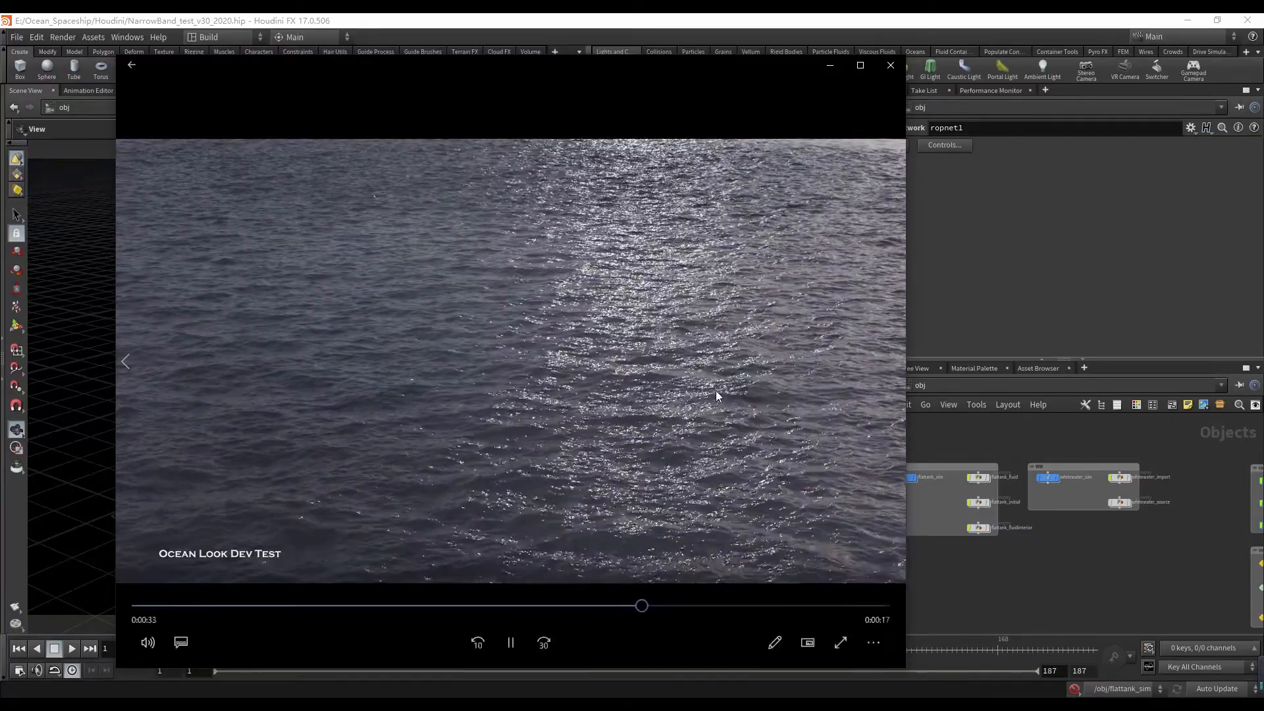
- Replay the Final3_H264 video from the WW Shader Tests section through to its end and close the video player
{"action": "left_click", "coordinate": [604, 605]}
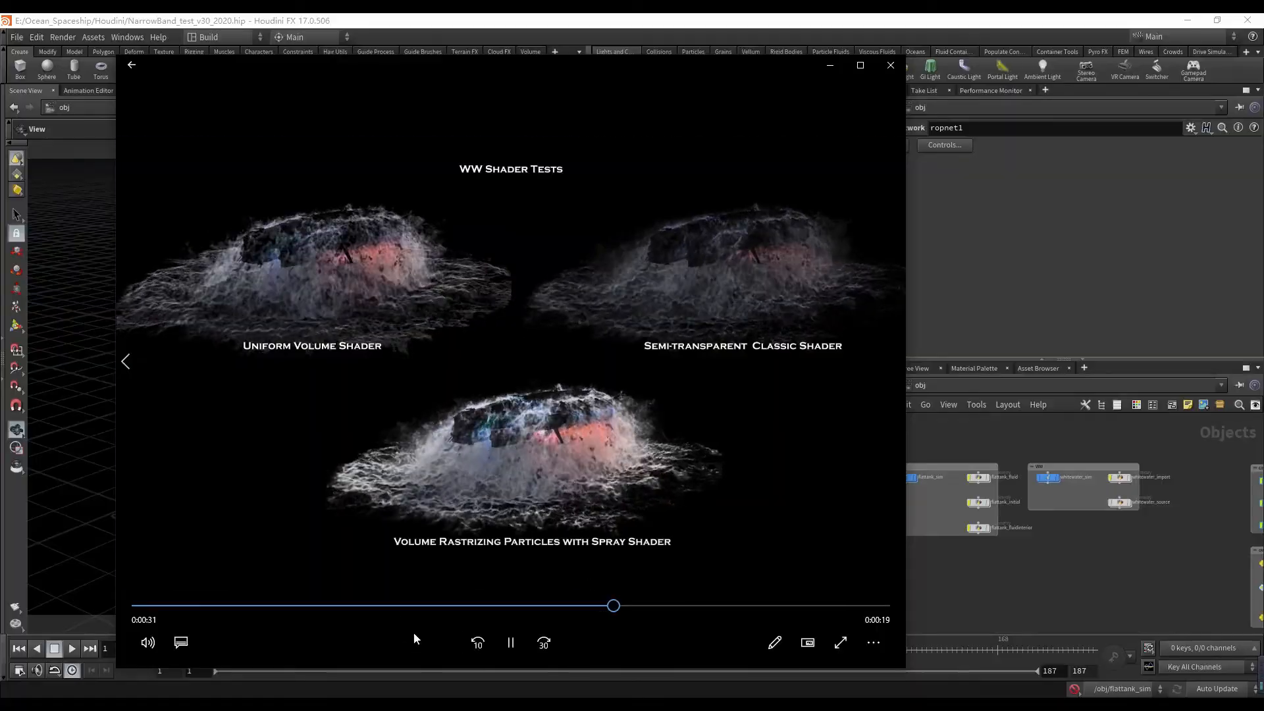
{"action": "left_click", "coordinate": [511, 642]}
{"action": "left_click_drag", "start_coordinate": [621, 606], "coordinate": [591, 603]}
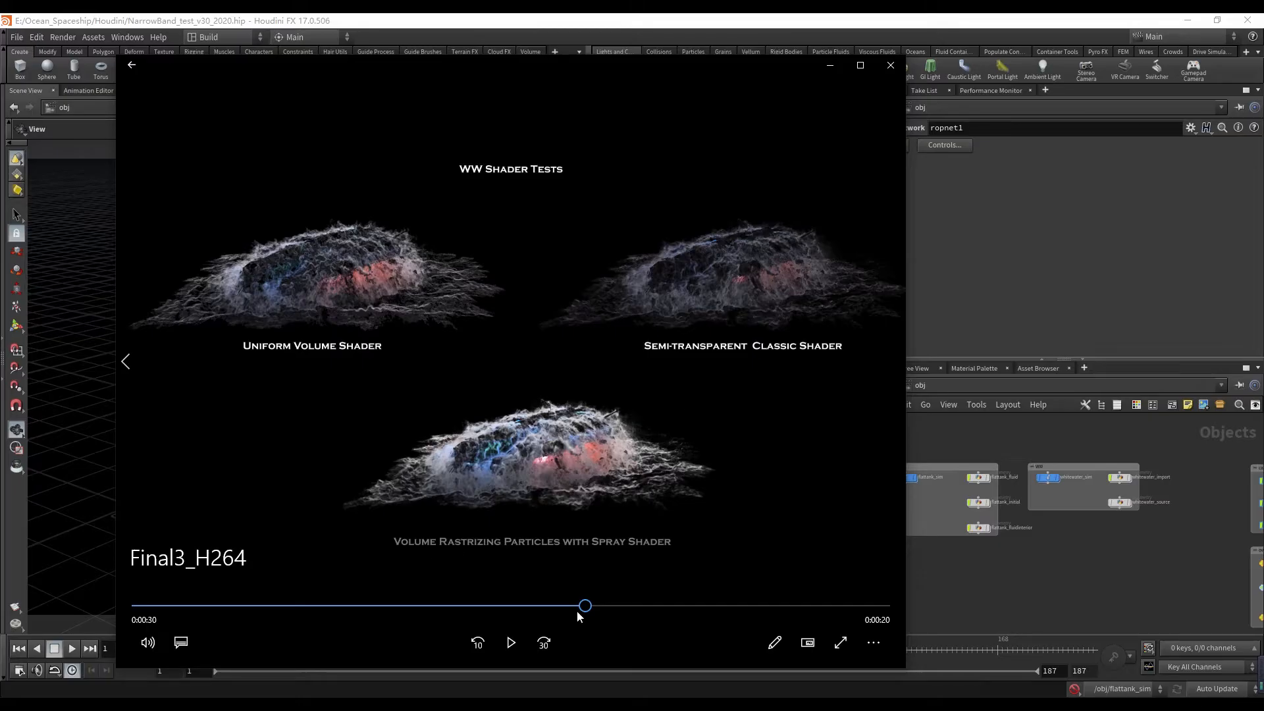
{"action": "left_click", "coordinate": [506, 645]}
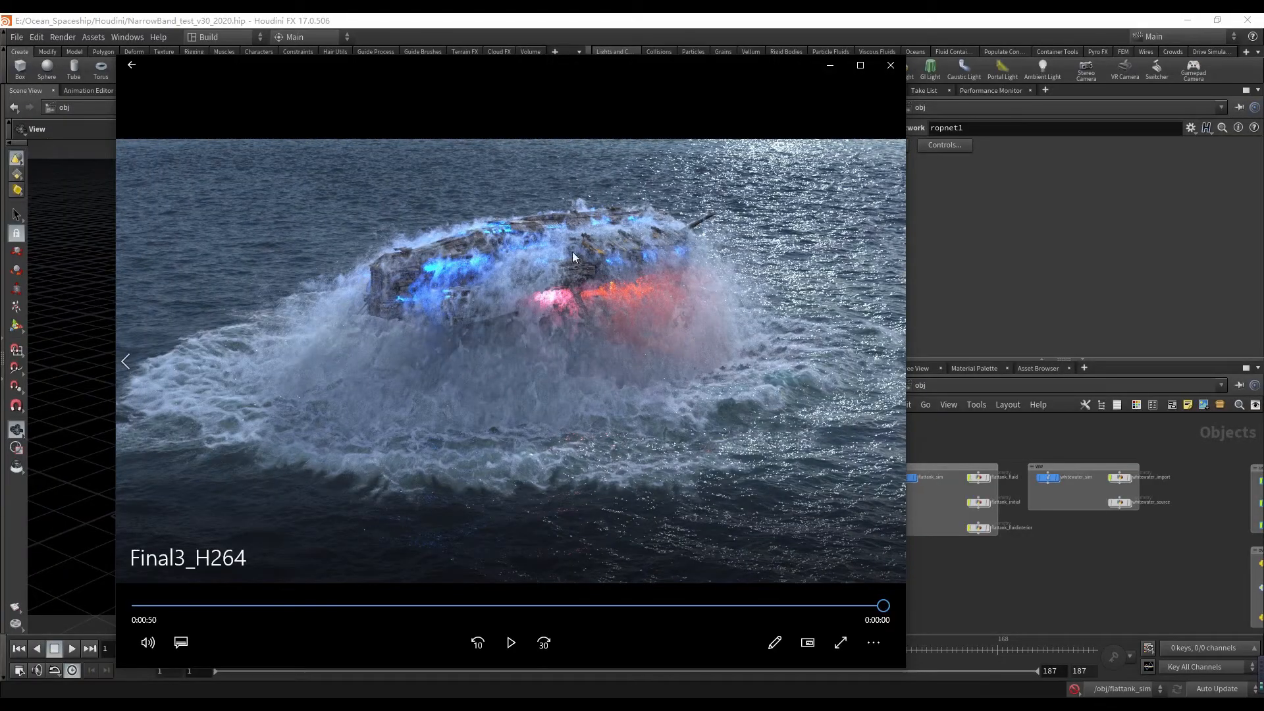
{"action": "left_click", "coordinate": [891, 66]}
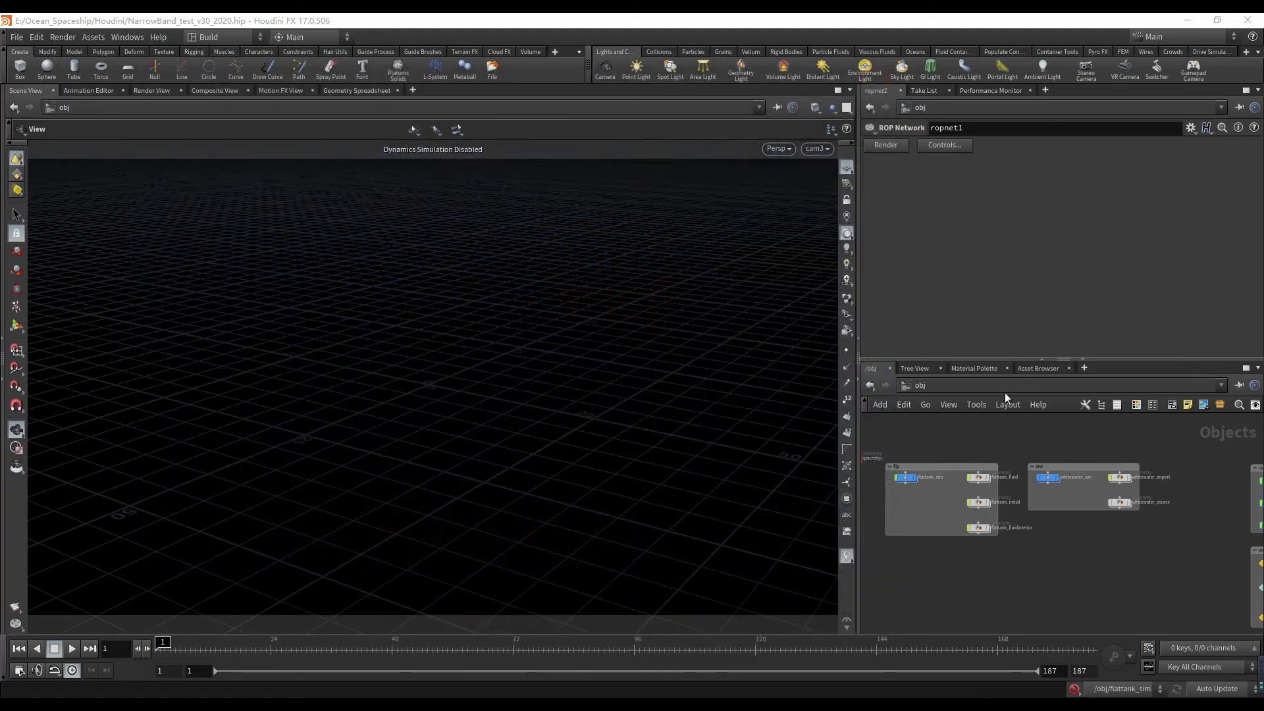
{"action": "middle_click_drag", "start_coordinate": [907, 441], "coordinate": [1038, 448]}
{"action": "scroll", "coordinate": [995, 468], "scroll_direction": "up", "scroll_amount": 3}
{"action": "scroll", "coordinate": [975, 525], "scroll_direction": "down", "scroll_amount": 4}
{"action": "middle_click_drag", "start_coordinate": [970, 523], "coordinate": [953, 476]}
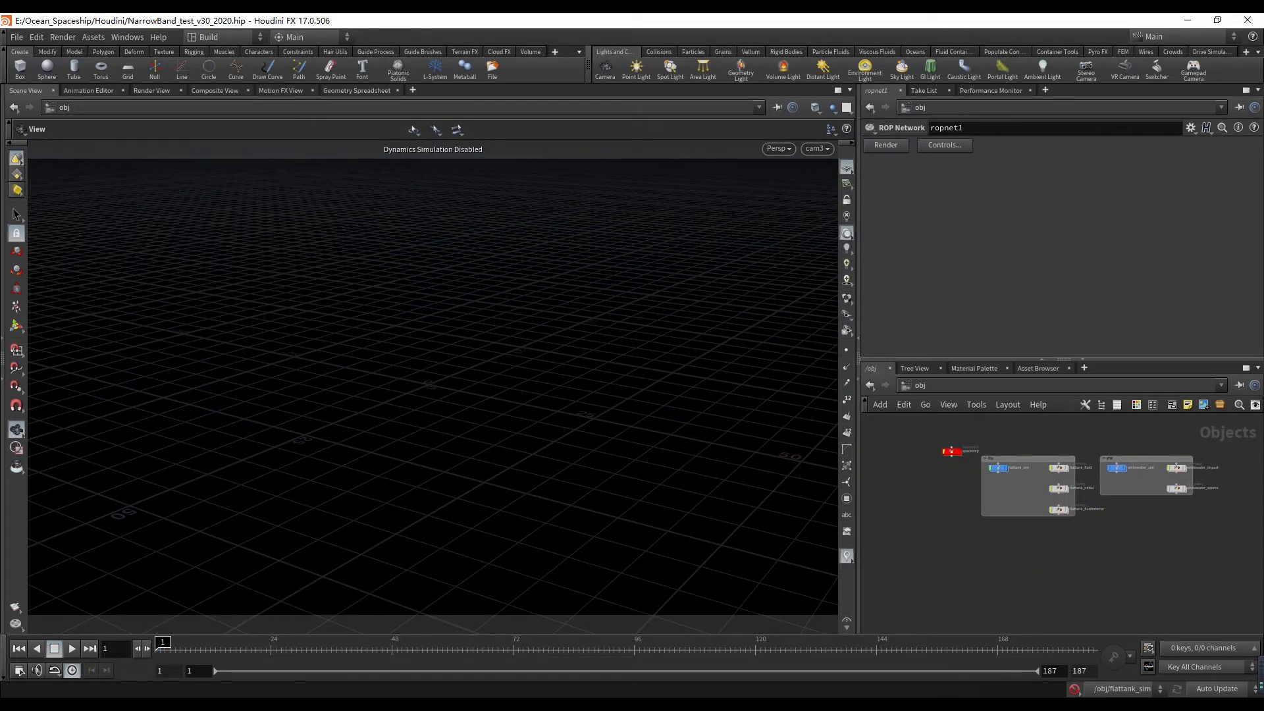
- Switch to the web browser and play the RISE reference video on Vimeo in full screen
{"action": "key", "text": "alt+Tab"}
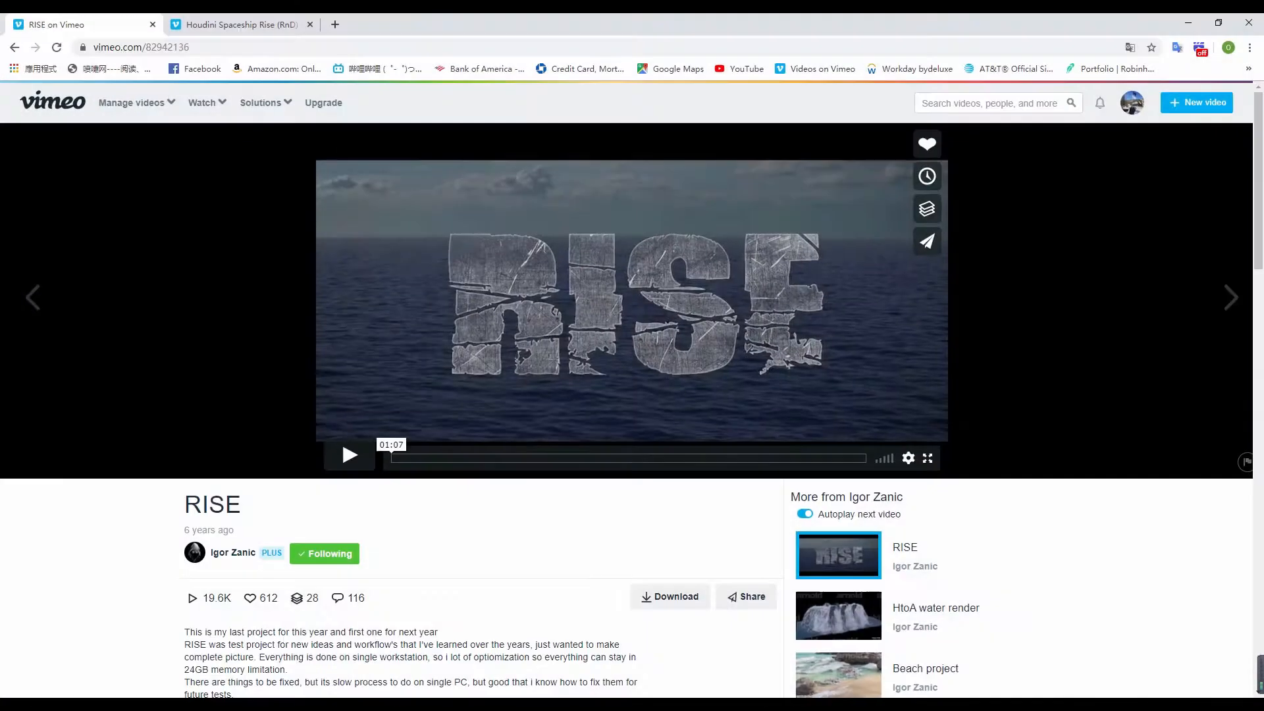
{"action": "left_click", "coordinate": [250, 23]}
{"action": "left_click", "coordinate": [95, 19]}
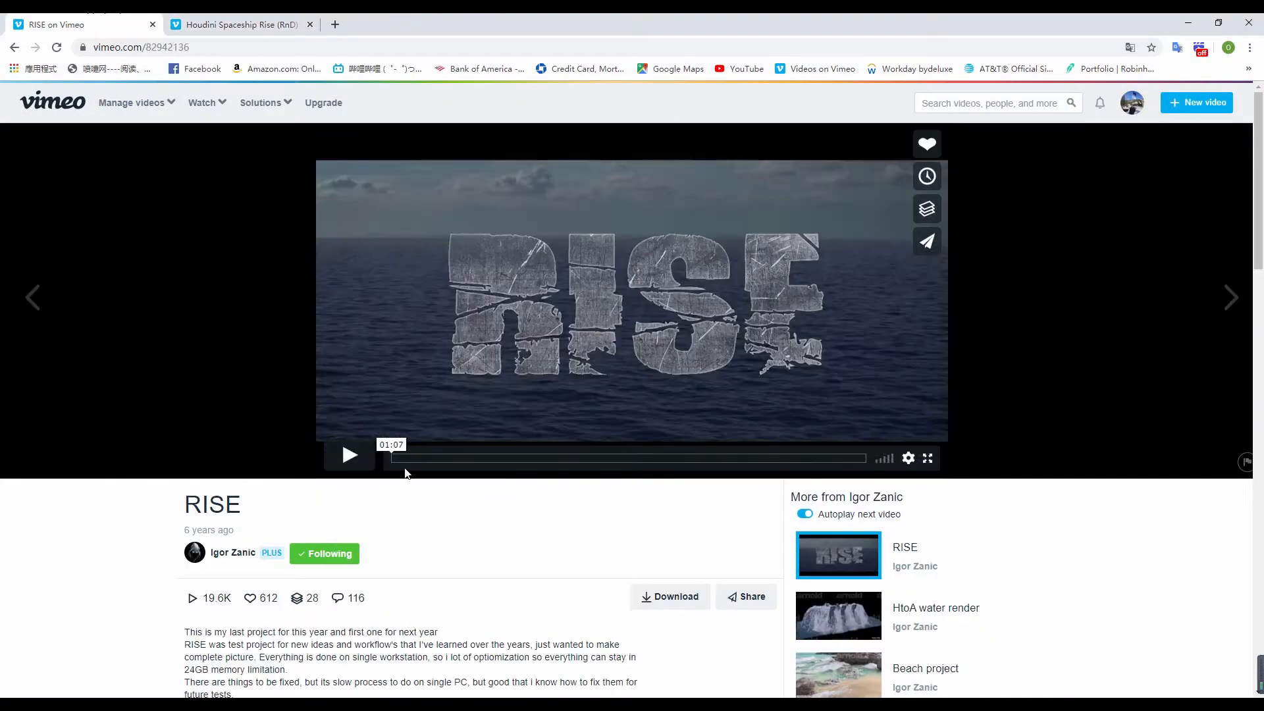
{"action": "left_click", "coordinate": [348, 452]}
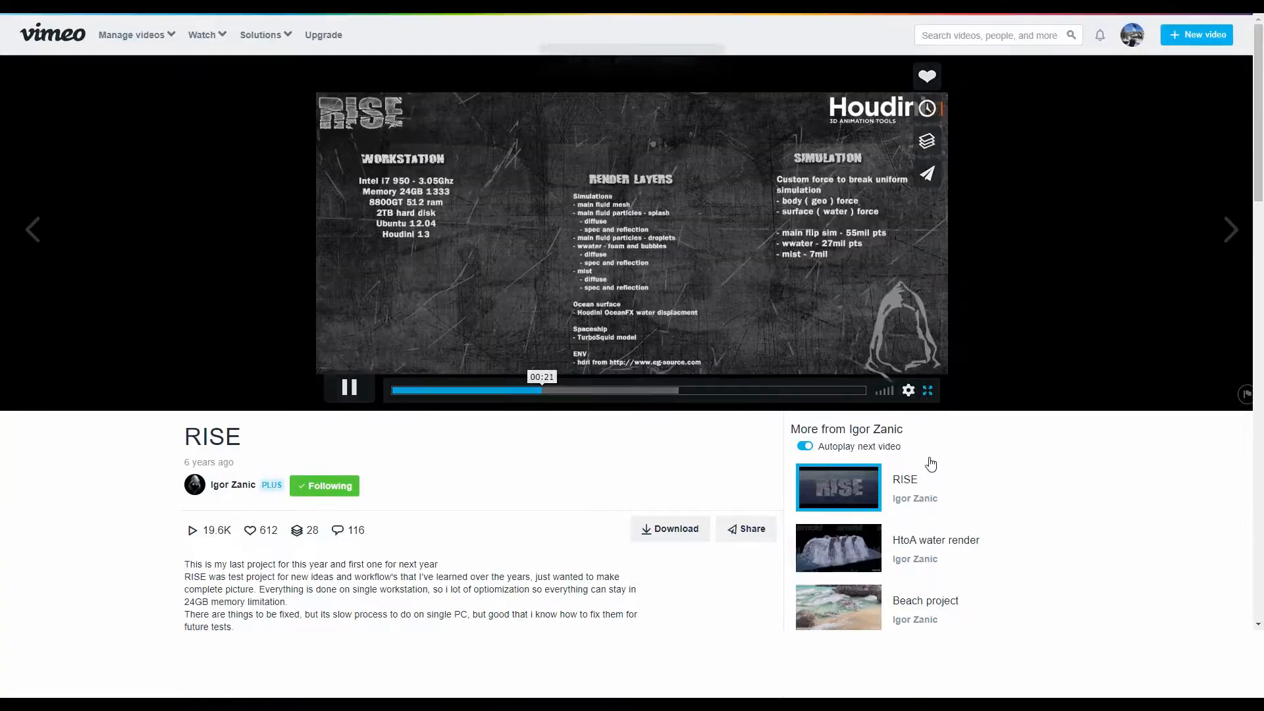
{"action": "left_click", "coordinate": [926, 459]}
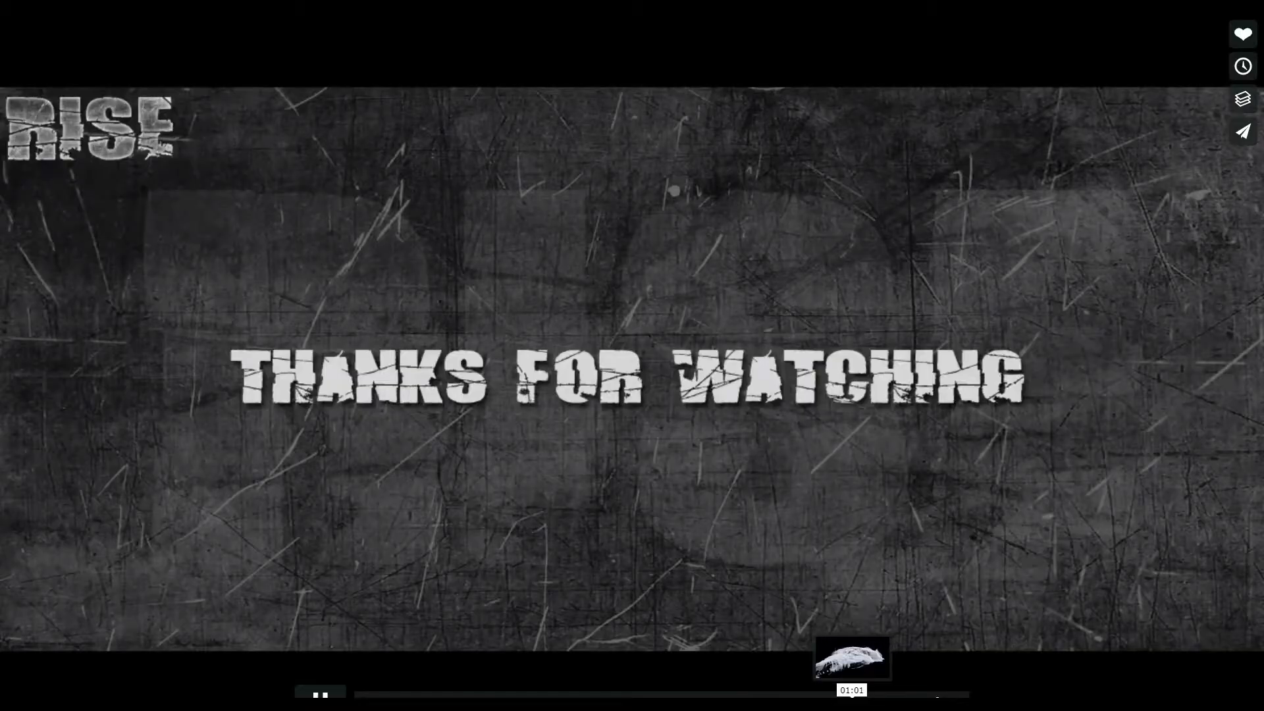
- Review the whitewater and main fluid simulation breakdowns in the RISE video, then leave full screen and pause it
{"action": "left_click", "coordinate": [849, 694]}
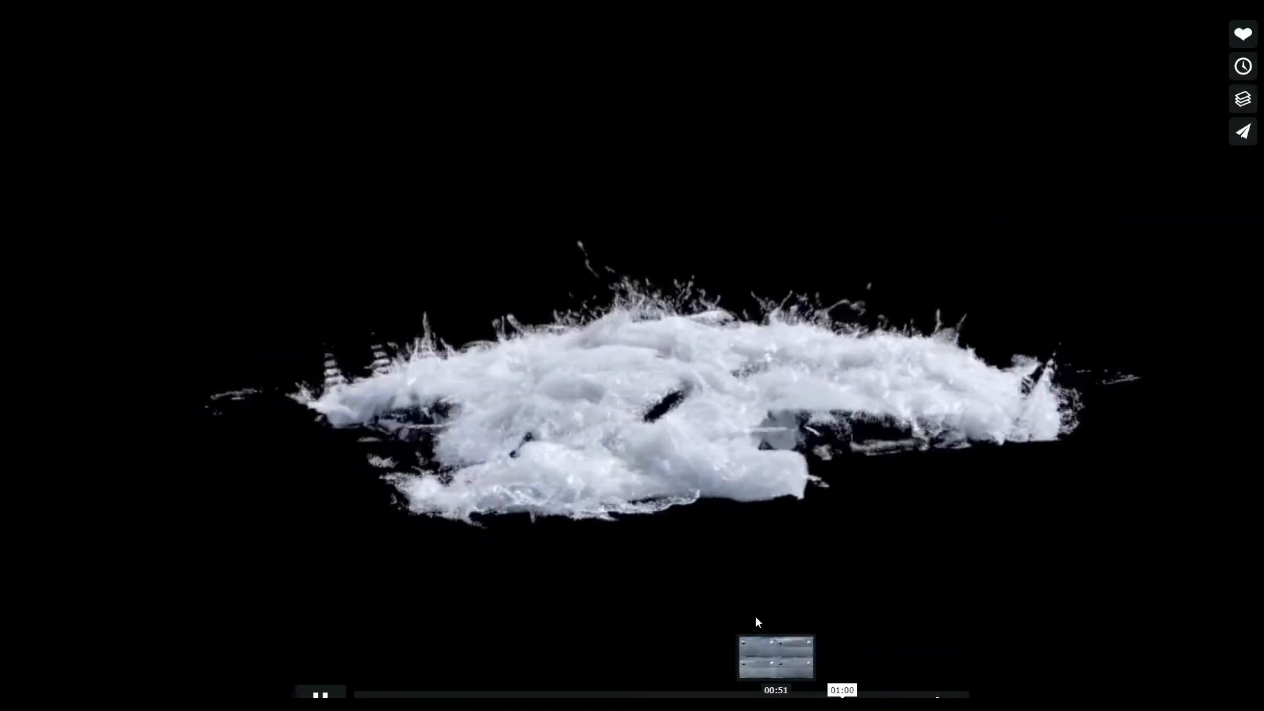
{"action": "left_click", "coordinate": [400, 601]}
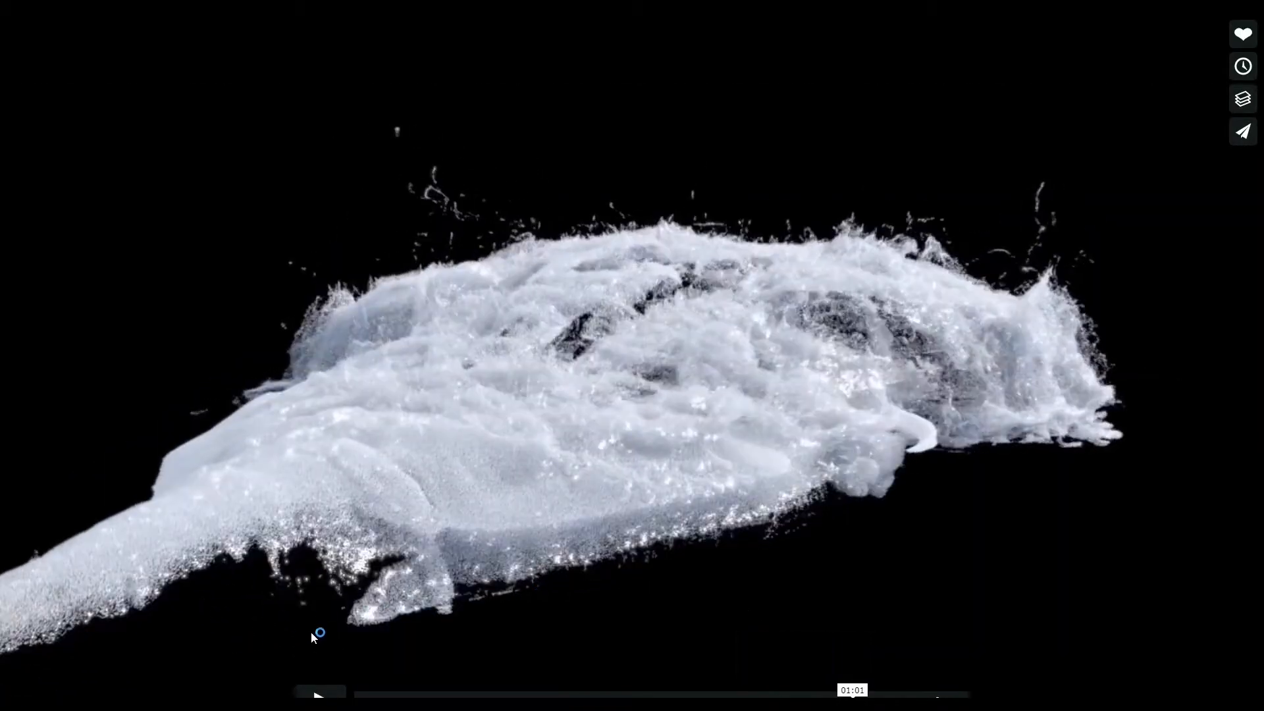
{"action": "left_click", "coordinate": [694, 586]}
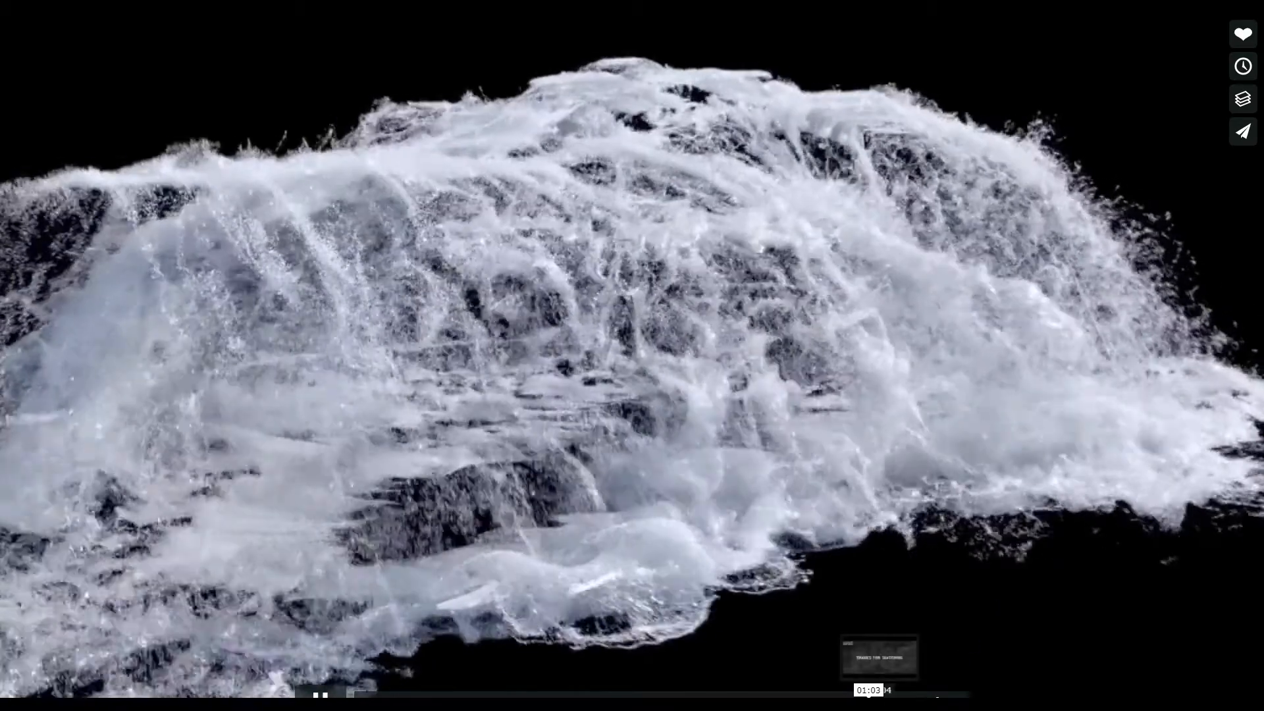
{"action": "left_click", "coordinate": [542, 695]}
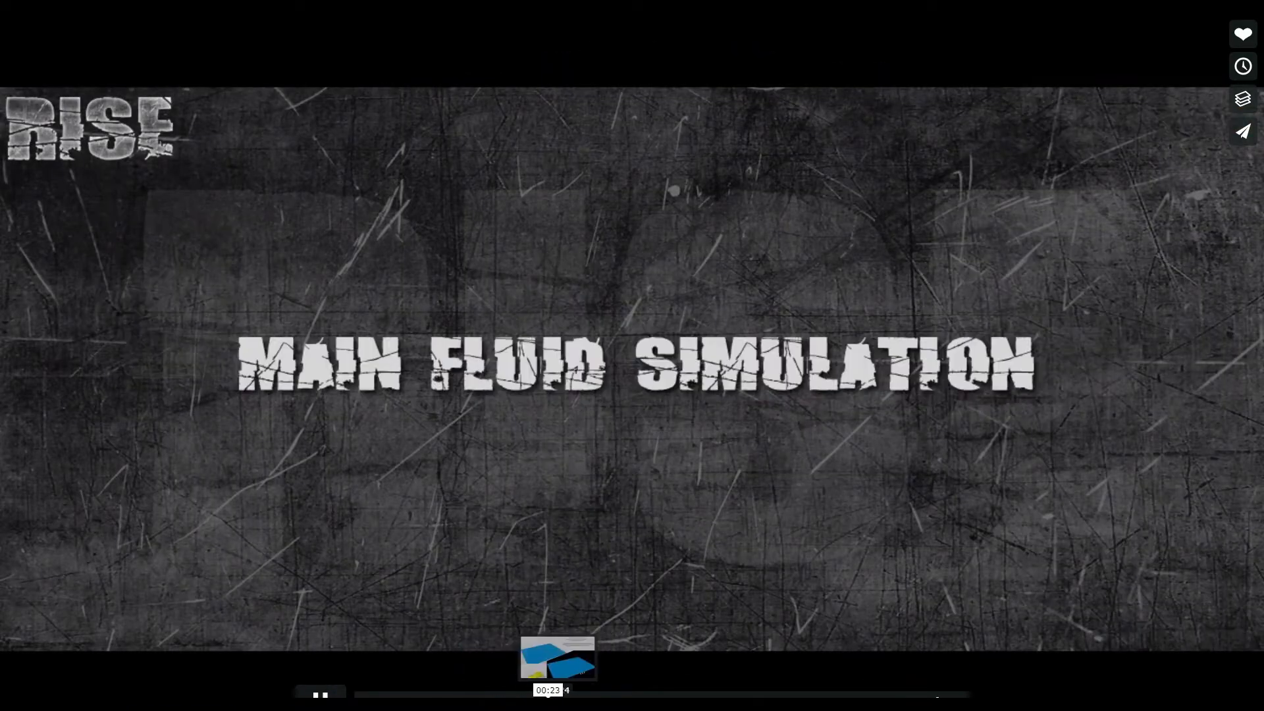
{"action": "left_click", "coordinate": [498, 695]}
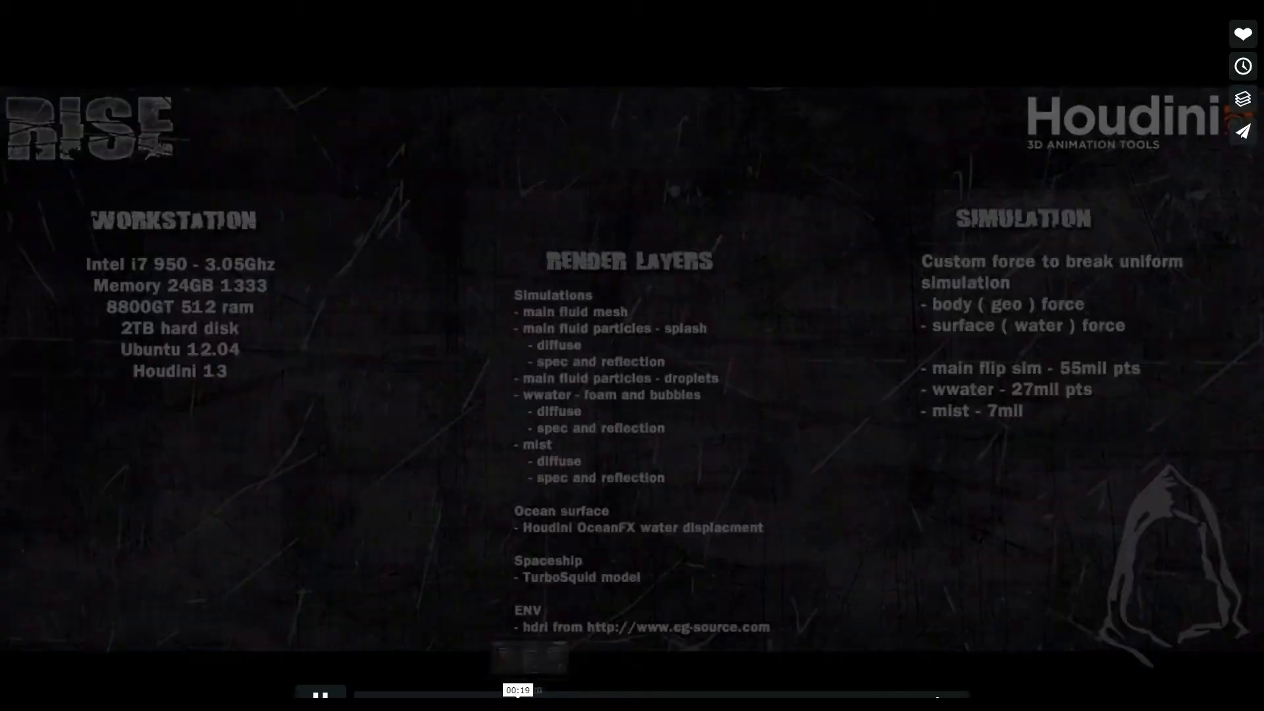
{"action": "left_click", "coordinate": [554, 695]}
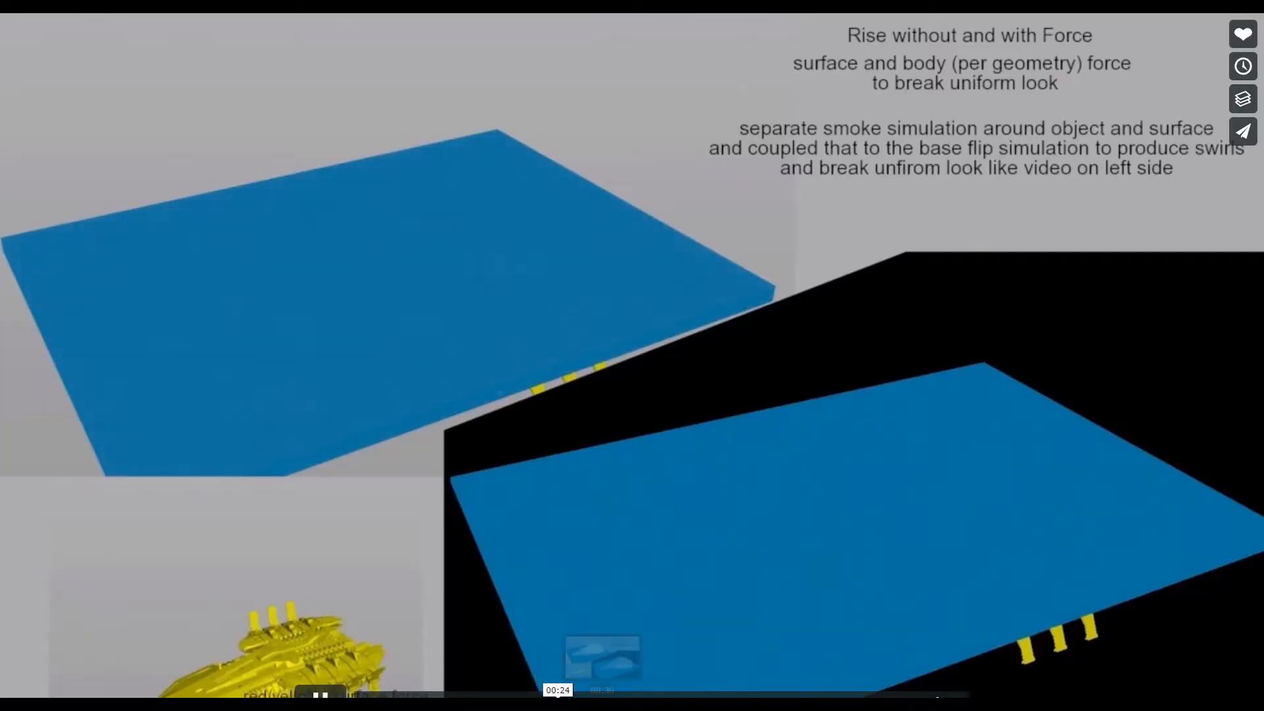
{"action": "key", "text": "Escape"}
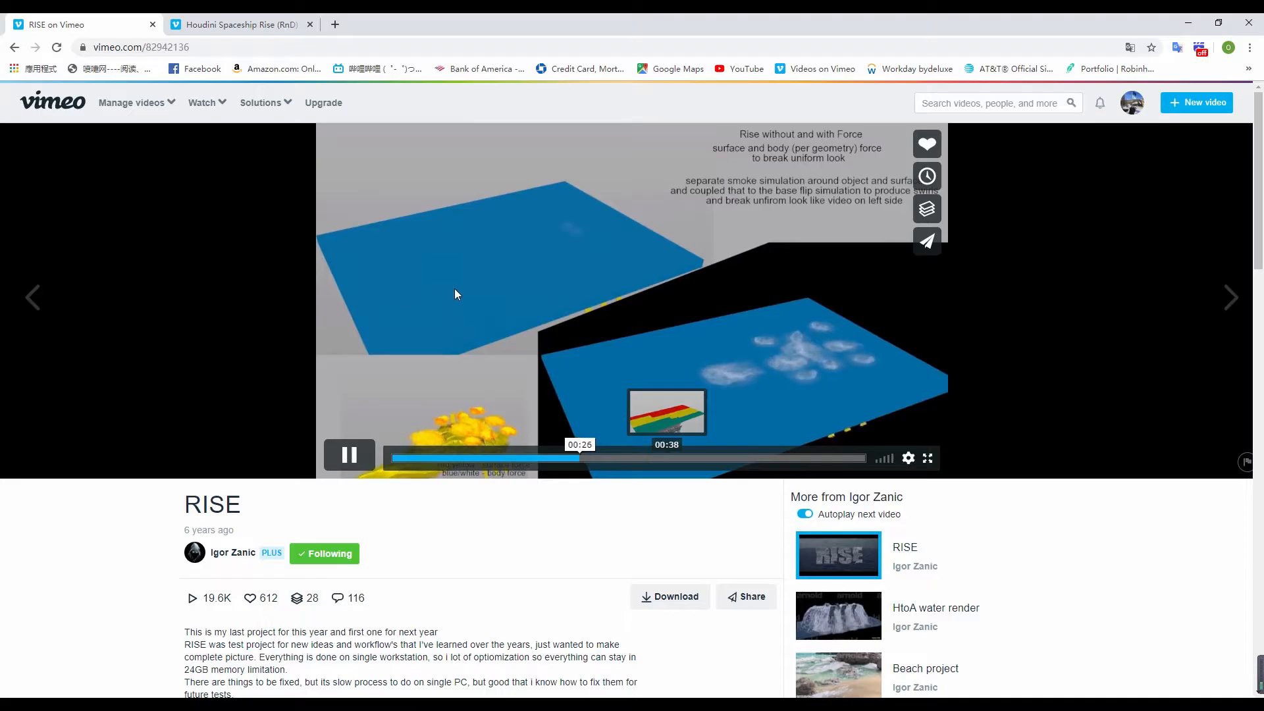
{"action": "left_click", "coordinate": [440, 262]}
- Watch the Houdini Spaceship Rise (RnD) video in full screen, skipping through its force comparison, and leave full screen
{"action": "left_click", "coordinate": [230, 18]}
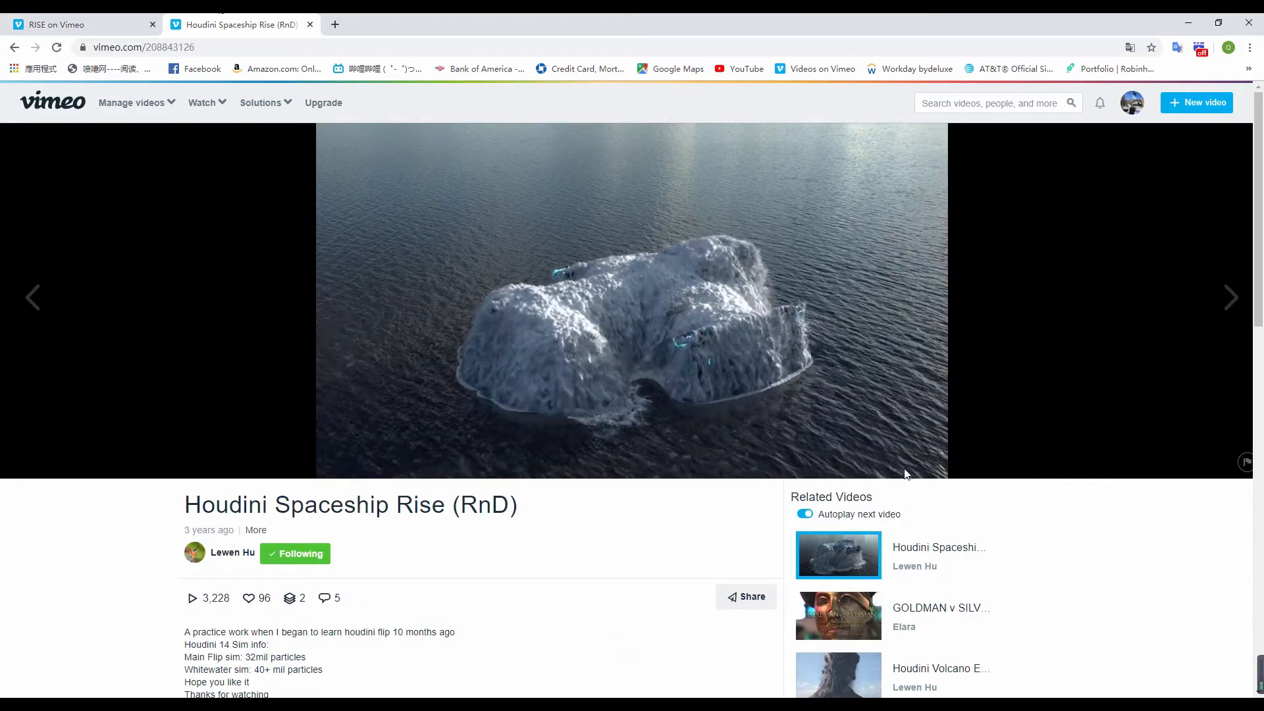
{"action": "left_click", "coordinate": [928, 458]}
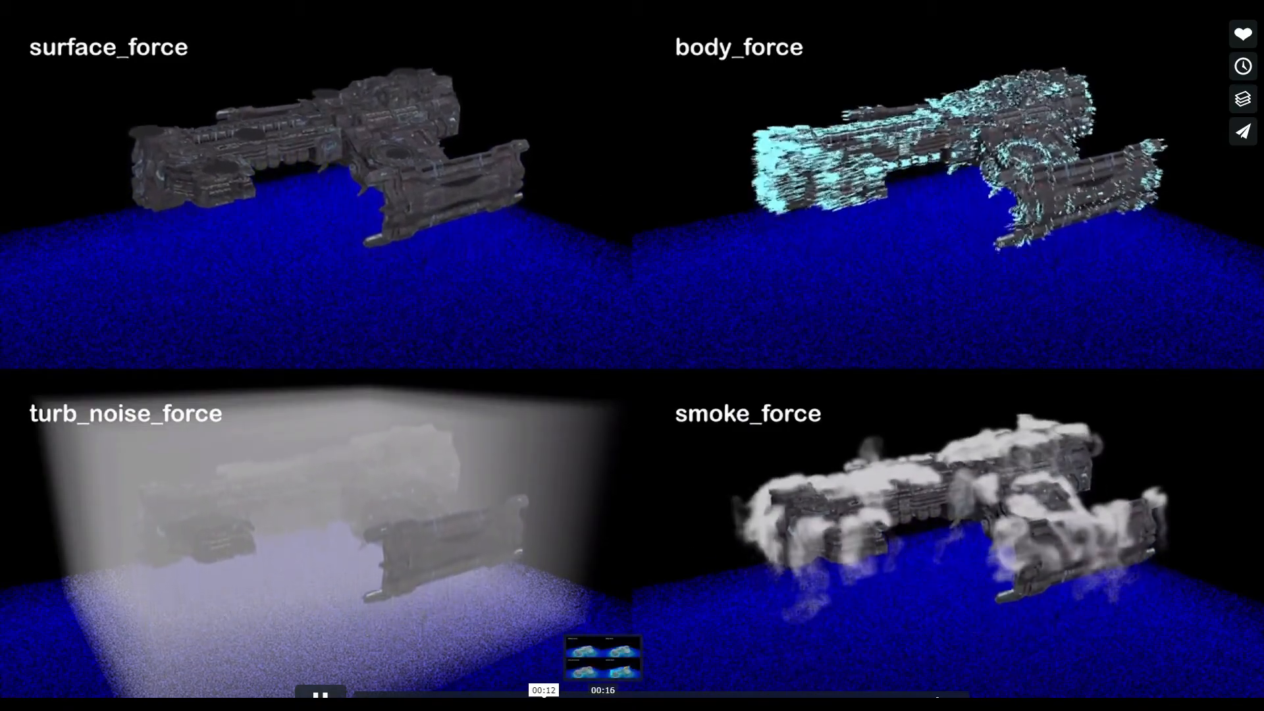
{"action": "left_click", "coordinate": [625, 695]}
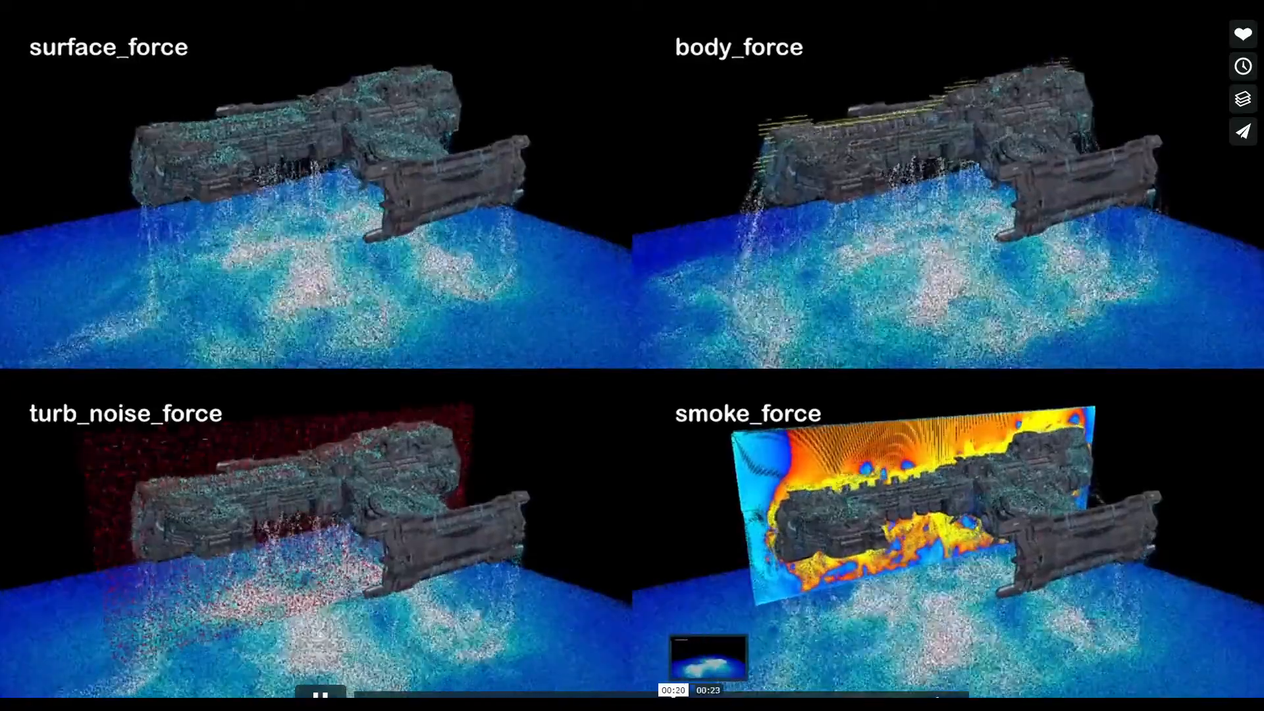
{"action": "left_click", "coordinate": [724, 694]}
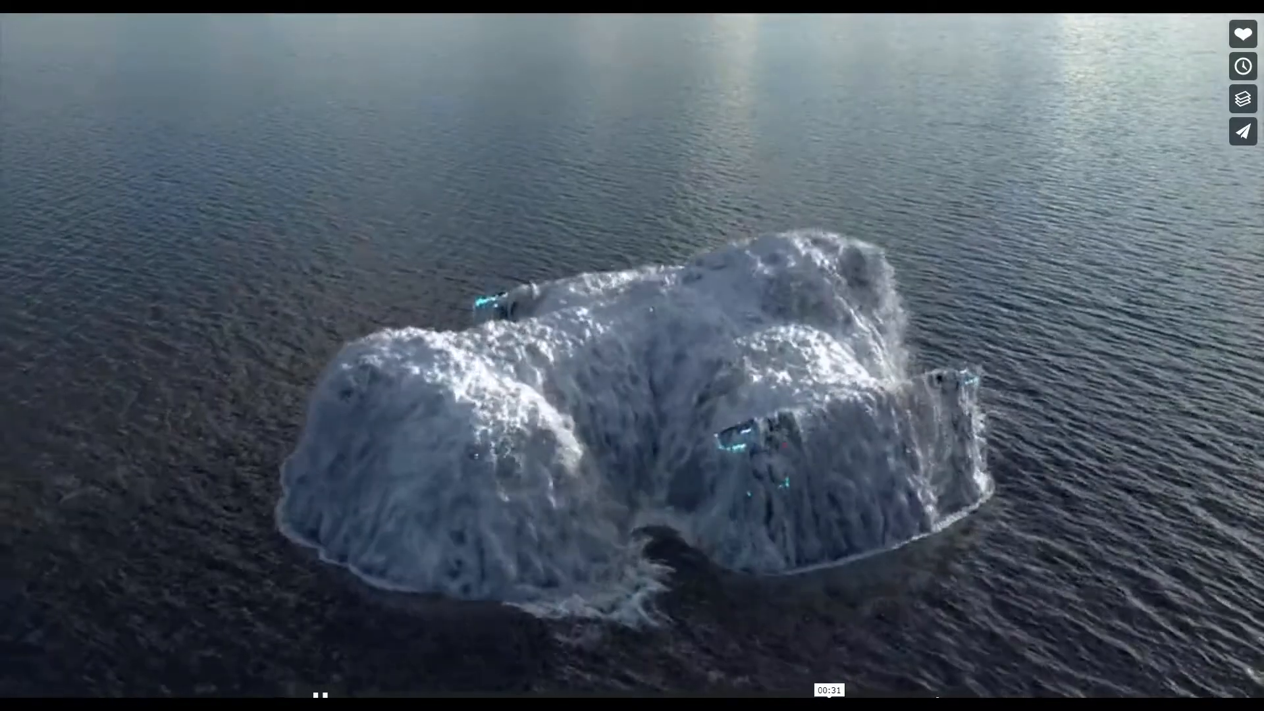
{"action": "key", "text": "Escape"}
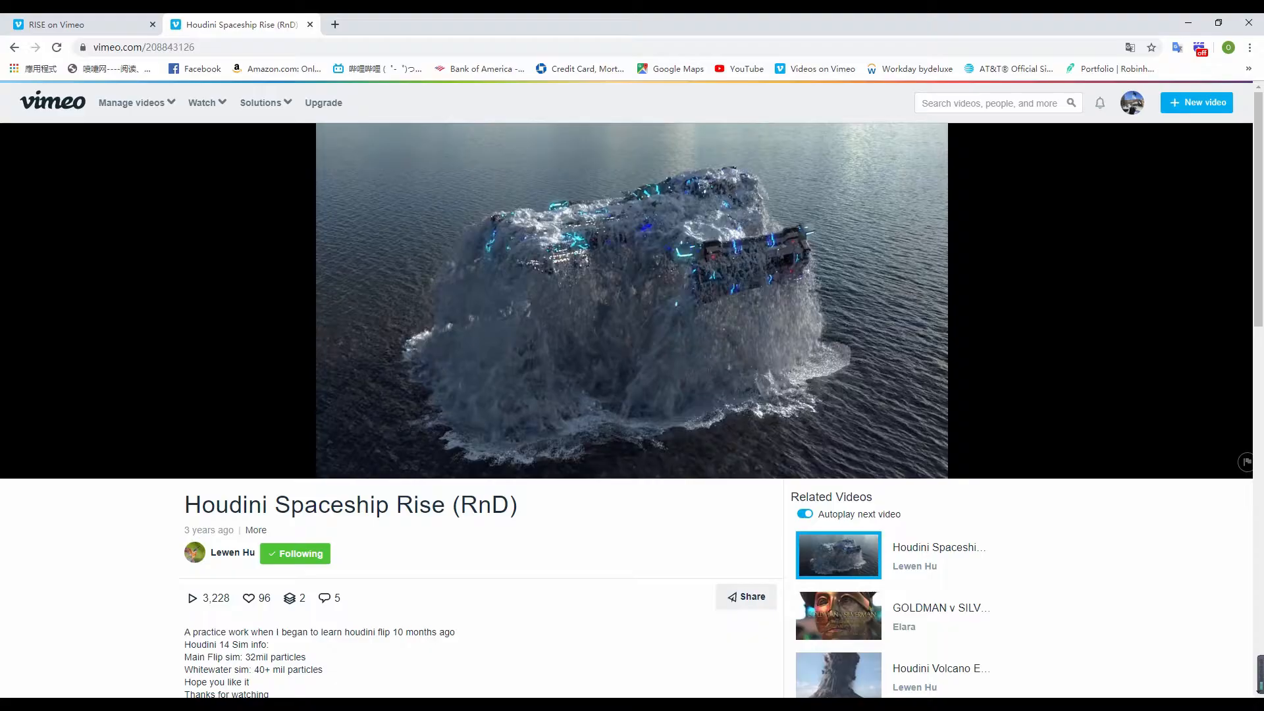
- Switch back to Houdini and select the spaceship geometry node in the object network
{"action": "left_click", "coordinate": [340, 707]}
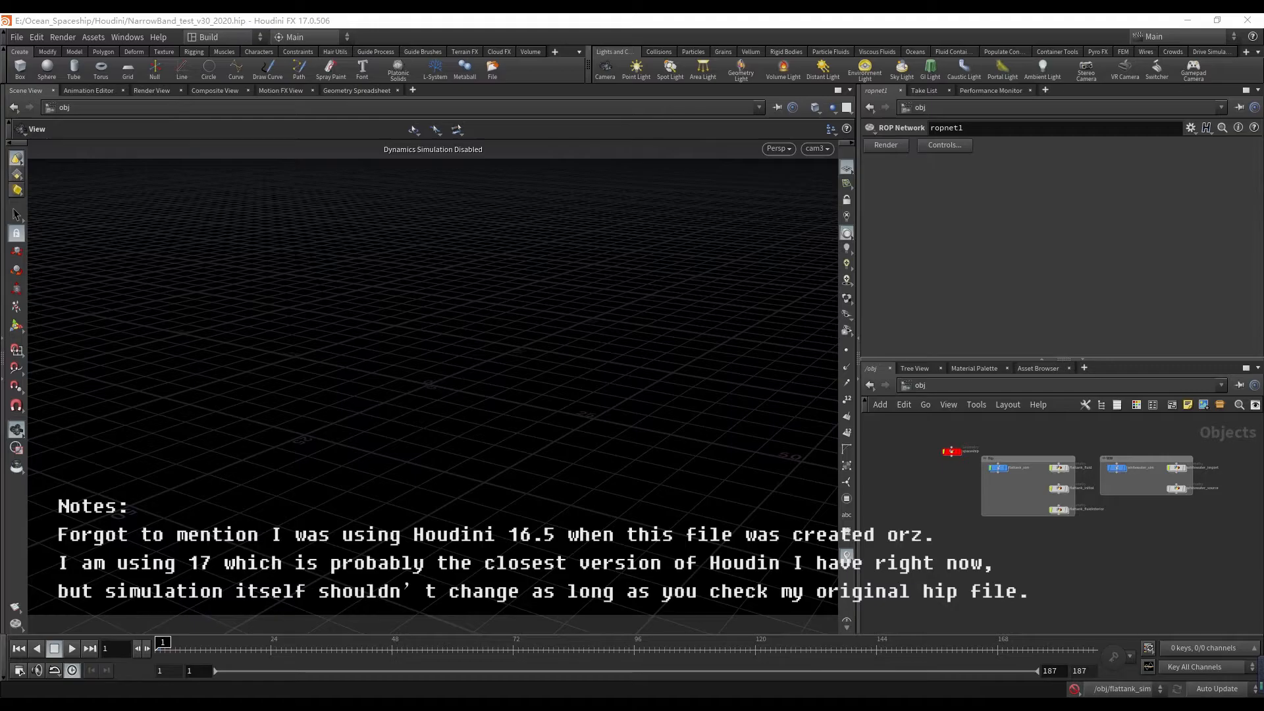
{"action": "scroll", "coordinate": [976, 455], "scroll_direction": "up", "scroll_amount": 3}
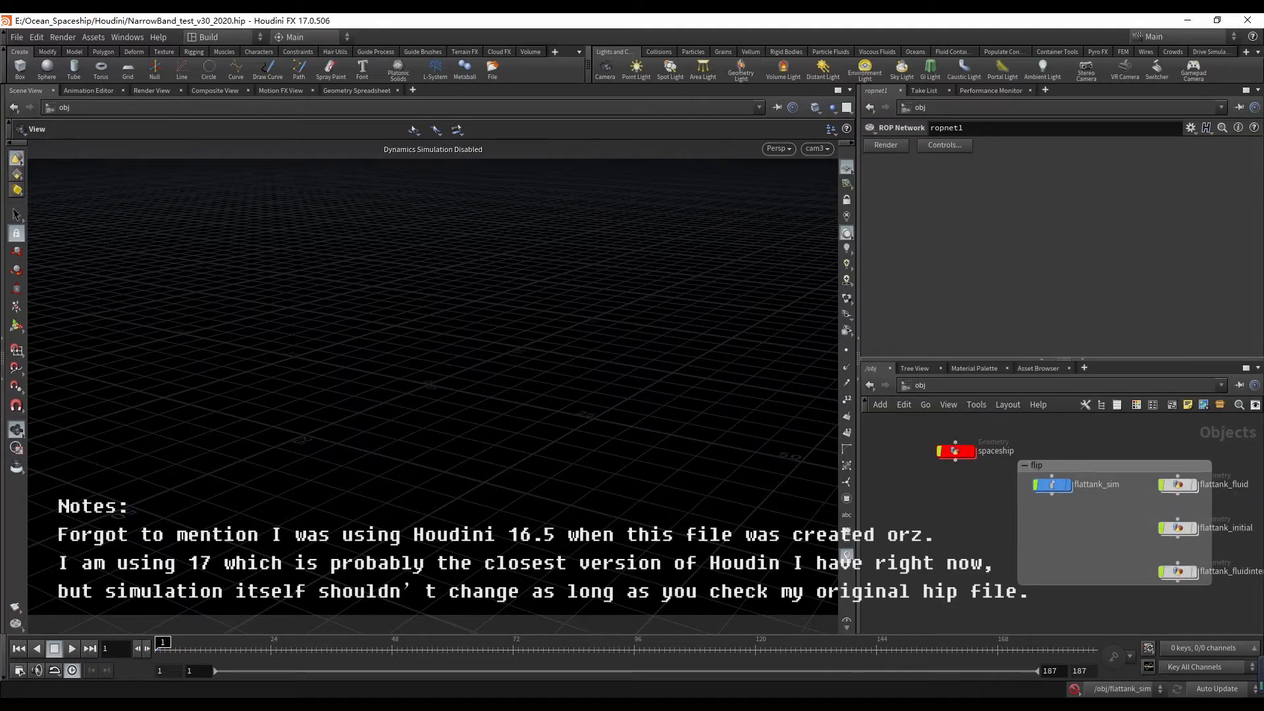
{"action": "scroll", "coordinate": [974, 452], "scroll_direction": "up", "scroll_amount": 2}
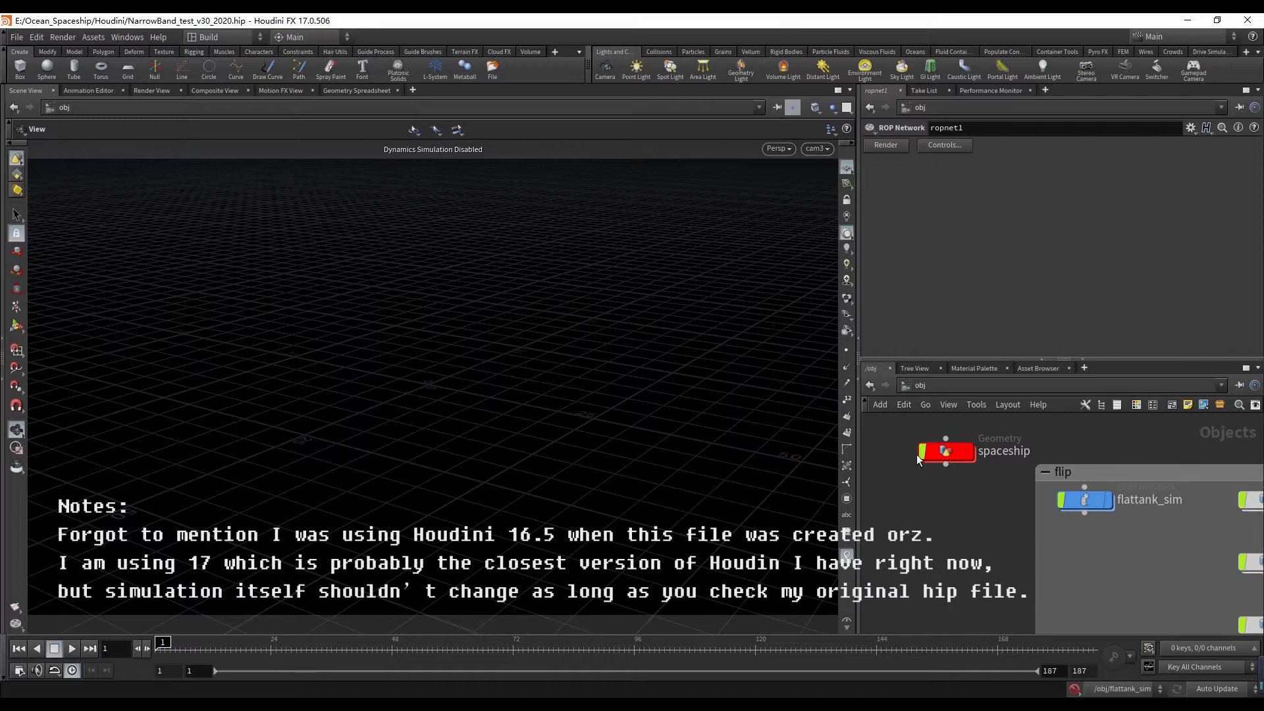
{"action": "scroll", "coordinate": [921, 461], "scroll_direction": "down", "scroll_amount": 2}
{"action": "scroll", "coordinate": [964, 515], "scroll_direction": "up", "scroll_amount": 3}
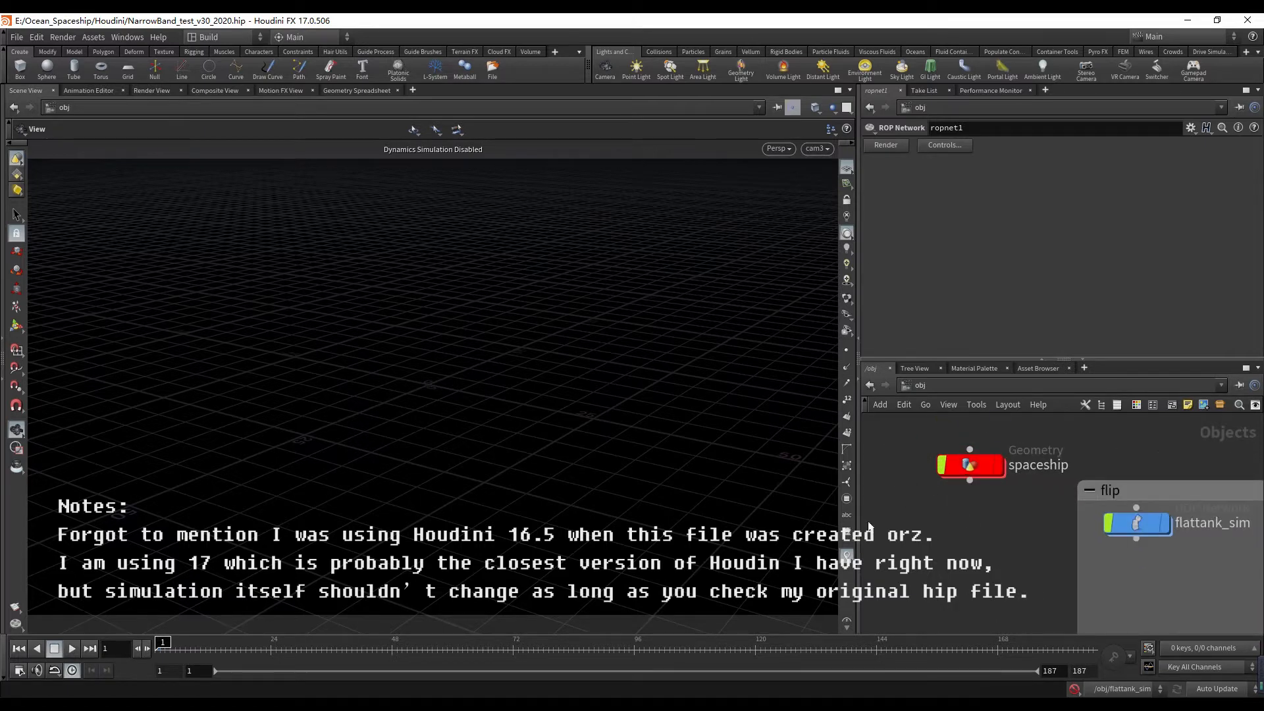
{"action": "mouse_move", "coordinate": [962, 469]}
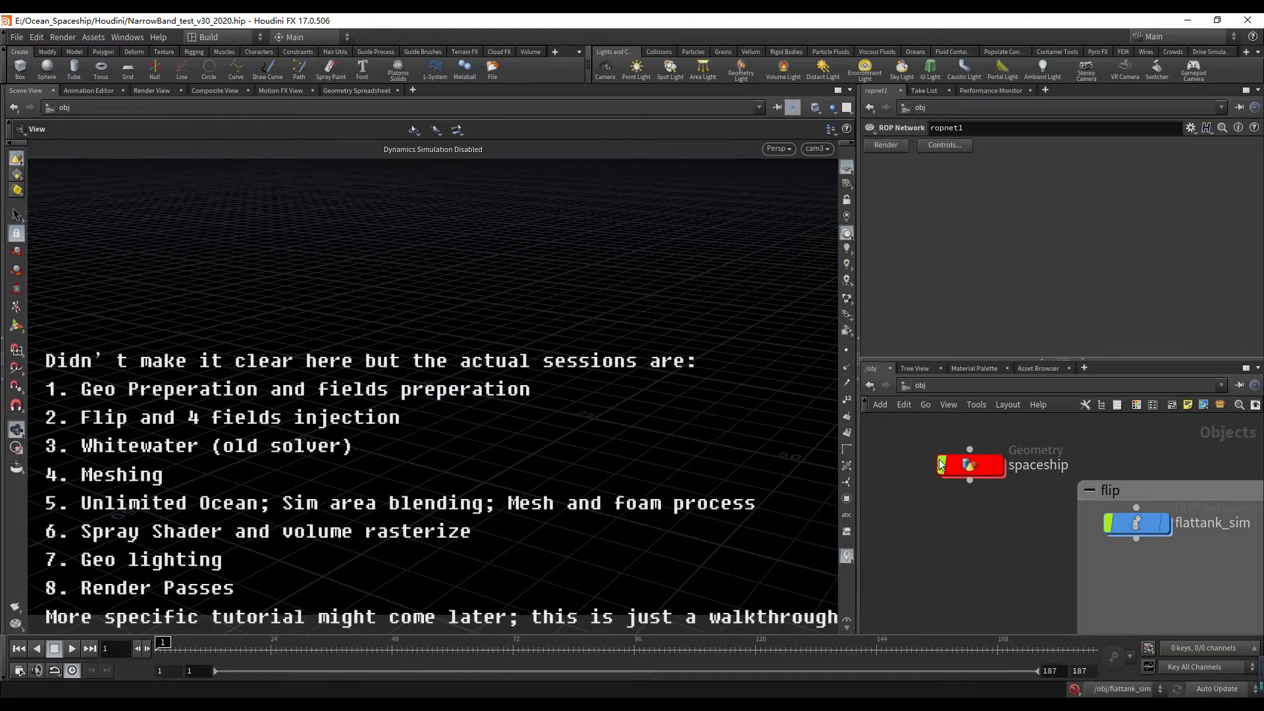
{"action": "scroll", "coordinate": [948, 501], "scroll_direction": "down", "scroll_amount": 4}
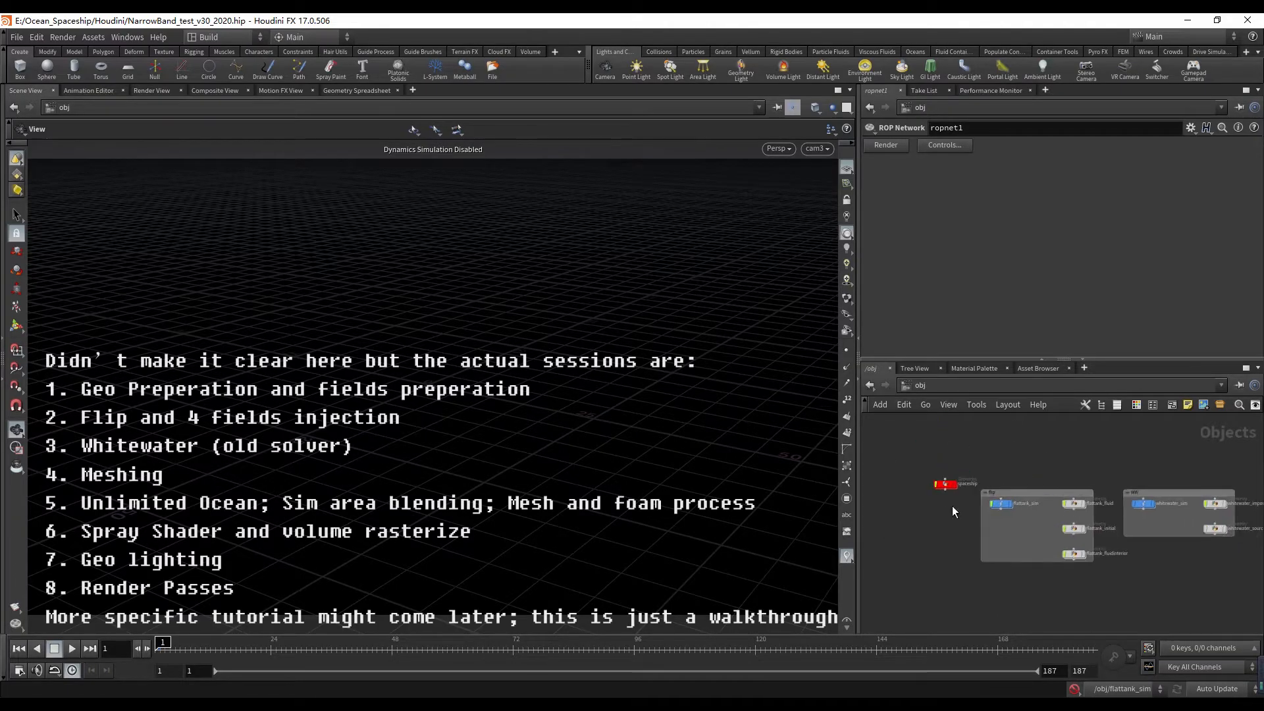
{"action": "scroll", "coordinate": [952, 506], "scroll_direction": "up", "scroll_amount": 2}
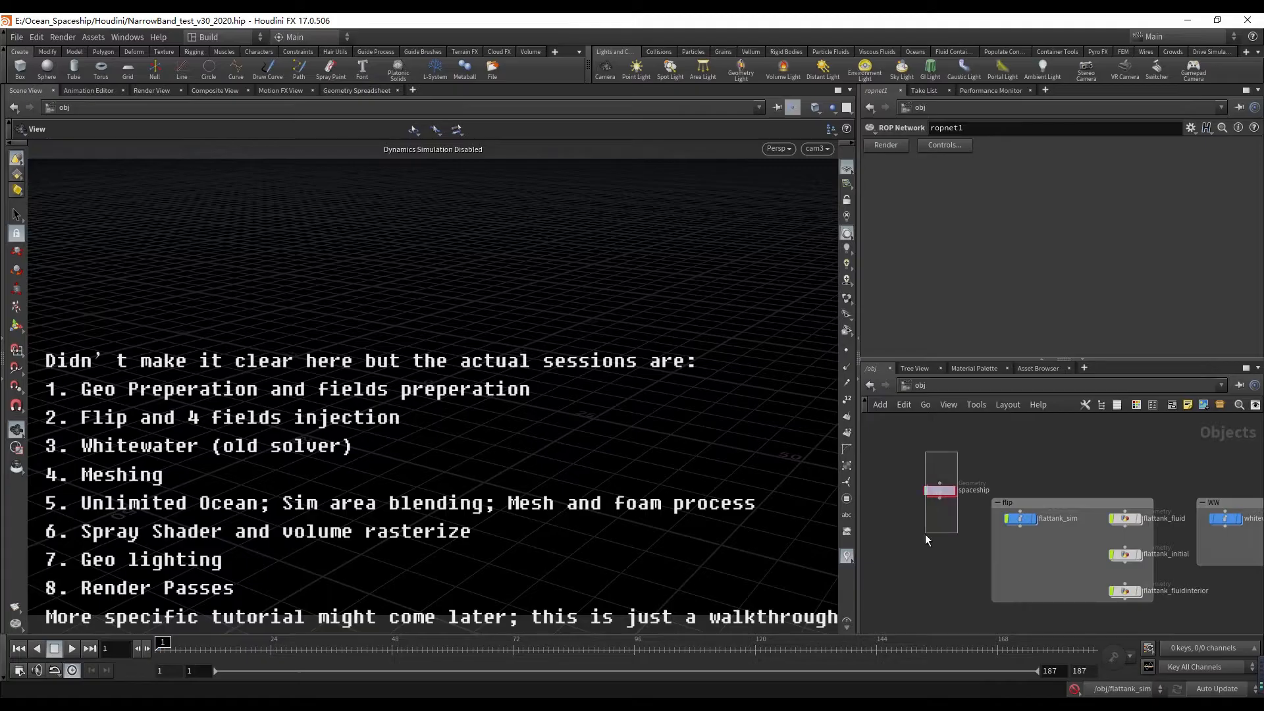
{"action": "left_click", "coordinate": [941, 487]}
{"action": "scroll", "coordinate": [919, 526], "scroll_direction": "up", "scroll_amount": 1}
{"action": "left_click_drag", "start_coordinate": [904, 574], "coordinate": [904, 576]}
{"action": "middle_click_drag", "start_coordinate": [912, 576], "coordinate": [883, 556]}
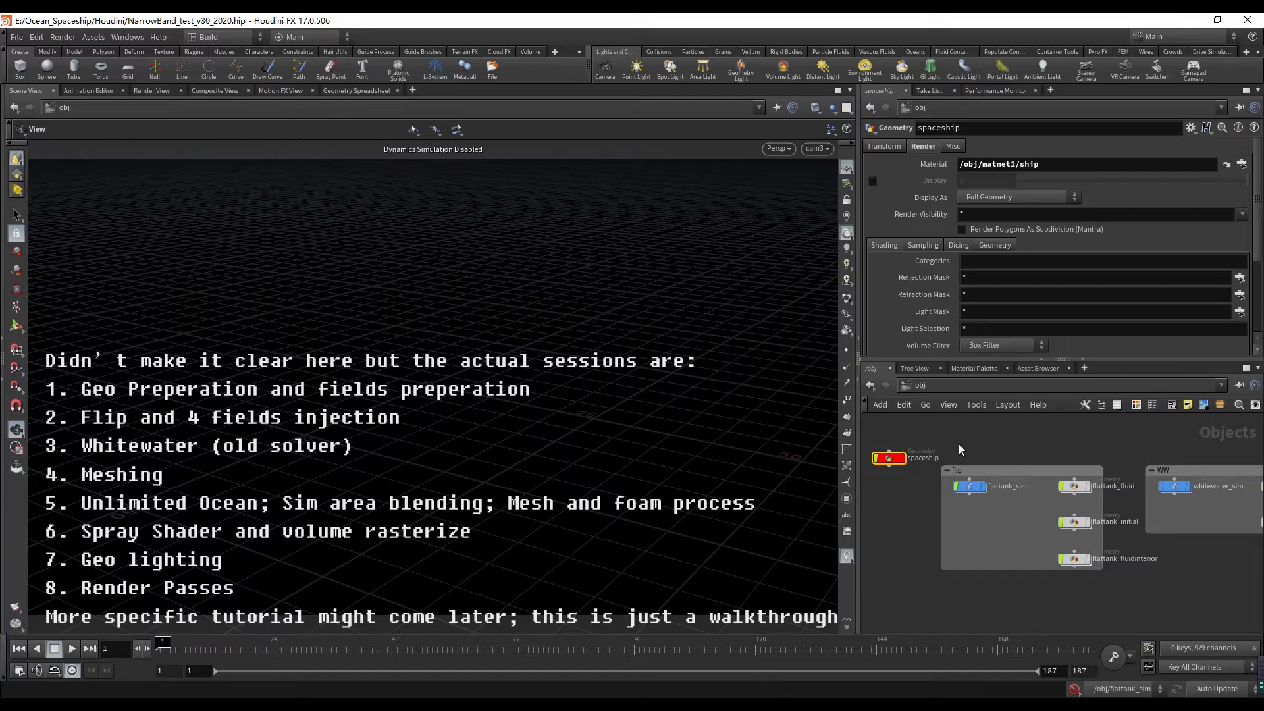
- Select the nodes in the flip network box to inspect the fluid simulation setup, then clear the selection
{"action": "left_click_drag", "start_coordinate": [960, 449], "coordinate": [1086, 616]}
{"action": "scroll", "coordinate": [1001, 484], "scroll_direction": "up", "scroll_amount": 2}
{"action": "scroll", "coordinate": [907, 506], "scroll_direction": "up", "scroll_amount": 1}
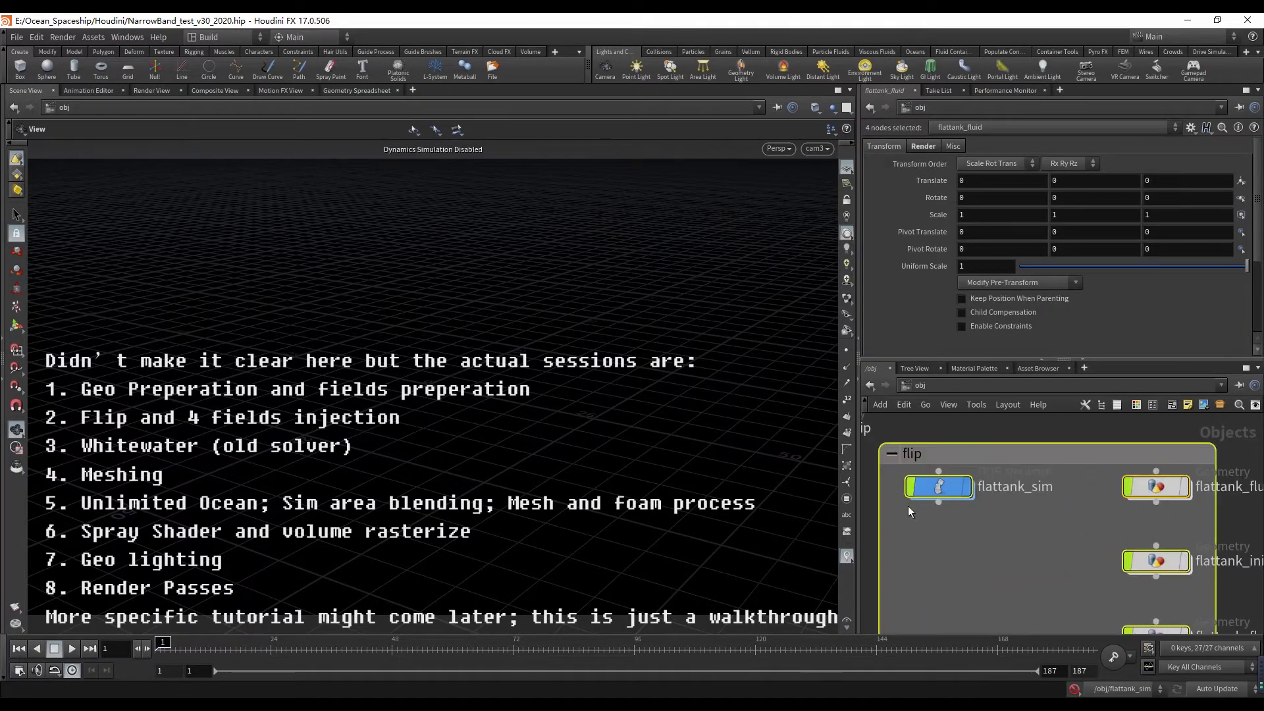
{"action": "scroll", "coordinate": [909, 508], "scroll_direction": "down", "scroll_amount": 4}
{"action": "middle_click_drag", "start_coordinate": [1137, 565], "coordinate": [1044, 564]}
{"action": "scroll", "coordinate": [1079, 559], "scroll_direction": "up", "scroll_amount": 1}
{"action": "left_click", "coordinate": [1045, 564]}
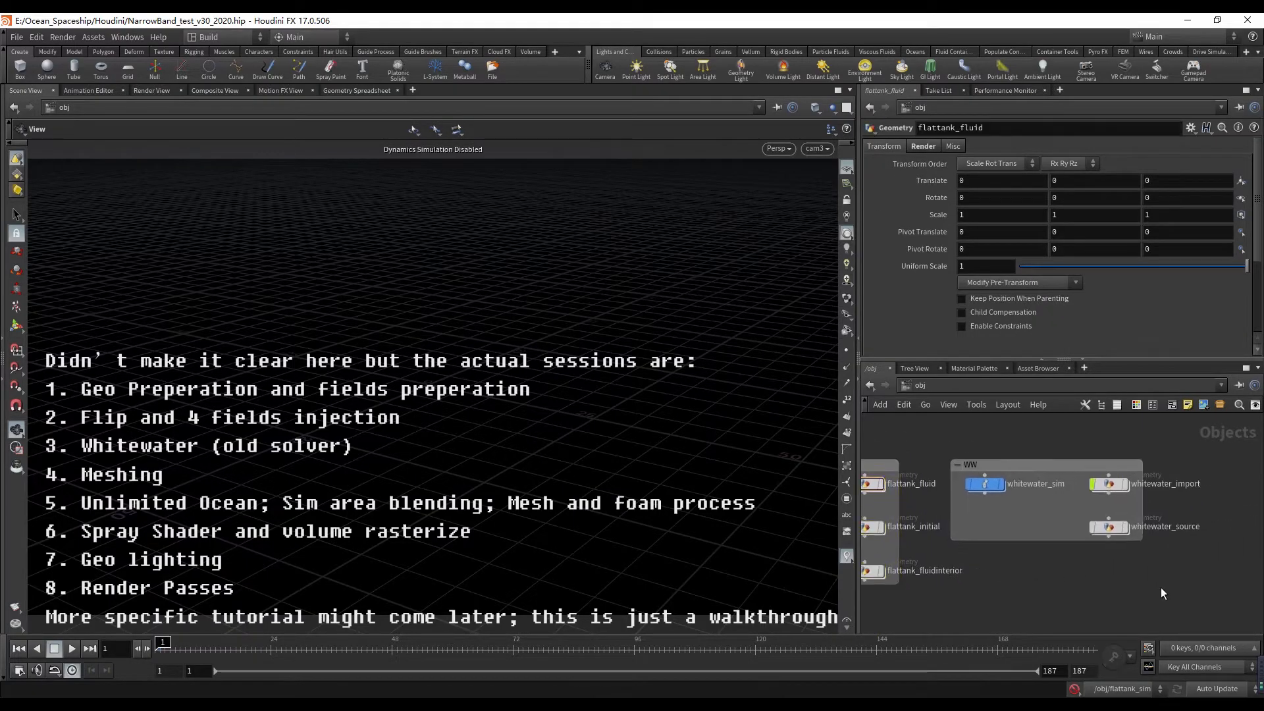
- Select all the whitewater nodes in the WW network box to inspect the group
{"action": "left_click_drag", "start_coordinate": [1160, 587], "coordinate": [951, 429]}
{"action": "scroll", "coordinate": [989, 515], "scroll_direction": "up", "scroll_amount": 1}
{"action": "middle_click_drag", "start_coordinate": [1022, 503], "coordinate": [1009, 456]}
{"action": "scroll", "coordinate": [941, 559], "scroll_direction": "down", "scroll_amount": 3}
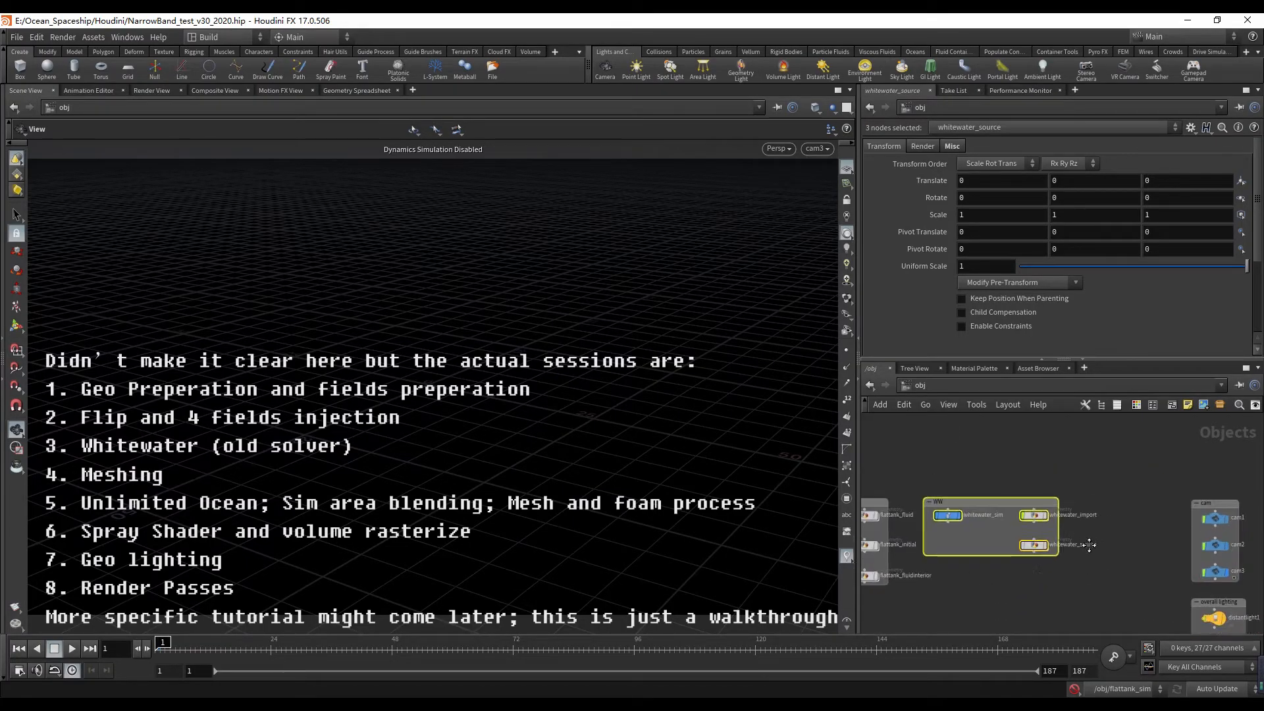
- Frame the selected WW nodes and open the whitewater_sim DOP network
{"action": "key", "text": "f"}
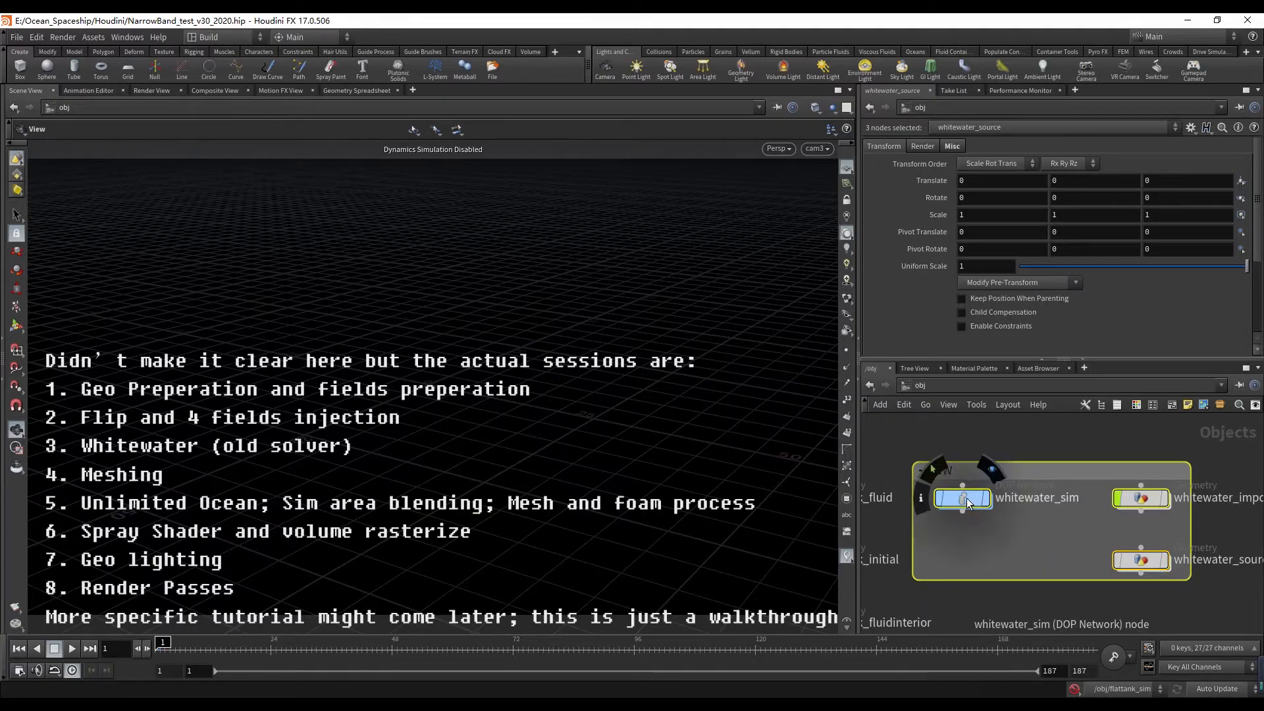
{"action": "left_click", "coordinate": [965, 500]}
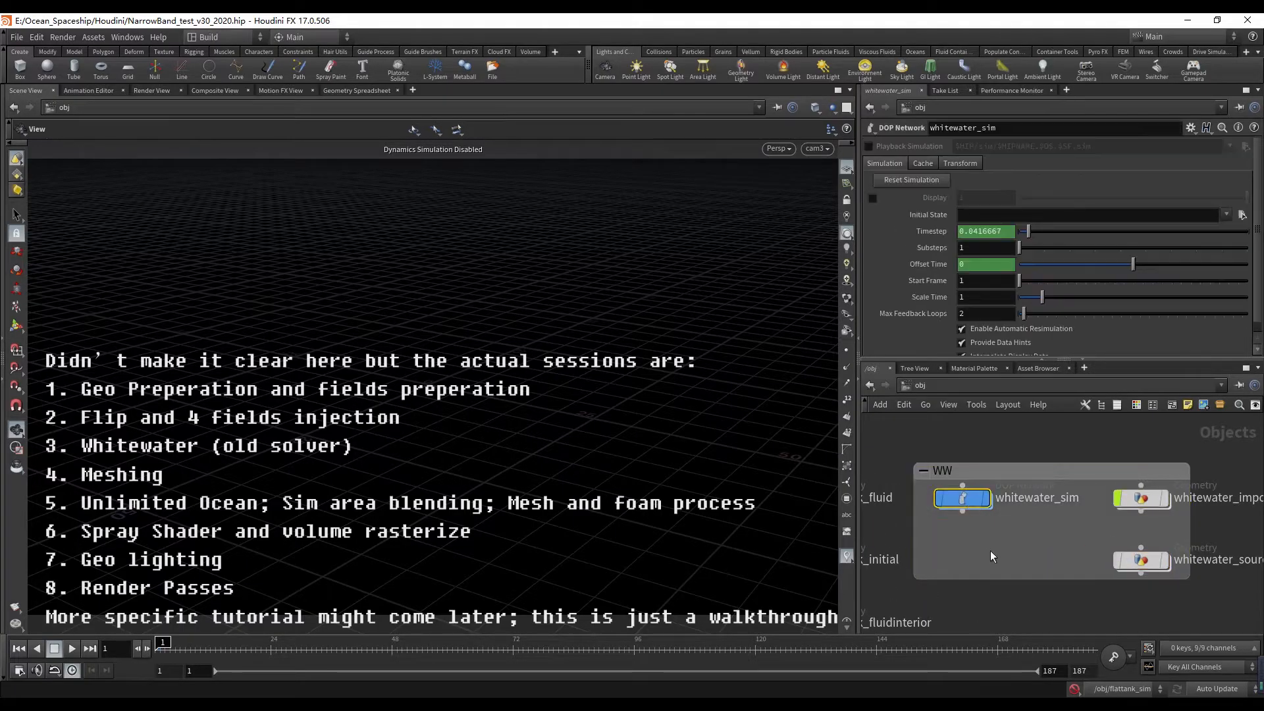
{"action": "double_click", "coordinate": [964, 501]}
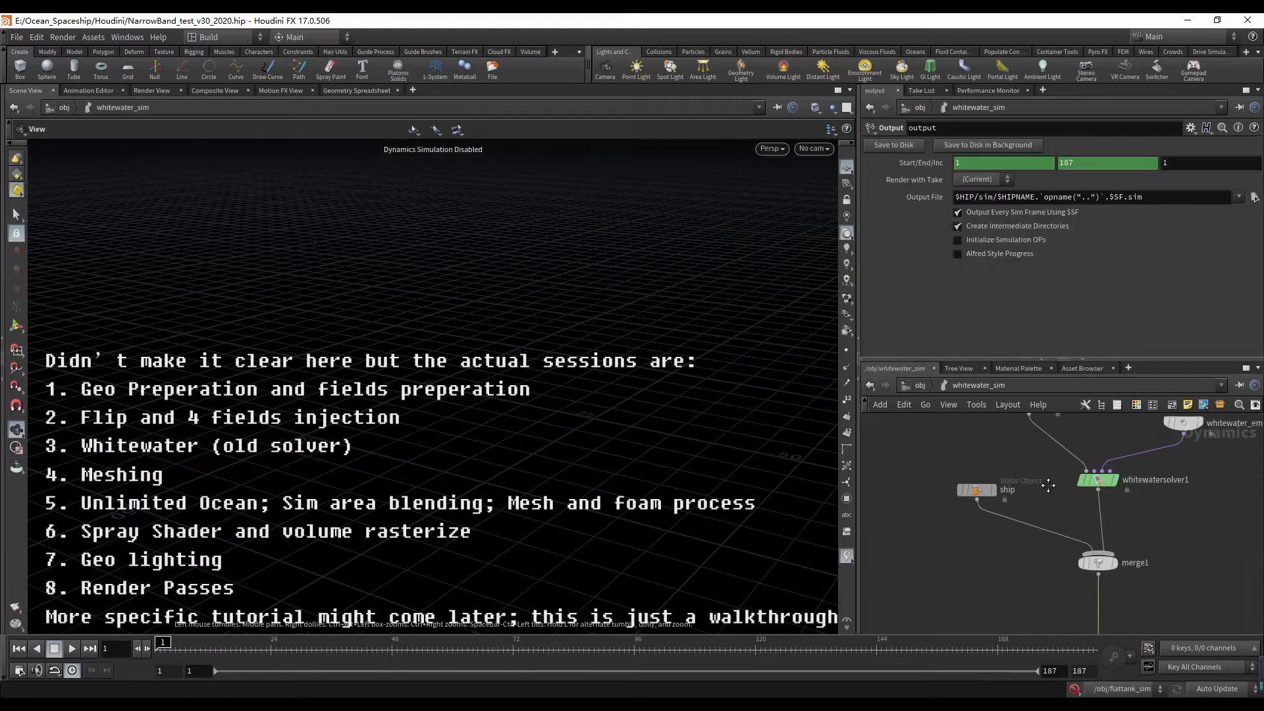
- Inspect the whitewatersolver1 settings in the whitewater simulation, then return to the object level
{"action": "left_click", "coordinate": [1073, 519]}
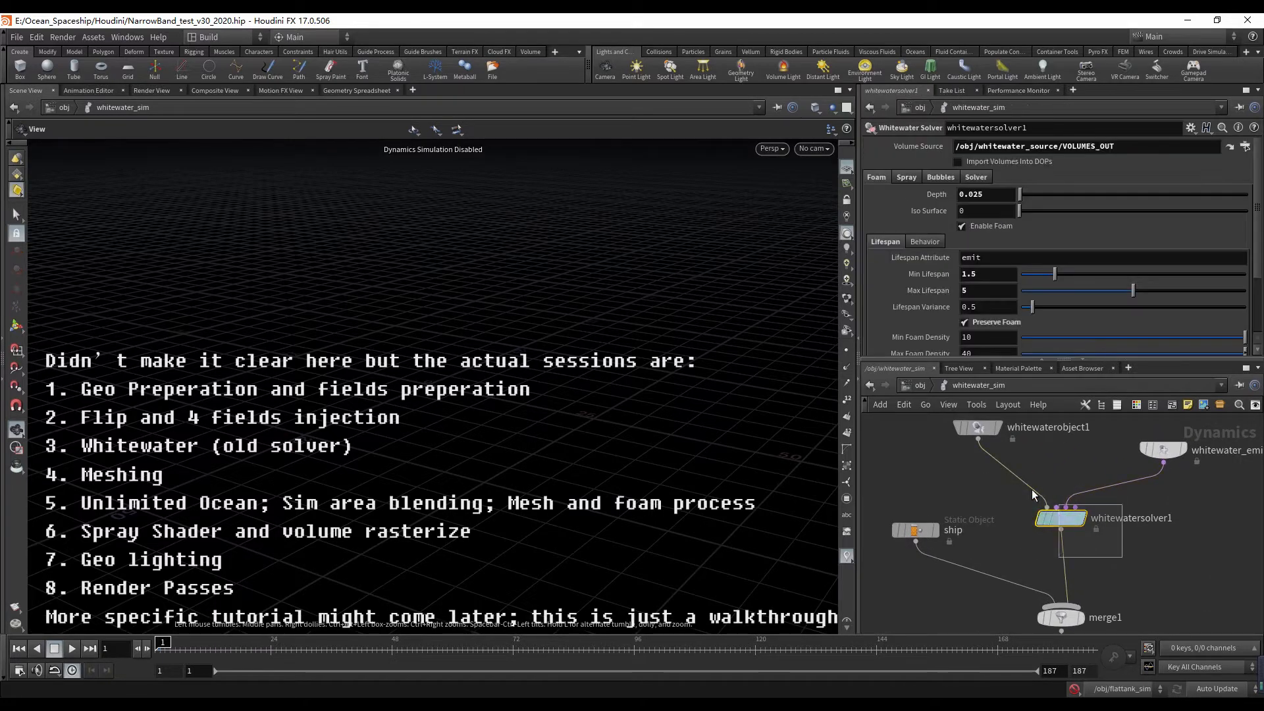
{"action": "left_click", "coordinate": [914, 385]}
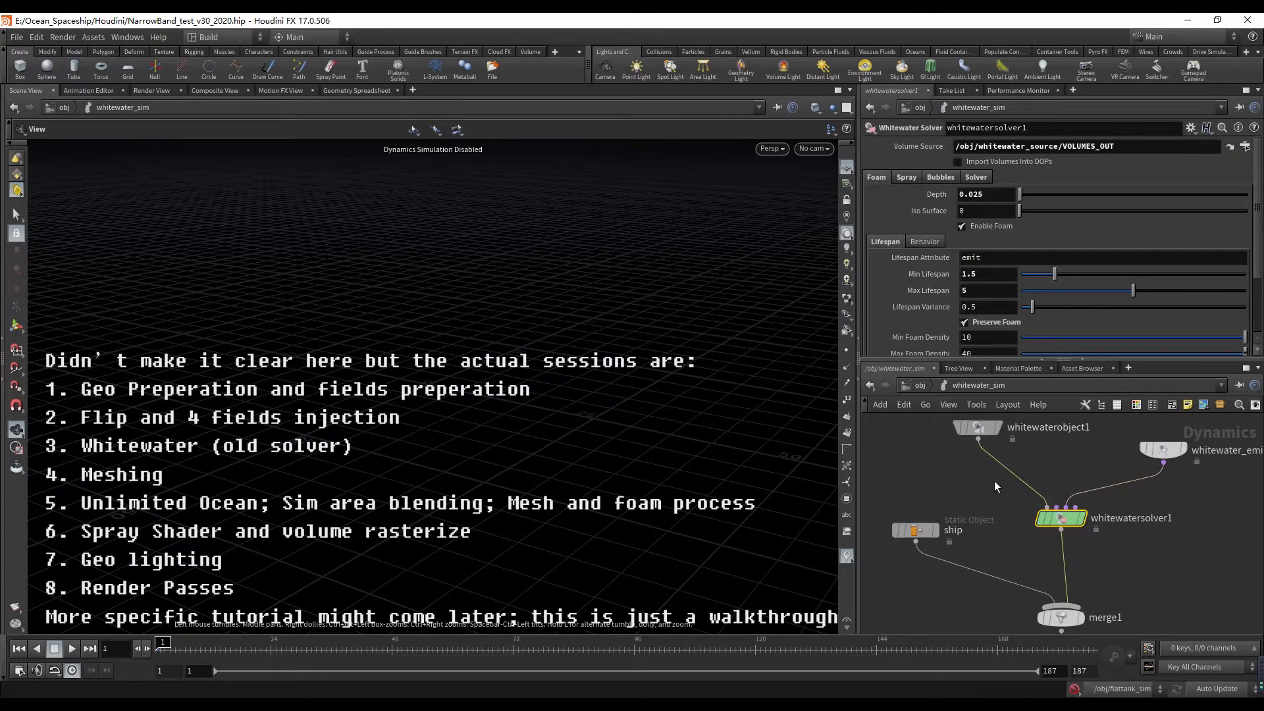
{"action": "left_click", "coordinate": [920, 385]}
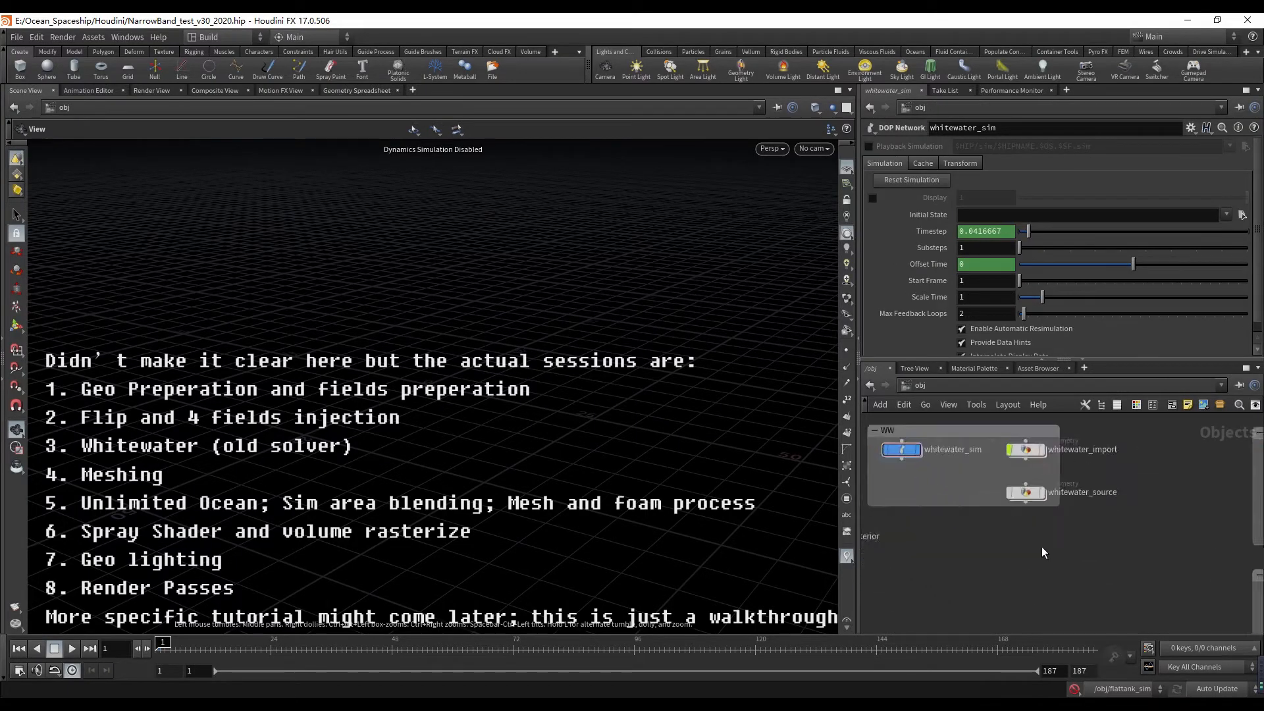
- Select the whitewater_import node in the WW network box to inspect its render parameters
{"action": "left_click_drag", "start_coordinate": [955, 461], "coordinate": [874, 415]}
{"action": "scroll", "coordinate": [1109, 531], "scroll_direction": "down", "scroll_amount": 3}
{"action": "scroll", "coordinate": [1035, 522], "scroll_direction": "up", "scroll_amount": 2}
{"action": "middle_click_drag", "start_coordinate": [1099, 527], "coordinate": [1056, 526]}
{"action": "left_click", "coordinate": [934, 499]}
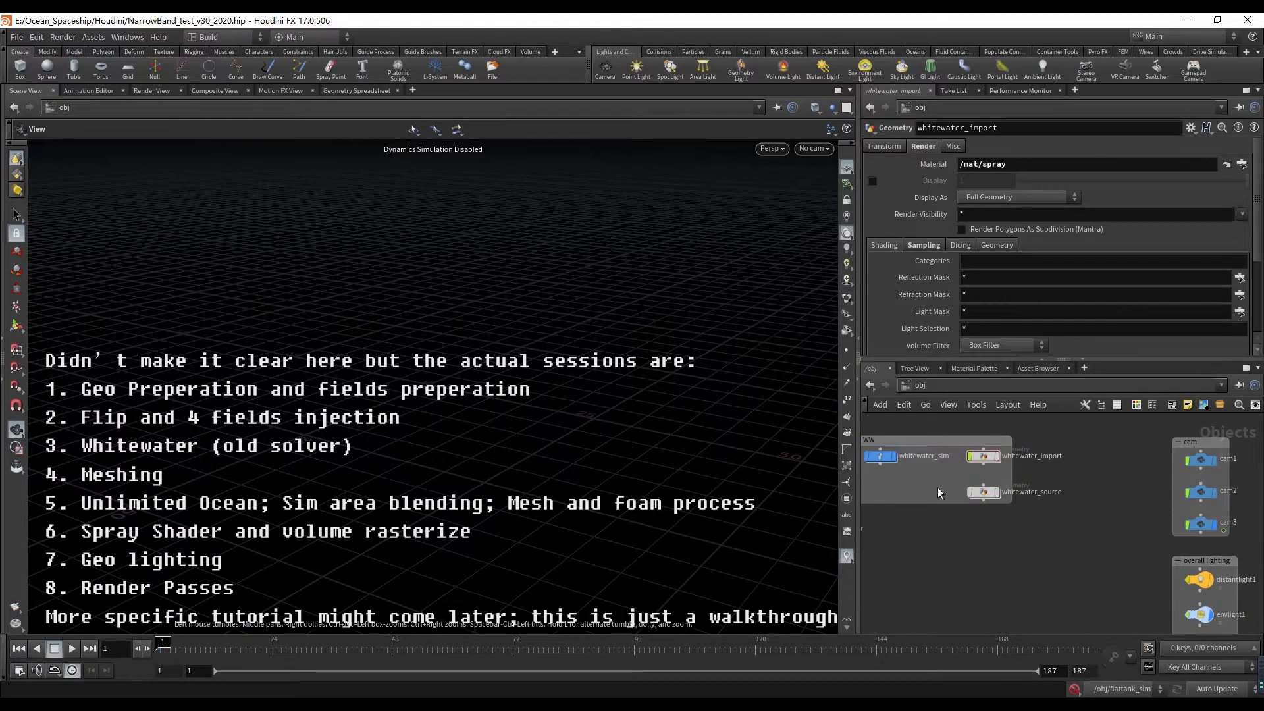
{"action": "scroll", "coordinate": [1019, 497], "scroll_direction": "up", "scroll_amount": 1}
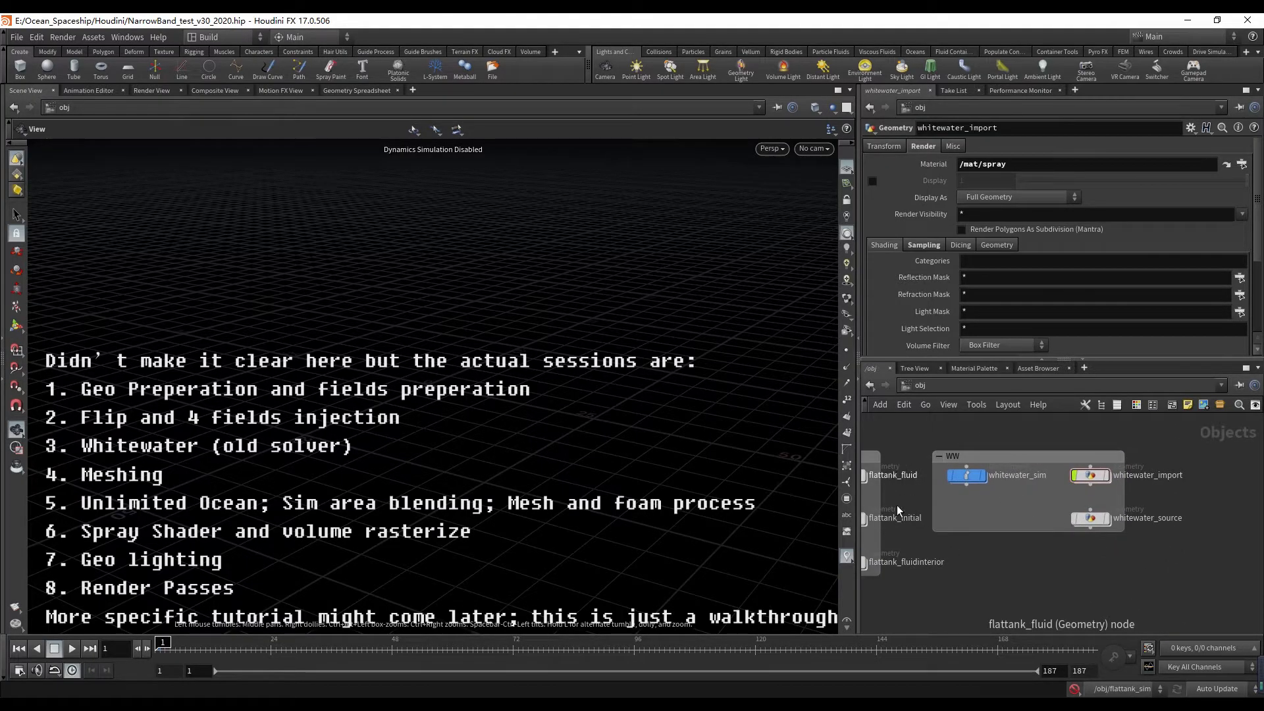
- Survey the cam, render obj and lighting network boxes in the object network
{"action": "scroll", "coordinate": [952, 511], "scroll_direction": "down", "scroll_amount": 3}
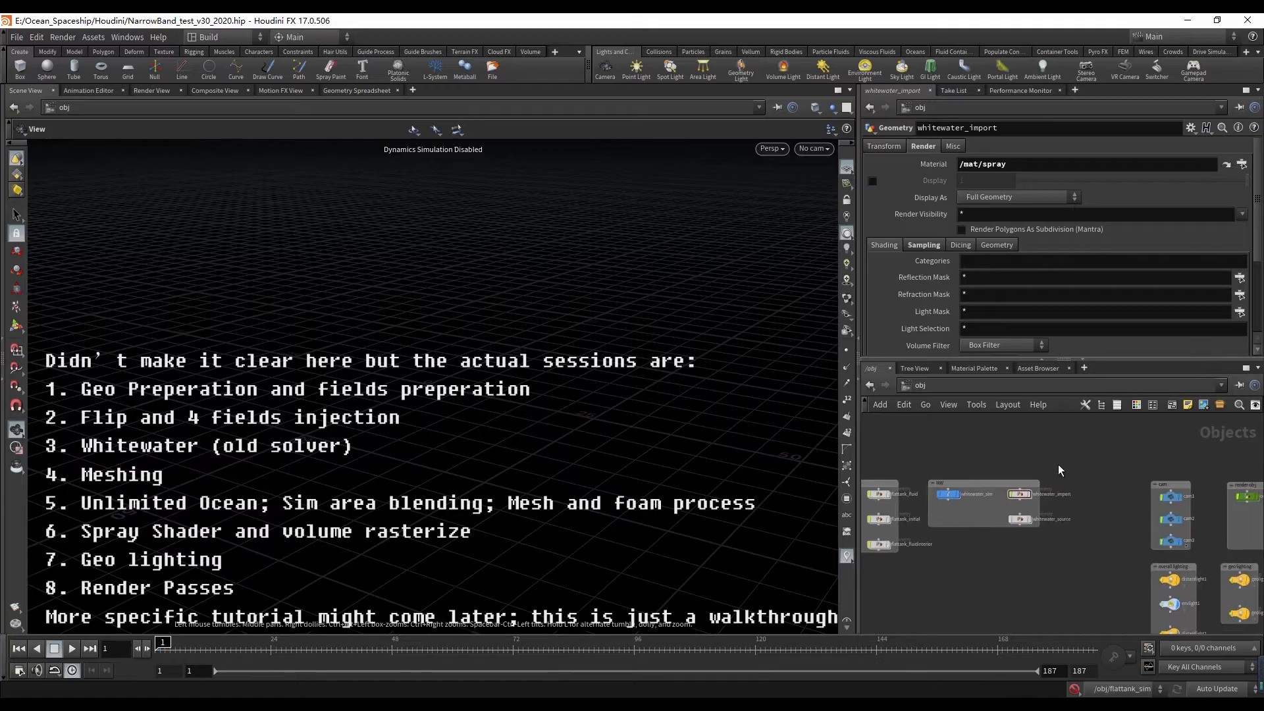
{"action": "middle_click_drag", "start_coordinate": [1089, 510], "coordinate": [896, 479]}
{"action": "scroll", "coordinate": [928, 441], "scroll_direction": "up", "scroll_amount": 1}
{"action": "middle_click_drag", "start_coordinate": [934, 441], "coordinate": [927, 452]}
{"action": "scroll", "coordinate": [1020, 451], "scroll_direction": "up", "scroll_amount": 2}
{"action": "middle_click_drag", "start_coordinate": [959, 512], "coordinate": [1146, 520]}
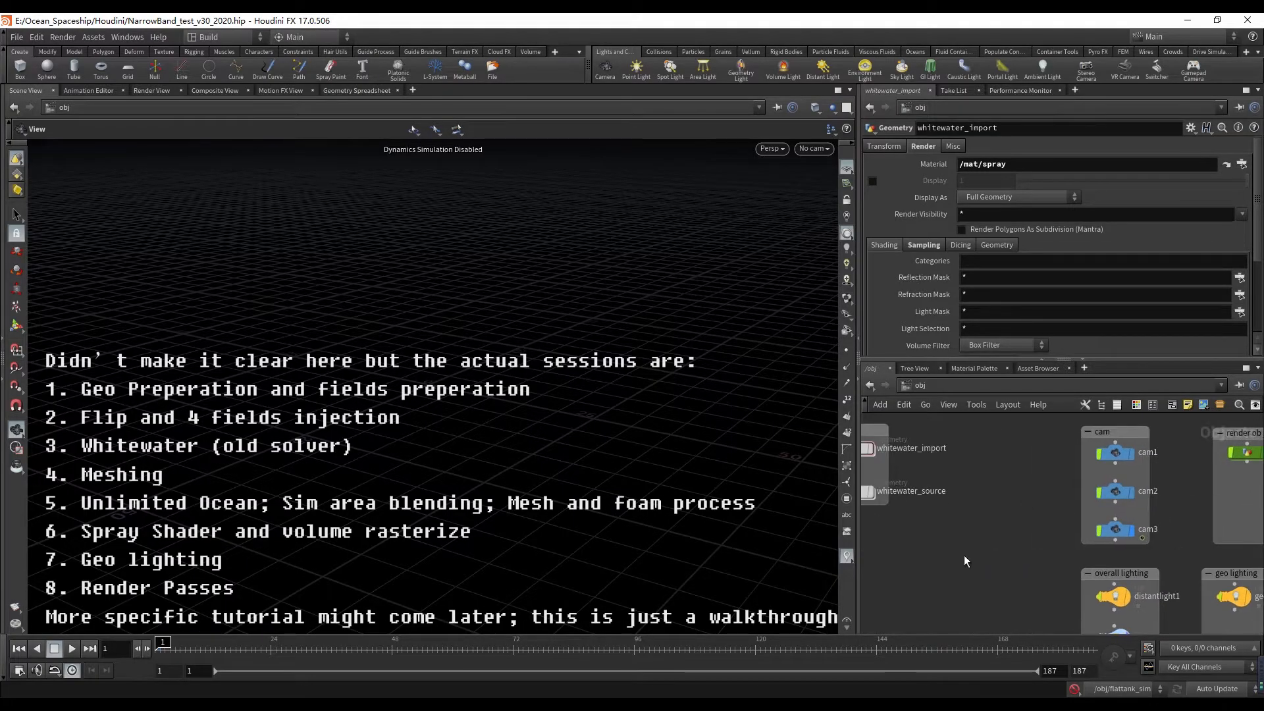
{"action": "middle_click_drag", "start_coordinate": [1001, 536], "coordinate": [830, 540]}
{"action": "middle_click_drag", "start_coordinate": [924, 541], "coordinate": [910, 541]}
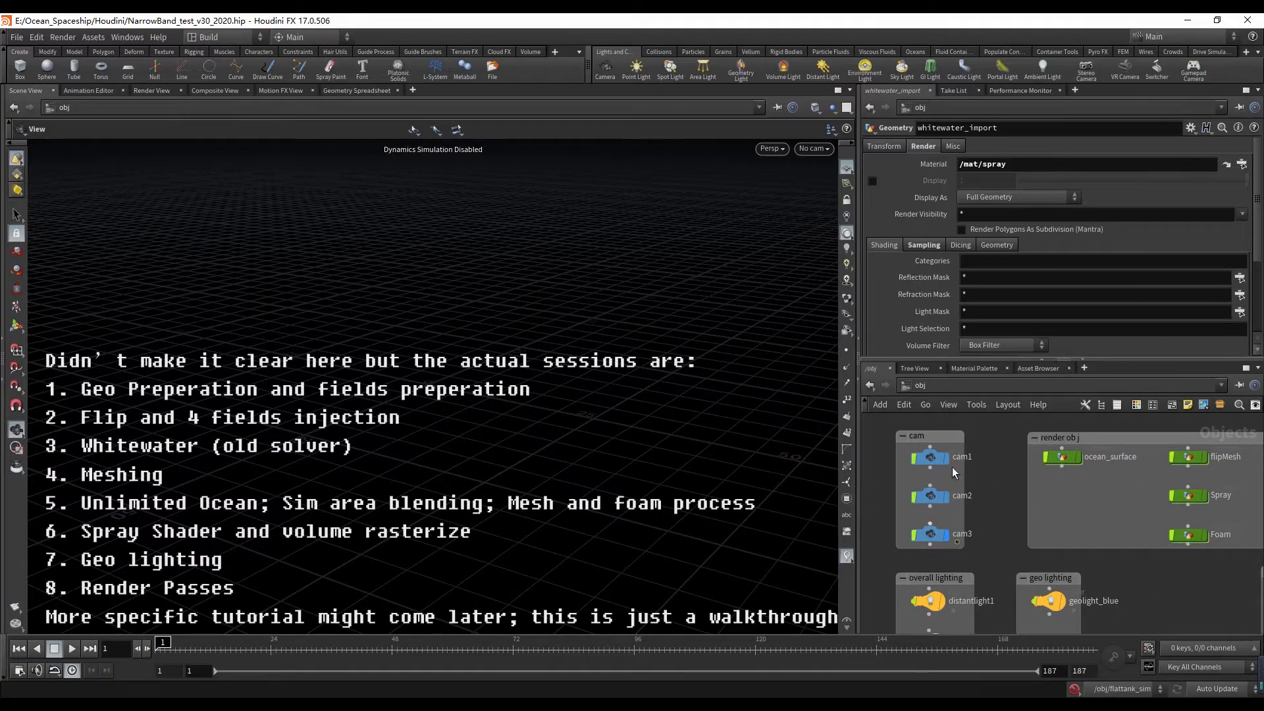
{"action": "middle_click_drag", "start_coordinate": [1008, 535], "coordinate": [1007, 469]}
{"action": "scroll", "coordinate": [1108, 575], "scroll_direction": "down", "scroll_amount": 3}
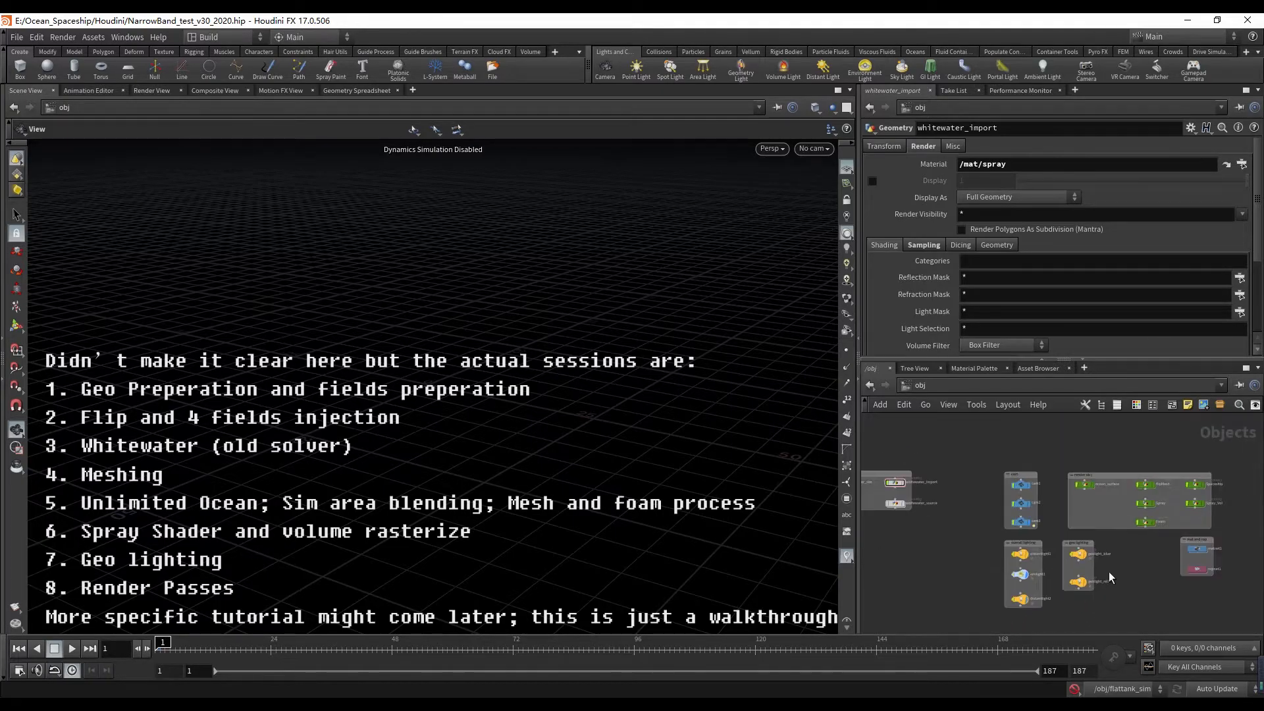
- Select the two lights in the geo lighting box and review their blue and red glow in the final render video, pausing it mid-rise
{"action": "middle_click_drag", "start_coordinate": [1109, 576], "coordinate": [1081, 573]}
{"action": "scroll", "coordinate": [1080, 571], "scroll_direction": "up", "scroll_amount": 4}
{"action": "left_click_drag", "start_coordinate": [1088, 500], "coordinate": [976, 644]}
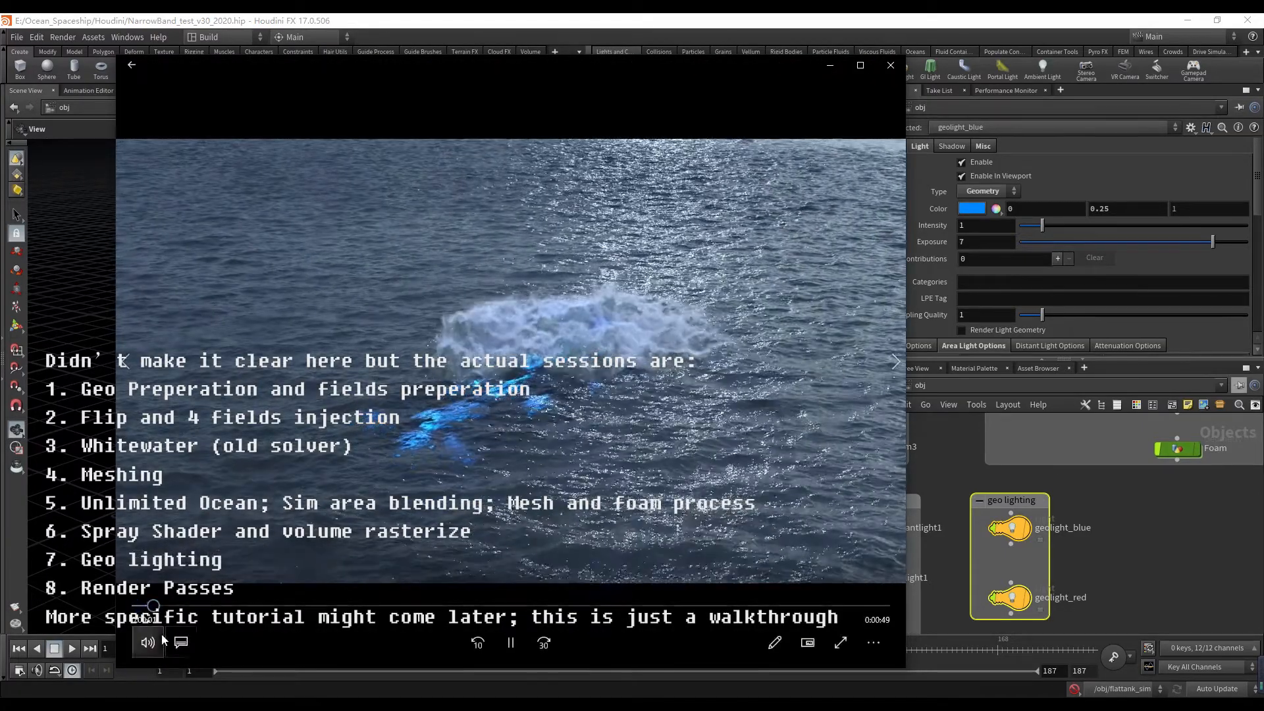
{"action": "left_click", "coordinate": [517, 641]}
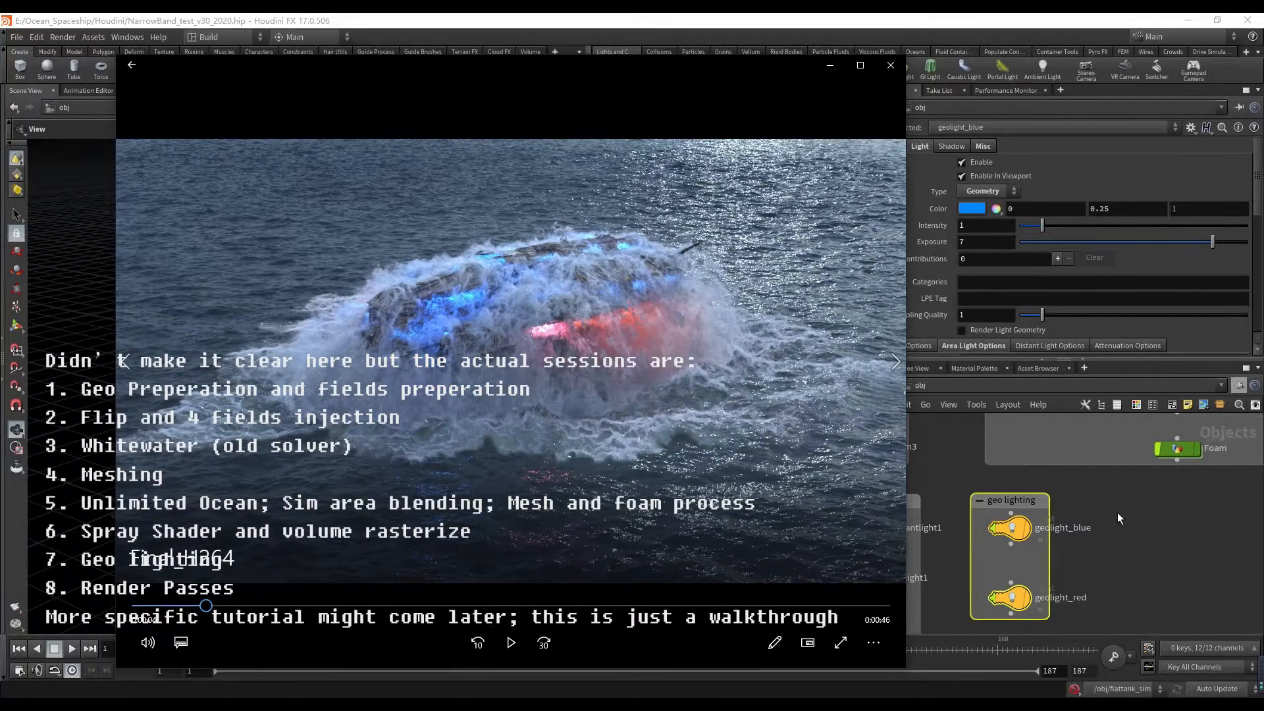
- Select matnet1 and ropnet1 in the mat and rop network box
{"action": "middle_click_drag", "start_coordinate": [1117, 512], "coordinate": [945, 523]}
{"action": "left_click_drag", "start_coordinate": [949, 515], "coordinate": [1160, 583]}
{"action": "left_click_drag", "start_coordinate": [938, 582], "coordinate": [937, 581]}
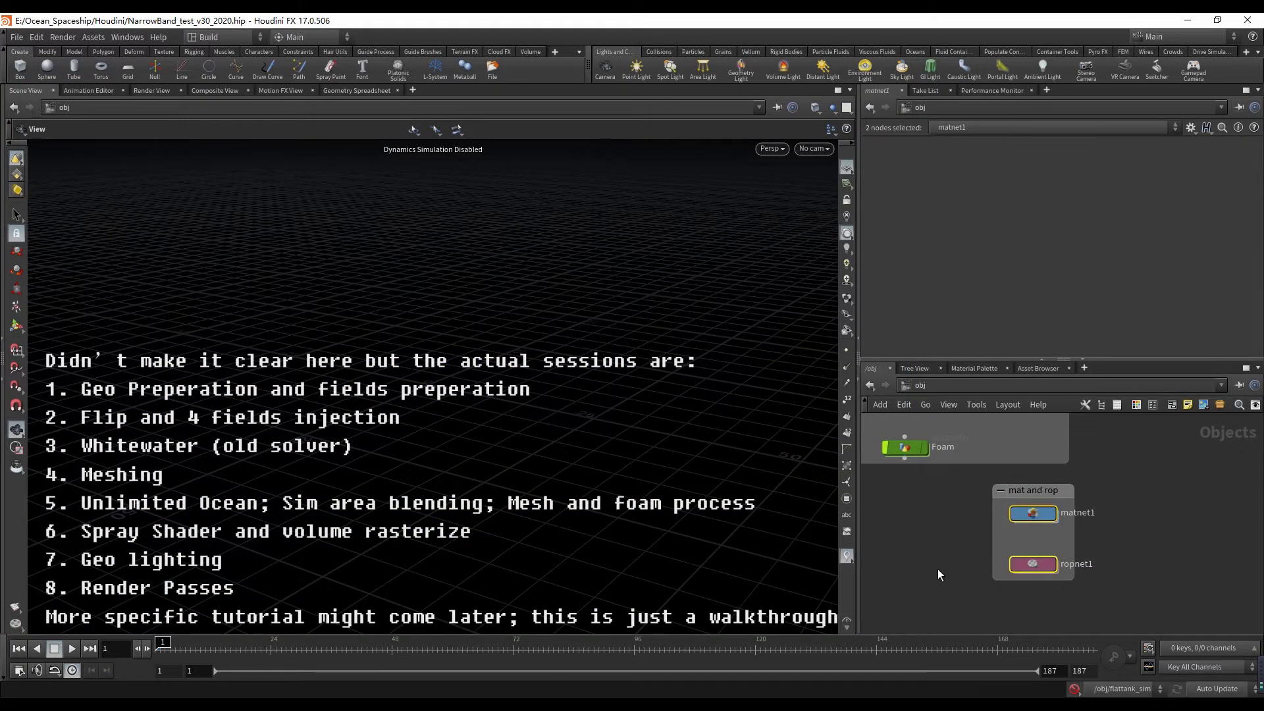
- Return to the spaceship geometry object and open its network
{"action": "scroll", "coordinate": [938, 526], "scroll_direction": "down", "scroll_amount": 2}
{"action": "middle_click_drag", "start_coordinate": [939, 527], "coordinate": [1033, 606]}
{"action": "scroll", "coordinate": [983, 505], "scroll_direction": "up", "scroll_amount": 2}
{"action": "middle_click_drag", "start_coordinate": [932, 517], "coordinate": [1177, 535]}
{"action": "scroll", "coordinate": [973, 525], "scroll_direction": "down", "scroll_amount": 4}
{"action": "scroll", "coordinate": [985, 529], "scroll_direction": "up", "scroll_amount": 4}
{"action": "scroll", "coordinate": [976, 528], "scroll_direction": "down", "scroll_amount": 6}
{"action": "middle_click_drag", "start_coordinate": [1014, 537], "coordinate": [1119, 543]}
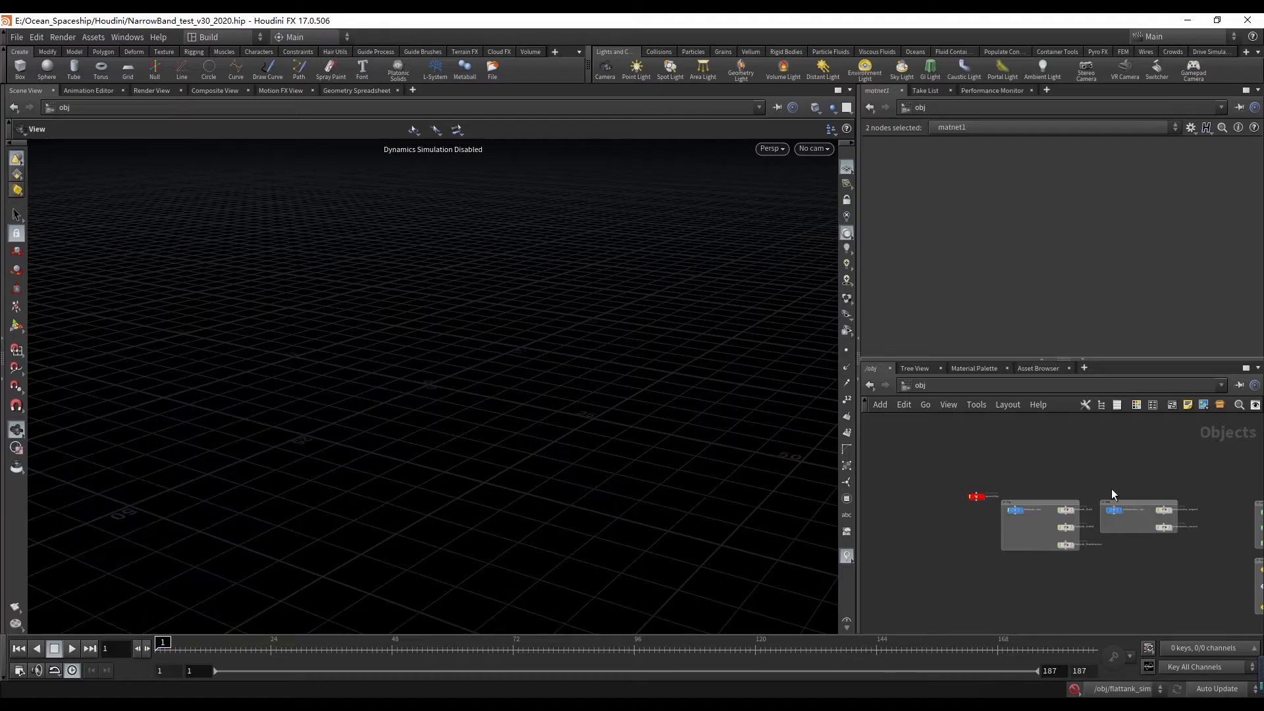
{"action": "scroll", "coordinate": [1001, 520], "scroll_direction": "up", "scroll_amount": 5}
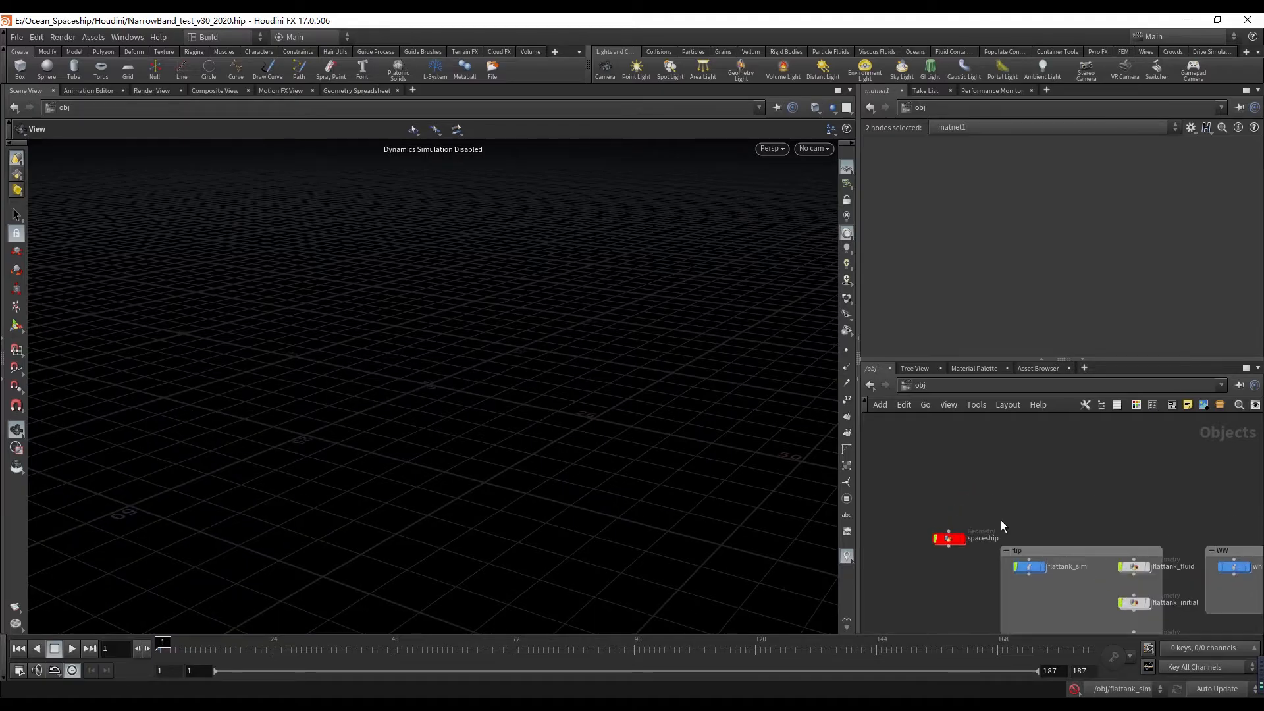
{"action": "scroll", "coordinate": [978, 454], "scroll_direction": "up", "scroll_amount": 1}
{"action": "double_click", "coordinate": [933, 470]}
{"action": "scroll", "coordinate": [972, 462], "scroll_direction": "up", "scroll_amount": 5}
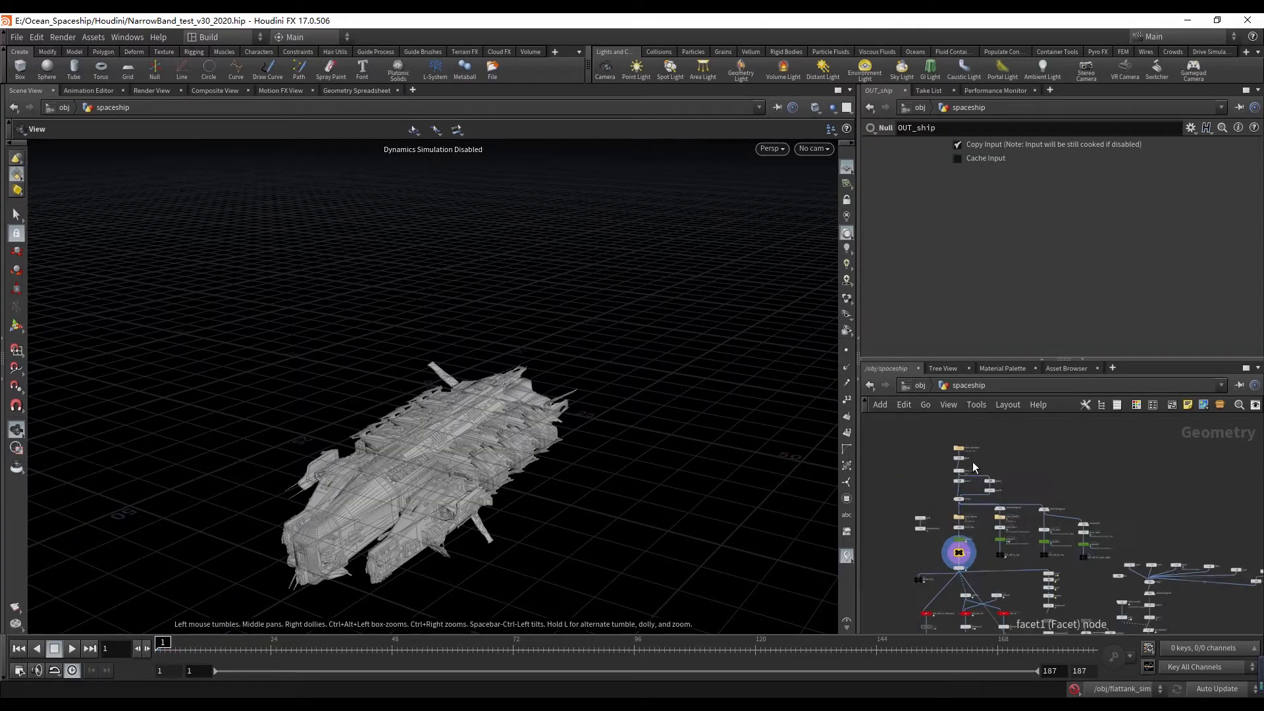
- Display the Import_spaceship file node and the facet1 node, viewing the ship model from several angles
{"action": "scroll", "coordinate": [968, 444], "scroll_direction": "up", "scroll_amount": 3}
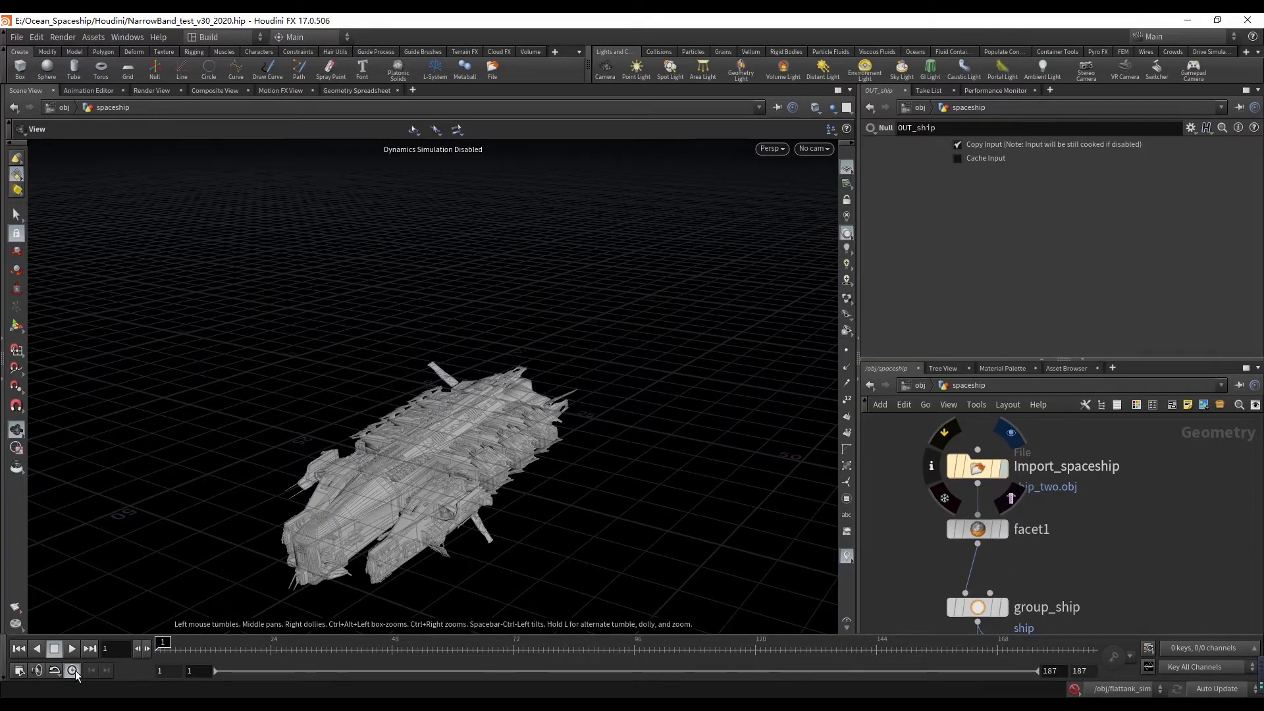
{"action": "left_click", "coordinate": [1004, 468]}
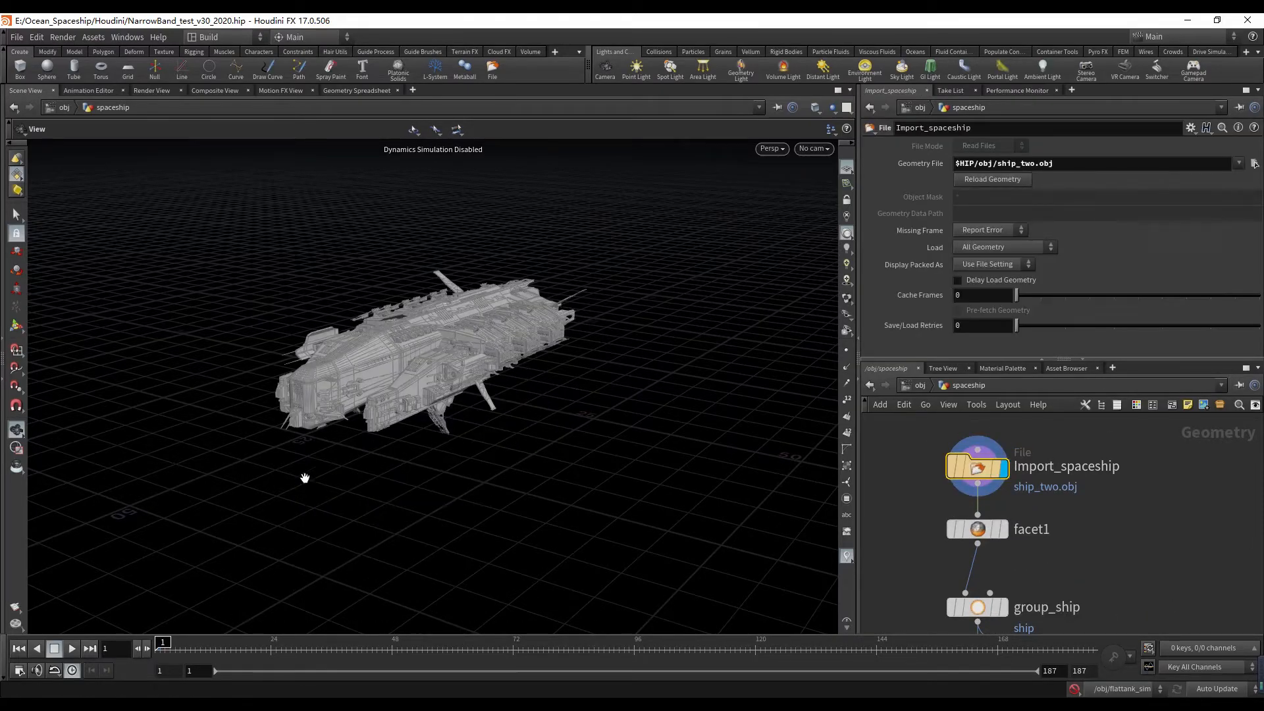
{"action": "left_click_drag", "start_coordinate": [179, 645], "coordinate": [649, 643]}
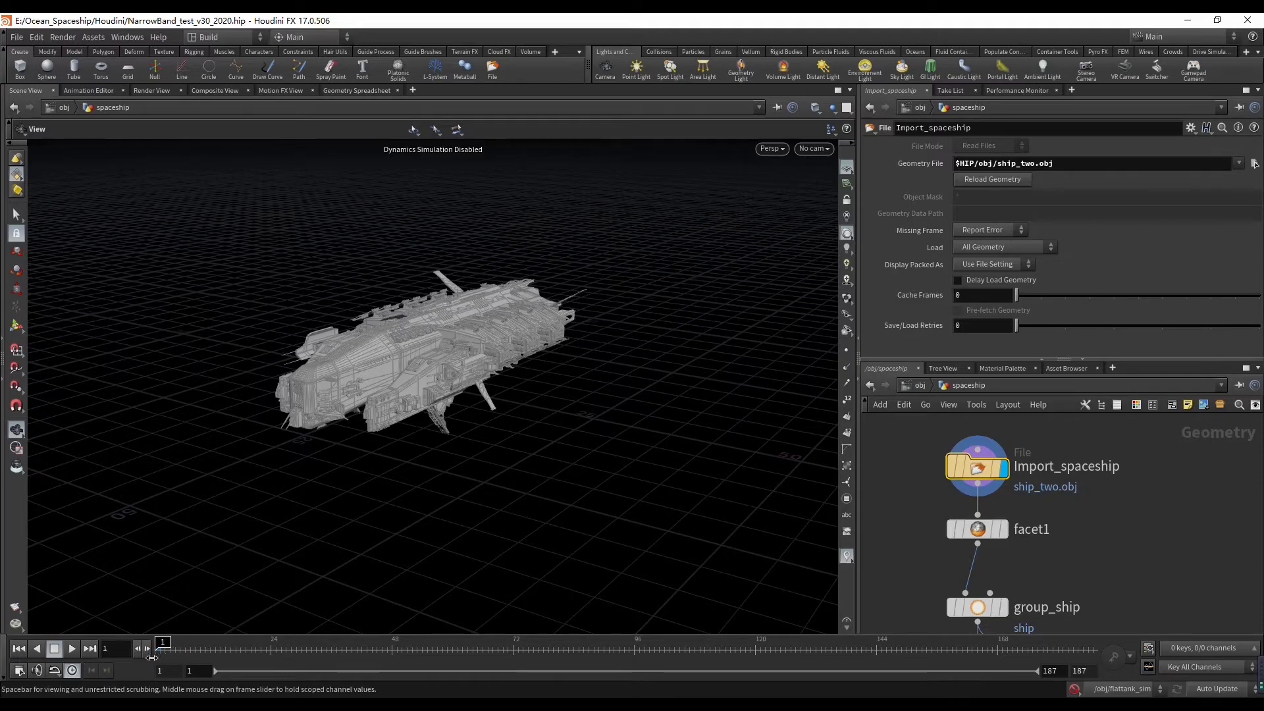
{"action": "left_click_drag", "start_coordinate": [446, 373], "coordinate": [685, 472]}
{"action": "left_click", "coordinate": [1003, 529]}
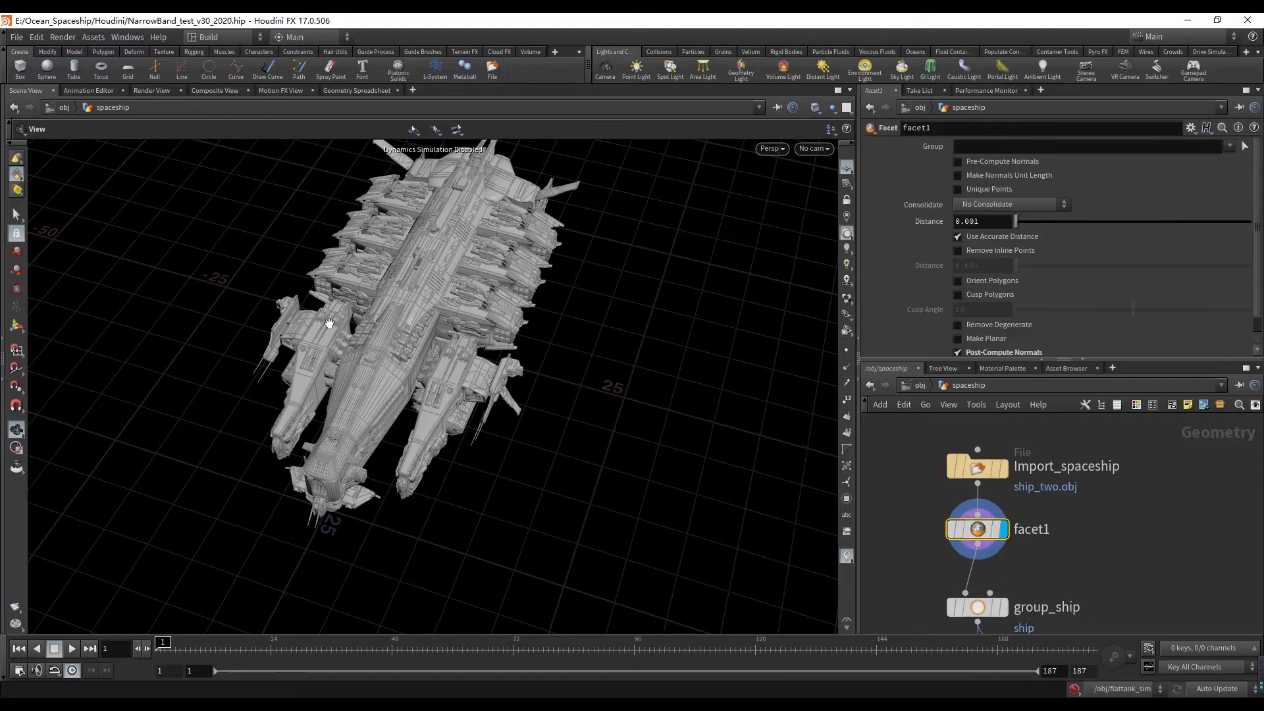
{"action": "left_click_drag", "start_coordinate": [327, 325], "coordinate": [329, 254]}
- Display the group_ship node and examine its ship primitive group from several angles
{"action": "middle_click_drag", "start_coordinate": [1037, 541], "coordinate": [1024, 458]}
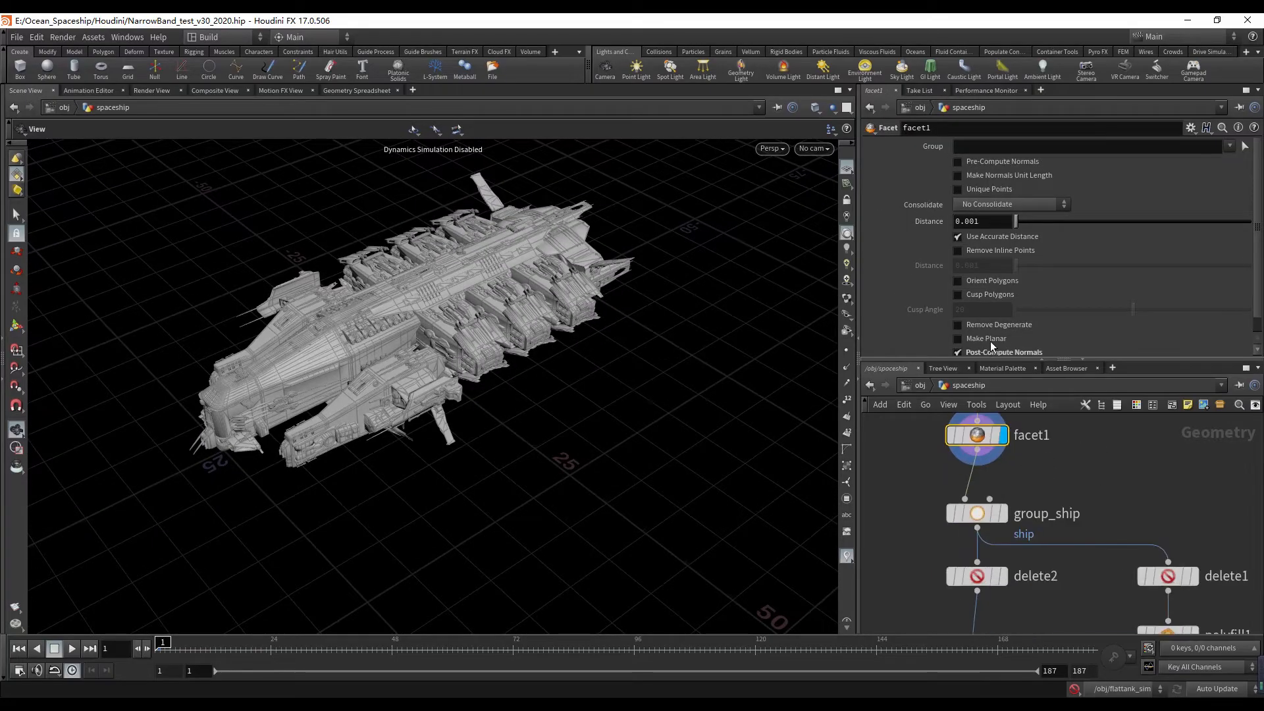
{"action": "scroll", "coordinate": [1010, 494], "scroll_direction": "up", "scroll_amount": 4}
{"action": "left_click", "coordinate": [1000, 516]}
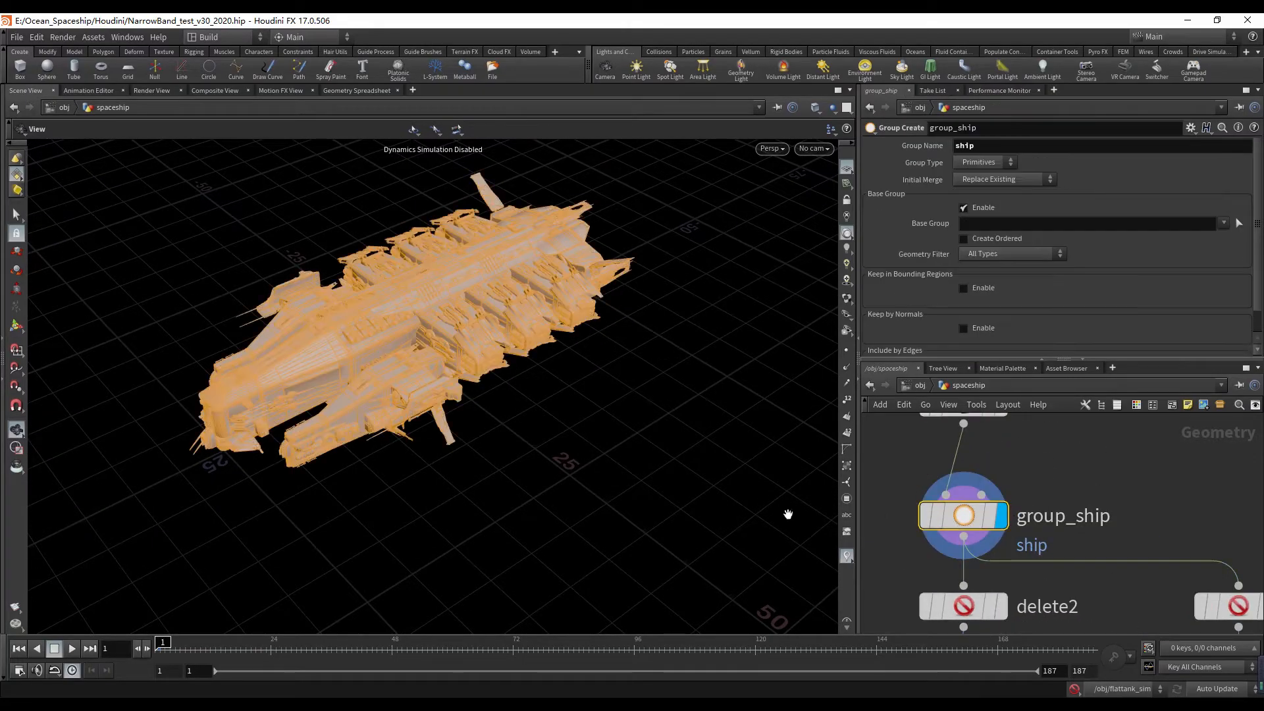
{"action": "left_click_drag", "start_coordinate": [401, 342], "coordinate": [460, 365]}
{"action": "scroll", "coordinate": [1058, 492], "scroll_direction": "down", "scroll_amount": 4}
{"action": "scroll", "coordinate": [1016, 534], "scroll_direction": "up", "scroll_amount": 3}
{"action": "middle_click_drag", "start_coordinate": [1016, 534], "coordinate": [1084, 553]}
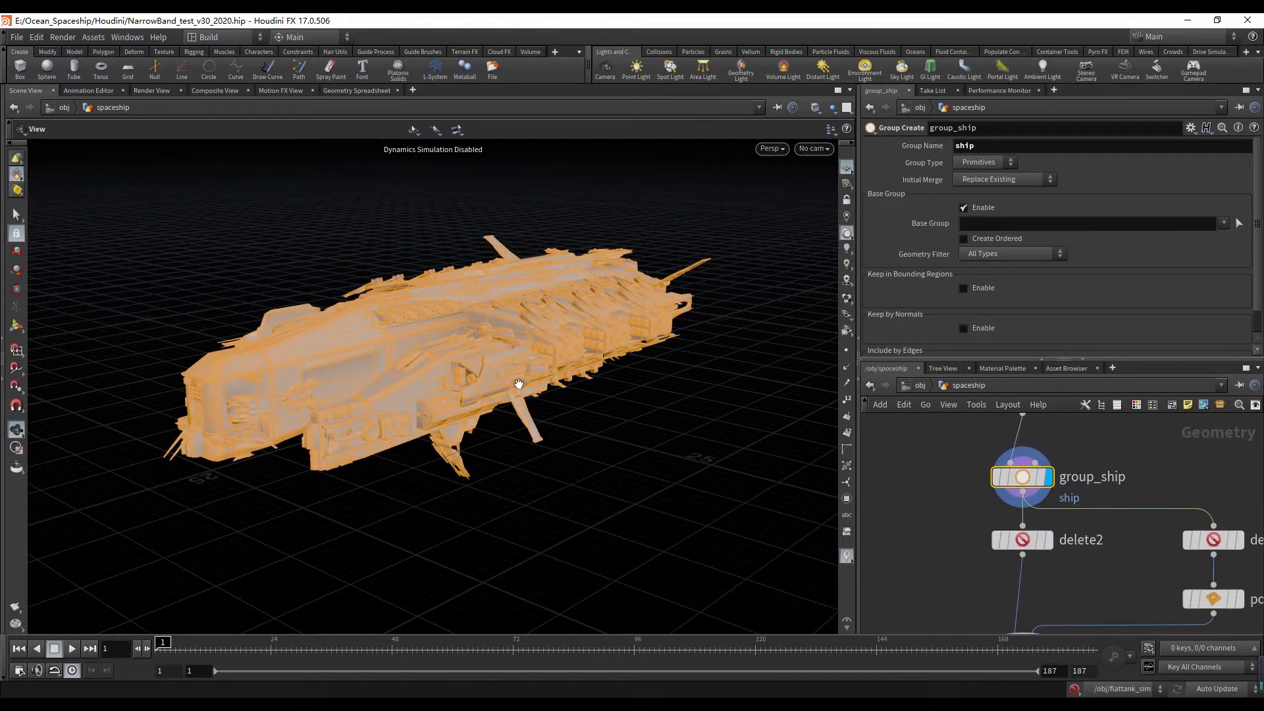
{"action": "left_click_drag", "start_coordinate": [359, 374], "coordinate": [658, 408]}
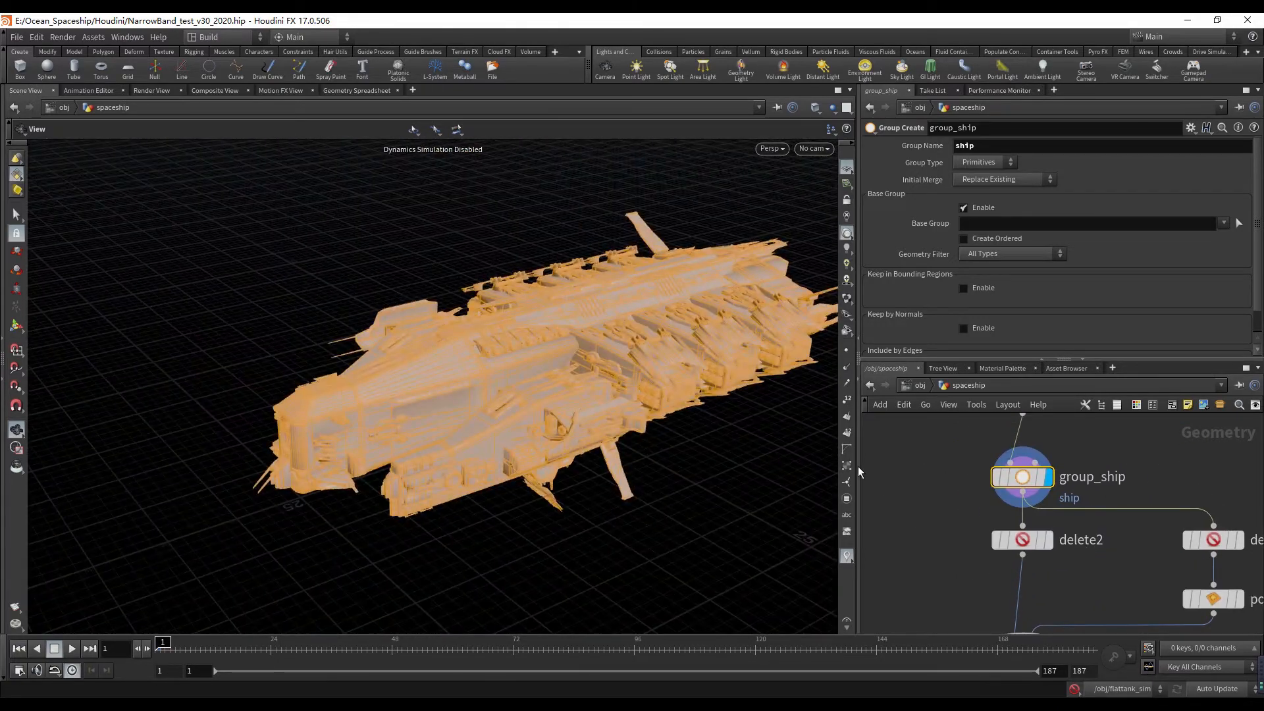
- Display the delete2 node and then polyfill1 to examine the separated, hole-filled hull part
{"action": "left_click", "coordinate": [1049, 541]}
{"action": "left_click", "coordinate": [1022, 543]}
{"action": "middle_click_drag", "start_coordinate": [1078, 562], "coordinate": [1033, 494]}
{"action": "scroll", "coordinate": [1024, 465], "scroll_direction": "up", "scroll_amount": 2}
{"action": "scroll", "coordinate": [1071, 489], "scroll_direction": "down", "scroll_amount": 2}
{"action": "left_click", "coordinate": [1167, 513]}
{"action": "left_click", "coordinate": [1142, 513]}
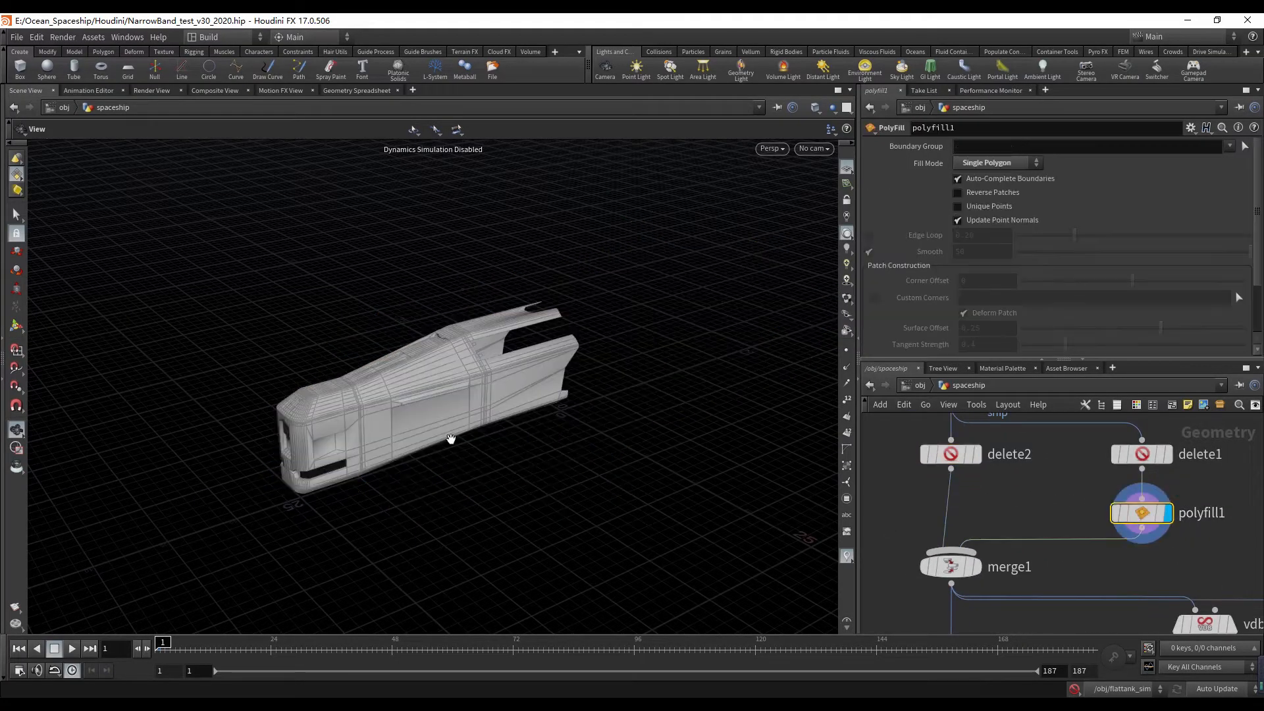
{"action": "left_click_drag", "start_coordinate": [525, 369], "coordinate": [586, 364]}
{"action": "left_click_drag", "start_coordinate": [454, 433], "coordinate": [412, 424]}
- Display merge1 to examine the recombined spaceship geometry
{"action": "middle_click_drag", "start_coordinate": [970, 515], "coordinate": [998, 450]}
{"action": "left_click", "coordinate": [1008, 507]}
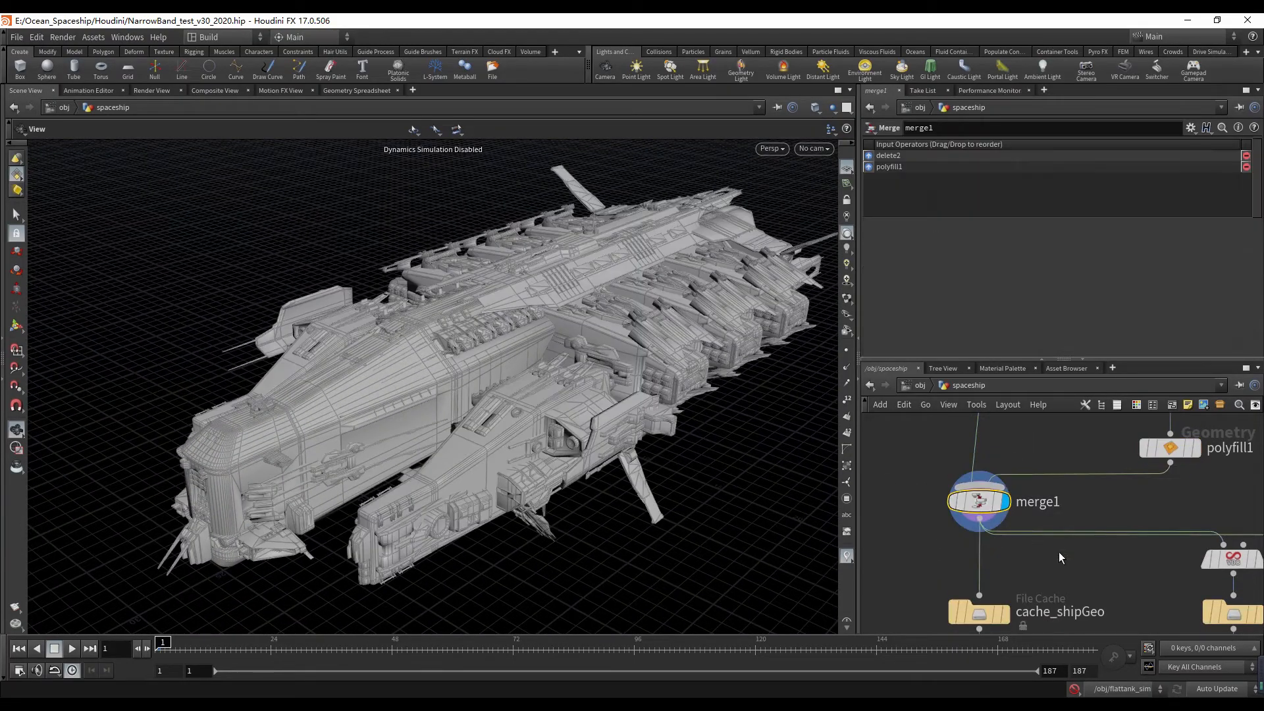
{"action": "scroll", "coordinate": [1058, 552], "scroll_direction": "down", "scroll_amount": 3}
{"action": "left_click_drag", "start_coordinate": [553, 417], "coordinate": [423, 422]}
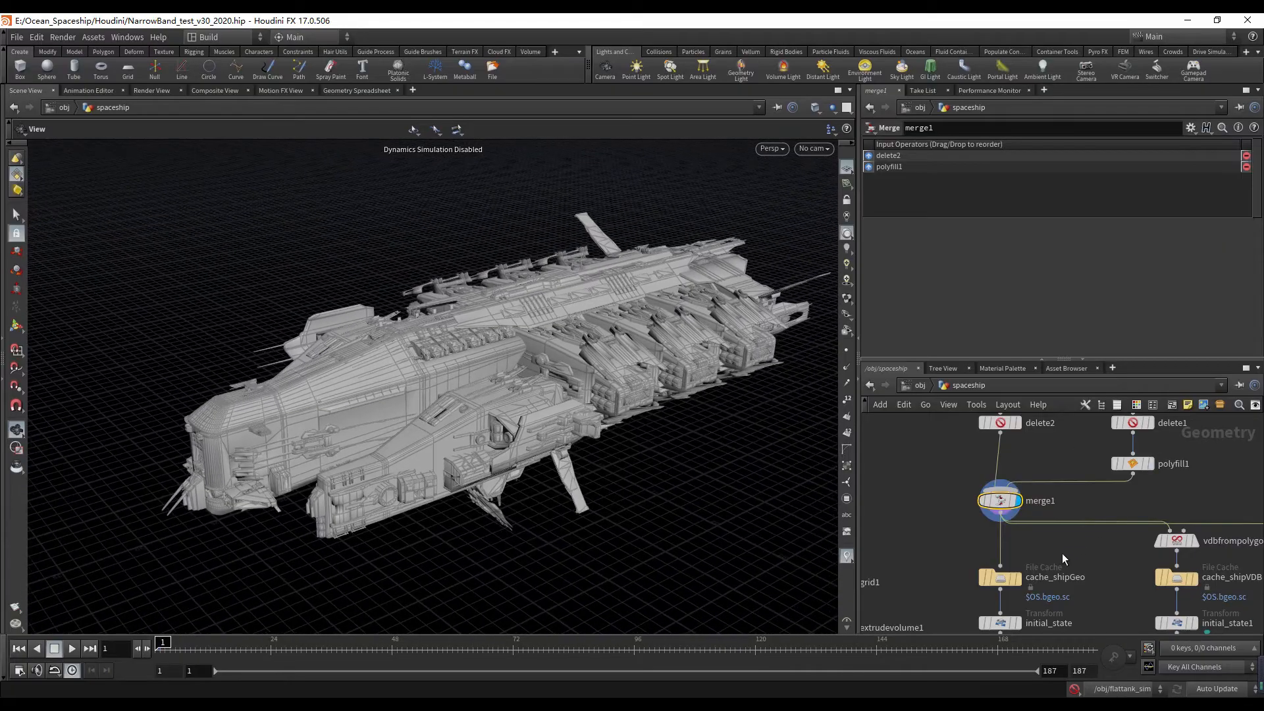
- Display the cache_shipGeo file cache node and examine the cached ship model
{"action": "middle_click_drag", "start_coordinate": [1062, 558], "coordinate": [1055, 498]}
{"action": "left_click", "coordinate": [1015, 496]}
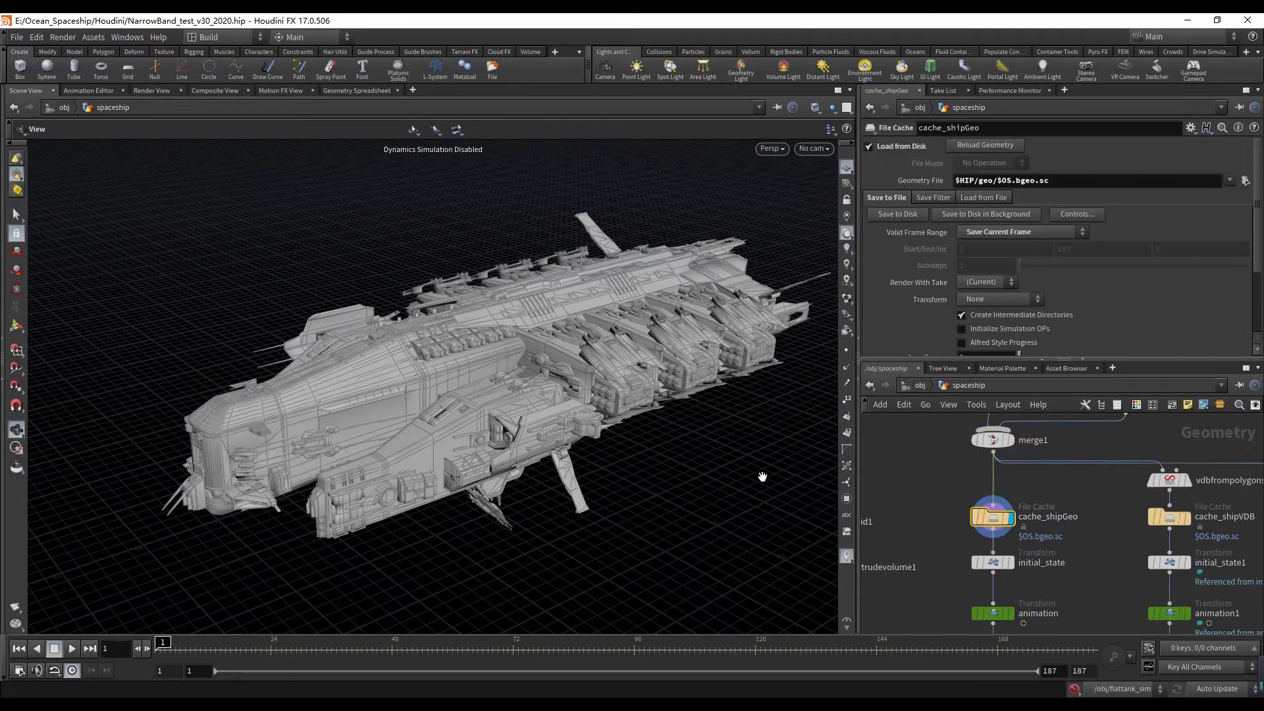
{"action": "left_click_drag", "start_coordinate": [462, 422], "coordinate": [491, 407]}
- Display cache_shipVDB and then vdbfrompolygons1 to examine the ship's VDB conversion and its settings
{"action": "middle_click_drag", "start_coordinate": [1124, 534], "coordinate": [1036, 499]}
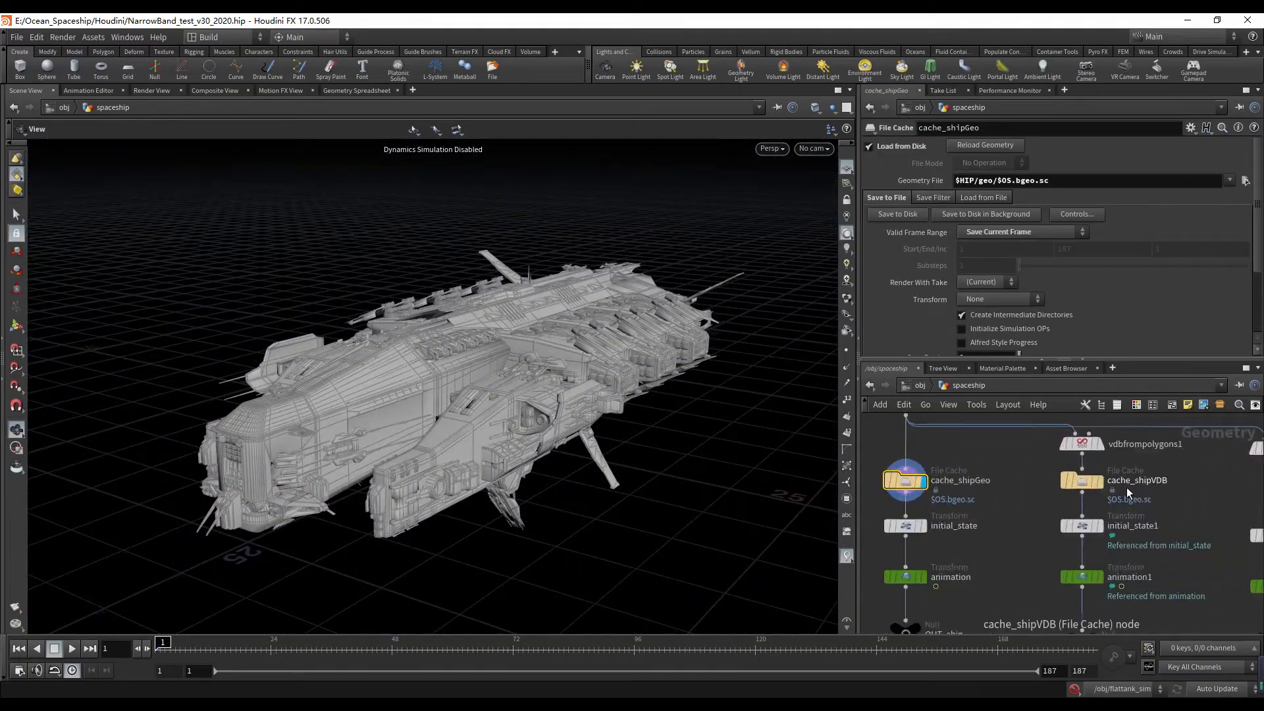
{"action": "left_click", "coordinate": [1094, 481]}
{"action": "scroll", "coordinate": [553, 397], "scroll_direction": "up", "scroll_amount": 3}
{"action": "scroll", "coordinate": [1077, 452], "scroll_direction": "up", "scroll_amount": 3}
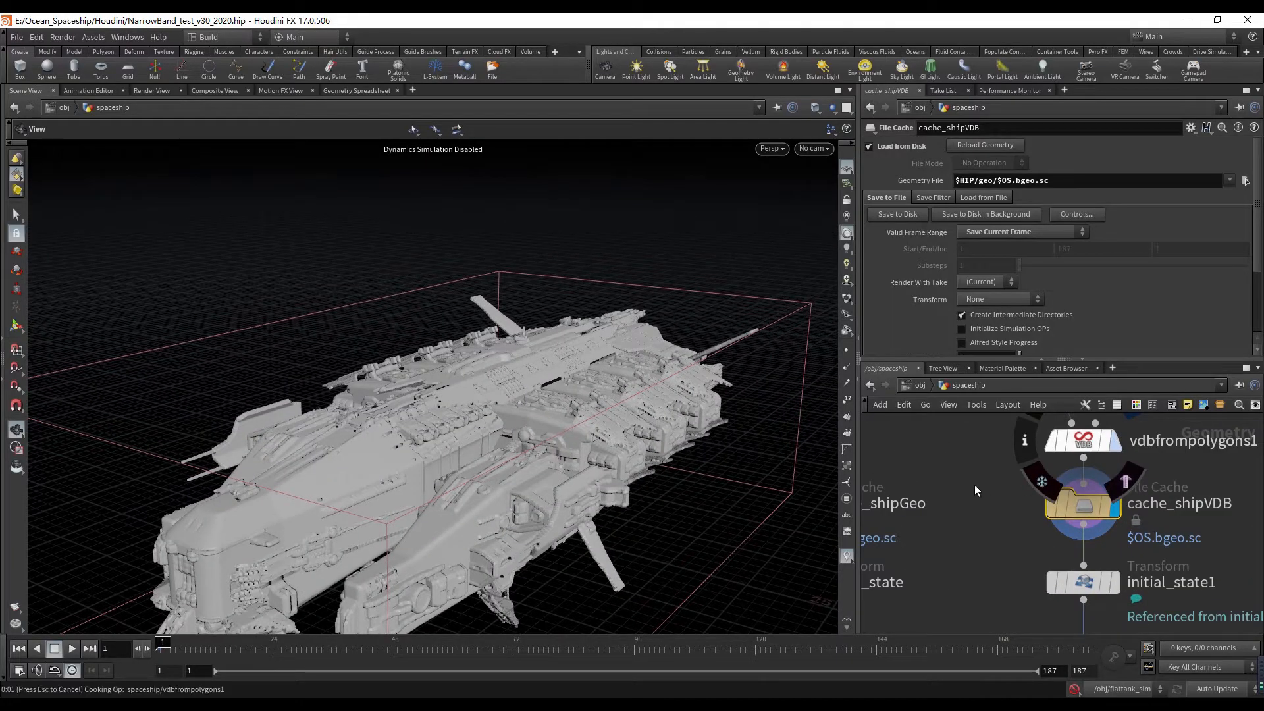
{"action": "scroll", "coordinate": [483, 428], "scroll_direction": "down", "scroll_amount": 2}
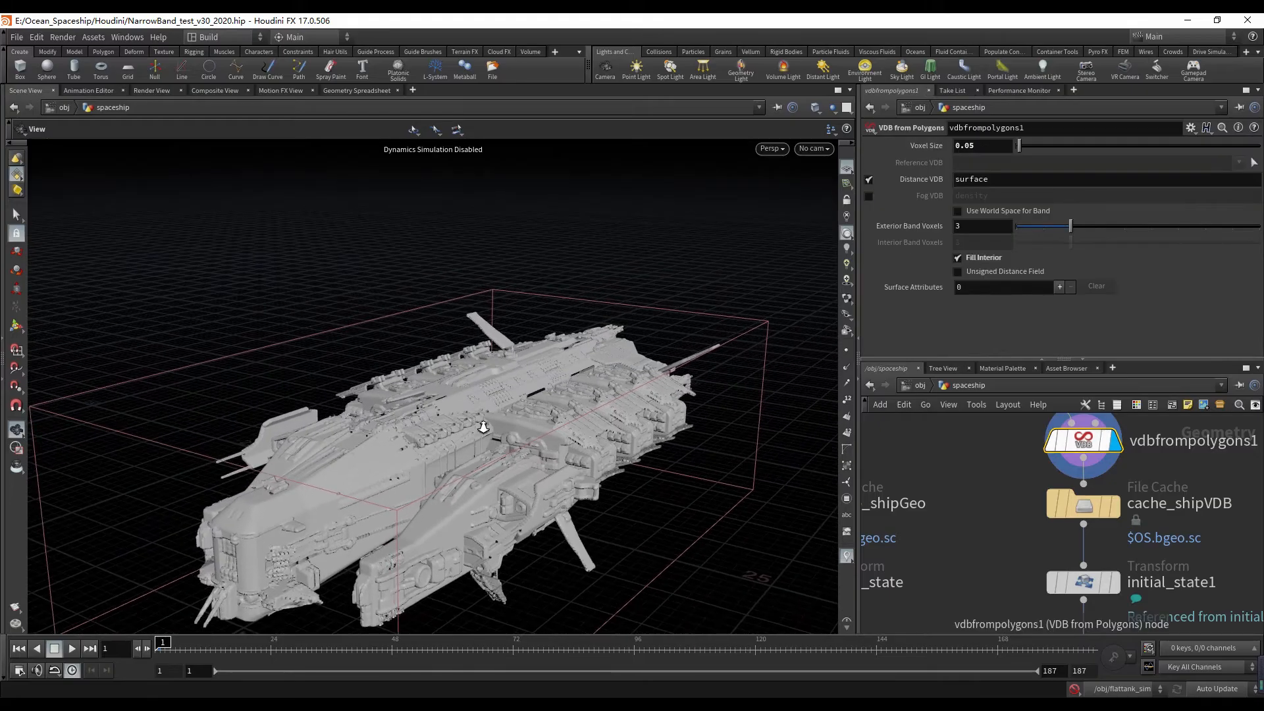
{"action": "scroll", "coordinate": [990, 446], "scroll_direction": "down", "scroll_amount": 3}
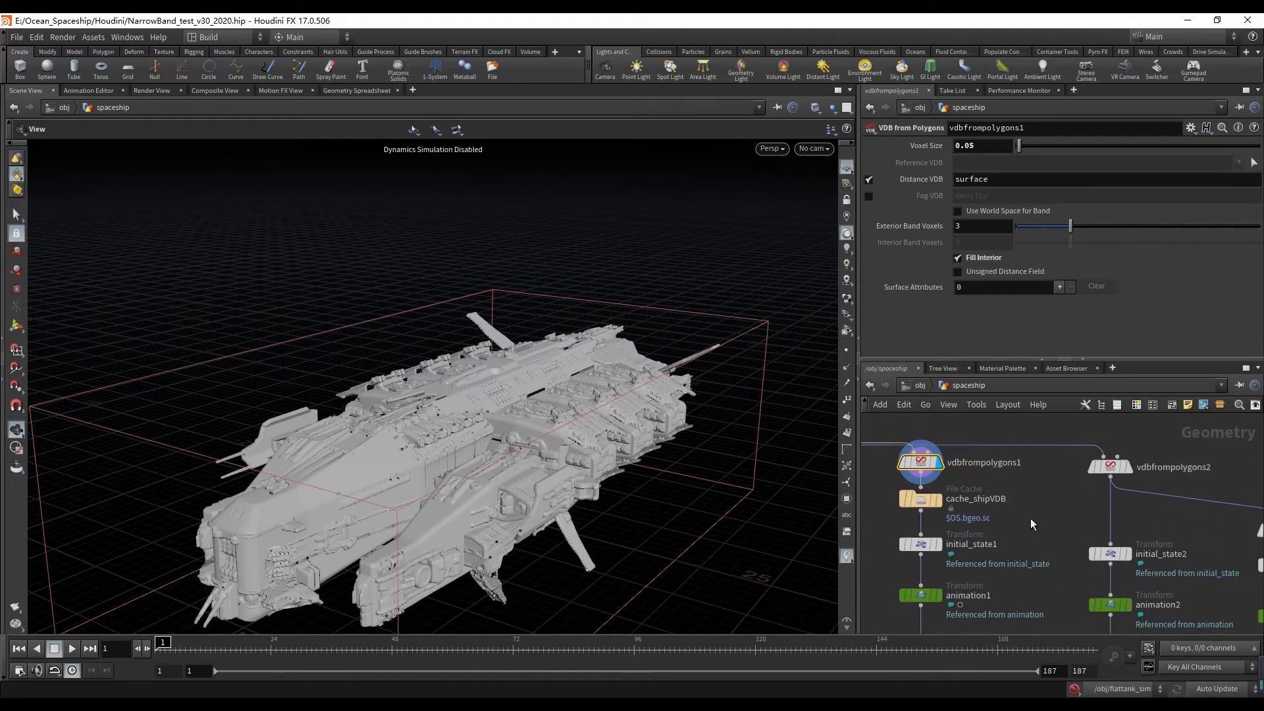
- Go back to the polygon branch and display cache_shipGeo again
{"action": "scroll", "coordinate": [1031, 519], "scroll_direction": "down", "scroll_amount": 3}
{"action": "middle_click_drag", "start_coordinate": [1031, 519], "coordinate": [1132, 477]}
{"action": "middle_click_drag", "start_coordinate": [987, 468], "coordinate": [1146, 464]}
{"action": "scroll", "coordinate": [1147, 463], "scroll_direction": "up", "scroll_amount": 5}
{"action": "left_click", "coordinate": [1112, 463]}
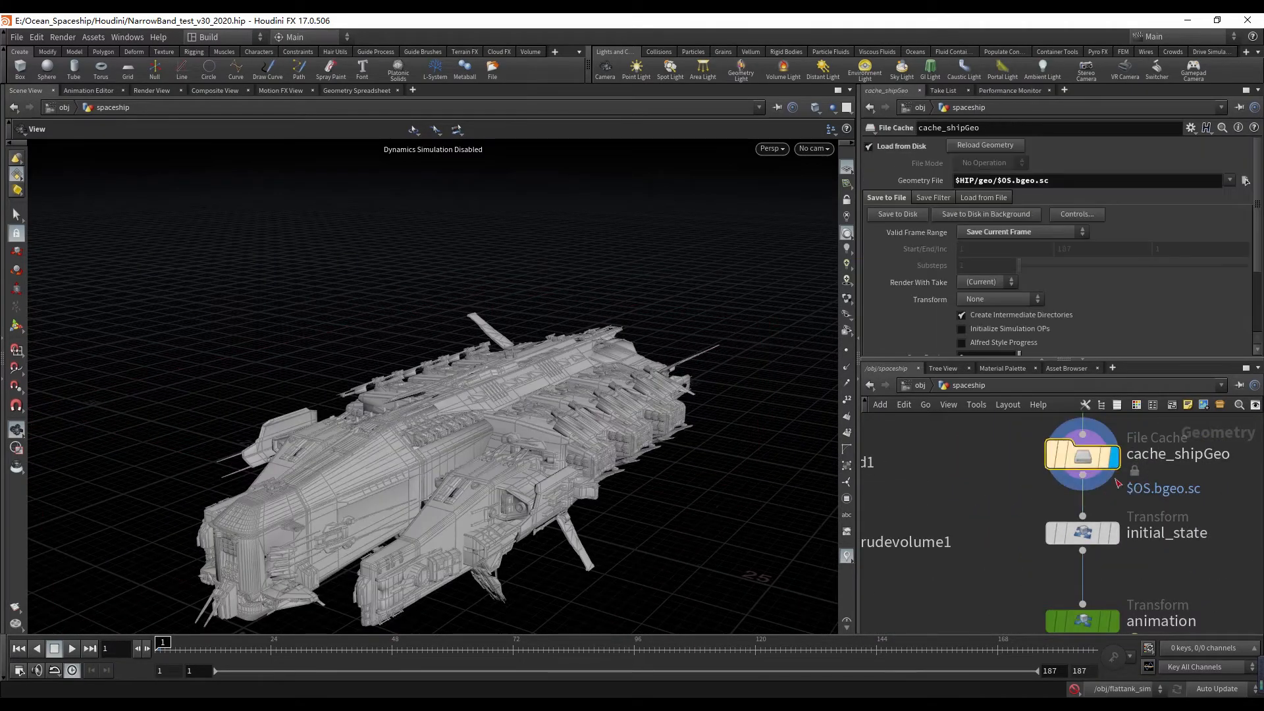
- Display the animation transform node below initial_state to inspect its keyframed translate and rotate channels
{"action": "scroll", "coordinate": [1158, 556], "scroll_direction": "down", "scroll_amount": 2}
{"action": "middle_click_drag", "start_coordinate": [1162, 559], "coordinate": [1065, 526]}
{"action": "scroll", "coordinate": [1037, 572], "scroll_direction": "up", "scroll_amount": 1}
{"action": "left_click", "coordinate": [1028, 563]}
{"action": "middle_click_drag", "start_coordinate": [529, 435], "coordinate": [460, 389]}
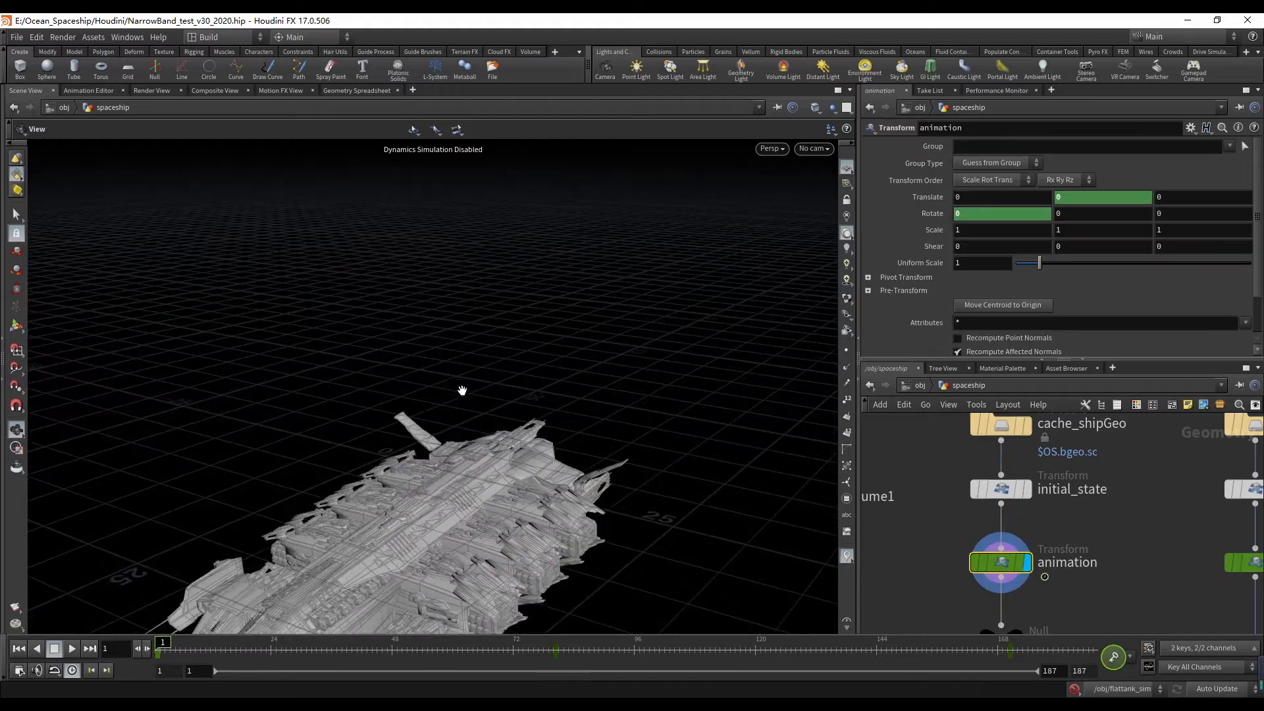
{"action": "scroll", "coordinate": [460, 389], "scroll_direction": "down", "scroll_amount": 1}
- Look through cam3 and scrub the timeline to frame 173 to preview the ship's rising animation
{"action": "left_click", "coordinate": [815, 150]}
{"action": "left_click", "coordinate": [834, 237]}
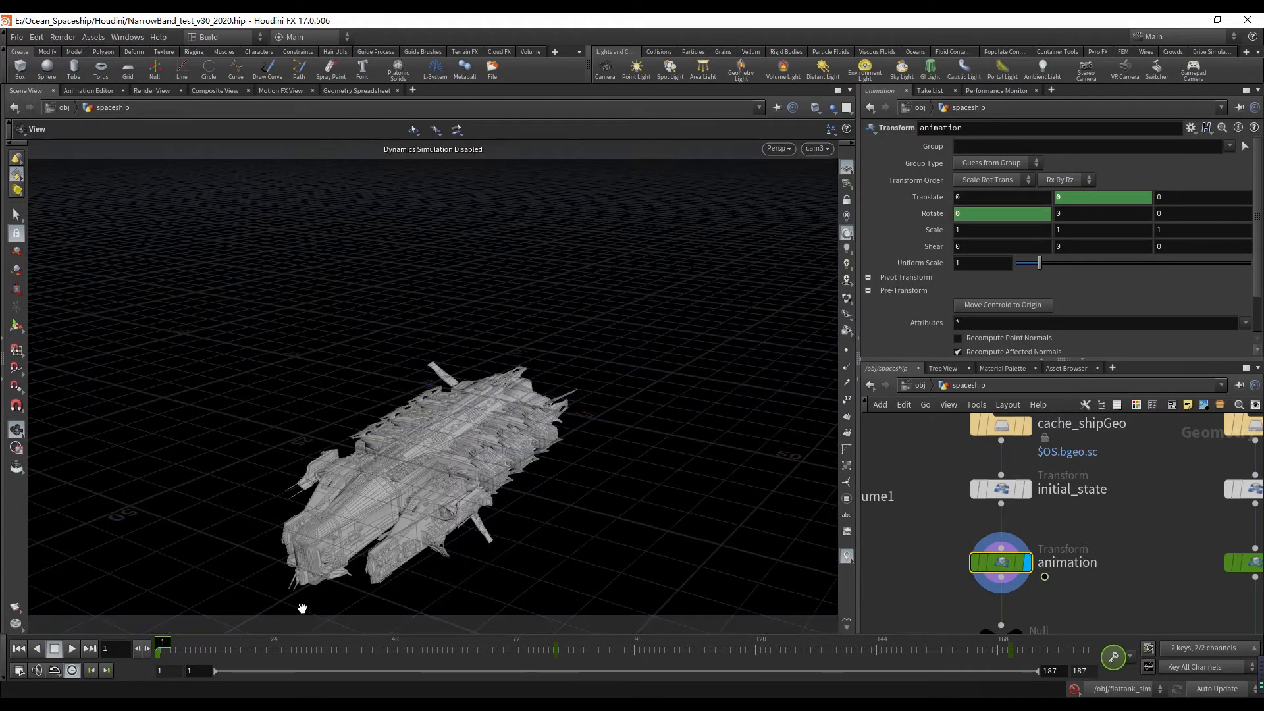
{"action": "left_click_drag", "start_coordinate": [203, 644], "coordinate": [1022, 658]}
{"action": "scroll", "coordinate": [1104, 591], "scroll_direction": "down", "scroll_amount": 3}
{"action": "middle_click_drag", "start_coordinate": [1086, 576], "coordinate": [937, 482]}
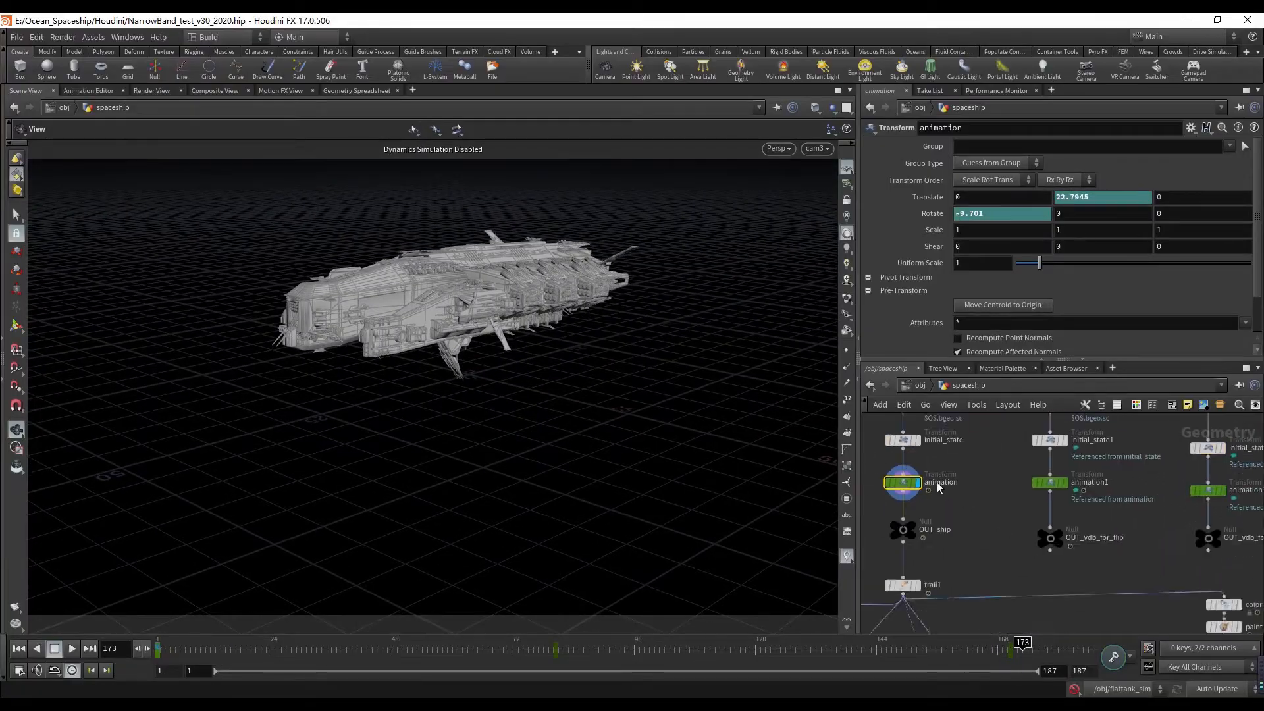
- Display the animation1 transform on the ship's VDB branch and scrub the timeline back to frame 1
{"action": "scroll", "coordinate": [1040, 504], "scroll_direction": "up", "scroll_amount": 3}
{"action": "left_click", "coordinate": [1073, 465]}
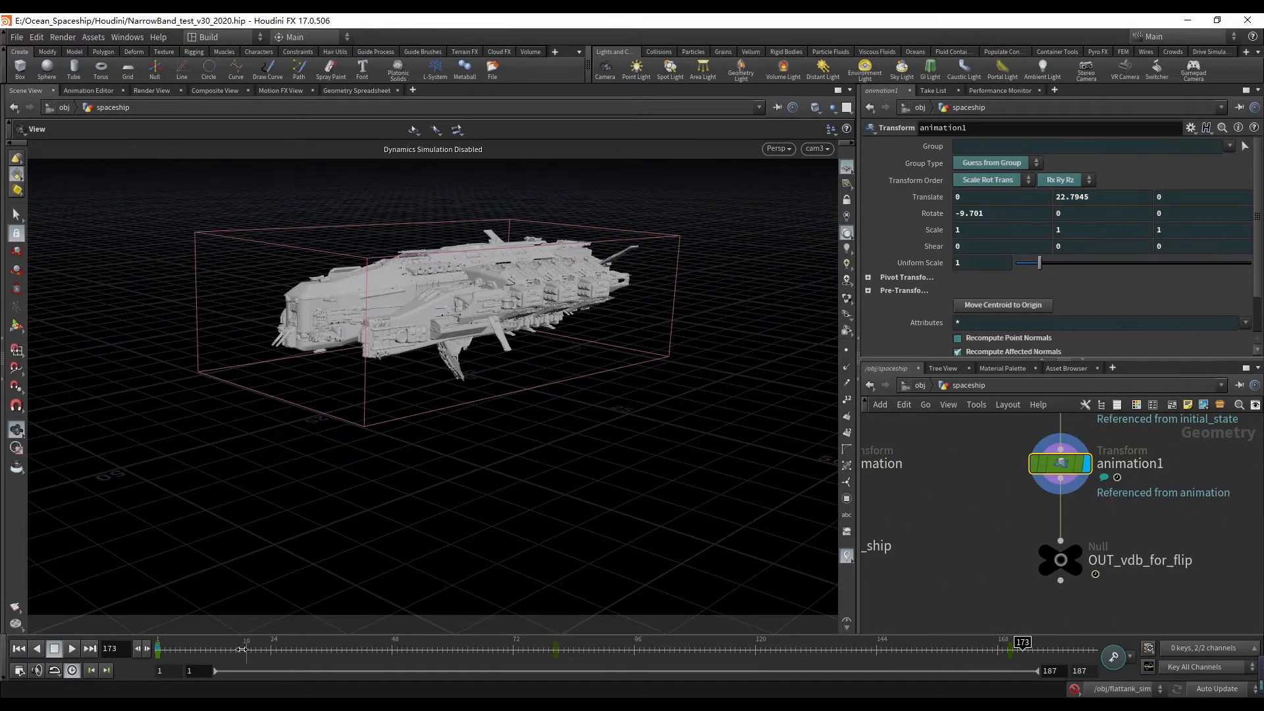
{"action": "left_click_drag", "start_coordinate": [181, 649], "coordinate": [142, 648]}
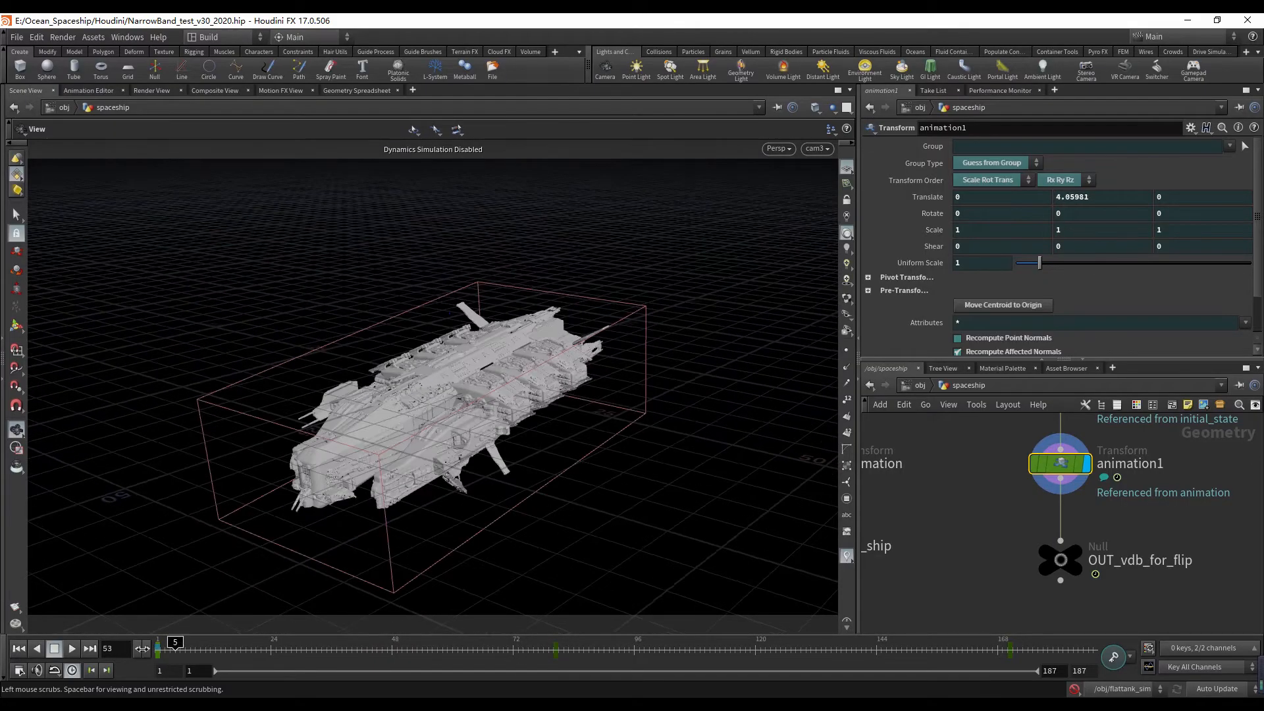
{"action": "scroll", "coordinate": [1004, 472], "scroll_direction": "down", "scroll_amount": 5}
{"action": "scroll", "coordinate": [1004, 476], "scroll_direction": "up", "scroll_amount": 5}
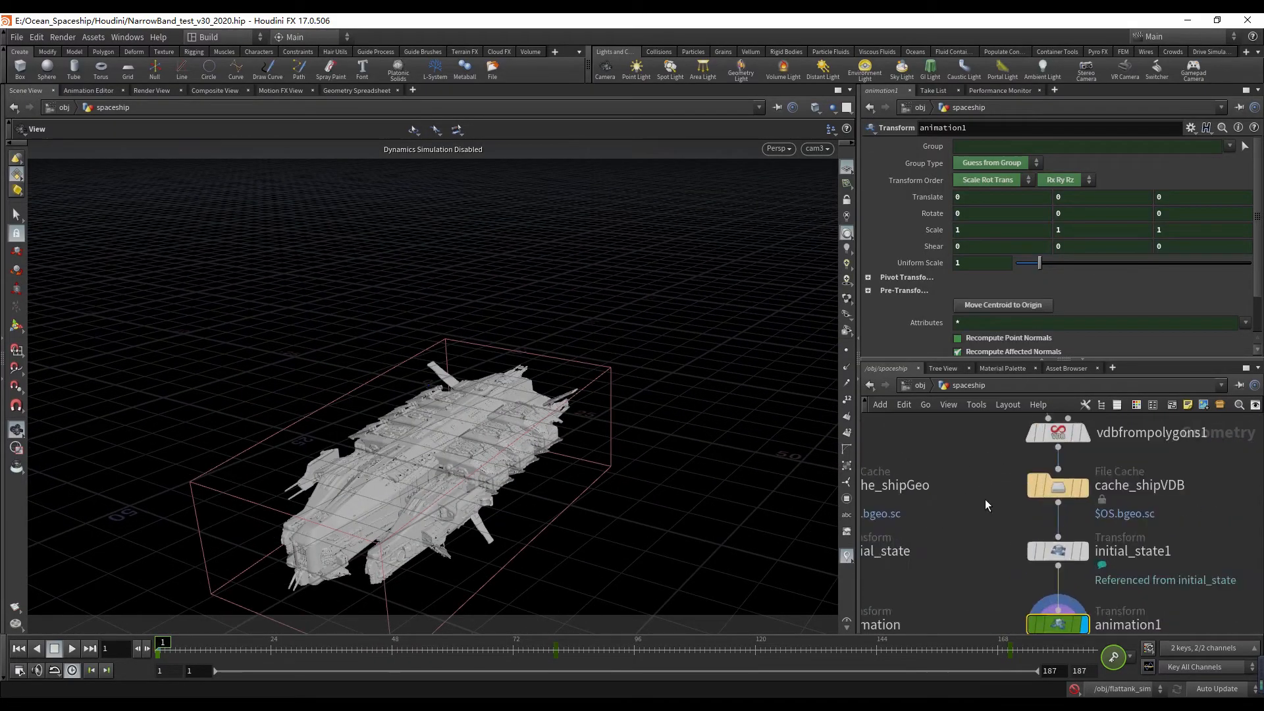
{"action": "scroll", "coordinate": [946, 534], "scroll_direction": "down", "scroll_amount": 4}
{"action": "scroll", "coordinate": [966, 519], "scroll_direction": "up", "scroll_amount": 4}
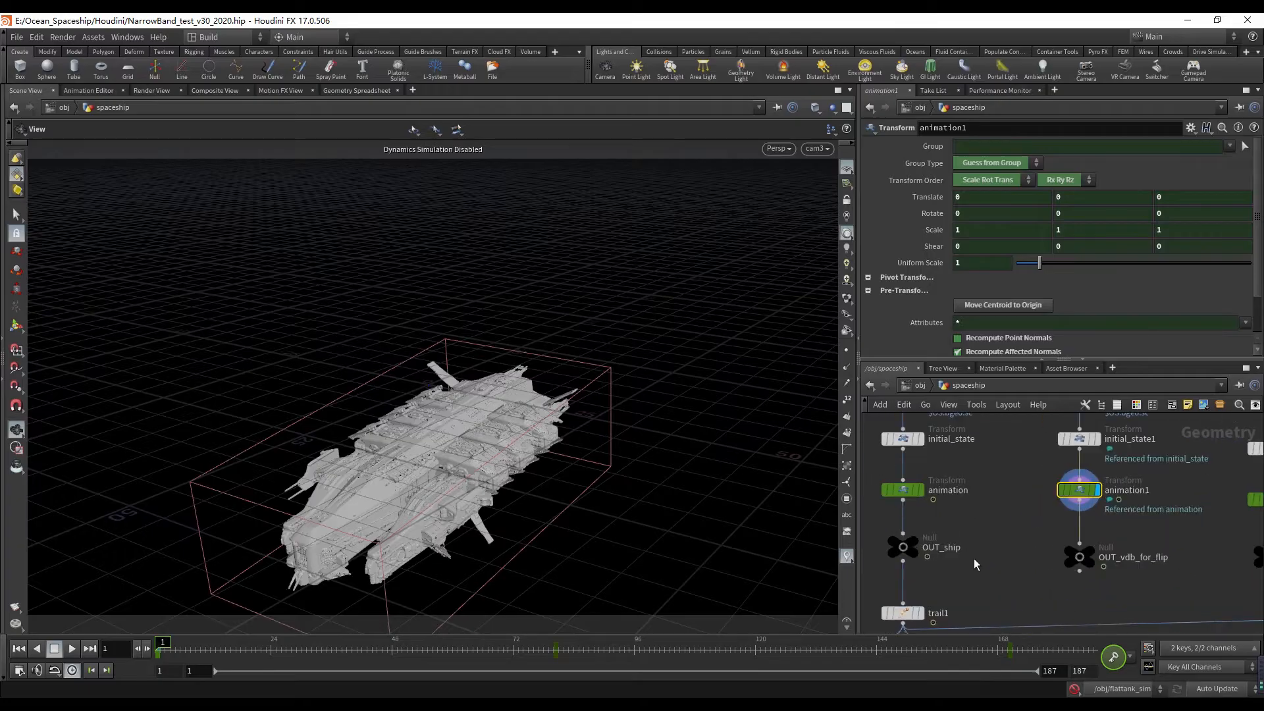
- Display the OUT_vdb_for_pyro null at the end of the pyro collision branch to view its result
{"action": "scroll", "coordinate": [974, 561], "scroll_direction": "down", "scroll_amount": 4}
{"action": "middle_click_drag", "start_coordinate": [976, 563], "coordinate": [1015, 492]}
{"action": "scroll", "coordinate": [1042, 512], "scroll_direction": "up", "scroll_amount": 3}
{"action": "middle_click_drag", "start_coordinate": [1142, 482], "coordinate": [967, 558]}
{"action": "middle_click_drag", "start_coordinate": [1076, 535], "coordinate": [1042, 565]}
{"action": "scroll", "coordinate": [1036, 571], "scroll_direction": "down", "scroll_amount": 2}
{"action": "scroll", "coordinate": [1036, 571], "scroll_direction": "up", "scroll_amount": 3}
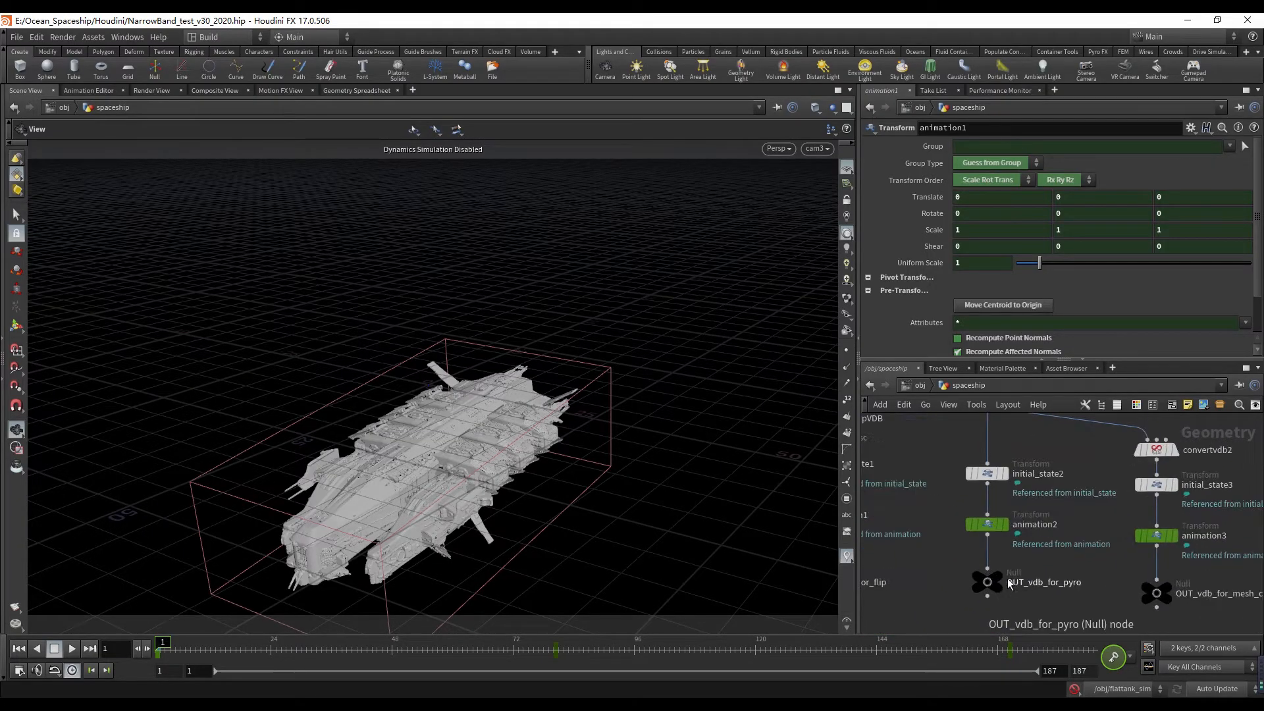
{"action": "mouse_move", "coordinate": [992, 594]}
{"action": "left_click", "coordinate": [1009, 559]}
{"action": "scroll", "coordinate": [1034, 434], "scroll_direction": "down", "scroll_amount": 4}
{"action": "middle_click_drag", "start_coordinate": [975, 427], "coordinate": [1045, 505]}
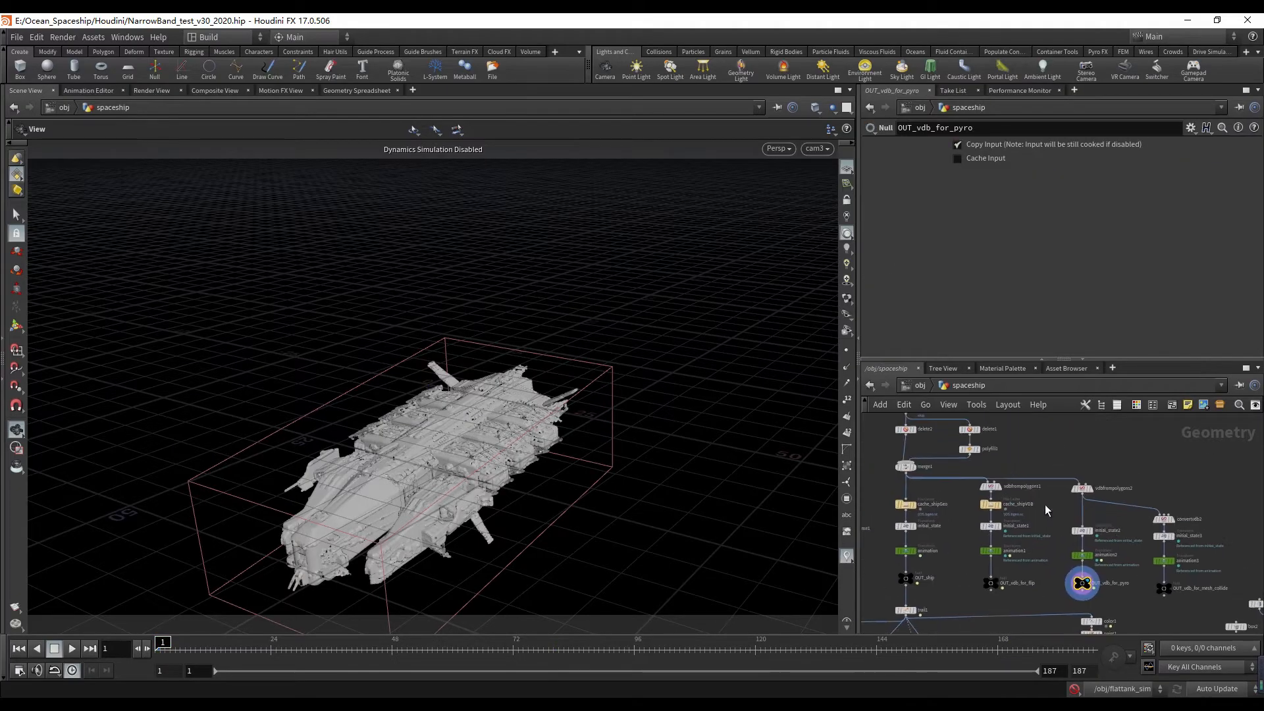
- Display vdbfrompolygons2 to examine its VDB settings and the pyro and mesh-collision branches below it
{"action": "scroll", "coordinate": [1033, 488], "scroll_direction": "up", "scroll_amount": 5}
{"action": "middle_click_drag", "start_coordinate": [1139, 493], "coordinate": [1045, 487]}
{"action": "left_click", "coordinate": [1109, 486]}
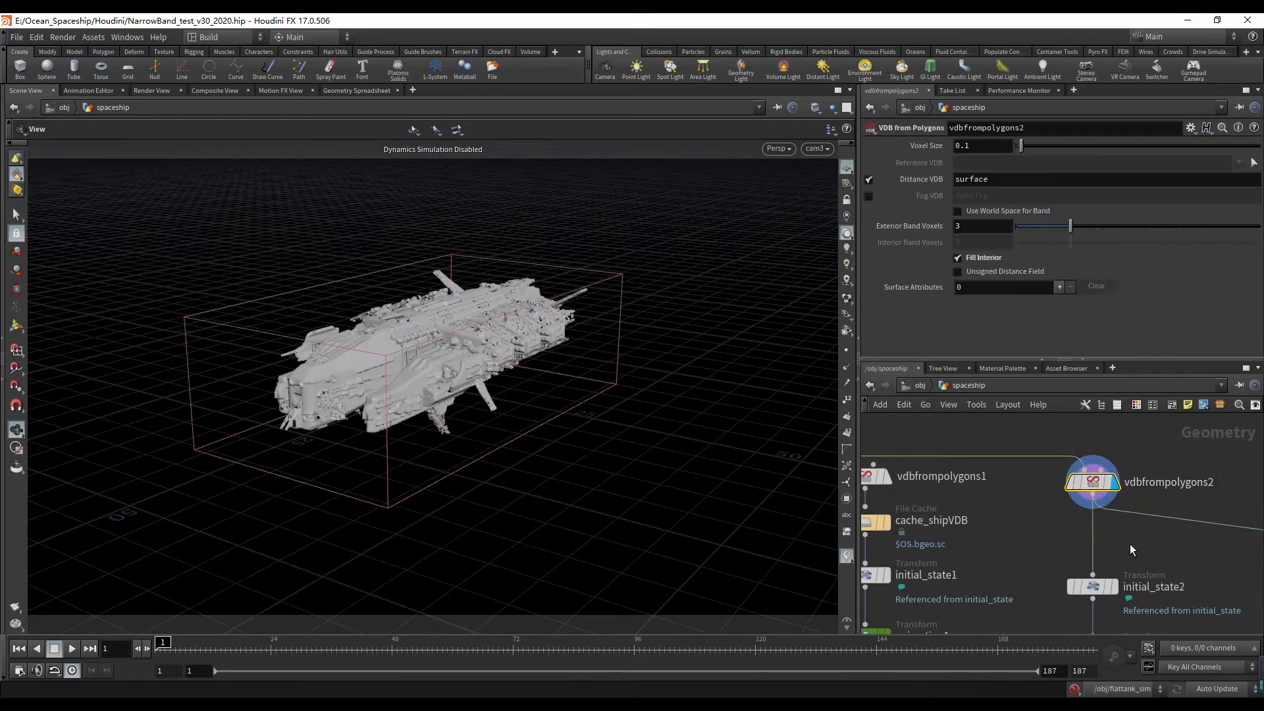
{"action": "scroll", "coordinate": [1142, 576], "scroll_direction": "down", "scroll_amount": 4}
{"action": "middle_click_drag", "start_coordinate": [1144, 583], "coordinate": [1056, 528]}
{"action": "scroll", "coordinate": [1069, 517], "scroll_direction": "up", "scroll_amount": 2}
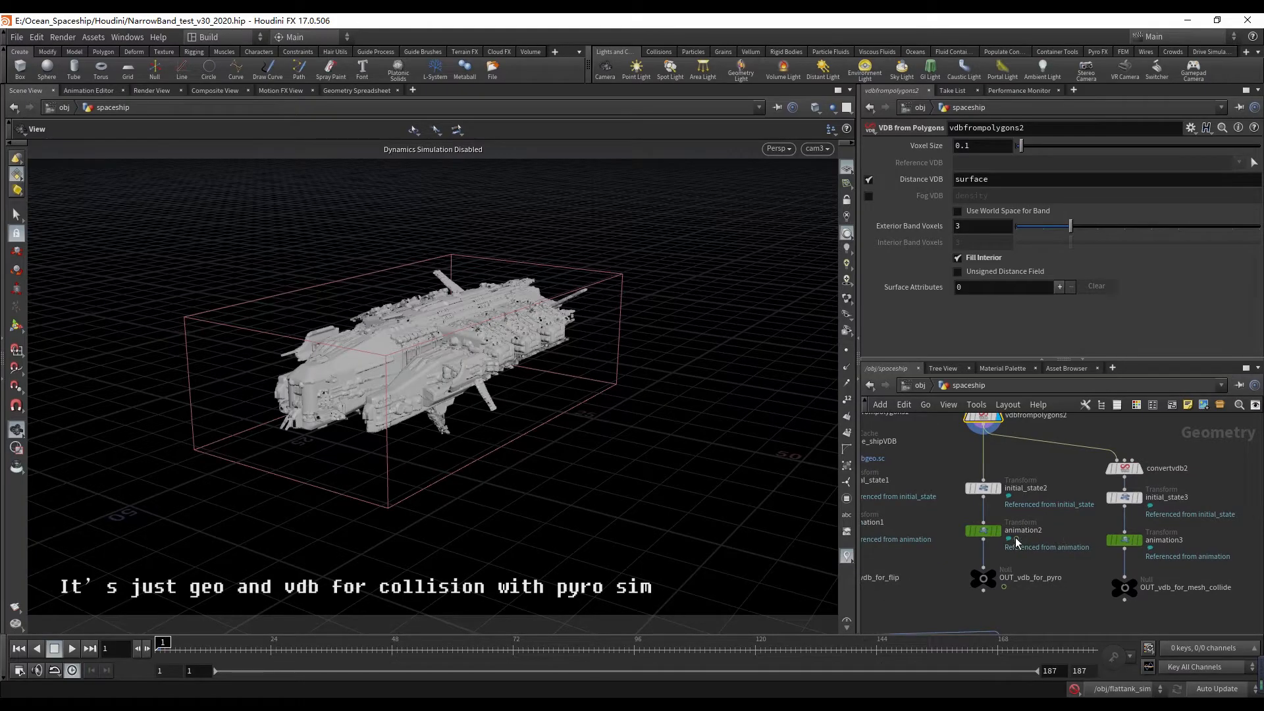
{"action": "scroll", "coordinate": [1015, 549], "scroll_direction": "down", "scroll_amount": 3}
{"action": "scroll", "coordinate": [1016, 549], "scroll_direction": "up", "scroll_amount": 3}
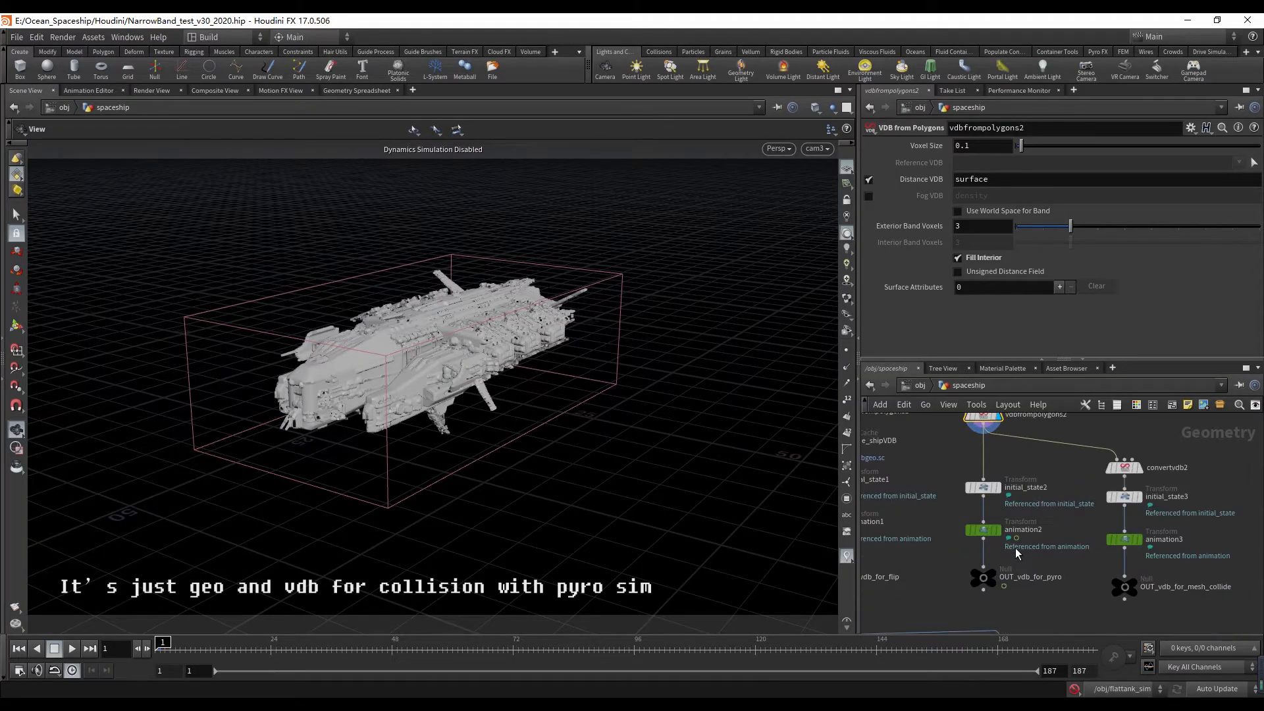
- Display trail1 below OUT_ship with velocity trails in the viewport and scrub to frame 69
{"action": "scroll", "coordinate": [1016, 549], "scroll_direction": "down", "scroll_amount": 4}
{"action": "middle_click_drag", "start_coordinate": [1027, 547], "coordinate": [1184, 488]}
{"action": "scroll", "coordinate": [1013, 548], "scroll_direction": "up", "scroll_amount": 5}
{"action": "middle_click_drag", "start_coordinate": [992, 533], "coordinate": [1025, 512]}
{"action": "left_click", "coordinate": [1017, 498]}
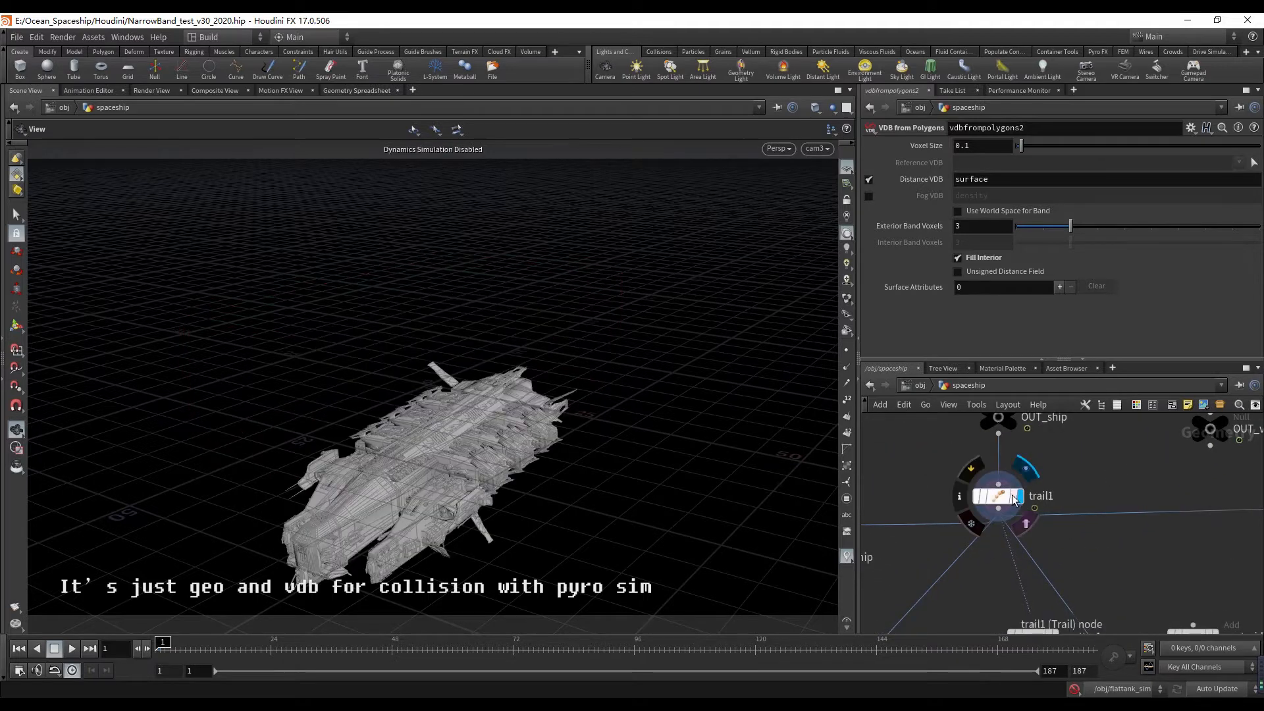
{"action": "left_click", "coordinate": [995, 498]}
{"action": "left_click", "coordinate": [847, 557]}
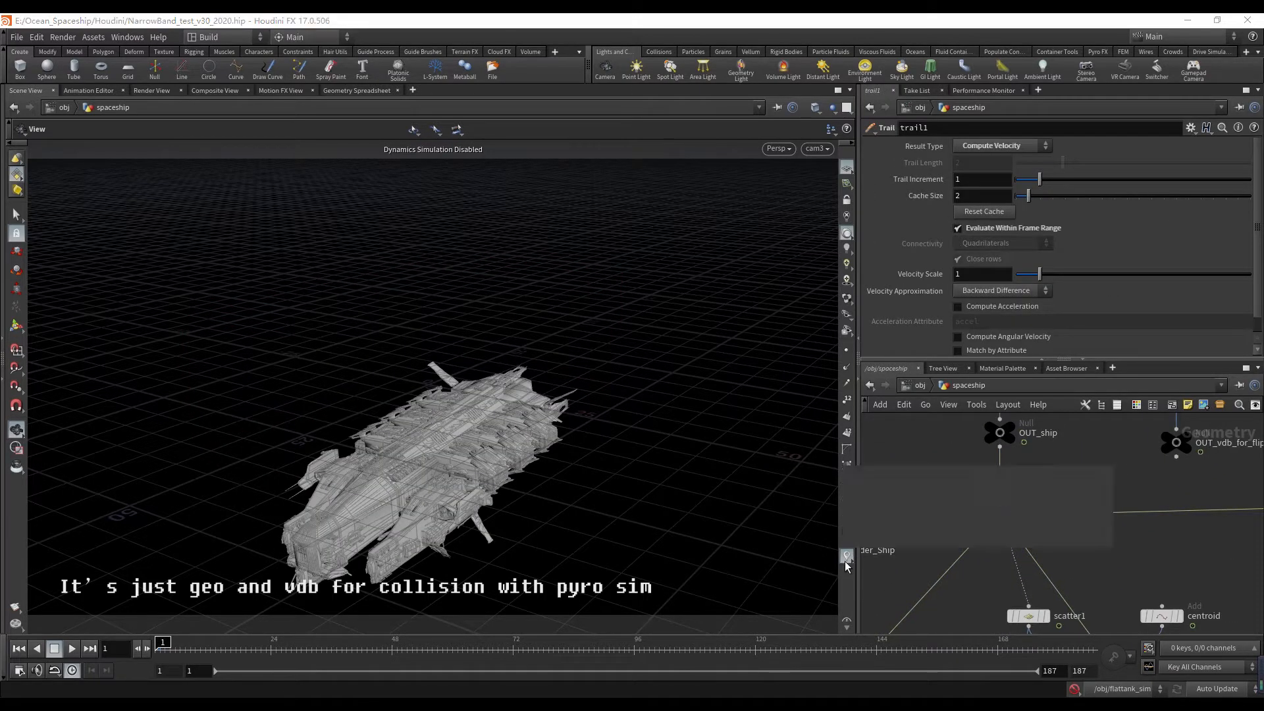
{"action": "left_click_drag", "start_coordinate": [166, 650], "coordinate": [498, 650]}
- Examine the branches fed by trail1 and scrub to frame 178 to preview the ship's velocity trails
{"action": "scroll", "coordinate": [1088, 454], "scroll_direction": "down", "scroll_amount": 5}
{"action": "middle_click_drag", "start_coordinate": [1087, 454], "coordinate": [1100, 445]}
{"action": "scroll", "coordinate": [1100, 445], "scroll_direction": "up", "scroll_amount": 3}
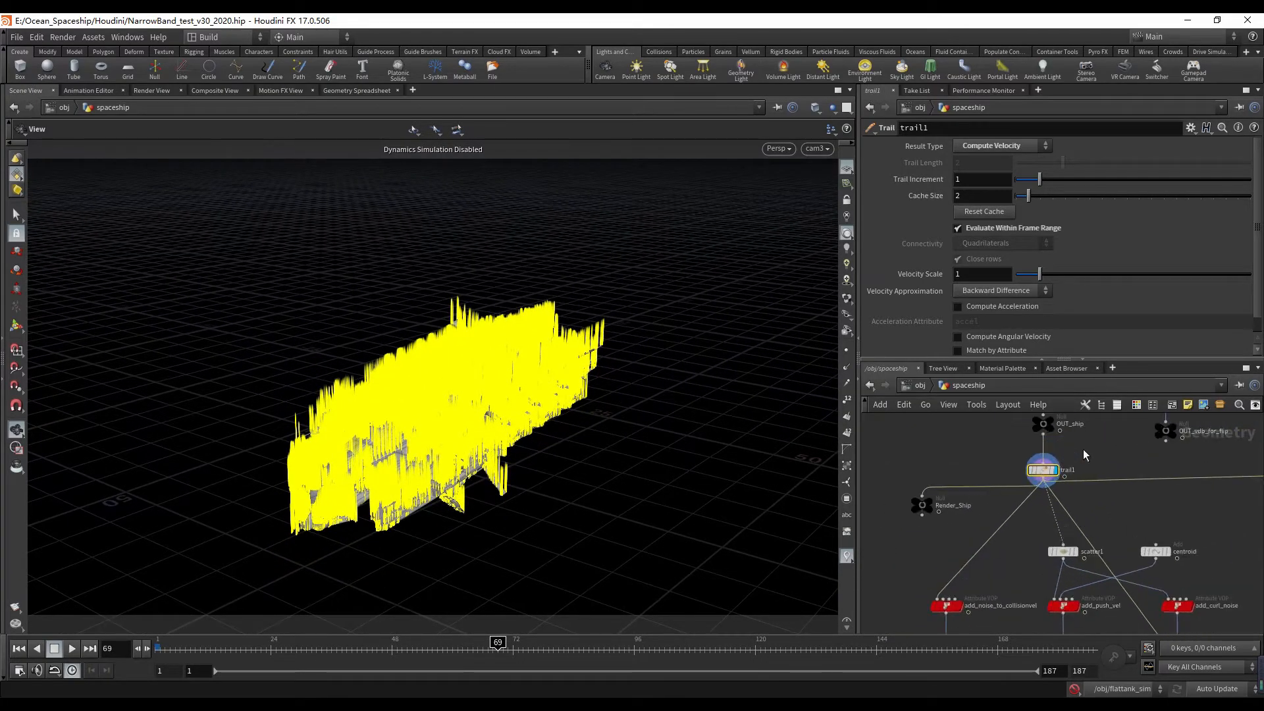
{"action": "left_click_drag", "start_coordinate": [1083, 449], "coordinate": [1006, 495]}
{"action": "scroll", "coordinate": [1003, 464], "scroll_direction": "up", "scroll_amount": 1}
{"action": "middle_click_drag", "start_coordinate": [1003, 465], "coordinate": [1001, 463]}
{"action": "scroll", "coordinate": [1095, 495], "scroll_direction": "down", "scroll_amount": 6}
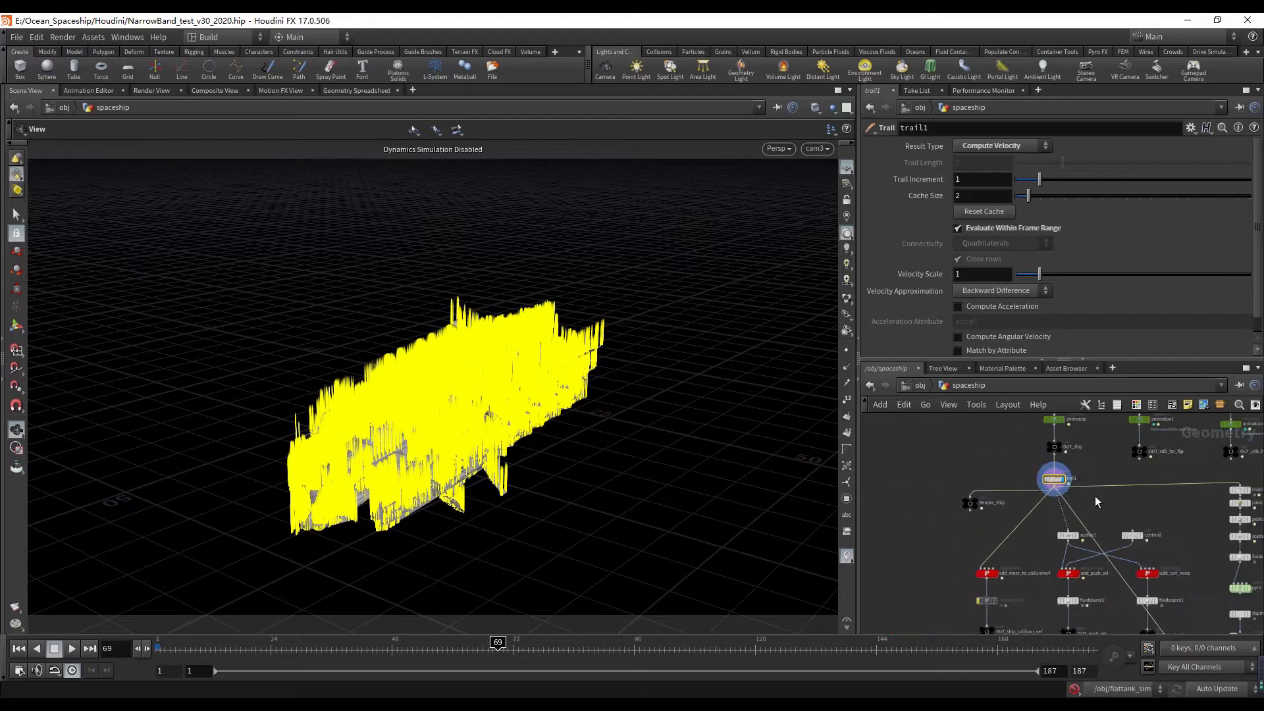
{"action": "middle_click_drag", "start_coordinate": [1035, 563], "coordinate": [1111, 531]}
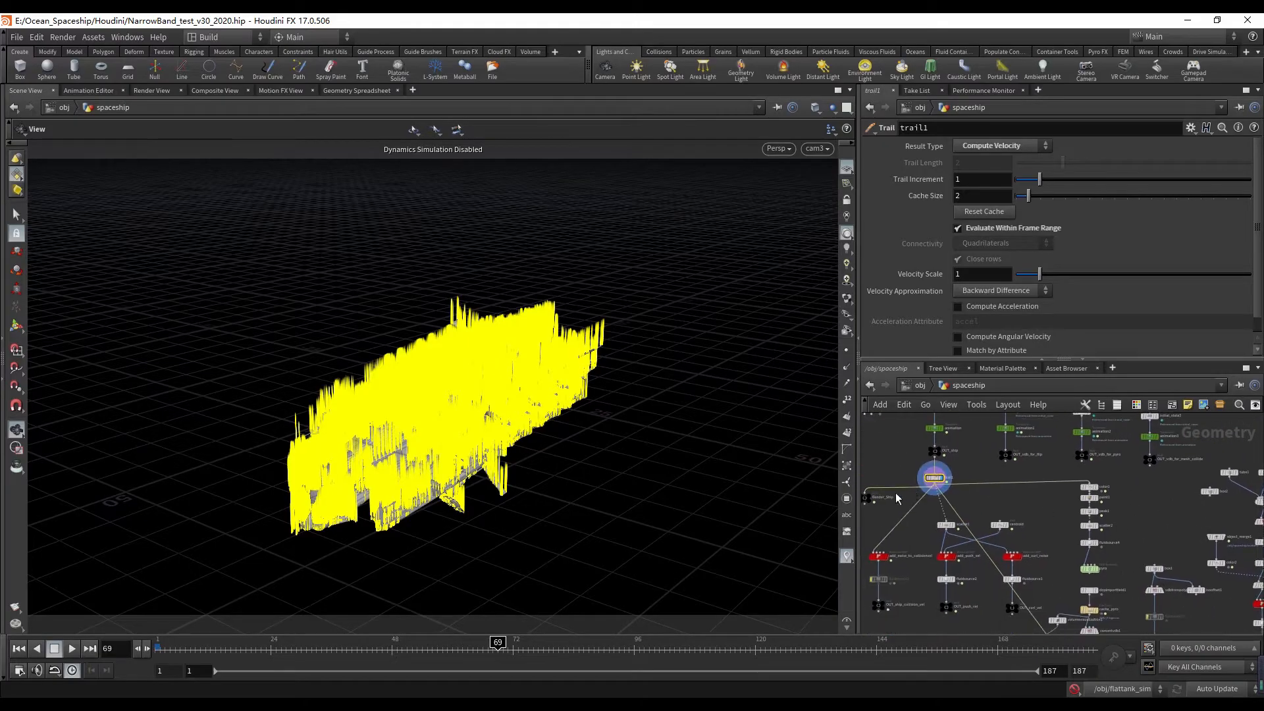
{"action": "scroll", "coordinate": [897, 494], "scroll_direction": "up", "scroll_amount": 5}
{"action": "middle_click_drag", "start_coordinate": [929, 545], "coordinate": [1011, 559]}
{"action": "scroll", "coordinate": [1002, 560], "scroll_direction": "down", "scroll_amount": 3}
{"action": "scroll", "coordinate": [1030, 503], "scroll_direction": "up", "scroll_amount": 4}
{"action": "left_click_drag", "start_coordinate": [335, 649], "coordinate": [1047, 613]}
{"action": "scroll", "coordinate": [942, 495], "scroll_direction": "down", "scroll_amount": 3}
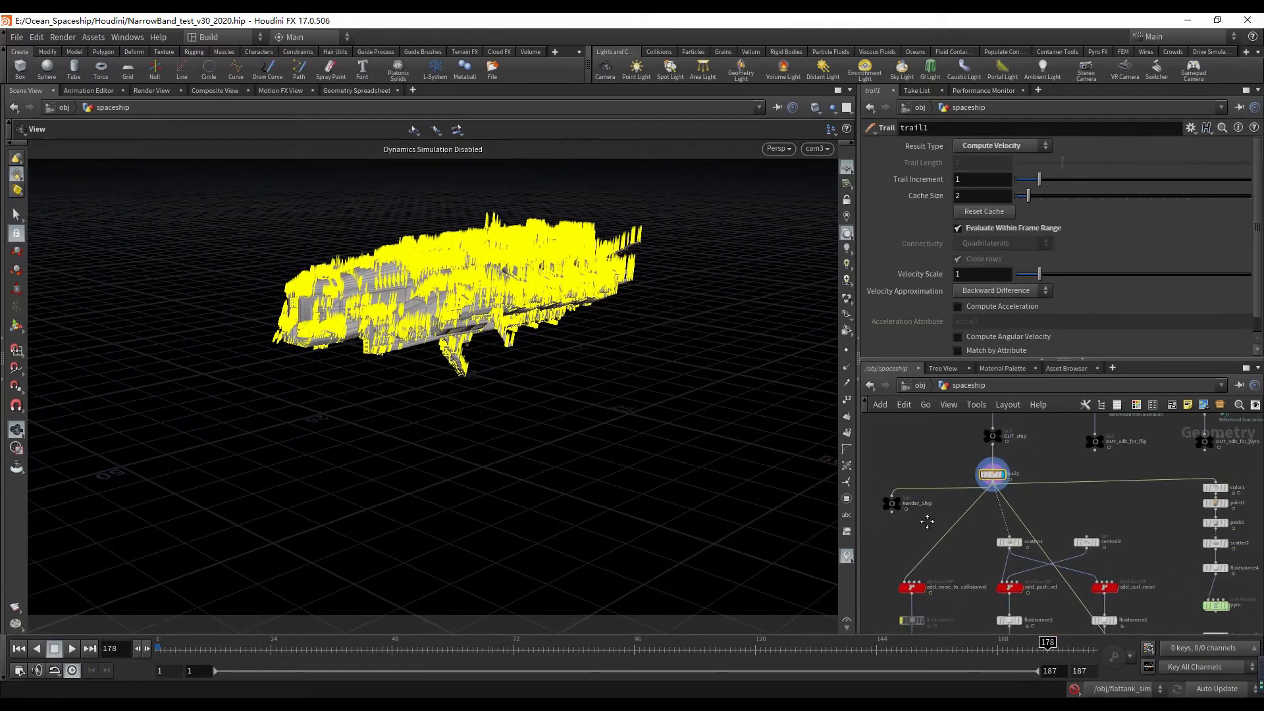
- Survey the remaining node branches beside and below trail1, and scrub the velocity preview to frame 130
{"action": "middle_click_drag", "start_coordinate": [967, 532], "coordinate": [947, 548]}
{"action": "scroll", "coordinate": [1014, 528], "scroll_direction": "down", "scroll_amount": 1}
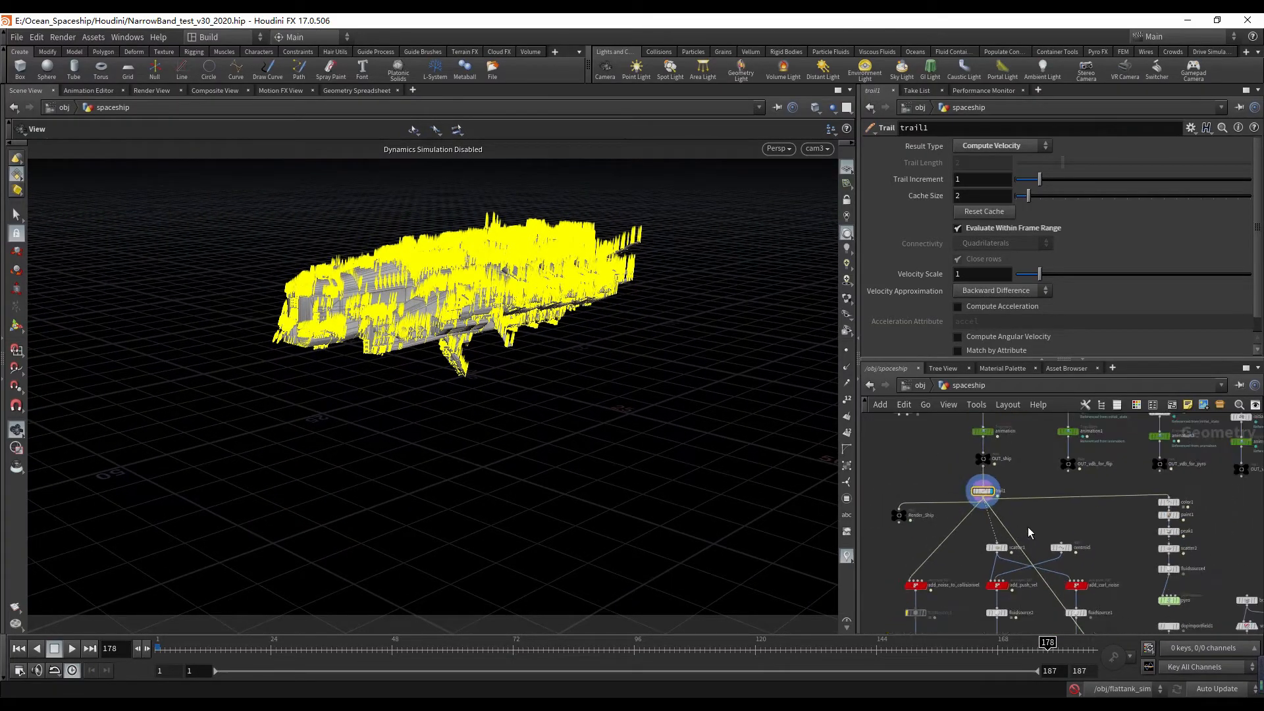
{"action": "middle_click_drag", "start_coordinate": [1028, 527], "coordinate": [824, 476]}
{"action": "scroll", "coordinate": [1031, 472], "scroll_direction": "down", "scroll_amount": 3}
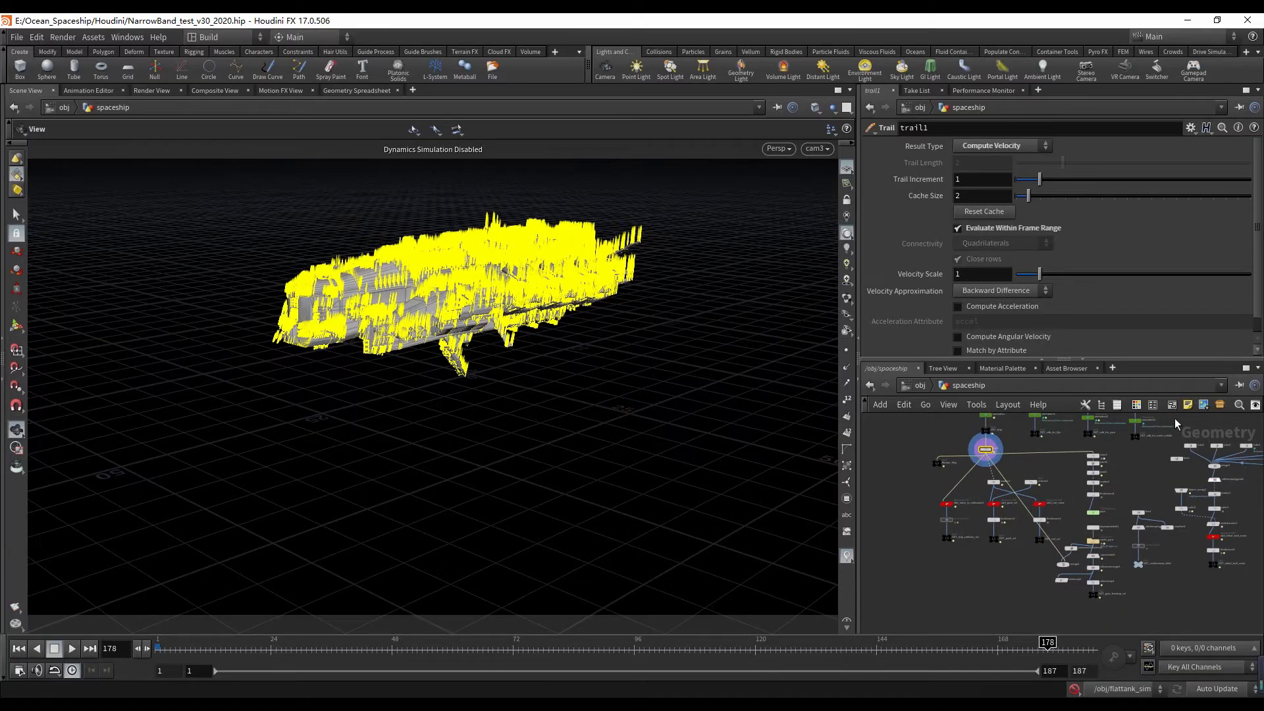
{"action": "scroll", "coordinate": [1053, 576], "scroll_direction": "up", "scroll_amount": 4}
{"action": "scroll", "coordinate": [1125, 541], "scroll_direction": "down", "scroll_amount": 3}
{"action": "middle_click_drag", "start_coordinate": [1198, 550], "coordinate": [1054, 556]}
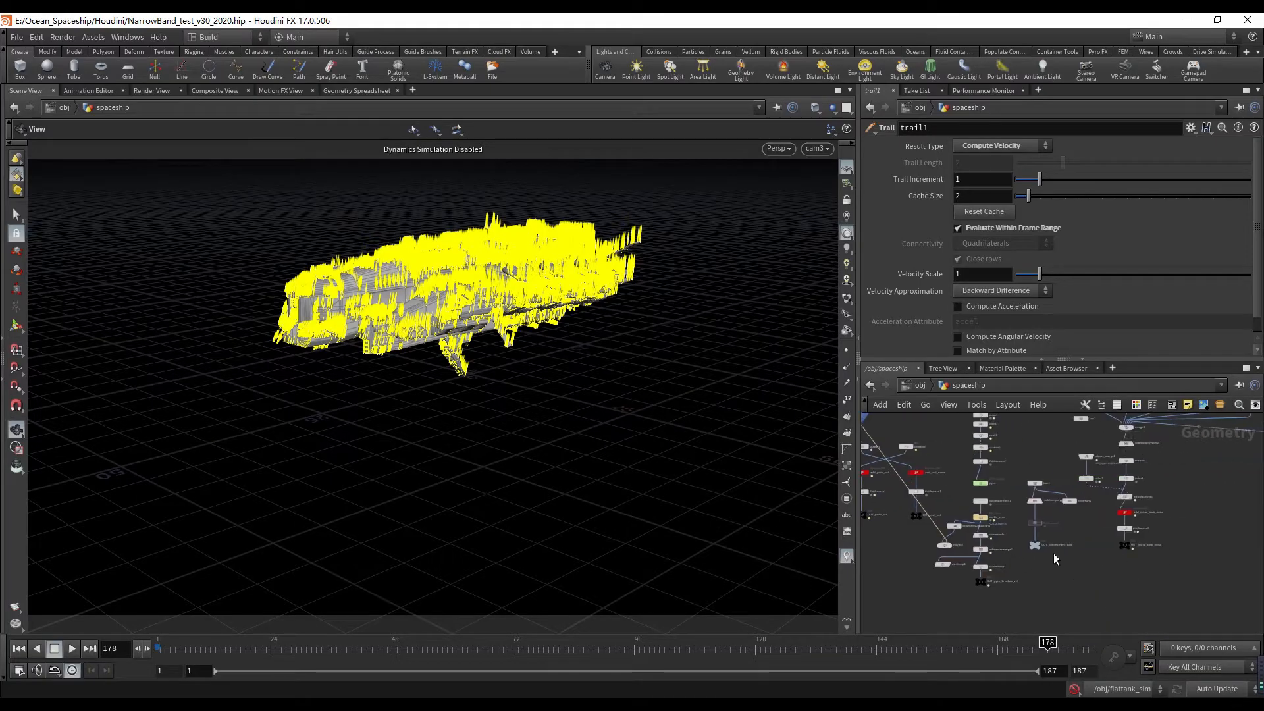
{"action": "scroll", "coordinate": [1142, 532], "scroll_direction": "up", "scroll_amount": 4}
{"action": "middle_click_drag", "start_coordinate": [1047, 580], "coordinate": [1140, 568]}
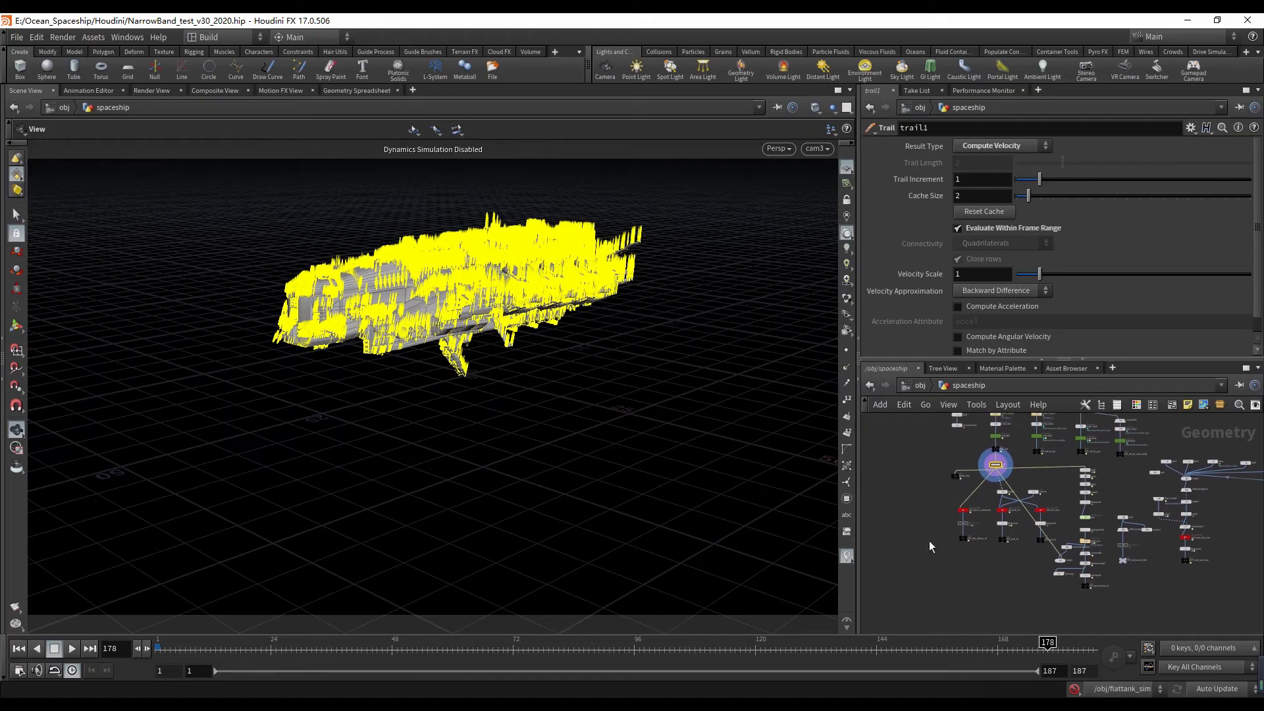
{"action": "left_click_drag", "start_coordinate": [241, 652], "coordinate": [737, 524]}
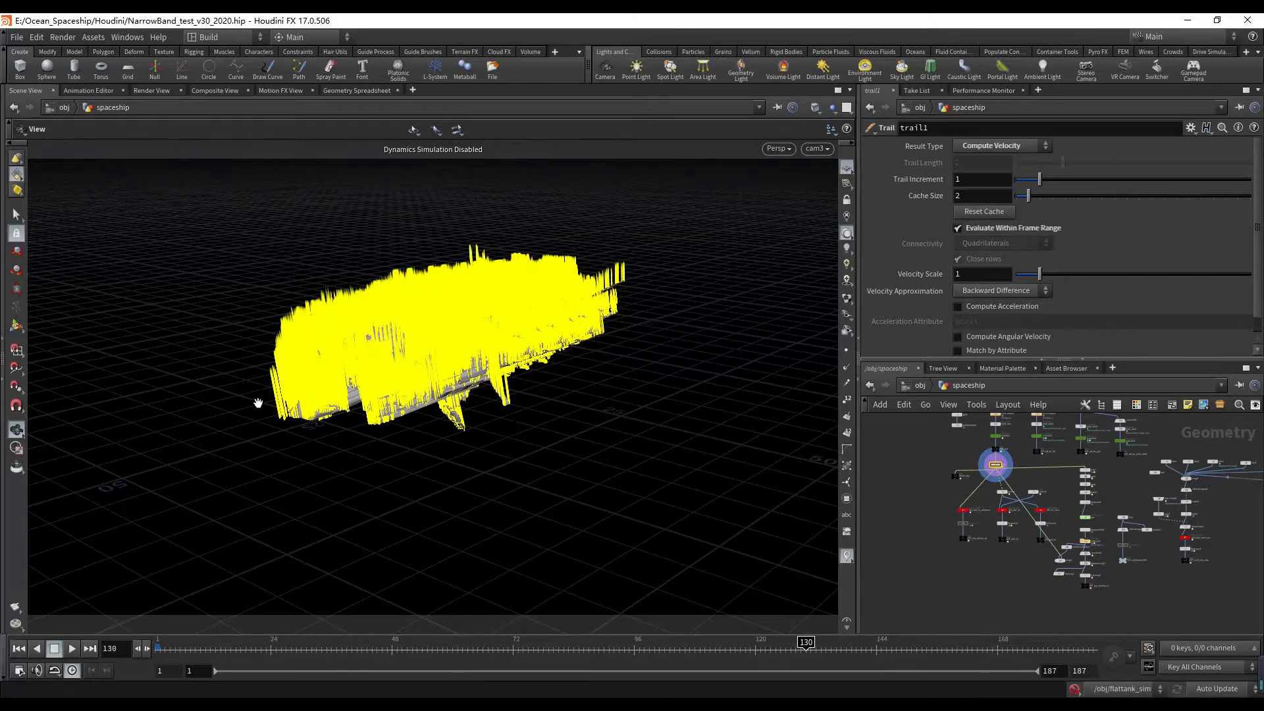
- Display the add_noise_to_collisionvel VOP and scrub to frame 101 to preview the noise on the velocities
{"action": "scroll", "coordinate": [994, 517], "scroll_direction": "up", "scroll_amount": 5}
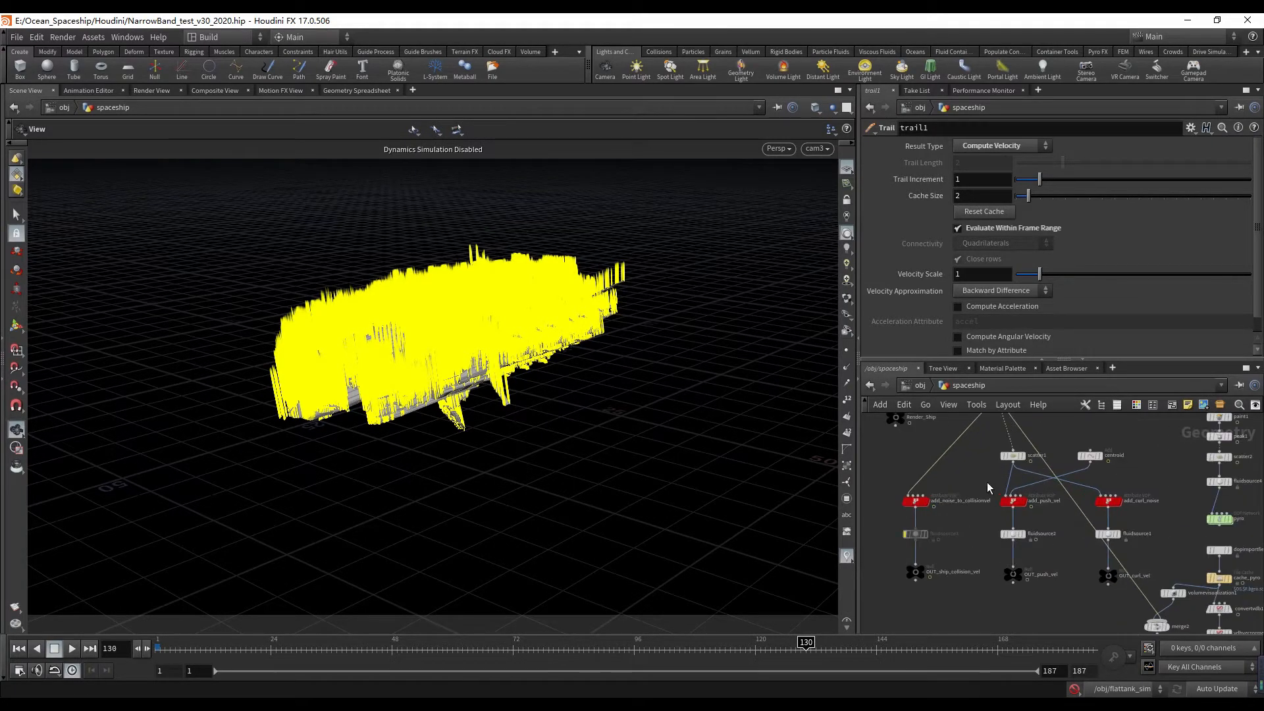
{"action": "middle_click_drag", "start_coordinate": [976, 488], "coordinate": [1002, 563]}
{"action": "scroll", "coordinate": [1088, 479], "scroll_direction": "down", "scroll_amount": 4}
{"action": "scroll", "coordinate": [994, 528], "scroll_direction": "up", "scroll_amount": 5}
{"action": "scroll", "coordinate": [1027, 504], "scroll_direction": "up", "scroll_amount": 3}
{"action": "scroll", "coordinate": [1027, 504], "scroll_direction": "up", "scroll_amount": 2}
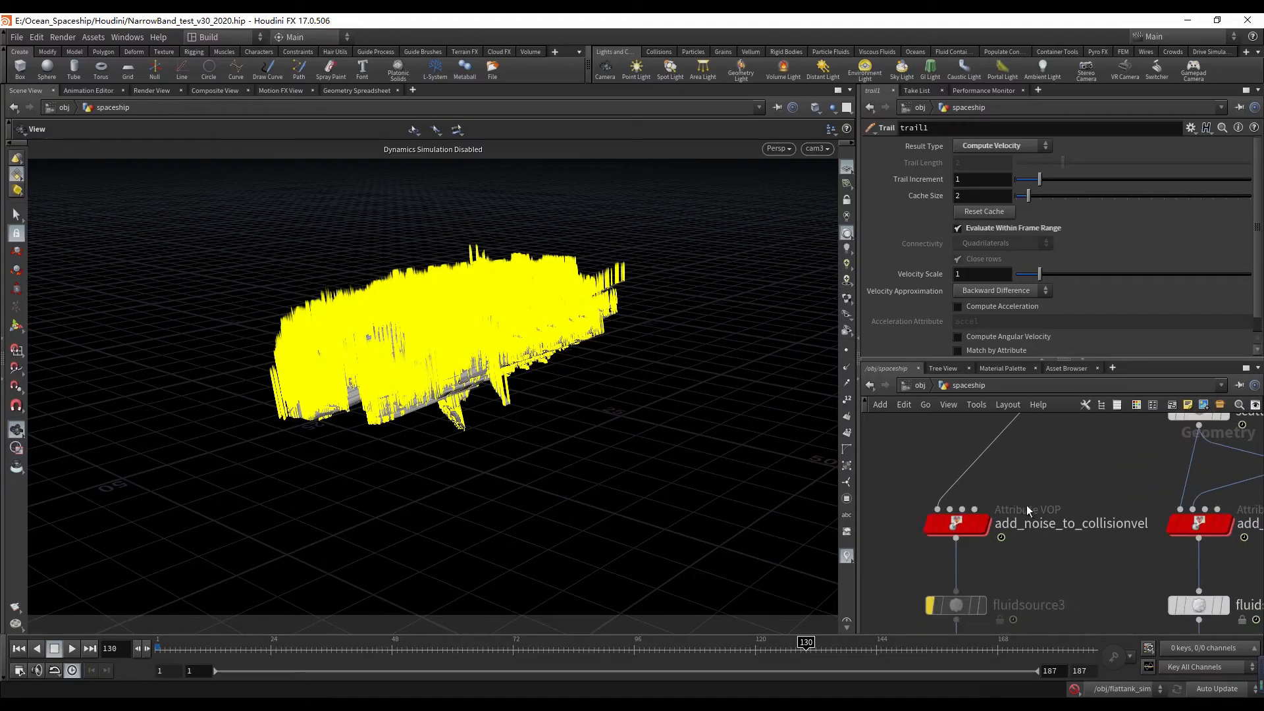
{"action": "left_click", "coordinate": [967, 525]}
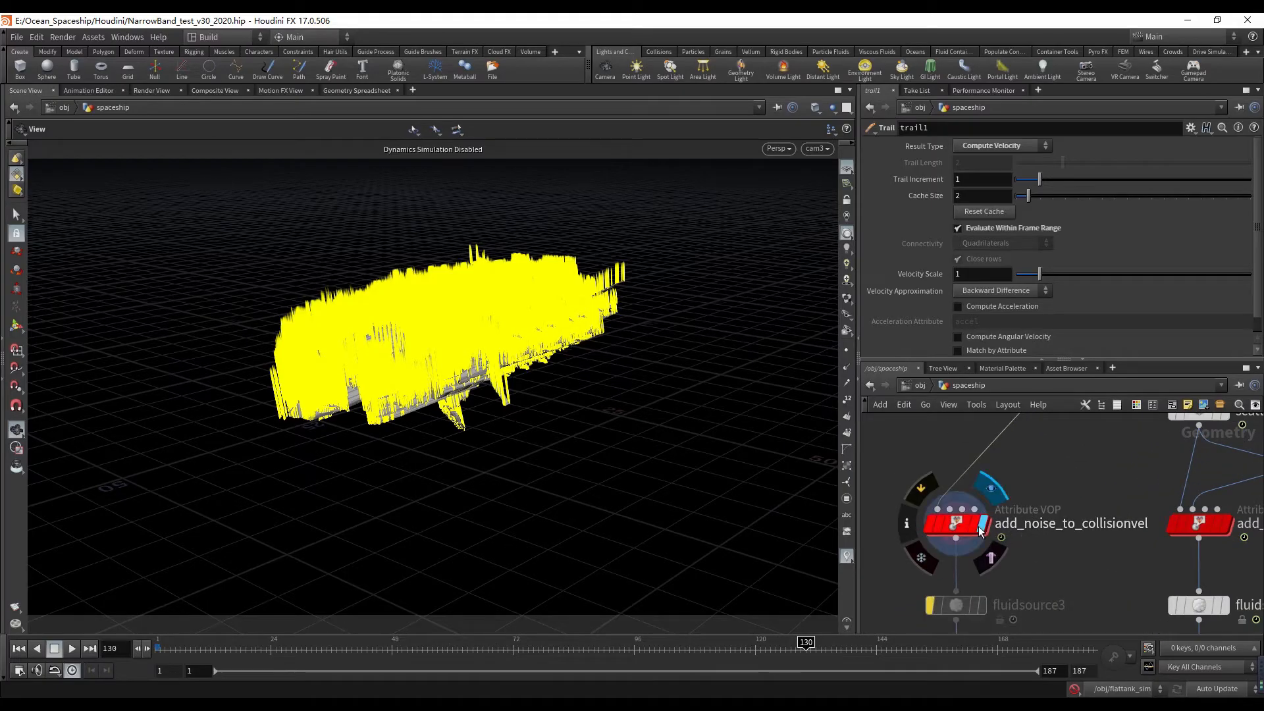
{"action": "scroll", "coordinate": [961, 533], "scroll_direction": "down", "scroll_amount": 5}
{"action": "left_click_drag", "start_coordinate": [246, 649], "coordinate": [658, 620]}
- Display trail1 again and scrub to frame 74 to compare the velocities without noise
{"action": "scroll", "coordinate": [1087, 468], "scroll_direction": "up", "scroll_amount": 5}
{"action": "left_click", "coordinate": [1022, 515]}
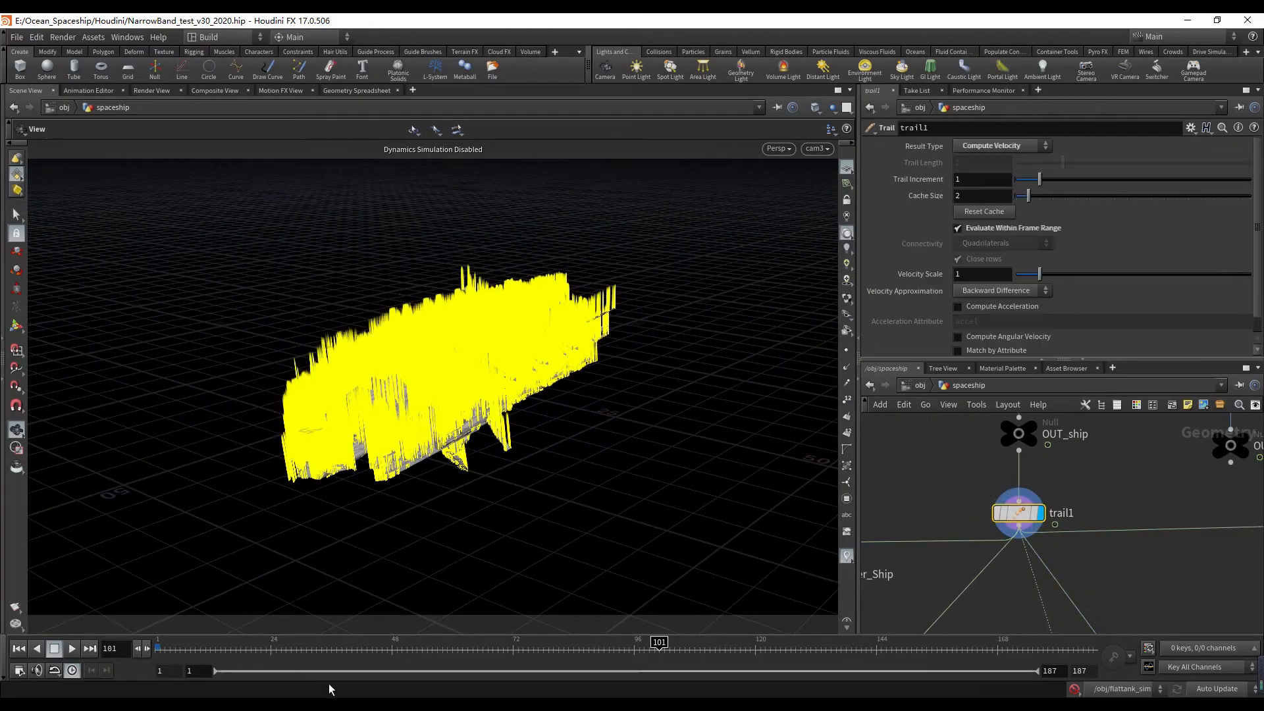
{"action": "left_click_drag", "start_coordinate": [226, 650], "coordinate": [522, 647]}
- Display add_noise_to_collisionvel again and open its VEX network
{"action": "scroll", "coordinate": [928, 506], "scroll_direction": "down", "scroll_amount": 4}
{"action": "middle_click_drag", "start_coordinate": [908, 587], "coordinate": [982, 498]}
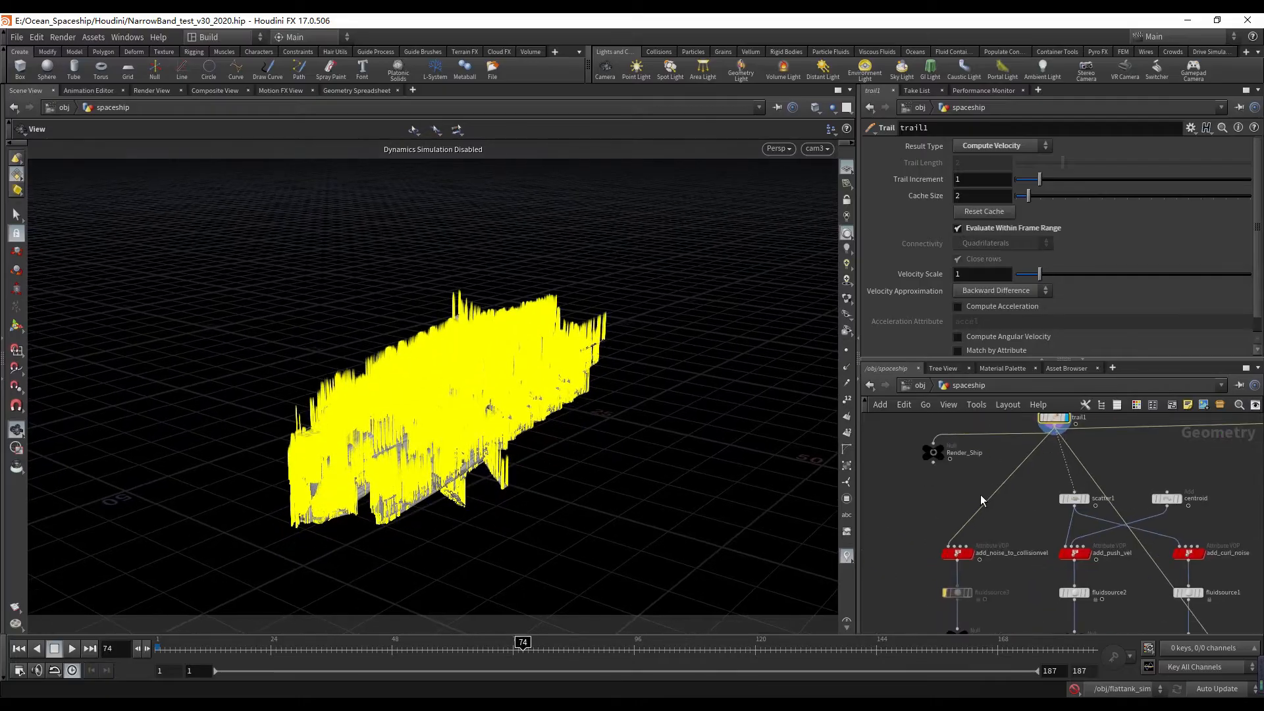
{"action": "scroll", "coordinate": [983, 498], "scroll_direction": "up", "scroll_amount": 4}
{"action": "middle_click_drag", "start_coordinate": [969, 576], "coordinate": [974, 497]}
{"action": "left_click", "coordinate": [975, 500]}
{"action": "double_click", "coordinate": [947, 530]}
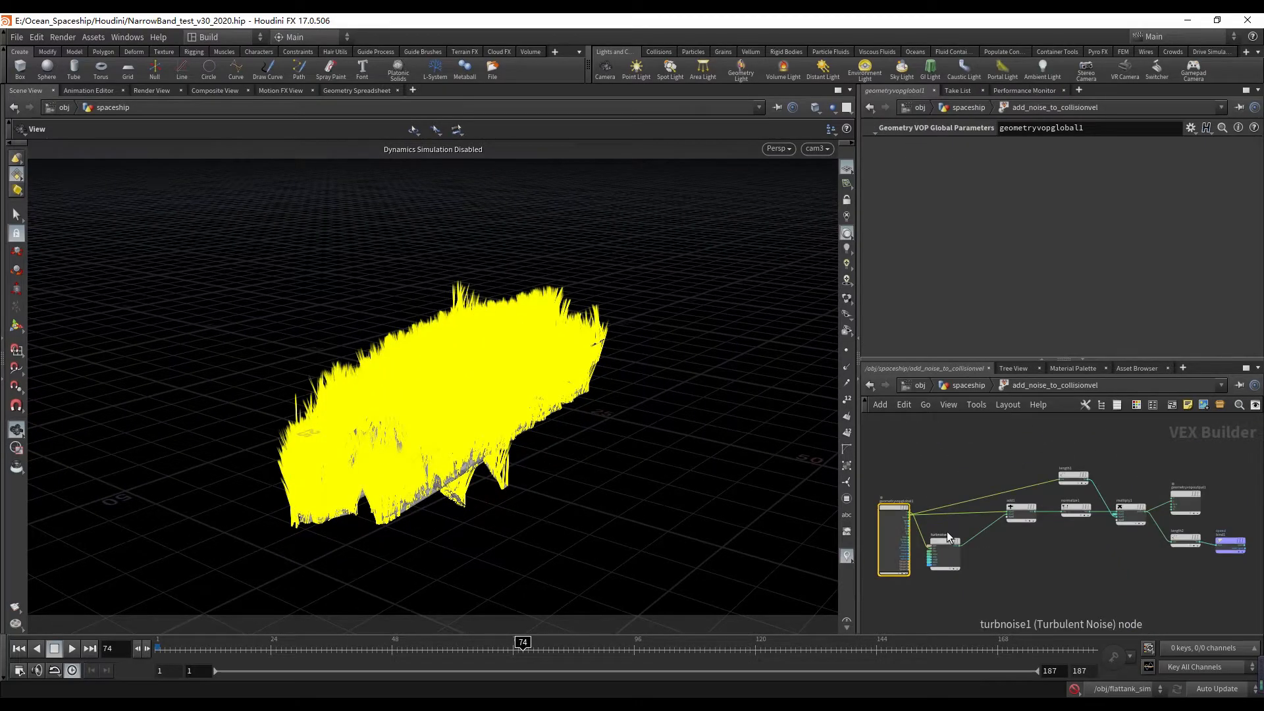
- Select the turbnoise1 node to inspect its turbulent noise parameters and connections
{"action": "left_click", "coordinate": [947, 536]}
{"action": "scroll", "coordinate": [945, 534], "scroll_direction": "up", "scroll_amount": 3}
{"action": "scroll", "coordinate": [880, 512], "scroll_direction": "up", "scroll_amount": 5}
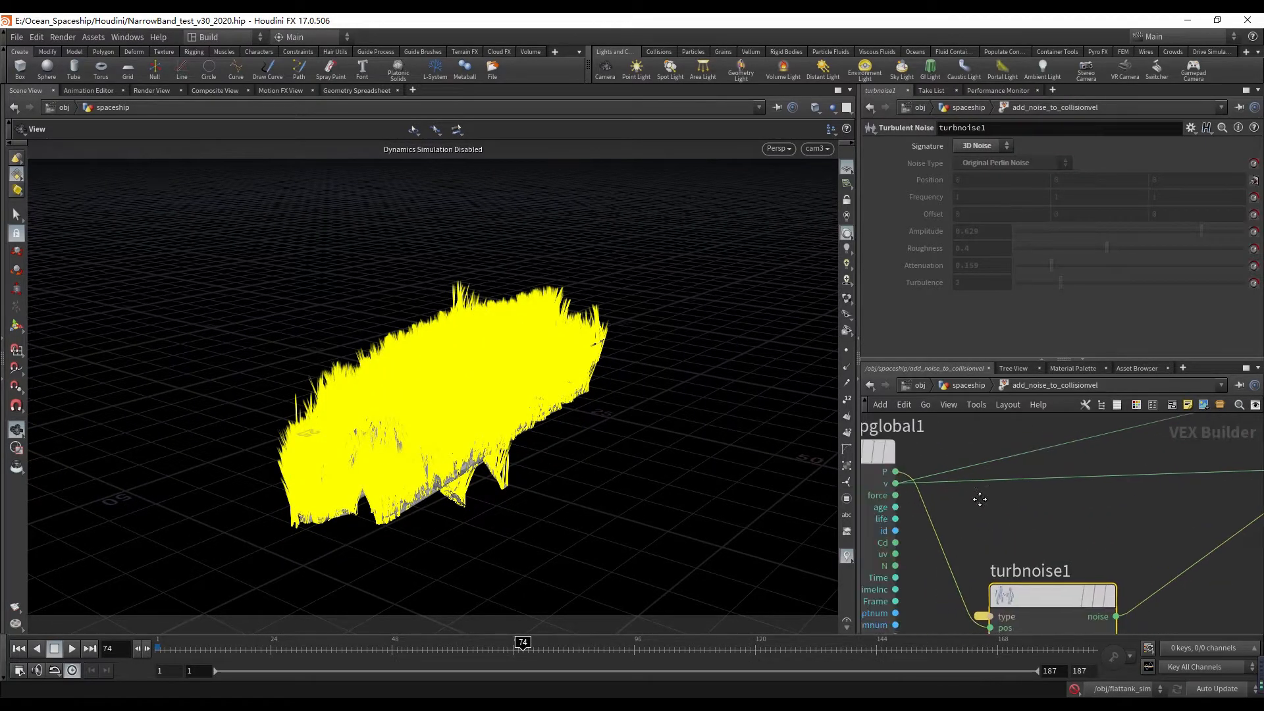
{"action": "scroll", "coordinate": [924, 491], "scroll_direction": "down", "scroll_amount": 3}
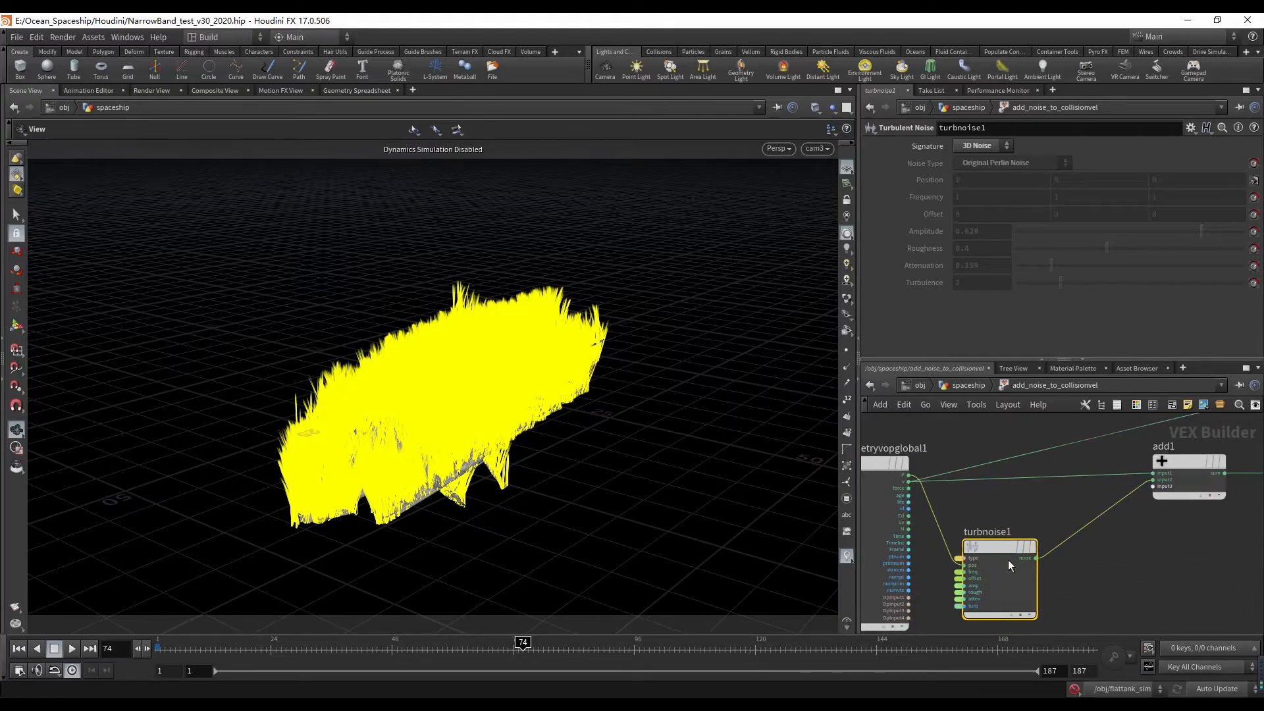
- Follow the network to multiply1 and select it to inspect its input operators
{"action": "scroll", "coordinate": [1178, 494], "scroll_direction": "down", "scroll_amount": 3}
{"action": "middle_click_drag", "start_coordinate": [1185, 520], "coordinate": [973, 572]}
{"action": "scroll", "coordinate": [1092, 520], "scroll_direction": "up", "scroll_amount": 4}
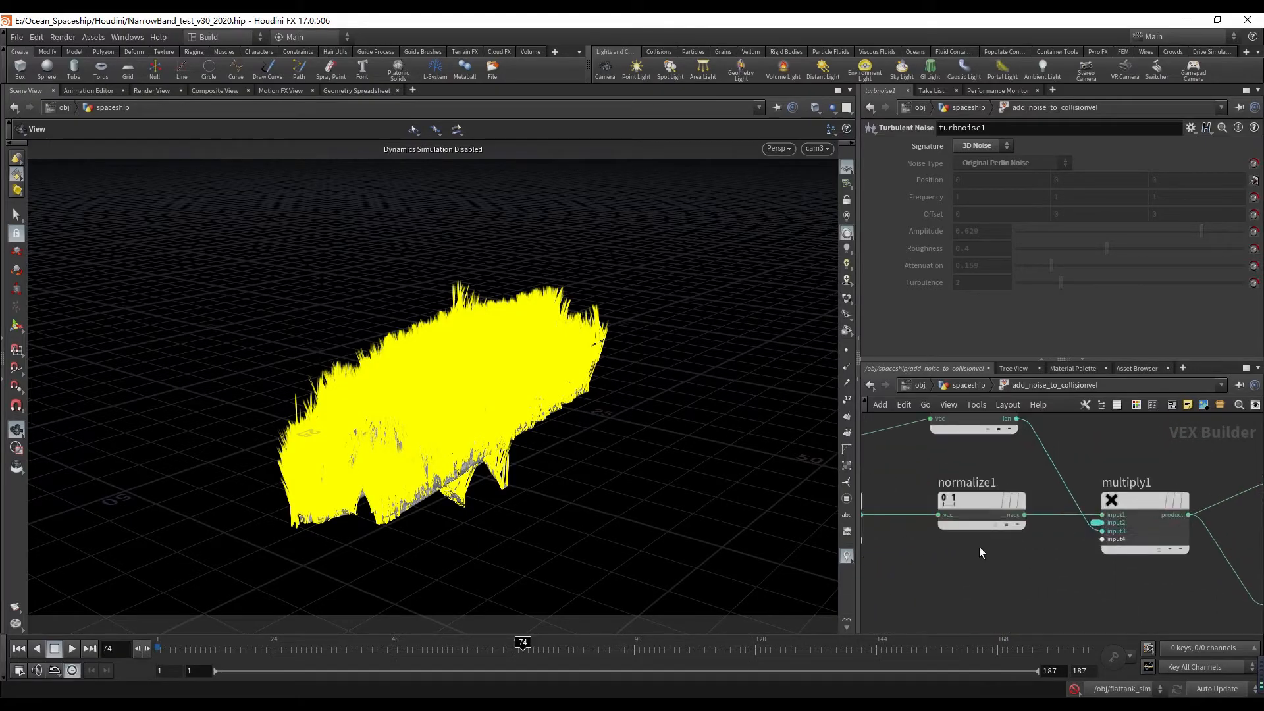
{"action": "scroll", "coordinate": [978, 552], "scroll_direction": "down", "scroll_amount": 3}
{"action": "scroll", "coordinate": [1003, 554], "scroll_direction": "up", "scroll_amount": 3}
{"action": "left_click", "coordinate": [1047, 500]}
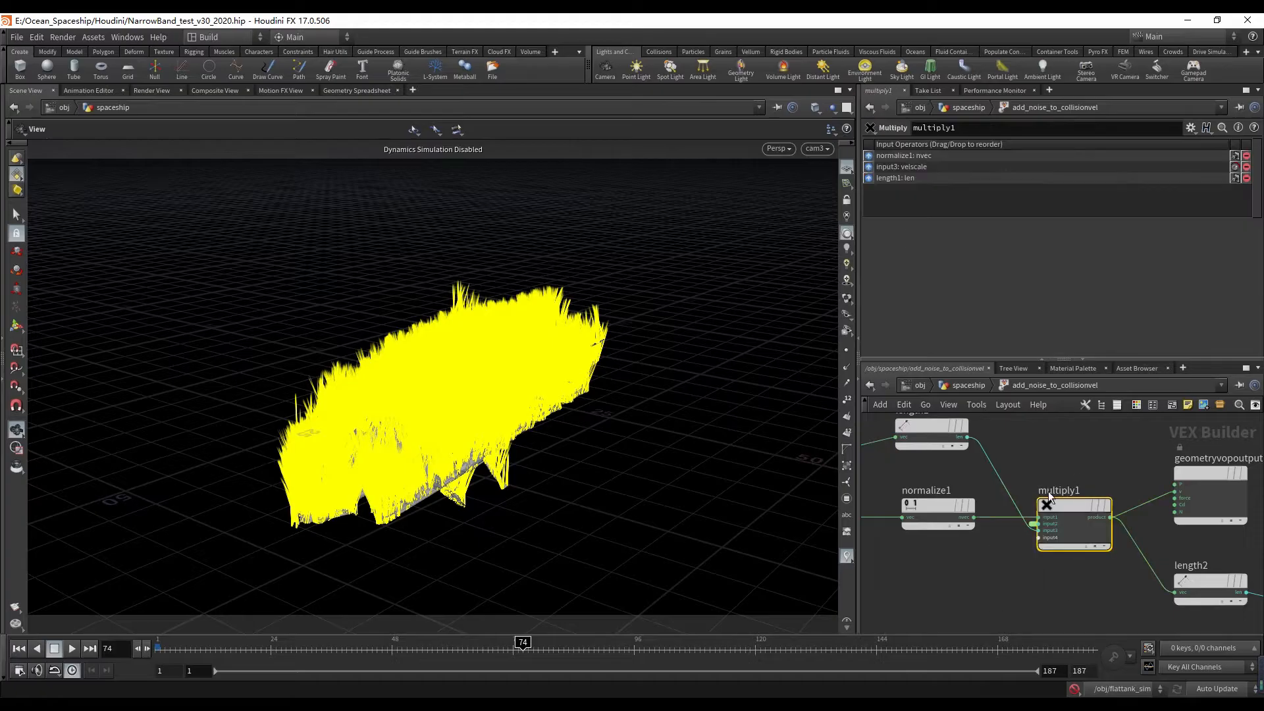
- Select normalize1 to inspect its signature and review its connections with add1, length1 and multiply1
{"action": "left_click", "coordinate": [934, 507]}
{"action": "middle_click_drag", "start_coordinate": [998, 441], "coordinate": [1080, 464]}
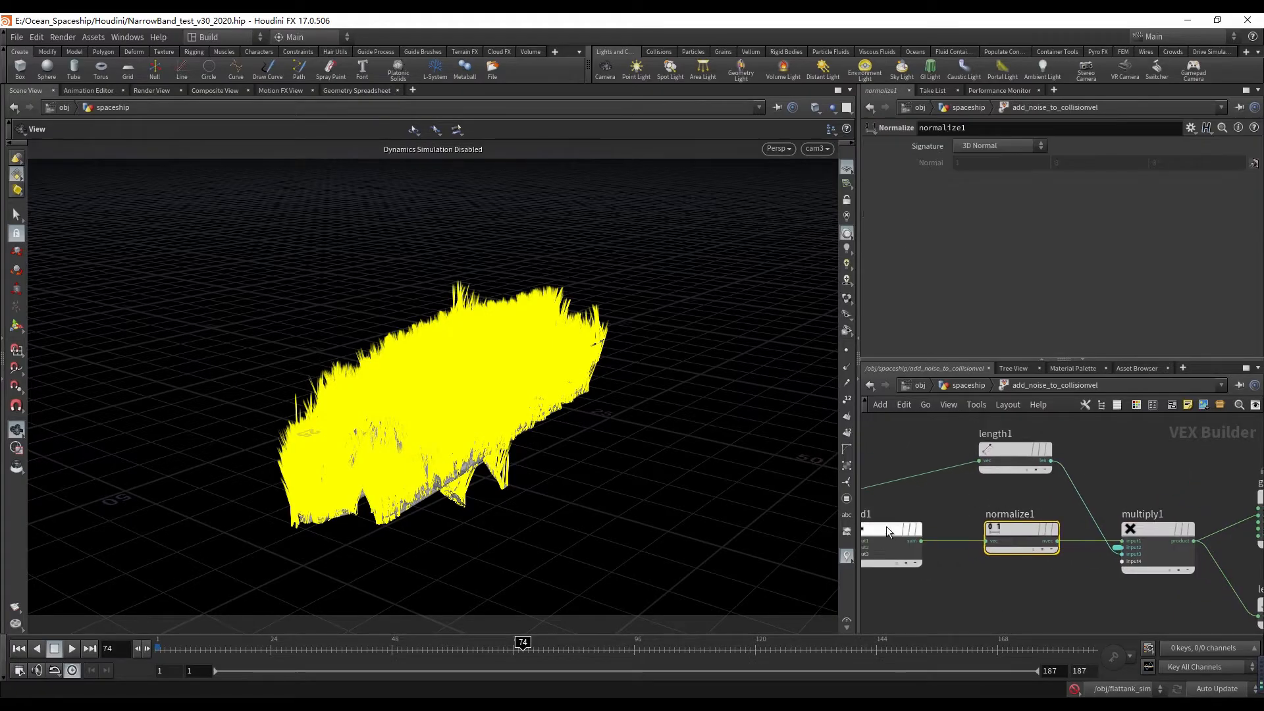
{"action": "middle_click_drag", "start_coordinate": [899, 514], "coordinate": [1053, 530]}
{"action": "scroll", "coordinate": [1203, 436], "scroll_direction": "down", "scroll_amount": 2}
{"action": "middle_click_drag", "start_coordinate": [1212, 453], "coordinate": [1100, 459]}
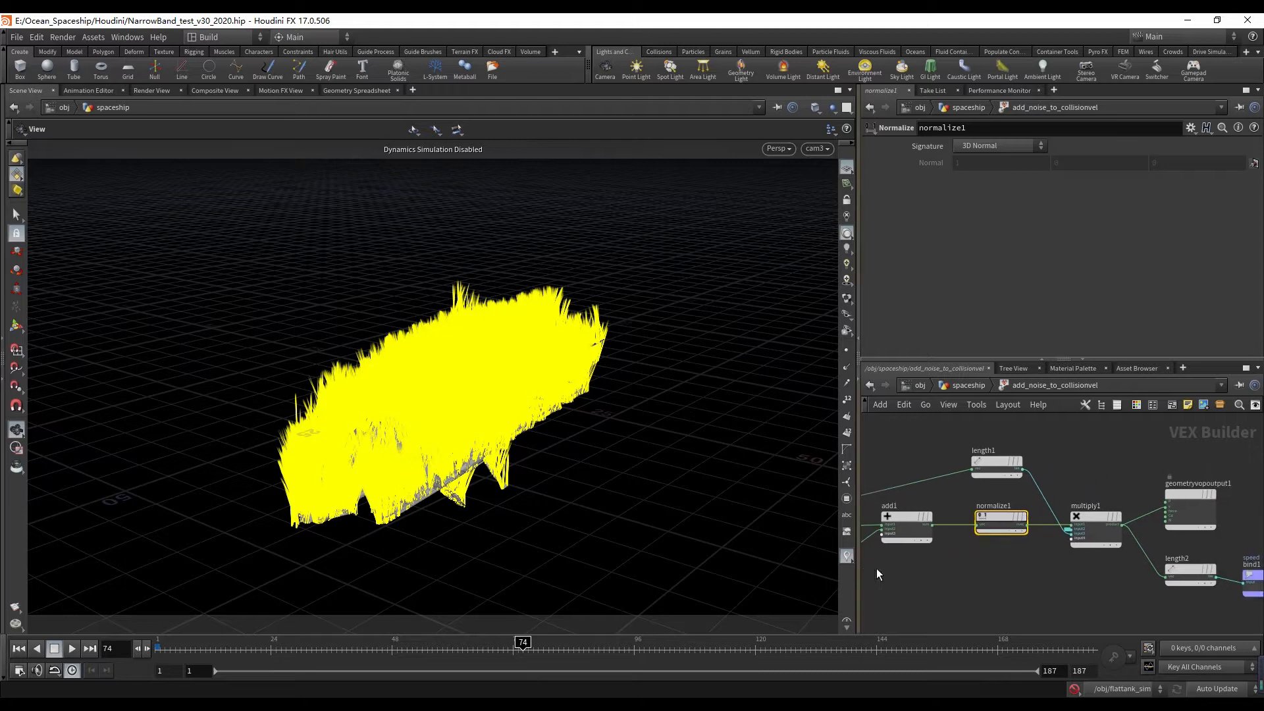
{"action": "middle_click_drag", "start_coordinate": [876, 569], "coordinate": [1051, 519]}
{"action": "scroll", "coordinate": [971, 499], "scroll_direction": "up", "scroll_amount": 2}
- Trace the velocity flow through add1, normalize1 and multiply1, scrubbing the preview to frame 50
{"action": "left_click_drag", "start_coordinate": [970, 499], "coordinate": [911, 587]}
{"action": "left_click_drag", "start_coordinate": [296, 642], "coordinate": [473, 642]}
{"action": "scroll", "coordinate": [1211, 527], "scroll_direction": "down", "scroll_amount": 2}
{"action": "middle_click_drag", "start_coordinate": [1211, 527], "coordinate": [1066, 543]}
{"action": "left_click_drag", "start_coordinate": [1080, 542], "coordinate": [1101, 482]}
{"action": "left_click_drag", "start_coordinate": [1090, 526], "coordinate": [938, 489]}
{"action": "left_click_drag", "start_coordinate": [1065, 562], "coordinate": [905, 489]}
{"action": "left_click_drag", "start_coordinate": [982, 559], "coordinate": [821, 590]}
{"action": "middle_click_drag", "start_coordinate": [1077, 558], "coordinate": [984, 556]}
{"action": "left_click_drag", "start_coordinate": [1027, 551], "coordinate": [800, 489]}
{"action": "left_click_drag", "start_coordinate": [346, 647], "coordinate": [402, 647]}
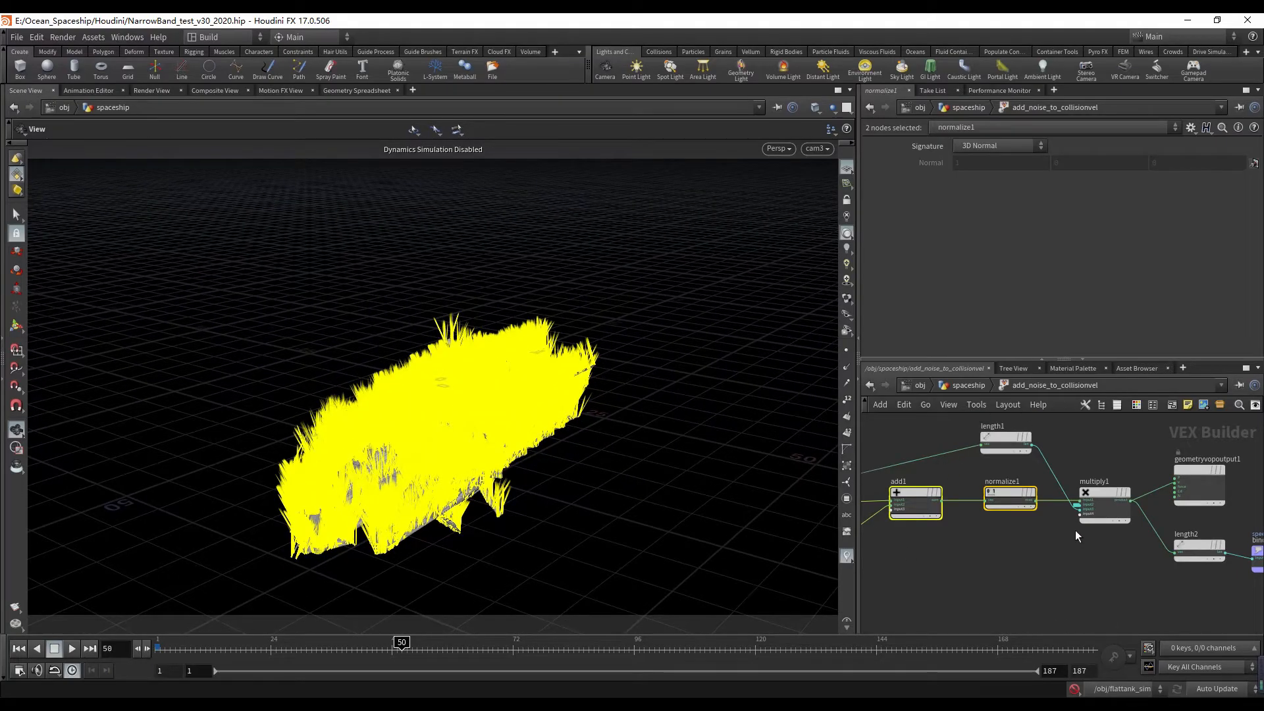
- Check multiply1's node information and follow its output to geometryvopoutput1, length2 and the speed bind node
{"action": "scroll", "coordinate": [1076, 530], "scroll_direction": "up", "scroll_amount": 3}
{"action": "middle_click_drag", "start_coordinate": [1088, 601], "coordinate": [1020, 637]}
{"action": "left_click", "coordinate": [1054, 505]}
{"action": "middle_click", "coordinate": [1053, 506]}
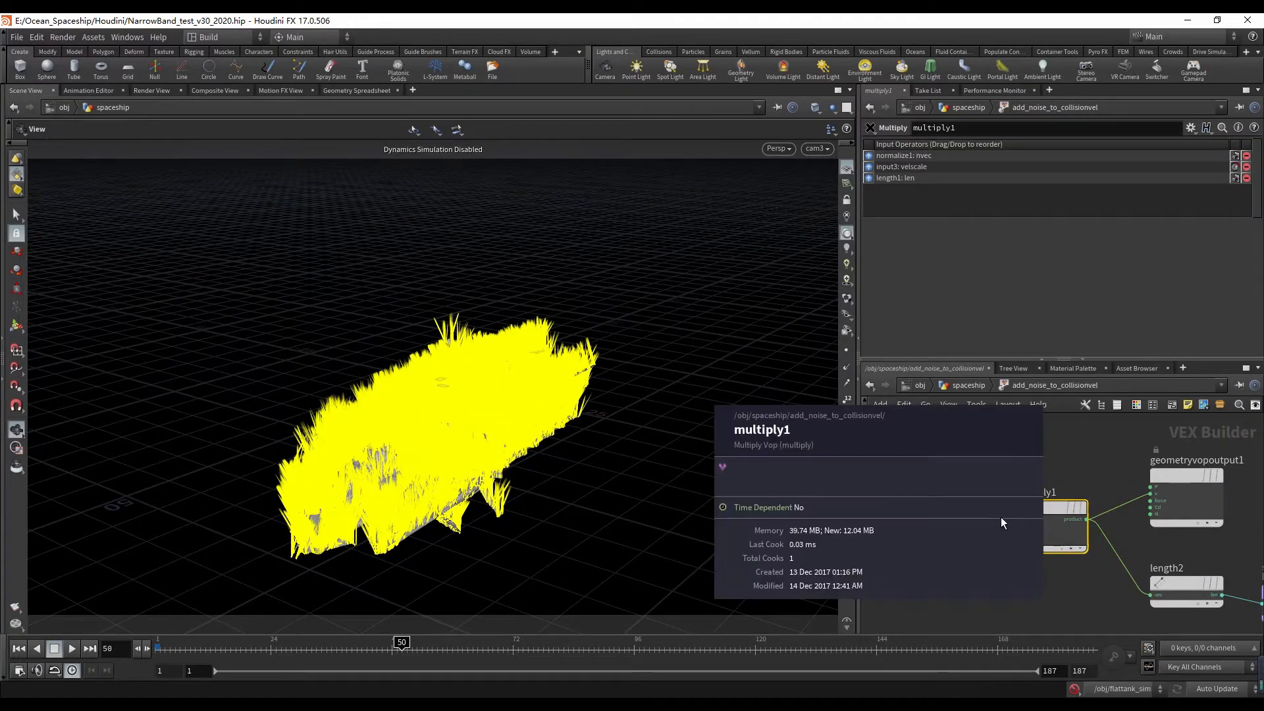
{"action": "middle_click_drag", "start_coordinate": [1084, 458], "coordinate": [1022, 469]}
{"action": "scroll", "coordinate": [1175, 520], "scroll_direction": "down", "scroll_amount": 1}
{"action": "middle_click_drag", "start_coordinate": [1195, 528], "coordinate": [1082, 522]}
{"action": "scroll", "coordinate": [1045, 565], "scroll_direction": "up", "scroll_amount": 1}
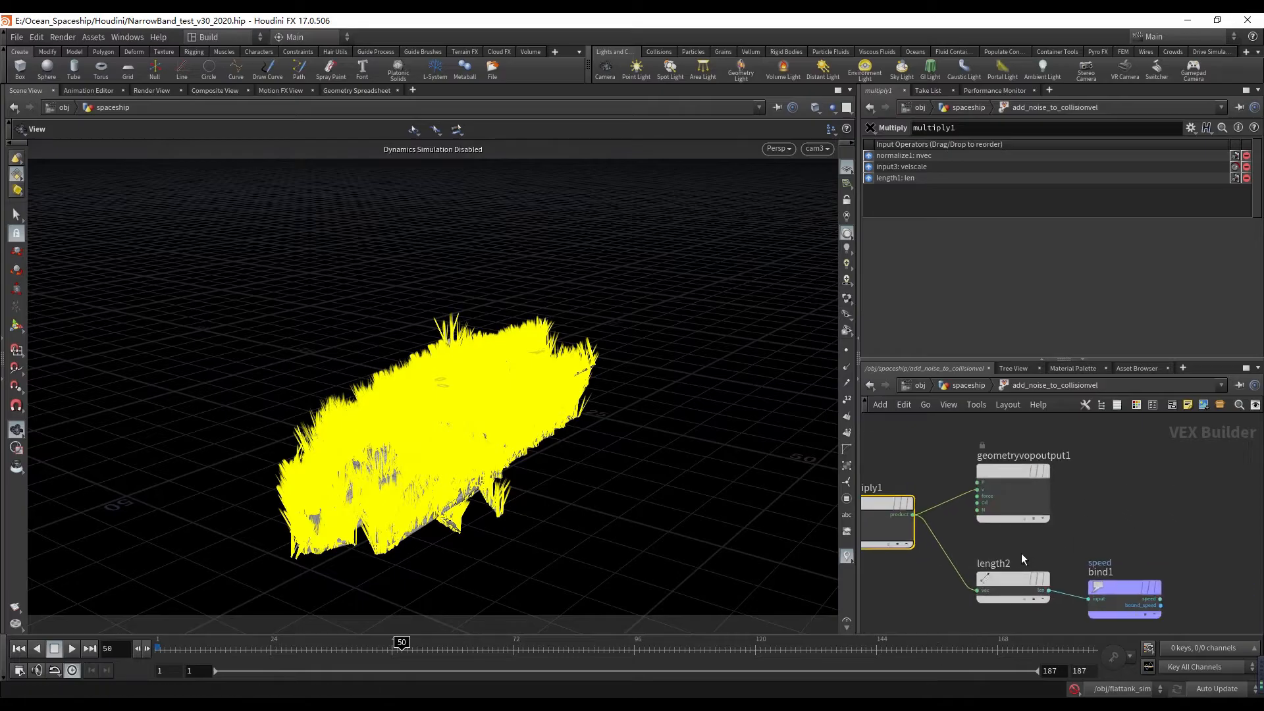
- Preview frame 33, return to the spaceship network and review add_noise_to_collisionvel's velocity scale and noise parameters
{"action": "middle_click_drag", "start_coordinate": [1021, 553], "coordinate": [1084, 549]}
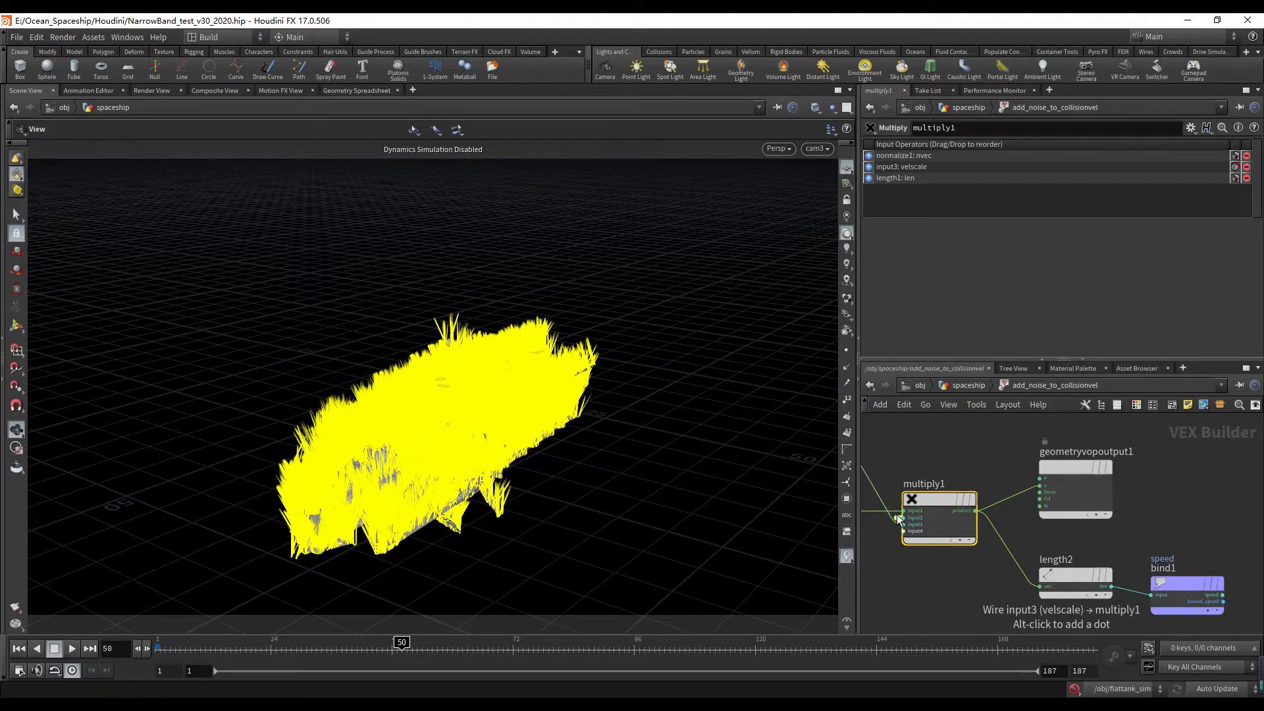
{"action": "left_click", "coordinate": [316, 650]}
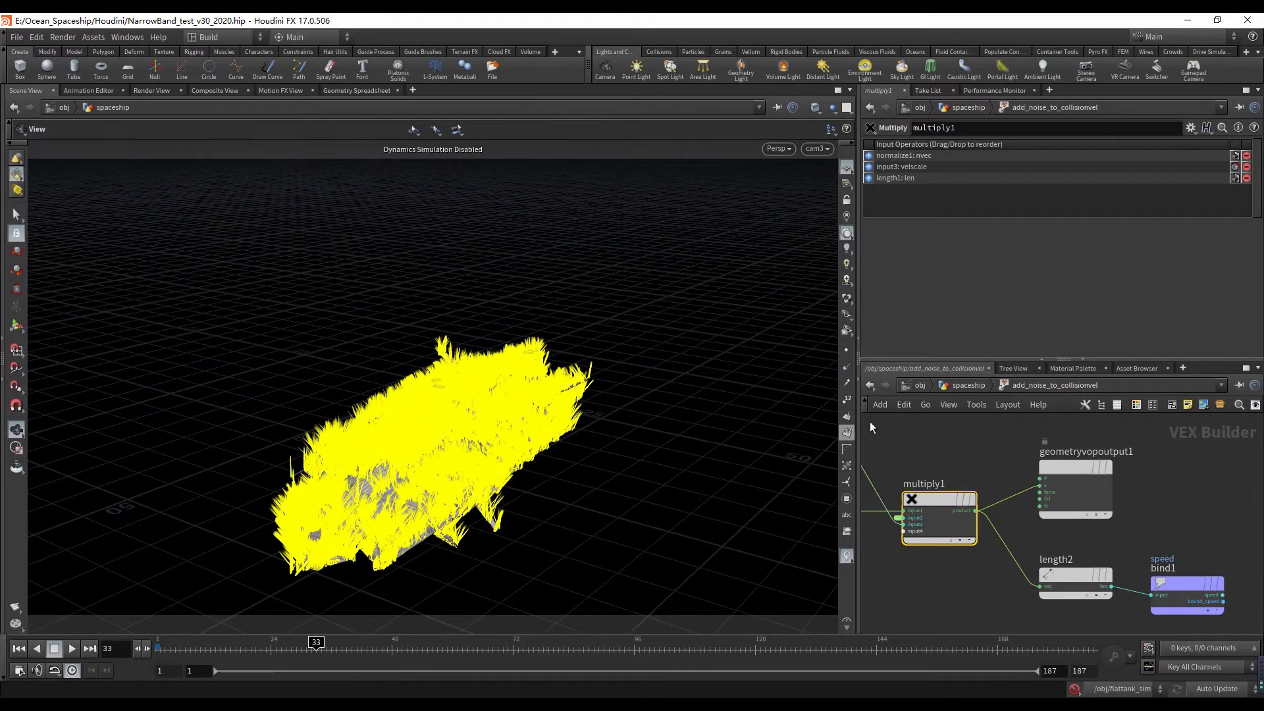
{"action": "left_click", "coordinate": [981, 385]}
{"action": "scroll", "coordinate": [1006, 224], "scroll_direction": "down", "scroll_amount": 4}
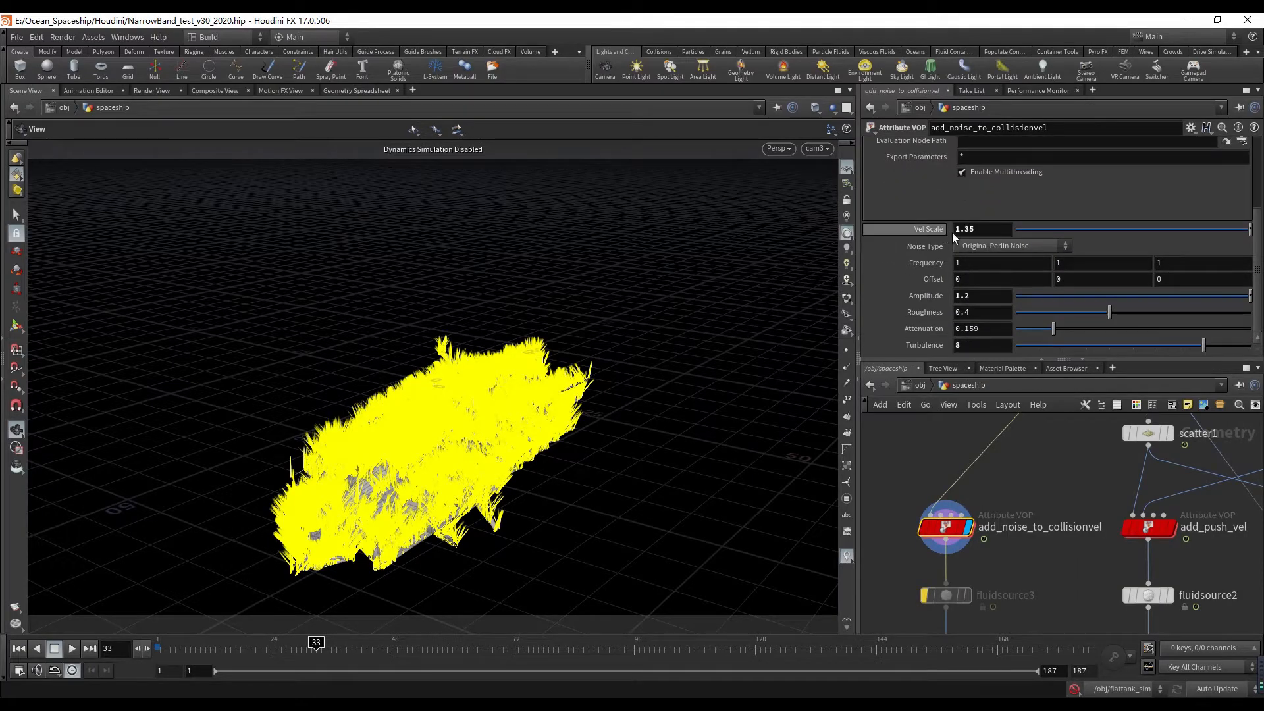
- Reopen the add_noise_to_collisionvel network and select the speed bind node to inspect its parameters
{"action": "double_click", "coordinate": [949, 531]}
{"action": "scroll", "coordinate": [928, 431], "scroll_direction": "down", "scroll_amount": 1}
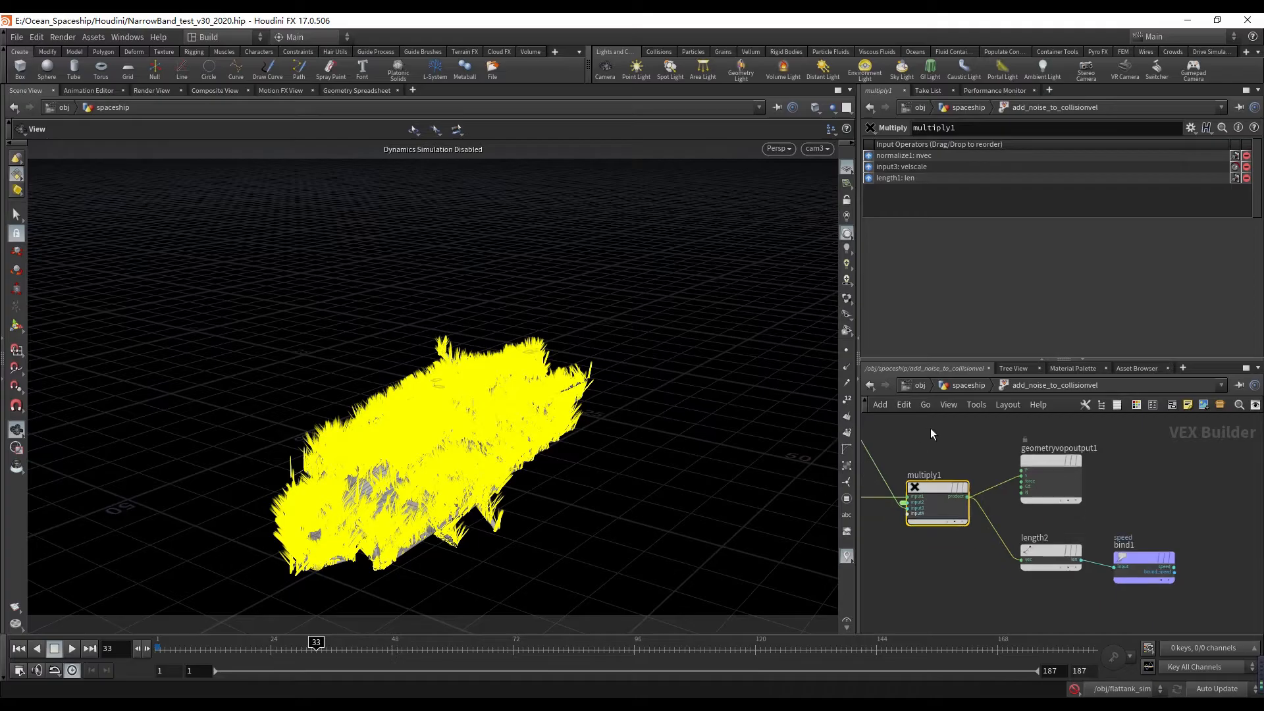
{"action": "middle_click_drag", "start_coordinate": [930, 428], "coordinate": [944, 428]}
{"action": "middle_click_drag", "start_coordinate": [970, 549], "coordinate": [942, 558]}
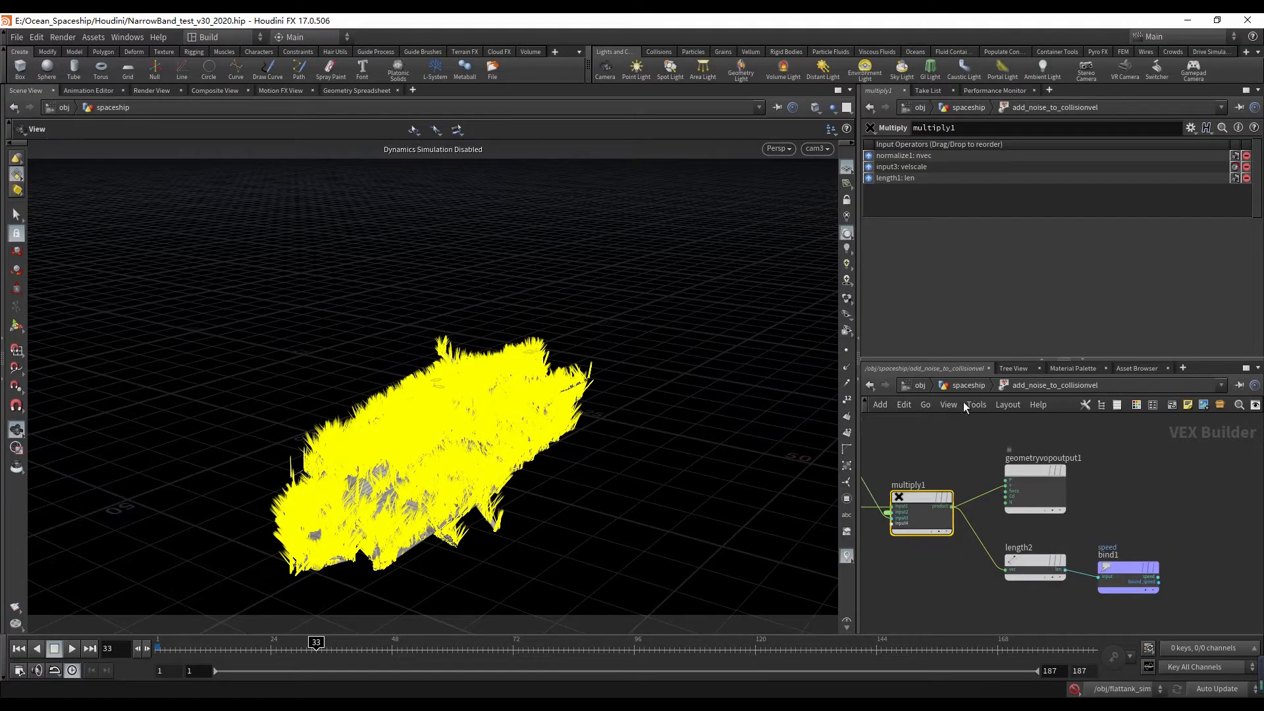
{"action": "scroll", "coordinate": [1109, 534], "scroll_direction": "up", "scroll_amount": 2}
{"action": "left_click", "coordinate": [1119, 583]}
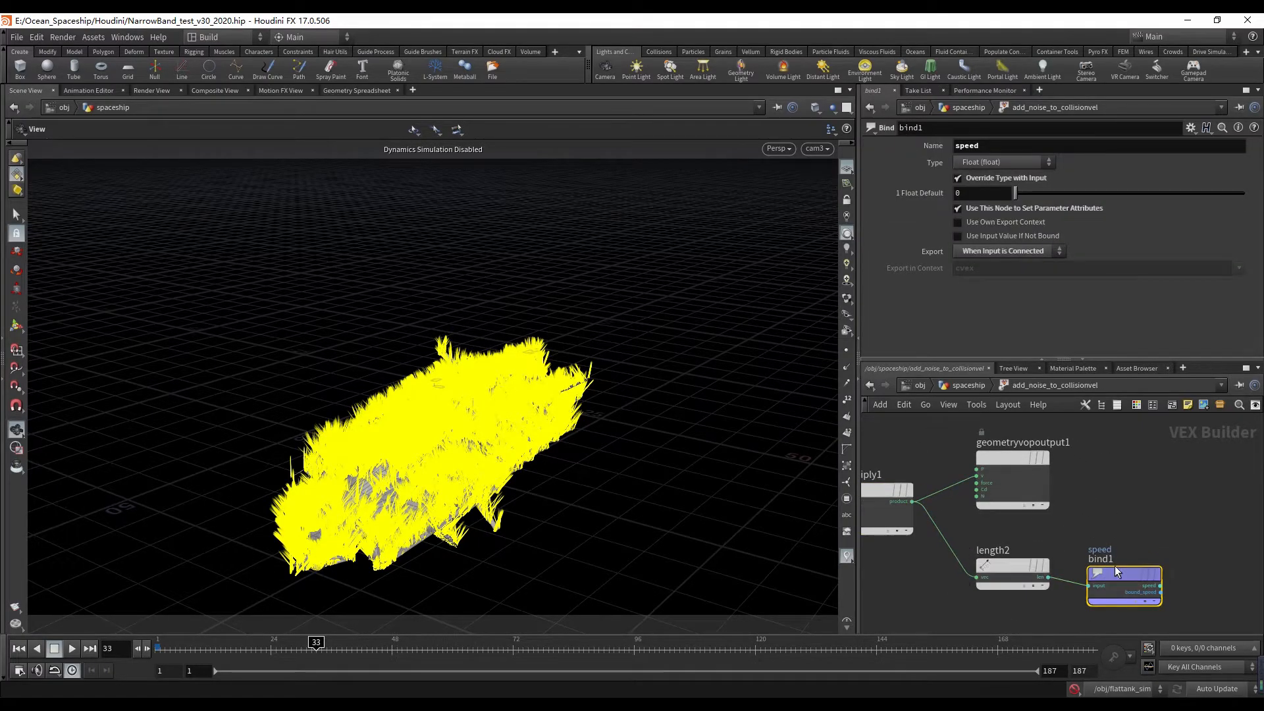
- Return to the spaceship network, display scatter1 and inspect its scatter settings
{"action": "left_click", "coordinate": [962, 385]}
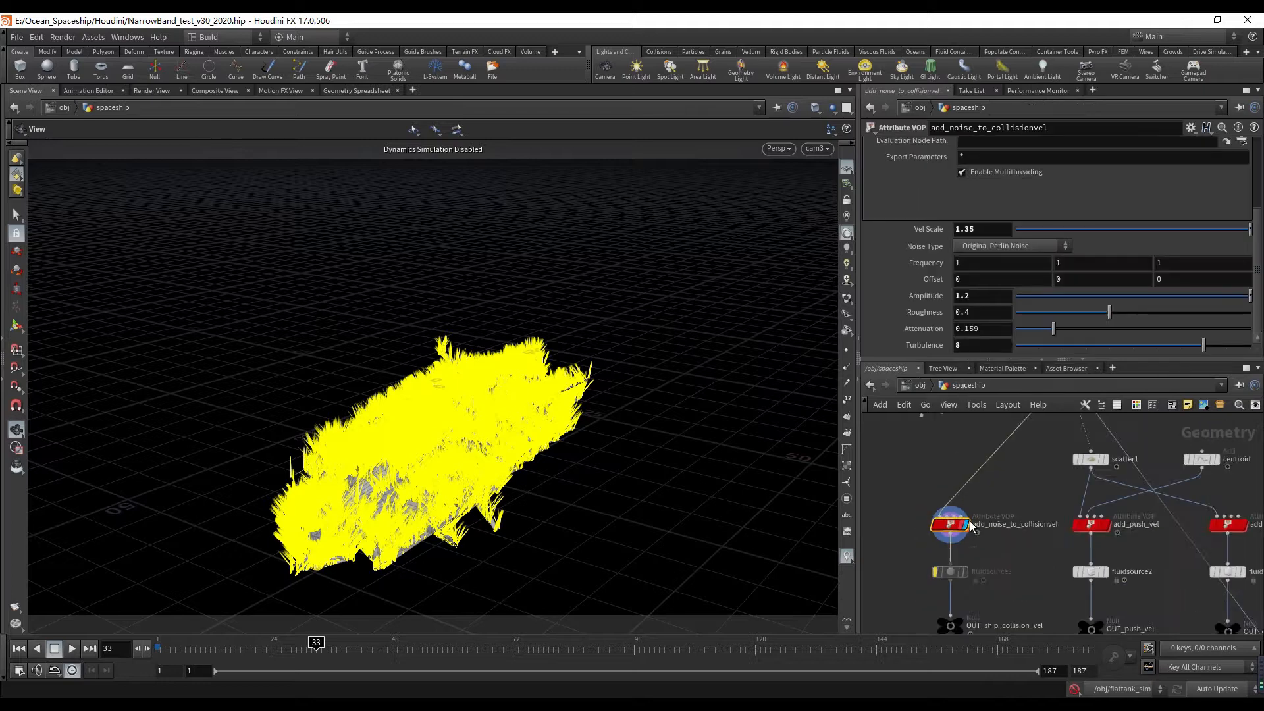
{"action": "scroll", "coordinate": [955, 499], "scroll_direction": "up", "scroll_amount": 2}
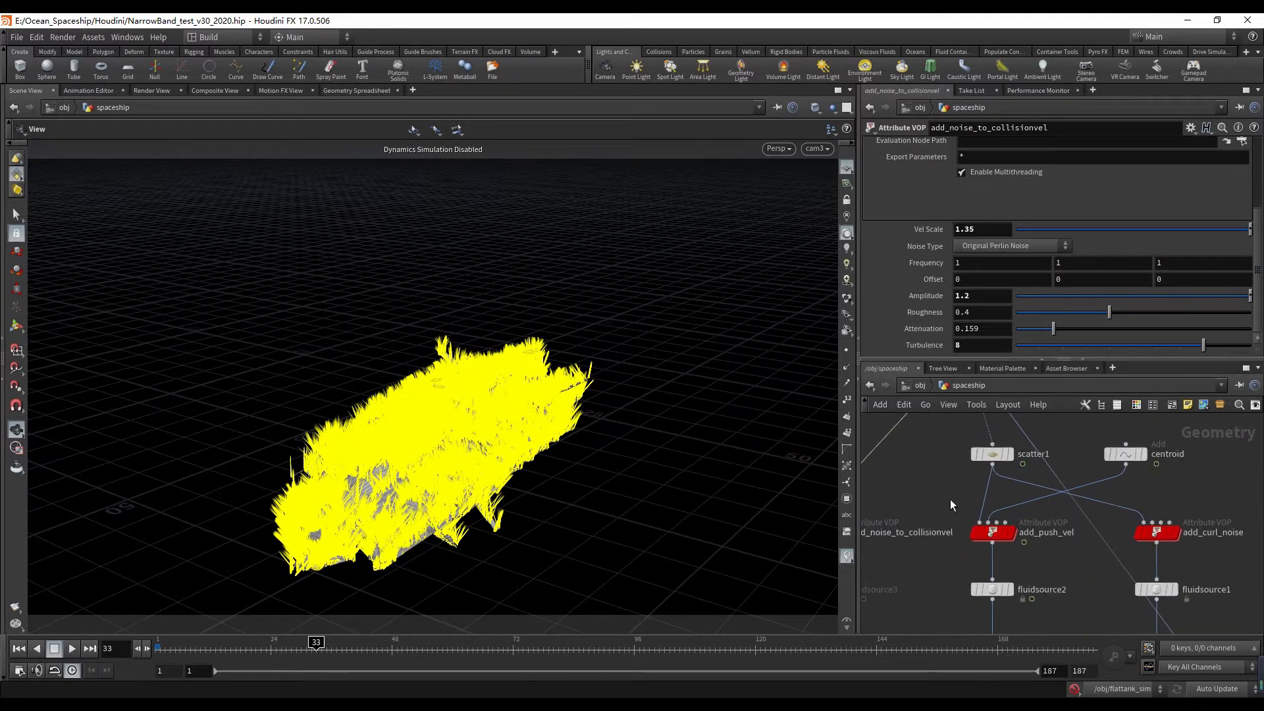
{"action": "scroll", "coordinate": [922, 500], "scroll_direction": "down", "scroll_amount": 2}
{"action": "left_click", "coordinate": [988, 453]}
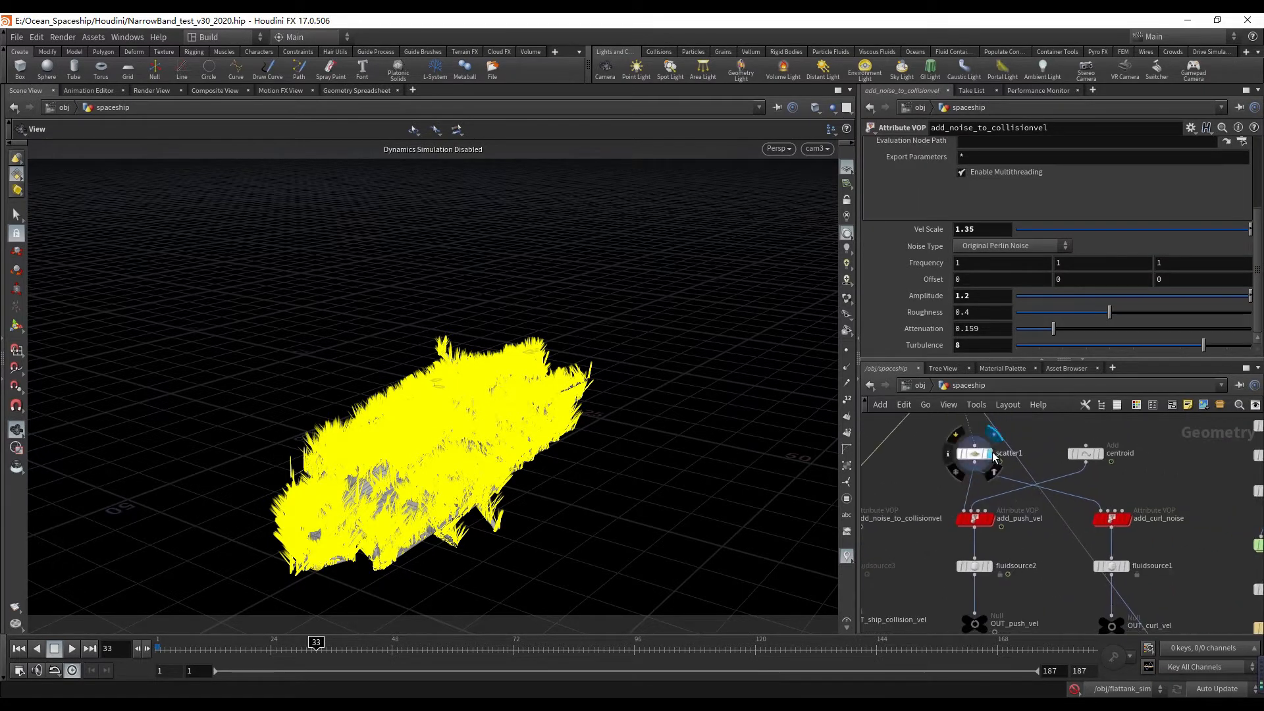
{"action": "left_click", "coordinate": [975, 458]}
{"action": "middle_click_drag", "start_coordinate": [931, 472], "coordinate": [925, 534]}
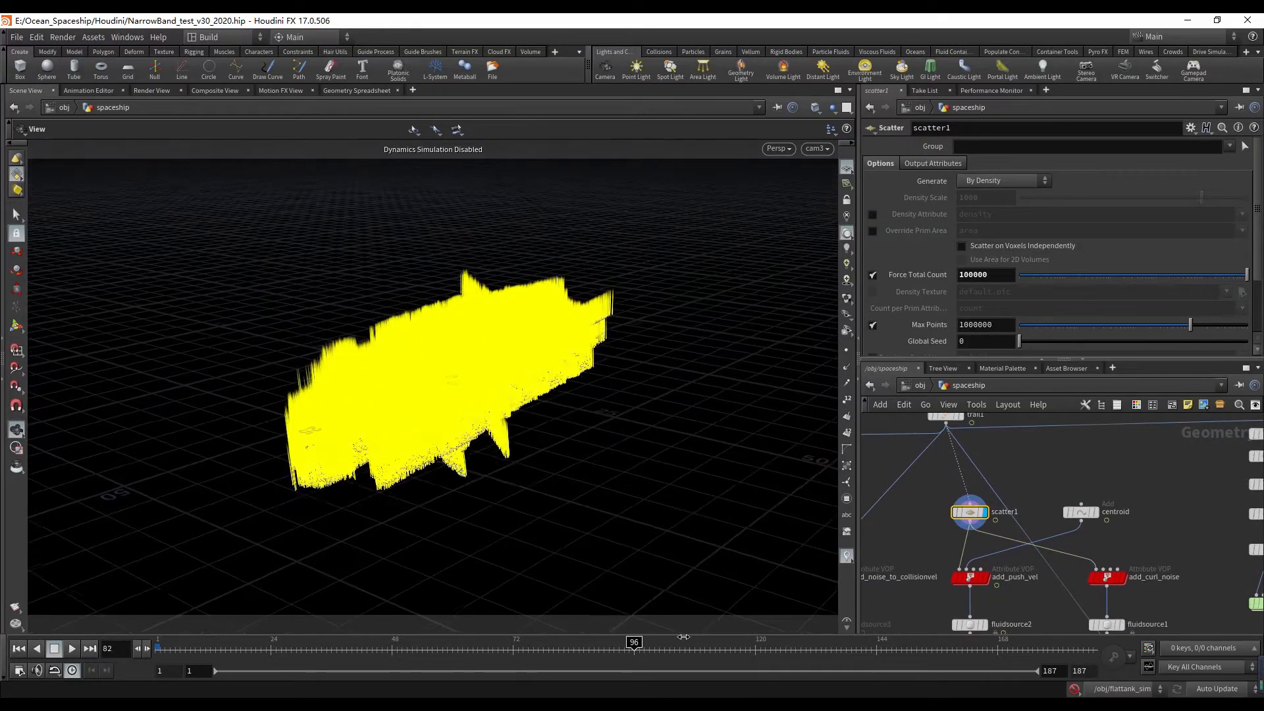
- Scrub to frame 73, hide the point velocity trails, and display trail1 to inspect its velocity settings
{"action": "middle_click_drag", "start_coordinate": [881, 442], "coordinate": [876, 482]}
{"action": "scroll", "coordinate": [876, 481], "scroll_direction": "up", "scroll_amount": 2}
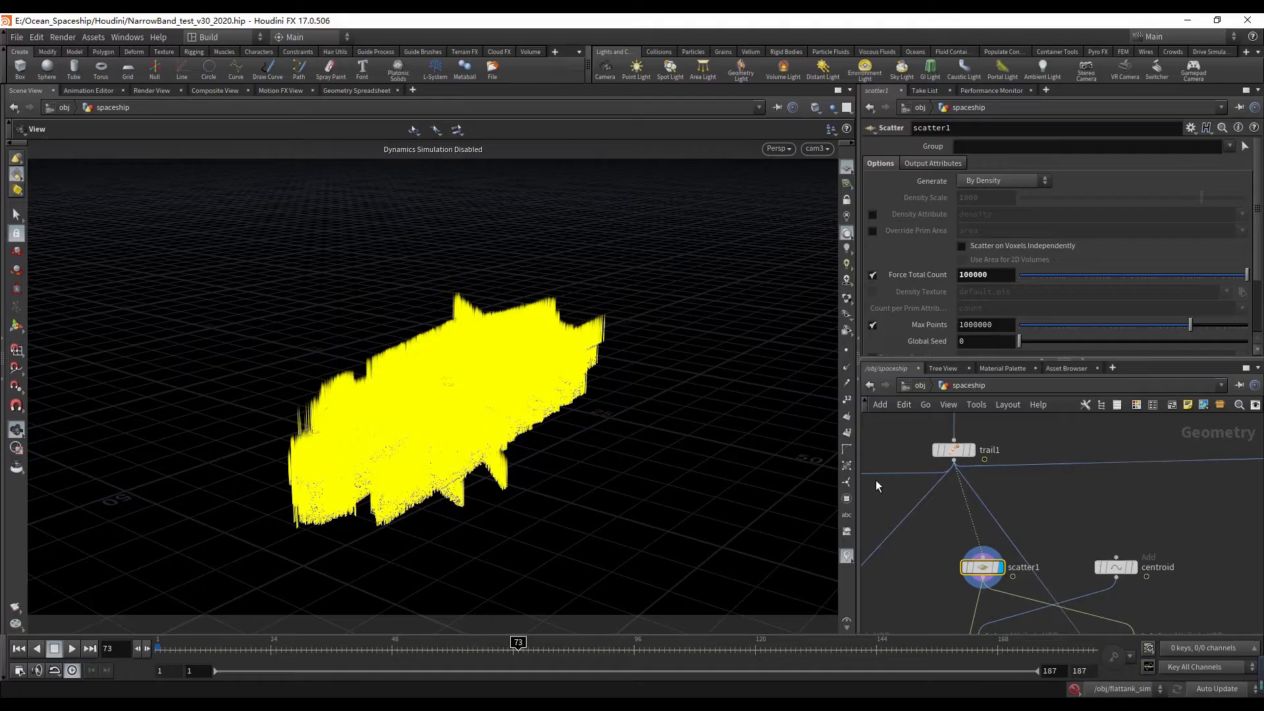
{"action": "left_click", "coordinate": [845, 562]}
{"action": "left_click", "coordinate": [971, 450]}
{"action": "left_click", "coordinate": [957, 450]}
- Display and select scatter1 again and examine the points scattered over the ship from another angle
{"action": "left_click", "coordinate": [1001, 565]}
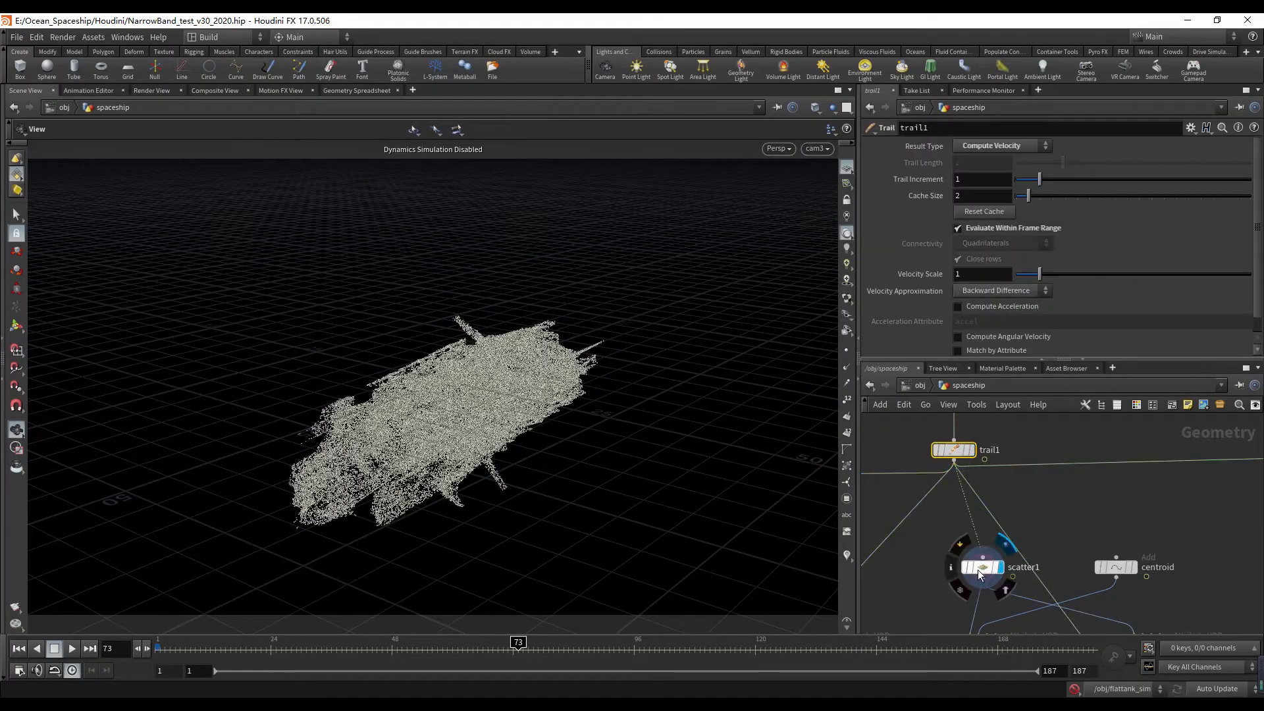
{"action": "left_click", "coordinate": [978, 568]}
{"action": "middle_click_drag", "start_coordinate": [979, 568], "coordinate": [968, 485]}
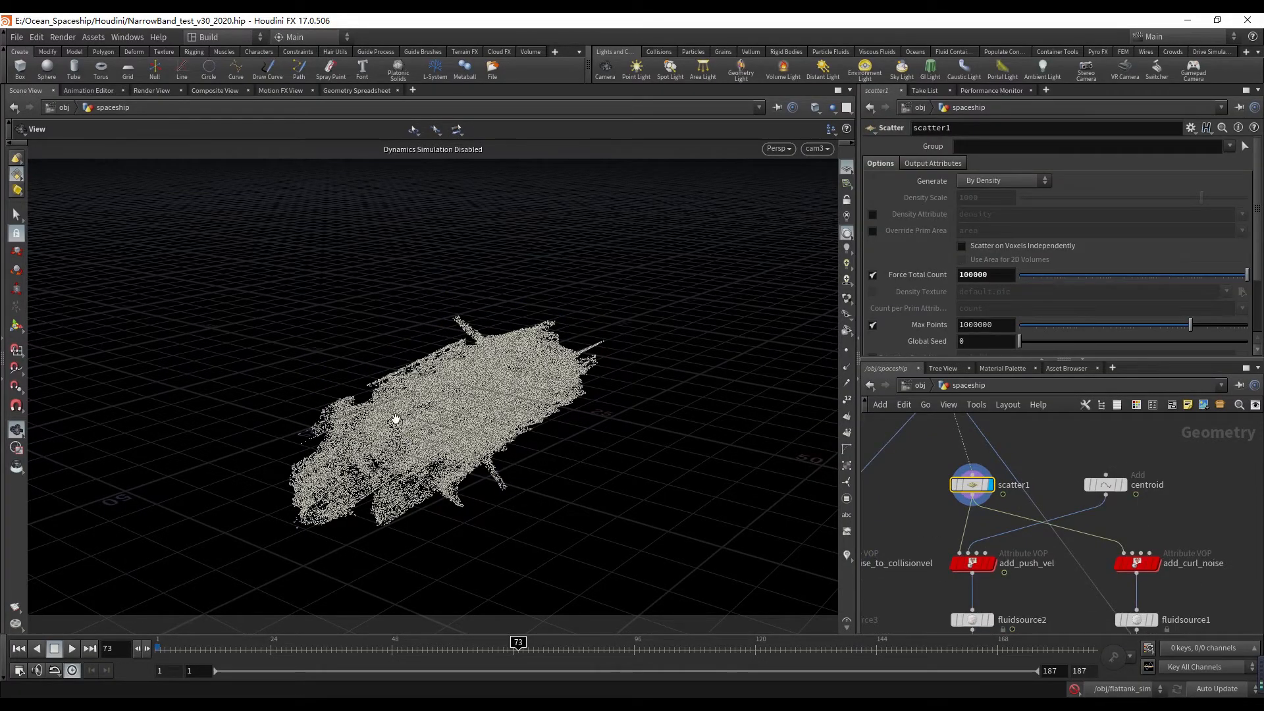
{"action": "left_click_drag", "start_coordinate": [396, 419], "coordinate": [428, 464]}
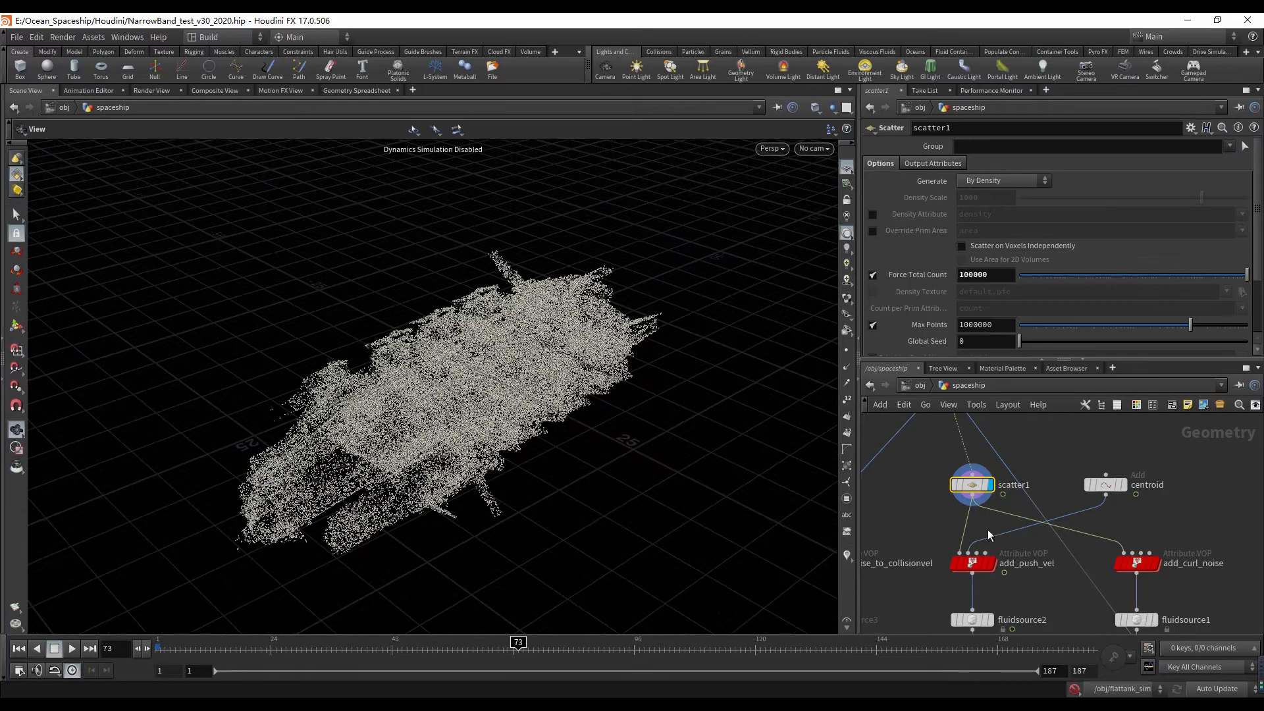
- Review scatter1's connections to add_push_vel, and display and select the centroid node to inspect its point expressions
{"action": "middle_click_drag", "start_coordinate": [992, 564], "coordinate": [1002, 531]}
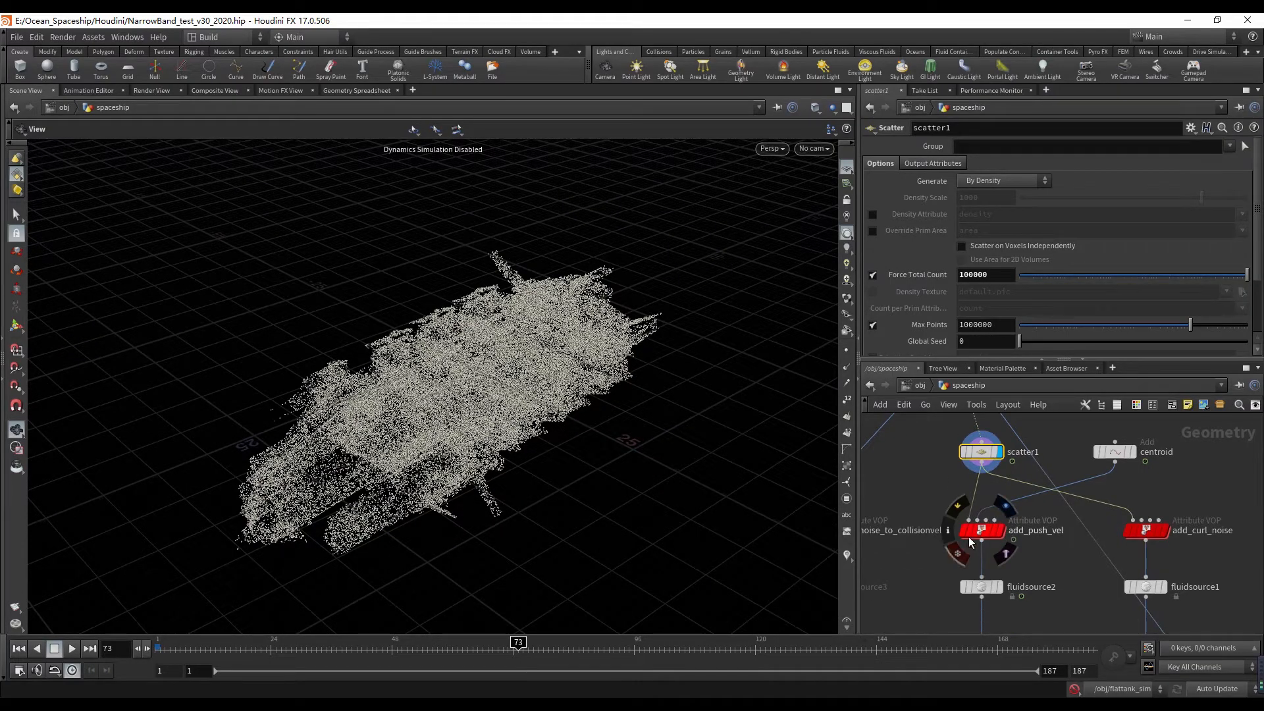
{"action": "scroll", "coordinate": [1020, 507], "scroll_direction": "down", "scroll_amount": 3}
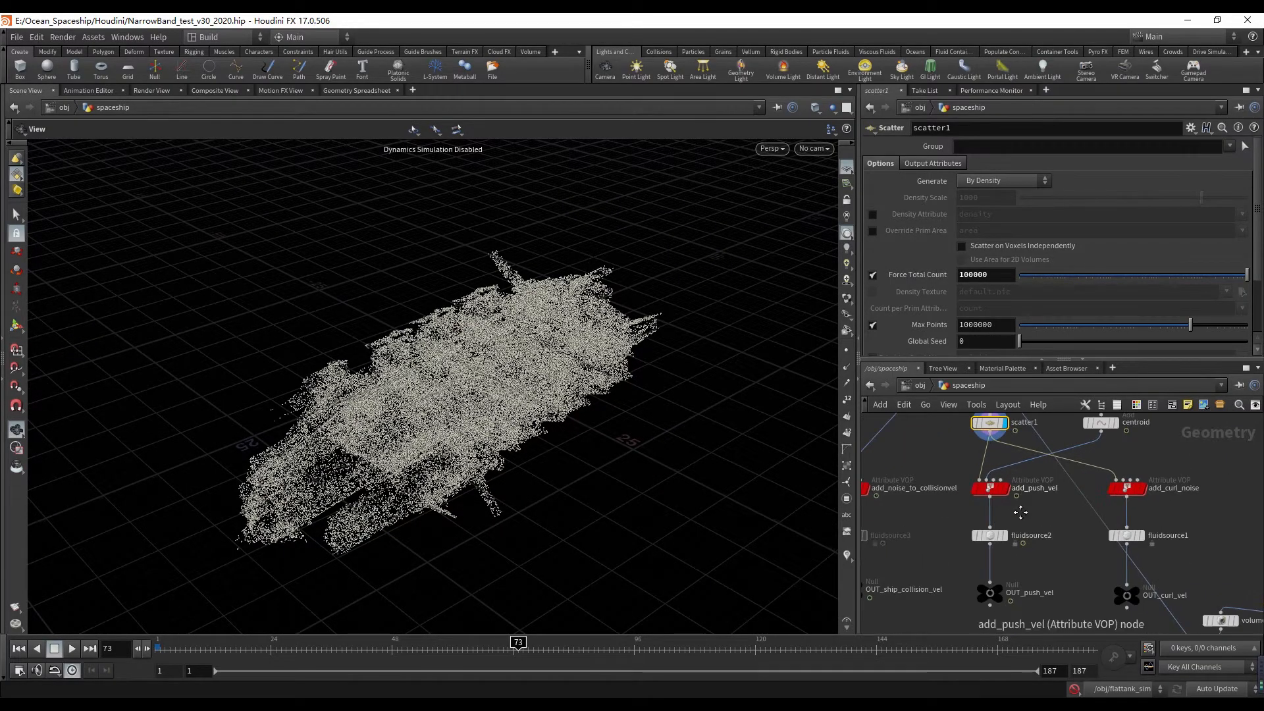
{"action": "scroll", "coordinate": [1053, 485], "scroll_direction": "up", "scroll_amount": 3}
{"action": "left_click", "coordinate": [1111, 459]}
{"action": "left_click", "coordinate": [1113, 458]}
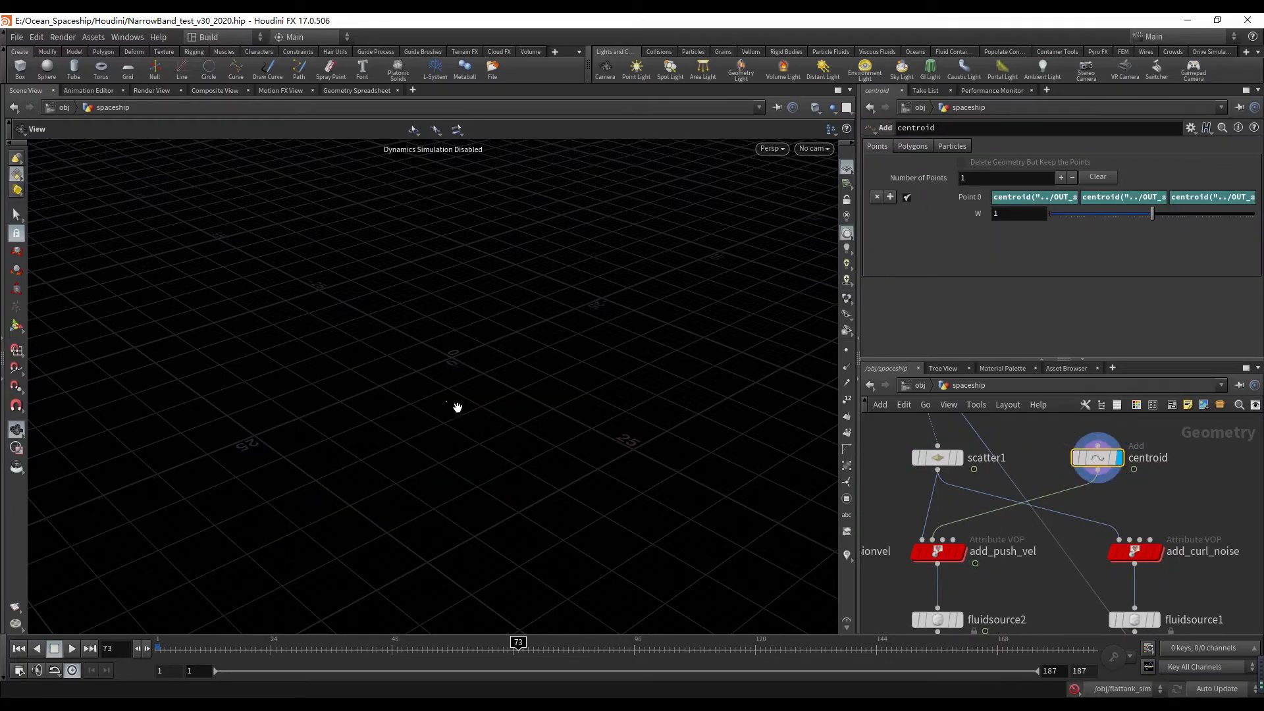
- Template scatter1 so its points show together with the centroid, and select the centroid node
{"action": "left_click", "coordinate": [953, 457]}
{"action": "left_click", "coordinate": [935, 458]}
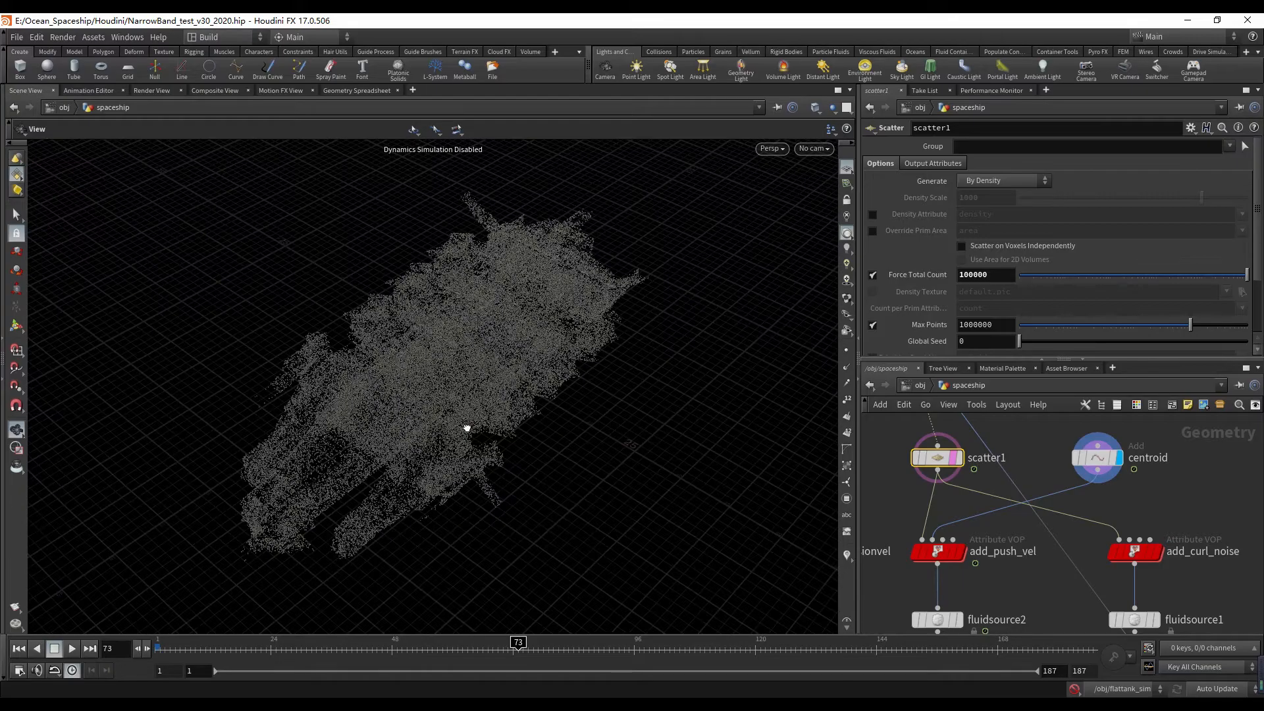
{"action": "left_click", "coordinate": [1096, 457]}
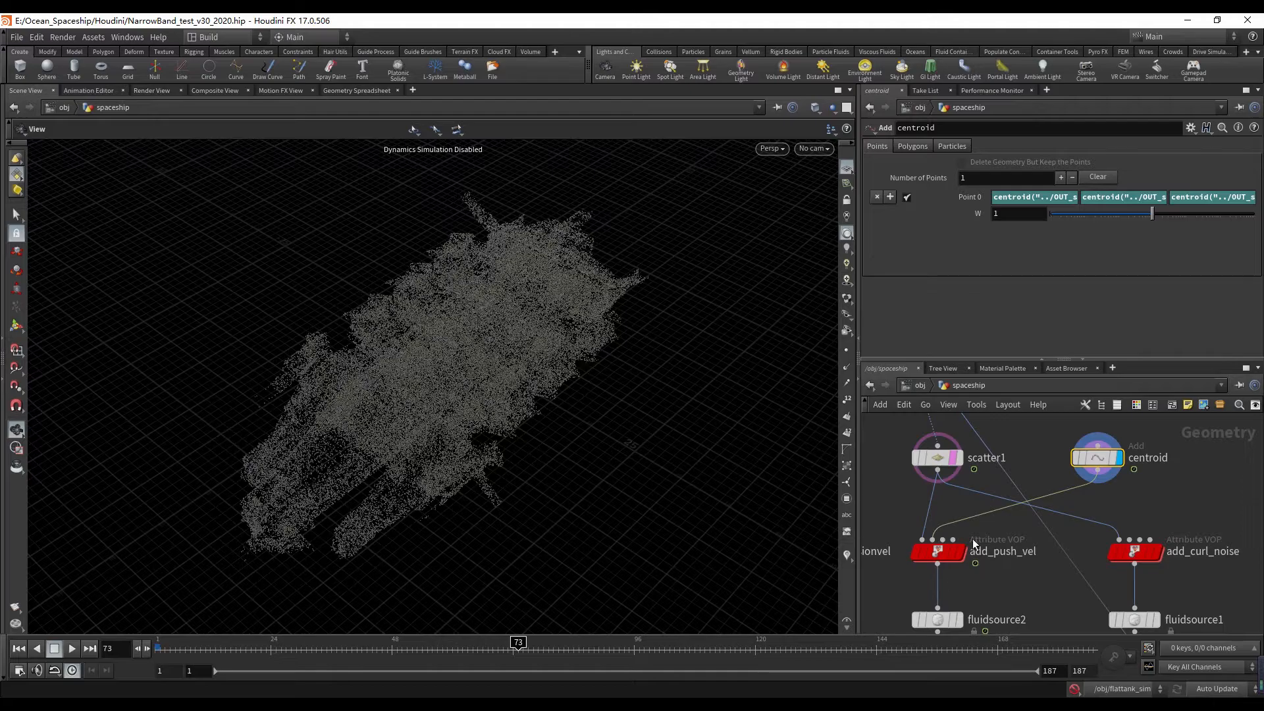
- Display add_push_vel with point velocity trails and examine the push directions around the ship's centre
{"action": "left_click", "coordinate": [959, 551]}
{"action": "left_click", "coordinate": [935, 551]}
{"action": "left_click", "coordinate": [847, 555]}
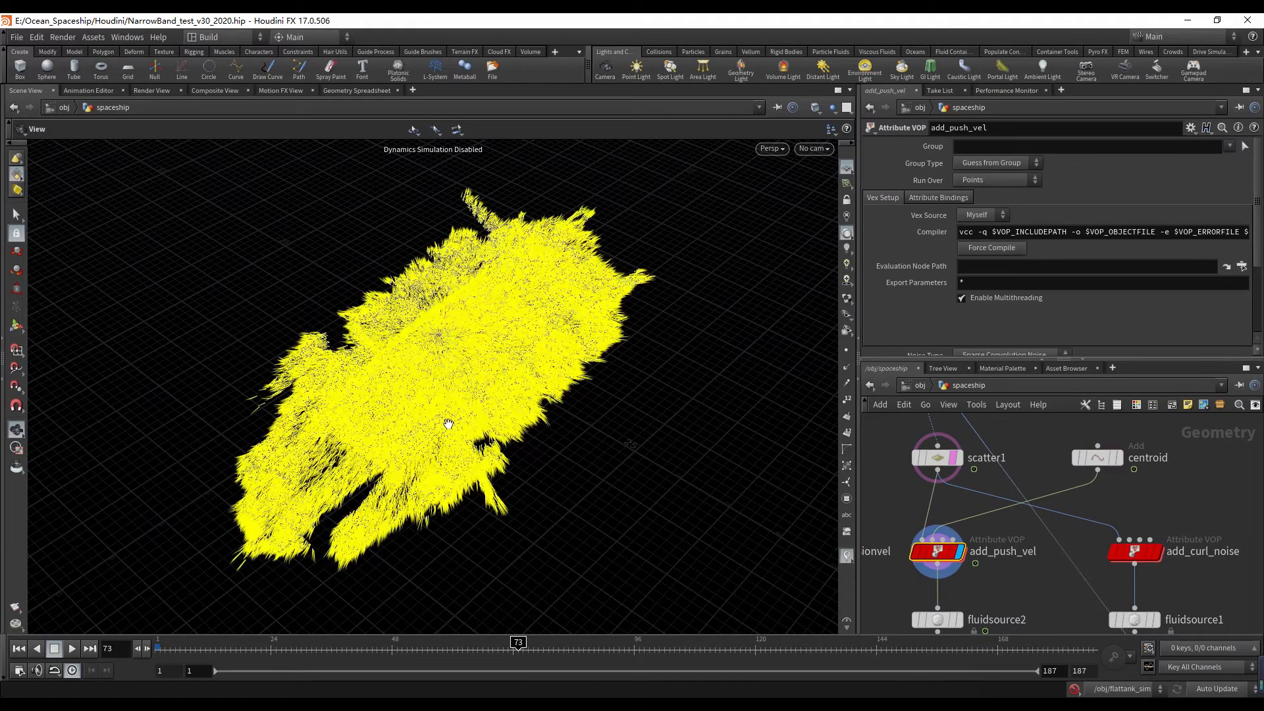
{"action": "scroll", "coordinate": [461, 455], "scroll_direction": "up", "scroll_amount": 10}
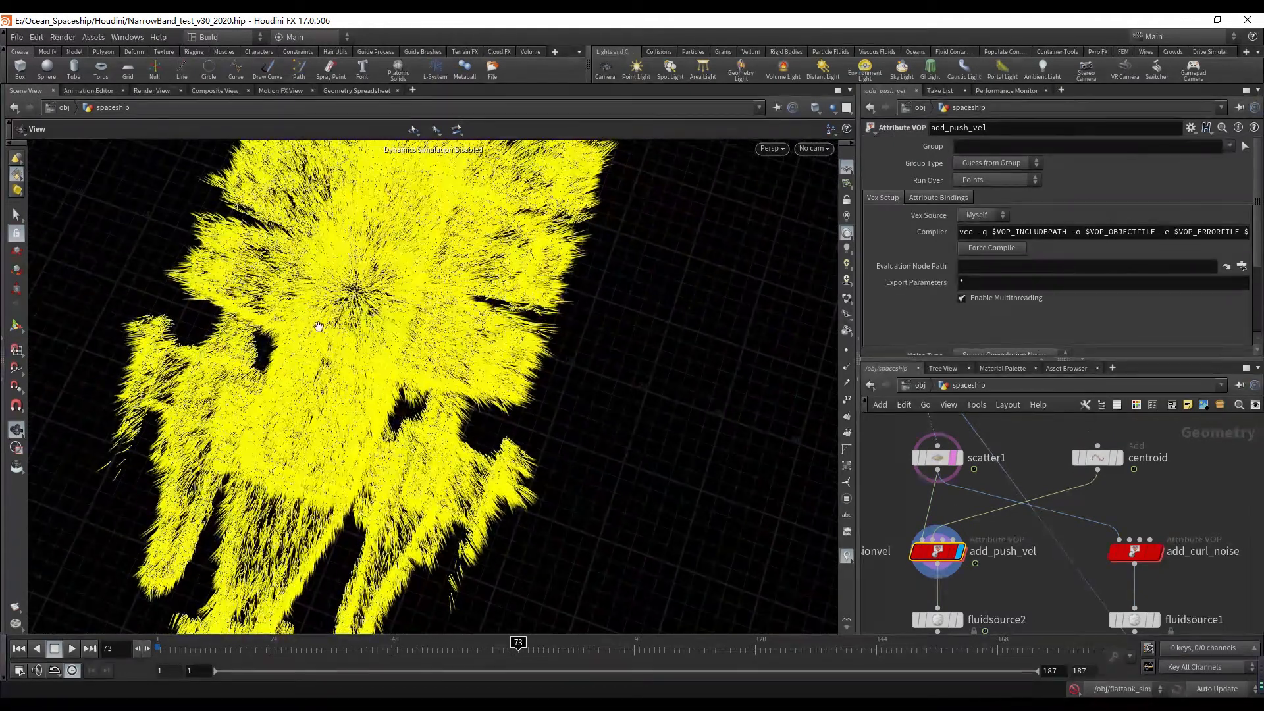
{"action": "left_click_drag", "start_coordinate": [375, 359], "coordinate": [407, 349]}
{"action": "scroll", "coordinate": [1005, 579], "scroll_direction": "up", "scroll_amount": 2}
- Open the add_push_vel network and select importpoint1 to inspect how it feeds subtract1
{"action": "middle_click_drag", "start_coordinate": [1005, 578], "coordinate": [1063, 514]}
{"action": "double_click", "coordinate": [987, 486]}
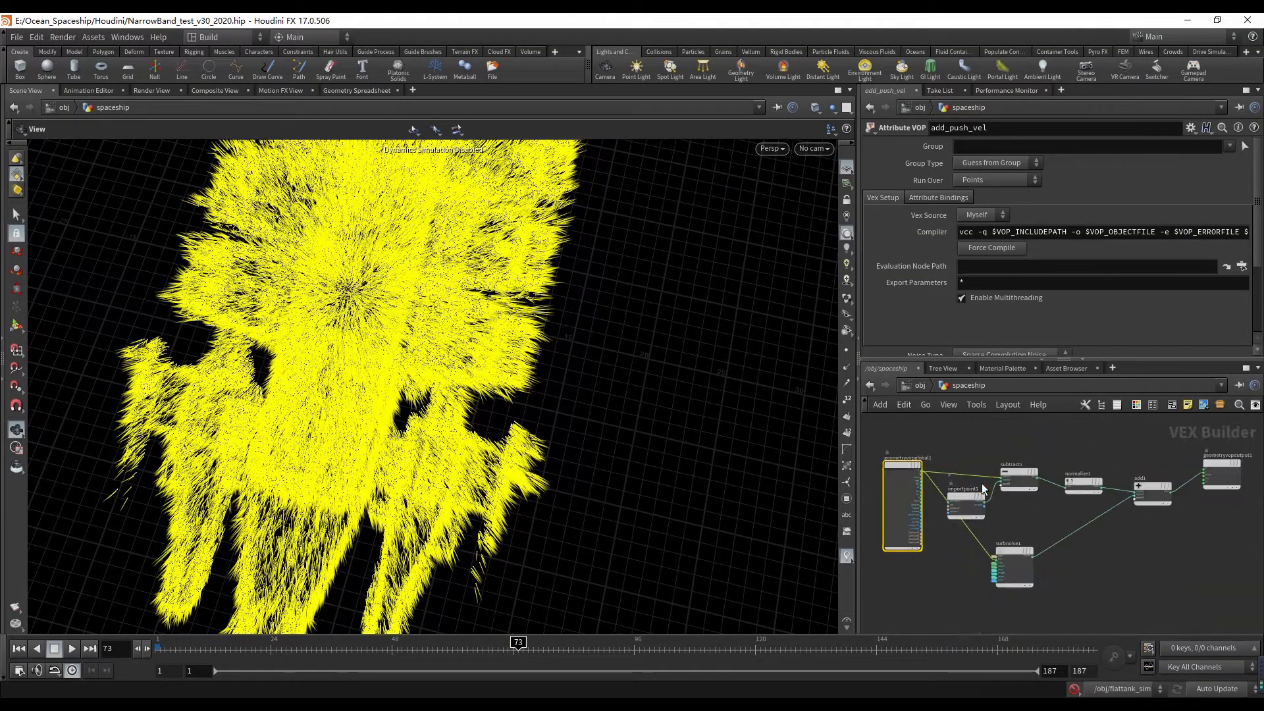
{"action": "scroll", "coordinate": [977, 487], "scroll_direction": "up", "scroll_amount": 3}
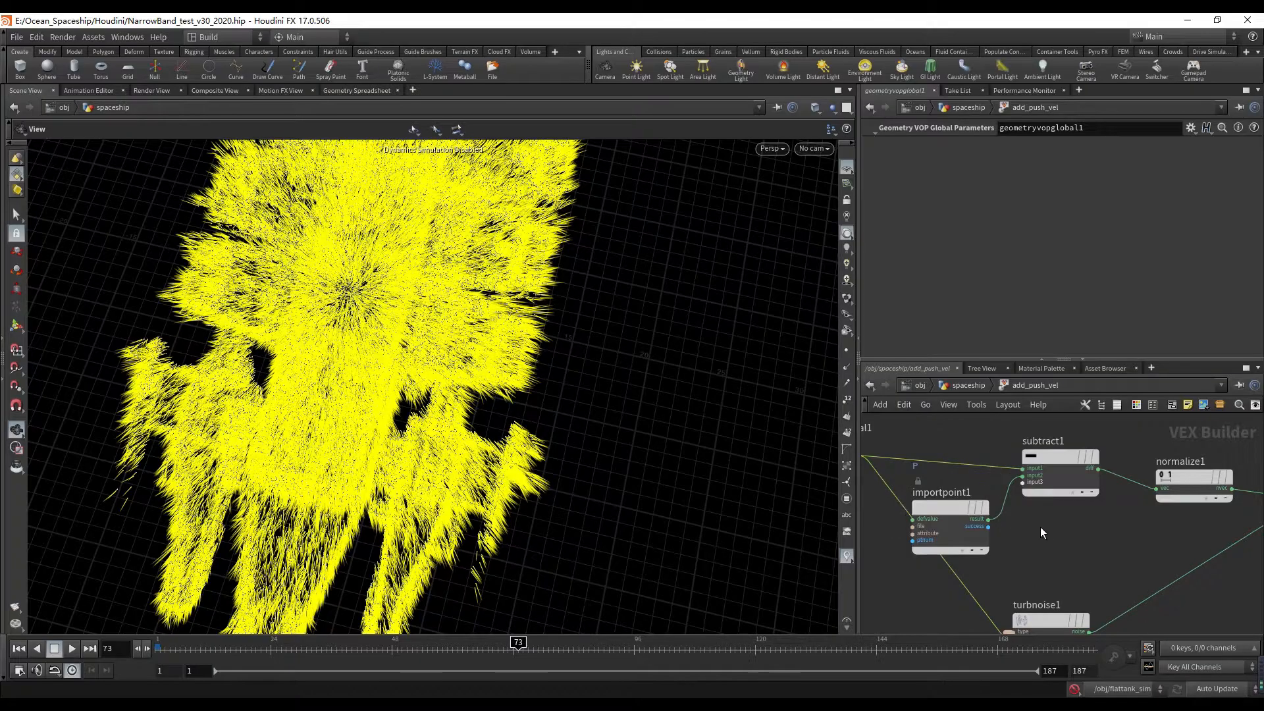
{"action": "mouse_move", "coordinate": [917, 446]}
{"action": "middle_mouse_down"}
{"action": "mouse_move", "coordinate": [990, 457]}
{"action": "mouse_move", "coordinate": [915, 455]}
{"action": "middle_mouse_up"}
{"action": "scroll", "coordinate": [923, 461], "scroll_direction": "up", "scroll_amount": 3}
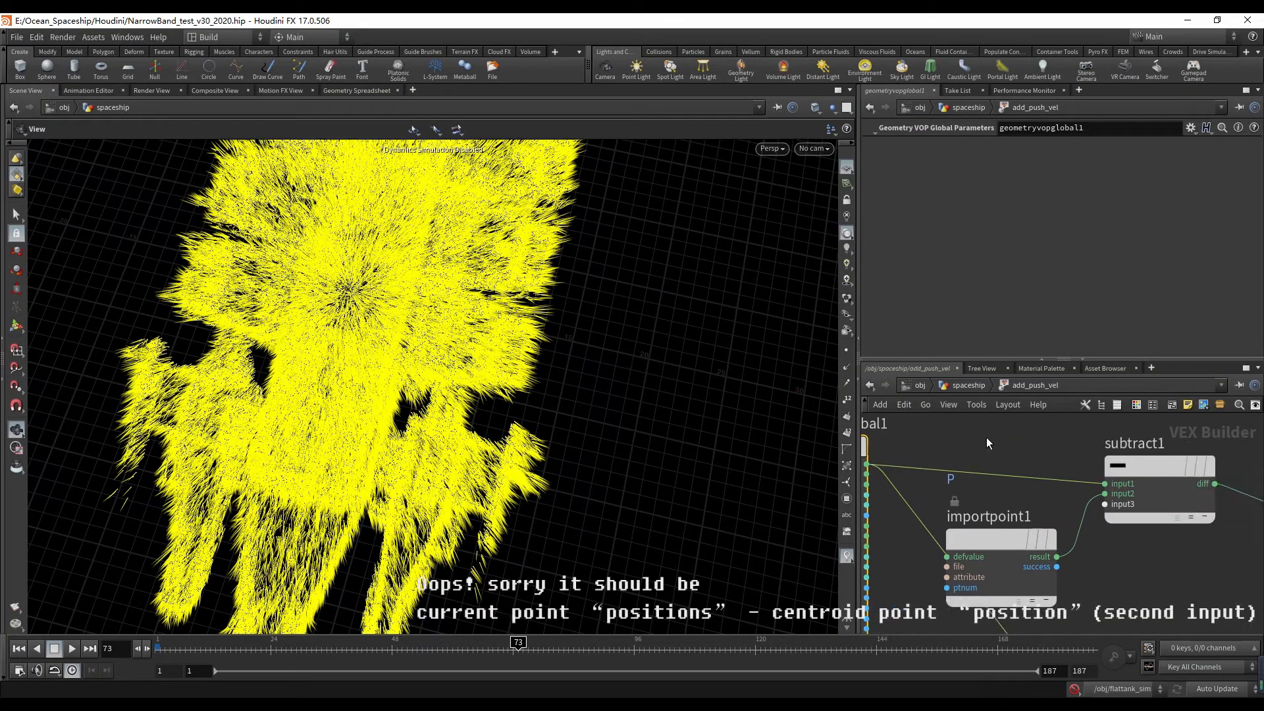
{"action": "left_click", "coordinate": [971, 595]}
{"action": "scroll", "coordinate": [932, 502], "scroll_direction": "down", "scroll_amount": 3}
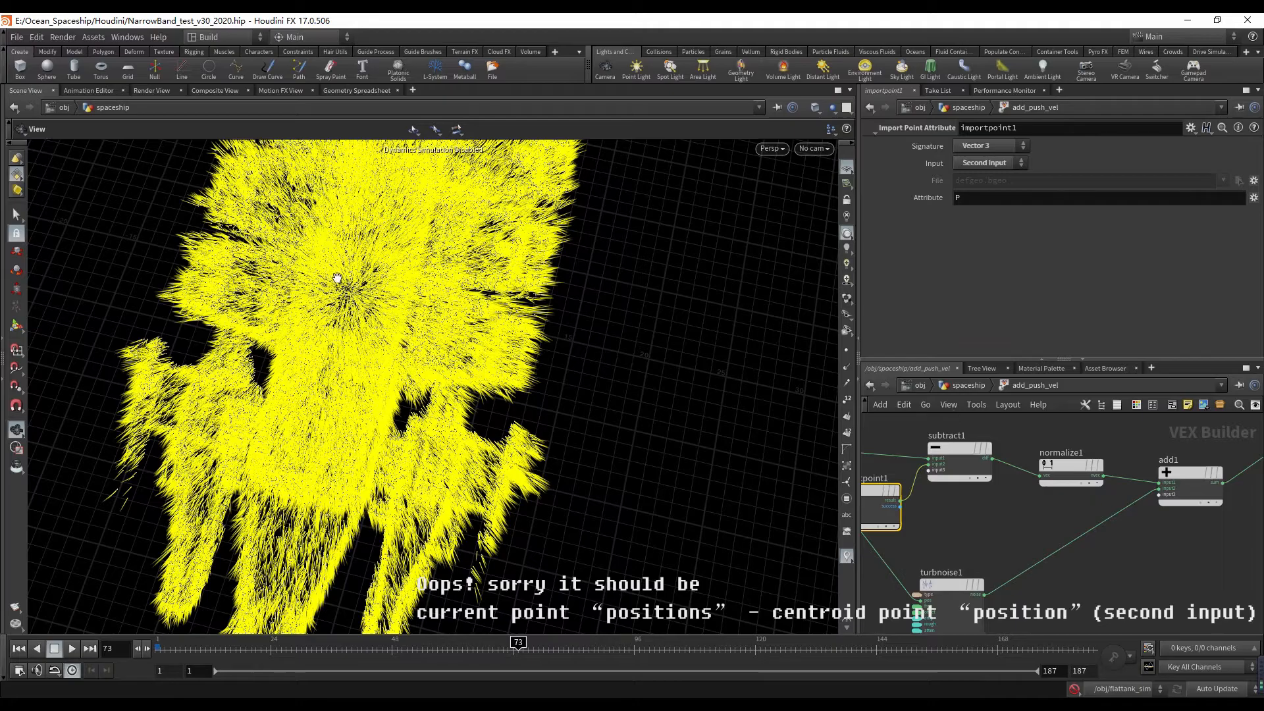
- Trace the push velocity through normalize1, turbnoise1 and add1, and return to the spaceship network
{"action": "middle_click_drag", "start_coordinate": [984, 536], "coordinate": [996, 537]}
{"action": "left_click_drag", "start_coordinate": [991, 534], "coordinate": [880, 647]}
{"action": "scroll", "coordinate": [1105, 541], "scroll_direction": "down", "scroll_amount": 2}
{"action": "scroll", "coordinate": [1134, 530], "scroll_direction": "up", "scroll_amount": 3}
{"action": "middle_click_drag", "start_coordinate": [1137, 529], "coordinate": [1111, 545]}
{"action": "left_click", "coordinate": [967, 387]}
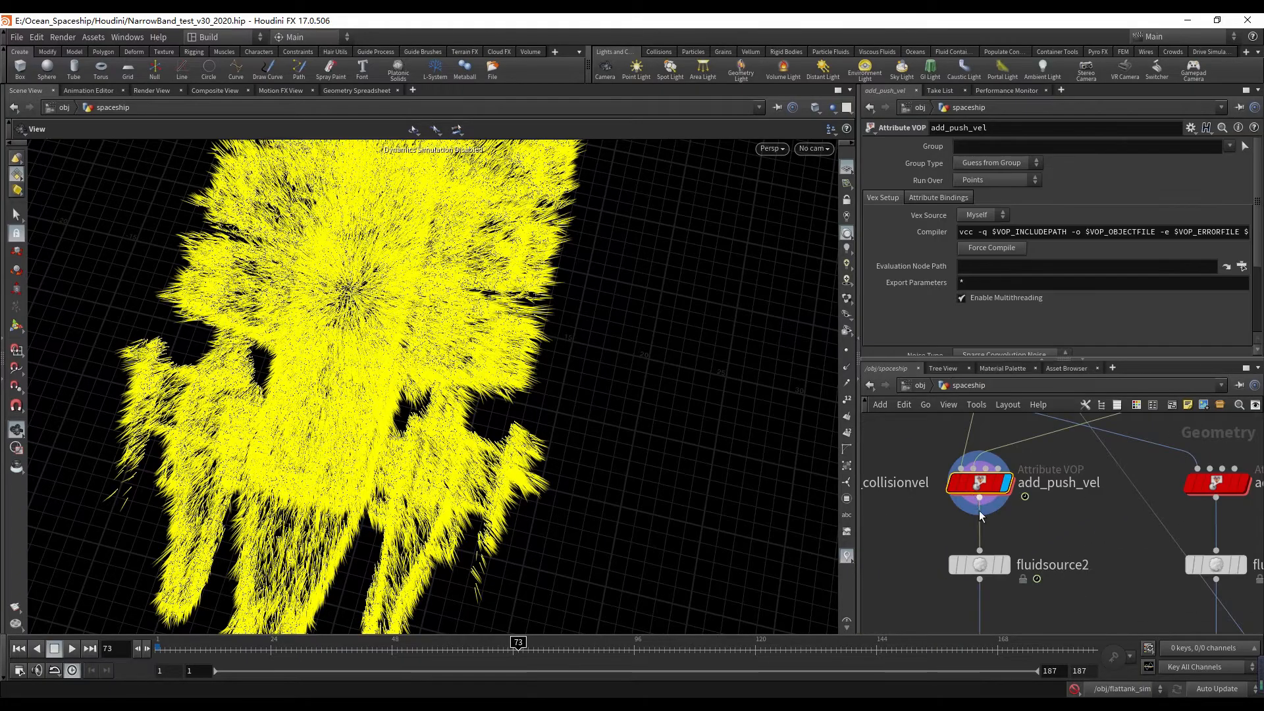
- Hide the point velocity trails, and display and select fluidsource2 to inspect its settings
{"action": "middle_click_drag", "start_coordinate": [1009, 536], "coordinate": [1029, 453]}
{"action": "scroll", "coordinate": [1029, 453], "scroll_direction": "up", "scroll_amount": 3}
{"action": "left_click_drag", "start_coordinate": [415, 326], "coordinate": [819, 489]}
{"action": "left_click", "coordinate": [848, 556]}
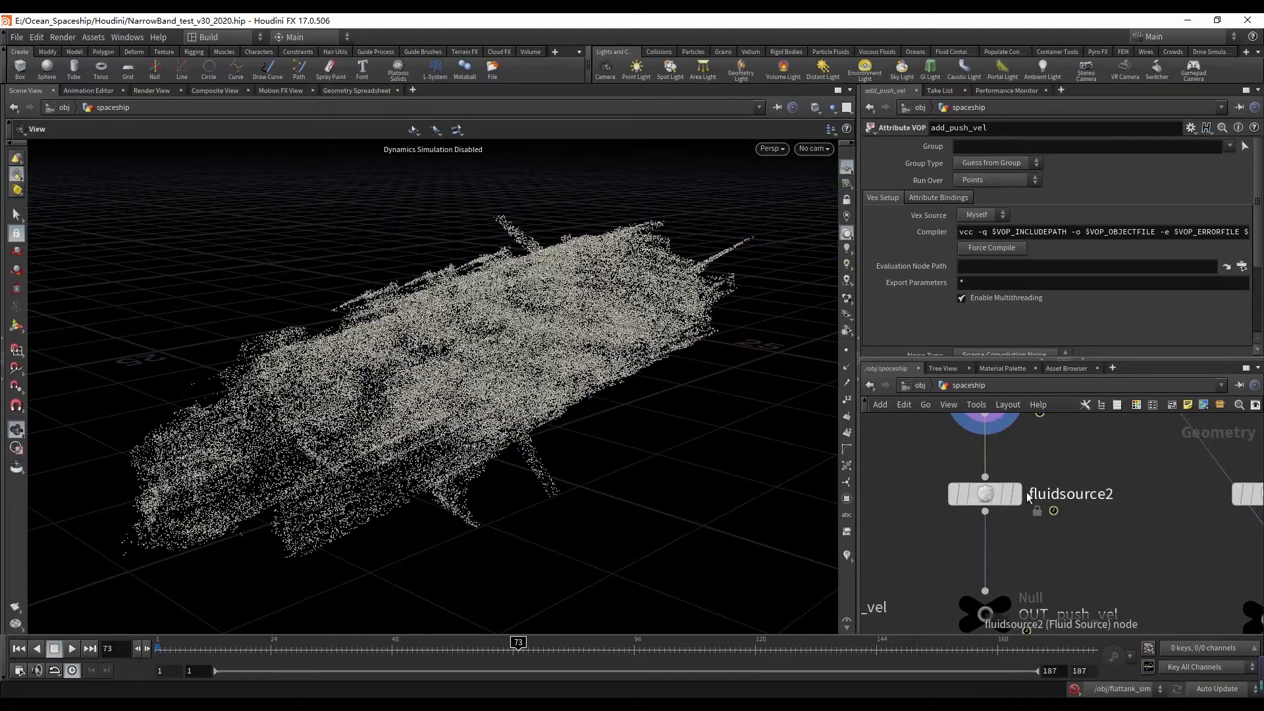
{"action": "mouse_move", "coordinate": [1014, 502]}
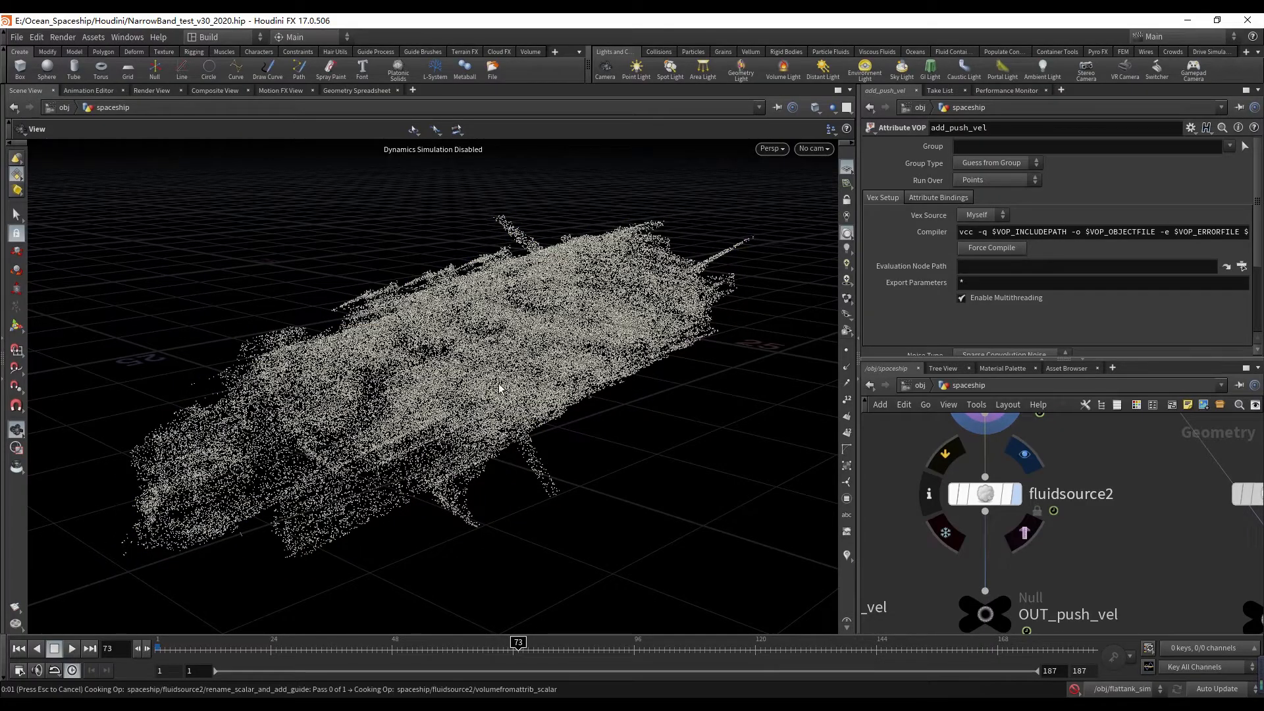
{"action": "left_click", "coordinate": [983, 503]}
- Examine fluidsource2's velocity volume along the ship from several angles
{"action": "left_click_drag", "start_coordinate": [369, 440], "coordinate": [417, 468]}
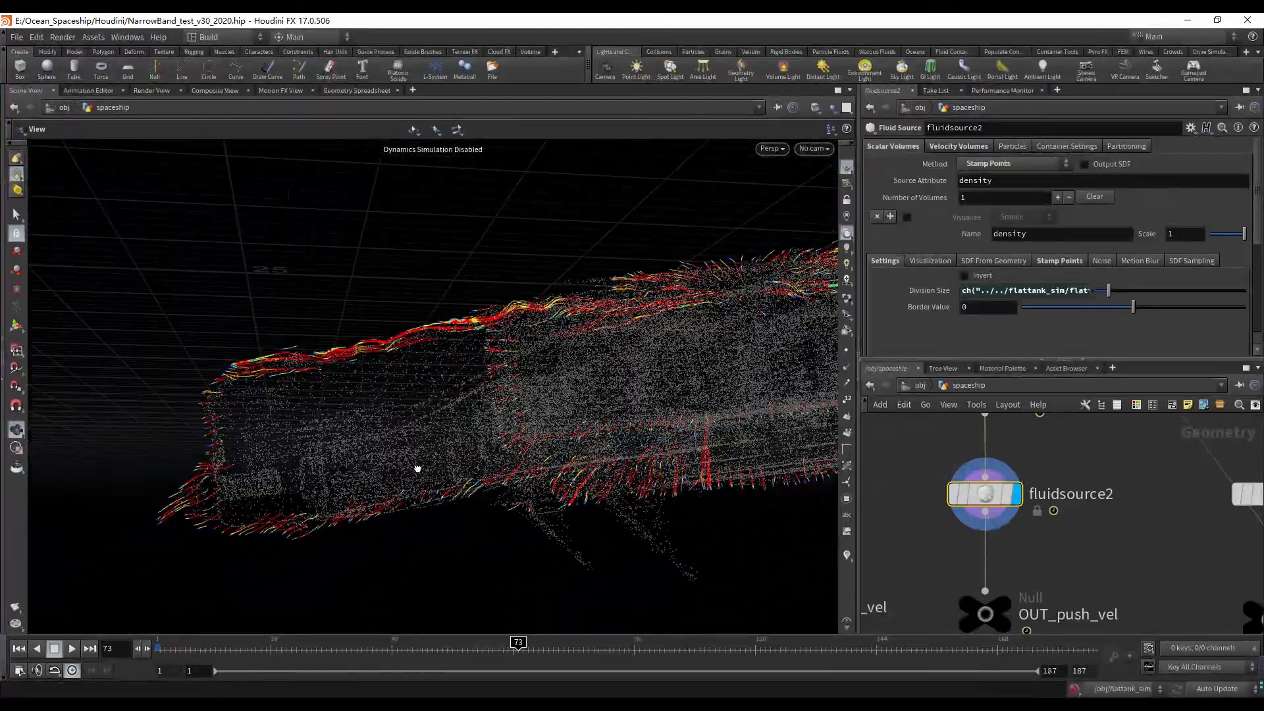
{"action": "left_click_drag", "start_coordinate": [244, 456], "coordinate": [450, 394]}
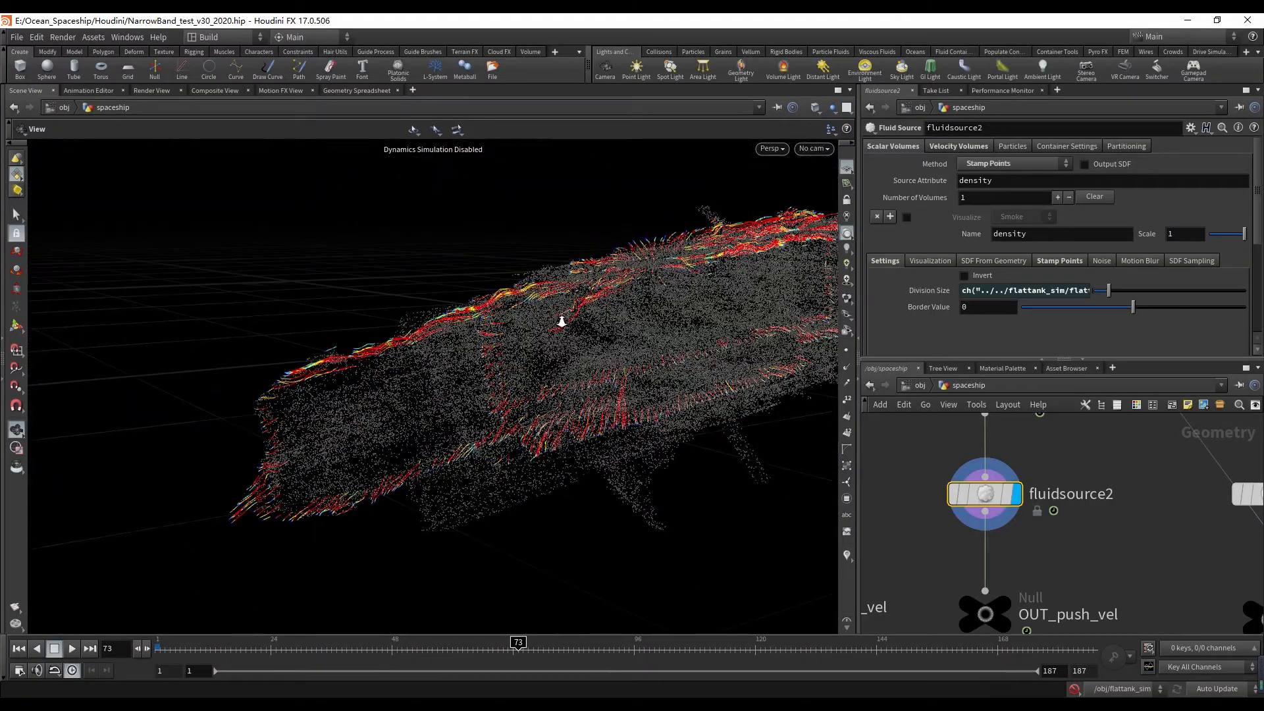
{"action": "left_click_drag", "start_coordinate": [563, 323], "coordinate": [591, 288]}
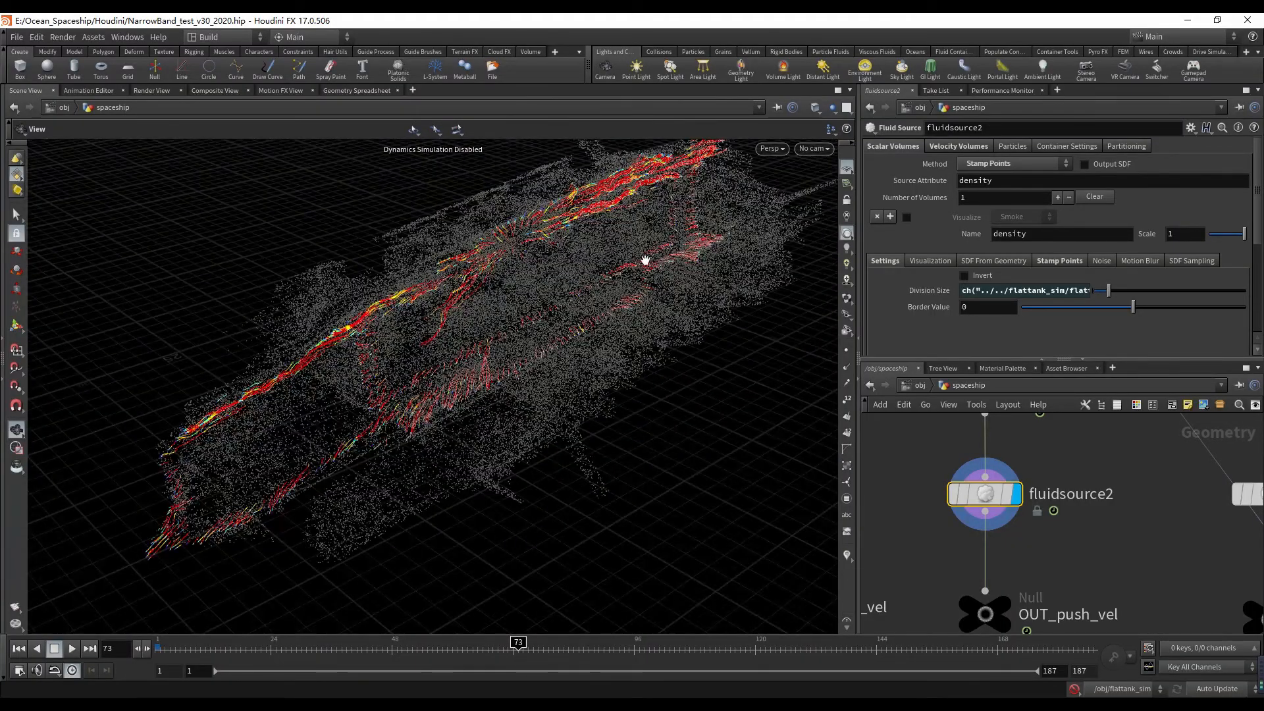
- Display and select add_curl_noise in the neighbouring branch and examine its points on the ship
{"action": "scroll", "coordinate": [1048, 582], "scroll_direction": "down", "scroll_amount": 5}
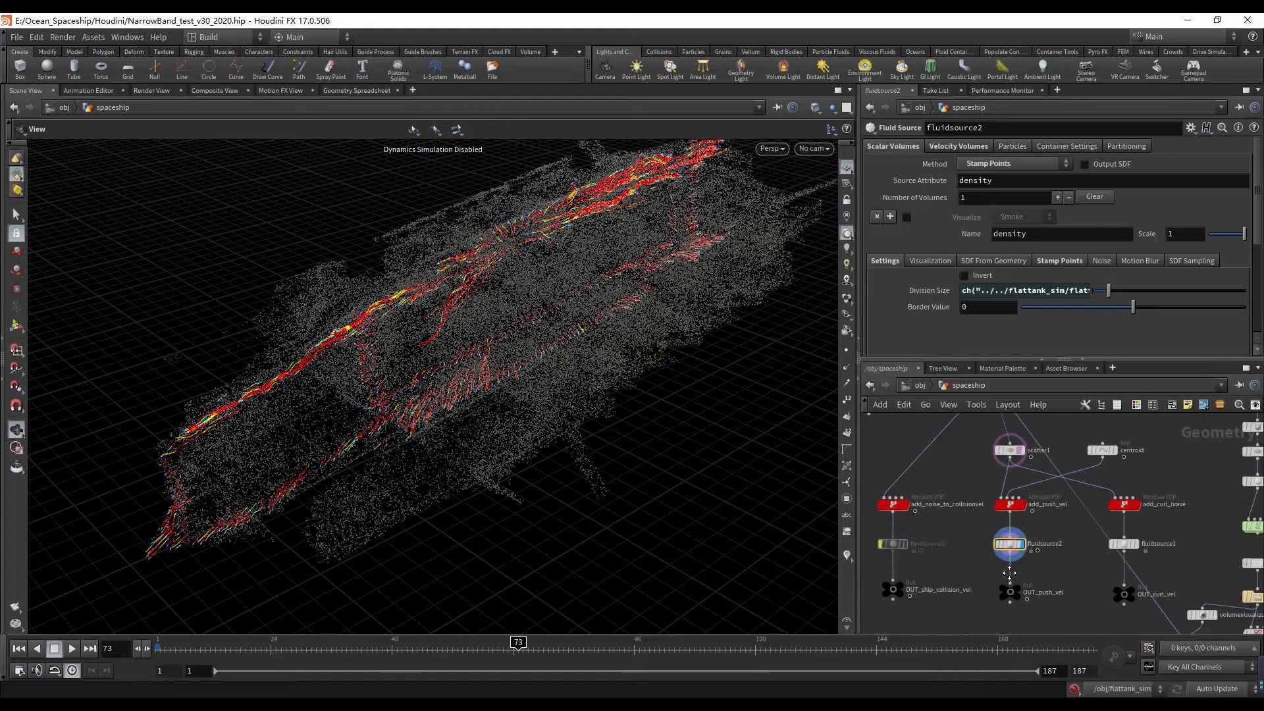
{"action": "scroll", "coordinate": [1072, 528], "scroll_direction": "up", "scroll_amount": 5}
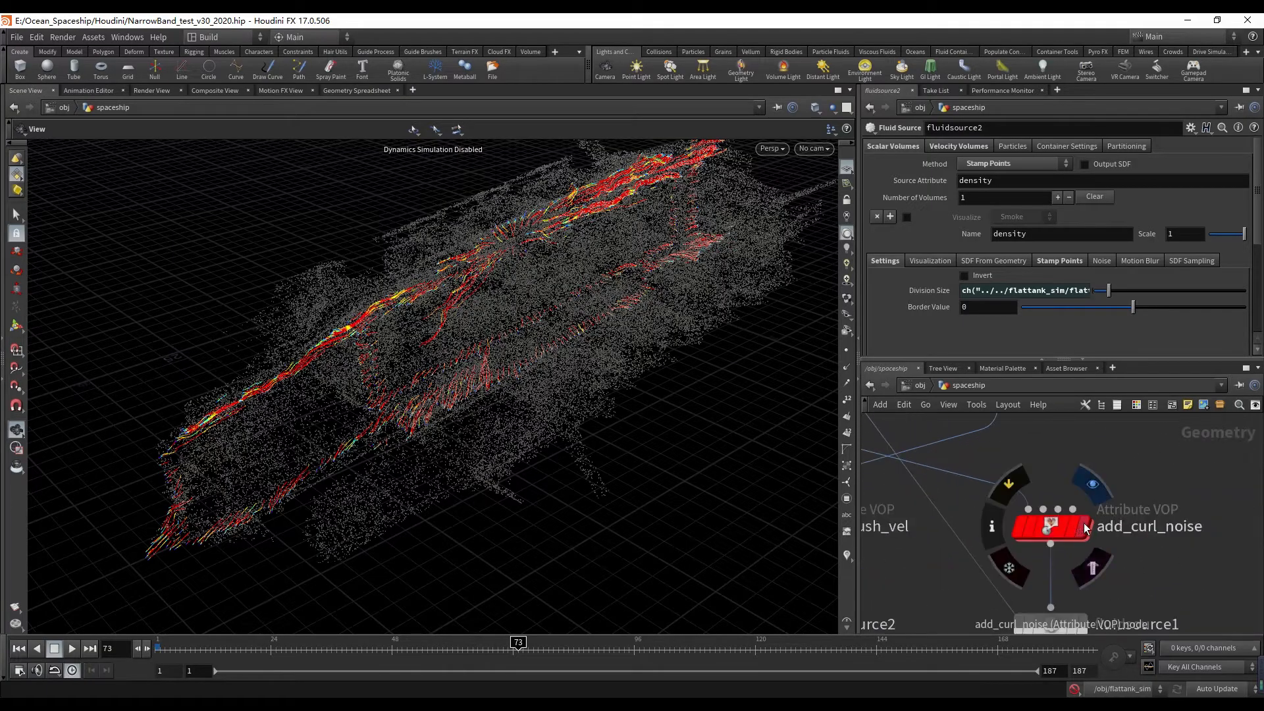
{"action": "scroll", "coordinate": [1040, 467], "scroll_direction": "down", "scroll_amount": 4}
{"action": "scroll", "coordinate": [1037, 464], "scroll_direction": "up", "scroll_amount": 3}
{"action": "left_click", "coordinate": [1098, 536]}
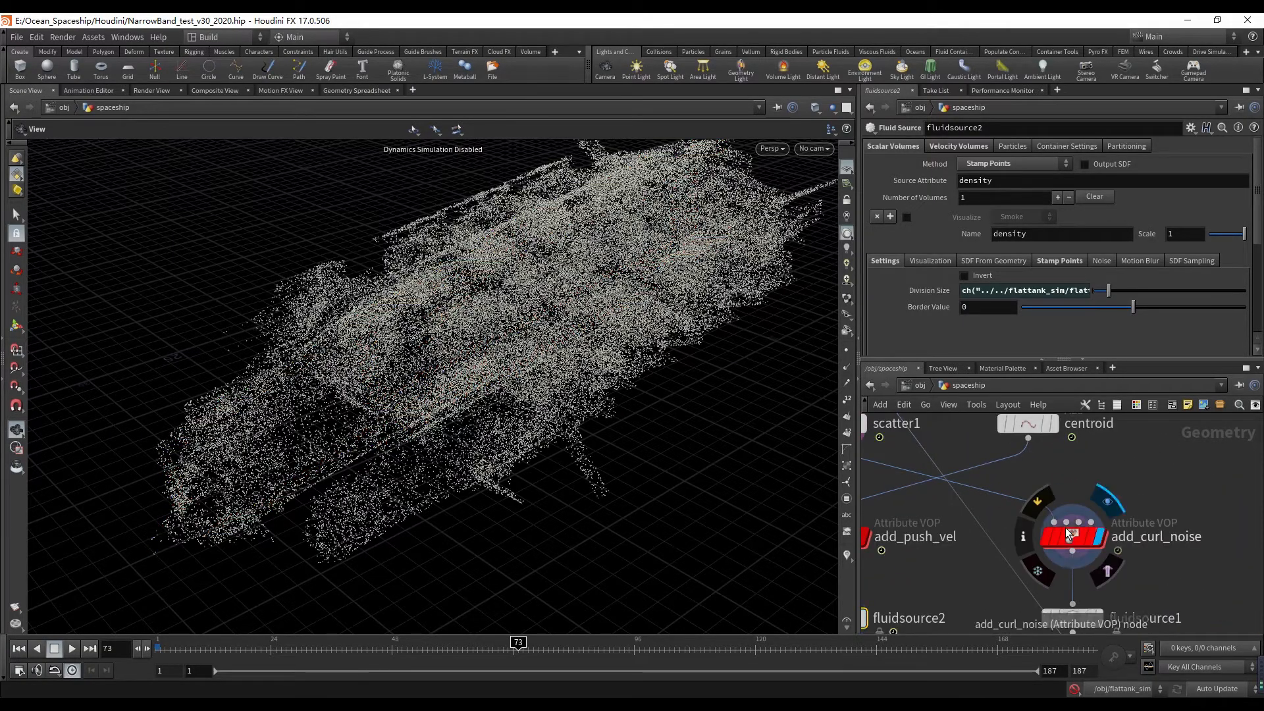
{"action": "left_click", "coordinate": [1068, 534]}
{"action": "mouse_move", "coordinate": [512, 374]}
{"action": "left_mouse_down"}
{"action": "mouse_move", "coordinate": [528, 407]}
{"action": "mouse_move", "coordinate": [503, 359]}
{"action": "left_mouse_up"}
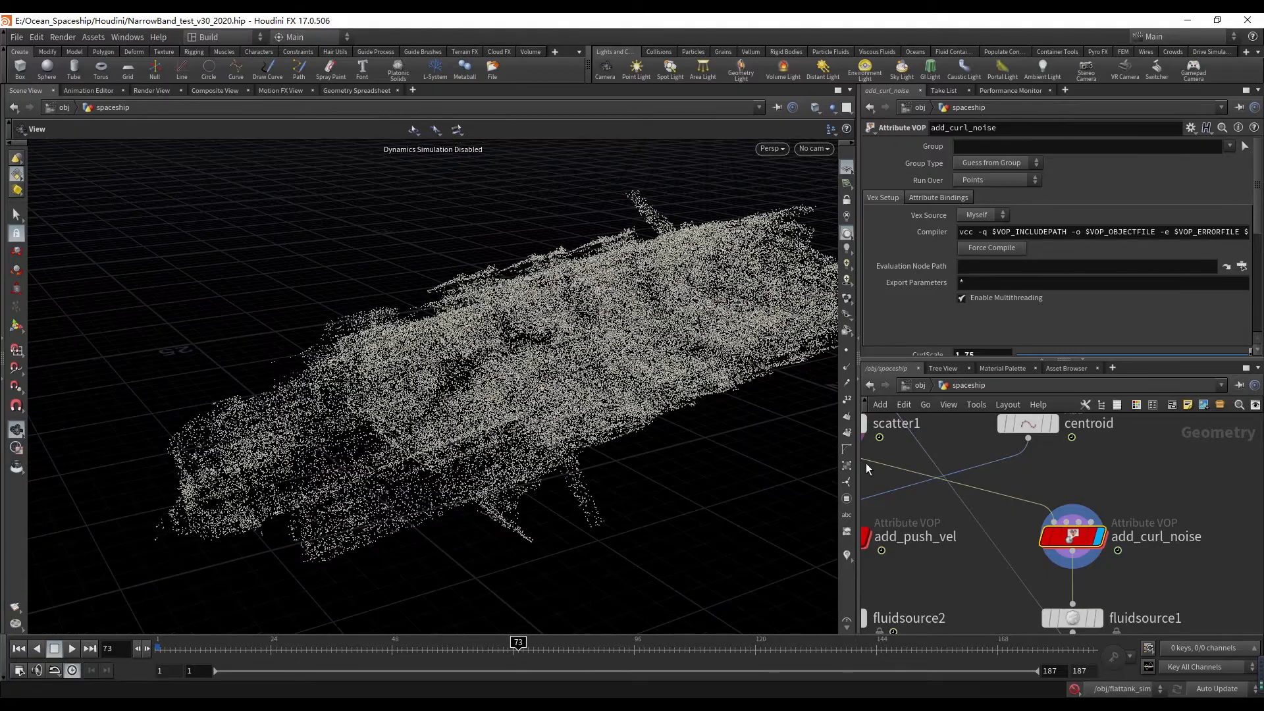
- Trace the curl velocity inside add_curl_noise from curlnoise1 through multiply1 to the output, and return to the spaceship network
{"action": "double_click", "coordinate": [1083, 537]}
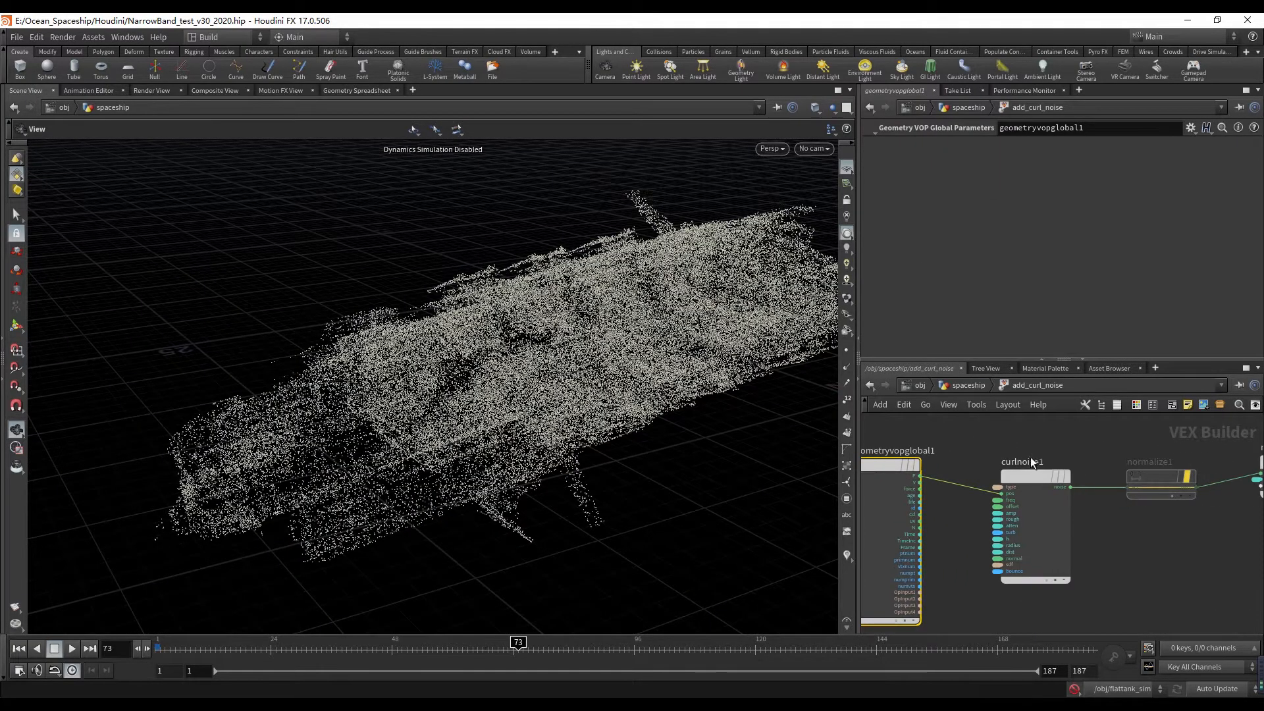
{"action": "middle_click_drag", "start_coordinate": [1141, 538], "coordinate": [857, 555]}
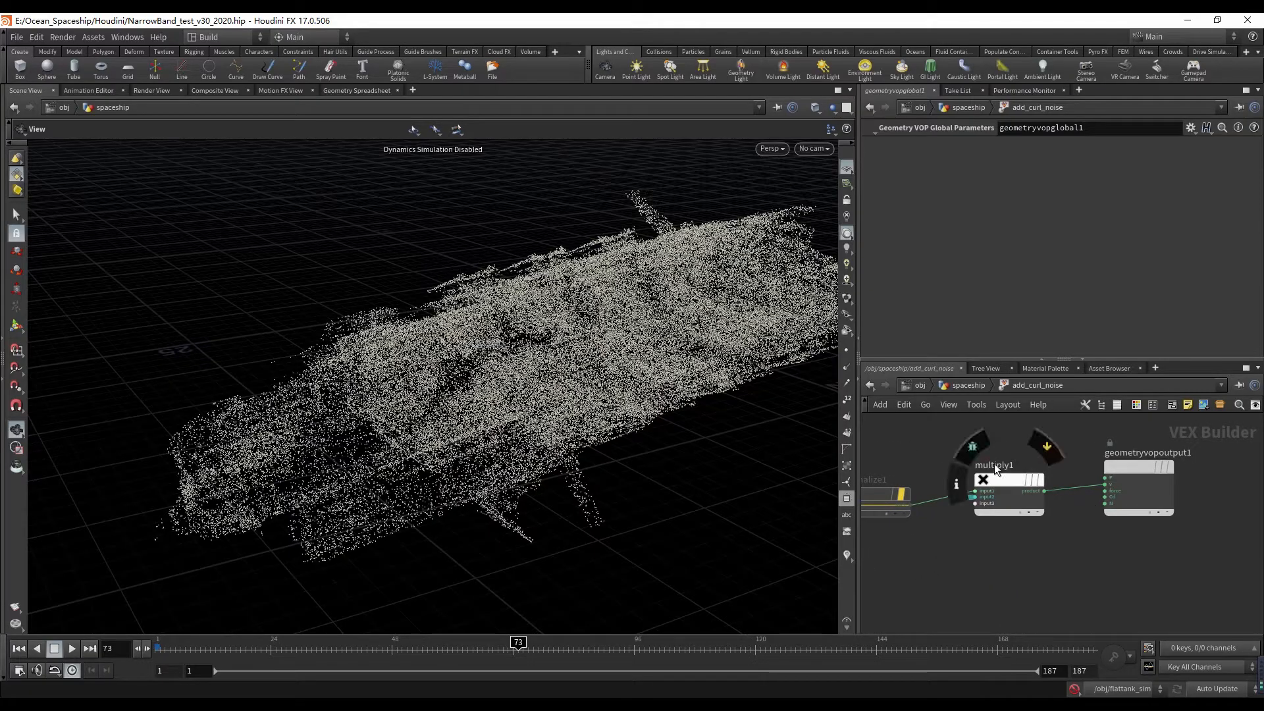
{"action": "middle_click_drag", "start_coordinate": [960, 439], "coordinate": [1148, 420]}
{"action": "middle_click_drag", "start_coordinate": [1167, 526], "coordinate": [996, 559]}
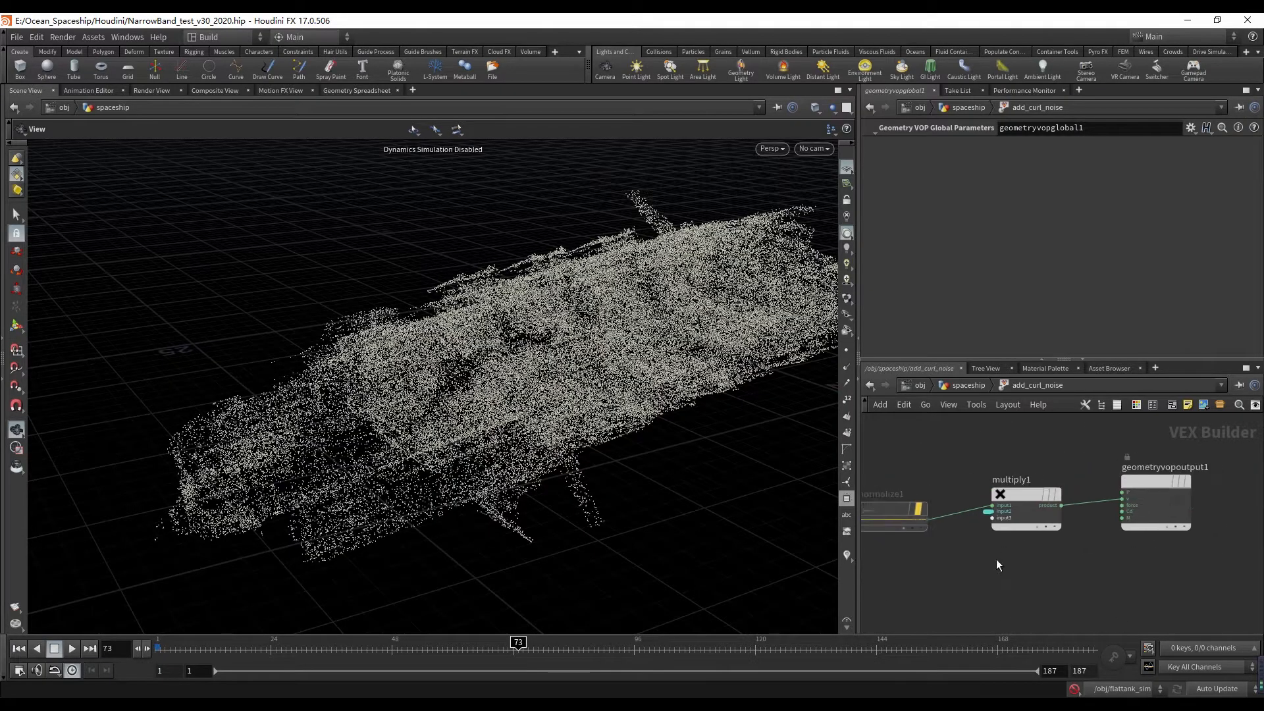
{"action": "key", "text": "u"}
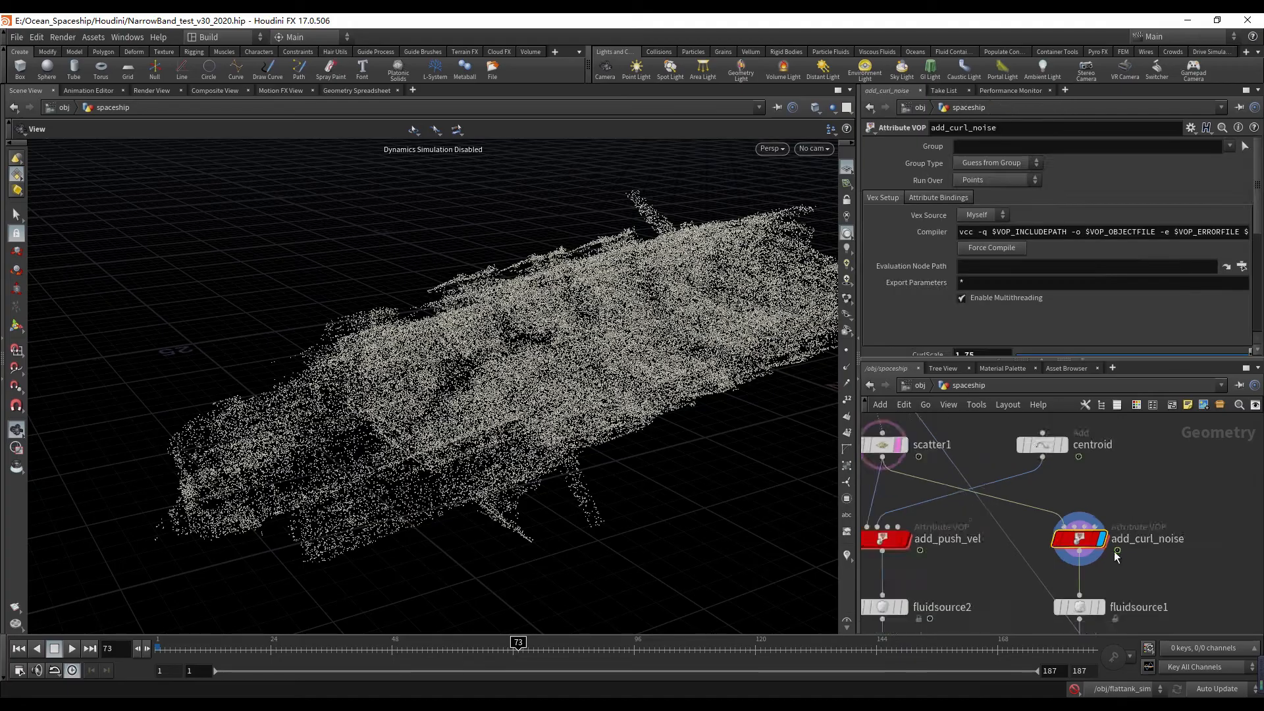
- Display and select fluidsource1 below add_curl_noise, and examine its velocity volume on the ship from several angles
{"action": "scroll", "coordinate": [1059, 452], "scroll_direction": "up", "scroll_amount": 3}
{"action": "mouse_move", "coordinate": [1021, 543]}
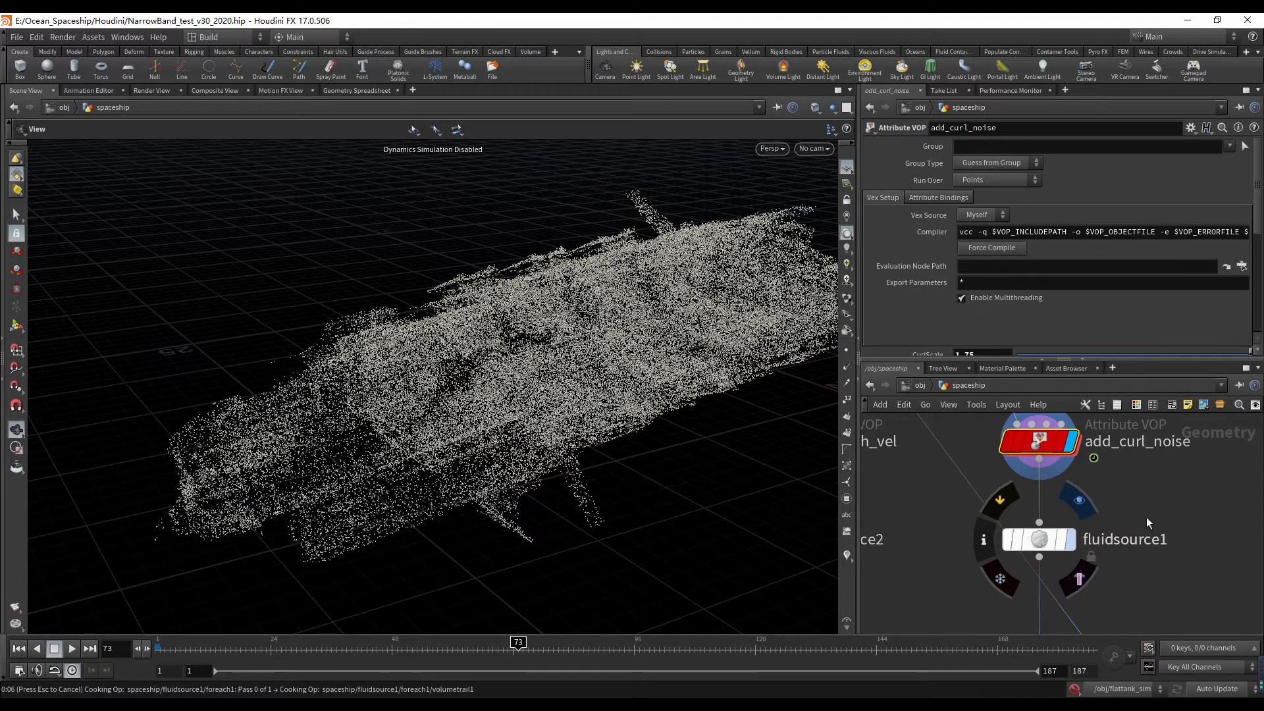
{"action": "left_click", "coordinate": [1036, 535]}
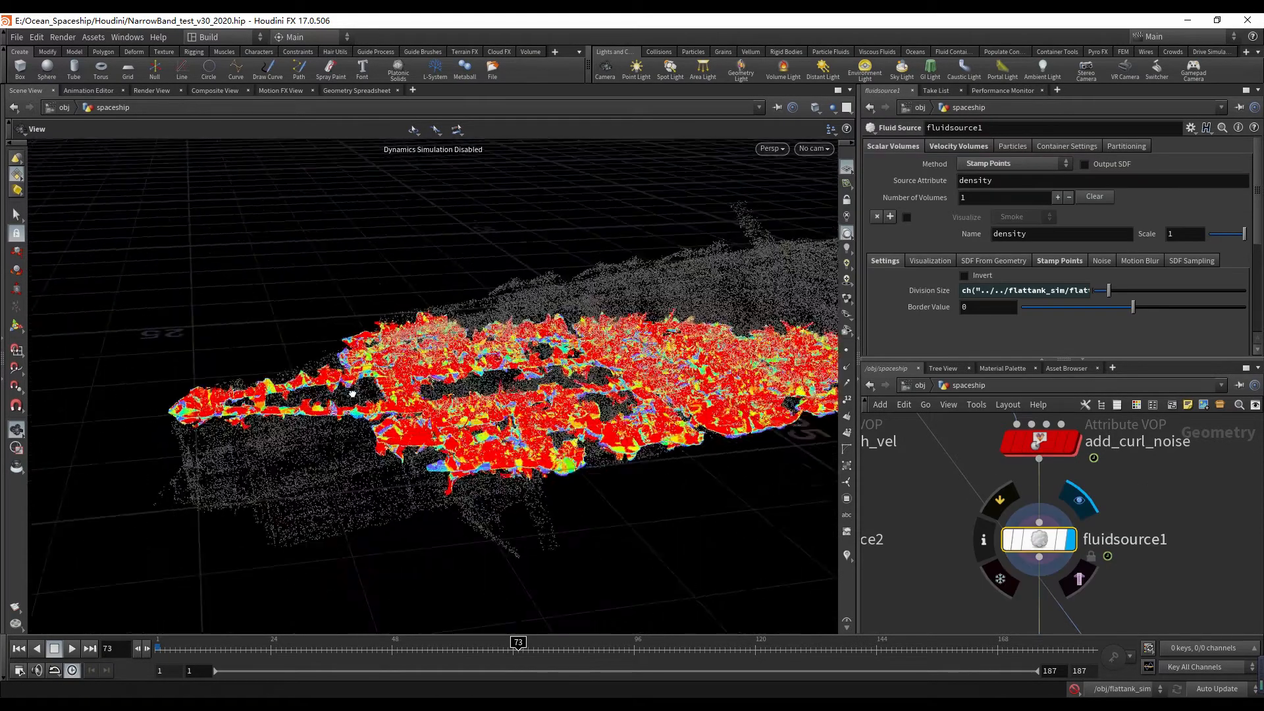
{"action": "left_click_drag", "start_coordinate": [380, 492], "coordinate": [305, 491]}
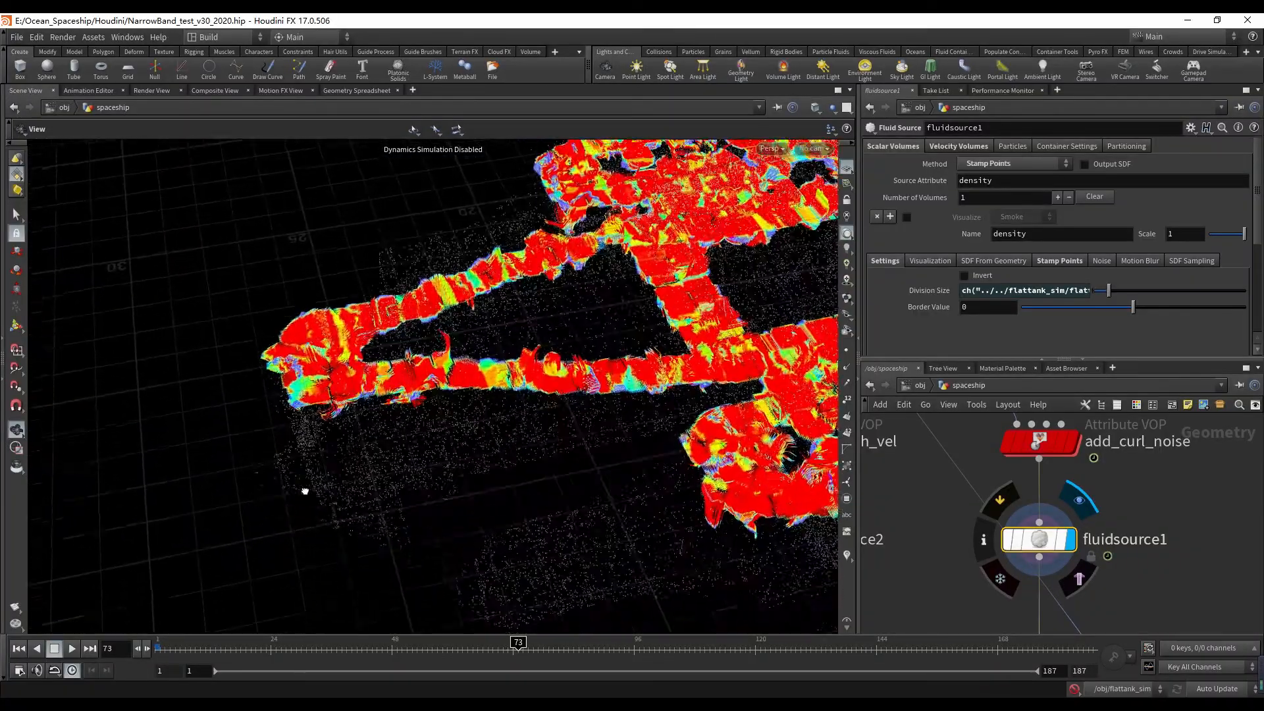
{"action": "left_click_drag", "start_coordinate": [322, 448], "coordinate": [436, 422]}
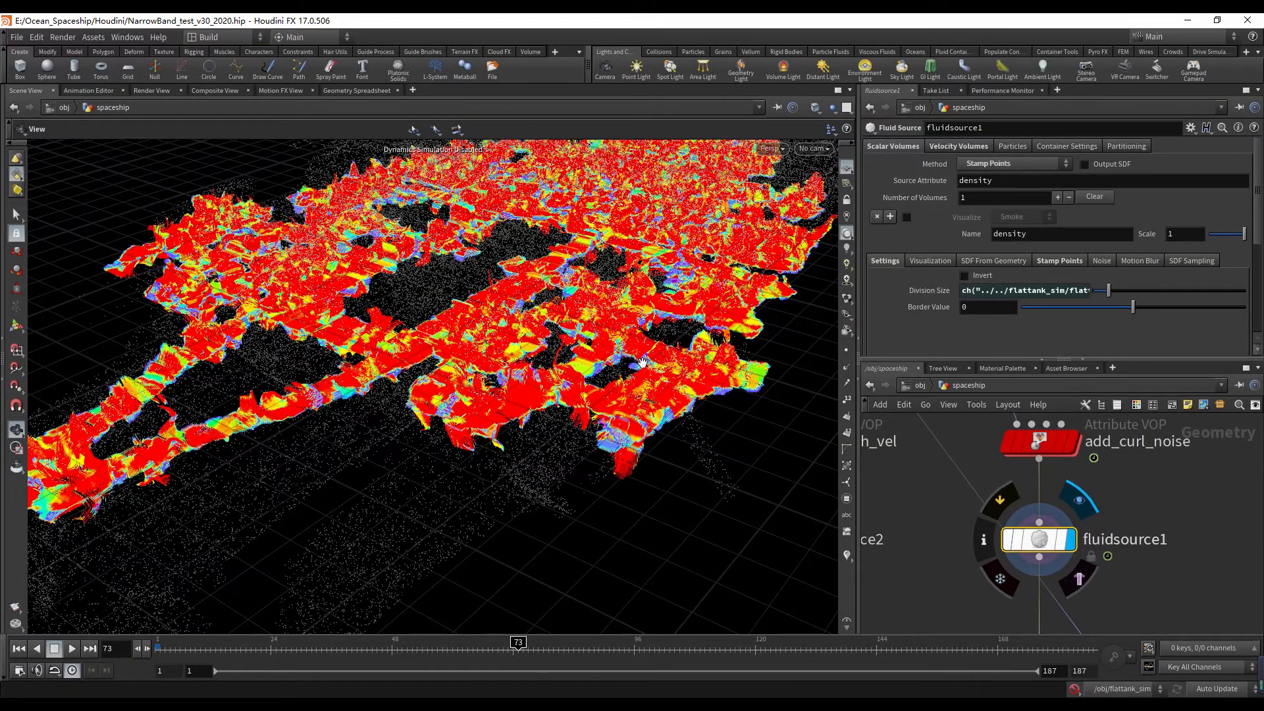
{"action": "mouse_move", "coordinate": [542, 409]}
{"action": "left_mouse_down"}
{"action": "mouse_move", "coordinate": [484, 339]}
{"action": "mouse_move", "coordinate": [471, 296]}
{"action": "mouse_move", "coordinate": [559, 403]}
{"action": "left_mouse_up"}
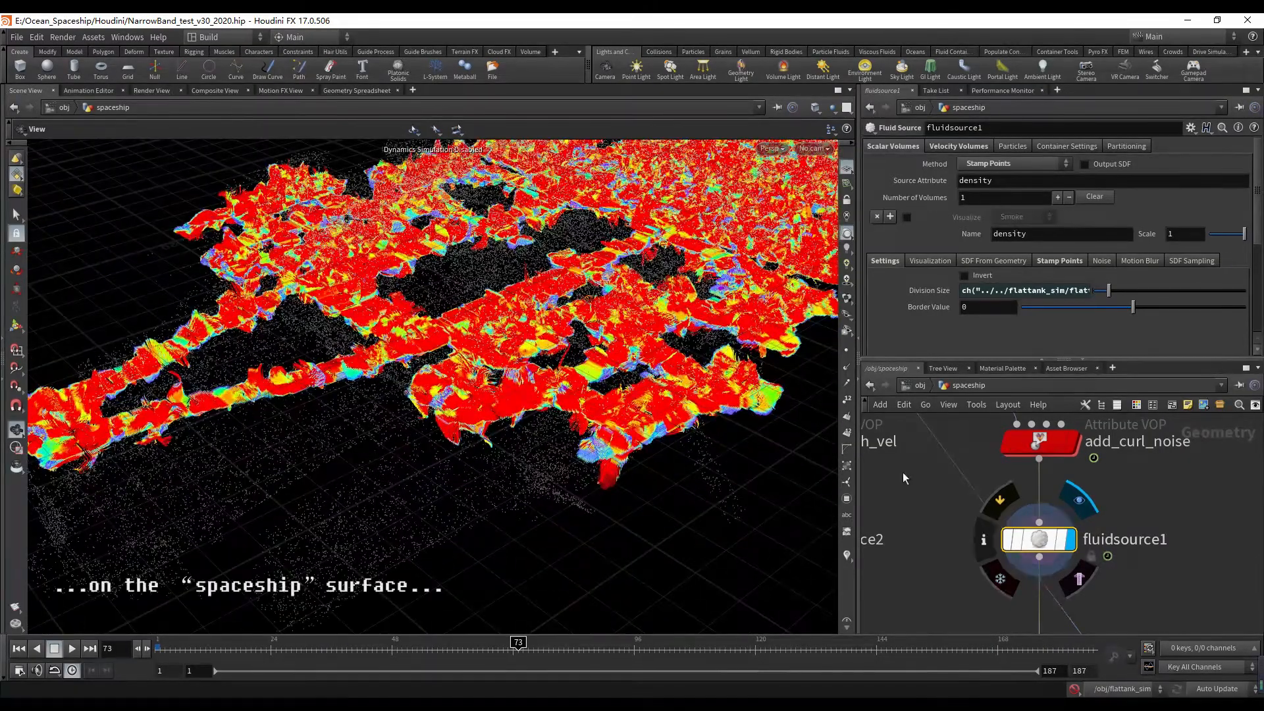
- Review the three parallel velocity branches ending in OUT_ship_collision_vel, OUT_push_vel and OUT_curl_vel
{"action": "scroll", "coordinate": [1079, 517], "scroll_direction": "down", "scroll_amount": 4}
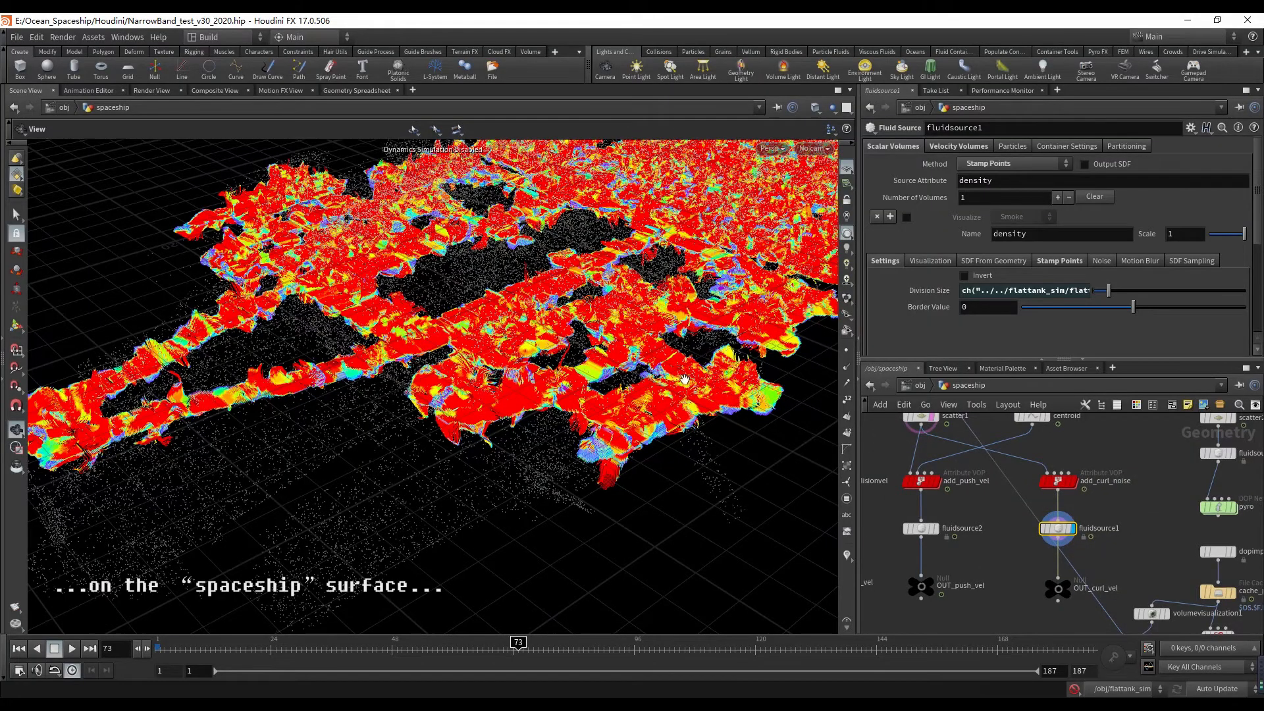
{"action": "middle_click_drag", "start_coordinate": [685, 379], "coordinate": [585, 430]}
{"action": "scroll", "coordinate": [1094, 498], "scroll_direction": "down", "scroll_amount": 3}
{"action": "middle_click_drag", "start_coordinate": [1080, 518], "coordinate": [1075, 547]}
{"action": "scroll", "coordinate": [945, 525], "scroll_direction": "up", "scroll_amount": 3}
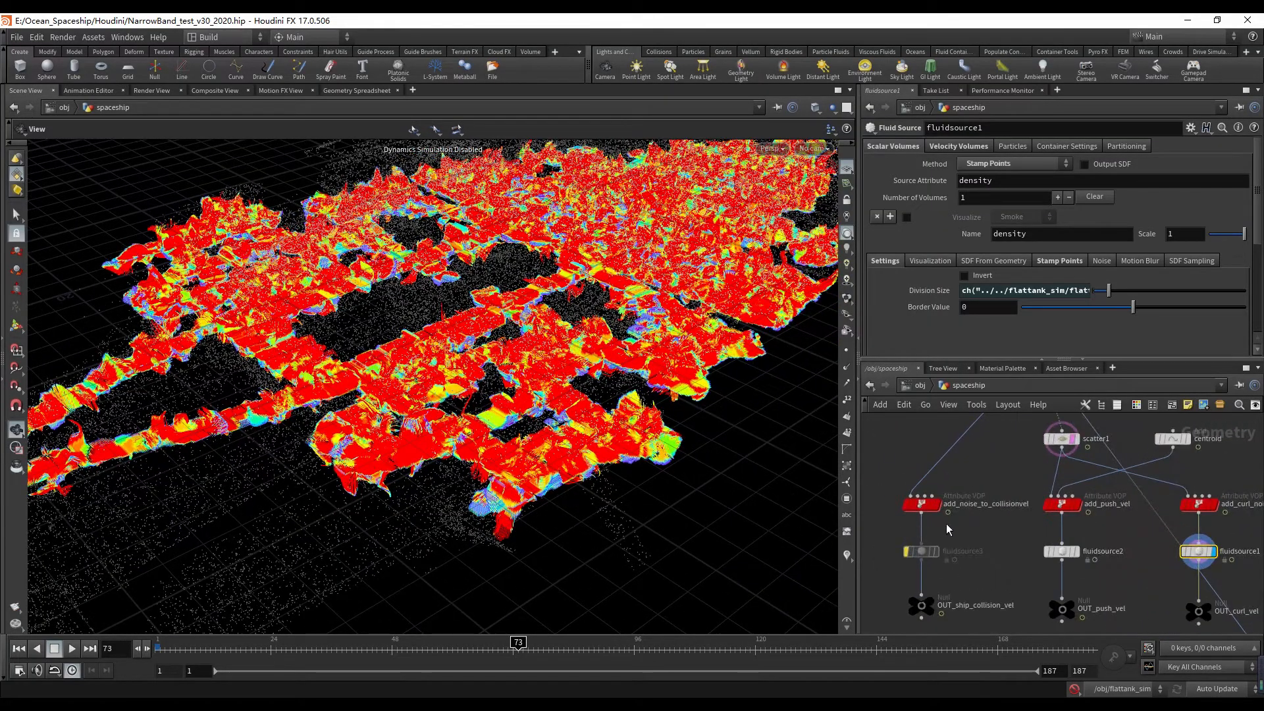
{"action": "scroll", "coordinate": [947, 525], "scroll_direction": "down", "scroll_amount": 5}
{"action": "scroll", "coordinate": [973, 523], "scroll_direction": "up", "scroll_amount": 3}
{"action": "middle_click_drag", "start_coordinate": [1003, 561], "coordinate": [897, 565]}
{"action": "scroll", "coordinate": [1037, 544], "scroll_direction": "up", "scroll_amount": 1}
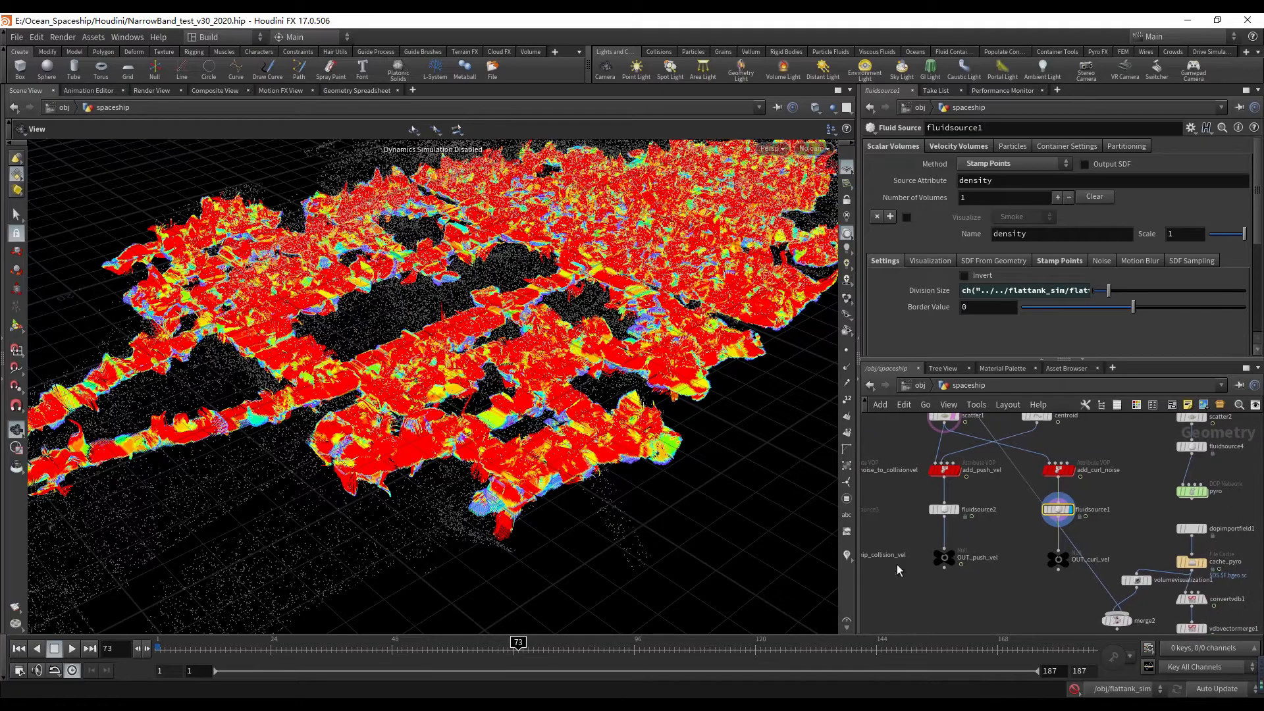
{"action": "scroll", "coordinate": [963, 526], "scroll_direction": "down", "scroll_amount": 3}
{"action": "middle_click_drag", "start_coordinate": [963, 526], "coordinate": [1057, 528]}
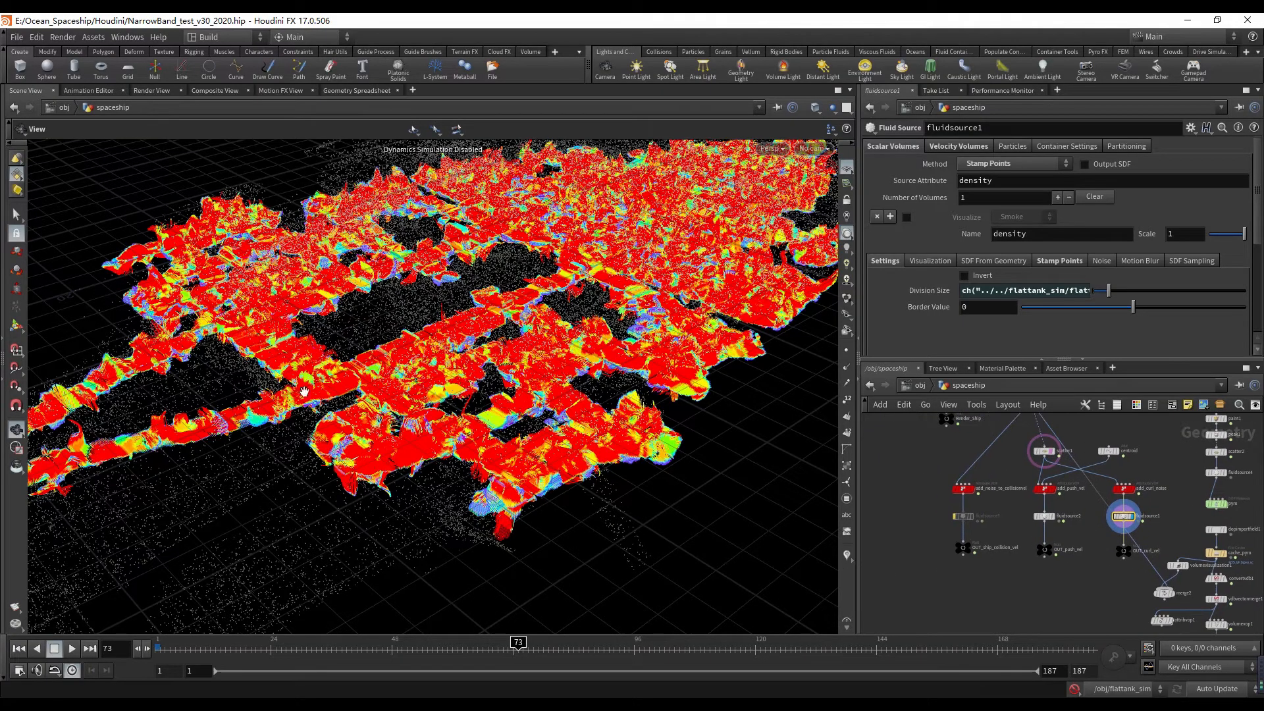
{"action": "scroll", "coordinate": [1124, 488], "scroll_direction": "up", "scroll_amount": 8}
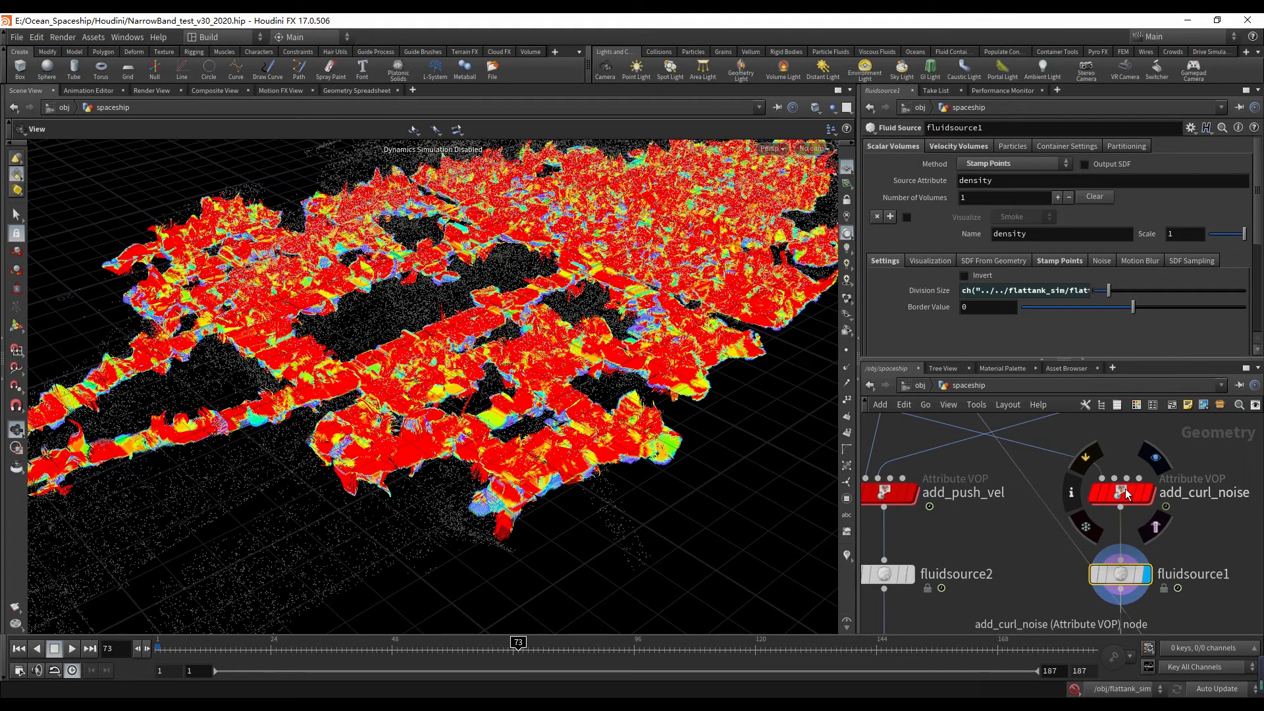
- Recheck multiply1 and the output inside add_curl_noise, and inspect the node's CurlScale and noise parameters in the spaceship network
{"action": "double_click", "coordinate": [1119, 492]}
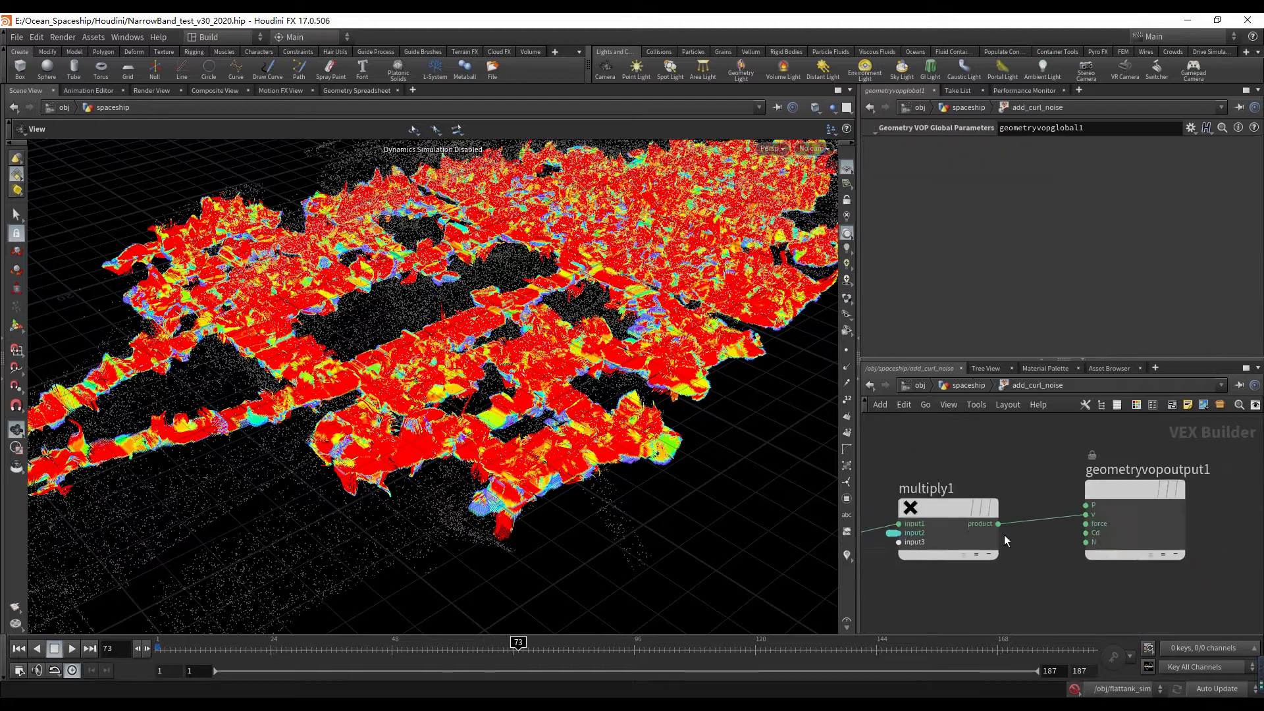
{"action": "middle_click_drag", "start_coordinate": [1096, 552], "coordinate": [1137, 550]}
{"action": "right_click_drag", "start_coordinate": [1137, 551], "coordinate": [1031, 554]}
{"action": "left_click", "coordinate": [951, 388]}
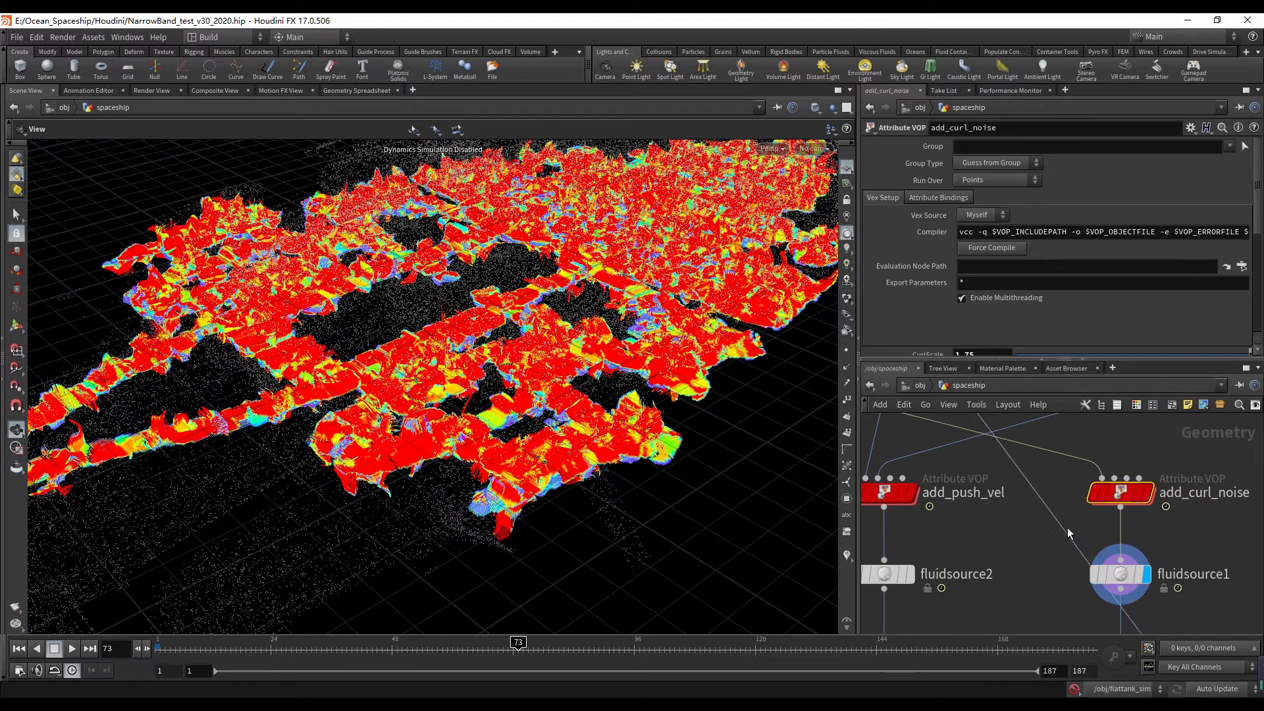
{"action": "scroll", "coordinate": [917, 303], "scroll_direction": "down", "scroll_amount": 2}
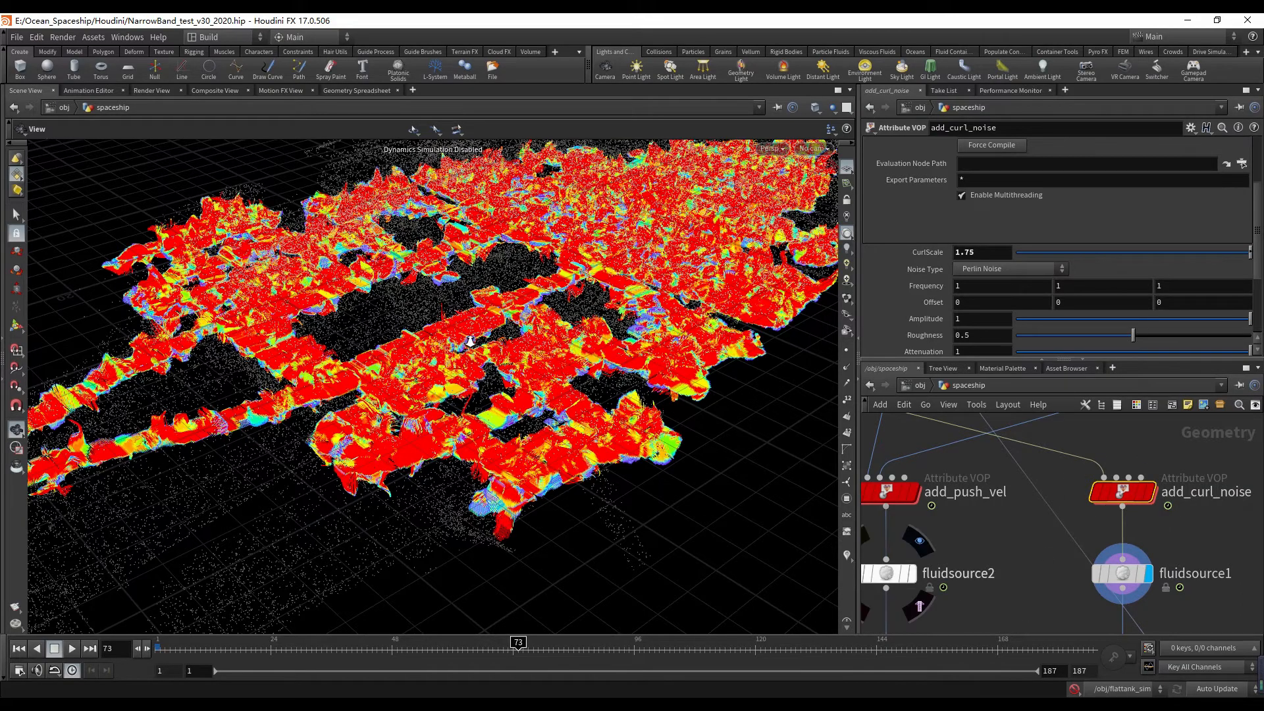
- Display and select color1 at the start of the pyro source branch to inspect its color settings
{"action": "scroll", "coordinate": [470, 342], "scroll_direction": "down", "scroll_amount": 2}
{"action": "scroll", "coordinate": [946, 503], "scroll_direction": "down", "scroll_amount": 5}
{"action": "middle_click_drag", "start_coordinate": [1001, 510], "coordinate": [1116, 510]}
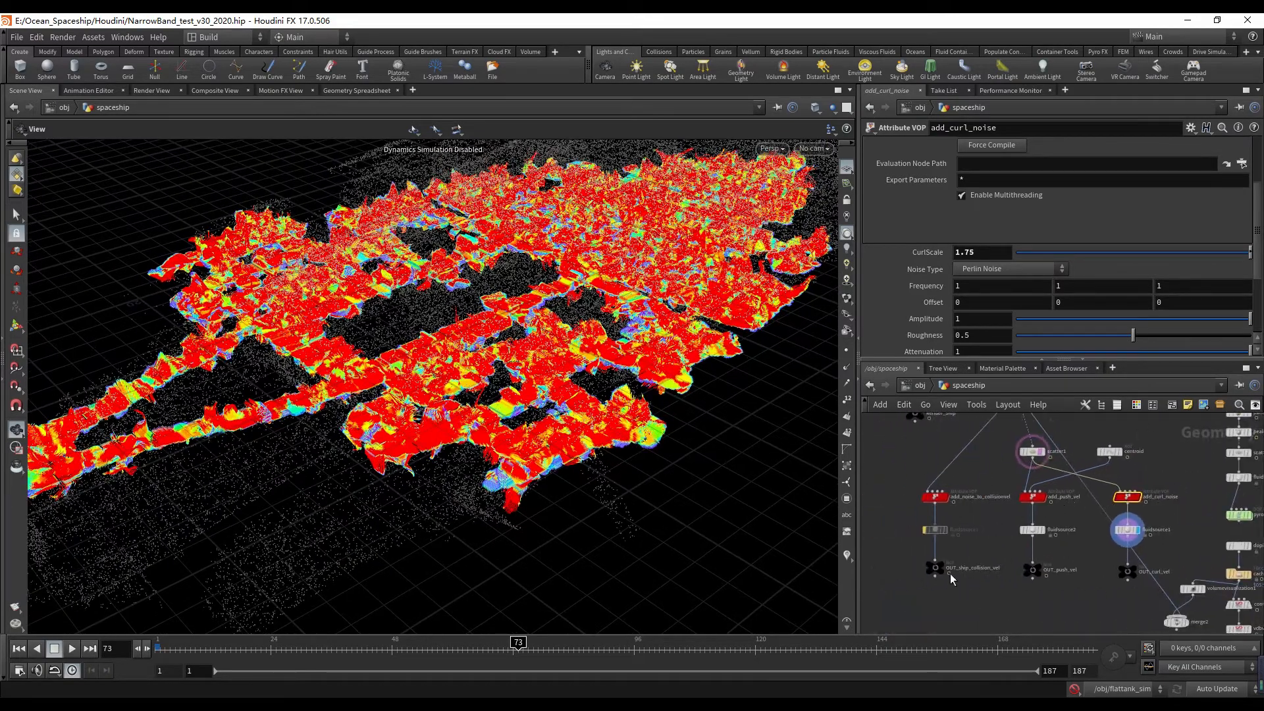
{"action": "mouse_move", "coordinate": [1183, 481]}
{"action": "middle_mouse_down"}
{"action": "mouse_move", "coordinate": [1016, 627]}
{"action": "mouse_move", "coordinate": [956, 570]}
{"action": "middle_mouse_up"}
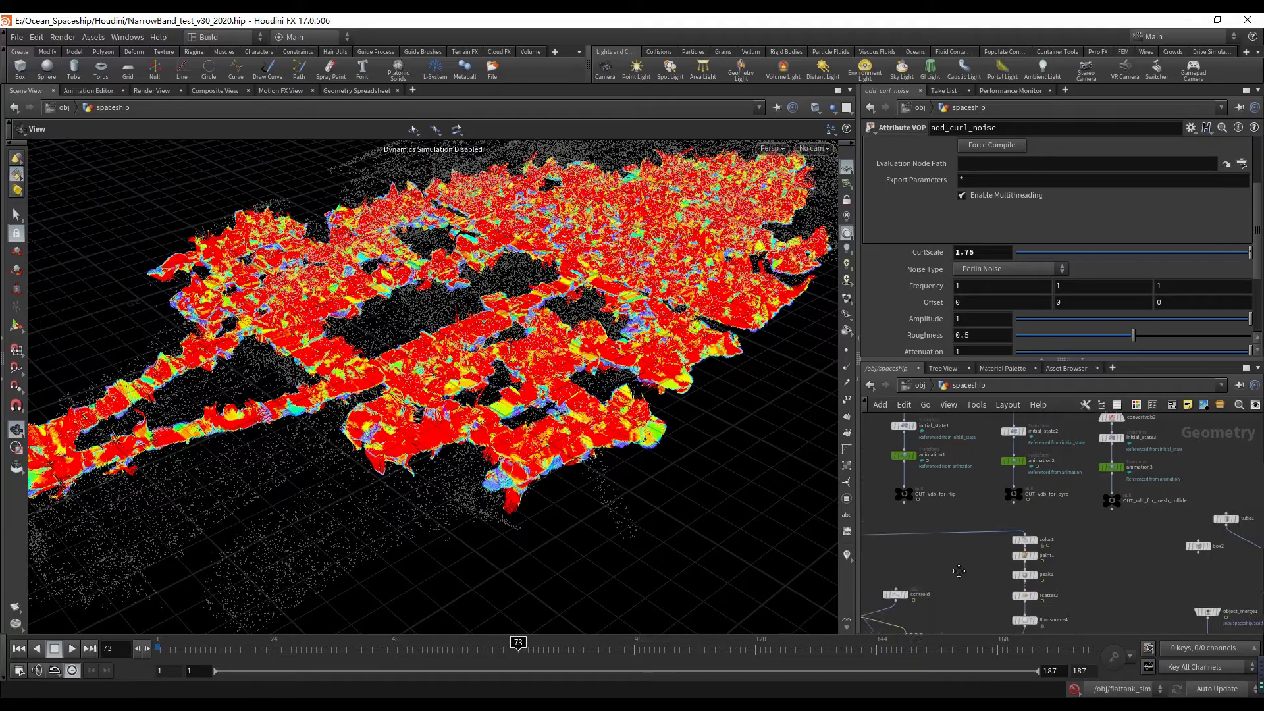
{"action": "scroll", "coordinate": [1026, 528], "scroll_direction": "up", "scroll_amount": 5}
{"action": "left_click", "coordinate": [1078, 481]}
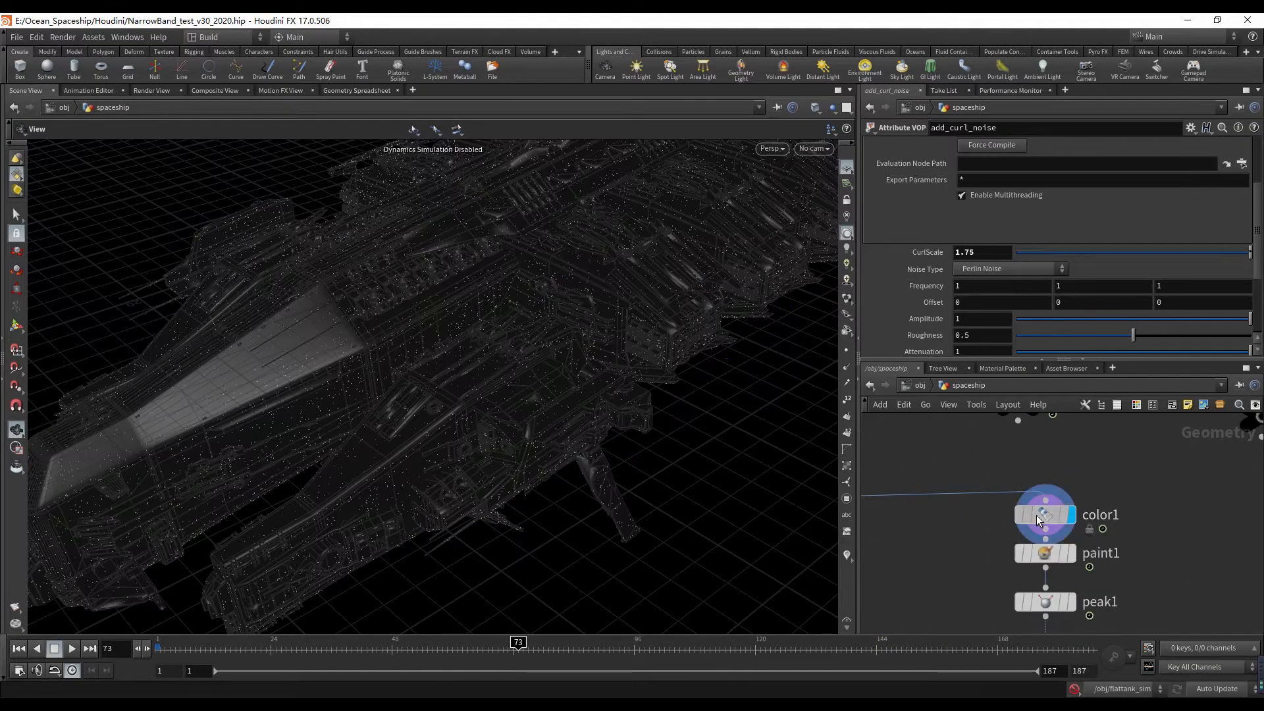
{"action": "left_click", "coordinate": [1036, 514]}
- Display and select trail1, and show the point velocity trails on the ship
{"action": "scroll", "coordinate": [936, 546], "scroll_direction": "down", "scroll_amount": 5}
{"action": "middle_click_drag", "start_coordinate": [933, 544], "coordinate": [1123, 519]}
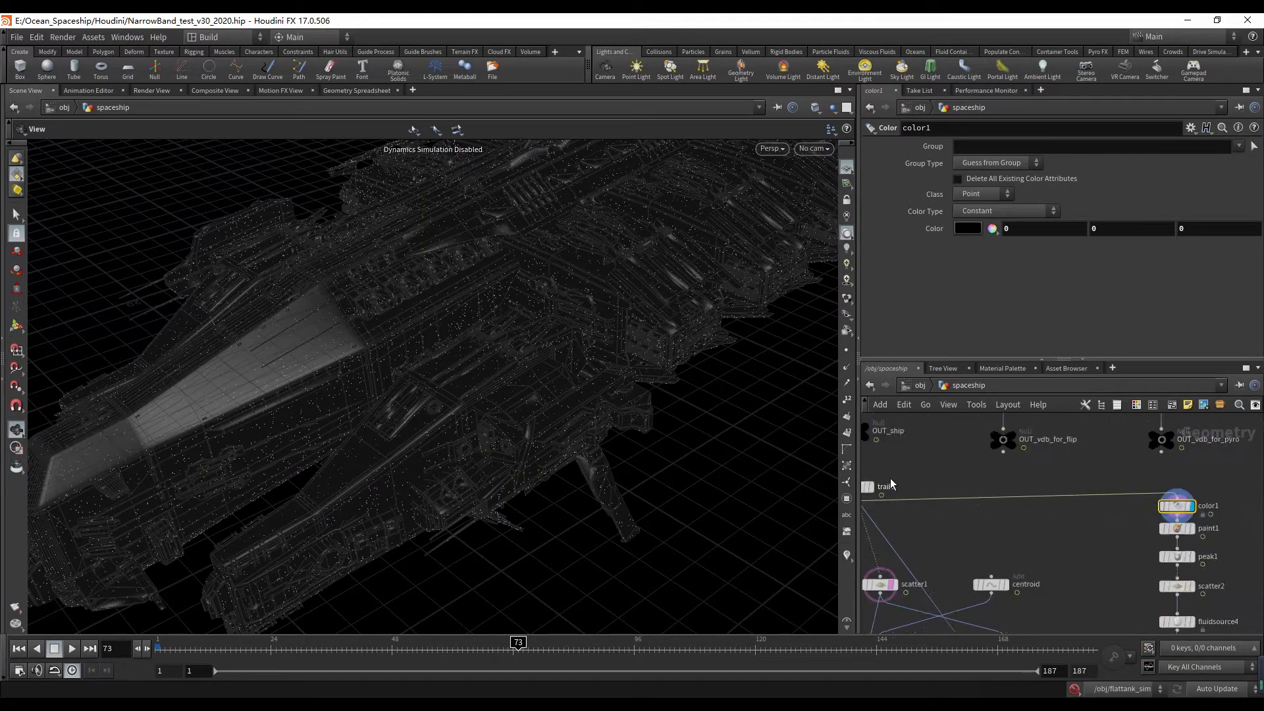
{"action": "scroll", "coordinate": [890, 478], "scroll_direction": "up", "scroll_amount": 5}
{"action": "middle_click_drag", "start_coordinate": [975, 459], "coordinate": [1014, 451]}
{"action": "left_click", "coordinate": [902, 483]}
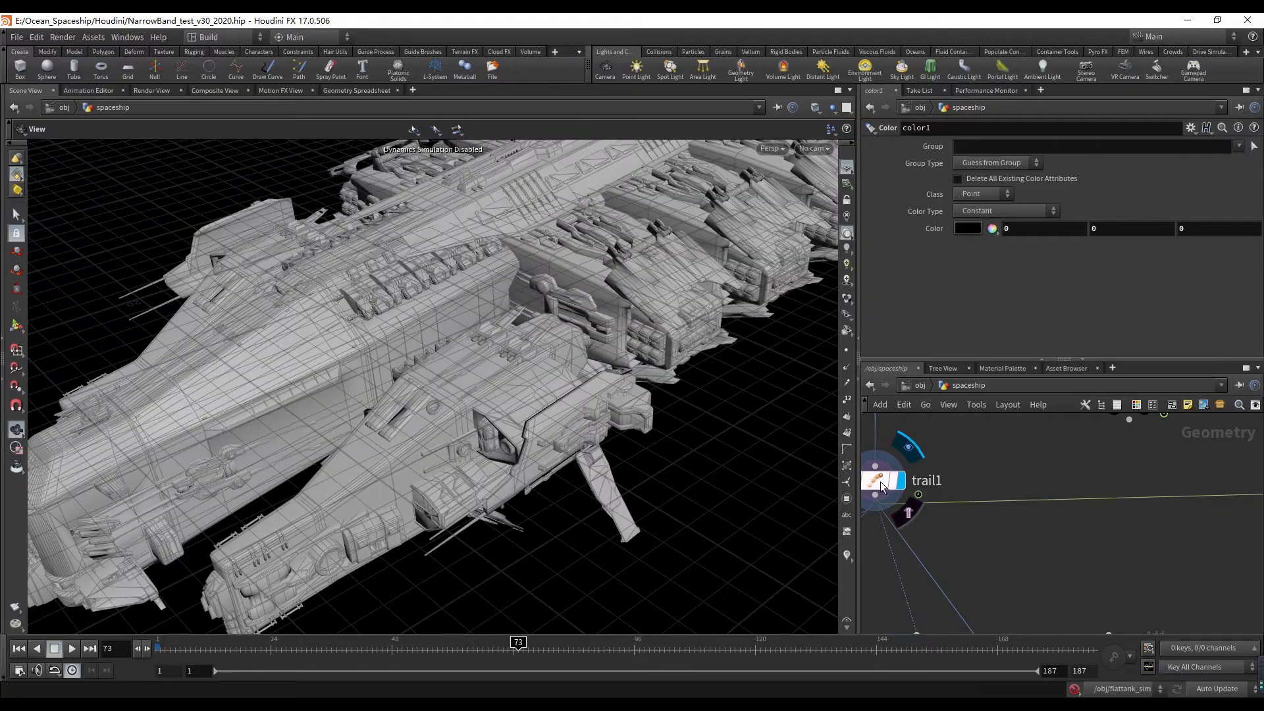
{"action": "left_click", "coordinate": [879, 481]}
{"action": "left_click_drag", "start_coordinate": [487, 437], "coordinate": [426, 420]}
{"action": "left_click", "coordinate": [847, 556]}
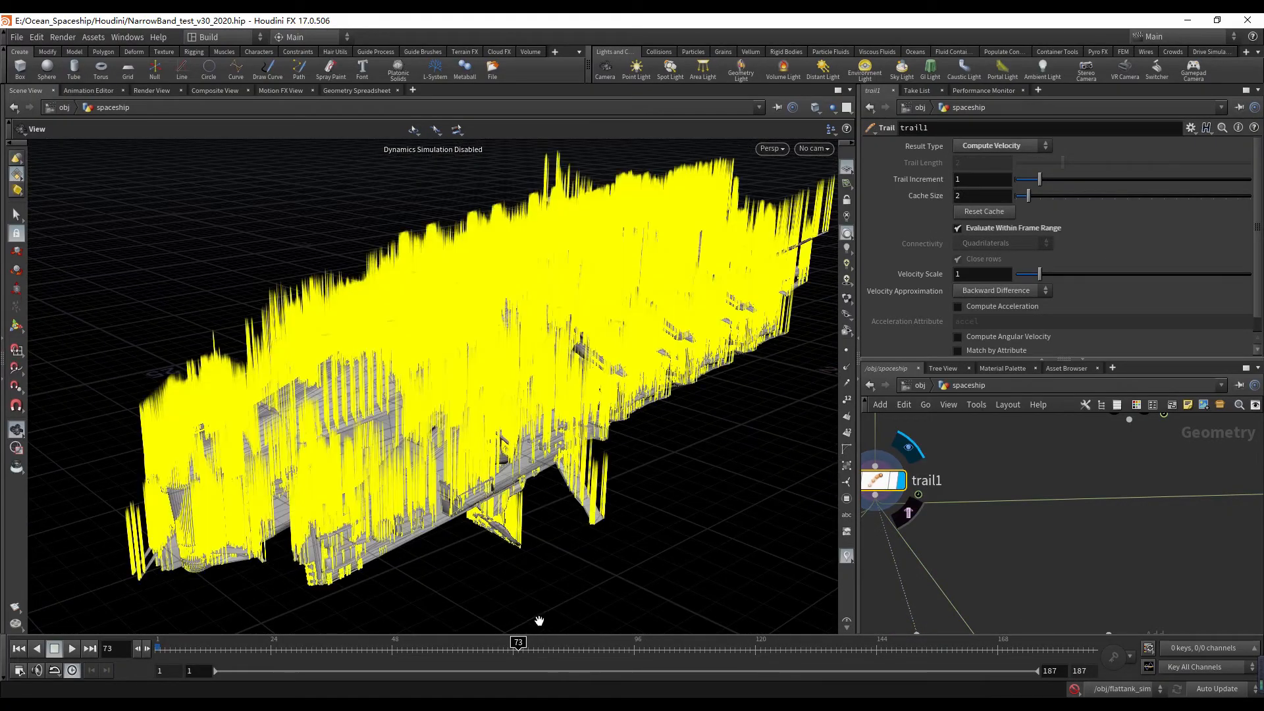
- Move the timeline to frame 109, examine the velocity trails, and look through cam3
{"action": "left_click_drag", "start_coordinate": [490, 649], "coordinate": [700, 637]}
{"action": "left_click_drag", "start_coordinate": [547, 437], "coordinate": [421, 434]}
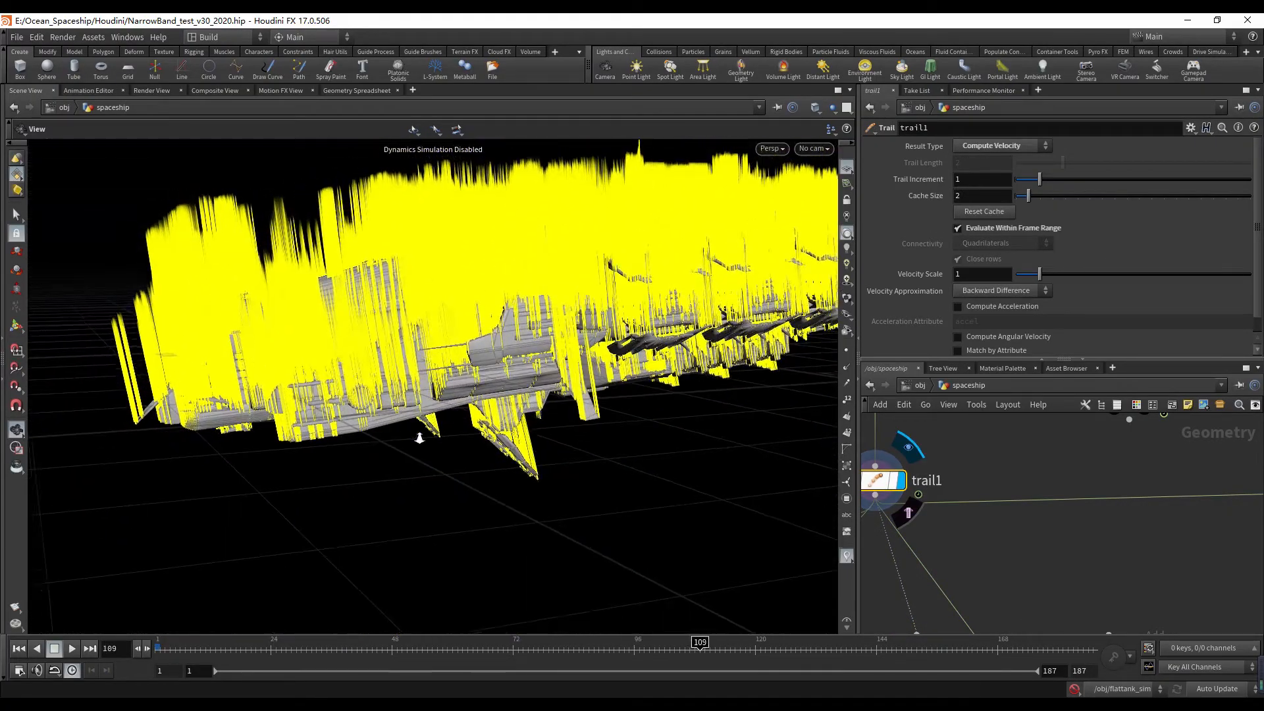
{"action": "scroll", "coordinate": [421, 435], "scroll_direction": "down", "scroll_amount": 3}
{"action": "left_click", "coordinate": [816, 149]}
{"action": "left_click", "coordinate": [823, 236]}
- Display color1 in the pyro source branch and hide the point velocity trails
{"action": "scroll", "coordinate": [871, 436], "scroll_direction": "down", "scroll_amount": 3}
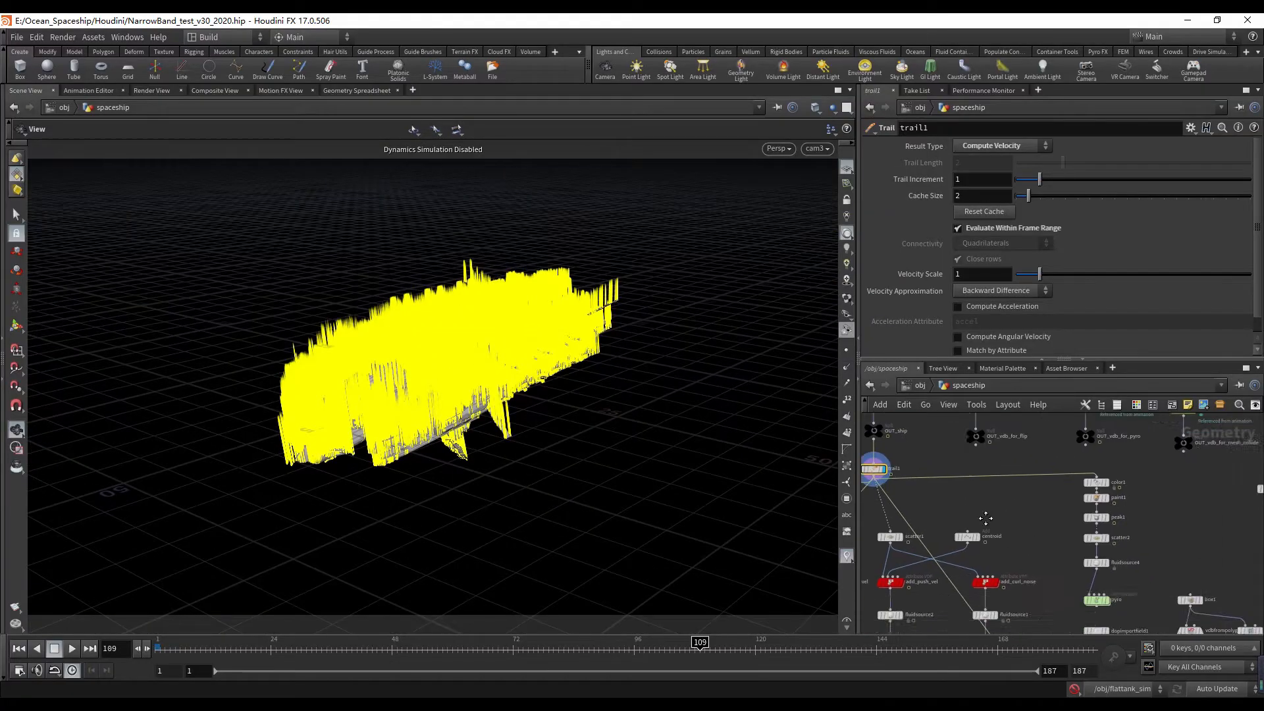
{"action": "scroll", "coordinate": [1079, 454], "scroll_direction": "up", "scroll_amount": 4}
{"action": "scroll", "coordinate": [1079, 494], "scroll_direction": "down", "scroll_amount": 2}
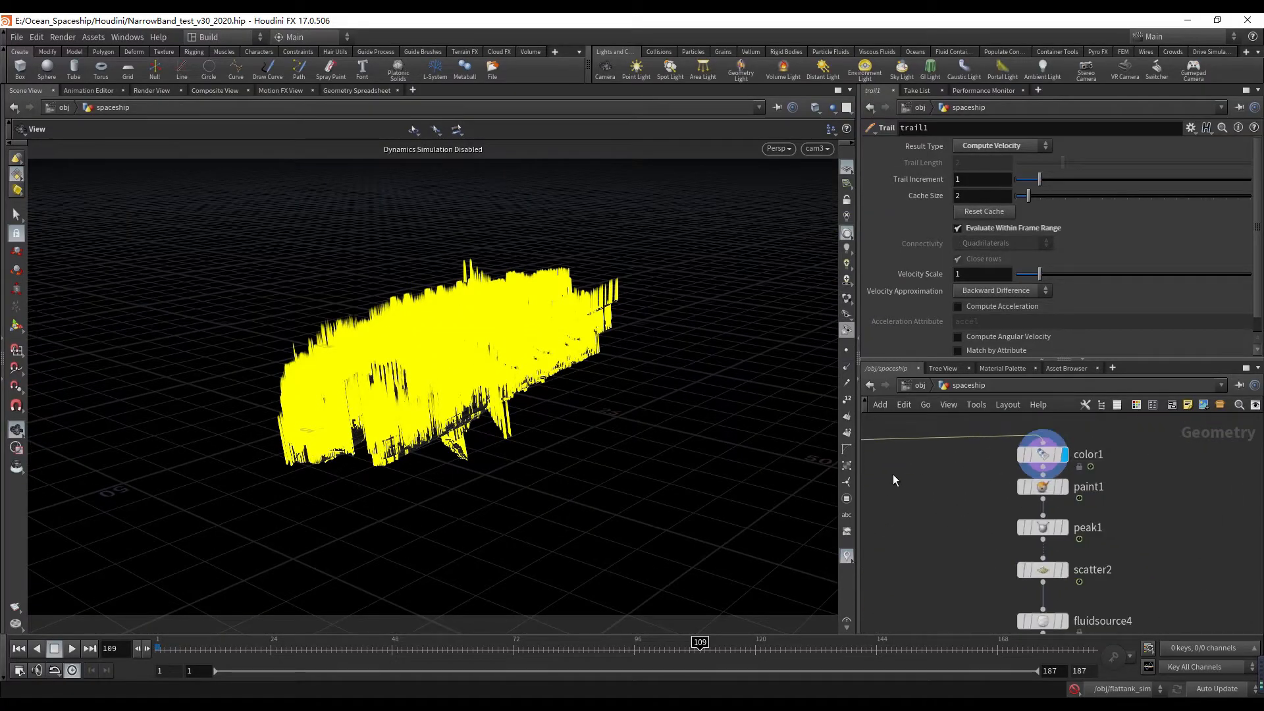
{"action": "left_click", "coordinate": [844, 555]}
- Display and select paint1, and move the timeline to frame 151 to review the painted emission areas
{"action": "scroll", "coordinate": [1013, 500], "scroll_direction": "up", "scroll_amount": 2}
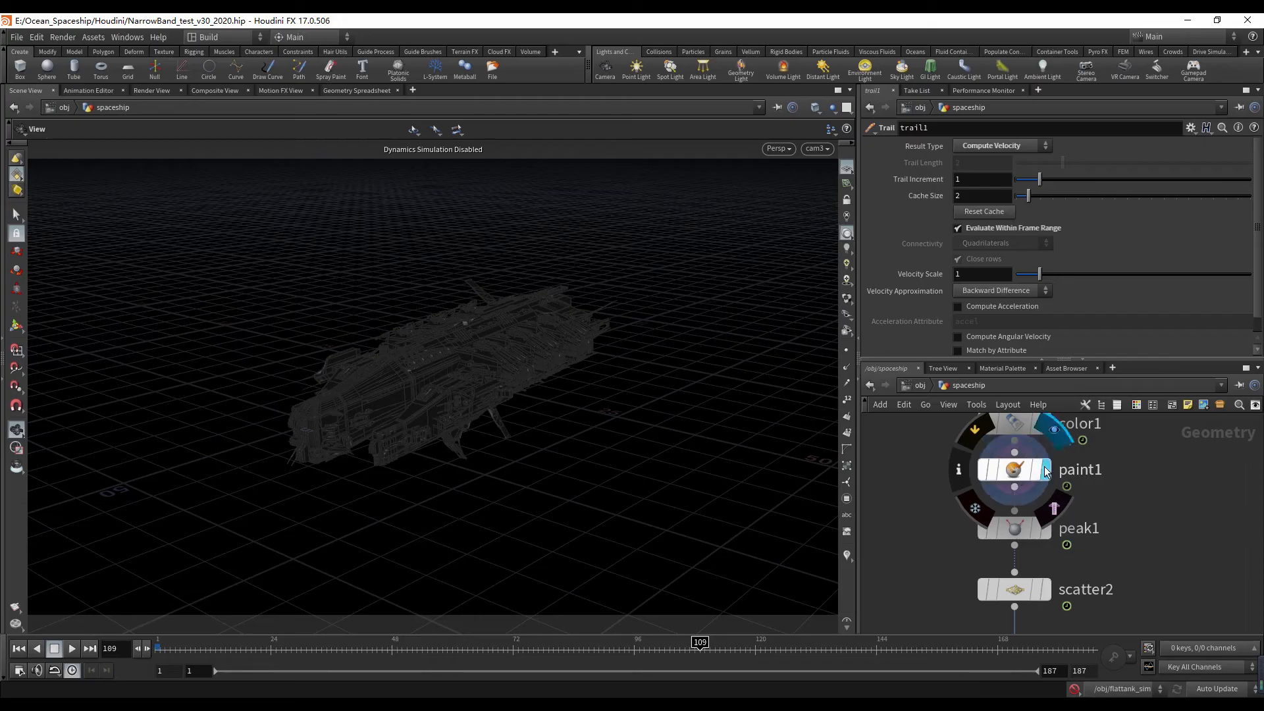
{"action": "left_click", "coordinate": [1046, 470]}
{"action": "left_click_drag", "start_coordinate": [251, 647], "coordinate": [912, 627]}
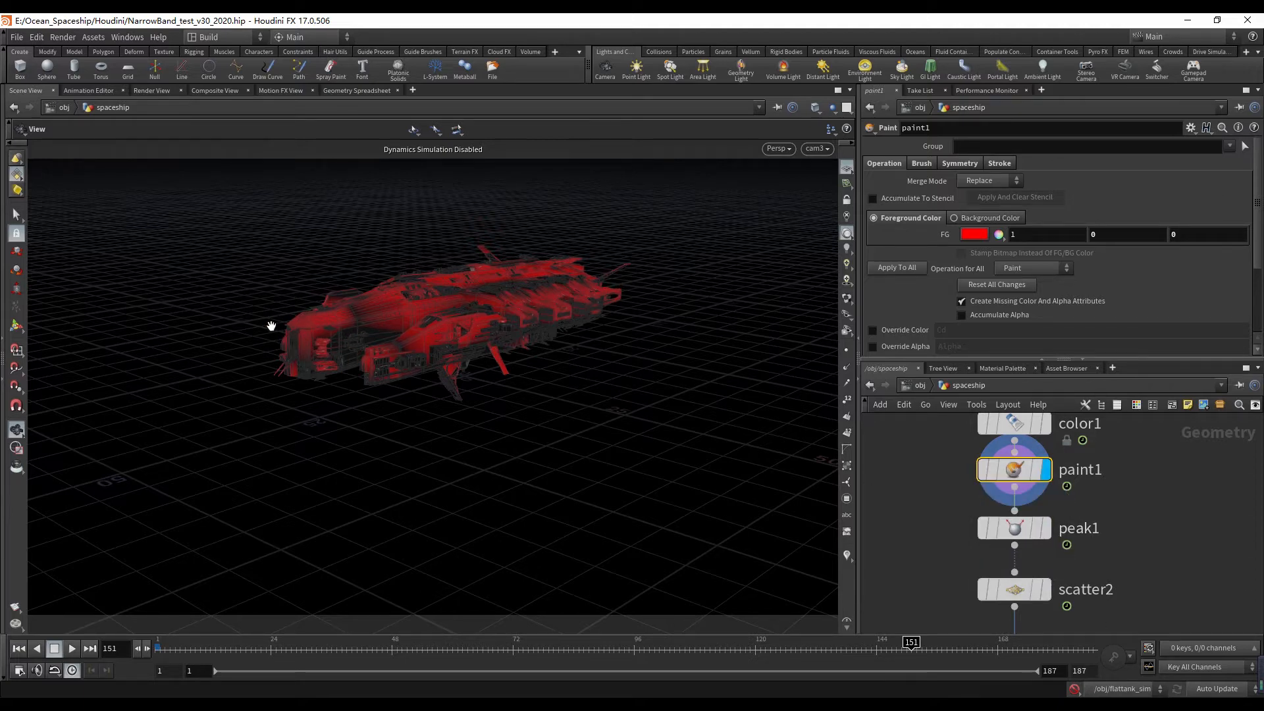
- Display and select peak1 and its following scatter2 node in turn, and examine their results on the ship
{"action": "left_click", "coordinate": [1046, 529]}
{"action": "left_click", "coordinate": [1020, 531]}
{"action": "middle_click_drag", "start_coordinate": [1077, 561], "coordinate": [1067, 491]}
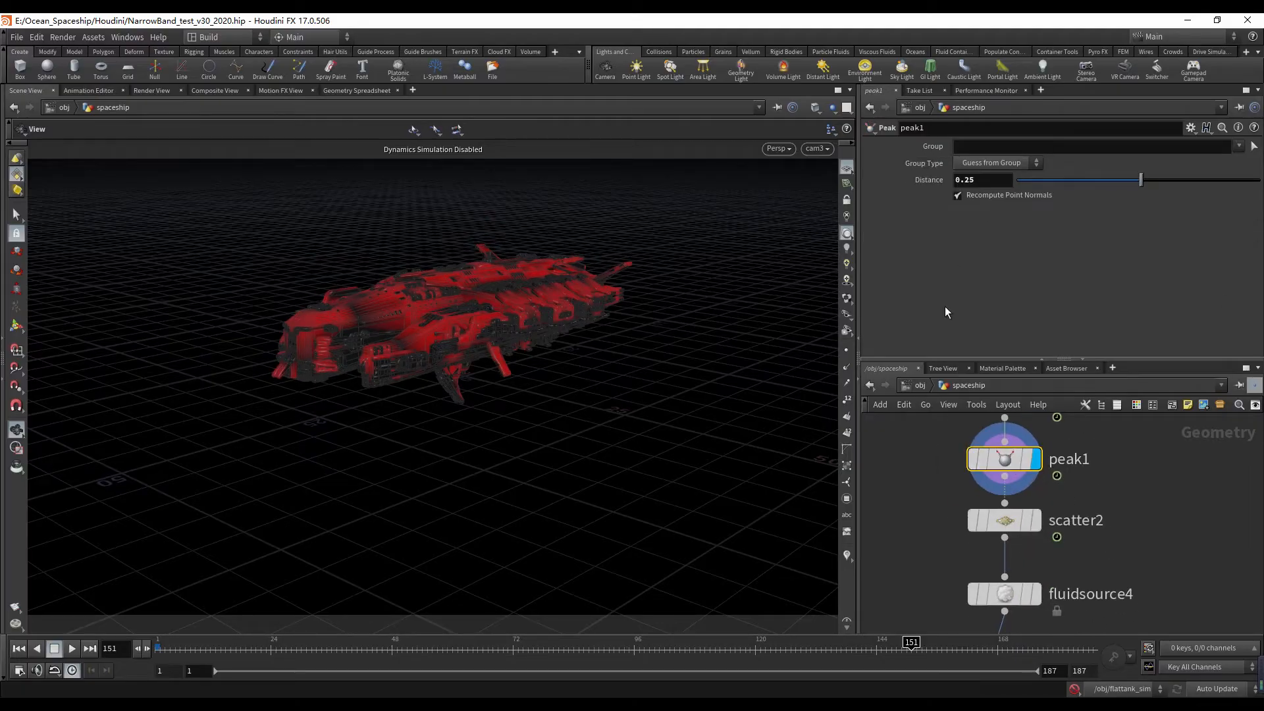
{"action": "left_click", "coordinate": [1036, 520]}
{"action": "left_click", "coordinate": [1019, 520]}
{"action": "left_click_drag", "start_coordinate": [417, 312], "coordinate": [592, 349]}
- Display fluidsource4 below scatter2 and examine its smoke source volume along the ship
{"action": "middle_click_drag", "start_coordinate": [1144, 582], "coordinate": [1130, 492]}
{"action": "left_click", "coordinate": [1023, 505]}
{"action": "left_click", "coordinate": [982, 506]}
{"action": "left_click_drag", "start_coordinate": [454, 402], "coordinate": [373, 385]}
- Enable the density attribute on scatter2 and set it to Cd
{"action": "middle_click_drag", "start_coordinate": [1060, 479], "coordinate": [1068, 505]}
{"action": "left_click", "coordinate": [1011, 457]}
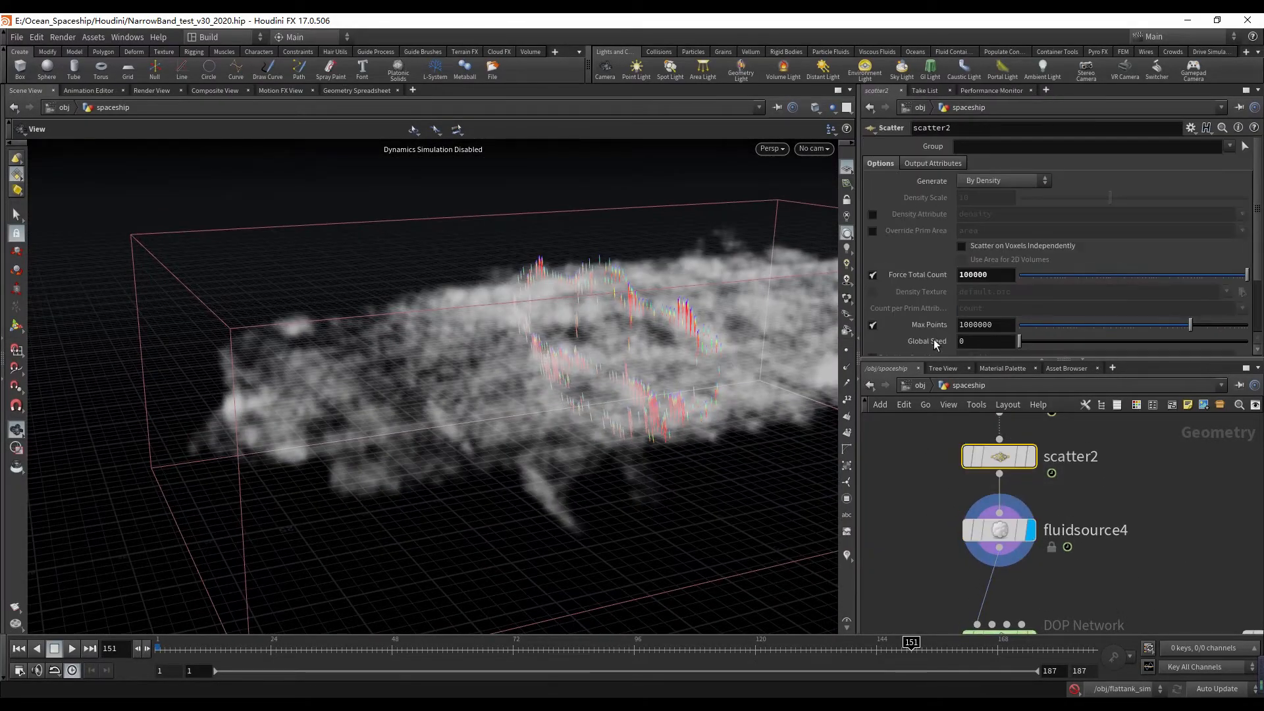
{"action": "scroll", "coordinate": [937, 341], "scroll_direction": "down", "scroll_amount": 3}
{"action": "scroll", "coordinate": [946, 303], "scroll_direction": "up", "scroll_amount": 3}
{"action": "scroll", "coordinate": [880, 262], "scroll_direction": "down", "scroll_amount": 3}
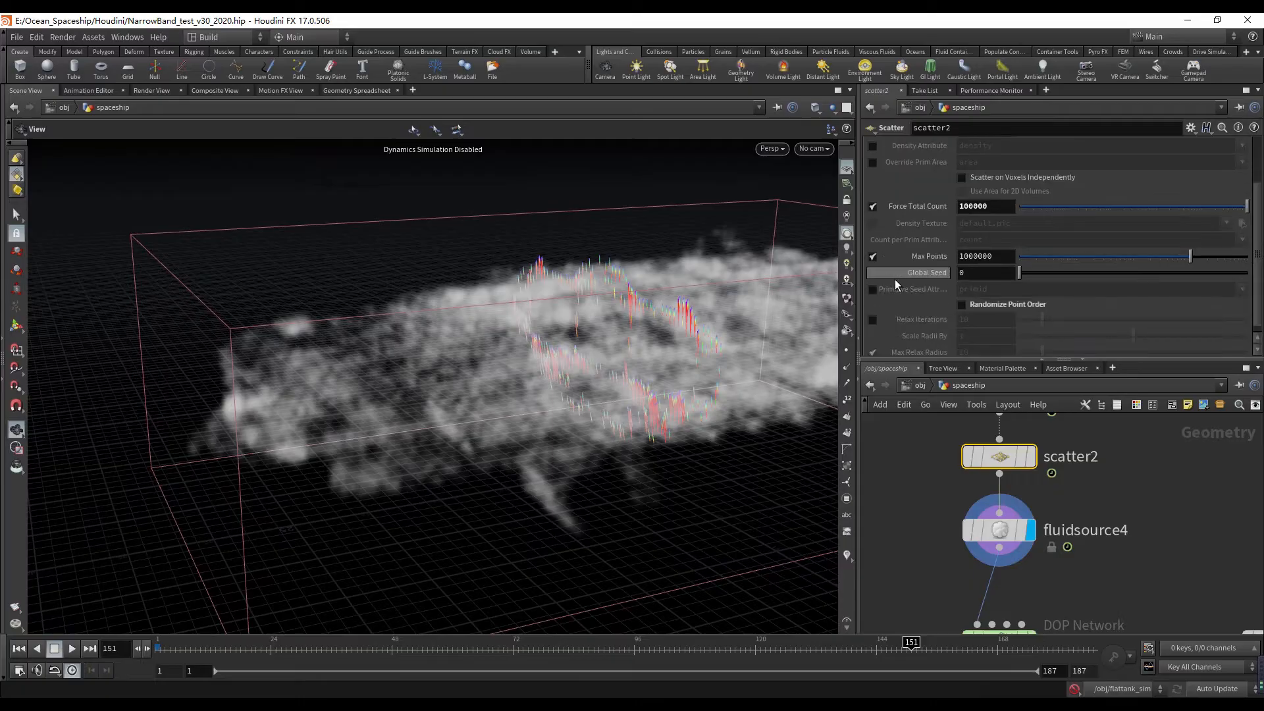
{"action": "scroll", "coordinate": [890, 212], "scroll_direction": "up", "scroll_amount": 3}
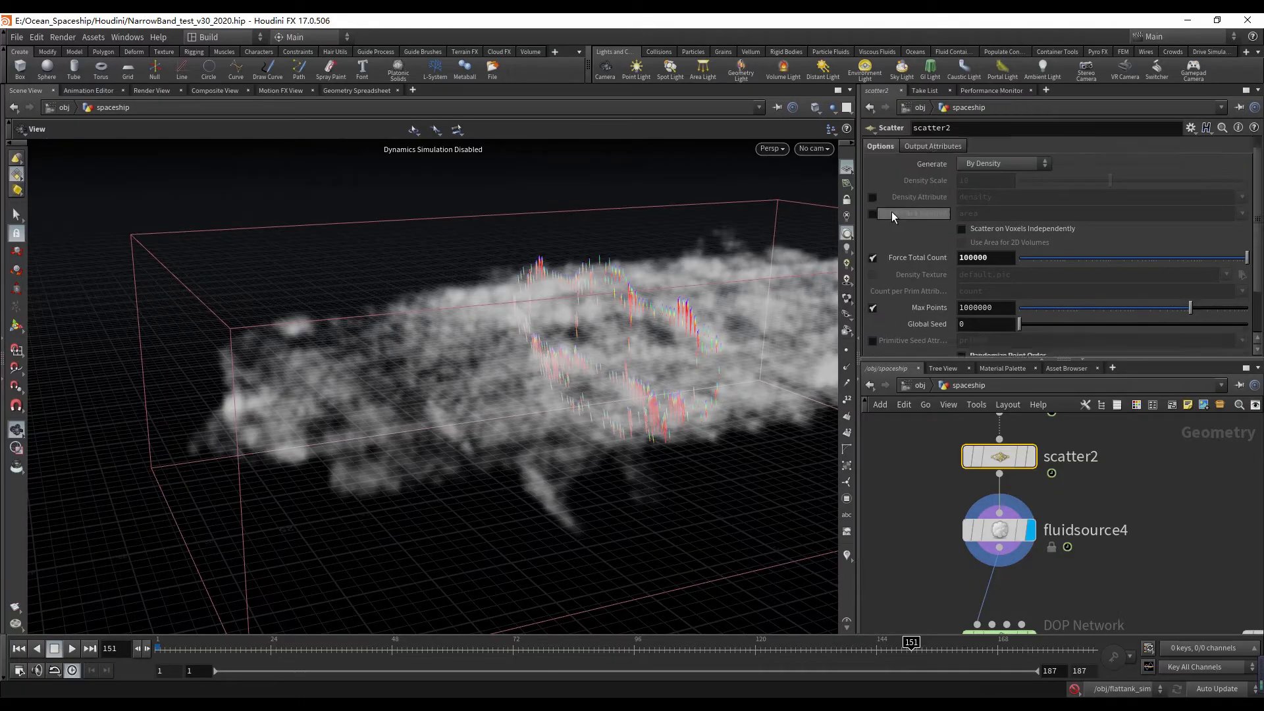
{"action": "left_click", "coordinate": [872, 215]}
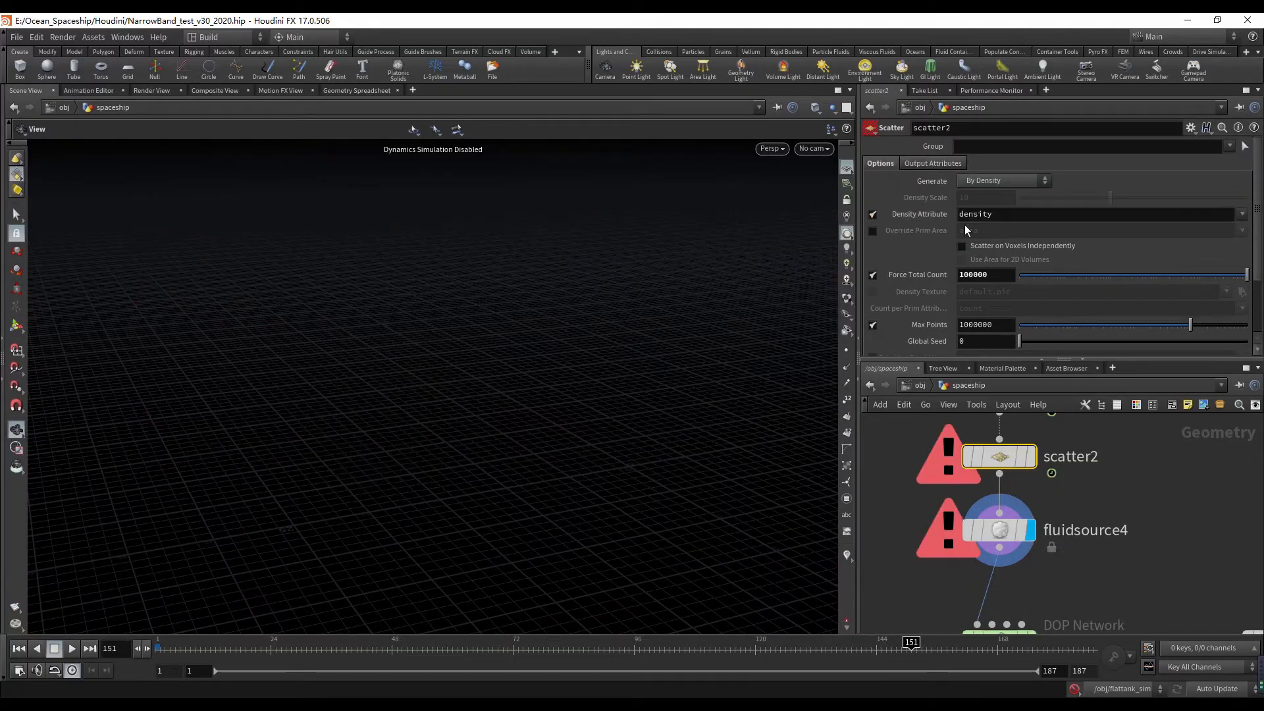
{"action": "double_click", "coordinate": [1005, 214]}
{"action": "type", "text": "Cd"}
{"action": "key", "text": "Return"}
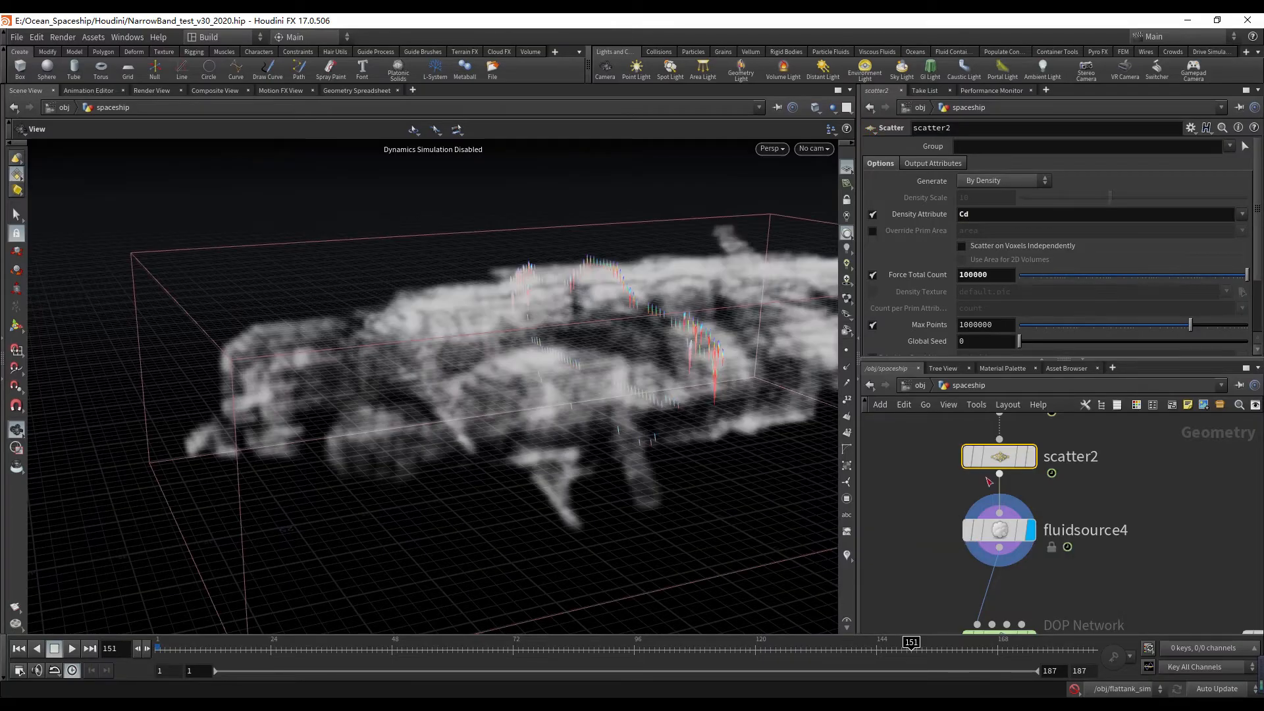
- Select fluidsource4 to inspect its settings, and examine the updated smoke source volume around the whole ship
{"action": "middle_click_drag", "start_coordinate": [1017, 532], "coordinate": [1017, 519]}
{"action": "left_click", "coordinate": [1000, 517]}
{"action": "left_click_drag", "start_coordinate": [539, 461], "coordinate": [602, 361]}
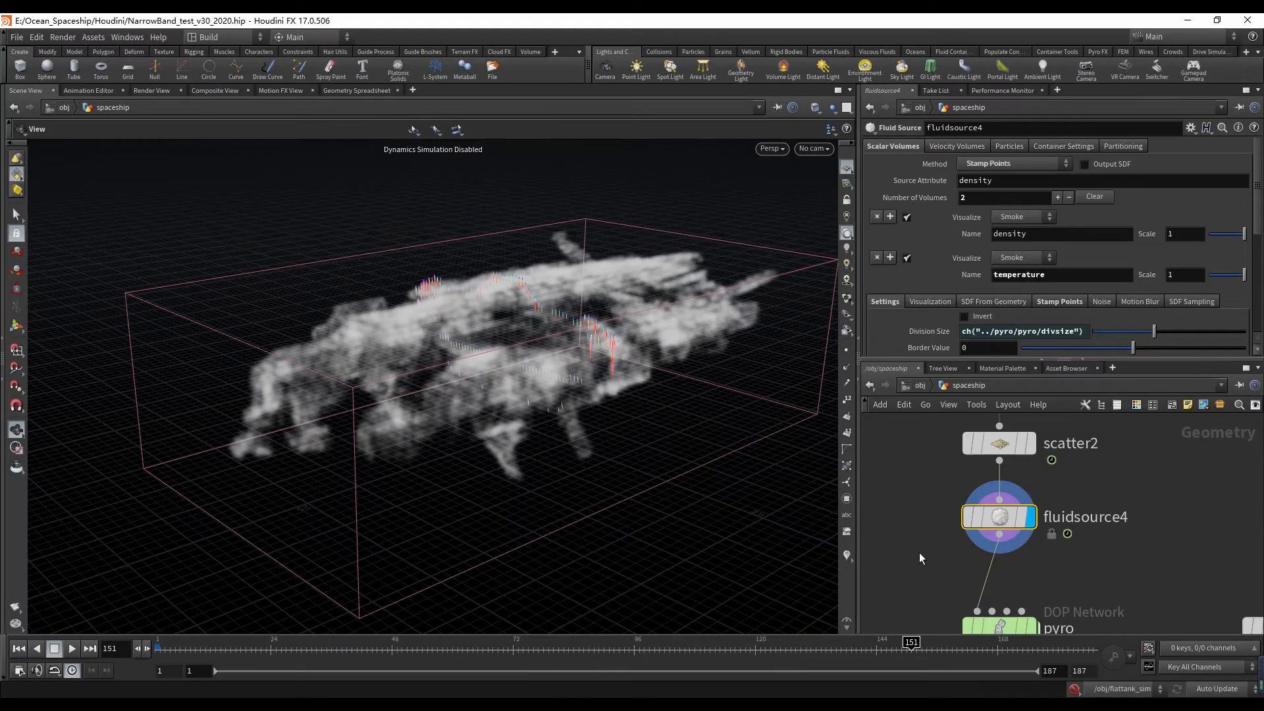
- Examine the scatter2, fluidsource4 and pyro nodes in the network, and select scatter2 to show its settings
{"action": "scroll", "coordinate": [919, 556], "scroll_direction": "down", "scroll_amount": 2}
{"action": "middle_click_drag", "start_coordinate": [916, 568], "coordinate": [926, 463]}
{"action": "scroll", "coordinate": [915, 505], "scroll_direction": "down", "scroll_amount": 2}
{"action": "scroll", "coordinate": [992, 526], "scroll_direction": "up", "scroll_amount": 3}
{"action": "scroll", "coordinate": [1012, 528], "scroll_direction": "down", "scroll_amount": 3}
{"action": "middle_click_drag", "start_coordinate": [1012, 518], "coordinate": [1024, 587]}
{"action": "scroll", "coordinate": [1034, 477], "scroll_direction": "up", "scroll_amount": 2}
{"action": "middle_click_drag", "start_coordinate": [1033, 475], "coordinate": [1043, 497]}
{"action": "scroll", "coordinate": [937, 484], "scroll_direction": "down", "scroll_amount": 1}
{"action": "scroll", "coordinate": [934, 487], "scroll_direction": "up", "scroll_amount": 2}
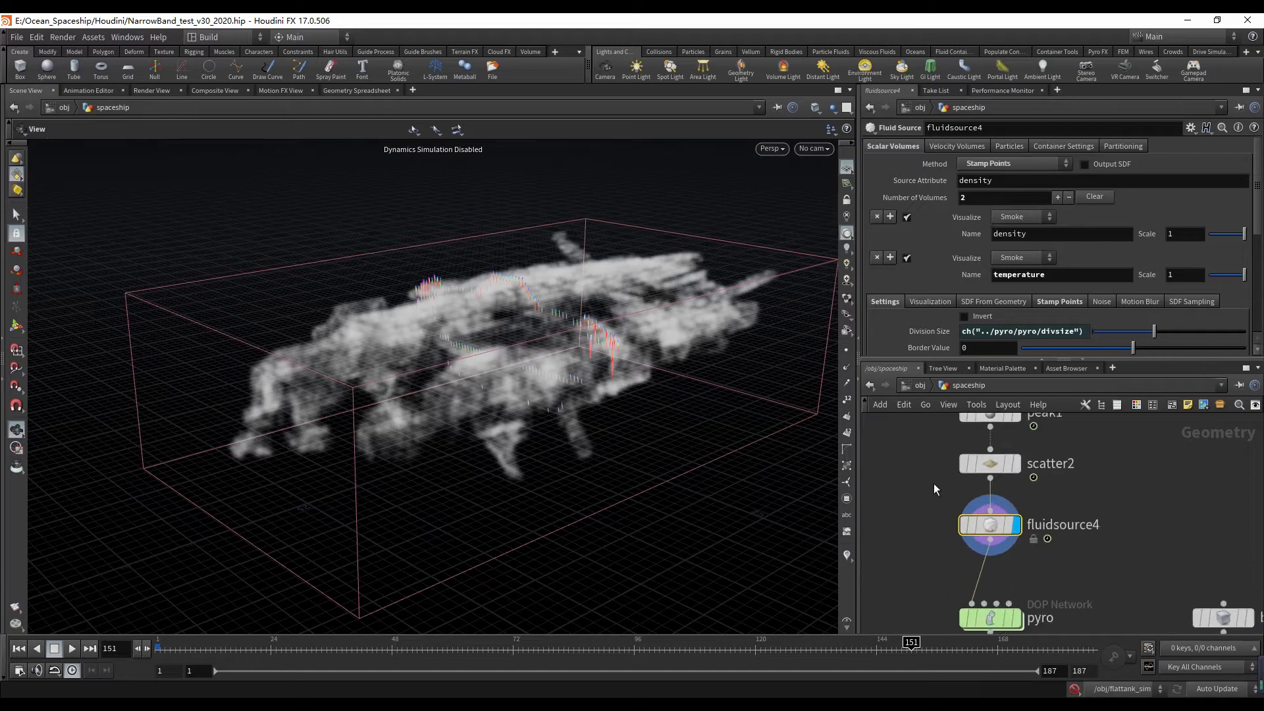
{"action": "key", "text": "Up"}
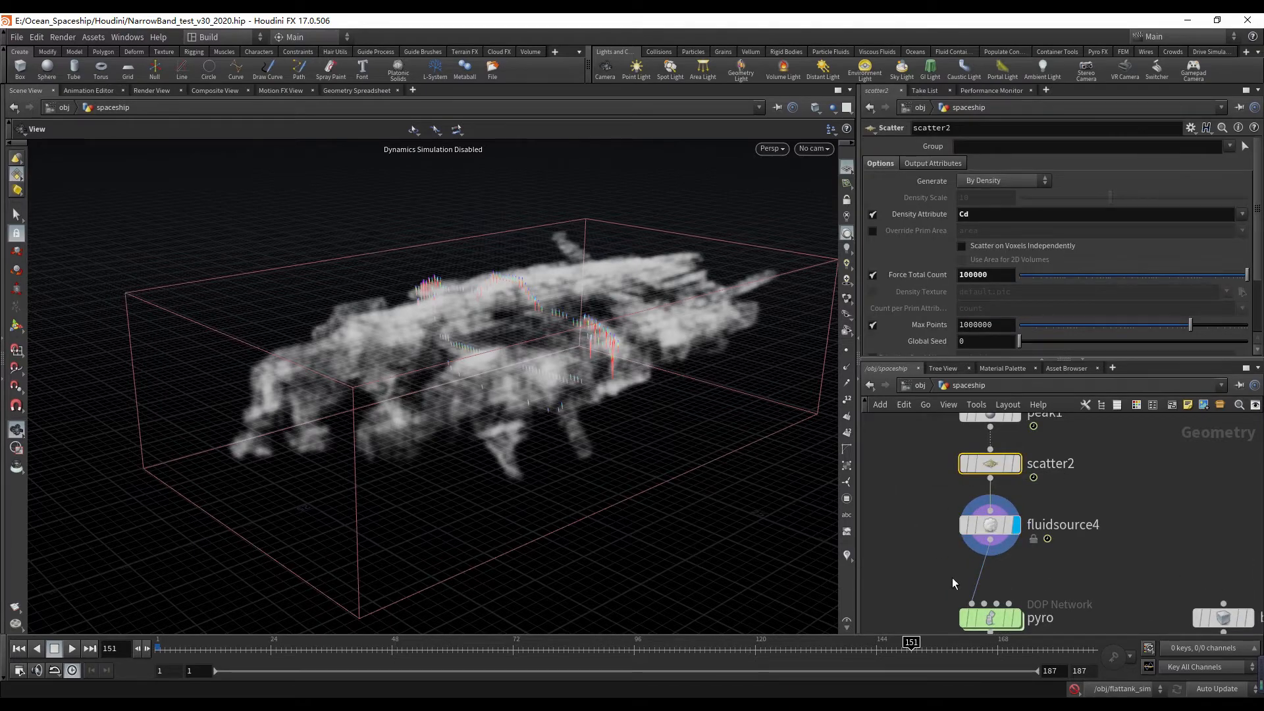
- Display and select the cache_pyro file cache below dopimportfield1, and examine the cached smoke volume
{"action": "scroll", "coordinate": [952, 578], "scroll_direction": "down", "scroll_amount": 3}
{"action": "middle_click_drag", "start_coordinate": [953, 579], "coordinate": [961, 434]}
{"action": "scroll", "coordinate": [993, 483], "scroll_direction": "up", "scroll_amount": 3}
{"action": "middle_click_drag", "start_coordinate": [991, 539], "coordinate": [1012, 481]}
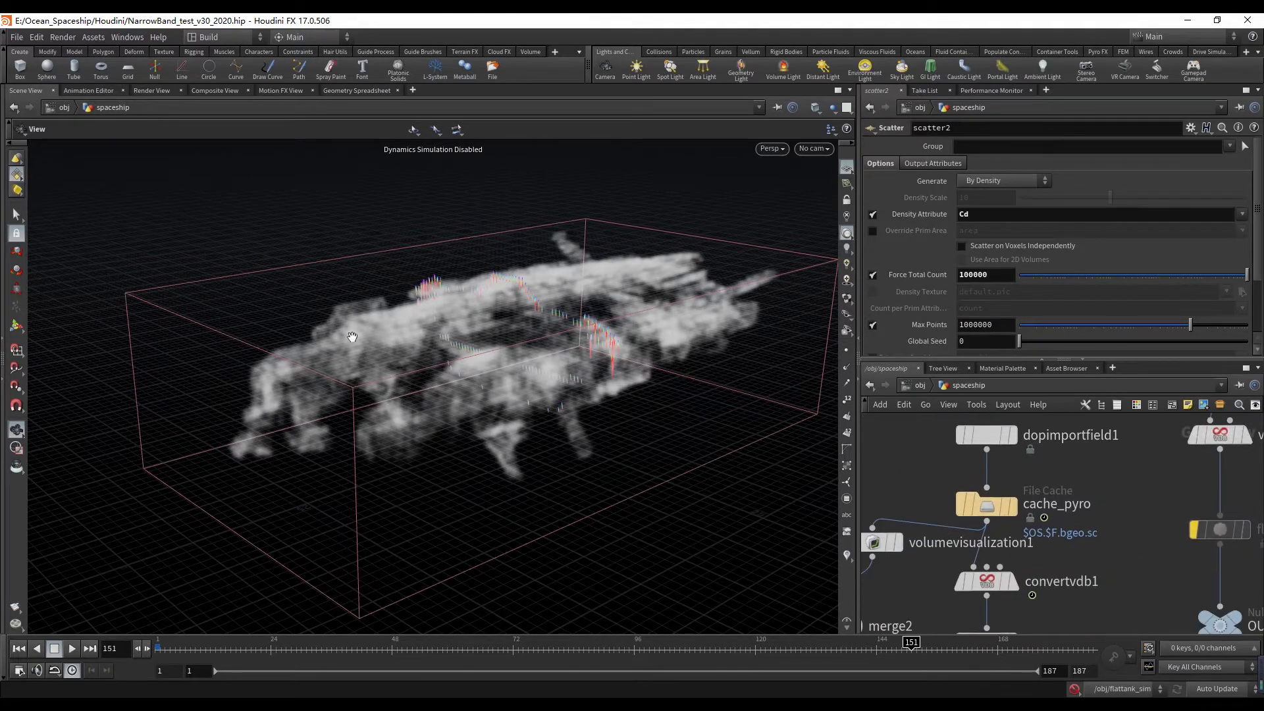
{"action": "left_click", "coordinate": [1014, 506]}
{"action": "scroll", "coordinate": [547, 401], "scroll_direction": "up", "scroll_amount": 5}
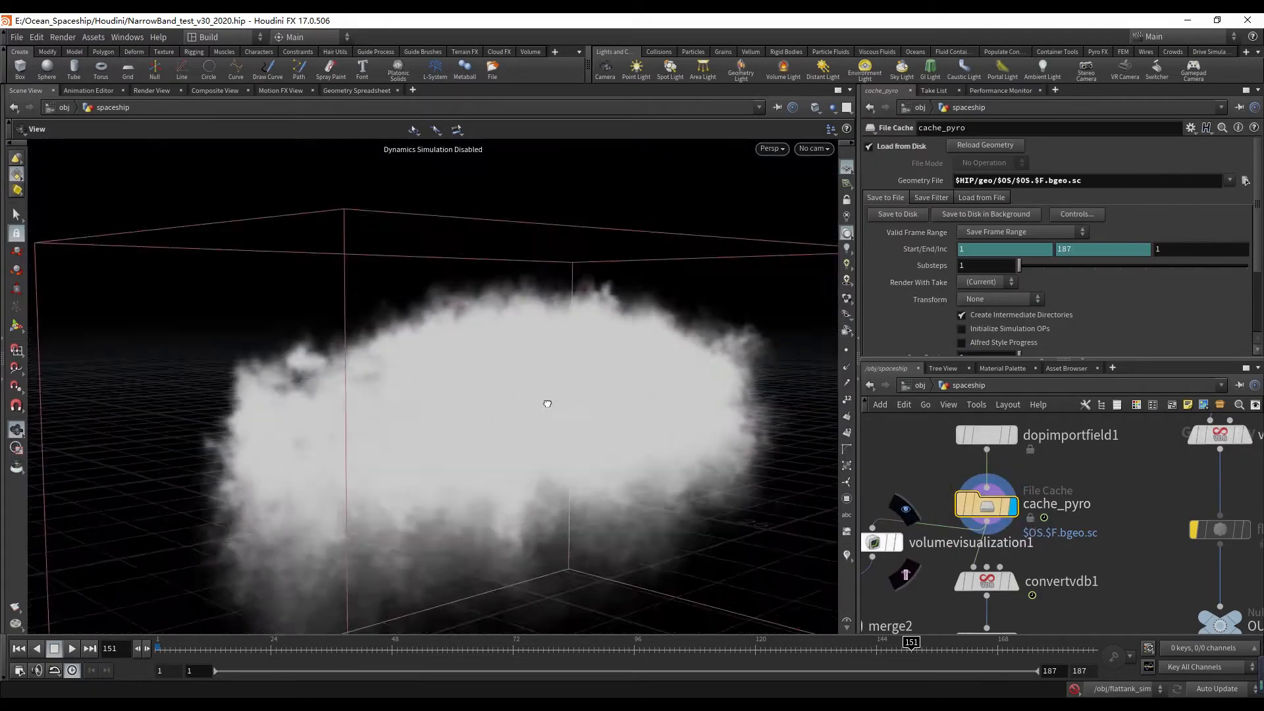
- Look through cam3 and scrub the cached smoke to frame 86
{"action": "left_click", "coordinate": [814, 148]}
{"action": "left_click", "coordinate": [823, 237]}
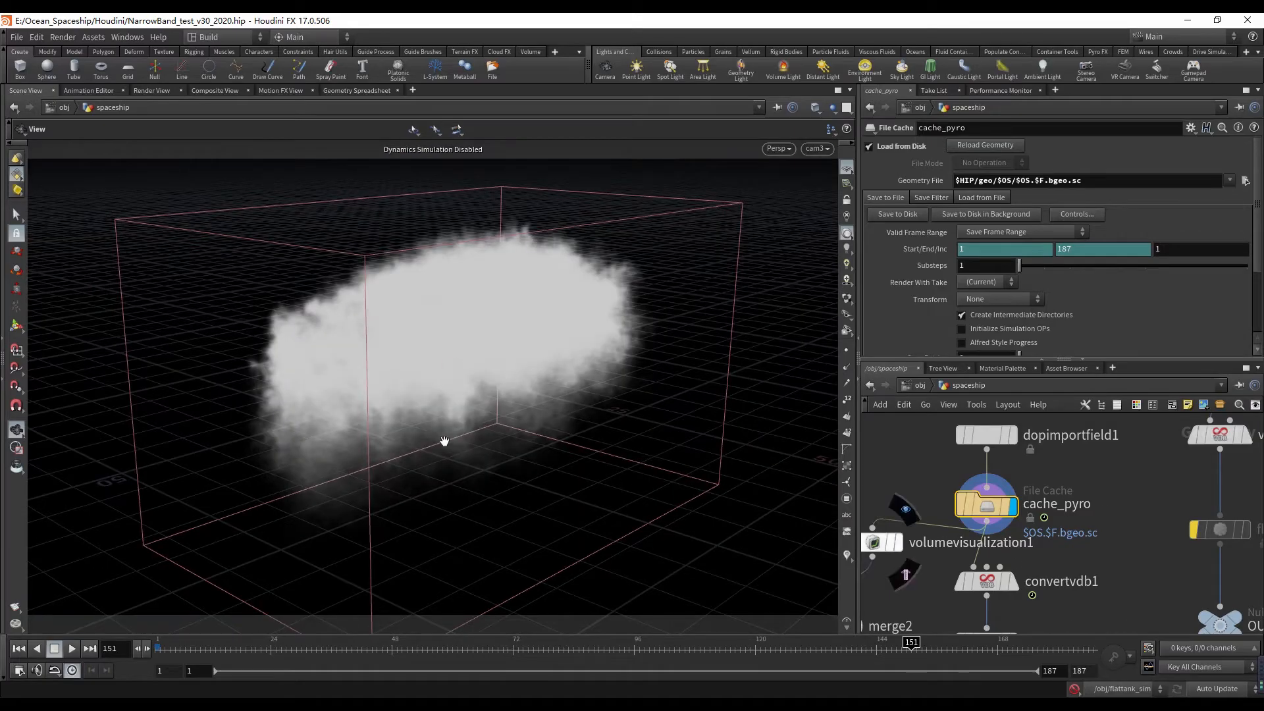
{"action": "left_click", "coordinate": [288, 648]}
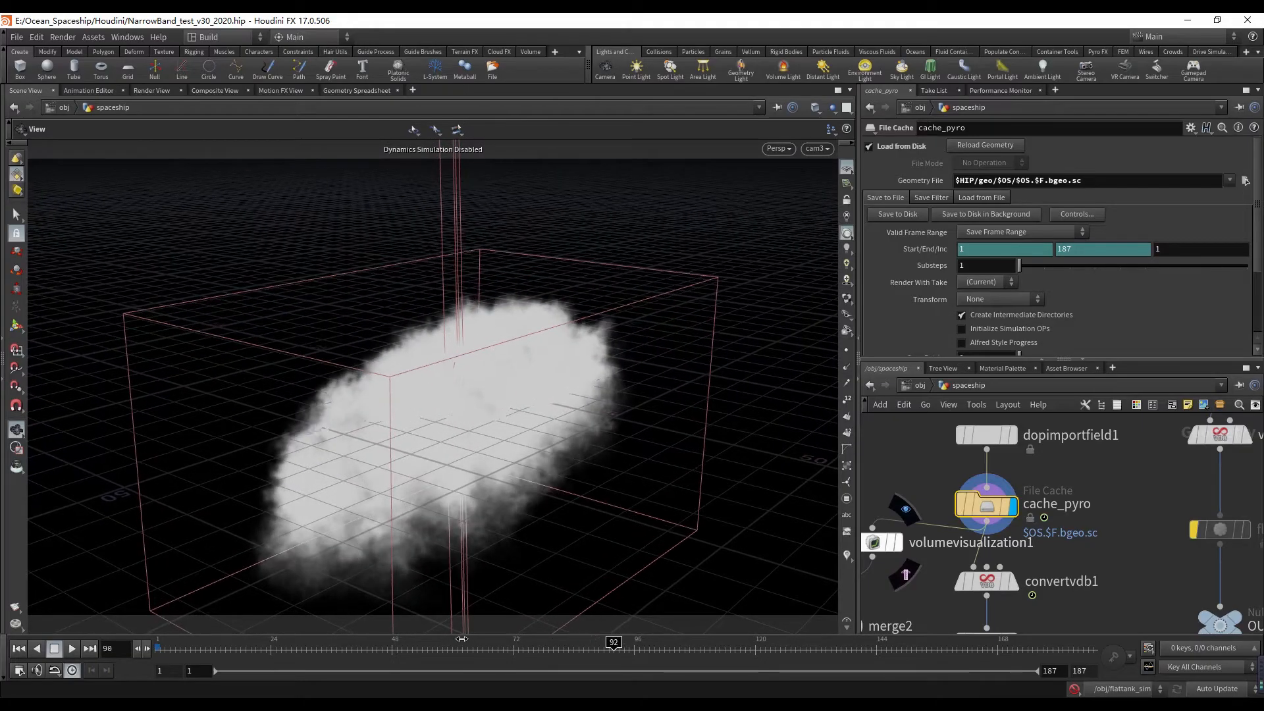
{"action": "mouse_move", "coordinate": [247, 645]}
{"action": "left_mouse_down"}
{"action": "mouse_move", "coordinate": [203, 645]}
{"action": "mouse_move", "coordinate": [583, 645]}
{"action": "left_mouse_up"}
- Display convertvdb1 and vdbvectormerge1 in turn, and examine how the cached pyro is converted and its velocity merged
{"action": "middle_click_drag", "start_coordinate": [1068, 567], "coordinate": [1085, 507]}
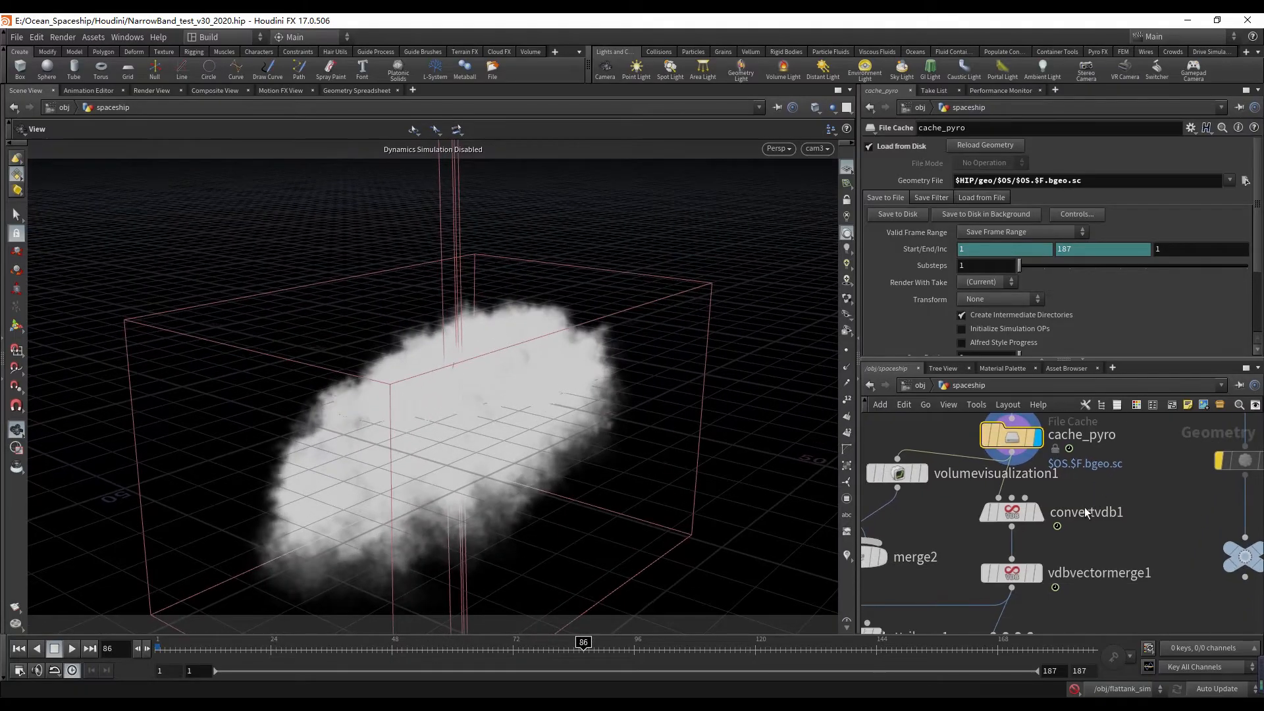
{"action": "left_click", "coordinate": [1035, 518]}
{"action": "scroll", "coordinate": [1073, 570], "scroll_direction": "down", "scroll_amount": 2}
{"action": "middle_click_drag", "start_coordinate": [1056, 581], "coordinate": [1077, 500]}
{"action": "scroll", "coordinate": [1071, 499], "scroll_direction": "up", "scroll_amount": 2}
{"action": "left_click", "coordinate": [1062, 493]}
{"action": "scroll", "coordinate": [1057, 515], "scroll_direction": "down", "scroll_amount": 2}
{"action": "scroll", "coordinate": [1088, 491], "scroll_direction": "up", "scroll_amount": 2}
{"action": "scroll", "coordinate": [1081, 519], "scroll_direction": "down", "scroll_amount": 1}
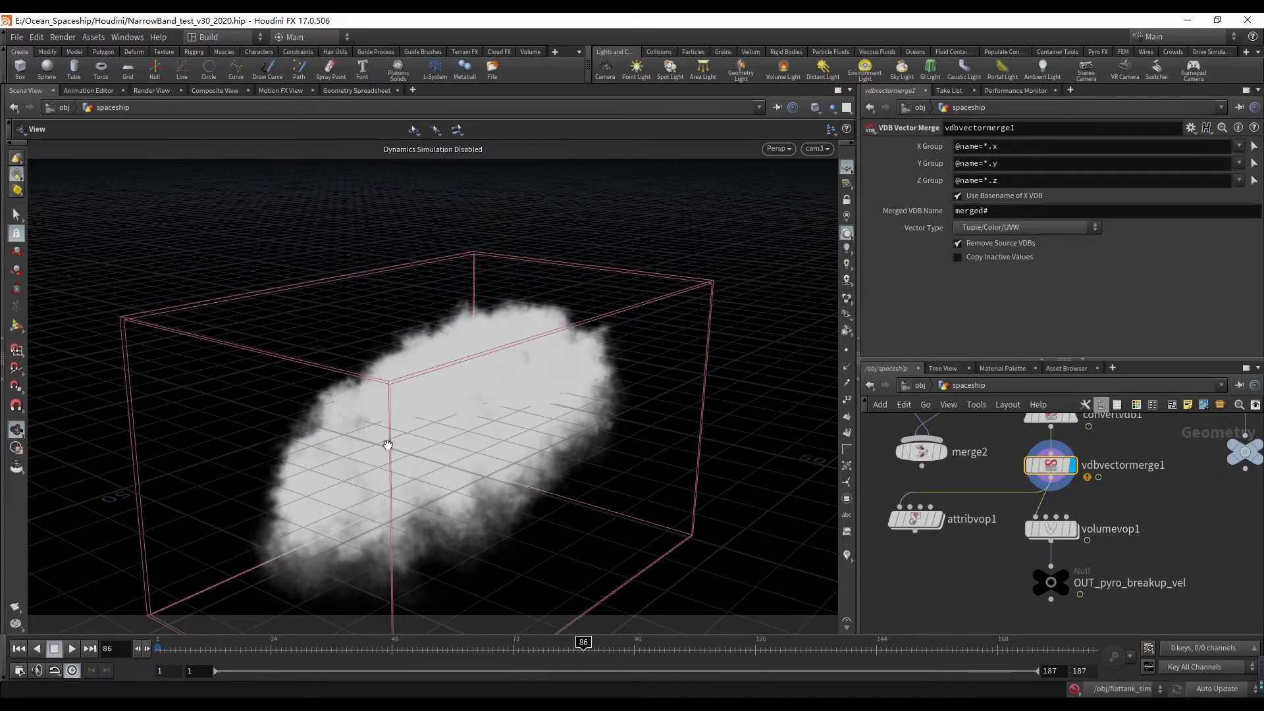
- Set the viewport back to the cam3 view of the merged pyro volume
{"action": "scroll", "coordinate": [1067, 544], "scroll_direction": "up", "scroll_amount": 2}
{"action": "scroll", "coordinate": [820, 523], "scroll_direction": "down", "scroll_amount": 1}
{"action": "middle_click_drag", "start_coordinate": [931, 547], "coordinate": [967, 544]}
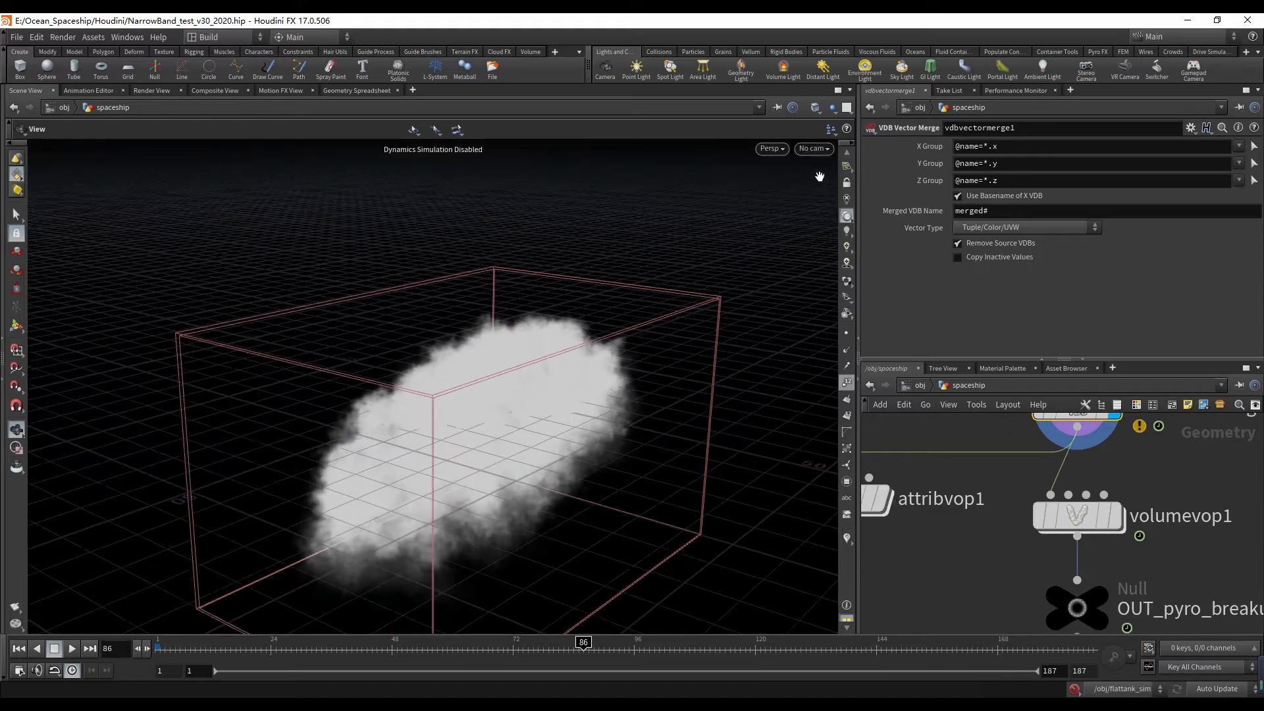
{"action": "left_click", "coordinate": [814, 148]}
{"action": "left_click", "coordinate": [832, 207]}
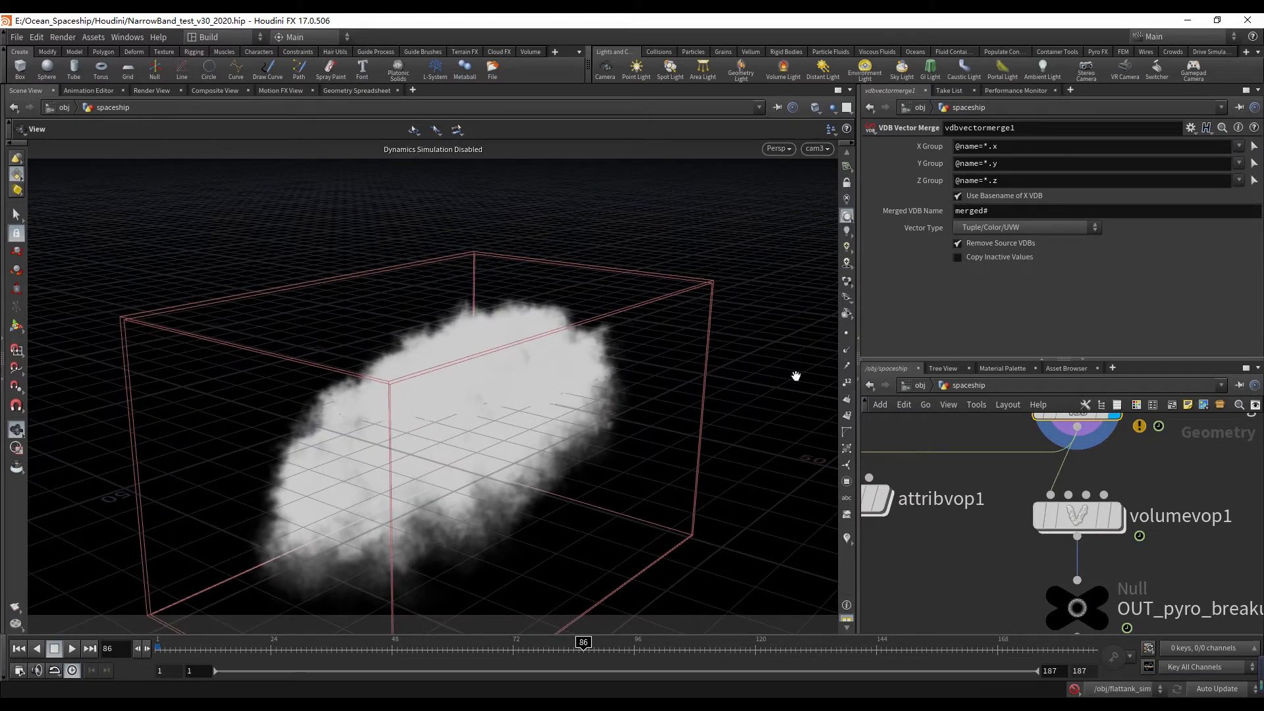
- Display and select volumevop1 below vdbvectormerge1, and examine its settings
{"action": "scroll", "coordinate": [878, 573], "scroll_direction": "down", "scroll_amount": 3}
{"action": "middle_click_drag", "start_coordinate": [882, 571], "coordinate": [998, 549]}
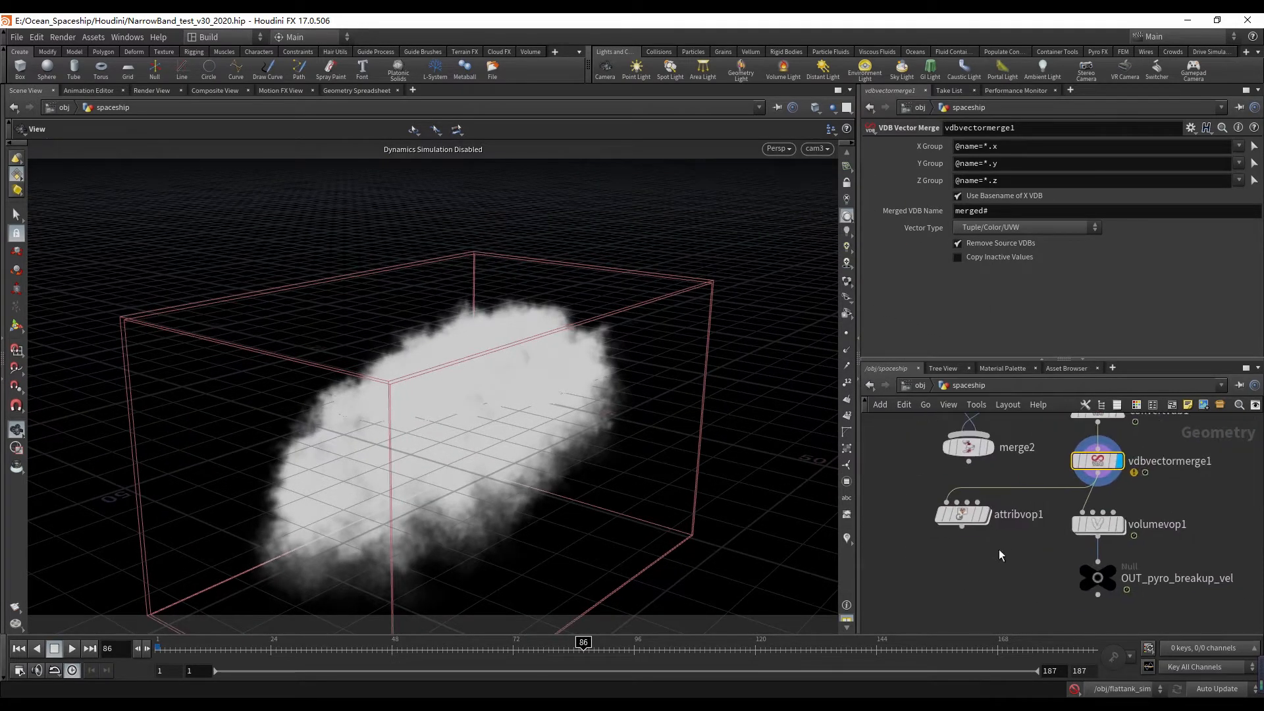
{"action": "scroll", "coordinate": [1092, 531], "scroll_direction": "up", "scroll_amount": 2}
{"action": "middle_click_drag", "start_coordinate": [1092, 531], "coordinate": [1037, 520]}
{"action": "mouse_move", "coordinate": [1079, 517]}
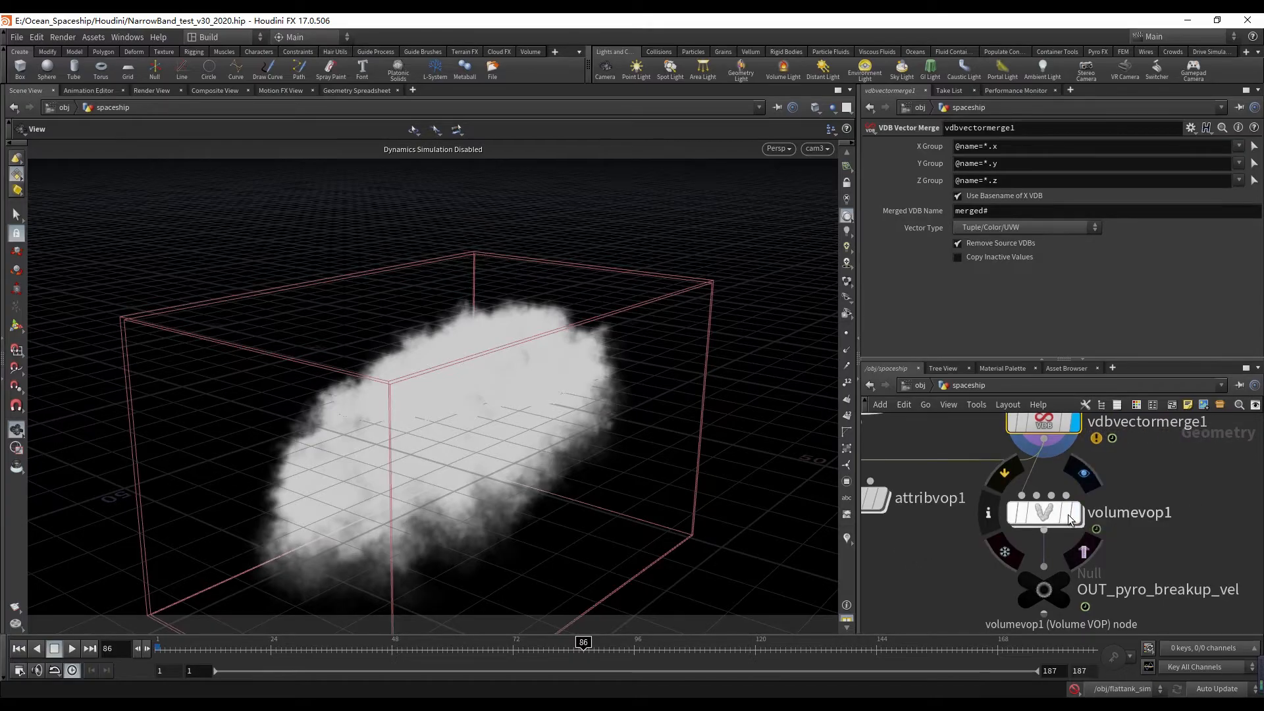
{"action": "scroll", "coordinate": [1076, 519], "scroll_direction": "down", "scroll_amount": 4}
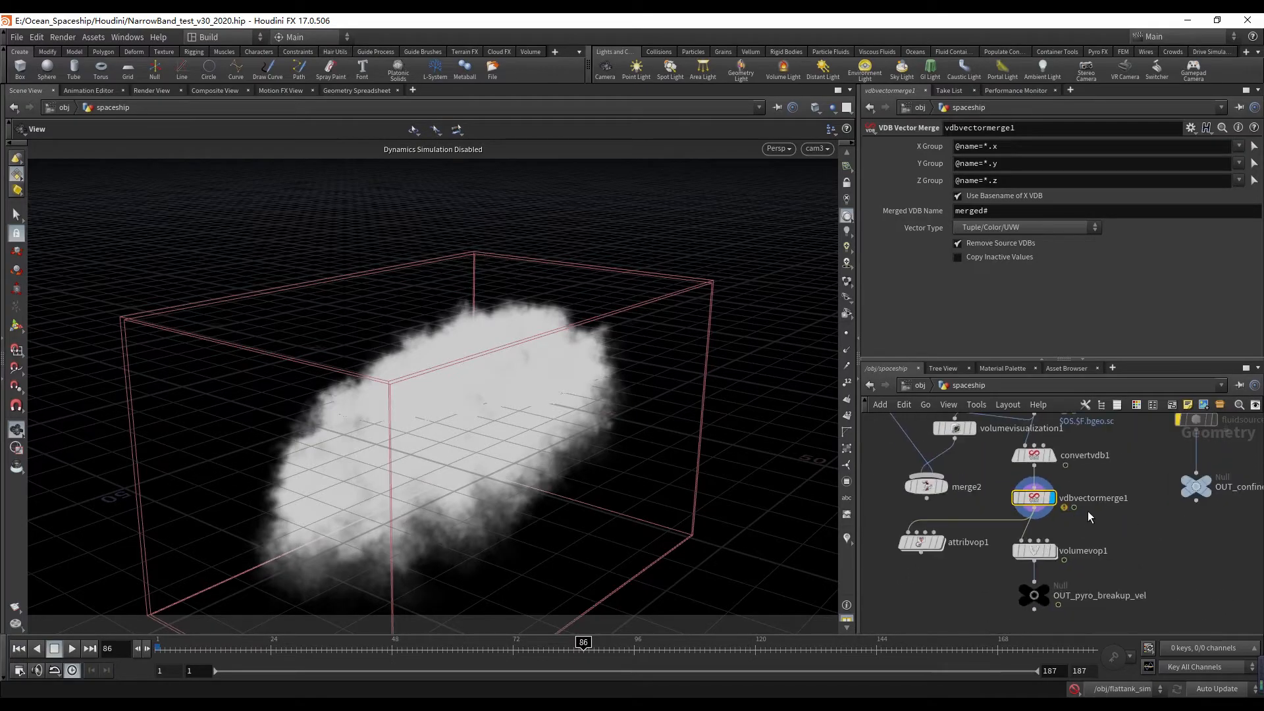
{"action": "scroll", "coordinate": [1048, 512], "scroll_direction": "up", "scroll_amount": 3}
{"action": "scroll", "coordinate": [1048, 514], "scroll_direction": "down", "scroll_amount": 2}
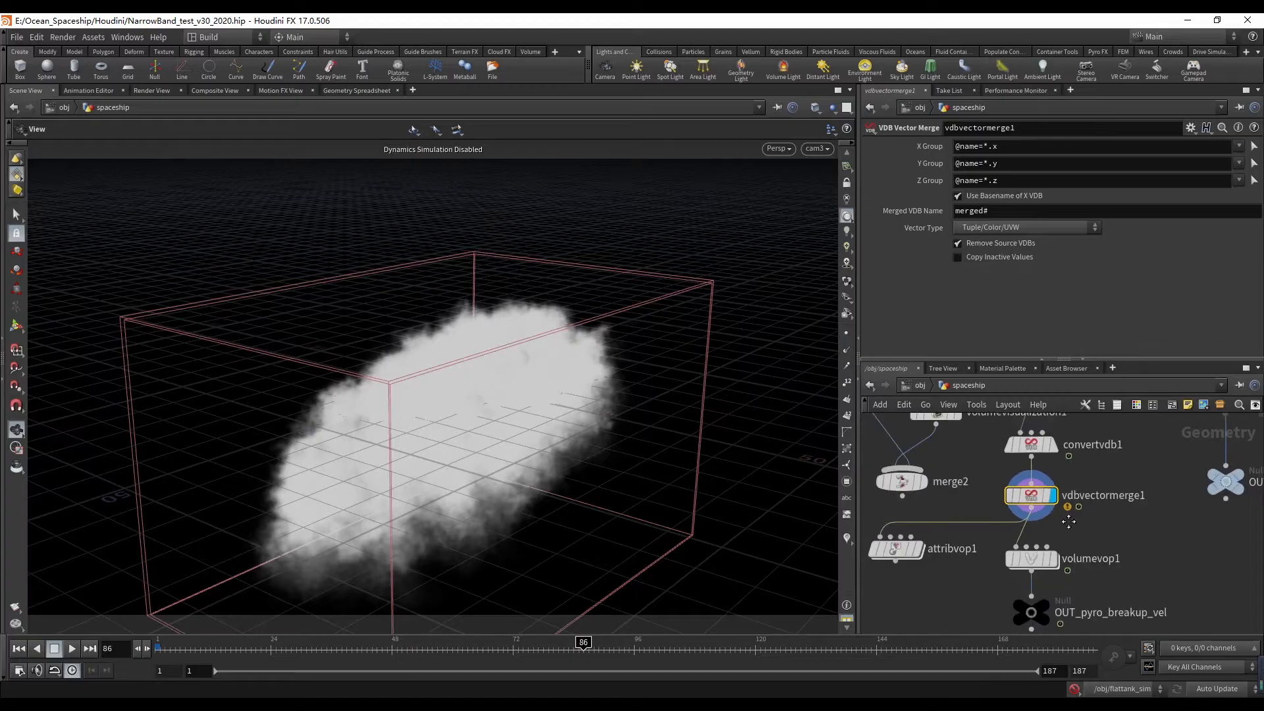
{"action": "middle_click_drag", "start_coordinate": [1061, 520], "coordinate": [1035, 501]}
{"action": "left_click", "coordinate": [1027, 541]}
{"action": "left_click", "coordinate": [1003, 544]}
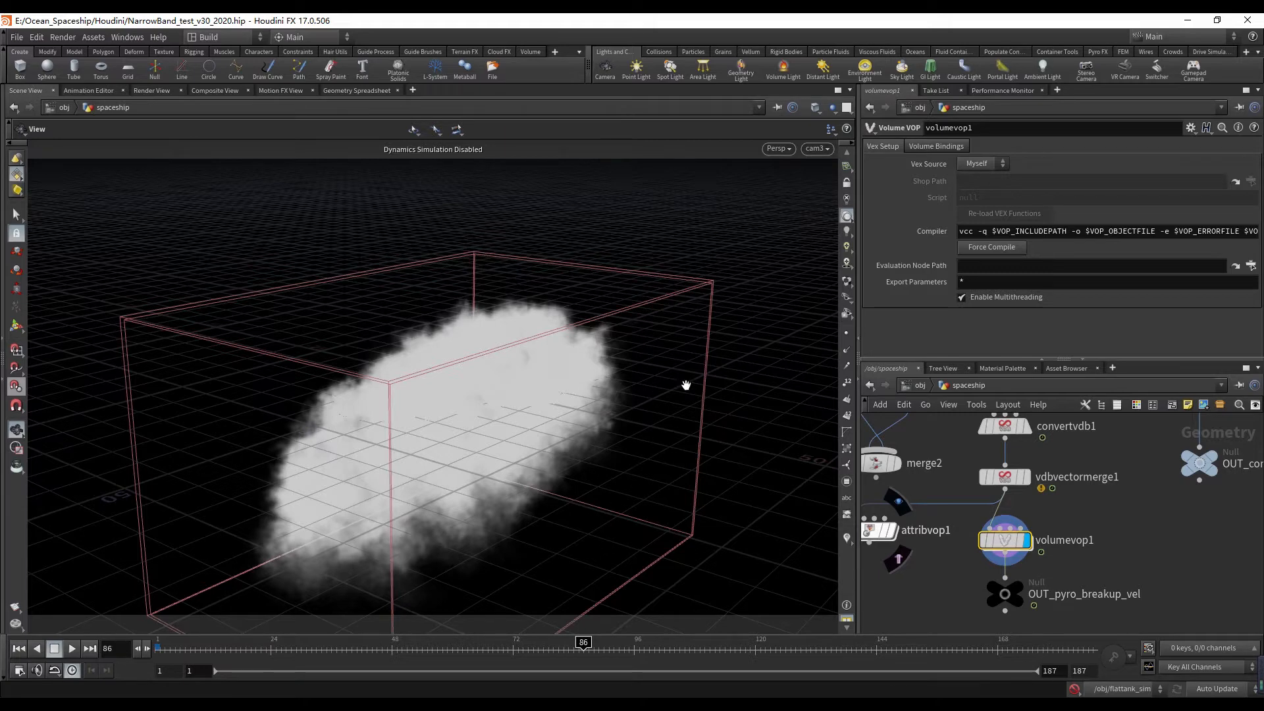
- Open the volumevop1 network and inspect the bind1 velocity node with its connection into multiply1
{"action": "double_click", "coordinate": [1005, 541]}
{"action": "scroll", "coordinate": [998, 528], "scroll_direction": "up", "scroll_amount": 3}
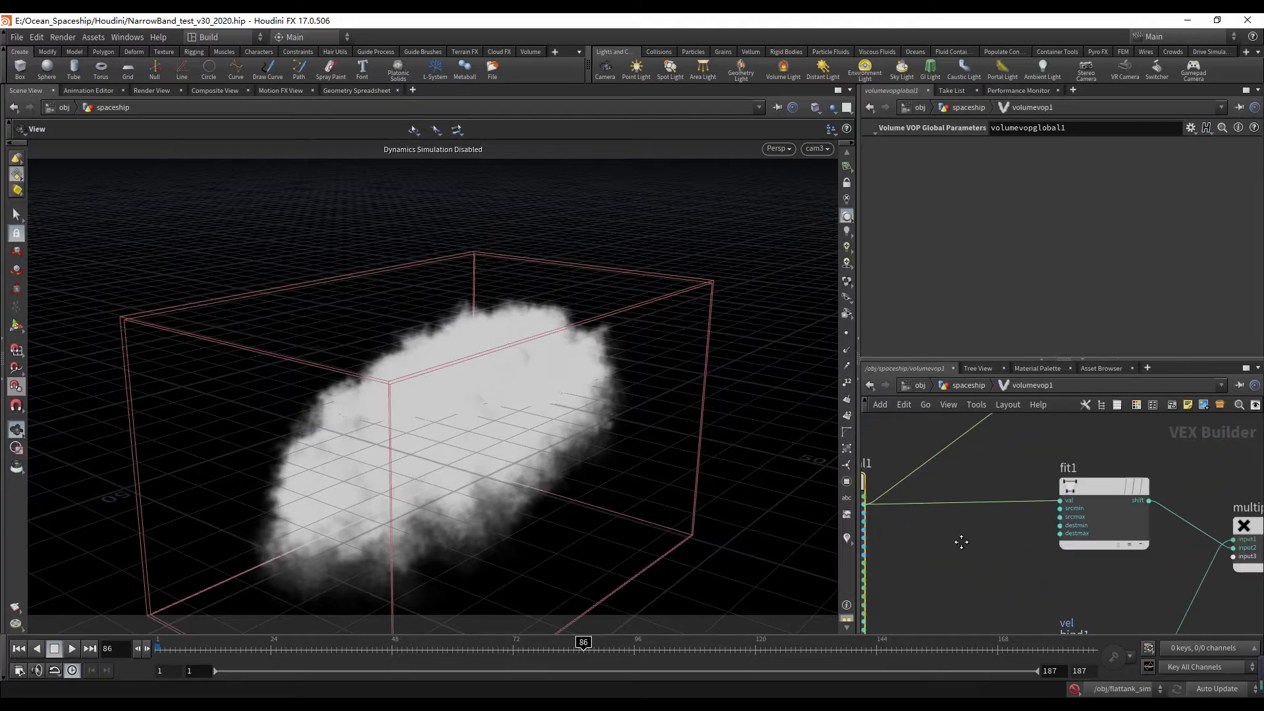
{"action": "scroll", "coordinate": [948, 520], "scroll_direction": "down", "scroll_amount": 3}
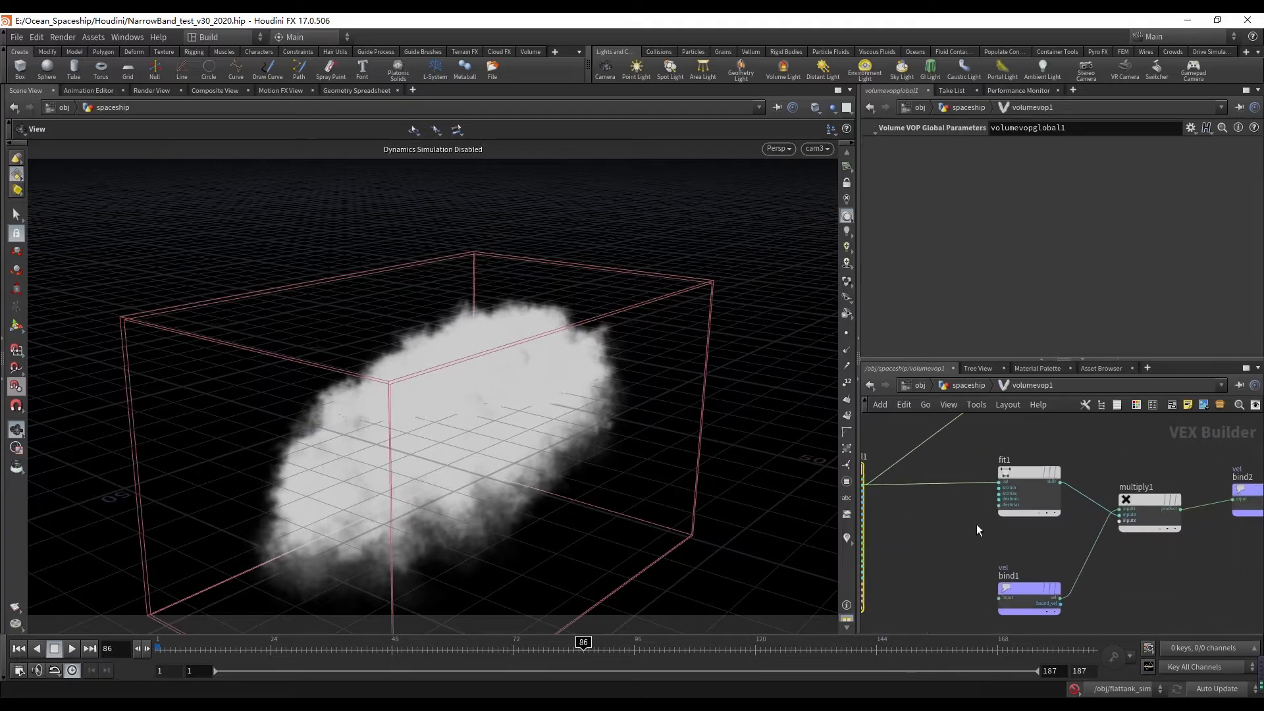
{"action": "scroll", "coordinate": [967, 546], "scroll_direction": "down", "scroll_amount": 3}
{"action": "left_click", "coordinate": [1036, 600]}
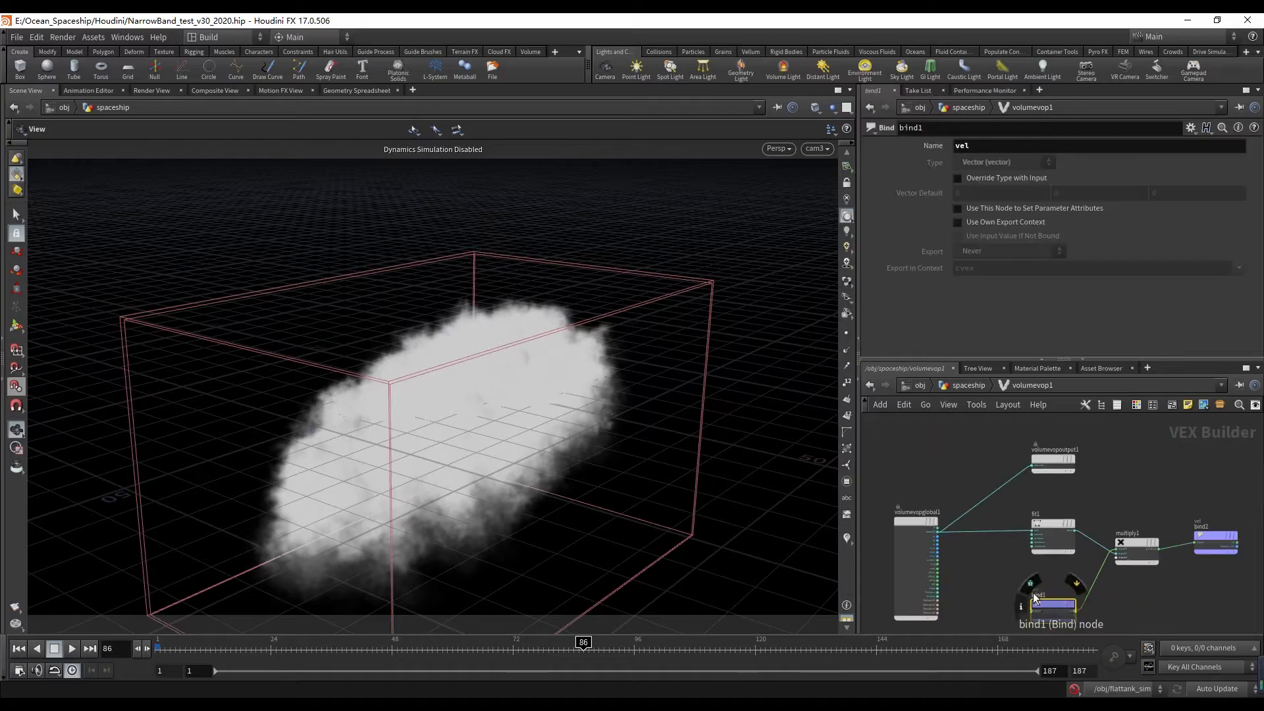
{"action": "scroll", "coordinate": [1007, 560], "scroll_direction": "up", "scroll_amount": 2}
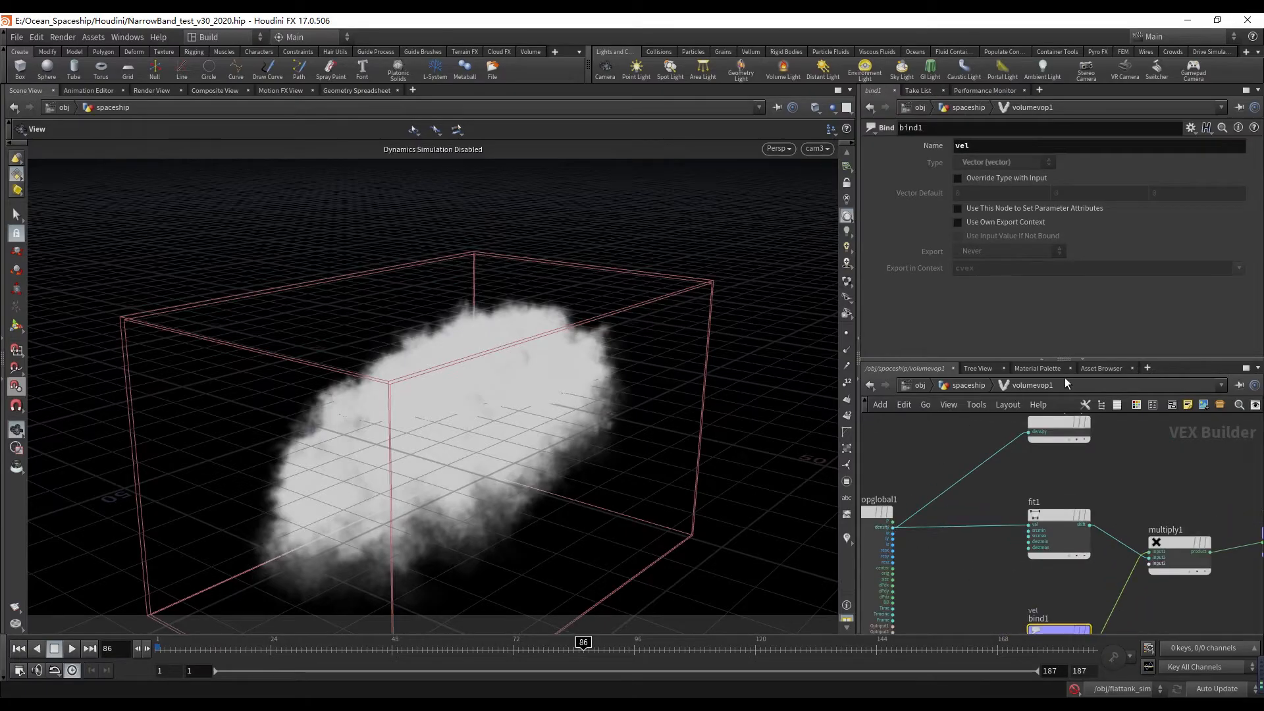
{"action": "middle_click_drag", "start_coordinate": [1017, 563], "coordinate": [979, 505]}
{"action": "scroll", "coordinate": [885, 522], "scroll_direction": "up", "scroll_amount": 3}
{"action": "scroll", "coordinate": [891, 520], "scroll_direction": "down", "scroll_amount": 2}
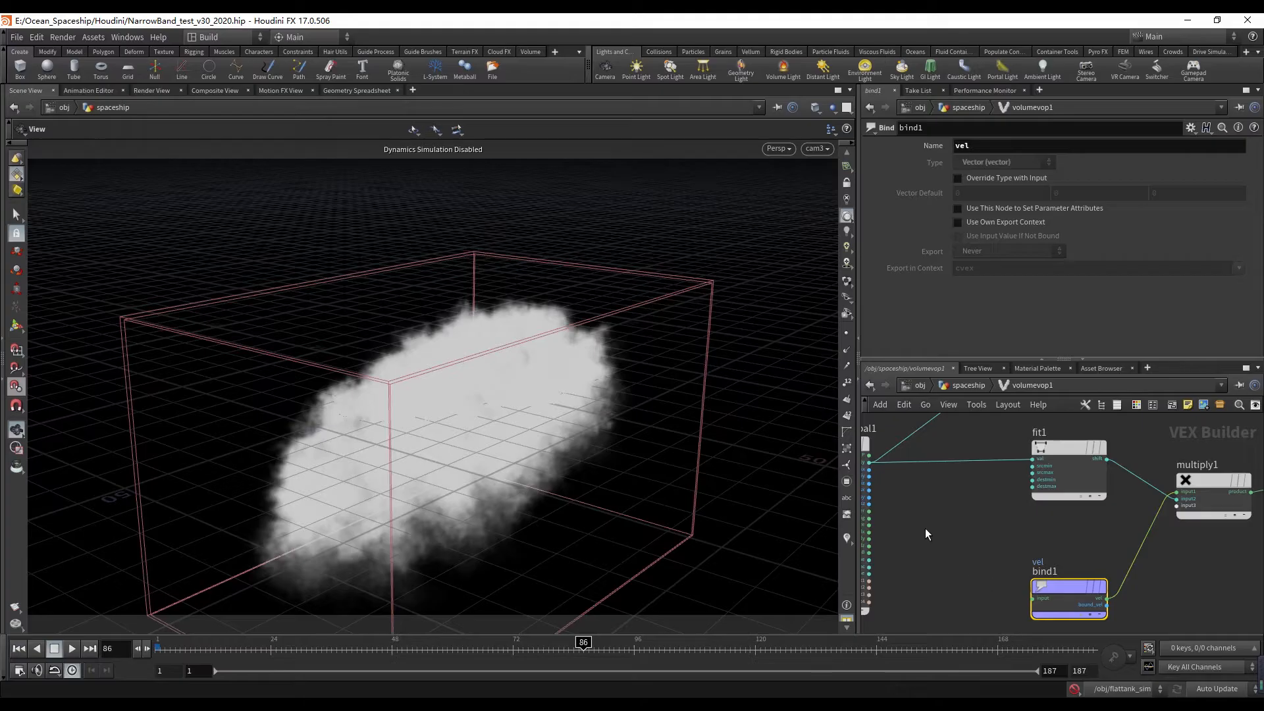
{"action": "middle_click_drag", "start_coordinate": [937, 483], "coordinate": [933, 517]}
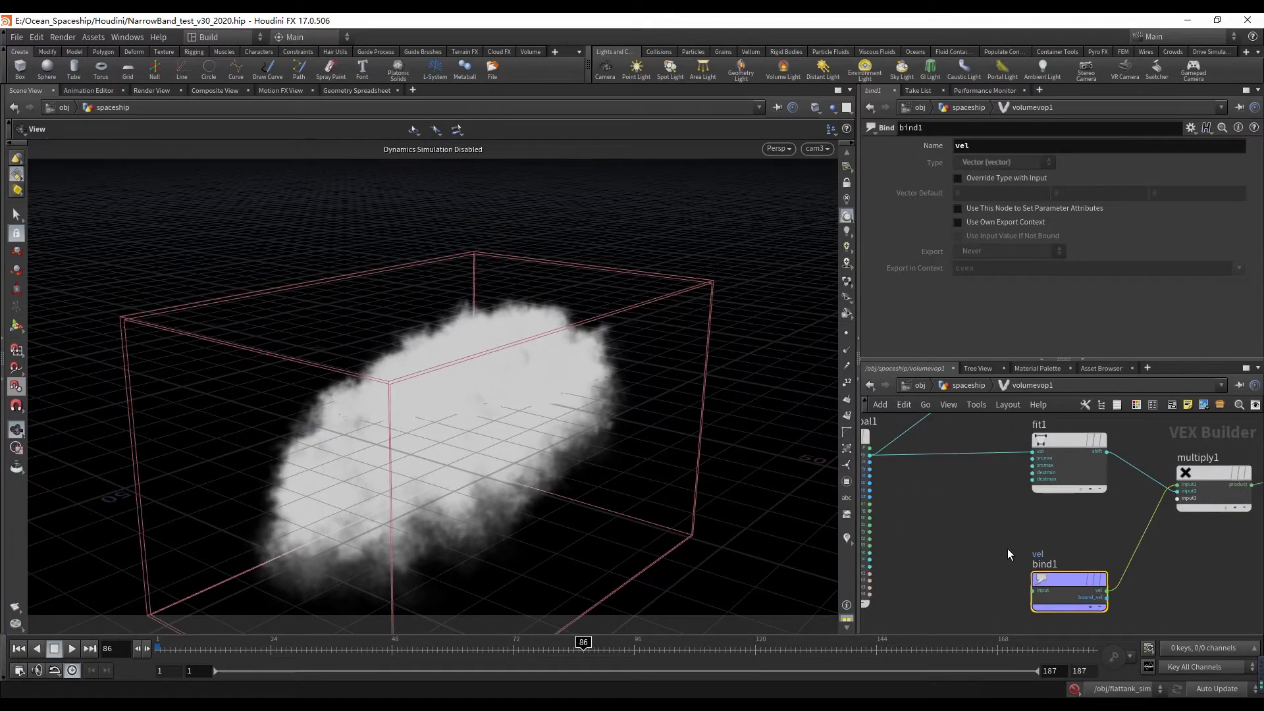
- Inspect the bind2 node that exports vel from multiply1, and return to the spaceship network
{"action": "scroll", "coordinate": [1007, 548], "scroll_direction": "down", "scroll_amount": 2}
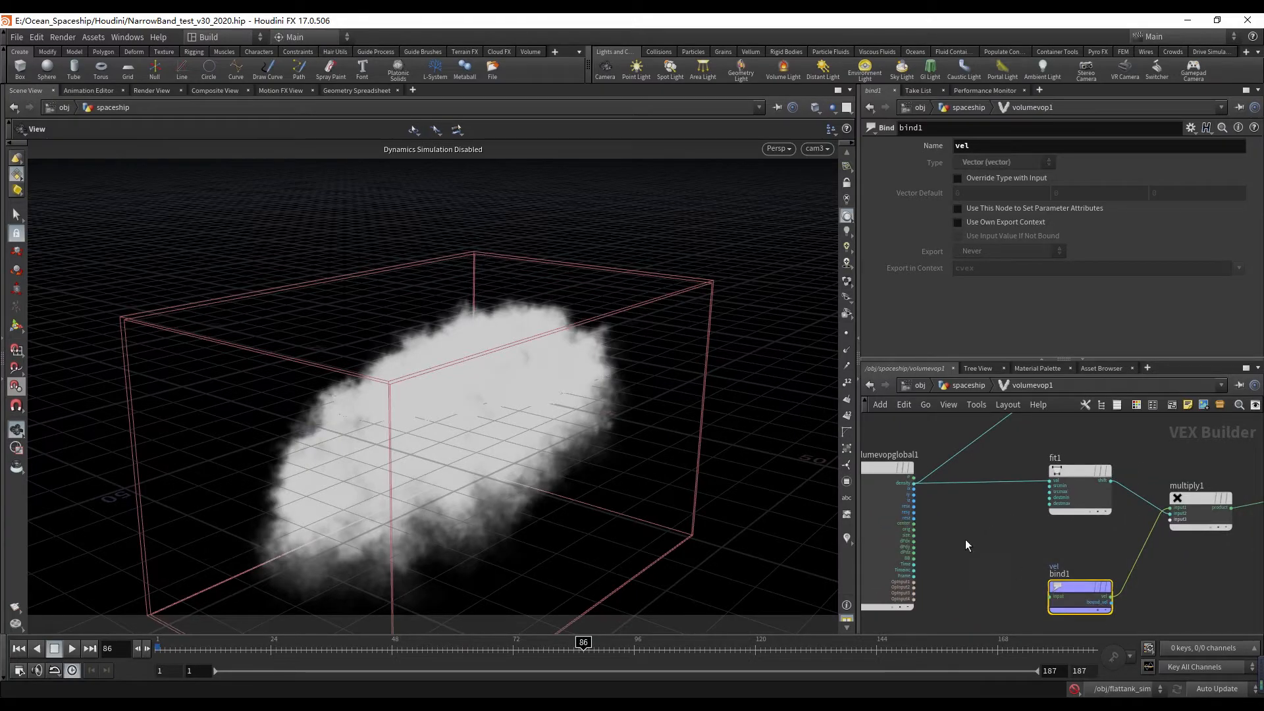
{"action": "middle_click_drag", "start_coordinate": [987, 523], "coordinate": [940, 548]}
{"action": "scroll", "coordinate": [1024, 548], "scroll_direction": "down", "scroll_amount": 2}
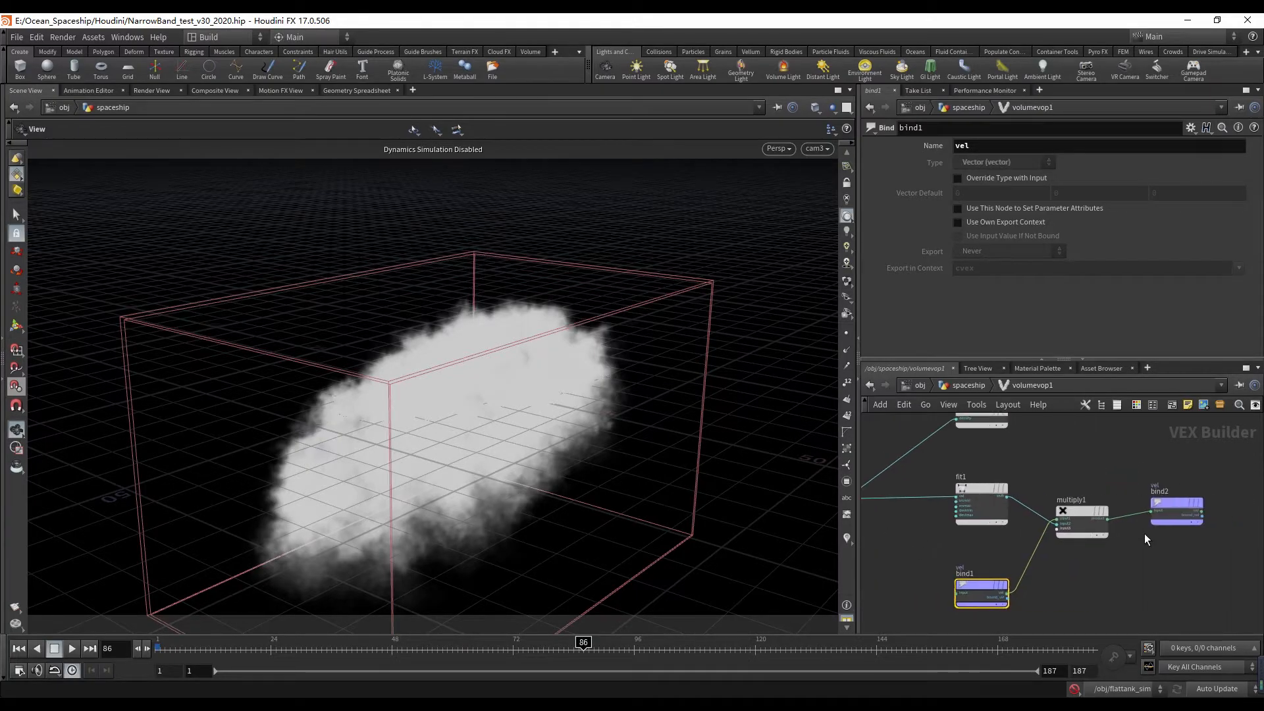
{"action": "left_click", "coordinate": [1161, 510]}
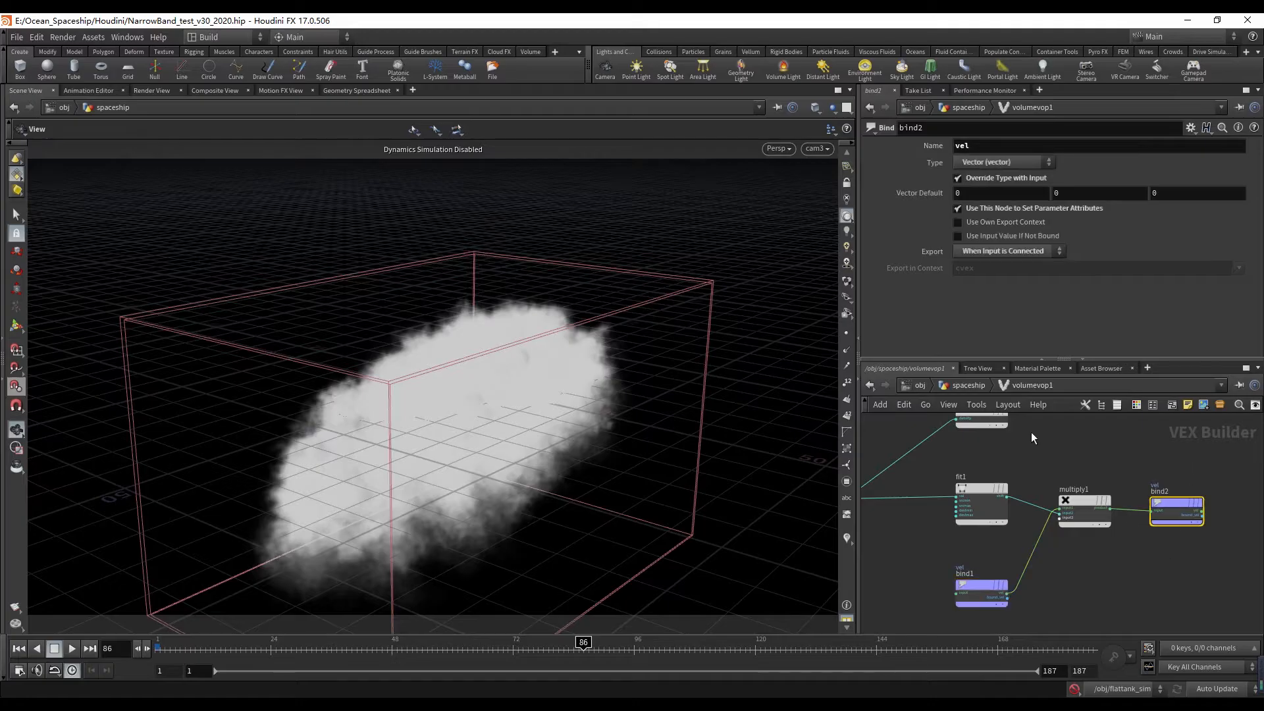
{"action": "left_click", "coordinate": [973, 386]}
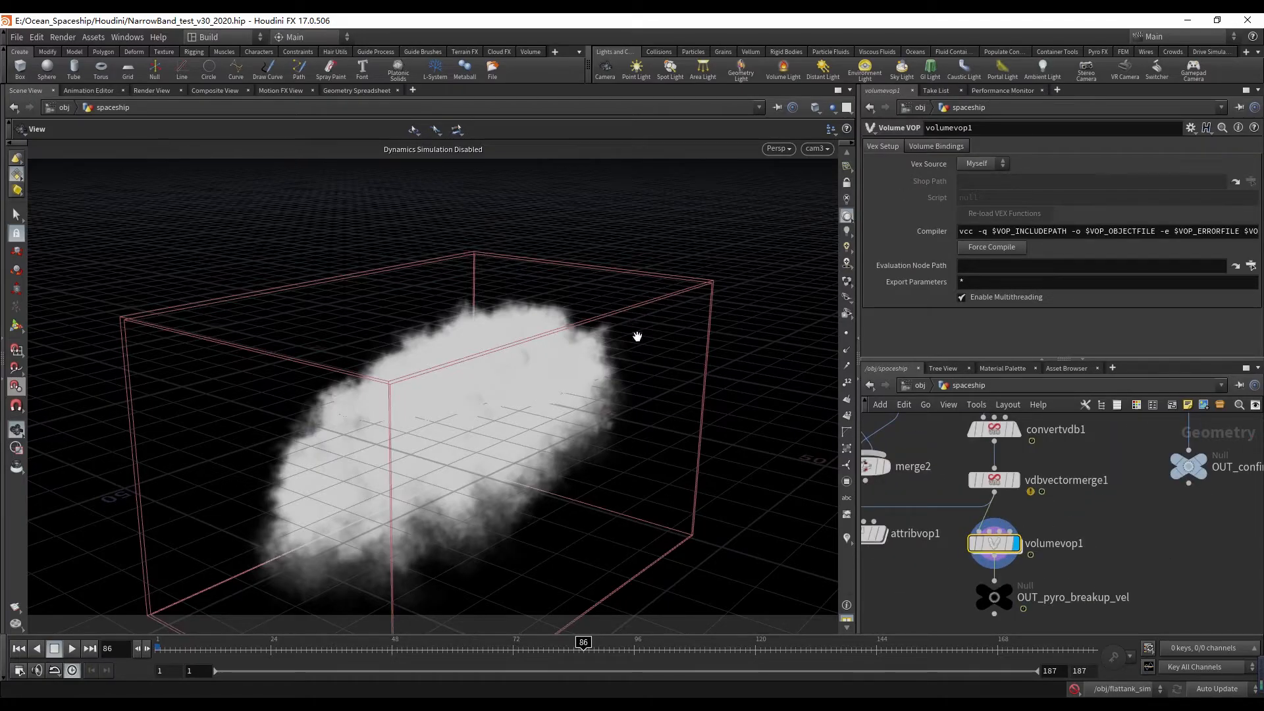
- Reopen volumevop1, inspect the source and destination ranges of fit1, and go back up to the spaceship network
{"action": "double_click", "coordinate": [994, 543]}
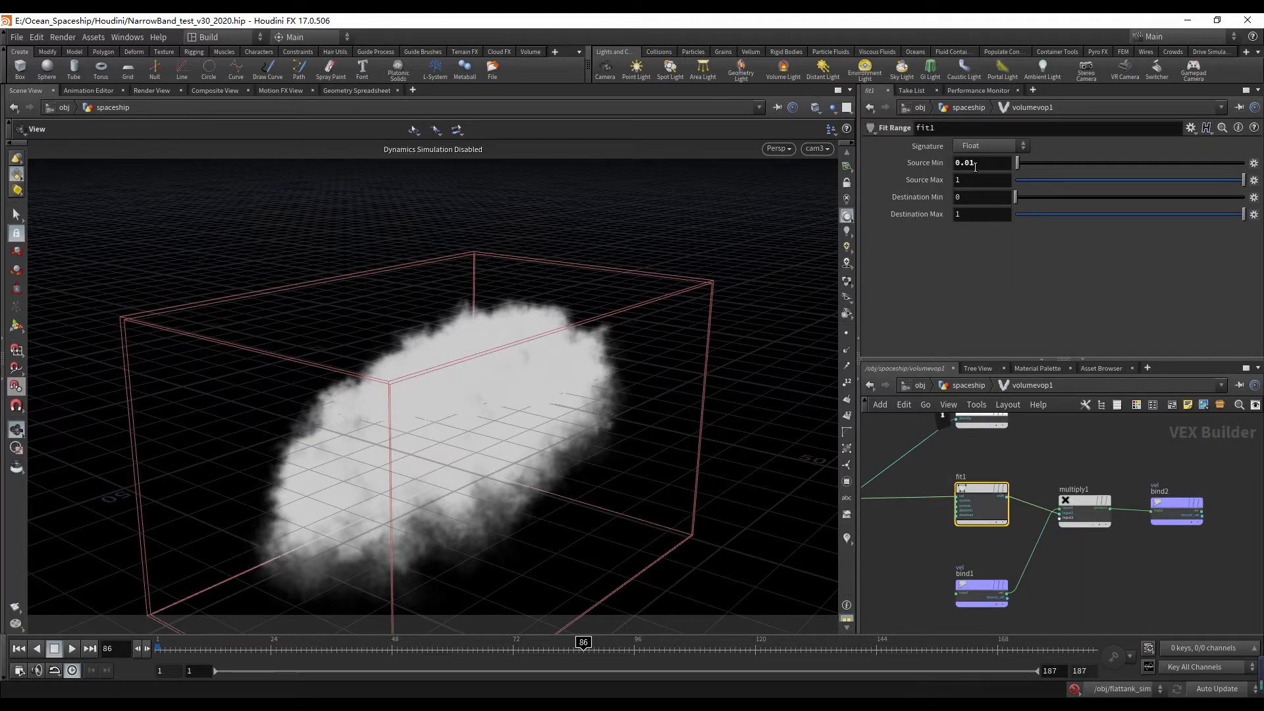
{"action": "left_click", "coordinate": [994, 167]}
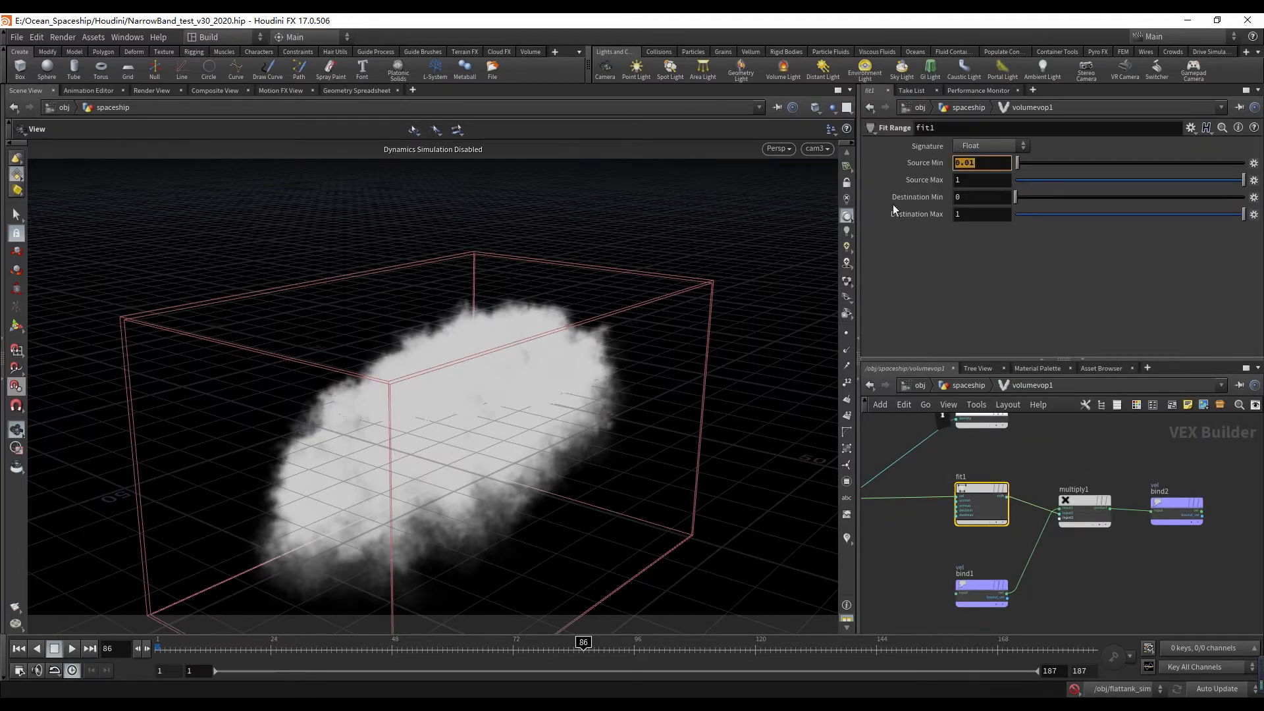
{"action": "left_click", "coordinate": [982, 163]}
{"action": "left_click_drag", "start_coordinate": [981, 165], "coordinate": [927, 171]}
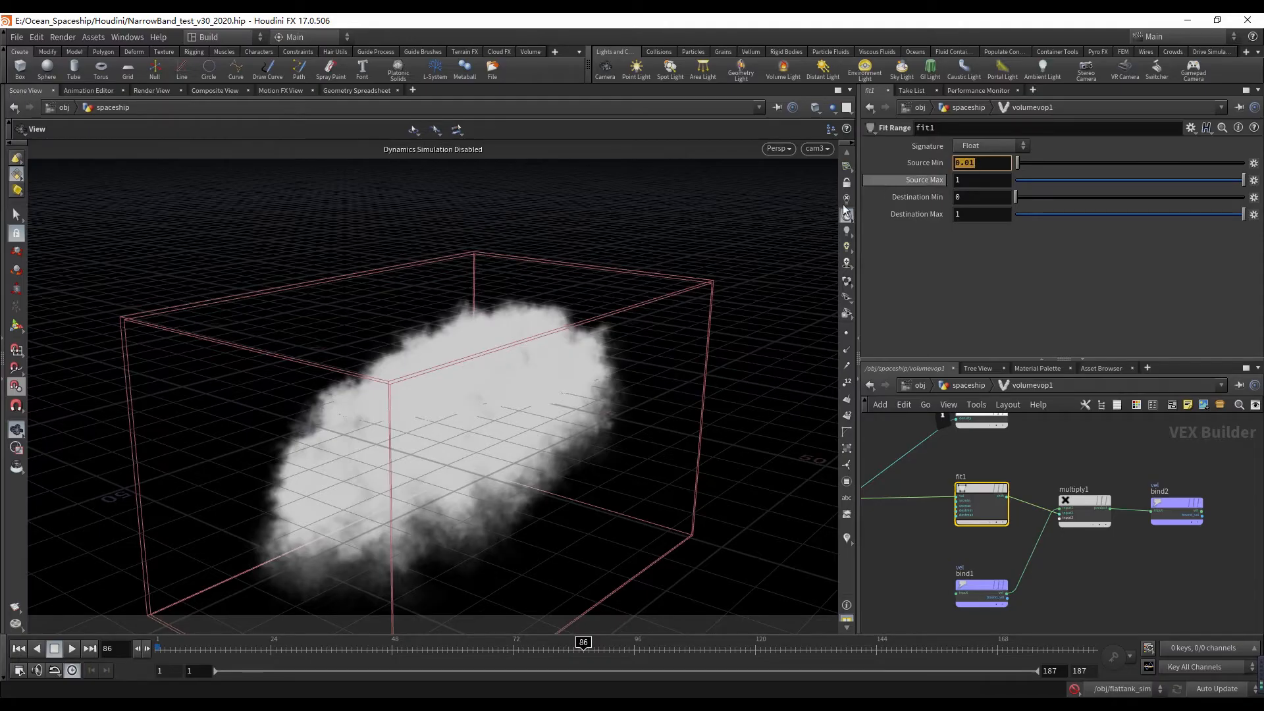
{"action": "left_click", "coordinate": [959, 197]}
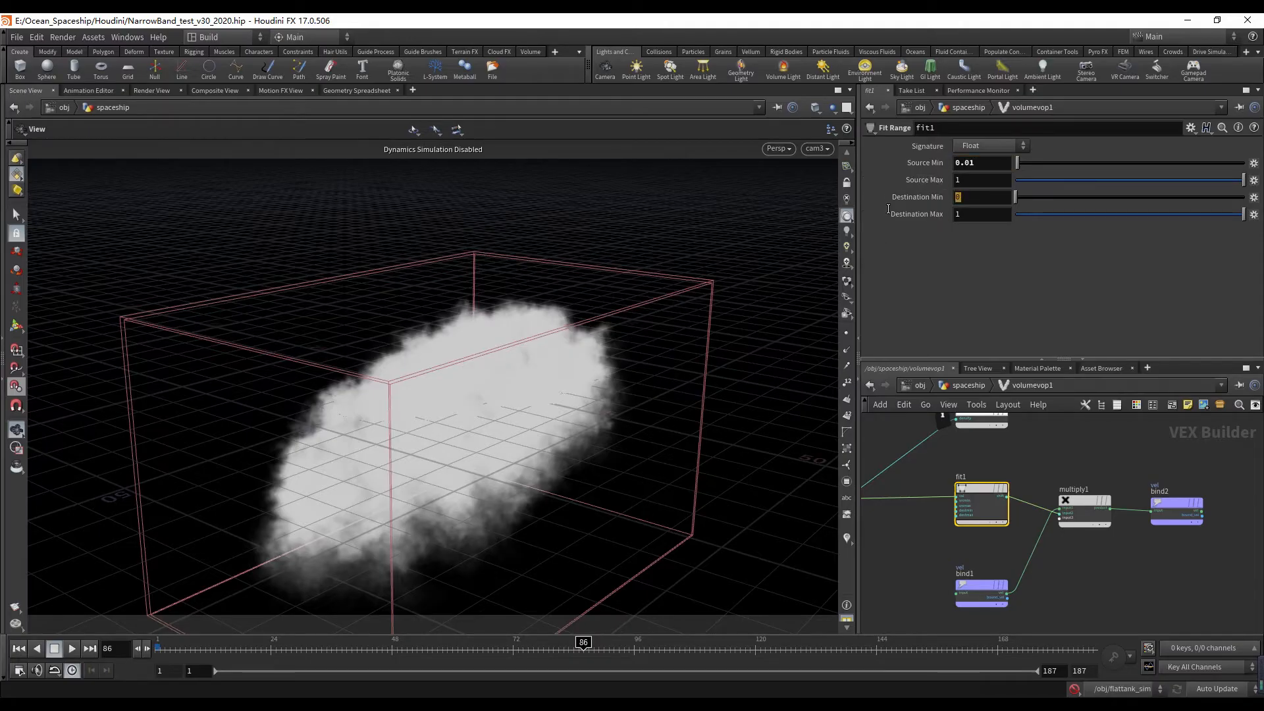
{"action": "key", "text": "u"}
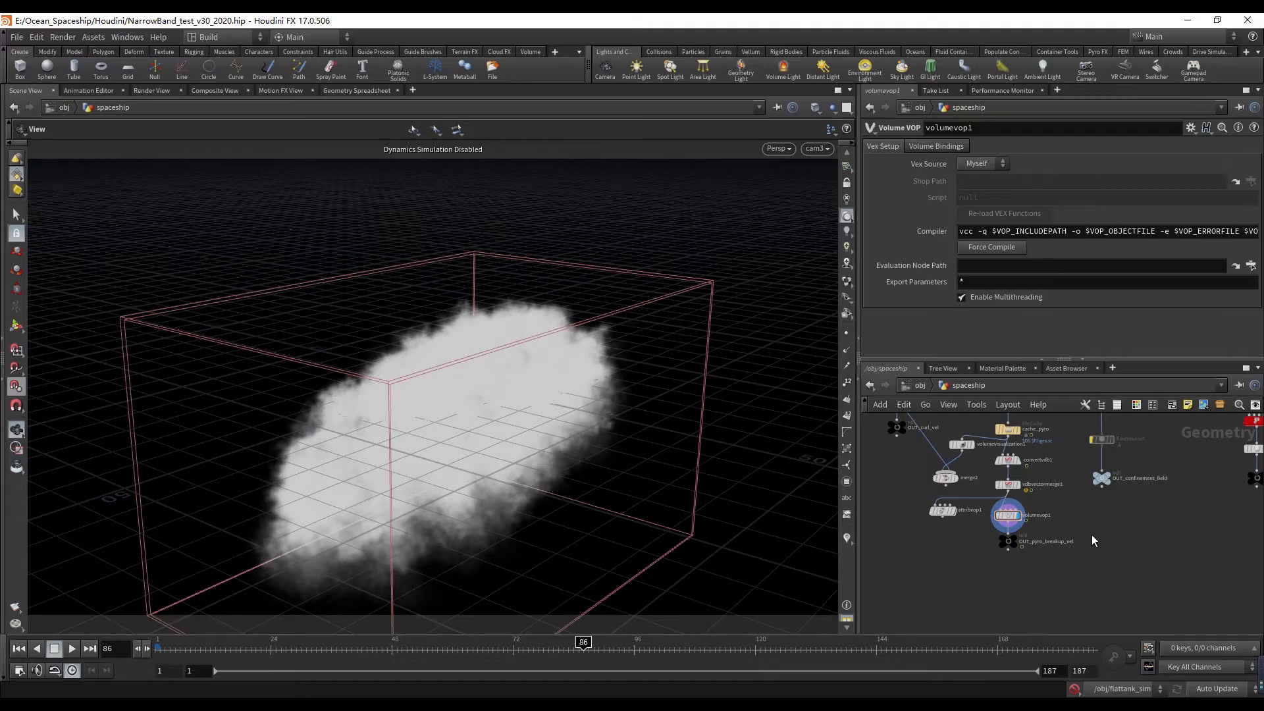
- Display the box1 node that feeds the confinement field branch
{"action": "scroll", "coordinate": [1086, 547], "scroll_direction": "down", "scroll_amount": 5}
{"action": "scroll", "coordinate": [1100, 484], "scroll_direction": "up", "scroll_amount": 8}
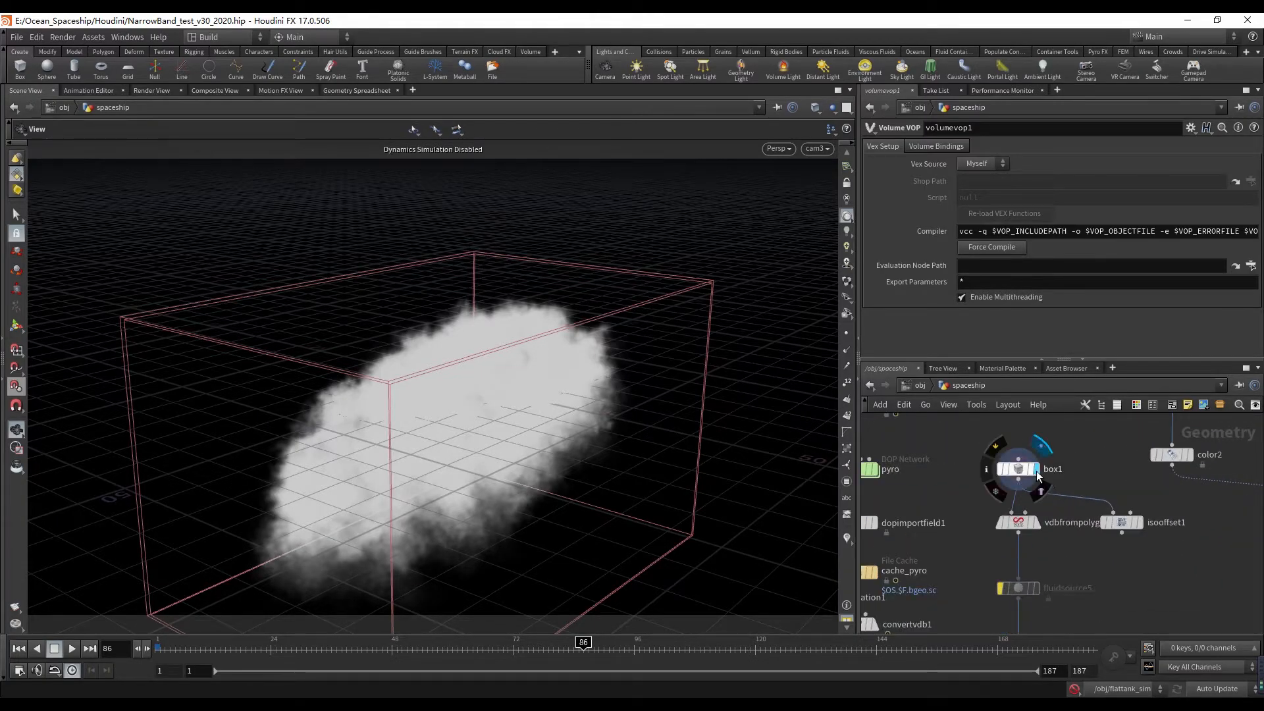
{"action": "left_click", "coordinate": [1036, 468]}
{"action": "left_click", "coordinate": [1018, 485]}
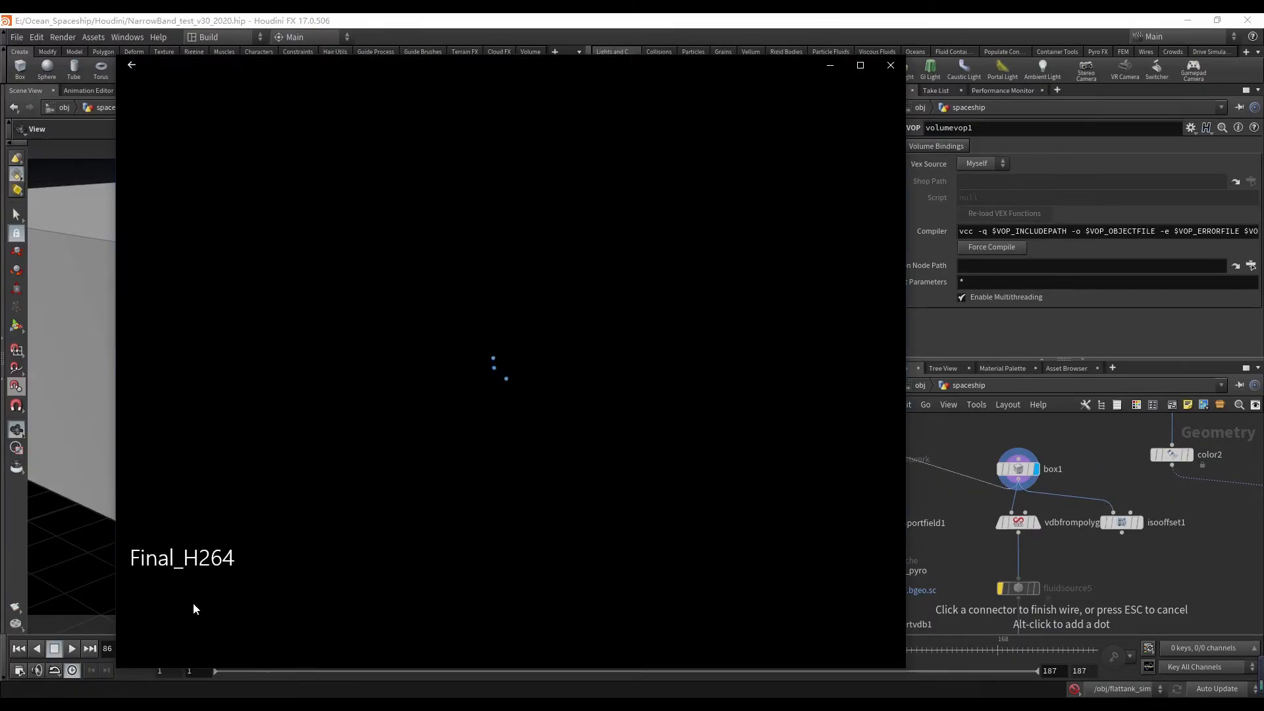
- Switch to the Final_H264 video, skip to the comparison of four combined methods, and pause it at about 14 seconds
{"action": "left_click", "coordinate": [275, 606]}
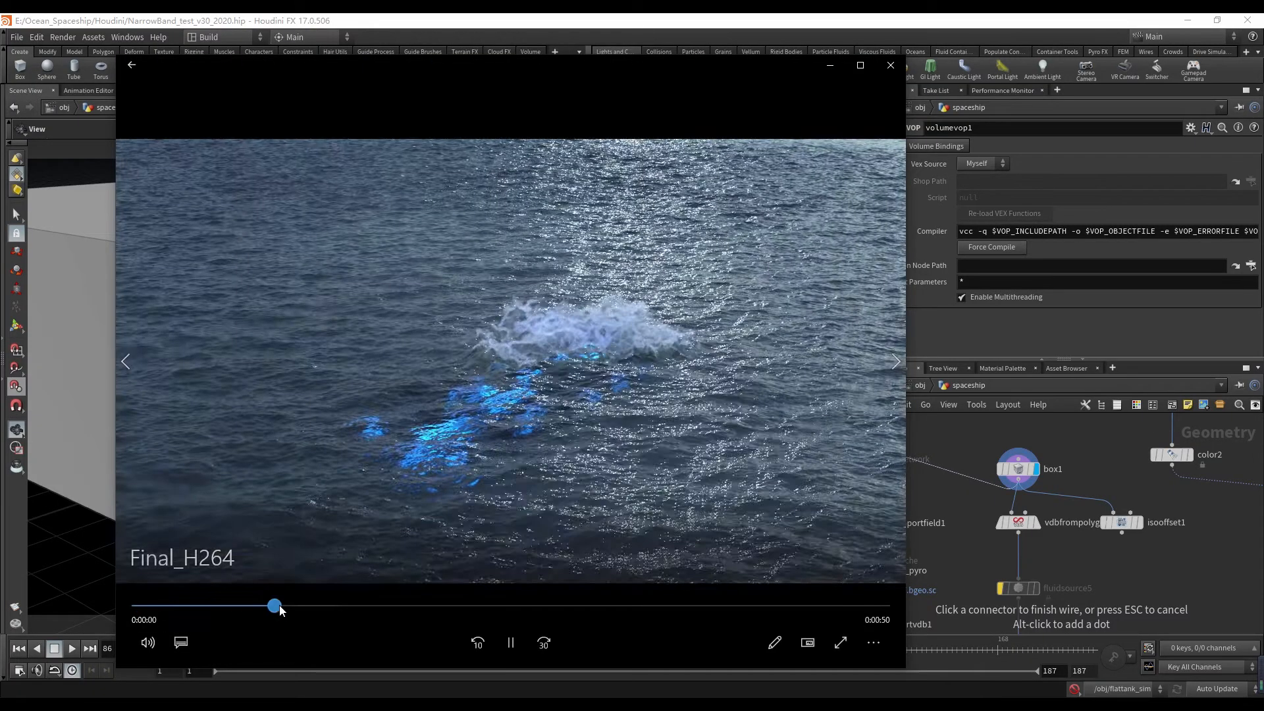
{"action": "left_click_drag", "start_coordinate": [279, 607], "coordinate": [342, 607]}
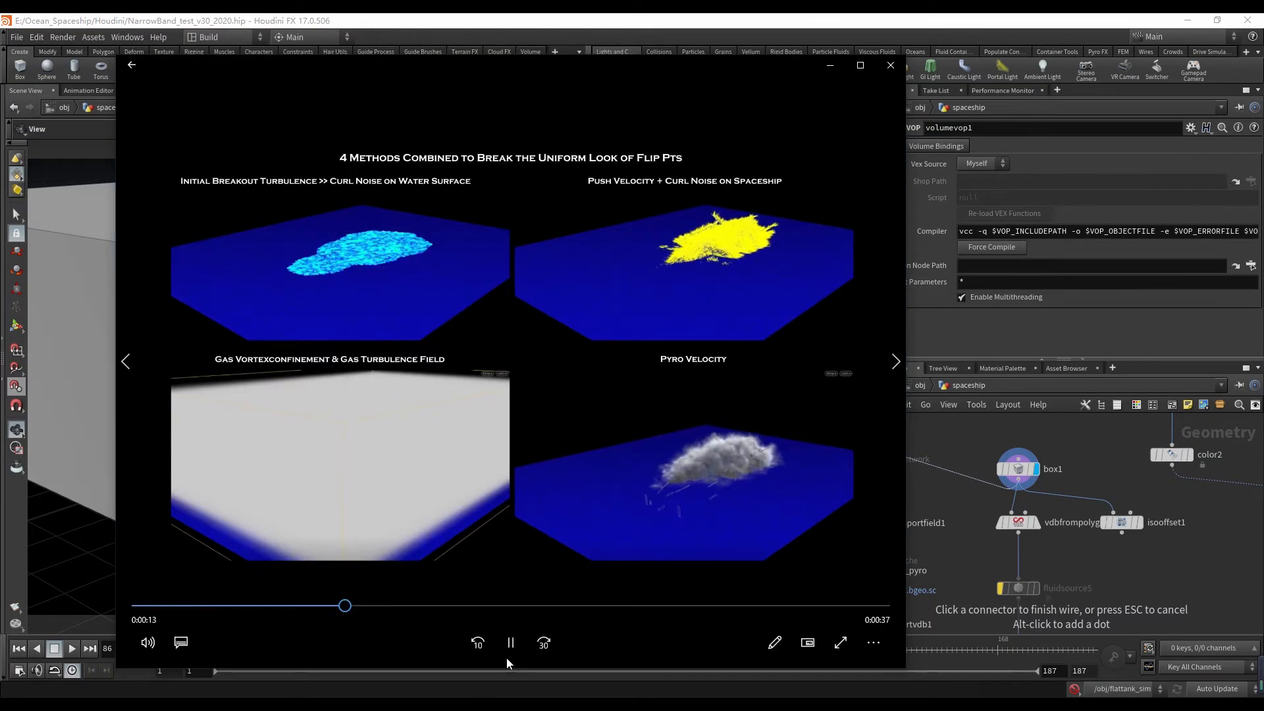
{"action": "left_click", "coordinate": [510, 644]}
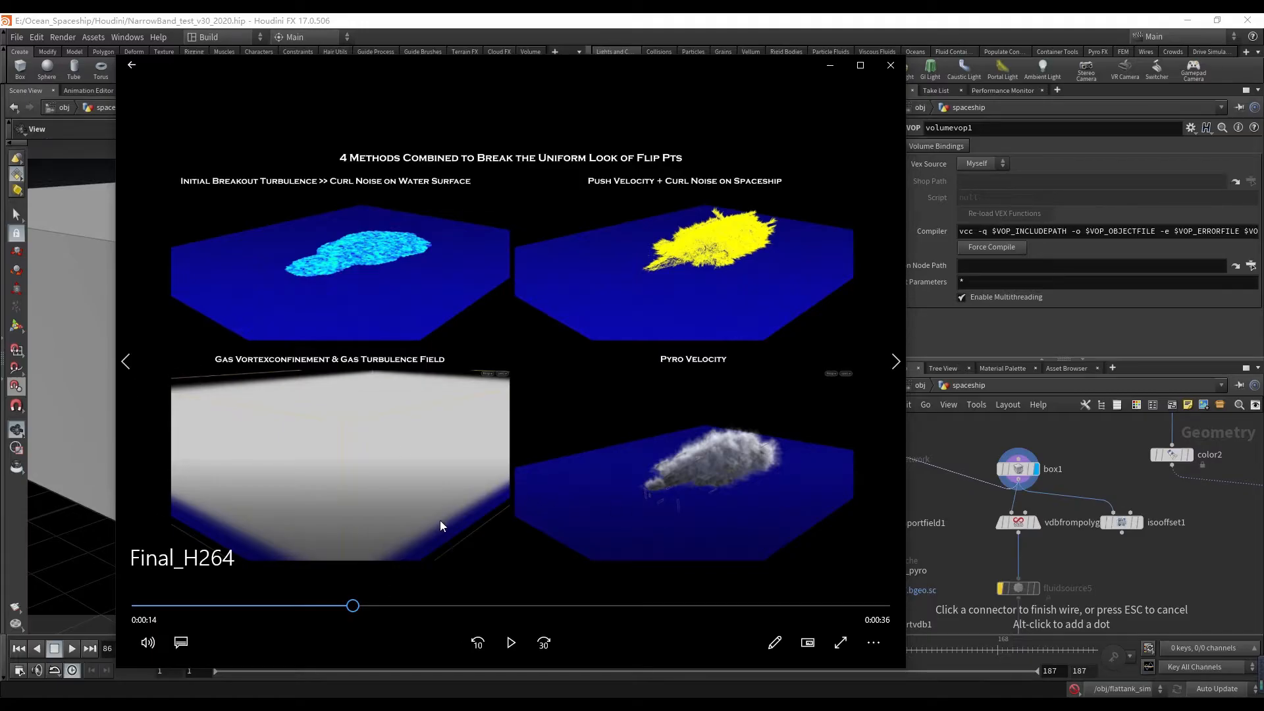
- Return to Houdini, inspect the box1 settings, and display the vdbfrompolygons3 fog volume built from it
{"action": "left_click", "coordinate": [831, 65]}
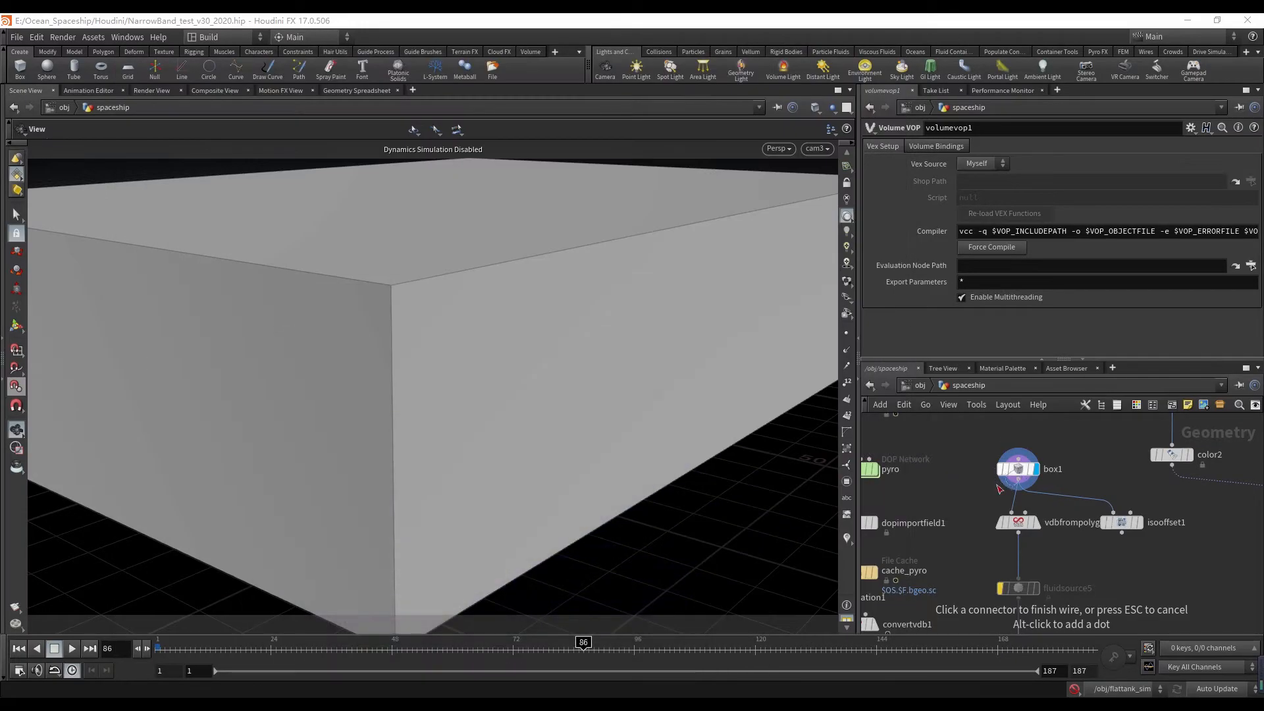
{"action": "scroll", "coordinate": [998, 473], "scroll_direction": "up", "scroll_amount": 2}
{"action": "left_click", "coordinate": [997, 471]}
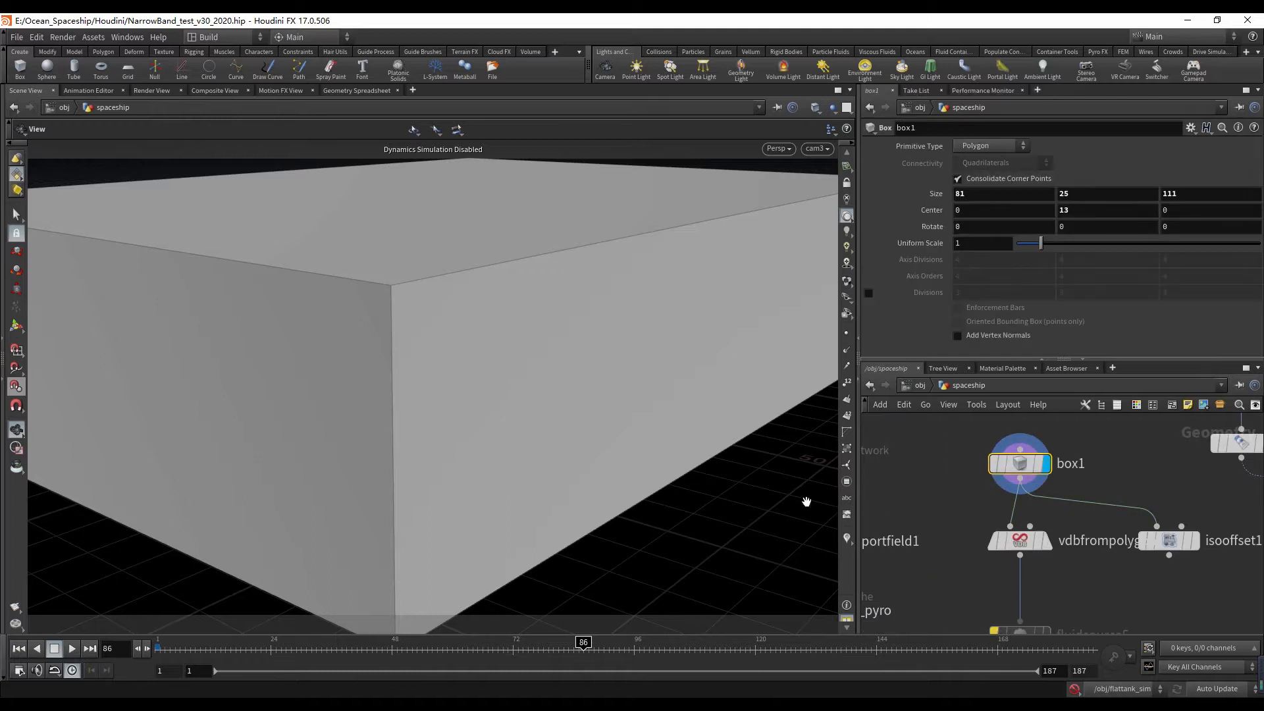
{"action": "left_click", "coordinate": [1021, 547]}
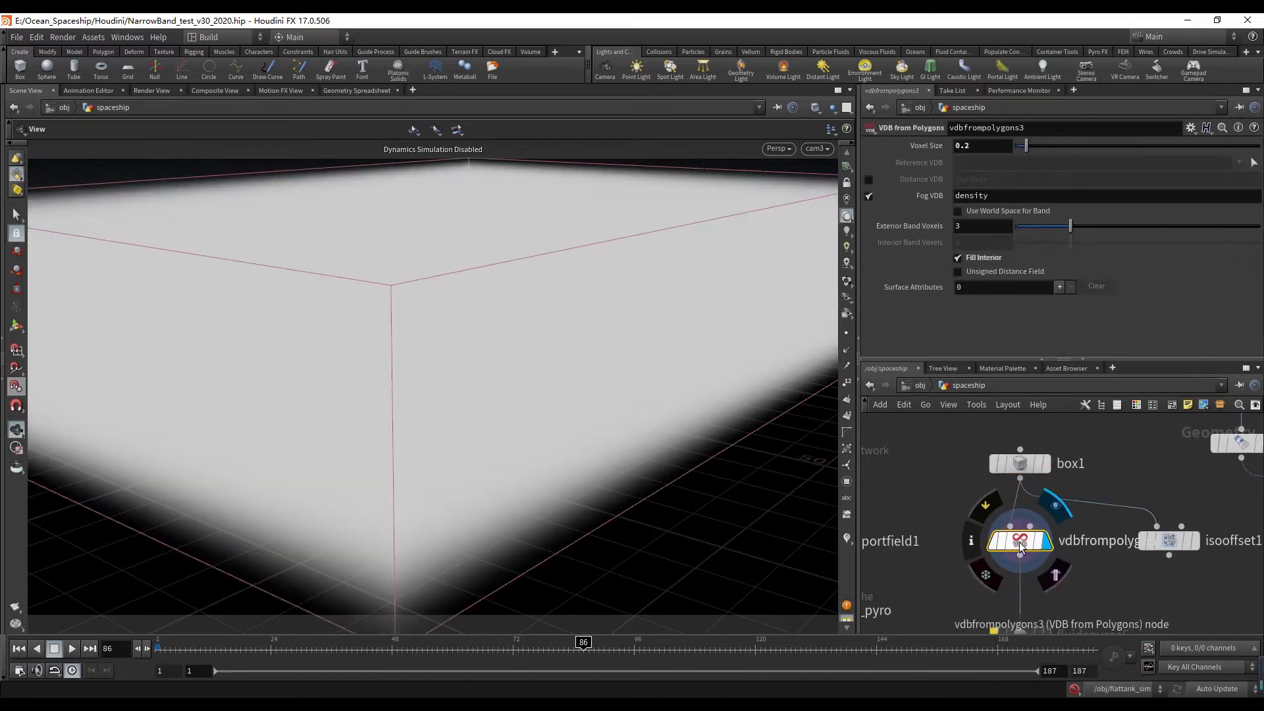
- Follow the confinement branch down past fluidsource5 and inspect the OUT_confinement_field null
{"action": "scroll", "coordinate": [1050, 595], "scroll_direction": "down", "scroll_amount": 1}
{"action": "middle_click_drag", "start_coordinate": [1056, 560], "coordinate": [1050, 530]}
{"action": "scroll", "coordinate": [1055, 560], "scroll_direction": "up", "scroll_amount": 1}
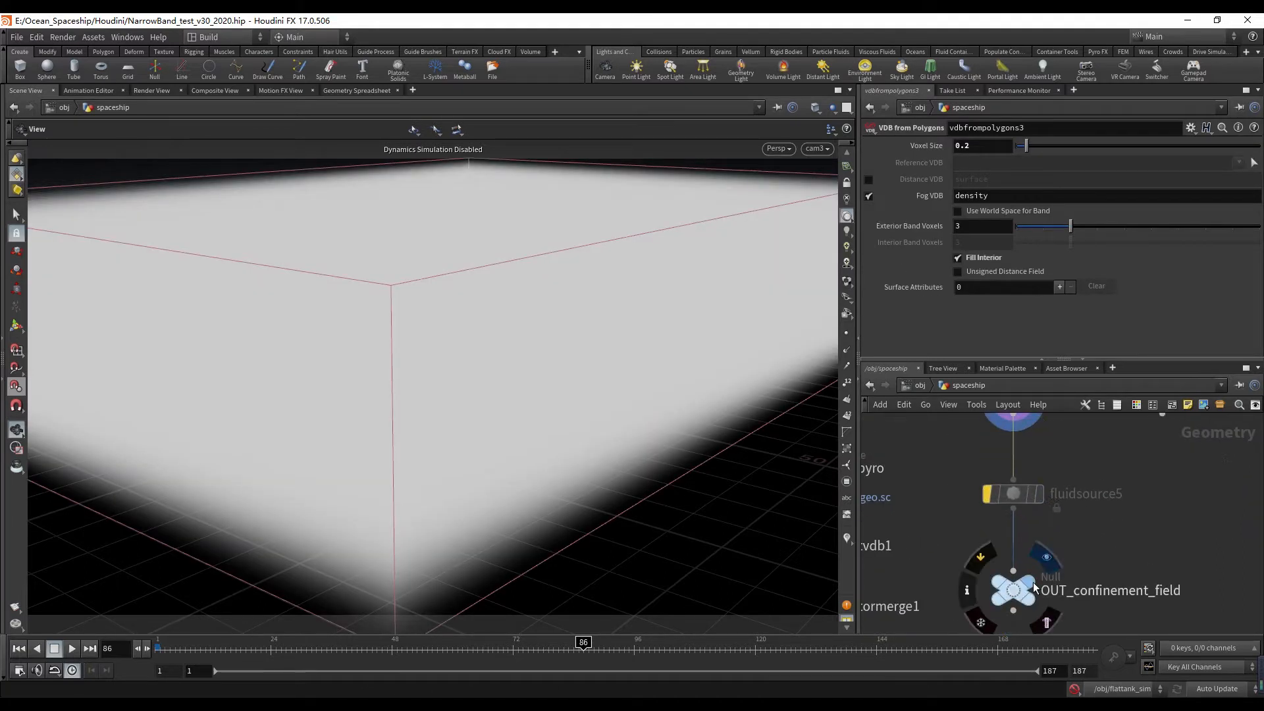
{"action": "left_click", "coordinate": [1026, 589]}
- Reopen the vdbfrompolygons3 settings, examine its fog volume from other angles, and restore the cam3 view
{"action": "middle_click_drag", "start_coordinate": [1095, 455], "coordinate": [1095, 541]}
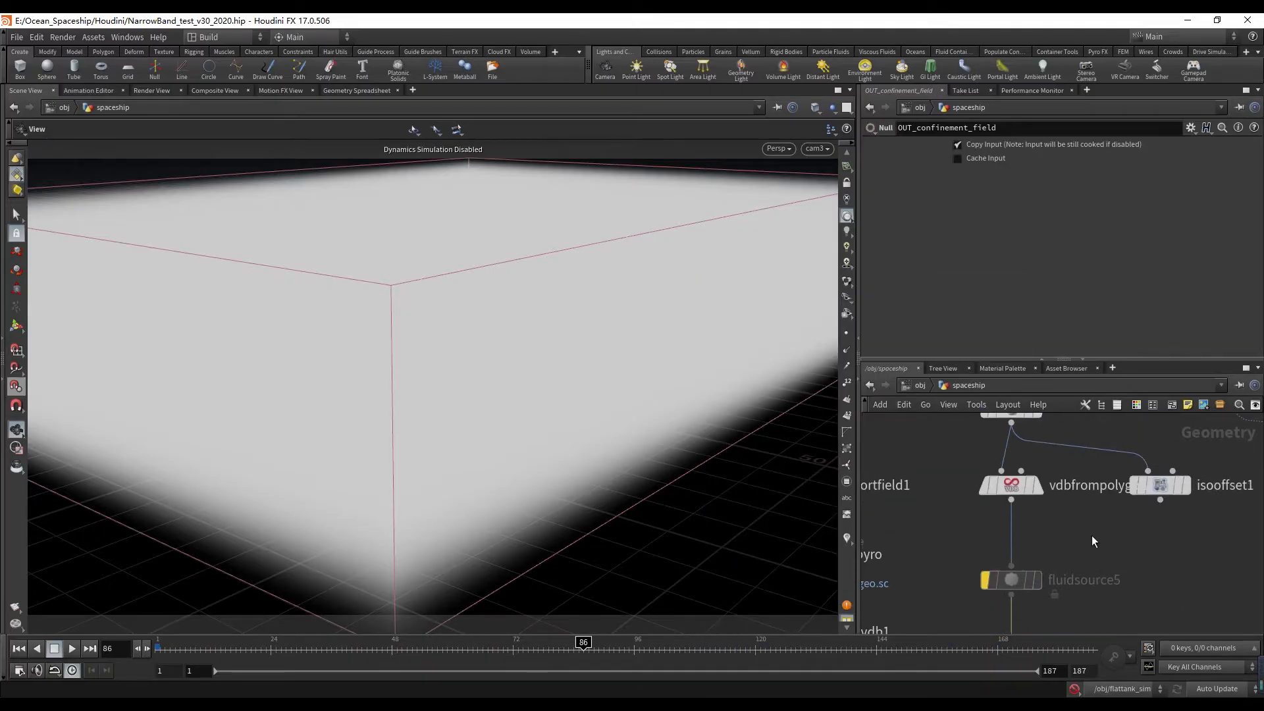
{"action": "left_click", "coordinate": [1013, 486]}
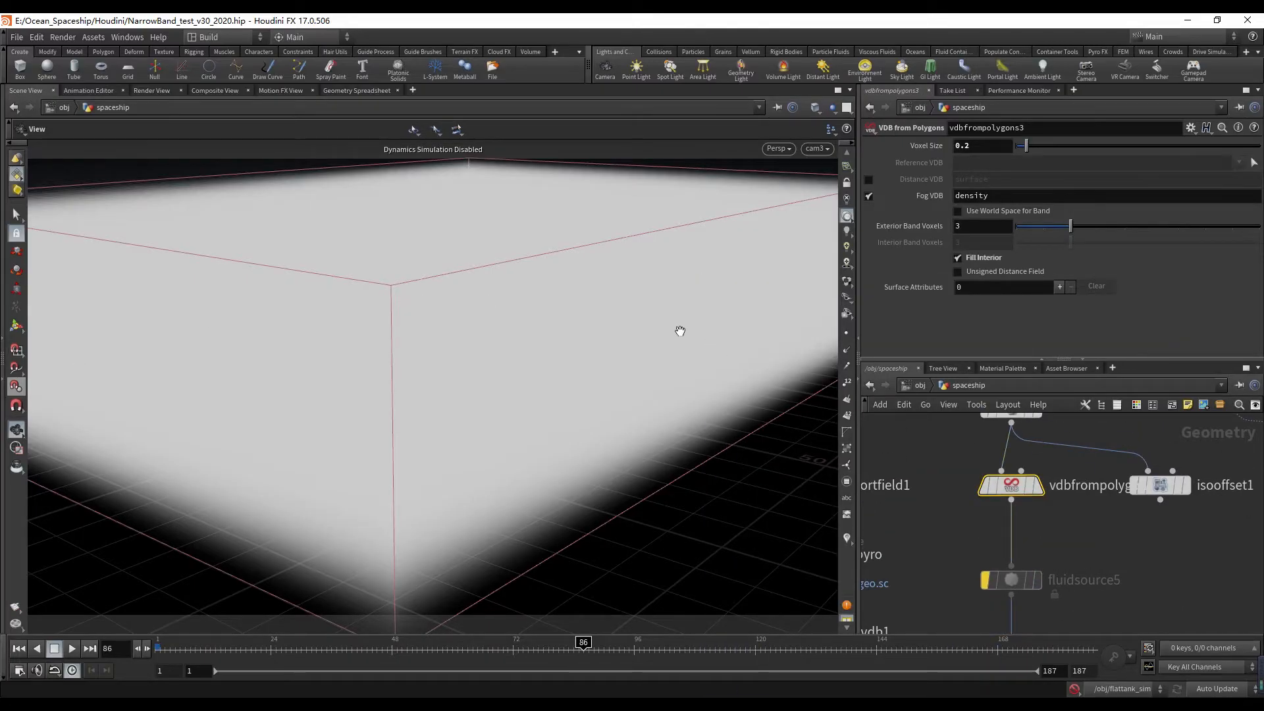
{"action": "left_click_drag", "start_coordinate": [492, 499], "coordinate": [516, 452]}
{"action": "right_click_drag", "start_coordinate": [516, 452], "coordinate": [440, 404]}
{"action": "left_click_drag", "start_coordinate": [441, 404], "coordinate": [453, 531]}
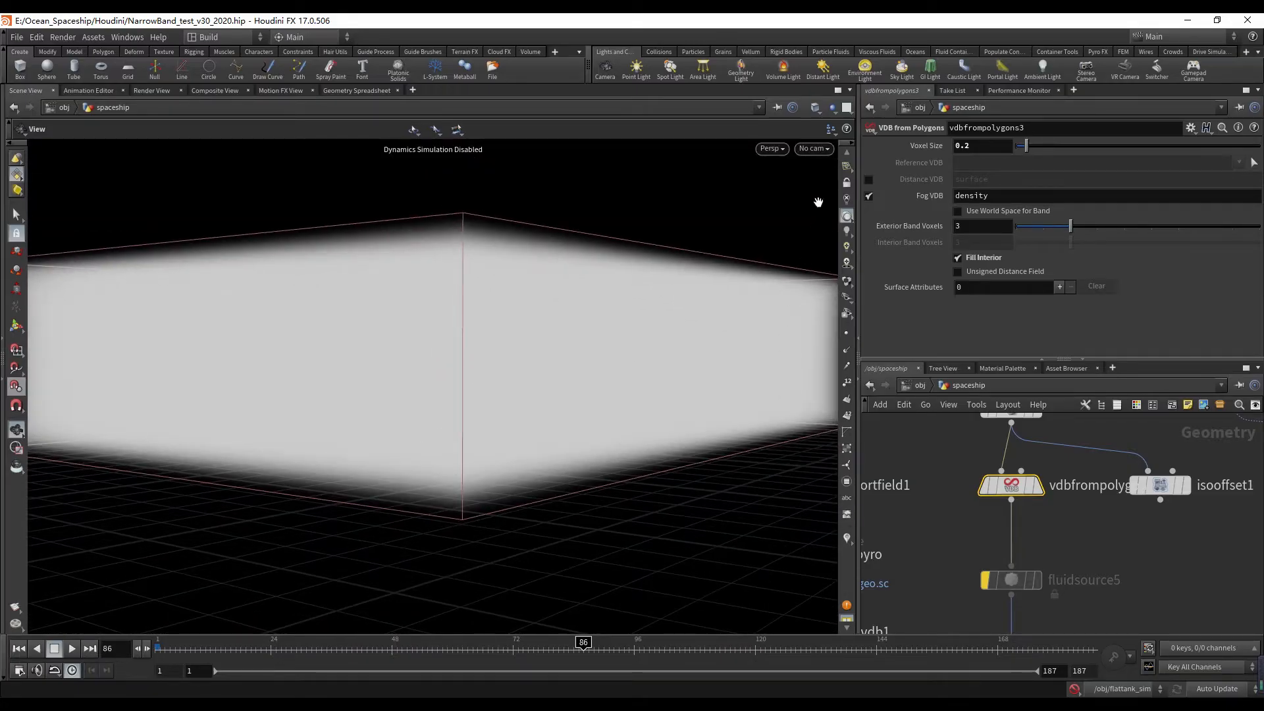
{"action": "left_click", "coordinate": [823, 150]}
{"action": "left_click", "coordinate": [840, 241]}
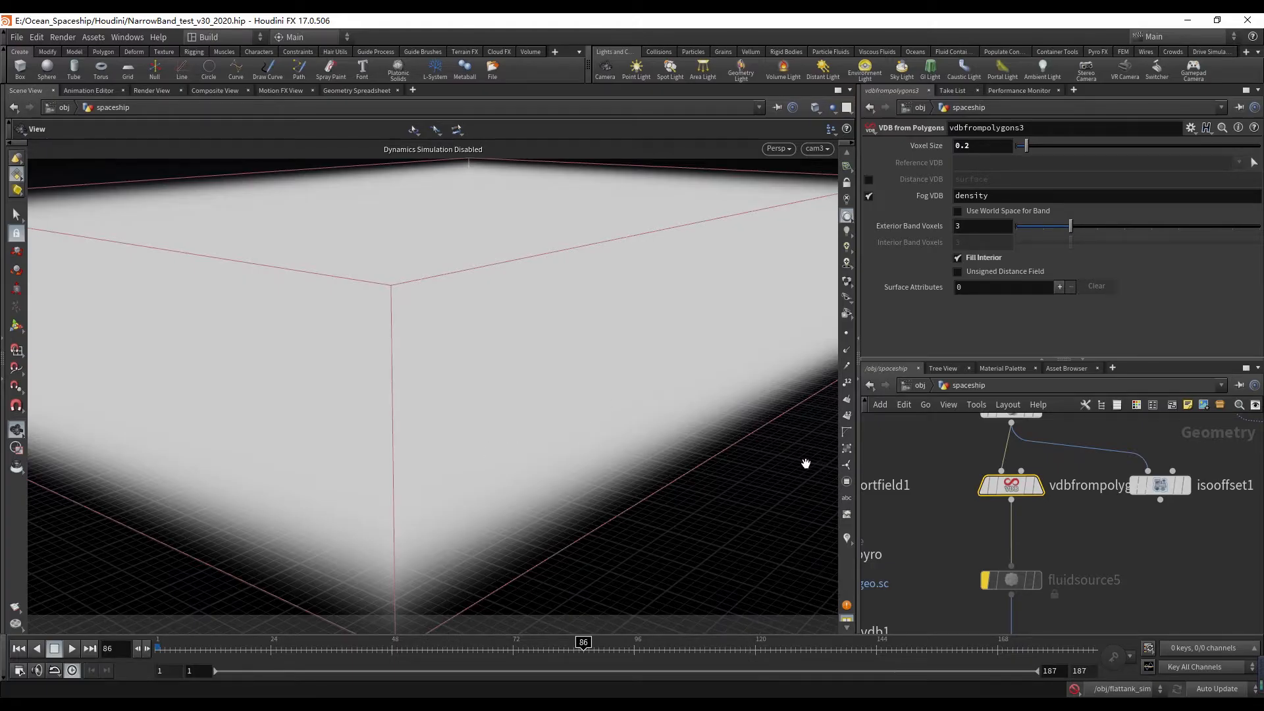
{"action": "middle_click_drag", "start_coordinate": [938, 461], "coordinate": [936, 486]}
{"action": "mouse_move", "coordinate": [943, 475]}
{"action": "left_mouse_down"}
{"action": "mouse_move", "coordinate": [1148, 559]}
{"action": "mouse_move", "coordinate": [935, 489]}
{"action": "left_mouse_up"}
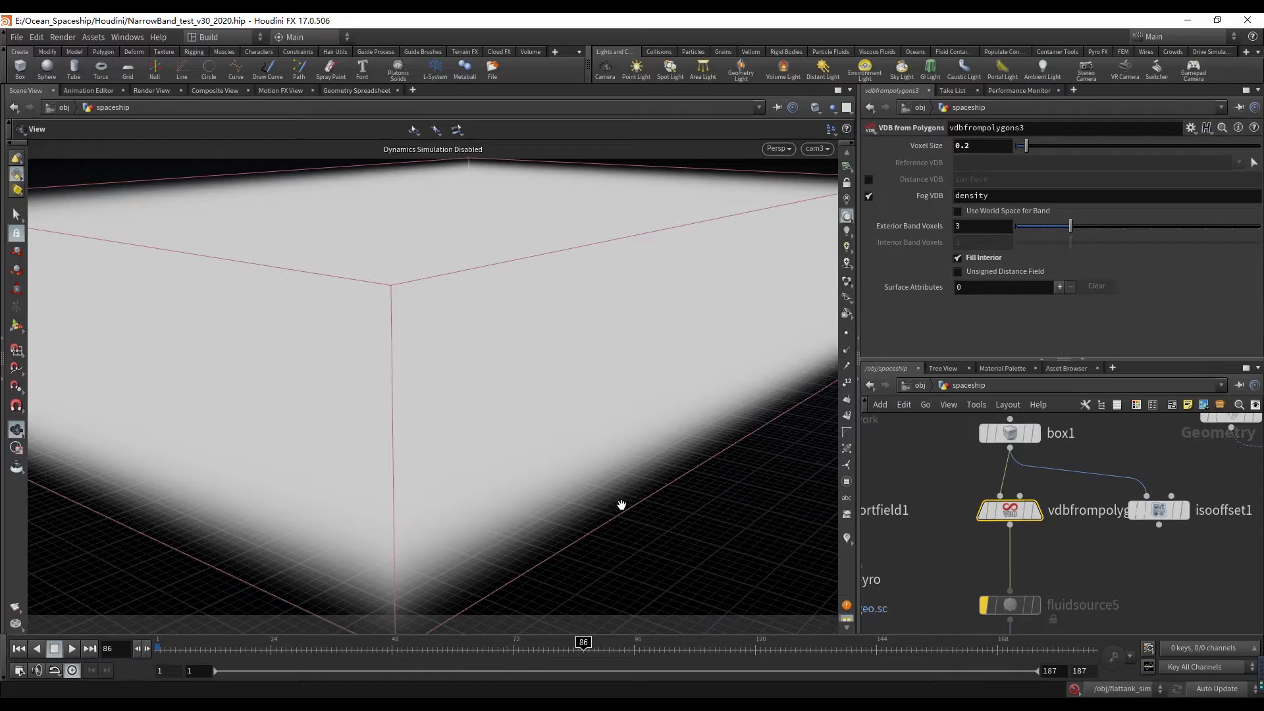
{"action": "left_click_drag", "start_coordinate": [942, 474], "coordinate": [1066, 549]}
{"action": "middle_click_drag", "start_coordinate": [1058, 533], "coordinate": [1053, 532]}
{"action": "scroll", "coordinate": [1052, 531], "scroll_direction": "up", "scroll_amount": 1}
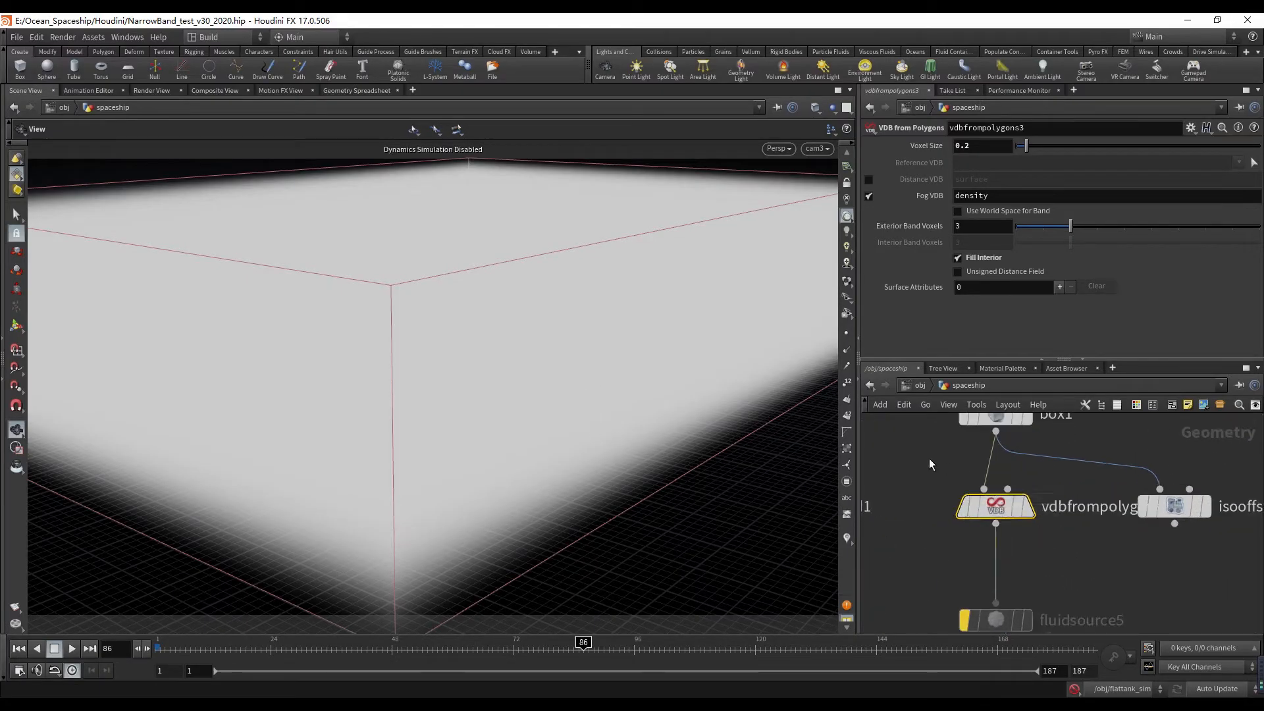
- Find the initial turbulence branch, display the merge3 node combining the tubes, and scrub the animation to frame 65
{"action": "scroll", "coordinate": [927, 459], "scroll_direction": "down", "scroll_amount": 3}
{"action": "middle_click_drag", "start_coordinate": [907, 473], "coordinate": [881, 488]}
{"action": "middle_click_drag", "start_coordinate": [1090, 490], "coordinate": [1058, 526]}
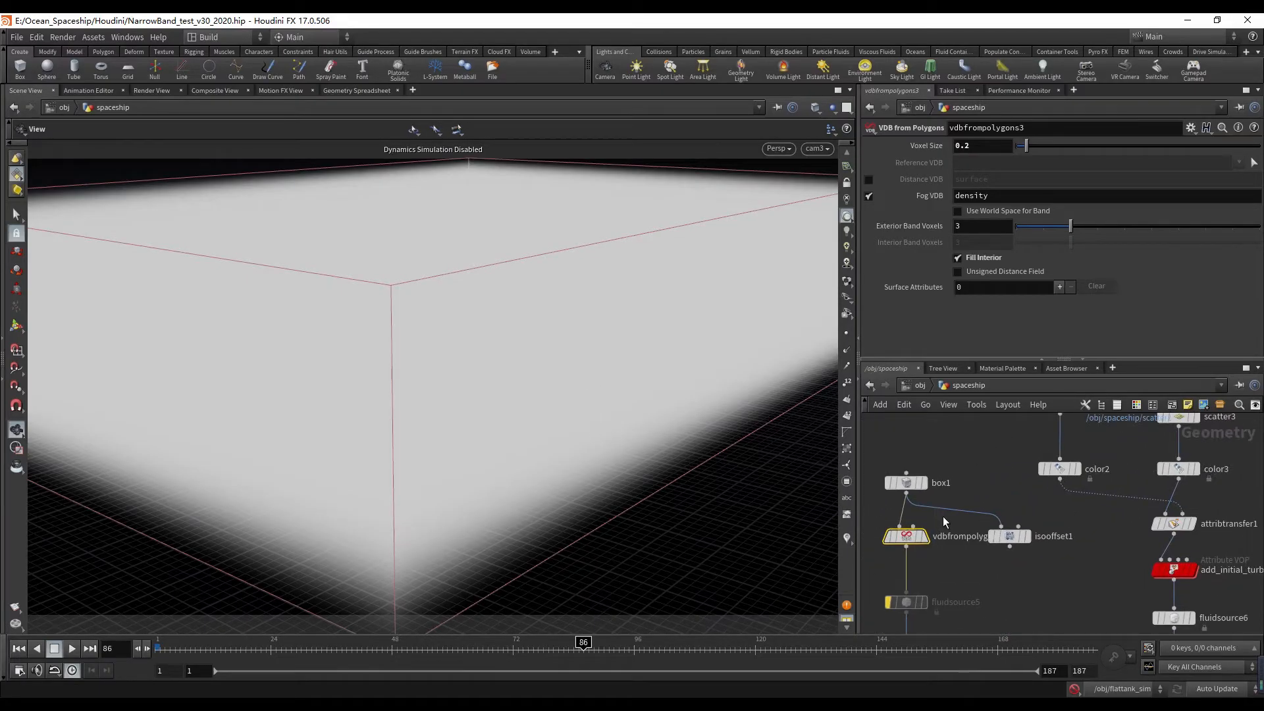
{"action": "scroll", "coordinate": [1015, 492], "scroll_direction": "down", "scroll_amount": 2}
{"action": "scroll", "coordinate": [1014, 492], "scroll_direction": "down", "scroll_amount": 2}
{"action": "scroll", "coordinate": [1001, 420], "scroll_direction": "up", "scroll_amount": 1}
{"action": "middle_click_drag", "start_coordinate": [1001, 420], "coordinate": [943, 571]}
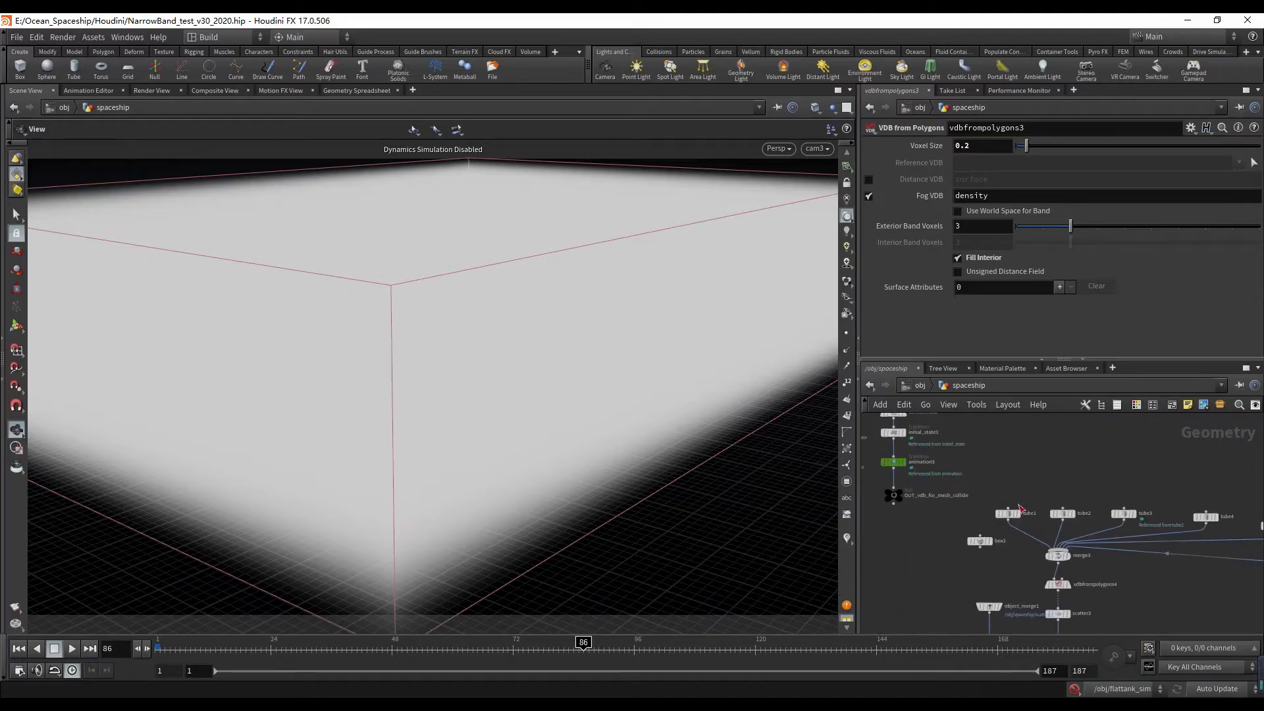
{"action": "scroll", "coordinate": [1033, 499], "scroll_direction": "down", "scroll_amount": 1}
{"action": "scroll", "coordinate": [1038, 522], "scroll_direction": "up", "scroll_amount": 3}
{"action": "middle_click_drag", "start_coordinate": [1063, 539], "coordinate": [1011, 489]}
{"action": "left_click", "coordinate": [1036, 536]}
{"action": "left_click", "coordinate": [1018, 537]}
{"action": "scroll", "coordinate": [1015, 537], "scroll_direction": "down", "scroll_amount": 2}
{"action": "left_click_drag", "start_coordinate": [228, 647], "coordinate": [478, 656]}
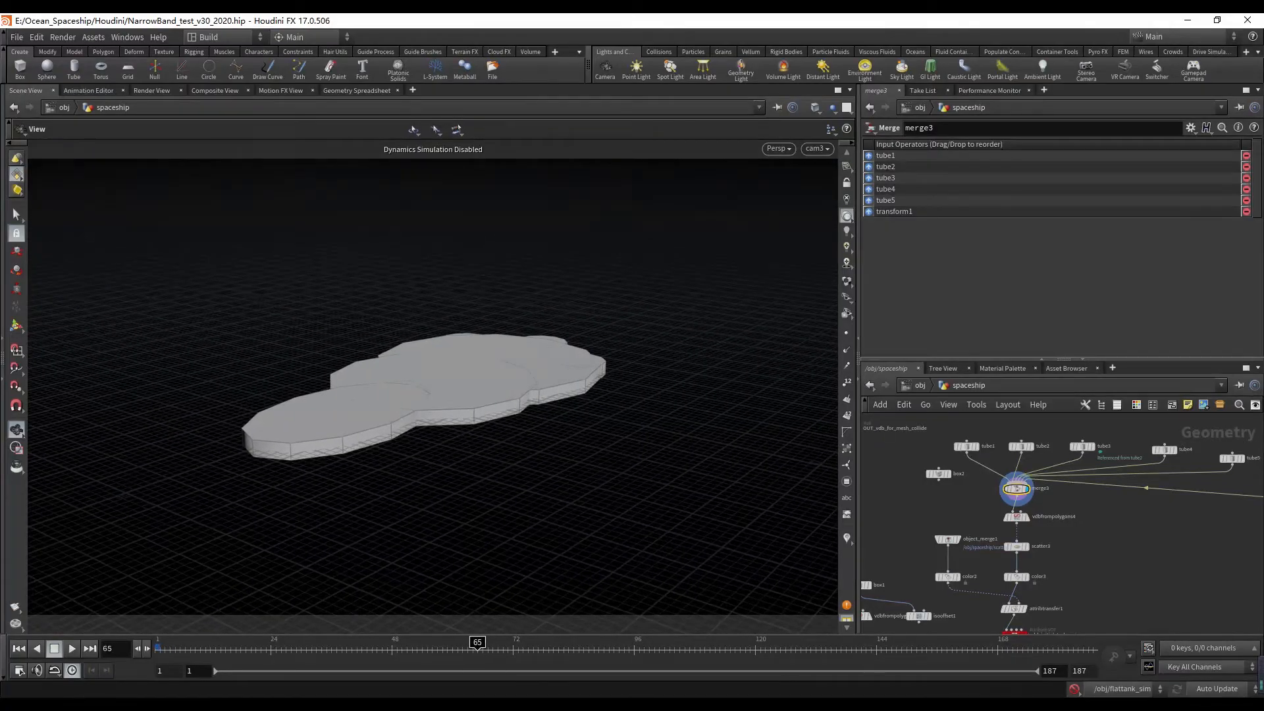
- Switch to the web browser, show the RISE video on Vimeo, and skip through its fluid comparison and render sections
{"action": "left_click", "coordinate": [387, 704]}
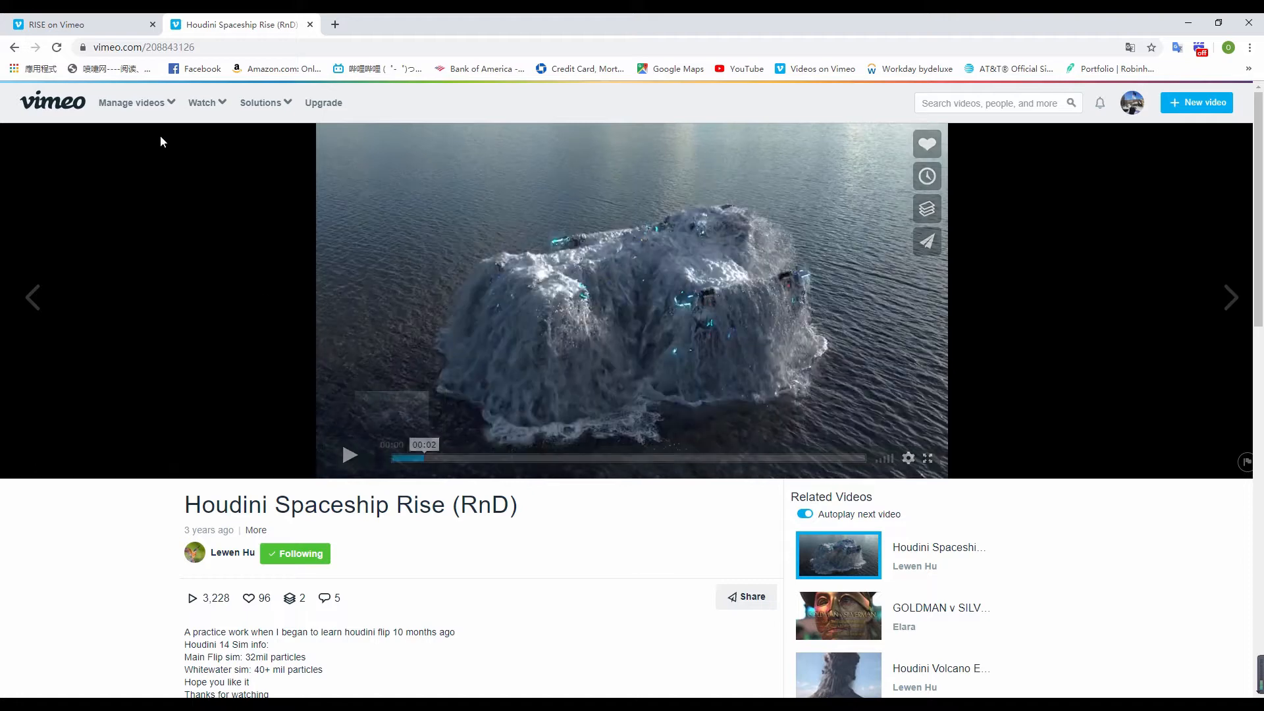
{"action": "left_click", "coordinate": [77, 21]}
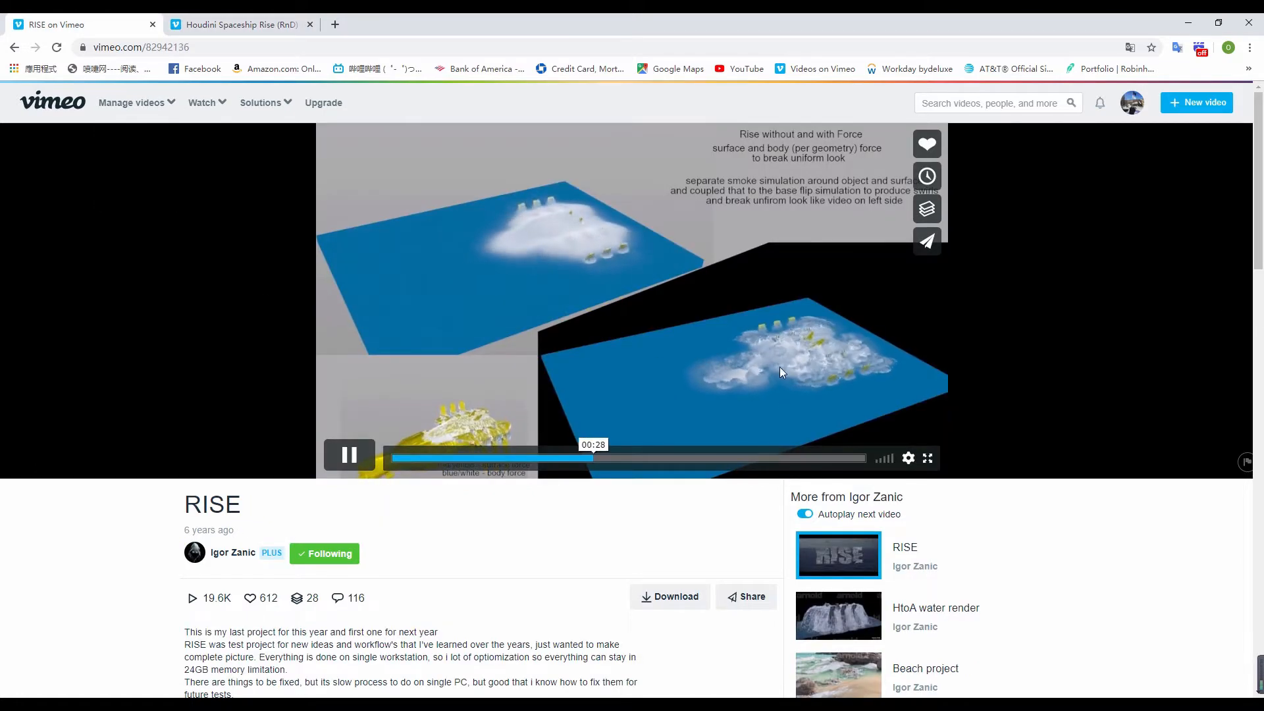
{"action": "left_click", "coordinate": [568, 458]}
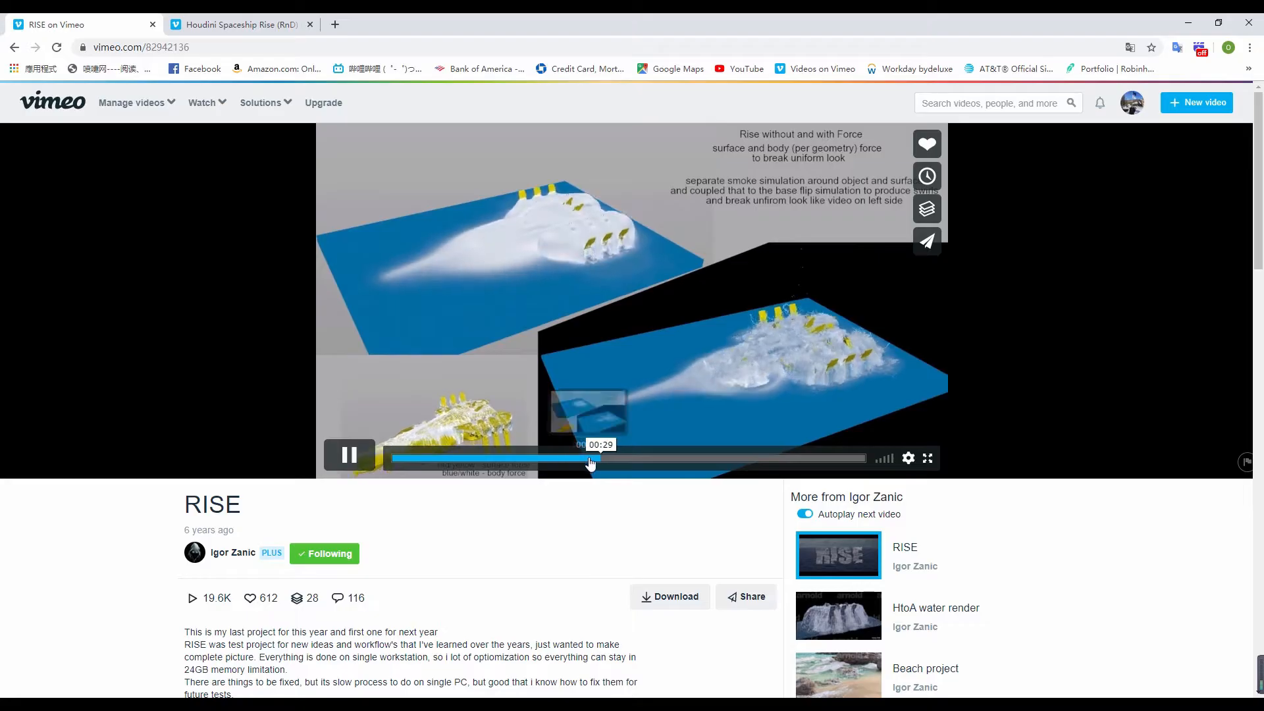
{"action": "left_click", "coordinate": [827, 457]}
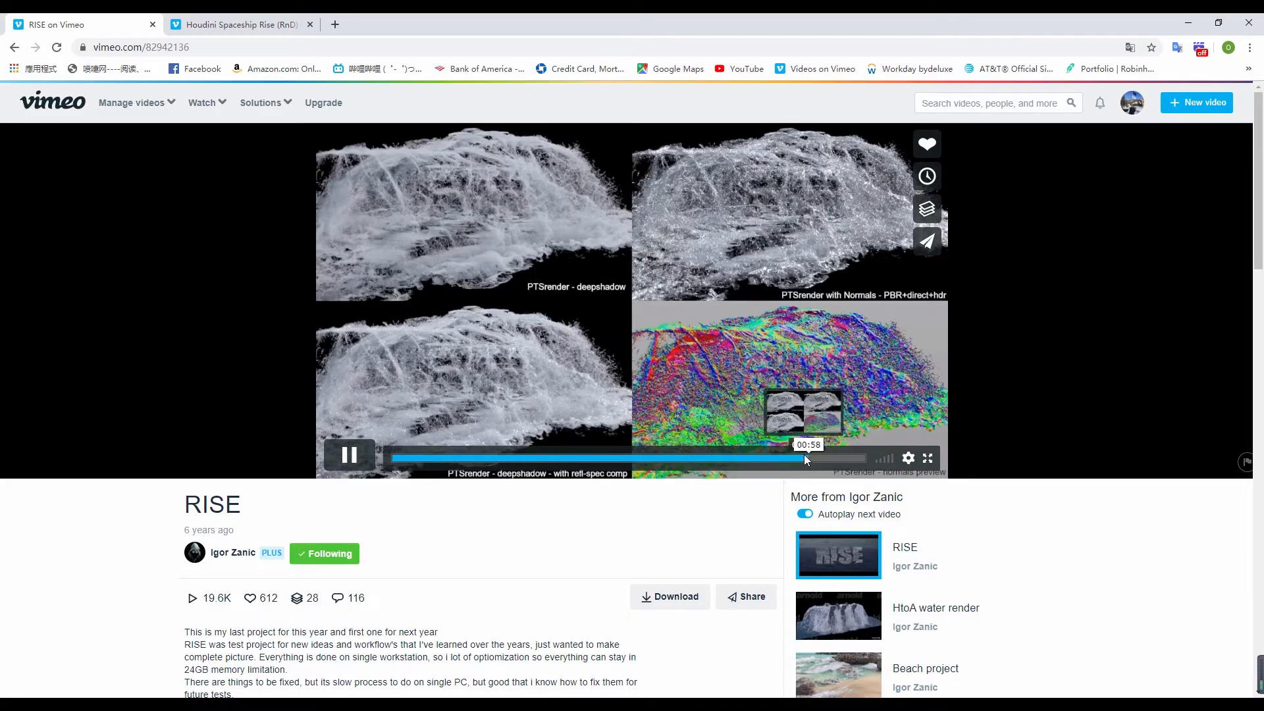
{"action": "left_click", "coordinate": [797, 459]}
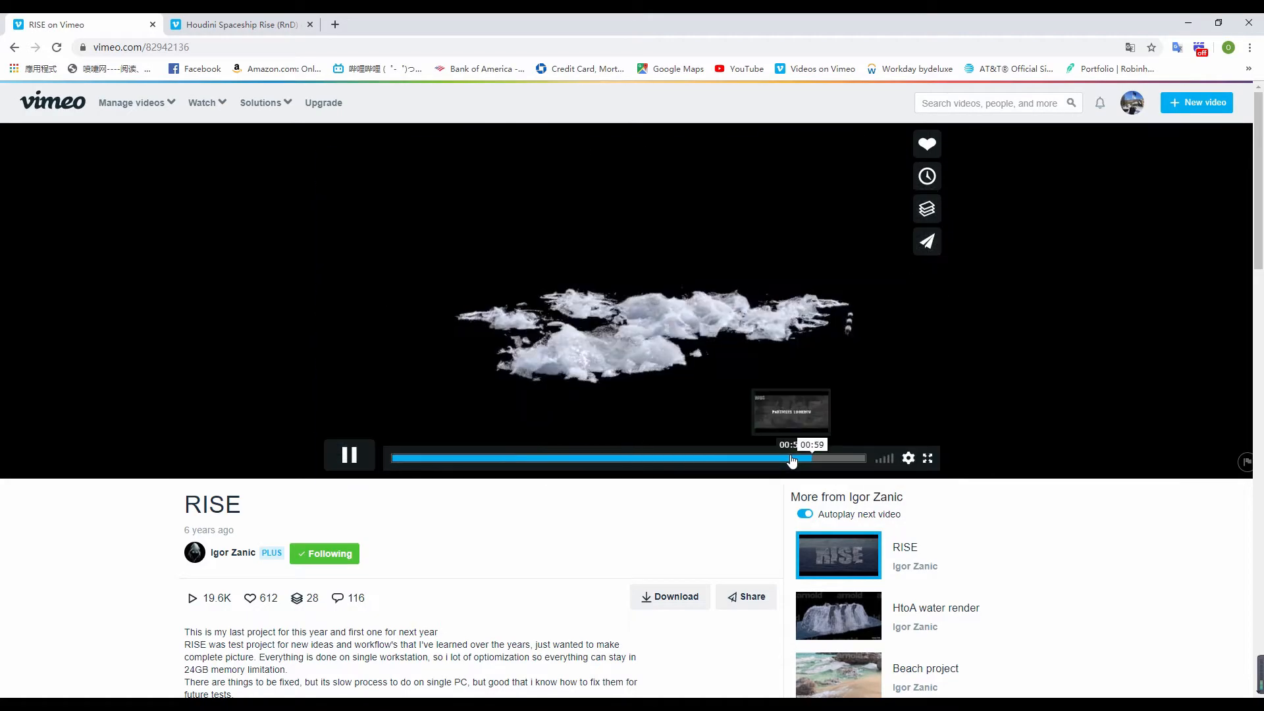
- Replay the RISE main fluid simulation section comparing the rise without and with force, and pause at about 28 seconds
{"action": "left_click", "coordinate": [545, 459]}
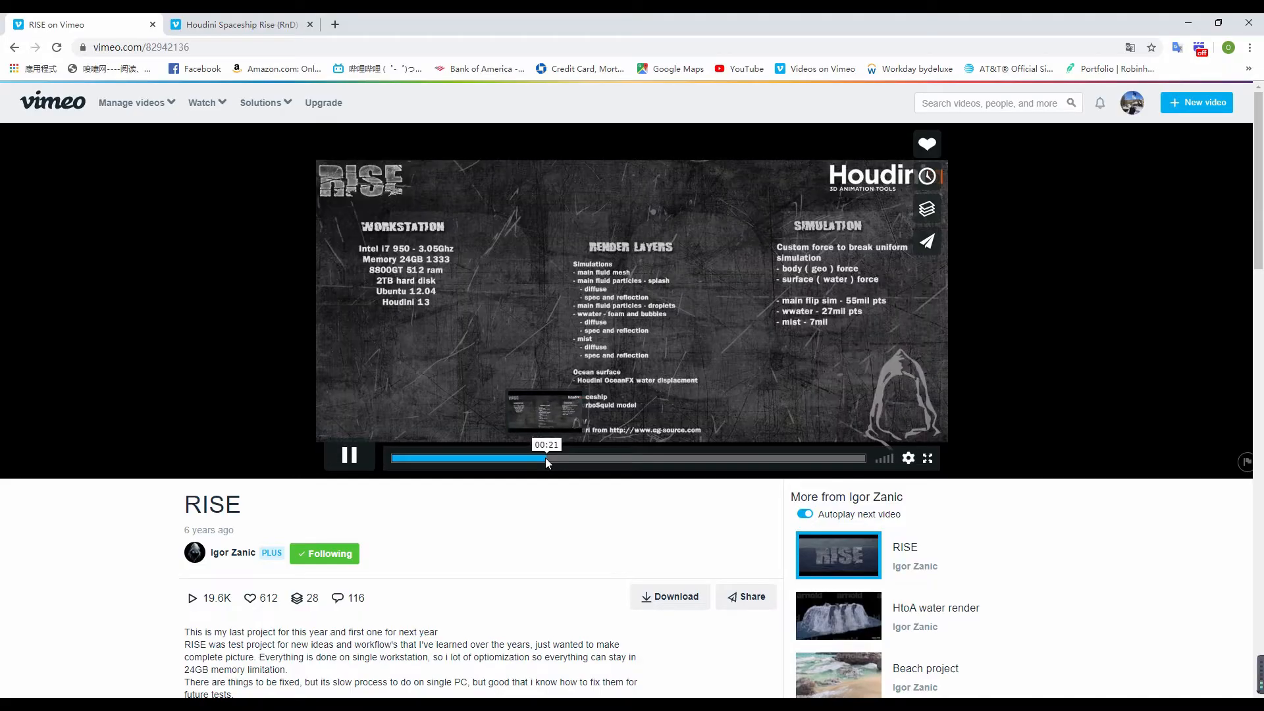
{"action": "left_click", "coordinate": [583, 459]}
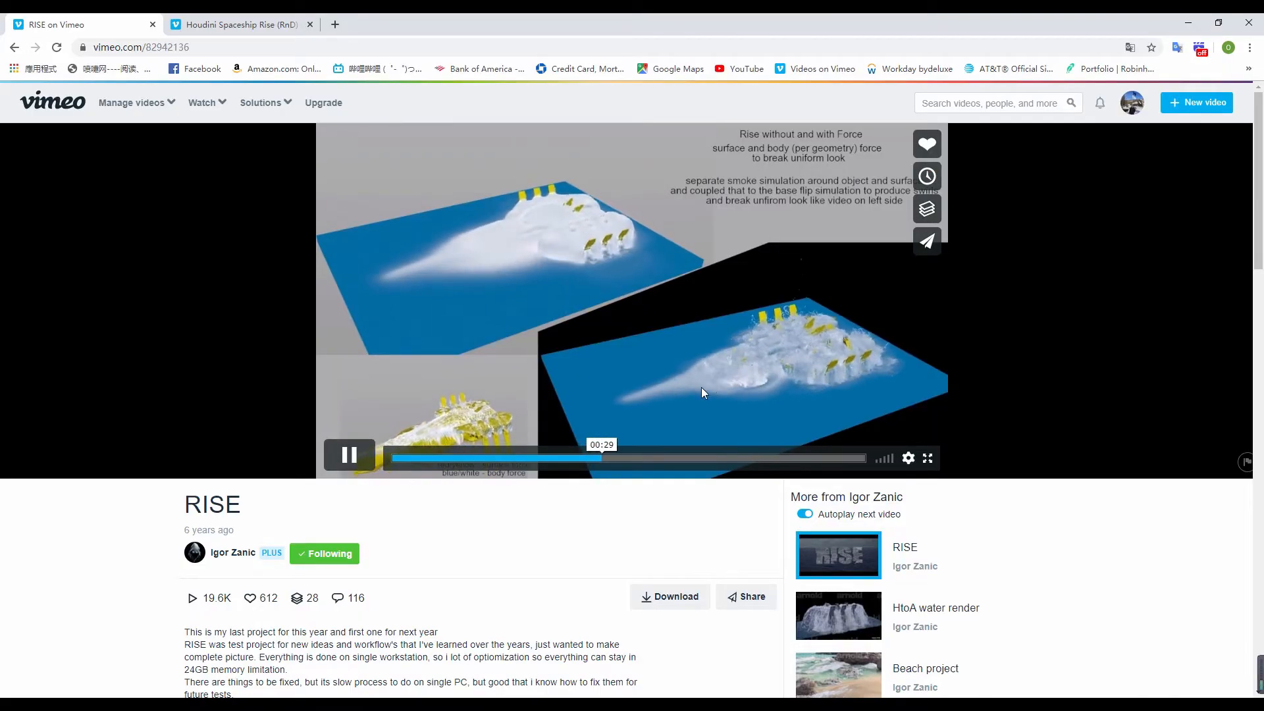
{"action": "left_click", "coordinate": [530, 458]}
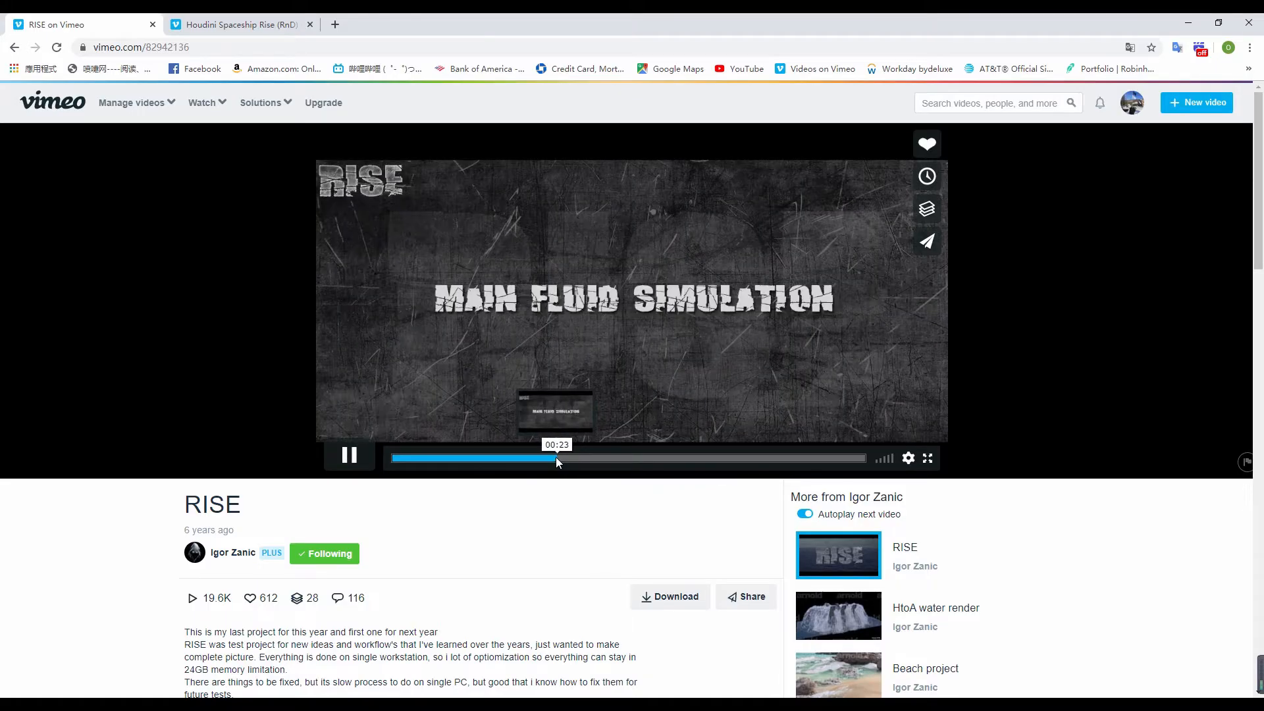
{"action": "left_click", "coordinate": [574, 458]}
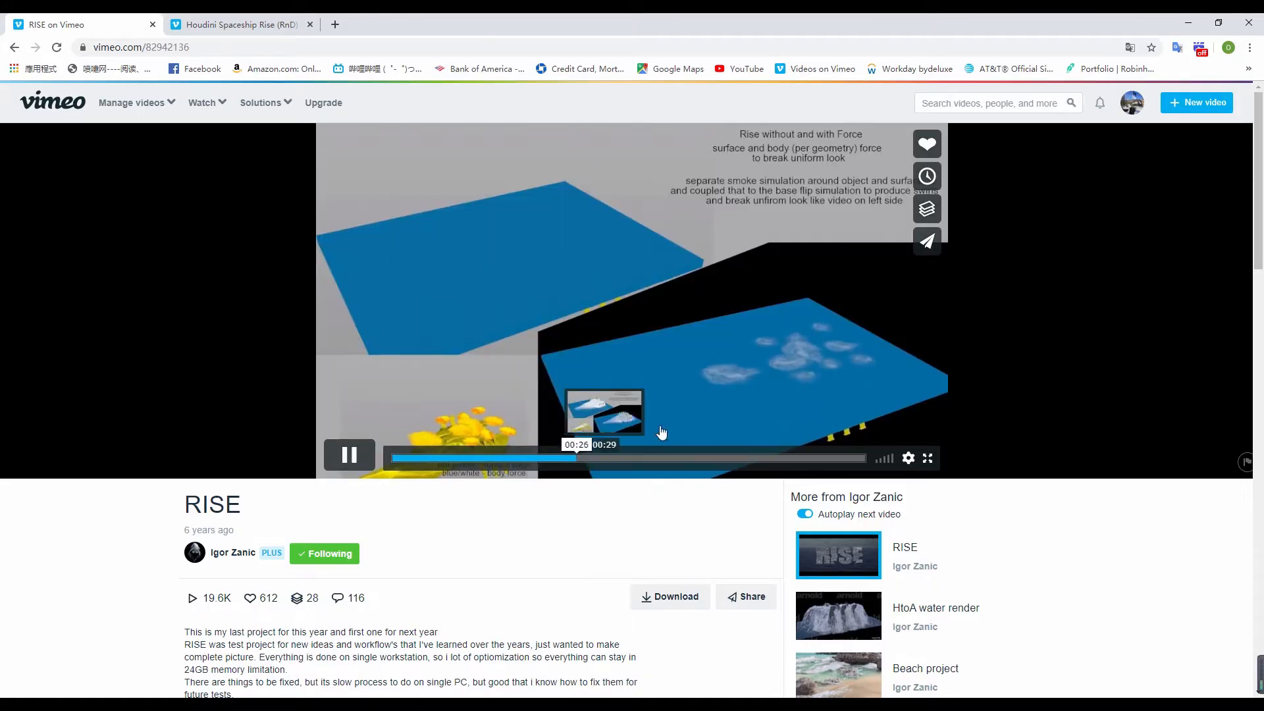
{"action": "left_click", "coordinate": [349, 465]}
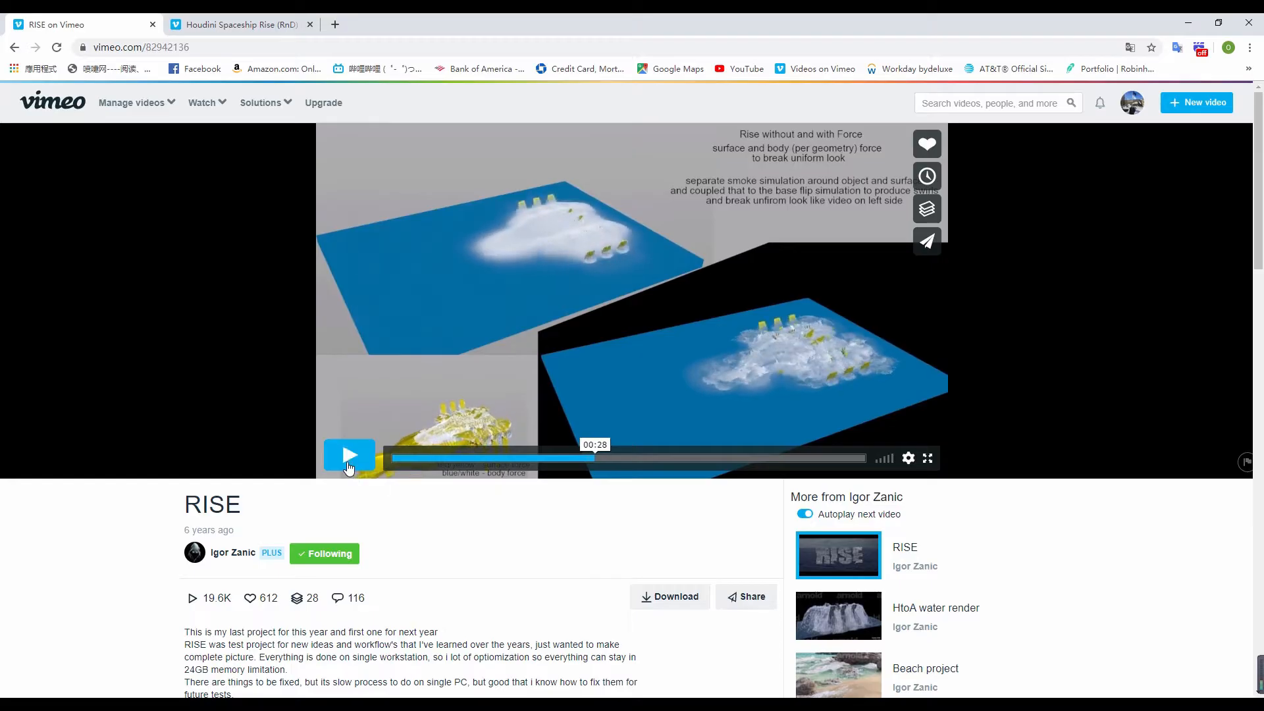
- Return to Houdini and scrub the merge3 tube geometry to frame 38
{"action": "left_click", "coordinate": [1188, 24]}
{"action": "scroll", "coordinate": [979, 495], "scroll_direction": "up", "scroll_amount": 5}
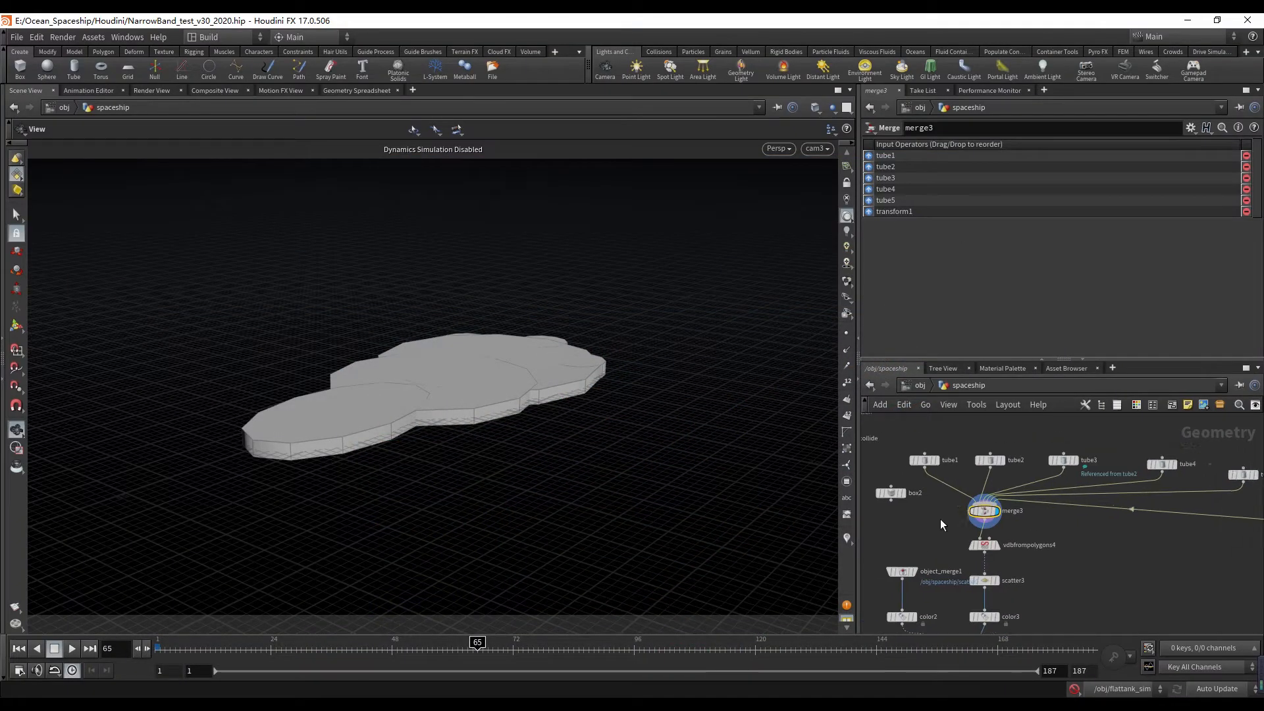
{"action": "middle_click_drag", "start_coordinate": [969, 533], "coordinate": [957, 530]}
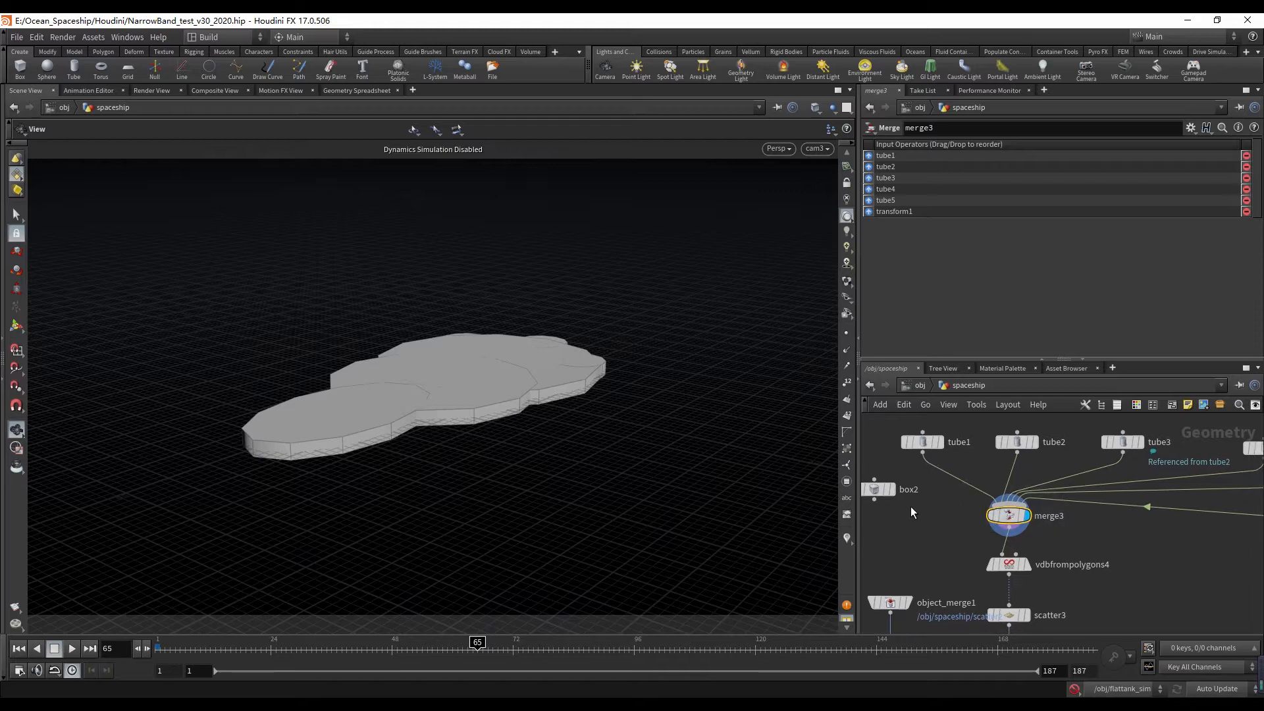
{"action": "left_click_drag", "start_coordinate": [272, 649], "coordinate": [342, 649]}
{"action": "scroll", "coordinate": [1100, 527], "scroll_direction": "down", "scroll_amount": 3}
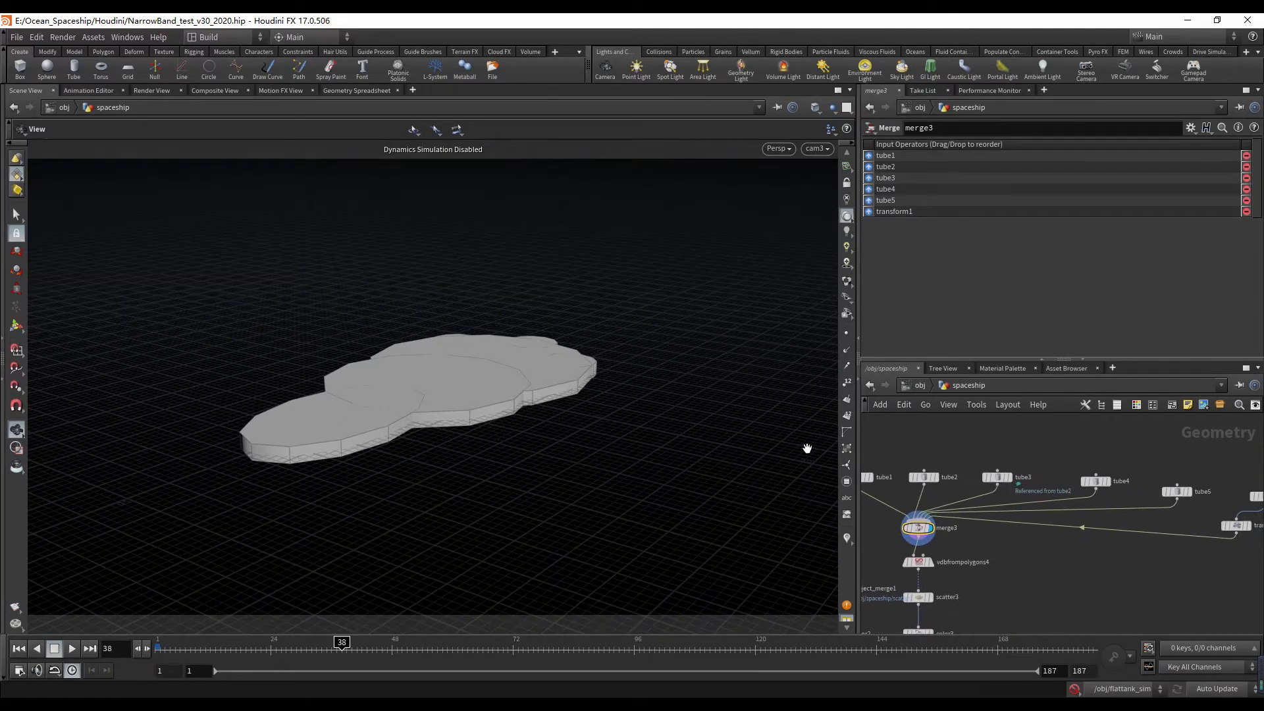
- Display vdbfrompolygons4 below merge3 and examine its fog volume from another angle
{"action": "scroll", "coordinate": [949, 559], "scroll_direction": "up", "scroll_amount": 2}
{"action": "middle_click_drag", "start_coordinate": [944, 554], "coordinate": [1053, 512]}
{"action": "left_click", "coordinate": [1032, 521]}
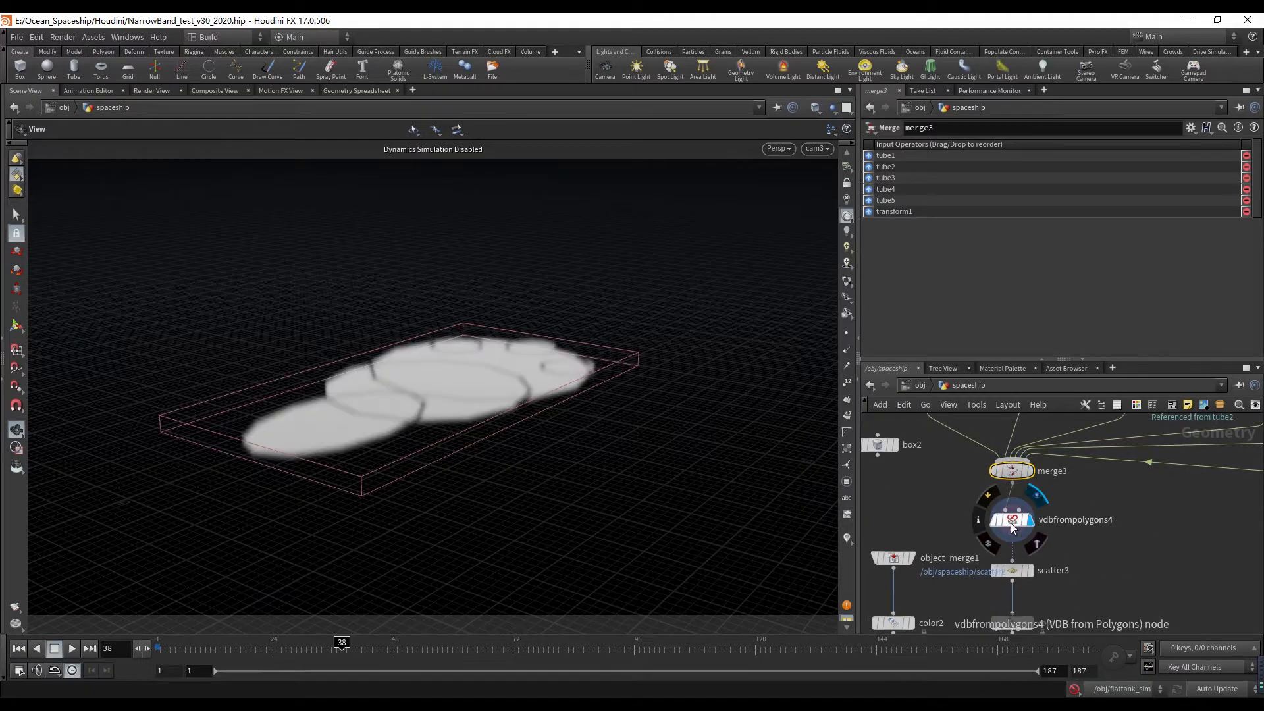
{"action": "left_click", "coordinate": [1014, 520]}
{"action": "left_click_drag", "start_coordinate": [373, 417], "coordinate": [601, 320]}
- Display and inspect scatter3, viewing its scattered points from a low angle
{"action": "scroll", "coordinate": [533, 384], "scroll_direction": "up", "scroll_amount": 3}
{"action": "left_click", "coordinate": [1029, 571]}
{"action": "left_click", "coordinate": [1014, 570]}
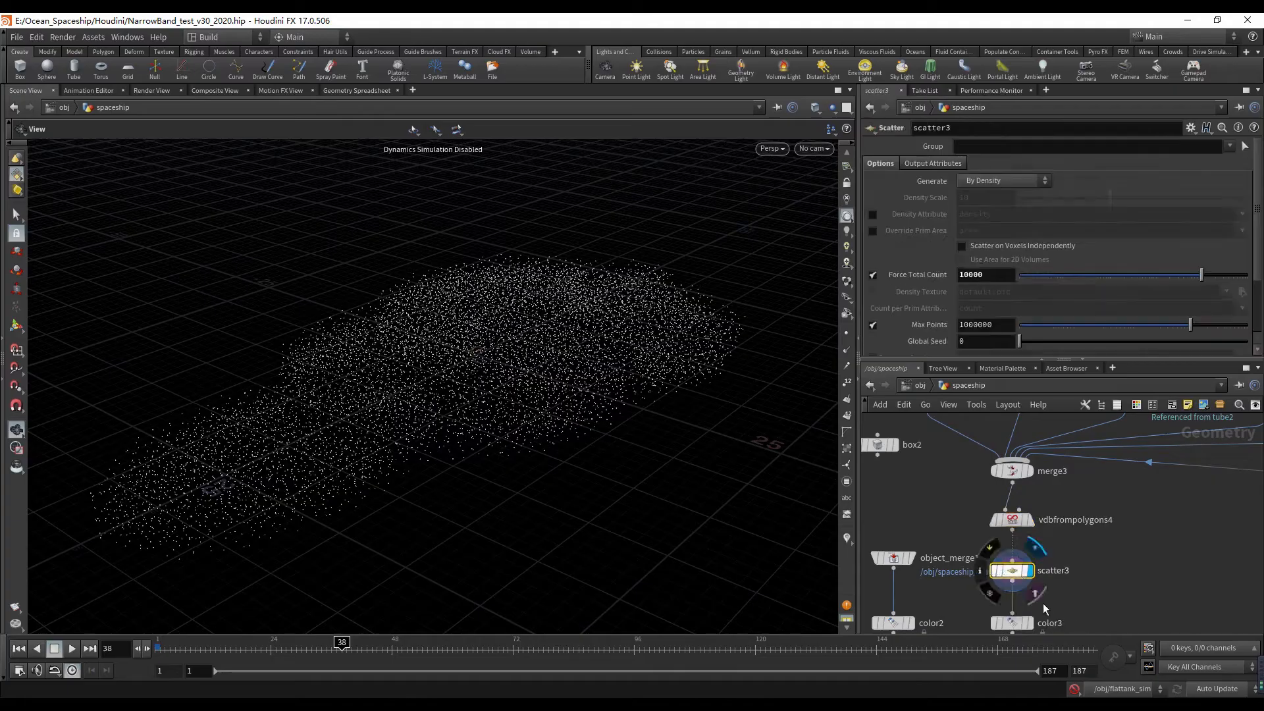
{"action": "middle_click_drag", "start_coordinate": [1014, 570], "coordinate": [1022, 447]}
{"action": "left_click_drag", "start_coordinate": [405, 452], "coordinate": [421, 401]}
- Inspect the color3 point colour, display the attribtransfer1 result, and restore the cam3 view
{"action": "left_click", "coordinate": [1037, 499]}
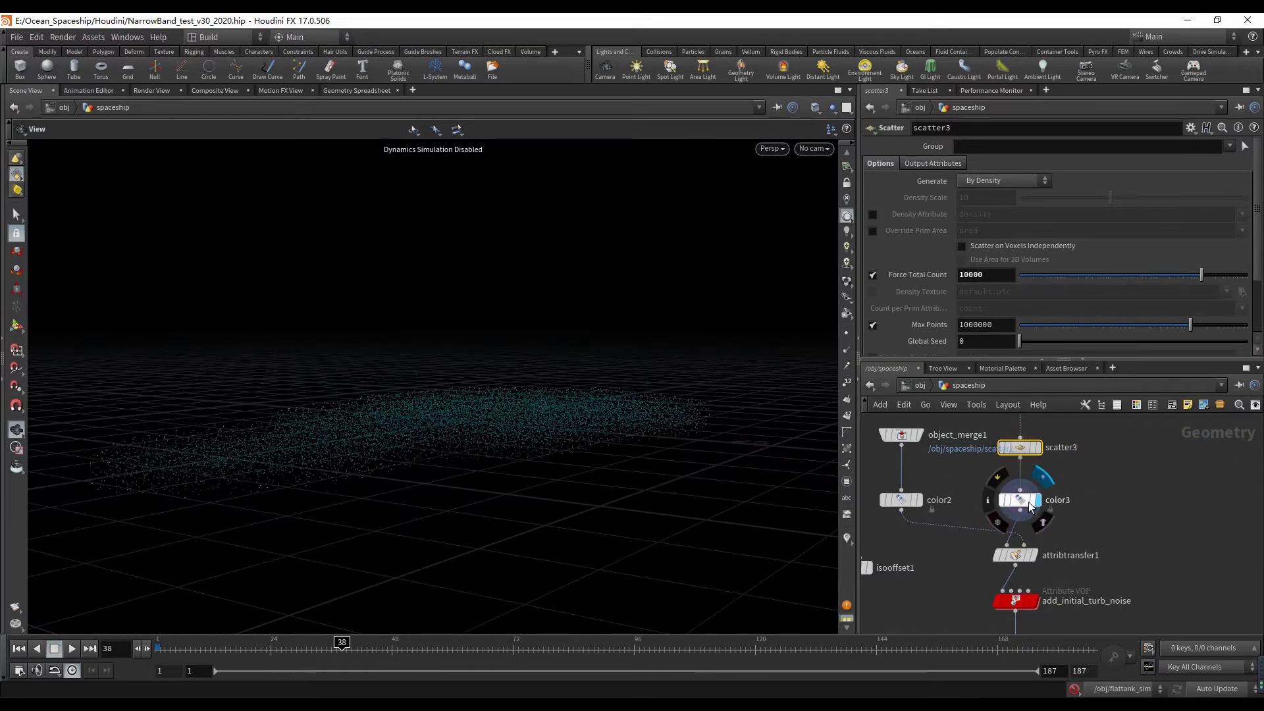
{"action": "left_click", "coordinate": [1019, 500]}
{"action": "scroll", "coordinate": [1032, 566], "scroll_direction": "up", "scroll_amount": 1}
{"action": "left_click", "coordinate": [1036, 555]}
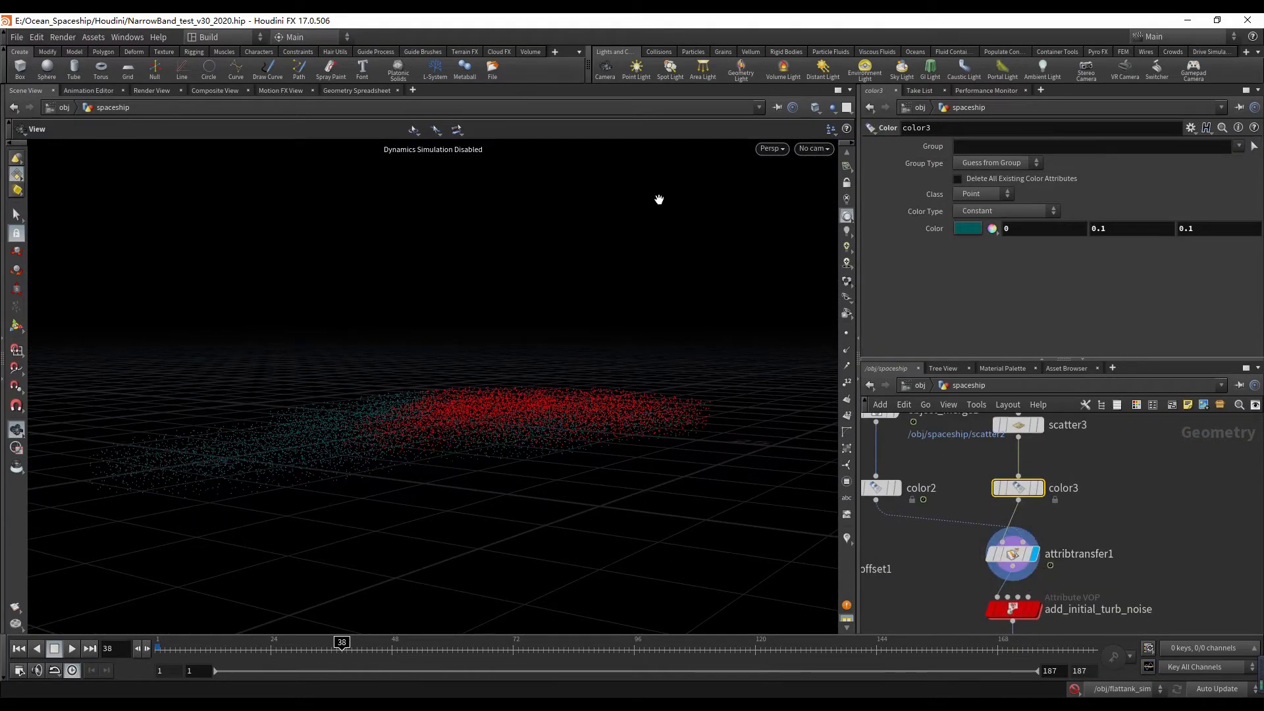
{"action": "left_click", "coordinate": [814, 148]}
{"action": "left_click", "coordinate": [816, 191]}
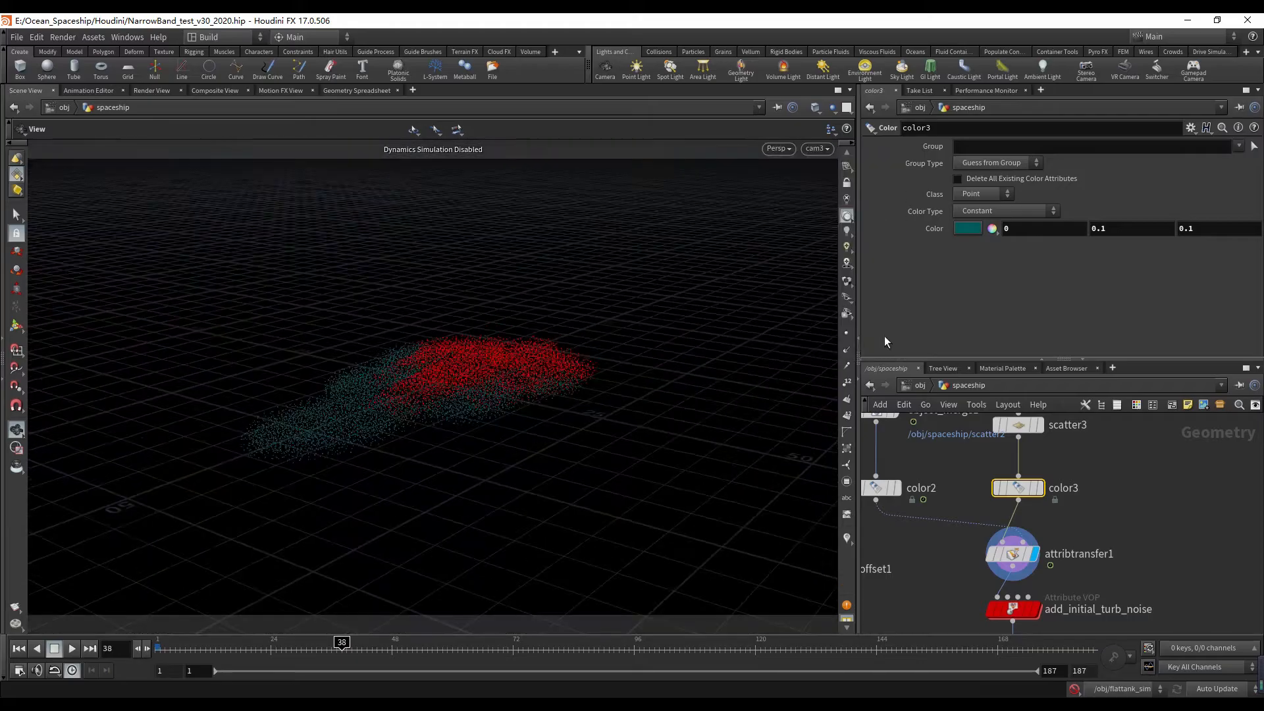
- Display object_merge1 with the spaceship points, scrub to frame 104, and inspect the color2 node
{"action": "middle_click_drag", "start_coordinate": [940, 447], "coordinate": [970, 472]}
{"action": "left_click", "coordinate": [926, 435]}
{"action": "left_click", "coordinate": [905, 435]}
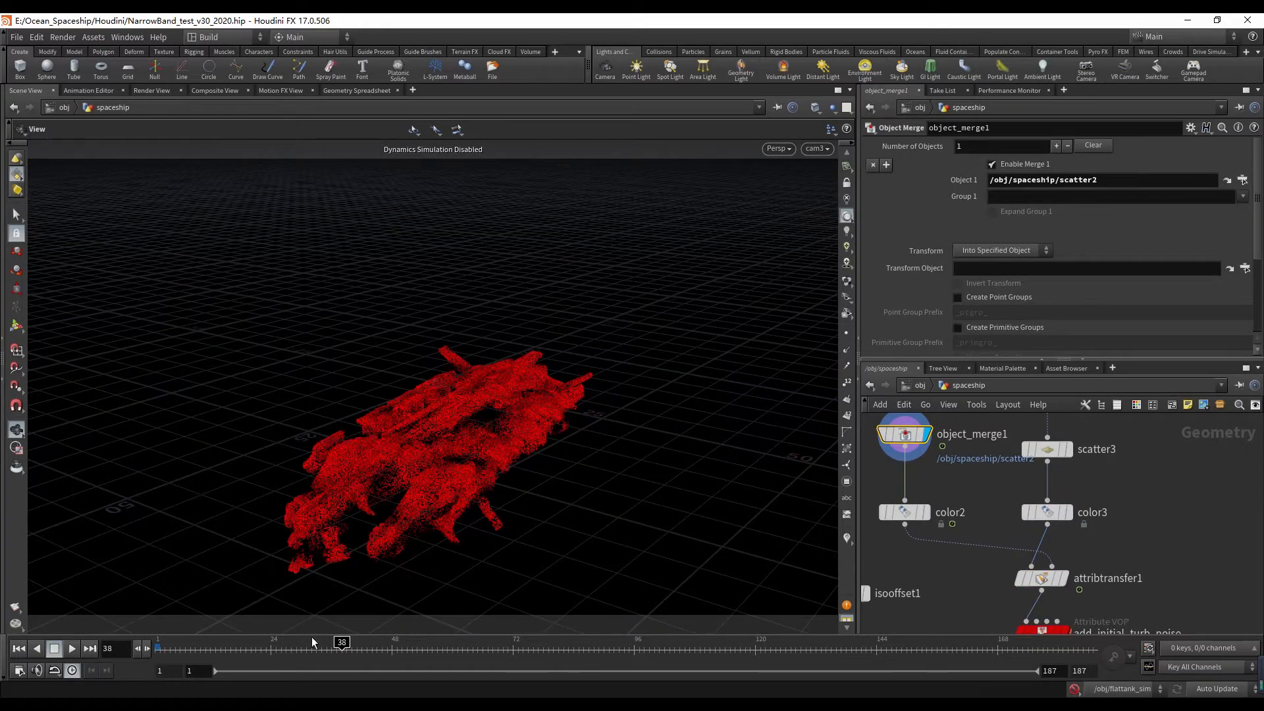
{"action": "left_click_drag", "start_coordinate": [270, 647], "coordinate": [674, 648]}
{"action": "left_click", "coordinate": [928, 512]}
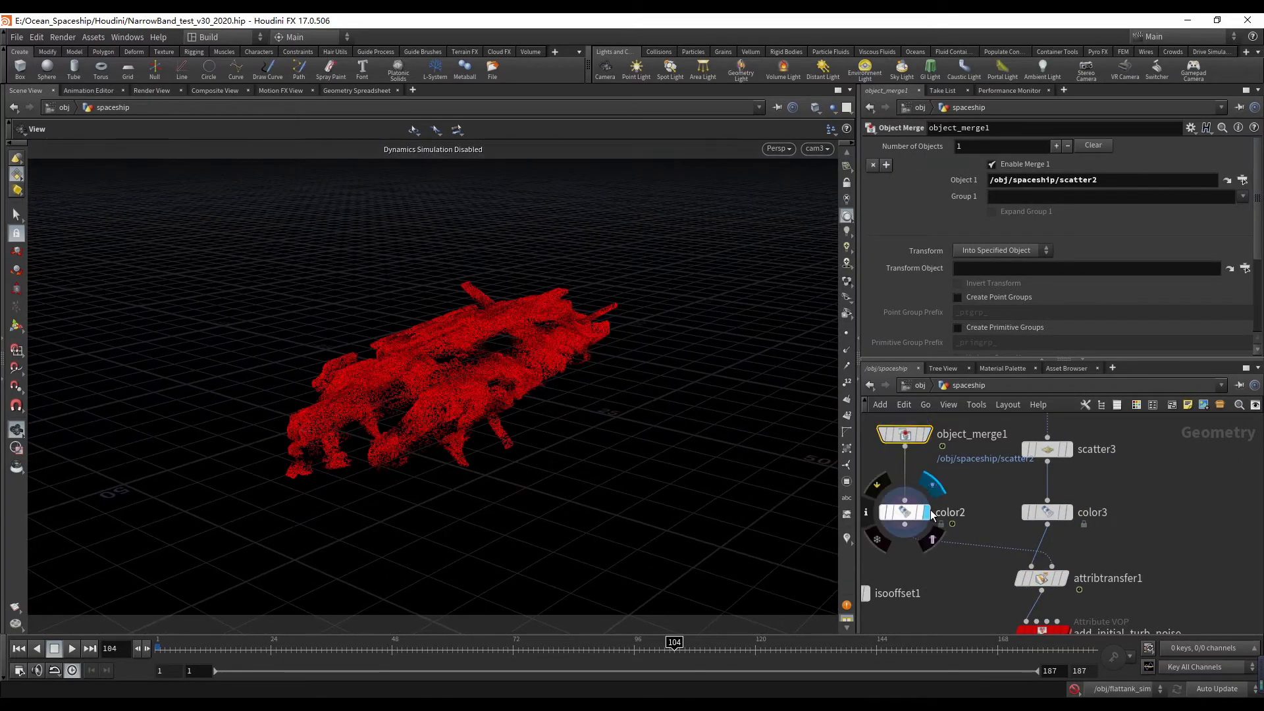
{"action": "left_click", "coordinate": [922, 513]}
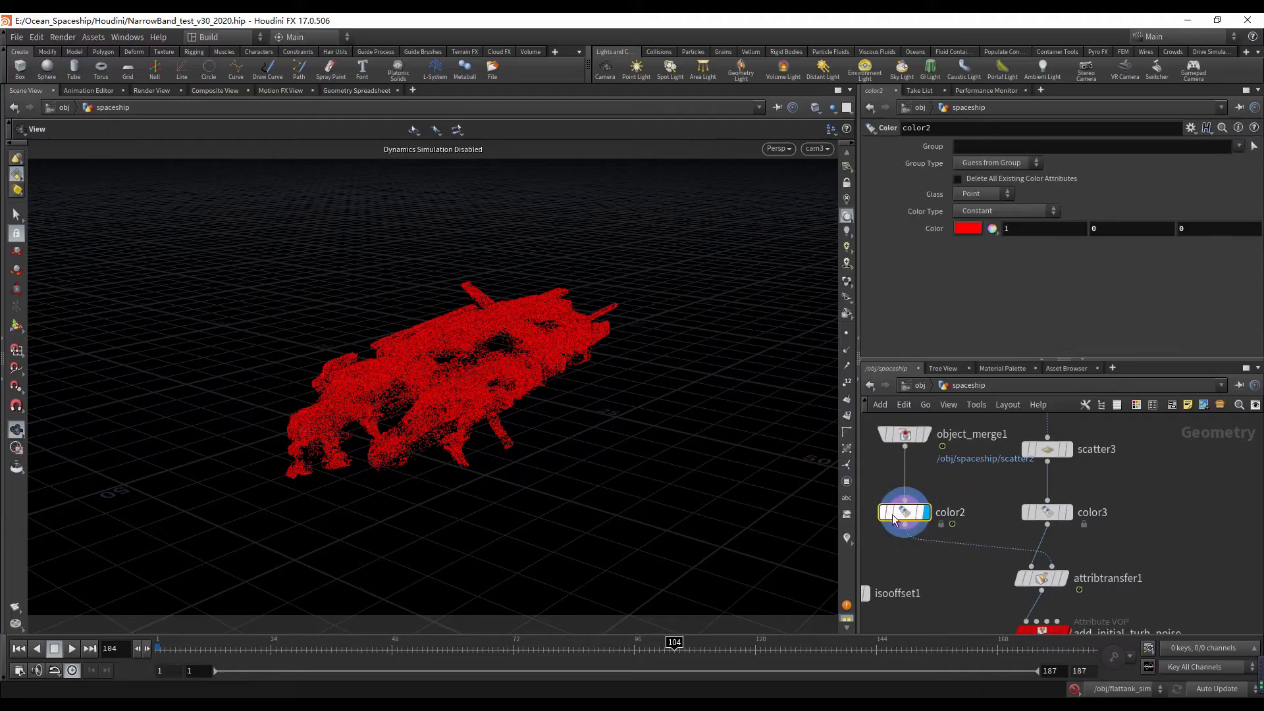
- Display attribtransfer1, open its settings, and scrub the colour transfer back to frame 1
{"action": "left_click", "coordinate": [1067, 579]}
{"action": "left_click", "coordinate": [1043, 578]}
{"action": "left_click_drag", "start_coordinate": [397, 654], "coordinate": [162, 648]}
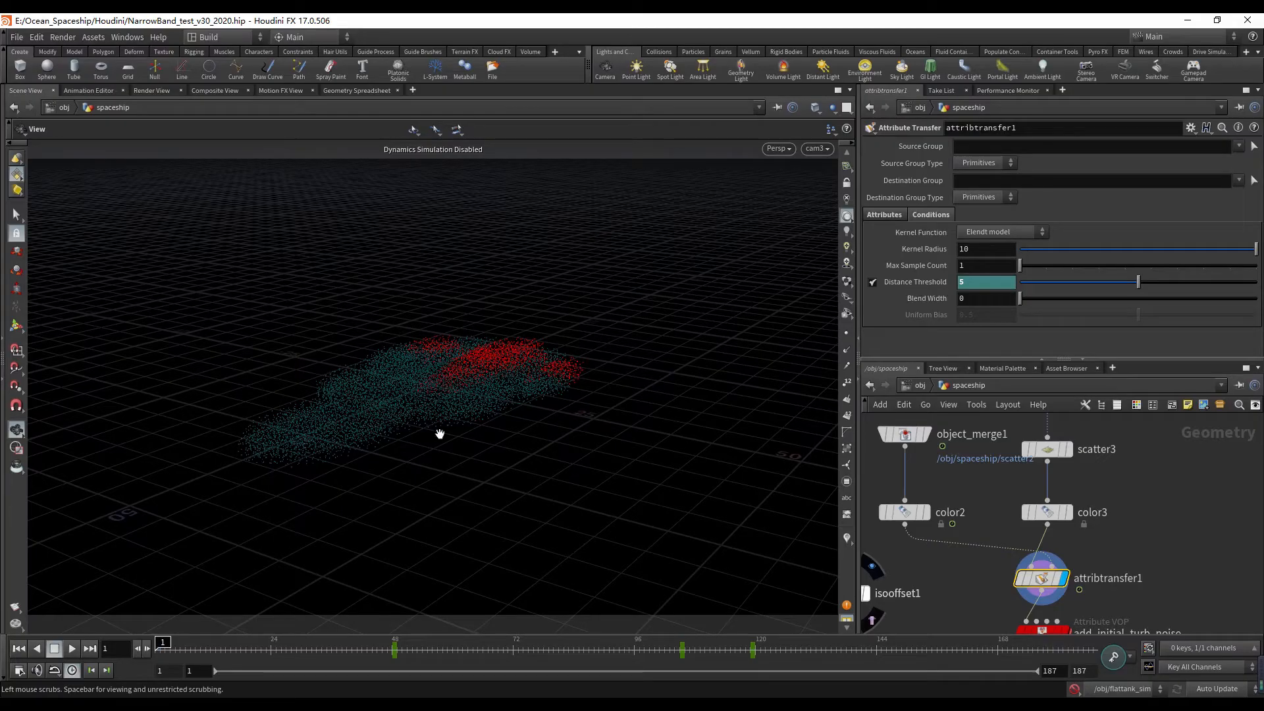
- Scrub the attribtransfer1 result from frame 1 to frame 148 to review the animated colour transfer
{"action": "left_click_drag", "start_coordinate": [293, 651], "coordinate": [669, 649]}
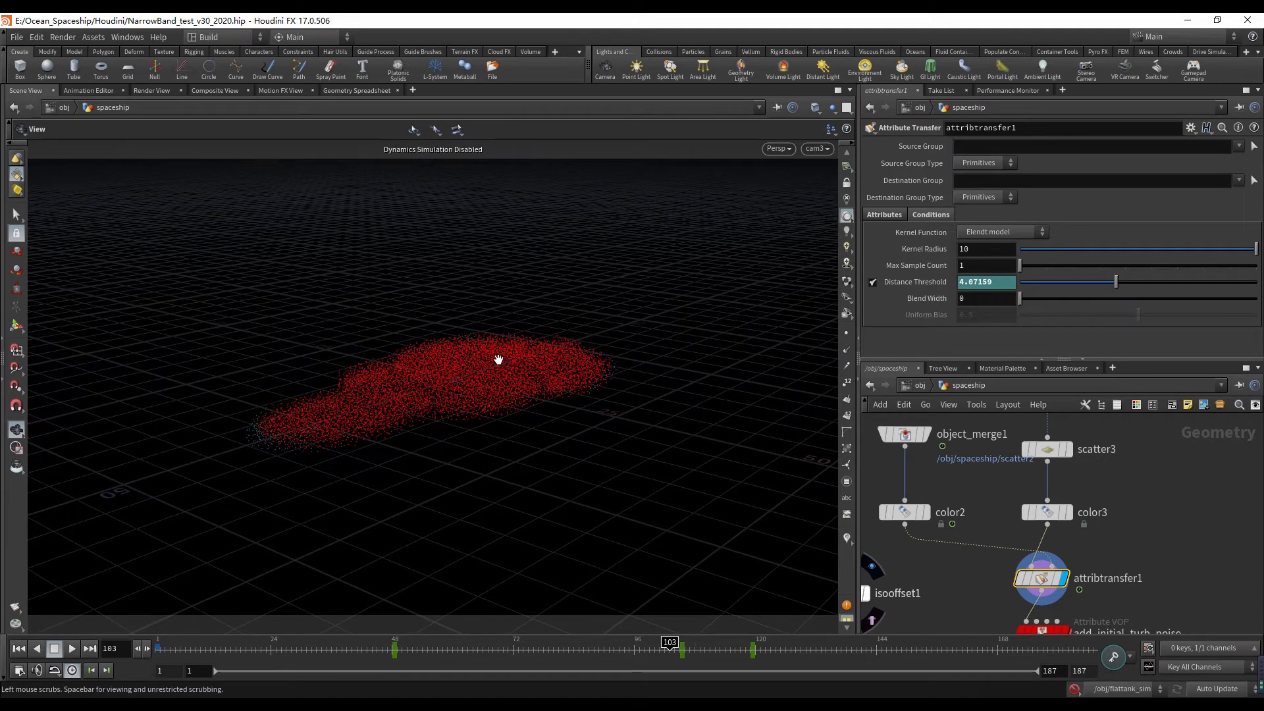
{"action": "left_click_drag", "start_coordinate": [682, 652], "coordinate": [754, 651]}
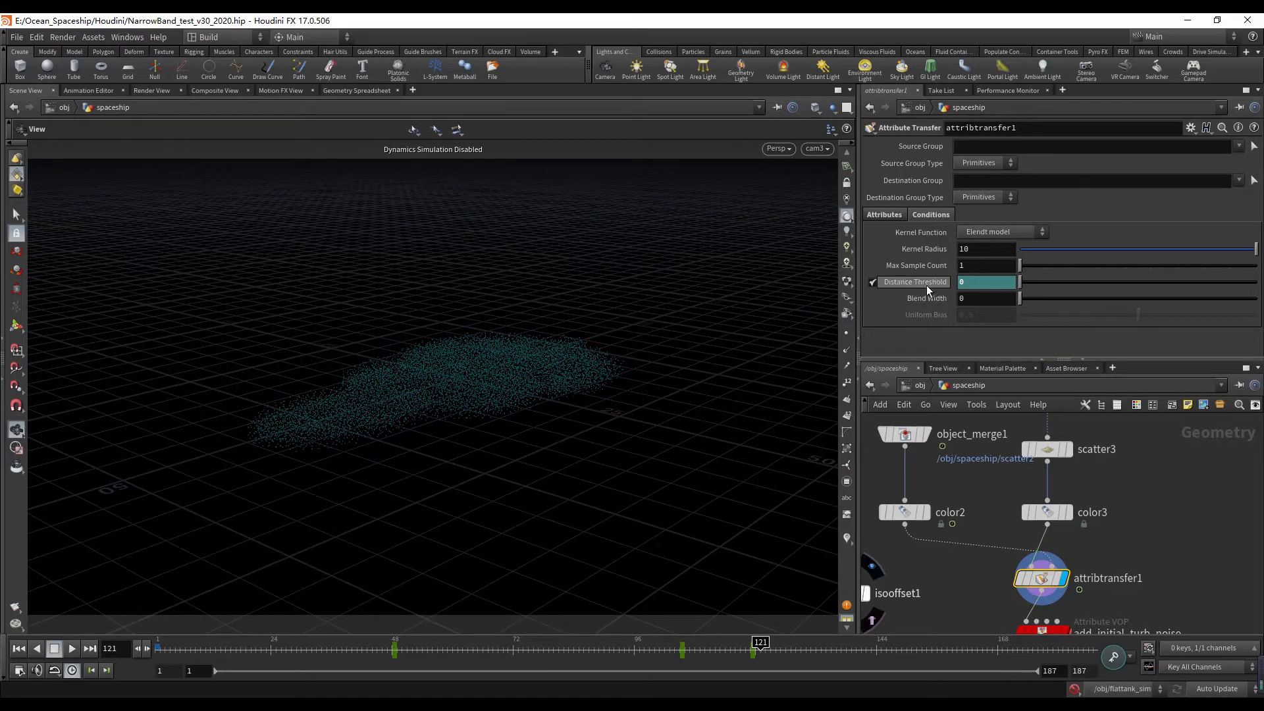
{"action": "left_click_drag", "start_coordinate": [665, 650], "coordinate": [831, 650]}
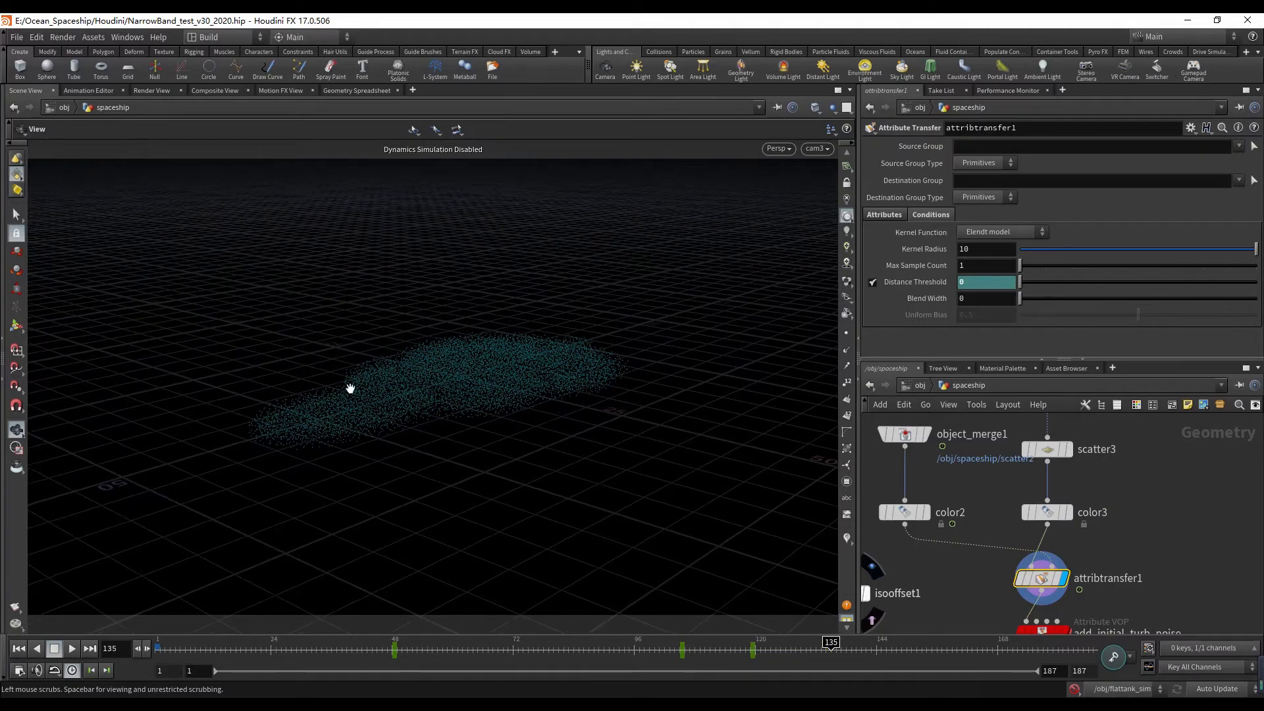
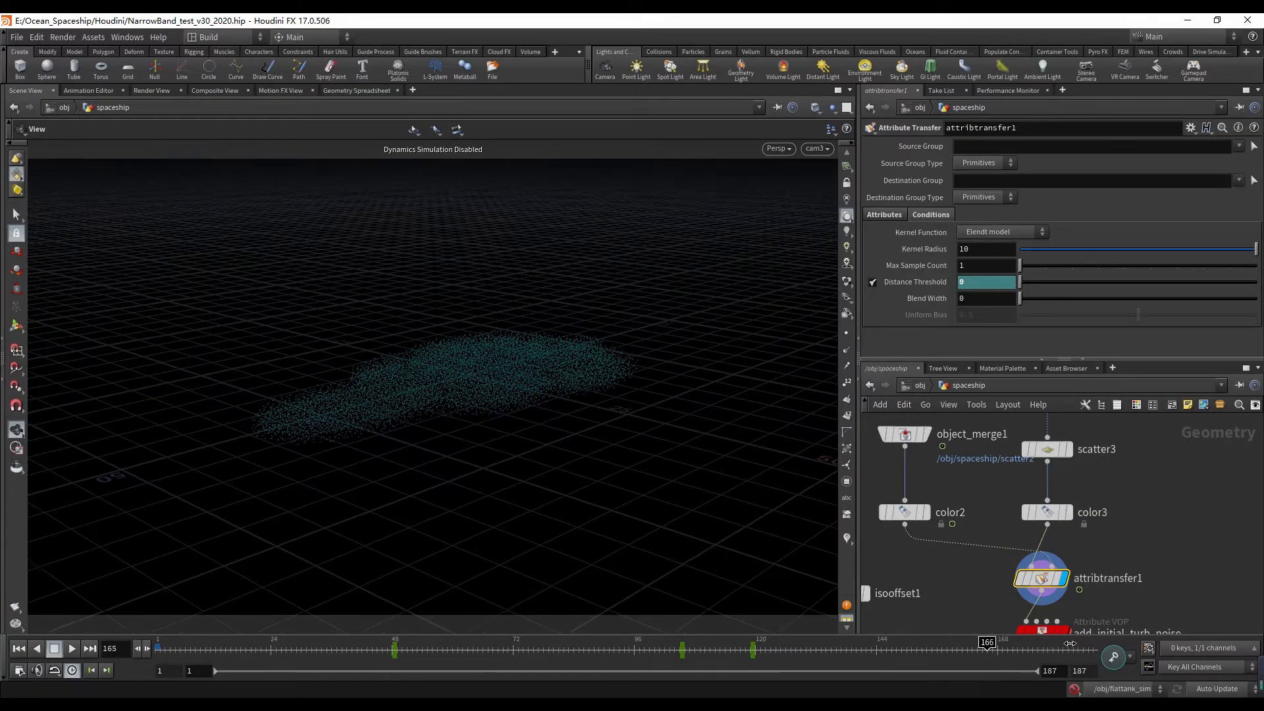
{"action": "left_click_drag", "start_coordinate": [670, 654], "coordinate": [896, 649]}
- Display add_initial_turb_noise at frame 38 and compare its points with the attribtransfer1 result
{"action": "scroll", "coordinate": [918, 589], "scroll_direction": "down", "scroll_amount": 3}
{"action": "middle_click_drag", "start_coordinate": [935, 591], "coordinate": [931, 497]}
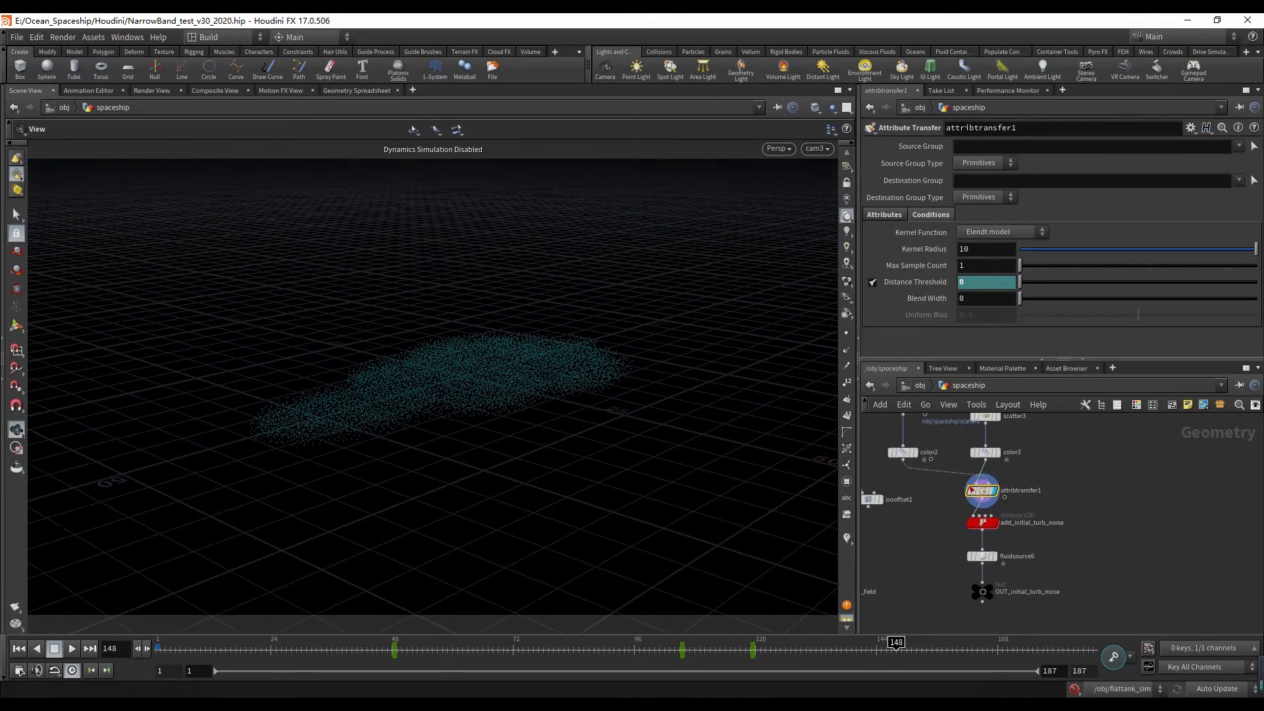
{"action": "scroll", "coordinate": [982, 497], "scroll_direction": "up", "scroll_amount": 5}
{"action": "middle_click_drag", "start_coordinate": [1047, 578], "coordinate": [1012, 512]}
{"action": "left_click", "coordinate": [959, 468]}
{"action": "left_click", "coordinate": [920, 473]}
{"action": "left_click_drag", "start_coordinate": [378, 653], "coordinate": [341, 622]}
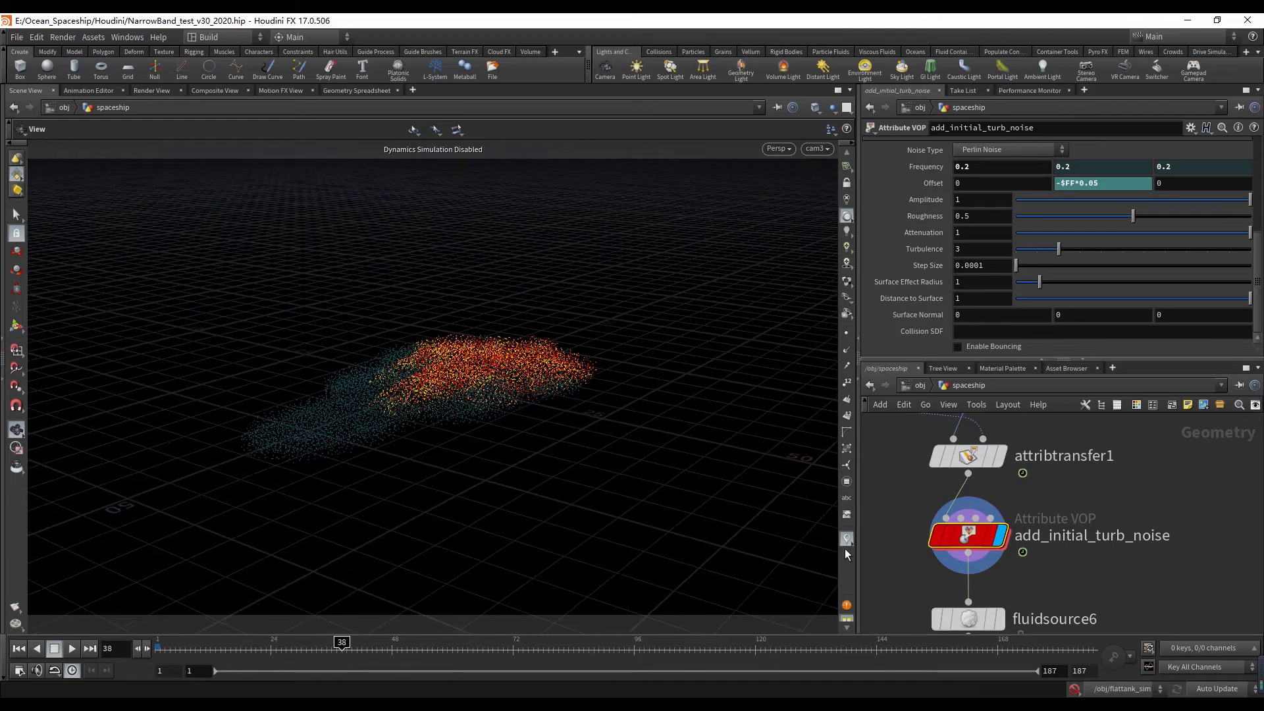
{"action": "left_click", "coordinate": [1003, 456]}
{"action": "left_click", "coordinate": [1004, 540]}
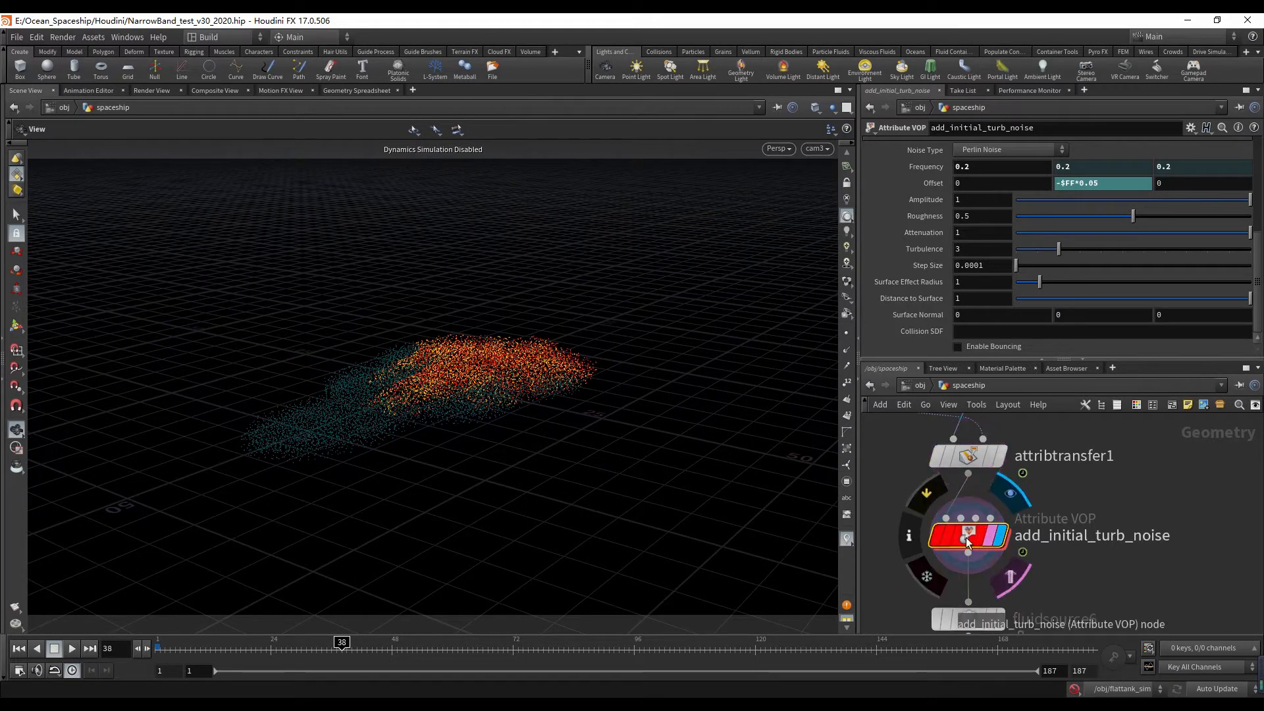
- Inside add_initial_turb_noise, trace Cd through vectofloat1 into the curl noise multiply, and return to the spaceship network
{"action": "double_click", "coordinate": [985, 534]}
{"action": "middle_click_drag", "start_coordinate": [954, 432], "coordinate": [923, 435]}
{"action": "scroll", "coordinate": [923, 435], "scroll_direction": "up", "scroll_amount": 1}
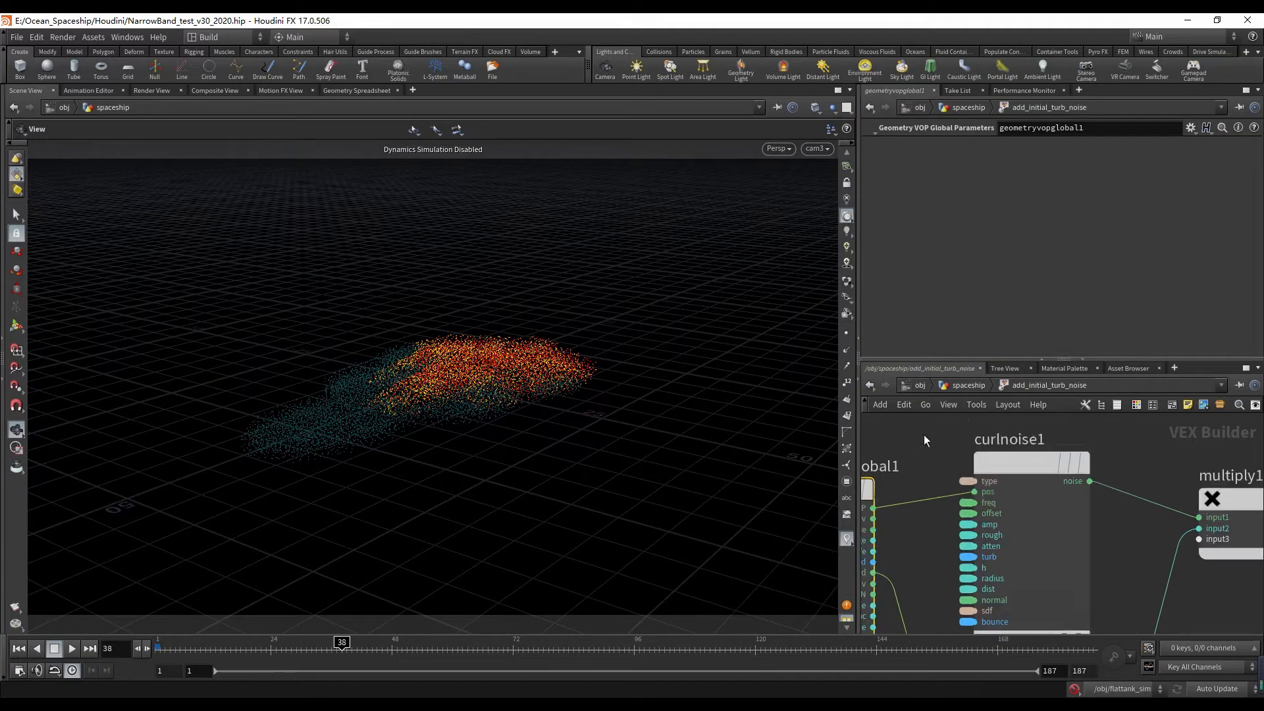
{"action": "left_click_drag", "start_coordinate": [923, 435], "coordinate": [1120, 612]}
{"action": "scroll", "coordinate": [1134, 616], "scroll_direction": "down", "scroll_amount": 2}
{"action": "middle_click_drag", "start_coordinate": [1135, 617], "coordinate": [1099, 515]}
{"action": "left_click_drag", "start_coordinate": [1062, 577], "coordinate": [957, 662]}
{"action": "scroll", "coordinate": [940, 494], "scroll_direction": "up", "scroll_amount": 4}
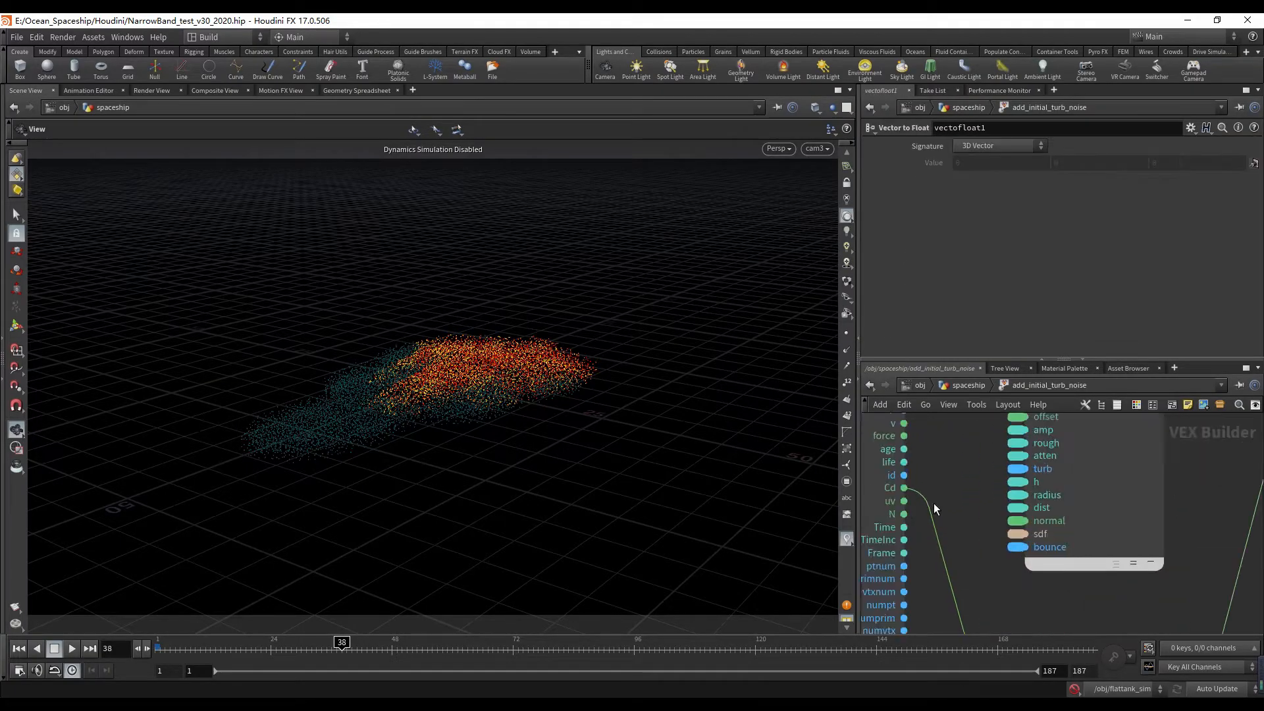
{"action": "scroll", "coordinate": [907, 505], "scroll_direction": "down", "scroll_amount": 5}
{"action": "middle_click_drag", "start_coordinate": [977, 572], "coordinate": [962, 494]}
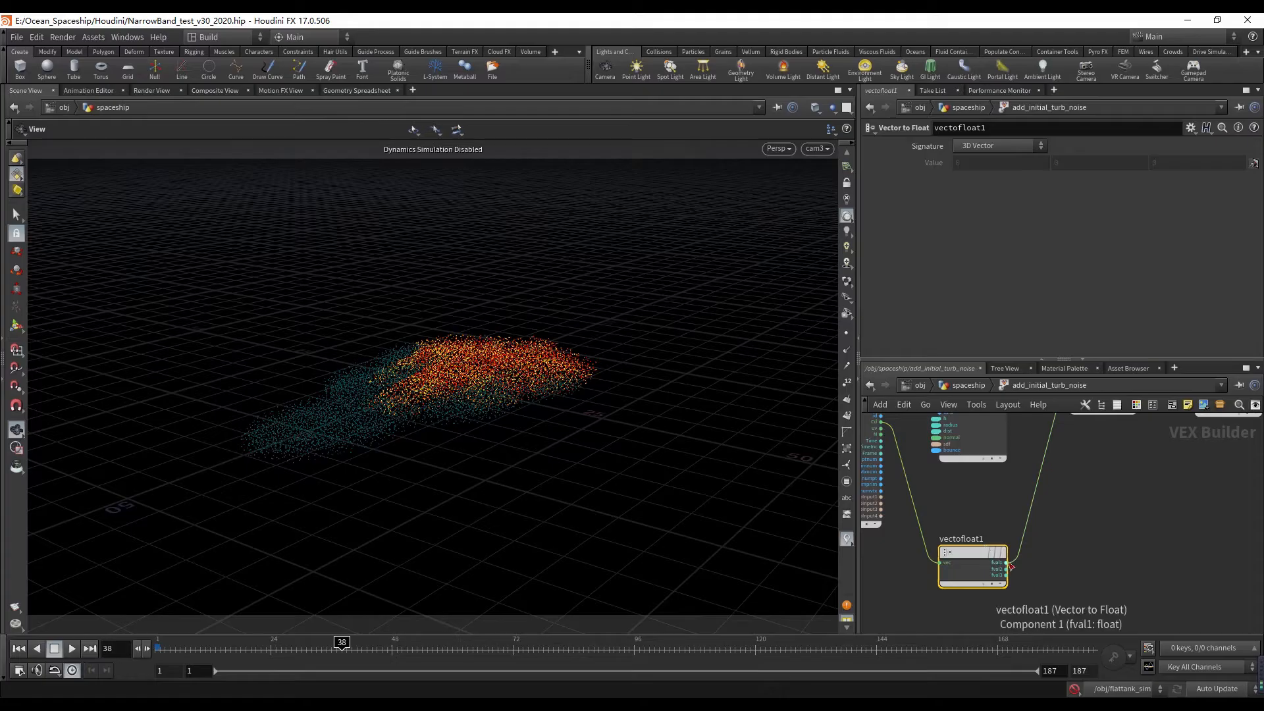
{"action": "middle_click_drag", "start_coordinate": [1093, 448], "coordinate": [1041, 466]}
{"action": "scroll", "coordinate": [1108, 459], "scroll_direction": "up", "scroll_amount": 3}
{"action": "left_click", "coordinate": [968, 385]}
- Display fluidsource6 and turn off the template display of add_initial_turb_noise
{"action": "mouse_move", "coordinate": [992, 488]}
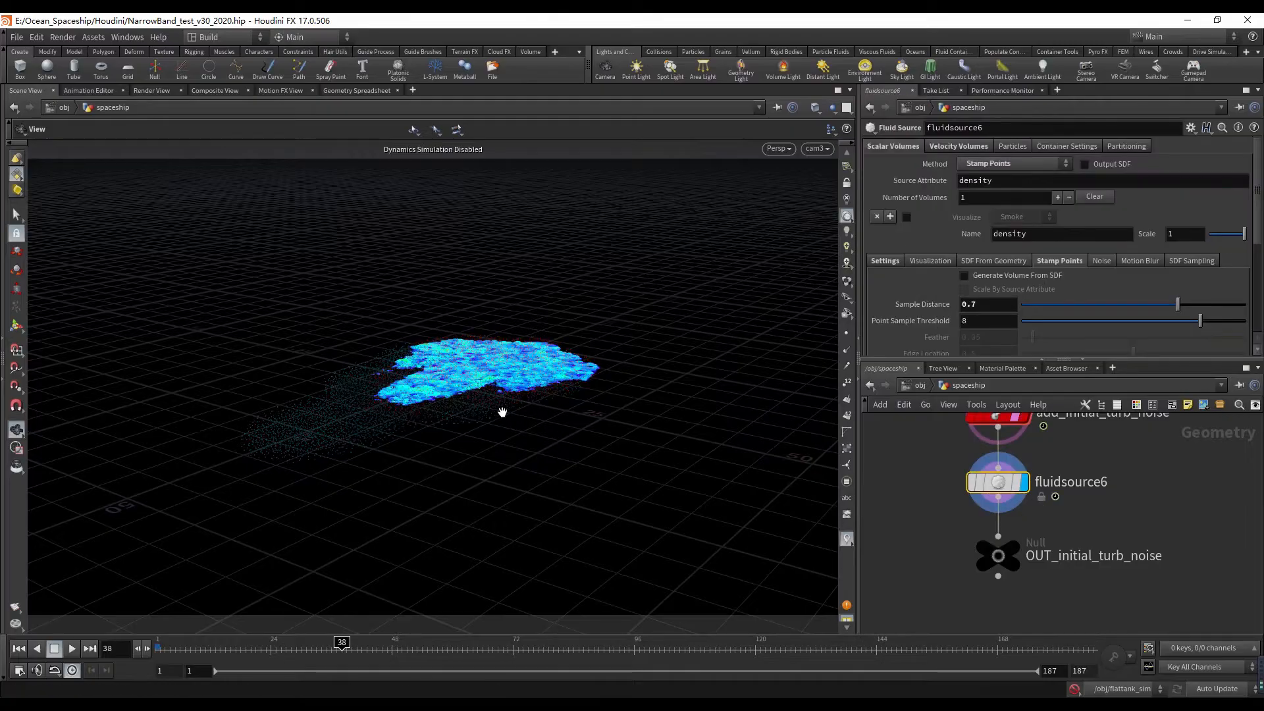
{"action": "left_click_drag", "start_coordinate": [911, 458], "coordinate": [1136, 511]}
{"action": "scroll", "coordinate": [1069, 462], "scroll_direction": "up", "scroll_amount": 2}
{"action": "middle_click_drag", "start_coordinate": [1072, 463], "coordinate": [1101, 515]}
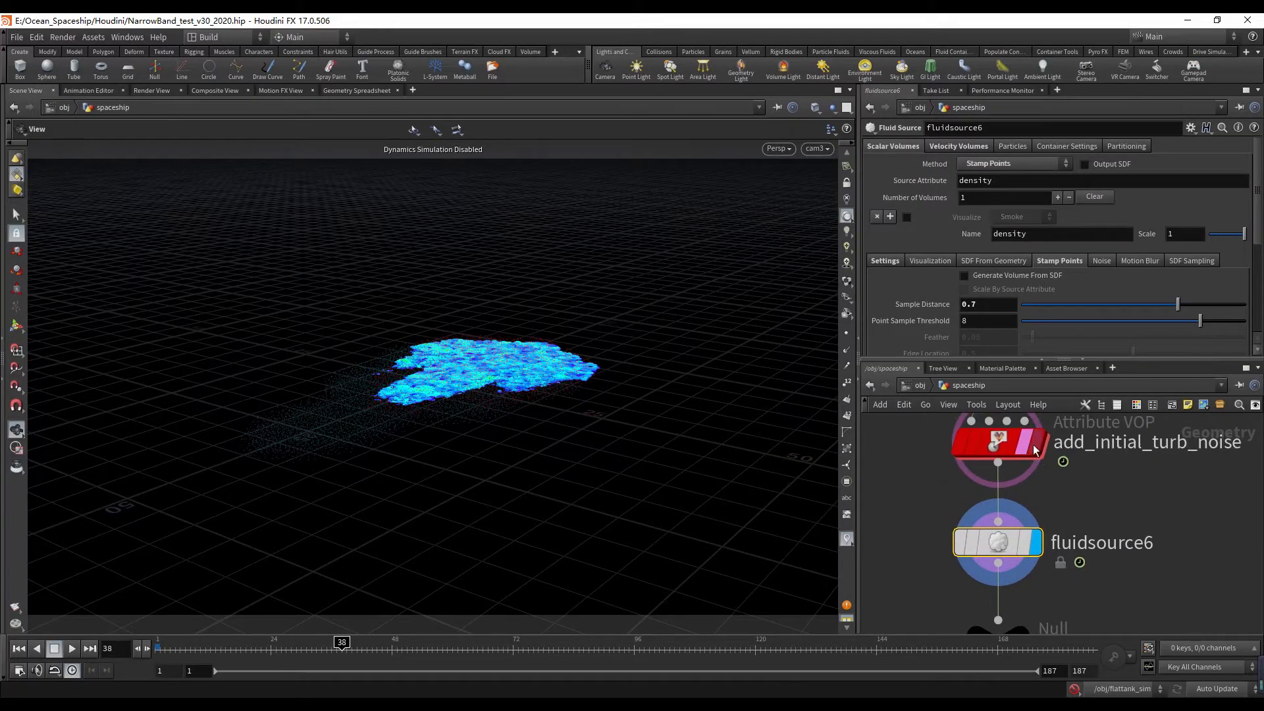
{"action": "left_click", "coordinate": [1015, 450]}
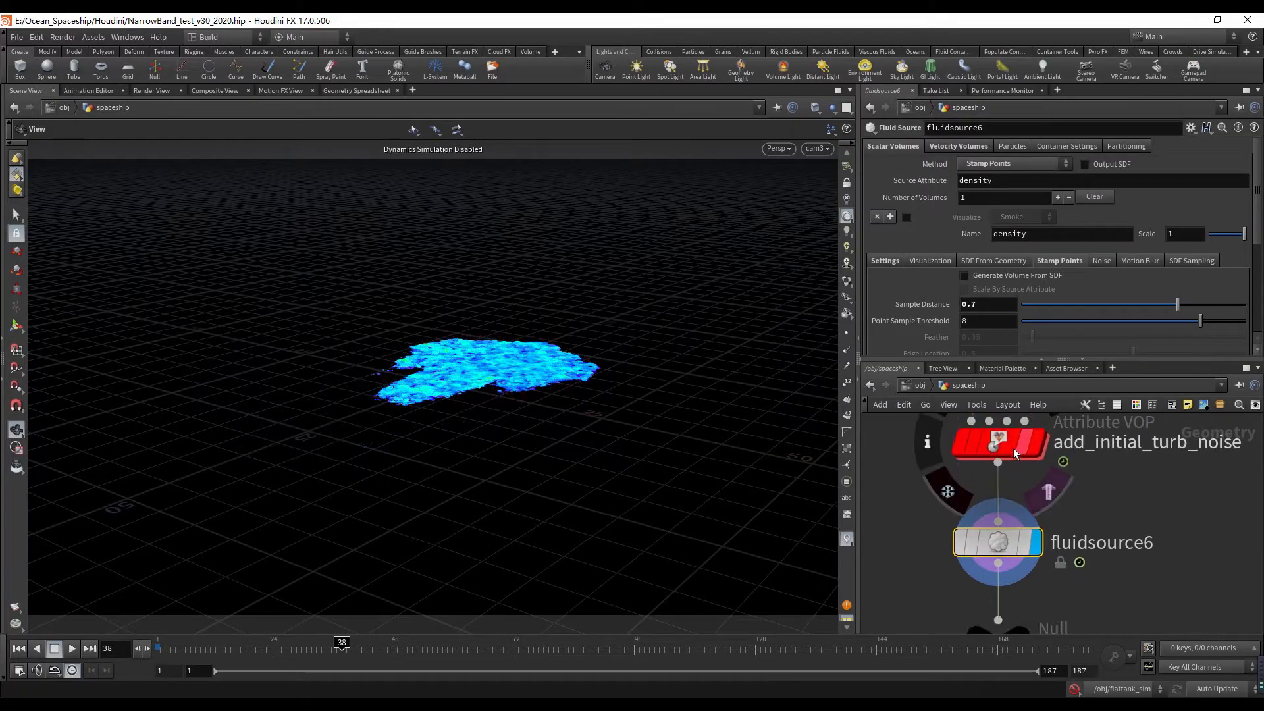
- Review the velocity volume visualization and the scalar volume stamp point and division settings of fluidsource6
{"action": "left_click", "coordinate": [887, 260]}
{"action": "left_click", "coordinate": [926, 147]}
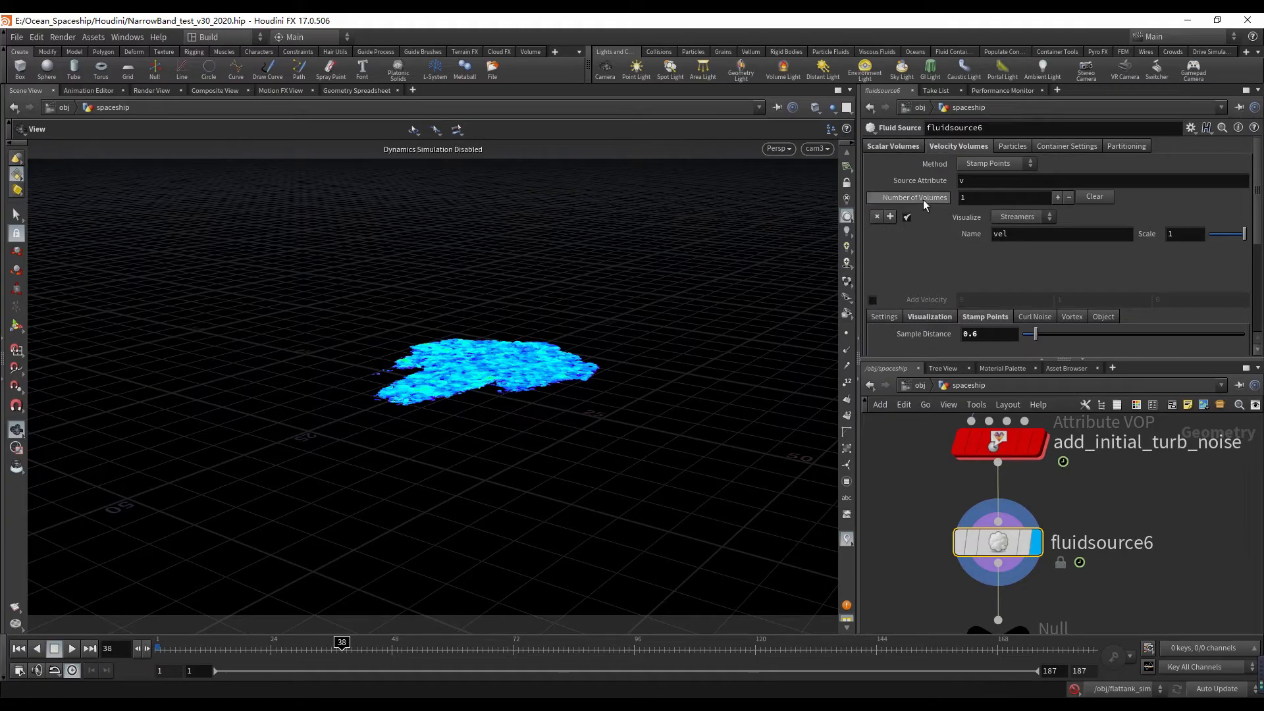
{"action": "left_click", "coordinate": [923, 319]}
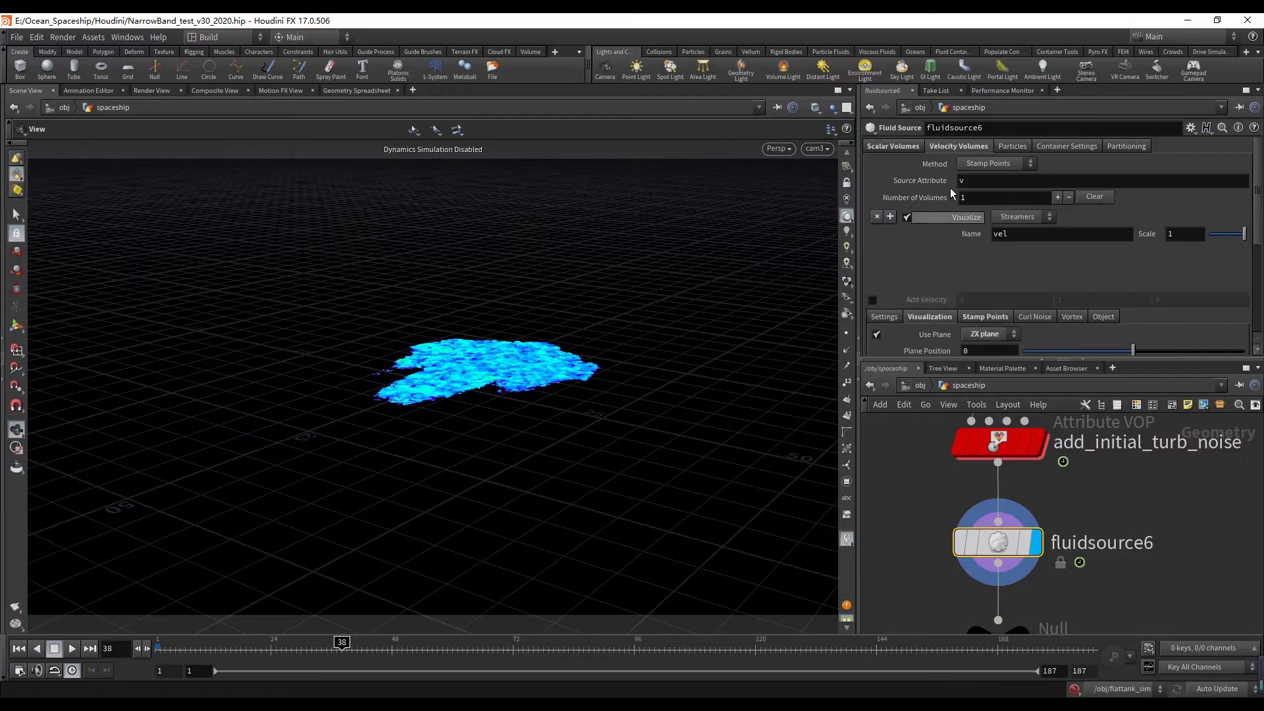
{"action": "left_click", "coordinate": [892, 150]}
{"action": "left_click", "coordinate": [1060, 262]}
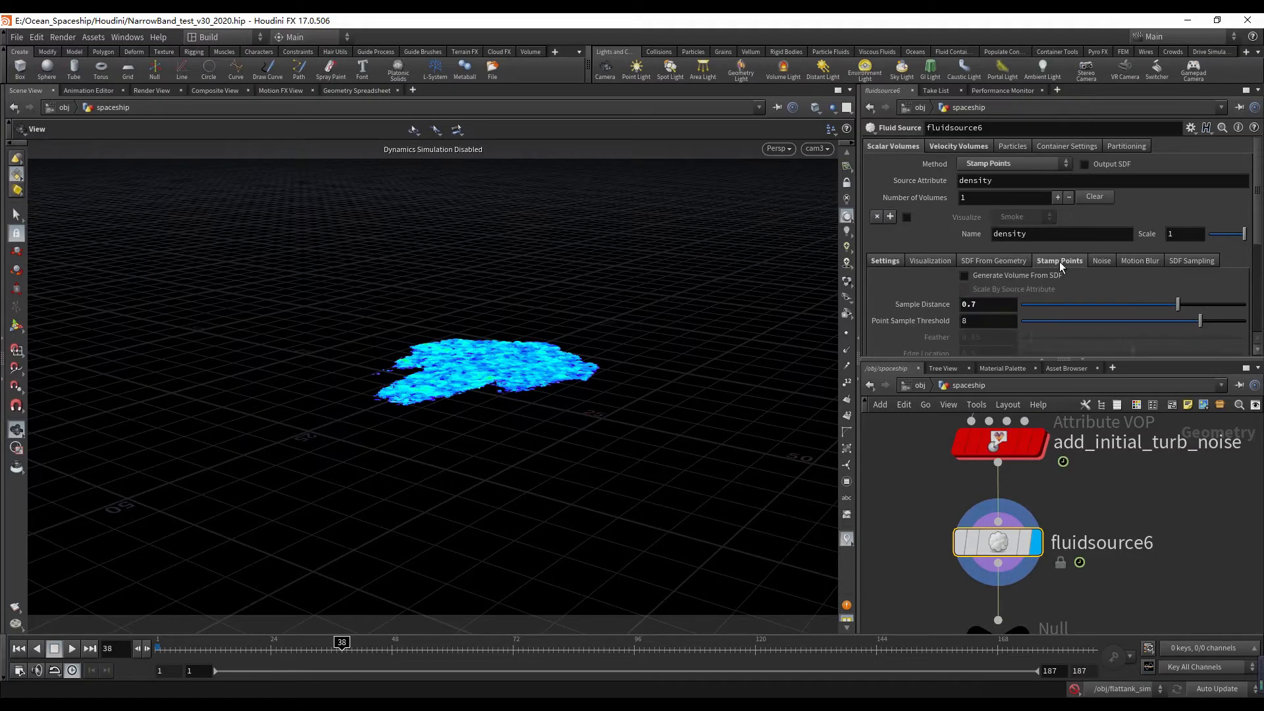
{"action": "left_click", "coordinate": [890, 260]}
- Display fluidsource1 above OUT_curl_vel at frame 38 and open its settings
{"action": "scroll", "coordinate": [1101, 483], "scroll_direction": "down", "scroll_amount": 3}
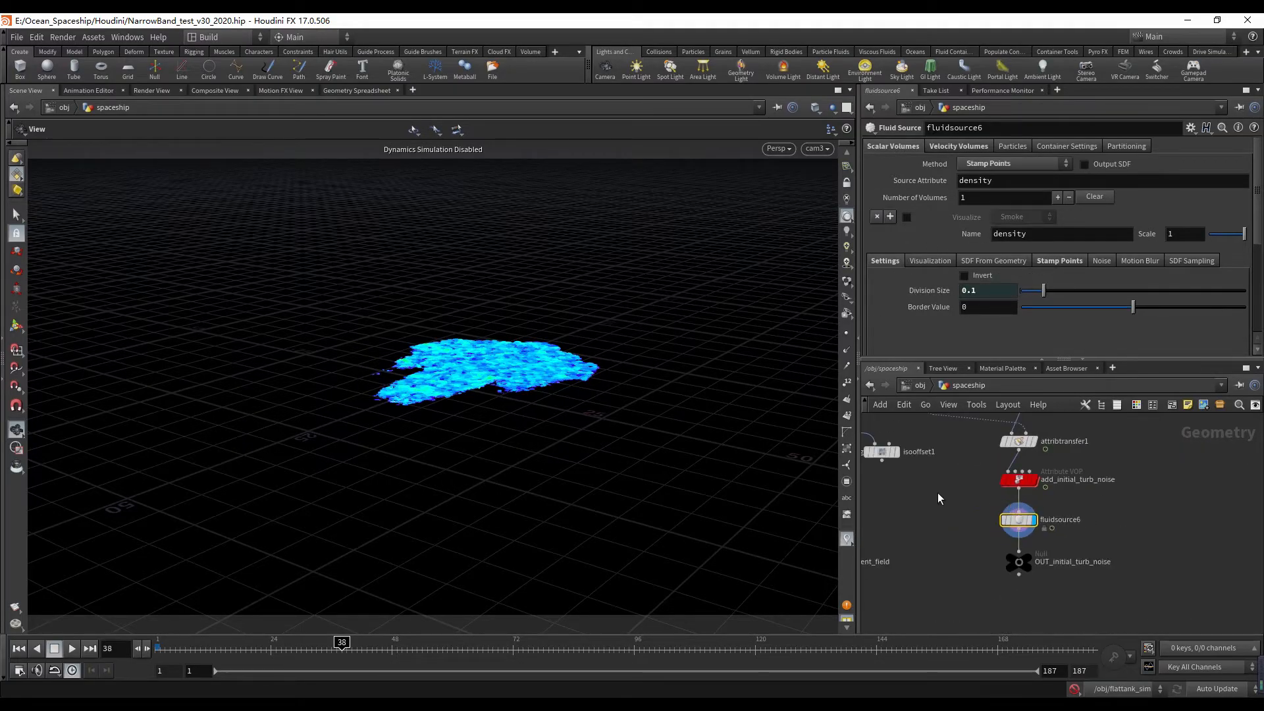
{"action": "middle_click_drag", "start_coordinate": [937, 492], "coordinate": [1199, 453]}
{"action": "middle_click_drag", "start_coordinate": [1023, 548], "coordinate": [1156, 543]}
{"action": "scroll", "coordinate": [1155, 493], "scroll_direction": "down", "scroll_amount": 4}
{"action": "scroll", "coordinate": [1048, 459], "scroll_direction": "up", "scroll_amount": 5}
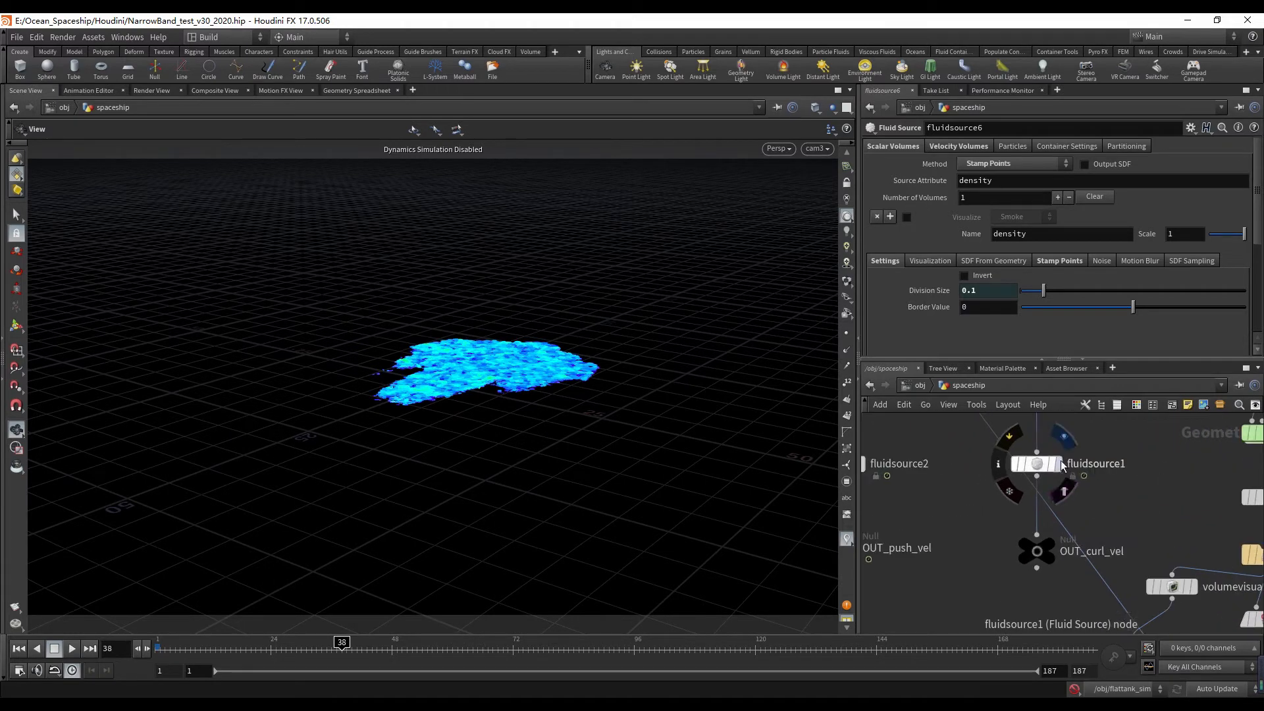
{"action": "left_click", "coordinate": [1055, 464]}
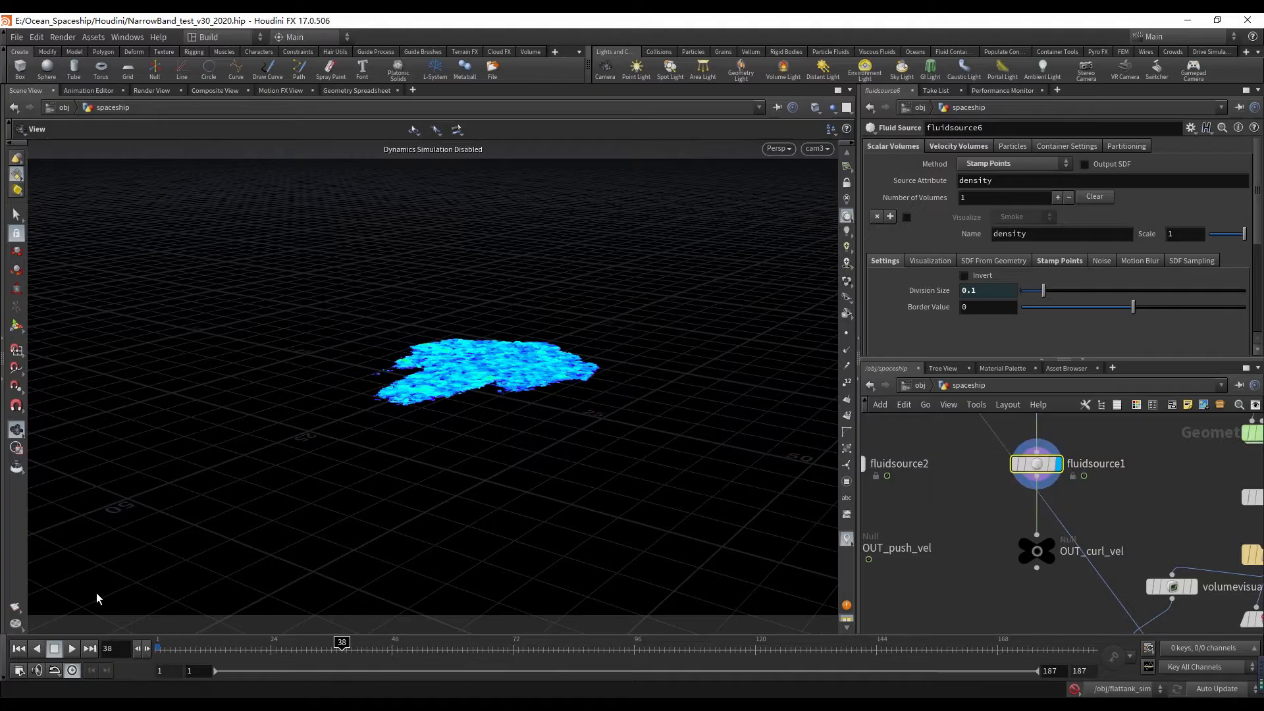
{"action": "left_click", "coordinate": [1036, 465]}
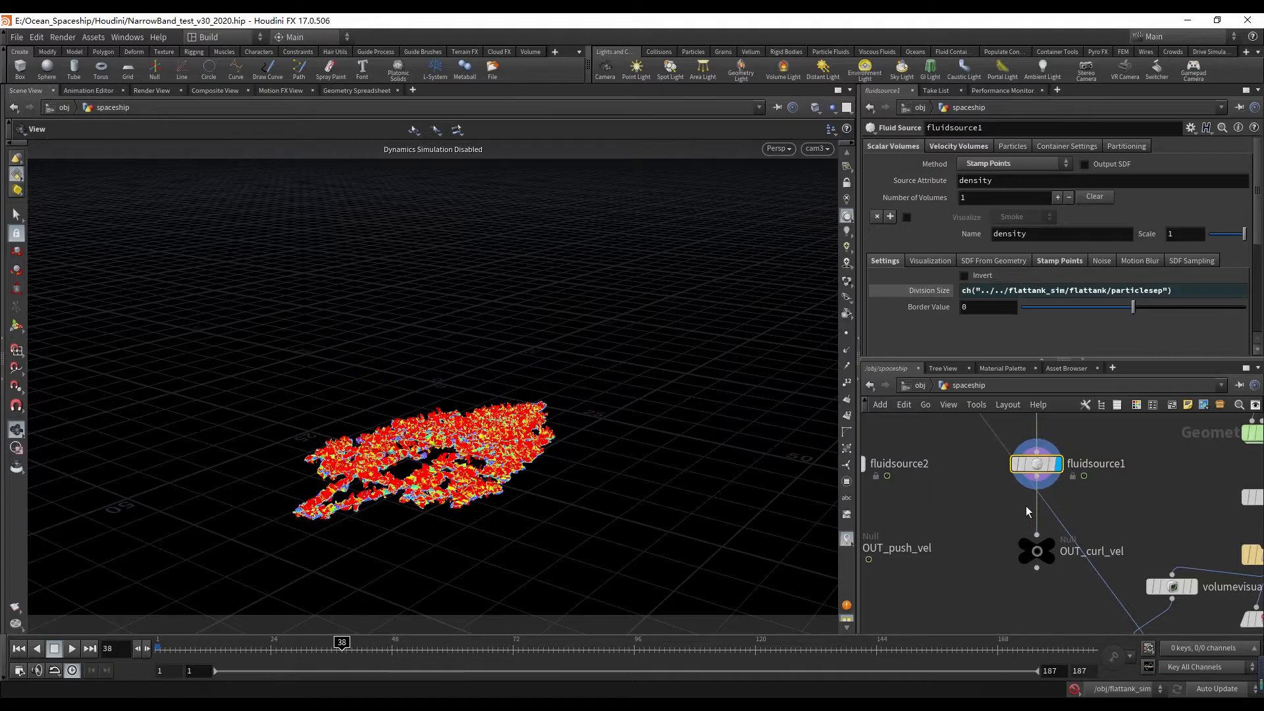
- Check the evaluated division size, stamp points and velocity volume settings of fluidsource1
{"action": "left_click", "coordinate": [927, 288]}
{"action": "left_click", "coordinate": [1053, 260]}
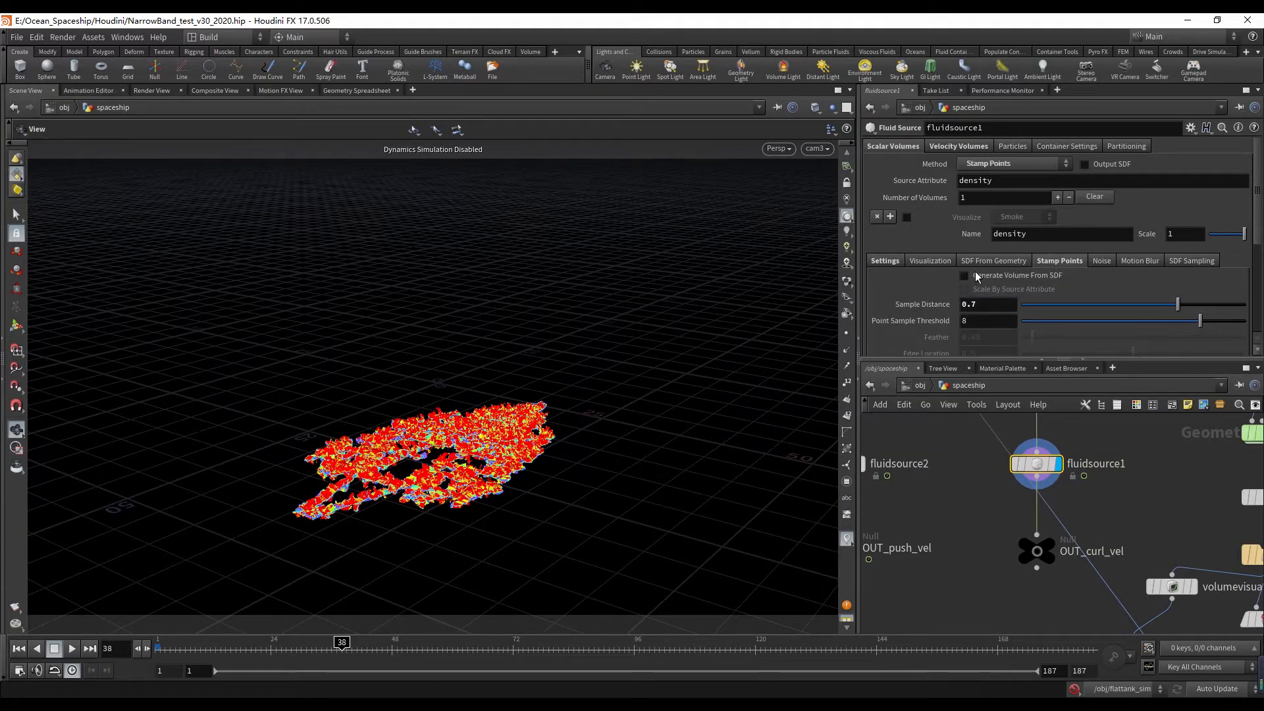
{"action": "left_click", "coordinate": [887, 261]}
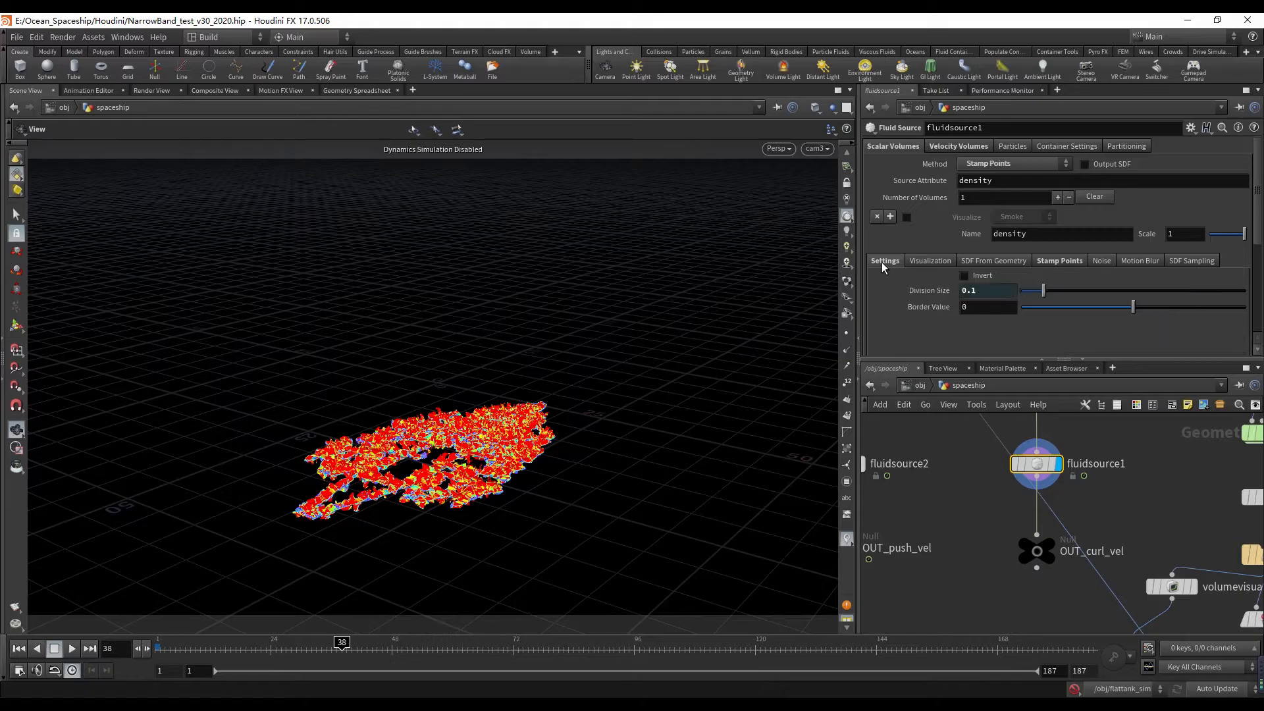
{"action": "left_click", "coordinate": [989, 146]}
{"action": "left_click", "coordinate": [886, 316]}
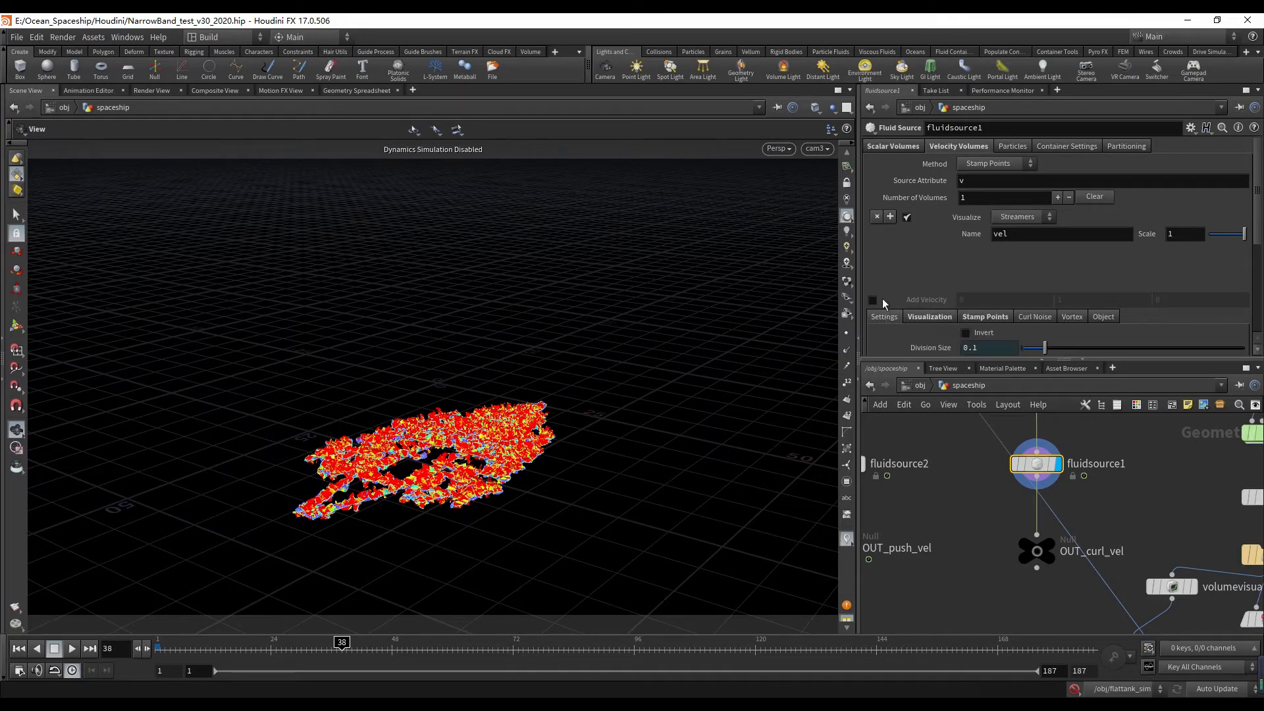
{"action": "left_click", "coordinate": [895, 145]}
- Display fluidsource2 above OUT_push_vel and open its settings
{"action": "scroll", "coordinate": [949, 473], "scroll_direction": "down", "scroll_amount": 4}
{"action": "middle_click_drag", "start_coordinate": [945, 476], "coordinate": [1088, 499]}
{"action": "scroll", "coordinate": [1072, 492], "scroll_direction": "up", "scroll_amount": 4}
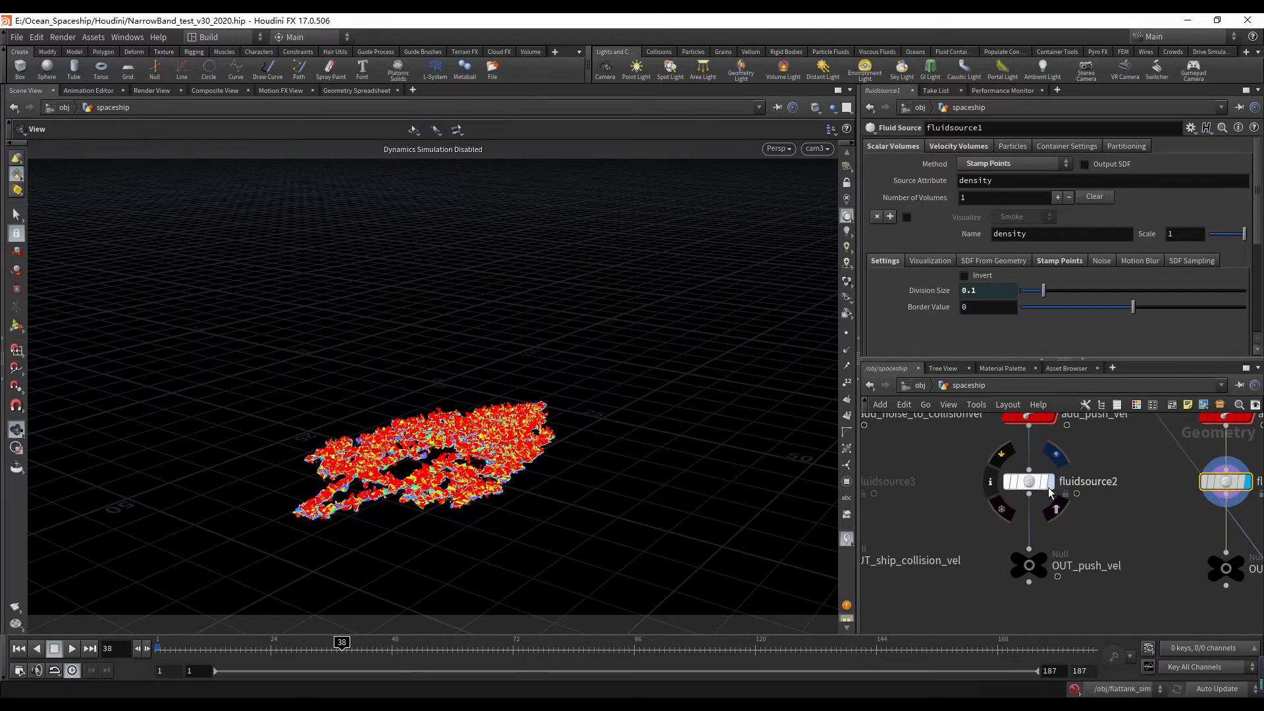
{"action": "middle_click", "coordinate": [1029, 482]}
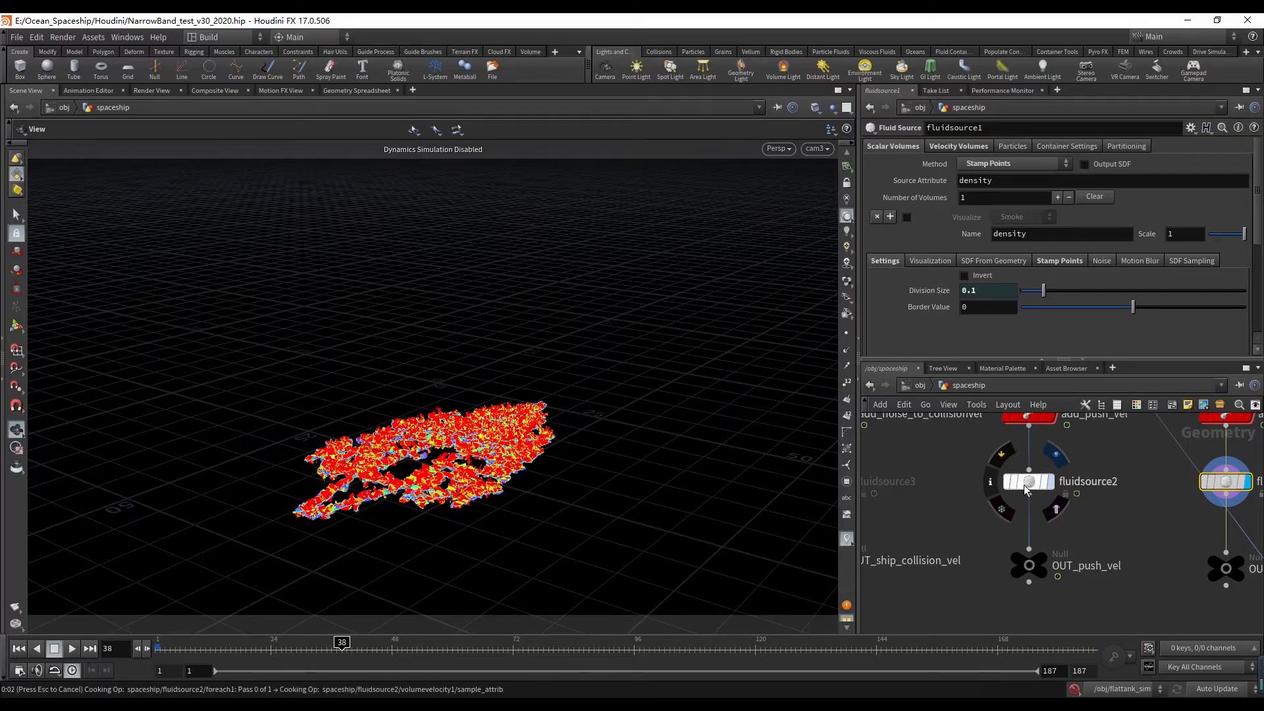
{"action": "left_click", "coordinate": [1024, 484]}
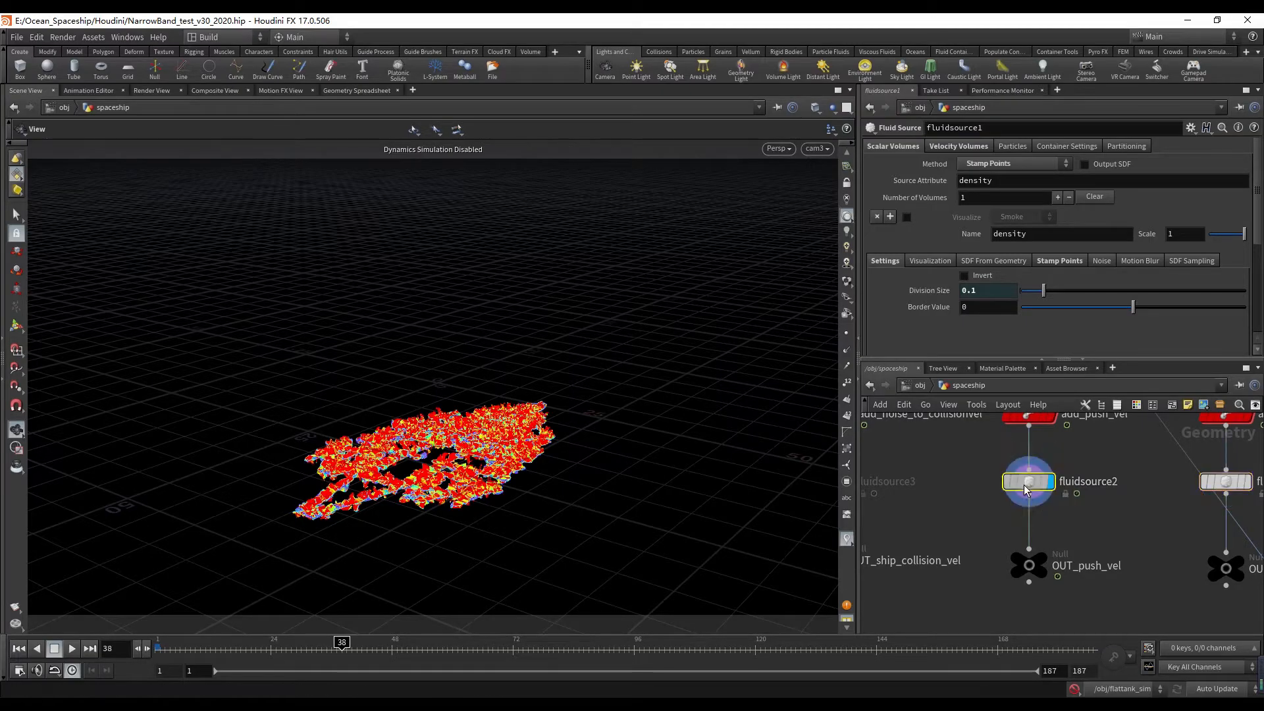
- Review the velocity visualization, stamp points and division settings of fluidsource2, ending on its scalar volumes
{"action": "left_click", "coordinate": [962, 146]}
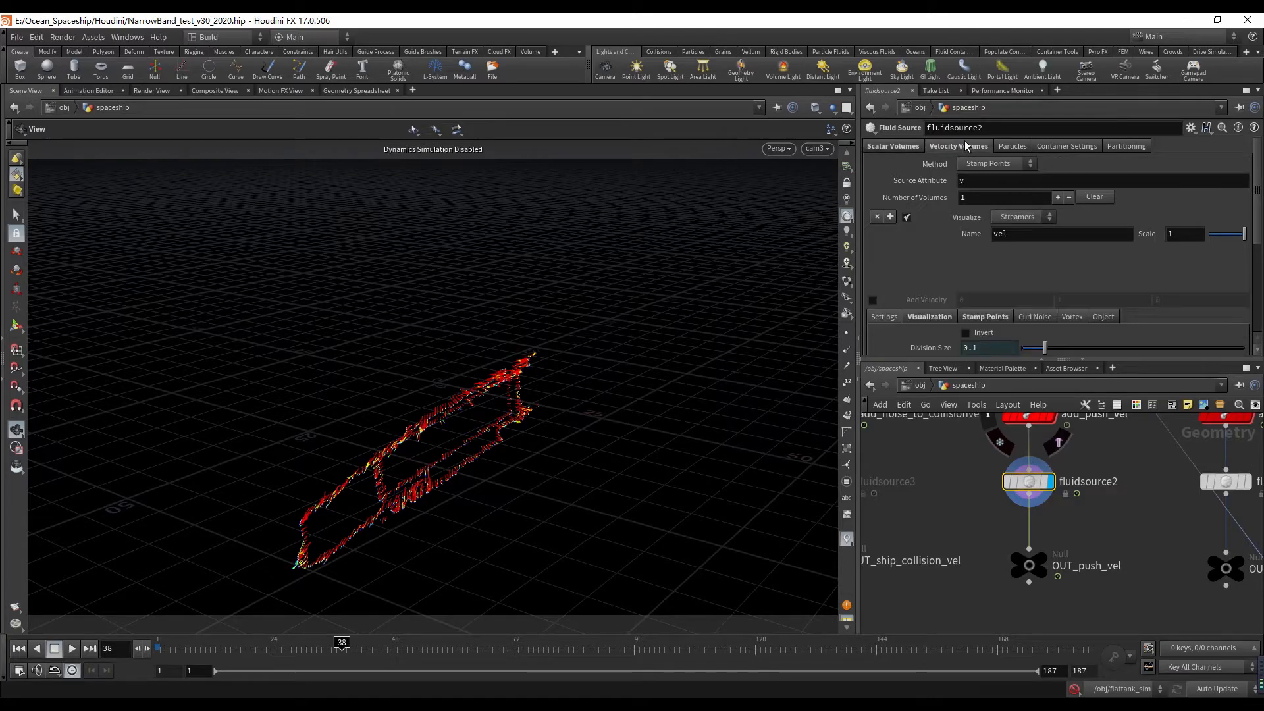
{"action": "left_click", "coordinate": [948, 318]}
{"action": "left_click", "coordinate": [980, 318]}
{"action": "scroll", "coordinate": [966, 277], "scroll_direction": "down", "scroll_amount": 3}
{"action": "left_click", "coordinate": [929, 232]}
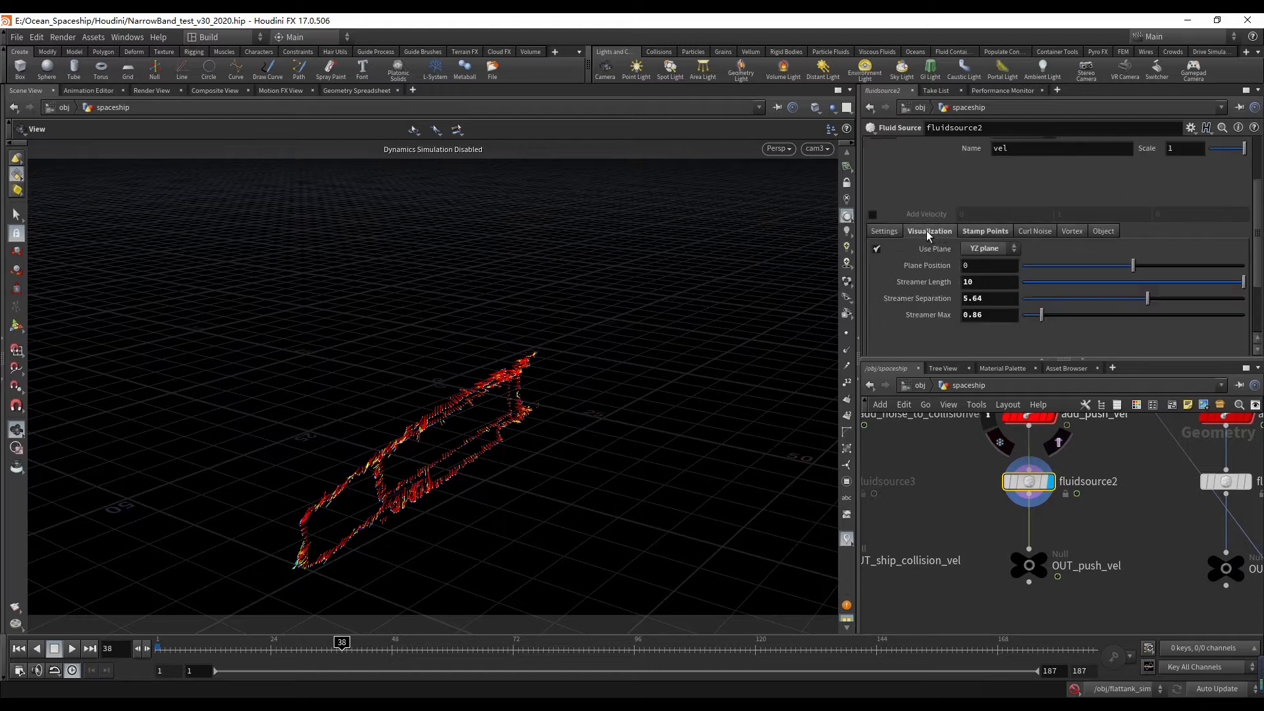
{"action": "left_click", "coordinate": [883, 232]}
{"action": "scroll", "coordinate": [879, 235], "scroll_direction": "up", "scroll_amount": 3}
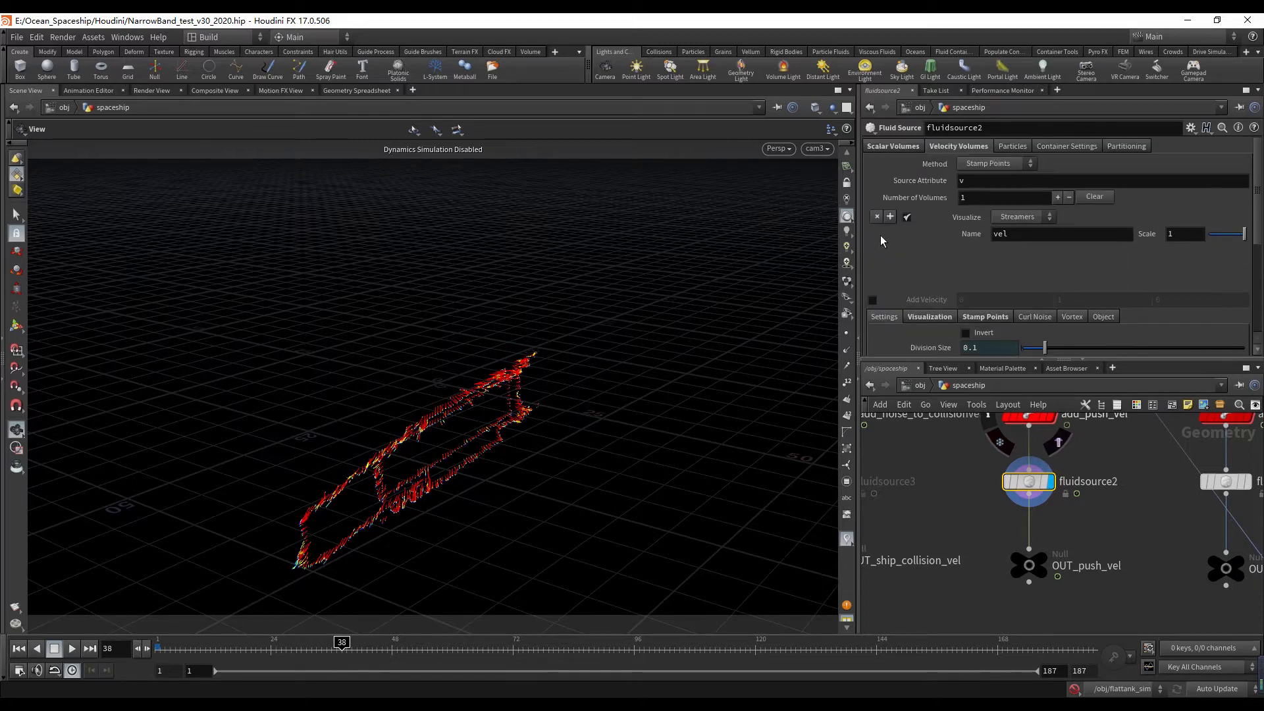
{"action": "left_click", "coordinate": [904, 146]}
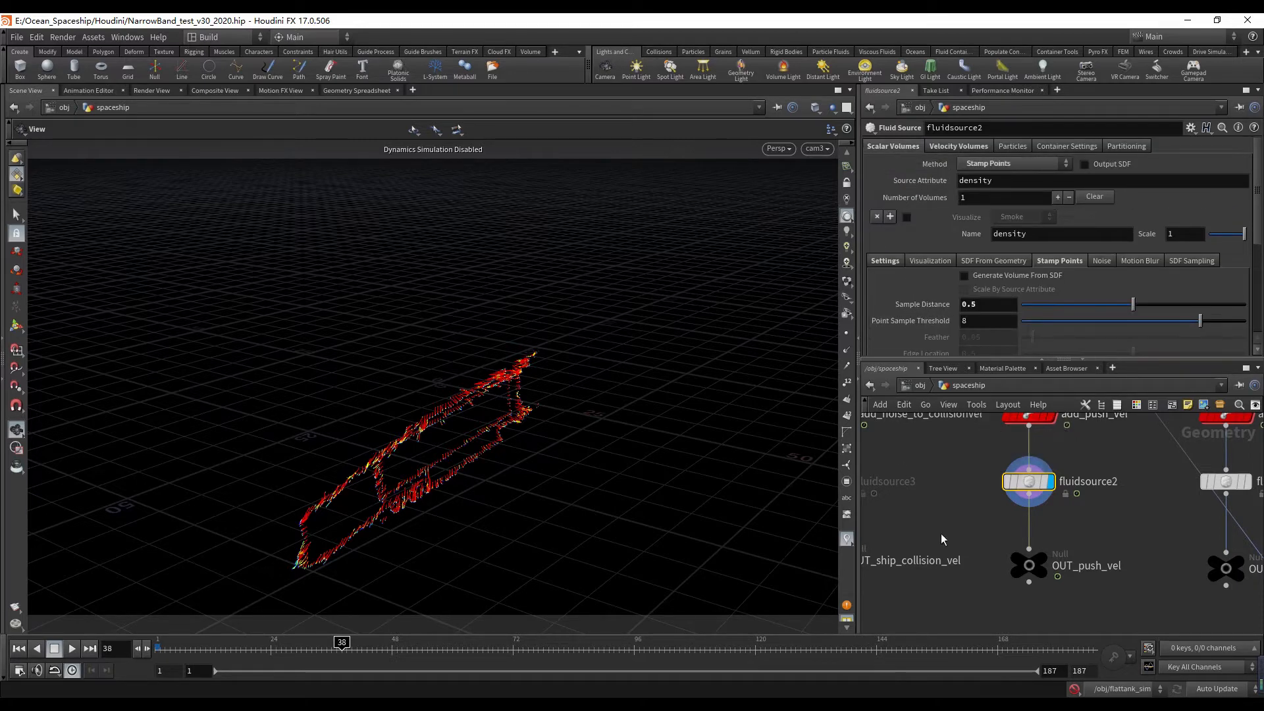
- Return the timeline to frame 1 and enter the pyro DOP network of the spaceship
{"action": "scroll", "coordinate": [978, 545], "scroll_direction": "down", "scroll_amount": 4}
{"action": "middle_click_drag", "start_coordinate": [1070, 570], "coordinate": [927, 583]}
{"action": "scroll", "coordinate": [1007, 567], "scroll_direction": "down", "scroll_amount": 4}
{"action": "scroll", "coordinate": [1016, 561], "scroll_direction": "up", "scroll_amount": 4}
{"action": "scroll", "coordinate": [961, 576], "scroll_direction": "up", "scroll_amount": 6}
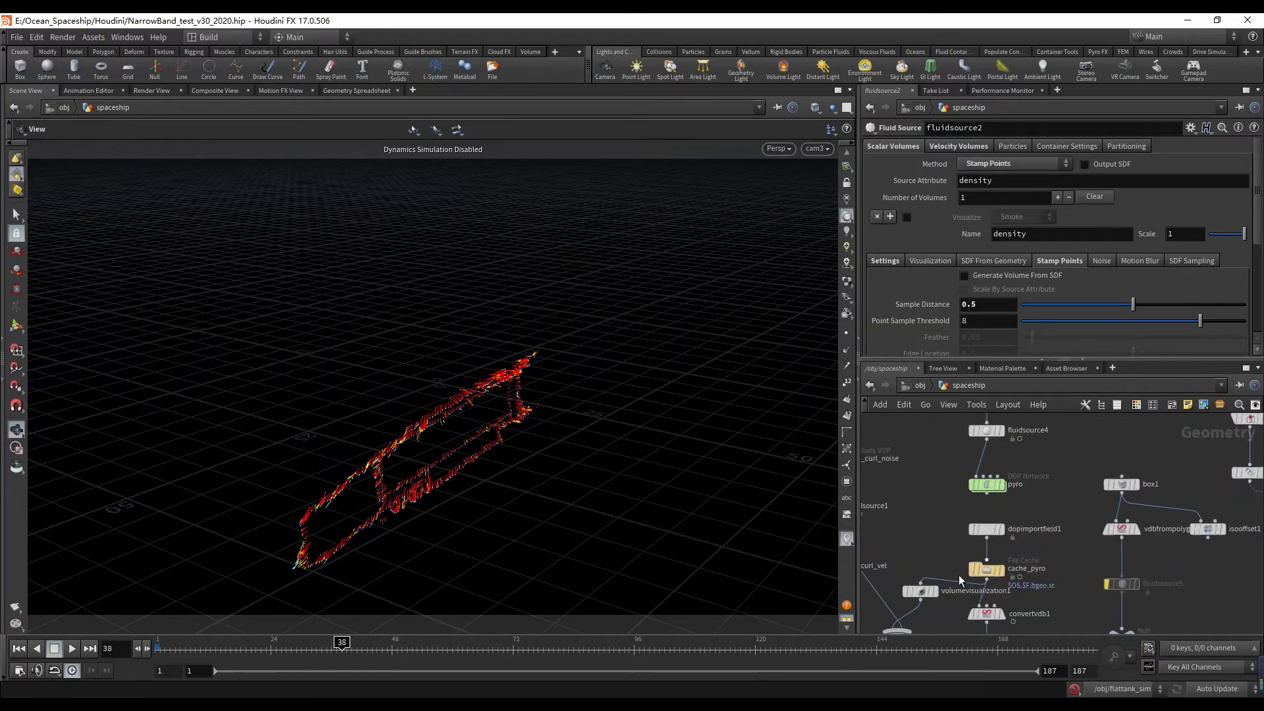
{"action": "left_click", "coordinate": [18, 649]}
{"action": "scroll", "coordinate": [1024, 466], "scroll_direction": "down", "scroll_amount": 2}
{"action": "middle_click_drag", "start_coordinate": [1017, 447], "coordinate": [950, 504]}
{"action": "double_click", "coordinate": [1005, 457]}
- Inspect the collision settings of the ship static object in the pyro network
{"action": "scroll", "coordinate": [981, 507], "scroll_direction": "up", "scroll_amount": 3}
{"action": "left_click_drag", "start_coordinate": [950, 505], "coordinate": [863, 599]}
{"action": "scroll", "coordinate": [967, 313], "scroll_direction": "down", "scroll_amount": 3}
{"action": "scroll", "coordinate": [969, 307], "scroll_direction": "down", "scroll_amount": 1}
{"action": "scroll", "coordinate": [969, 308], "scroll_direction": "up", "scroll_amount": 5}
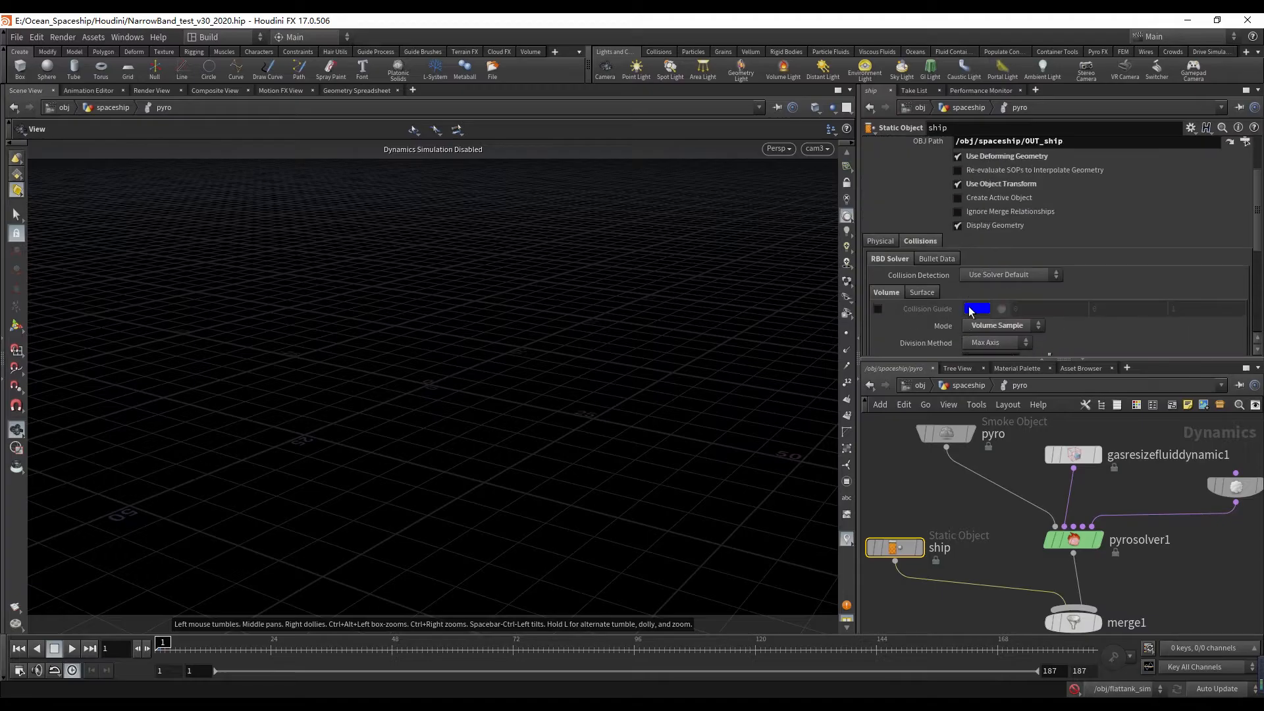
- Review the bounds, maximum bounds and distribution settings of gasresizefluiddynamic1
{"action": "left_click", "coordinate": [1073, 454]}
{"action": "middle_click_drag", "start_coordinate": [1135, 498], "coordinate": [1043, 506]}
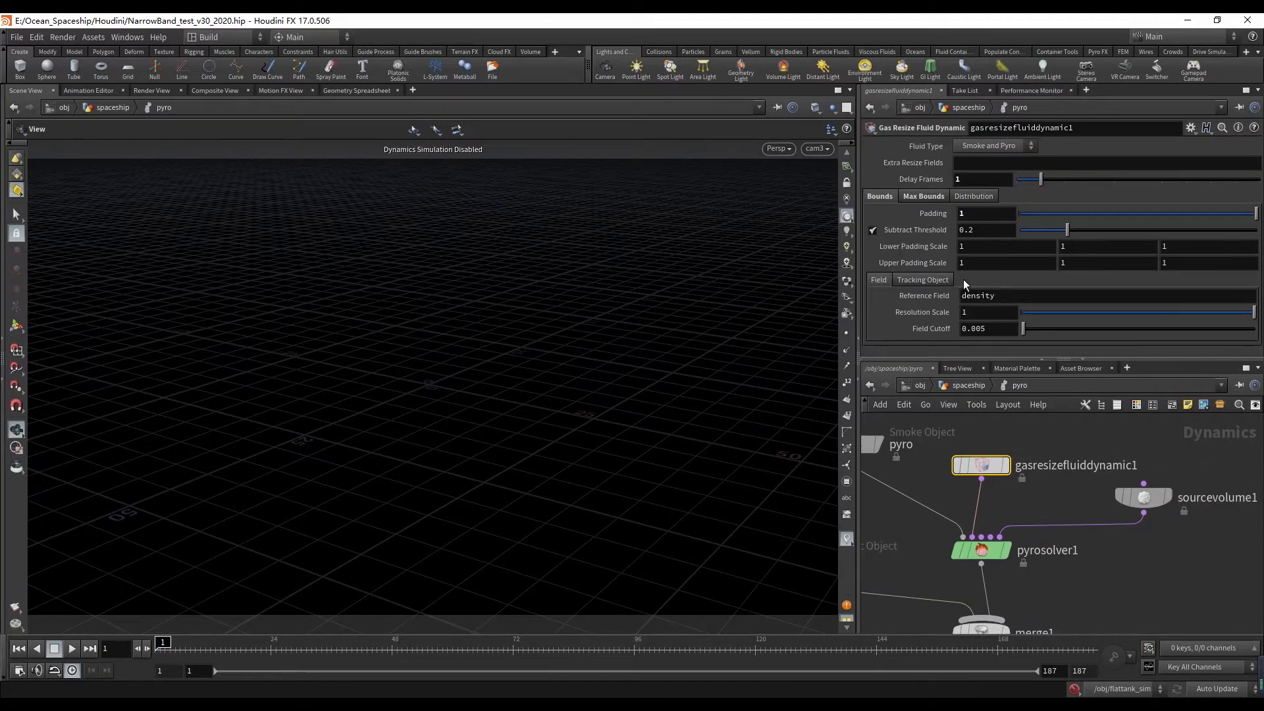
{"action": "left_click", "coordinate": [929, 194]}
{"action": "left_click", "coordinate": [964, 195]}
{"action": "left_click", "coordinate": [918, 196]}
{"action": "left_click", "coordinate": [886, 196]}
- Review the settings of sourcevolume1 and the simulation, turbulence and disturbance parameters of pyrosolver1
{"action": "left_click", "coordinate": [1143, 497]}
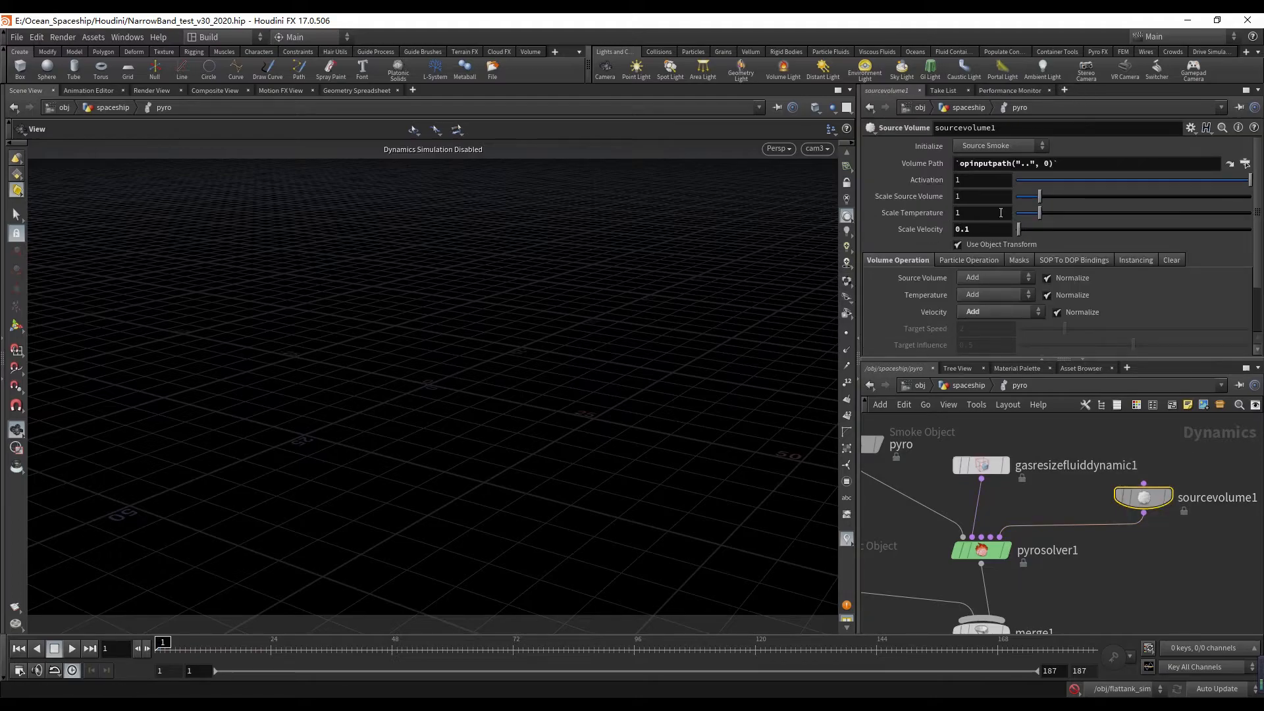
{"action": "left_click", "coordinate": [980, 550]}
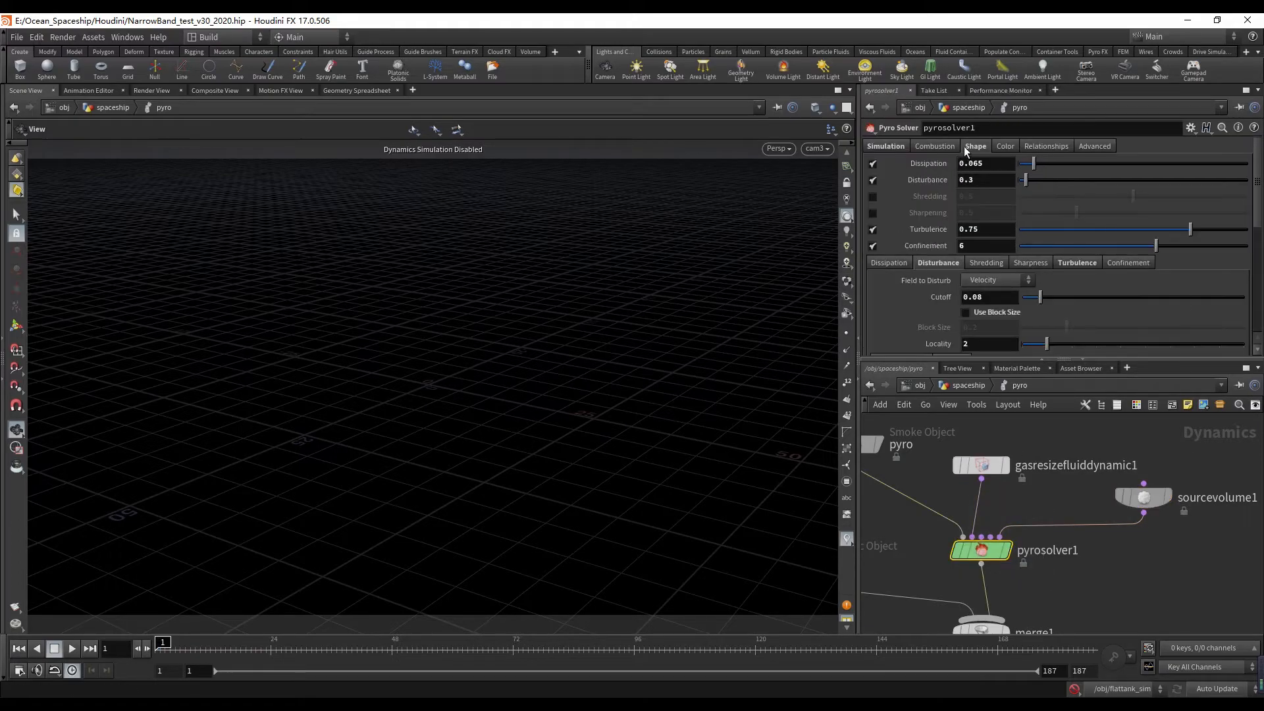
{"action": "left_click", "coordinate": [886, 147]}
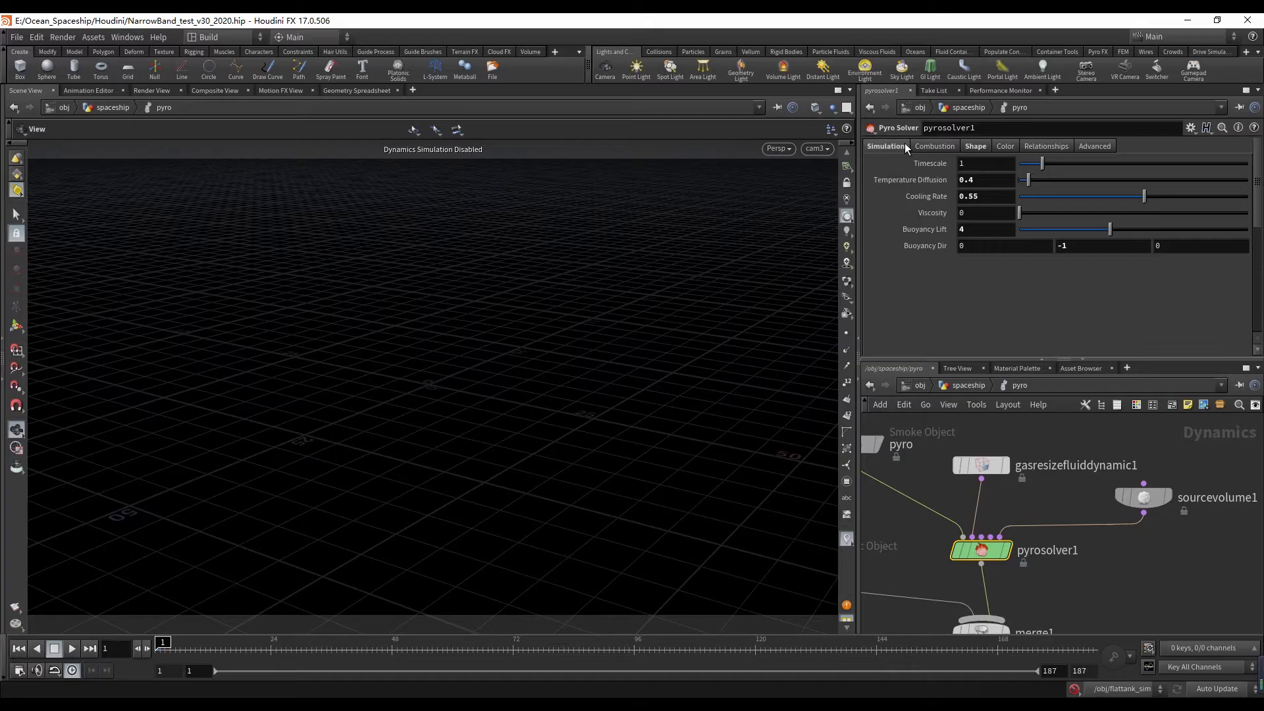
{"action": "left_click", "coordinate": [975, 146]}
{"action": "left_click", "coordinate": [1078, 262]}
{"action": "scroll", "coordinate": [1037, 484], "scroll_direction": "down", "scroll_amount": 2}
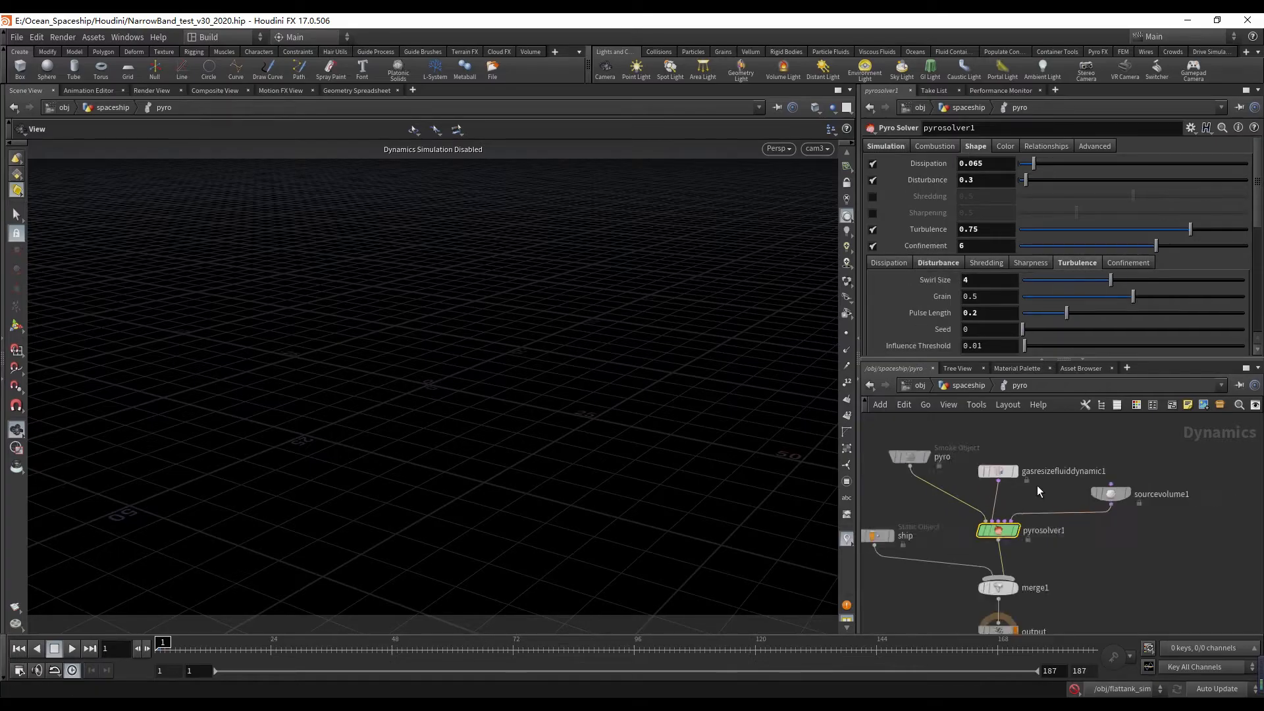
{"action": "scroll", "coordinate": [1036, 491], "scroll_direction": "down", "scroll_amount": 2}
{"action": "scroll", "coordinate": [992, 284], "scroll_direction": "down", "scroll_amount": 2}
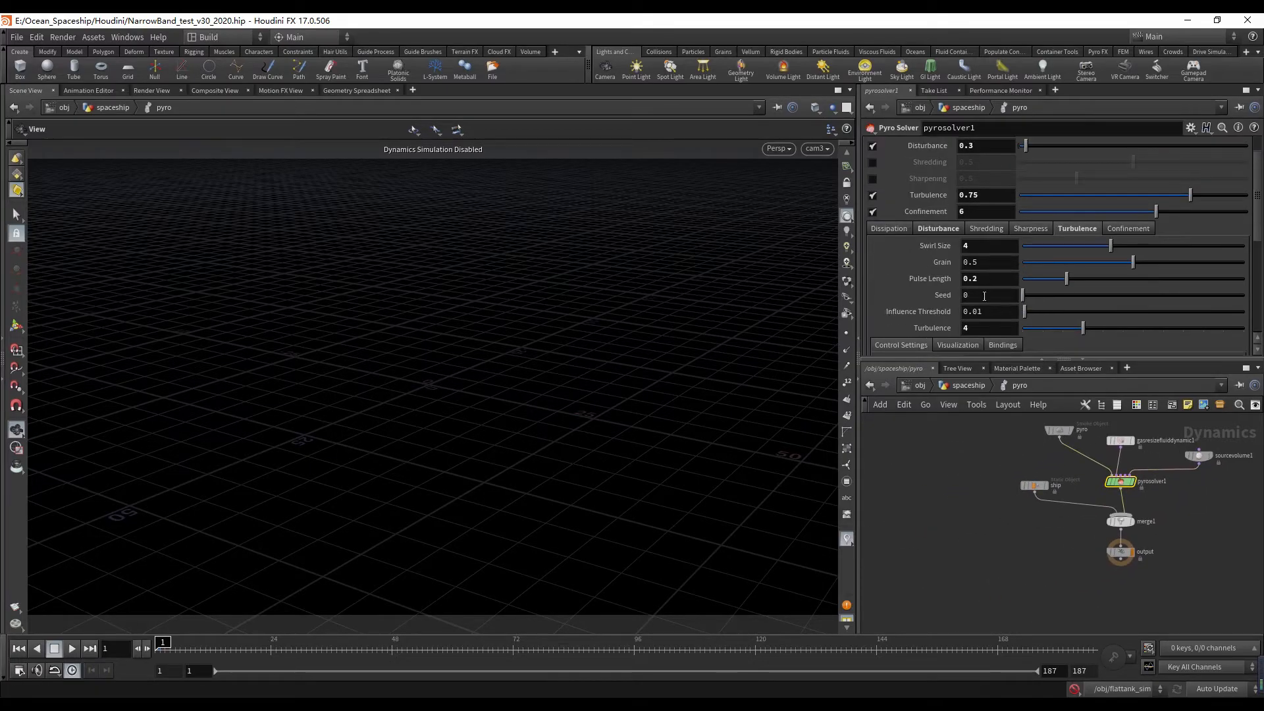
{"action": "left_click", "coordinate": [938, 229]}
{"action": "scroll", "coordinate": [942, 256], "scroll_direction": "down", "scroll_amount": 1}
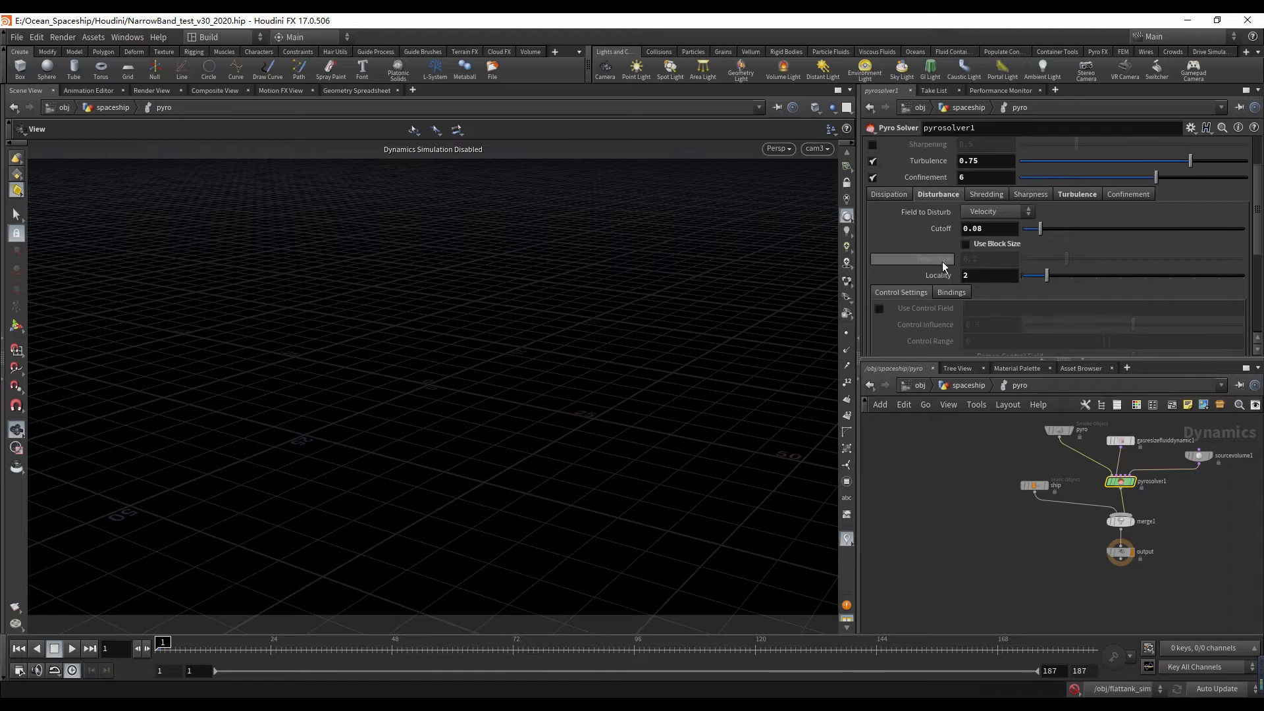
- Return to the spaceship network and examine the branch from the pyro cache down to OUT_pyro_breakup_vel
{"action": "left_click", "coordinate": [919, 386]}
{"action": "double_click", "coordinate": [925, 473]}
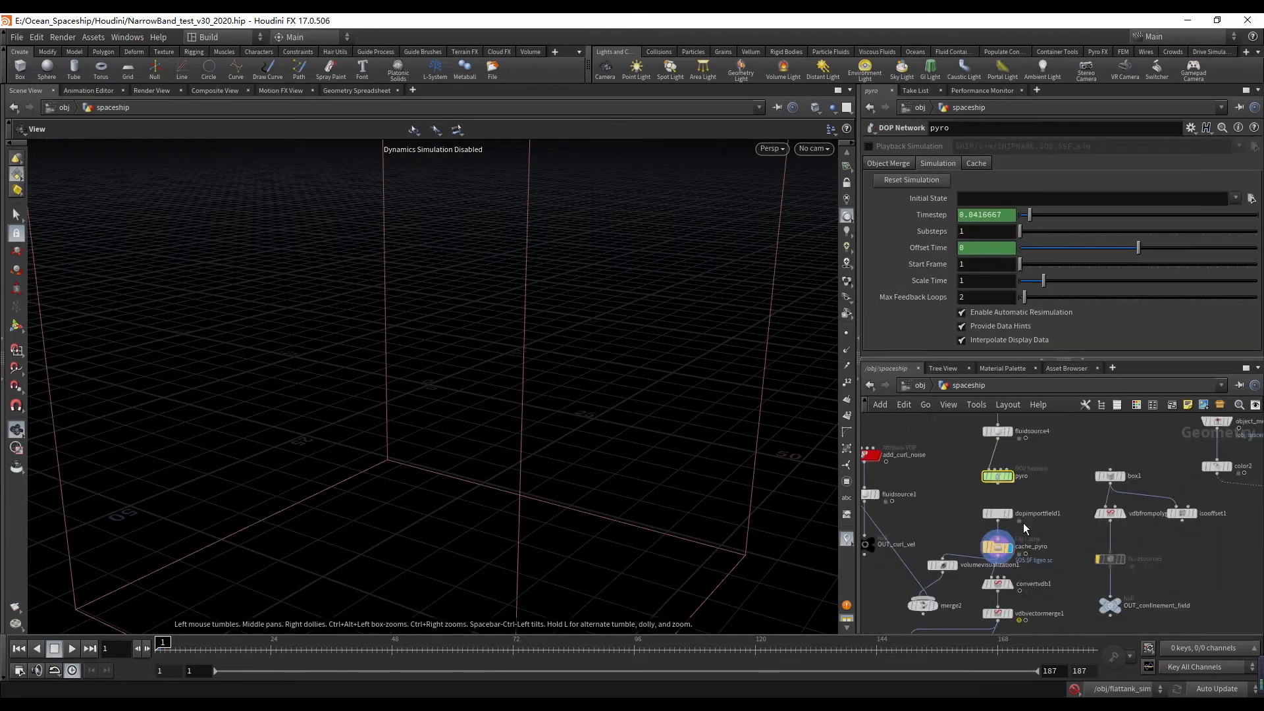
{"action": "scroll", "coordinate": [1025, 528], "scroll_direction": "down", "scroll_amount": 2}
{"action": "middle_click_drag", "start_coordinate": [1042, 557], "coordinate": [984, 491]}
{"action": "scroll", "coordinate": [1145, 487], "scroll_direction": "up", "scroll_amount": 1}
{"action": "middle_click_drag", "start_coordinate": [1082, 487], "coordinate": [1129, 429]}
{"action": "middle_click_drag", "start_coordinate": [1051, 517], "coordinate": [1132, 505]}
{"action": "scroll", "coordinate": [1024, 545], "scroll_direction": "down", "scroll_amount": 2}
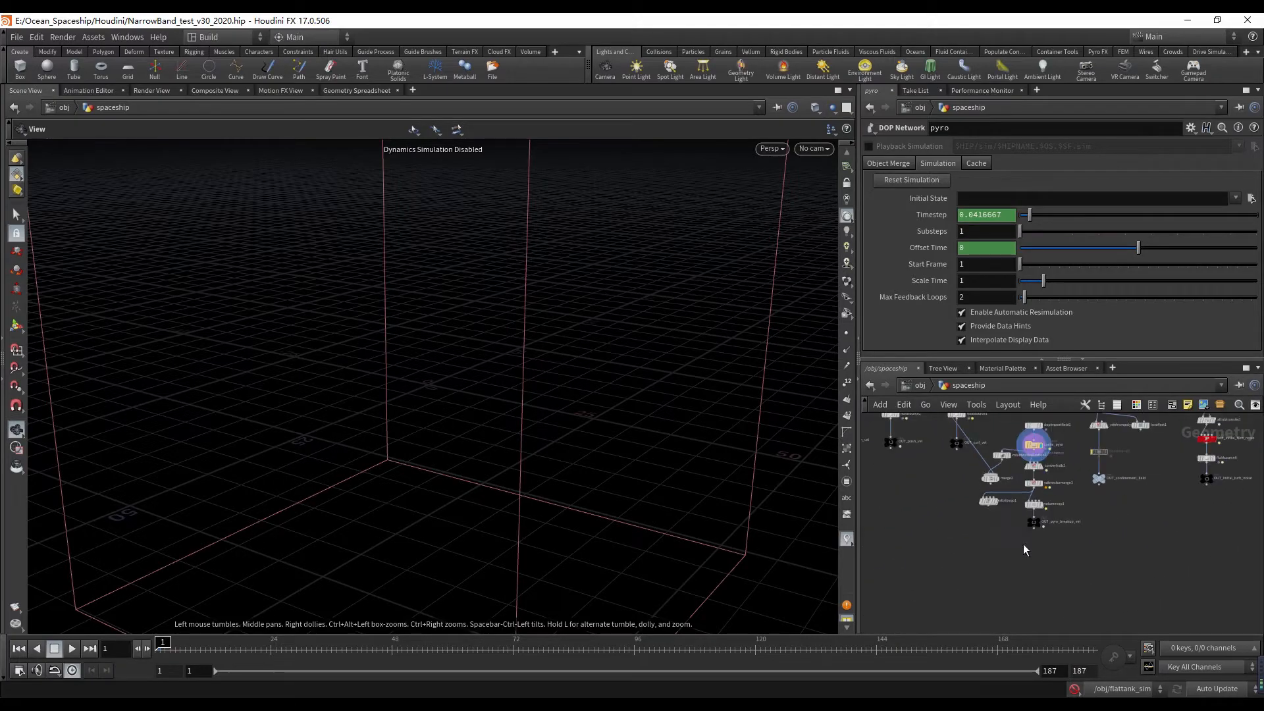
{"action": "middle_click_drag", "start_coordinate": [998, 535], "coordinate": [1098, 617]}
{"action": "scroll", "coordinate": [996, 534], "scroll_direction": "up", "scroll_amount": 2}
{"action": "scroll", "coordinate": [979, 557], "scroll_direction": "down", "scroll_amount": 4}
{"action": "middle_click_drag", "start_coordinate": [1065, 574], "coordinate": [1024, 536]}
{"action": "scroll", "coordinate": [1024, 536], "scroll_direction": "up", "scroll_amount": 1}
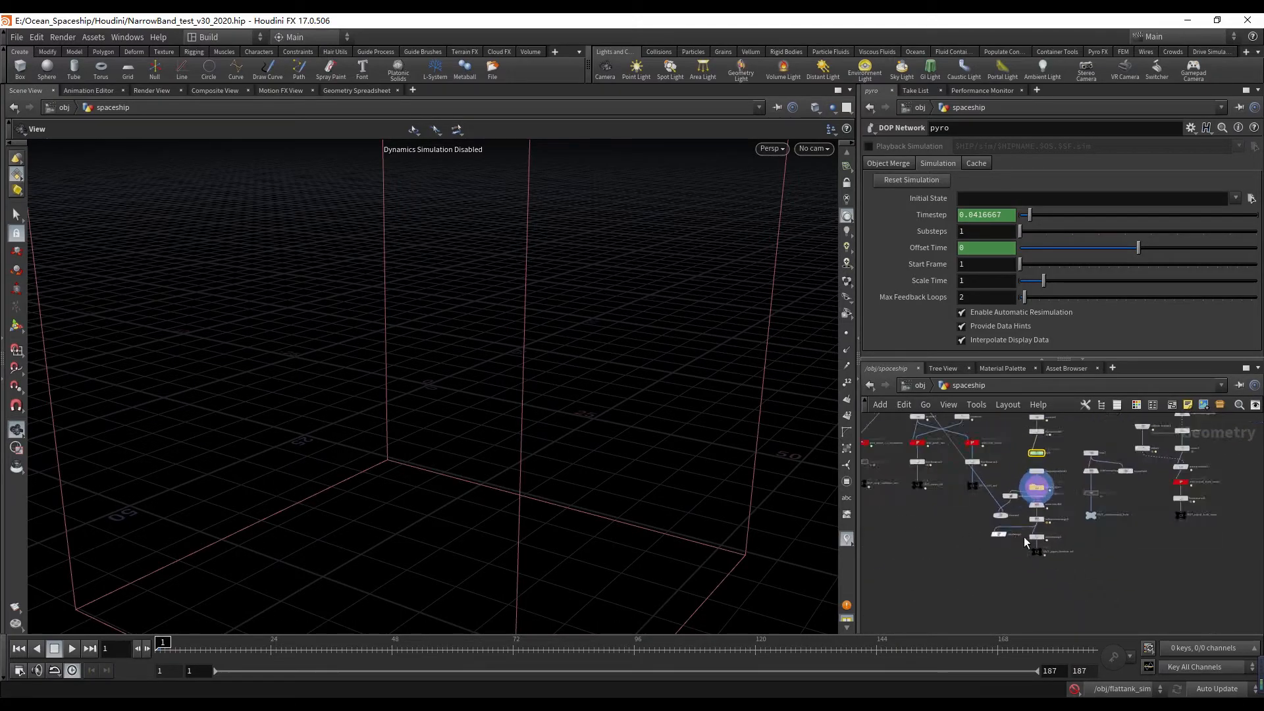
- Survey the output nulls for the ship collision, push, curl, pyro breakup and confinement branches of the spaceship network
{"action": "scroll", "coordinate": [1024, 536], "scroll_direction": "up", "scroll_amount": 2}
{"action": "scroll", "coordinate": [1143, 542], "scroll_direction": "down", "scroll_amount": 2}
{"action": "middle_click_drag", "start_coordinate": [1144, 542], "coordinate": [1201, 550]}
{"action": "scroll", "coordinate": [1053, 547], "scroll_direction": "up", "scroll_amount": 4}
{"action": "scroll", "coordinate": [1073, 560], "scroll_direction": "down", "scroll_amount": 3}
{"action": "middle_click_drag", "start_coordinate": [956, 533], "coordinate": [1174, 559]}
{"action": "scroll", "coordinate": [1110, 516], "scroll_direction": "up", "scroll_amount": 1}
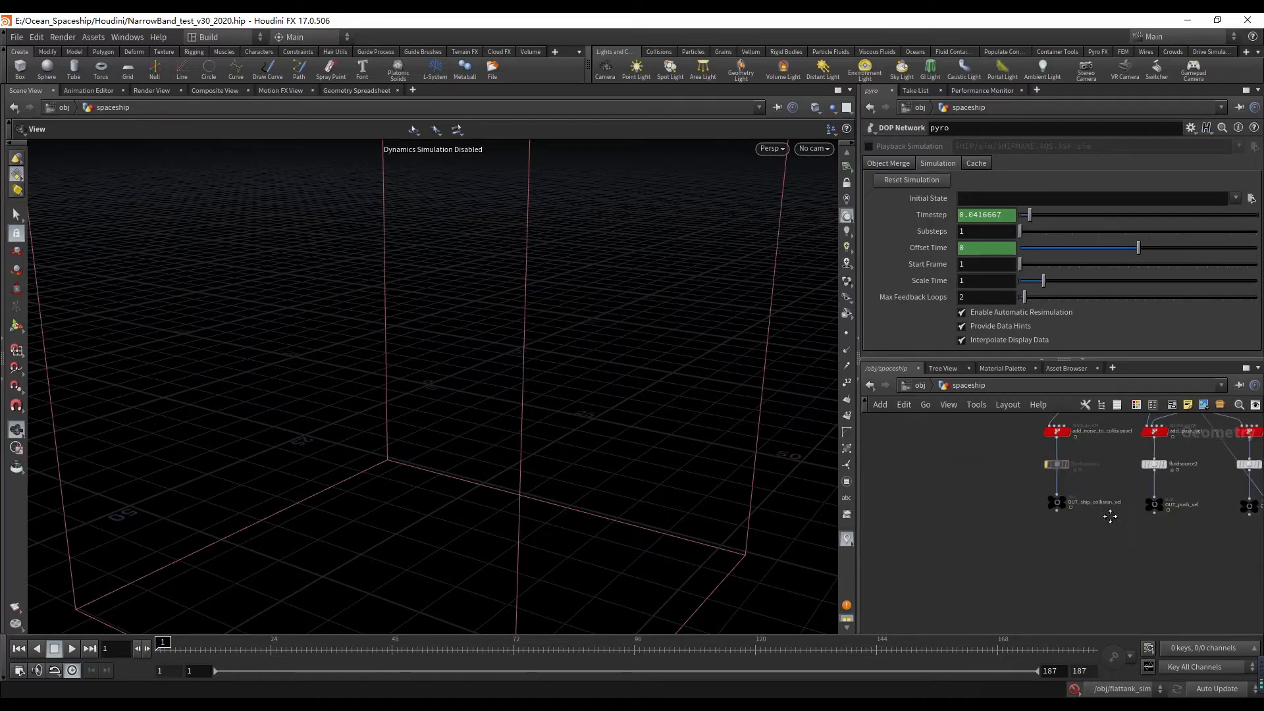
{"action": "middle_click_drag", "start_coordinate": [1110, 516], "coordinate": [973, 505]}
{"action": "middle_click_drag", "start_coordinate": [1095, 592], "coordinate": [959, 566]}
{"action": "mouse_move", "coordinate": [1162, 547]}
{"action": "middle_mouse_down"}
{"action": "mouse_move", "coordinate": [864, 555]}
{"action": "mouse_move", "coordinate": [1045, 525]}
{"action": "middle_mouse_up"}
{"action": "scroll", "coordinate": [959, 562], "scroll_direction": "down", "scroll_amount": 3}
{"action": "middle_click_drag", "start_coordinate": [948, 516], "coordinate": [916, 503]}
{"action": "scroll", "coordinate": [984, 495], "scroll_direction": "up", "scroll_amount": 5}
{"action": "scroll", "coordinate": [984, 495], "scroll_direction": "down", "scroll_amount": 4}
{"action": "middle_click_drag", "start_coordinate": [1175, 541], "coordinate": [1057, 523]}
{"action": "scroll", "coordinate": [1037, 505], "scroll_direction": "up", "scroll_amount": 4}
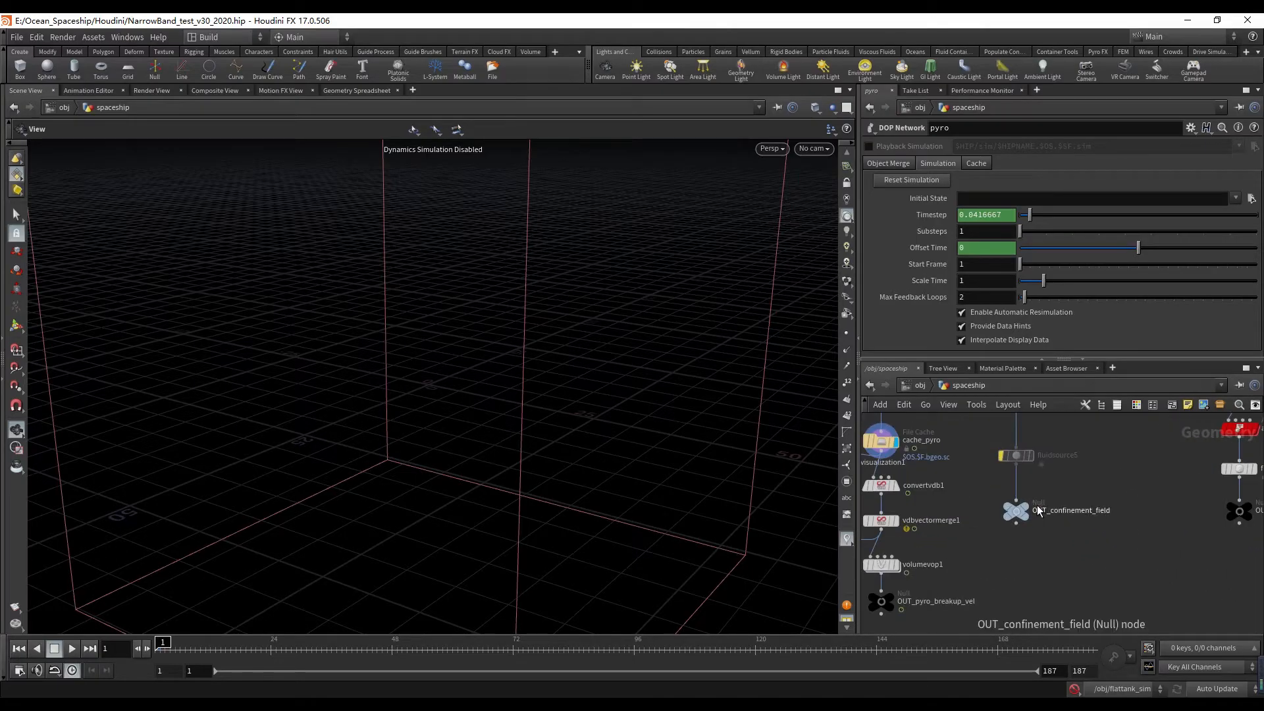
- Display the OUT_confinement_field null to view the confinement volume
{"action": "left_click", "coordinate": [1025, 511]}
{"action": "scroll", "coordinate": [1106, 577], "scroll_direction": "down", "scroll_amount": 3}
{"action": "scroll", "coordinate": [1020, 559], "scroll_direction": "up", "scroll_amount": 3}
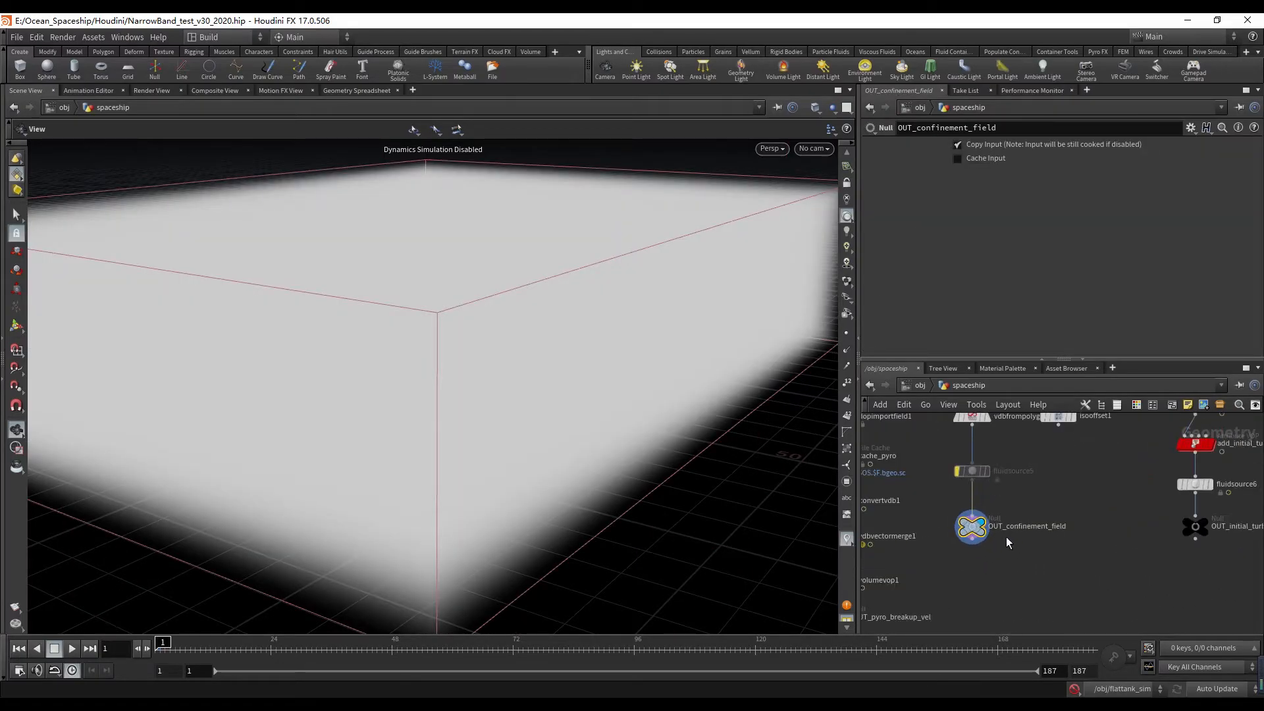
- Display the OUT_initial_turb_noise null and look at it through cam3
{"action": "scroll", "coordinate": [1135, 531], "scroll_direction": "up", "scroll_amount": 3}
{"action": "mouse_move", "coordinate": [1179, 526]}
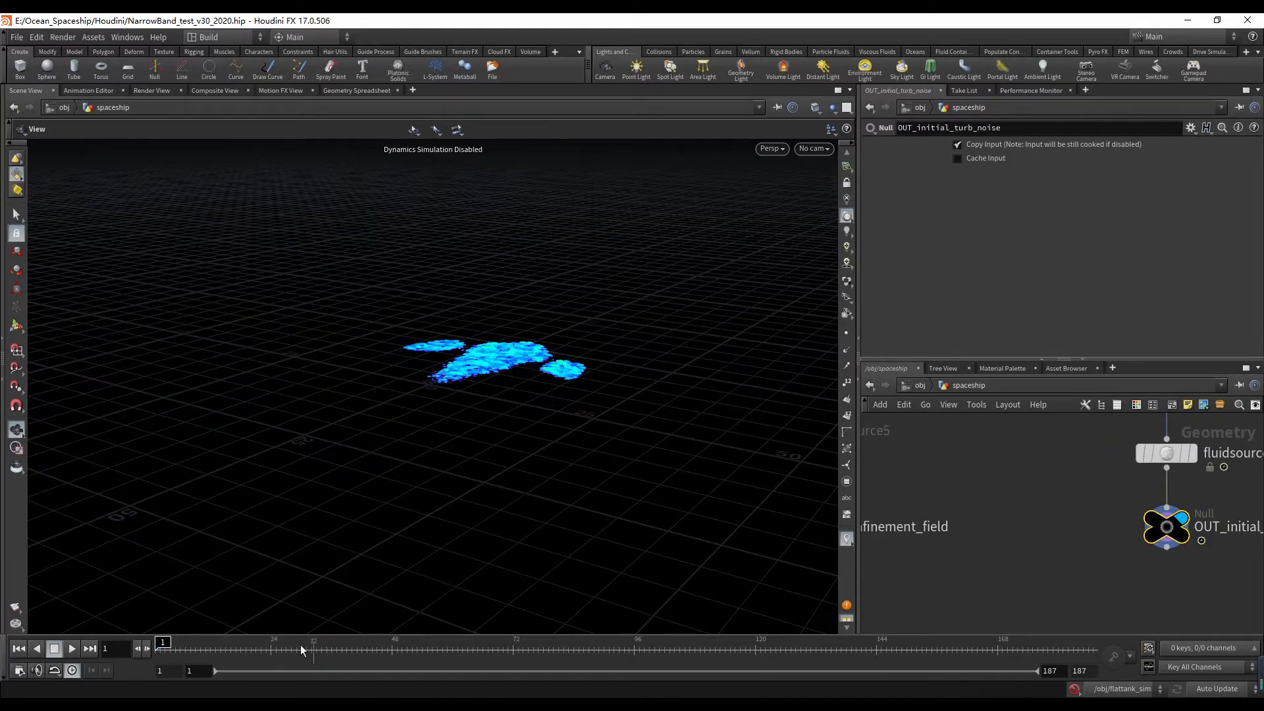
{"action": "left_click", "coordinate": [814, 149]}
{"action": "left_click", "coordinate": [816, 227]}
{"action": "scroll", "coordinate": [967, 558], "scroll_direction": "down", "scroll_amount": 5}
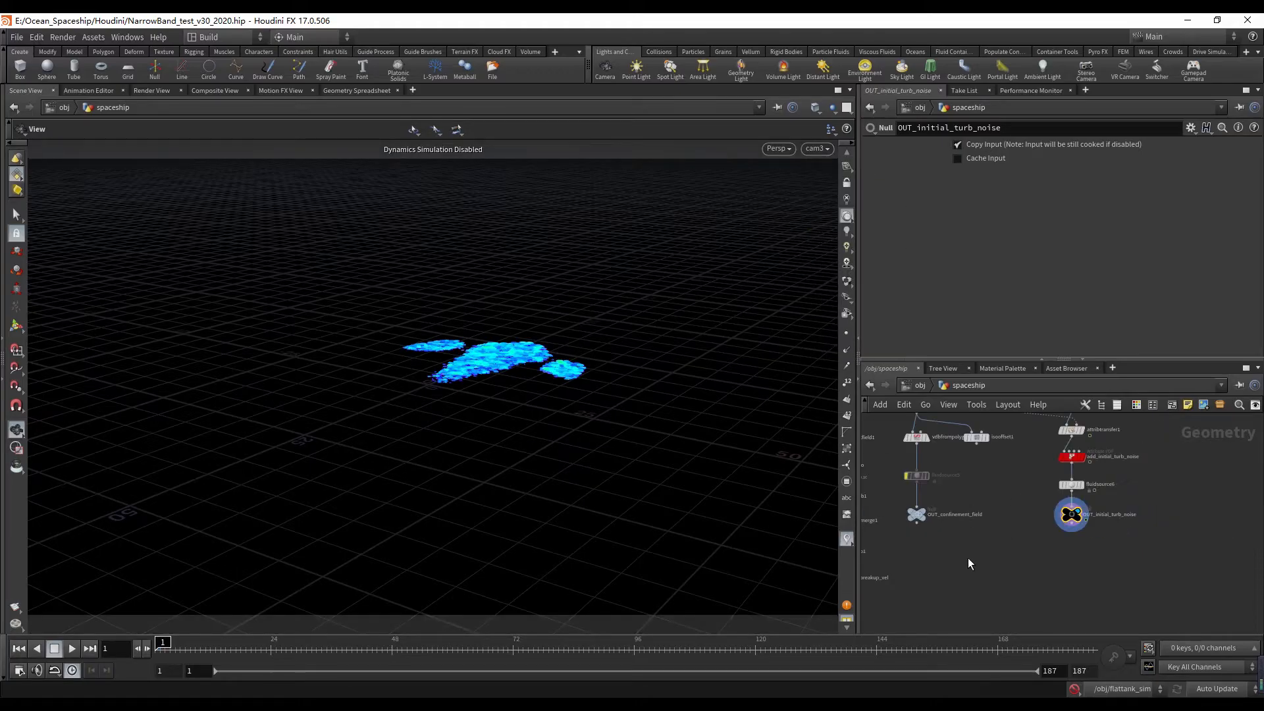
- Switch to the Final_H264 video to compare its four breakup methods with the node network, and return to Houdini
{"action": "left_click", "coordinate": [487, 706]}
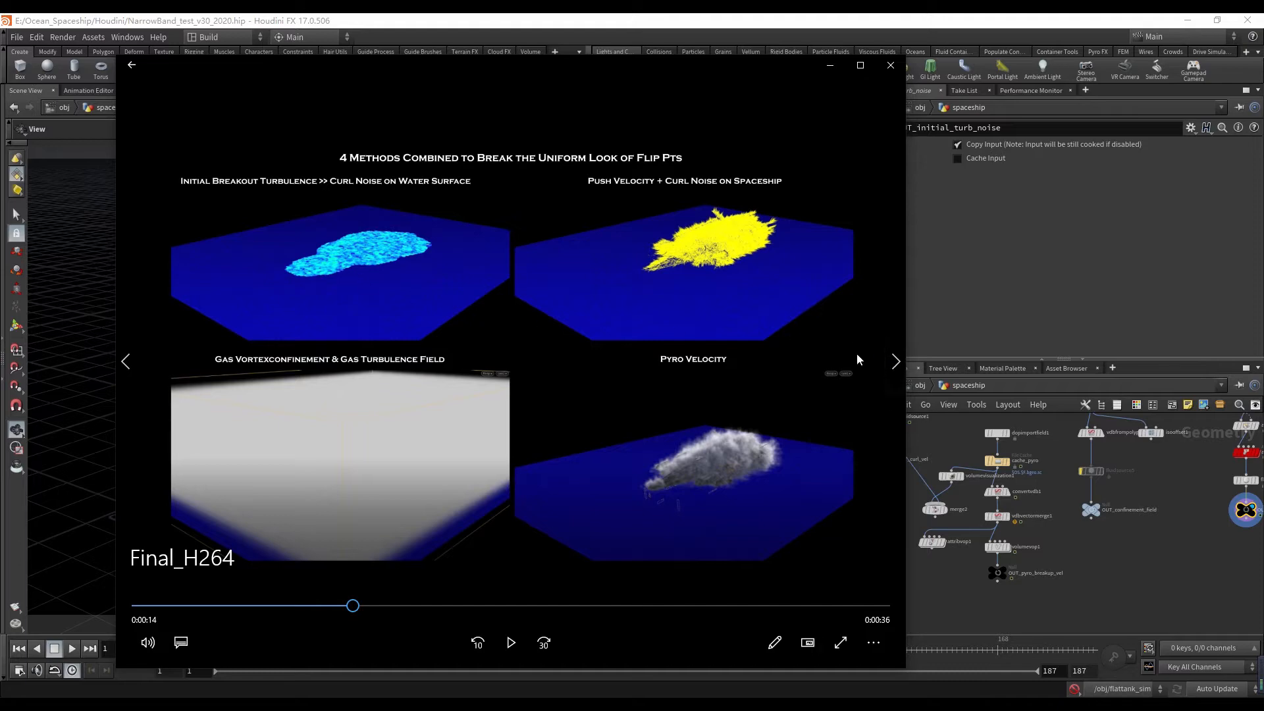
{"action": "scroll", "coordinate": [1054, 504], "scroll_direction": "down", "scroll_amount": 2}
{"action": "left_click", "coordinate": [1065, 545]}
{"action": "left_click", "coordinate": [487, 705]}
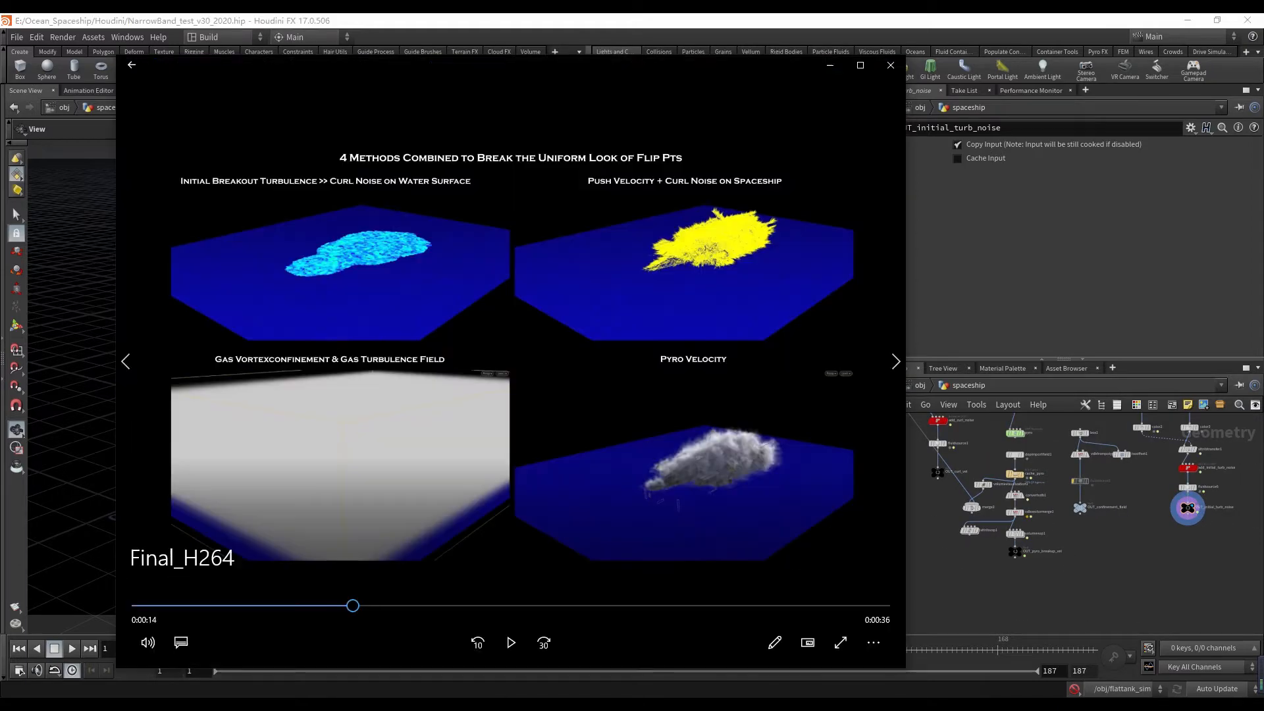
{"action": "left_click", "coordinate": [487, 706]}
- Display OUT_pyro_breakup_vel in the viewport and examine the neighbouring push and curl velocity branches
{"action": "scroll", "coordinate": [1062, 530], "scroll_direction": "up", "scroll_amount": 5}
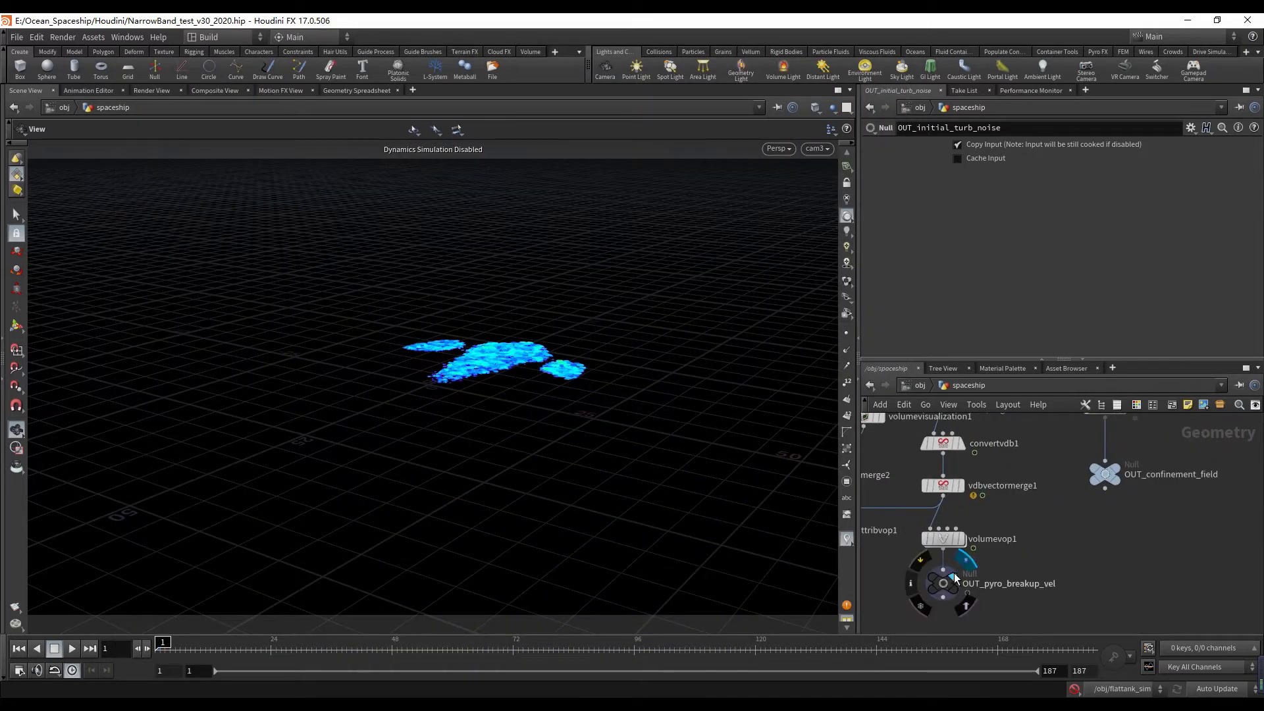
{"action": "left_click", "coordinate": [963, 566]}
{"action": "scroll", "coordinate": [976, 568], "scroll_direction": "down", "scroll_amount": 4}
{"action": "middle_click_drag", "start_coordinate": [974, 568], "coordinate": [1016, 549]}
{"action": "scroll", "coordinate": [1020, 555], "scroll_direction": "up", "scroll_amount": 5}
{"action": "scroll", "coordinate": [1023, 543], "scroll_direction": "down", "scroll_amount": 2}
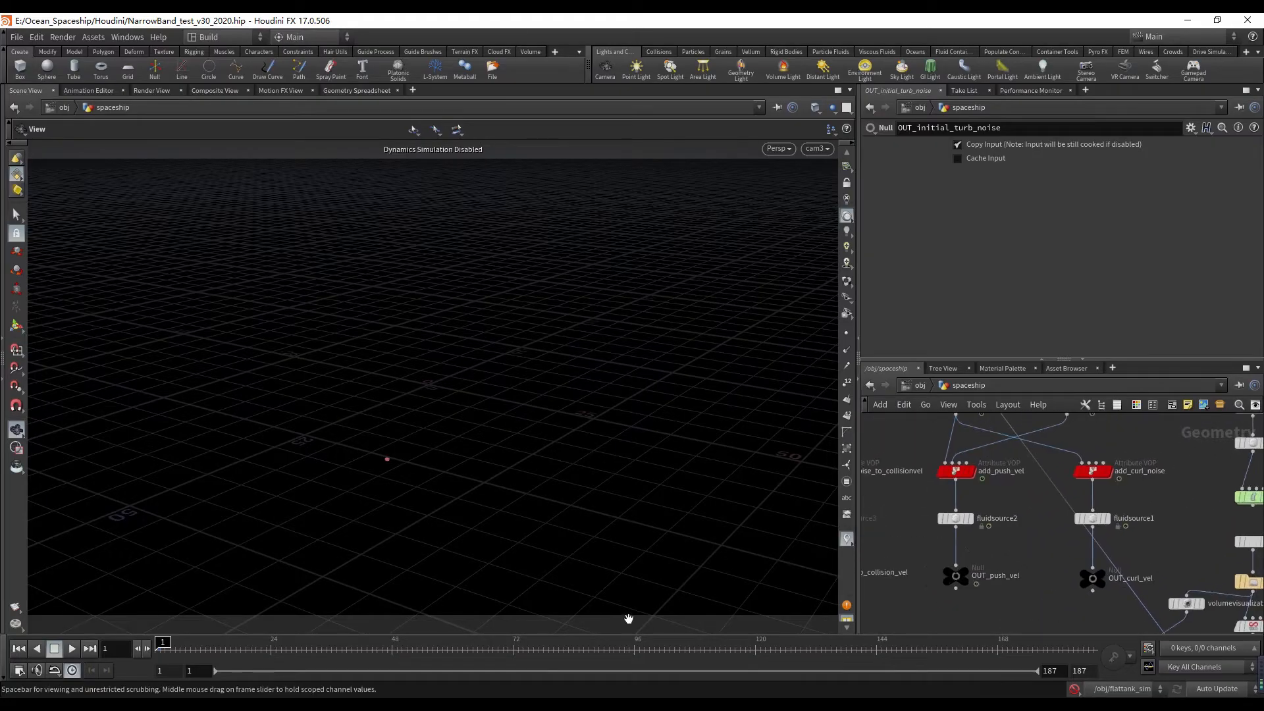
- Display the OUT_push_vel null to view the push velocity at frame 1
{"action": "left_click", "coordinate": [546, 705]}
{"action": "left_click", "coordinate": [990, 543]}
{"action": "scroll", "coordinate": [990, 543], "scroll_direction": "up", "scroll_amount": 2}
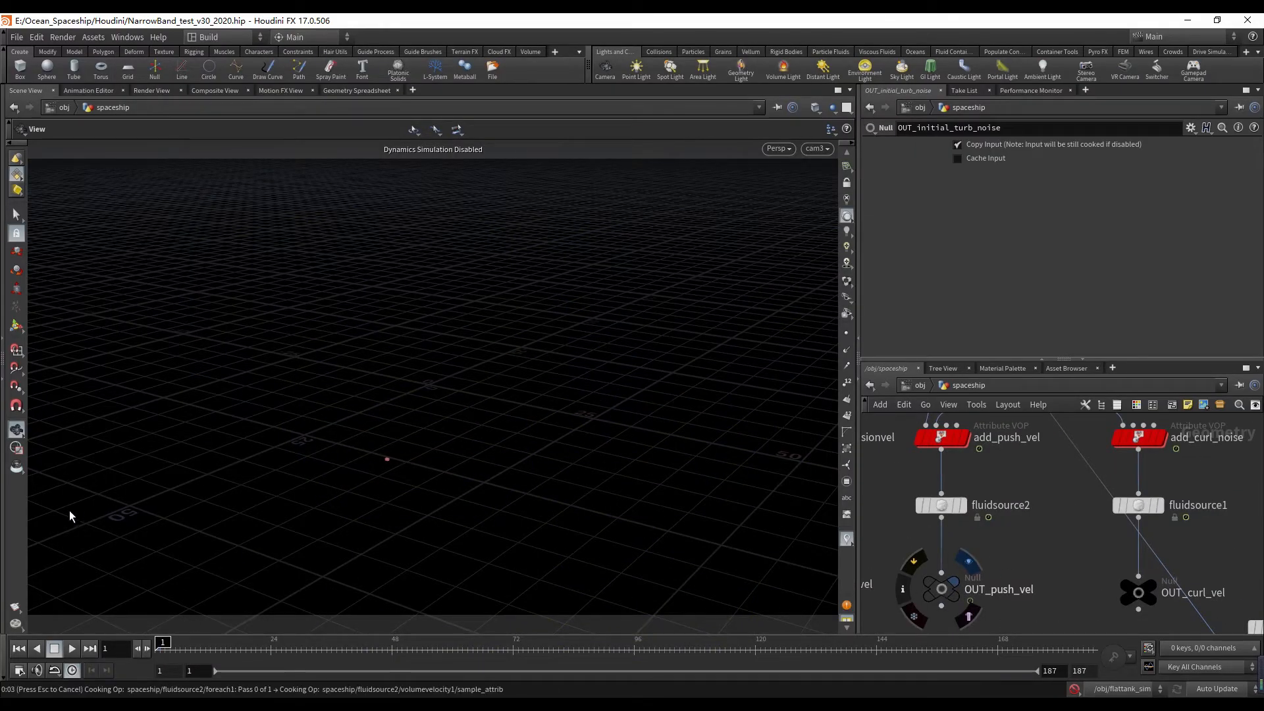
{"action": "scroll", "coordinate": [955, 541], "scroll_direction": "down", "scroll_amount": 5}
{"action": "scroll", "coordinate": [819, 560], "scroll_direction": "down", "scroll_amount": 1}
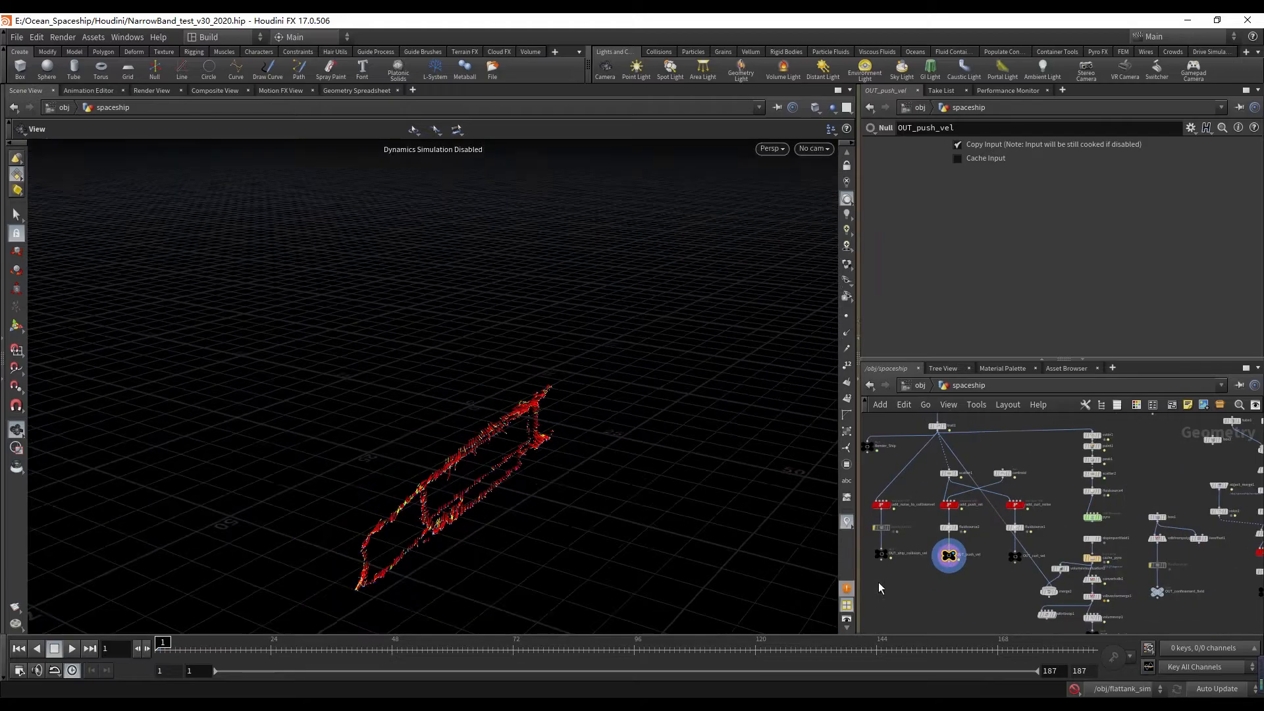
- Compare the velocity, confinement and turbulence branches of the network while viewing the push velocity through cam3
{"action": "middle_click_drag", "start_coordinate": [950, 581], "coordinate": [1000, 523]}
{"action": "middle_click_drag", "start_coordinate": [1070, 542], "coordinate": [902, 510]}
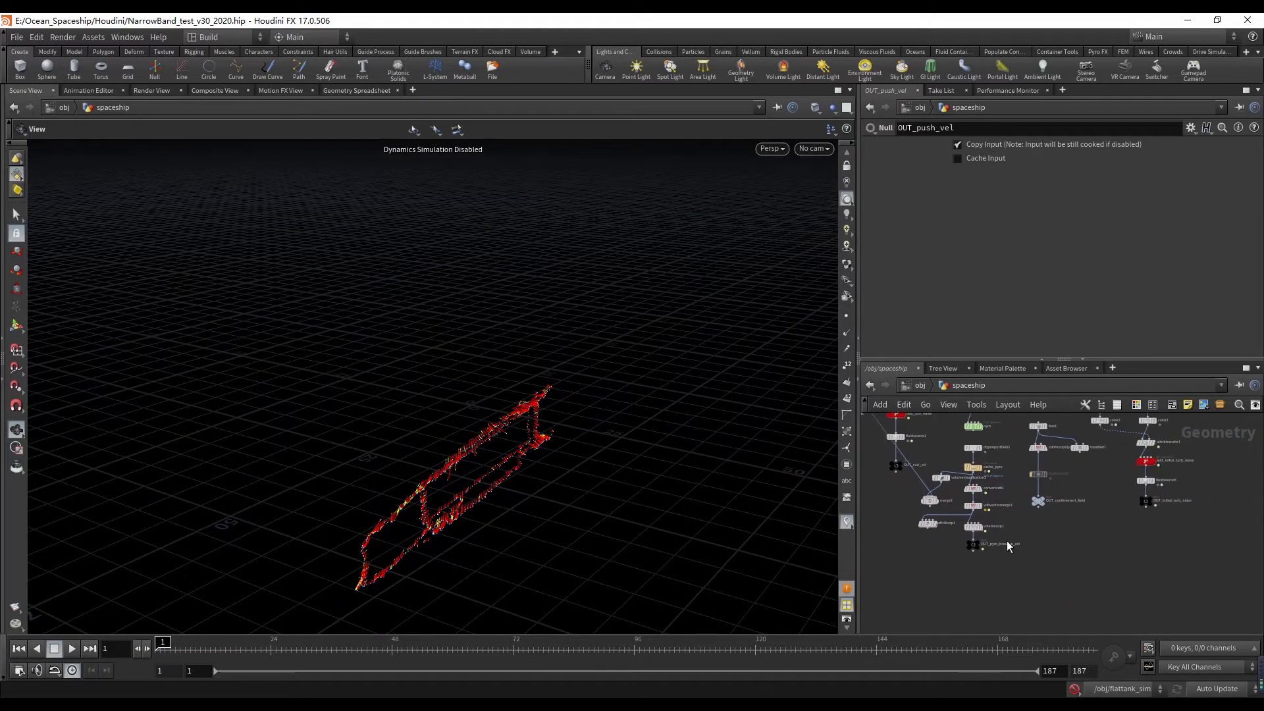
{"action": "scroll", "coordinate": [1104, 547], "scroll_direction": "down", "scroll_amount": 3}
{"action": "middle_click_drag", "start_coordinate": [1088, 541], "coordinate": [1157, 568]}
{"action": "scroll", "coordinate": [1157, 564], "scroll_direction": "up", "scroll_amount": 2}
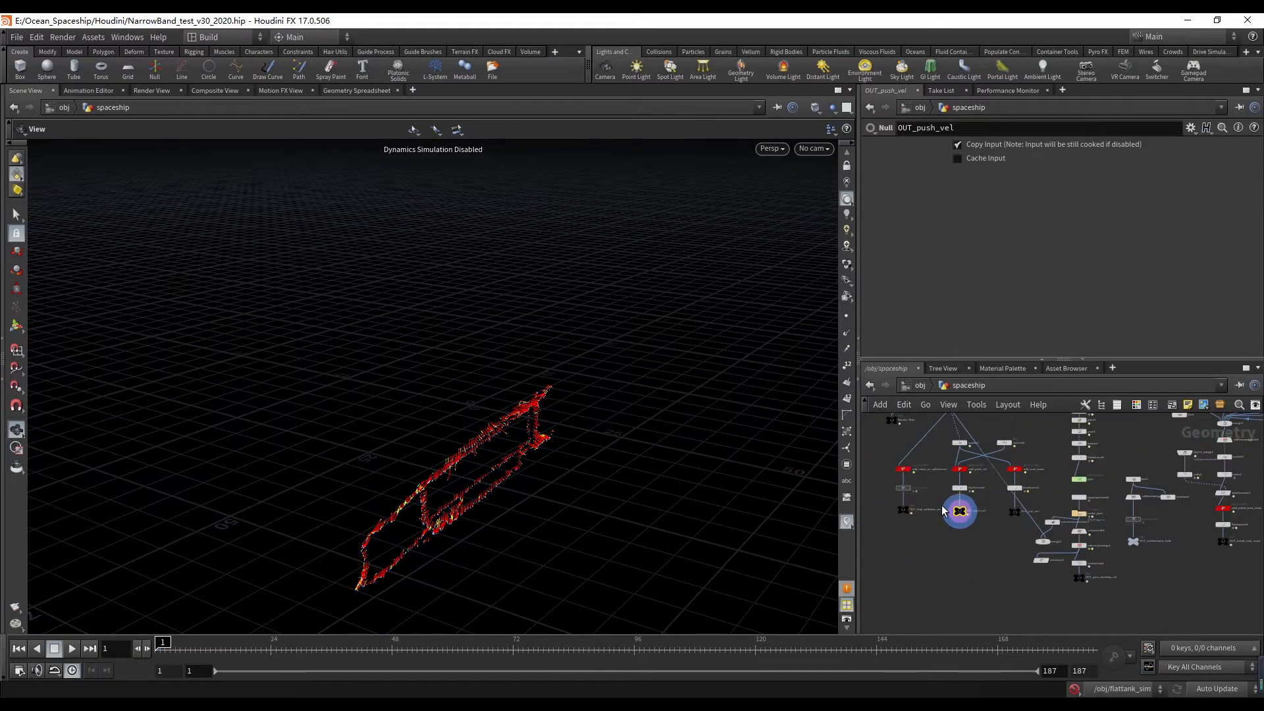
{"action": "scroll", "coordinate": [944, 509], "scroll_direction": "up", "scroll_amount": 1}
{"action": "left_click", "coordinate": [809, 152]}
{"action": "left_click", "coordinate": [822, 237]}
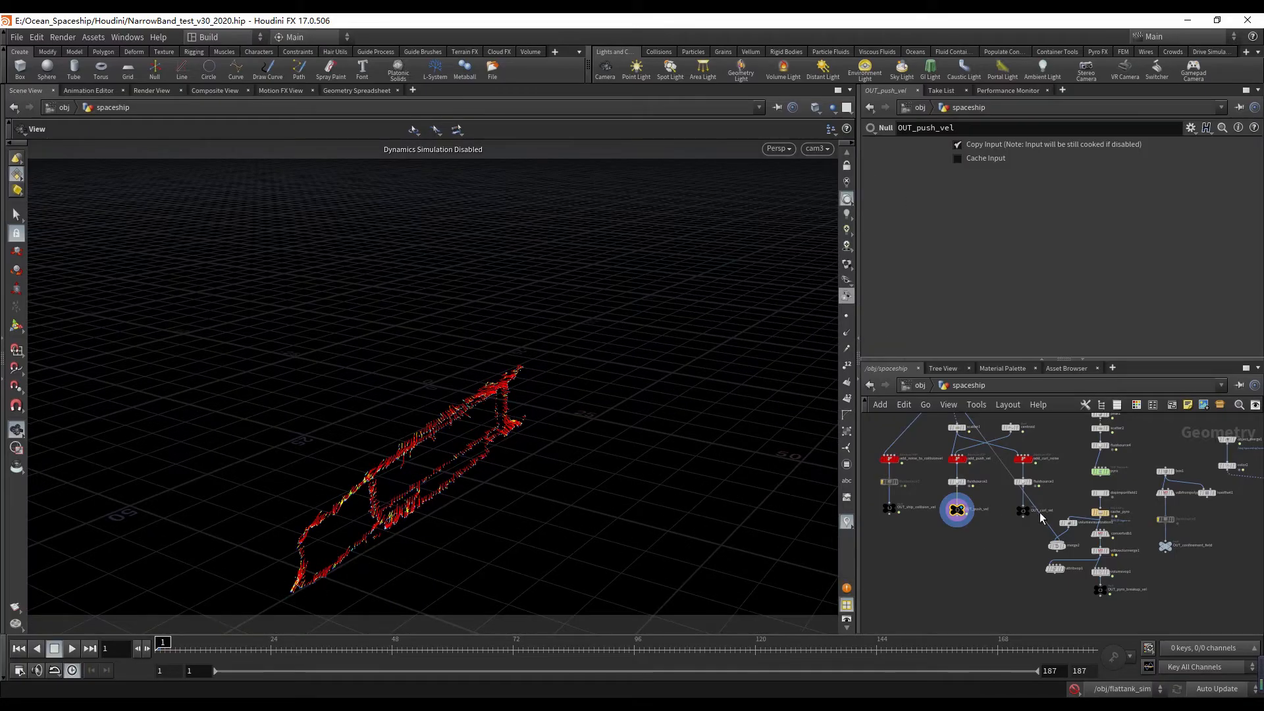
{"action": "middle_click_drag", "start_coordinate": [1221, 532], "coordinate": [1133, 524]}
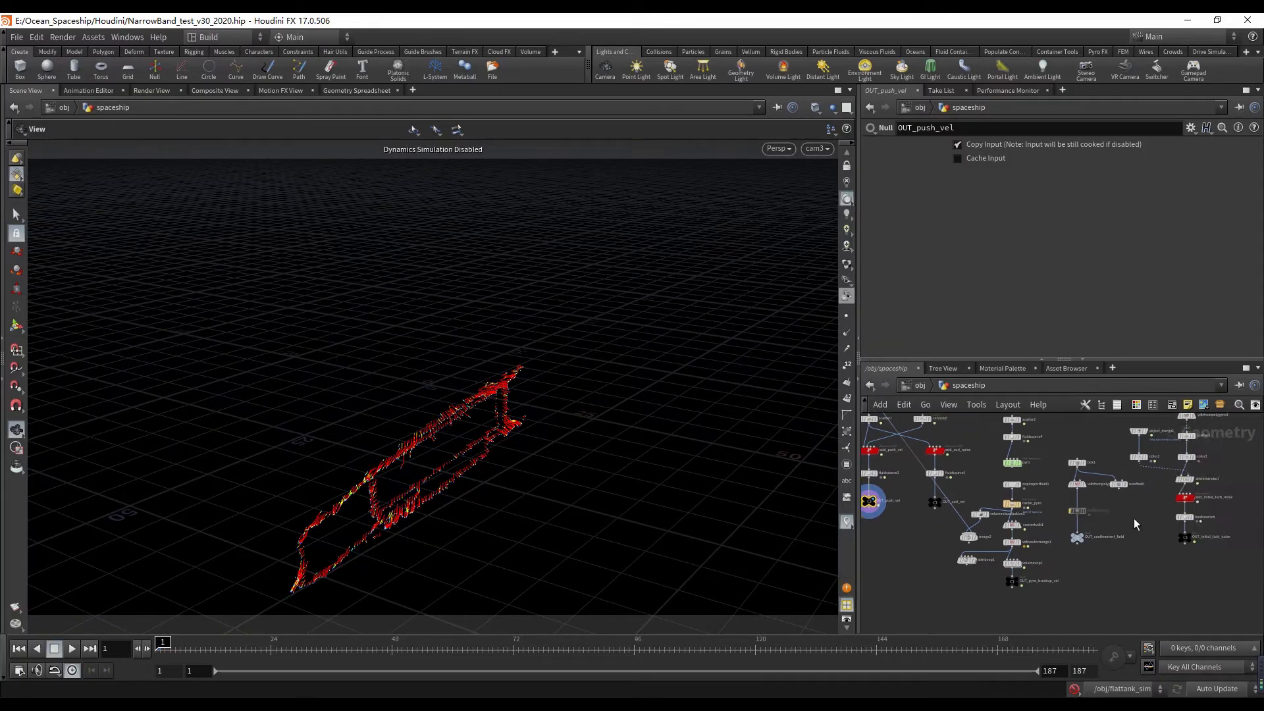
- Go to the object level, enter the flattank_sim network and view the FLIP tank through cam3
{"action": "left_click", "coordinate": [920, 386]}
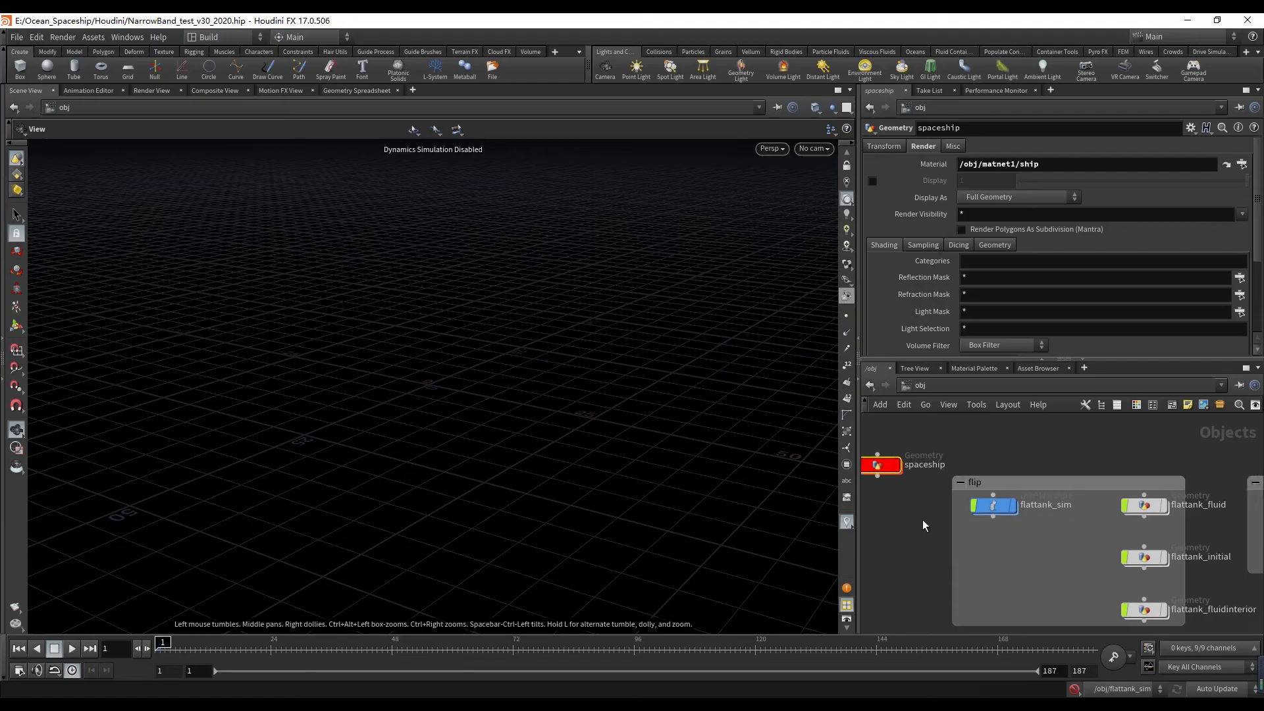
{"action": "left_click", "coordinate": [812, 154]}
{"action": "left_click", "coordinate": [843, 225]}
{"action": "double_click", "coordinate": [915, 472]}
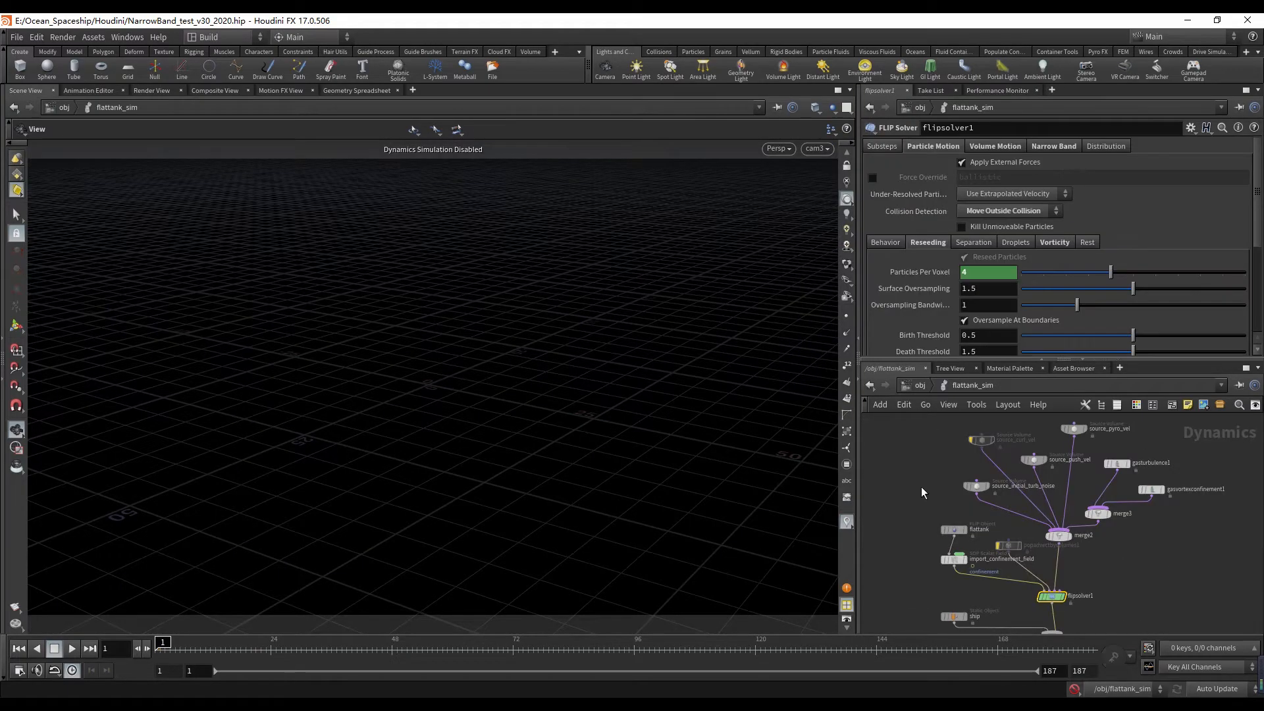
{"action": "left_click", "coordinate": [816, 149]}
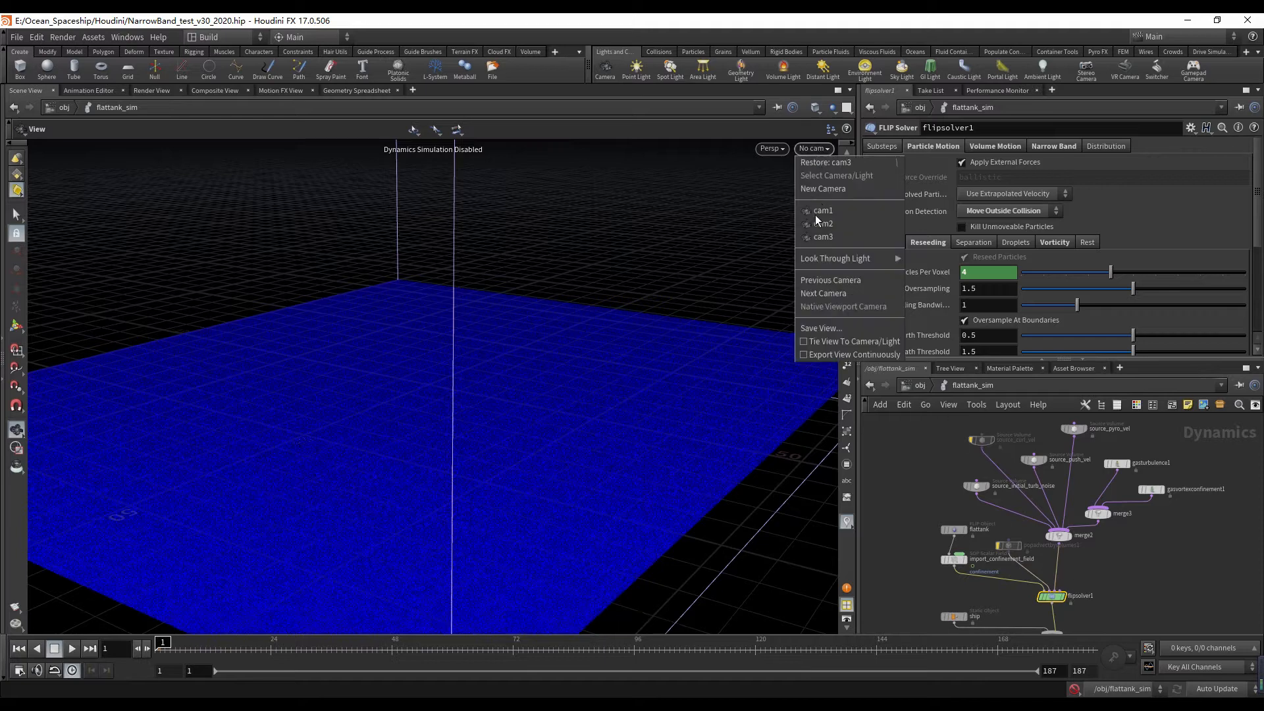
{"action": "left_click", "coordinate": [822, 225]}
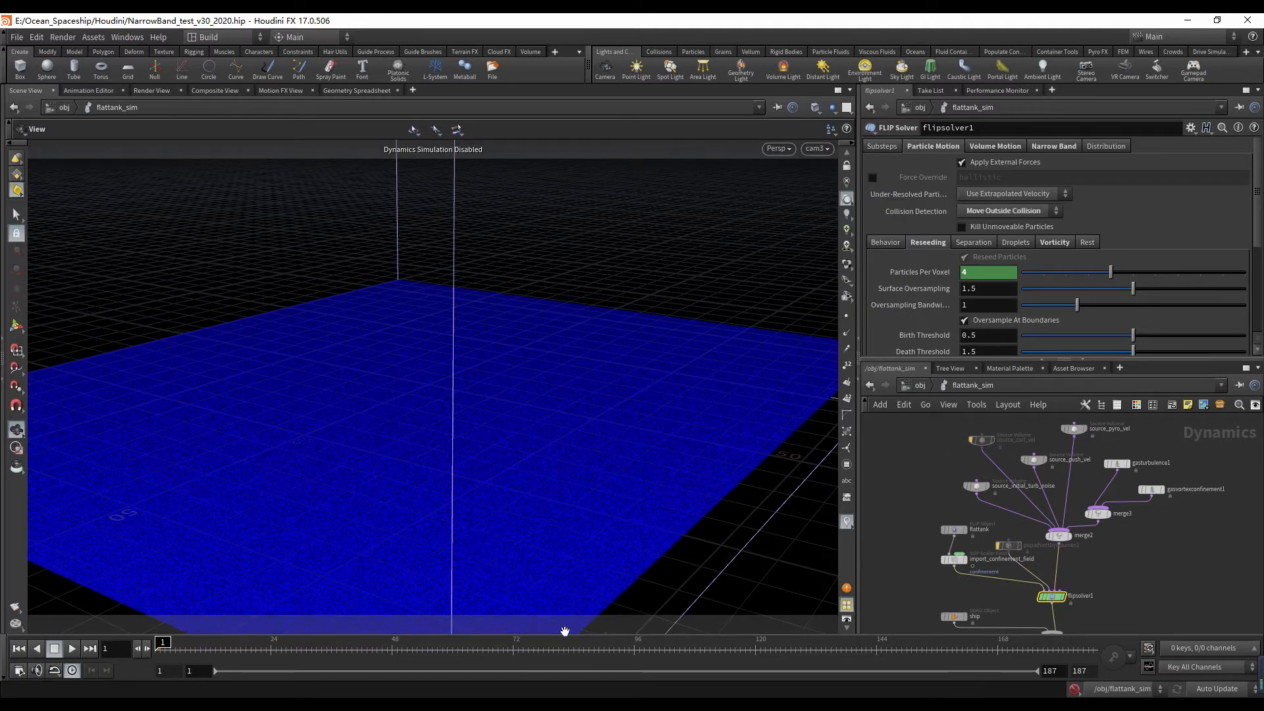
- Show the Final_H264 video with the four combined methods and move its player window out of the way
{"action": "left_click", "coordinate": [455, 707]}
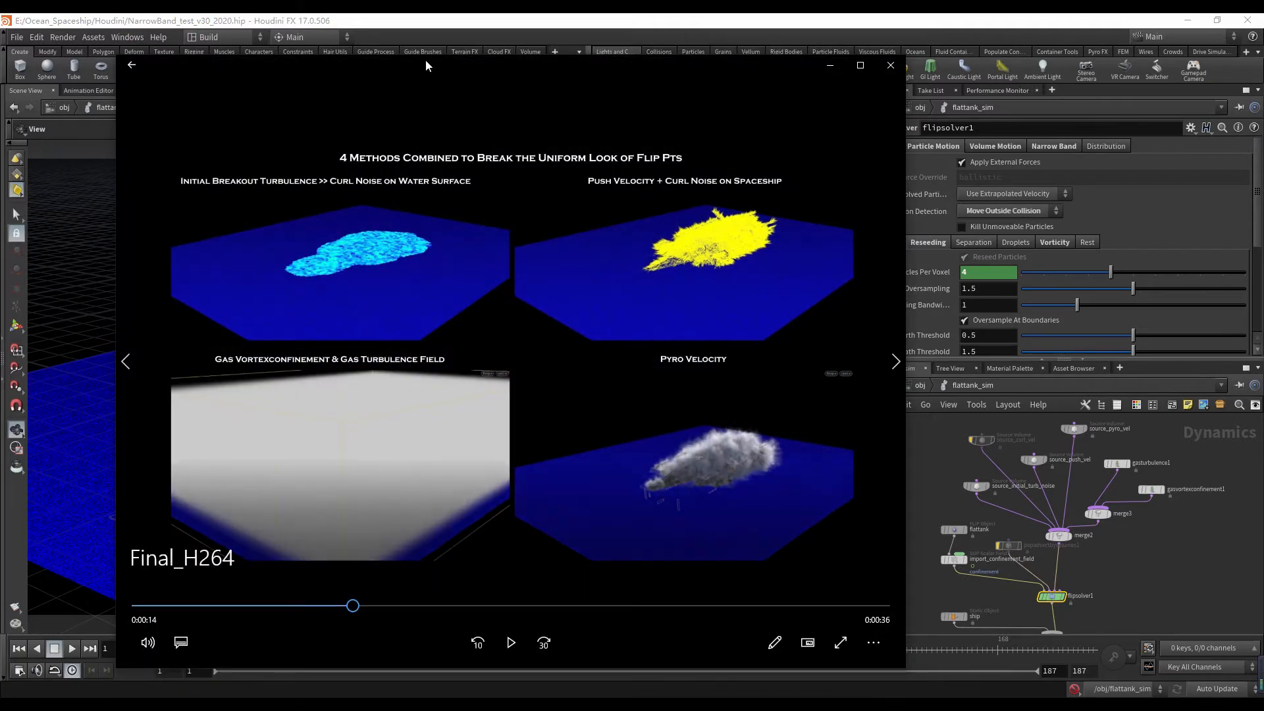
{"action": "left_click_drag", "start_coordinate": [460, 64], "coordinate": [556, 63]}
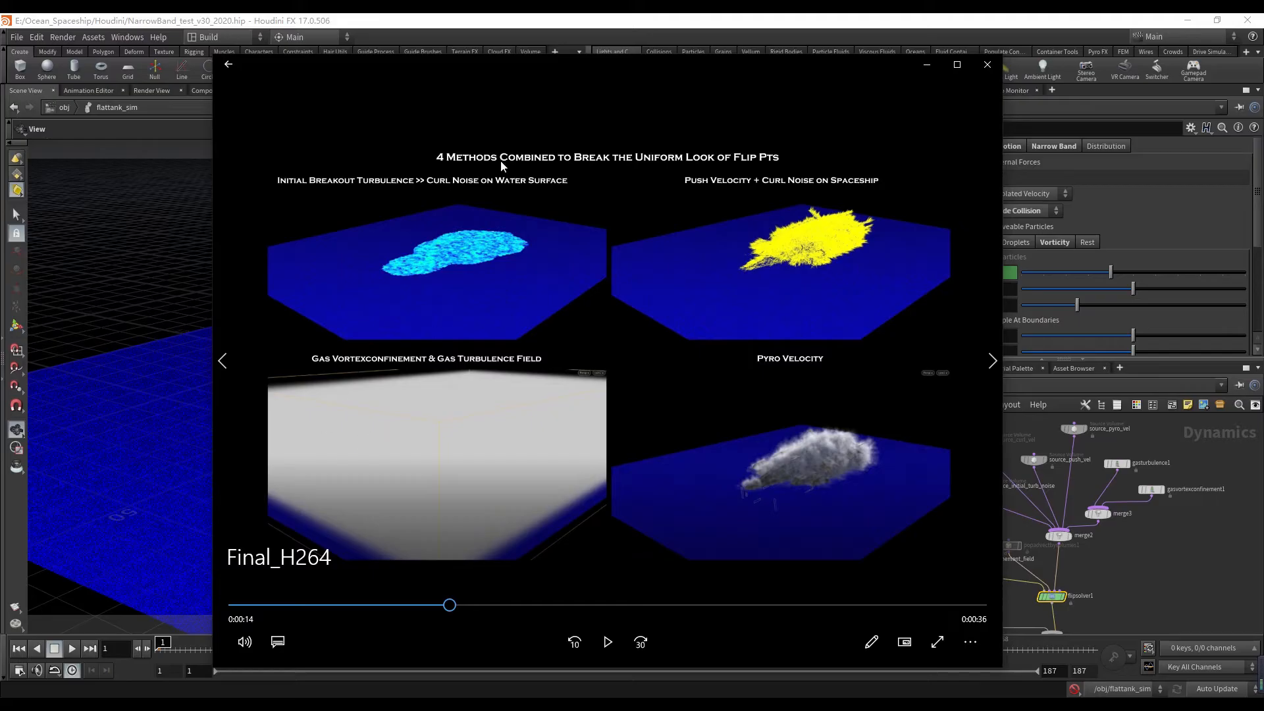
{"action": "left_click_drag", "start_coordinate": [504, 70], "coordinate": [1263, 125]}
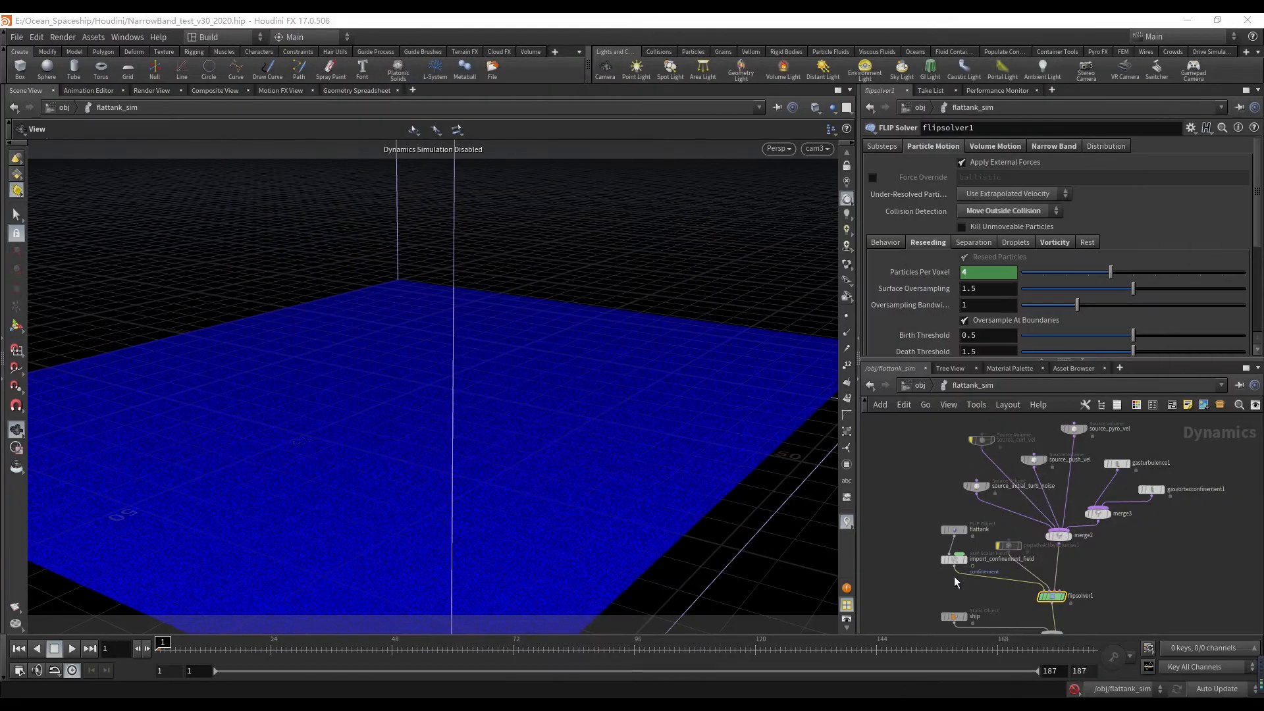
- Move the flattank and import_confinement_field nodes together, farther away from popadvectbyvolumes1
{"action": "scroll", "coordinate": [956, 500], "scroll_direction": "up", "scroll_amount": 5}
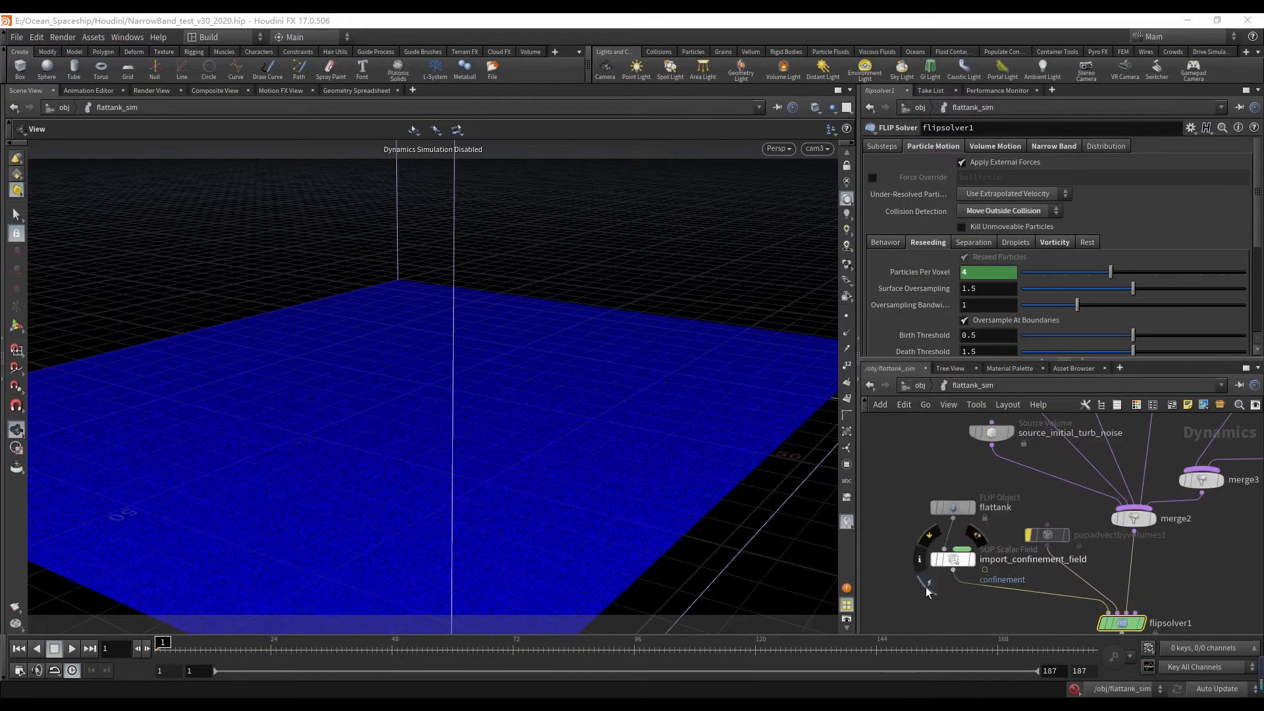
{"action": "middle_click_drag", "start_coordinate": [955, 477], "coordinate": [1022, 501]}
{"action": "left_click_drag", "start_coordinate": [942, 428], "coordinate": [1029, 563]}
{"action": "left_click_drag", "start_coordinate": [1003, 541], "coordinate": [915, 541]}
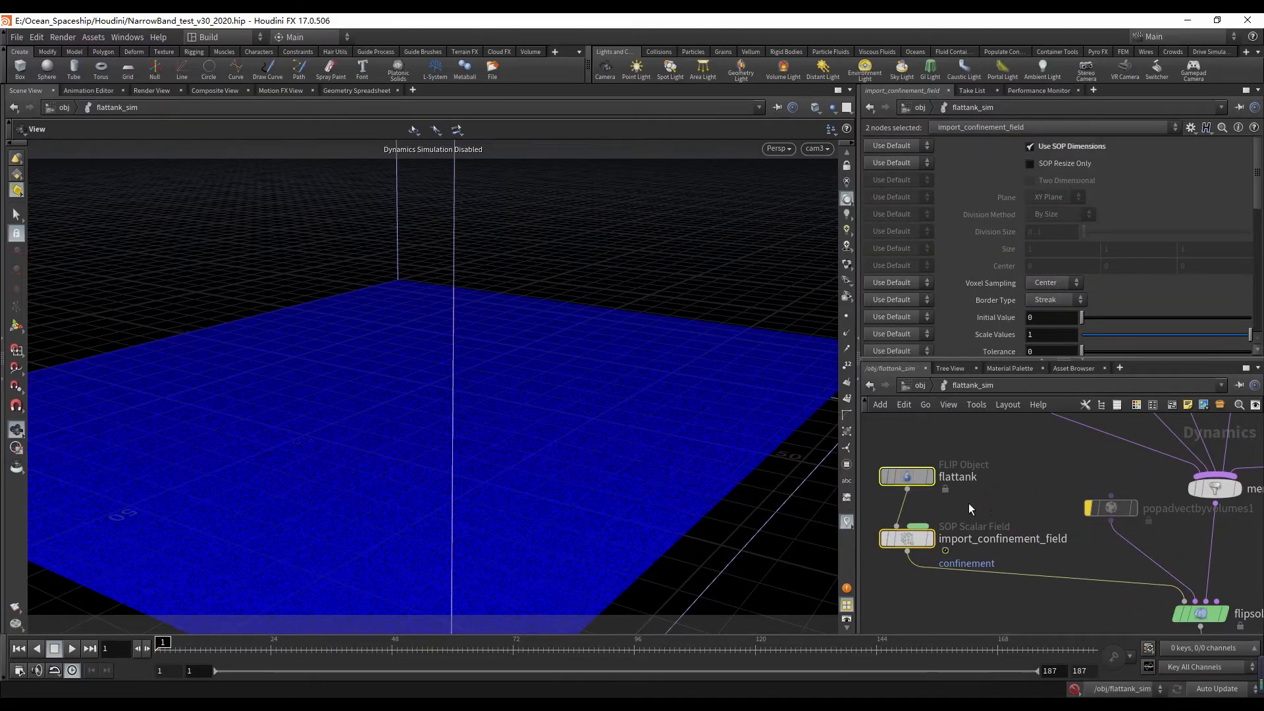
{"action": "middle_click_drag", "start_coordinate": [882, 540], "coordinate": [1005, 515]}
{"action": "scroll", "coordinate": [1003, 515], "scroll_direction": "up", "scroll_amount": 1}
{"action": "scroll", "coordinate": [1002, 517], "scroll_direction": "down", "scroll_amount": 3}
- Add a SOP Scalar Field node to the flattank_sim network and place it beside import_confinement_field
{"action": "left_click", "coordinate": [960, 531]}
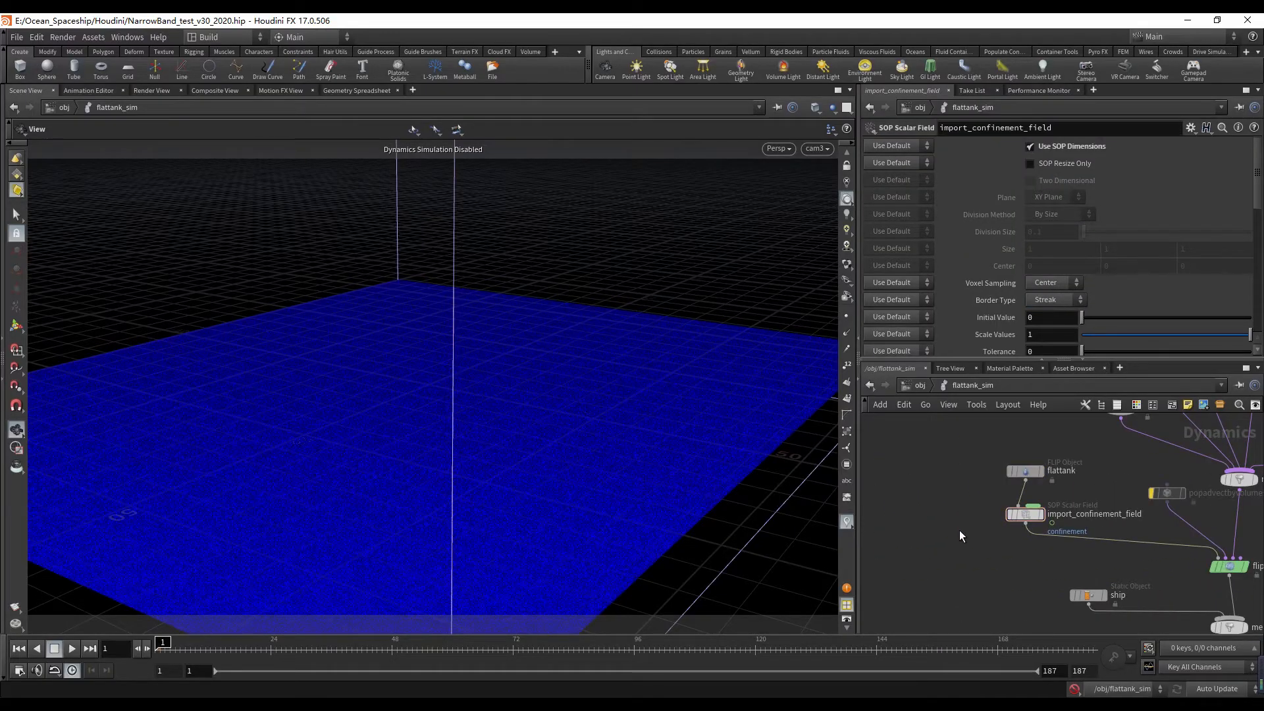
{"action": "key", "text": "Tab"}
{"action": "type", "text": "so"}
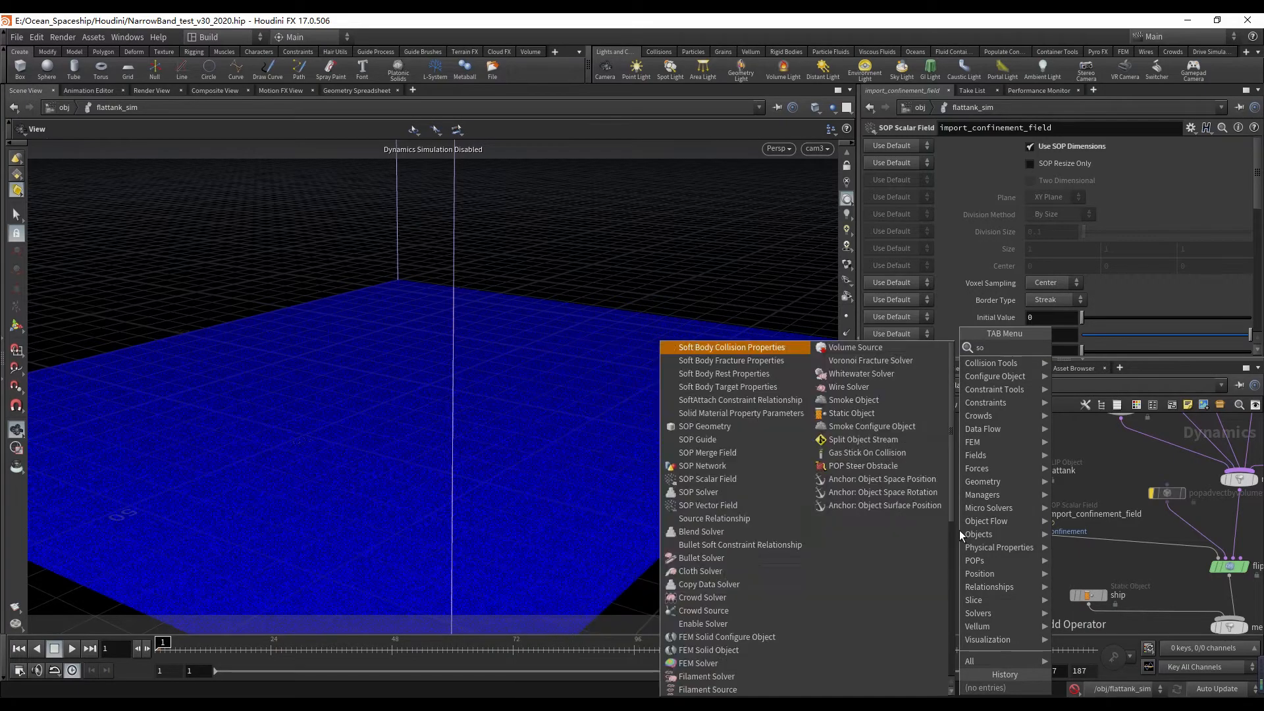
{"action": "type", "text": "psca"}
{"action": "key", "text": "Return"}
{"action": "left_click", "coordinate": [959, 531]}
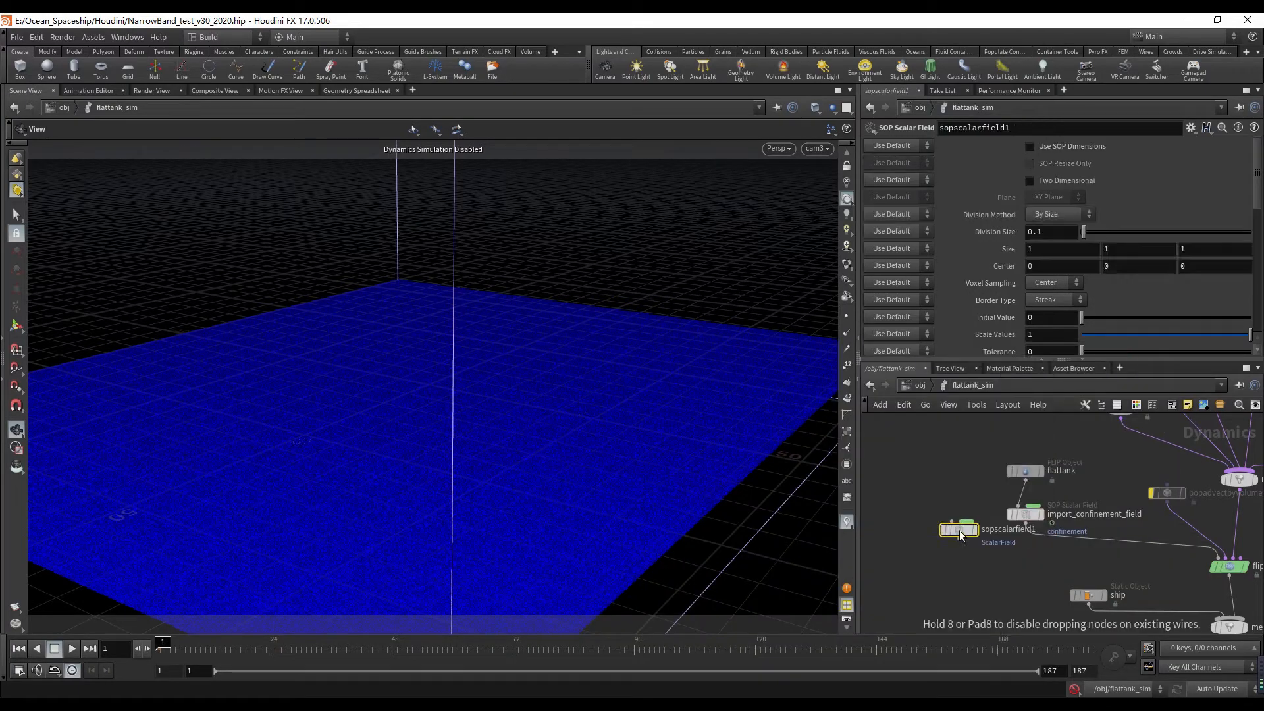
{"action": "scroll", "coordinate": [971, 474], "scroll_direction": "up", "scroll_amount": 2}
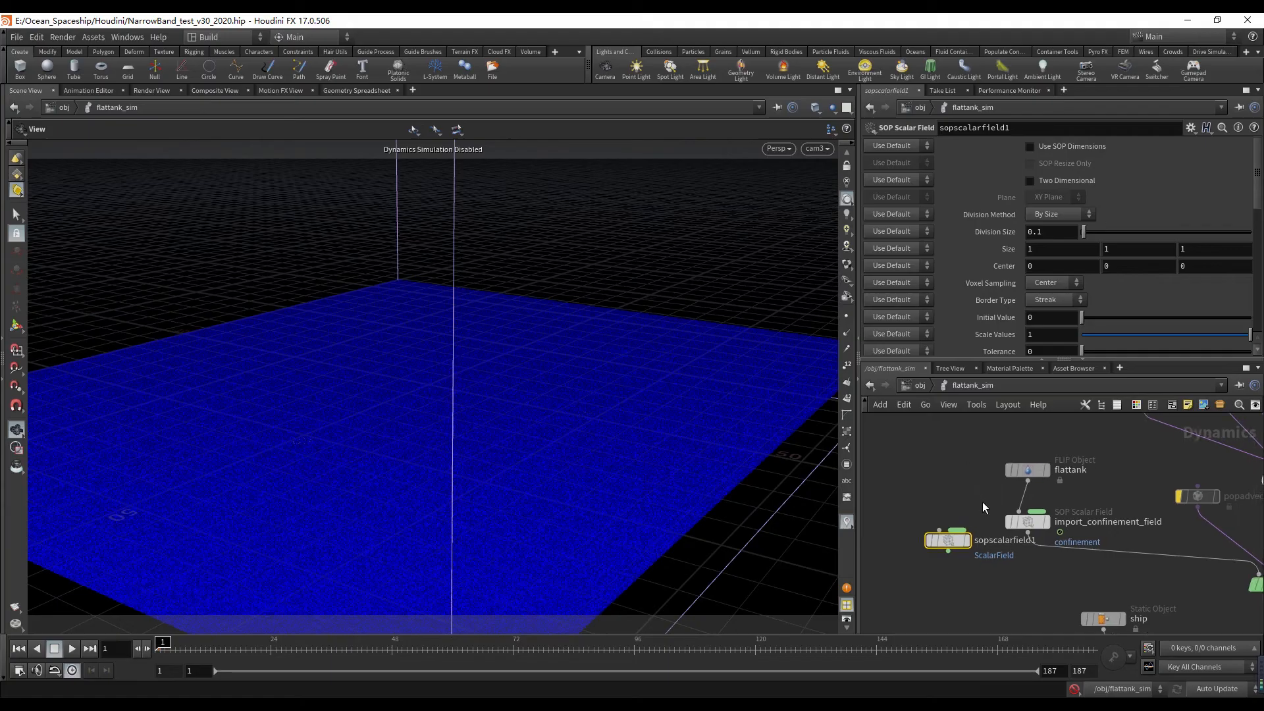
{"action": "left_click_drag", "start_coordinate": [954, 543], "coordinate": [925, 539]}
- Copy the SOP path /obj/spaceship/OUT_confinement_field from import_confinement_field into the SOP path of sopscalarfield1
{"action": "scroll", "coordinate": [1055, 259], "scroll_direction": "down", "scroll_amount": 4}
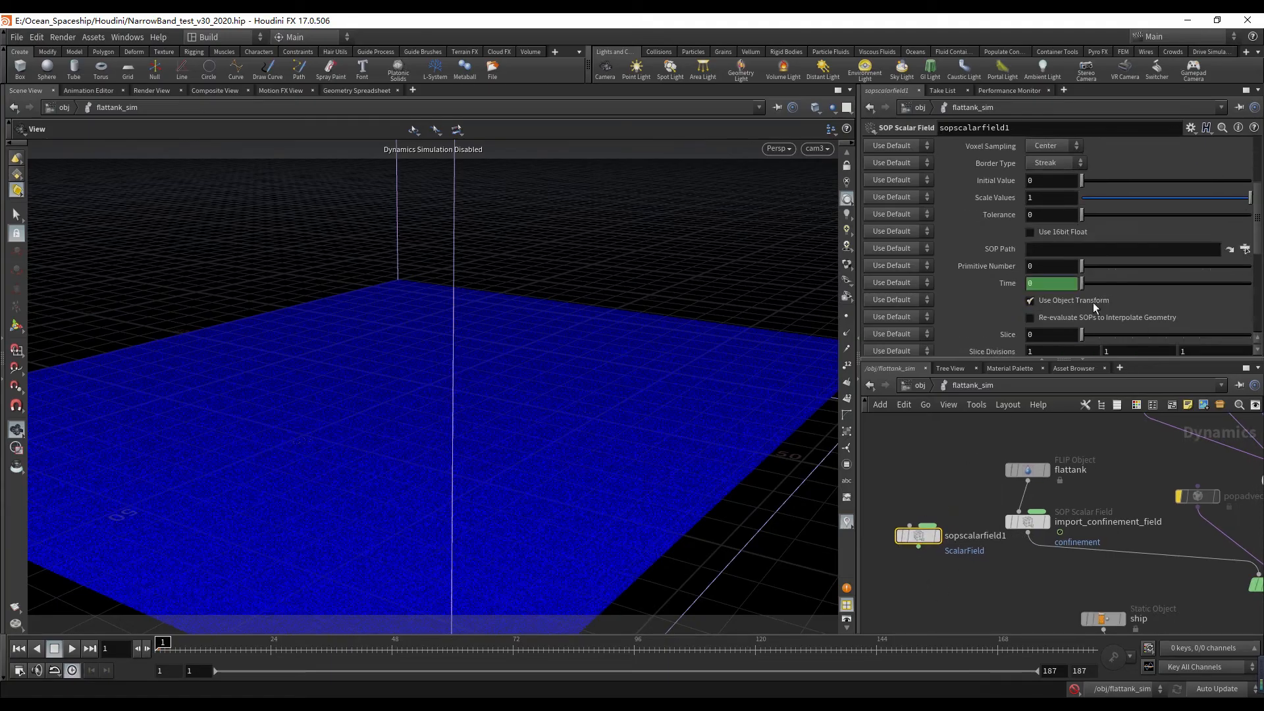
{"action": "left_click", "coordinate": [1043, 524]}
{"action": "triple_click", "coordinate": [1128, 249]}
{"action": "key", "text": "ctrl+c"}
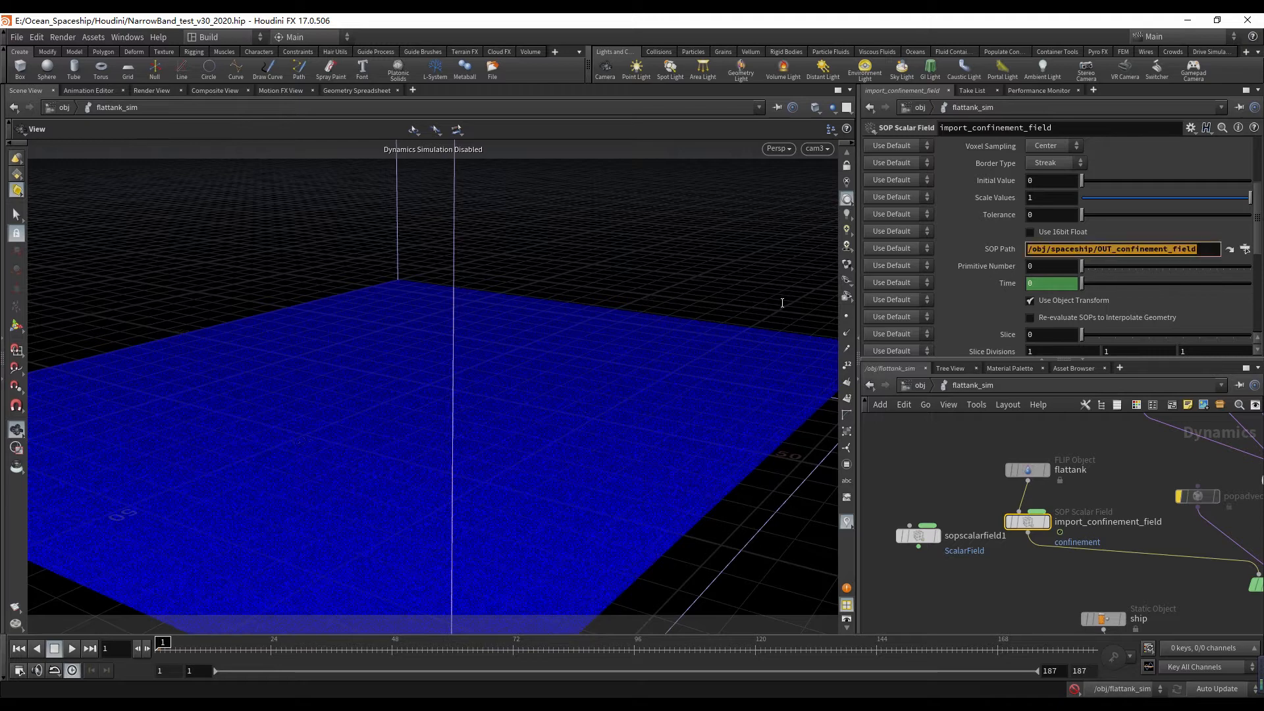
{"action": "left_click_drag", "start_coordinate": [942, 470], "coordinate": [894, 610]}
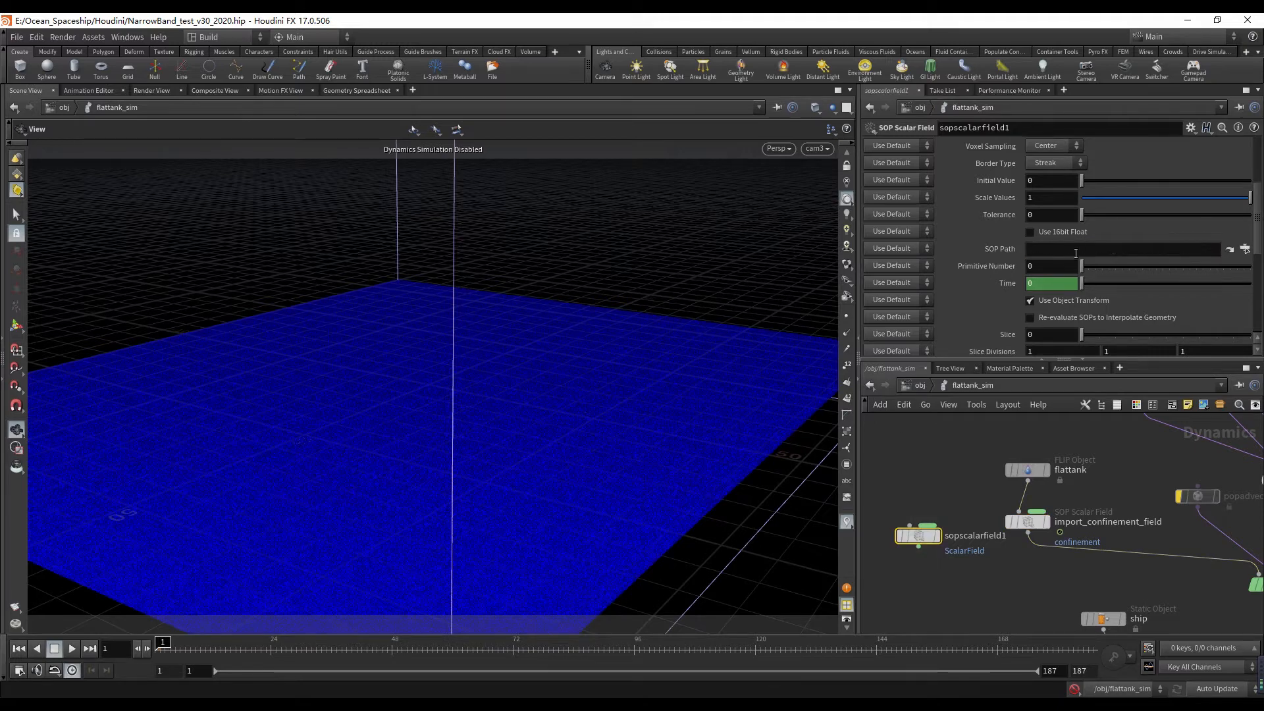
{"action": "left_click", "coordinate": [1083, 249]}
{"action": "key", "text": "ctrl+v"}
- Set the data name of sopscalarfield1 to confinement
{"action": "scroll", "coordinate": [1060, 258], "scroll_direction": "down", "scroll_amount": 6}
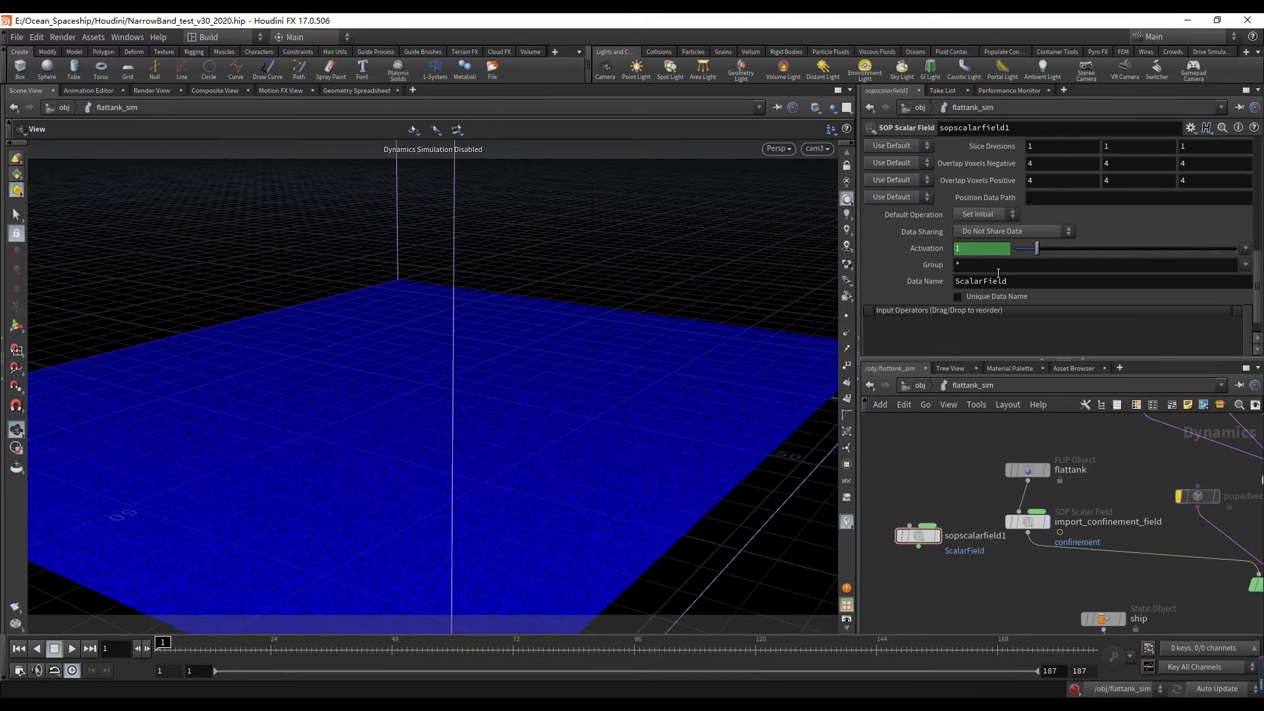
{"action": "double_click", "coordinate": [1011, 283]}
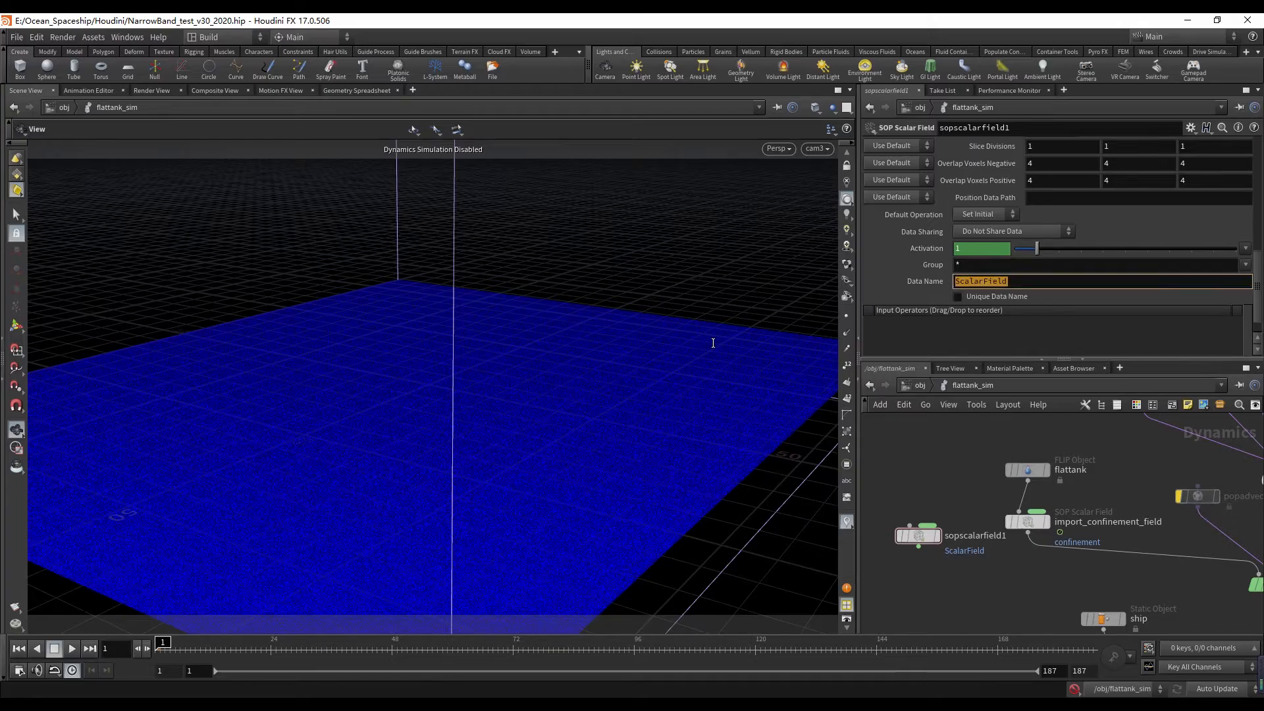
{"action": "type", "text": "confinement"}
{"action": "key", "text": "Return"}
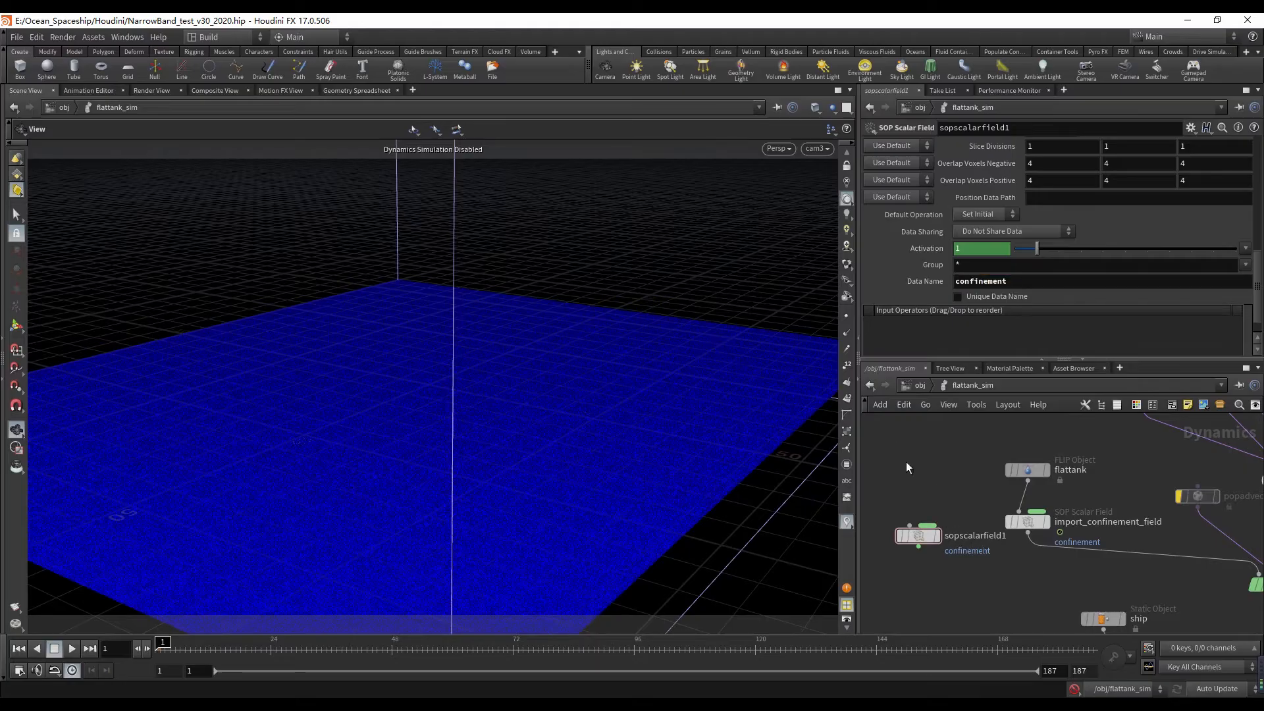
- Find the gasturbulence1 and gasvortexconfinement1 nodes feeding merge3 and compare their parameters
{"action": "scroll", "coordinate": [906, 461], "scroll_direction": "down", "scroll_amount": 3}
{"action": "scroll", "coordinate": [922, 487], "scroll_direction": "down", "scroll_amount": 2}
{"action": "scroll", "coordinate": [1202, 465], "scroll_direction": "up", "scroll_amount": 5}
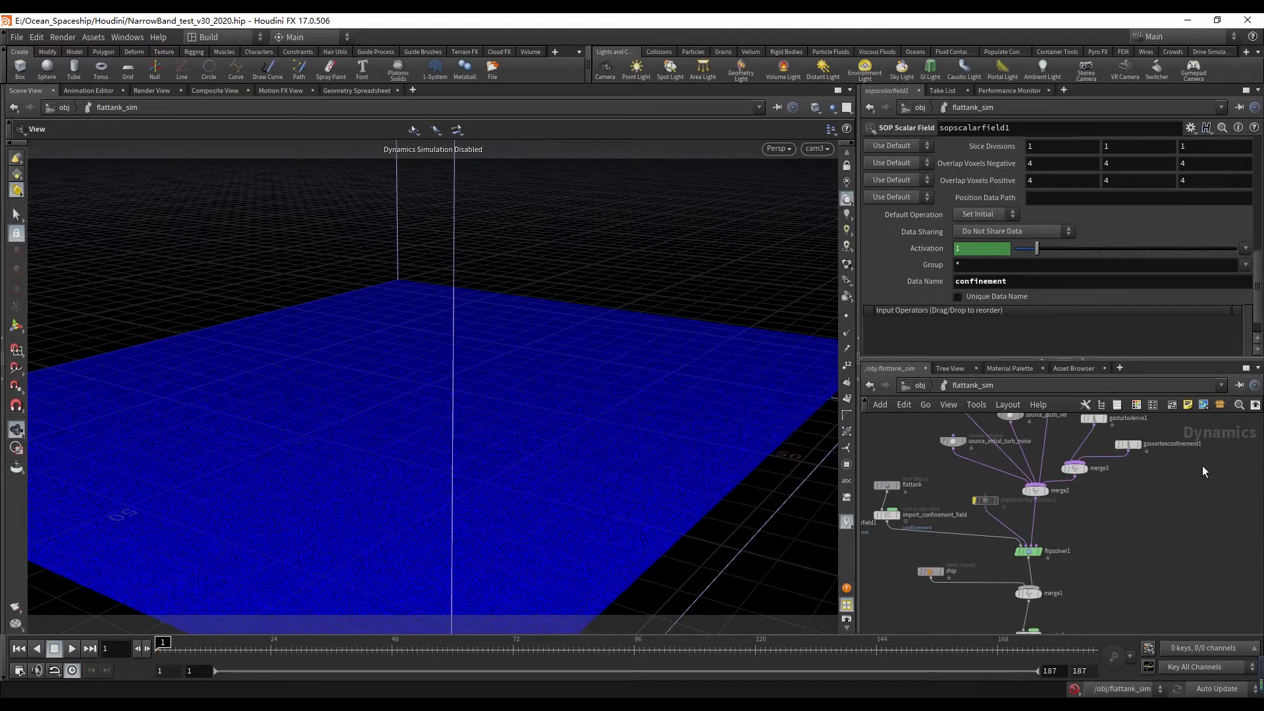
{"action": "left_click", "coordinate": [995, 498]}
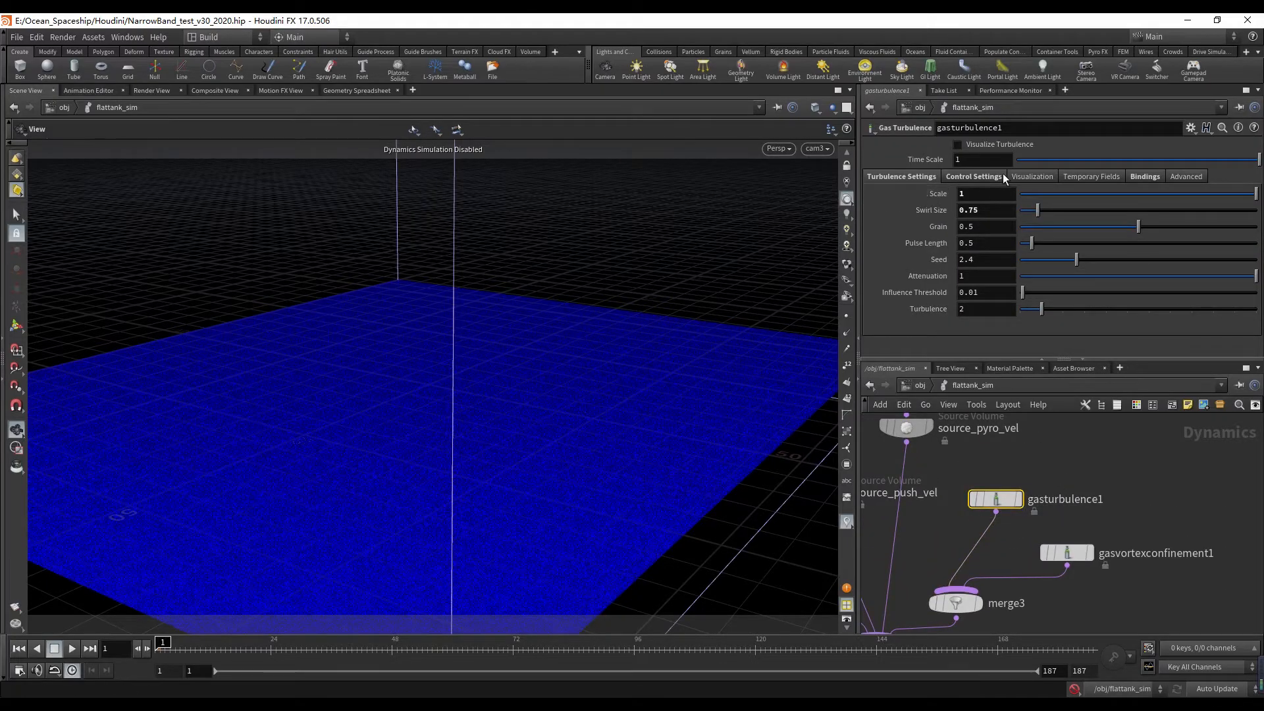
{"action": "left_click_drag", "start_coordinate": [1147, 509], "coordinate": [1073, 594]}
{"action": "middle_click_drag", "start_coordinate": [1013, 537], "coordinate": [1026, 553]}
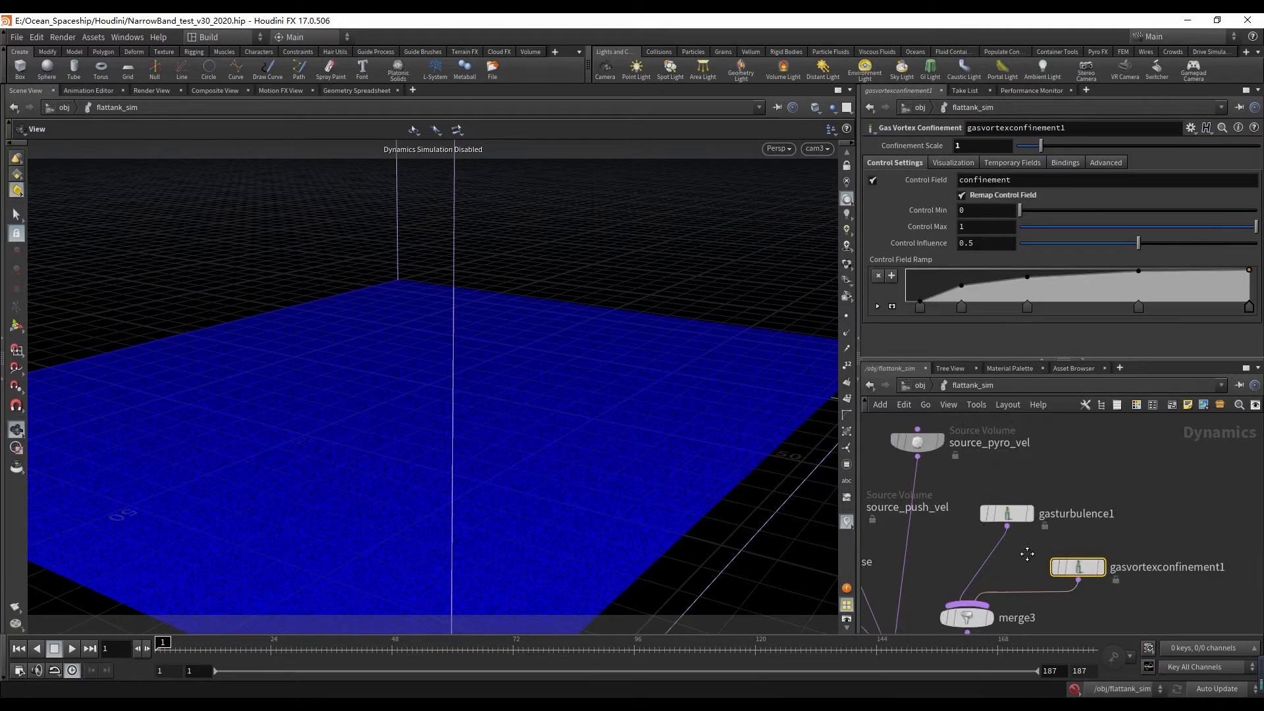
{"action": "left_click", "coordinate": [1017, 514]}
{"action": "left_click_drag", "start_coordinate": [1176, 479], "coordinate": [1079, 579]}
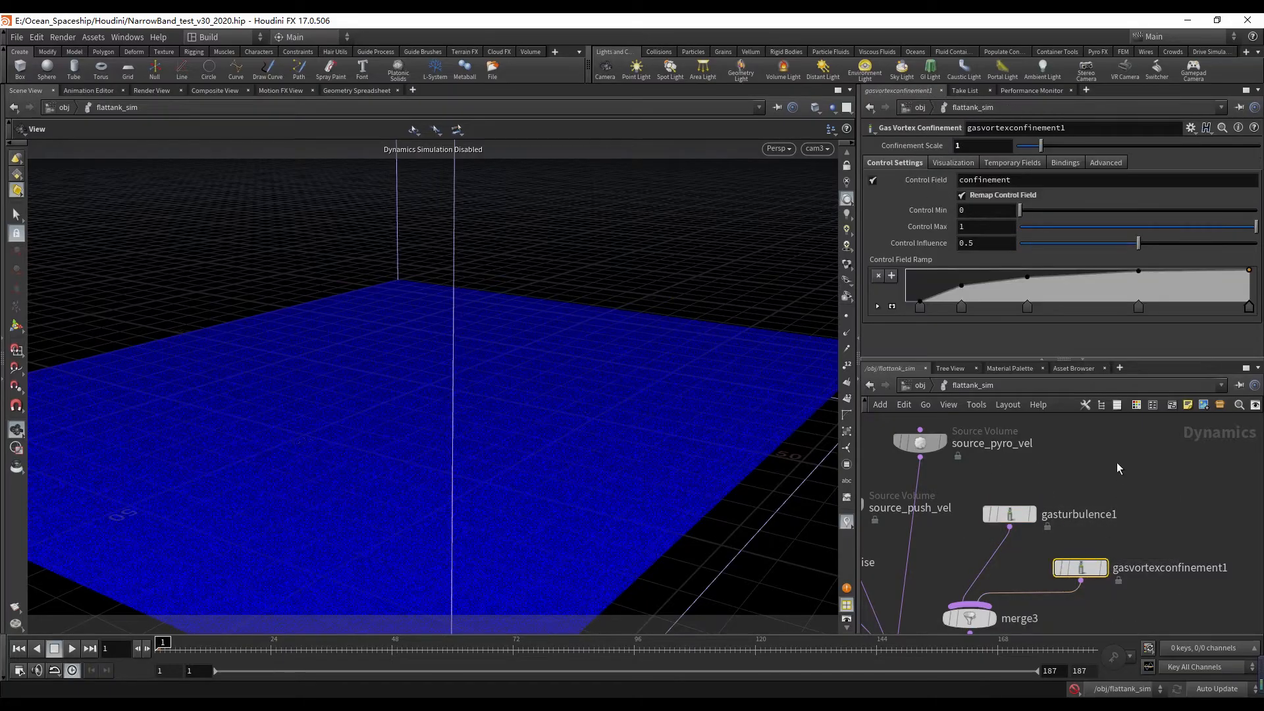
{"action": "left_click_drag", "start_coordinate": [1117, 462], "coordinate": [991, 526]}
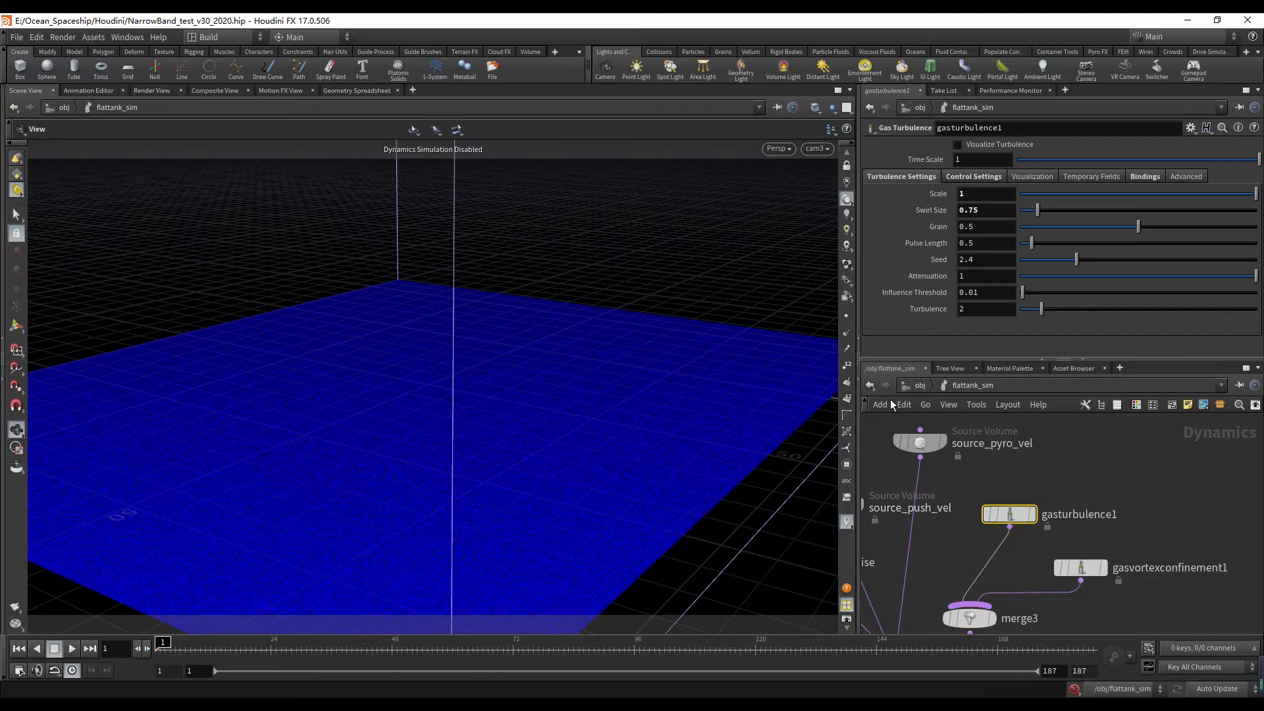
{"action": "left_click_drag", "start_coordinate": [1133, 475], "coordinate": [1021, 566]}
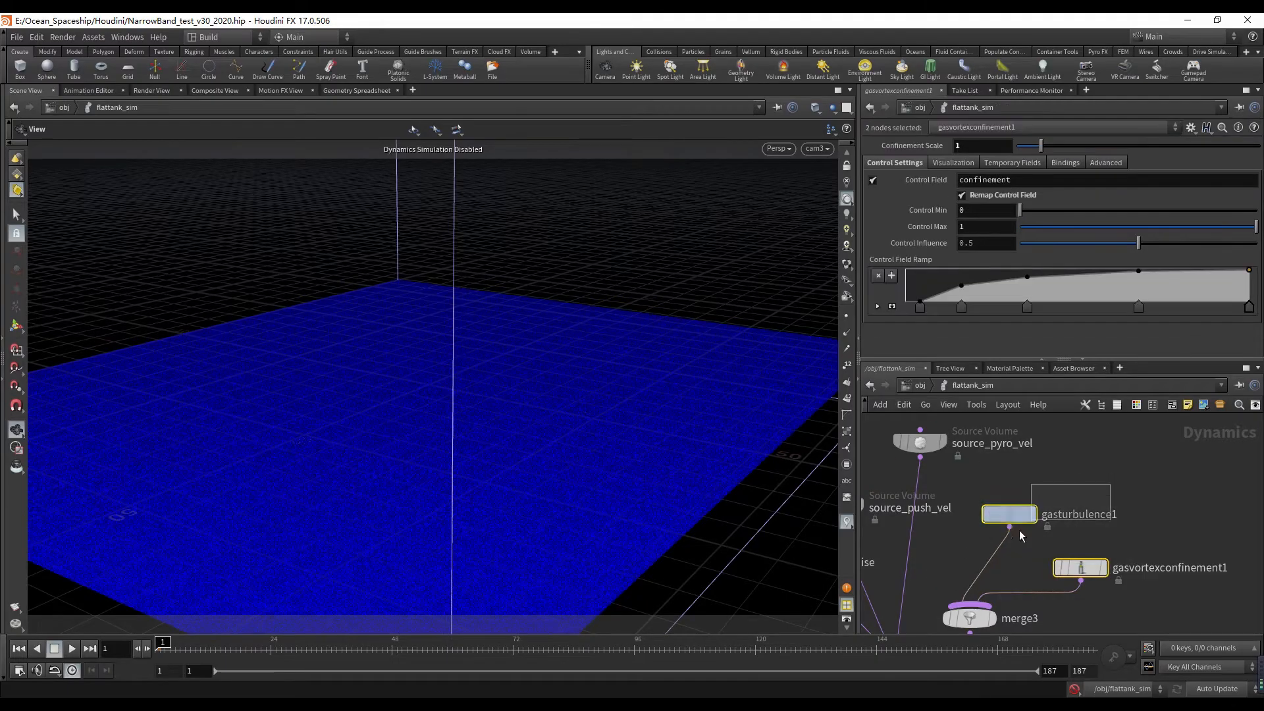
{"action": "left_click", "coordinate": [1024, 515]}
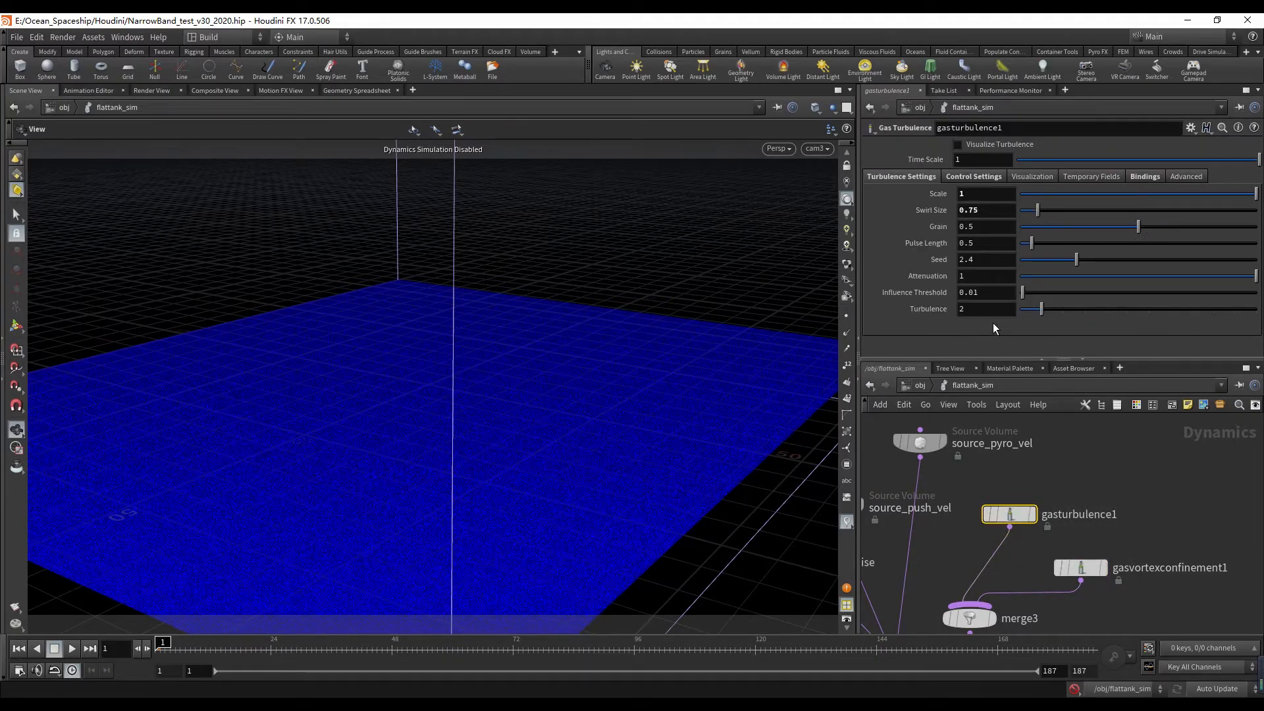
{"action": "left_click_drag", "start_coordinate": [1108, 578], "coordinate": [1105, 579]}
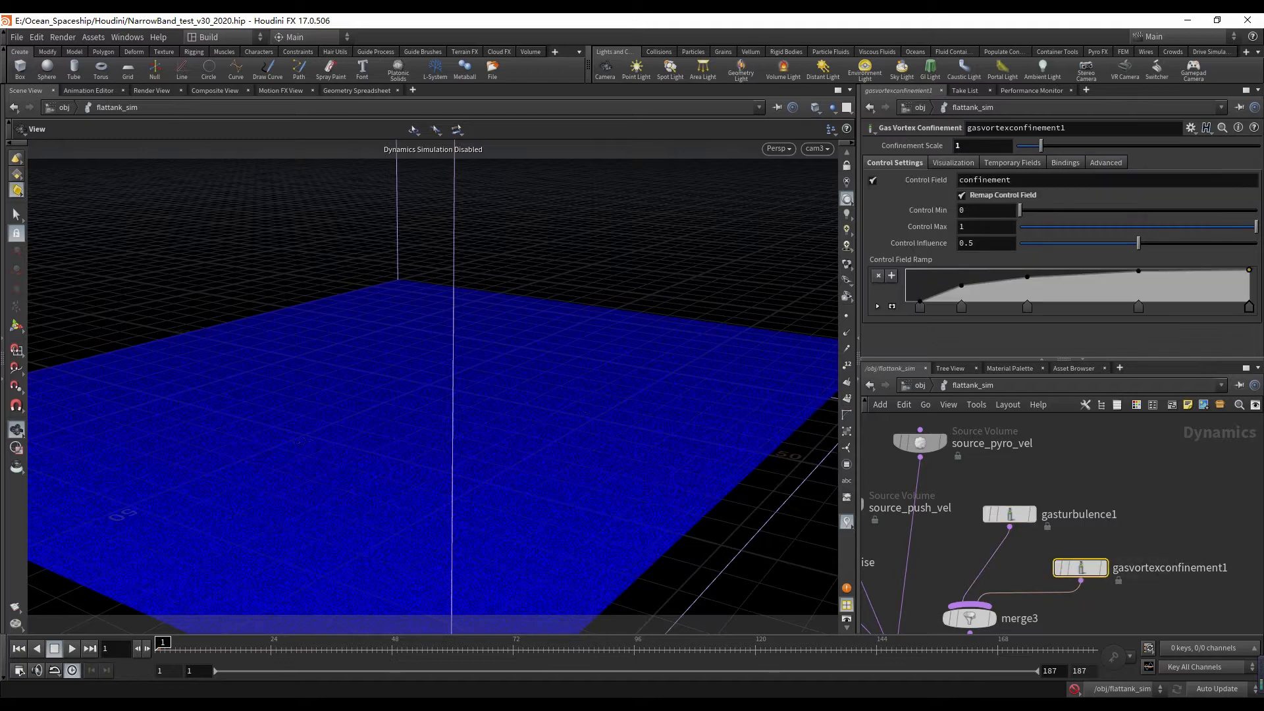
- Bring the Final_H264 video back into view to review the gas vortex confinement and turbulence field, and move it away again
{"action": "left_click_drag", "start_coordinate": [1263, 209], "coordinate": [702, 181]}
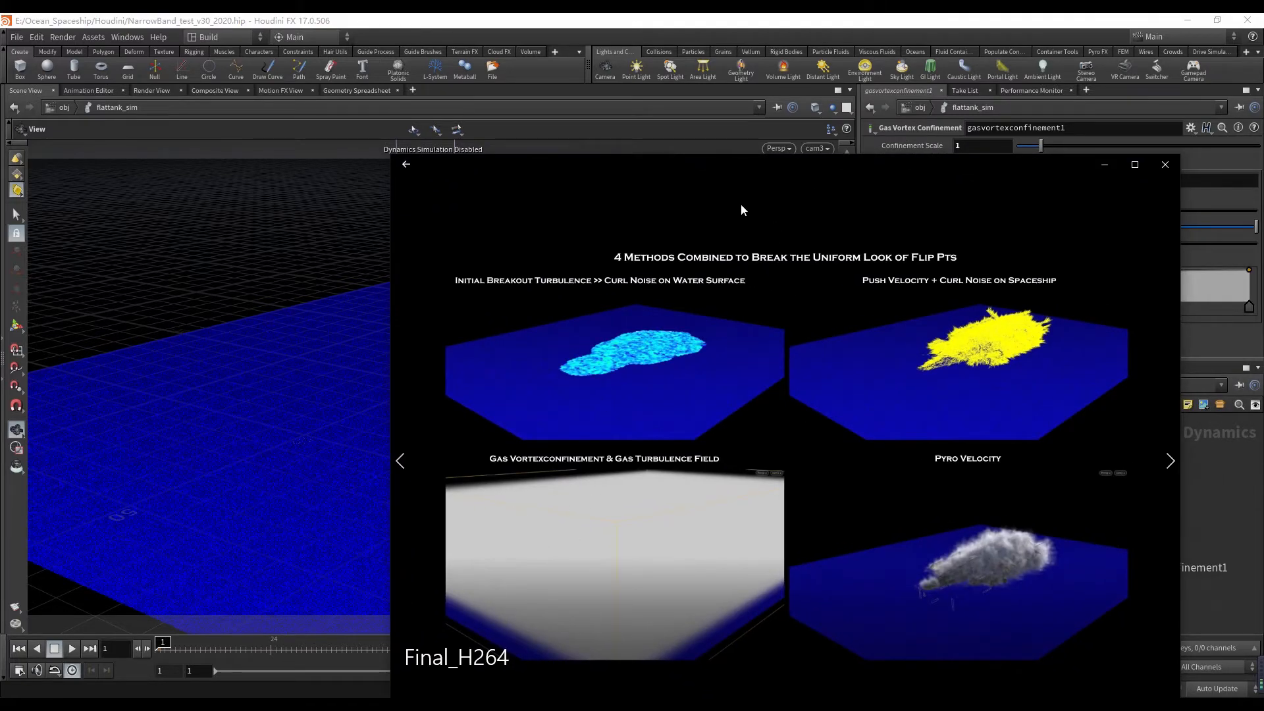
{"action": "left_click_drag", "start_coordinate": [551, 164], "coordinate": [1263, 173]}
- Show gasturbulence1's control settings, reset its control field to the default density, and undo that reset
{"action": "scroll", "coordinate": [1007, 448], "scroll_direction": "up", "scroll_amount": 2}
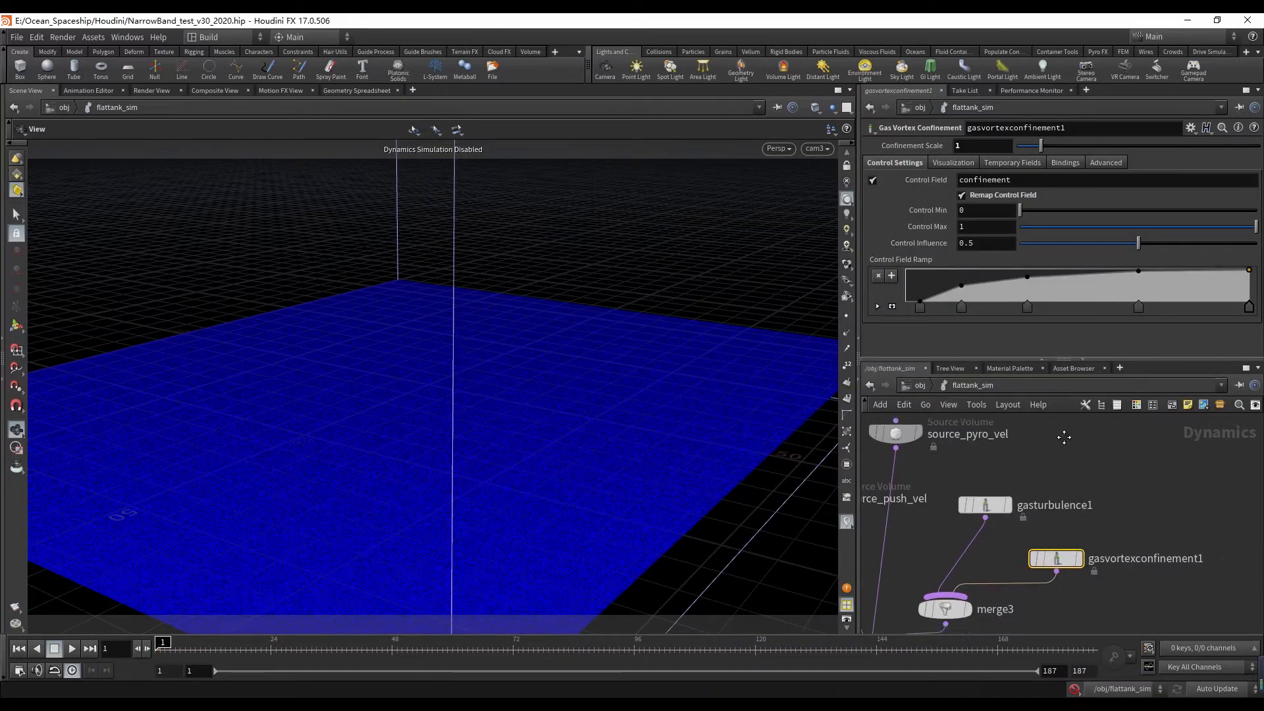
{"action": "left_click", "coordinate": [937, 511]}
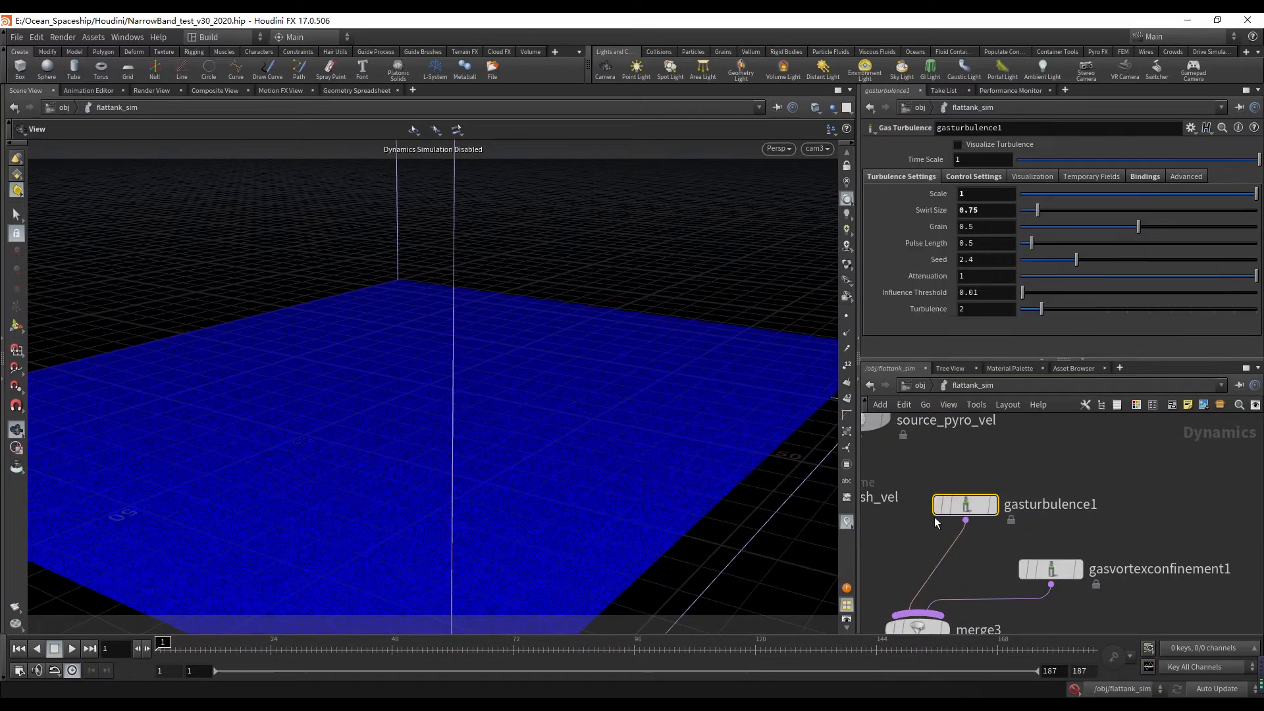
{"action": "left_click", "coordinate": [980, 178]}
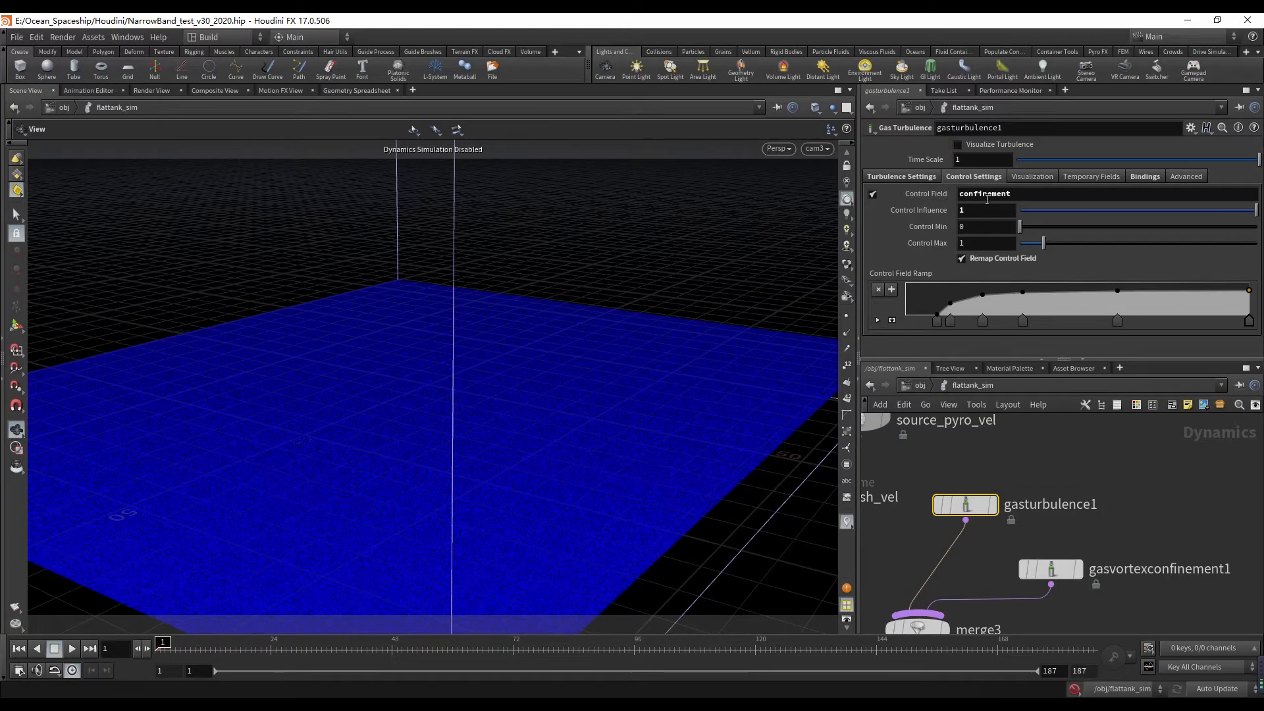
{"action": "middle_click", "coordinate": [935, 196], "text": "ctrl"}
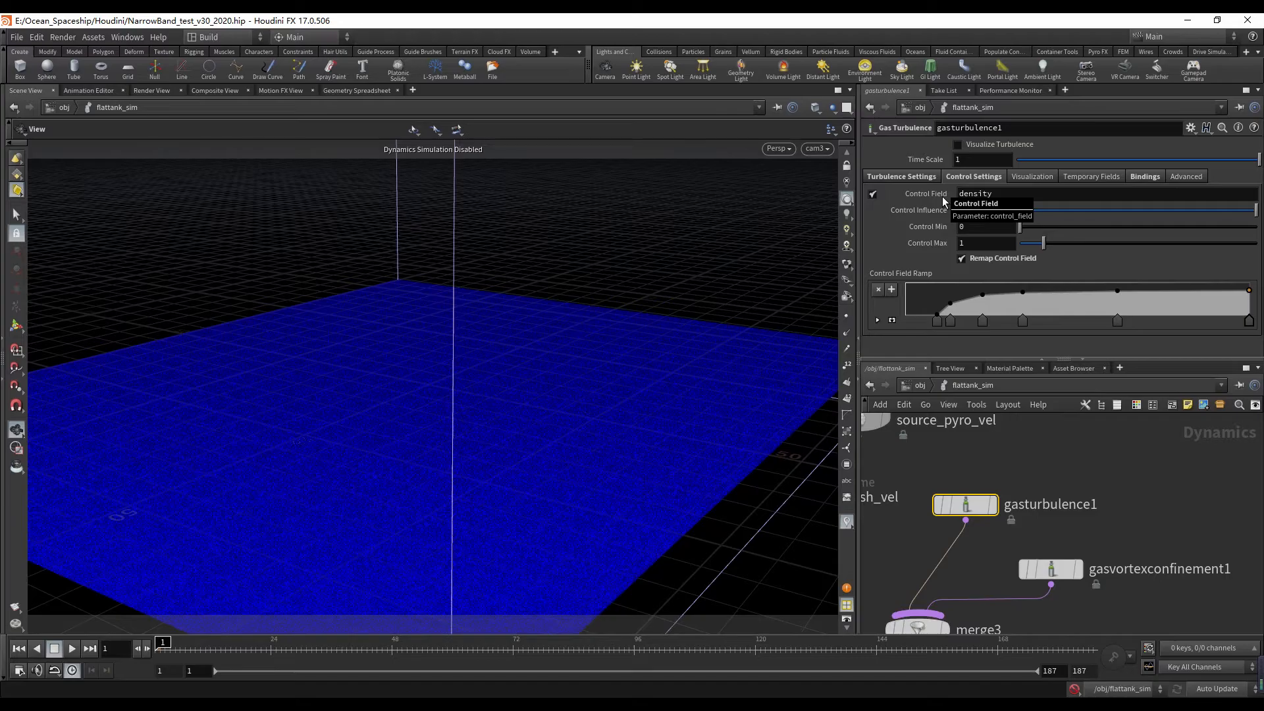
{"action": "key", "text": "ctrl+z"}
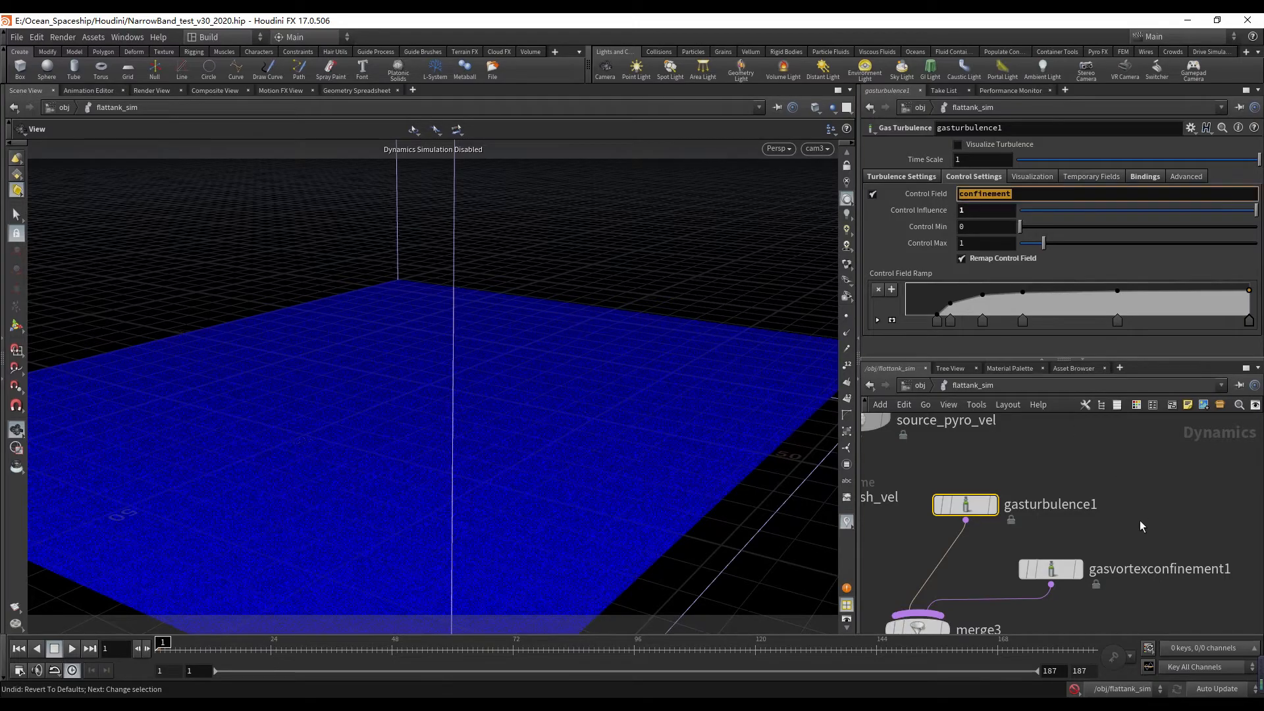
- Review the confinement scale and control settings of gasvortexconfinement1 and the turbulence settings of gasturbulence1
{"action": "left_click", "coordinate": [1059, 569]}
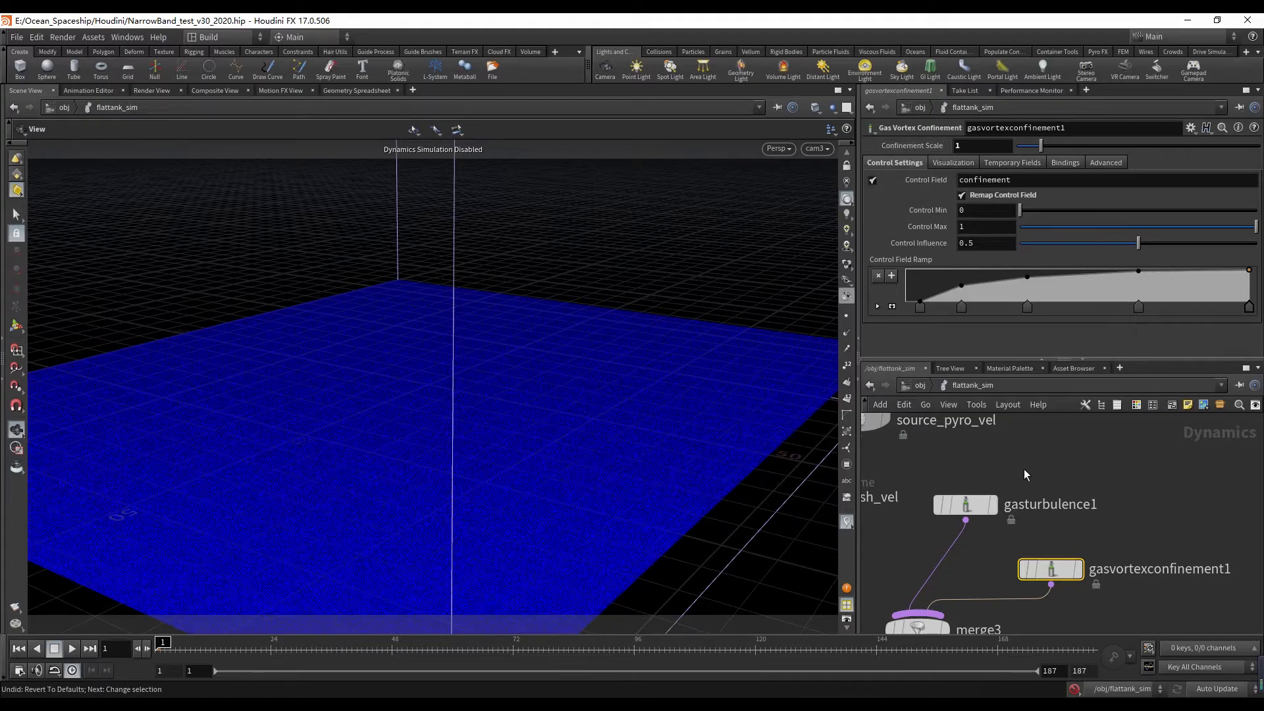
{"action": "left_click_drag", "start_coordinate": [1023, 469], "coordinate": [1129, 425]}
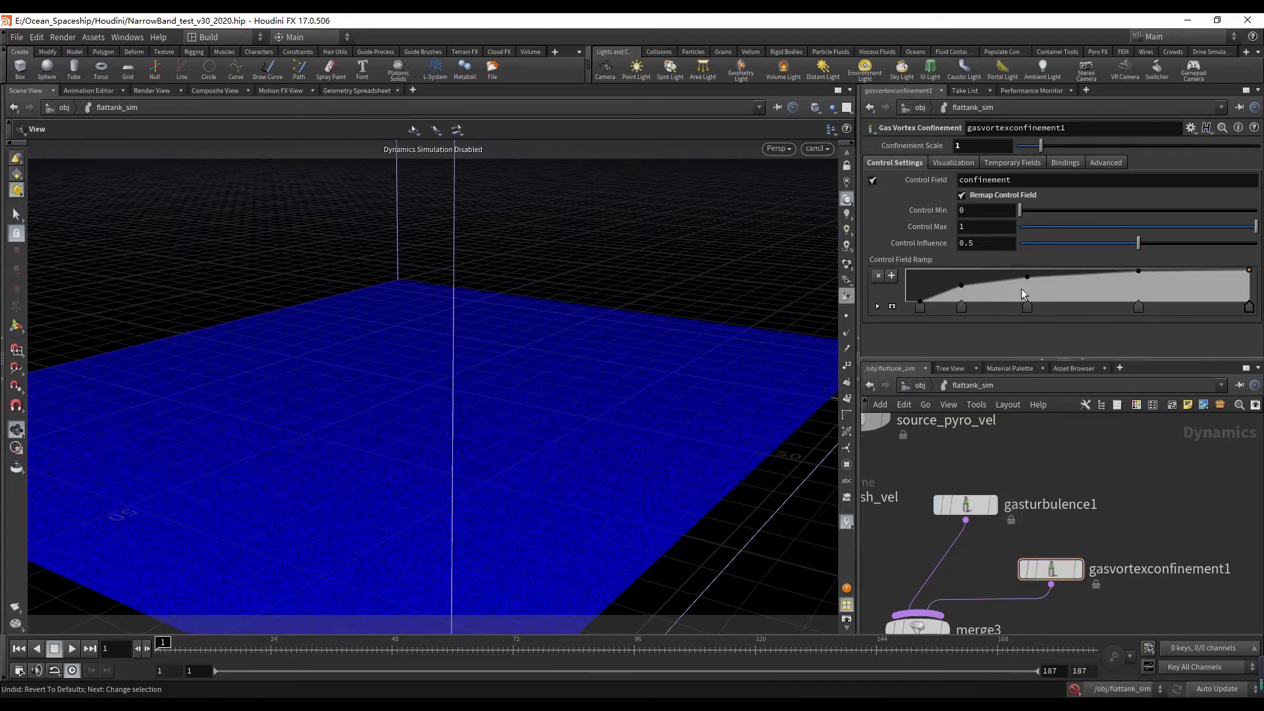
{"action": "left_click", "coordinate": [957, 146]}
{"action": "left_click", "coordinate": [981, 500]}
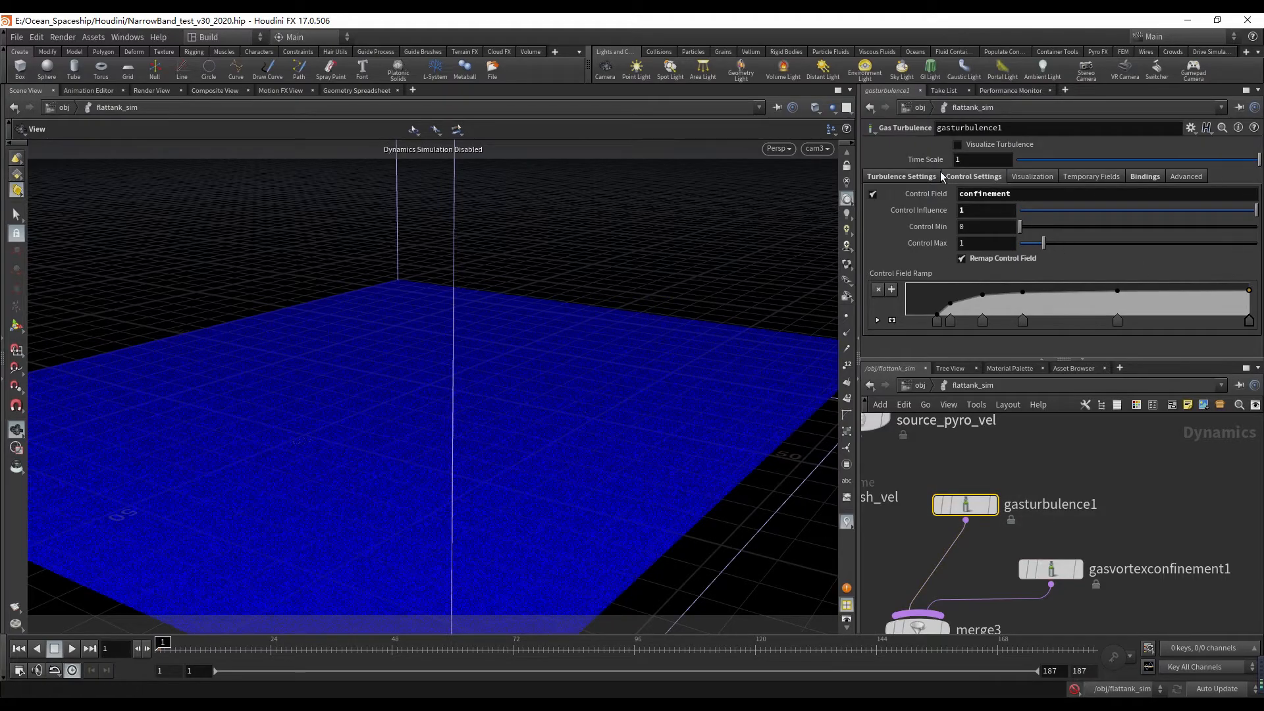
{"action": "left_click", "coordinate": [901, 176]}
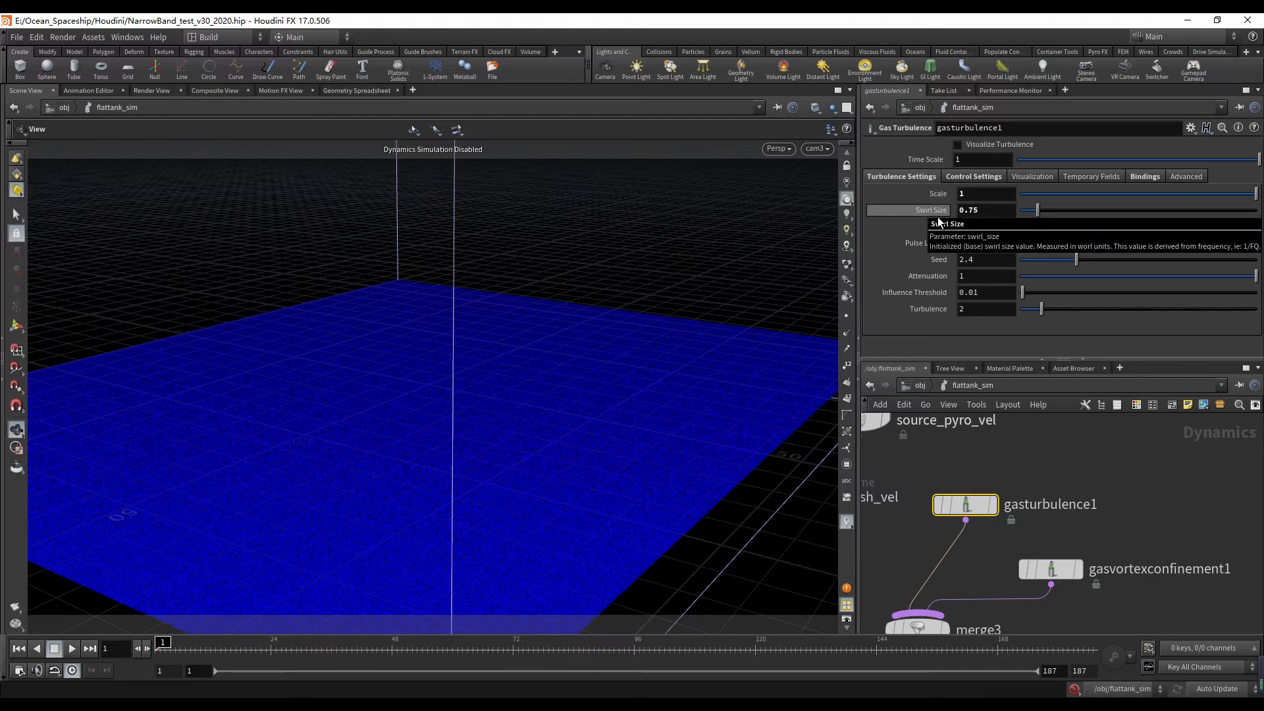
- View the FLIP tank surface from a different angle and return the viewport to cam3
{"action": "left_click_drag", "start_coordinate": [380, 482], "coordinate": [277, 428]}
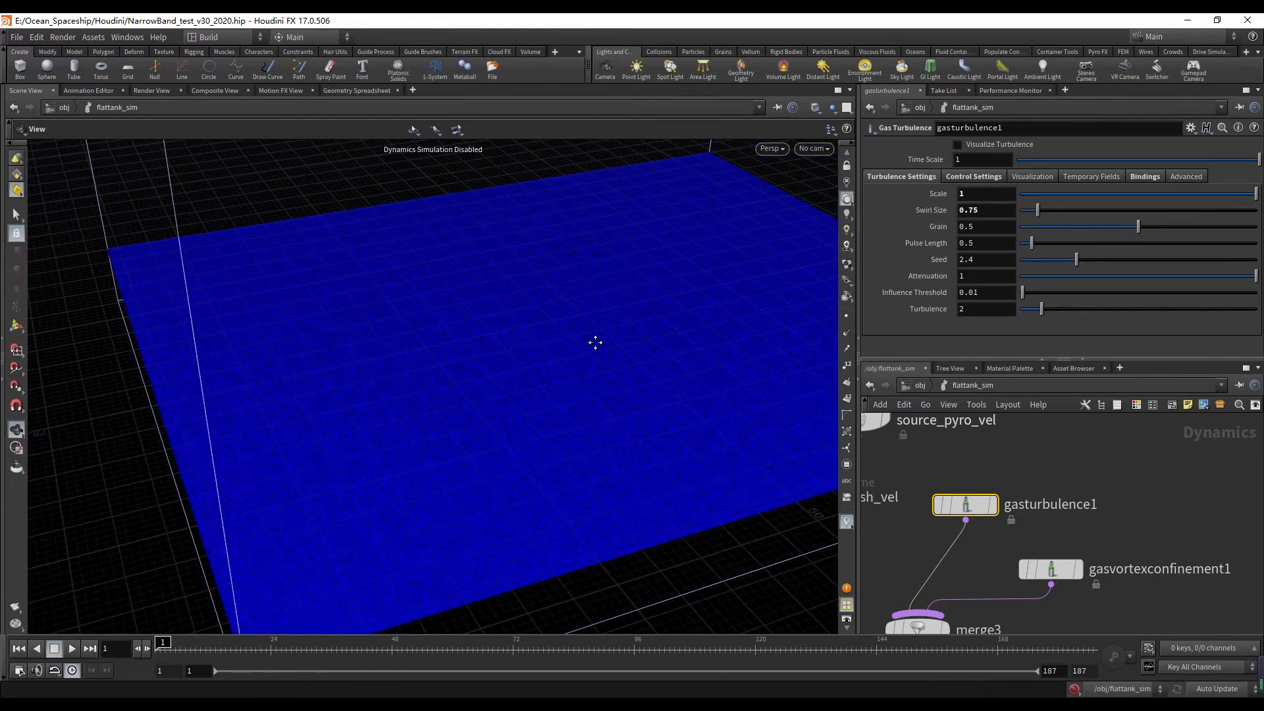
{"action": "left_click_drag", "start_coordinate": [595, 338], "coordinate": [491, 344]}
{"action": "left_click", "coordinate": [815, 151]}
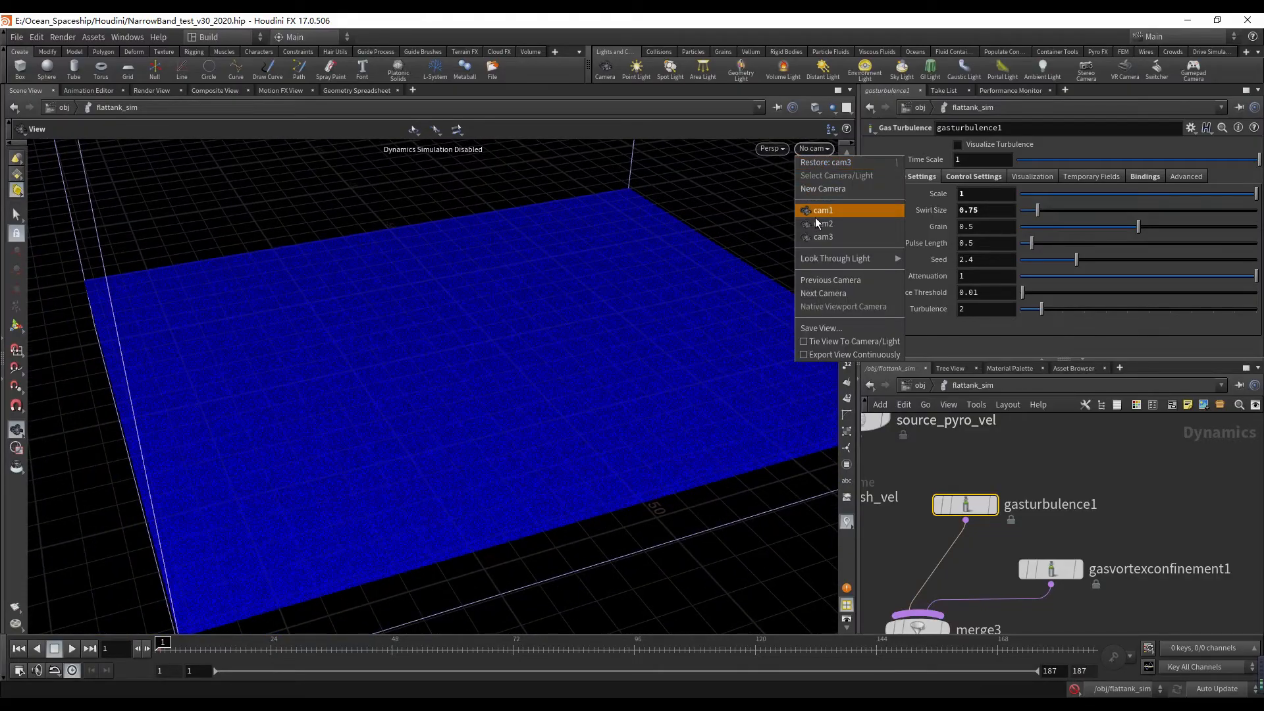
{"action": "left_click", "coordinate": [815, 239]}
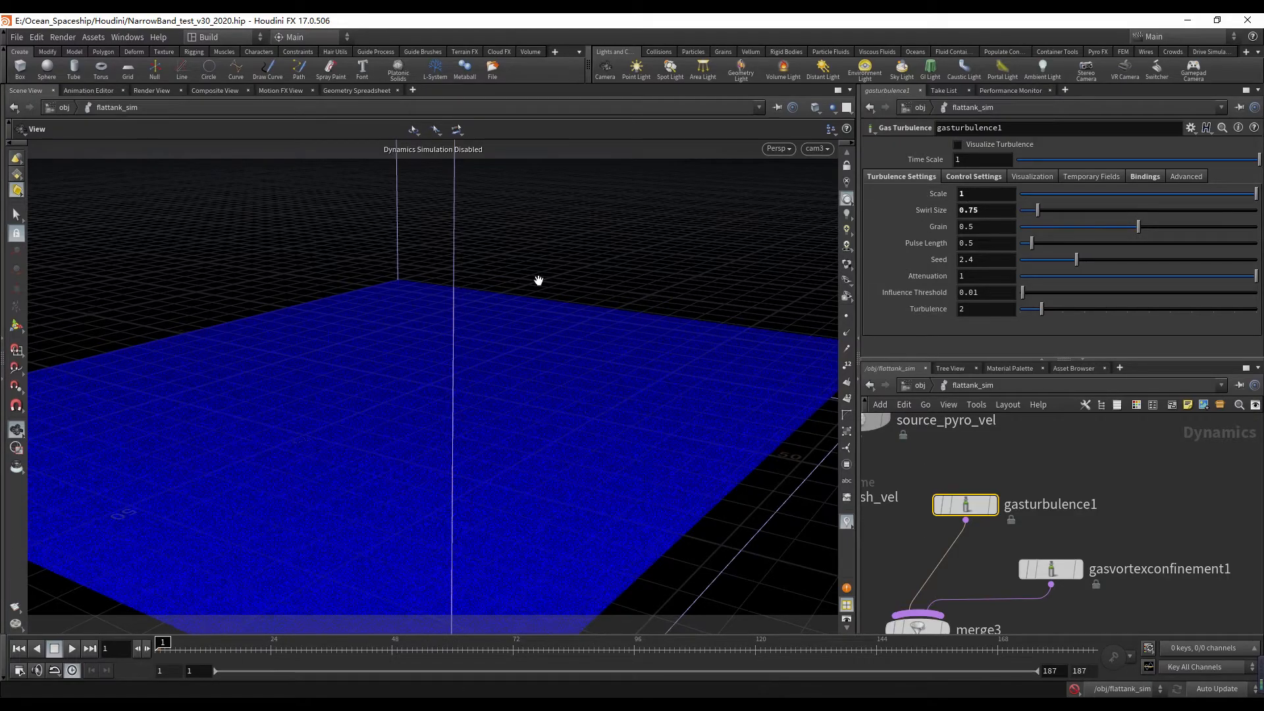
- Try the default turbulence settings on gasturbulence1, with scale 0.15 and swirl size 0.65, and undo the reset
{"action": "middle_click", "coordinate": [929, 202], "text": "ctrl"}
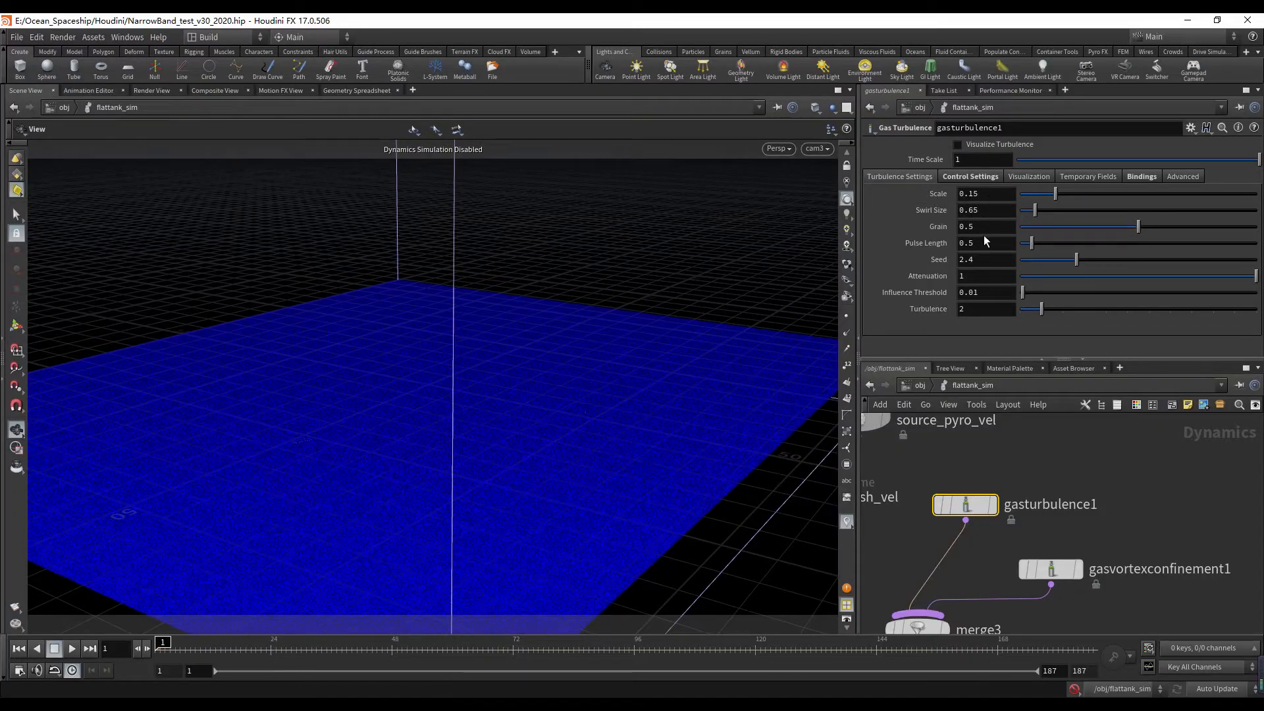
{"action": "key", "text": "ctrl+z"}
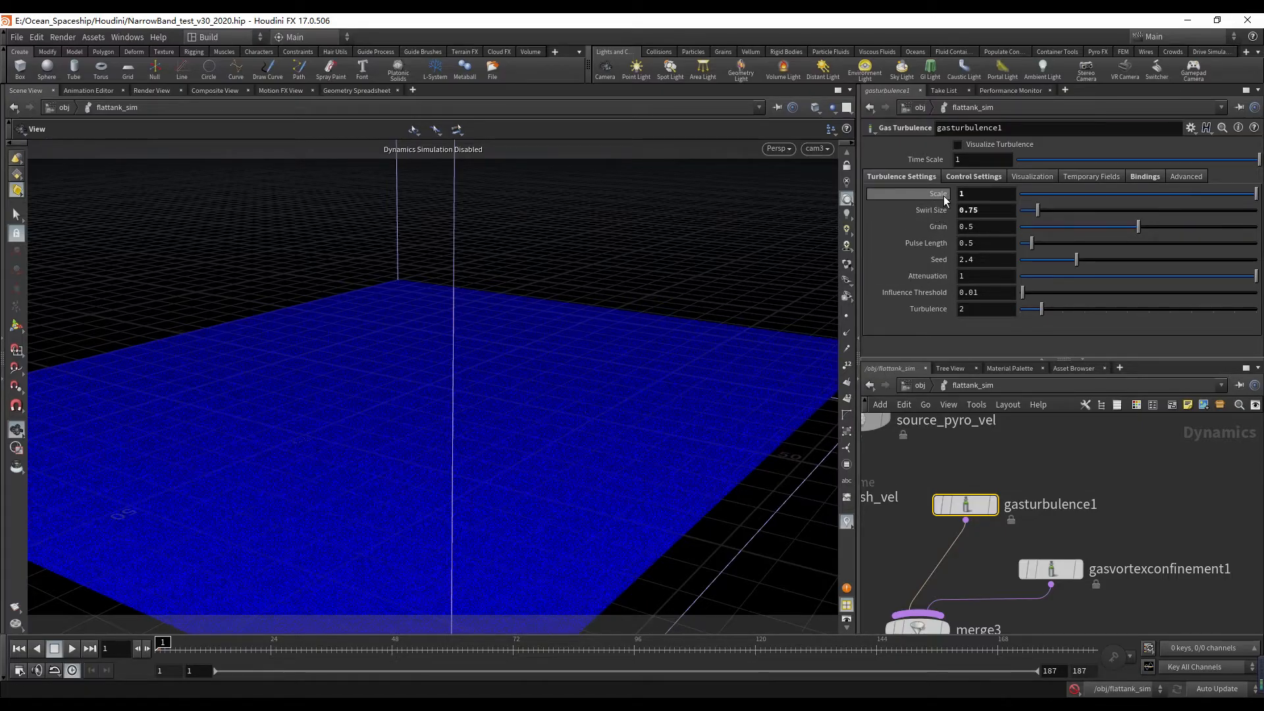
{"action": "key", "text": "ctrl+y"}
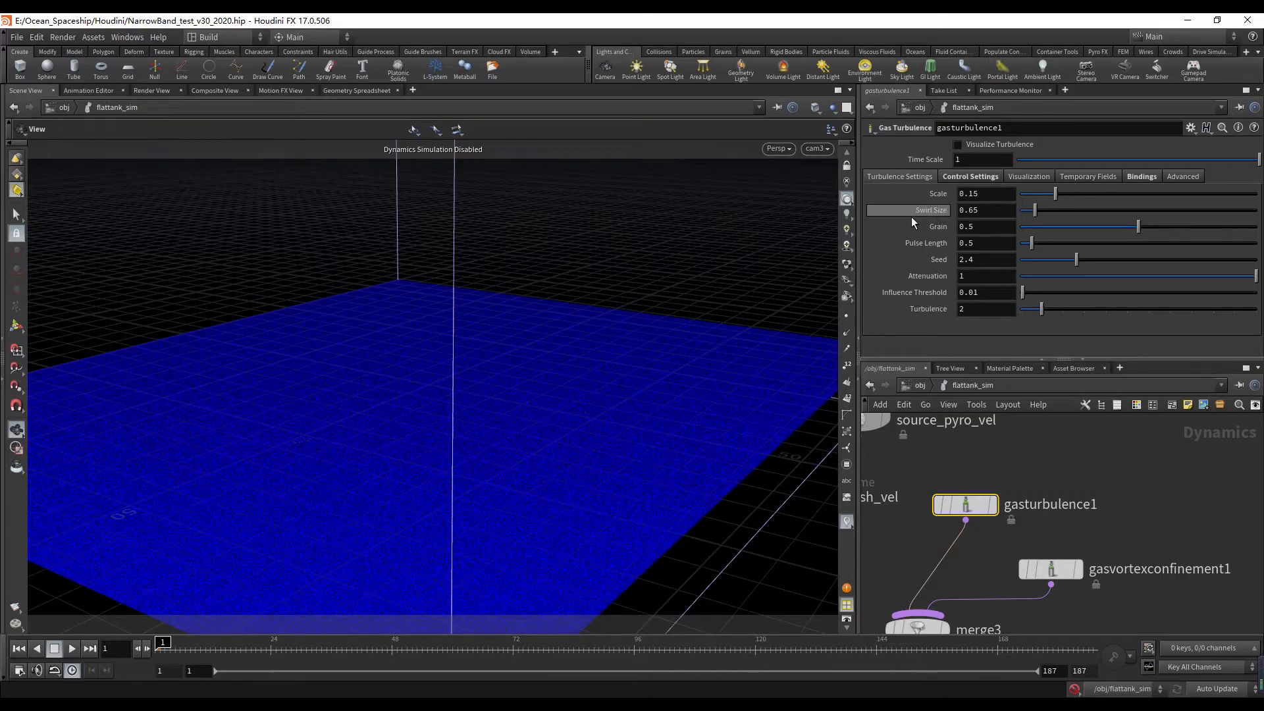
{"action": "key", "text": "ctrl+z"}
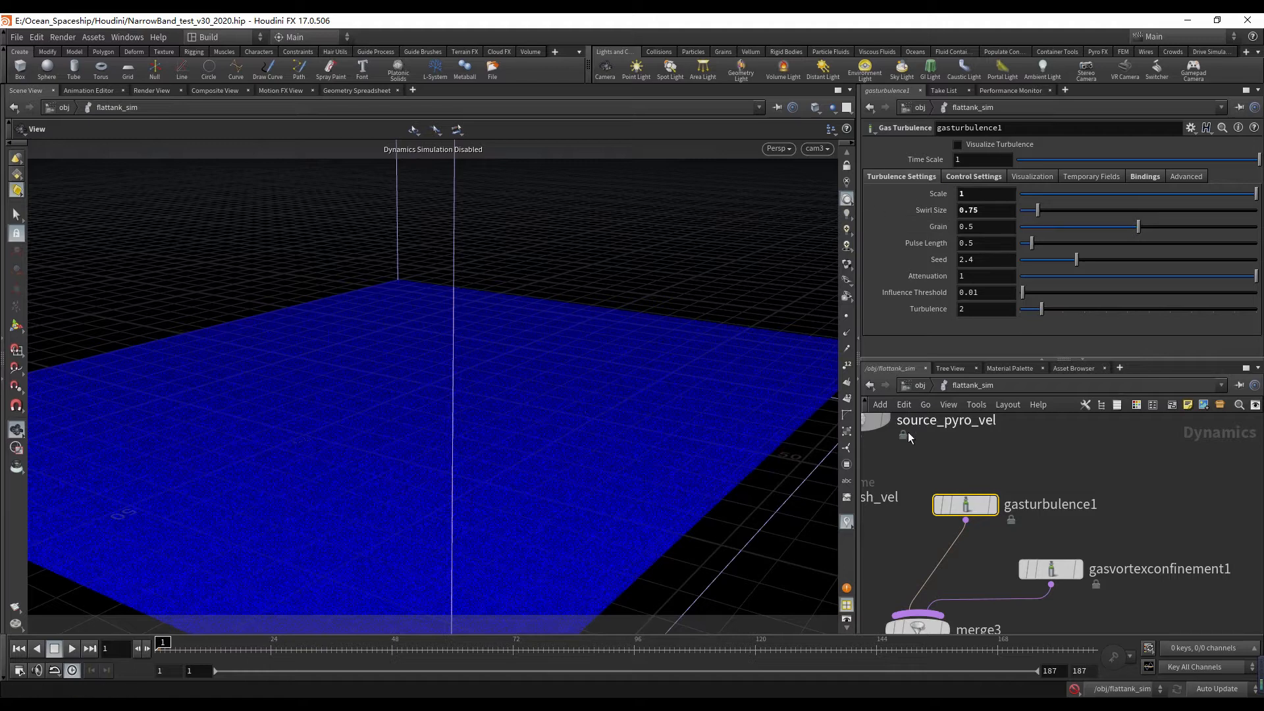
- Return the viewport to the cam3 camera view
{"action": "left_click", "coordinate": [919, 385]}
{"action": "double_click", "coordinate": [928, 470]}
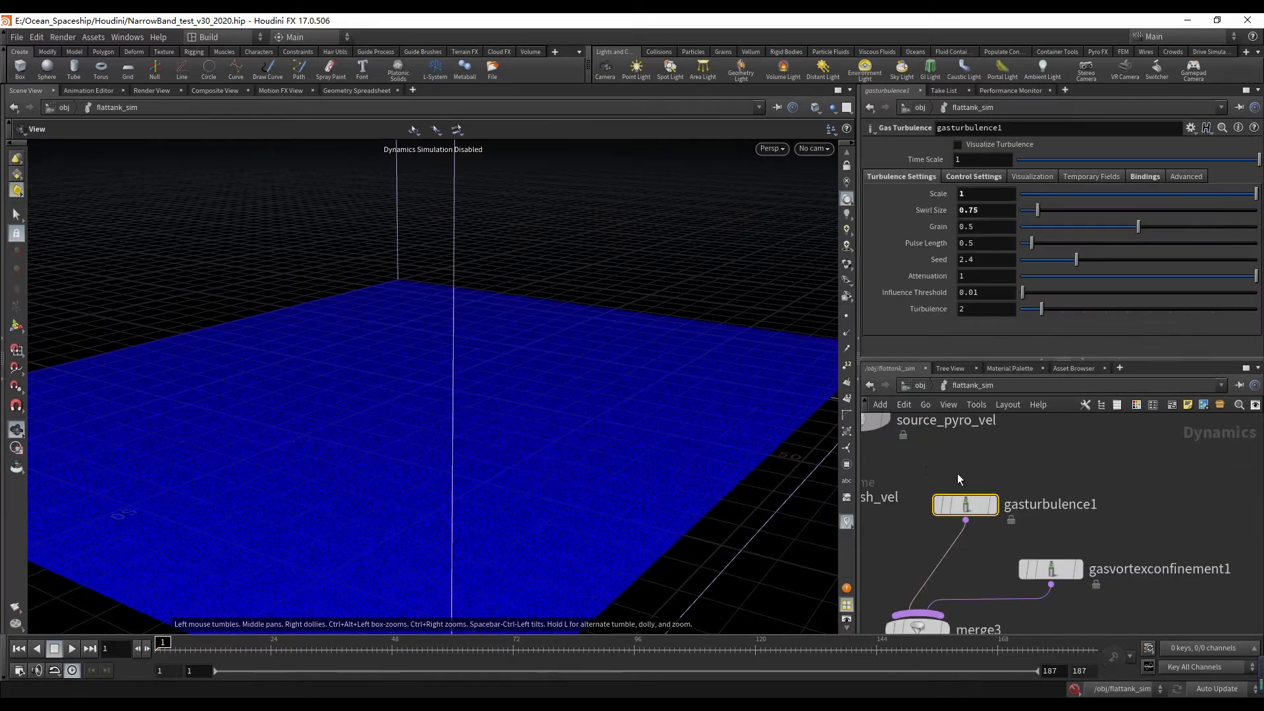
{"action": "left_click", "coordinate": [816, 149]}
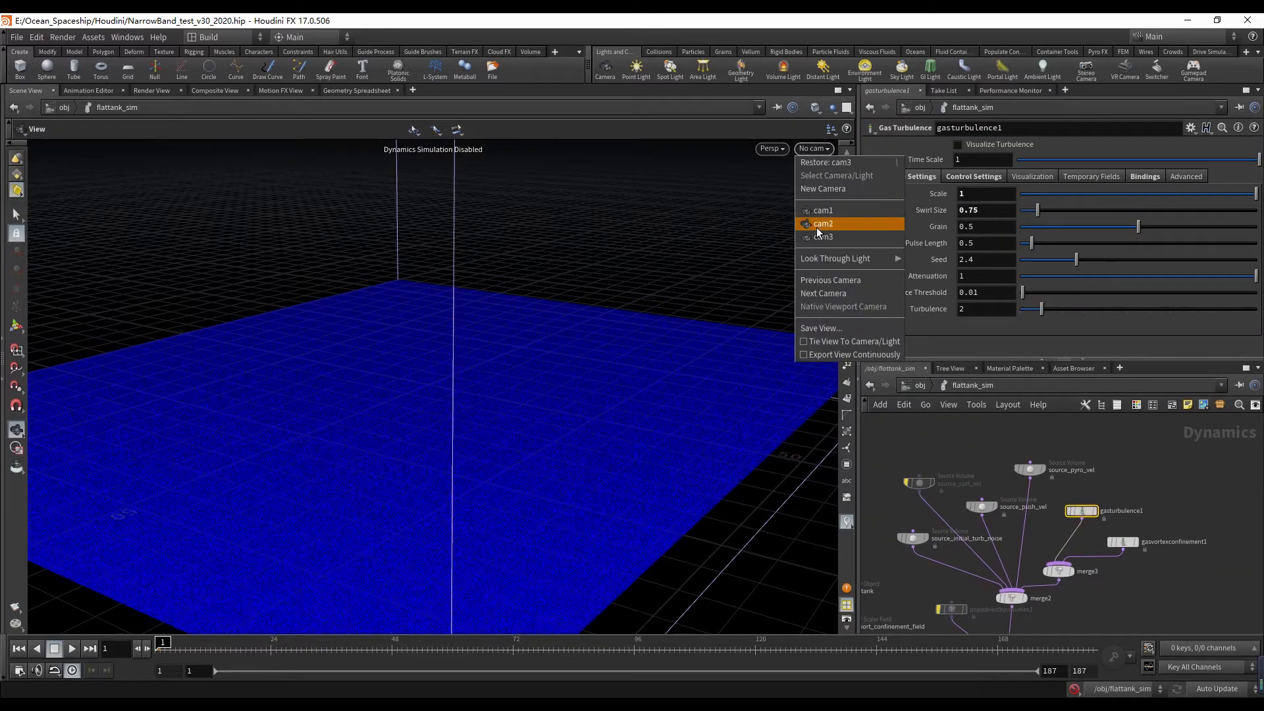
{"action": "left_click", "coordinate": [816, 228]}
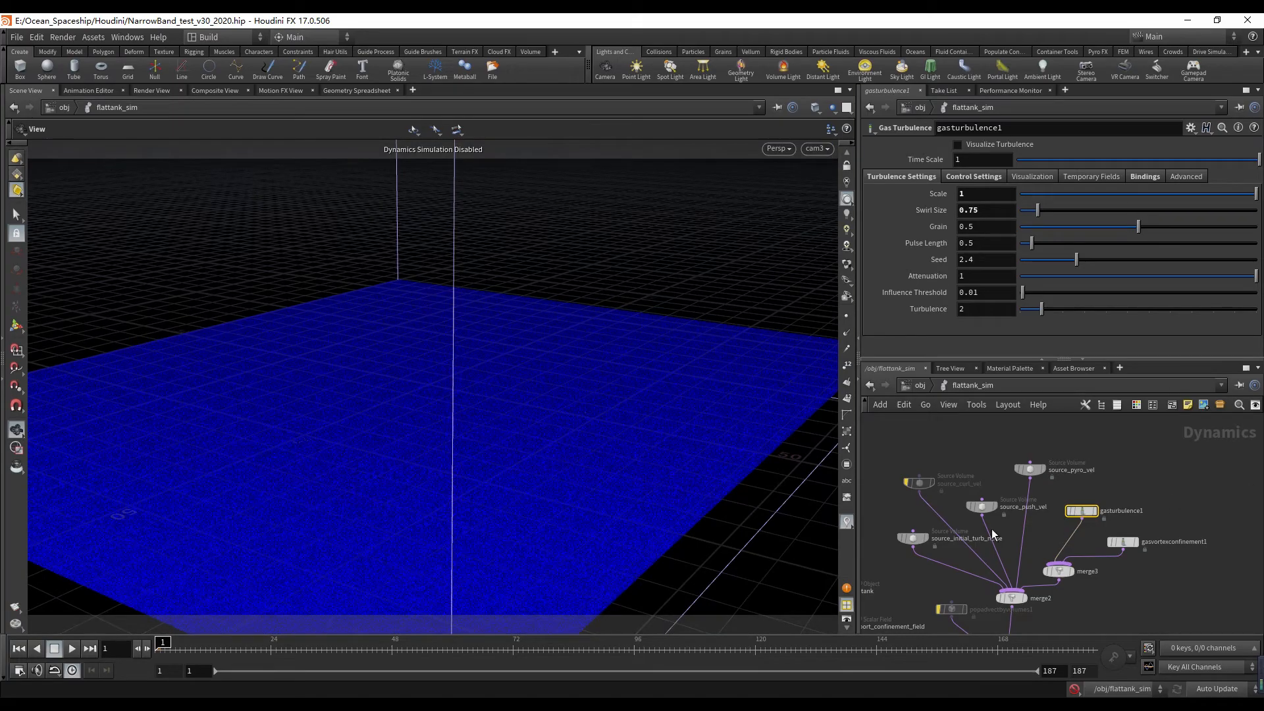
- Review source_push_vel's volume path, source volume, temperature and velocity scales, and its velocity operation
{"action": "scroll", "coordinate": [991, 528], "scroll_direction": "up", "scroll_amount": 5}
{"action": "left_click", "coordinate": [989, 510]}
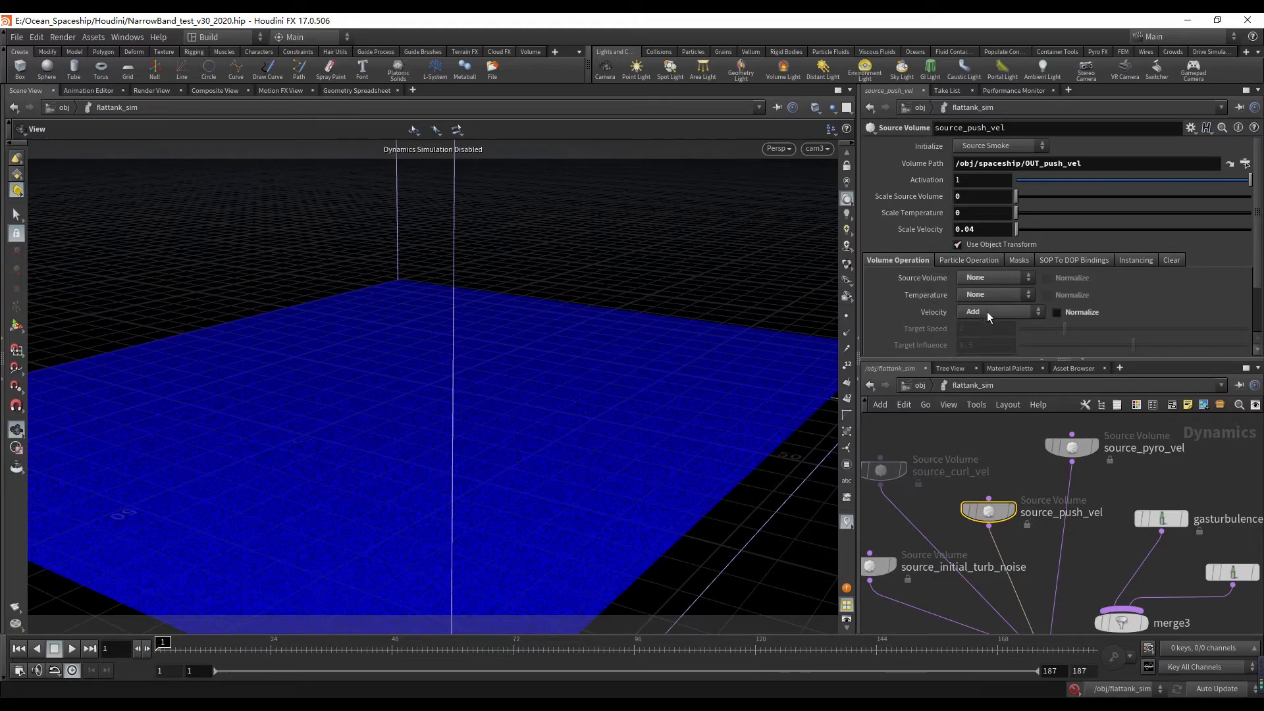
{"action": "left_click_drag", "start_coordinate": [1112, 164], "coordinate": [849, 175]}
{"action": "left_click", "coordinate": [1129, 162]}
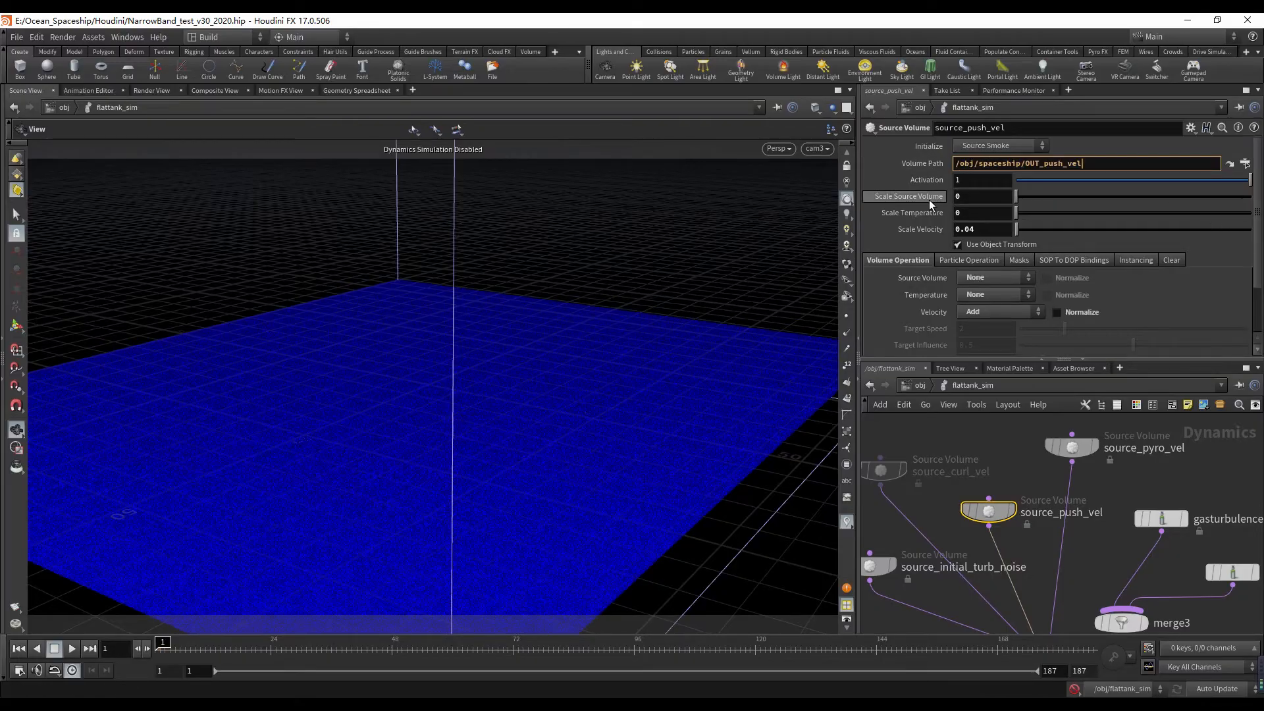
{"action": "left_click", "coordinate": [961, 197]}
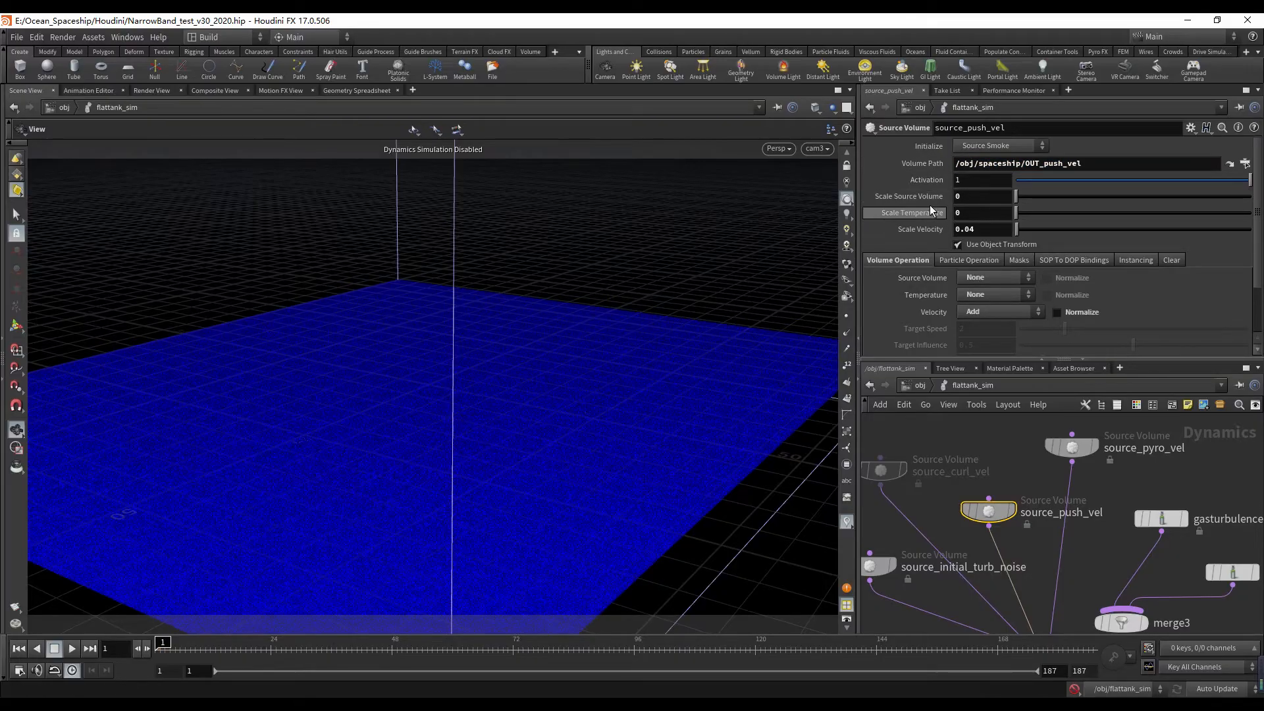
{"action": "left_click", "coordinate": [973, 229]}
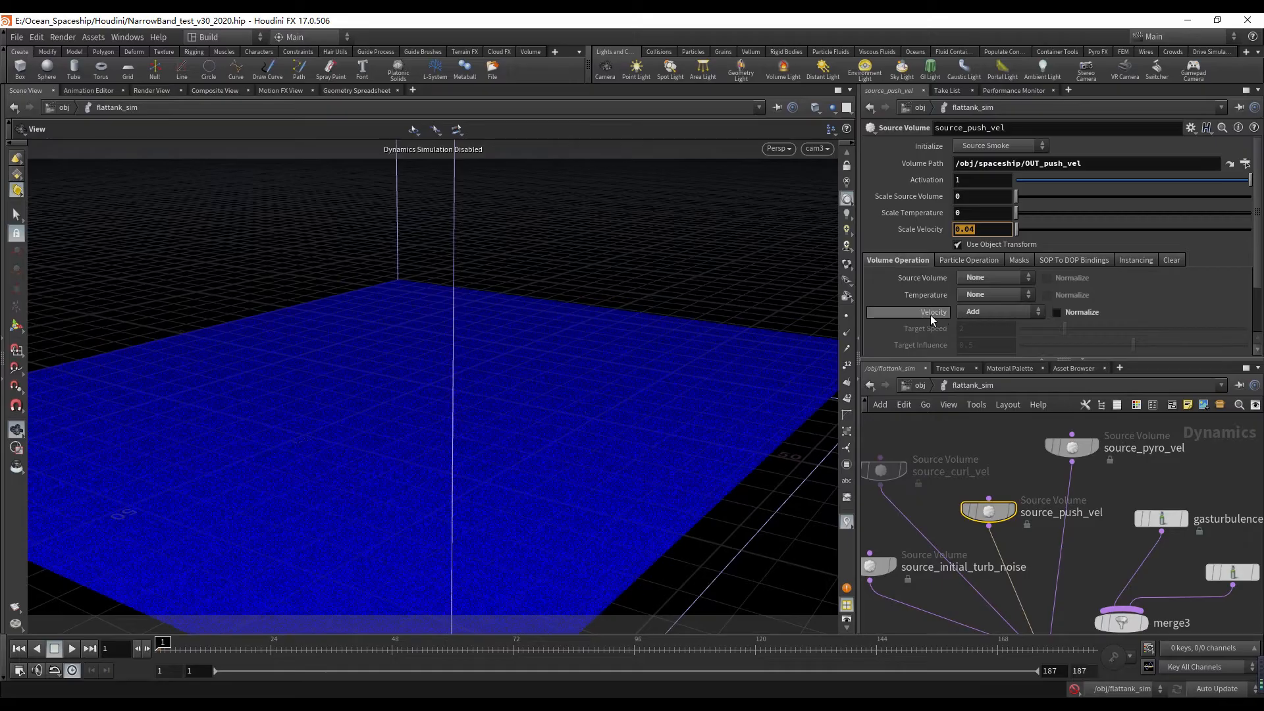
{"action": "middle_click_drag", "start_coordinate": [1076, 499], "coordinate": [1105, 505]}
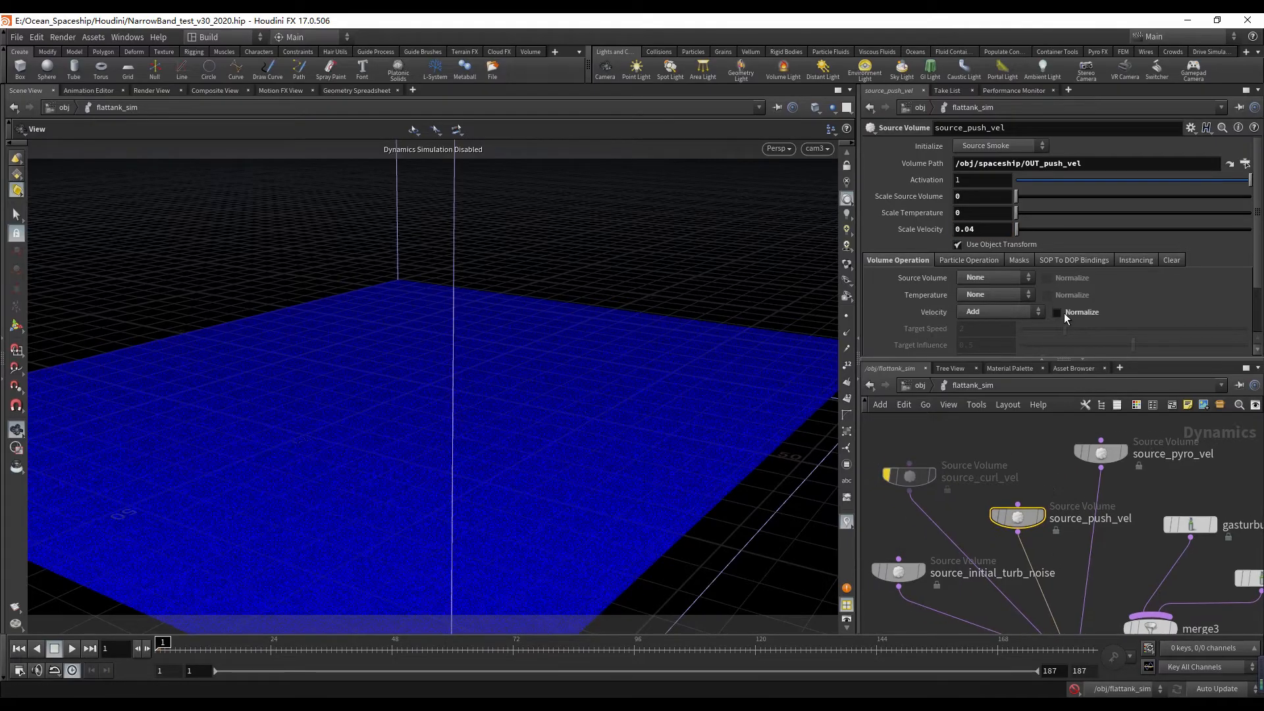
{"action": "middle_click_drag", "start_coordinate": [1041, 477], "coordinate": [1052, 472]}
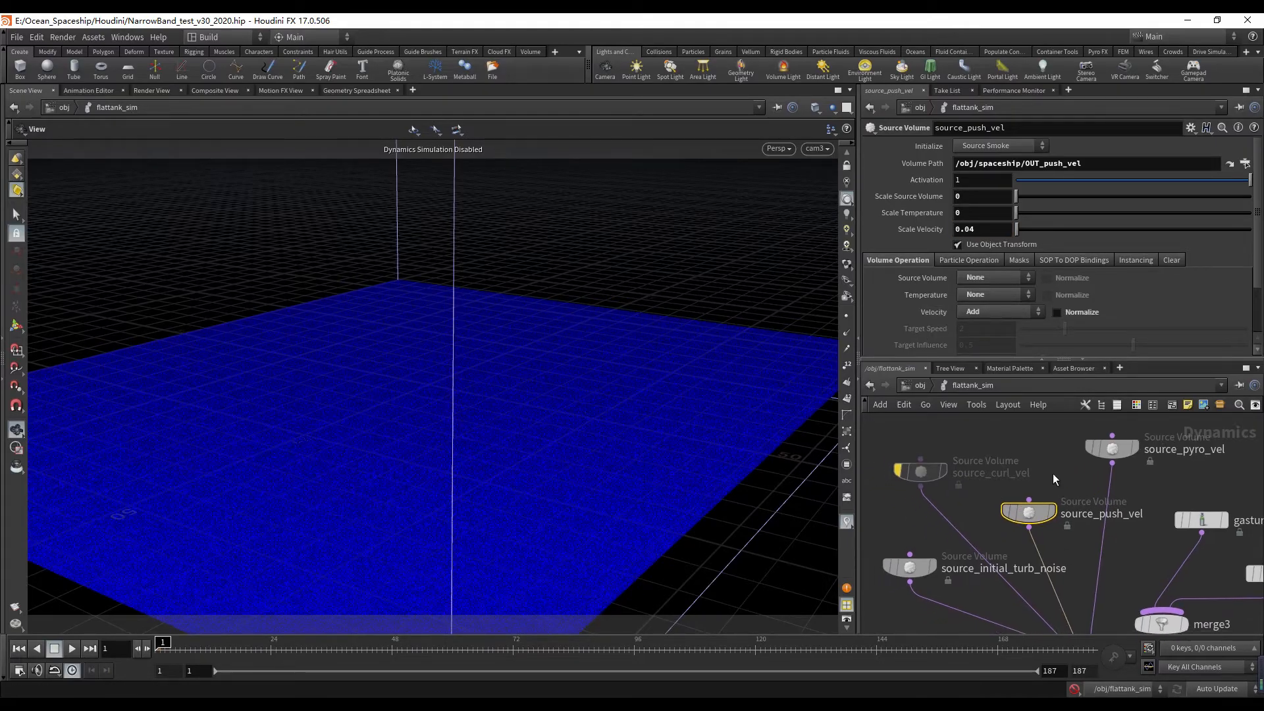
- Trace the source volume connections through merge2 to the Volume Velocity input of flipsolver1
{"action": "scroll", "coordinate": [959, 461], "scroll_direction": "down", "scroll_amount": 3}
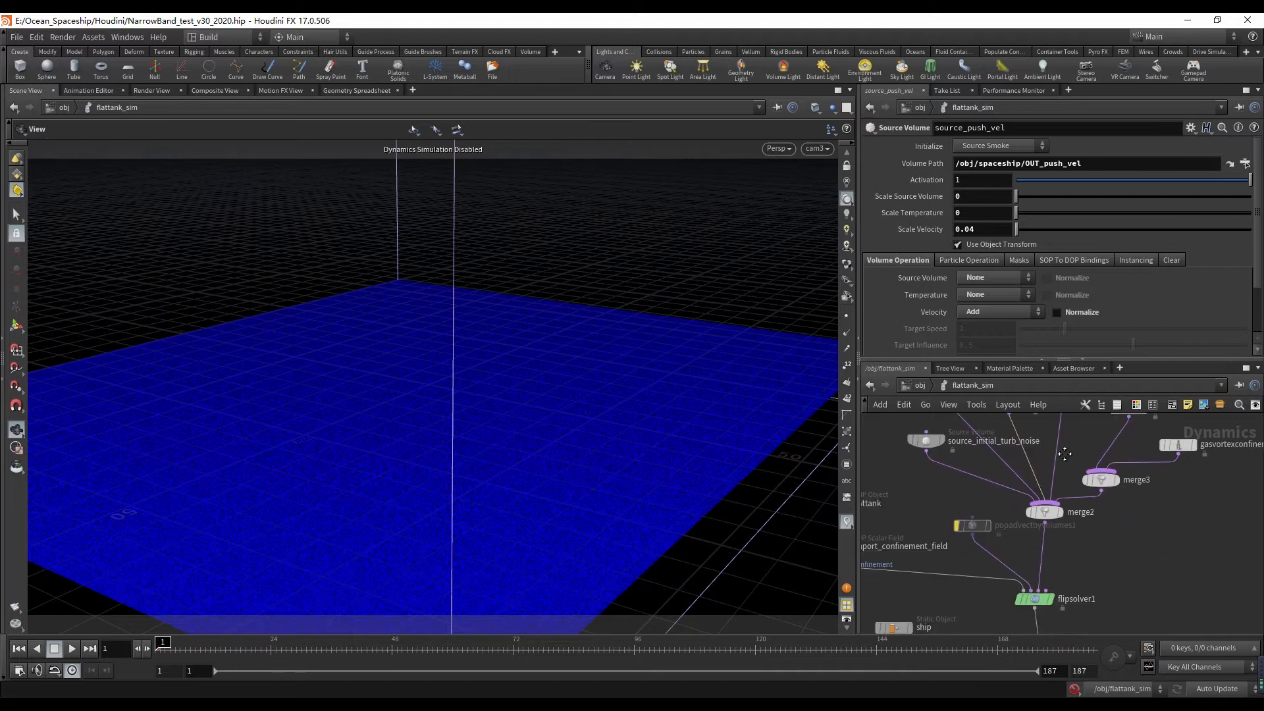
{"action": "scroll", "coordinate": [988, 461], "scroll_direction": "down", "scroll_amount": 3}
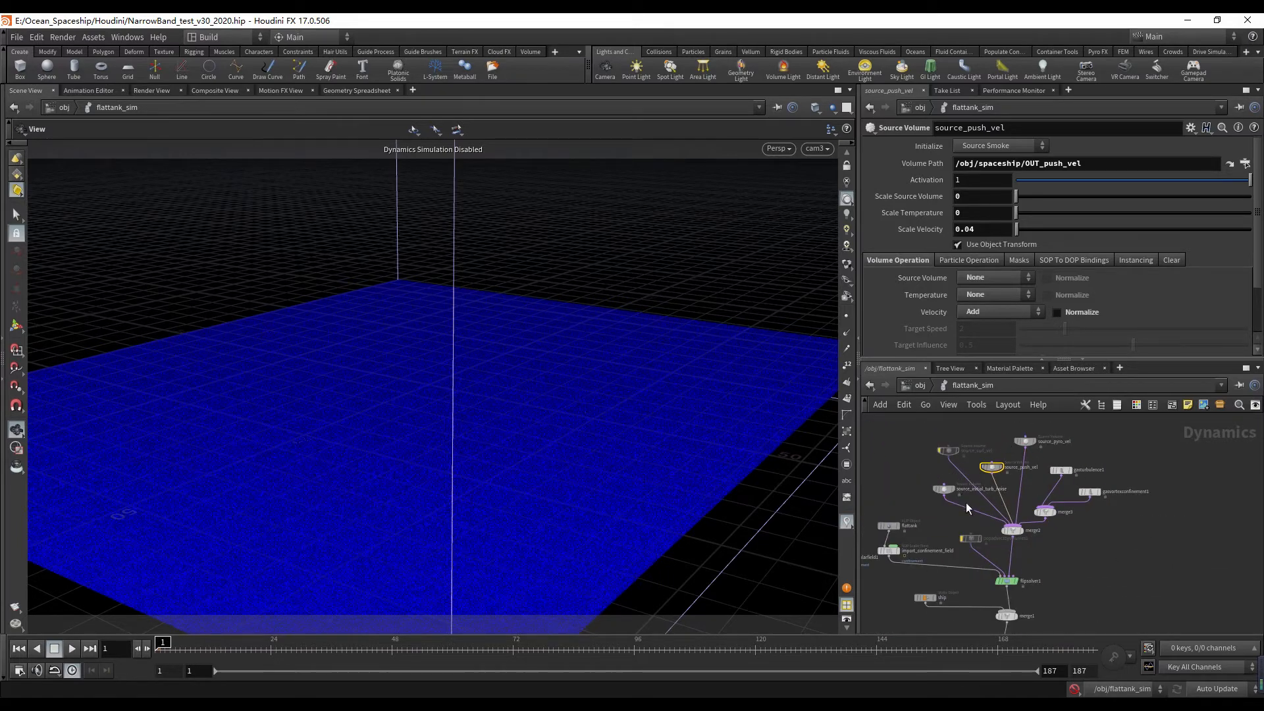
{"action": "scroll", "coordinate": [1010, 569], "scroll_direction": "up", "scroll_amount": 6}
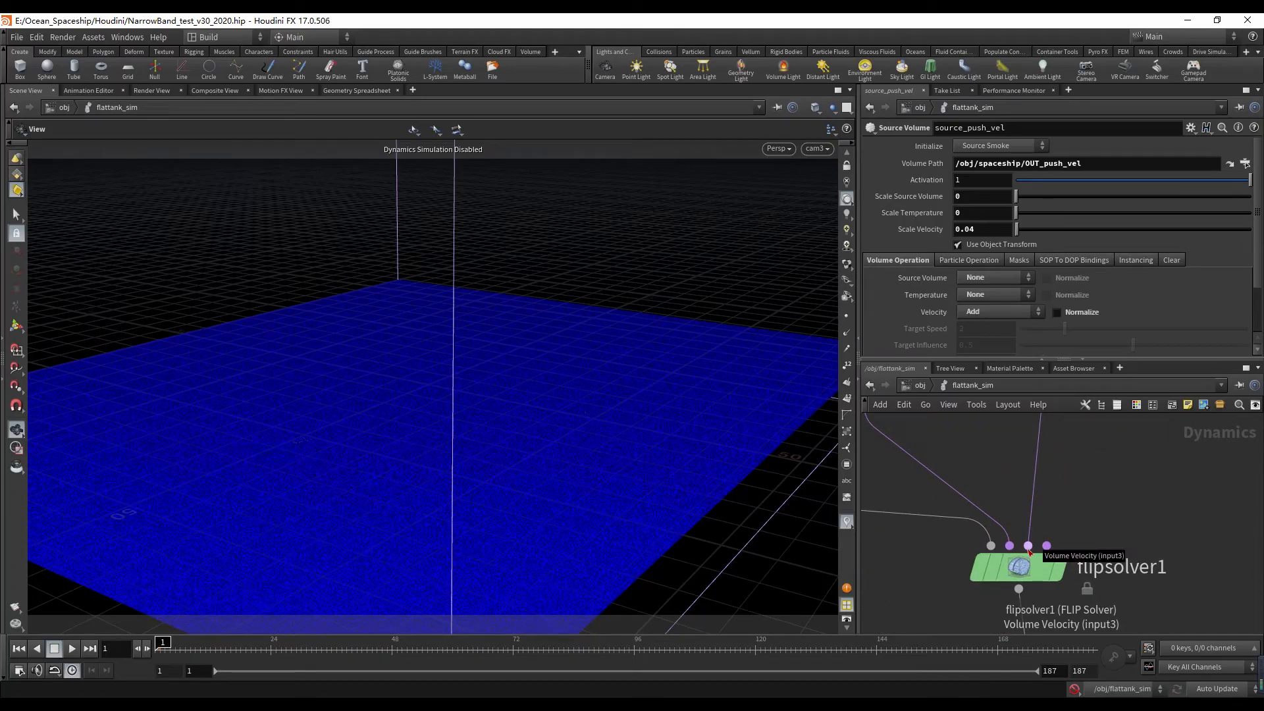
{"action": "scroll", "coordinate": [1041, 520], "scroll_direction": "down", "scroll_amount": 5}
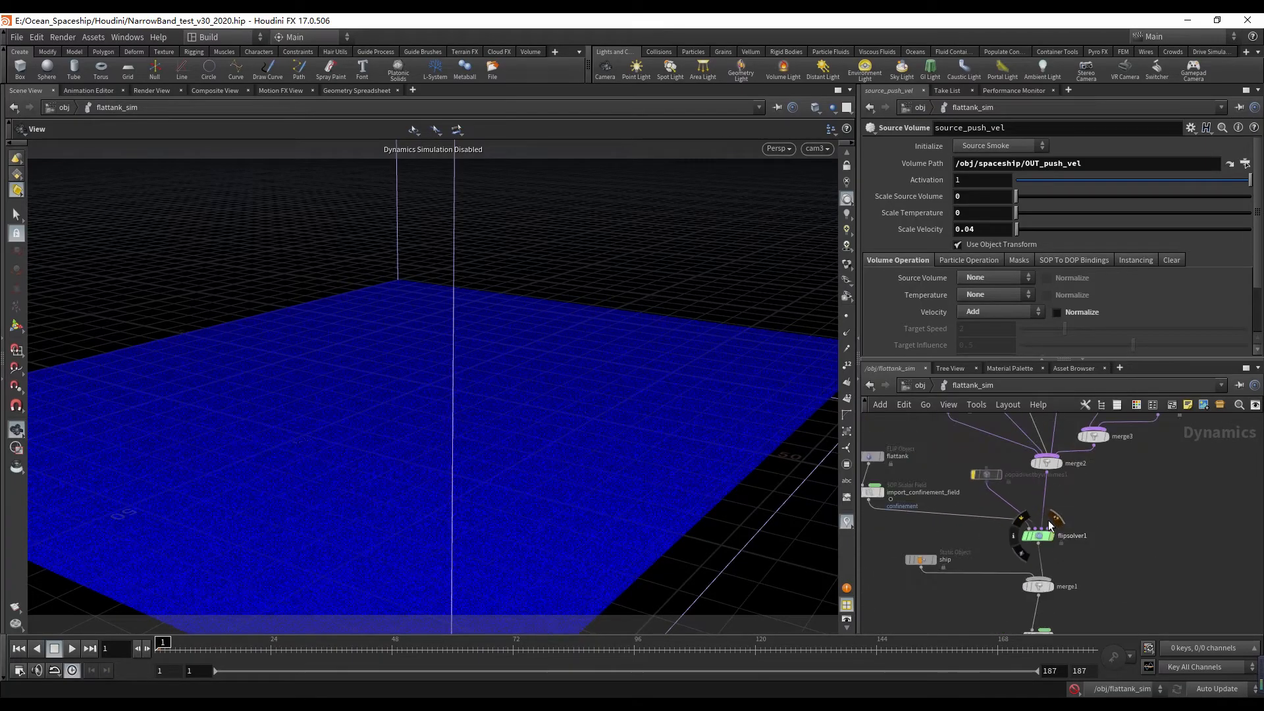
- Examine the input connectors of the flipsolver1 node, including Sourcing (post-solve) and Fluid to Solve
{"action": "scroll", "coordinate": [1040, 525], "scroll_direction": "up", "scroll_amount": 4}
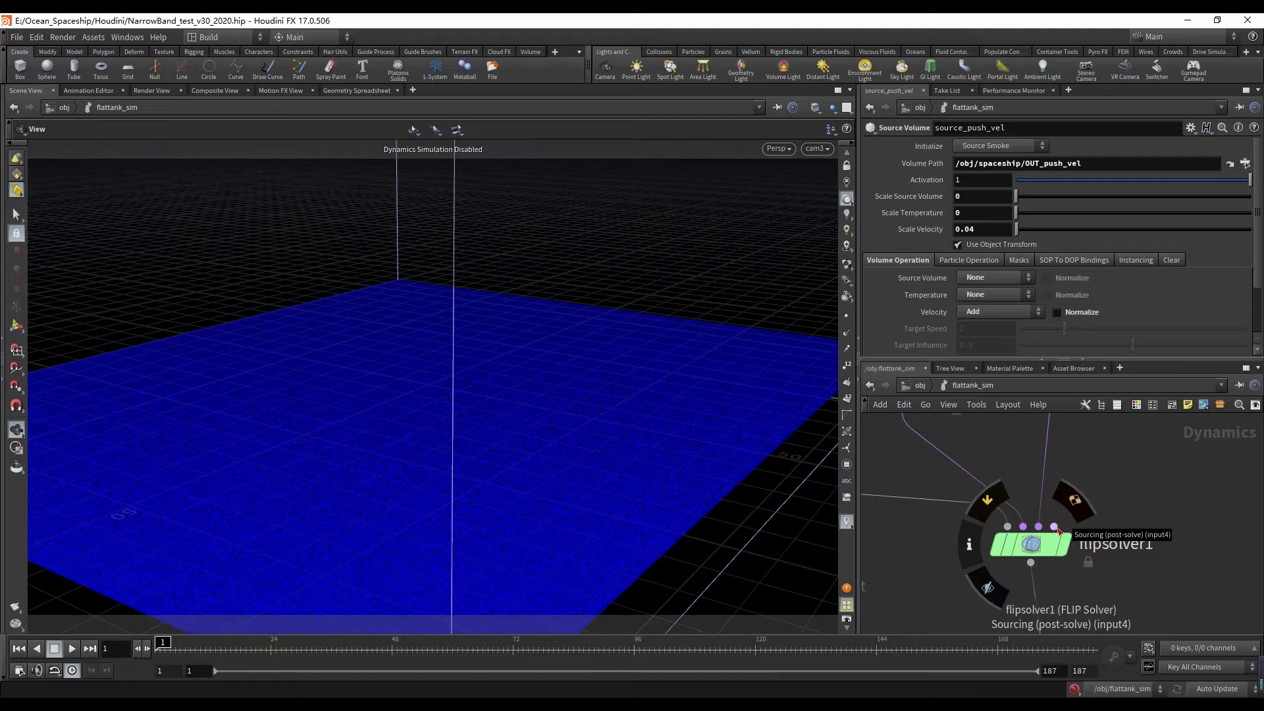
{"action": "left_click", "coordinate": [1054, 526]}
{"action": "scroll", "coordinate": [1100, 520], "scroll_direction": "down", "scroll_amount": 3}
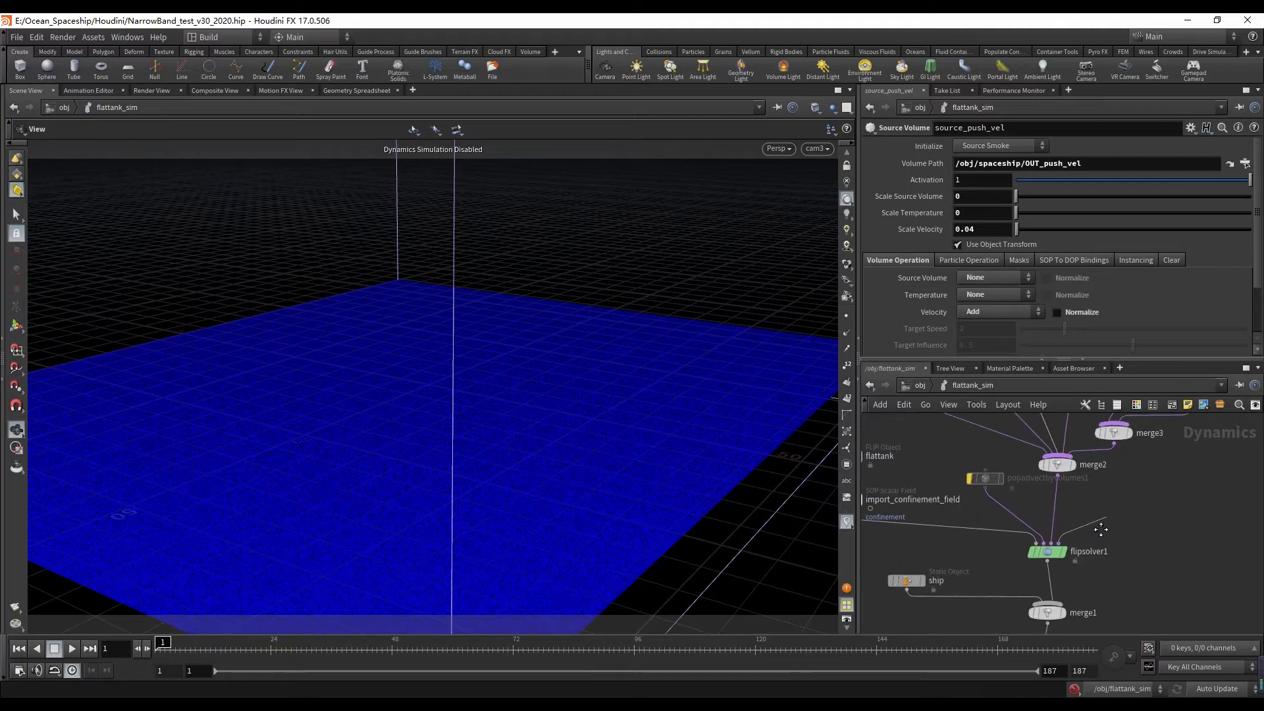
{"action": "scroll", "coordinate": [1100, 523], "scroll_direction": "up", "scroll_amount": 4}
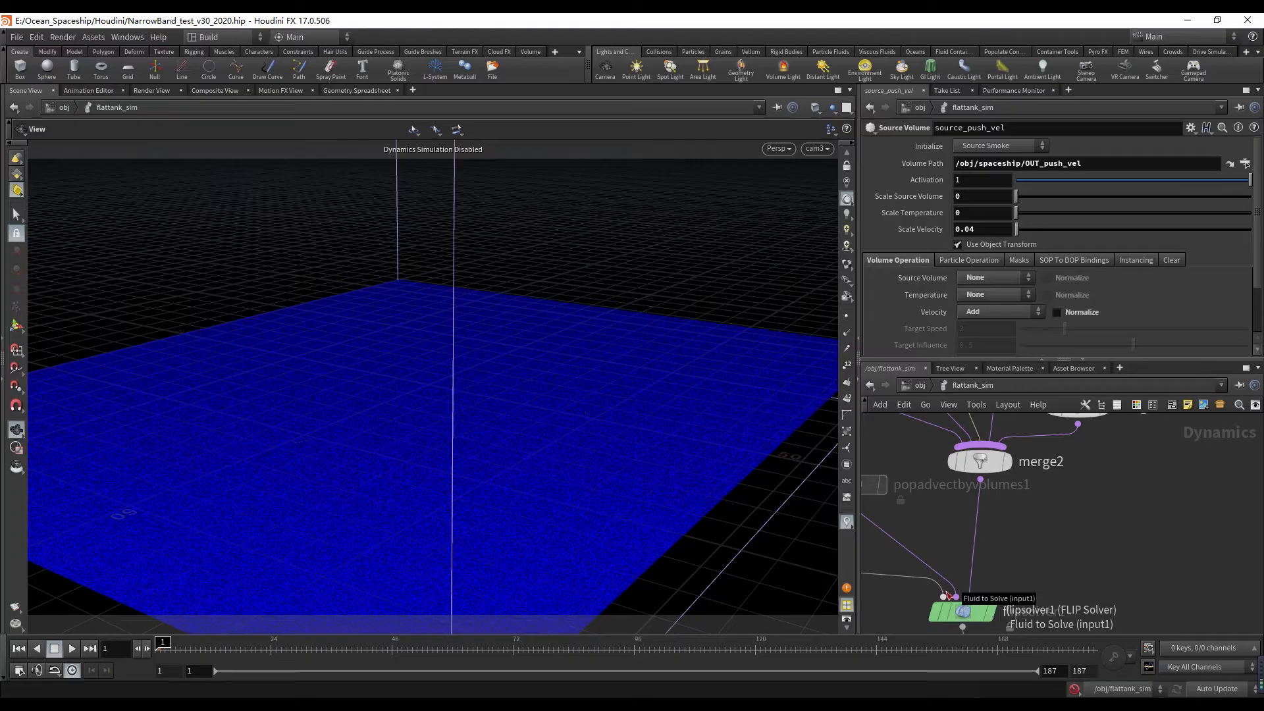
{"action": "scroll", "coordinate": [1077, 543], "scroll_direction": "down", "scroll_amount": 3}
- Display the parameters of source_initial_turb_noise and follow its connection down into merge2
{"action": "middle_click_drag", "start_coordinate": [1077, 542], "coordinate": [1100, 622]}
{"action": "scroll", "coordinate": [1055, 497], "scroll_direction": "up", "scroll_amount": 2}
{"action": "middle_click_drag", "start_coordinate": [907, 472], "coordinate": [913, 480]}
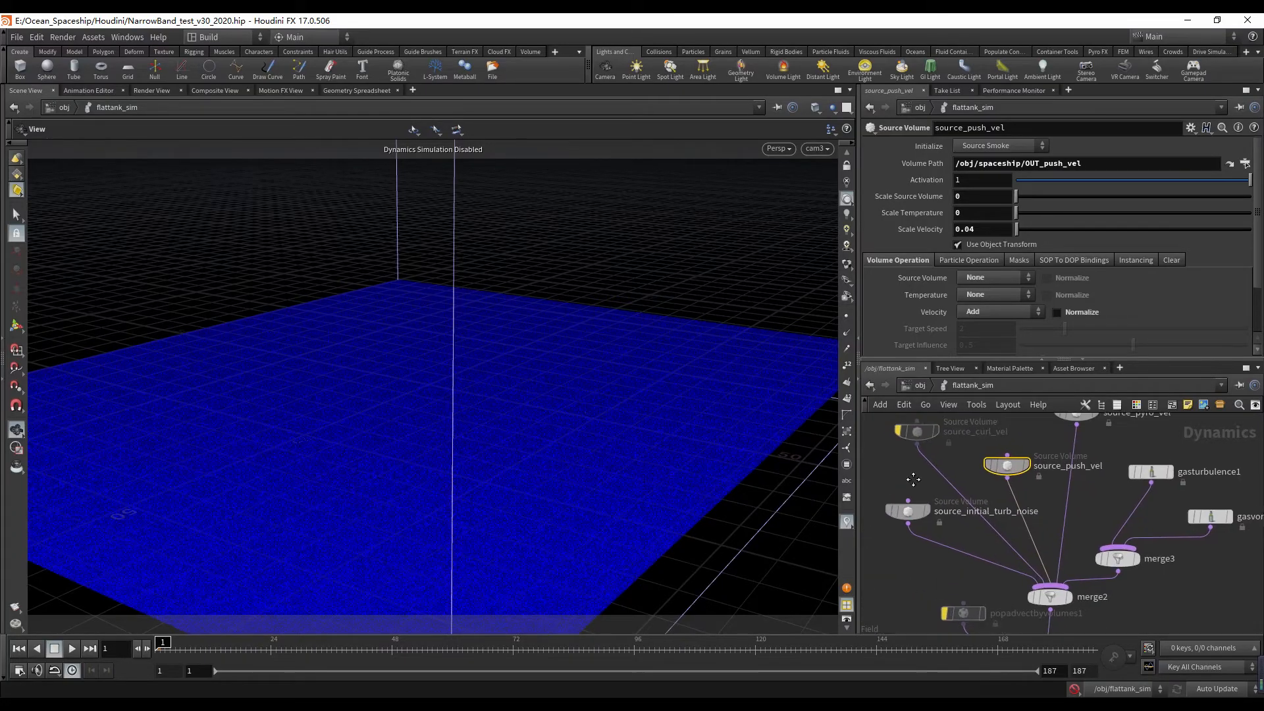
{"action": "left_click", "coordinate": [909, 511]}
{"action": "middle_click_drag", "start_coordinate": [925, 576], "coordinate": [911, 506]}
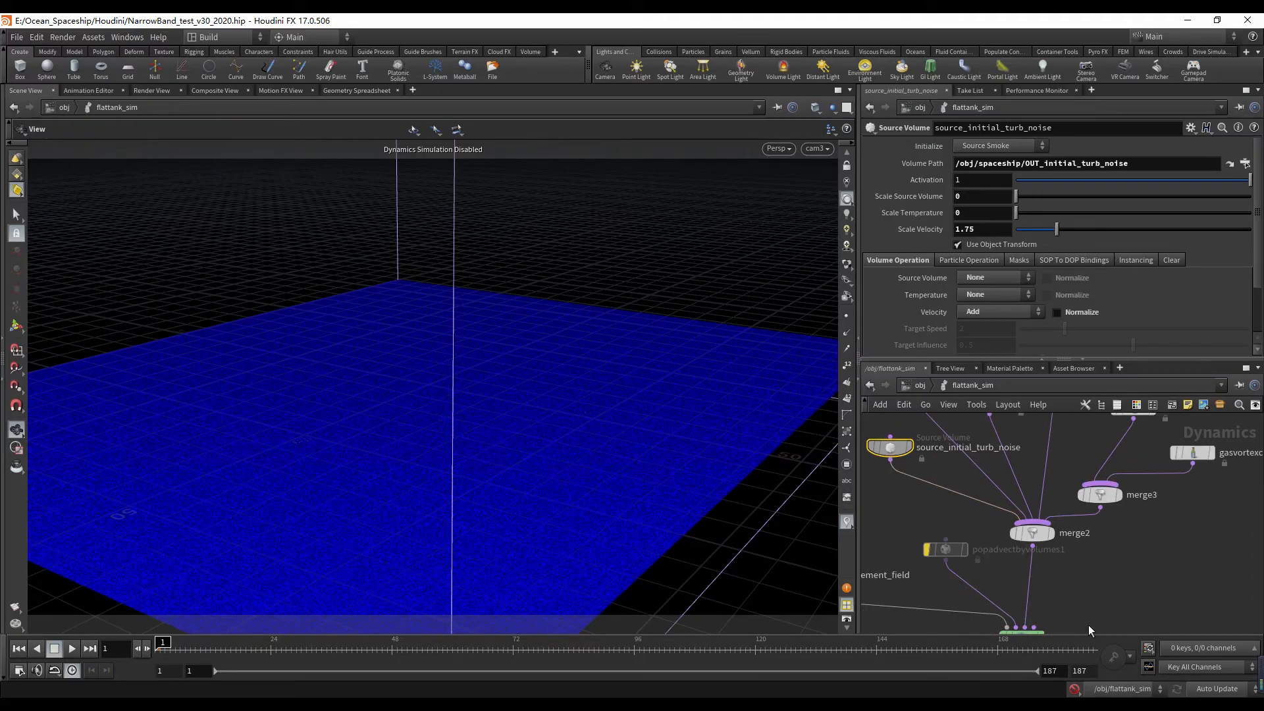
{"action": "middle_click_drag", "start_coordinate": [1106, 572], "coordinate": [1150, 624]}
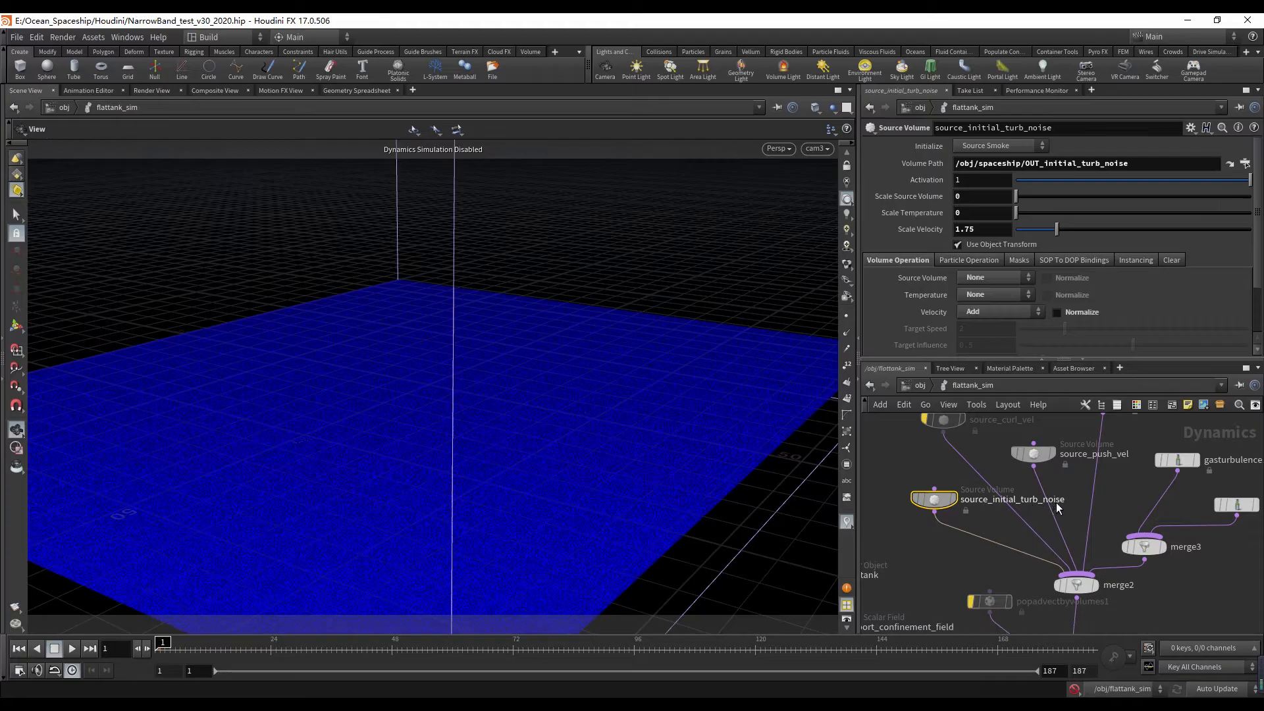
- Review the volume path and Scale Velocity of the source_pyro_vel node
{"action": "middle_click_drag", "start_coordinate": [1085, 489], "coordinate": [1143, 465]}
{"action": "left_click", "coordinate": [1102, 429]}
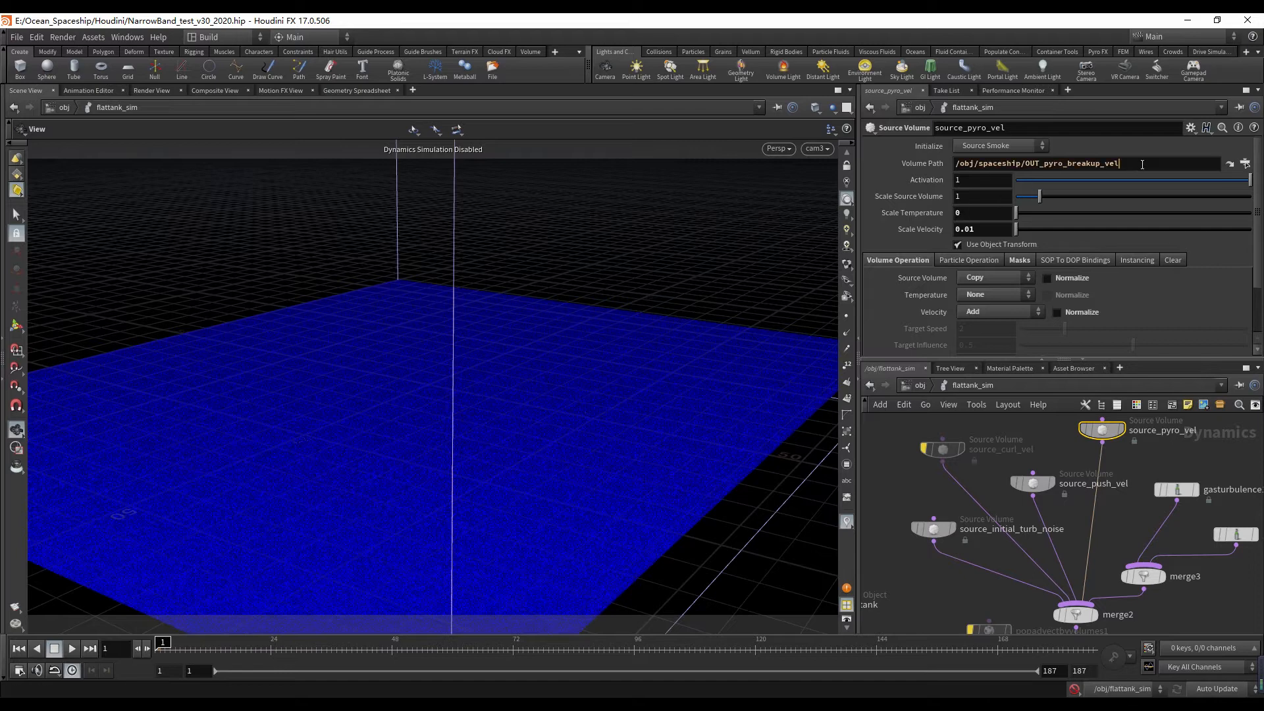
{"action": "left_click_drag", "start_coordinate": [1139, 164], "coordinate": [880, 182]}
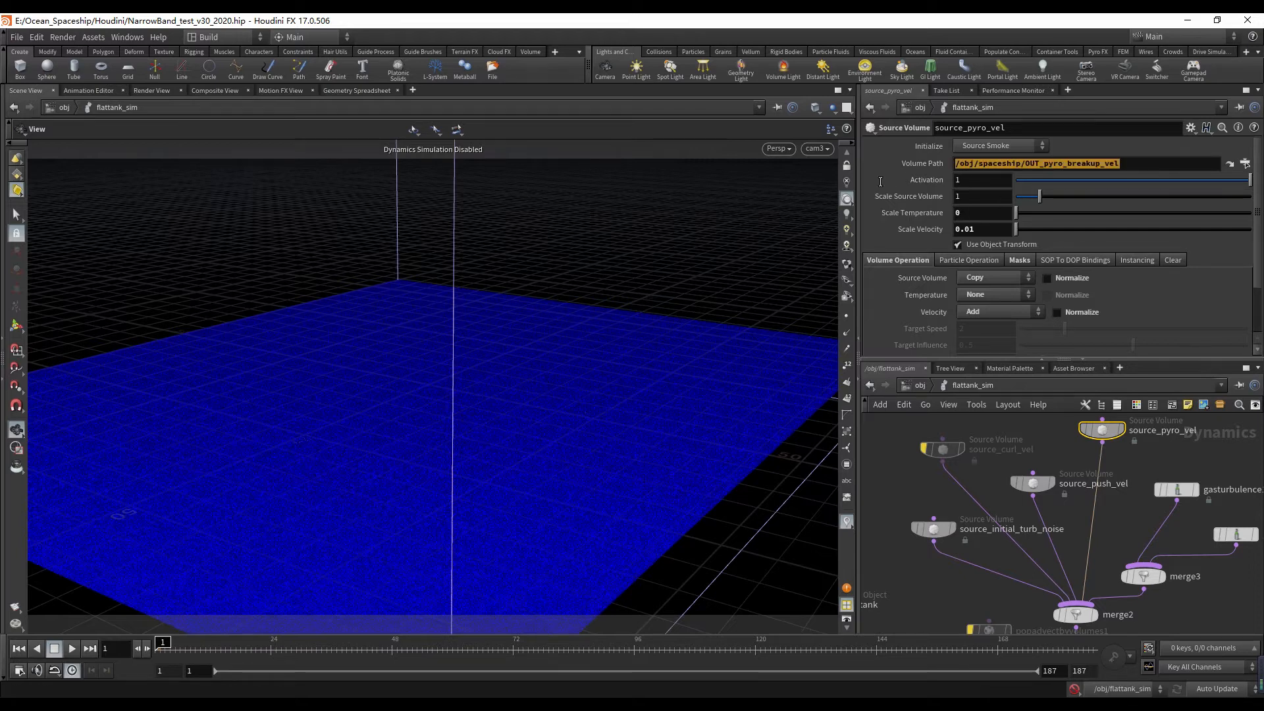
{"action": "left_click", "coordinate": [980, 229]}
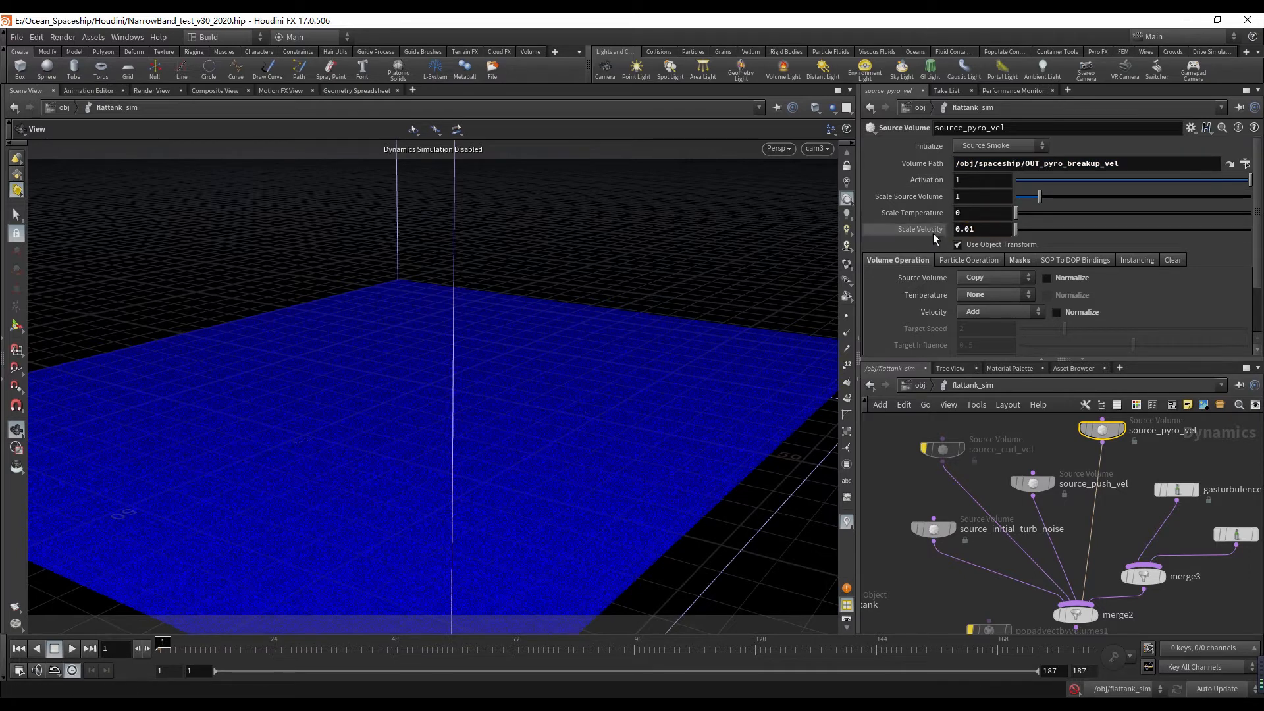
{"action": "left_click_drag", "start_coordinate": [1006, 231], "coordinate": [884, 235]}
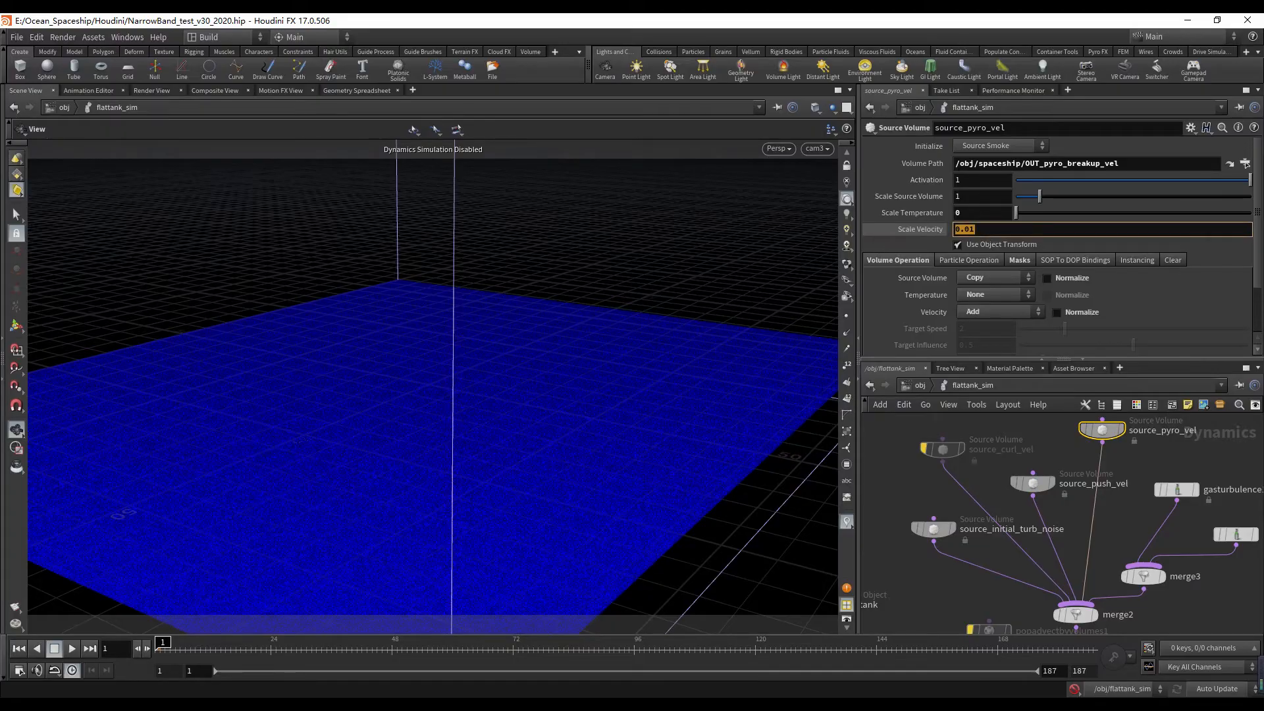
- Switch to the Final_H264 video and scrub it to 0:16 to examine the Pyro Velocity shot
{"action": "left_click_drag", "start_coordinate": [1263, 205], "coordinate": [547, 73]}
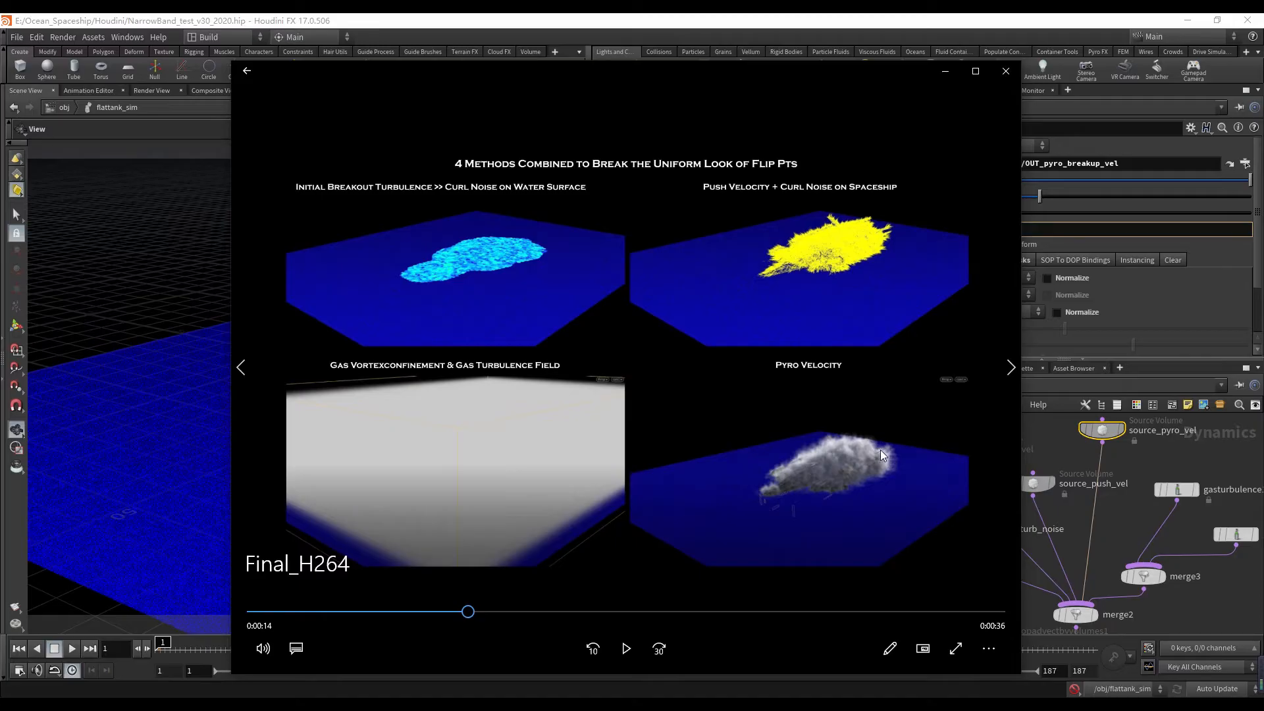
{"action": "mouse_move", "coordinate": [475, 613]}
{"action": "left_mouse_down"}
{"action": "mouse_move", "coordinate": [510, 613]}
{"action": "mouse_move", "coordinate": [499, 611]}
{"action": "left_mouse_up"}
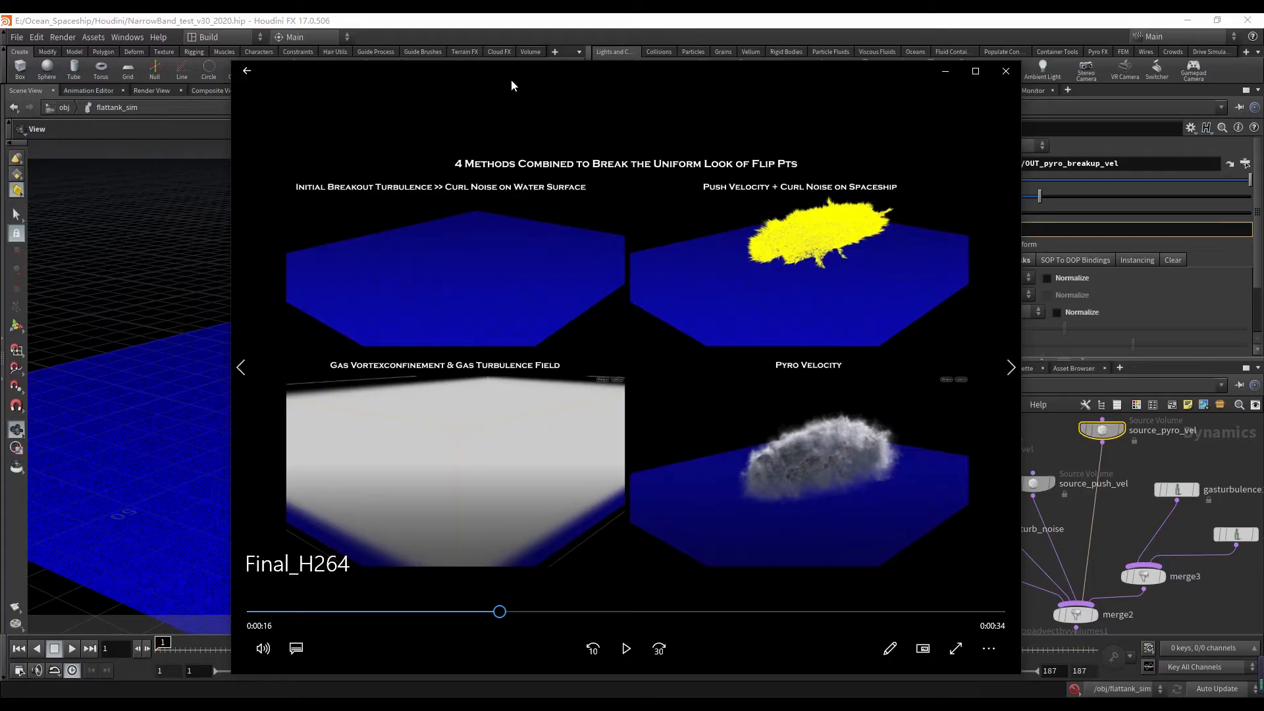
{"action": "left_click_drag", "start_coordinate": [511, 84], "coordinate": [1263, 85]}
- Return to the Houdini network and compare the parameters of source_push_vel and source_pyro_vel
{"action": "scroll", "coordinate": [1028, 455], "scroll_direction": "up", "scroll_amount": 3}
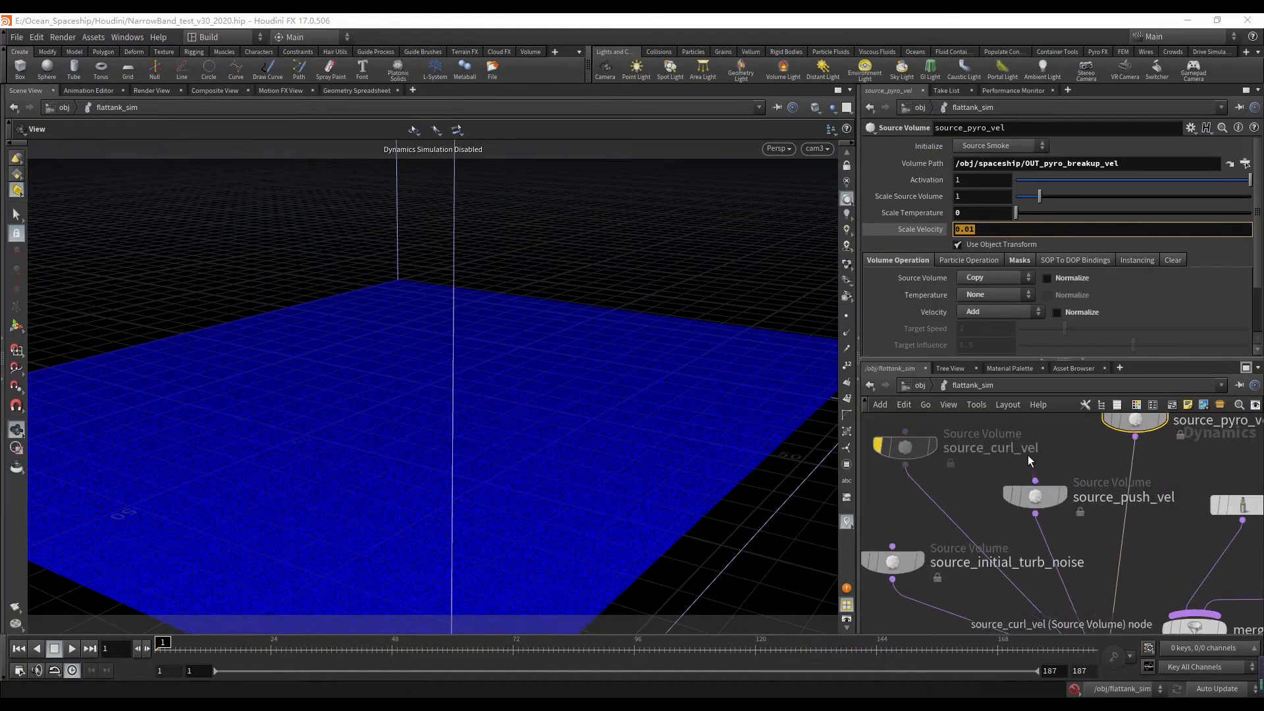
{"action": "left_click", "coordinate": [1037, 496]}
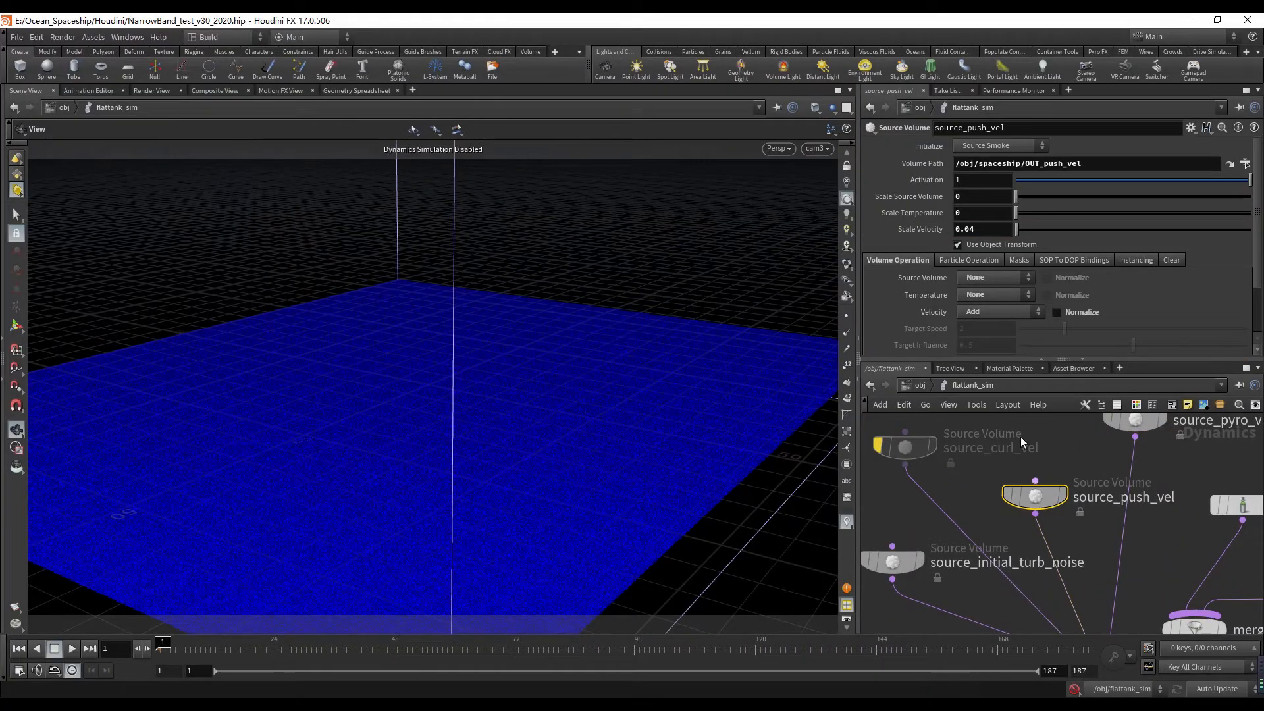
{"action": "middle_click_drag", "start_coordinate": [1096, 455], "coordinate": [1047, 488]}
{"action": "left_click", "coordinate": [1089, 451]}
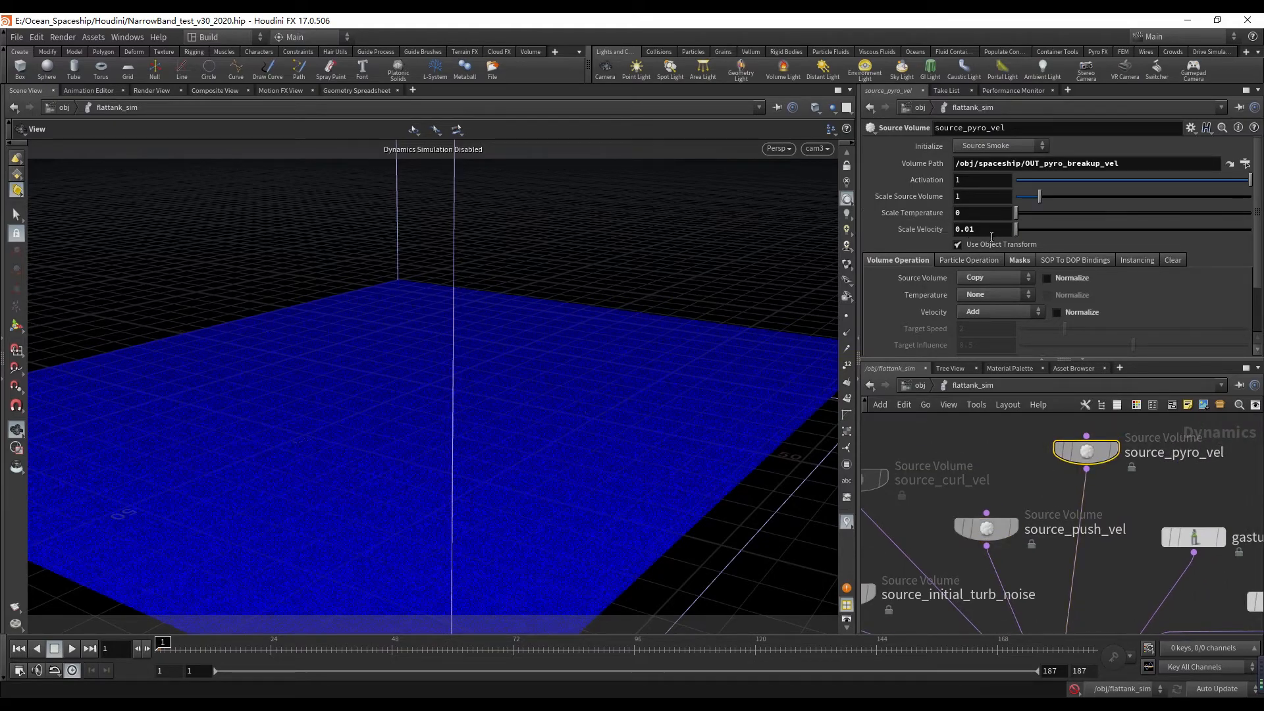
{"action": "scroll", "coordinate": [1053, 553], "scroll_direction": "down", "scroll_amount": 5}
{"action": "scroll", "coordinate": [1049, 560], "scroll_direction": "up", "scroll_amount": 4}
- Display the parameters of source_initial_turb_noise and nudge its node slightly to the left in the network
{"action": "mouse_move", "coordinate": [929, 520]}
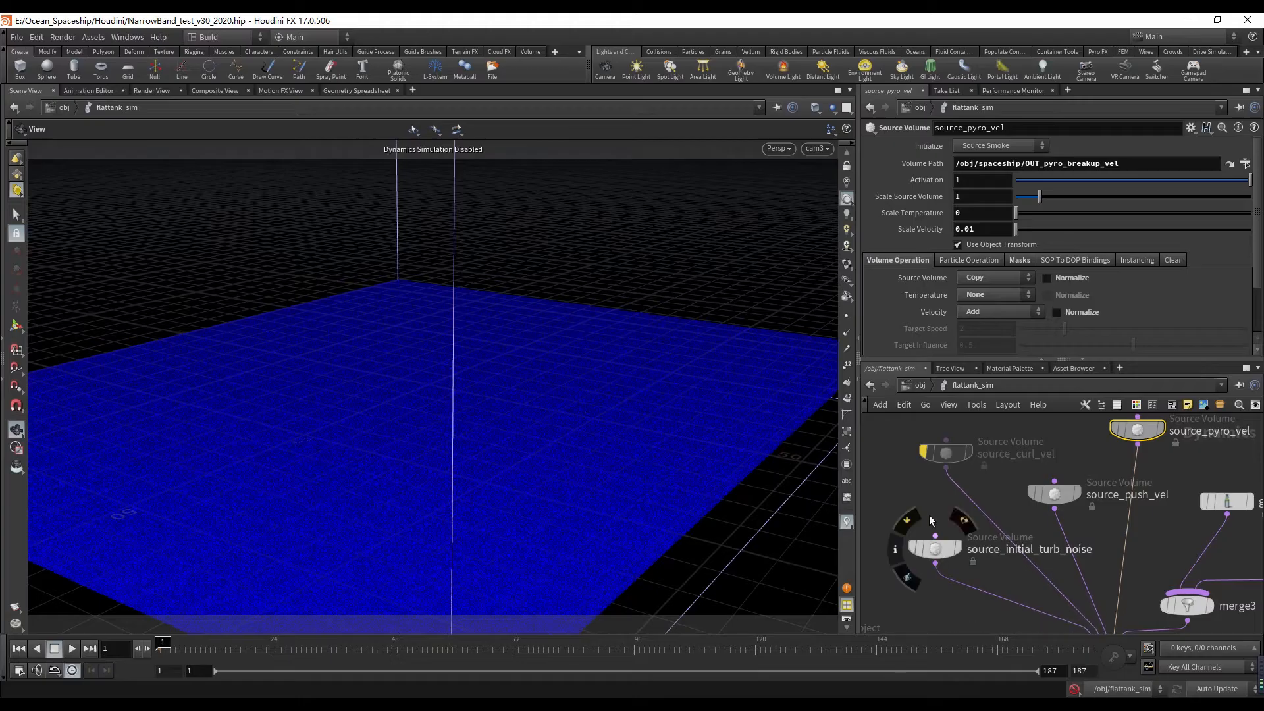
{"action": "middle_click_drag", "start_coordinate": [981, 520], "coordinate": [981, 499]}
{"action": "middle_click_drag", "start_coordinate": [1192, 457], "coordinate": [1160, 513]}
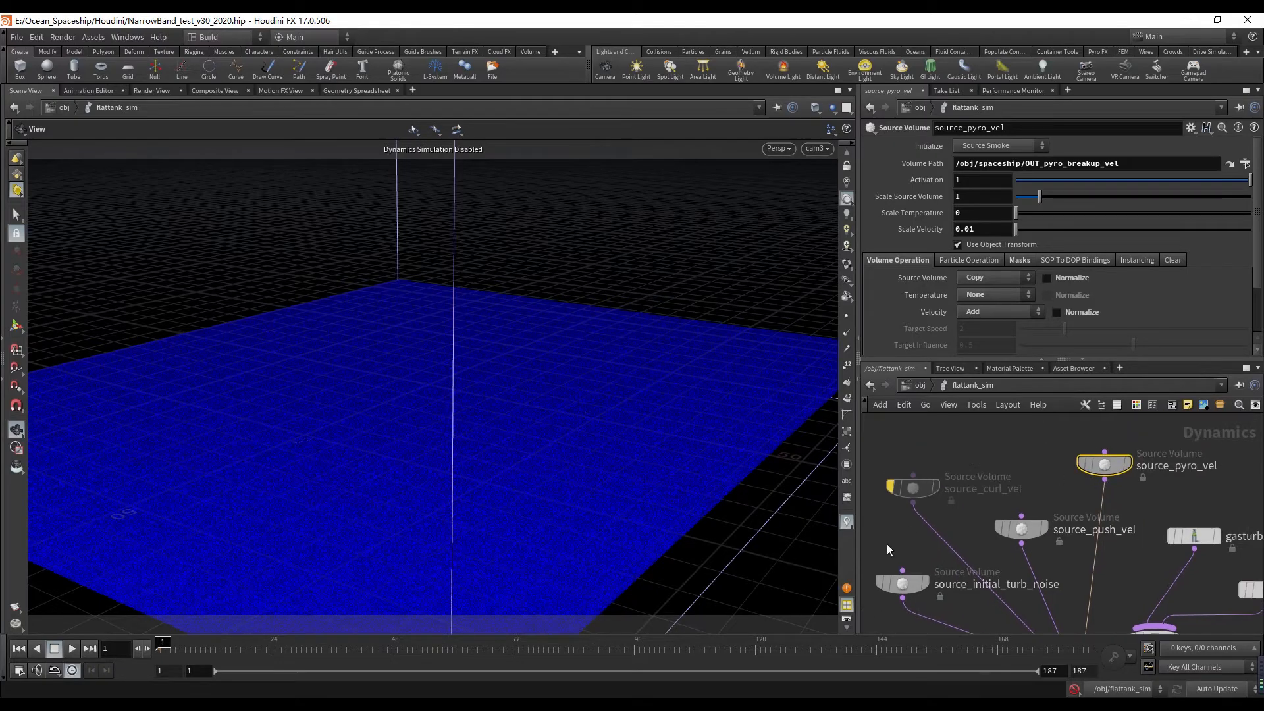
{"action": "middle_click_drag", "start_coordinate": [886, 544], "coordinate": [938, 500]}
{"action": "left_click", "coordinate": [954, 538]}
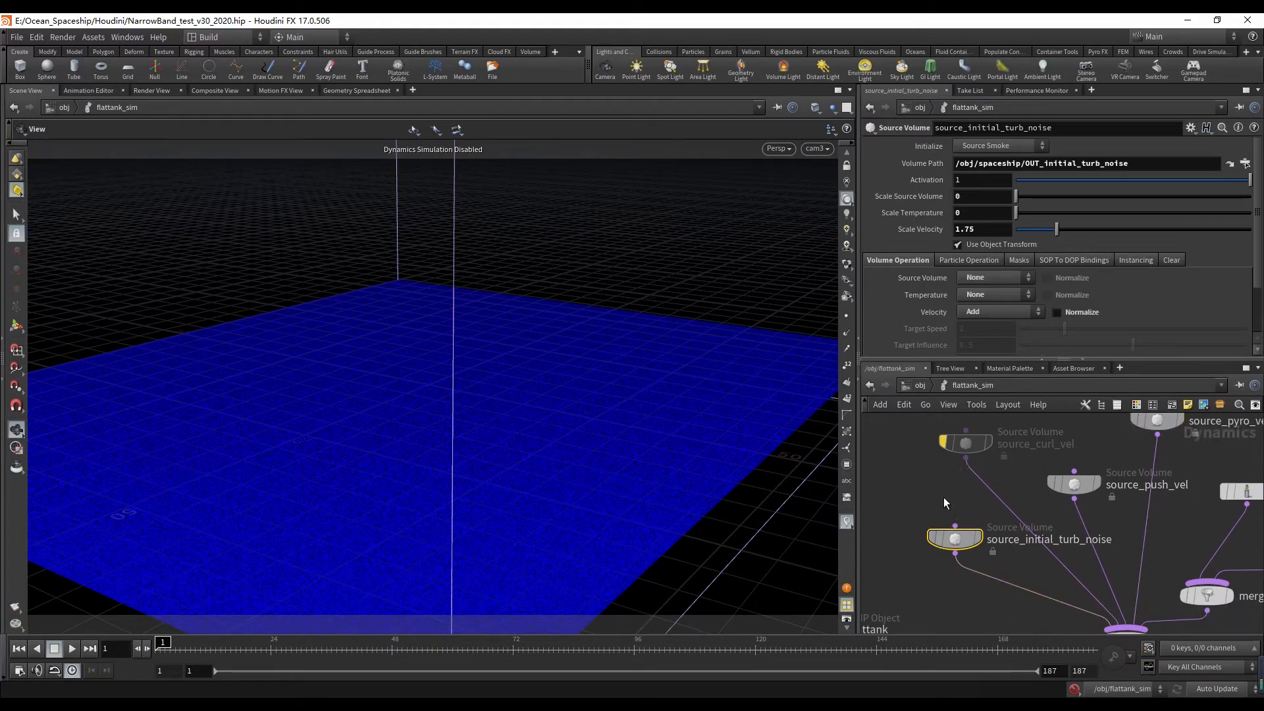
{"action": "mouse_move", "coordinate": [959, 552]}
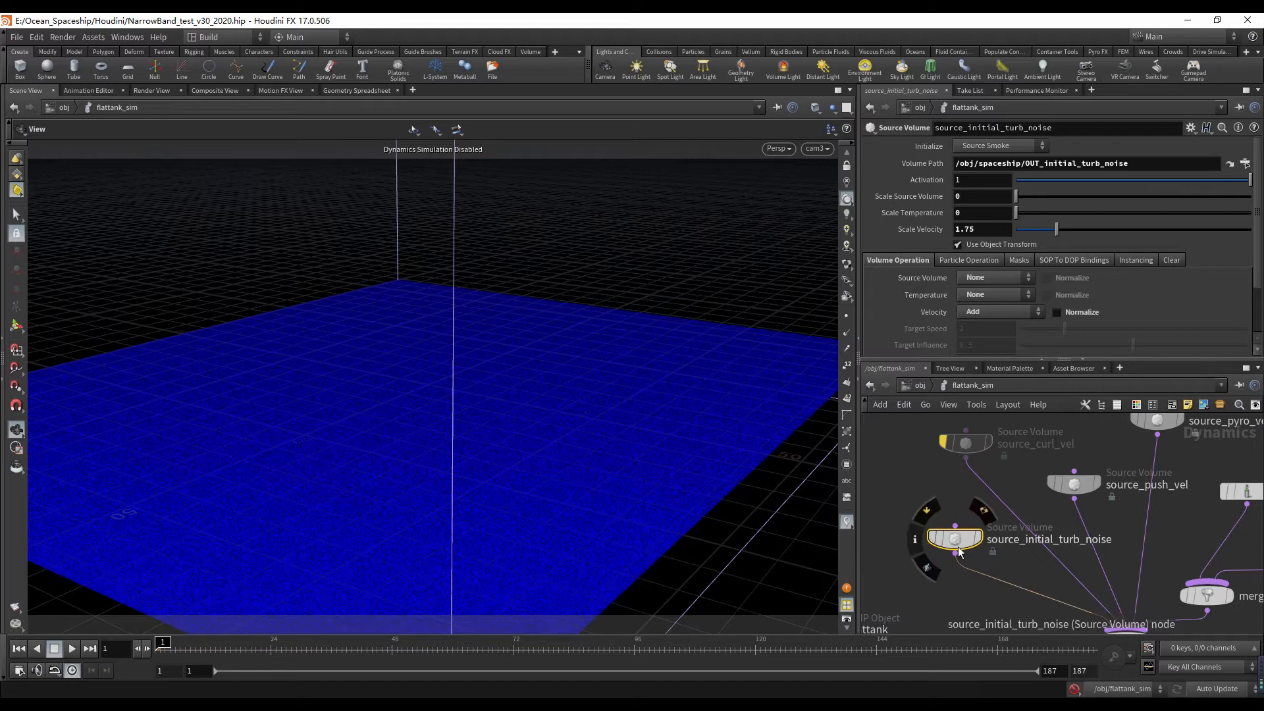
{"action": "left_click_drag", "start_coordinate": [947, 541], "coordinate": [935, 540]}
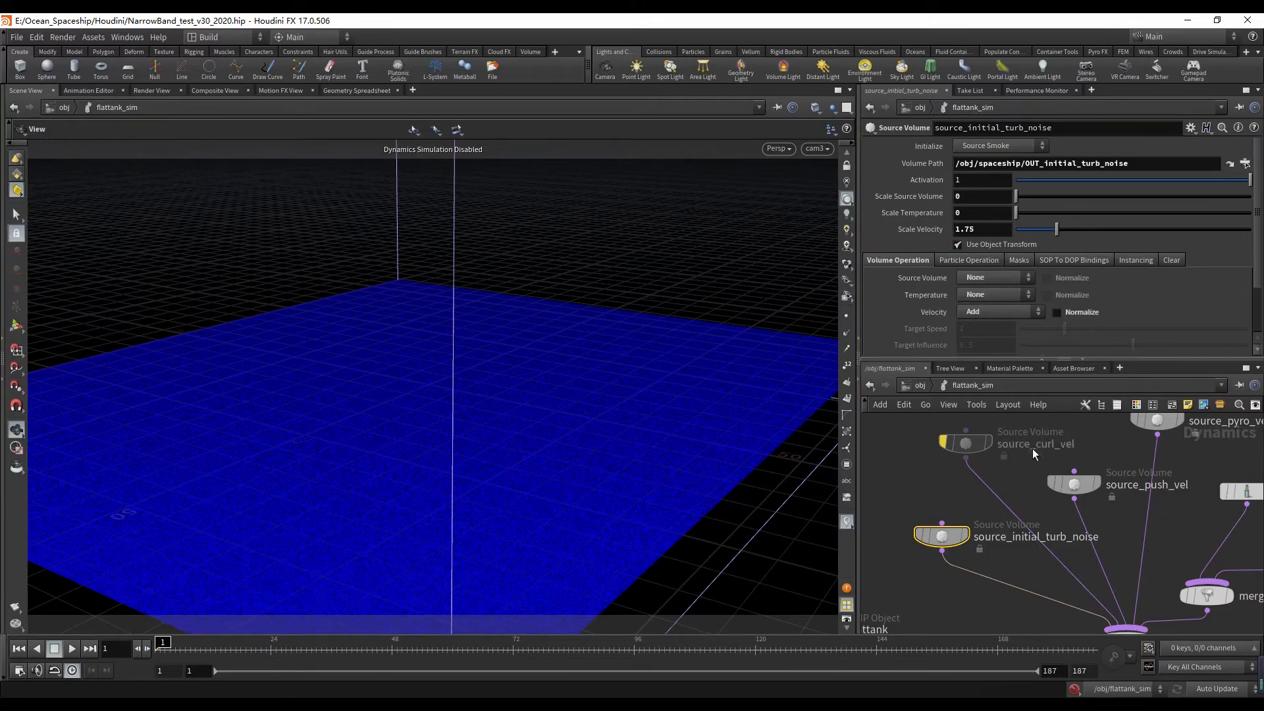
- Select the four Source Volume nodes feeding merge2 together, and clear the selection again
{"action": "scroll", "coordinate": [1036, 481], "scroll_direction": "down", "scroll_amount": 2}
{"action": "left_click_drag", "start_coordinate": [930, 432], "coordinate": [1131, 534]}
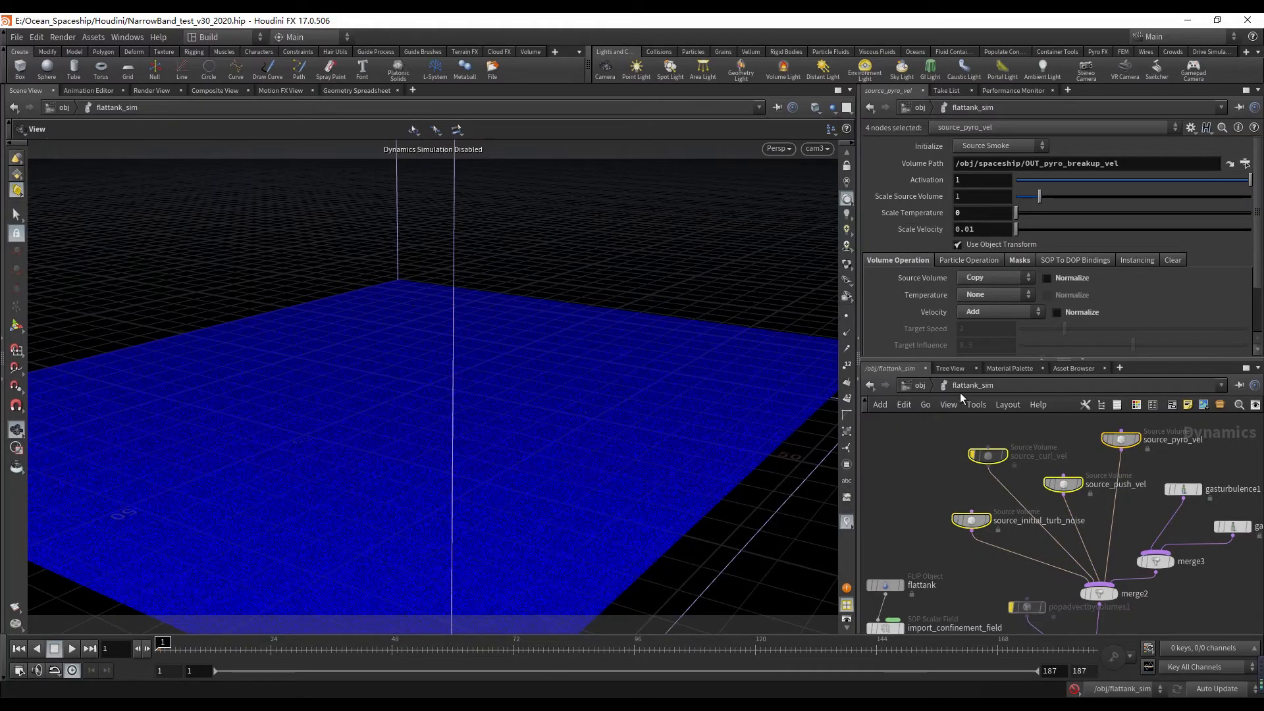
{"action": "left_click", "coordinate": [944, 491]}
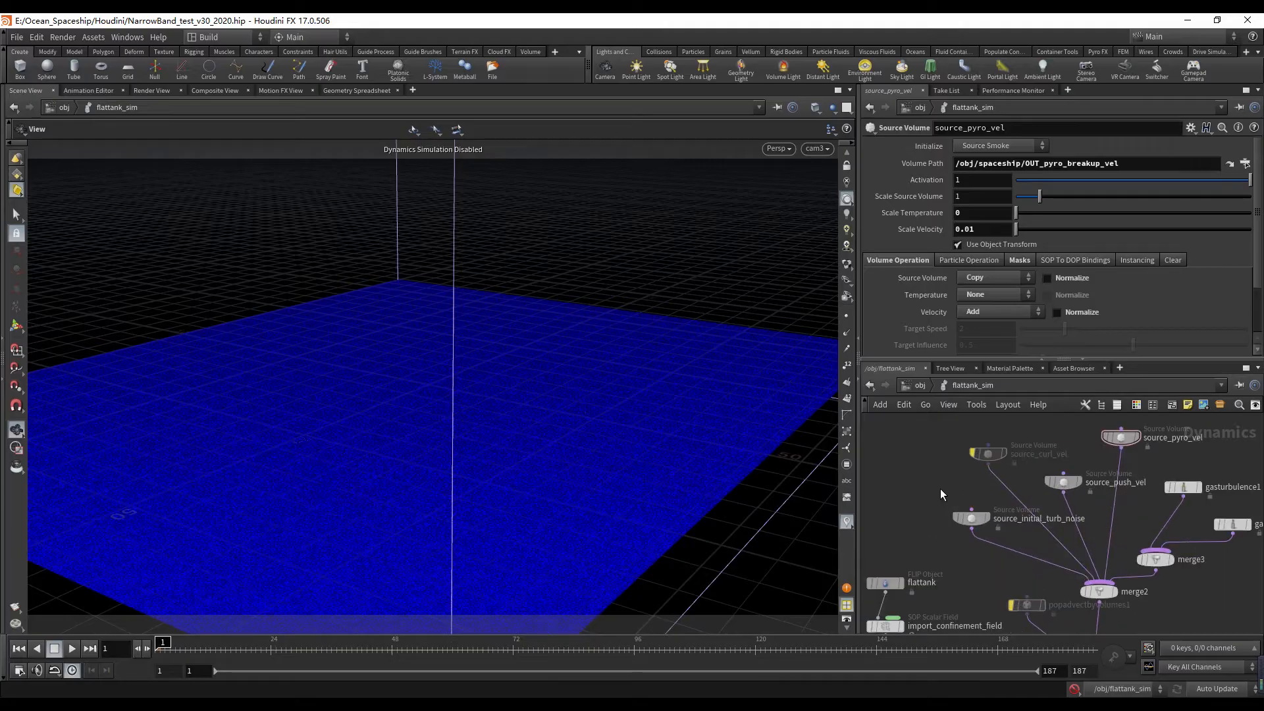
- Display the parameters of source_curl_vel and nudge its node slightly to the left in the network
{"action": "scroll", "coordinate": [990, 461], "scroll_direction": "up", "scroll_amount": 4}
{"action": "left_click", "coordinate": [979, 447]}
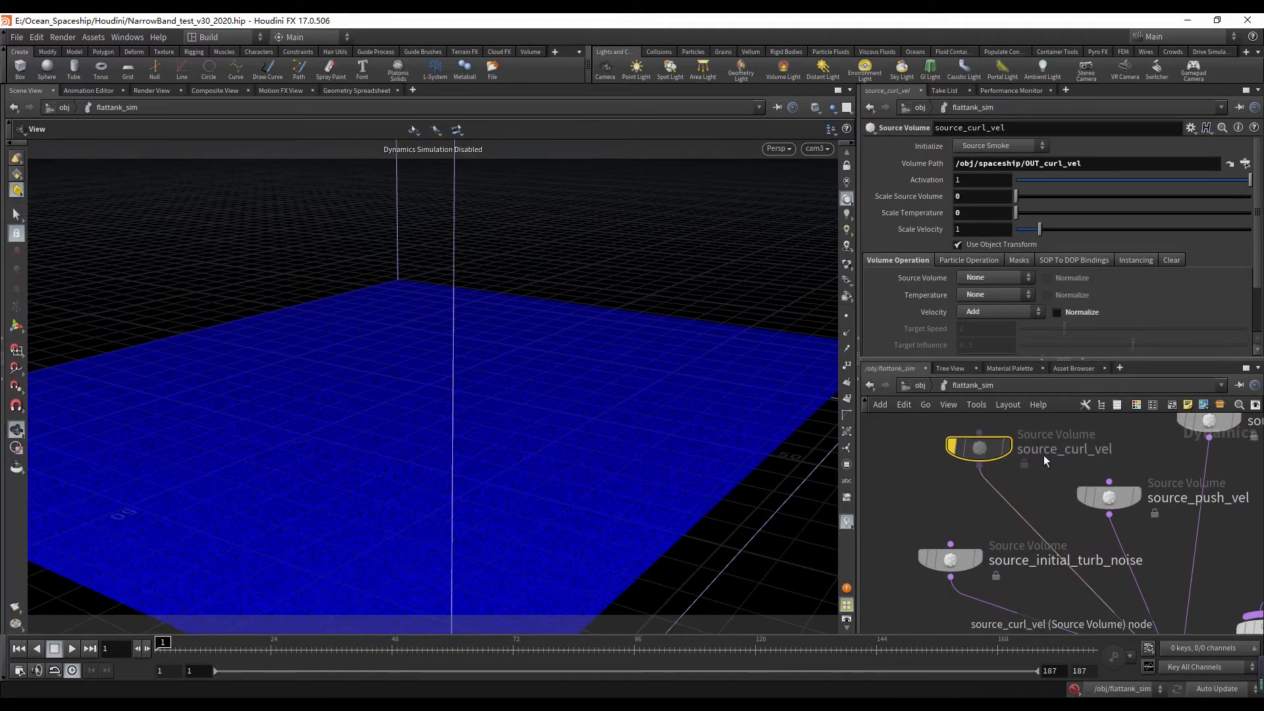
{"action": "left_click_drag", "start_coordinate": [979, 450], "coordinate": [964, 452]}
{"action": "scroll", "coordinate": [1019, 516], "scroll_direction": "down", "scroll_amount": 2}
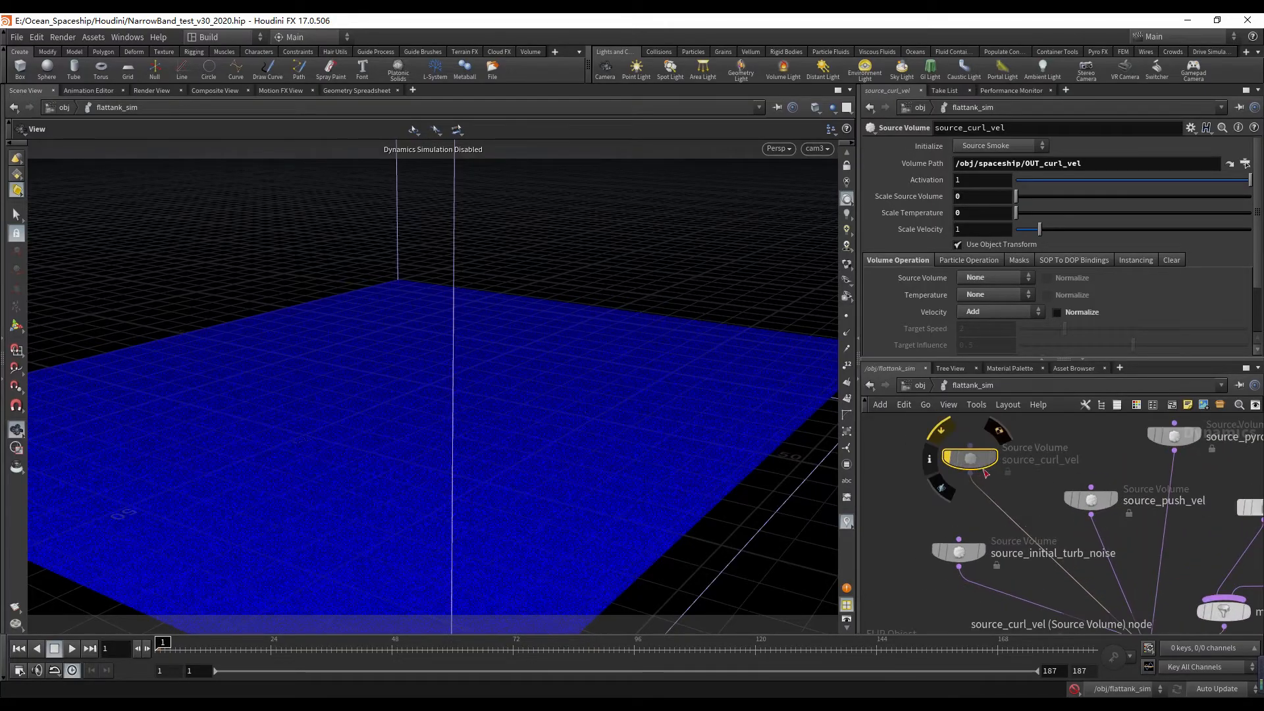
{"action": "scroll", "coordinate": [985, 472], "scroll_direction": "down", "scroll_amount": 1}
{"action": "scroll", "coordinate": [911, 475], "scroll_direction": "down", "scroll_amount": 2}
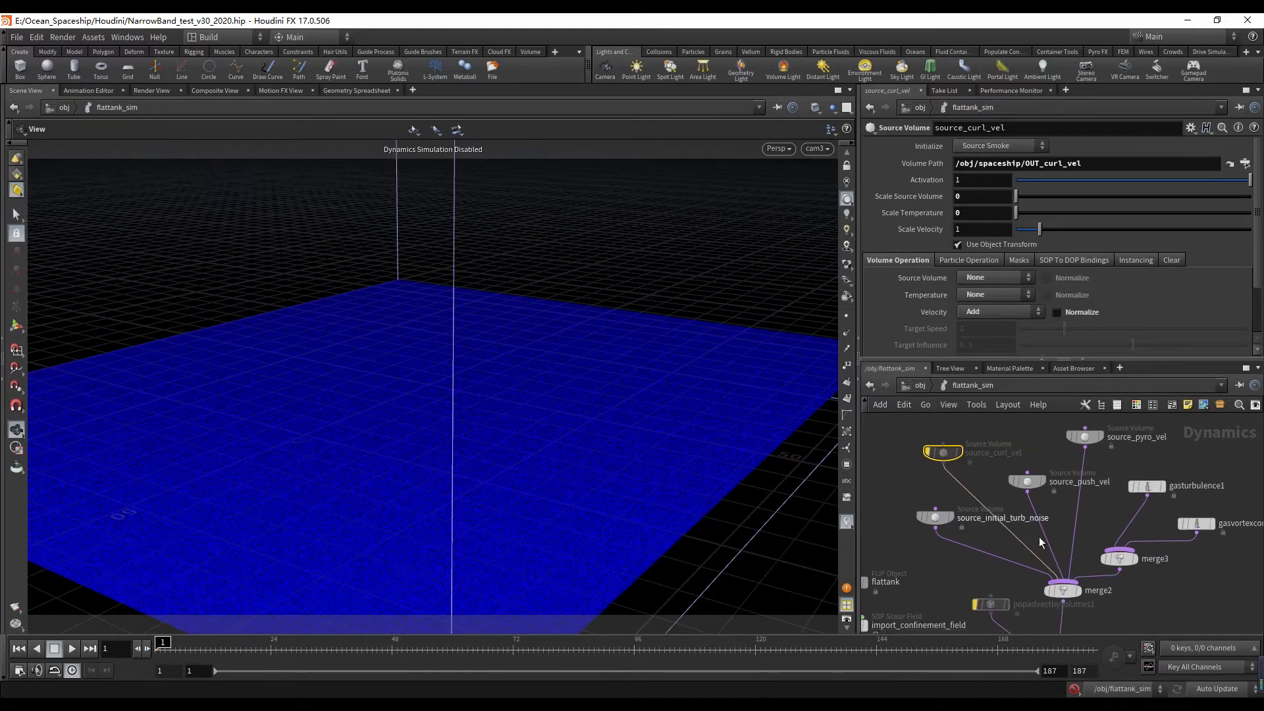
- Display the flattank FLIP object's parameters and follow the network down to flipsolver1
{"action": "scroll", "coordinate": [1039, 536], "scroll_direction": "down", "scroll_amount": 3}
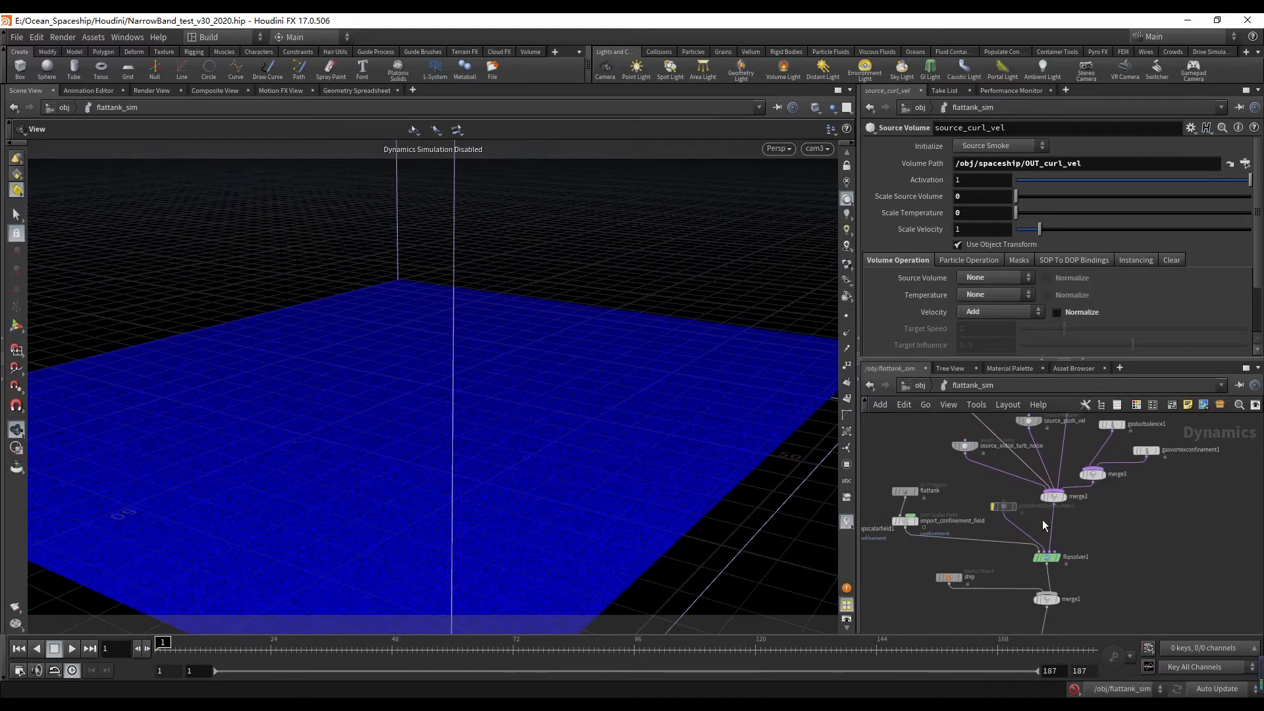
{"action": "left_click", "coordinate": [905, 491]}
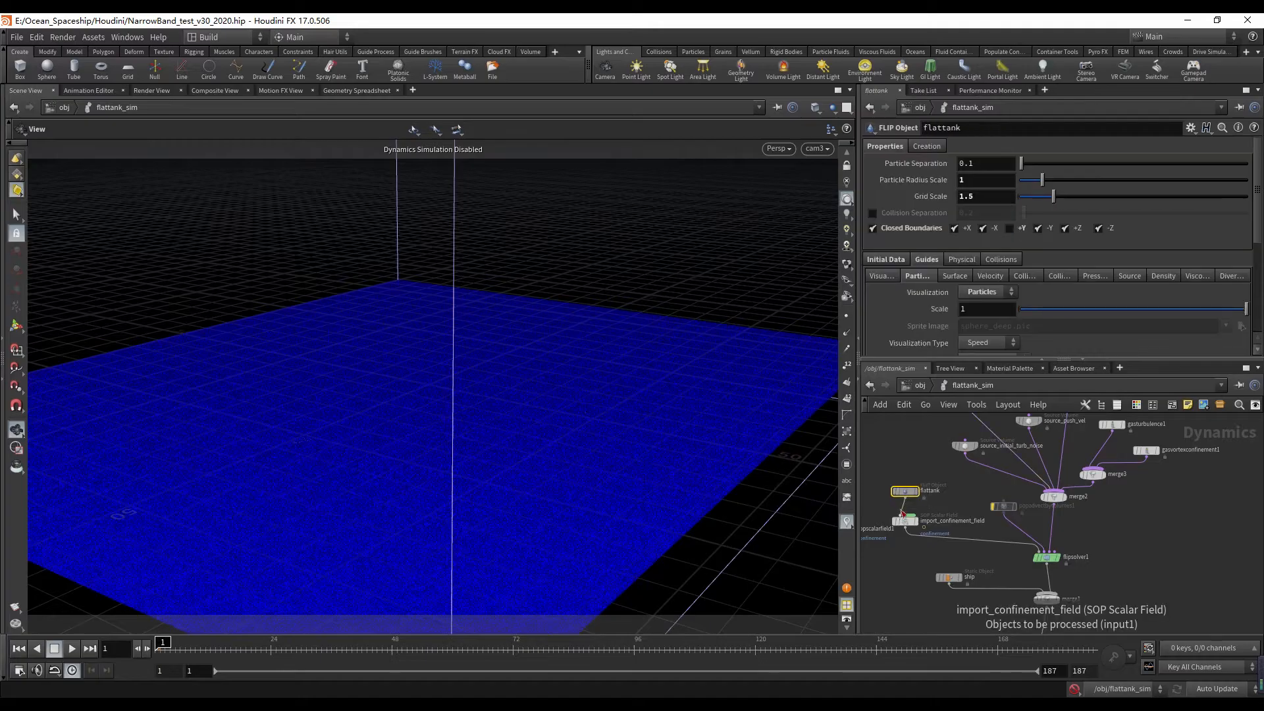
{"action": "scroll", "coordinate": [1074, 557], "scroll_direction": "up", "scroll_amount": 1}
{"action": "middle_click_drag", "start_coordinate": [1052, 560], "coordinate": [1052, 533]}
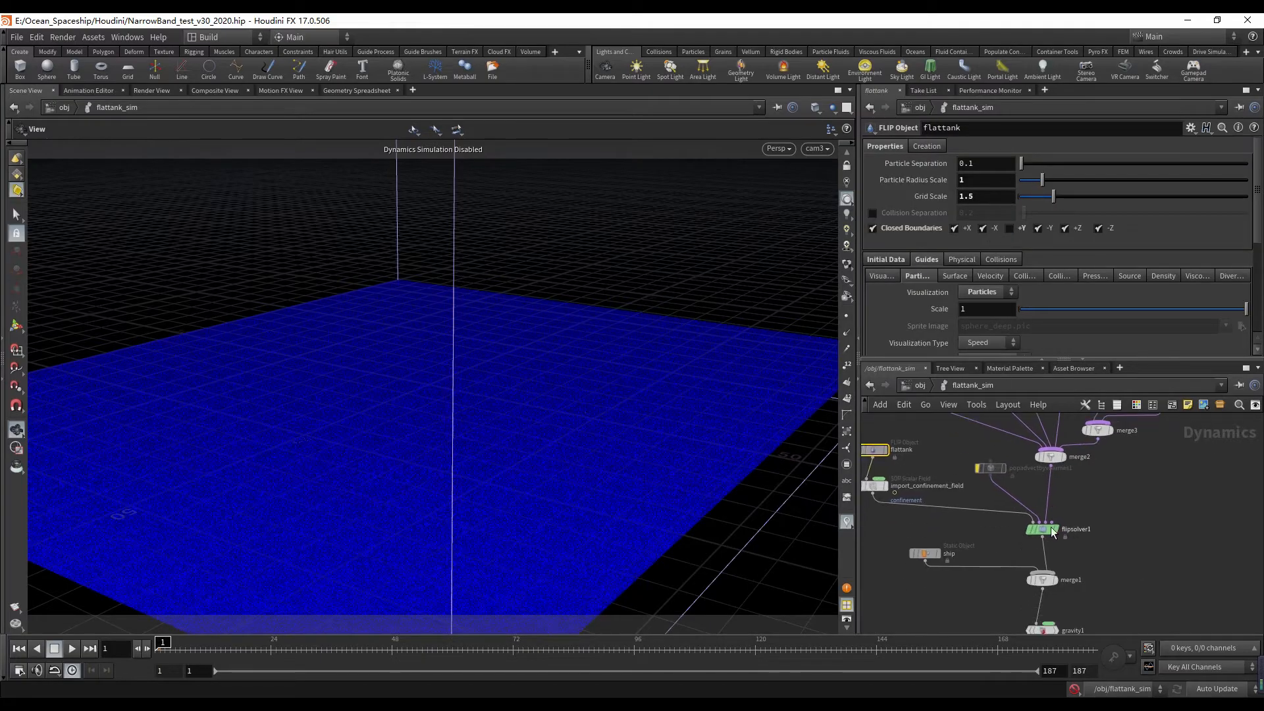
- Examine the ship static object's volume collision settings, its proxy volume and its SOP path
{"action": "left_click", "coordinate": [924, 553]}
{"action": "scroll", "coordinate": [909, 256], "scroll_direction": "down", "scroll_amount": 4}
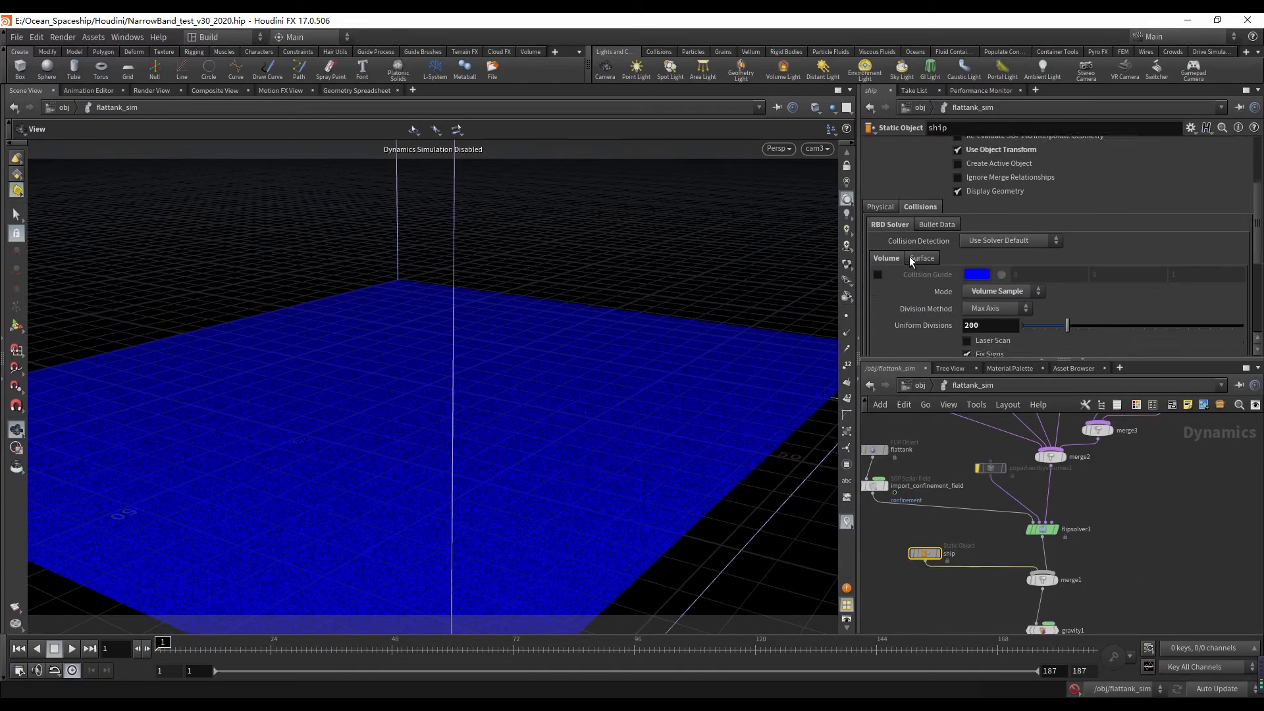
{"action": "scroll", "coordinate": [910, 256], "scroll_direction": "down", "scroll_amount": 2}
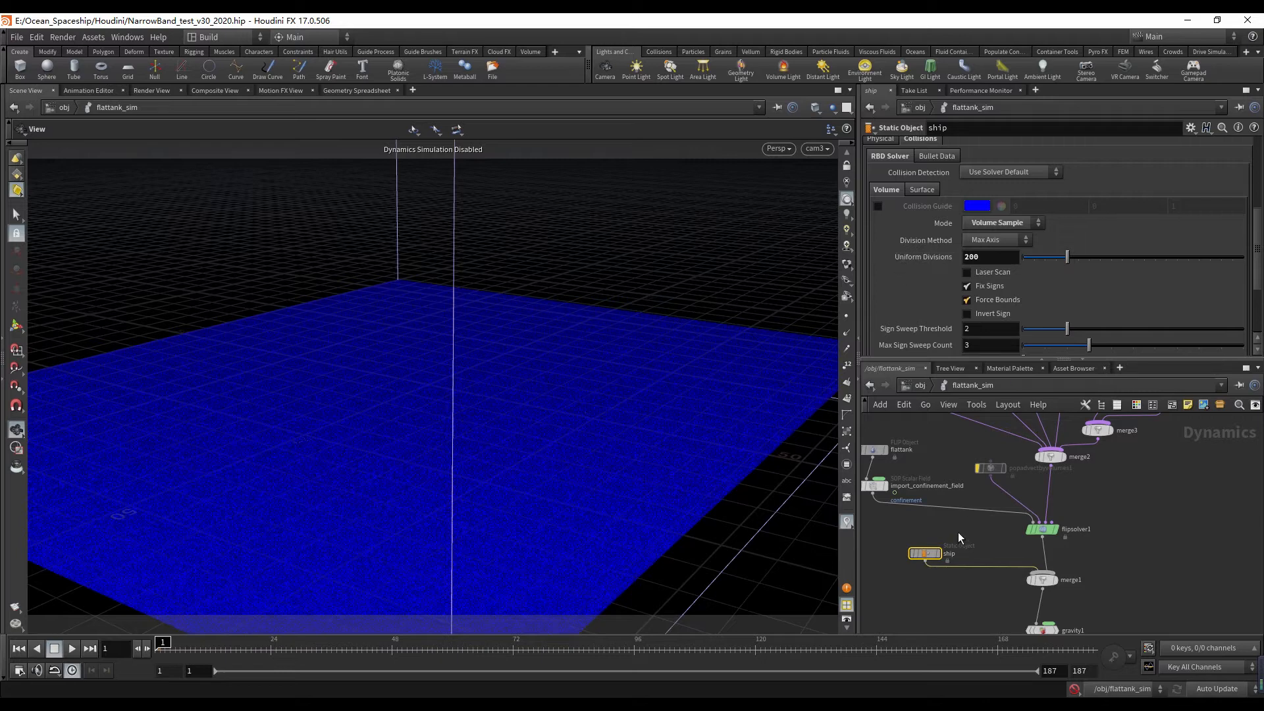
{"action": "scroll", "coordinate": [958, 532], "scroll_direction": "up", "scroll_amount": 1}
{"action": "scroll", "coordinate": [891, 278], "scroll_direction": "down", "scroll_amount": 2}
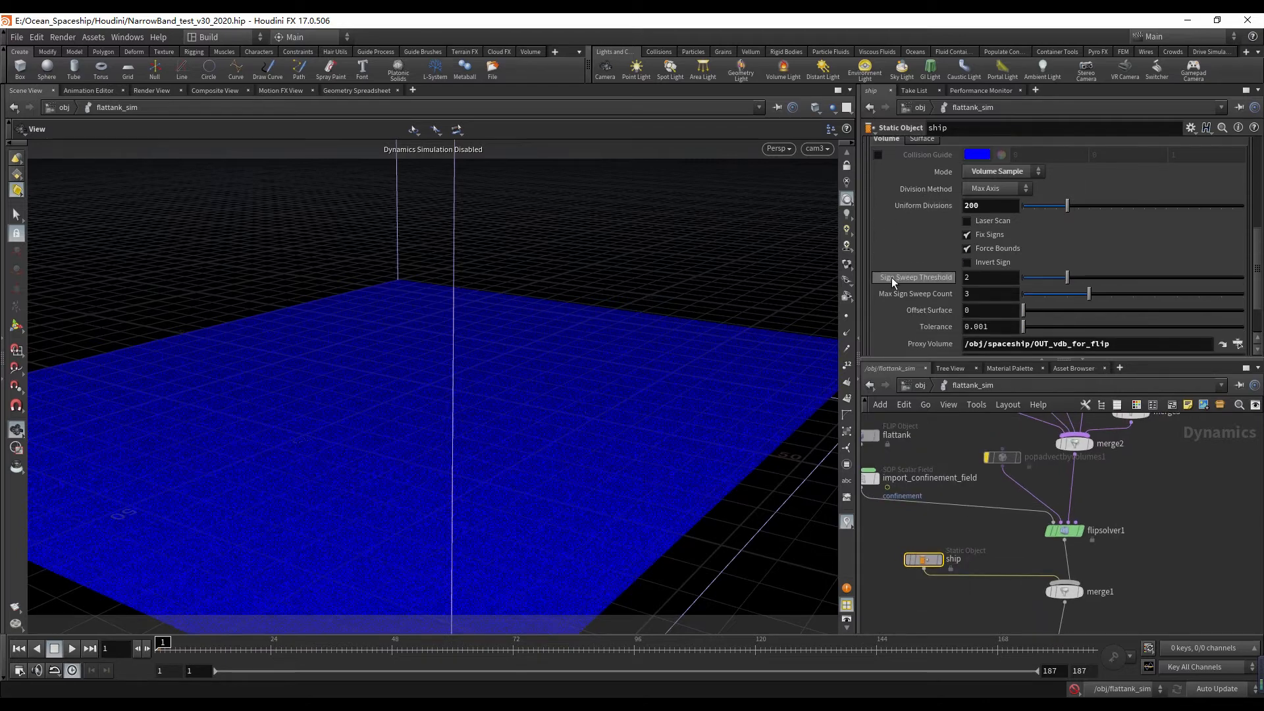
{"action": "scroll", "coordinate": [898, 297], "scroll_direction": "down", "scroll_amount": 1}
{"action": "scroll", "coordinate": [978, 318], "scroll_direction": "up", "scroll_amount": 3}
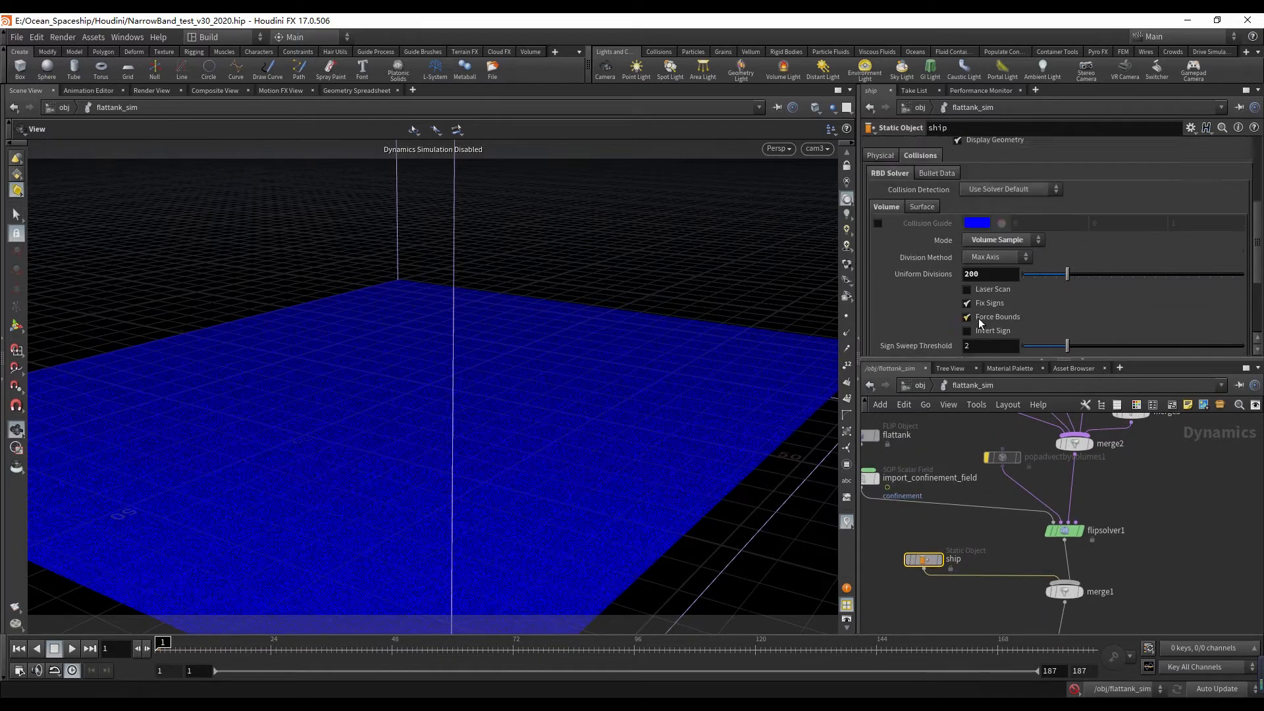
{"action": "scroll", "coordinate": [967, 309], "scroll_direction": "up", "scroll_amount": 5}
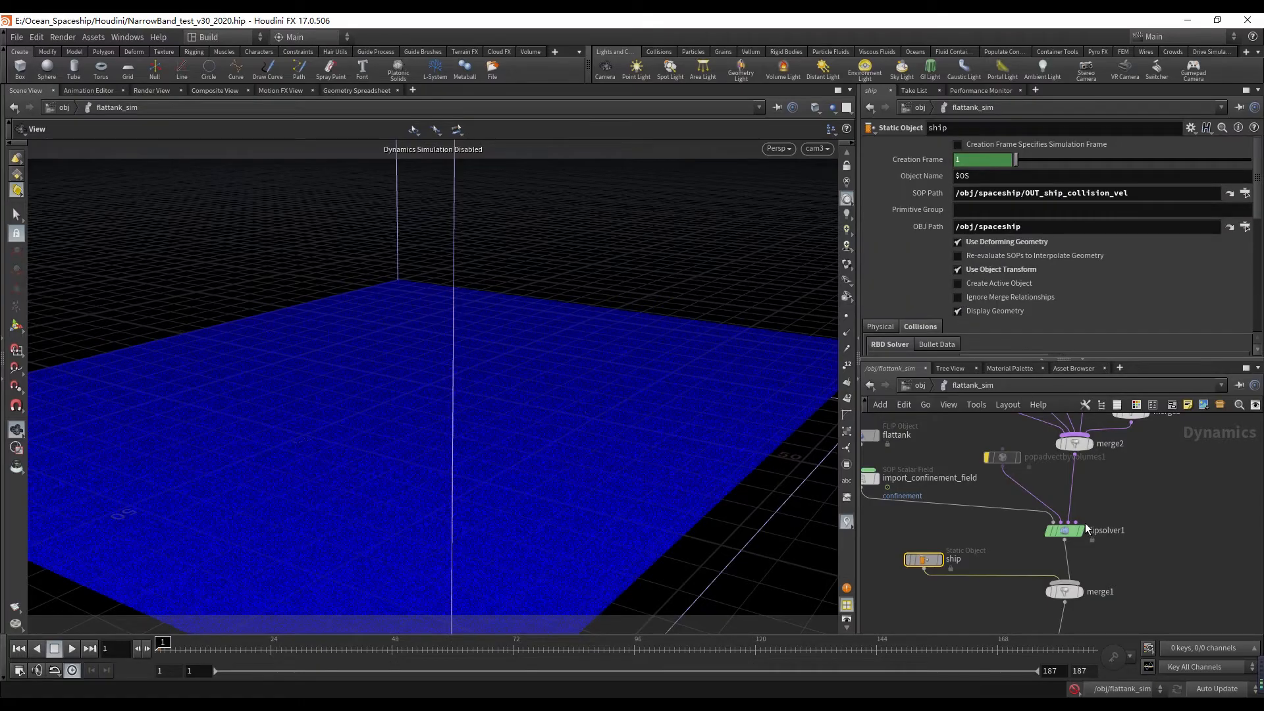
- Show the Volume Motion and Narrow Band settings of flipsolver1
{"action": "middle_click_drag", "start_coordinate": [1090, 481], "coordinate": [1050, 499]}
{"action": "left_click", "coordinate": [1026, 548]}
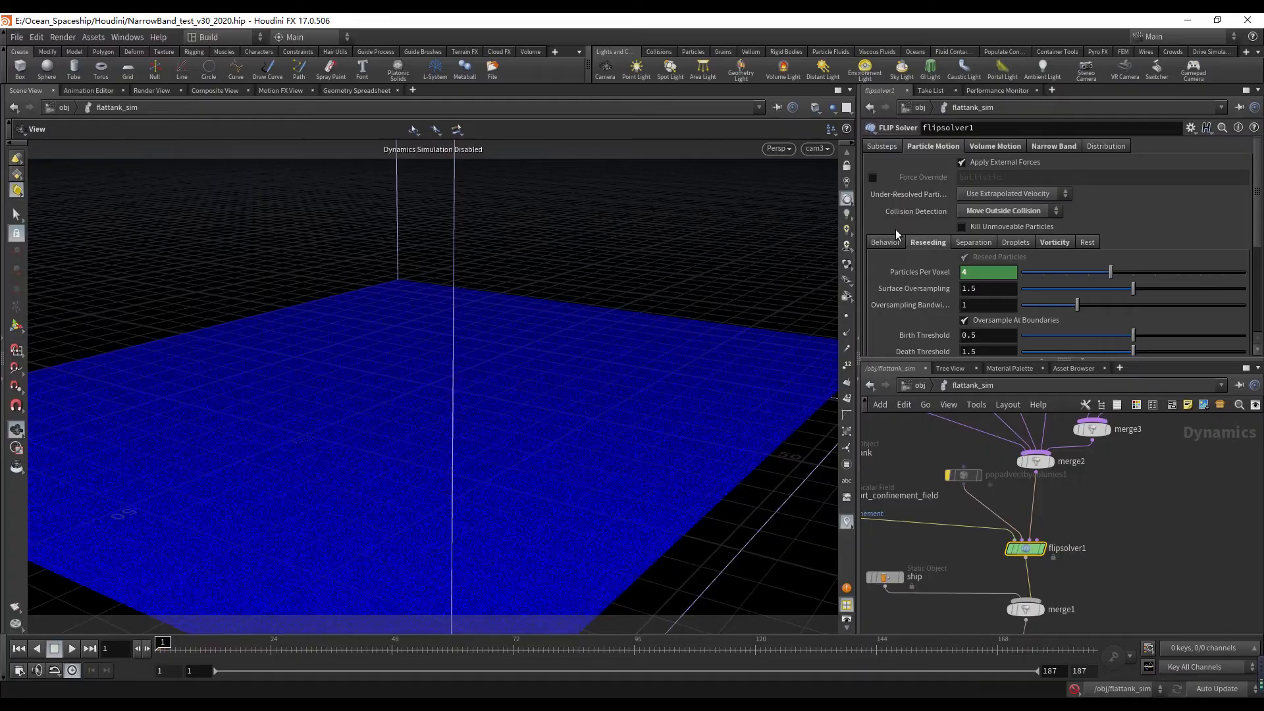
{"action": "left_click", "coordinate": [994, 146]}
{"action": "left_click", "coordinate": [1047, 146]}
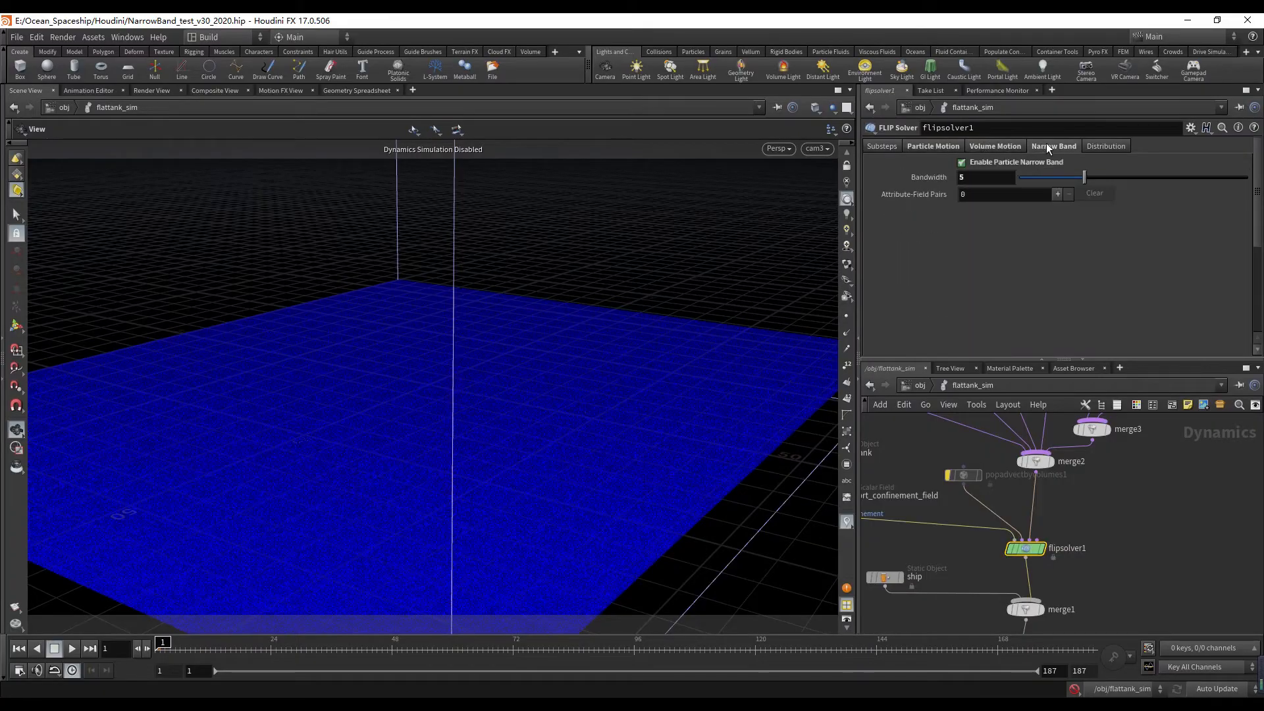
- Review the Distribution, Substeps, Particle Motion and Narrow Band settings of flipsolver1
{"action": "left_click", "coordinate": [1102, 145]}
{"action": "left_click", "coordinate": [876, 148]}
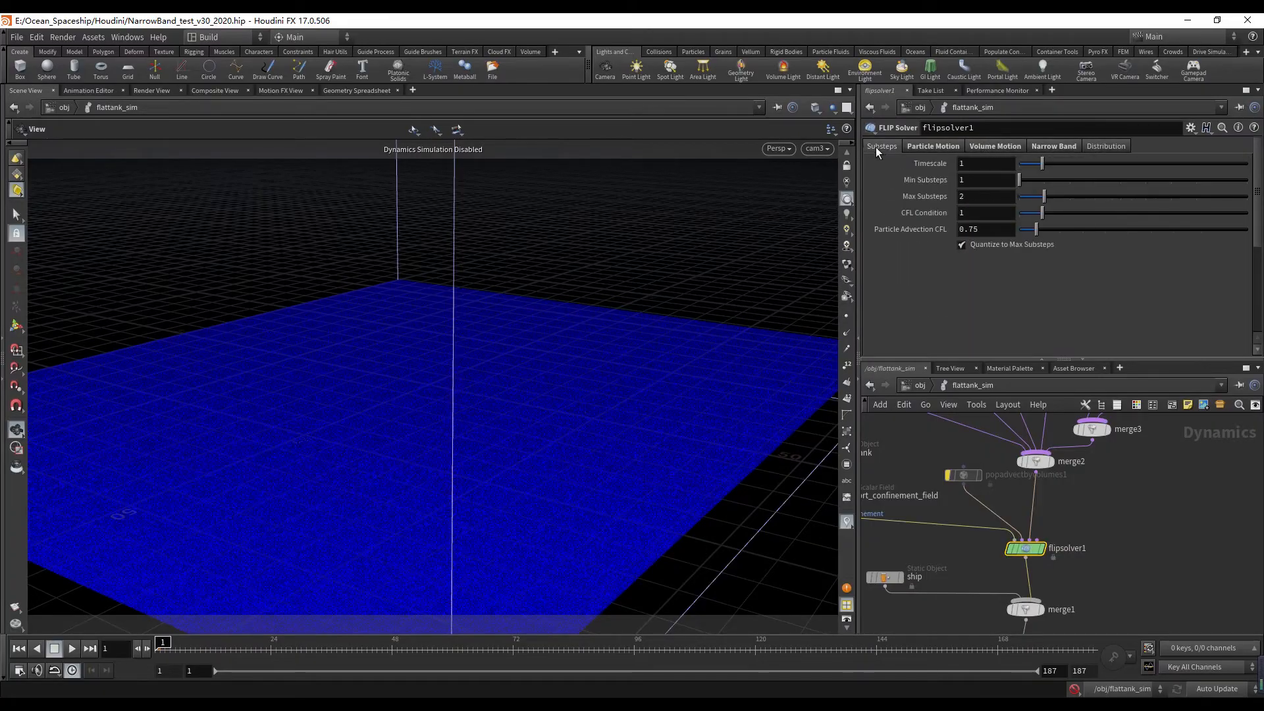
{"action": "left_click", "coordinate": [922, 147]}
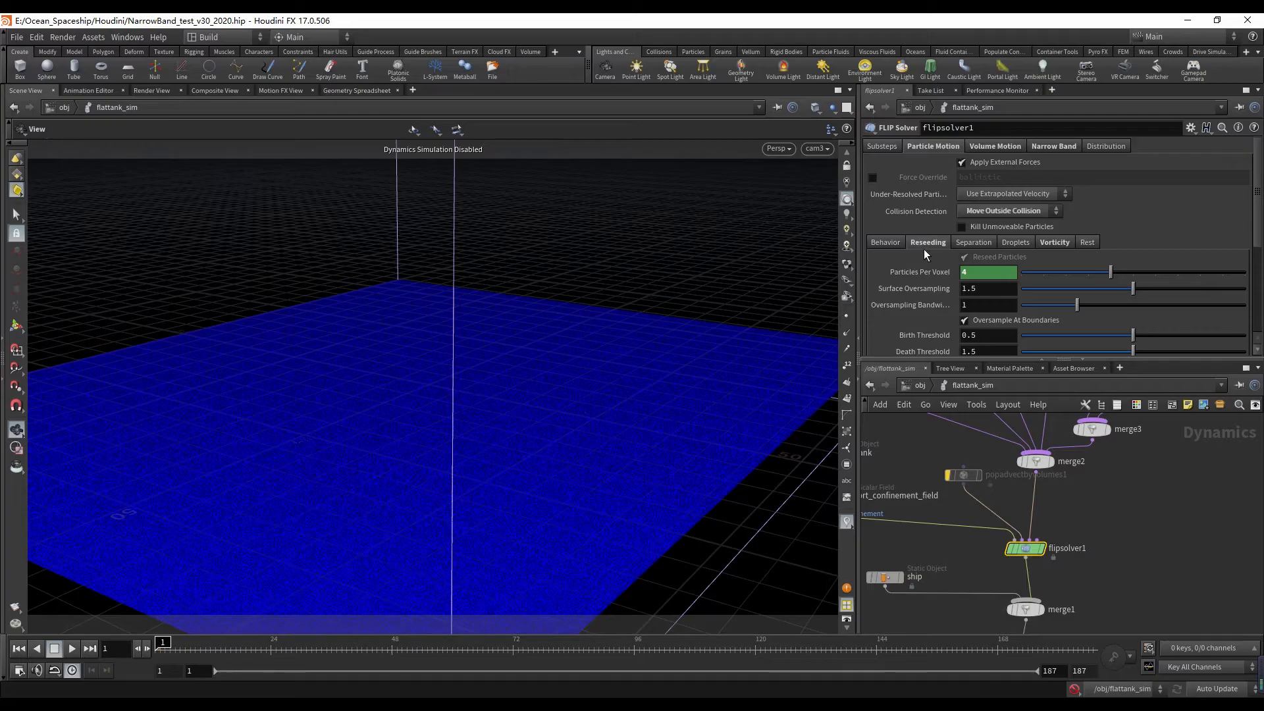
{"action": "left_click", "coordinate": [1057, 148]}
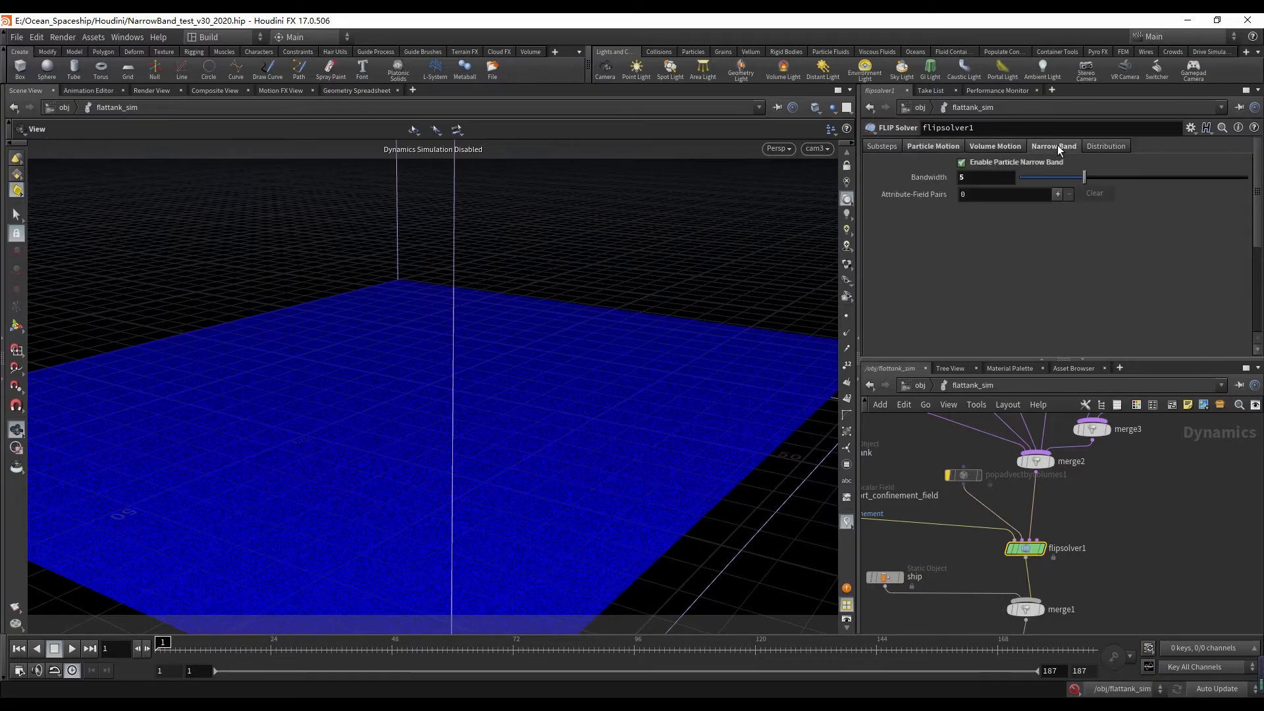
{"action": "left_click", "coordinate": [926, 143]}
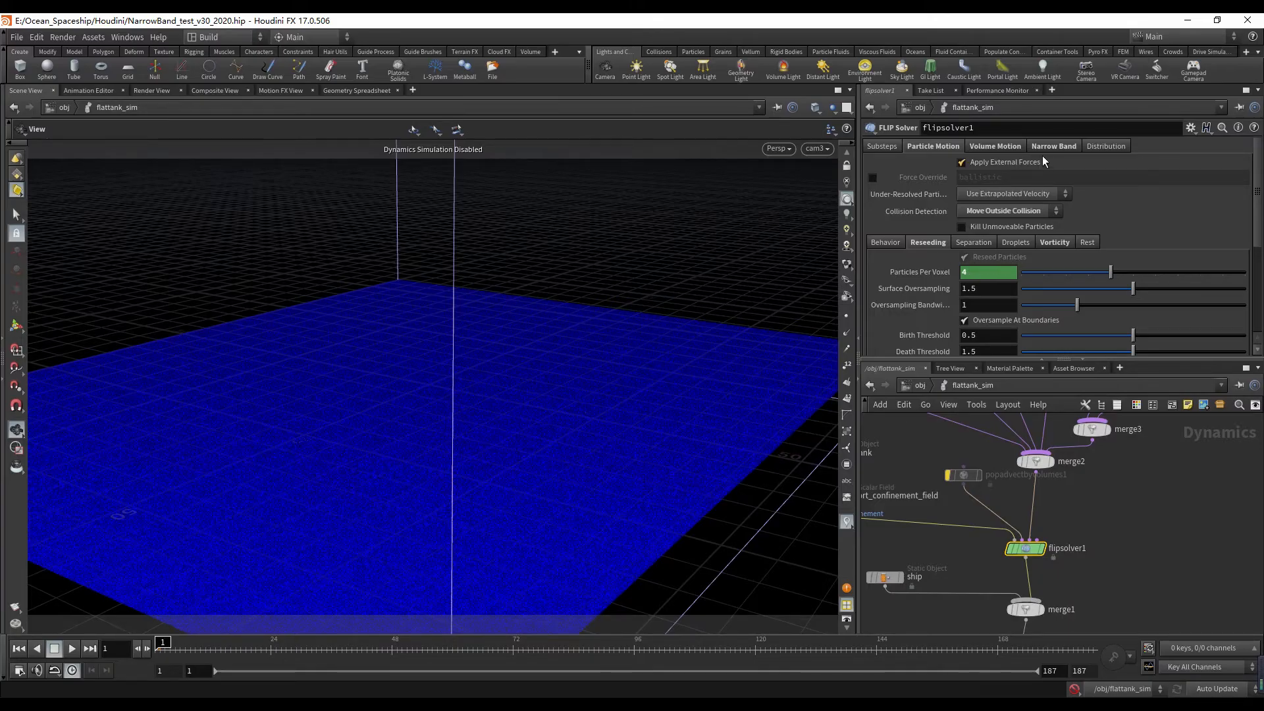
{"action": "left_click", "coordinate": [1058, 146]}
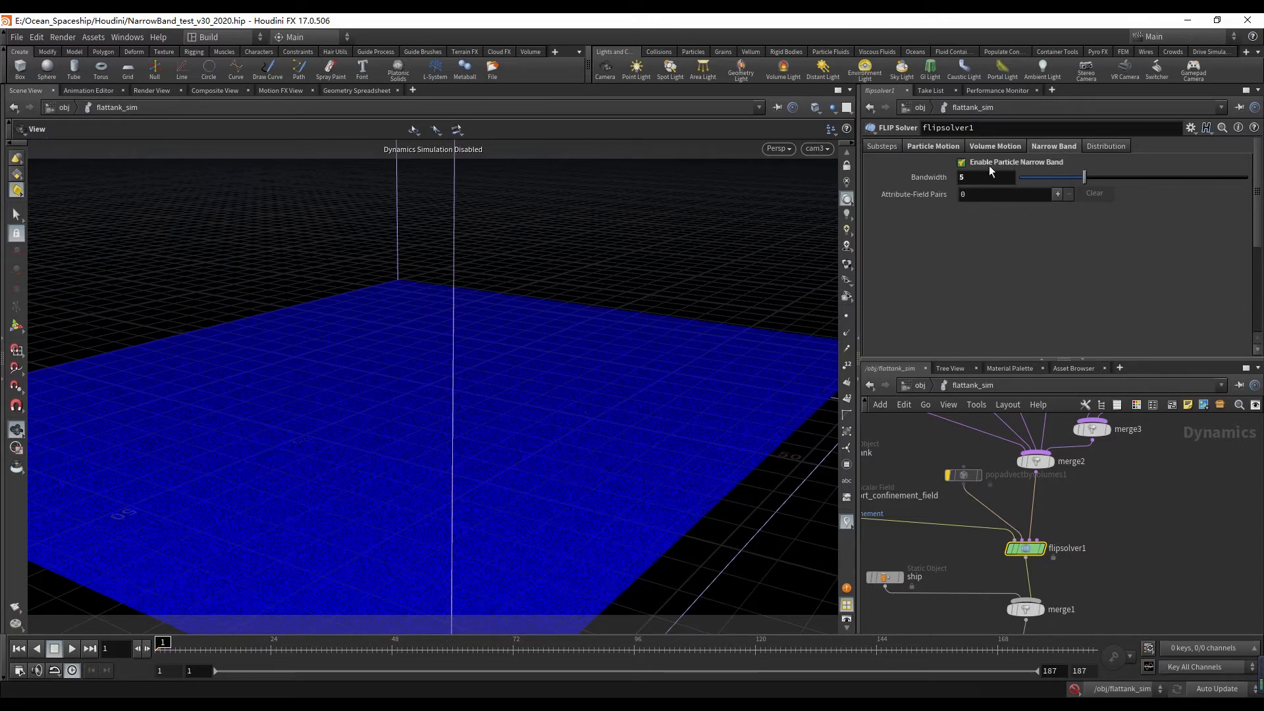
- Reset the narrow band Bandwidth to its default, undo the reset, and compare the Narrow Band and Particle Motion settings
{"action": "middle_click", "coordinate": [938, 178], "text": "ctrl"}
{"action": "key", "text": "ctrl+z"}
{"action": "left_click", "coordinate": [948, 147]}
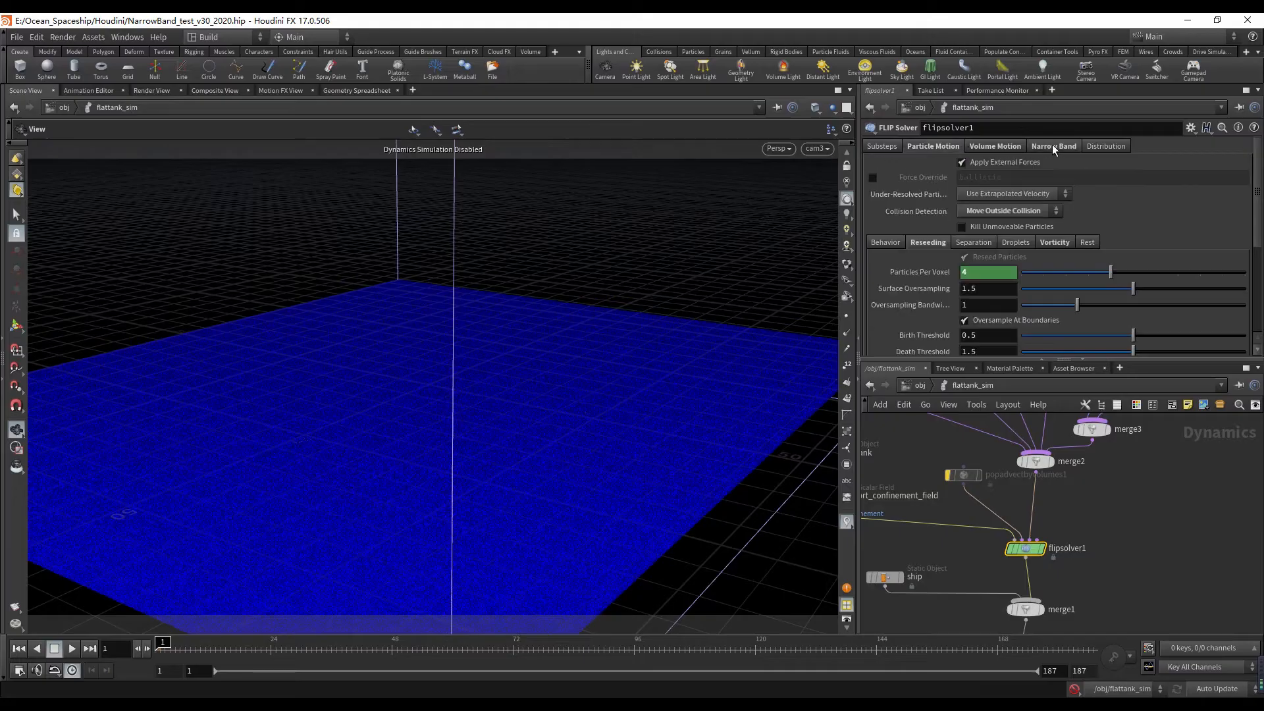
{"action": "left_click", "coordinate": [1052, 145]}
{"action": "left_click", "coordinate": [945, 149]}
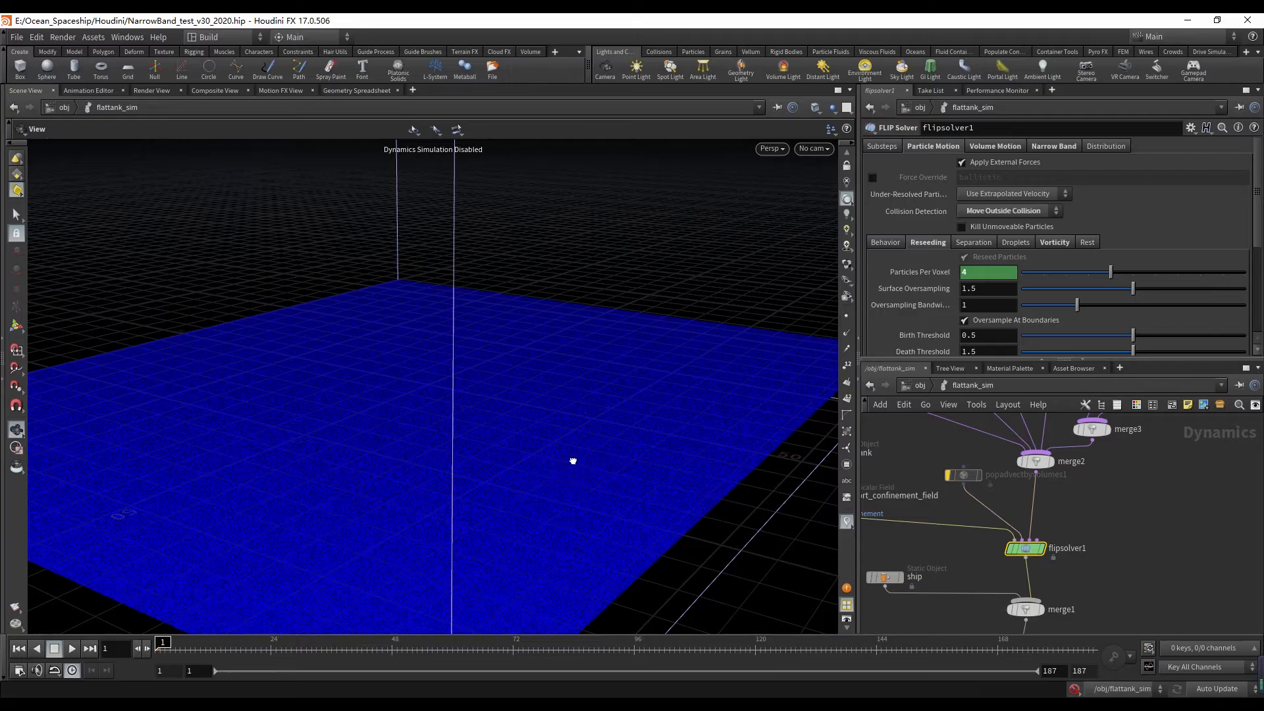
- Inspect the ship beneath the water surface, restore the cam3 view, and recheck the solver's Narrow Band and Particle Motion settings
{"action": "left_click_drag", "start_coordinate": [572, 460], "coordinate": [330, 313]}
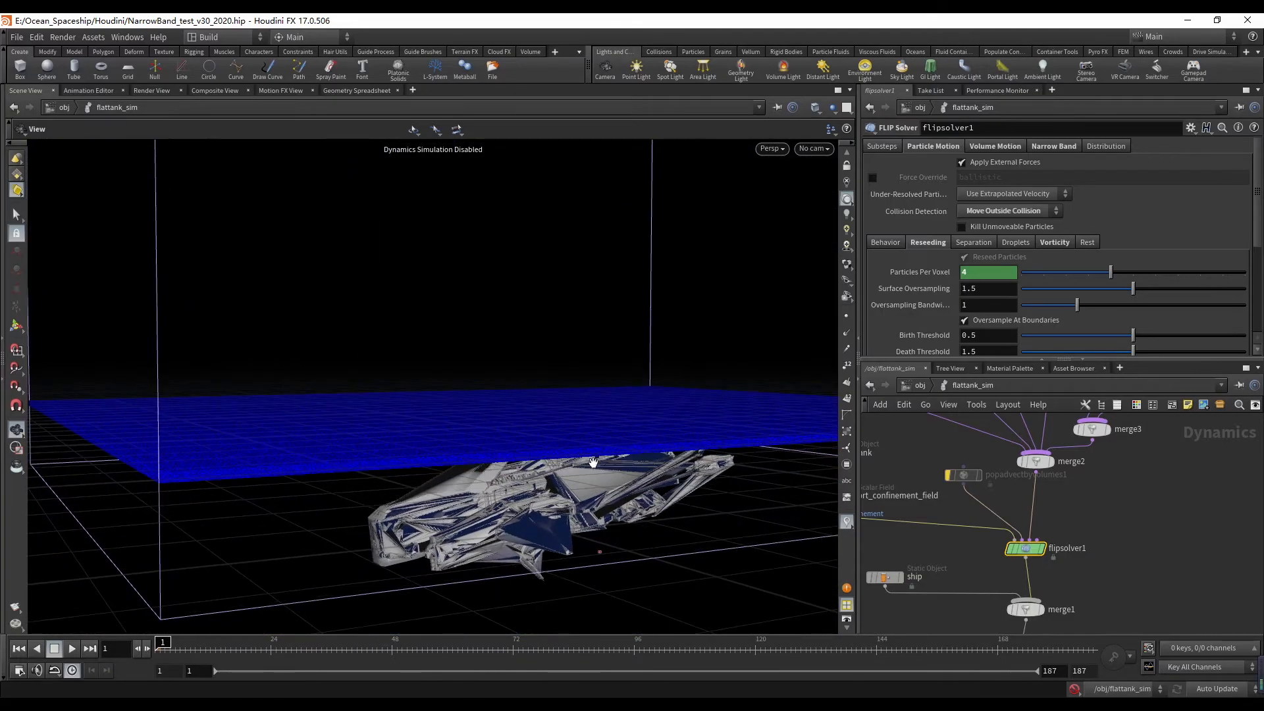
{"action": "left_click", "coordinate": [813, 148]}
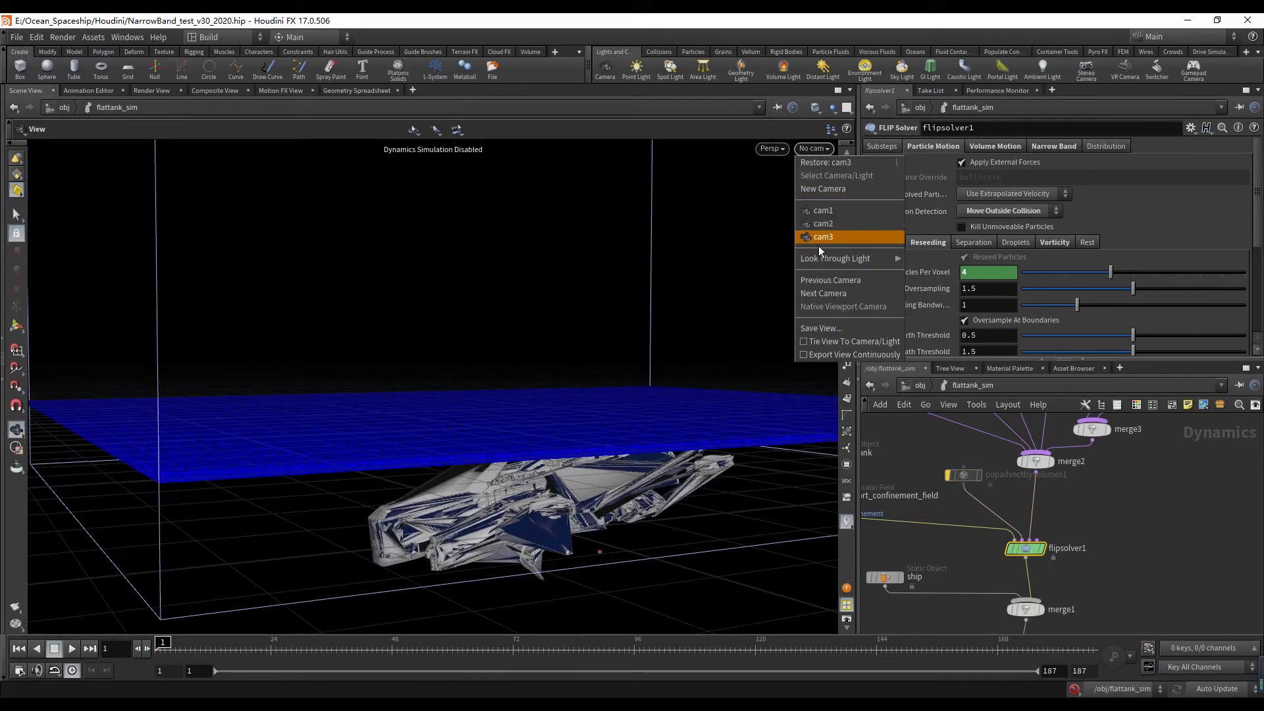
{"action": "left_click", "coordinate": [824, 240]}
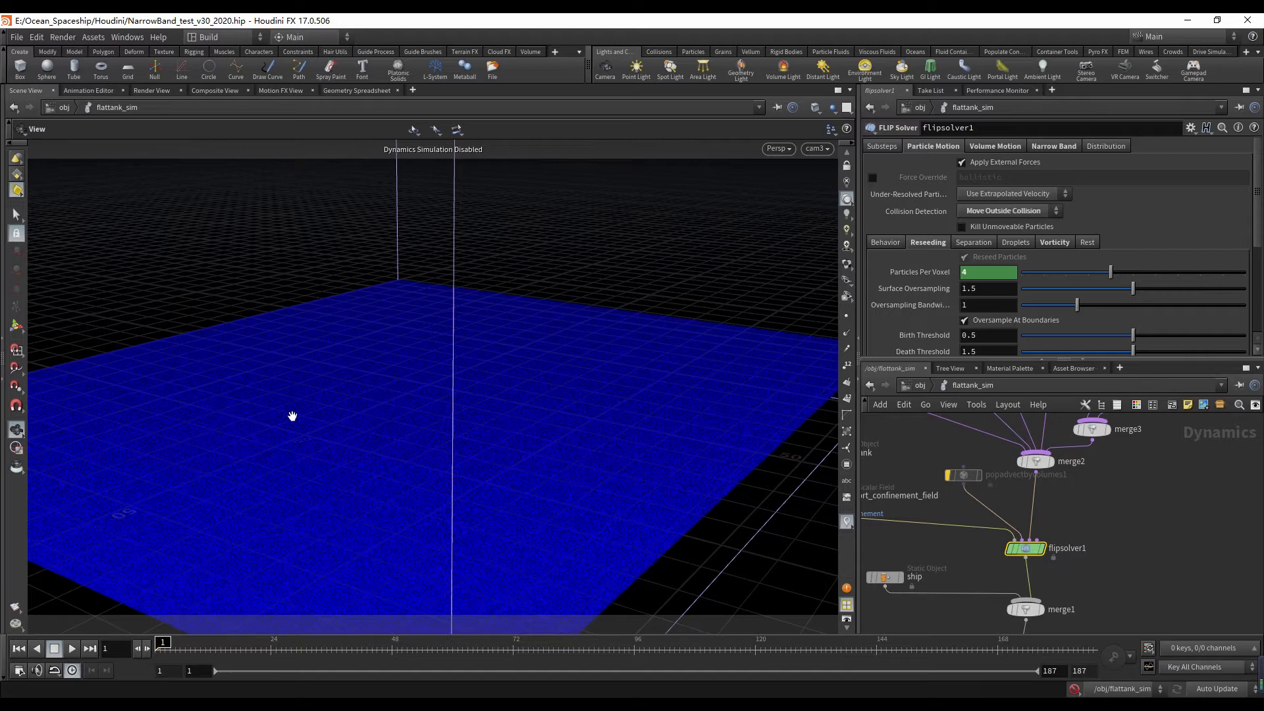
{"action": "left_click", "coordinate": [1060, 146]}
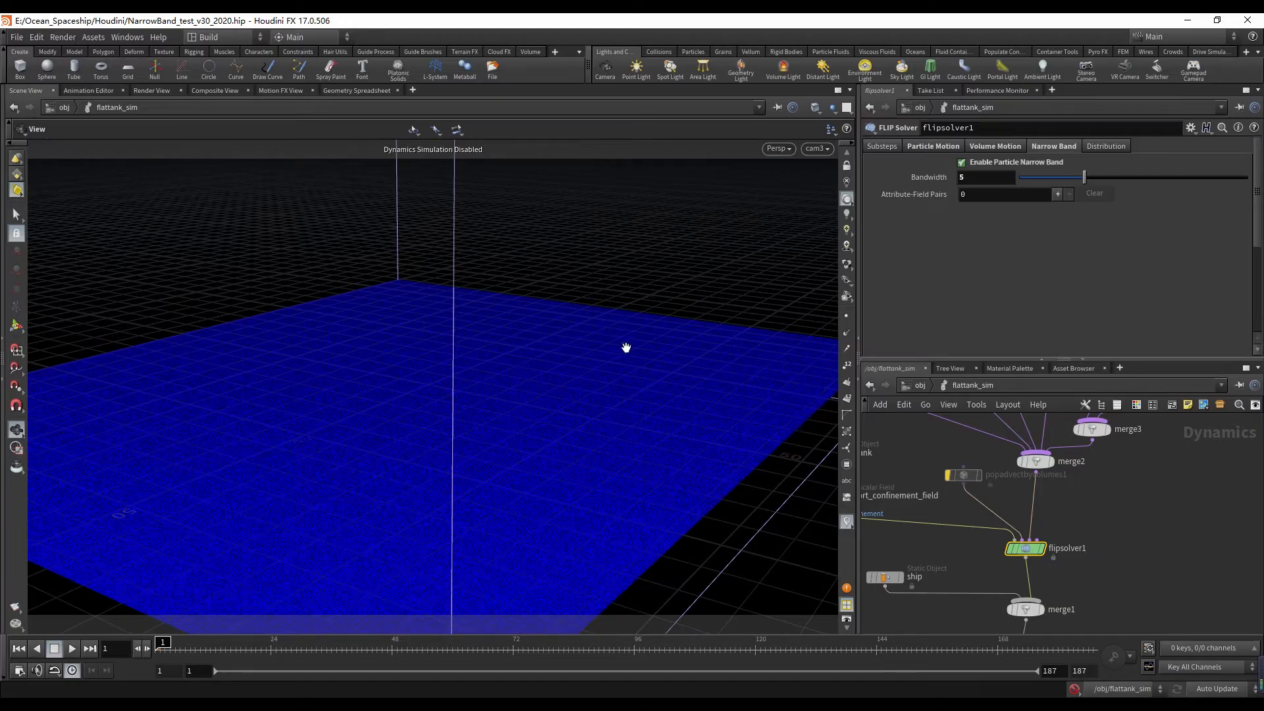
{"action": "left_click", "coordinate": [950, 147]}
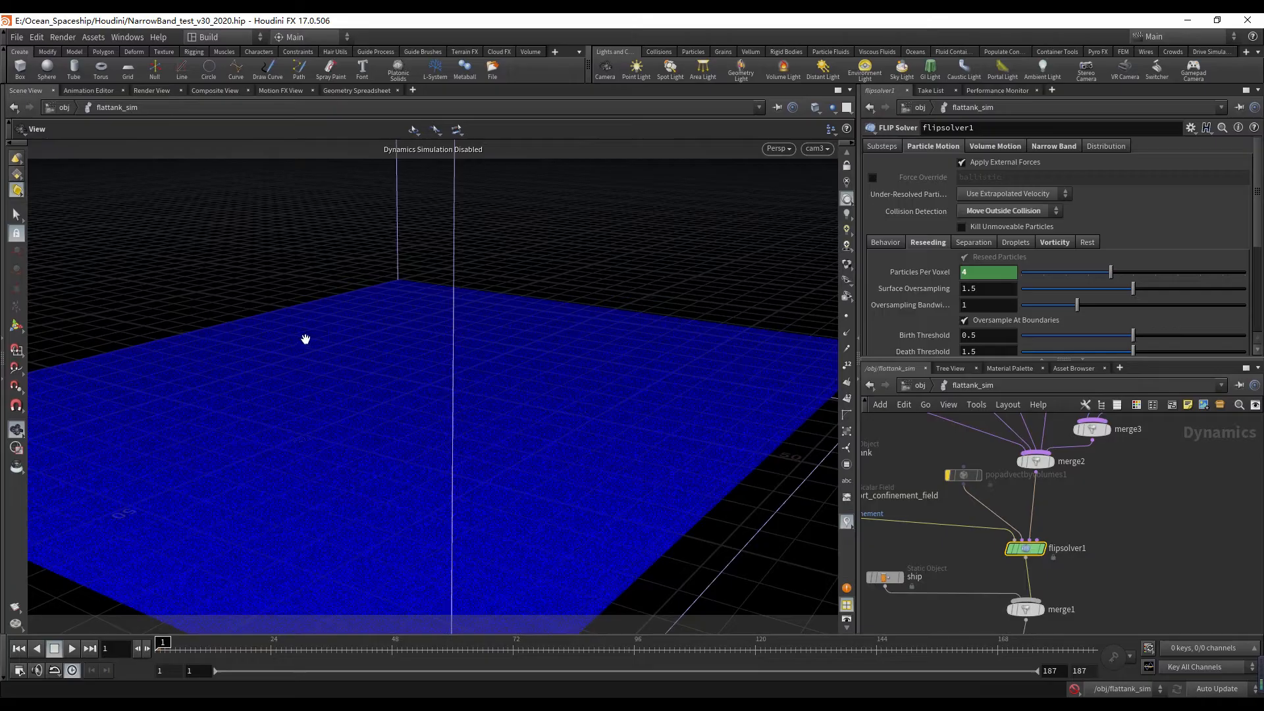
- Bring up the Final_H264 video comparing the four methods that break up the uniform FLIP points, and move it away after viewing
{"action": "left_click_drag", "start_coordinate": [1092, 497], "coordinate": [964, 569]}
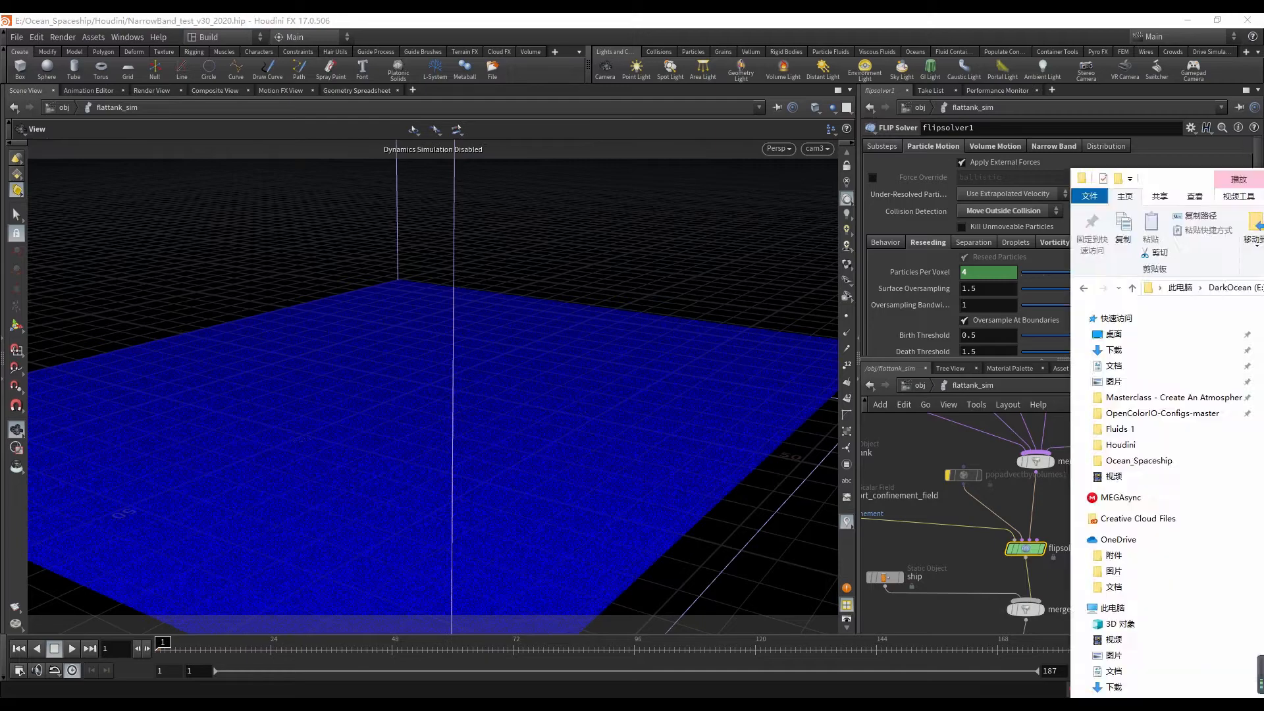
{"action": "left_click_drag", "start_coordinate": [1263, 191], "coordinate": [650, 114]}
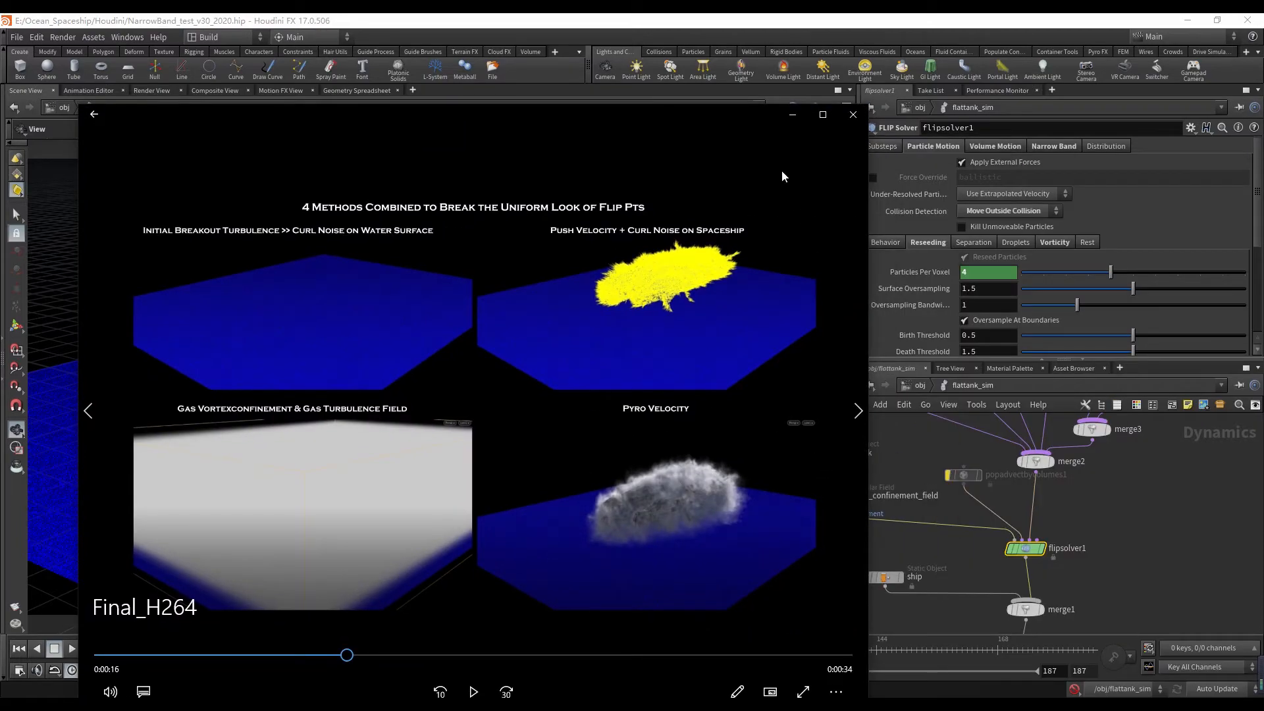
{"action": "left_click_drag", "start_coordinate": [788, 116], "coordinate": [1263, 221]}
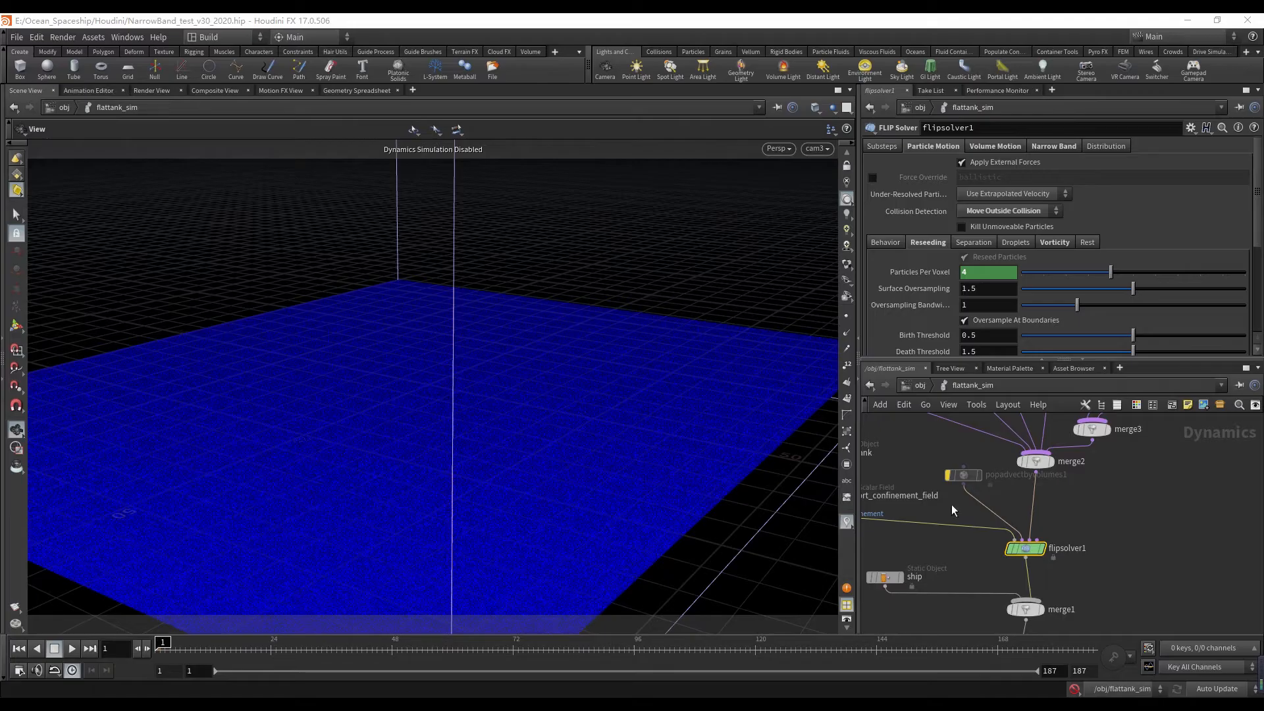
- Examine the Particles Per Voxel parameter under Reseeding and show the Vorticity settings of flipsolver1
{"action": "scroll", "coordinate": [1043, 512], "scroll_direction": "down", "scroll_amount": 2}
{"action": "middle_click_drag", "start_coordinate": [1054, 512], "coordinate": [1030, 575]}
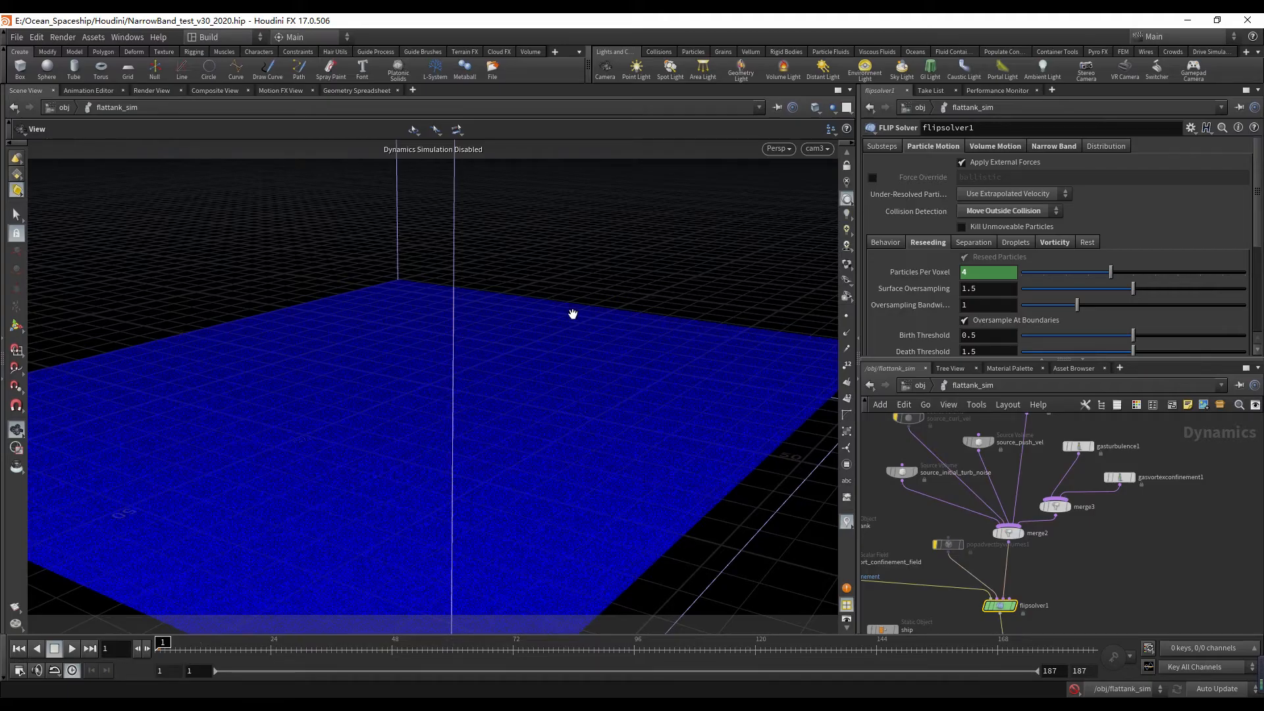
{"action": "left_click", "coordinate": [925, 272]}
{"action": "left_click", "coordinate": [923, 273]}
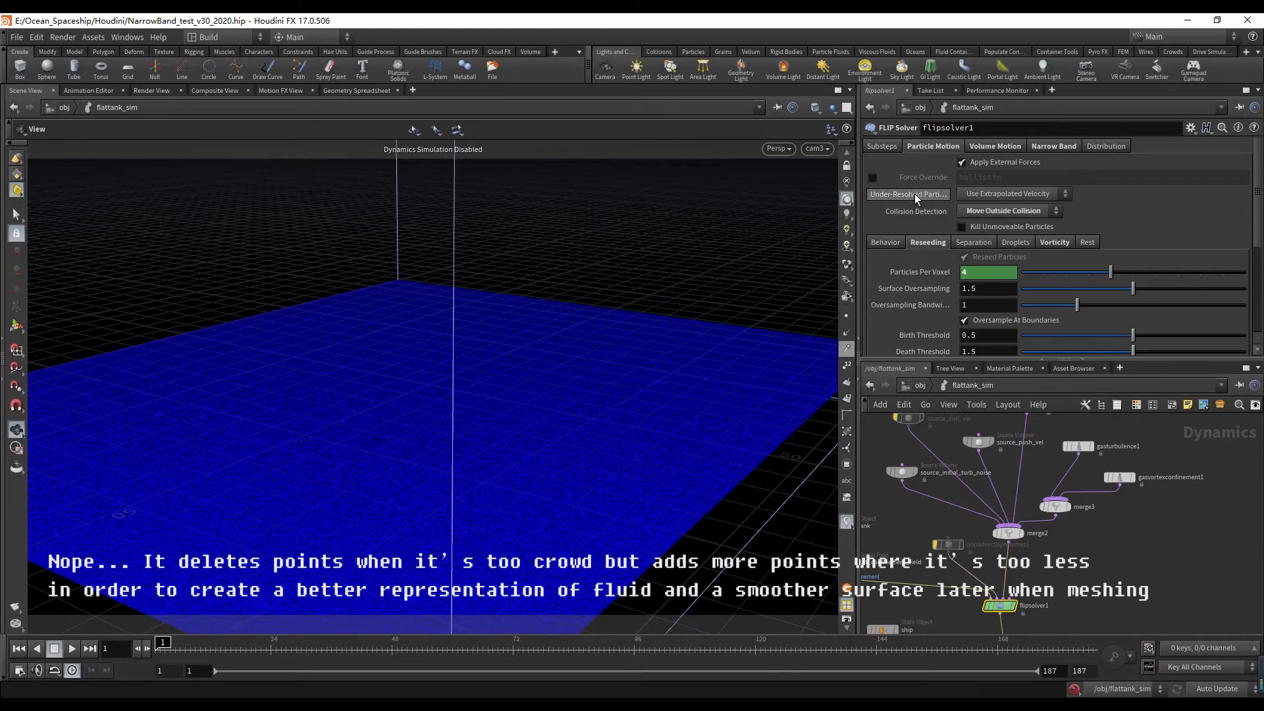
{"action": "left_click", "coordinate": [1052, 242]}
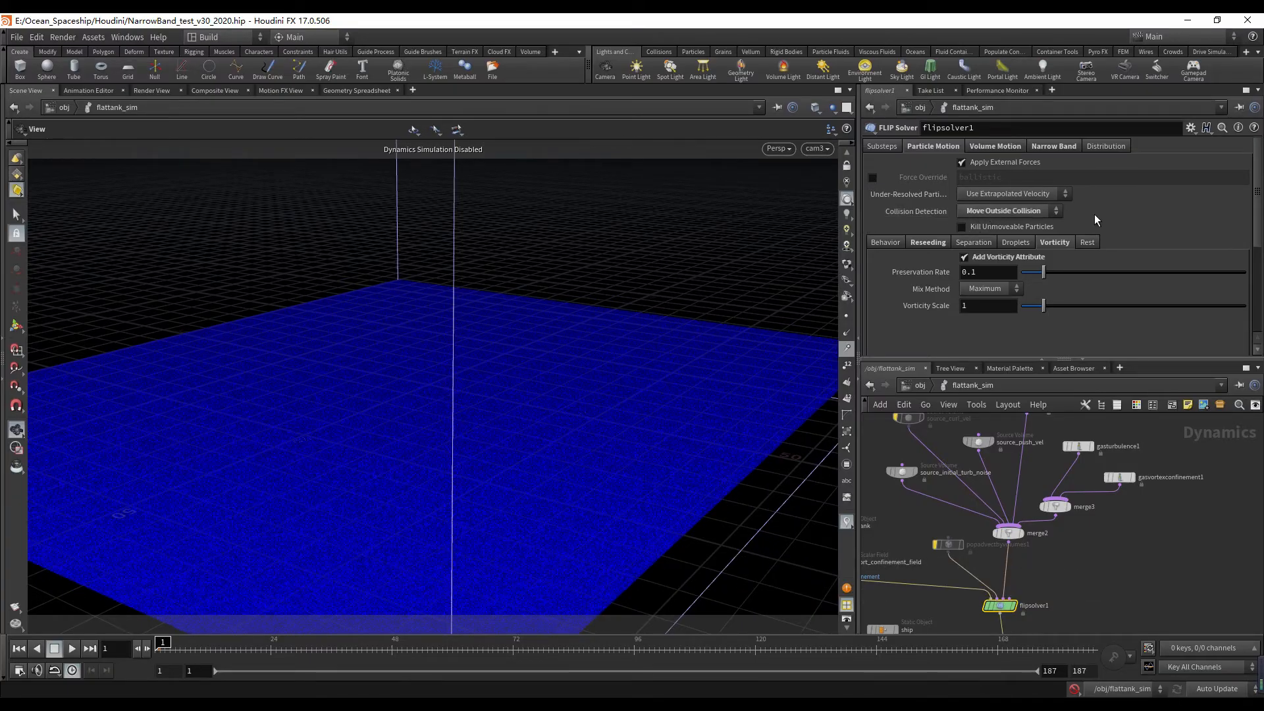
- Check the solver's Collision Detection options, keeping Move Outside Collision selected
{"action": "left_click", "coordinate": [994, 211]}
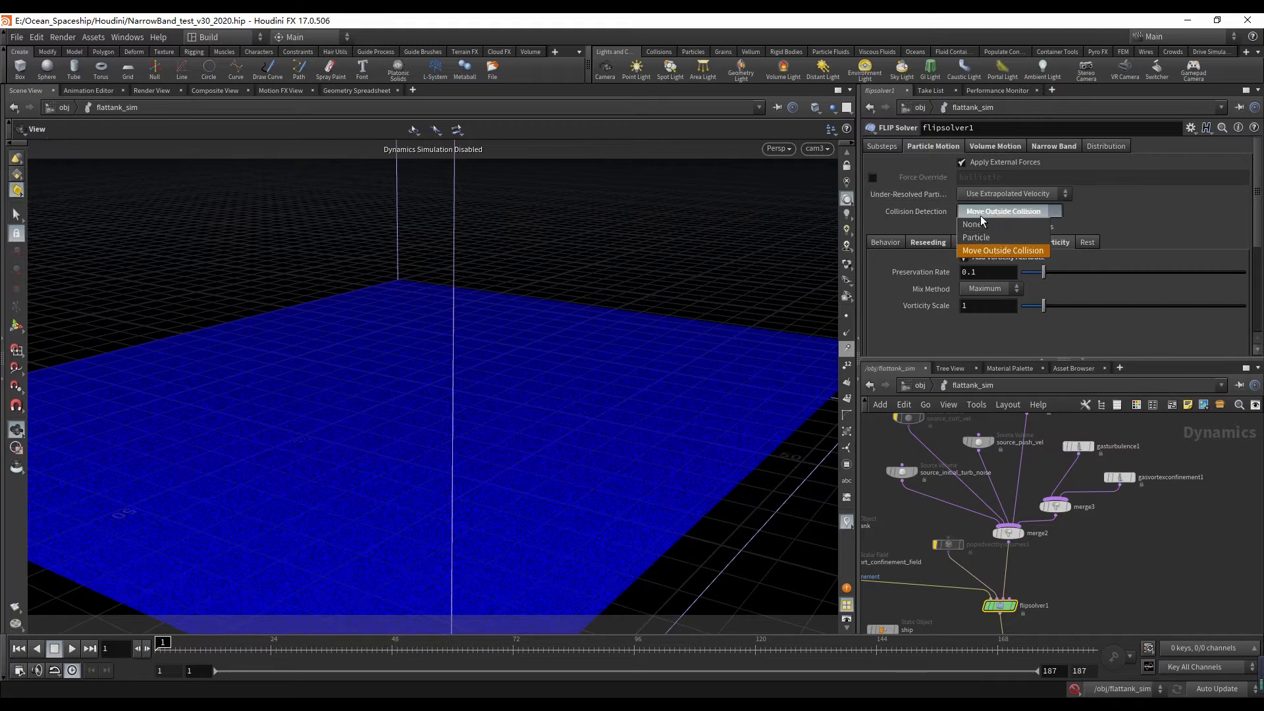
{"action": "left_click", "coordinate": [993, 251]}
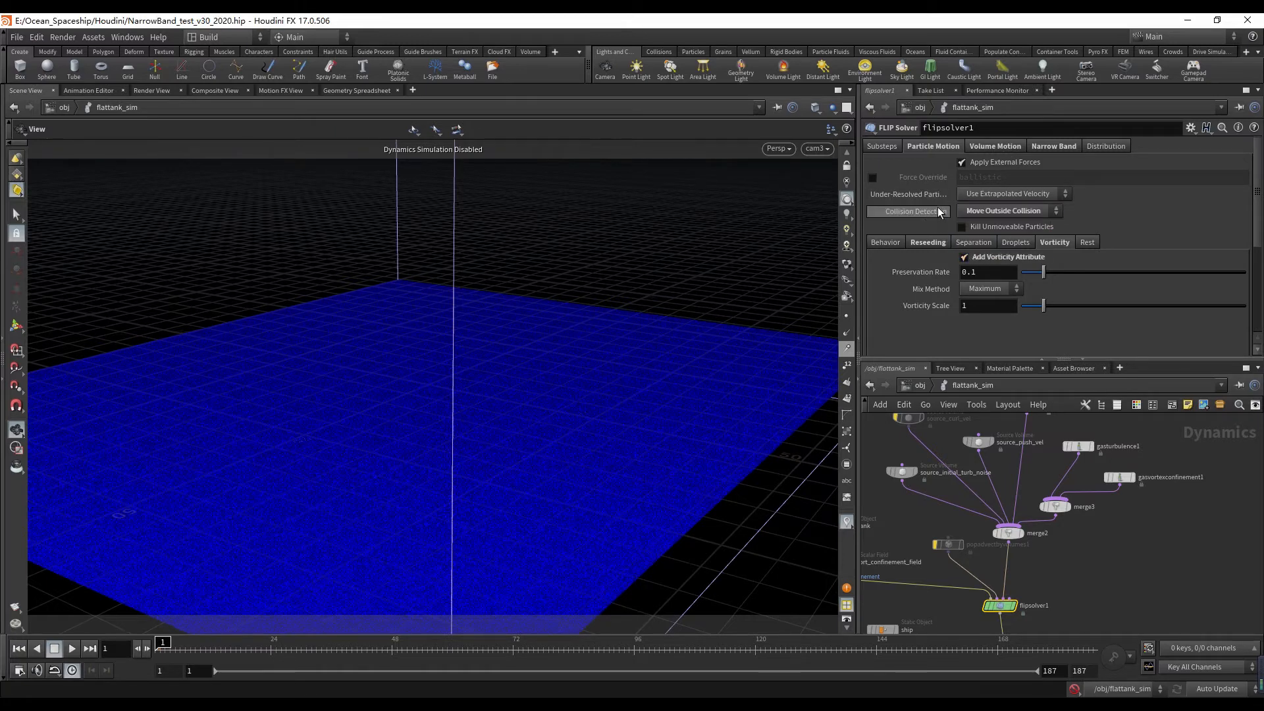
{"action": "left_click", "coordinate": [990, 210]}
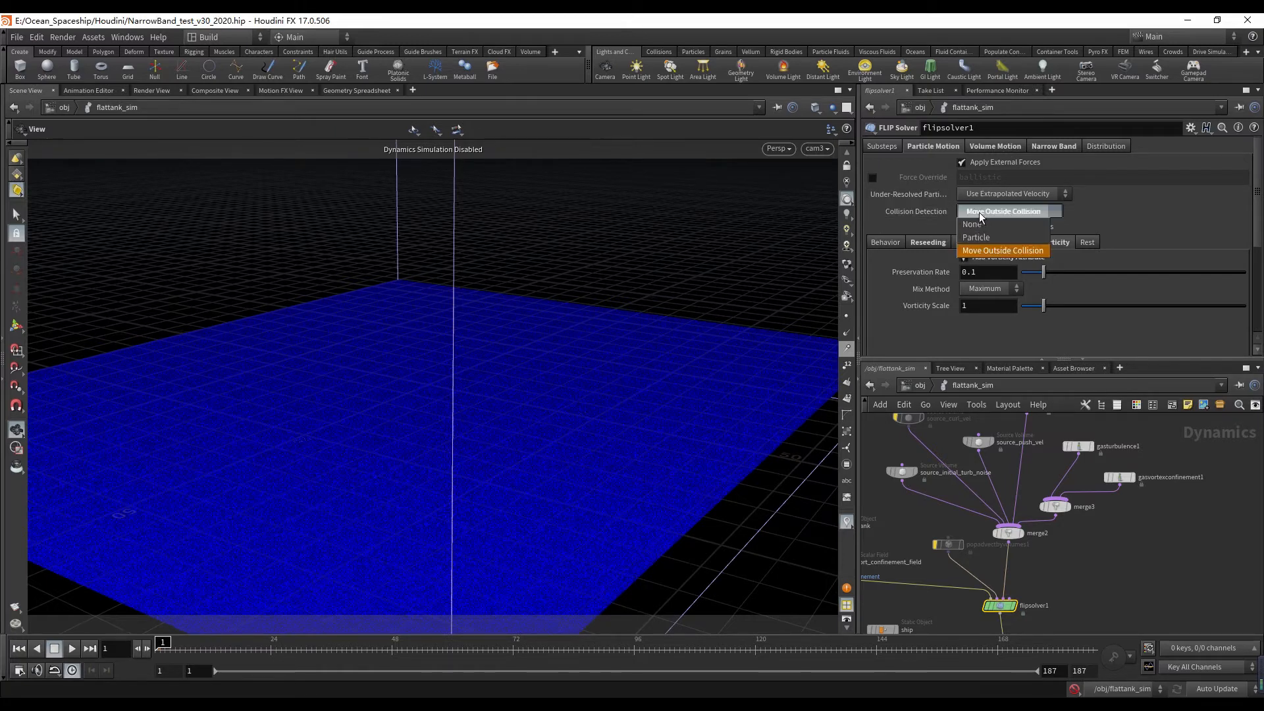
{"action": "left_click", "coordinate": [994, 250]}
{"action": "left_click", "coordinate": [982, 212]}
{"action": "left_click", "coordinate": [994, 249]}
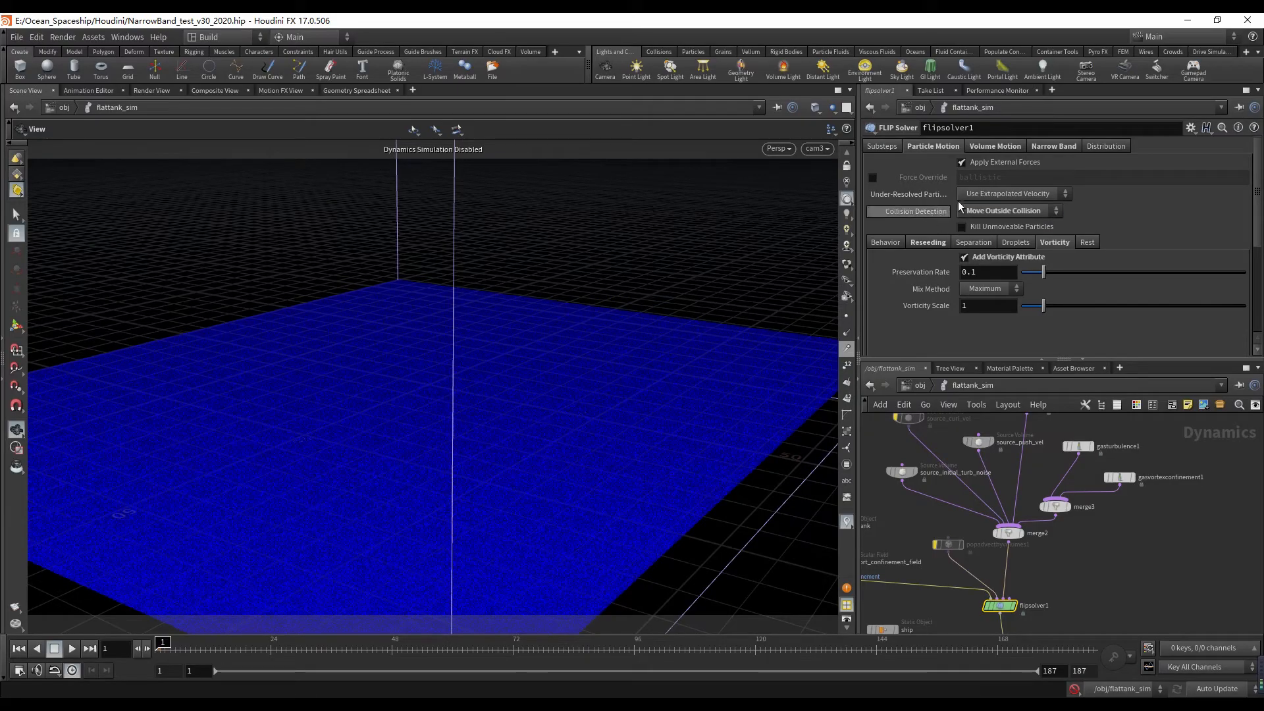
- In the Volume Motion settings, reset Velocity Smoothing to its default of 0.1 and set it back to 0.125, repeating the comparison
{"action": "left_click", "coordinate": [1009, 150]}
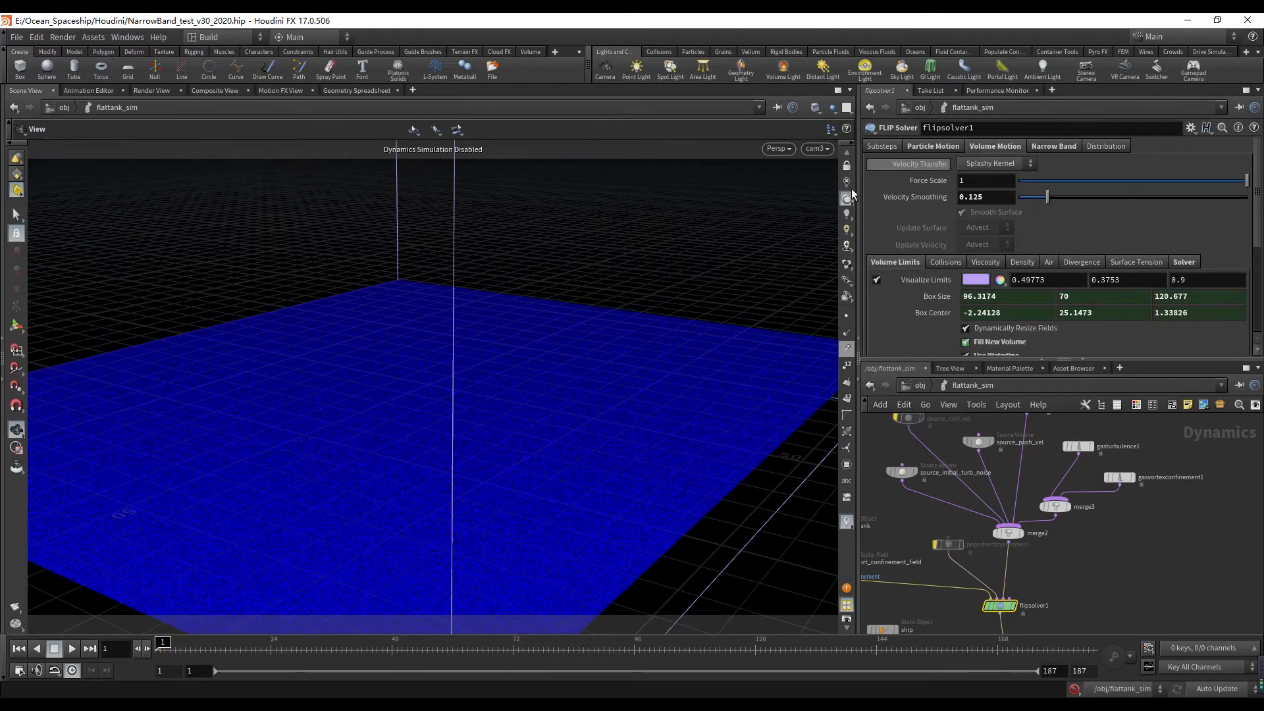
{"action": "middle_click", "coordinate": [932, 198], "text": "ctrl"}
{"action": "left_click_drag", "start_coordinate": [976, 198], "coordinate": [812, 210]}
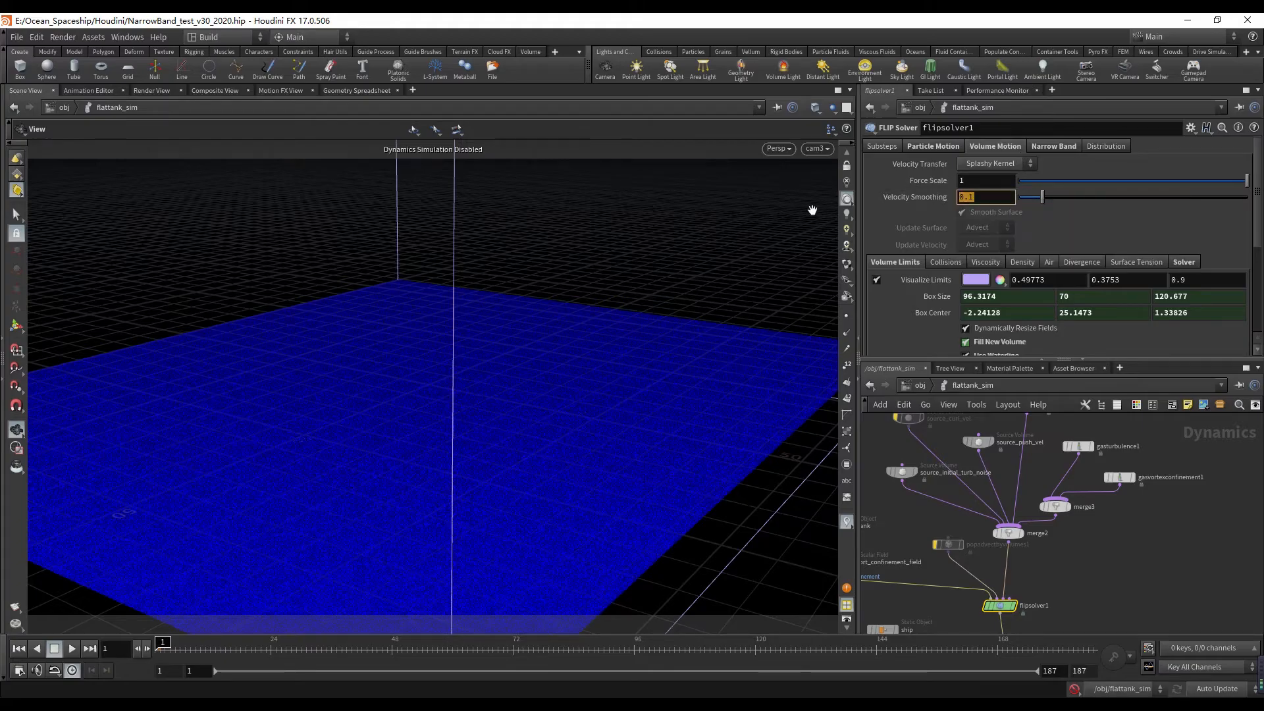
{"action": "type", "text": "0.125"}
{"action": "key", "text": "Return"}
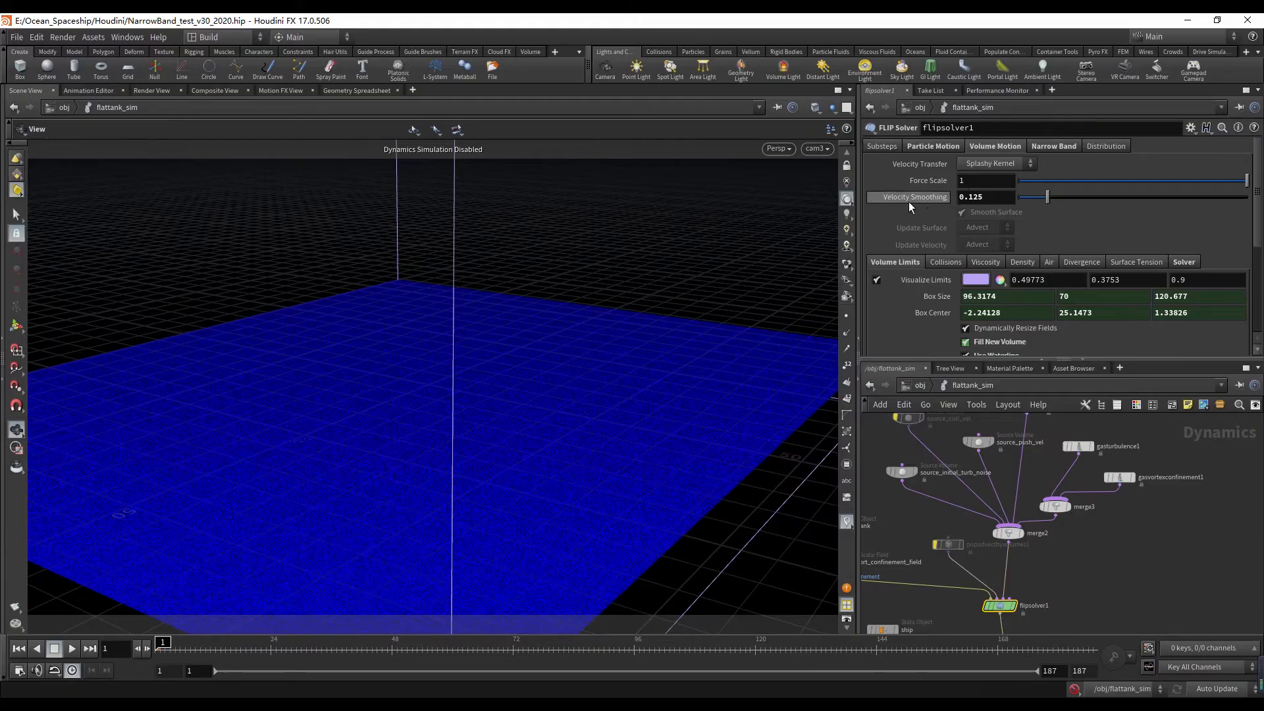
{"action": "left_click", "coordinate": [983, 198]}
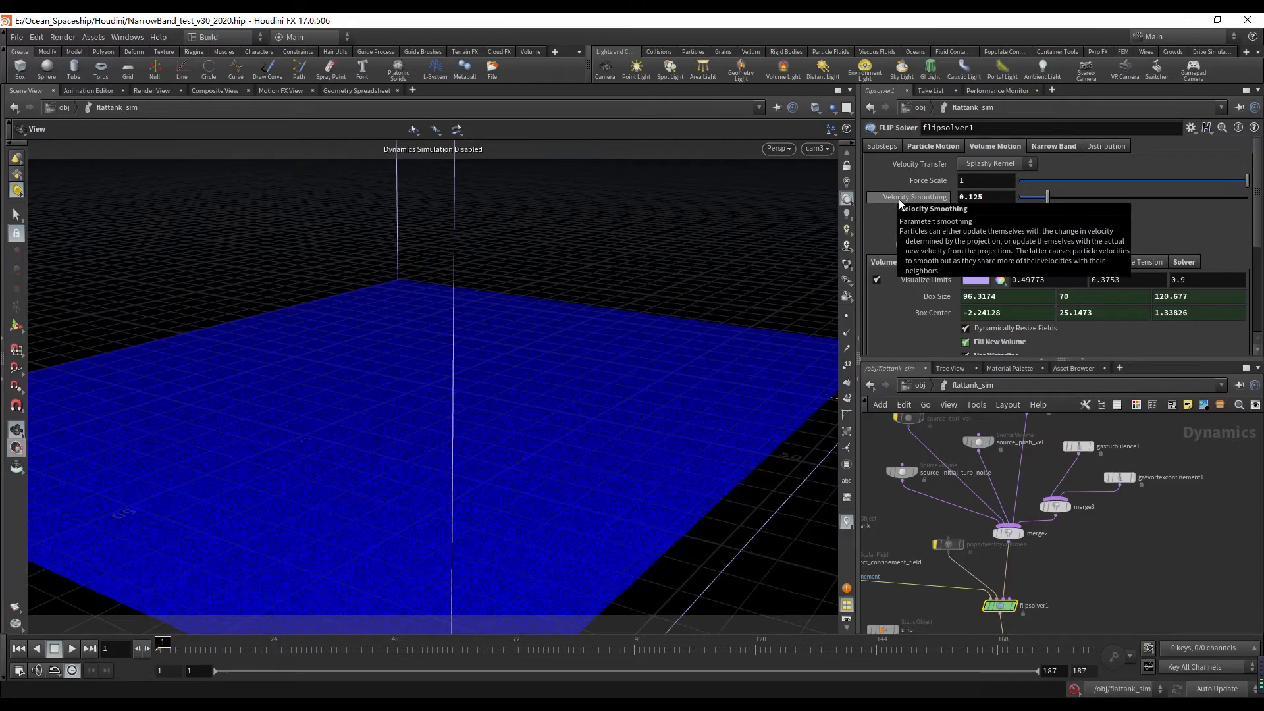
{"action": "middle_click", "coordinate": [927, 201], "text": "ctrl"}
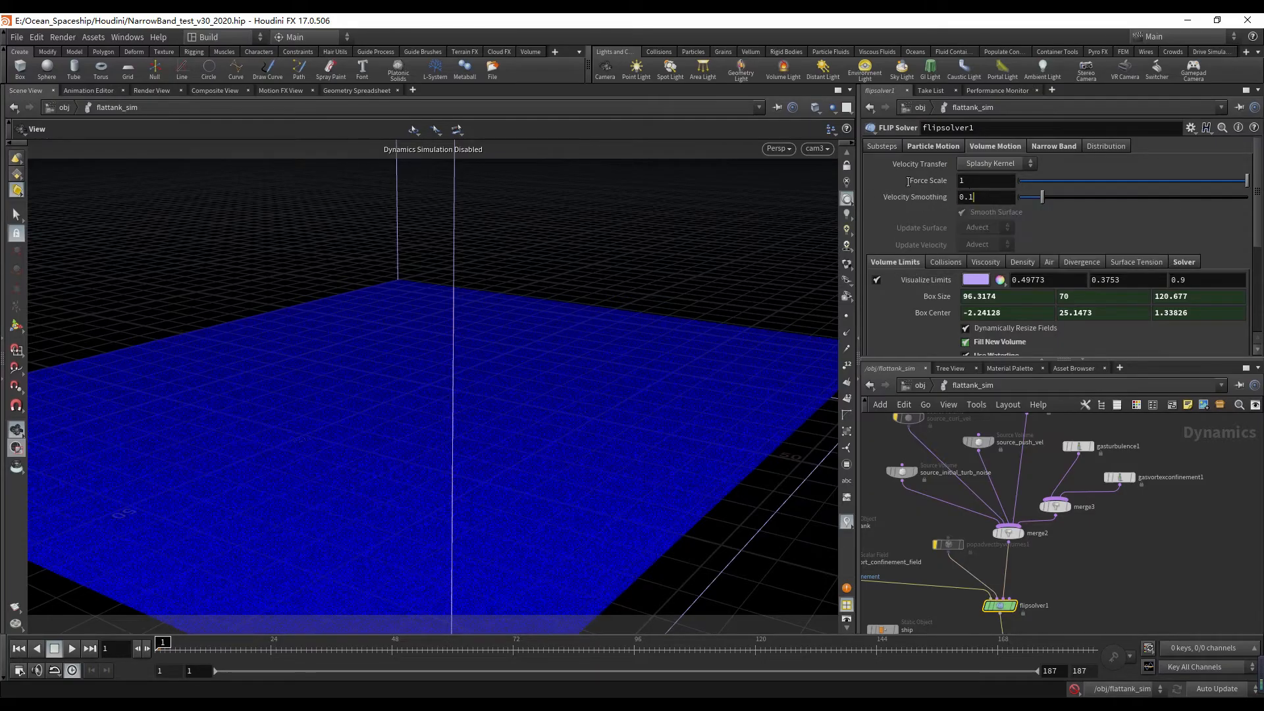
{"action": "left_click_drag", "start_coordinate": [974, 197], "coordinate": [835, 210]}
{"action": "type", "text": "0.125"}
{"action": "key", "text": "Return"}
- Revisit the Narrow Band and Volume Motion settings of flipsolver1 and show its Substeps parameters
{"action": "left_click", "coordinate": [1053, 146]}
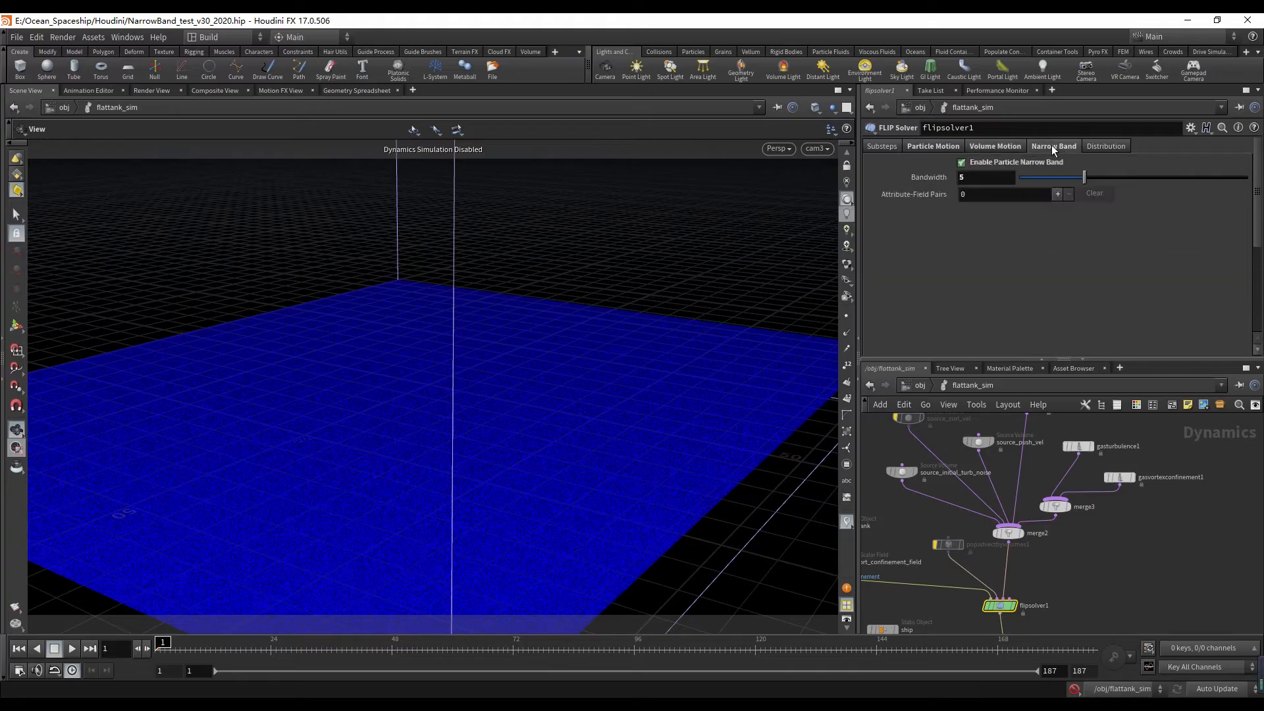
{"action": "left_click", "coordinate": [967, 147]}
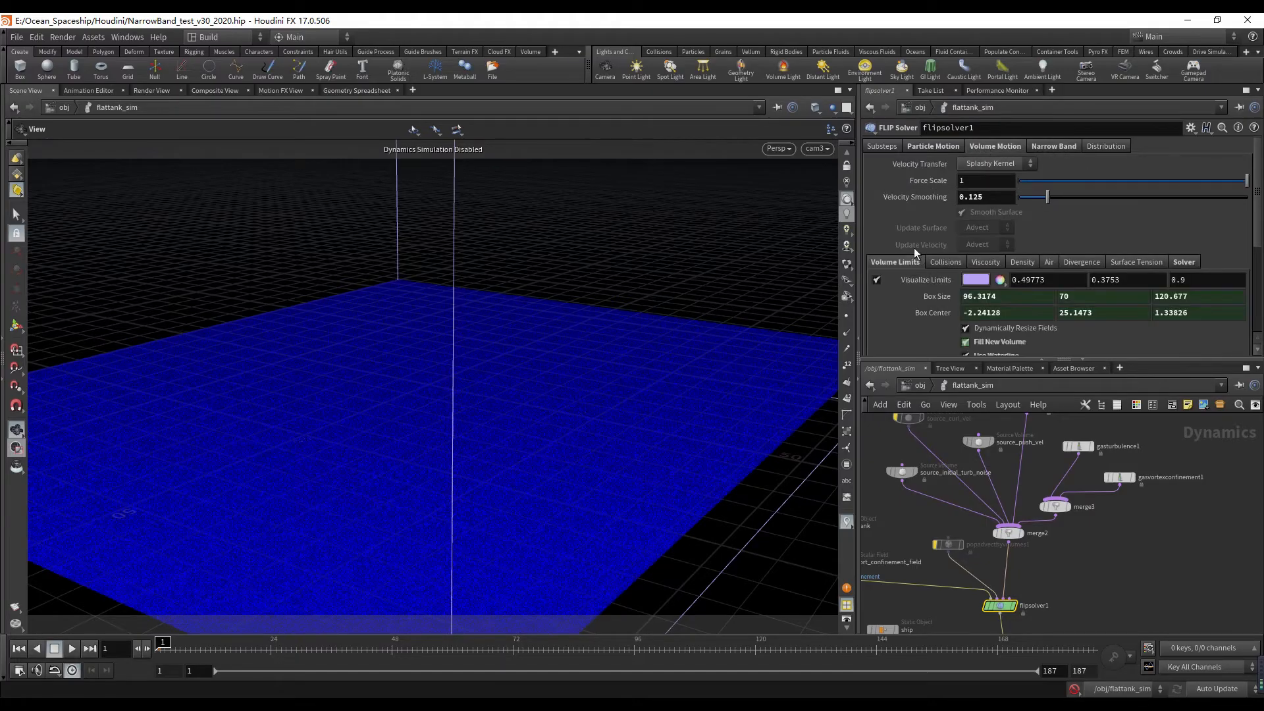
{"action": "left_click", "coordinate": [882, 146]}
- Select the flattank FLIP object in the network to display its particle separation and grid scale properties
{"action": "scroll", "coordinate": [1061, 511], "scroll_direction": "up", "scroll_amount": 2}
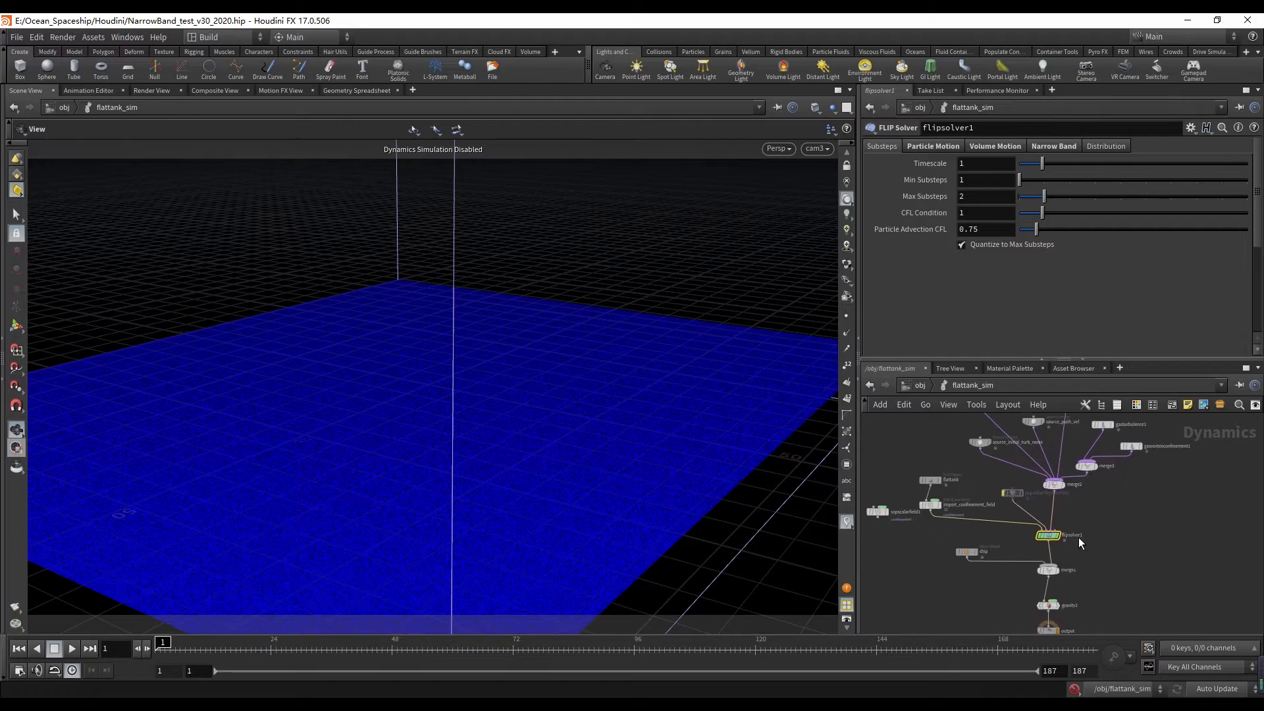
{"action": "scroll", "coordinate": [1017, 503], "scroll_direction": "up", "scroll_amount": 2}
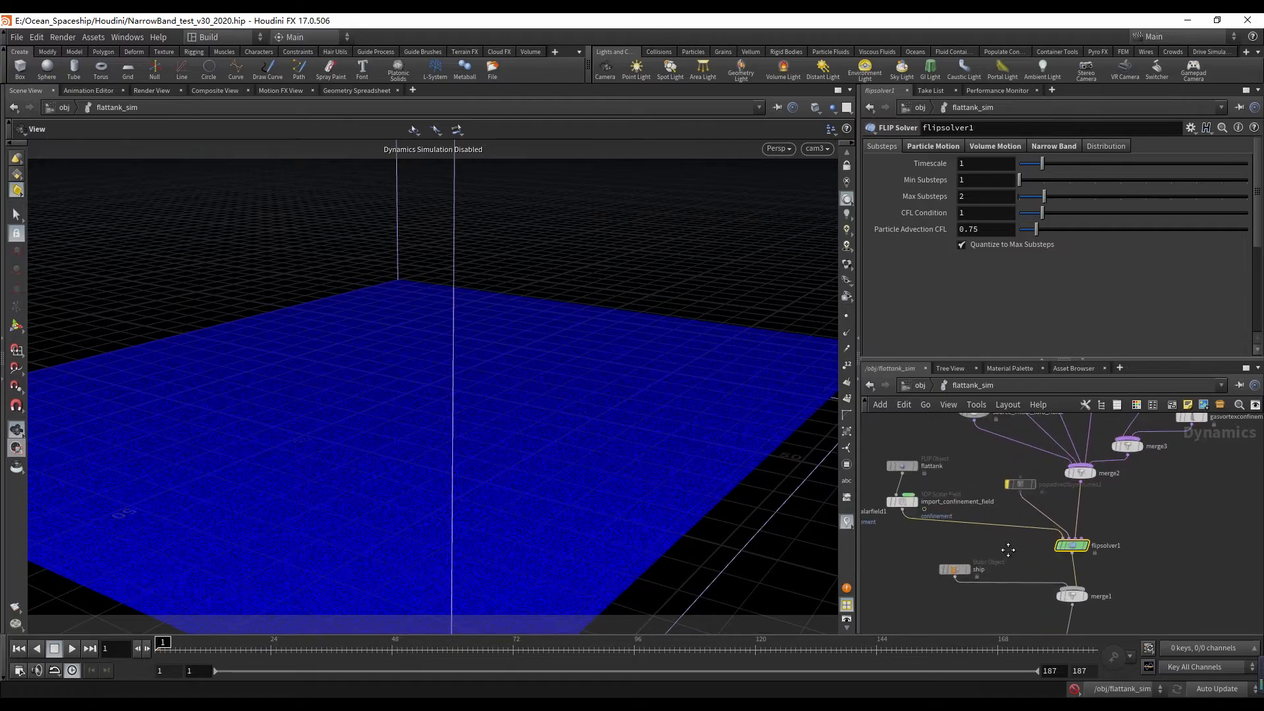
{"action": "left_click_drag", "start_coordinate": [933, 444], "coordinate": [866, 488]}
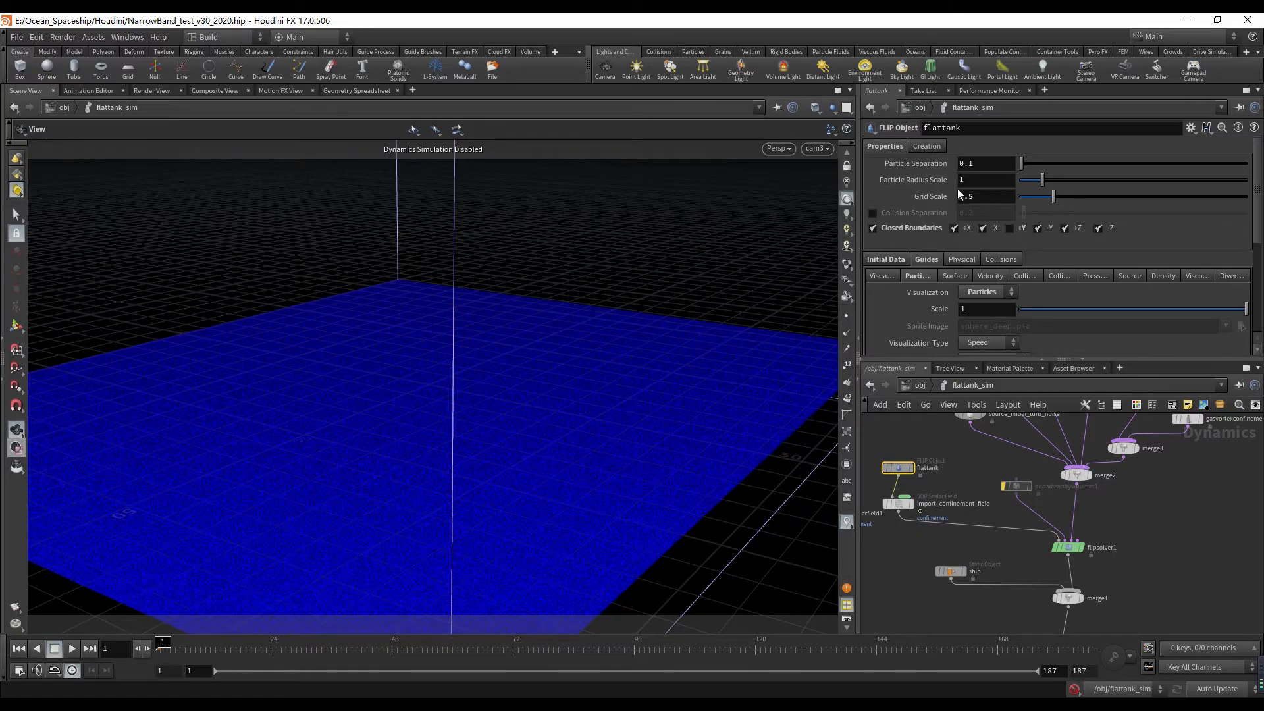
- Inspect the corner of the fluid tank, return the viewport to cam3, and check flattank's Collision Separation option
{"action": "left_click_drag", "start_coordinate": [342, 397], "coordinate": [843, 207]}
{"action": "left_click", "coordinate": [816, 148]}
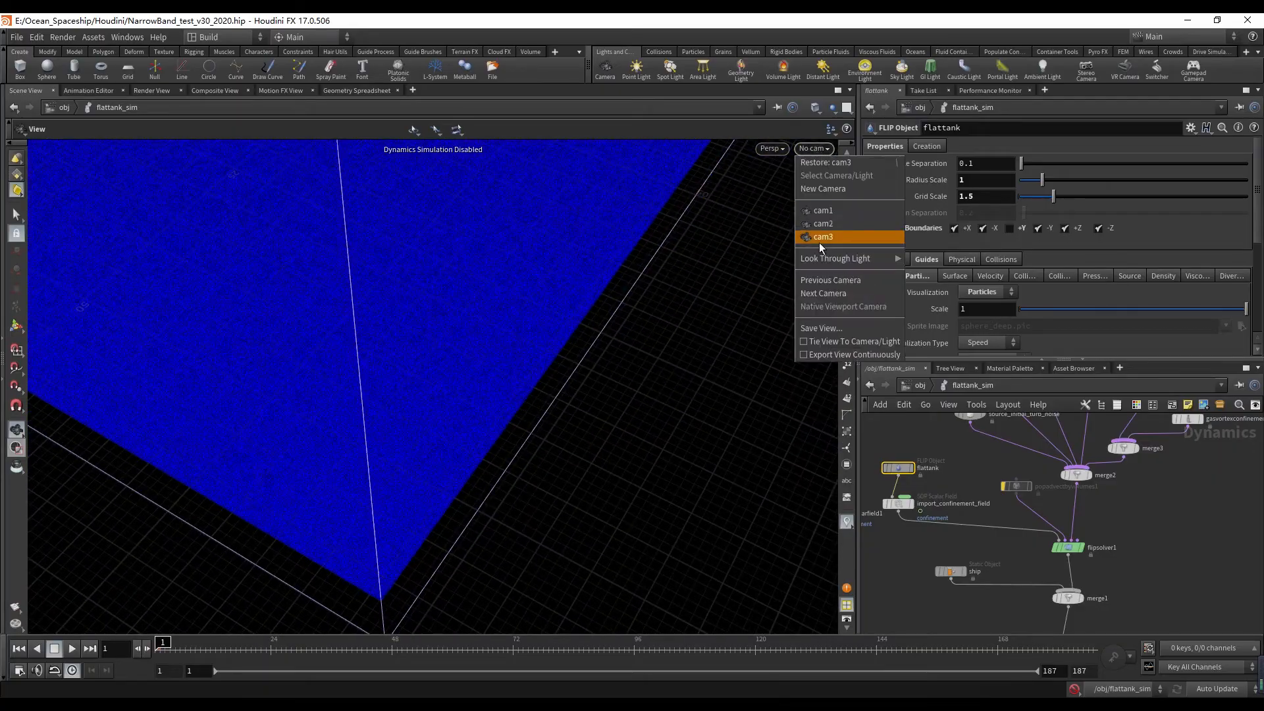
{"action": "left_click", "coordinate": [819, 243]}
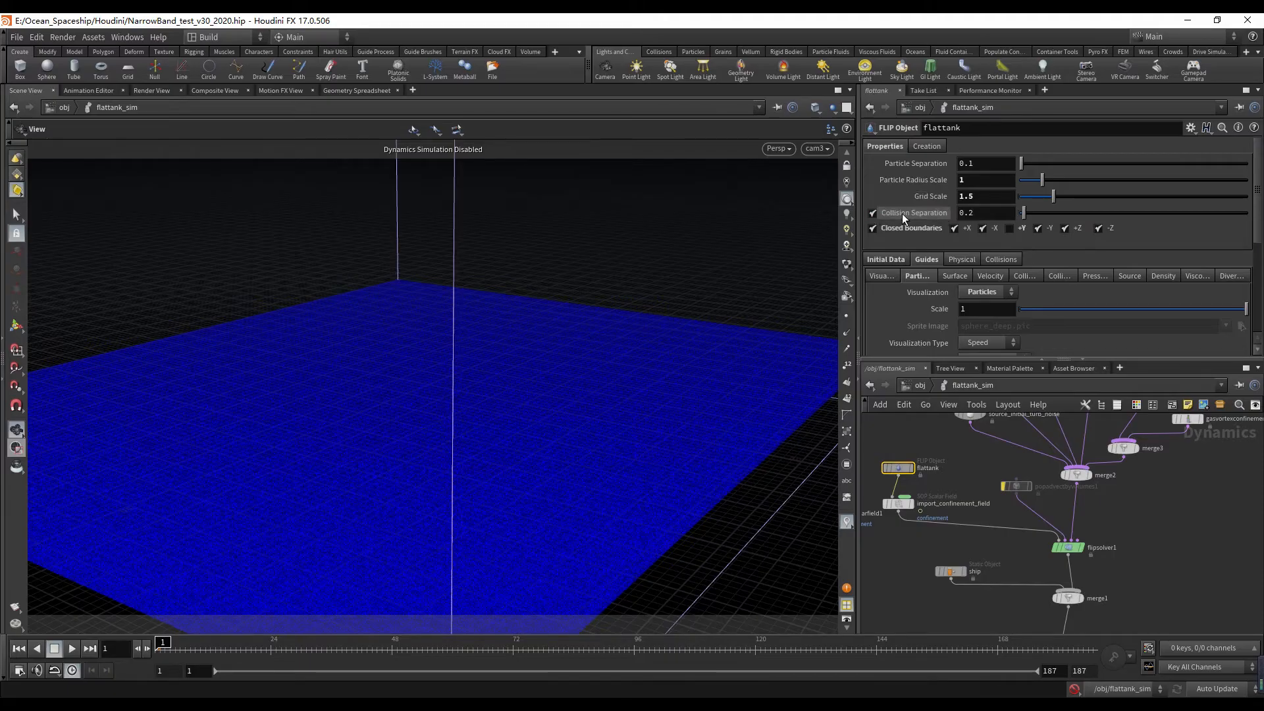
{"action": "middle_click_drag", "start_coordinate": [970, 467], "coordinate": [998, 500]}
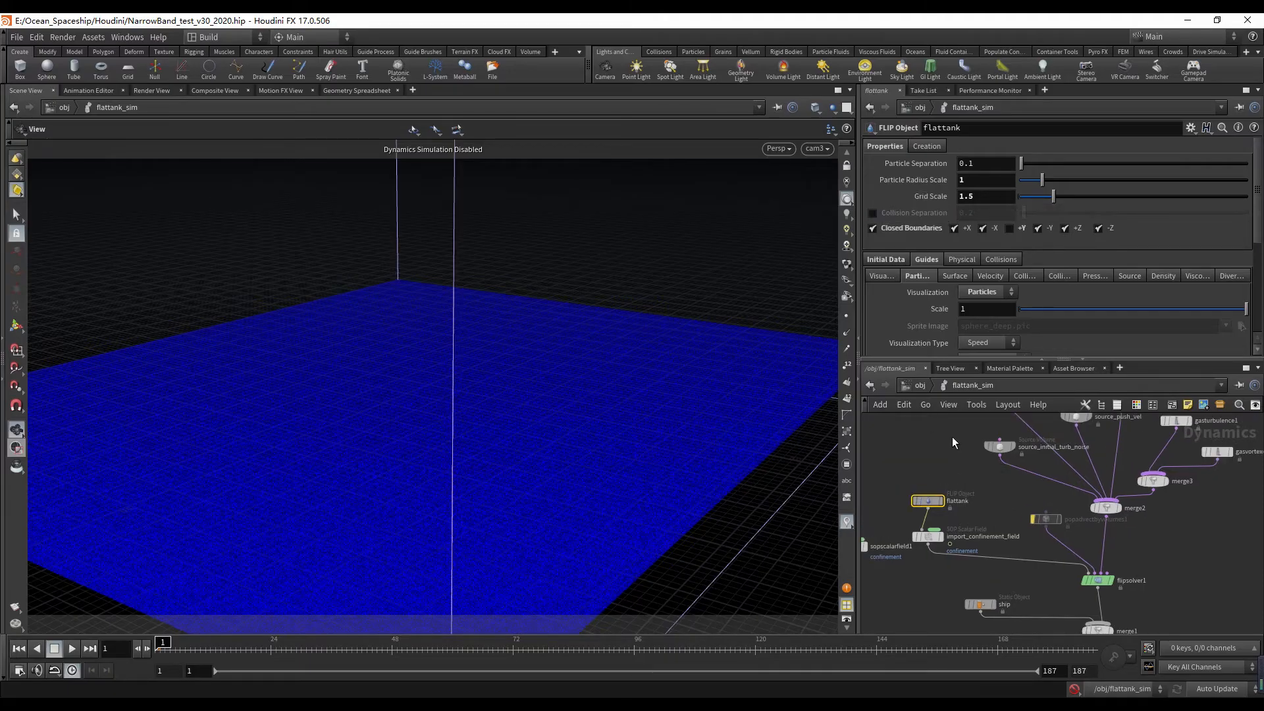
- Show the ship static object's collision parameters and return to the flattank FLIP object's properties
{"action": "scroll", "coordinate": [953, 440], "scroll_direction": "up", "scroll_amount": 2}
{"action": "middle_click_drag", "start_coordinate": [951, 453], "coordinate": [982, 425]}
{"action": "left_click", "coordinate": [1021, 535]}
{"action": "left_click", "coordinate": [1087, 615]}
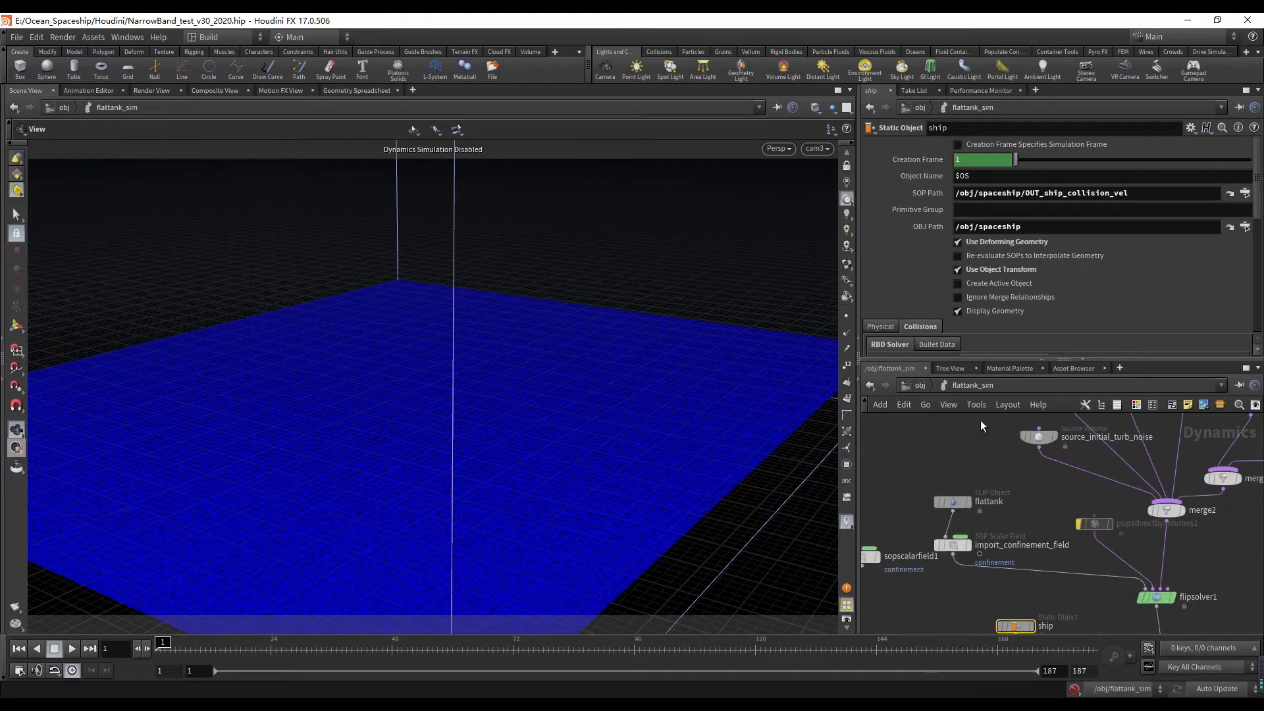
{"action": "left_click", "coordinate": [954, 502]}
{"action": "middle_click_drag", "start_coordinate": [1011, 503], "coordinate": [1029, 553]}
{"action": "middle_click_drag", "start_coordinate": [988, 503], "coordinate": [1055, 508]}
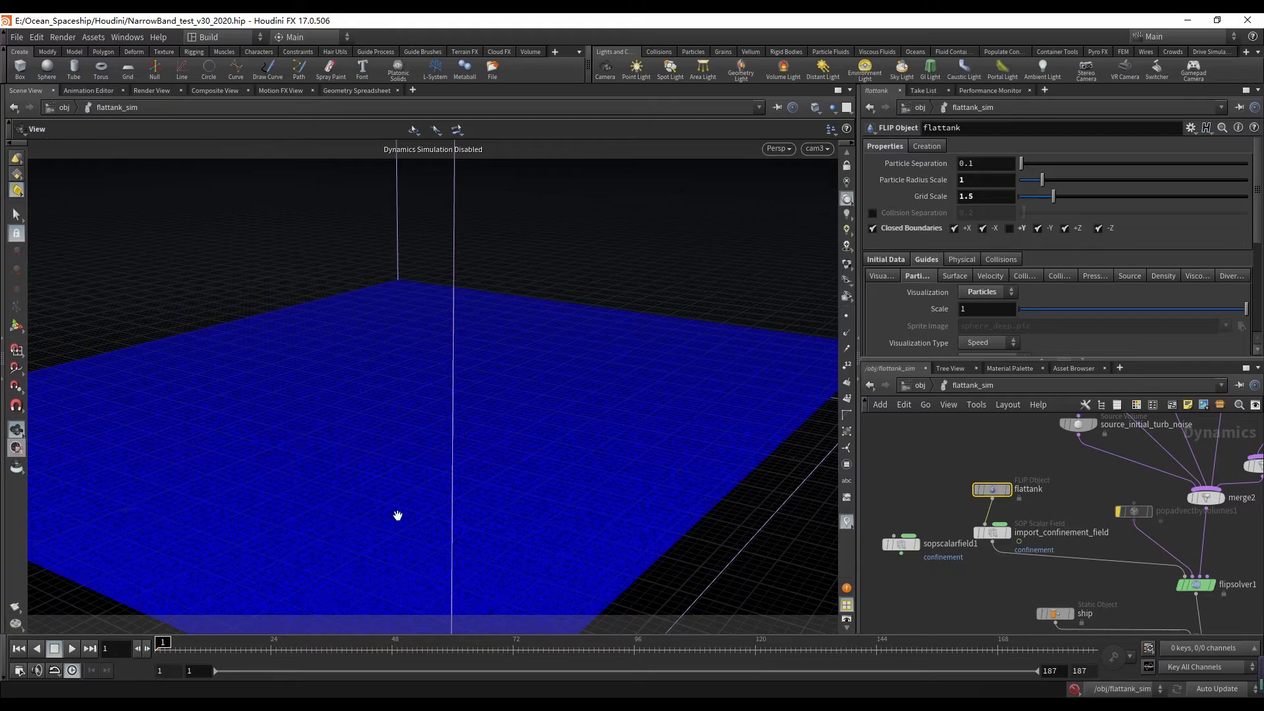
- Temporarily enable flattank's Collision Separation to review the setting, and disable it again
{"action": "left_click", "coordinate": [874, 214]}
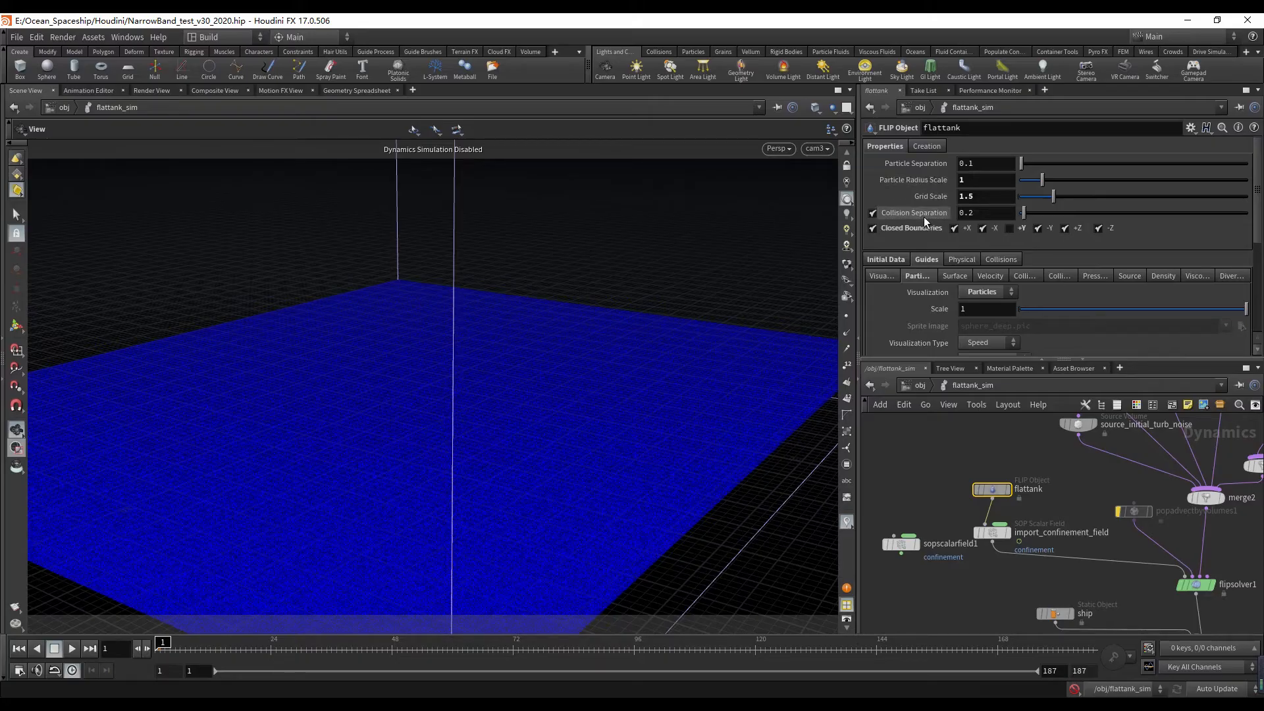
{"action": "left_click", "coordinate": [872, 214]}
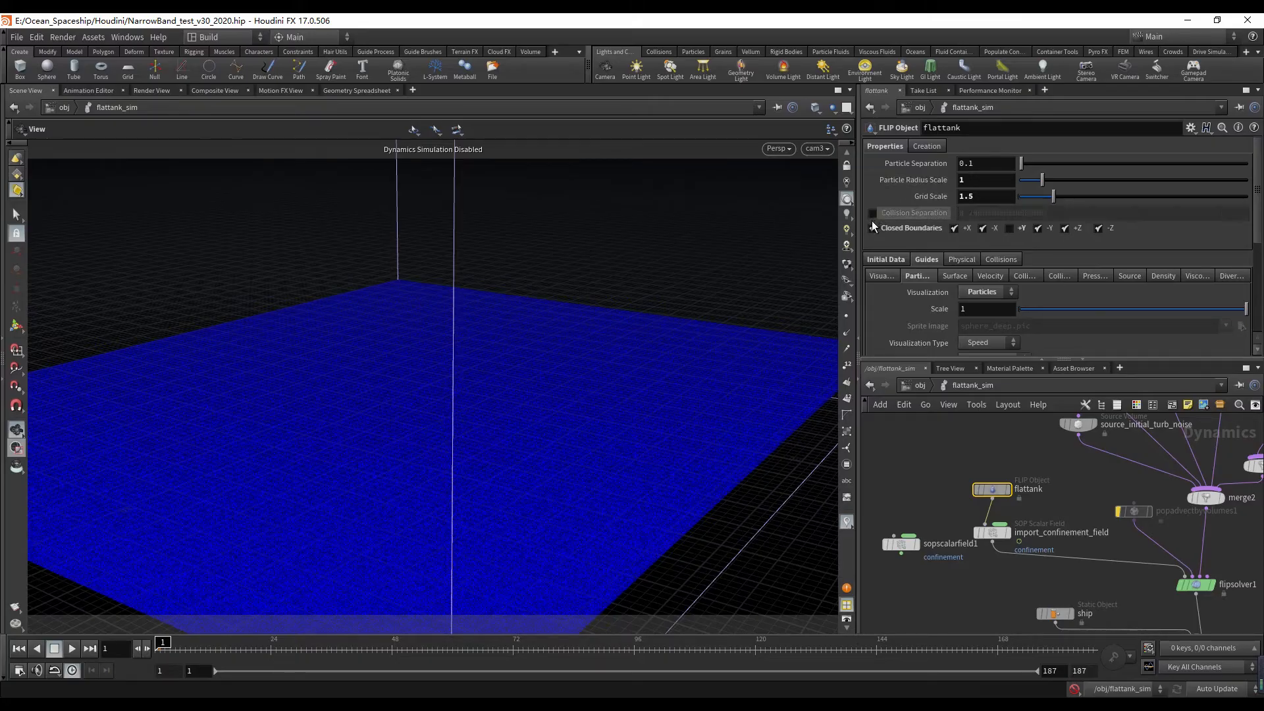
{"action": "left_click", "coordinate": [872, 214]}
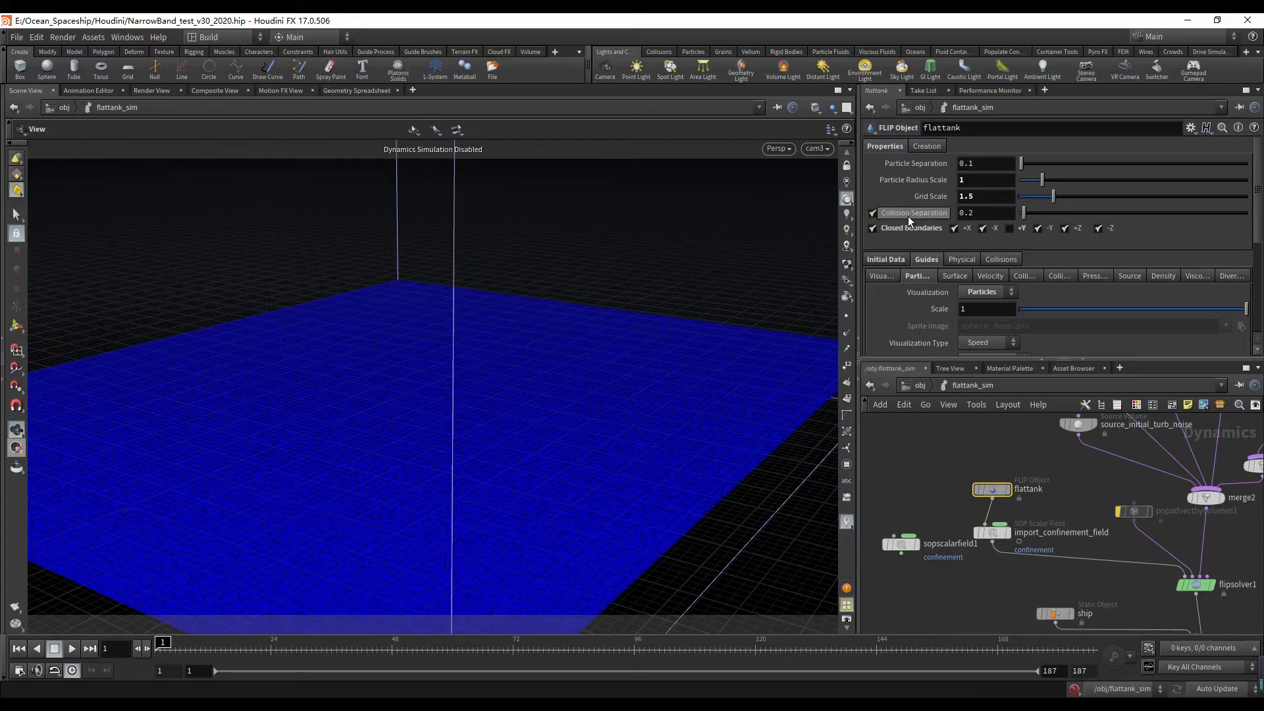
{"action": "left_click", "coordinate": [936, 215]}
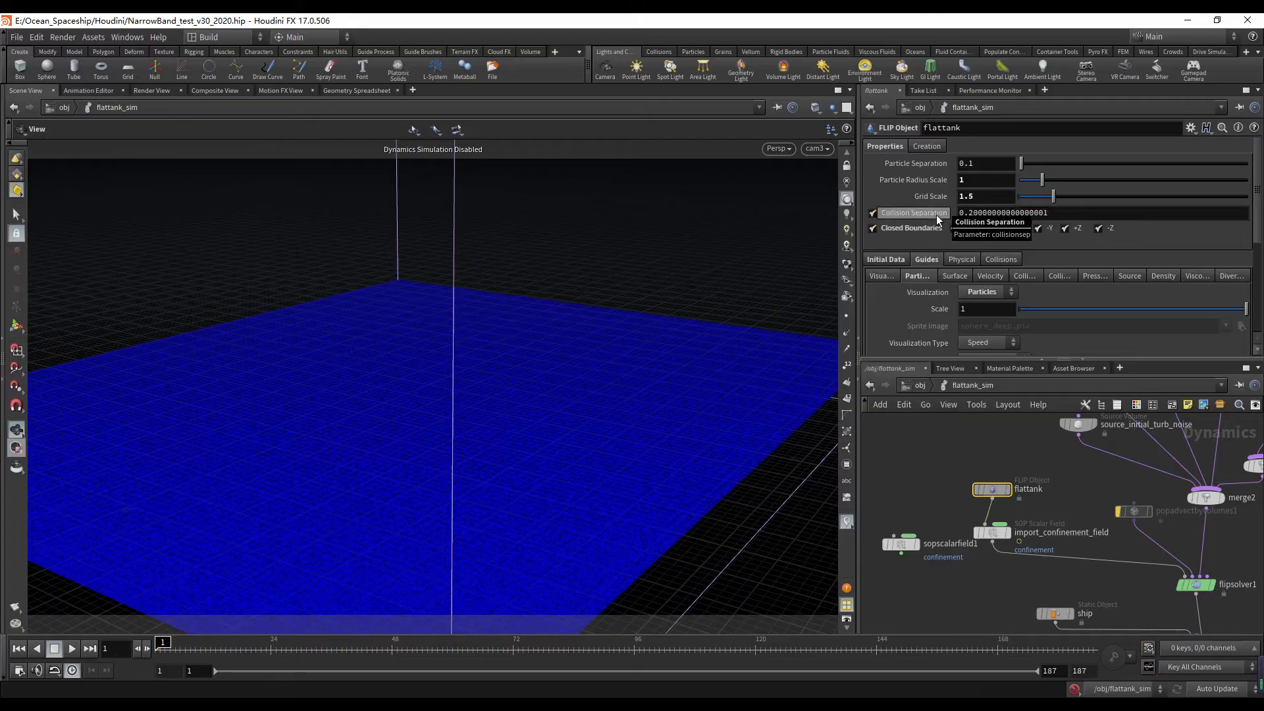
{"action": "left_click", "coordinate": [885, 214]}
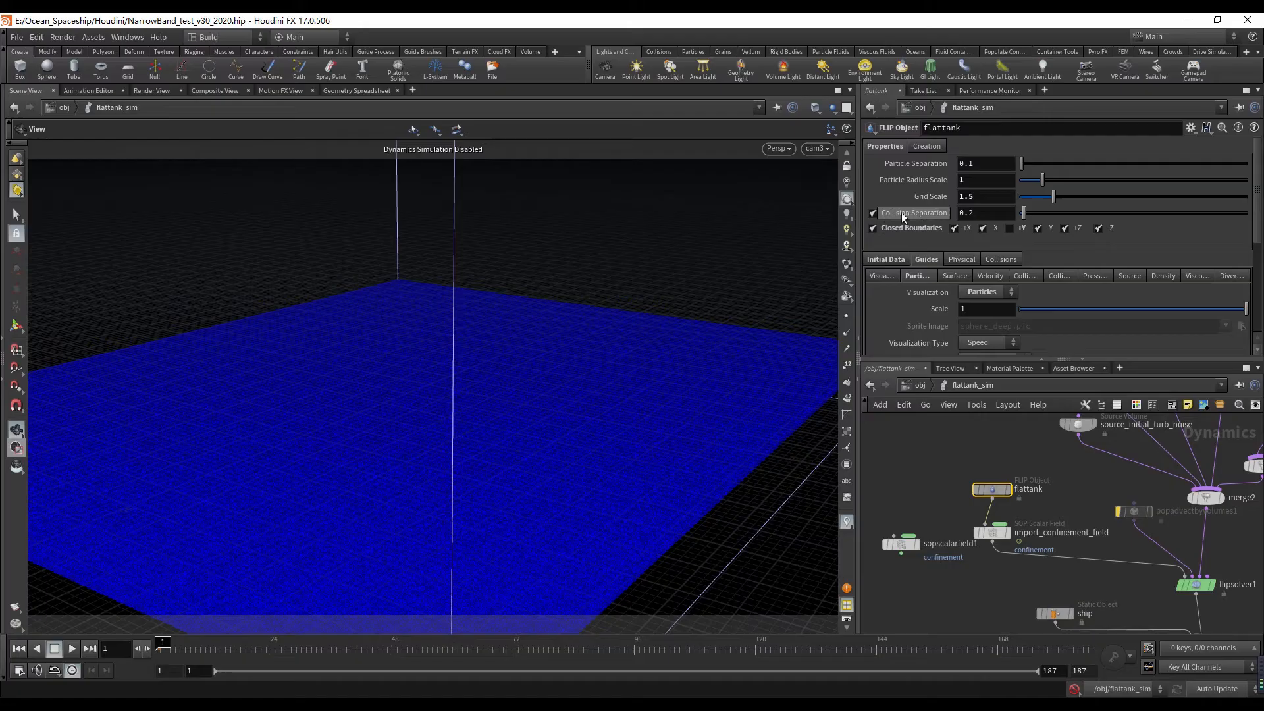
{"action": "left_click", "coordinate": [871, 214]}
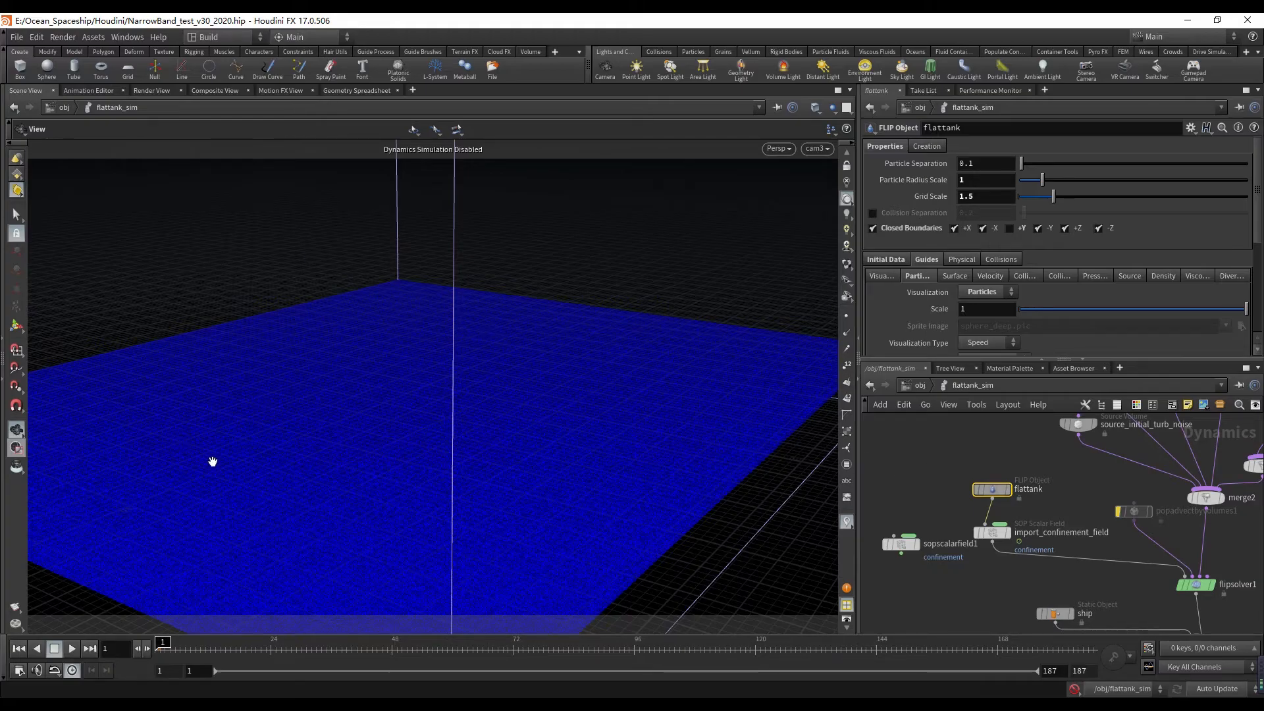
- Compare the ship static object with flattank's Grid Scale and Collision Separation parameters
{"action": "scroll", "coordinate": [1037, 527], "scroll_direction": "down", "scroll_amount": 2}
{"action": "middle_click_drag", "start_coordinate": [1038, 506], "coordinate": [962, 521]}
{"action": "scroll", "coordinate": [1047, 487], "scroll_direction": "up", "scroll_amount": 3}
{"action": "left_click", "coordinate": [1028, 474]}
{"action": "left_click", "coordinate": [964, 445]}
{"action": "left_click_drag", "start_coordinate": [961, 535], "coordinate": [958, 499]}
{"action": "left_click_drag", "start_coordinate": [954, 498], "coordinate": [1074, 566]}
{"action": "middle_click_drag", "start_coordinate": [914, 500], "coordinate": [932, 579]}
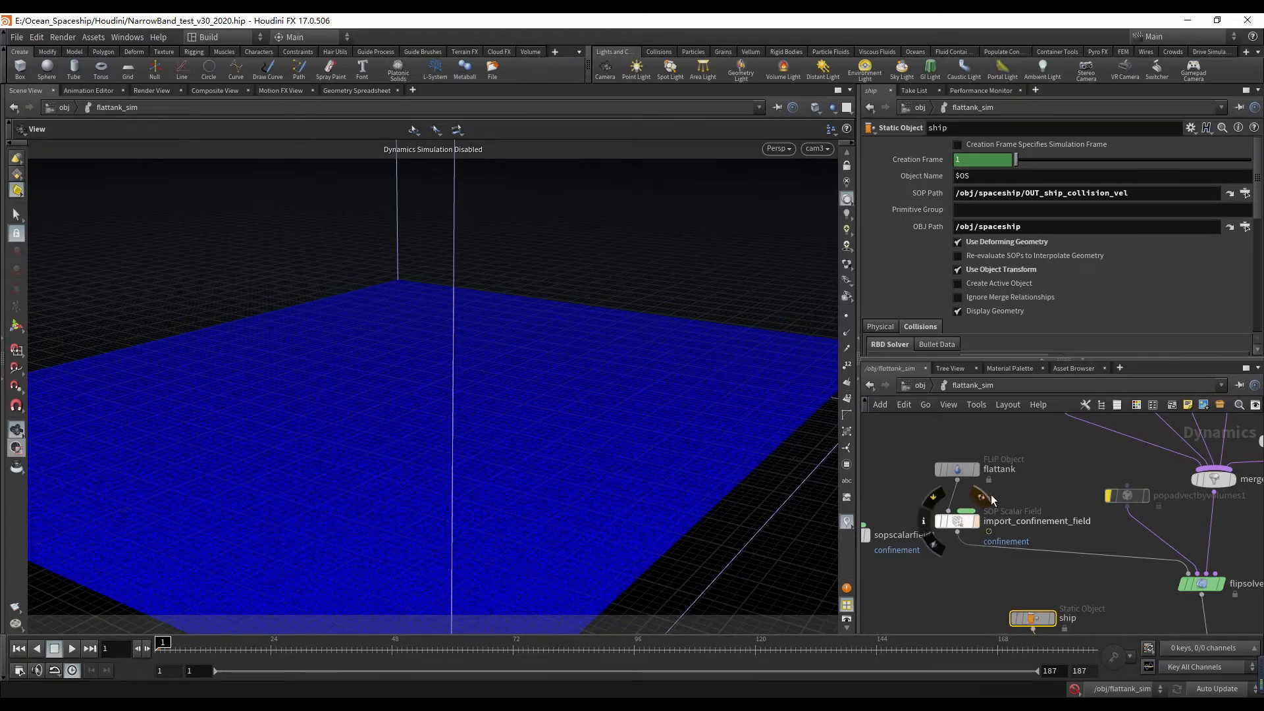
{"action": "left_click", "coordinate": [957, 469]}
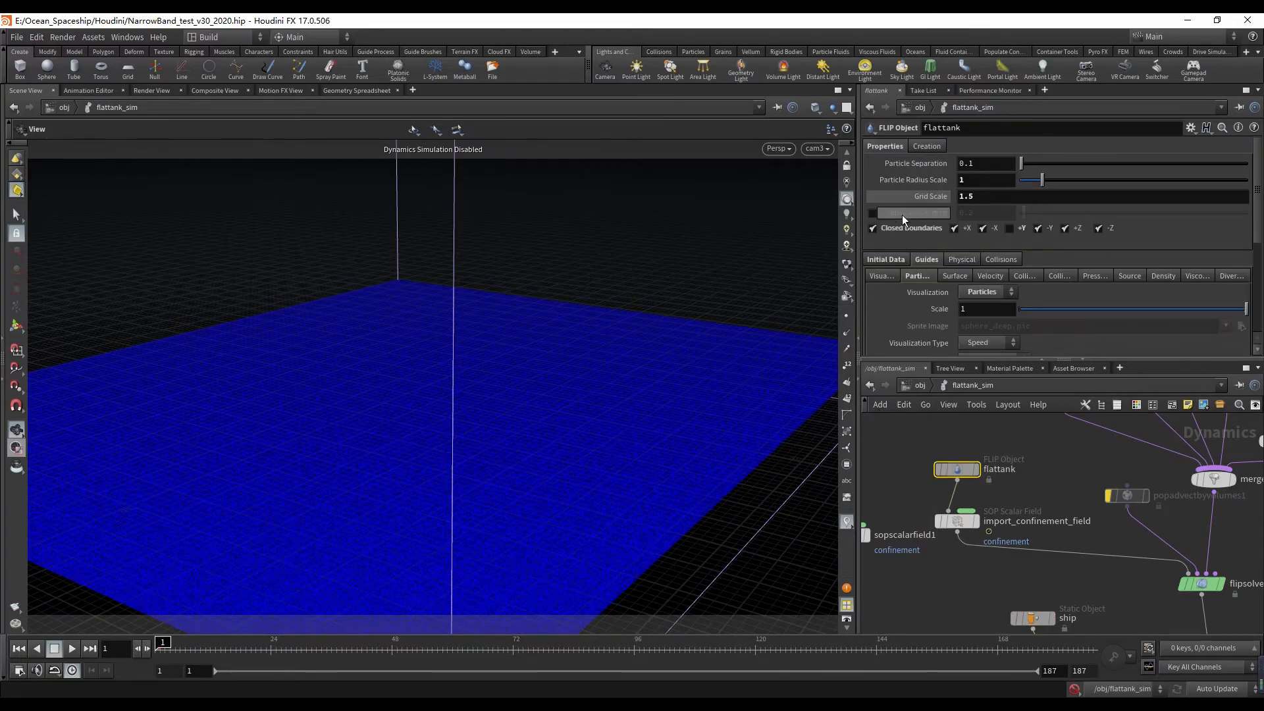
{"action": "left_click", "coordinate": [902, 216]}
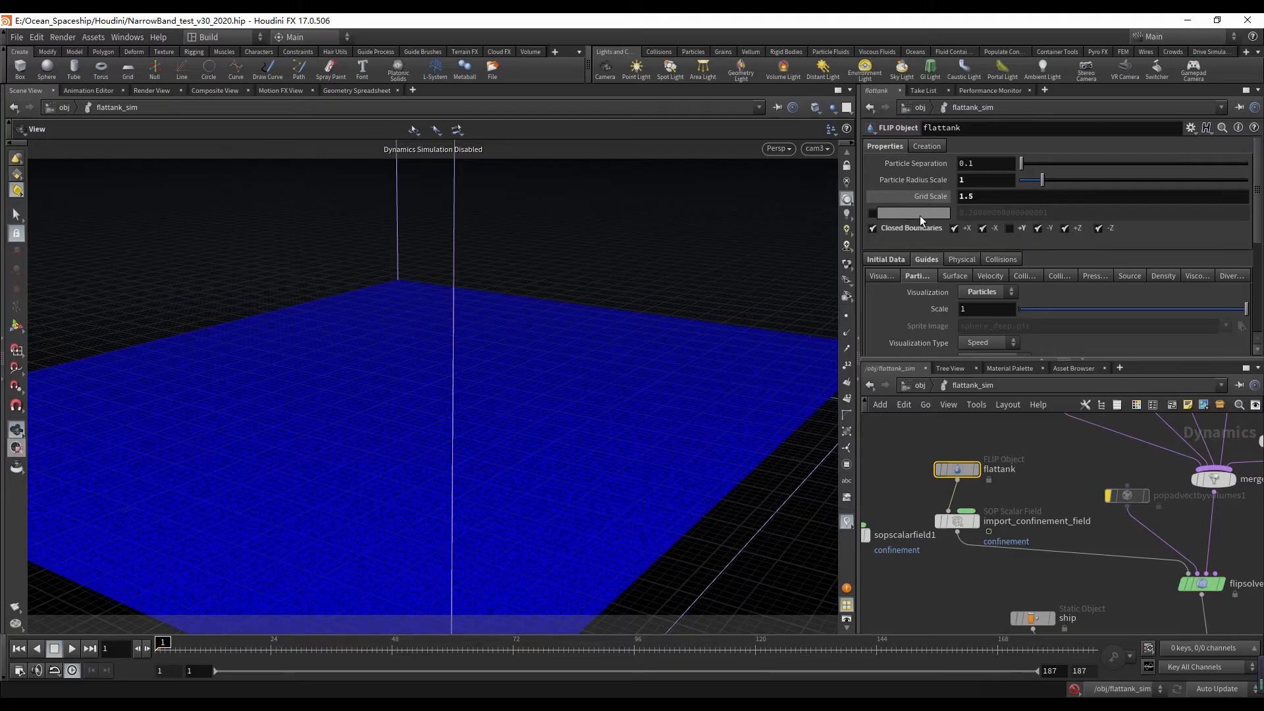
- Select flipsolver1 in the network to show its Substeps parameters
{"action": "scroll", "coordinate": [1047, 460], "scroll_direction": "down", "scroll_amount": 4}
{"action": "middle_click_drag", "start_coordinate": [1047, 462], "coordinate": [1011, 473]}
{"action": "scroll", "coordinate": [1148, 515], "scroll_direction": "up", "scroll_amount": 3}
{"action": "left_click", "coordinate": [1043, 538]}
{"action": "middle_click_drag", "start_coordinate": [991, 548], "coordinate": [981, 547]}
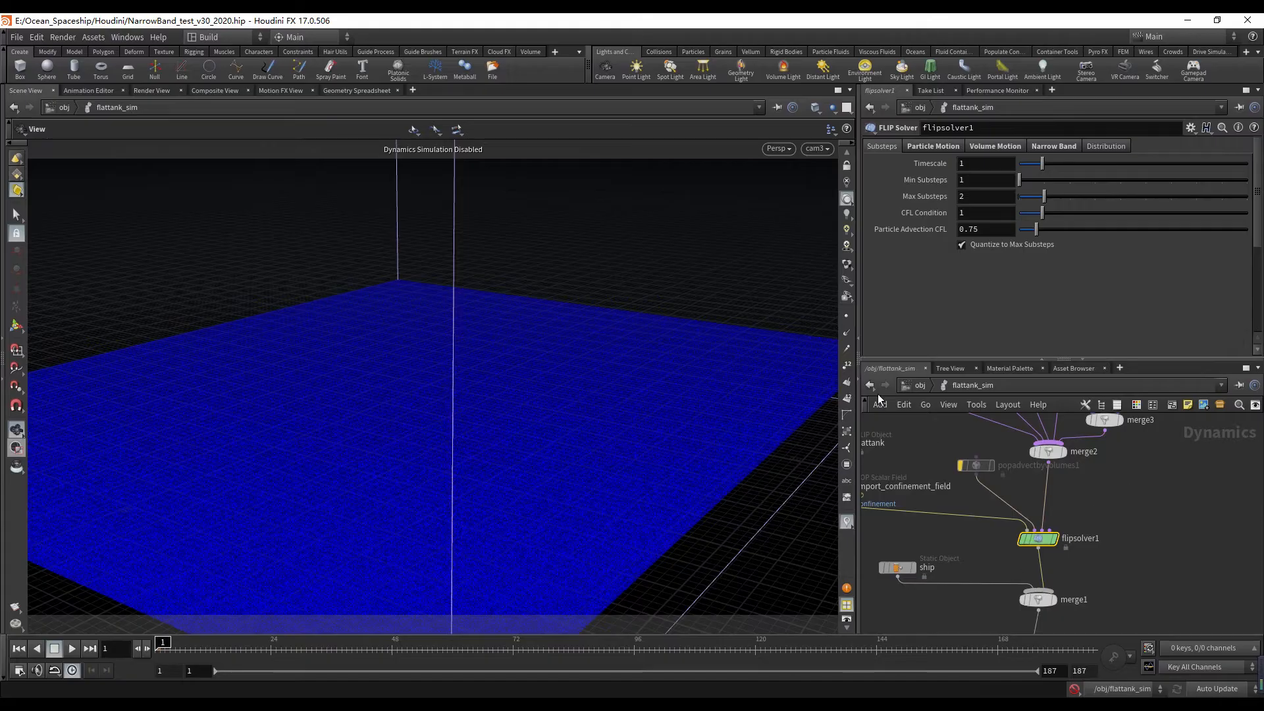
- Leave the DOP network for the object level, enter the flattank_fluid geometry network and look through cam3
{"action": "left_click", "coordinate": [915, 389]}
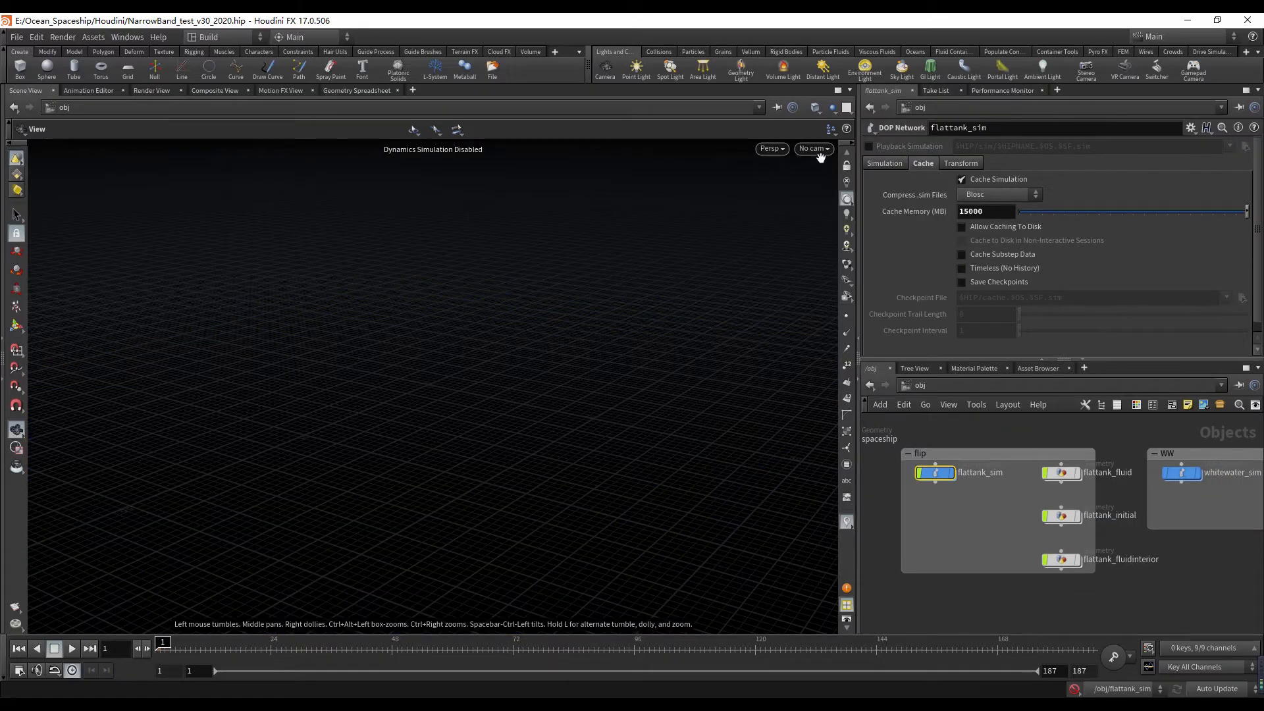
{"action": "left_click", "coordinate": [814, 148]}
{"action": "left_click", "coordinate": [825, 237]}
{"action": "middle_click_drag", "start_coordinate": [1009, 504], "coordinate": [925, 496]}
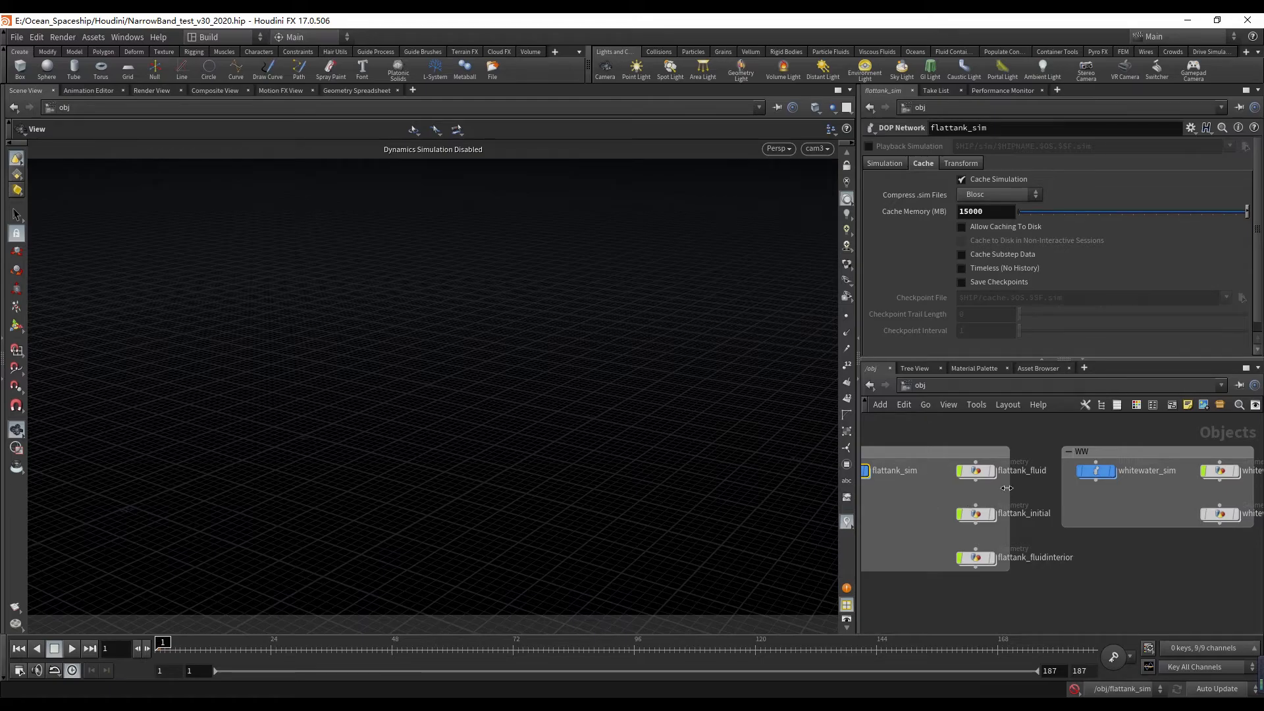
{"action": "double_click", "coordinate": [972, 470]}
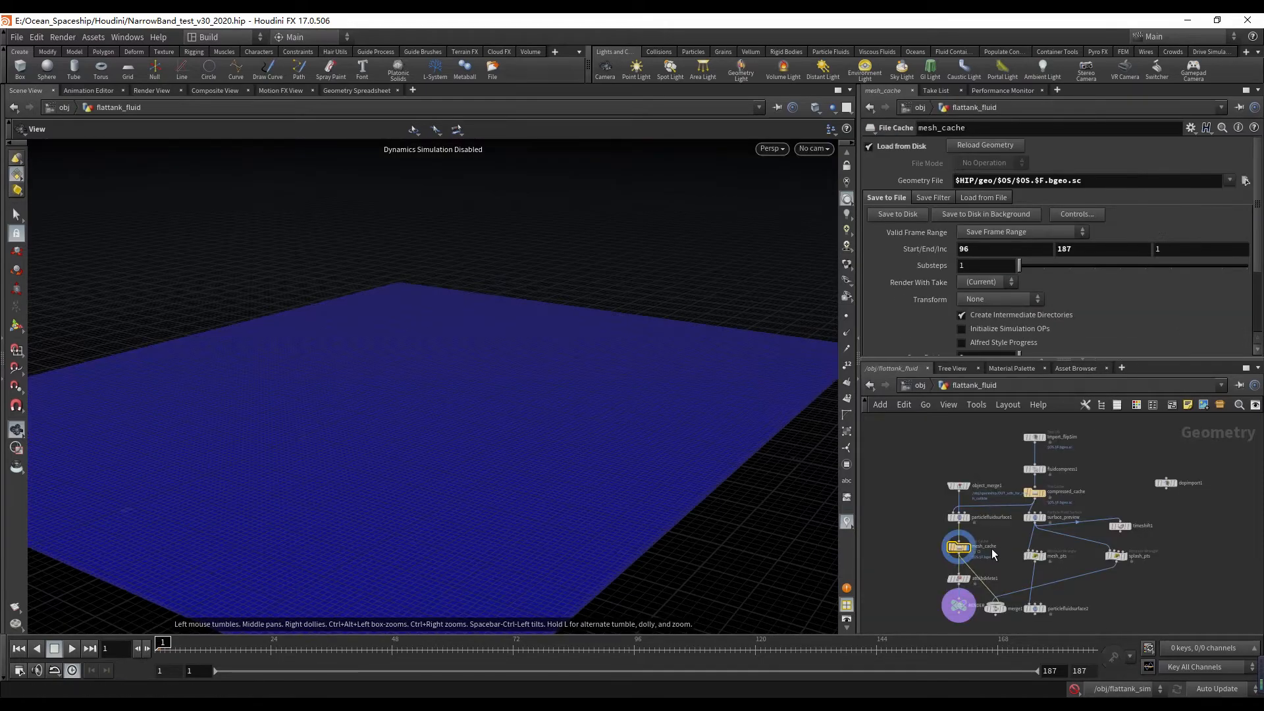
{"action": "left_click", "coordinate": [814, 149]}
{"action": "left_click", "coordinate": [823, 238]}
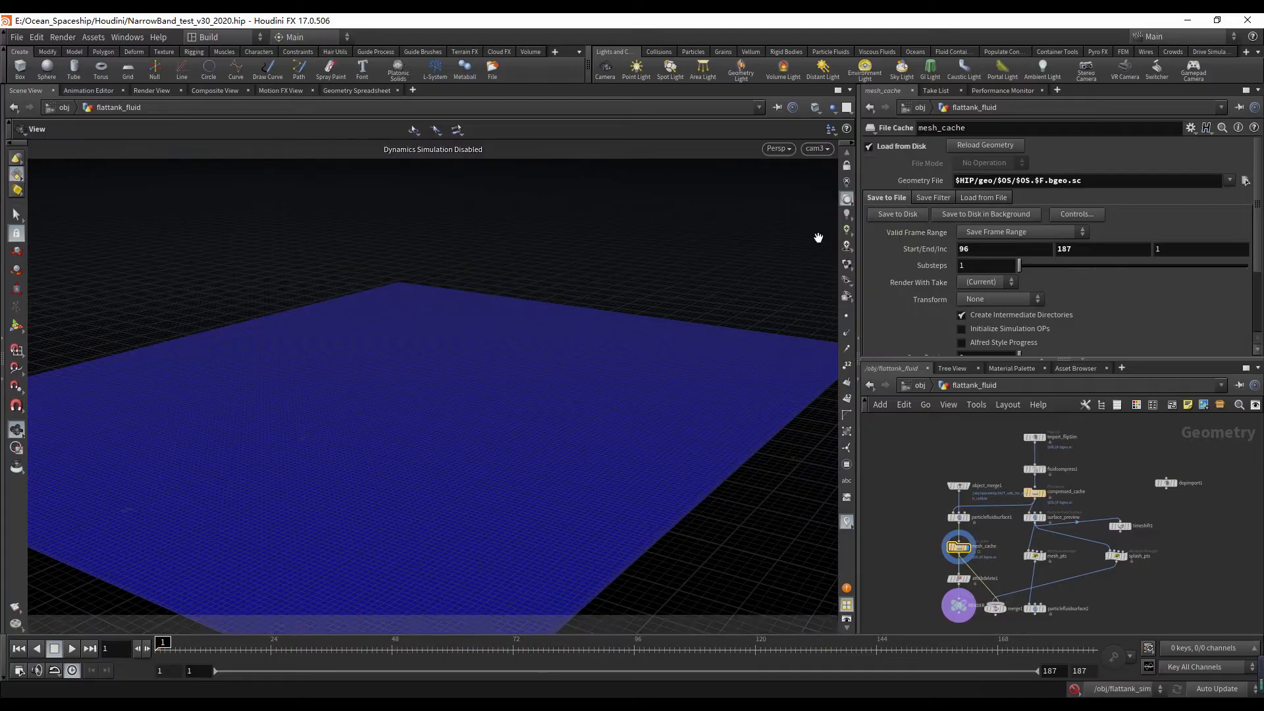
- Display the compressed_cache file cache below fluidcompress1 and select it to show its parameters
{"action": "scroll", "coordinate": [1093, 474], "scroll_direction": "up", "scroll_amount": 5}
{"action": "mouse_move", "coordinate": [967, 519]}
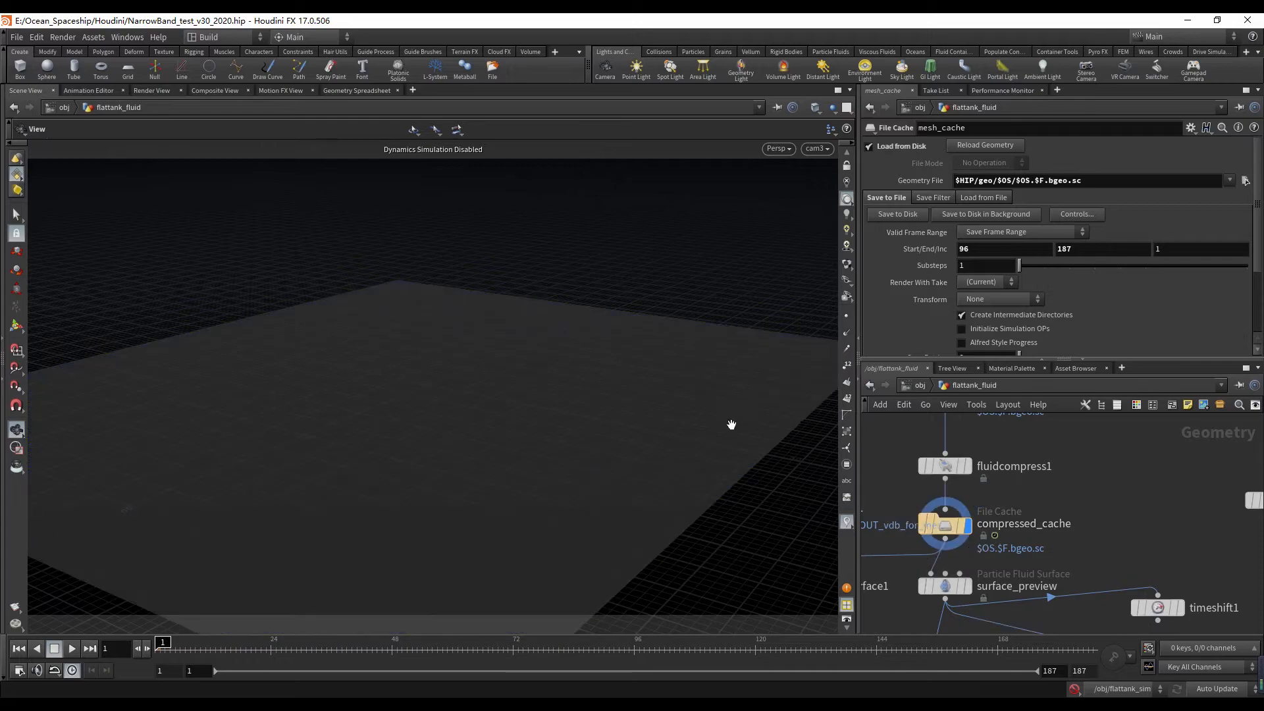
{"action": "scroll", "coordinate": [1019, 492], "scroll_direction": "down", "scroll_amount": 2}
{"action": "scroll", "coordinate": [1020, 493], "scroll_direction": "up", "scroll_amount": 4}
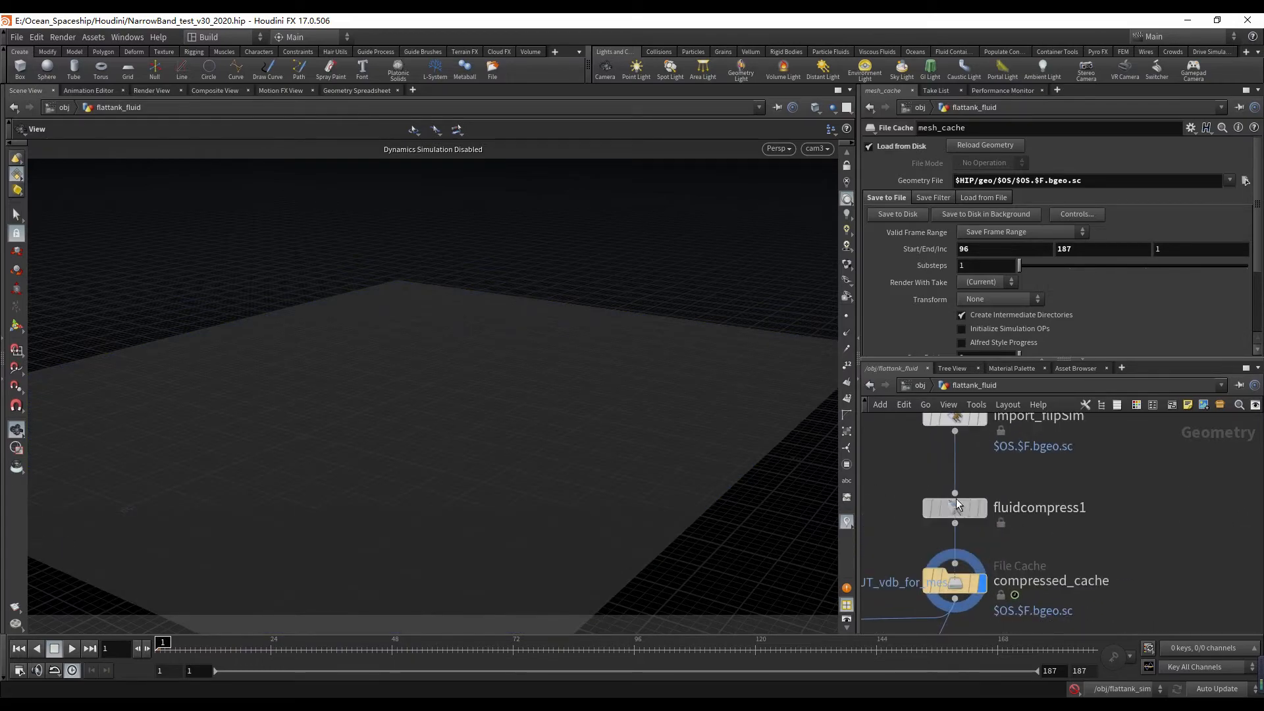
{"action": "middle_click_drag", "start_coordinate": [1022, 508], "coordinate": [1020, 457]}
{"action": "left_click_drag", "start_coordinate": [1060, 517], "coordinate": [895, 615]}
{"action": "scroll", "coordinate": [1027, 527], "scroll_direction": "down", "scroll_amount": 2}
{"action": "middle_click_drag", "start_coordinate": [1027, 527], "coordinate": [1022, 537]}
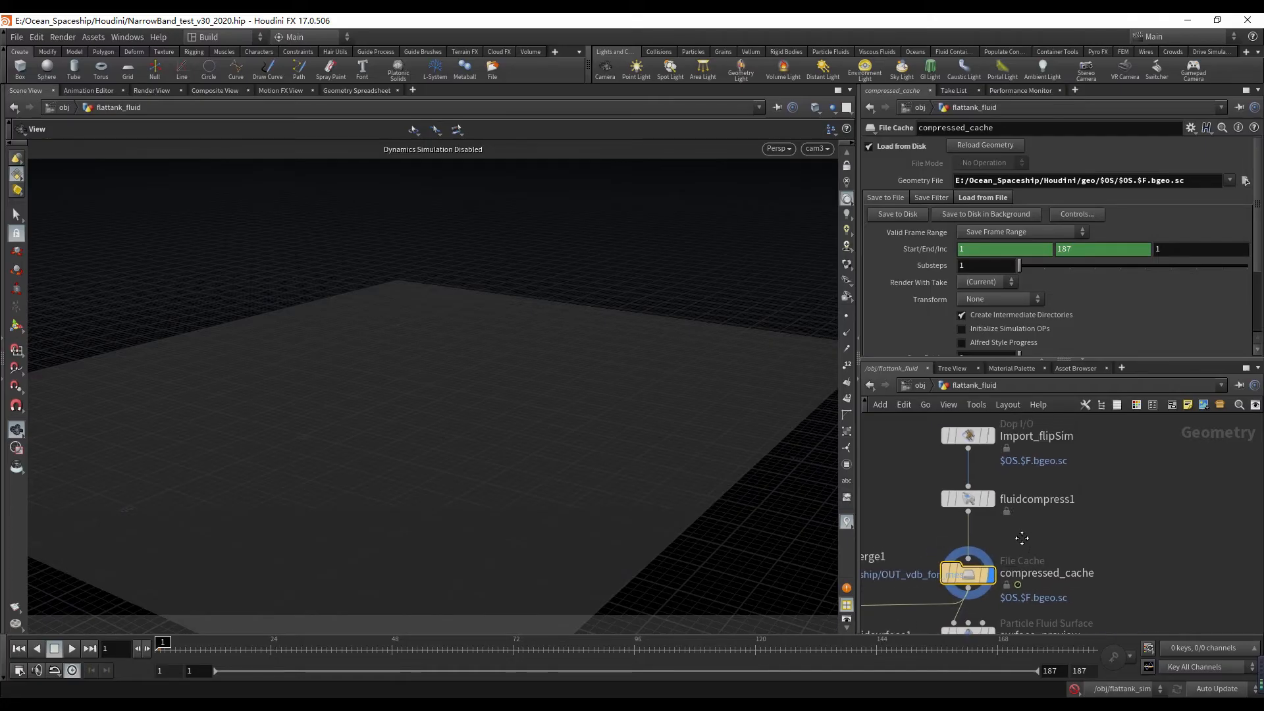
- Examine the compressed_cache node and its connections from fluidcompress1 to surface_preview
{"action": "left_click_drag", "start_coordinate": [1088, 520], "coordinate": [931, 617]}
{"action": "scroll", "coordinate": [1032, 607], "scroll_direction": "up", "scroll_amount": 2}
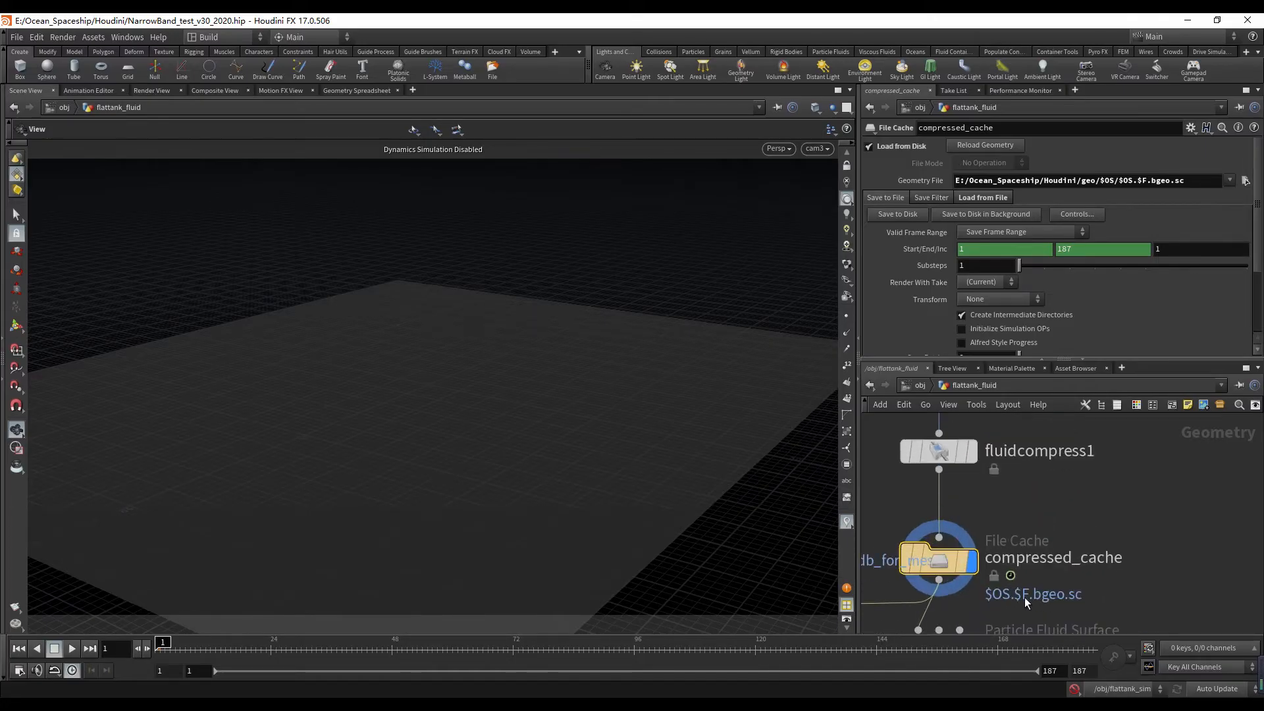
{"action": "left_click_drag", "start_coordinate": [1017, 511], "coordinate": [849, 606]}
{"action": "left_click_drag", "start_coordinate": [1050, 488], "coordinate": [870, 607]}
{"action": "left_click_drag", "start_coordinate": [1125, 494], "coordinate": [862, 610]}
{"action": "scroll", "coordinate": [1079, 542], "scroll_direction": "down", "scroll_amount": 2}
{"action": "scroll", "coordinate": [1150, 491], "scroll_direction": "up", "scroll_amount": 1}
{"action": "middle_click_drag", "start_coordinate": [1151, 491], "coordinate": [1117, 461]}
{"action": "left_click_drag", "start_coordinate": [1117, 462], "coordinate": [917, 541]}
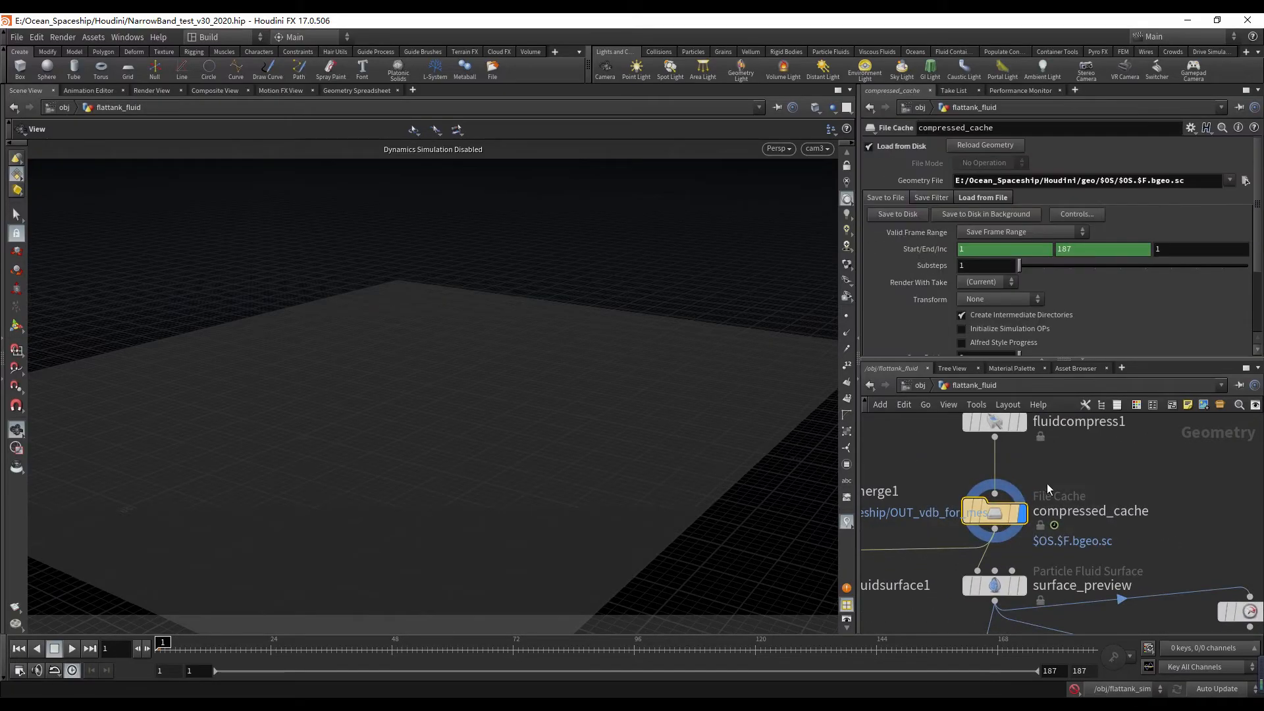
{"action": "left_click_drag", "start_coordinate": [1070, 473], "coordinate": [927, 541]}
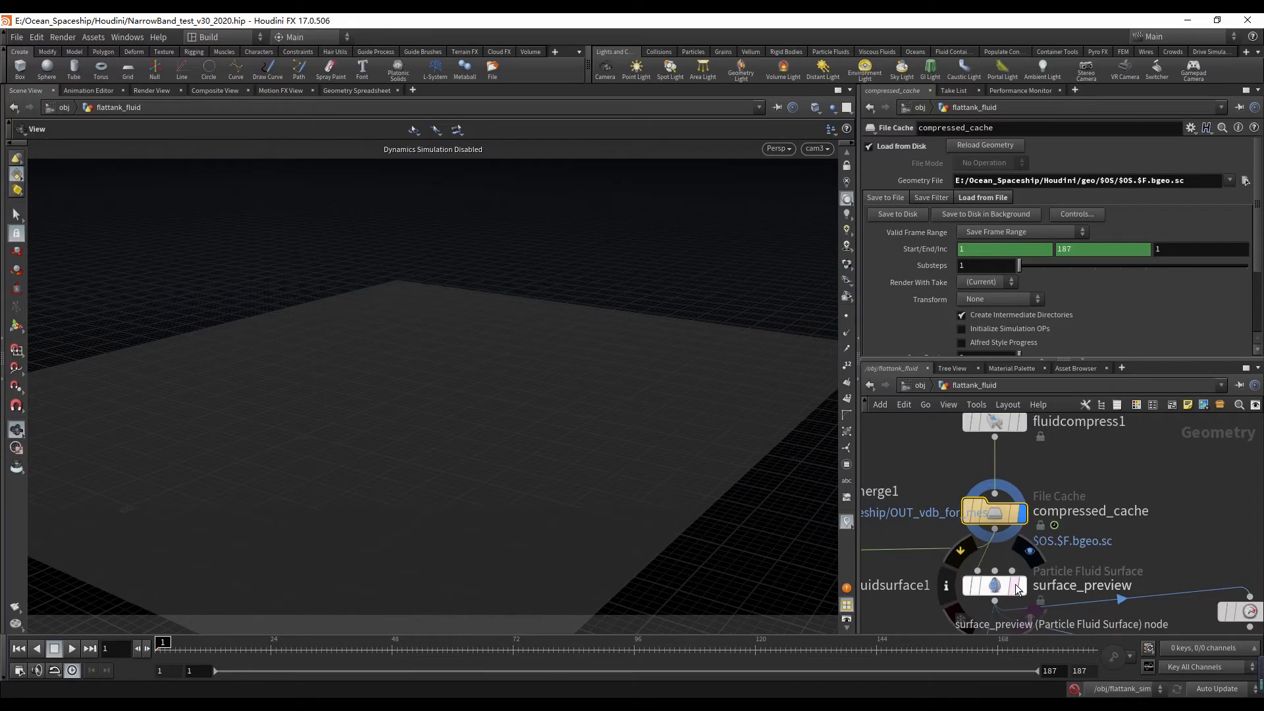
- Display the surface_preview particle fluid surface at frame 36 and view its node information
{"action": "left_click", "coordinate": [985, 589]}
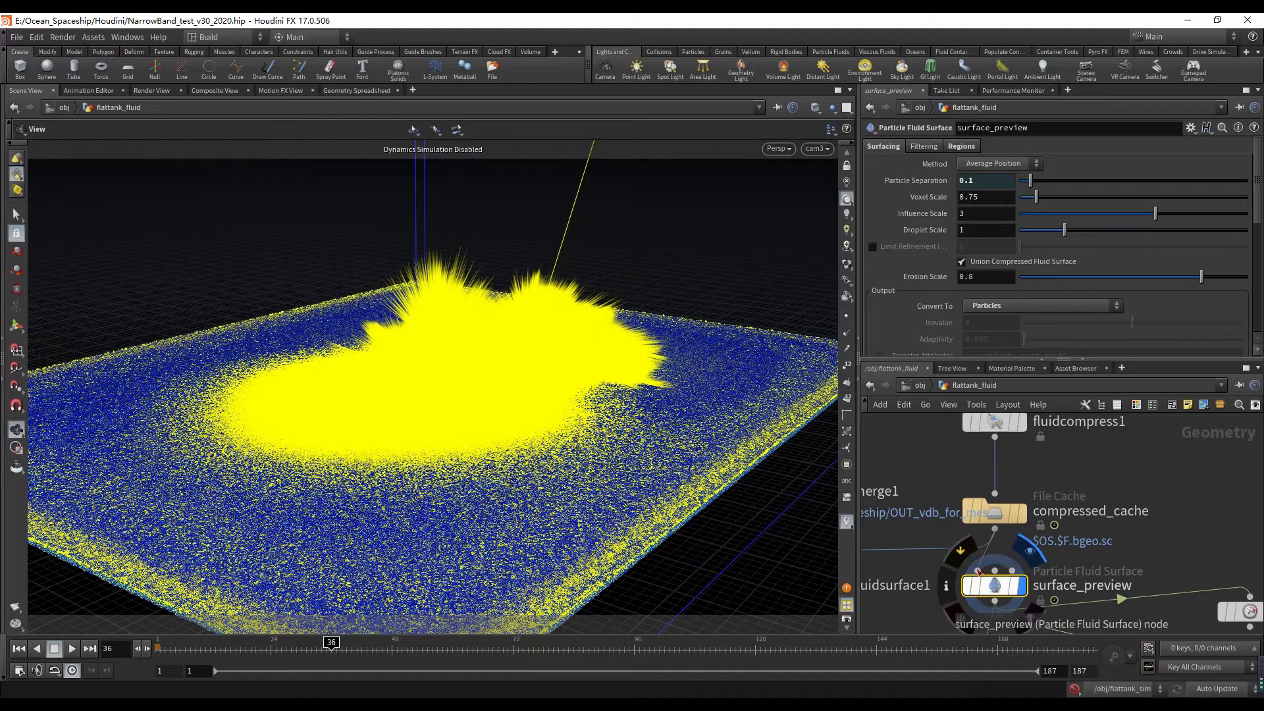
{"action": "middle_click", "coordinate": [994, 585]}
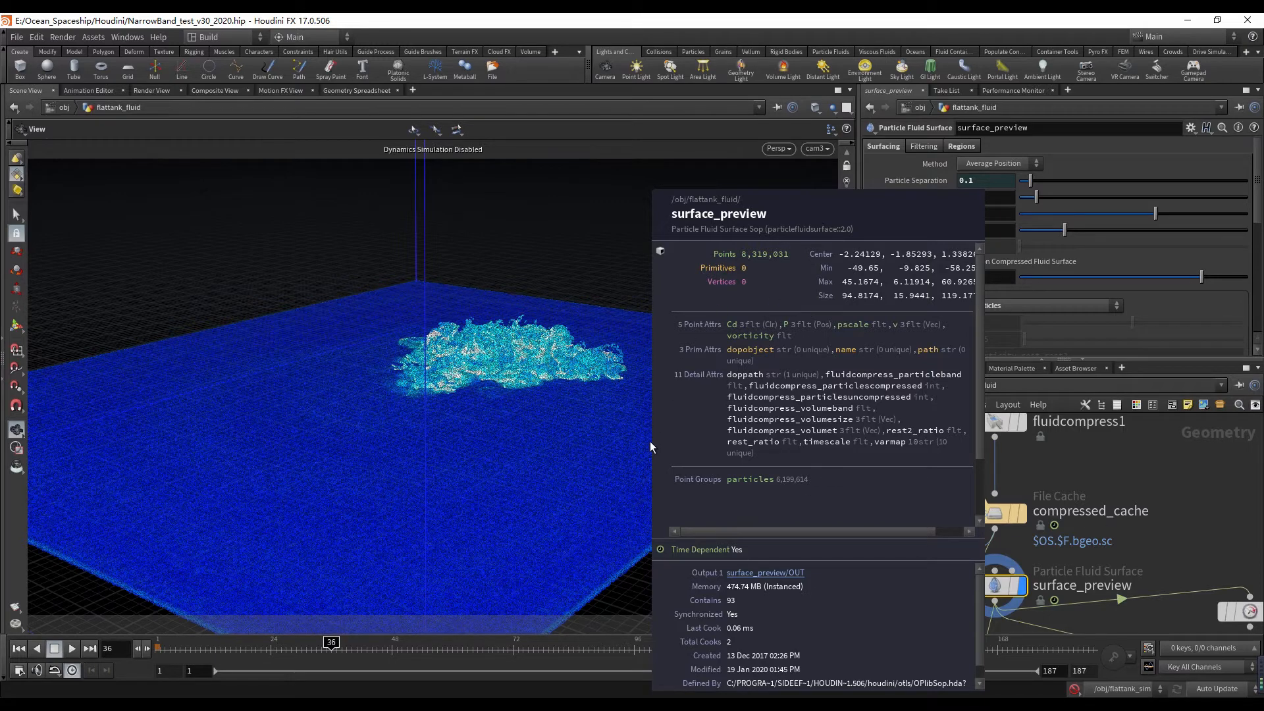
{"action": "scroll", "coordinate": [1045, 559], "scroll_direction": "down", "scroll_amount": 3}
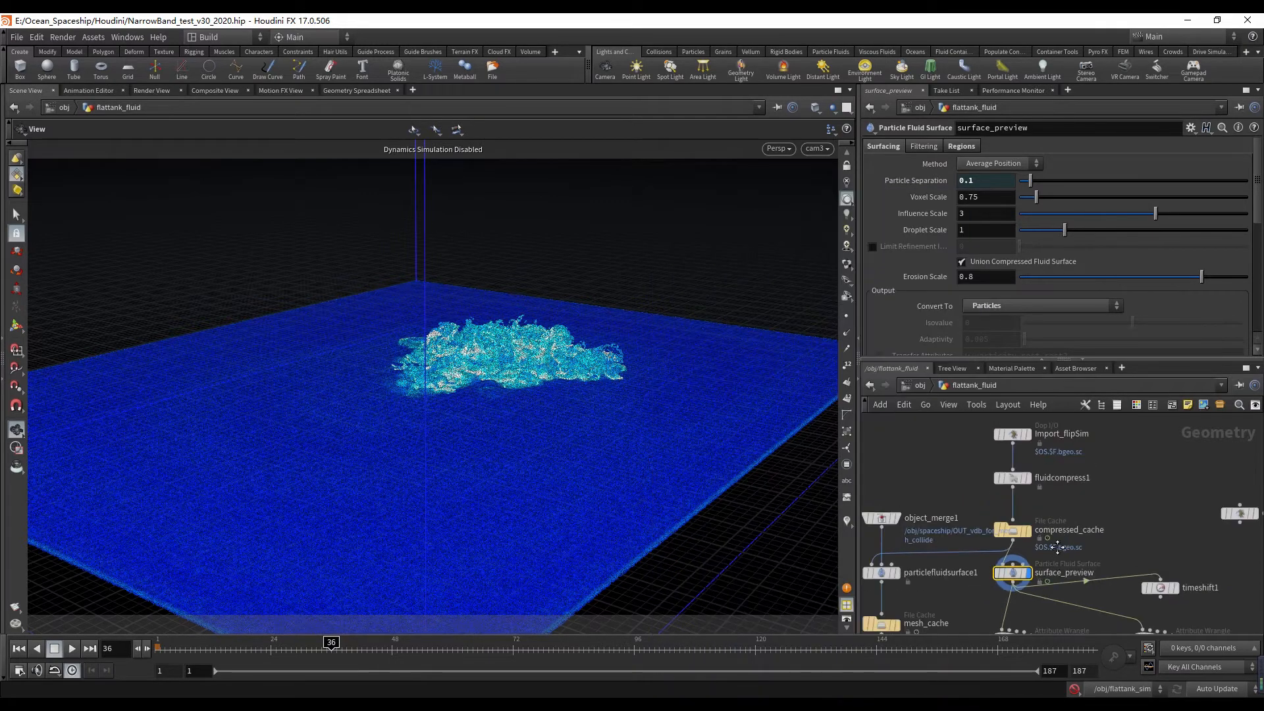
- Display the mesh_pts attribute wrangle below surface_preview to show its point removal code
{"action": "middle_click_drag", "start_coordinate": [1045, 560], "coordinate": [1044, 462]}
{"action": "scroll", "coordinate": [1043, 491], "scroll_direction": "up", "scroll_amount": 2}
{"action": "left_click", "coordinate": [1000, 565]}
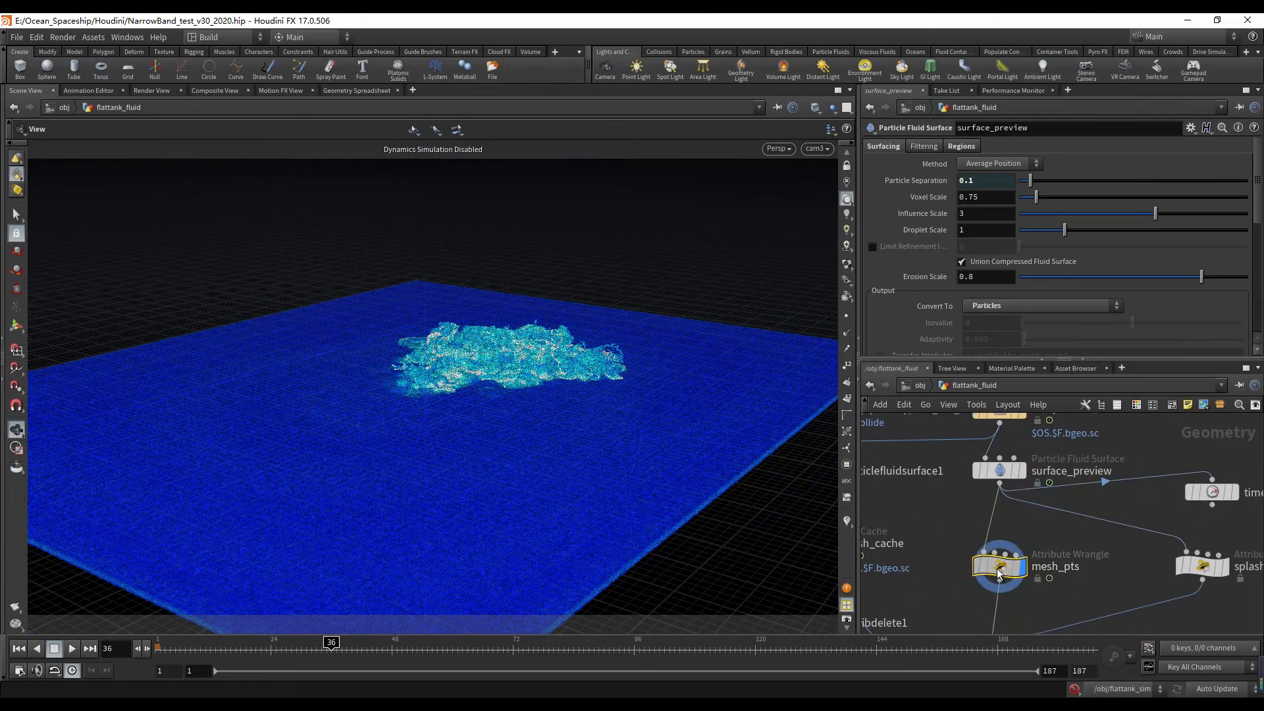
- Set the scene's update mode to Manual to prevent nodes from cooking automatically
{"action": "scroll", "coordinate": [965, 522], "scroll_direction": "down", "scroll_amount": 2}
{"action": "scroll", "coordinate": [999, 523], "scroll_direction": "up", "scroll_amount": 3}
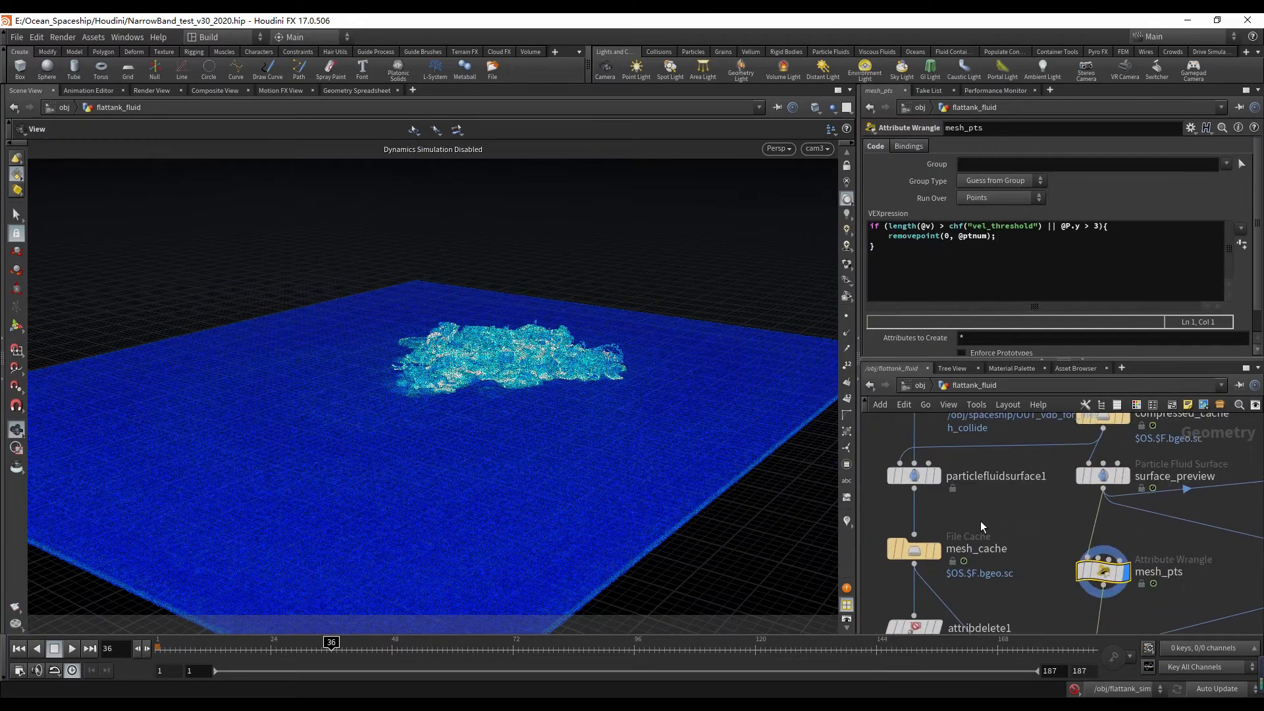
{"action": "left_click", "coordinate": [1206, 689]}
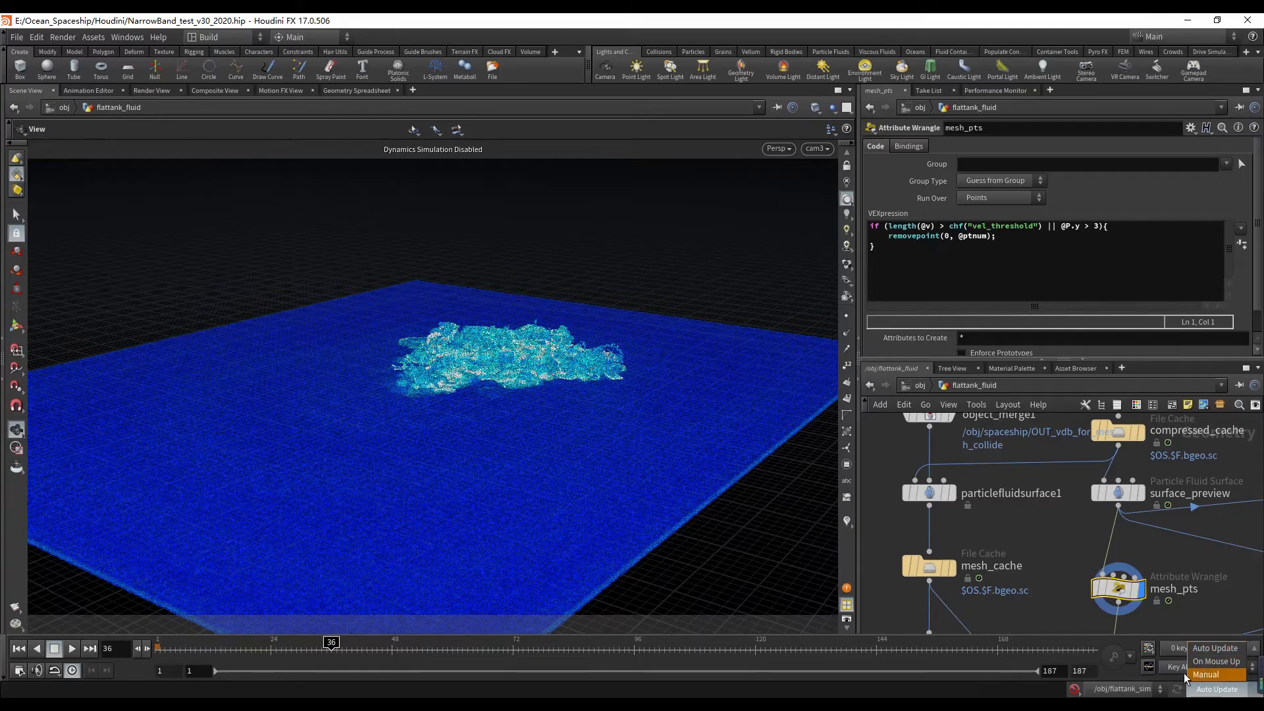
{"action": "left_click", "coordinate": [1184, 672]}
- Select particlefluidsurface1 and review its Filtering and Regions parameters
{"action": "left_click", "coordinate": [929, 492]}
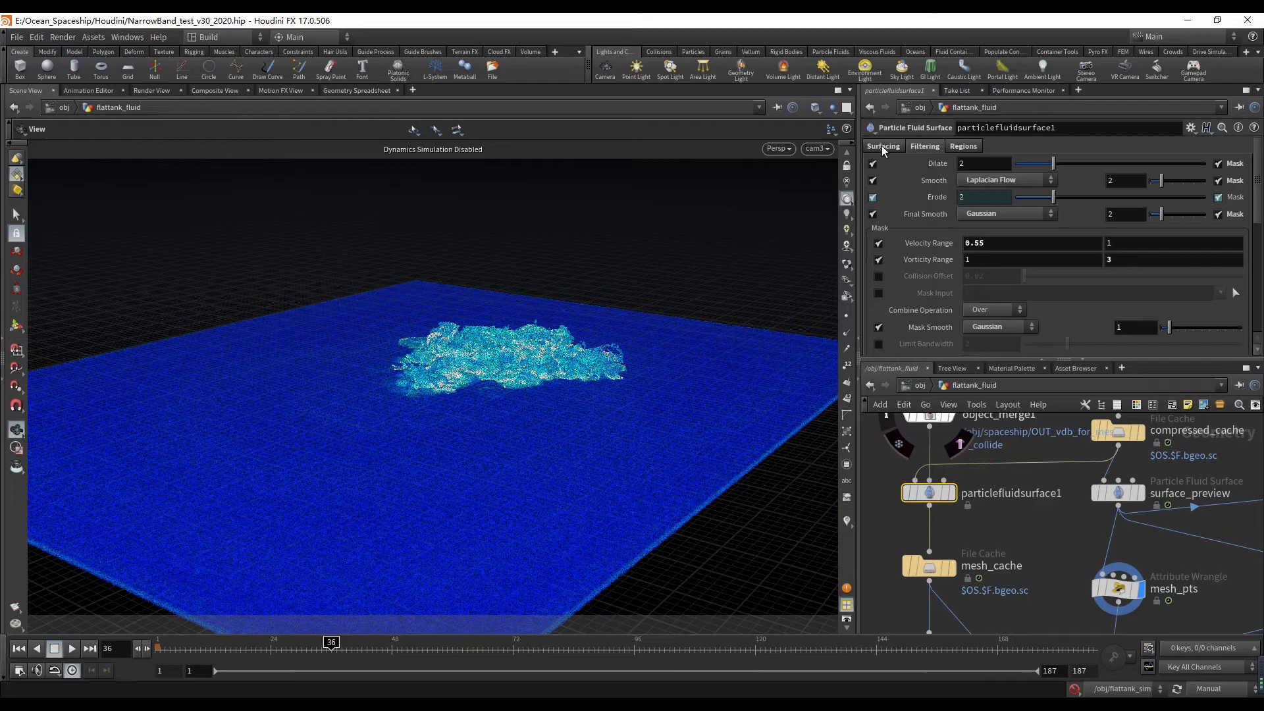
{"action": "left_click", "coordinate": [925, 146]}
{"action": "left_click", "coordinate": [961, 146]}
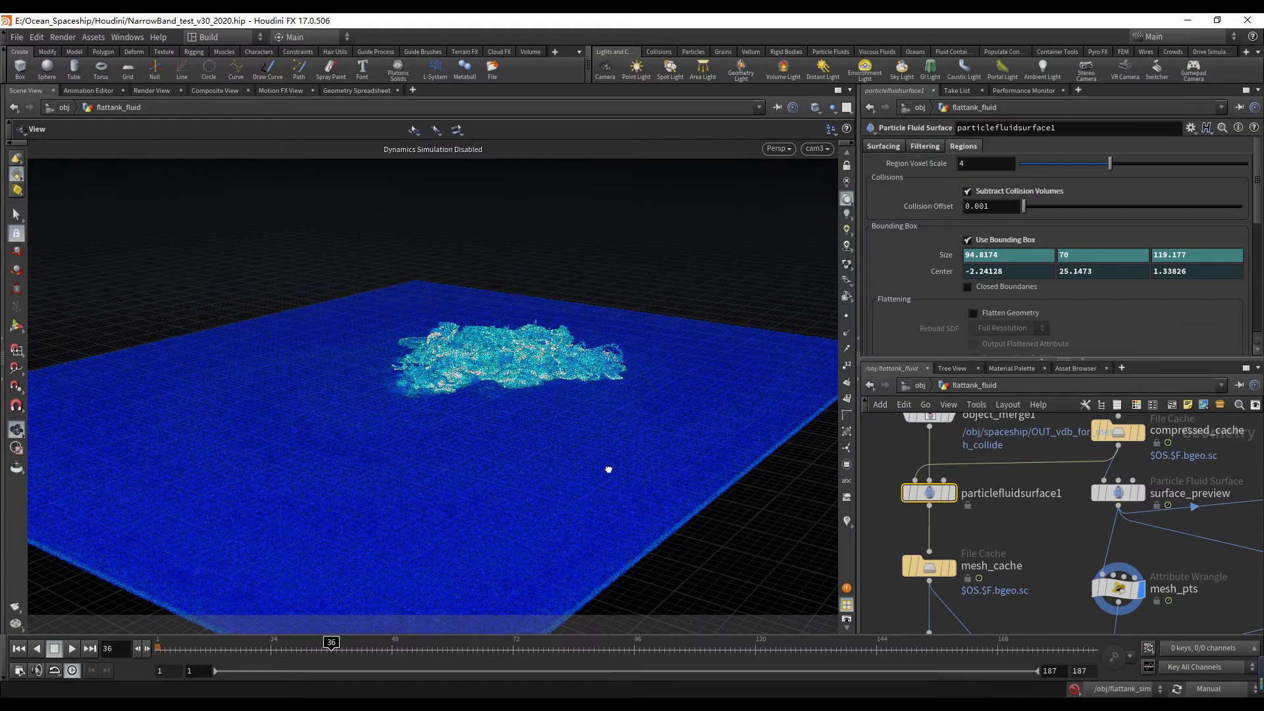
- Inspect the splash and the edges of the fluid tank from the side and from above
{"action": "left_click_drag", "start_coordinate": [609, 469], "coordinate": [296, 457]}
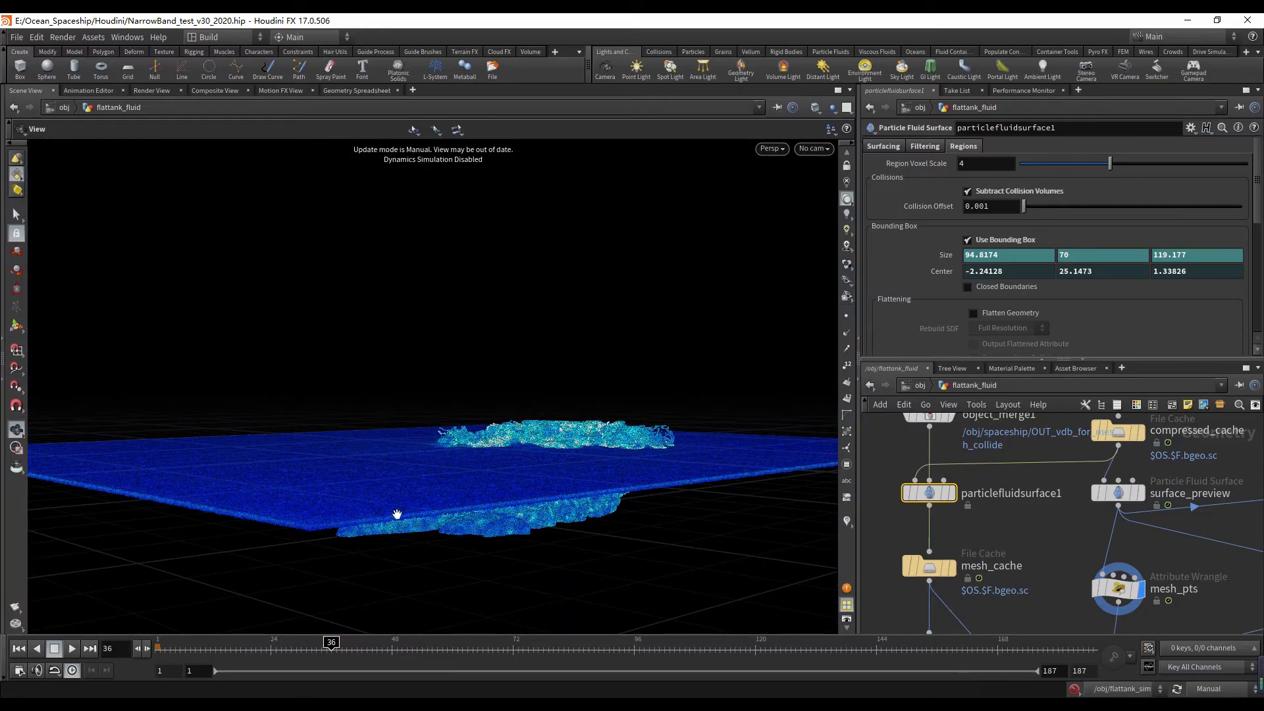
{"action": "left_click_drag", "start_coordinate": [542, 477], "coordinate": [564, 506]}
{"action": "left_click_drag", "start_coordinate": [781, 453], "coordinate": [750, 553]}
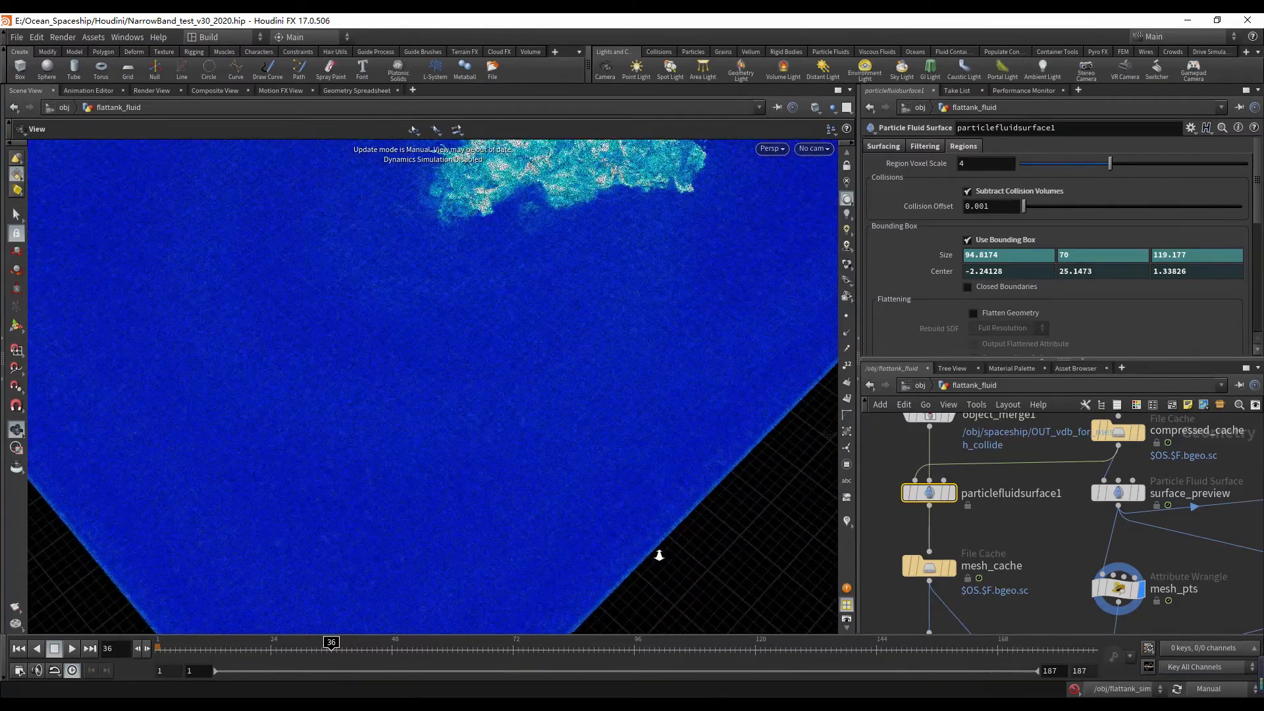
{"action": "right_click_drag", "start_coordinate": [659, 556], "coordinate": [714, 505]}
- Set the display to particlefluidsurface1 and return the viewport to cam3
{"action": "left_click", "coordinate": [951, 494]}
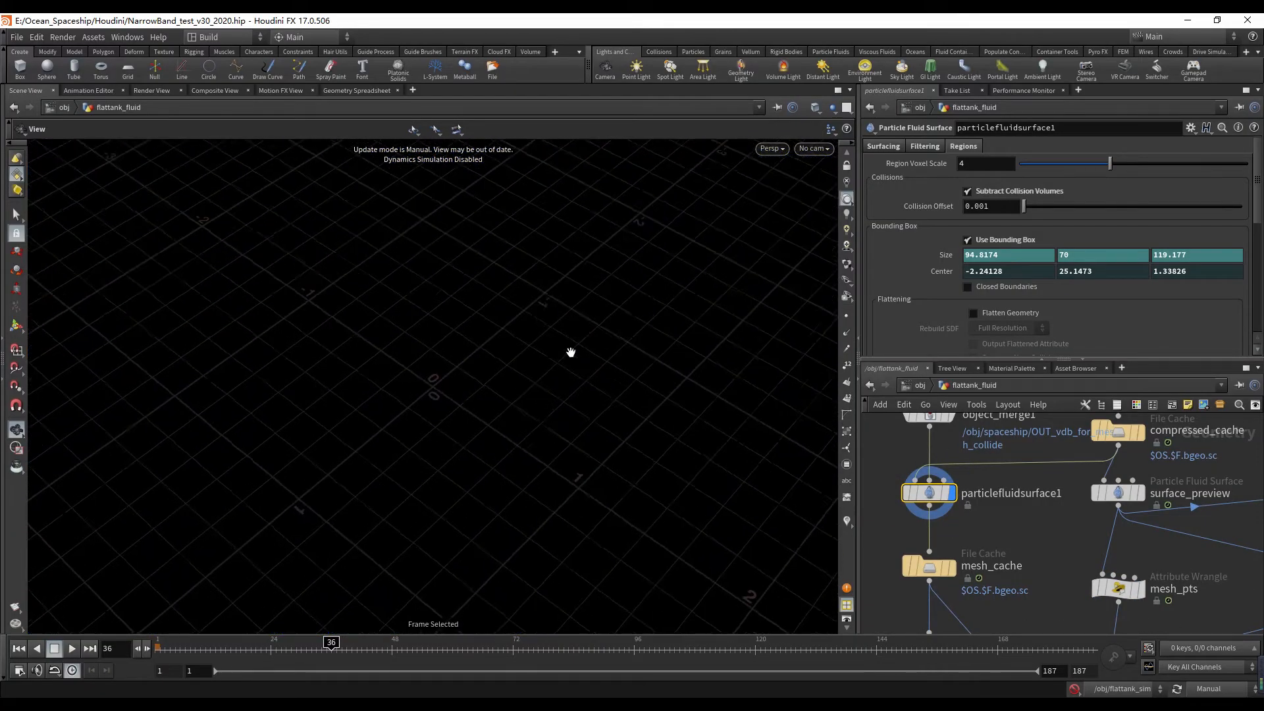
{"action": "left_click", "coordinate": [813, 148]}
{"action": "left_click", "coordinate": [815, 237]}
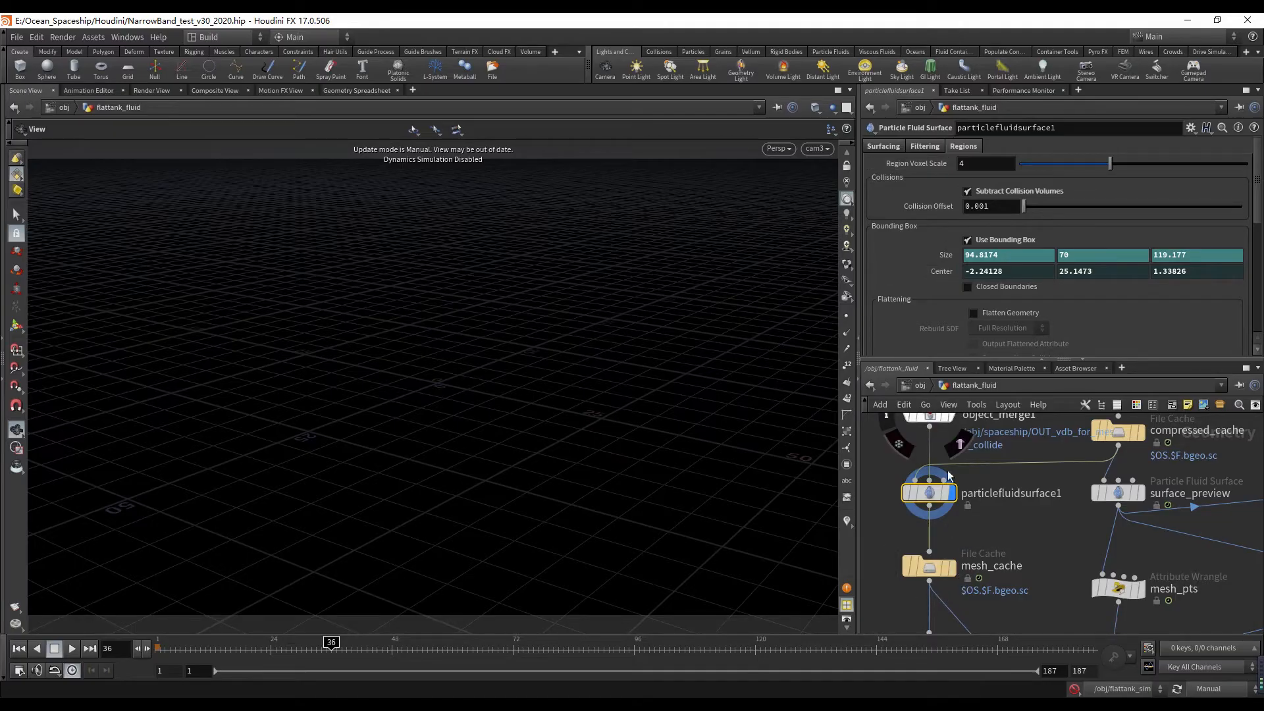
- Display mesh_cache at frame 109 with Auto Update enabled, and return the update mode to Manual
{"action": "left_click", "coordinate": [935, 568]}
{"action": "left_click", "coordinate": [1208, 689]}
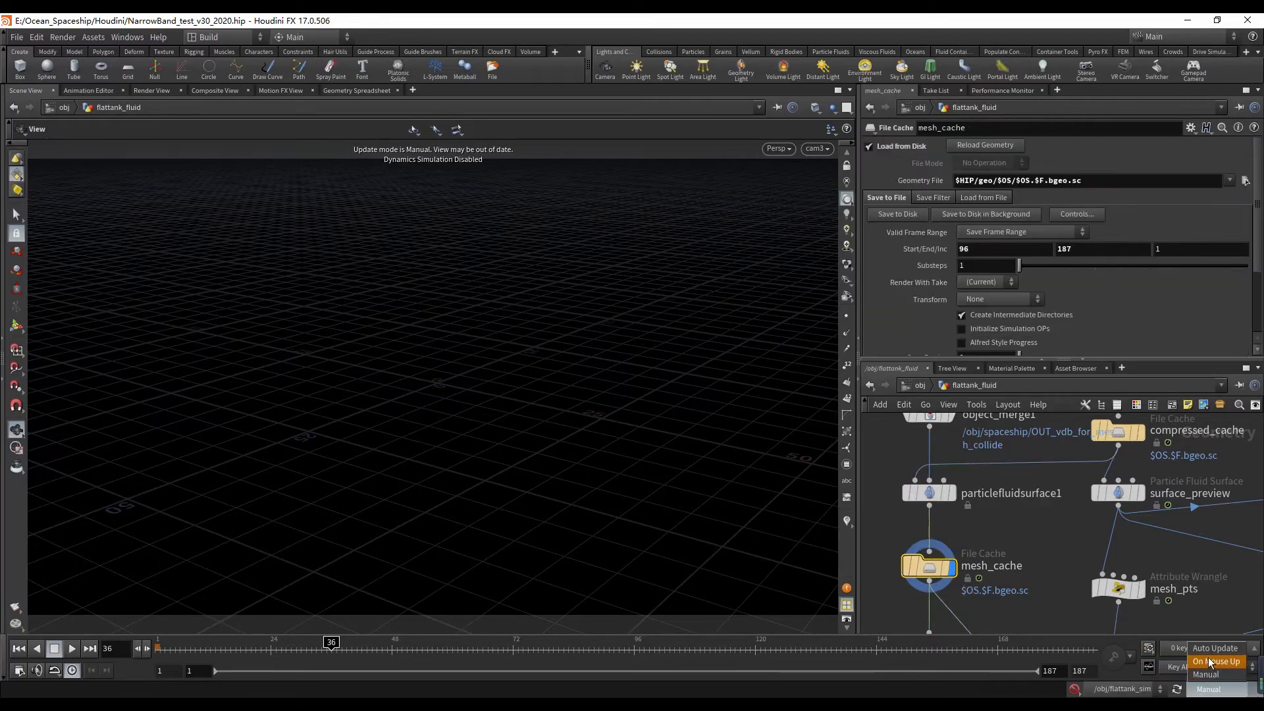
{"action": "left_click", "coordinate": [1214, 648]}
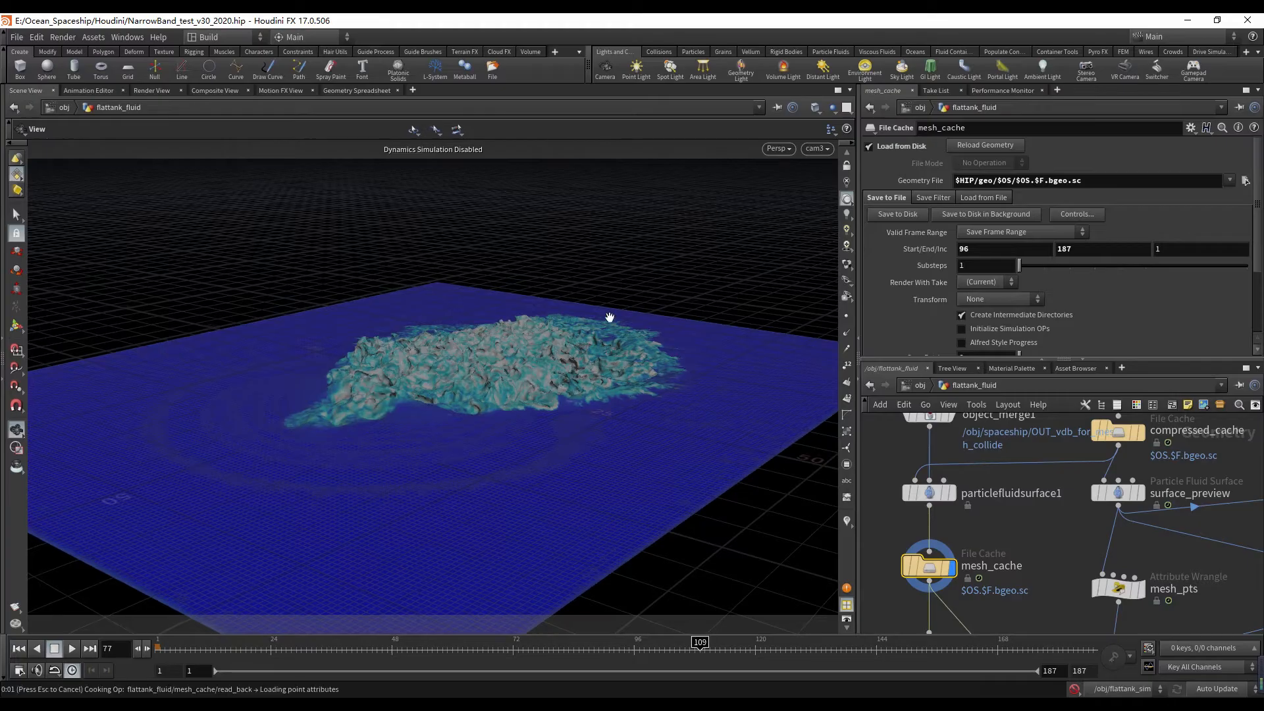
{"action": "left_click", "coordinate": [1217, 688]}
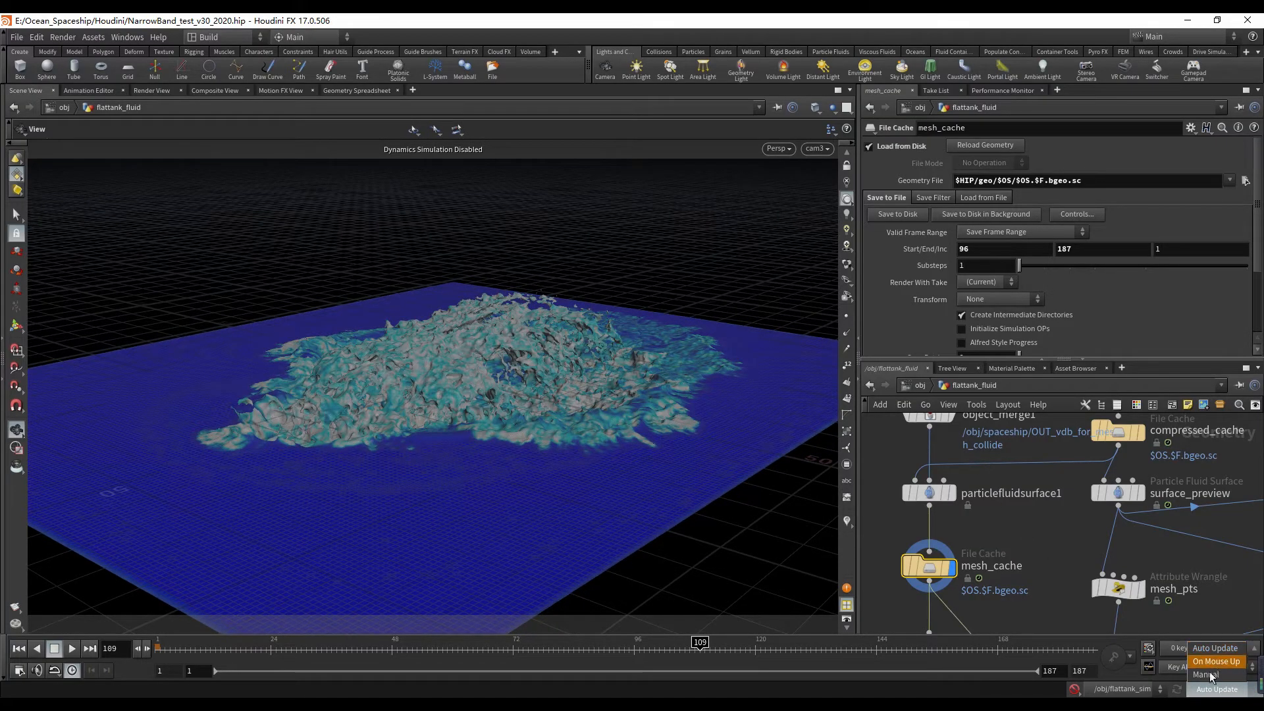
{"action": "left_click", "coordinate": [1208, 674]}
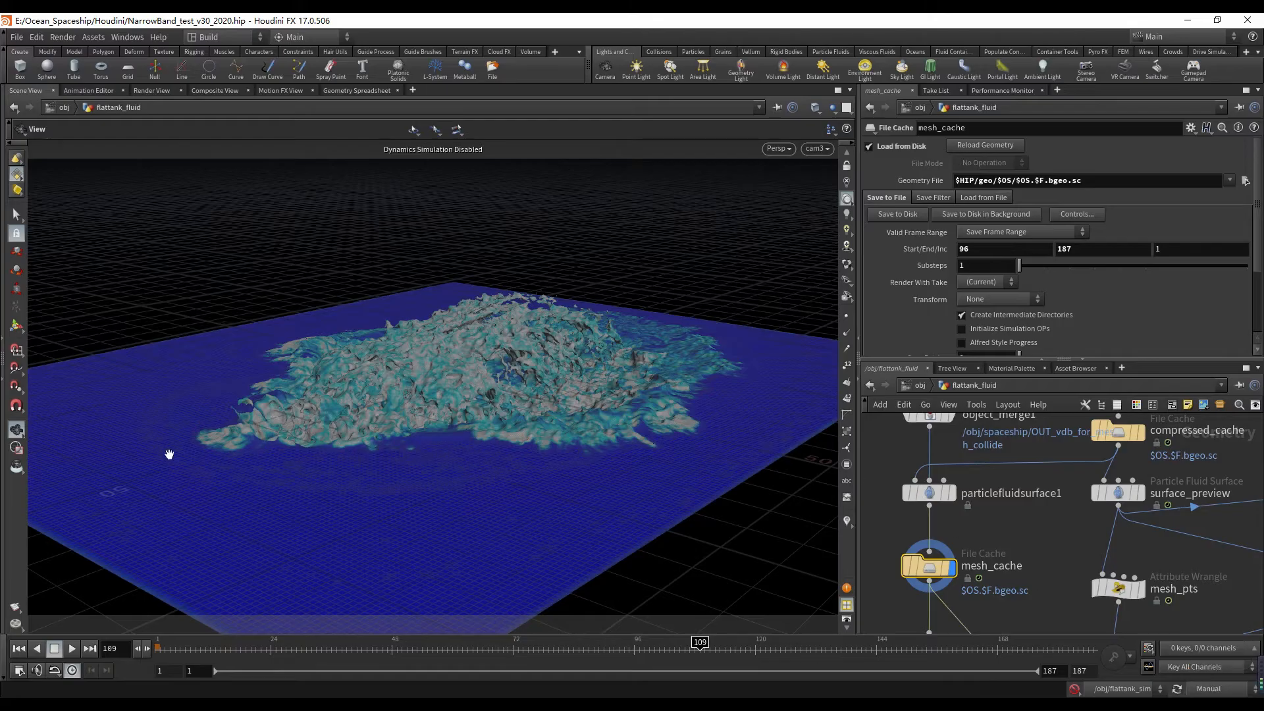
- Select particlefluidsurface1 and review its Filtering and Surfacing parameters
{"action": "left_click", "coordinate": [941, 493]}
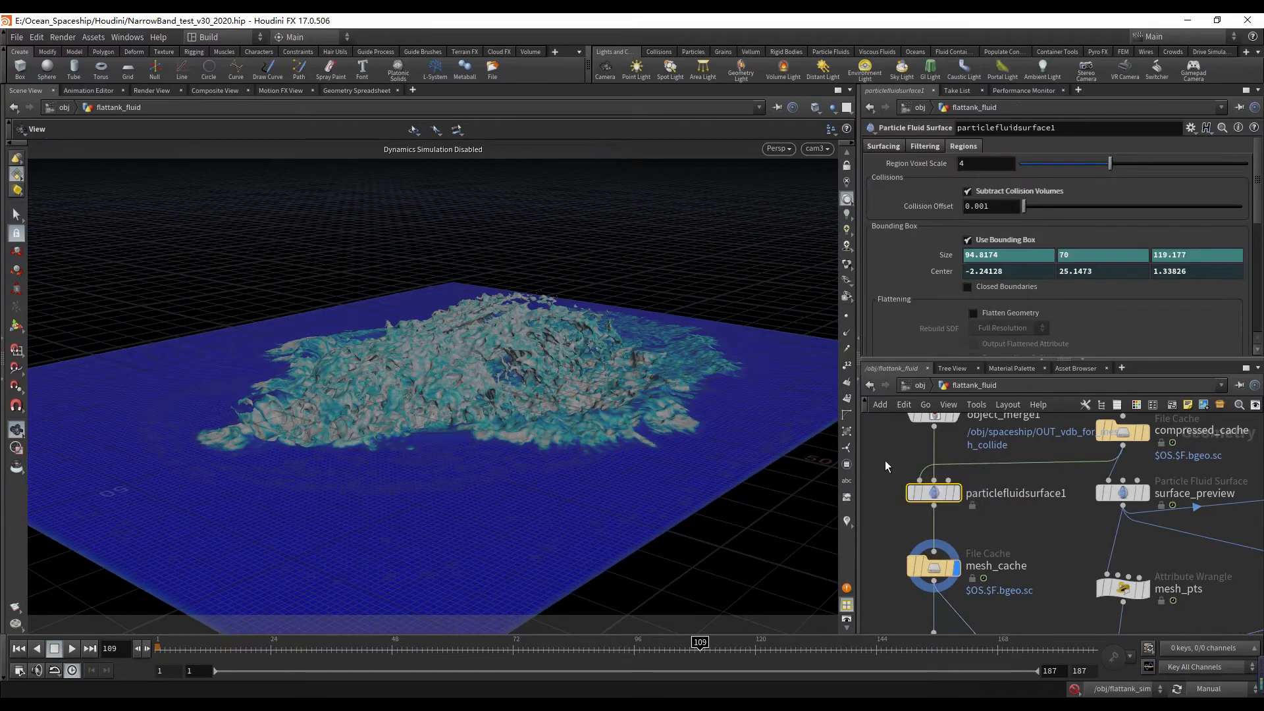
{"action": "left_click", "coordinate": [920, 147]}
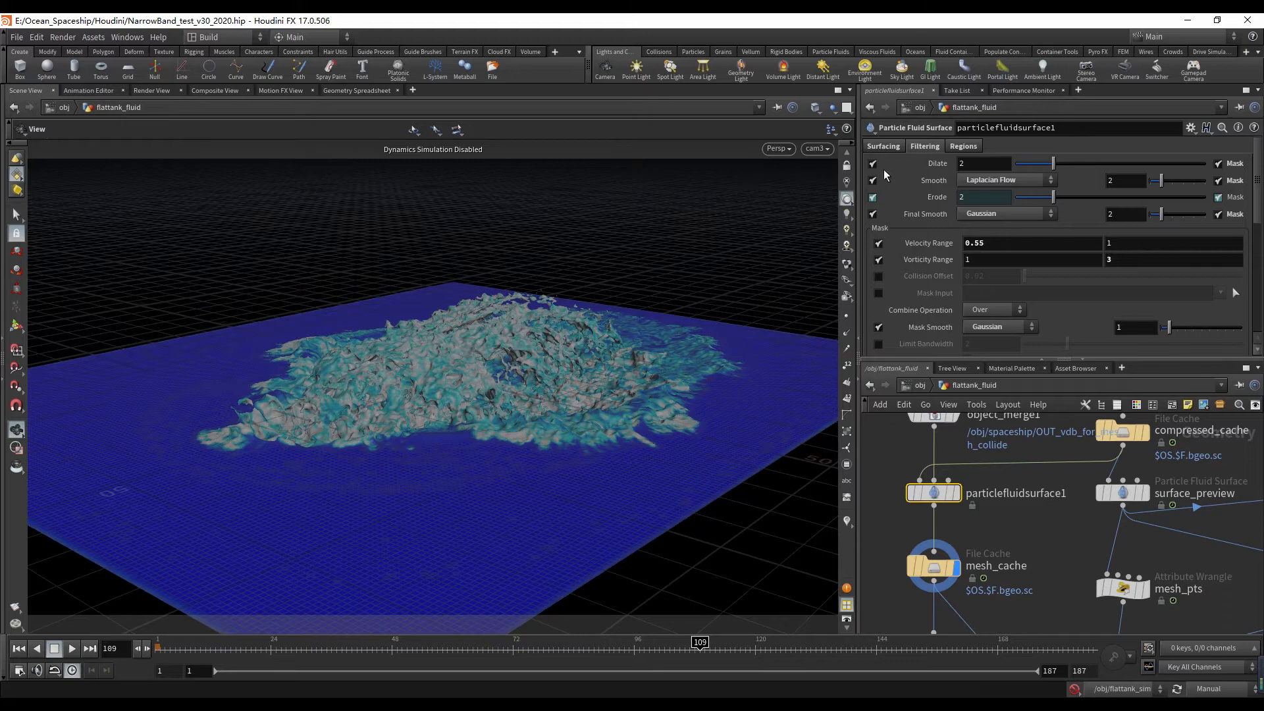
{"action": "left_click", "coordinate": [893, 147]}
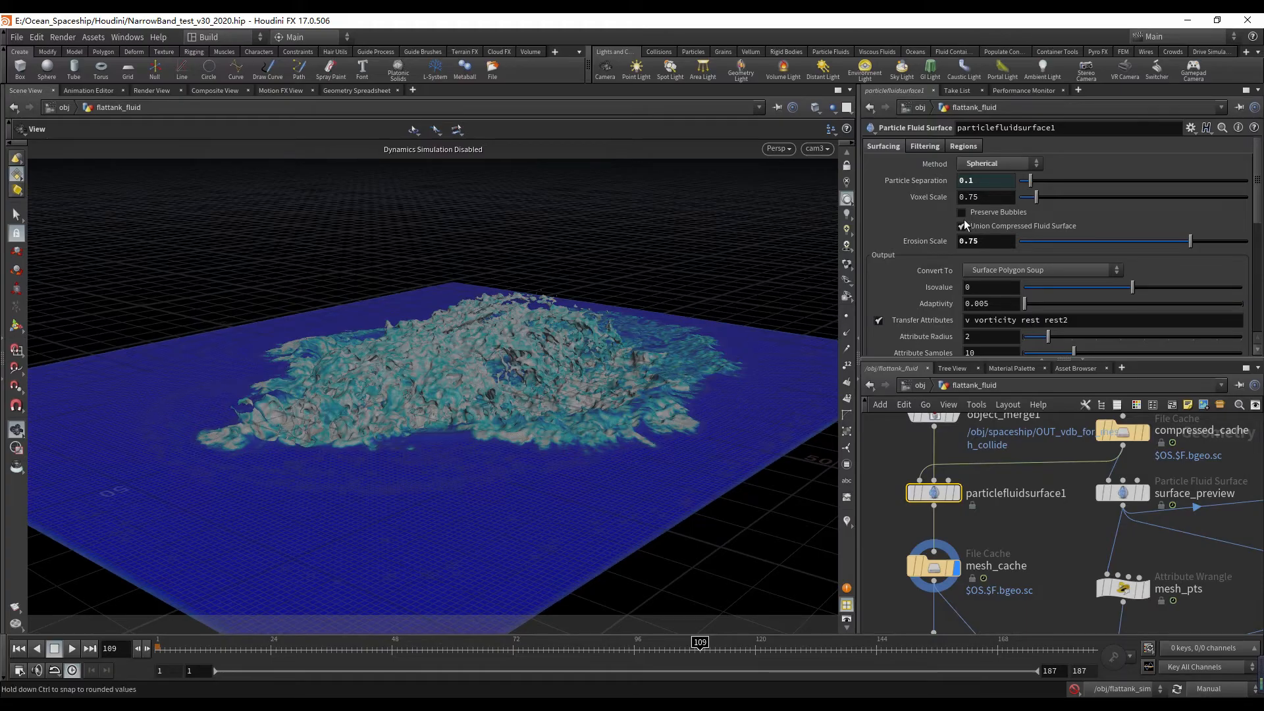
{"action": "scroll", "coordinate": [969, 317], "scroll_direction": "down", "scroll_amount": 2}
{"action": "scroll", "coordinate": [941, 328], "scroll_direction": "up", "scroll_amount": 2}
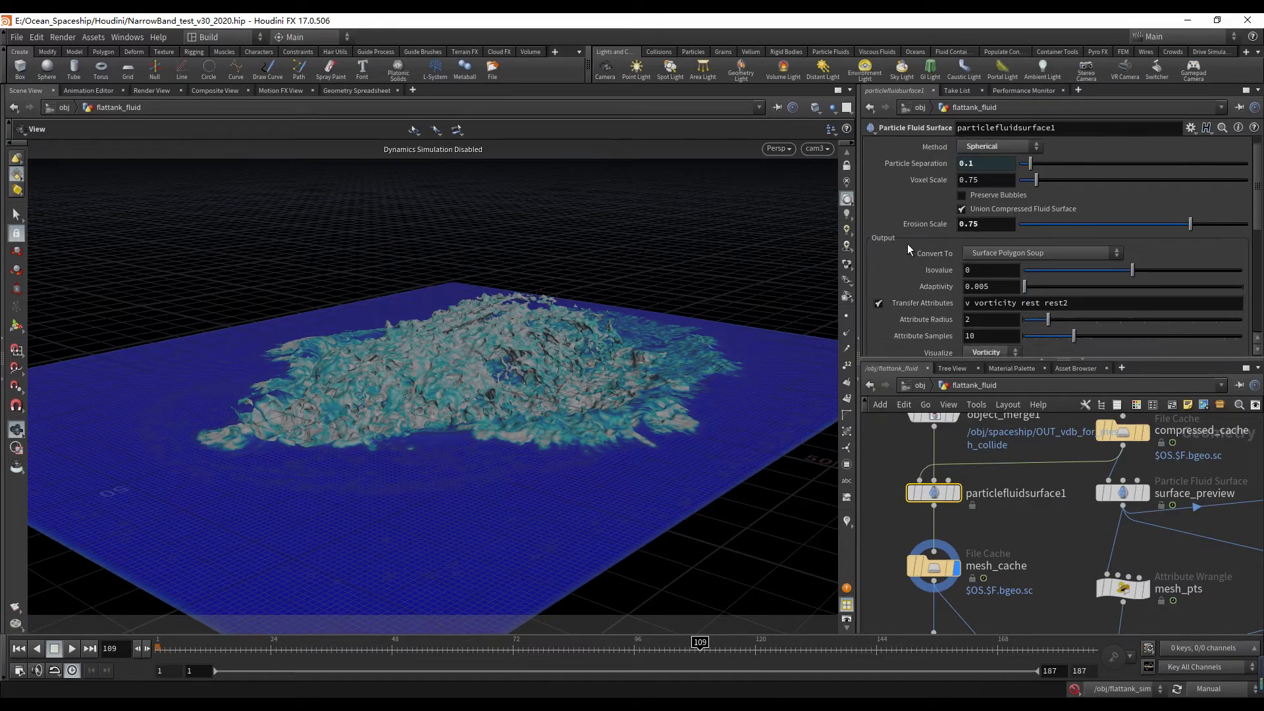
{"action": "left_click", "coordinate": [923, 145]}
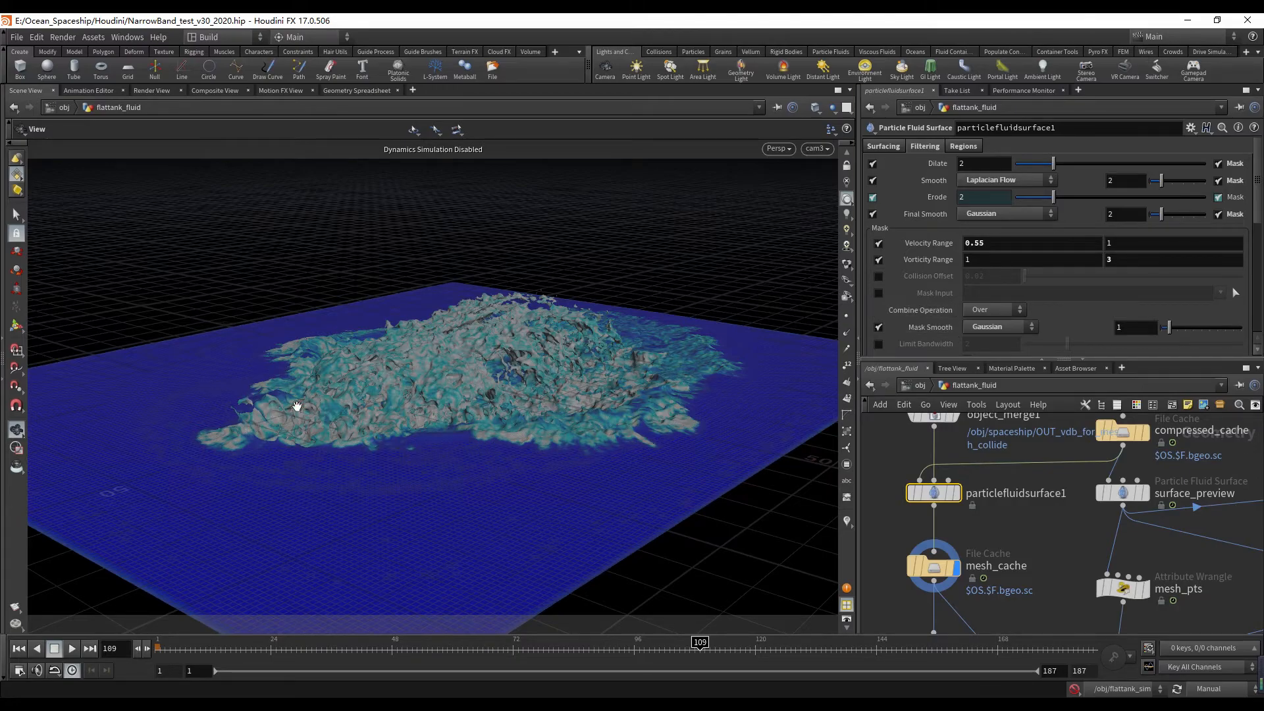
- Review the mesh_cache settings alongside the mask filtering parameters of particlefluidsurface1
{"action": "scroll", "coordinate": [1001, 500], "scroll_direction": "down", "scroll_amount": 2}
{"action": "left_click", "coordinate": [981, 502]}
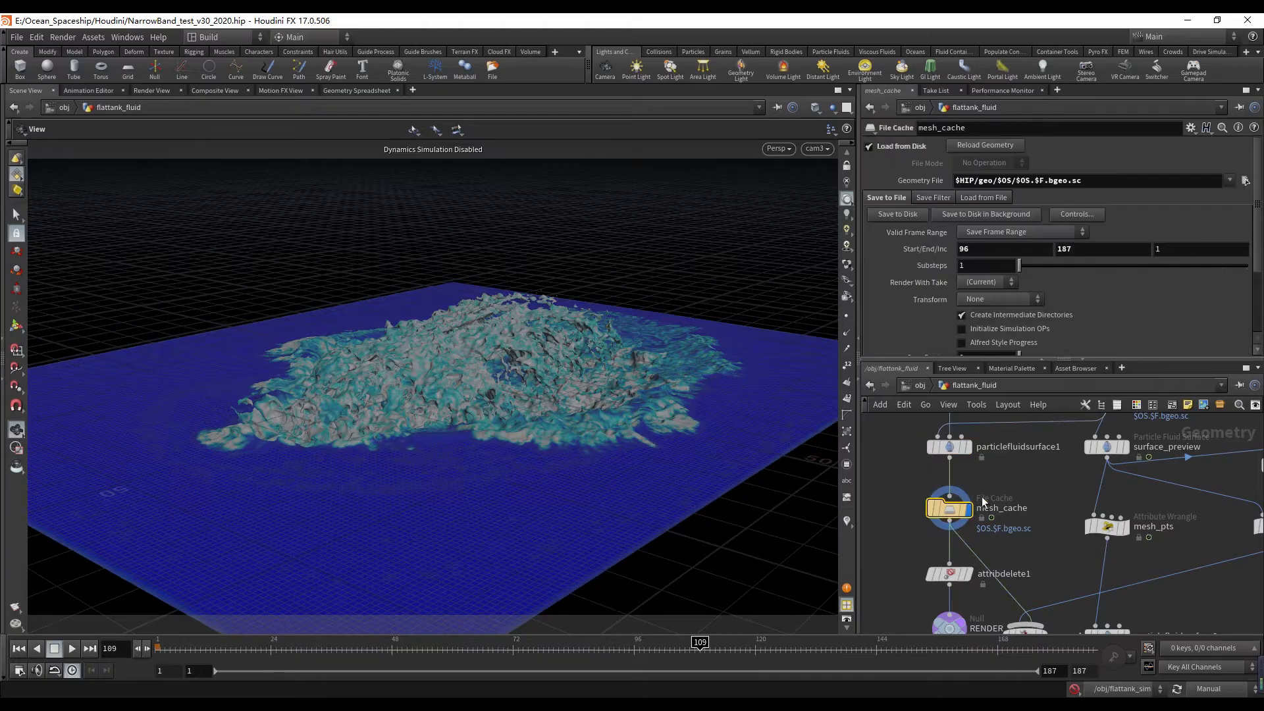
{"action": "left_click", "coordinate": [949, 447]}
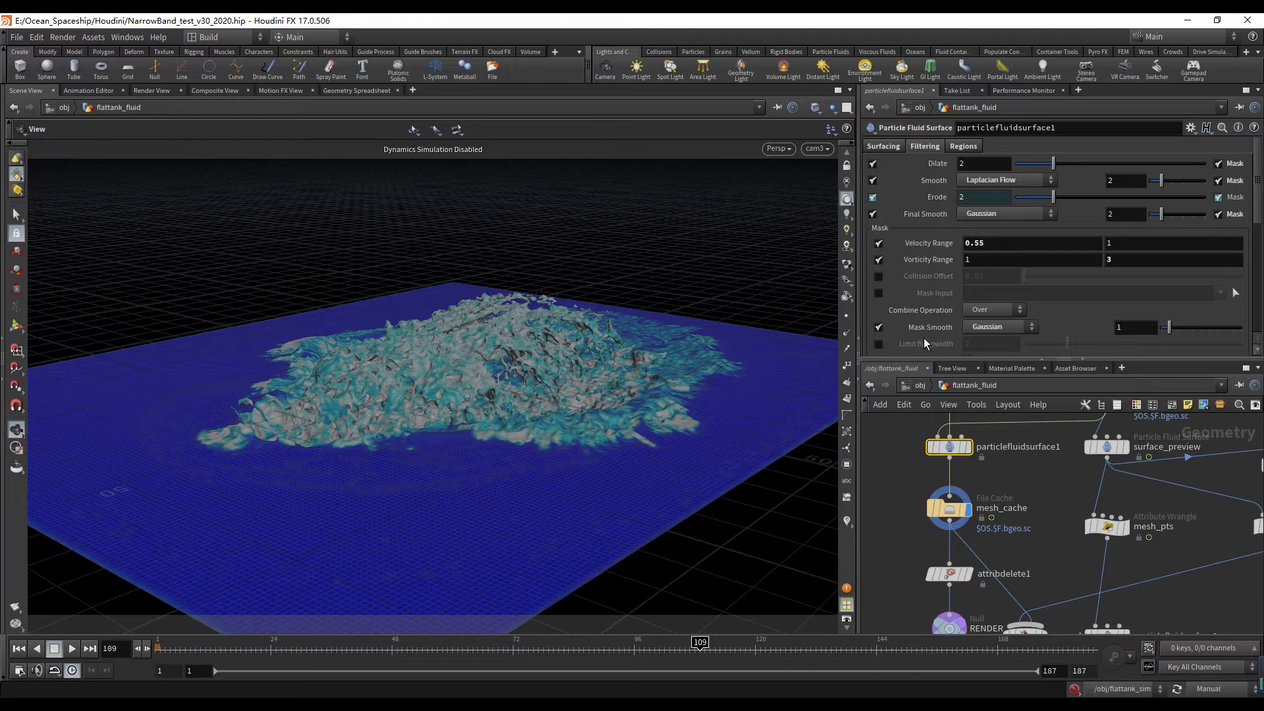
{"action": "scroll", "coordinate": [928, 342], "scroll_direction": "down", "scroll_amount": 2}
{"action": "scroll", "coordinate": [1010, 295], "scroll_direction": "up", "scroll_amount": 2}
{"action": "scroll", "coordinate": [931, 520], "scroll_direction": "up", "scroll_amount": 2}
{"action": "left_click", "coordinate": [966, 499]}
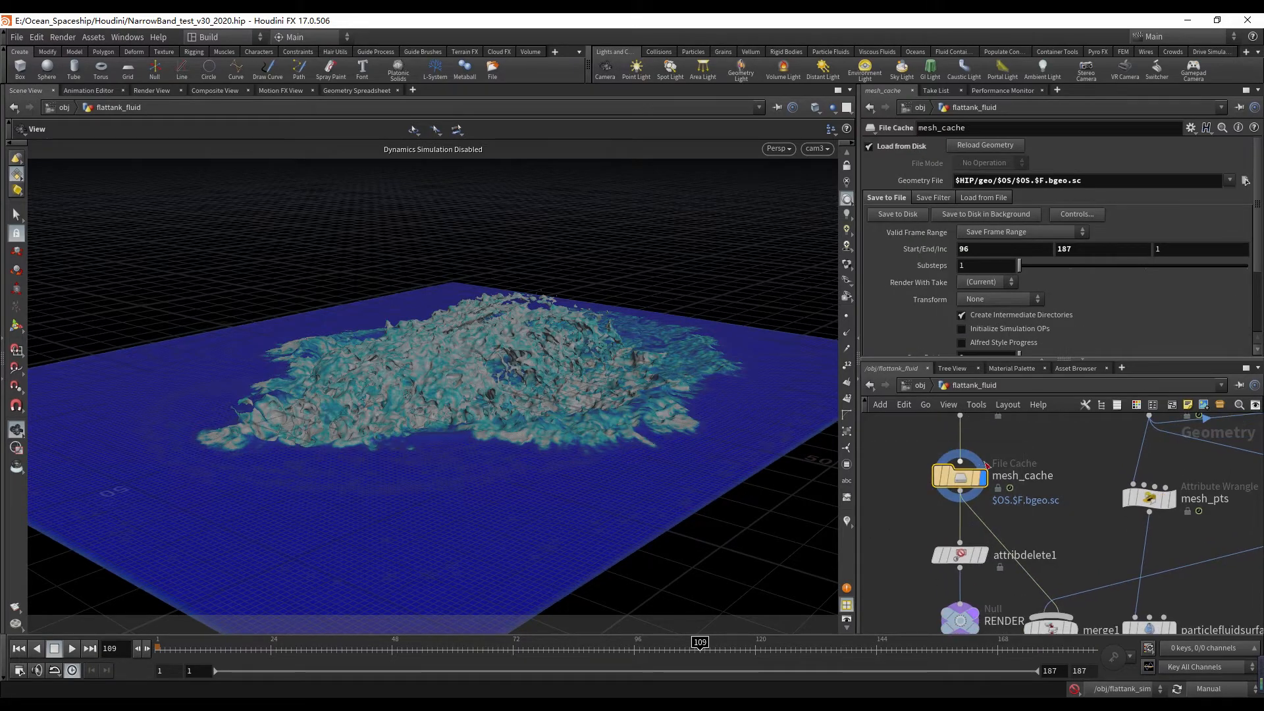
{"action": "middle_click_drag", "start_coordinate": [985, 463], "coordinate": [986, 490]}
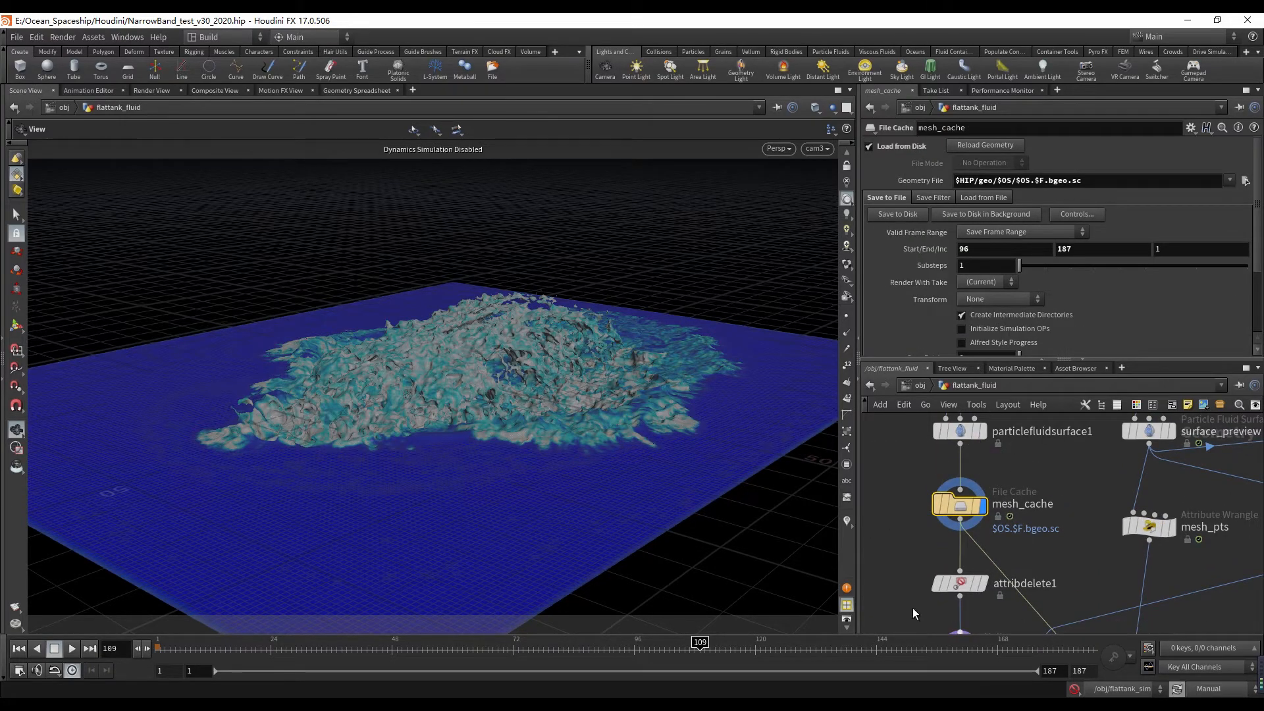
- Display attribdelete1, the node removing the Cd point attribute, and set the update mode to Auto Update
{"action": "middle_click_drag", "start_coordinate": [1025, 552], "coordinate": [1016, 442]}
{"action": "scroll", "coordinate": [1016, 442], "scroll_direction": "up", "scroll_amount": 2}
{"action": "key", "text": "e"}
{"action": "left_click", "coordinate": [933, 485]}
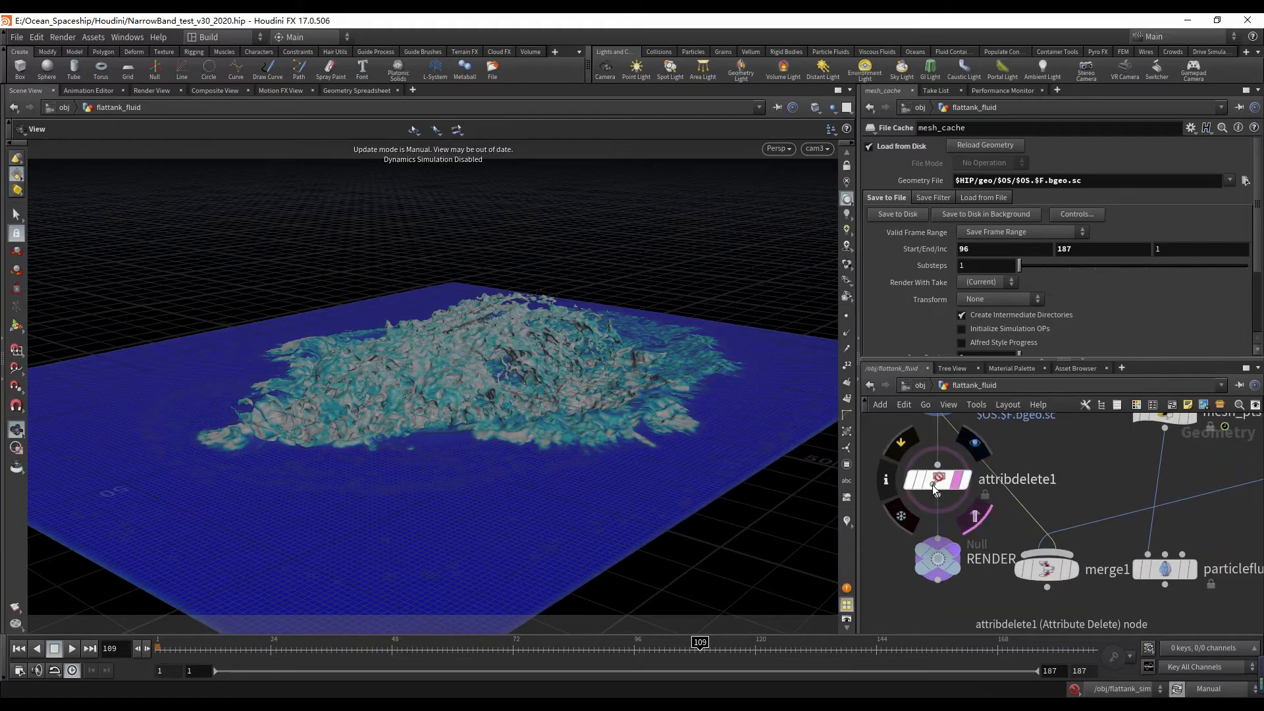
{"action": "left_click", "coordinate": [936, 480]}
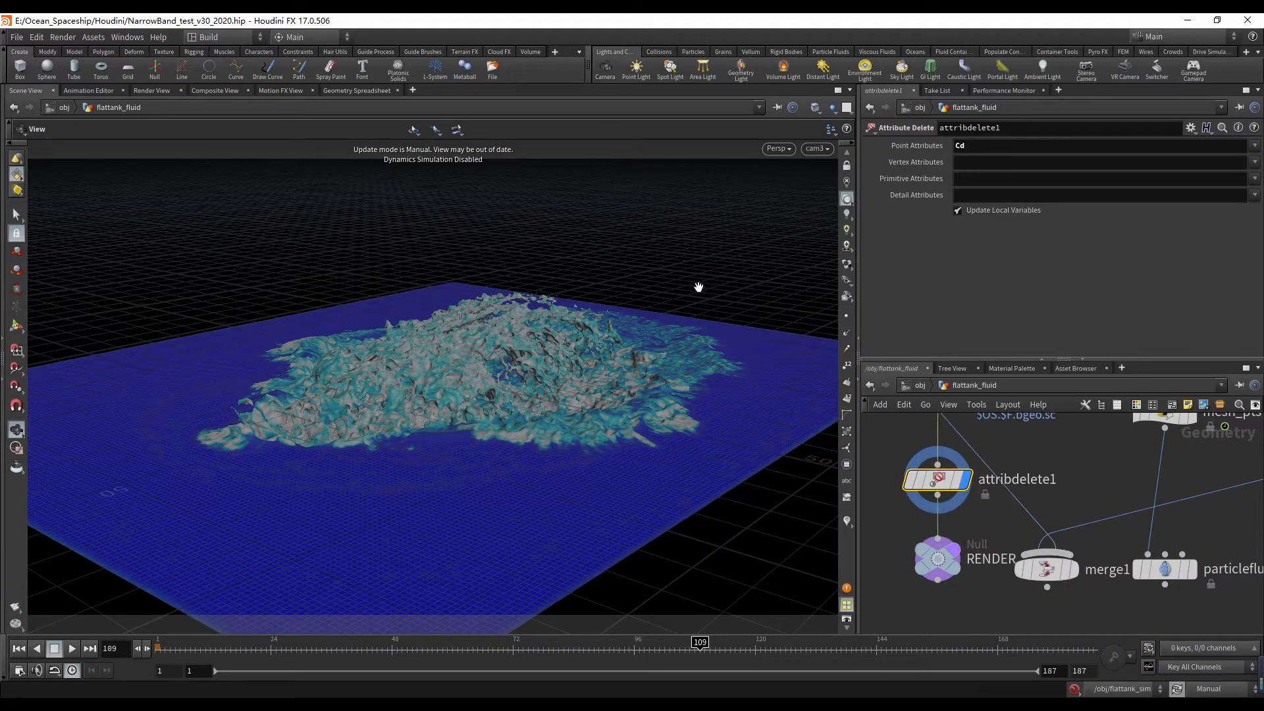
{"action": "middle_click_drag", "start_coordinate": [1006, 444], "coordinate": [990, 486]}
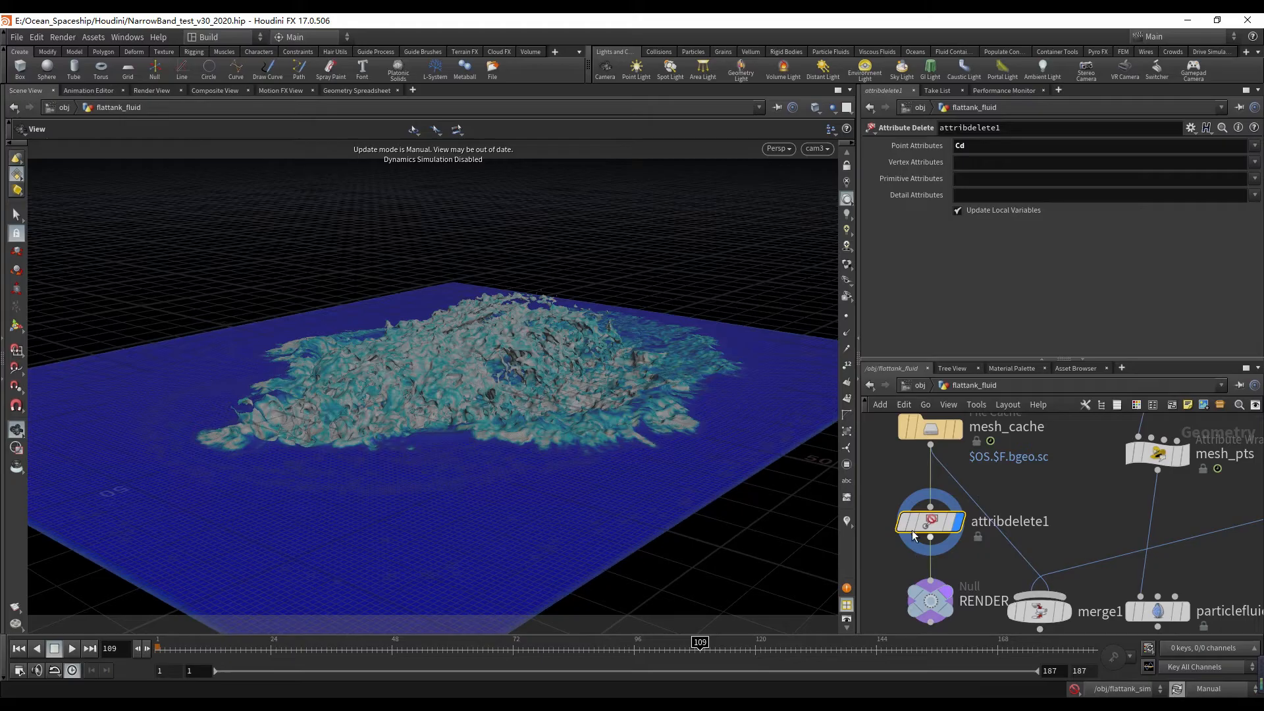
{"action": "left_click", "coordinate": [1209, 688]}
{"action": "left_click", "coordinate": [1208, 646]}
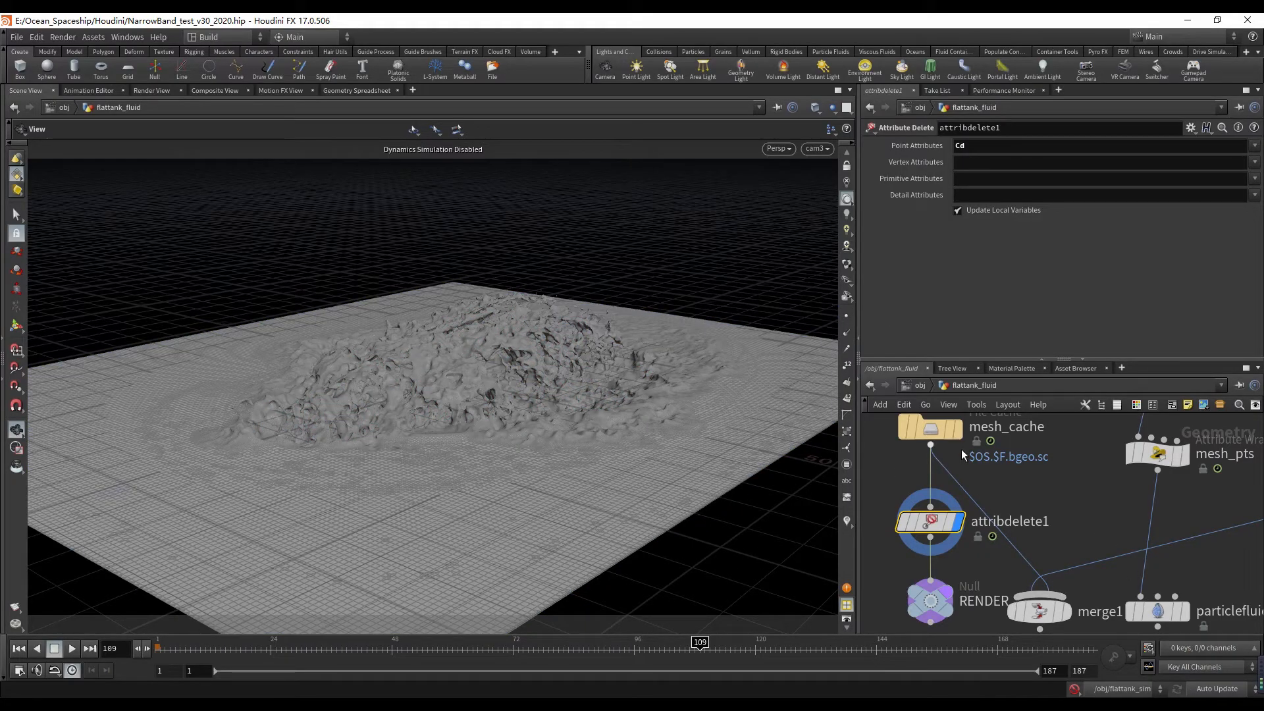
- Compare the colored mesh from mesh_cache with the attribdelete1 output by switching the display between them
{"action": "left_click", "coordinate": [928, 430]}
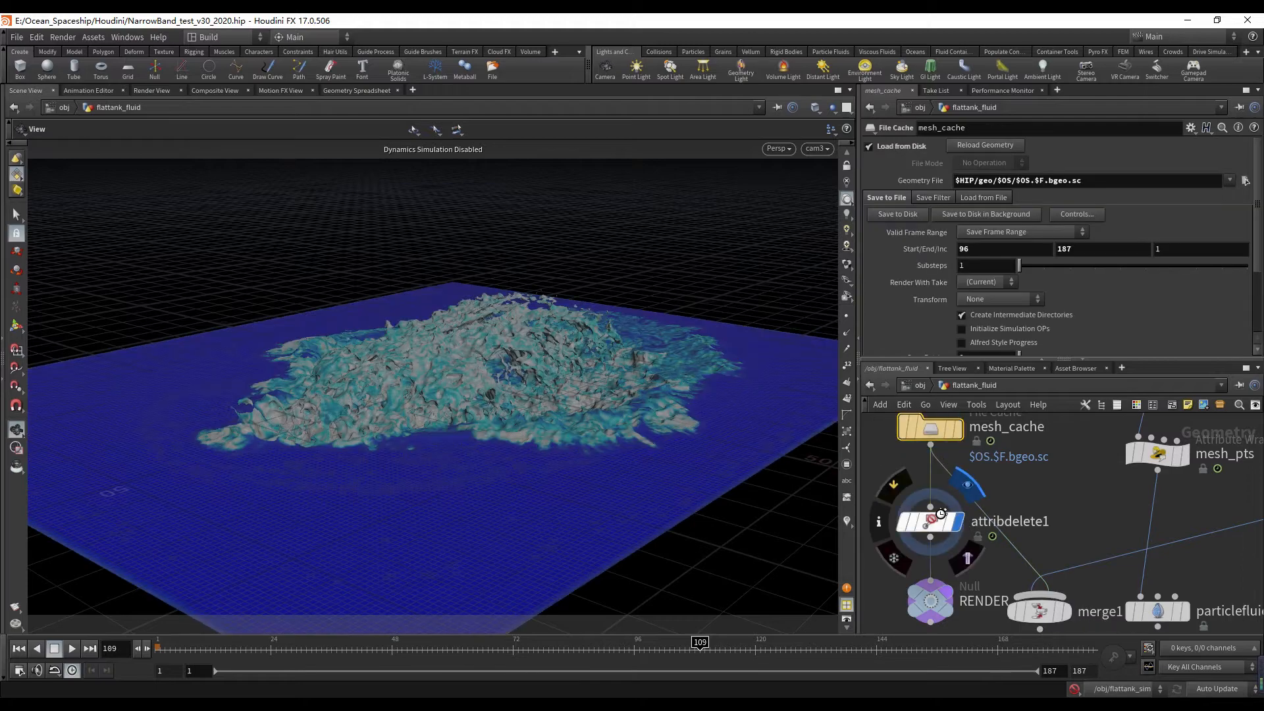
{"action": "left_click", "coordinate": [940, 515]}
{"action": "scroll", "coordinate": [1009, 470], "scroll_direction": "down", "scroll_amount": 1}
{"action": "middle_click_drag", "start_coordinate": [1032, 475], "coordinate": [1027, 556]}
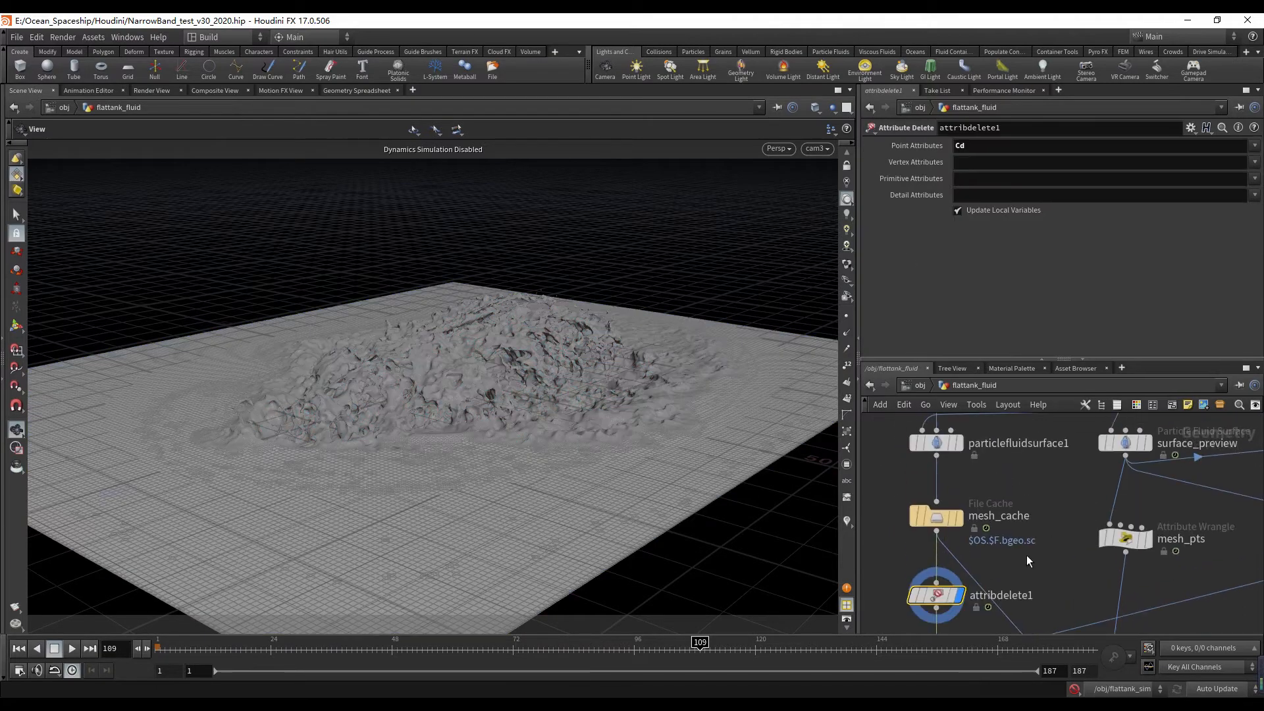
- Set the update mode to Manual and select particlefluidsurface1
{"action": "left_click", "coordinate": [1253, 691]}
{"action": "left_click", "coordinate": [1218, 688]}
{"action": "scroll", "coordinate": [930, 510], "scroll_direction": "up", "scroll_amount": 2}
{"action": "left_click", "coordinate": [895, 436]}
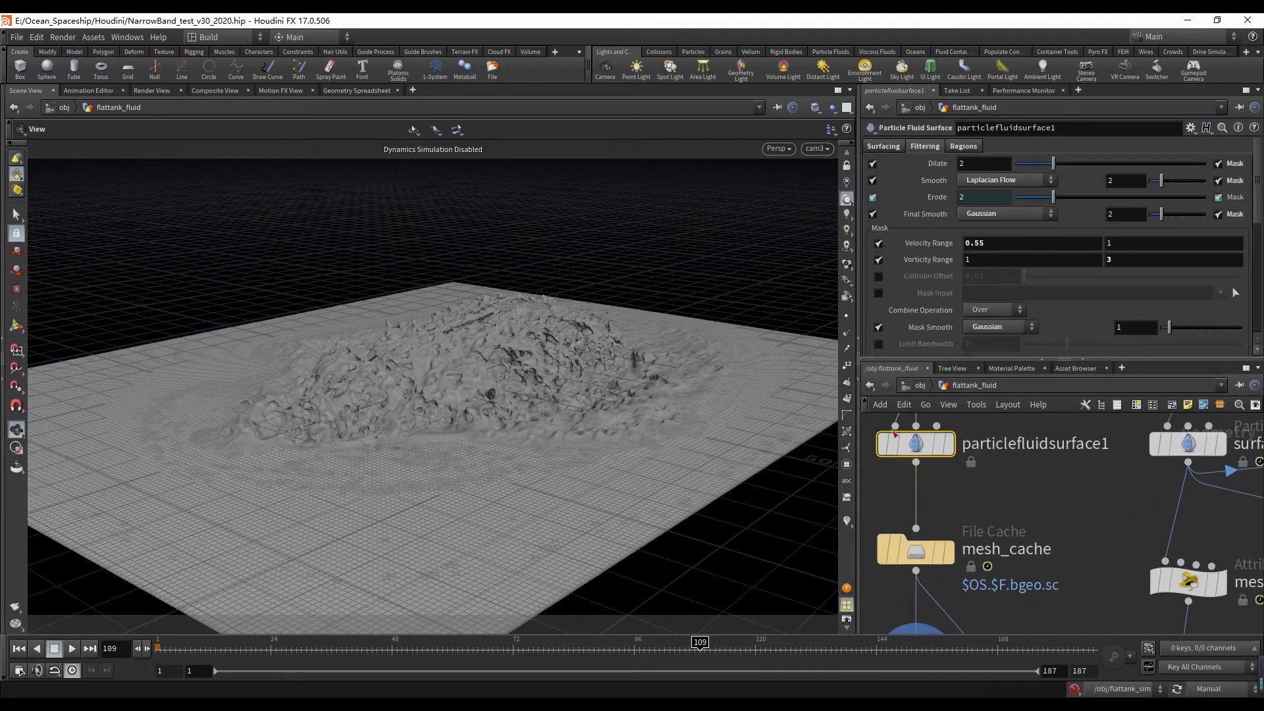
- Follow the inputs of particlefluidsurface1 up to object_merge1 and display that node
{"action": "scroll", "coordinate": [964, 435], "scroll_direction": "down", "scroll_amount": 3}
{"action": "middle_click_drag", "start_coordinate": [978, 423], "coordinate": [999, 453]}
{"action": "scroll", "coordinate": [1003, 513], "scroll_direction": "down", "scroll_amount": 1}
{"action": "middle_click_drag", "start_coordinate": [1015, 513], "coordinate": [1042, 532]}
{"action": "middle_click_drag", "start_coordinate": [888, 466], "coordinate": [963, 462]}
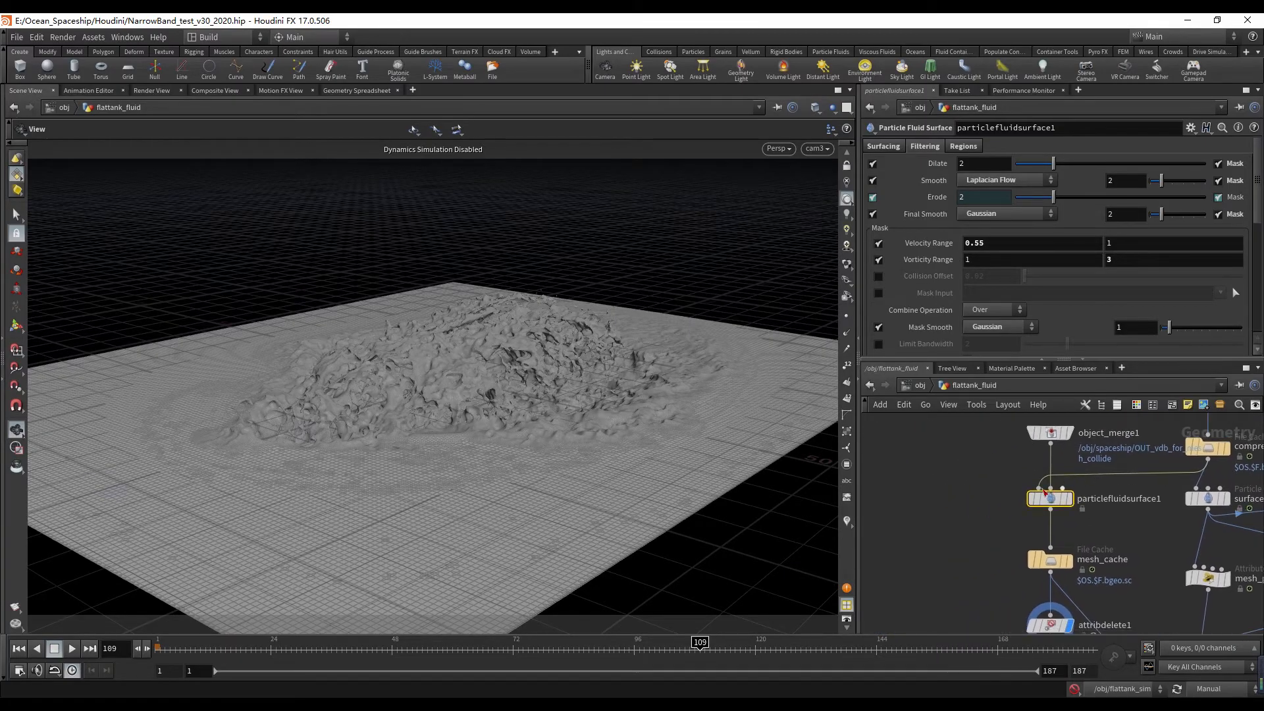
{"action": "scroll", "coordinate": [1027, 490], "scroll_direction": "up", "scroll_amount": 1}
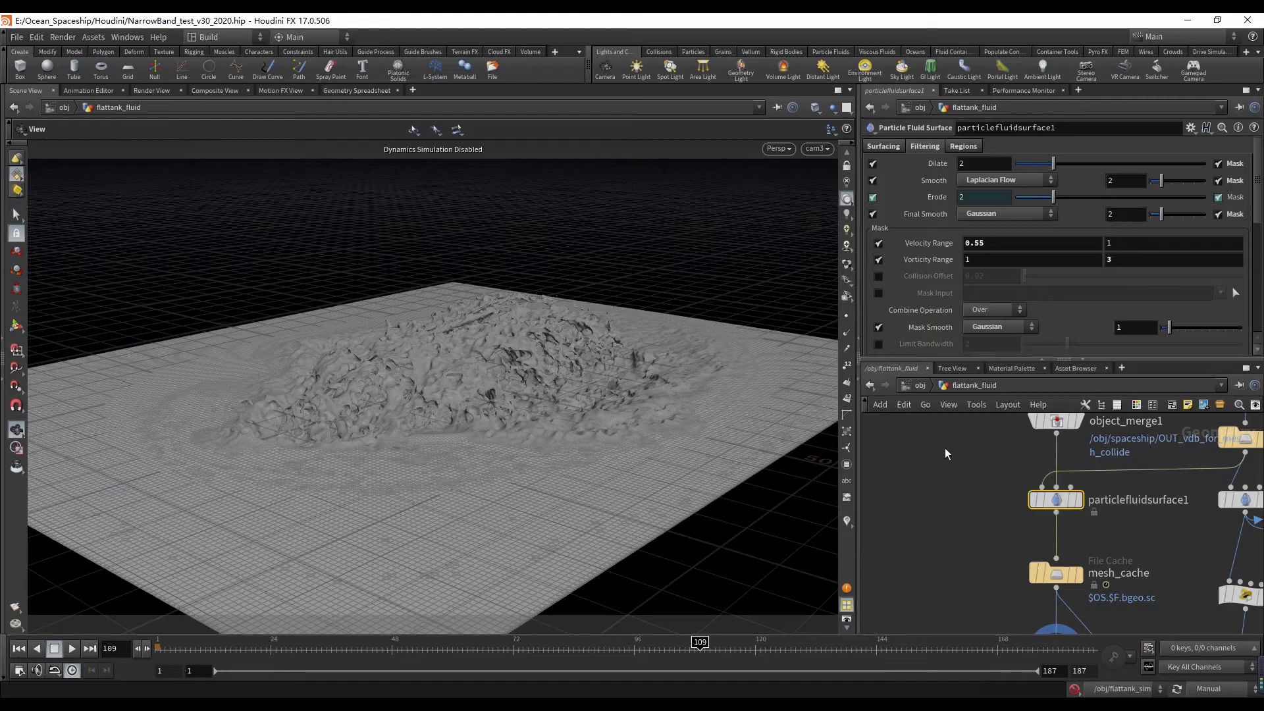
{"action": "middle_click_drag", "start_coordinate": [1047, 450], "coordinate": [999, 479]}
{"action": "scroll", "coordinate": [1003, 478], "scroll_direction": "up", "scroll_amount": 1}
{"action": "left_click_drag", "start_coordinate": [1092, 484], "coordinate": [930, 556]}
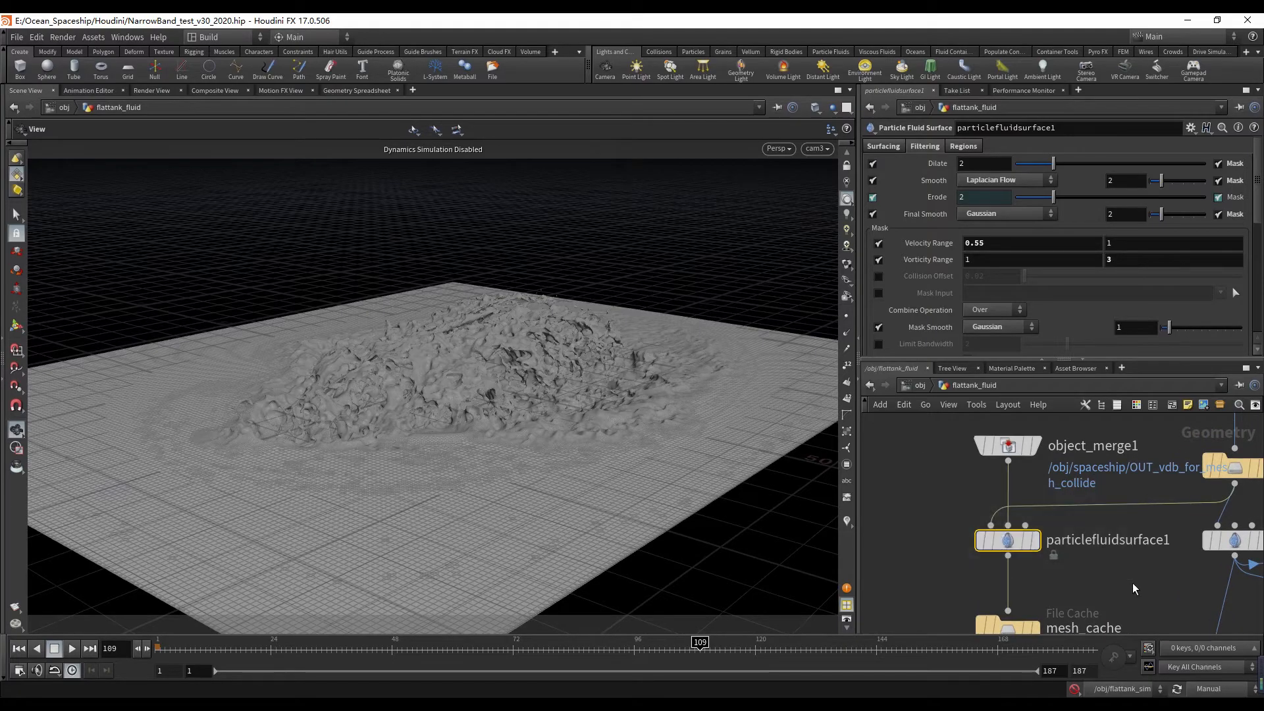
{"action": "left_click", "coordinate": [1007, 447]}
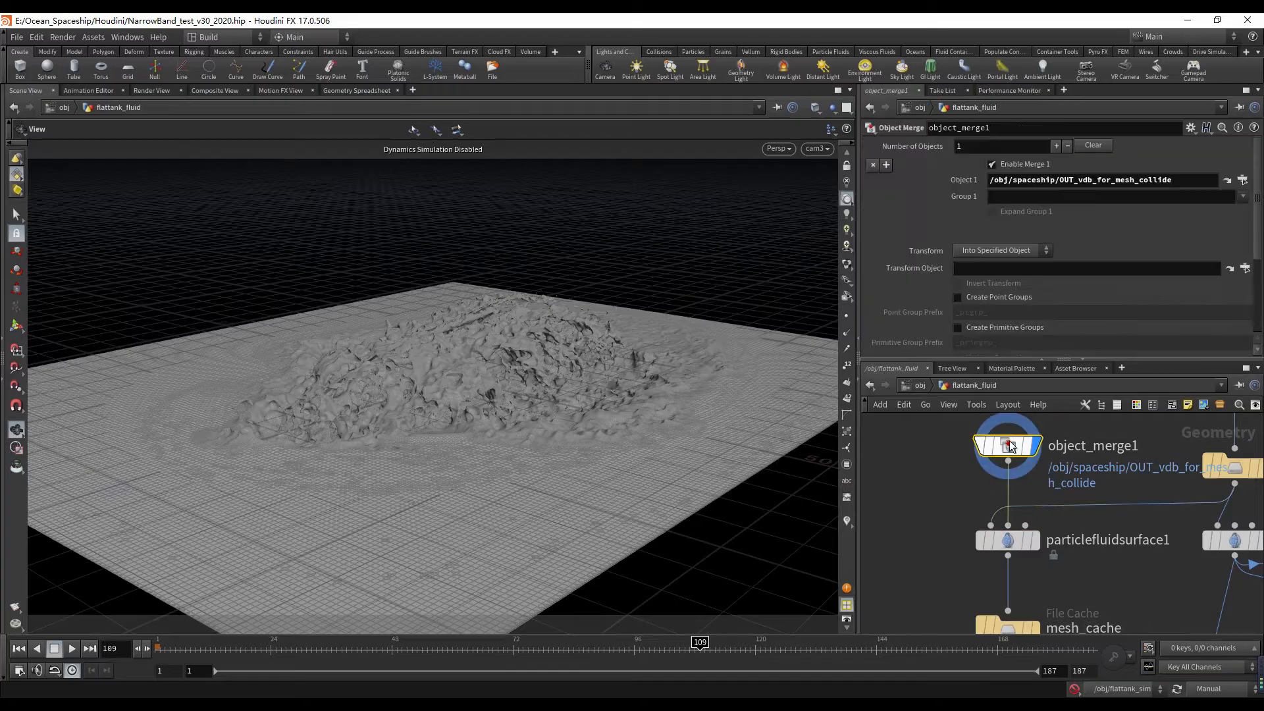
{"action": "middle_click_drag", "start_coordinate": [901, 497], "coordinate": [840, 514]}
{"action": "middle_click_drag", "start_coordinate": [1031, 498], "coordinate": [1061, 487]}
{"action": "left_click_drag", "start_coordinate": [1061, 487], "coordinate": [899, 572]}
{"action": "left_click_drag", "start_coordinate": [902, 492], "coordinate": [1017, 416]}
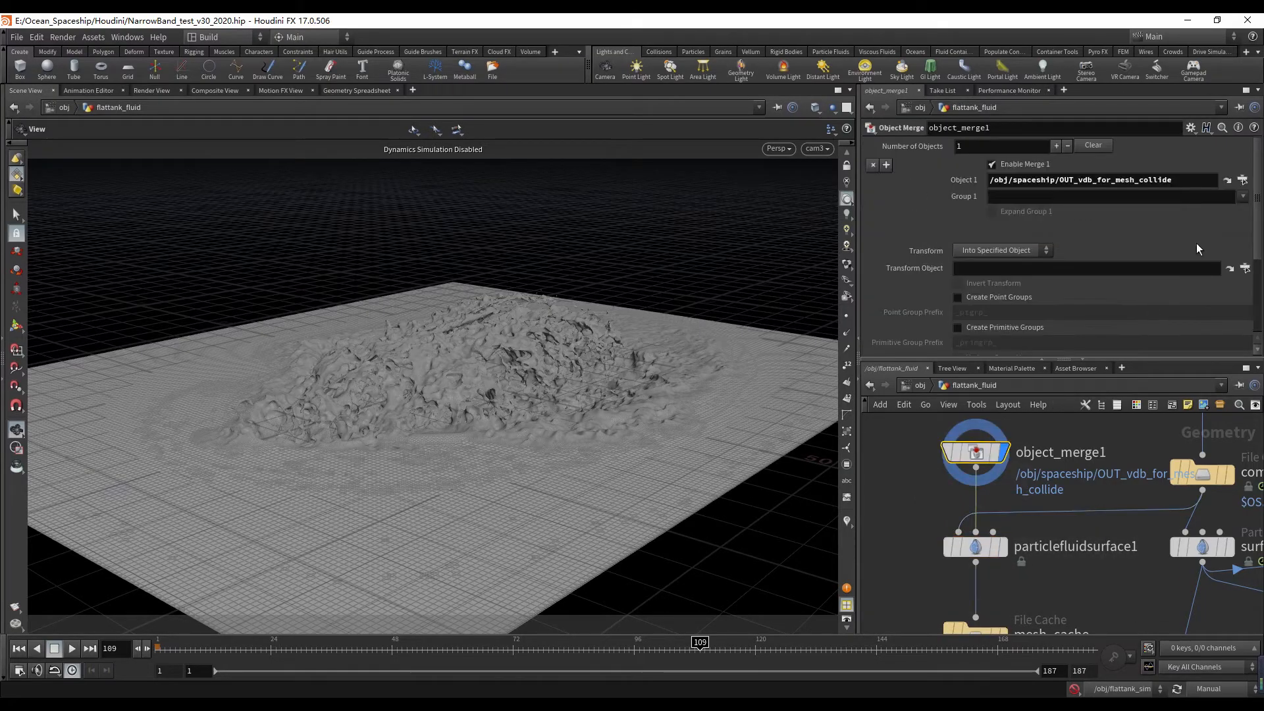
- Examine the Object 1 path of object_merge1 that brings in the spaceship's mesh collision VDB
{"action": "mouse_move", "coordinate": [979, 457]}
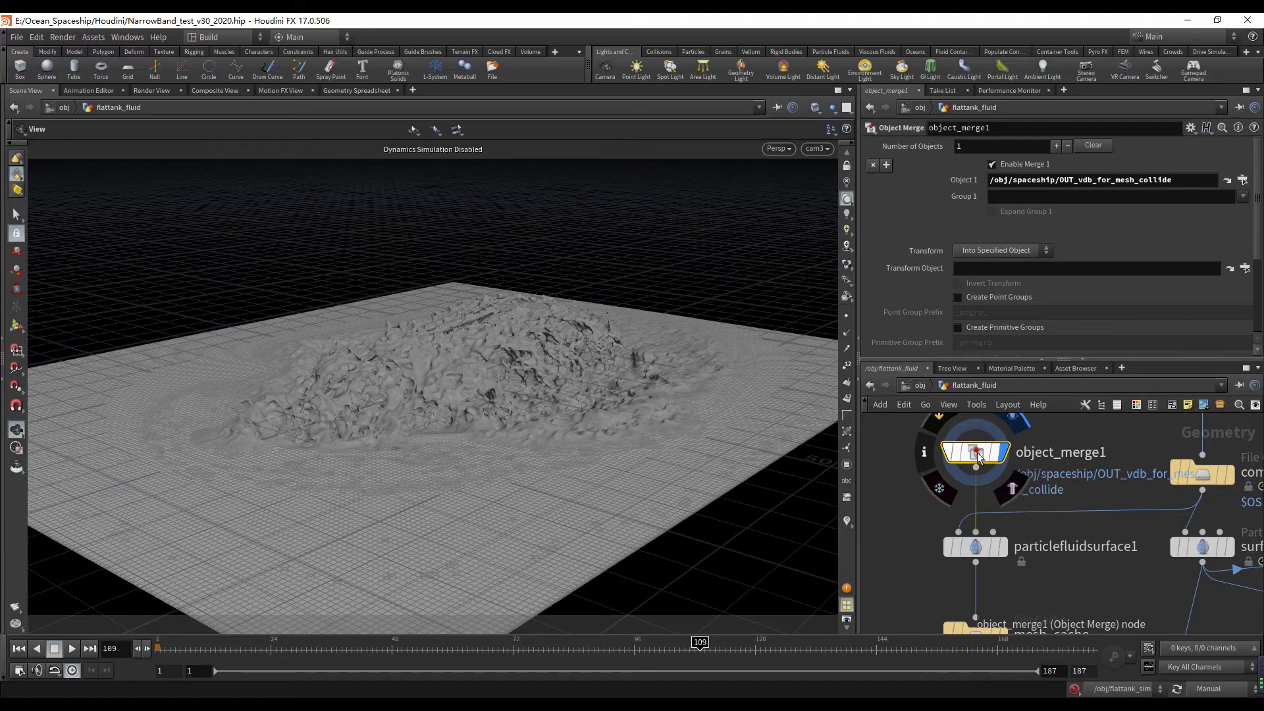
{"action": "scroll", "coordinate": [1121, 495], "scroll_direction": "down", "scroll_amount": 3}
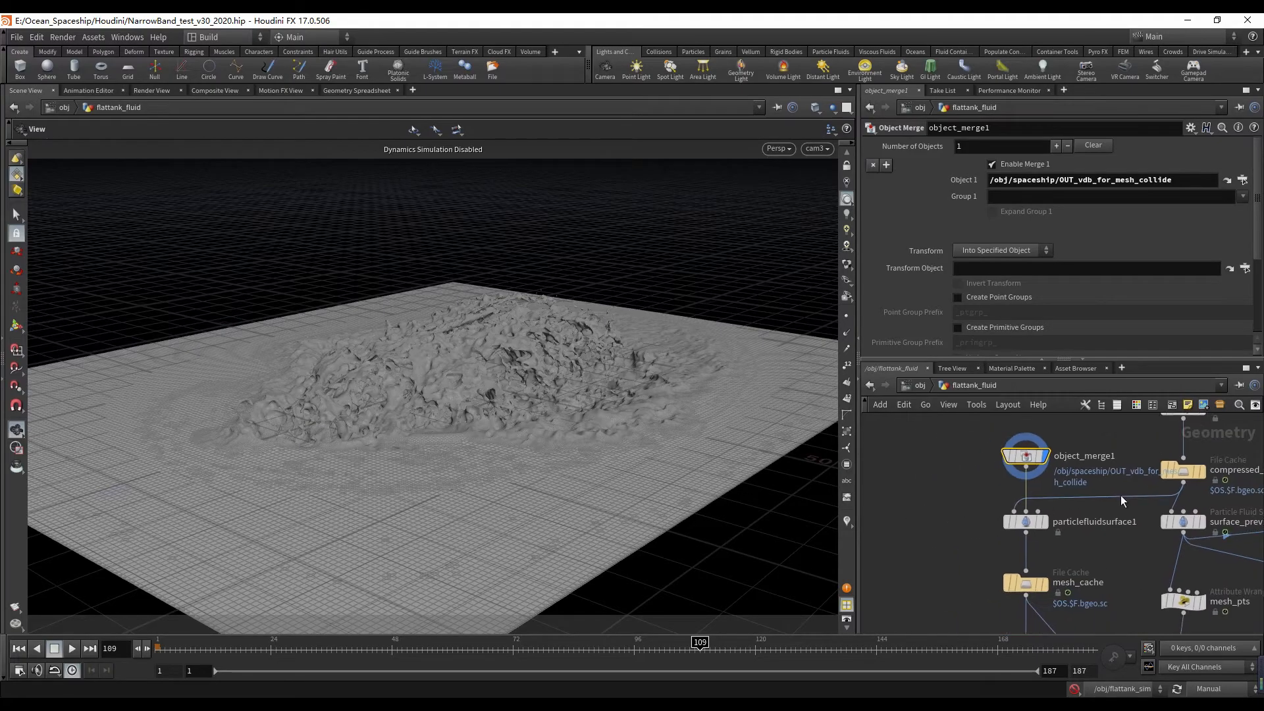
{"action": "scroll", "coordinate": [986, 495], "scroll_direction": "up", "scroll_amount": 1}
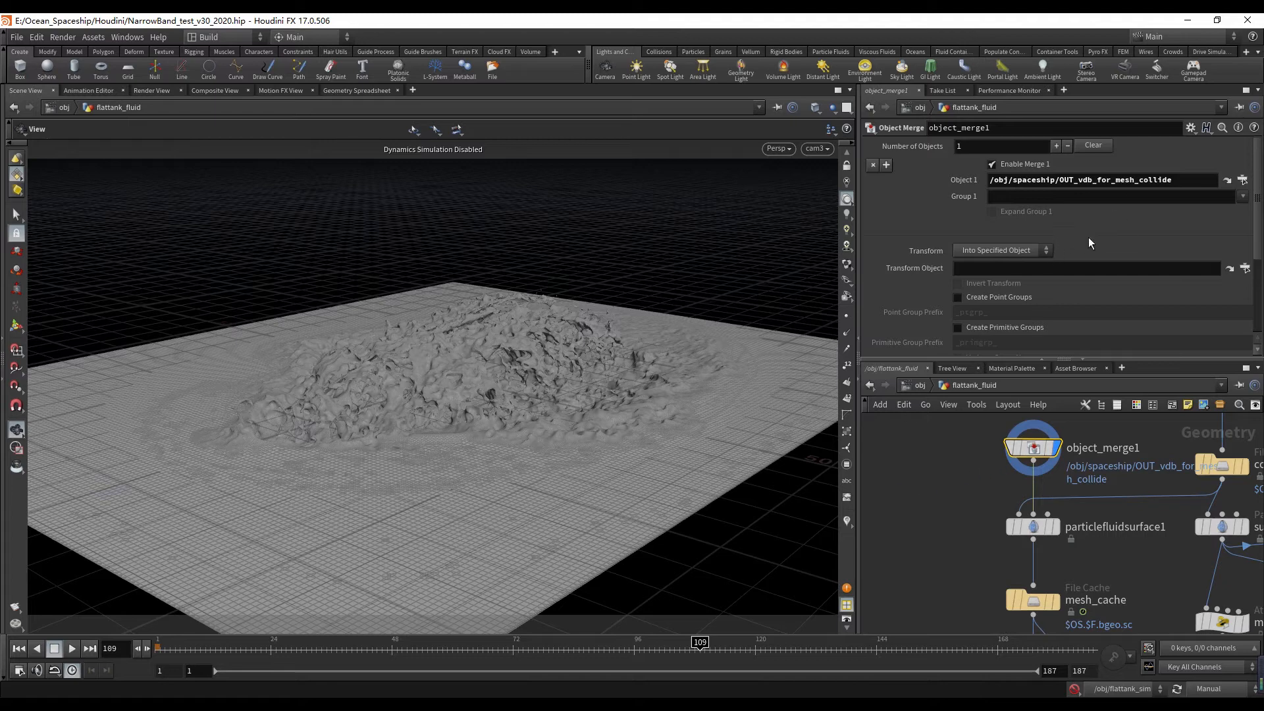
{"action": "left_click_drag", "start_coordinate": [1116, 180], "coordinate": [1174, 181]}
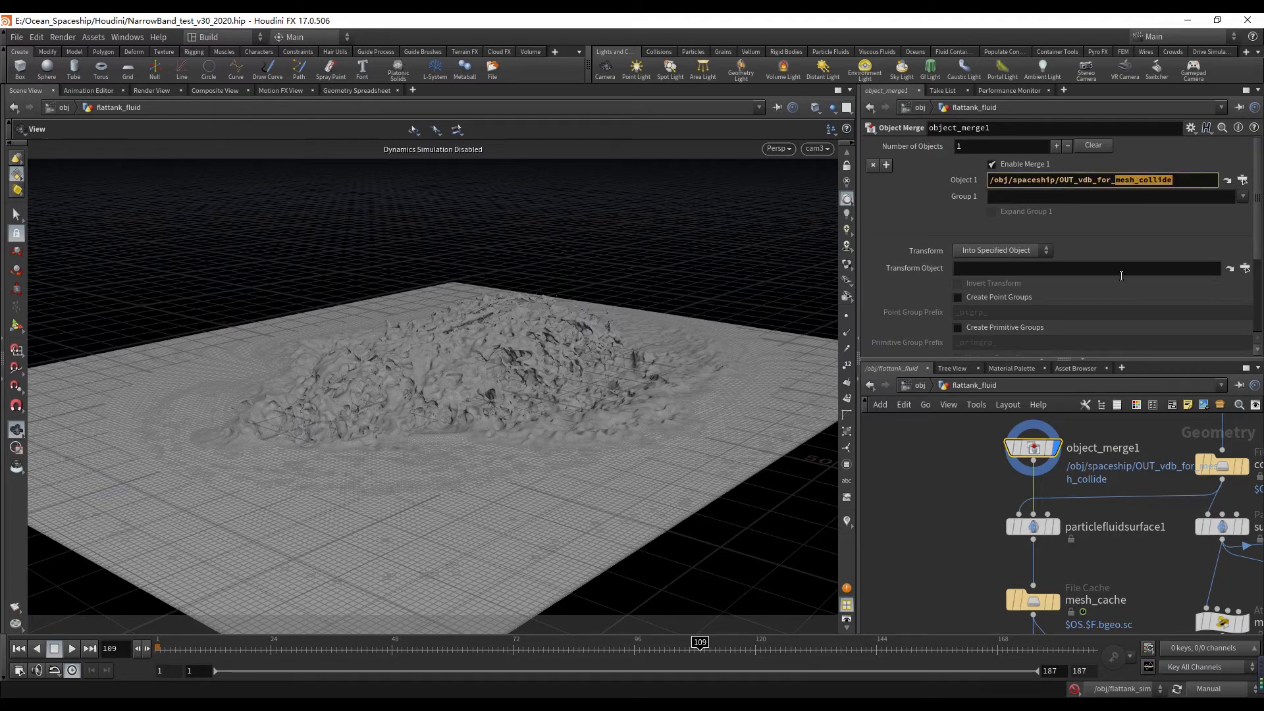
{"action": "left_click", "coordinate": [928, 485]}
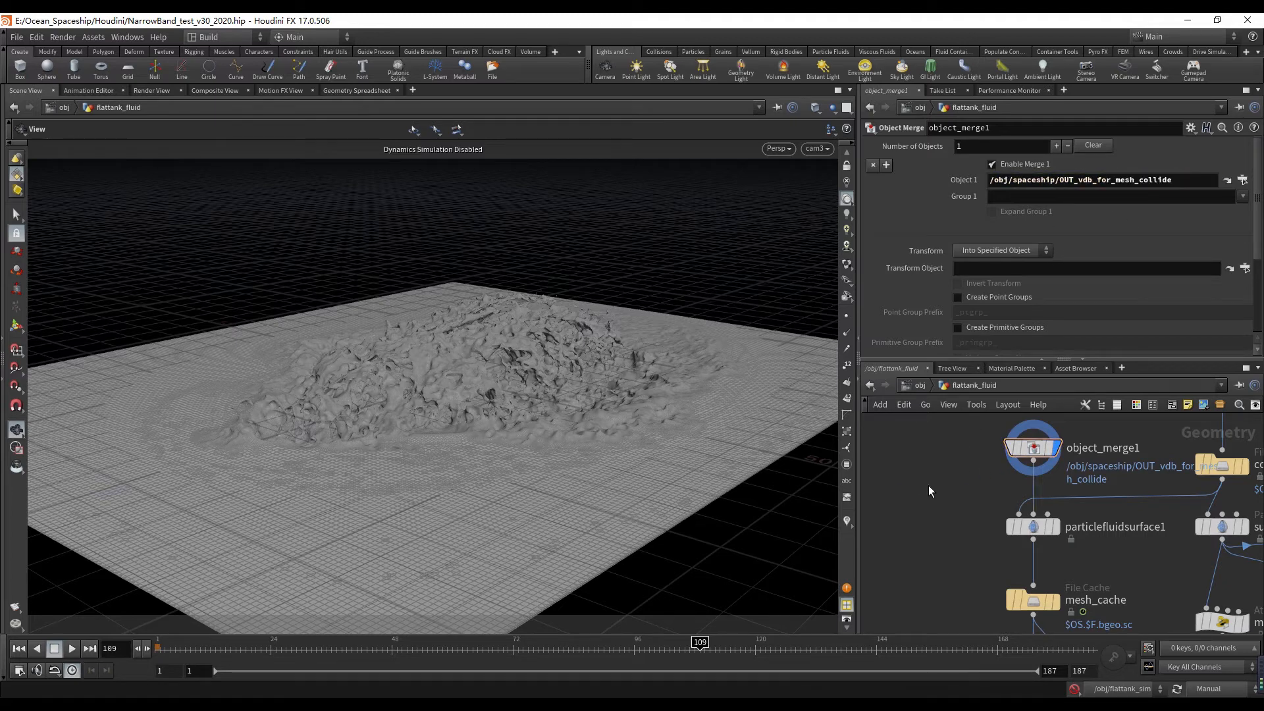
- Set the update mode to Auto Update so object_merge1 cooks and shows the spaceship collision volume
{"action": "left_click", "coordinate": [1033, 449]}
{"action": "scroll", "coordinate": [1034, 449], "scroll_direction": "up", "scroll_amount": 2}
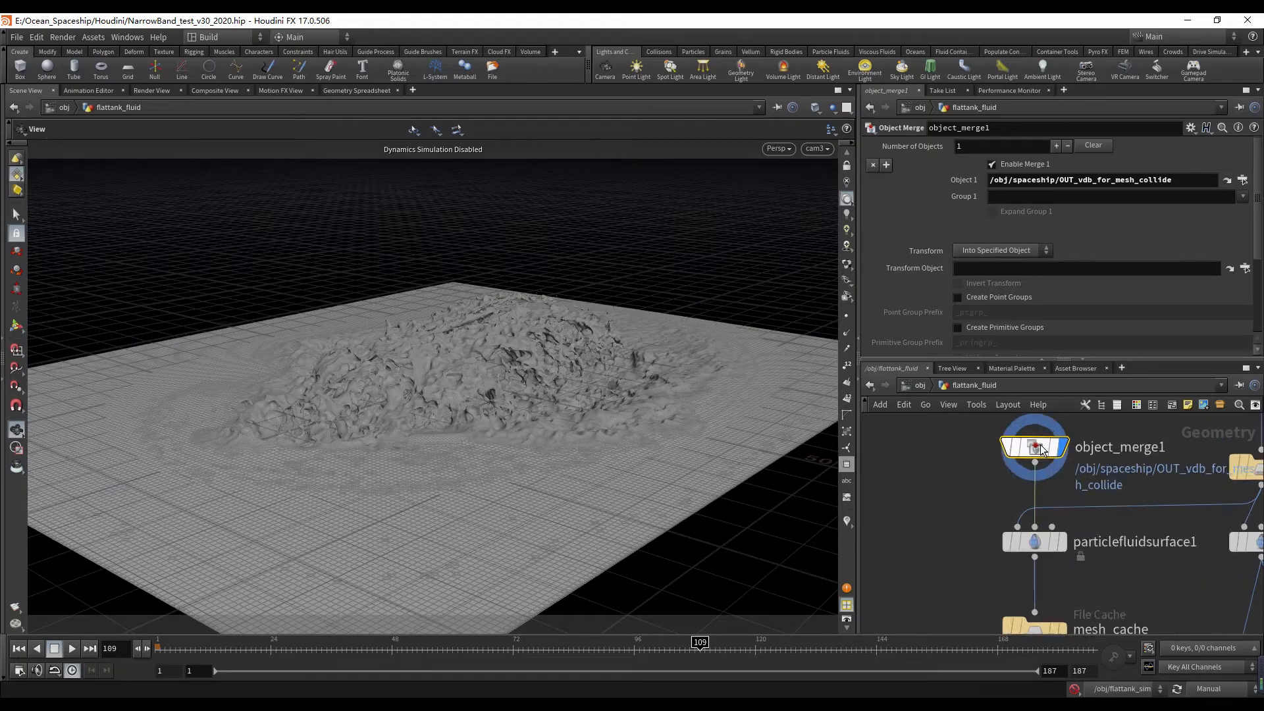
{"action": "left_click", "coordinate": [1217, 650]}
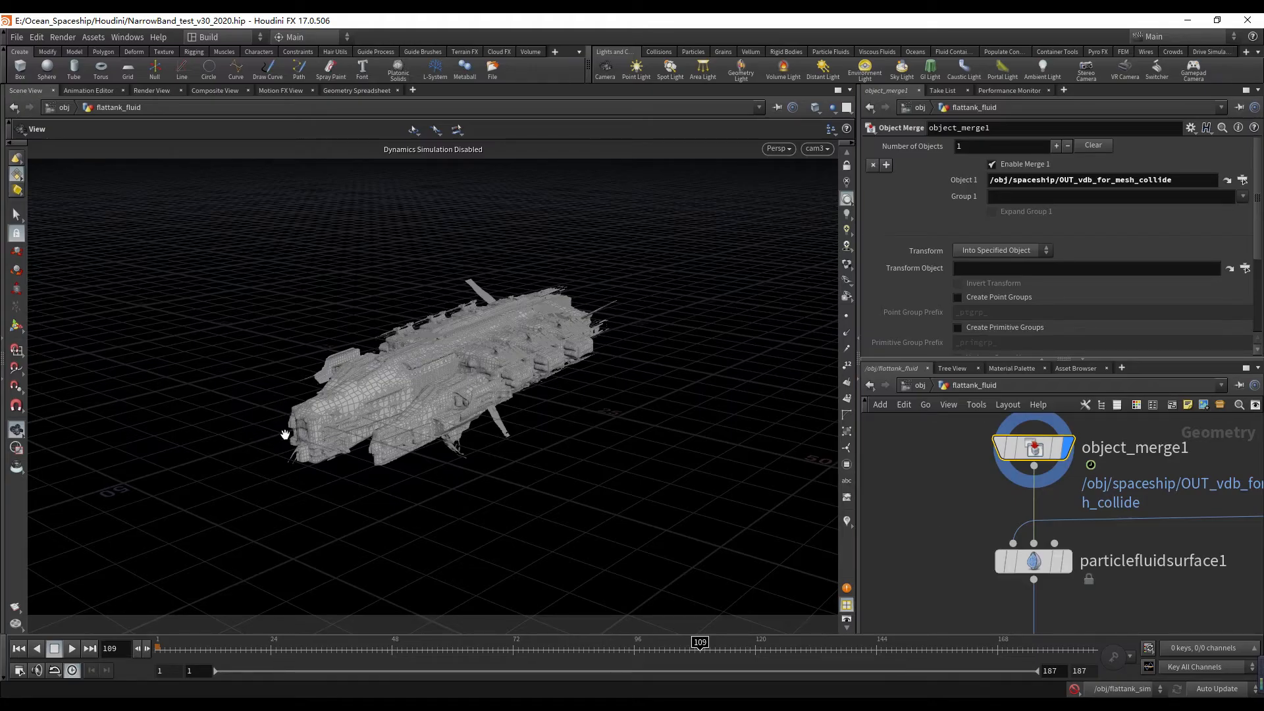
{"action": "scroll", "coordinate": [1027, 488], "scroll_direction": "down", "scroll_amount": 3}
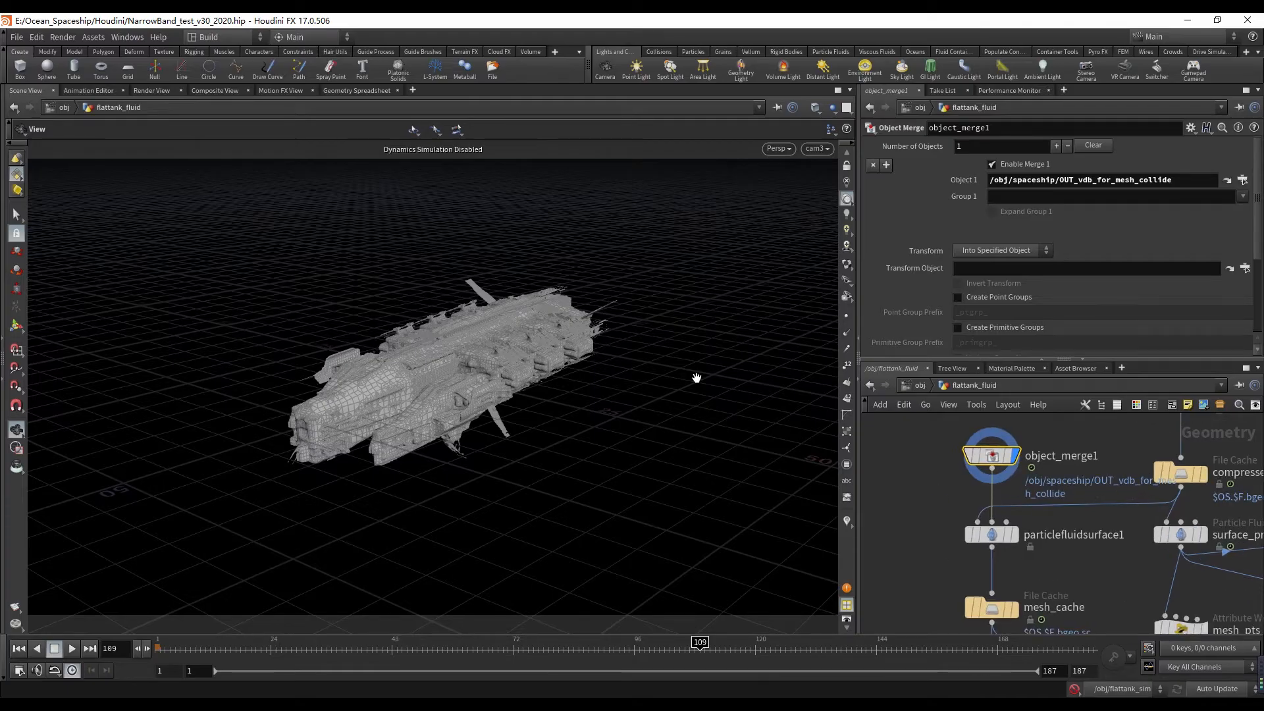
- Set the display back to attribdelete1 and go up to the object level
{"action": "mouse_move", "coordinate": [1001, 533]}
{"action": "scroll", "coordinate": [890, 508], "scroll_direction": "down", "scroll_amount": 5}
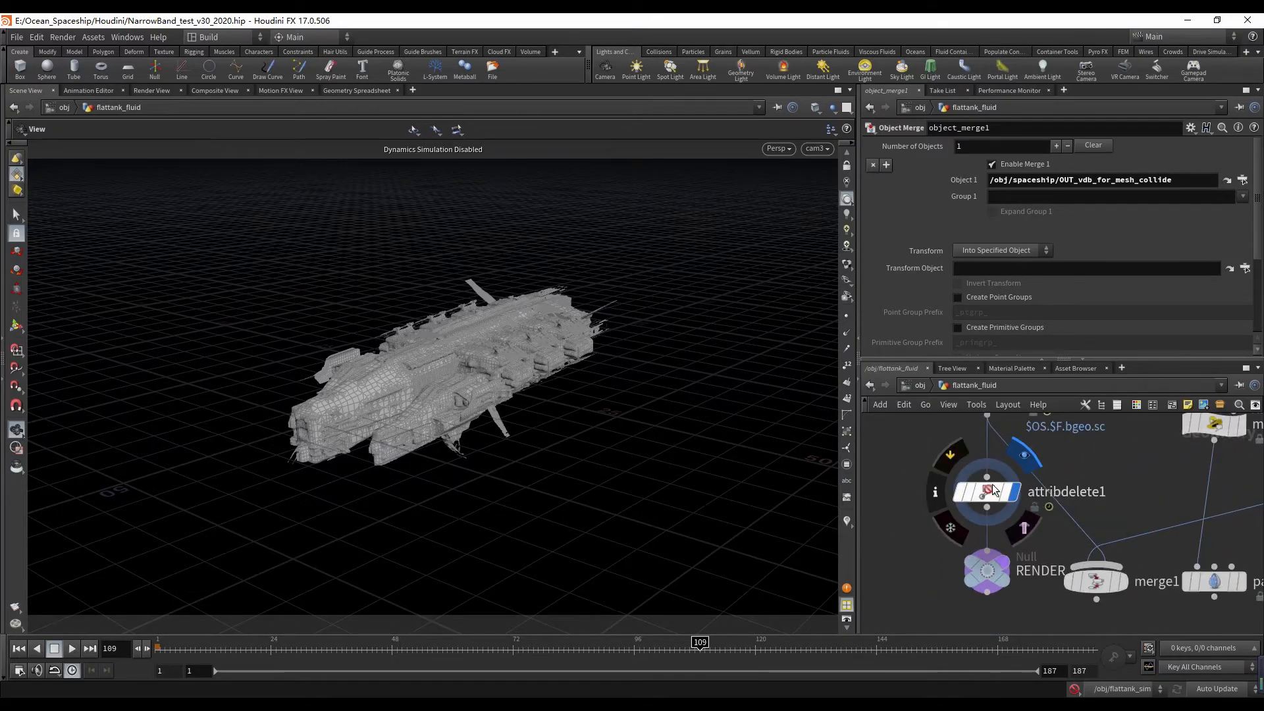
{"action": "left_click", "coordinate": [991, 489]}
{"action": "left_click", "coordinate": [919, 387]}
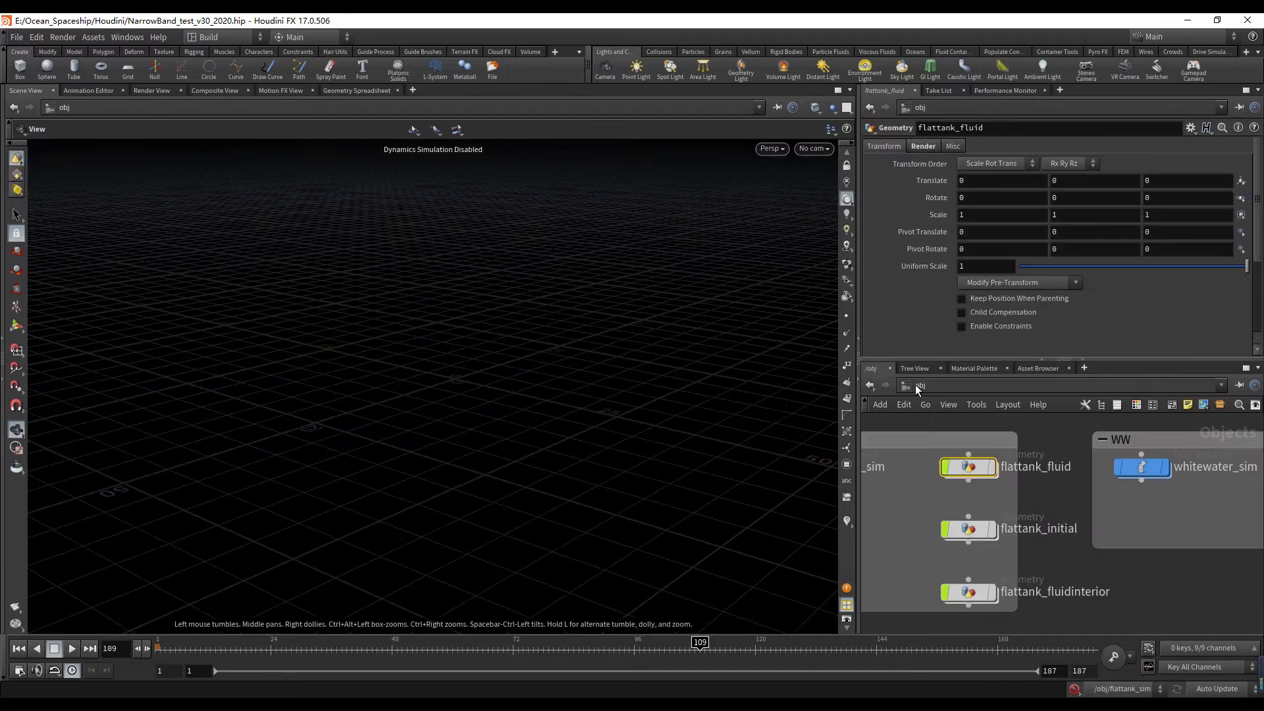
- Return the timeline to frame 1 and look through cam3 in the viewport
{"action": "scroll", "coordinate": [973, 505], "scroll_direction": "down", "scroll_amount": 3}
{"action": "middle_click_drag", "start_coordinate": [1017, 538], "coordinate": [905, 551]}
{"action": "left_click", "coordinate": [19, 649]}
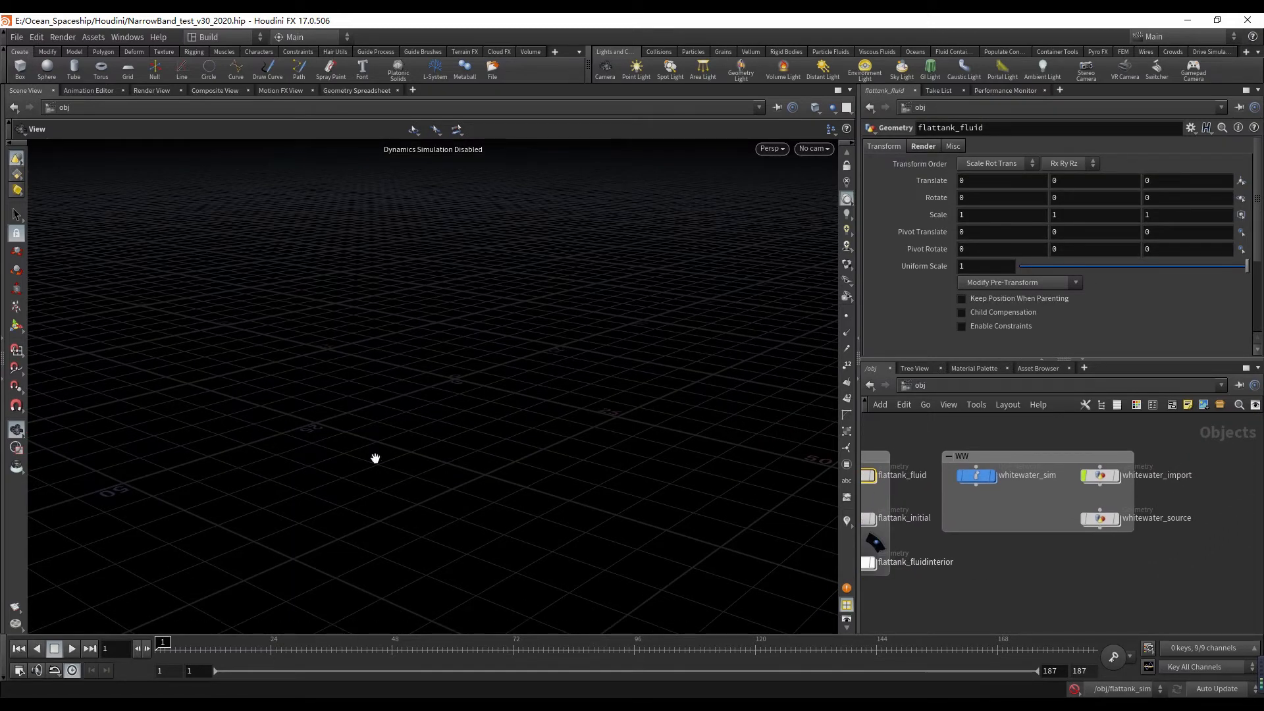
{"action": "left_click", "coordinate": [813, 149]}
{"action": "left_click", "coordinate": [832, 223]}
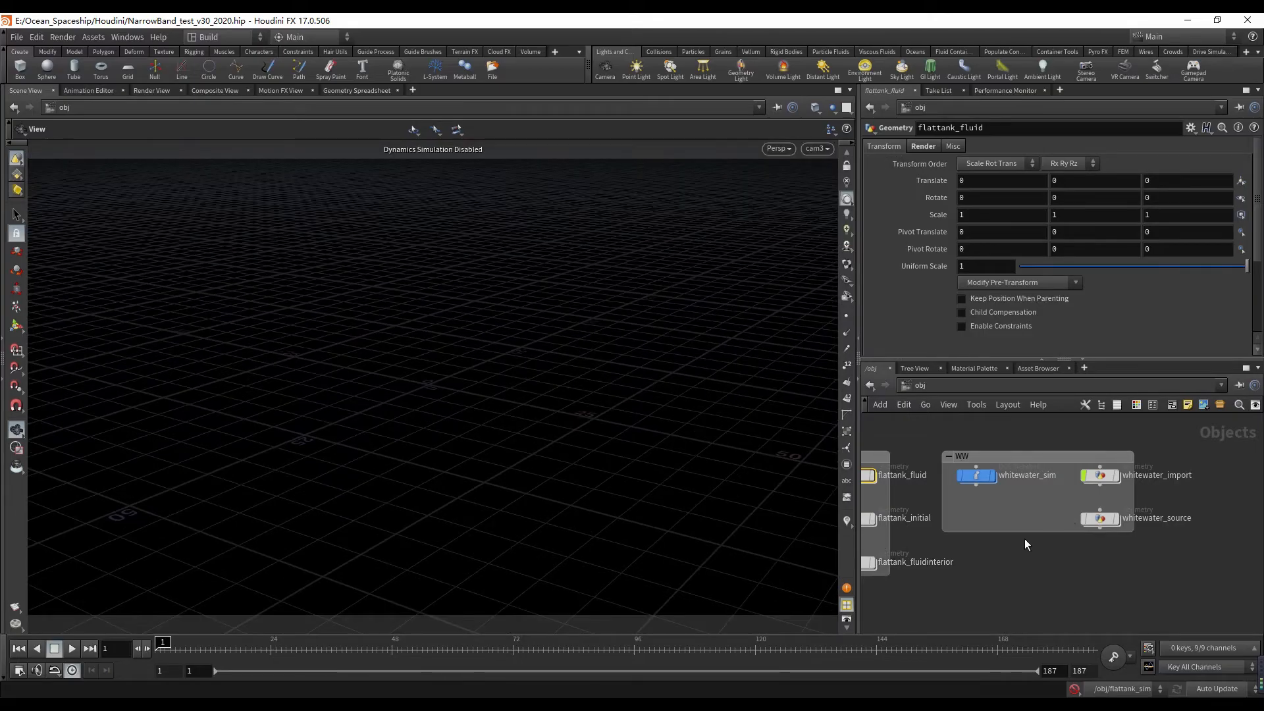
- Enter the flattank_initial network and look through cam3 with the wavetank Ocean Source displayed
{"action": "middle_click_drag", "start_coordinate": [1007, 492], "coordinate": [1046, 489]}
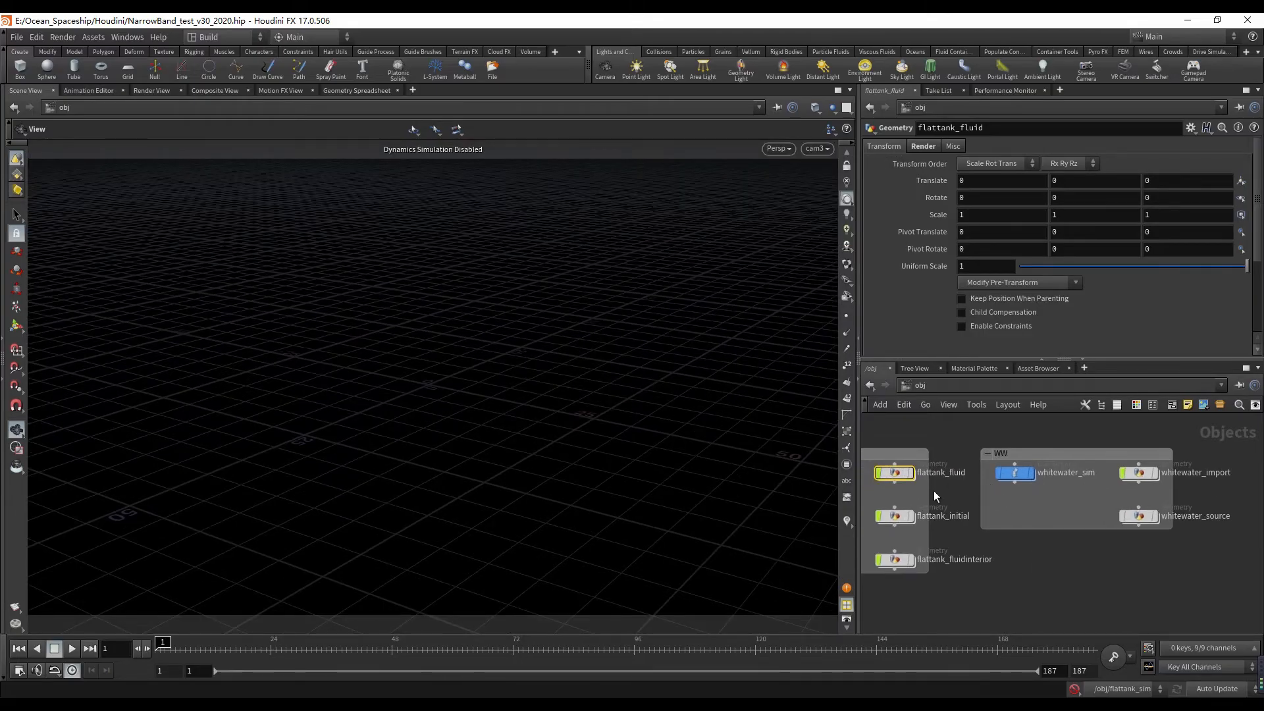
{"action": "scroll", "coordinate": [933, 491], "scroll_direction": "up", "scroll_amount": 2}
{"action": "scroll", "coordinate": [924, 500], "scroll_direction": "up", "scroll_amount": 1}
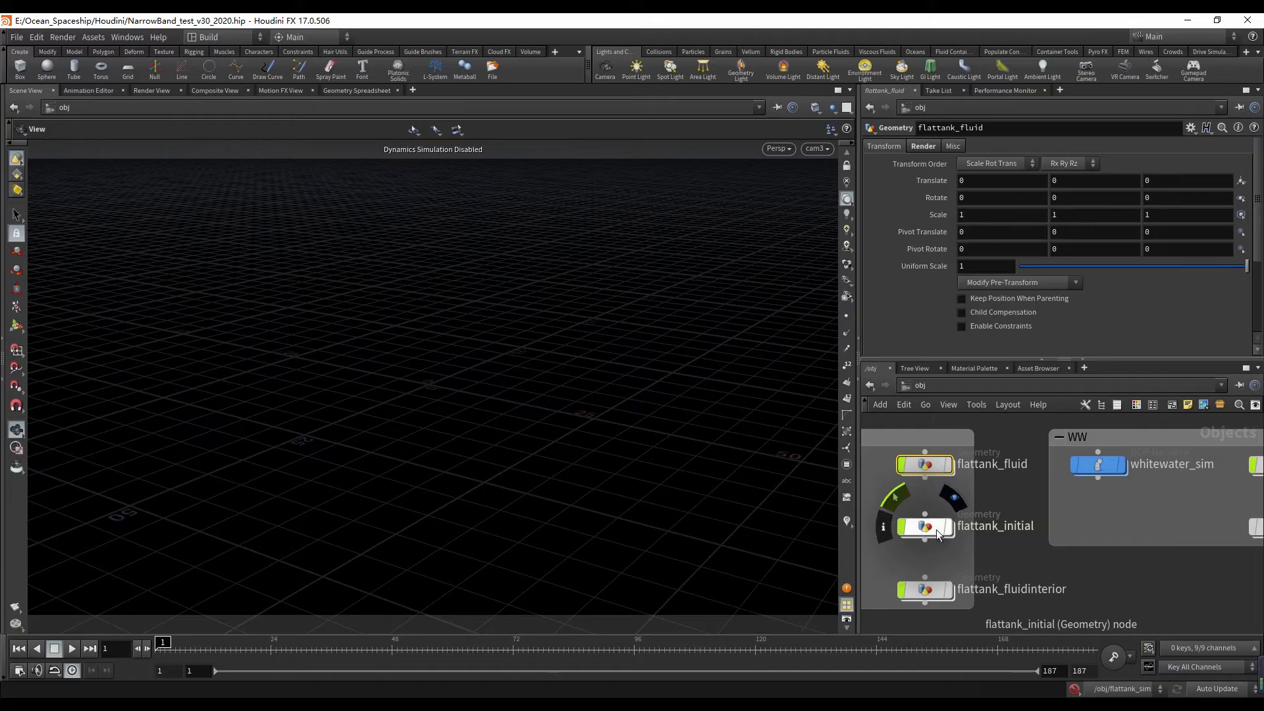
{"action": "double_click", "coordinate": [928, 527]}
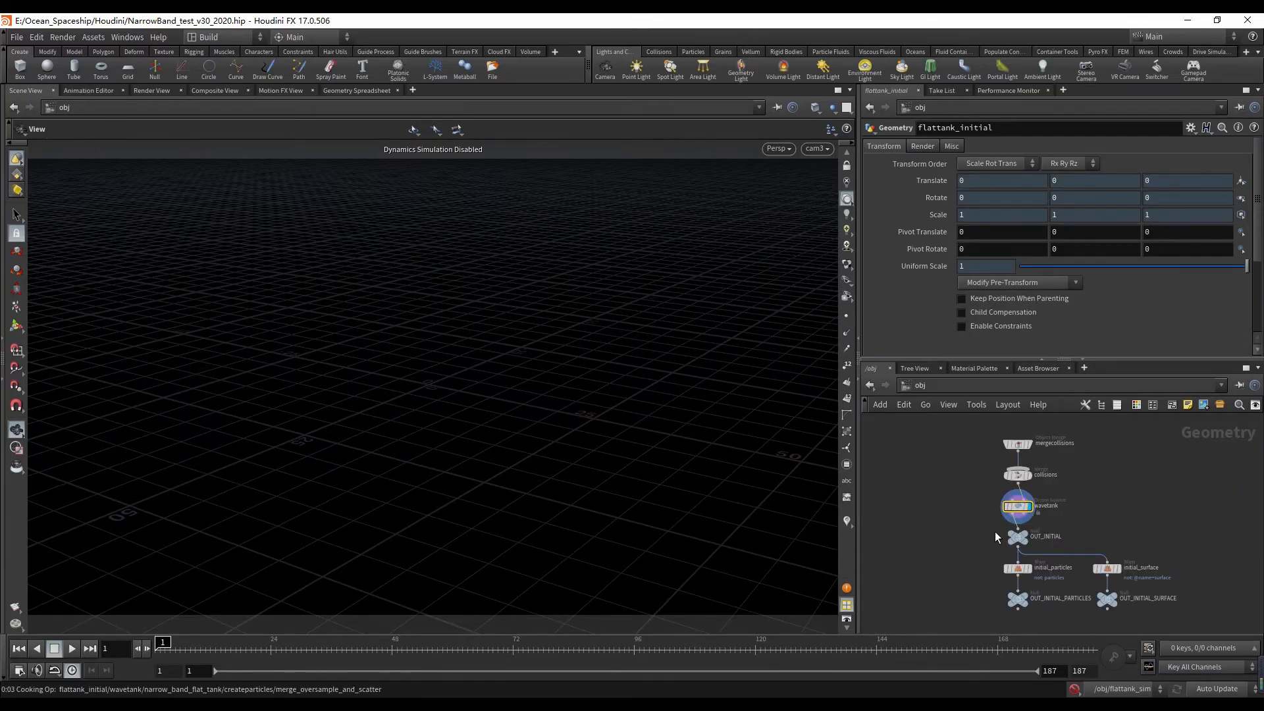
{"action": "scroll", "coordinate": [1001, 510], "scroll_direction": "up", "scroll_amount": 5}
{"action": "middle_click_drag", "start_coordinate": [982, 529], "coordinate": [945, 525]}
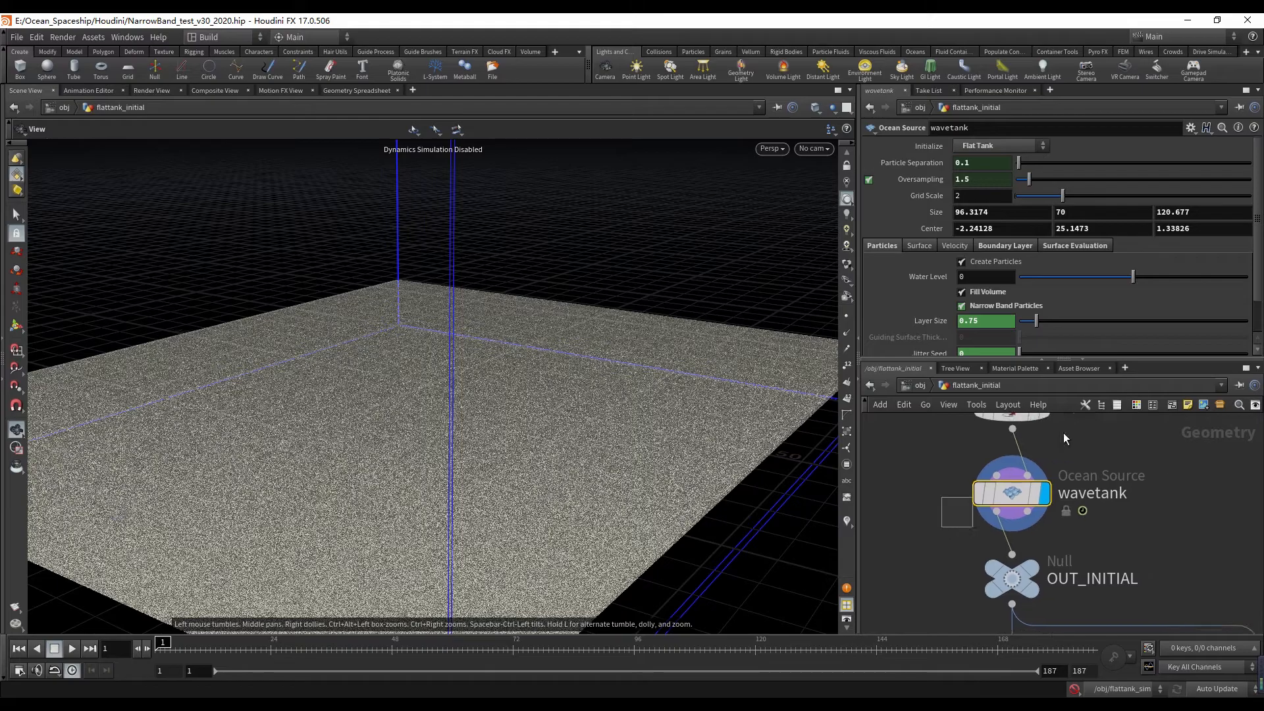
{"action": "left_click", "coordinate": [814, 148]}
{"action": "left_click", "coordinate": [828, 239]}
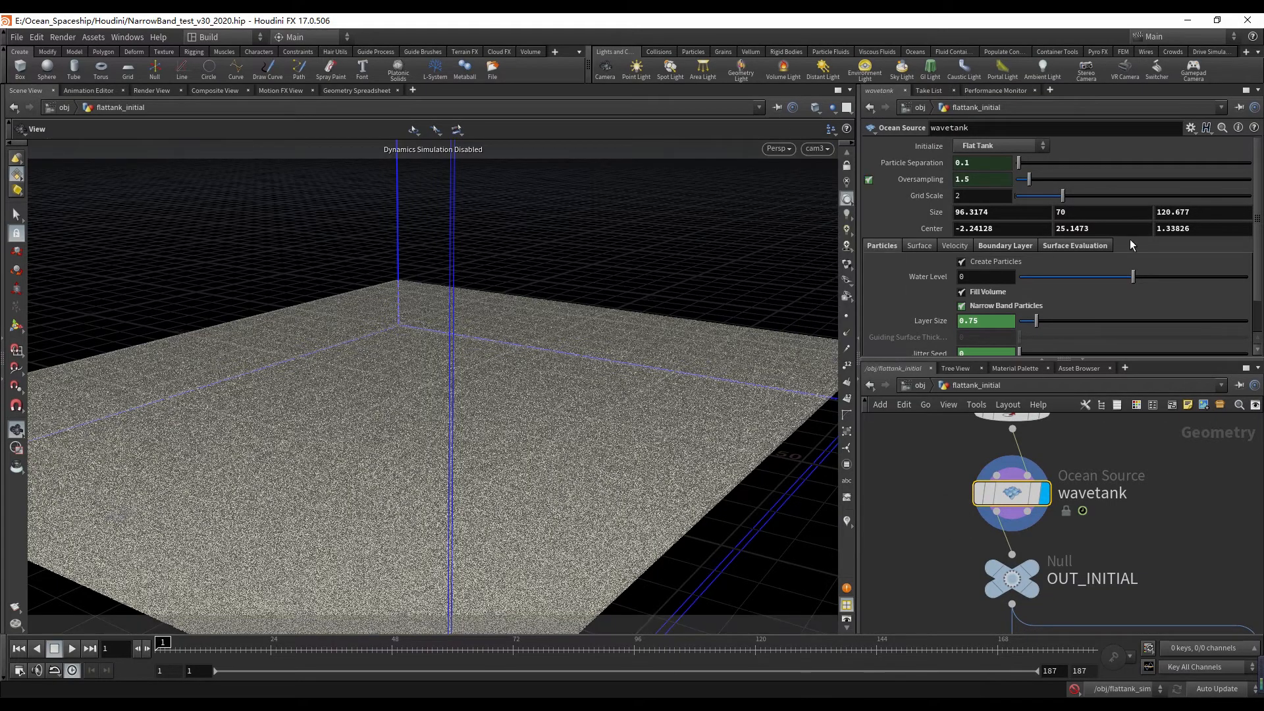
- Review the Boundary Layer, Surface Evaluation and Particles parameters of the wavetank Ocean Source
{"action": "scroll", "coordinate": [942, 223], "scroll_direction": "down", "scroll_amount": 1}
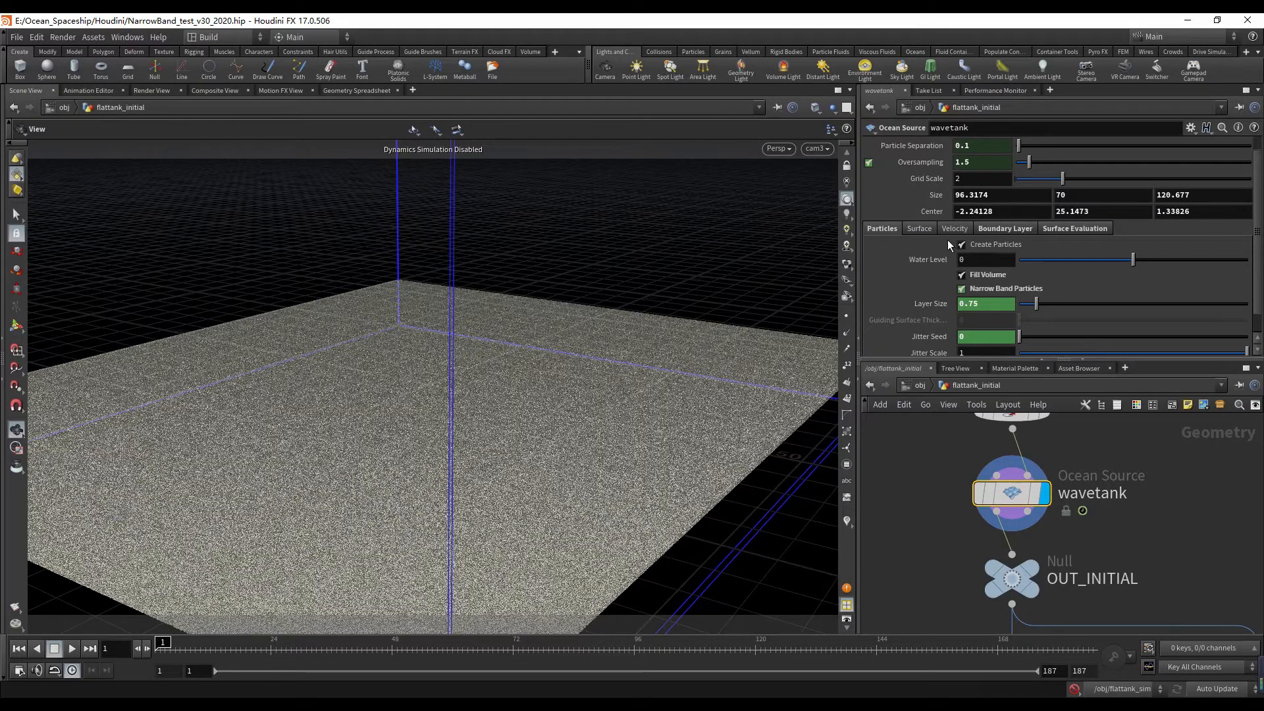
{"action": "left_click", "coordinate": [1013, 229]}
{"action": "left_click", "coordinate": [1088, 230]}
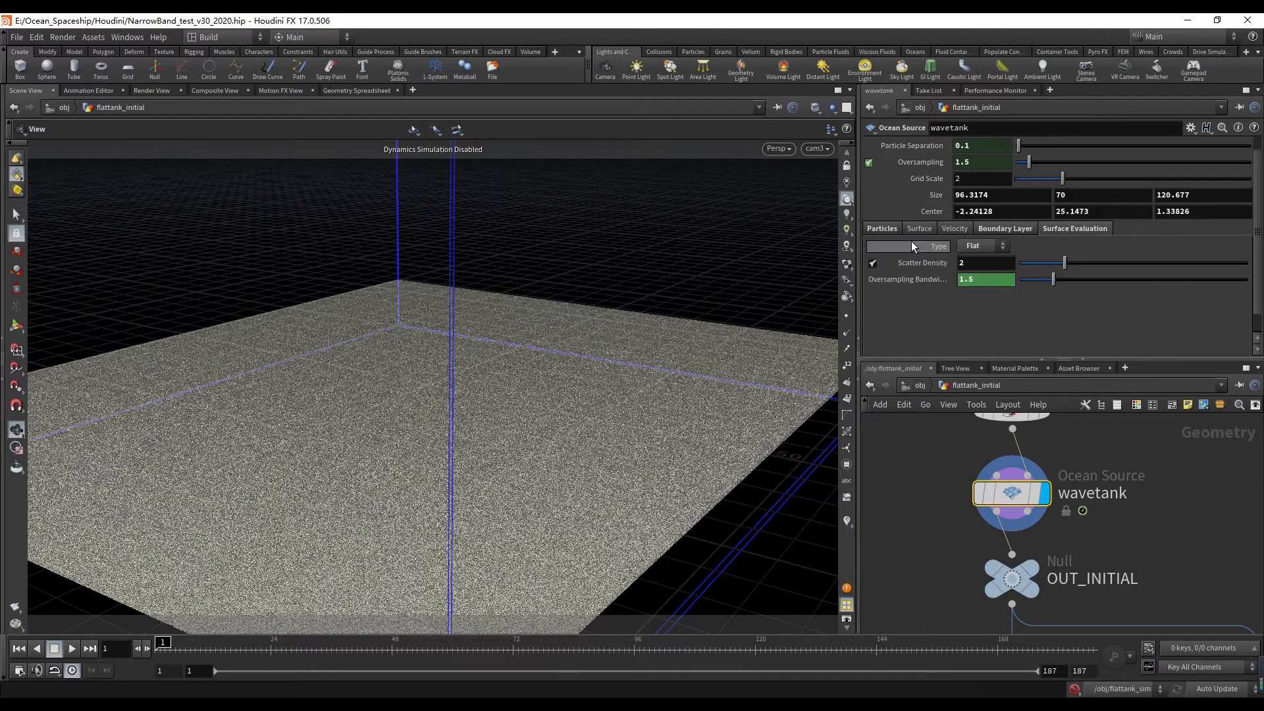
{"action": "left_click", "coordinate": [878, 228]}
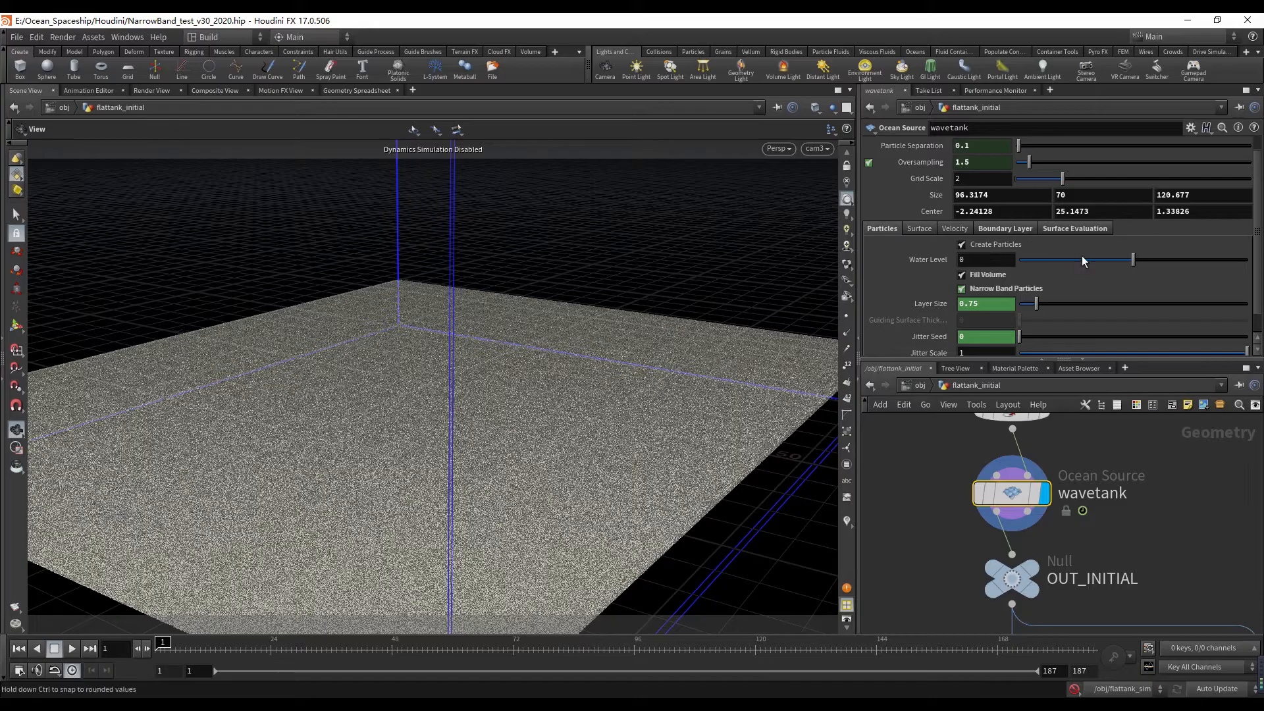
- Examine the Group settings of the initial_particles and initial_surface Blast nodes below OUT_INITIAL
{"action": "scroll", "coordinate": [936, 457], "scroll_direction": "down", "scroll_amount": 3}
{"action": "scroll", "coordinate": [938, 523], "scroll_direction": "down", "scroll_amount": 1}
{"action": "middle_click_drag", "start_coordinate": [938, 527], "coordinate": [940, 449]}
{"action": "scroll", "coordinate": [939, 448], "scroll_direction": "up", "scroll_amount": 1}
{"action": "left_click", "coordinate": [977, 491]}
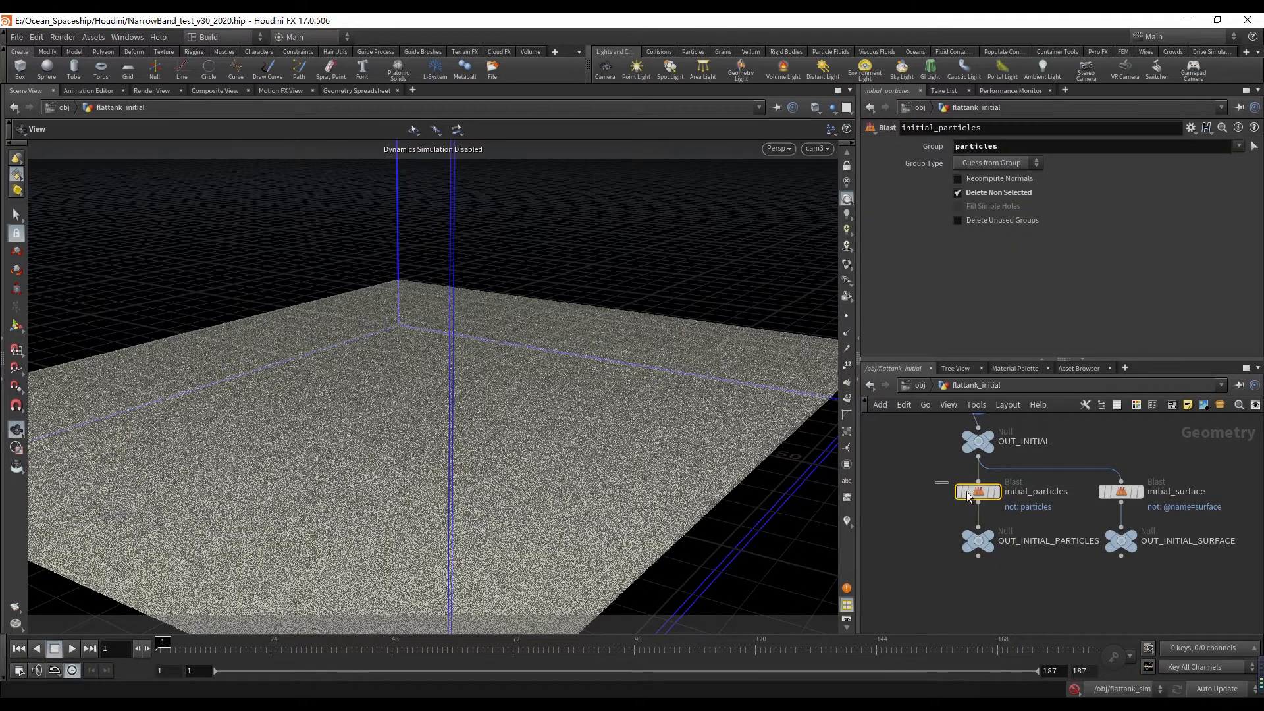
{"action": "left_click_drag", "start_coordinate": [1184, 447], "coordinate": [1061, 524]}
{"action": "scroll", "coordinate": [962, 472], "scroll_direction": "up", "scroll_amount": 3}
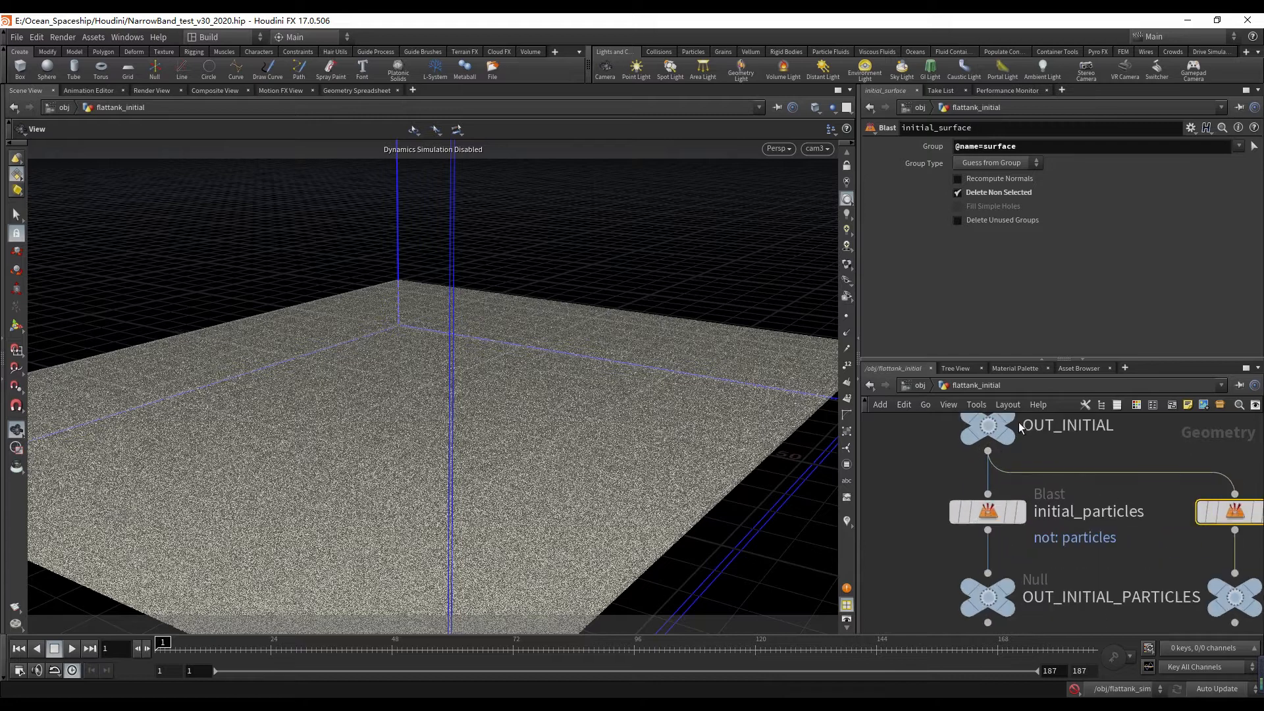
- Display OUT_INITIAL, initial_particles and initial_surface in turn to compare their geometry, finishing on OUT_INITIAL
{"action": "left_click", "coordinate": [1009, 419]}
{"action": "scroll", "coordinate": [1060, 468], "scroll_direction": "down", "scroll_amount": 1}
{"action": "scroll", "coordinate": [1060, 468], "scroll_direction": "down", "scroll_amount": 2}
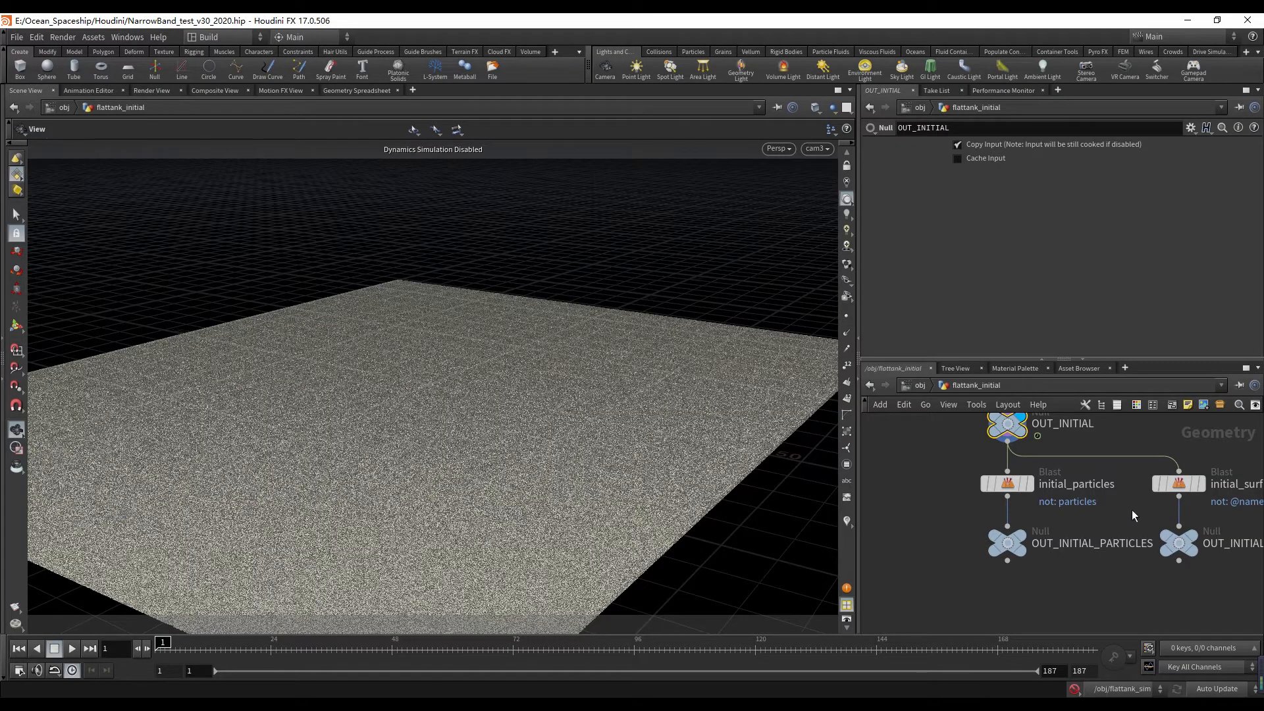
{"action": "left_click", "coordinate": [1007, 484]}
{"action": "left_click", "coordinate": [1193, 485]}
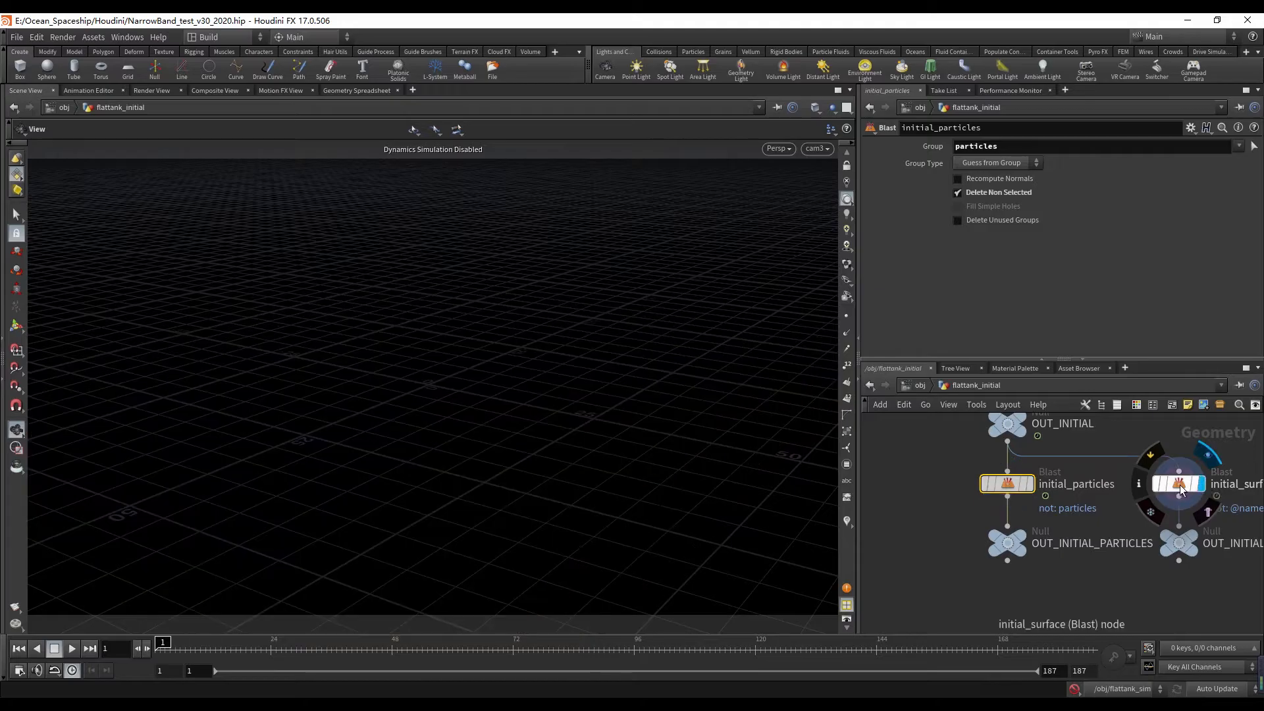
{"action": "scroll", "coordinate": [1005, 483], "scroll_direction": "down", "scroll_amount": 3}
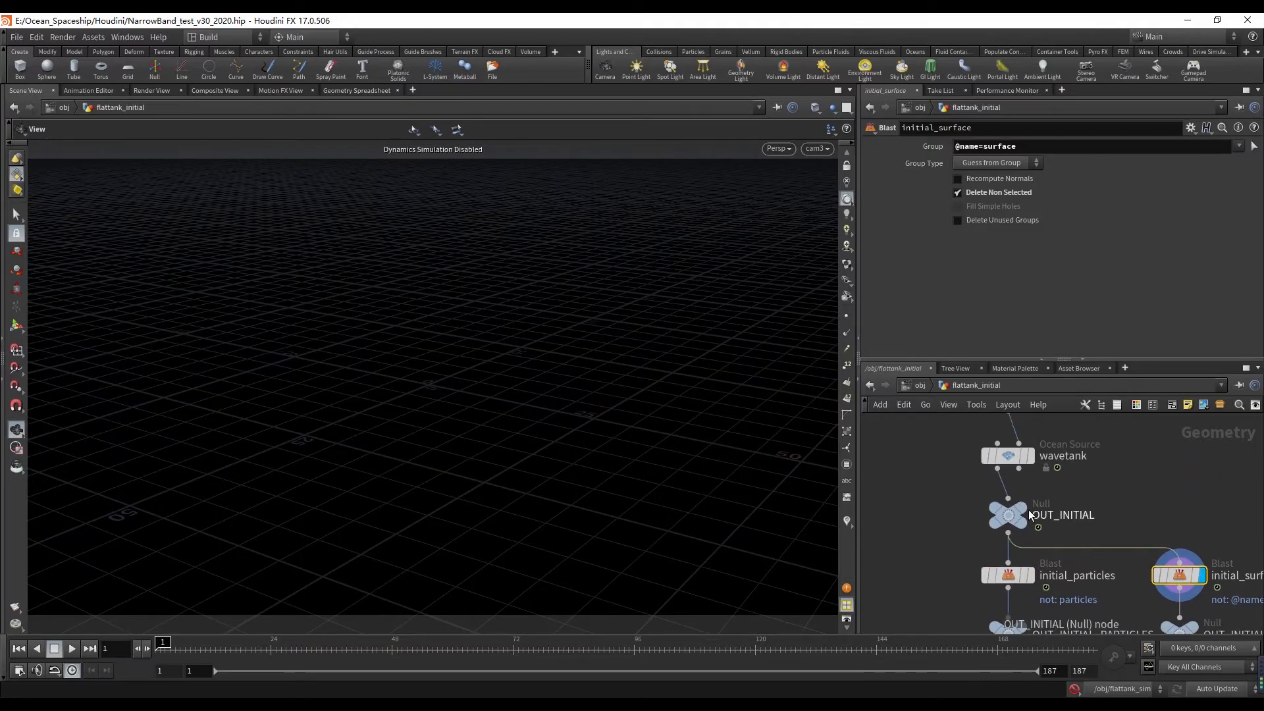
{"action": "left_click", "coordinate": [1003, 517]}
{"action": "scroll", "coordinate": [926, 524], "scroll_direction": "down", "scroll_amount": 2}
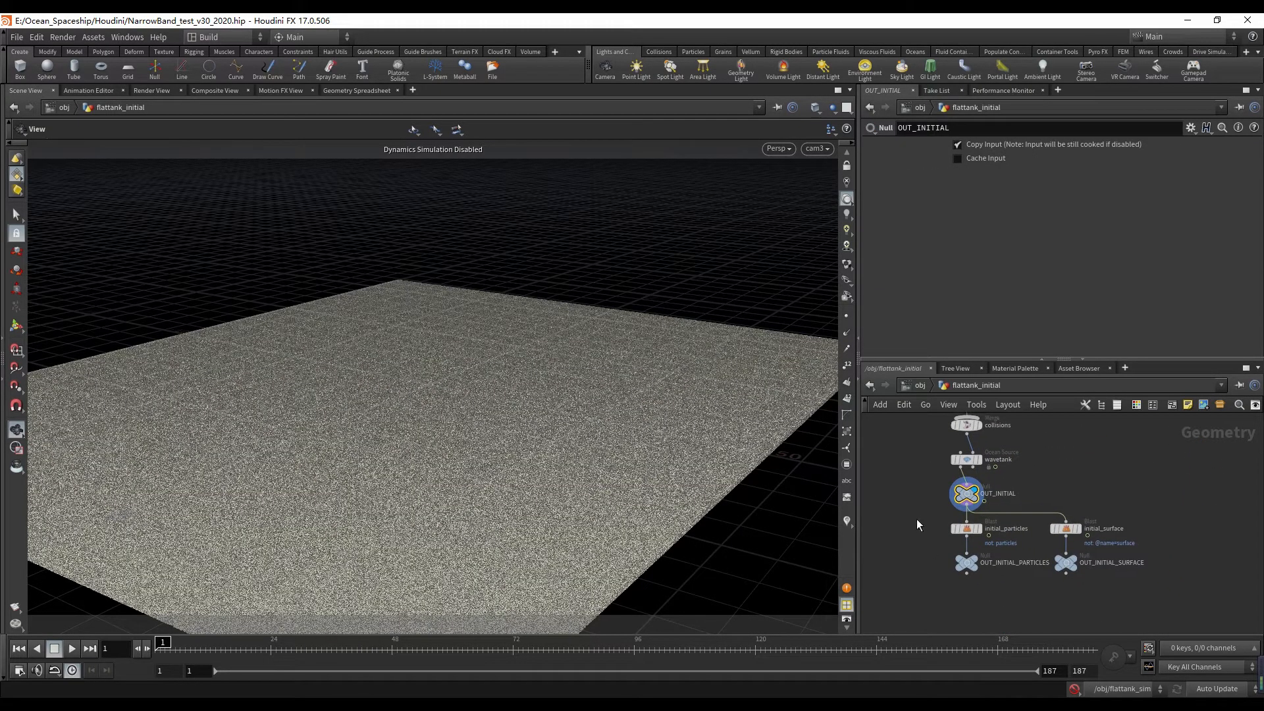
- Inspect the particle branch and the surface branch by selecting each Blast node with its output null
{"action": "left_click_drag", "start_coordinate": [924, 525], "coordinate": [1014, 591]}
{"action": "scroll", "coordinate": [1017, 542], "scroll_direction": "up", "scroll_amount": 2}
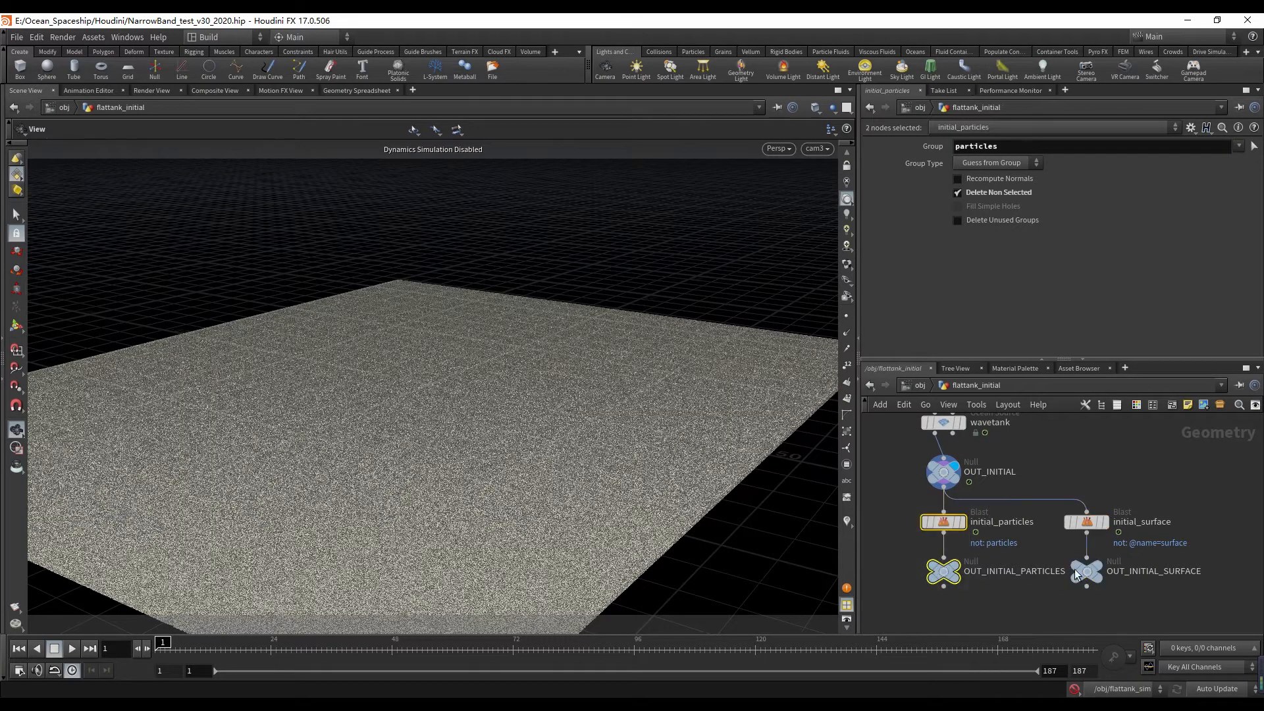
{"action": "left_click_drag", "start_coordinate": [1148, 480], "coordinate": [1068, 595]}
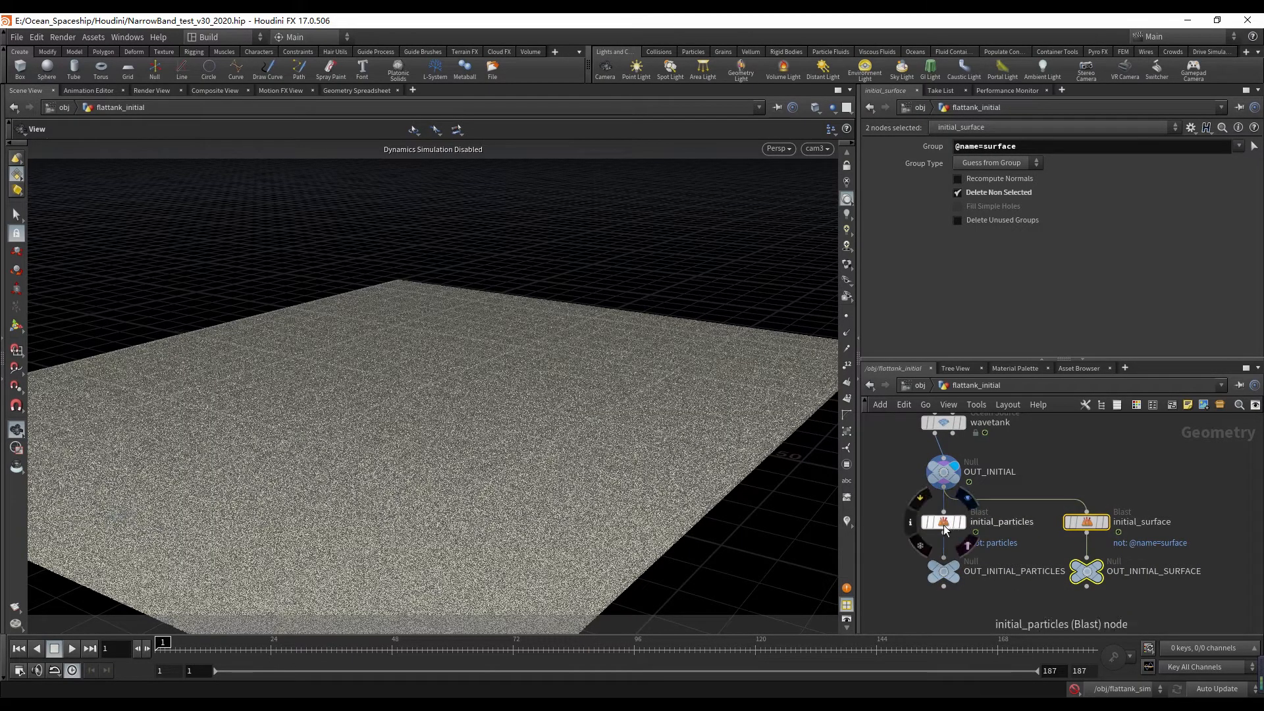
{"action": "left_click", "coordinate": [941, 523]}
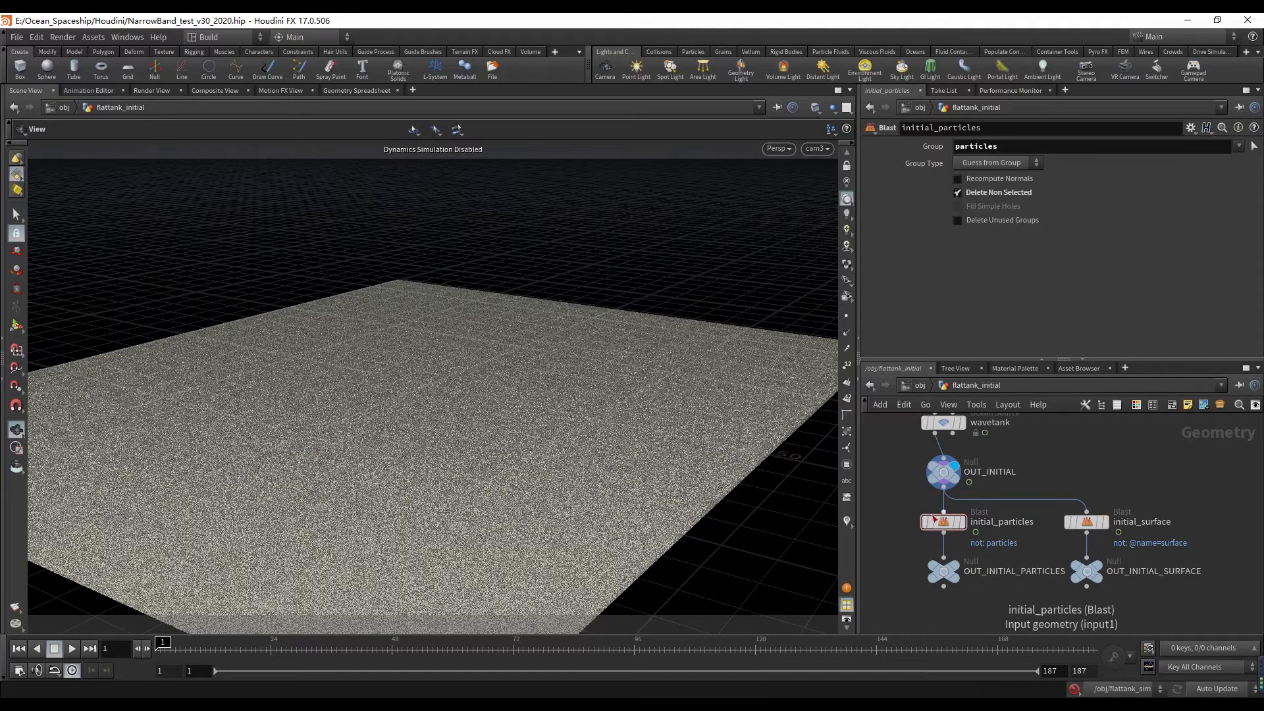
{"action": "left_click", "coordinate": [1087, 522]}
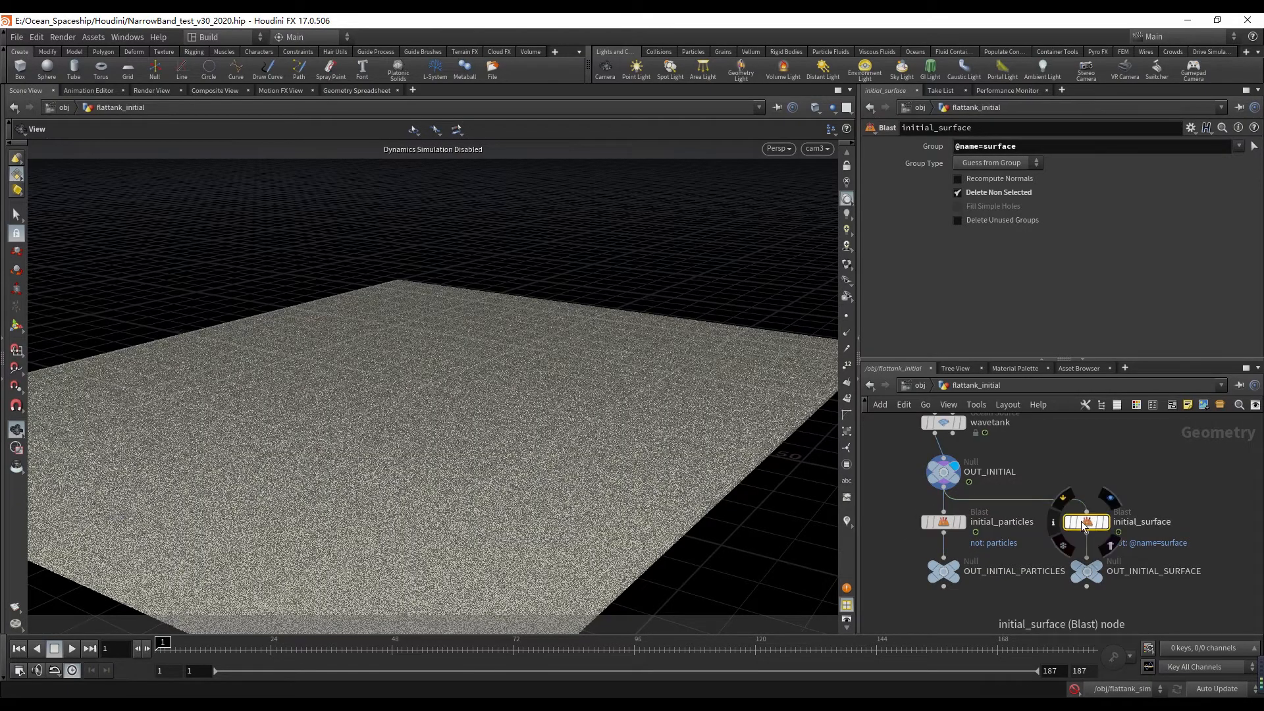
{"action": "left_click", "coordinate": [938, 524]}
{"action": "left_click_drag", "start_coordinate": [1130, 492], "coordinate": [1051, 611]}
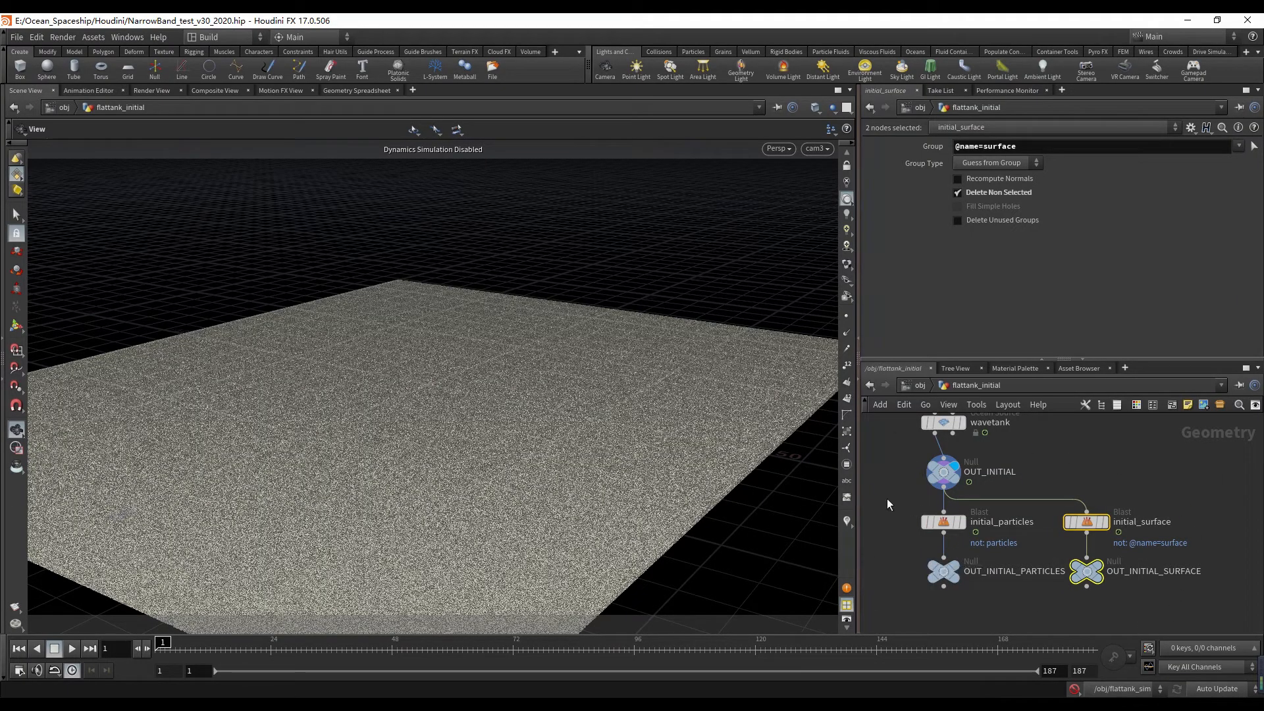
{"action": "left_click_drag", "start_coordinate": [893, 495], "coordinate": [979, 606]}
- Compare the OUT_INITIAL_PARTICLES and OUT_INITIAL_SURFACE outputs, finishing with OUT_INITIAL_PARTICLES displayed
{"action": "middle_click_drag", "start_coordinate": [980, 599], "coordinate": [982, 562]}
{"action": "left_click", "coordinate": [990, 542]}
{"action": "scroll", "coordinate": [1116, 540], "scroll_direction": "up", "scroll_amount": 2}
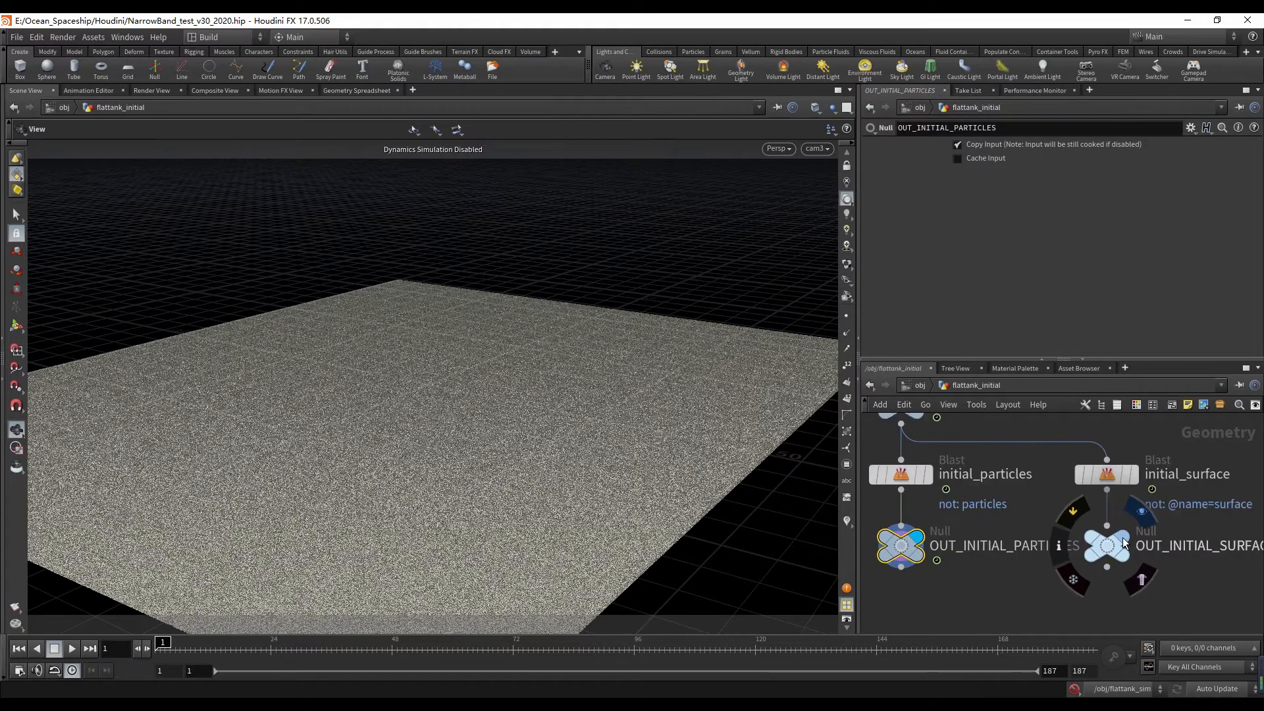
{"action": "left_click", "coordinate": [1141, 514]}
{"action": "left_click", "coordinate": [1108, 545]}
{"action": "left_click", "coordinate": [920, 545]}
{"action": "left_click", "coordinate": [902, 545]}
{"action": "scroll", "coordinate": [915, 573], "scroll_direction": "down", "scroll_amount": 2}
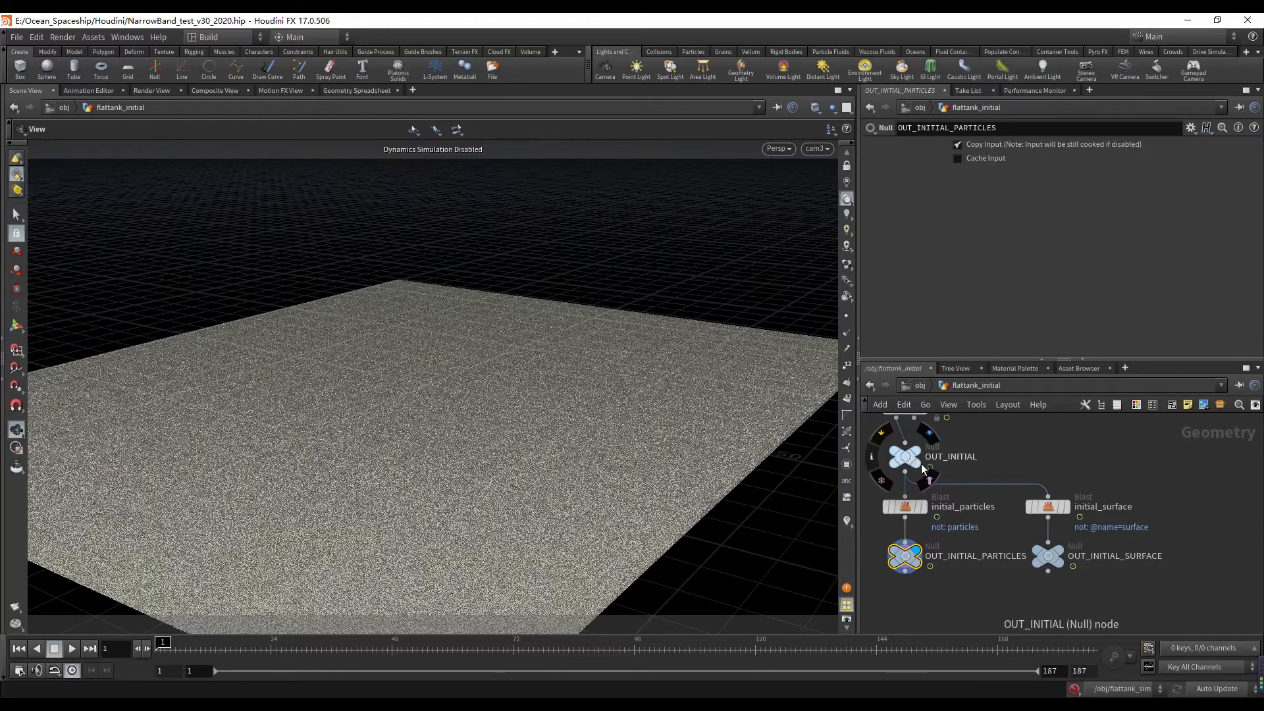
- Recheck how OUT_INITIAL splits into surface and particle outputs, ending with the particle branch's two nodes selected
{"action": "scroll", "coordinate": [912, 461], "scroll_direction": "up", "scroll_amount": 2}
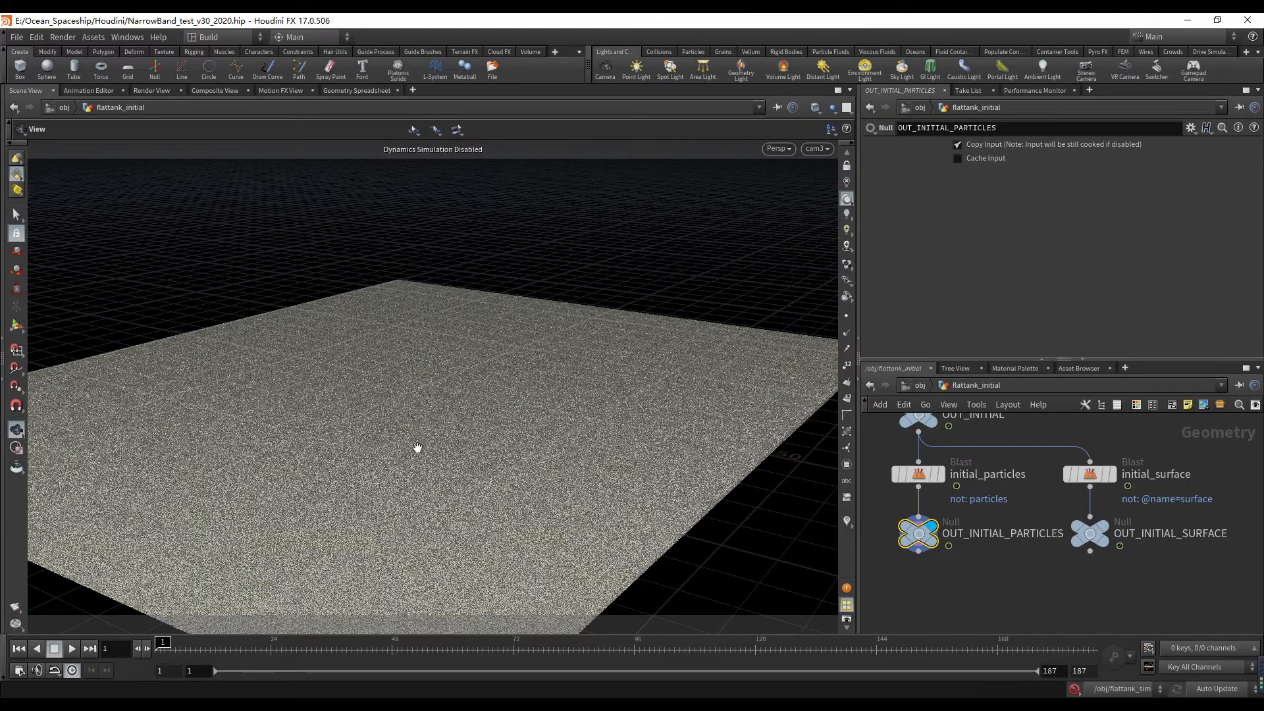
{"action": "left_click", "coordinate": [1098, 479]}
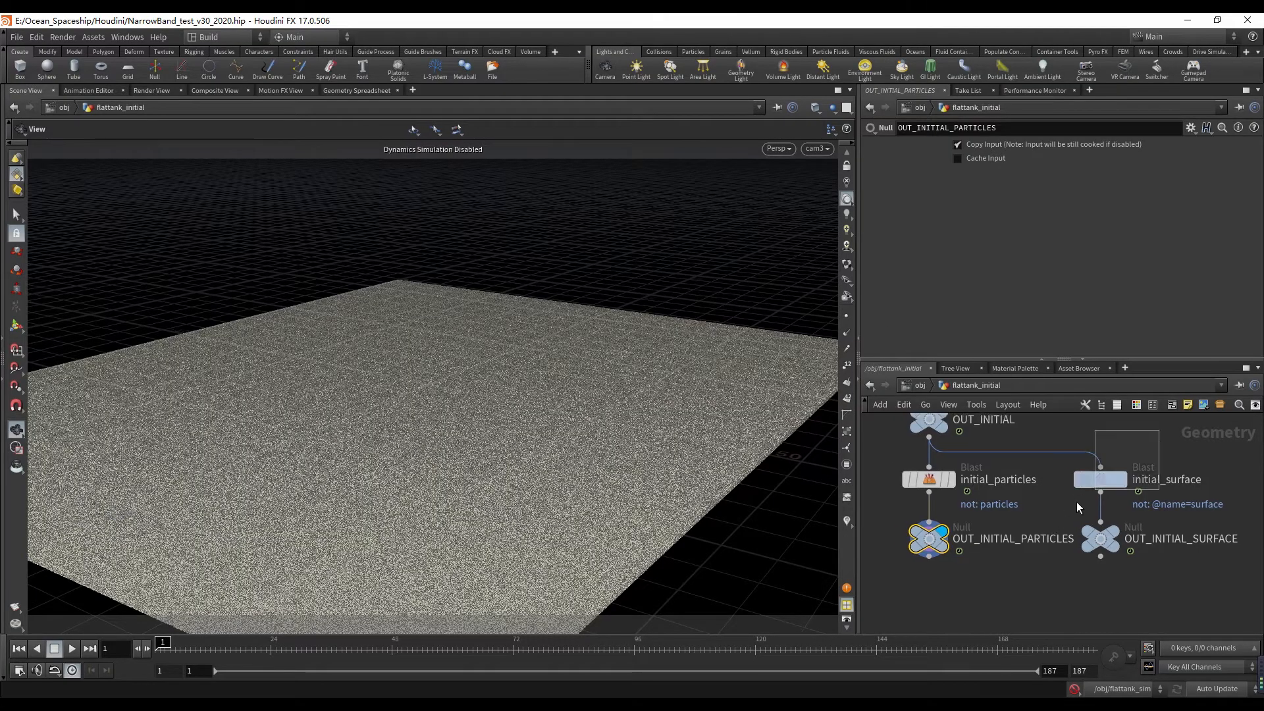
{"action": "left_click_drag", "start_coordinate": [938, 484], "coordinate": [916, 474]}
{"action": "left_click_drag", "start_coordinate": [1153, 443], "coordinate": [1019, 620]}
{"action": "middle_click_drag", "start_coordinate": [970, 614], "coordinate": [1000, 615]}
{"action": "left_click_drag", "start_coordinate": [1003, 614], "coordinate": [905, 464]}
- Set the display back to OUT_INITIAL and go up to the object level
{"action": "middle_click_drag", "start_coordinate": [904, 474], "coordinate": [917, 549]}
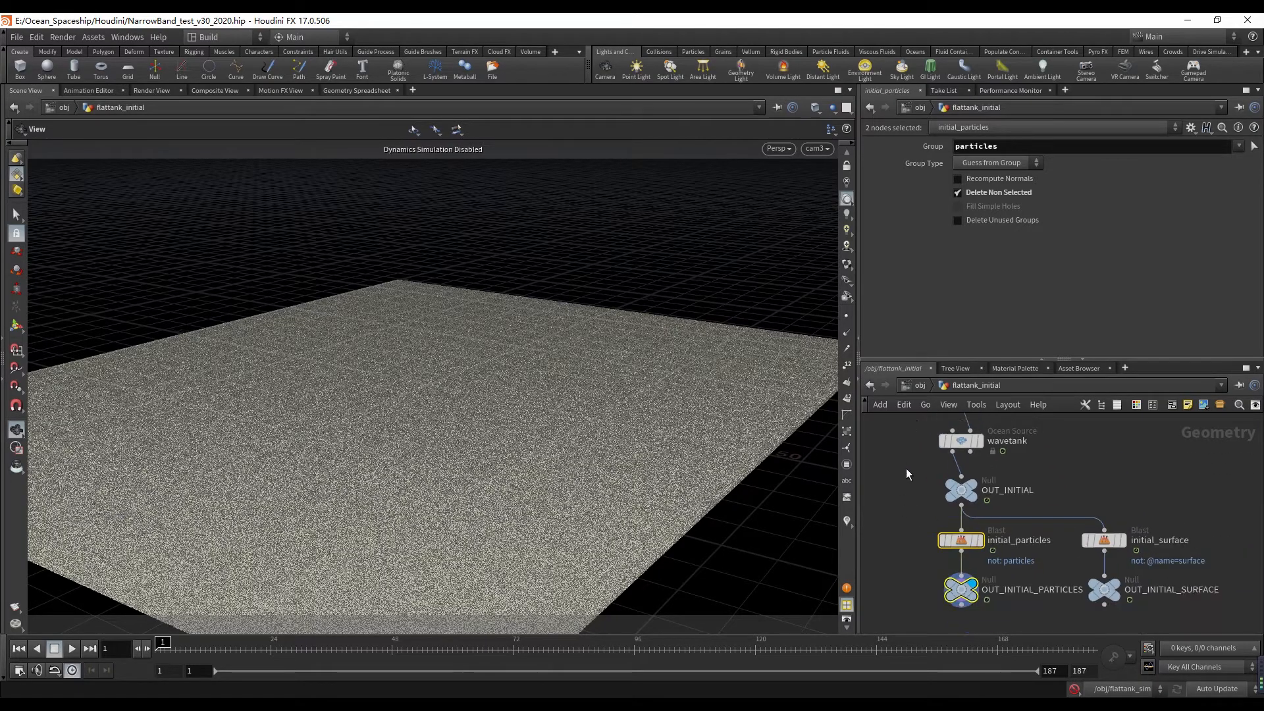
{"action": "middle_click_drag", "start_coordinate": [906, 468], "coordinate": [934, 523]}
{"action": "mouse_move", "coordinate": [999, 539]}
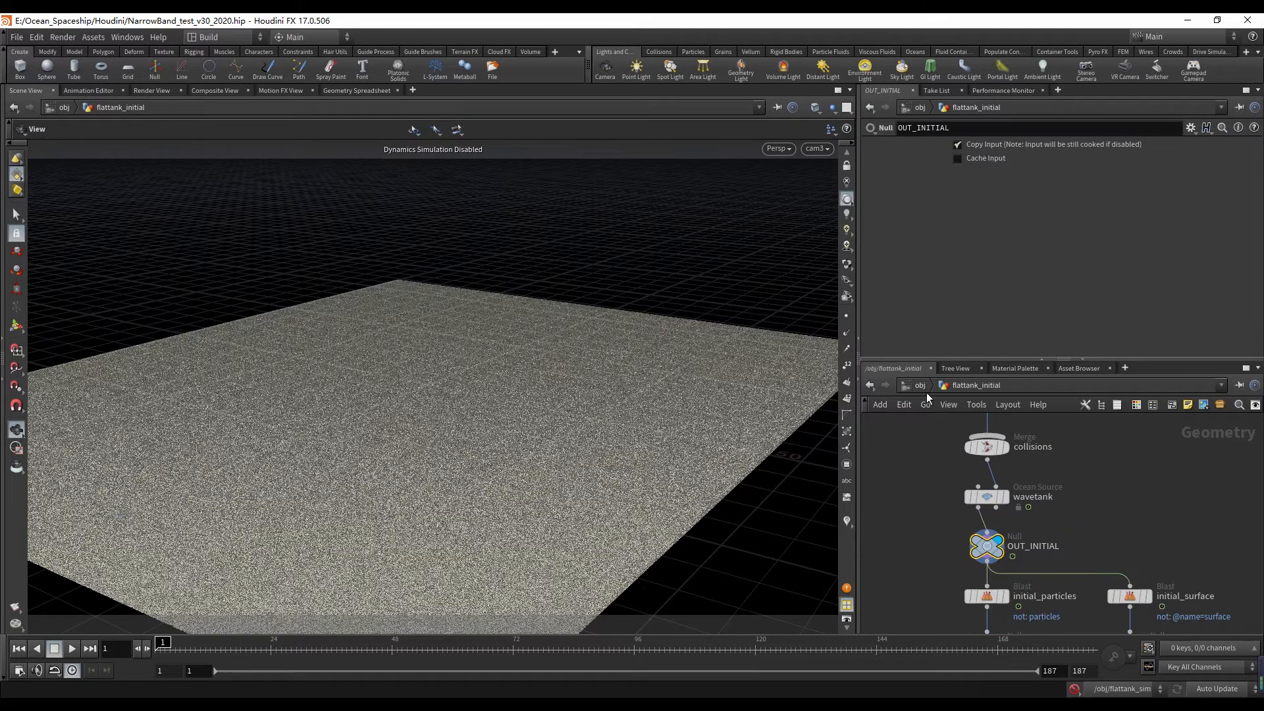
{"action": "left_click", "coordinate": [920, 385]}
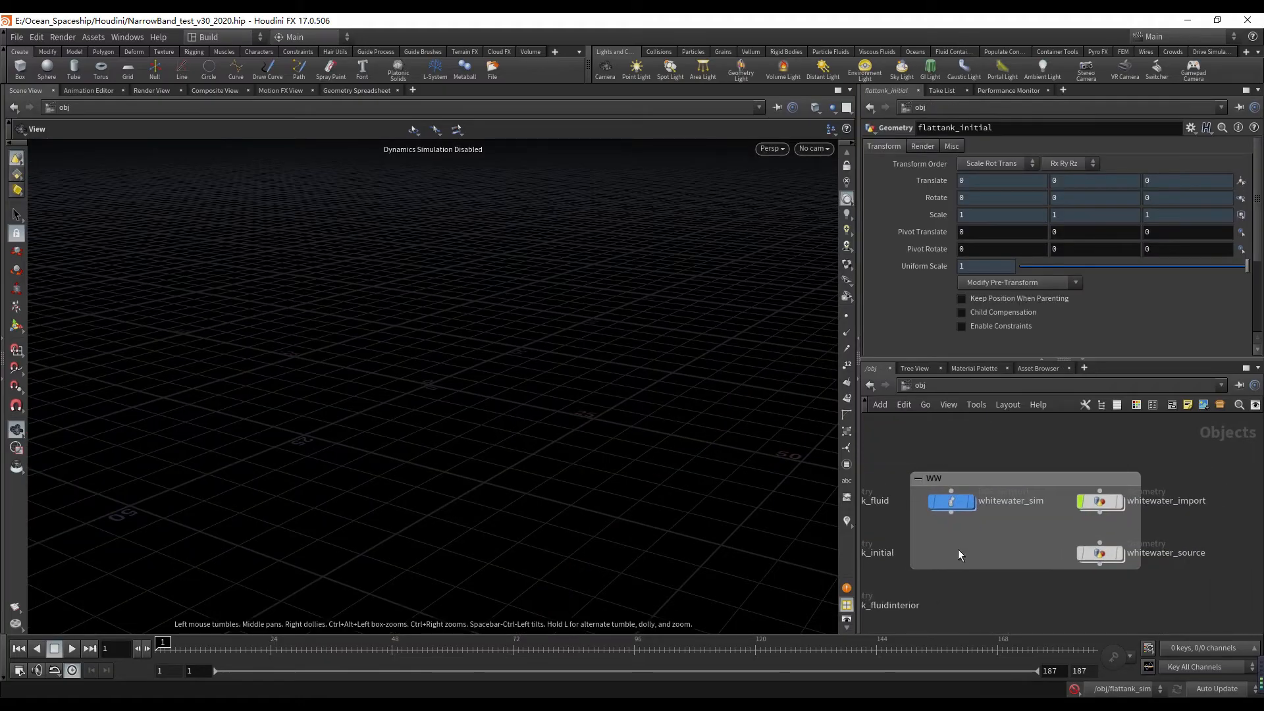
- Select the flattank_sim DOP network and look through cam3 in the viewport
{"action": "middle_click_drag", "start_coordinate": [959, 549], "coordinate": [1185, 512]}
{"action": "left_click", "coordinate": [884, 463]}
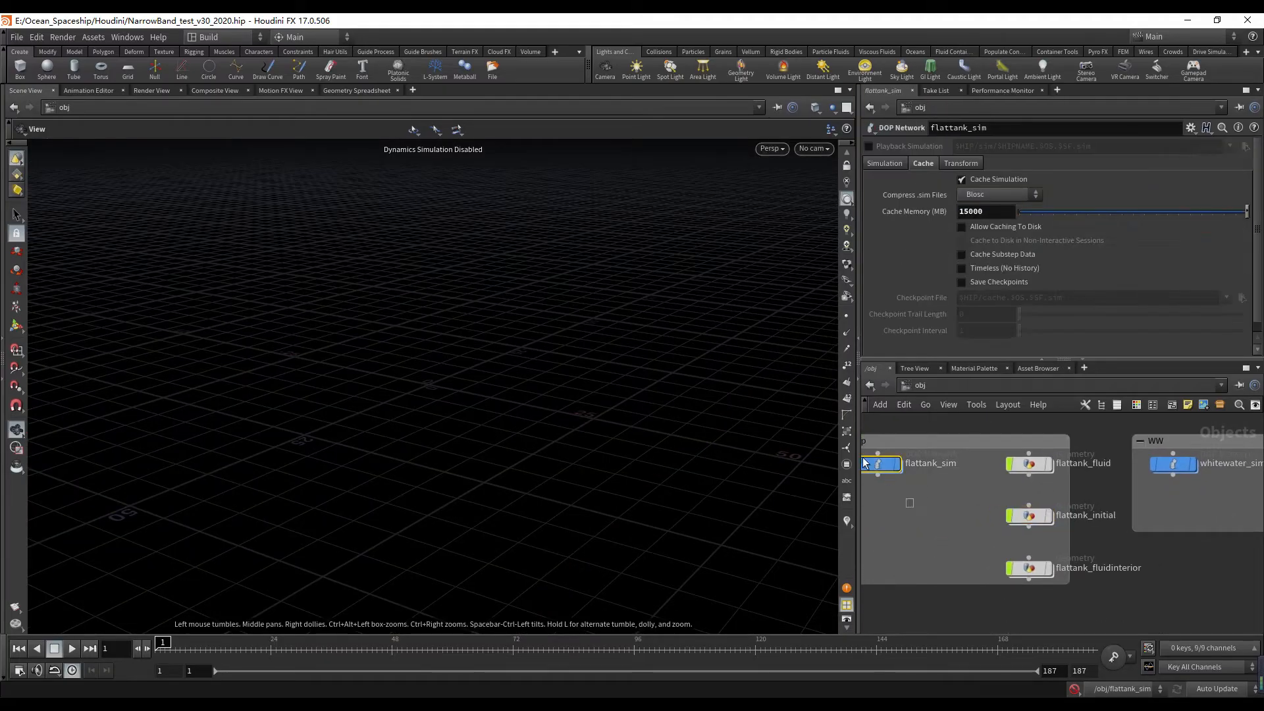
{"action": "left_click", "coordinate": [814, 148]}
{"action": "left_click", "coordinate": [819, 220]}
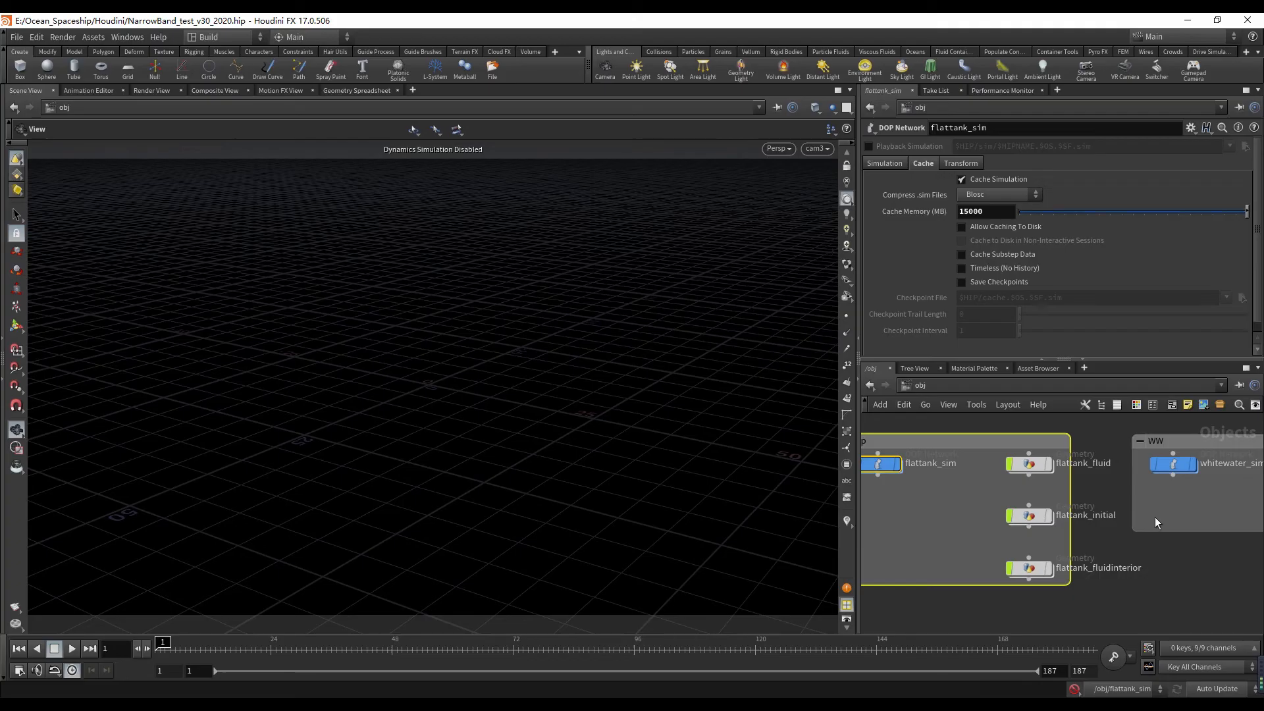
- Examine the WW group with the whitewater_sim, whitewater_import and whitewater_source nodes
{"action": "left_click", "coordinate": [1093, 489]}
{"action": "middle_click_drag", "start_coordinate": [1028, 571], "coordinate": [923, 548]}
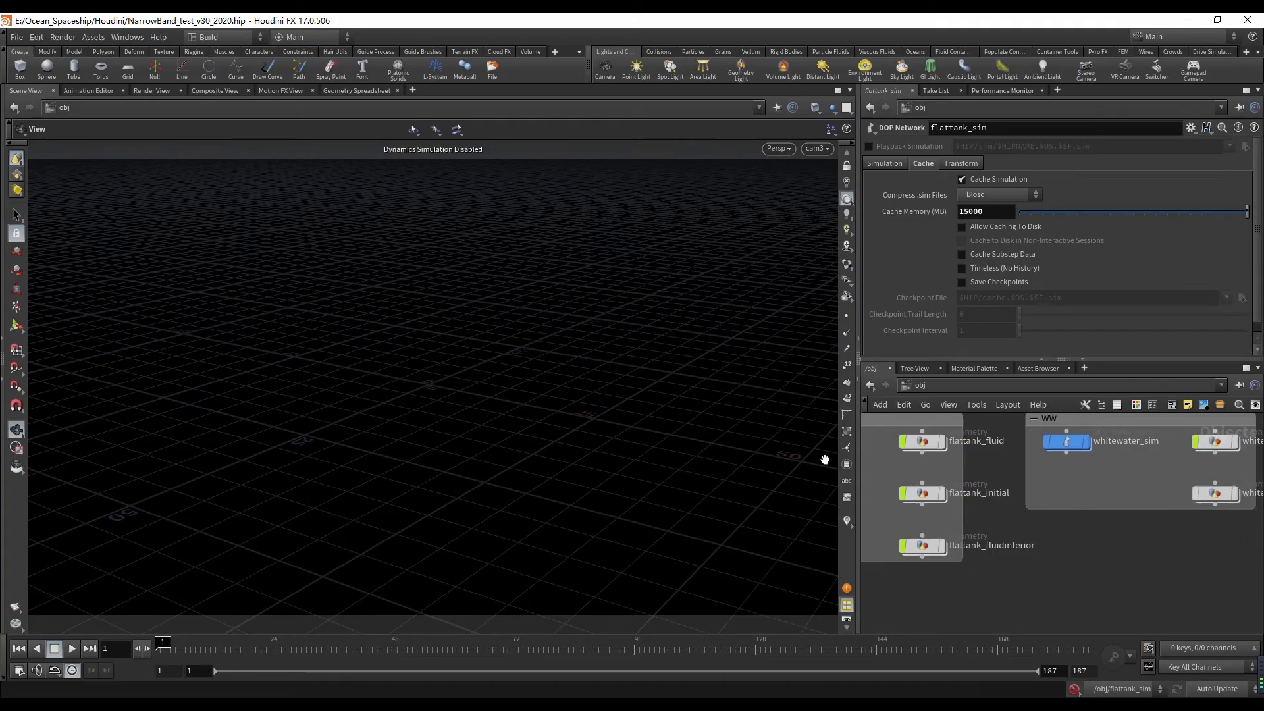
{"action": "middle_click_drag", "start_coordinate": [1010, 575], "coordinate": [909, 590]}
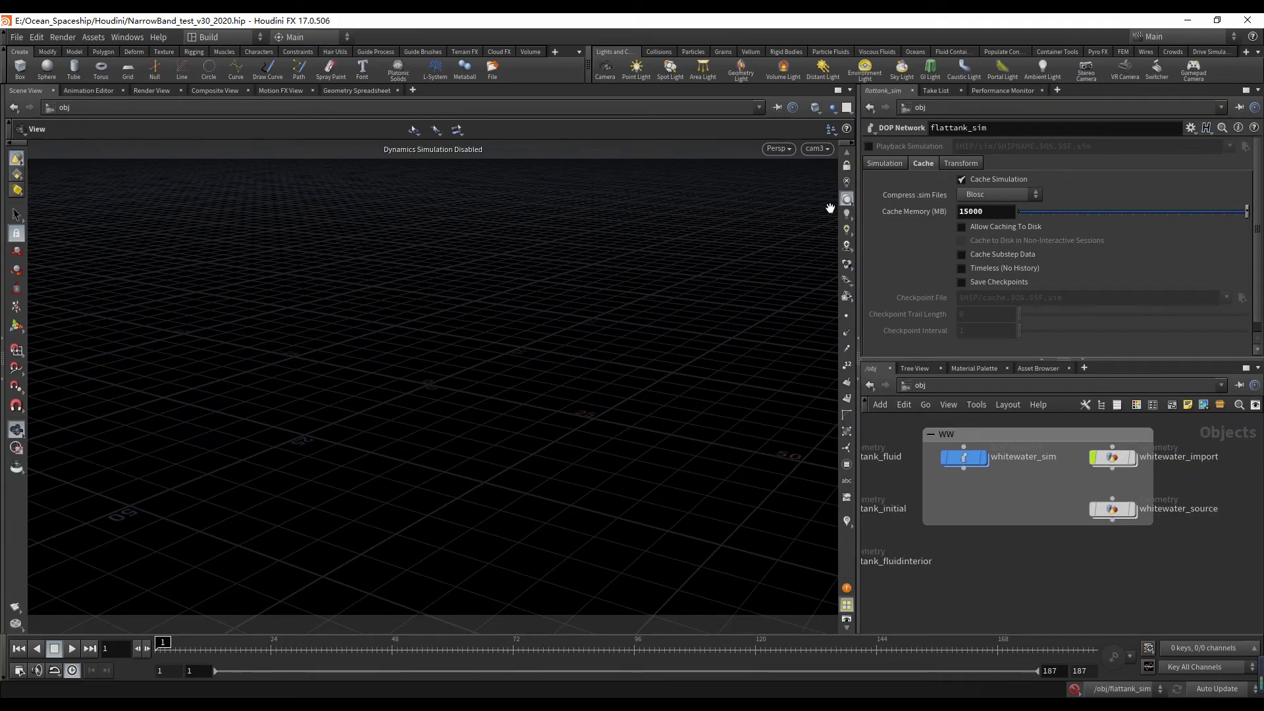
{"action": "scroll", "coordinate": [985, 466], "scroll_direction": "up", "scroll_amount": 2}
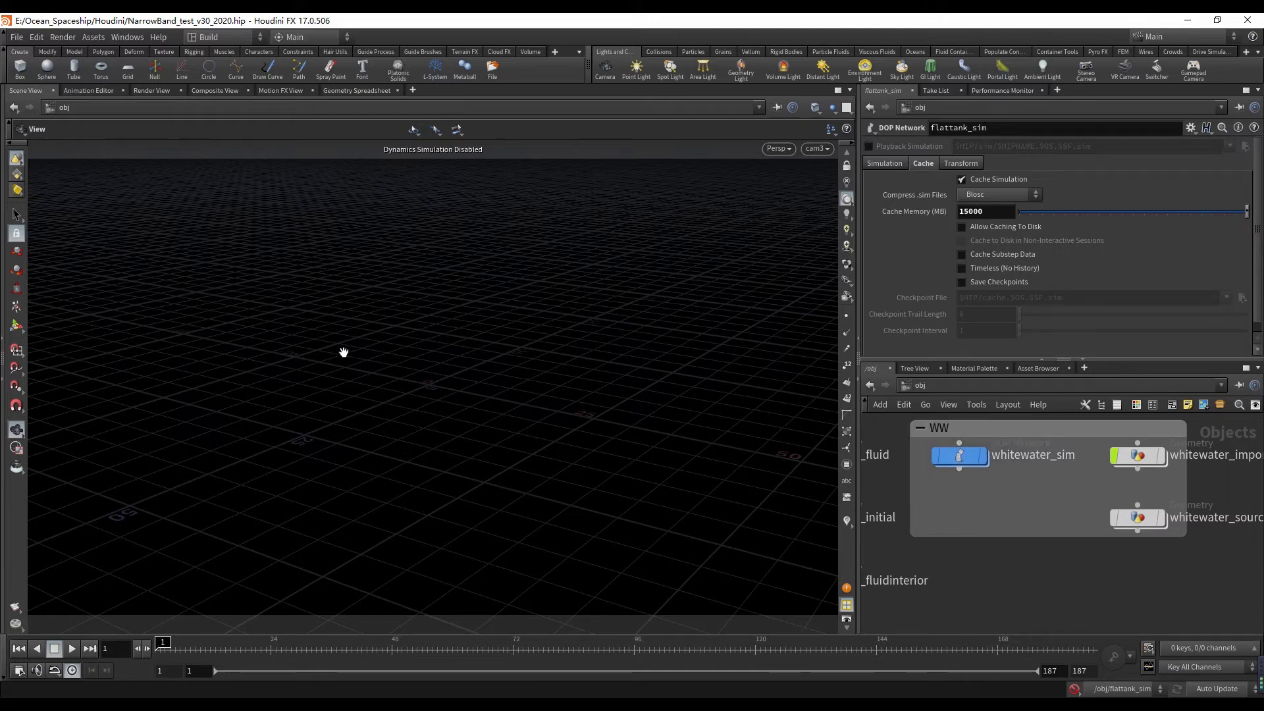
{"action": "scroll", "coordinate": [1040, 504], "scroll_direction": "up", "scroll_amount": 1}
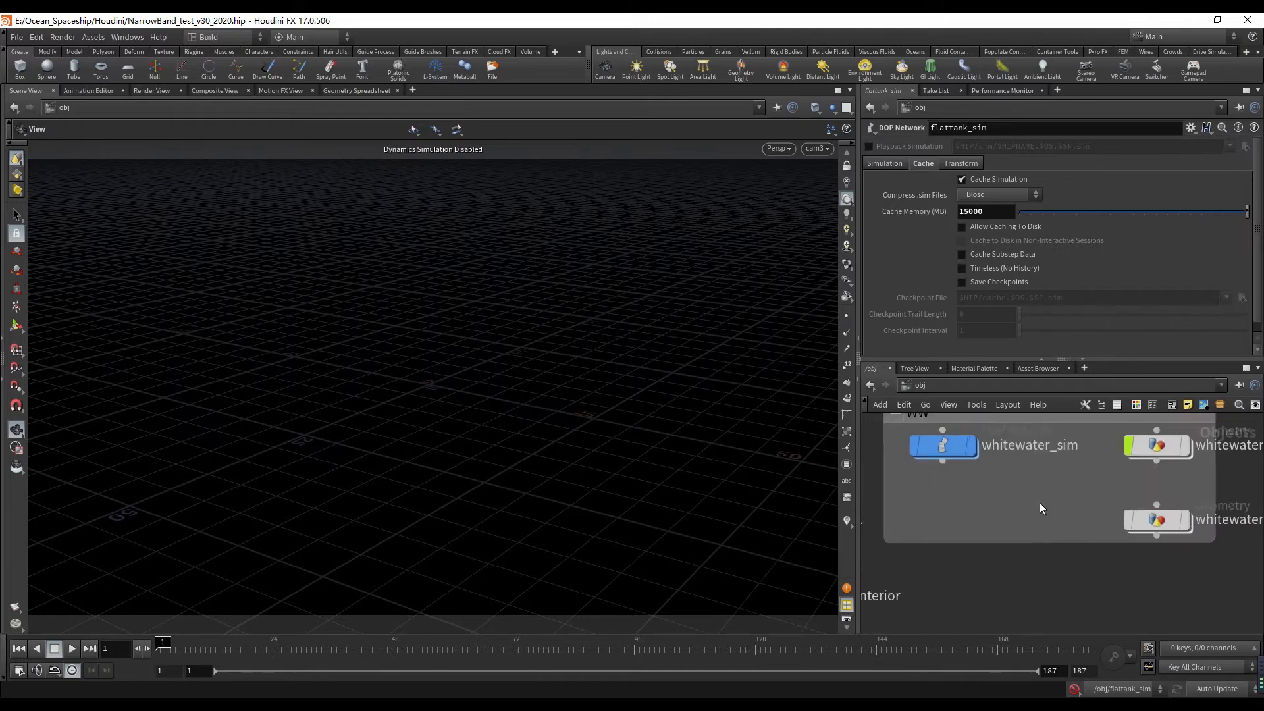
{"action": "scroll", "coordinate": [1039, 526], "scroll_direction": "down", "scroll_amount": 2}
{"action": "scroll", "coordinate": [1036, 536], "scroll_direction": "up", "scroll_amount": 1}
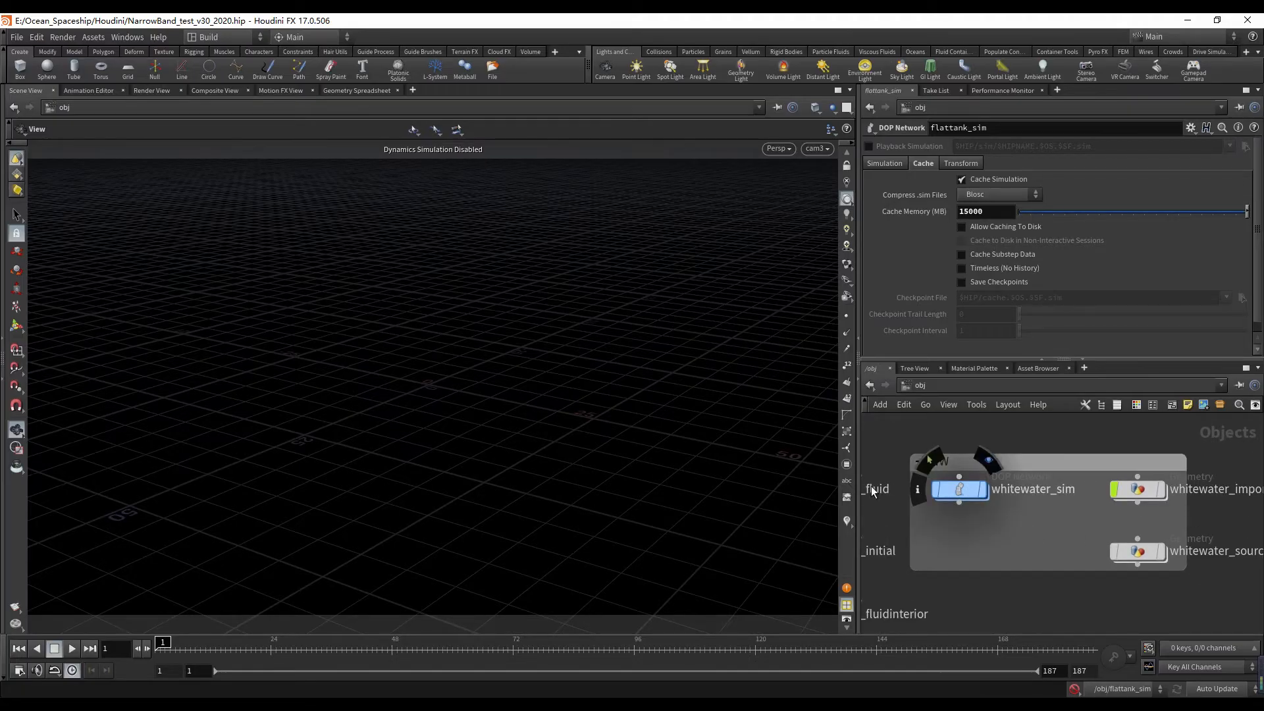
- Open the whitewater_source network from the WW group and examine its node chain
{"action": "scroll", "coordinate": [1101, 522], "scroll_direction": "down", "scroll_amount": 1}
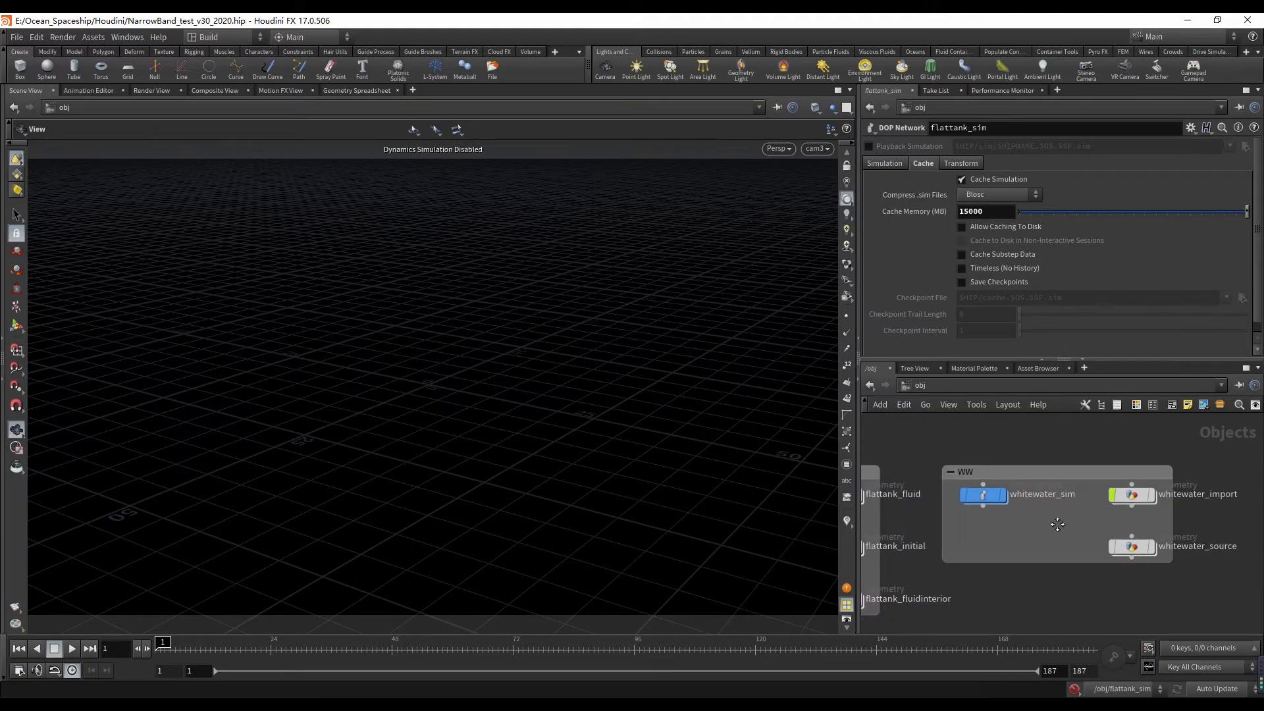
{"action": "mouse_move", "coordinate": [1057, 524]}
{"action": "middle_mouse_down"}
{"action": "mouse_move", "coordinate": [1031, 512]}
{"action": "mouse_move", "coordinate": [1042, 518]}
{"action": "middle_mouse_up"}
{"action": "scroll", "coordinate": [1030, 512], "scroll_direction": "down", "scroll_amount": 2}
{"action": "scroll", "coordinate": [1029, 512], "scroll_direction": "up", "scroll_amount": 2}
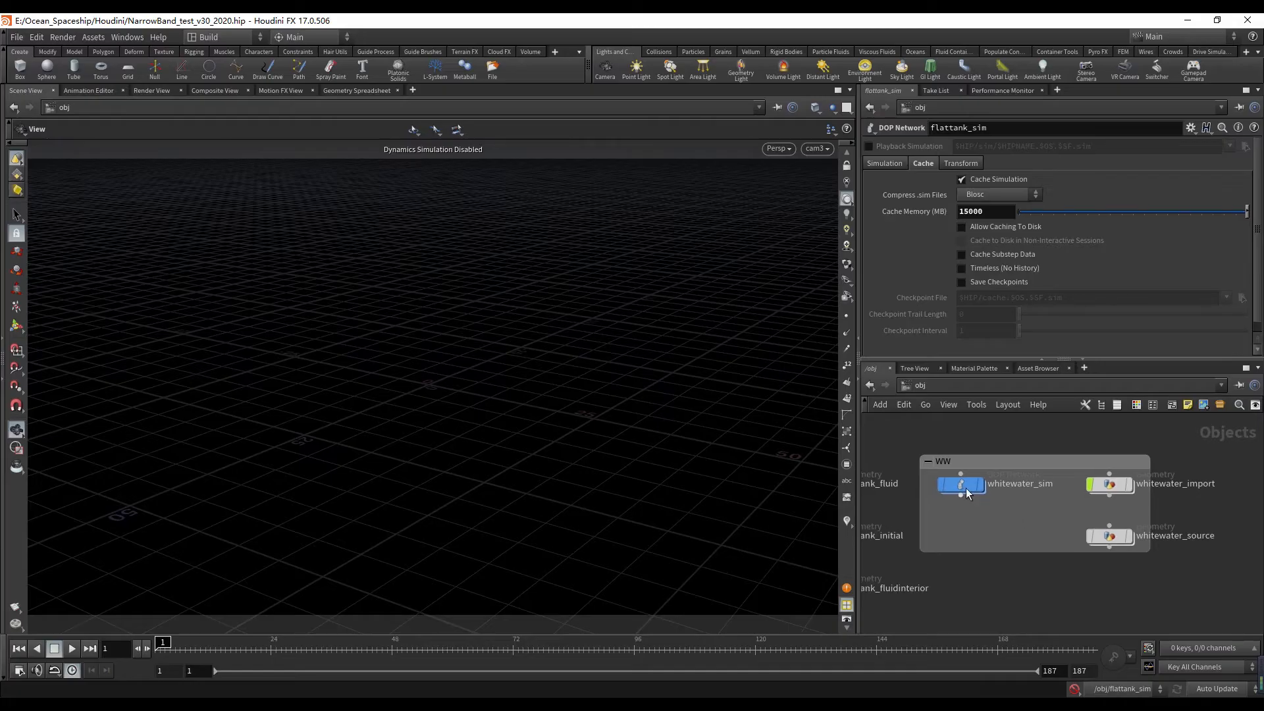
{"action": "double_click", "coordinate": [1109, 533]}
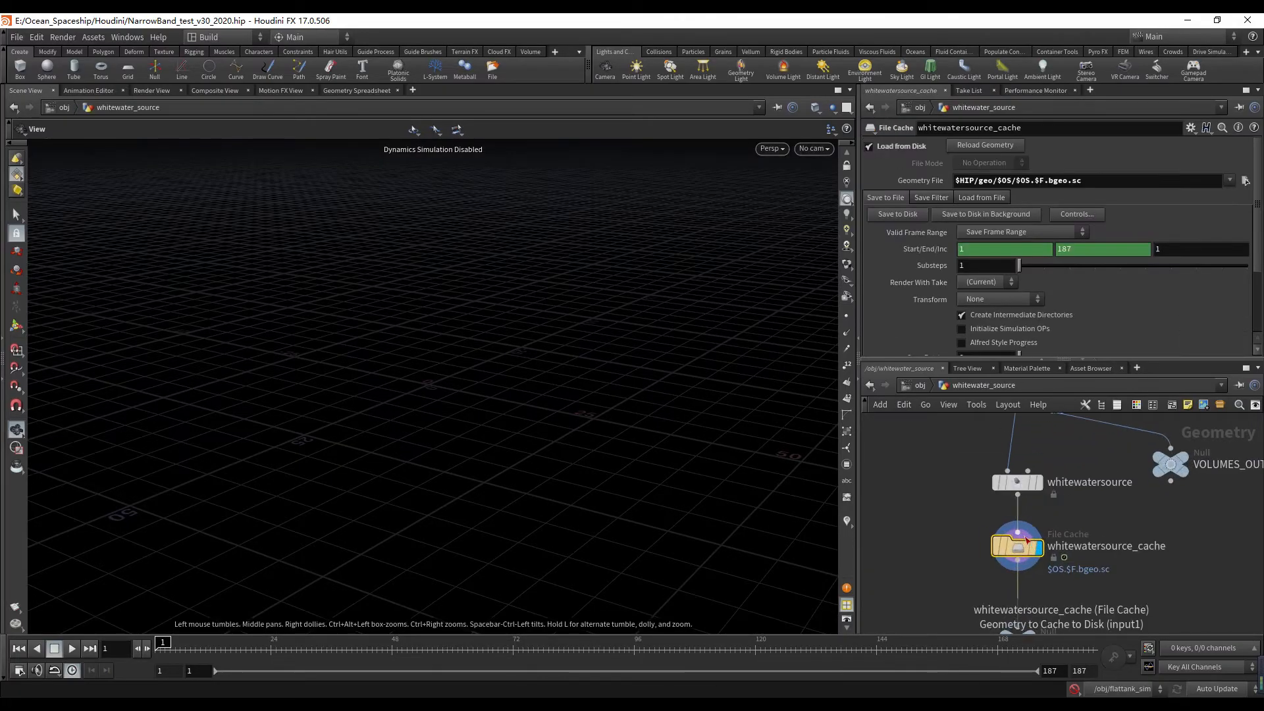
{"action": "scroll", "coordinate": [1026, 538], "scroll_direction": "down", "scroll_amount": 3}
{"action": "middle_click_drag", "start_coordinate": [1035, 463], "coordinate": [1032, 492]}
{"action": "scroll", "coordinate": [1031, 493], "scroll_direction": "up", "scroll_amount": 4}
- Select and display the merge_flattank node and look through cam3 in the viewport
{"action": "left_click", "coordinate": [1031, 455]}
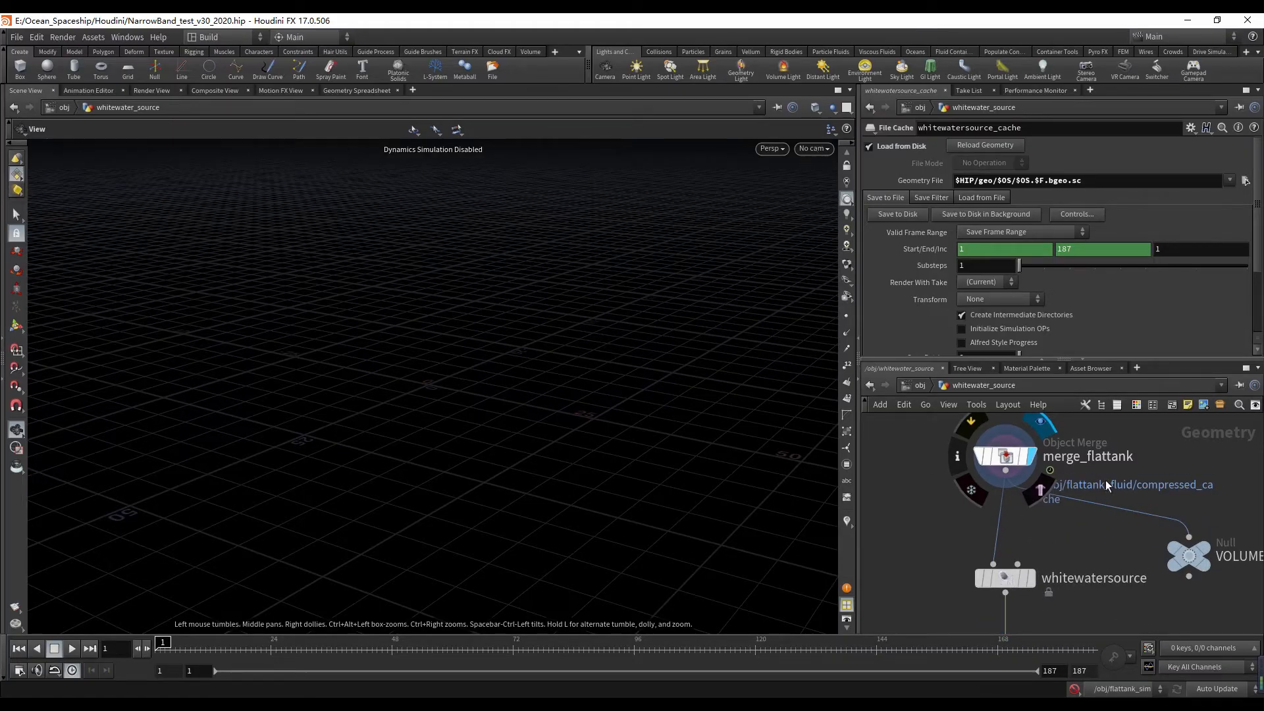
{"action": "left_click", "coordinate": [1011, 459]}
{"action": "left_click", "coordinate": [814, 148]}
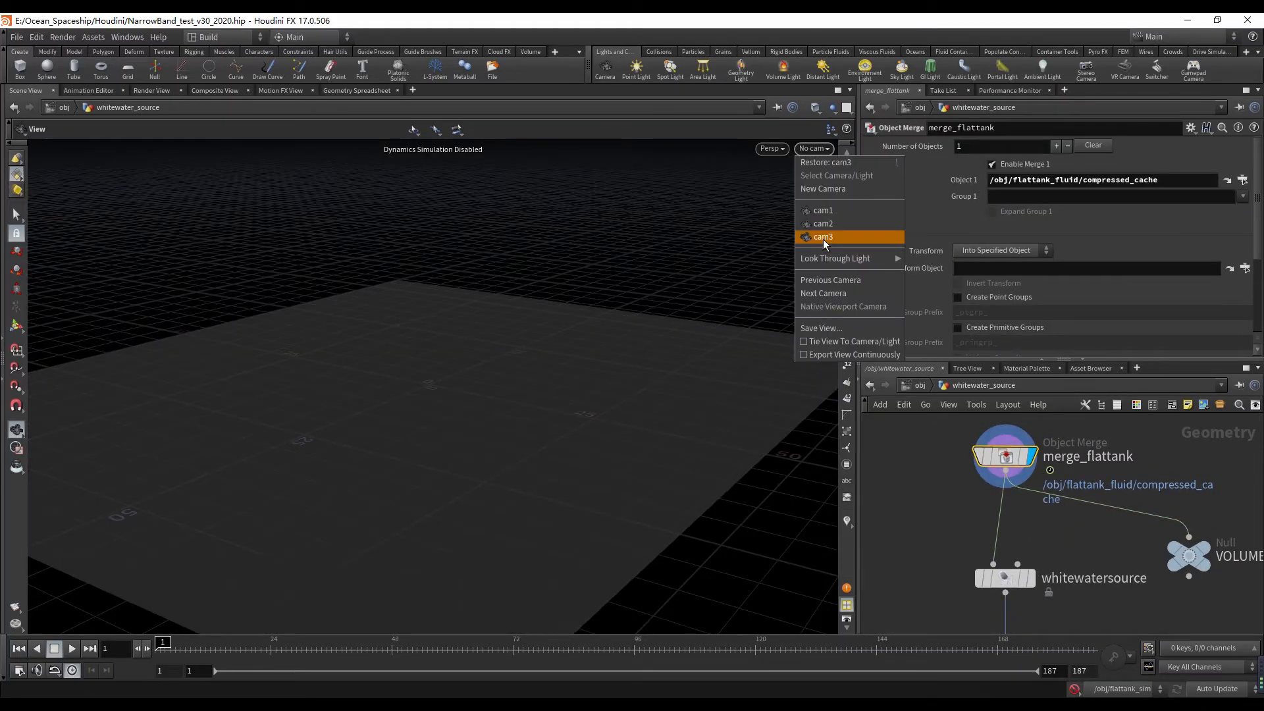
{"action": "left_click", "coordinate": [823, 236]}
- Select and display the whitewatersource node and examine its source and emission settings
{"action": "middle_click_drag", "start_coordinate": [1049, 562], "coordinate": [1035, 510]}
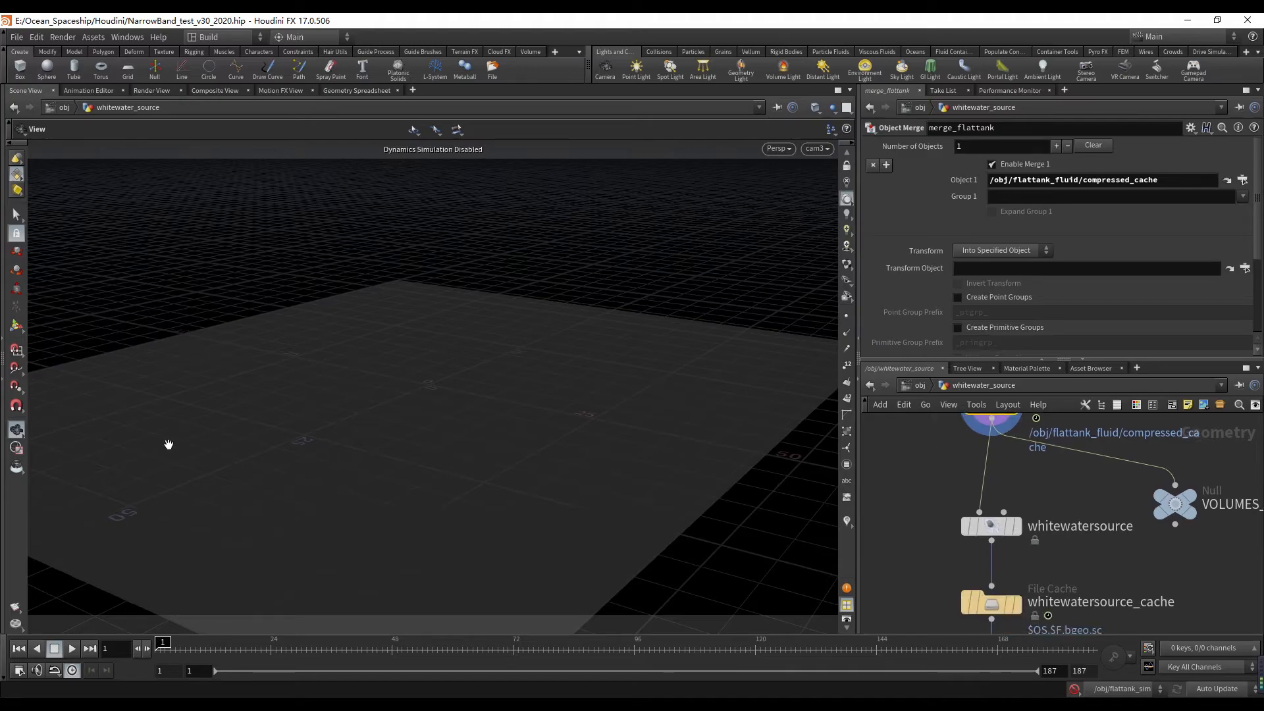
{"action": "mouse_move", "coordinate": [997, 551]}
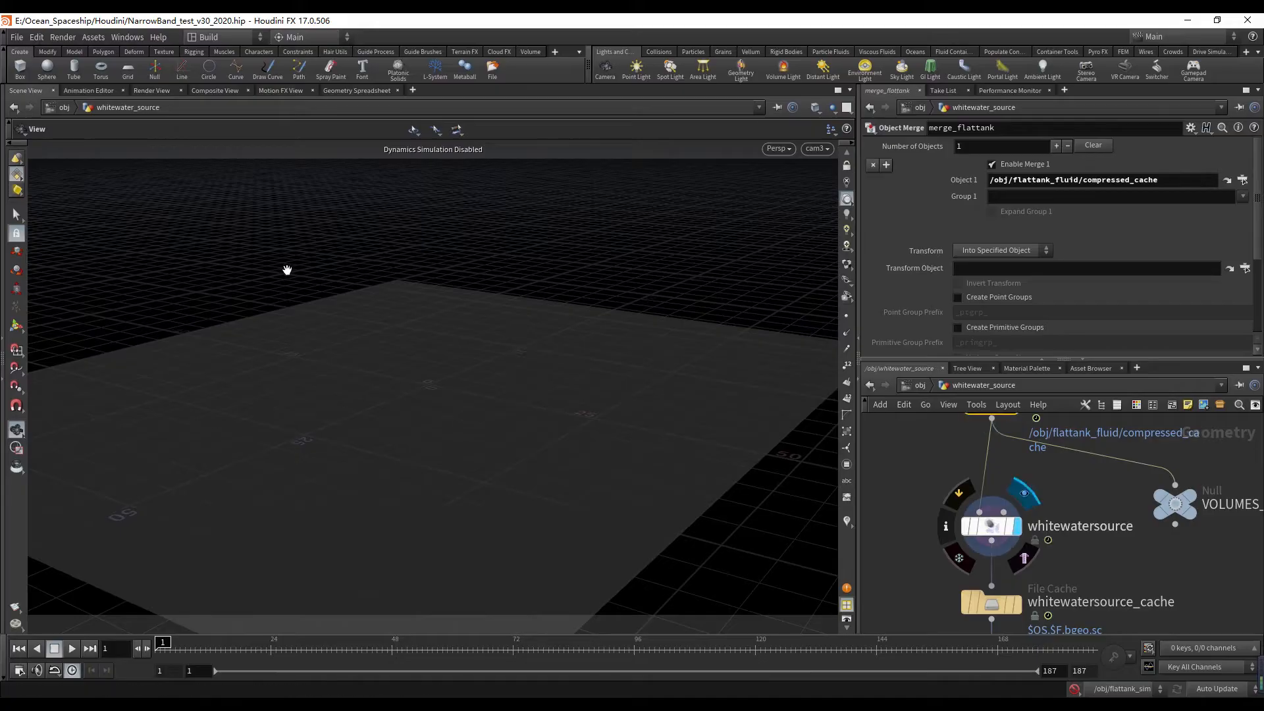
{"action": "scroll", "coordinate": [967, 497], "scroll_direction": "up", "scroll_amount": 2}
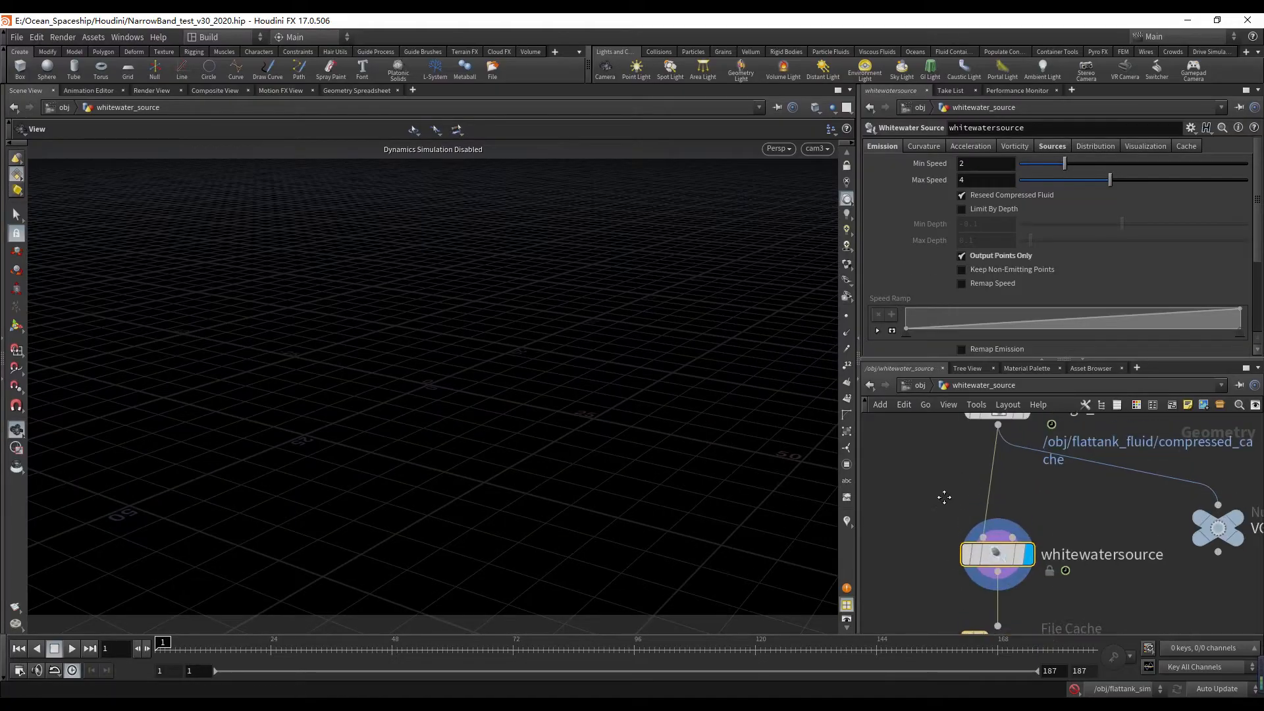
{"action": "left_click", "coordinate": [923, 148]}
{"action": "left_click", "coordinate": [1046, 146]}
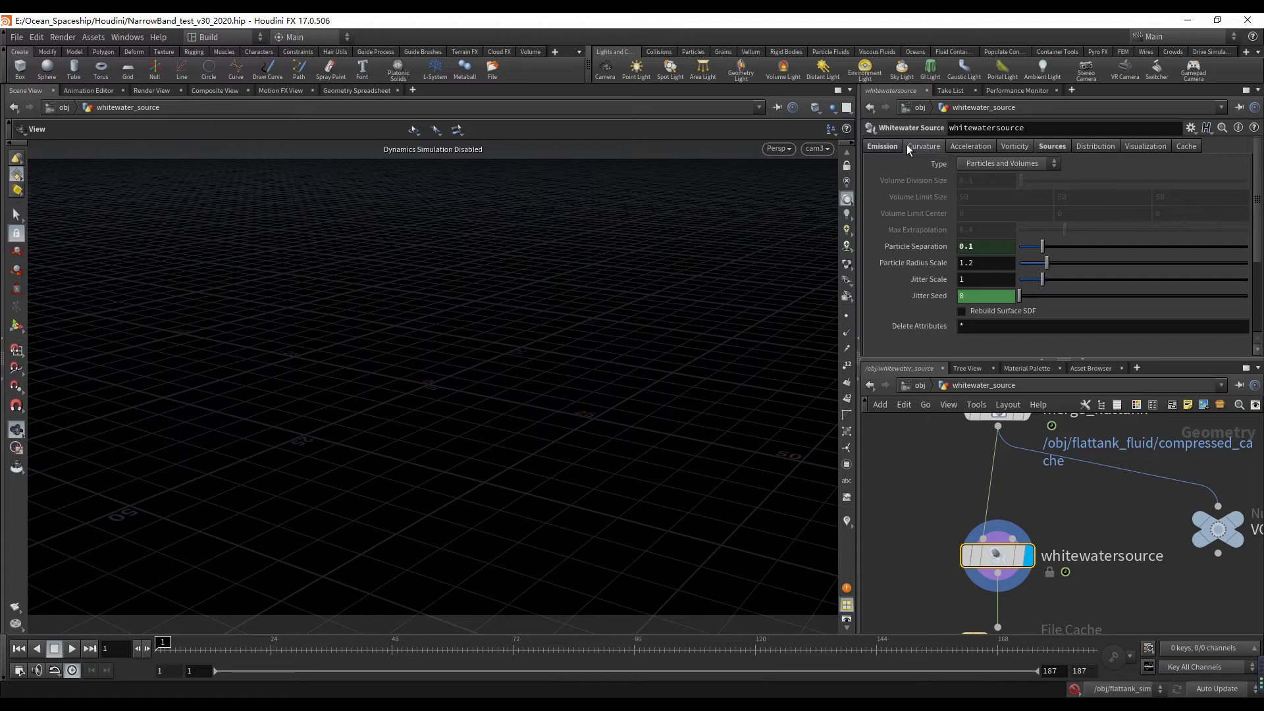
{"action": "scroll", "coordinate": [906, 145], "scroll_direction": "down", "scroll_amount": 5}
{"action": "scroll", "coordinate": [1072, 543], "scroll_direction": "down", "scroll_amount": 2}
{"action": "scroll", "coordinate": [1072, 543], "scroll_direction": "up", "scroll_amount": 3}
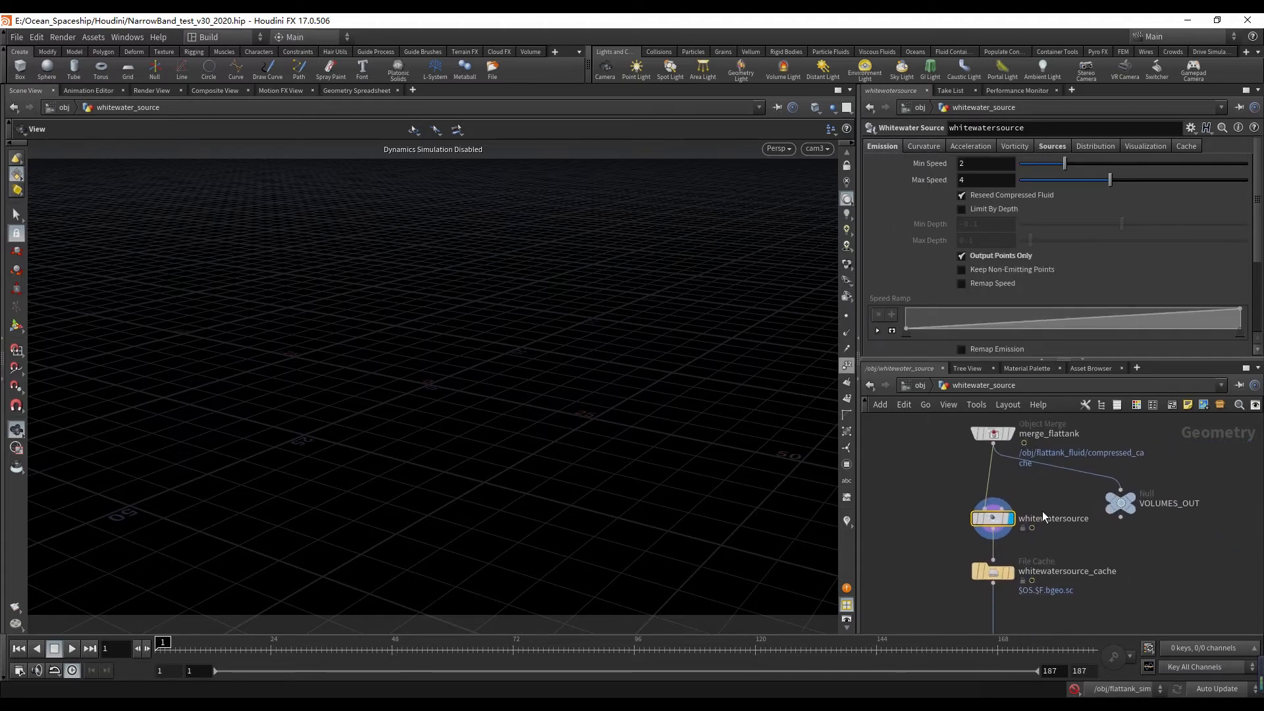
- Review whitewatersource's curvature, sources, vorticity and acceleration settings, ending back on the emission settings
{"action": "left_click", "coordinate": [935, 147]}
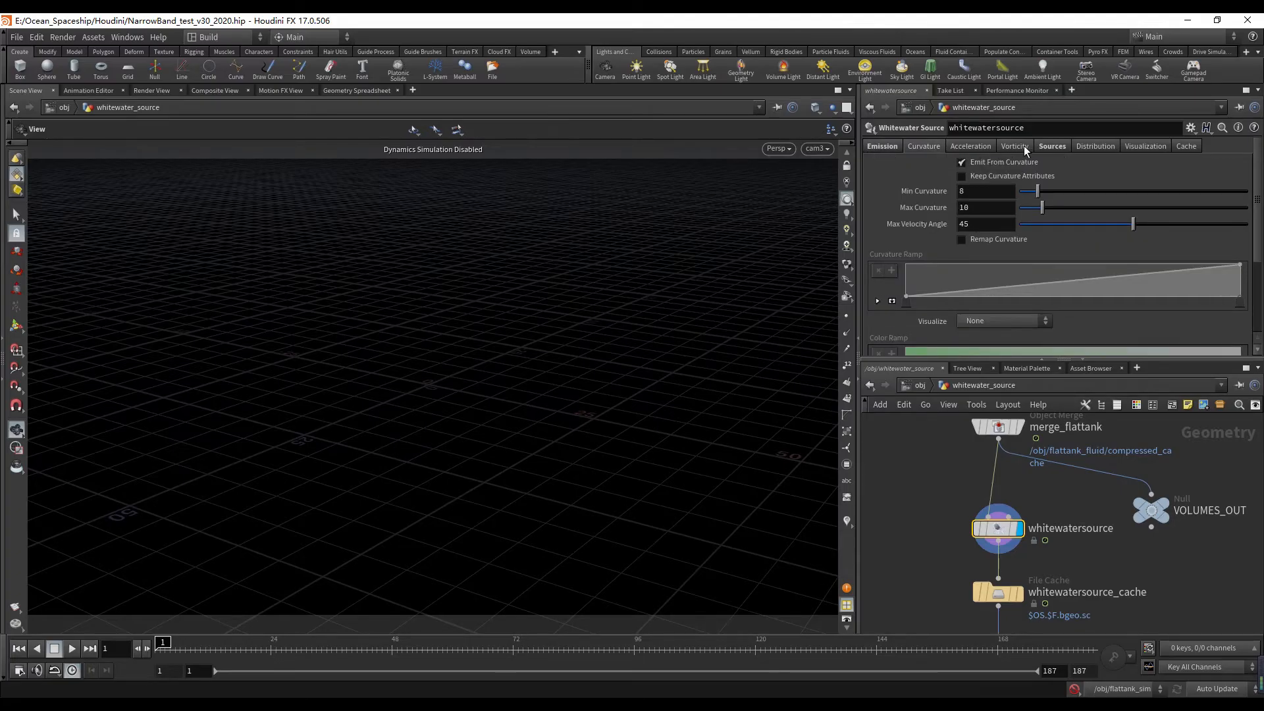
{"action": "left_click", "coordinate": [1049, 144]}
{"action": "left_click", "coordinate": [1018, 145]}
{"action": "left_click", "coordinate": [975, 143]}
{"action": "left_click", "coordinate": [926, 142]}
{"action": "left_click", "coordinate": [881, 146]}
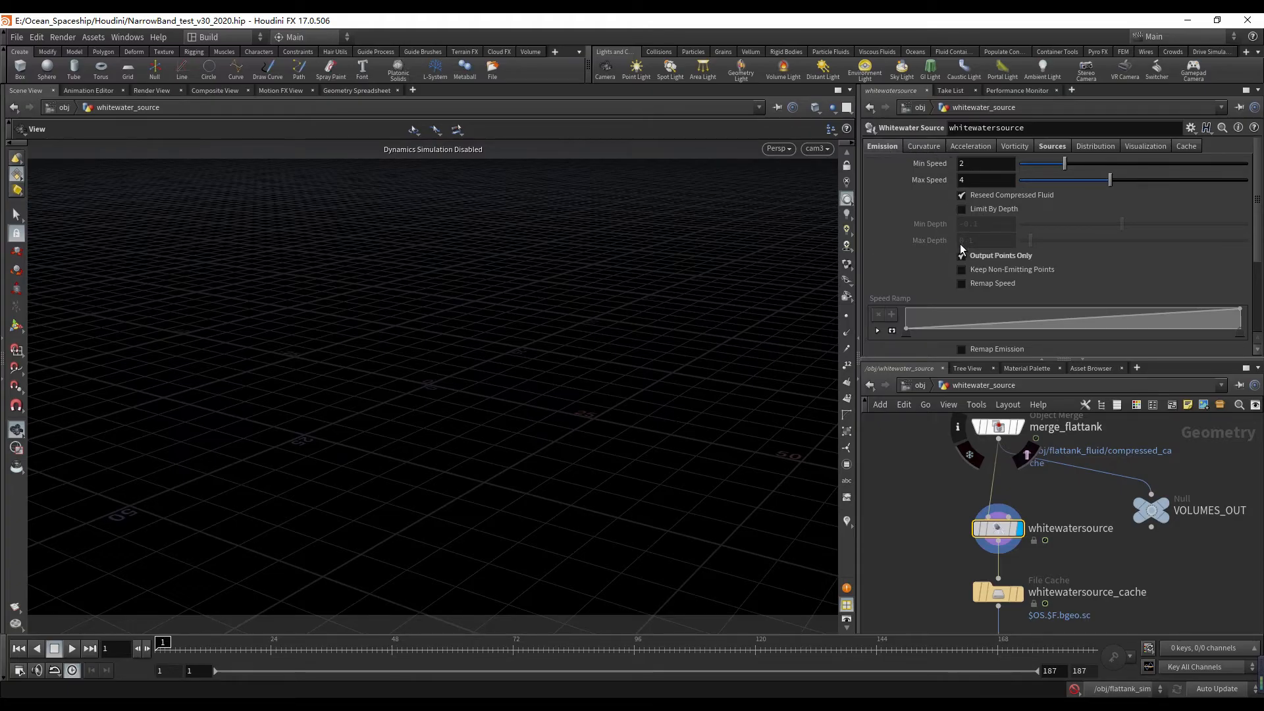
- Compare the minimum and maximum limits for whitewatersource's acceleration, curvature and vorticity emission
{"action": "scroll", "coordinate": [962, 245], "scroll_direction": "down", "scroll_amount": 2}
{"action": "scroll", "coordinate": [962, 245], "scroll_direction": "up", "scroll_amount": 2}
{"action": "left_click", "coordinate": [950, 142]}
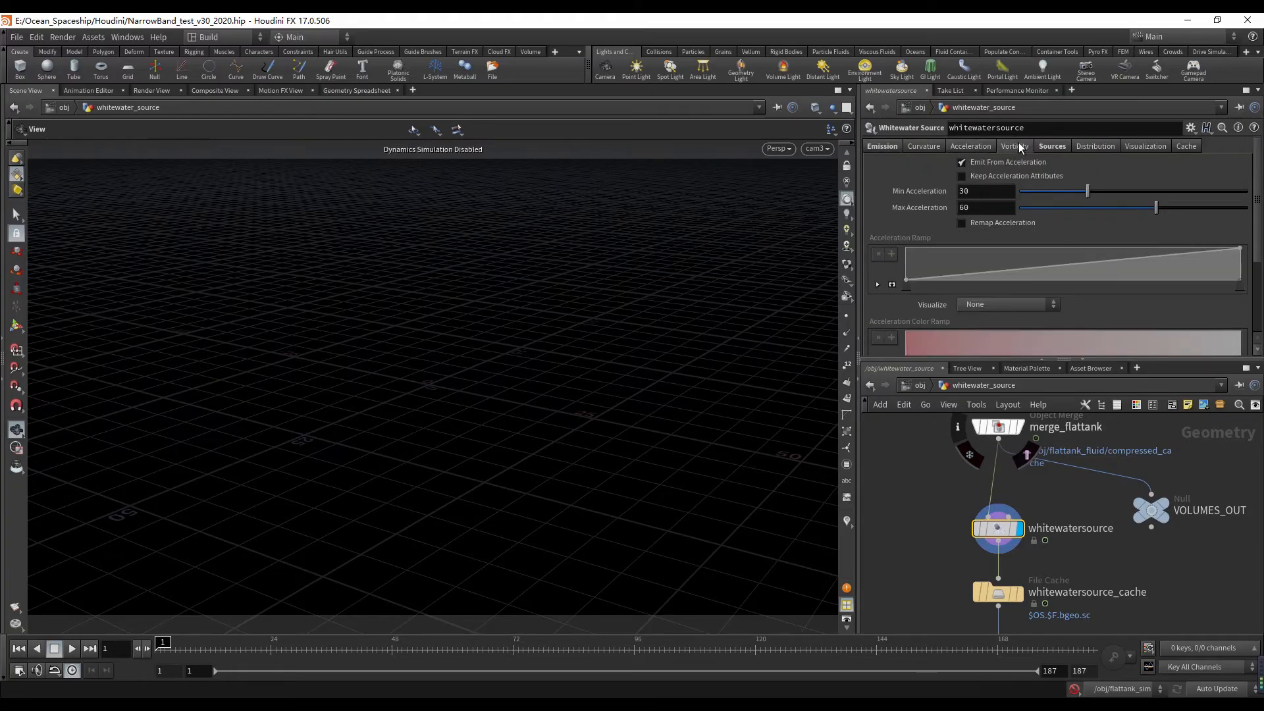
{"action": "left_click", "coordinate": [1032, 146]}
{"action": "left_click", "coordinate": [925, 146]}
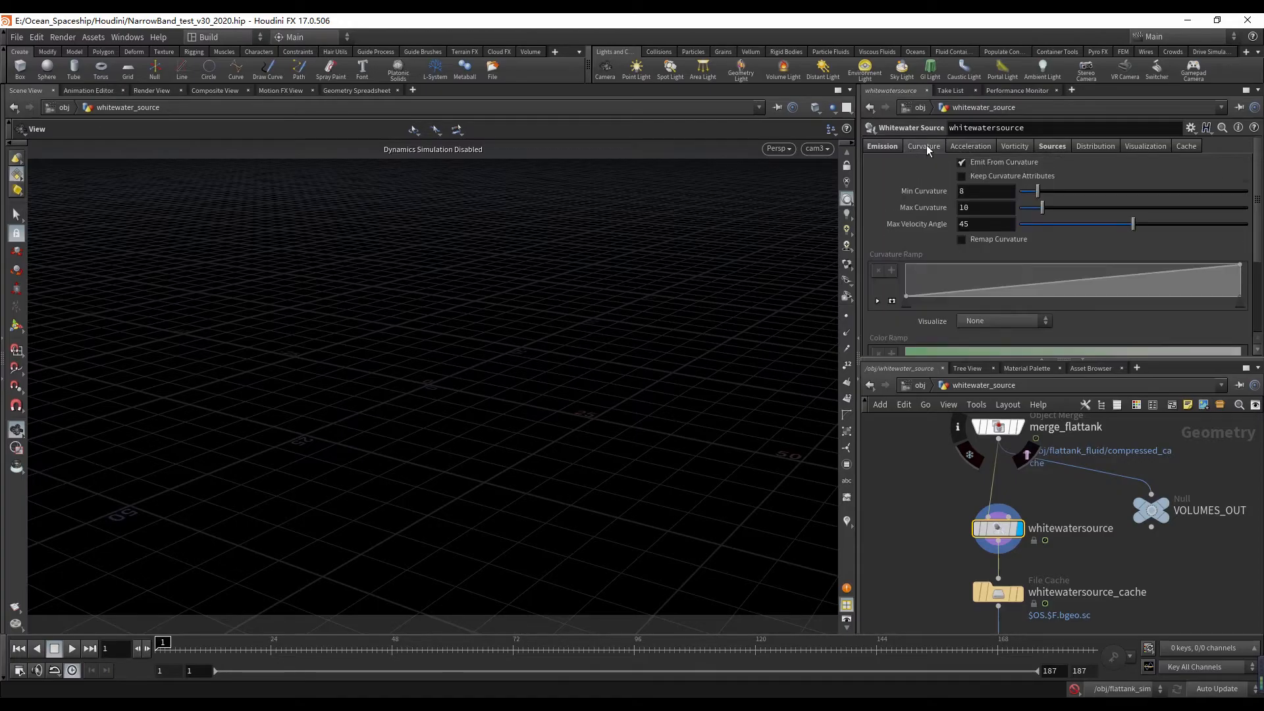
{"action": "left_click", "coordinate": [1016, 146]}
{"action": "left_click", "coordinate": [1076, 146]}
{"action": "left_click", "coordinate": [1011, 147]}
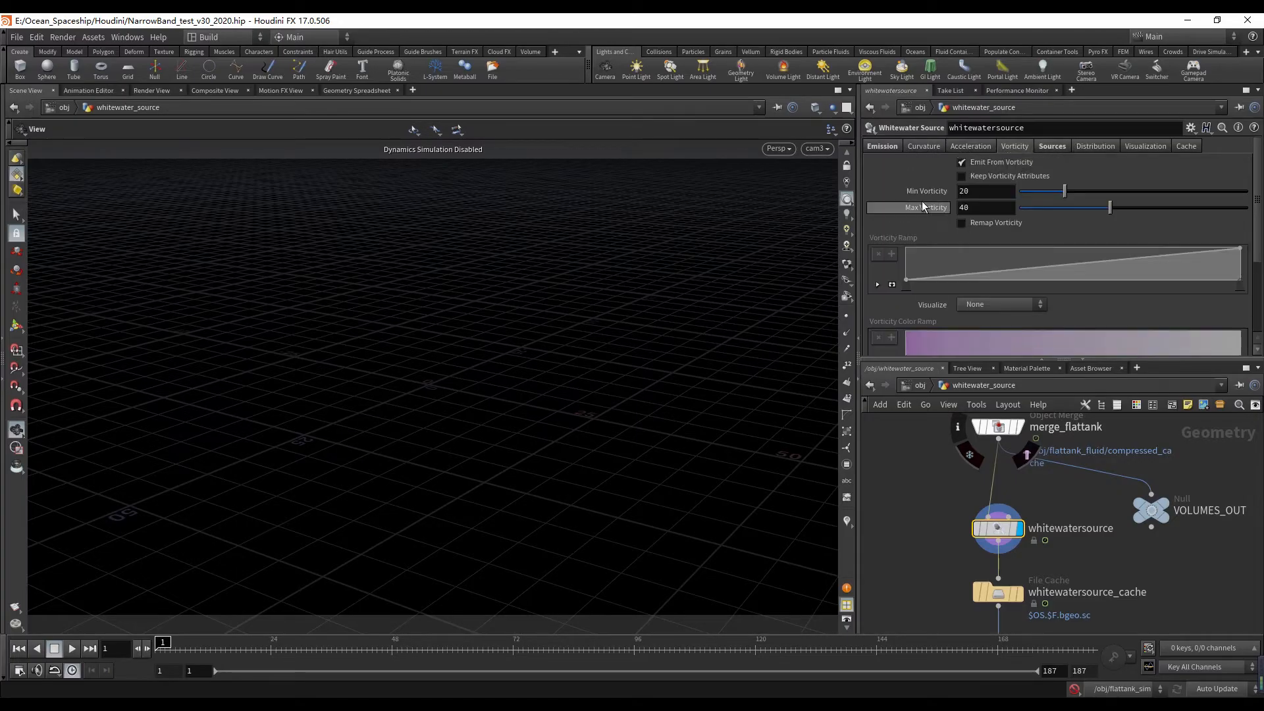
- Highlight the Min Vorticity value, recheck the acceleration and curvature settings, and return to the emission settings
{"action": "double_click", "coordinate": [984, 192]}
{"action": "left_click", "coordinate": [950, 144]}
{"action": "left_click", "coordinate": [1015, 146]}
{"action": "left_click", "coordinate": [916, 147]}
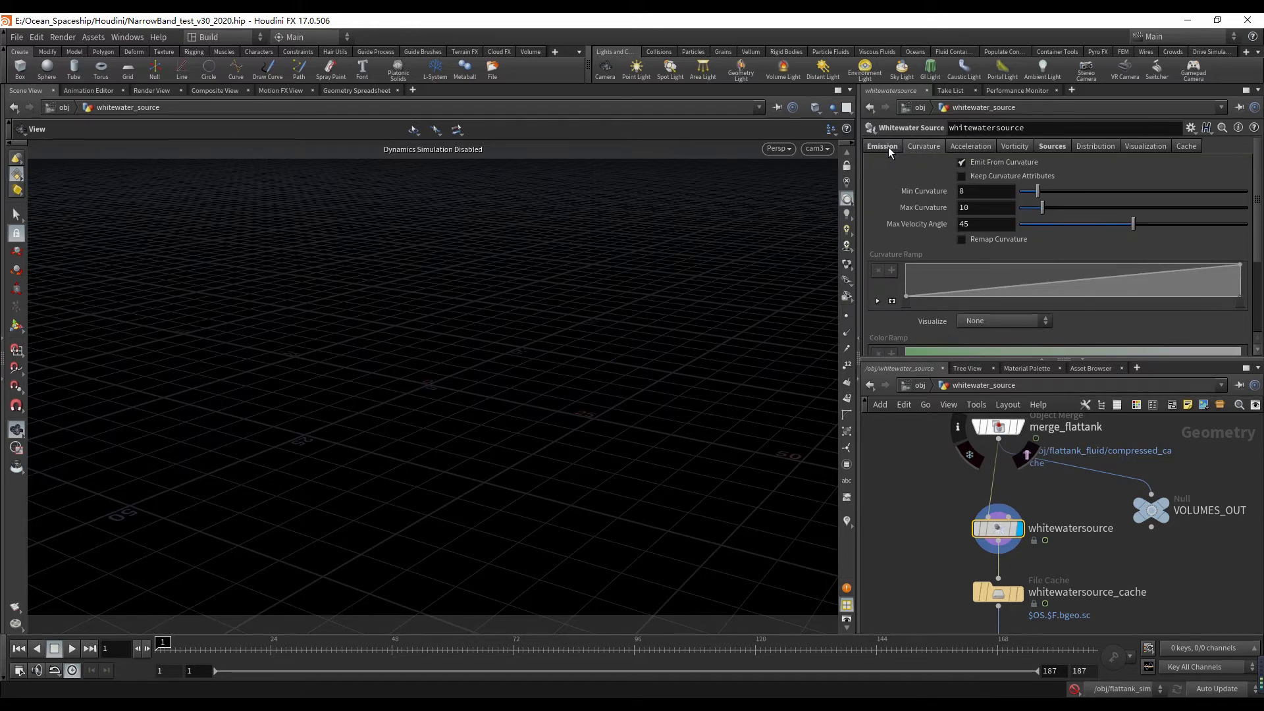
{"action": "left_click", "coordinate": [885, 146]}
- Set the display to the whitewatersource_cache node and examine its file cache settings
{"action": "scroll", "coordinate": [1013, 315], "scroll_direction": "down", "scroll_amount": 3}
{"action": "middle_click_drag", "start_coordinate": [941, 574], "coordinate": [912, 472]}
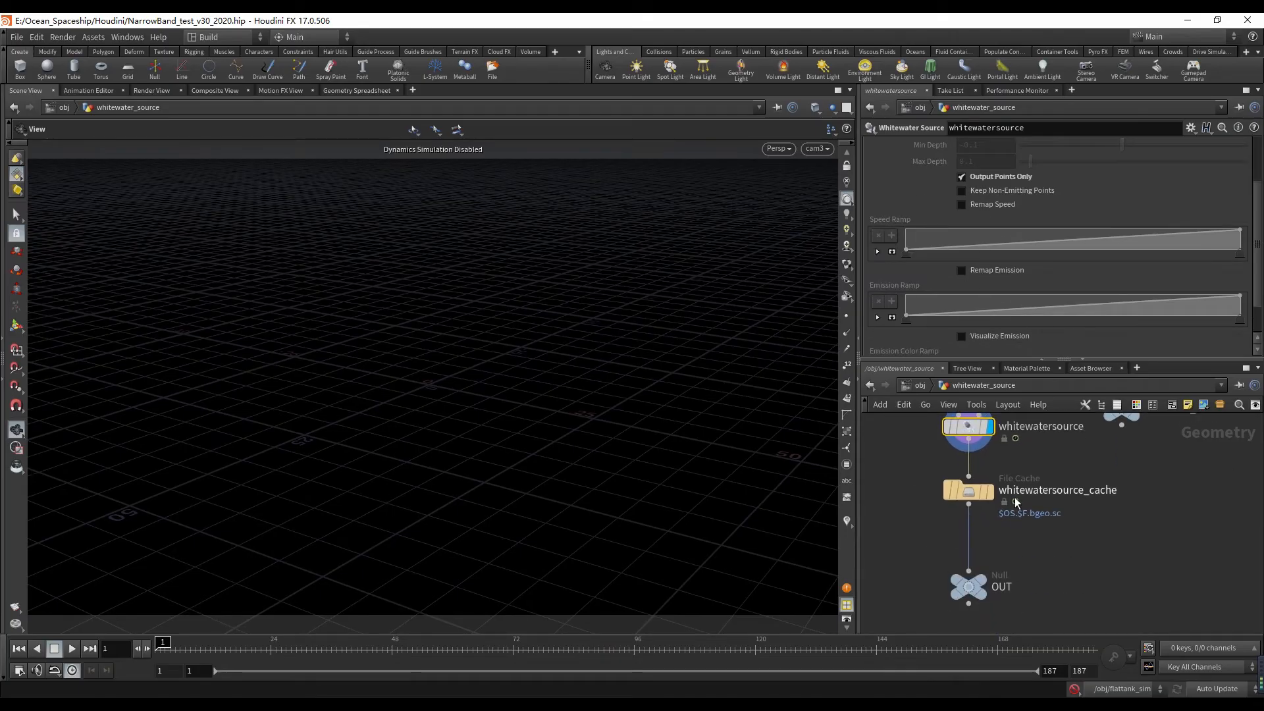
{"action": "left_click", "coordinate": [992, 494]}
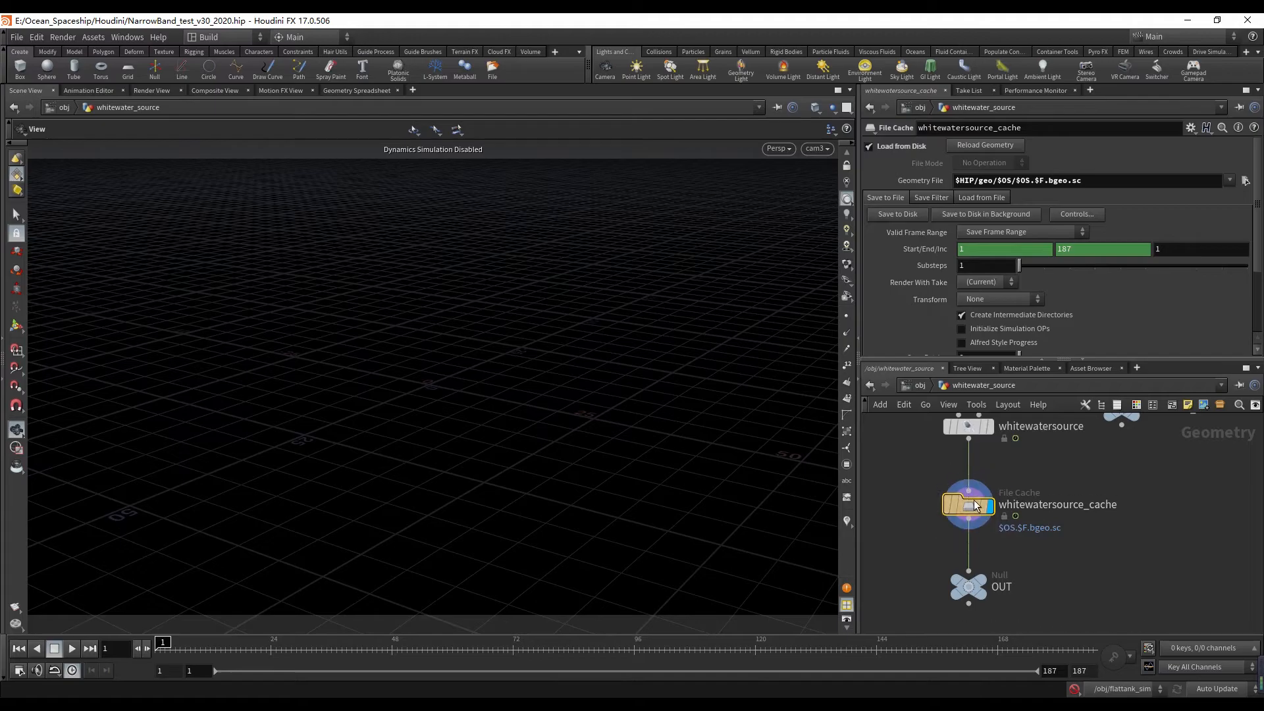
{"action": "left_click", "coordinate": [970, 431]}
{"action": "left_click", "coordinate": [968, 493]}
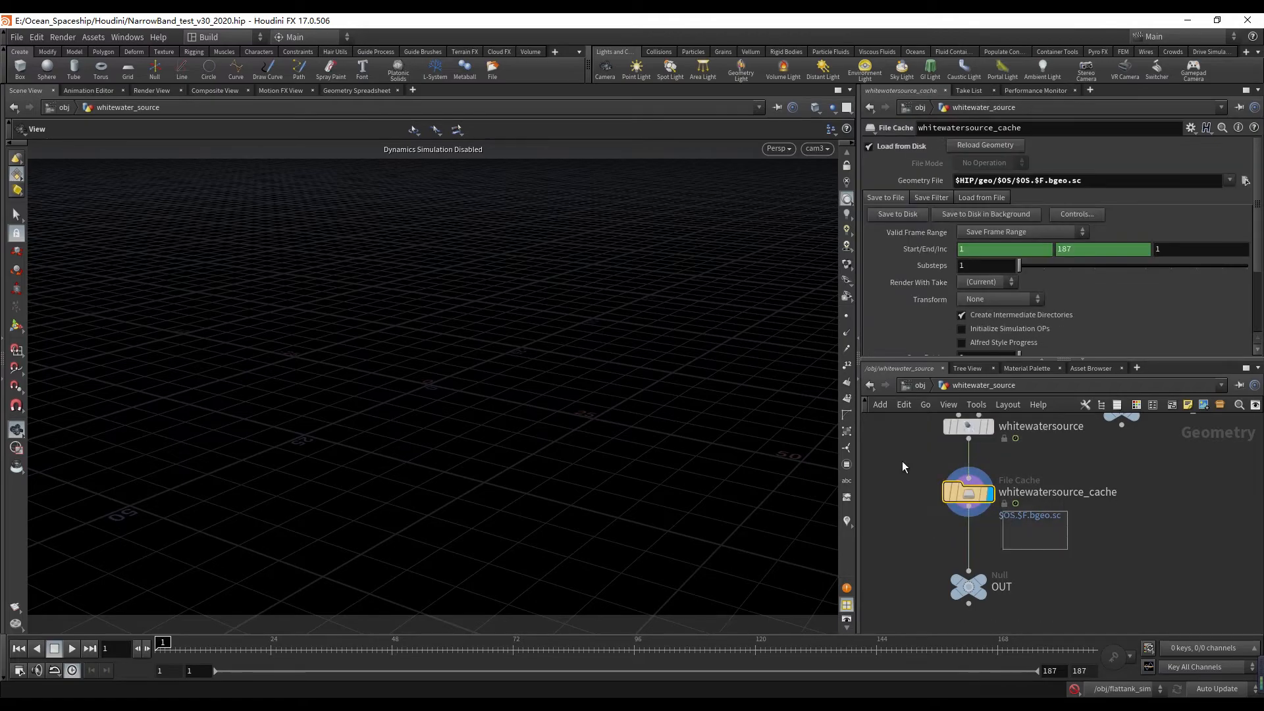
- Go up to the object level and look into the whitewater_import network through a scene camera
{"action": "left_click", "coordinate": [920, 385]}
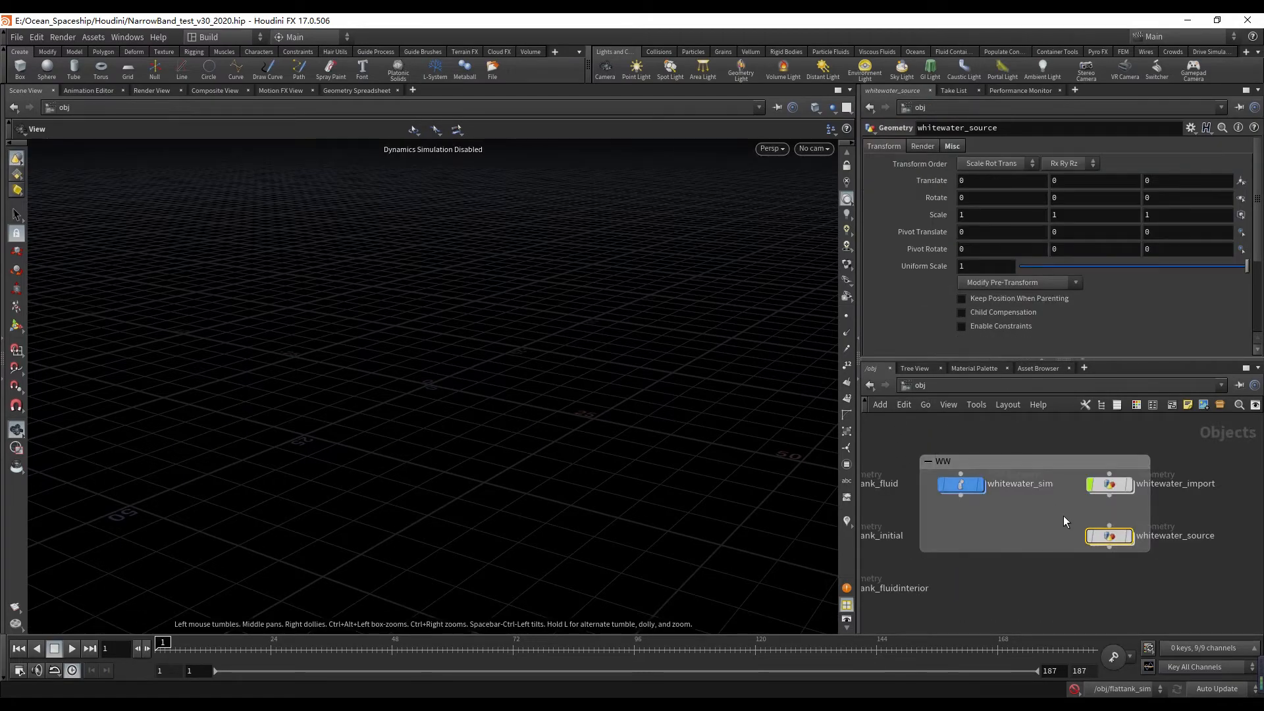
{"action": "left_click", "coordinate": [1028, 498]}
{"action": "double_click", "coordinate": [1031, 499]}
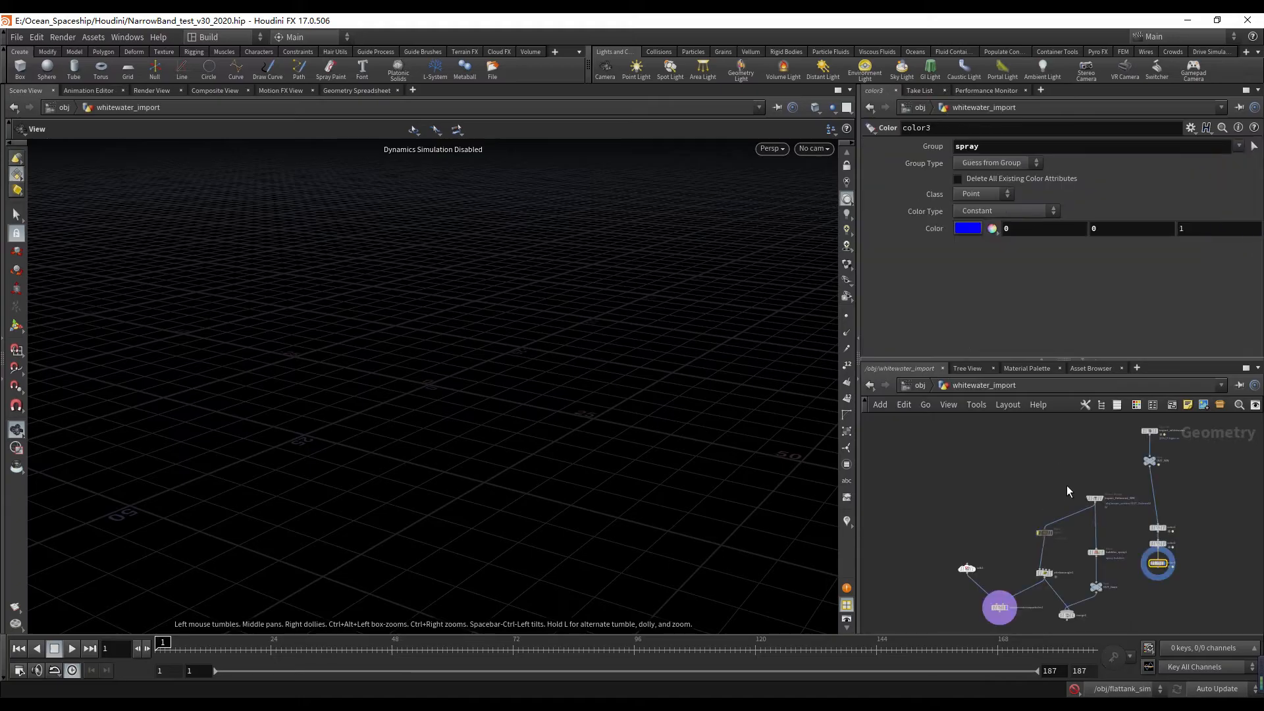
{"action": "scroll", "coordinate": [1066, 484], "scroll_direction": "up", "scroll_amount": 3}
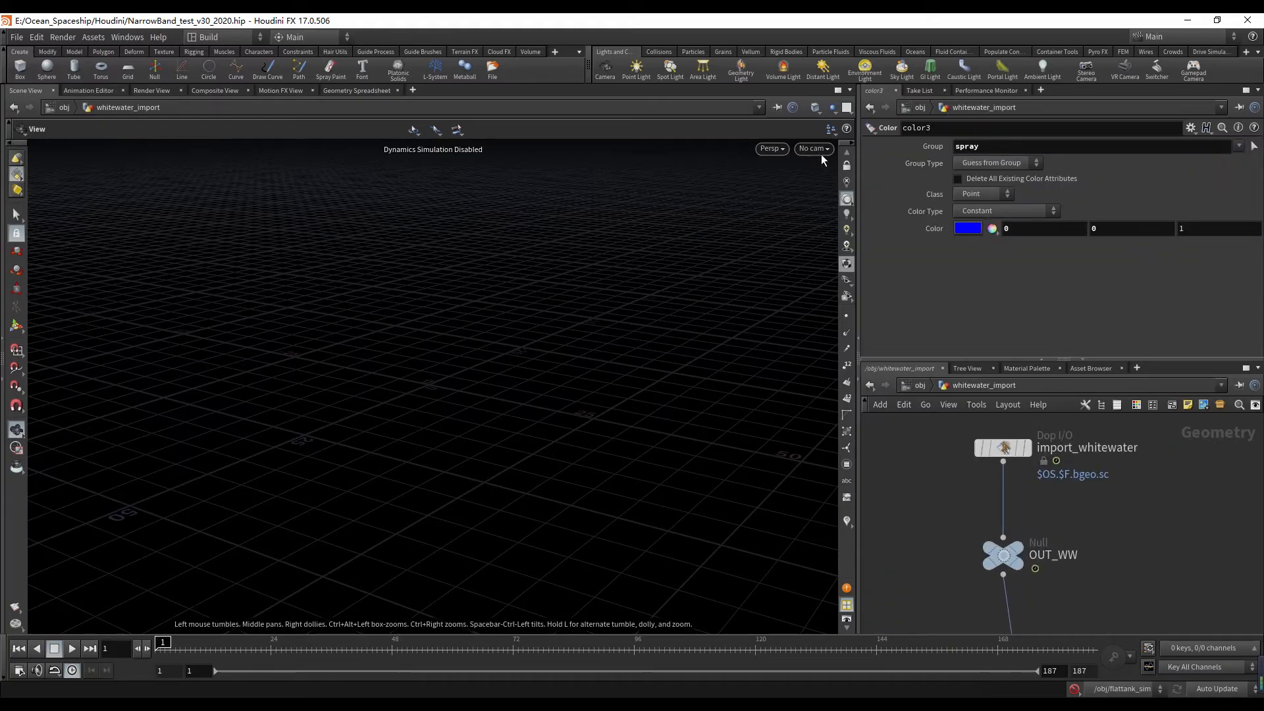
{"action": "left_click", "coordinate": [820, 153]}
{"action": "left_click", "coordinate": [829, 226]}
- Open the whitewater_sim network from the object level and look through cam3 in the viewport
{"action": "left_click", "coordinate": [921, 386]}
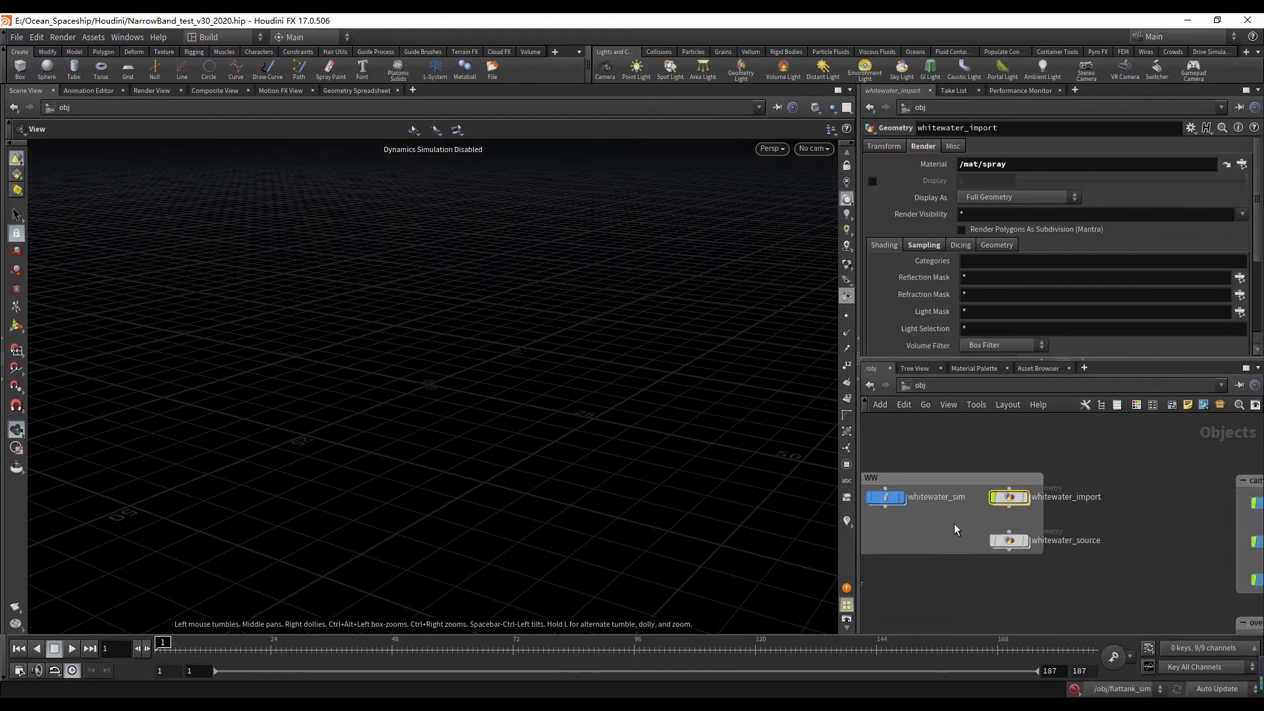
{"action": "double_click", "coordinate": [976, 498]}
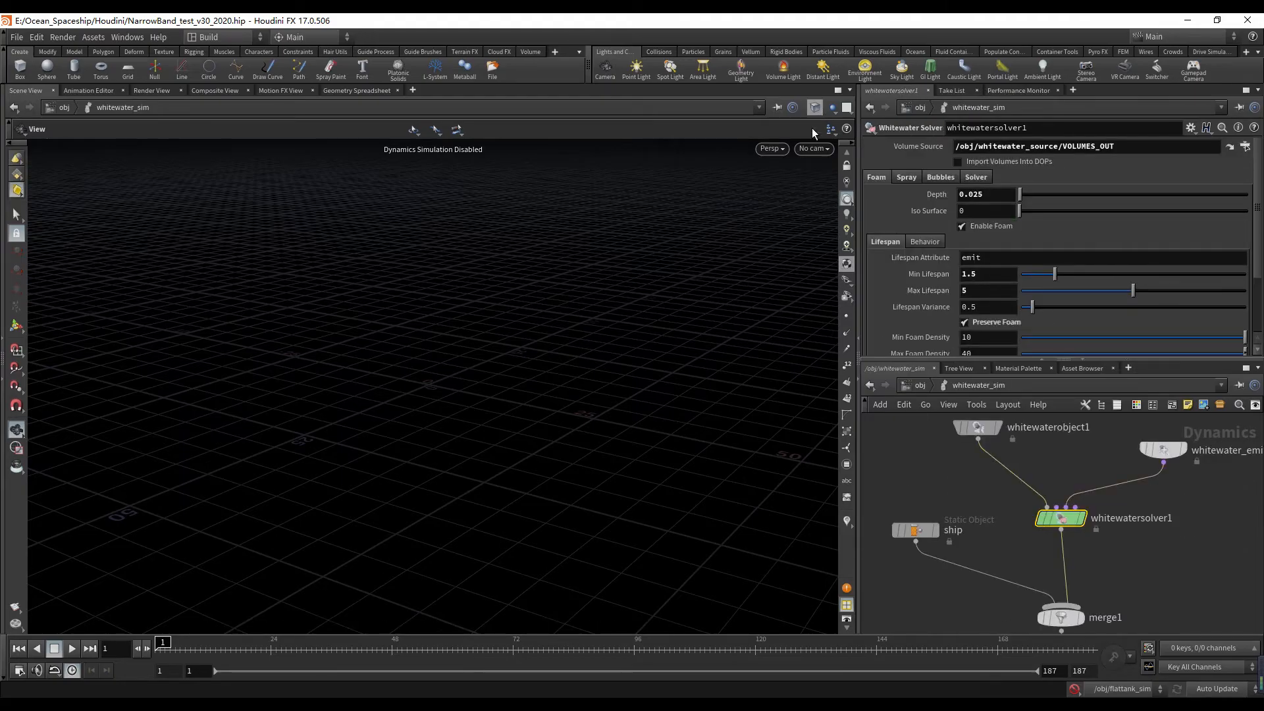
{"action": "left_click", "coordinate": [819, 152]}
{"action": "left_click", "coordinate": [823, 234]}
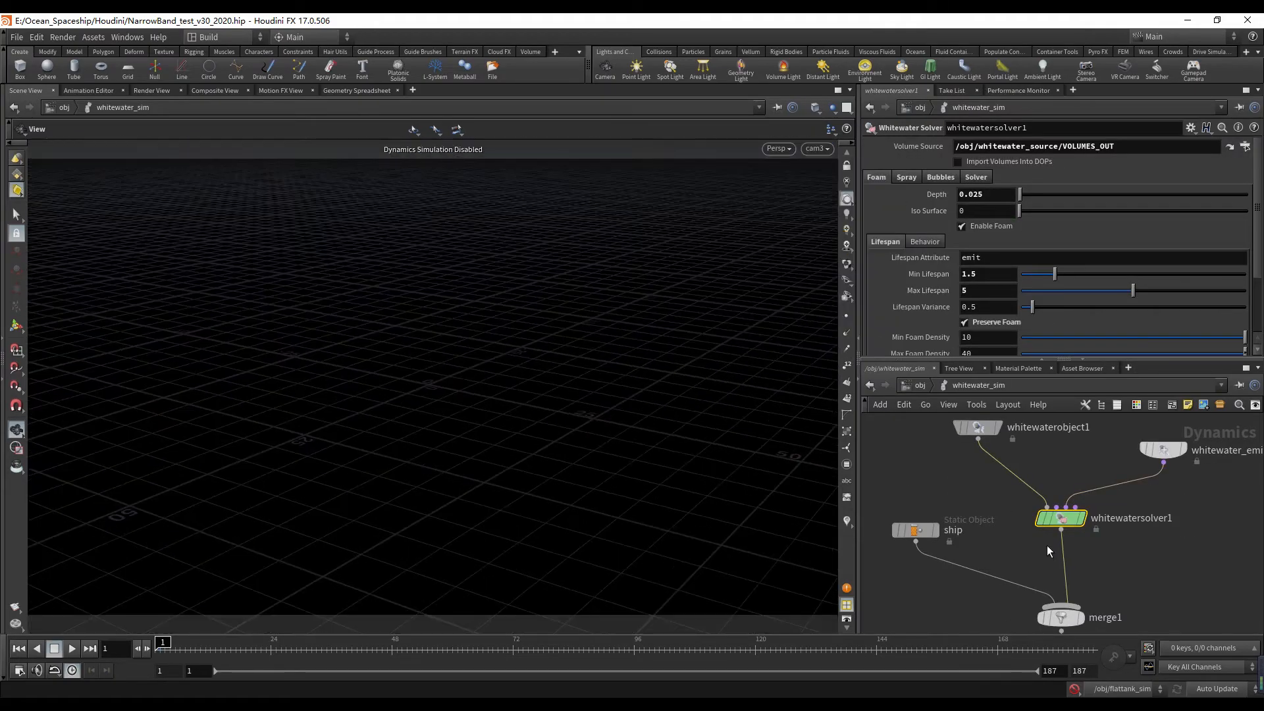
- Review the foam depth, lifespan and foam density settings of whitewatersolver1
{"action": "left_click_drag", "start_coordinate": [982, 476], "coordinate": [1158, 555]}
{"action": "scroll", "coordinate": [905, 249], "scroll_direction": "down", "scroll_amount": 2}
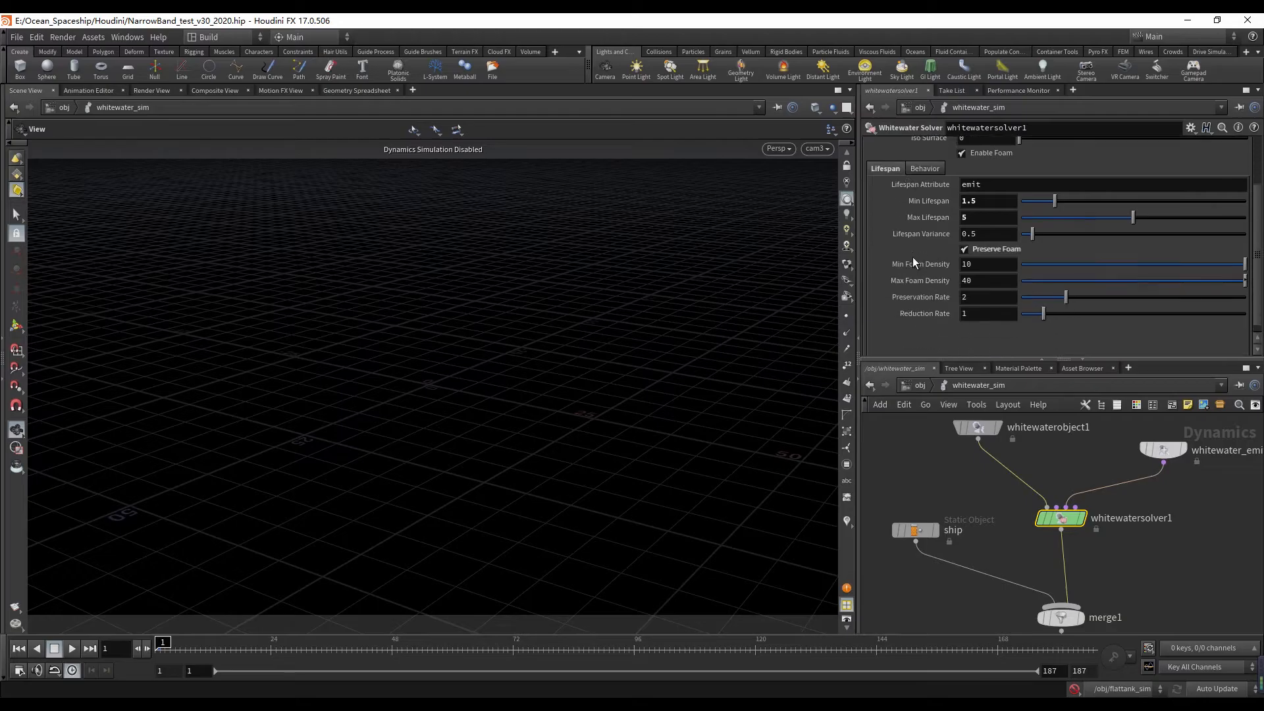
{"action": "scroll", "coordinate": [912, 257], "scroll_direction": "up", "scroll_amount": 2}
{"action": "scroll", "coordinate": [936, 233], "scroll_direction": "down", "scroll_amount": 2}
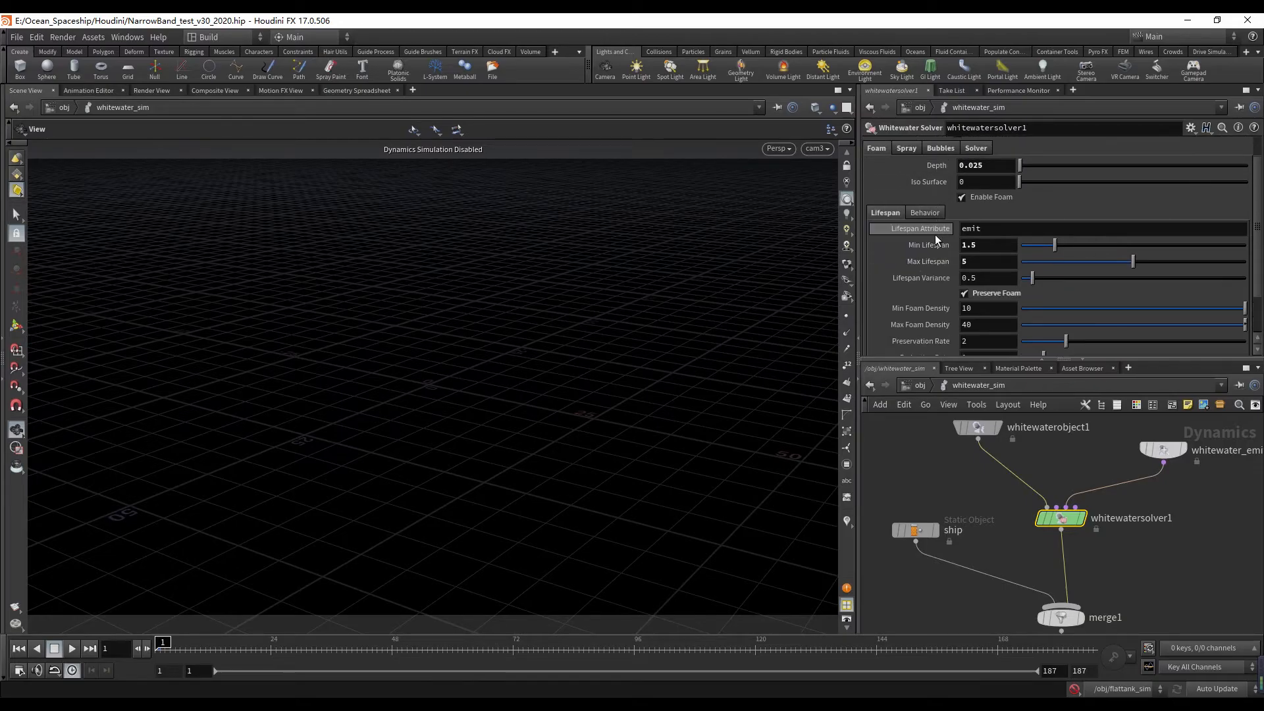
{"action": "scroll", "coordinate": [901, 246], "scroll_direction": "down", "scroll_amount": 3}
{"action": "scroll", "coordinate": [899, 248], "scroll_direction": "up", "scroll_amount": 3}
{"action": "scroll", "coordinate": [935, 225], "scroll_direction": "up", "scroll_amount": 2}
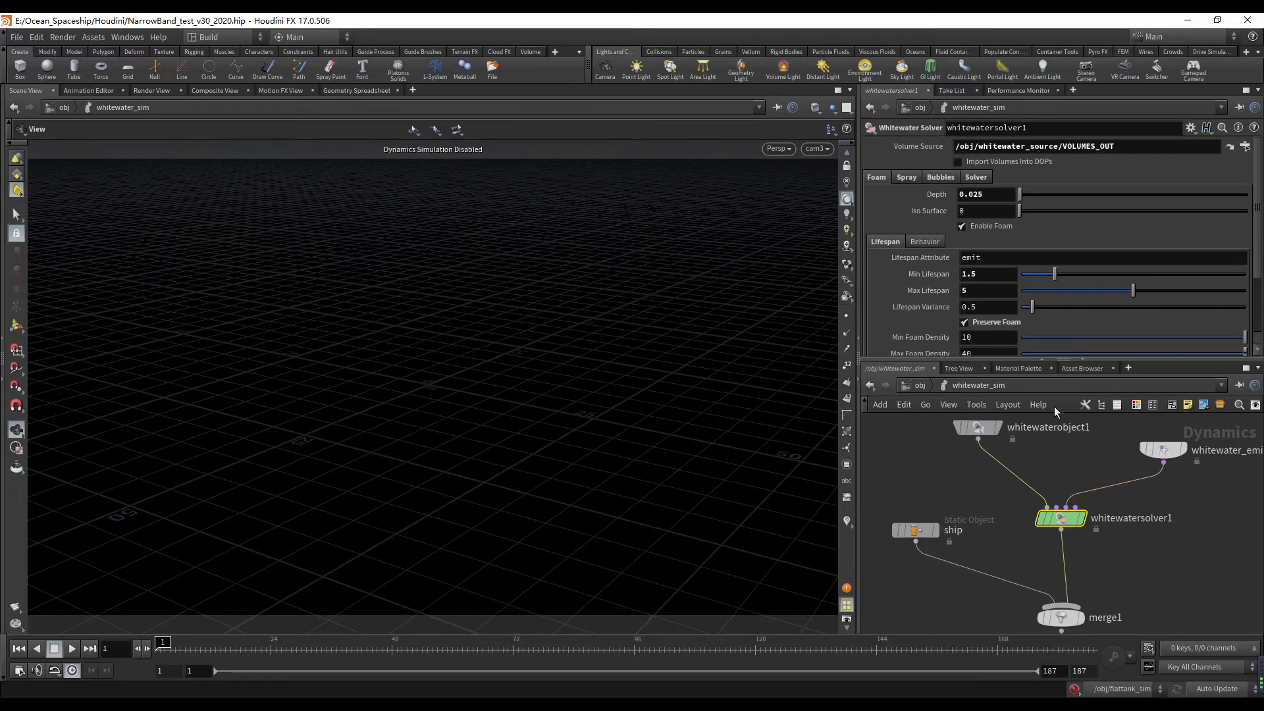
- Select the whitewaterobject1 node and move it slightly farther from whitewater_emitter in the network
{"action": "left_click_drag", "start_coordinate": [1086, 467], "coordinate": [1029, 575]}
{"action": "middle_click_drag", "start_coordinate": [1168, 497], "coordinate": [1141, 517]}
{"action": "left_click_drag", "start_coordinate": [1143, 470], "coordinate": [1146, 453]}
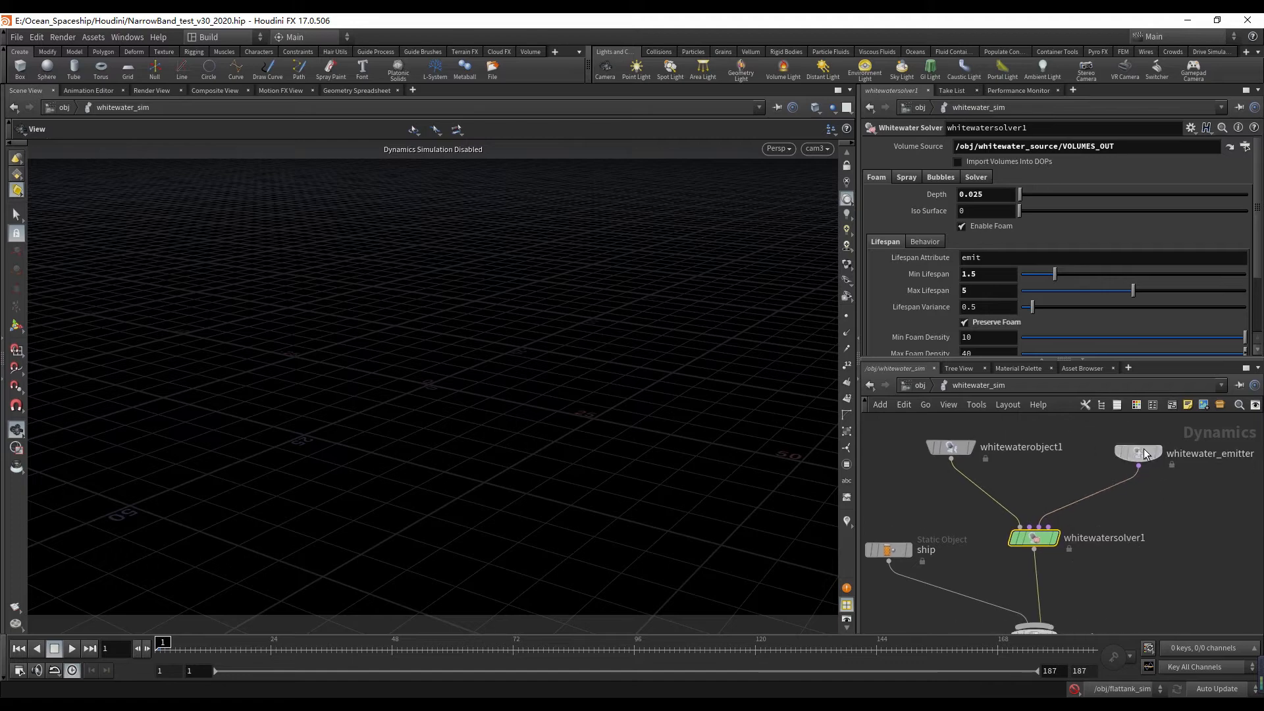
{"action": "left_click", "coordinate": [950, 449]}
{"action": "left_click_drag", "start_coordinate": [950, 449], "coordinate": [929, 449]}
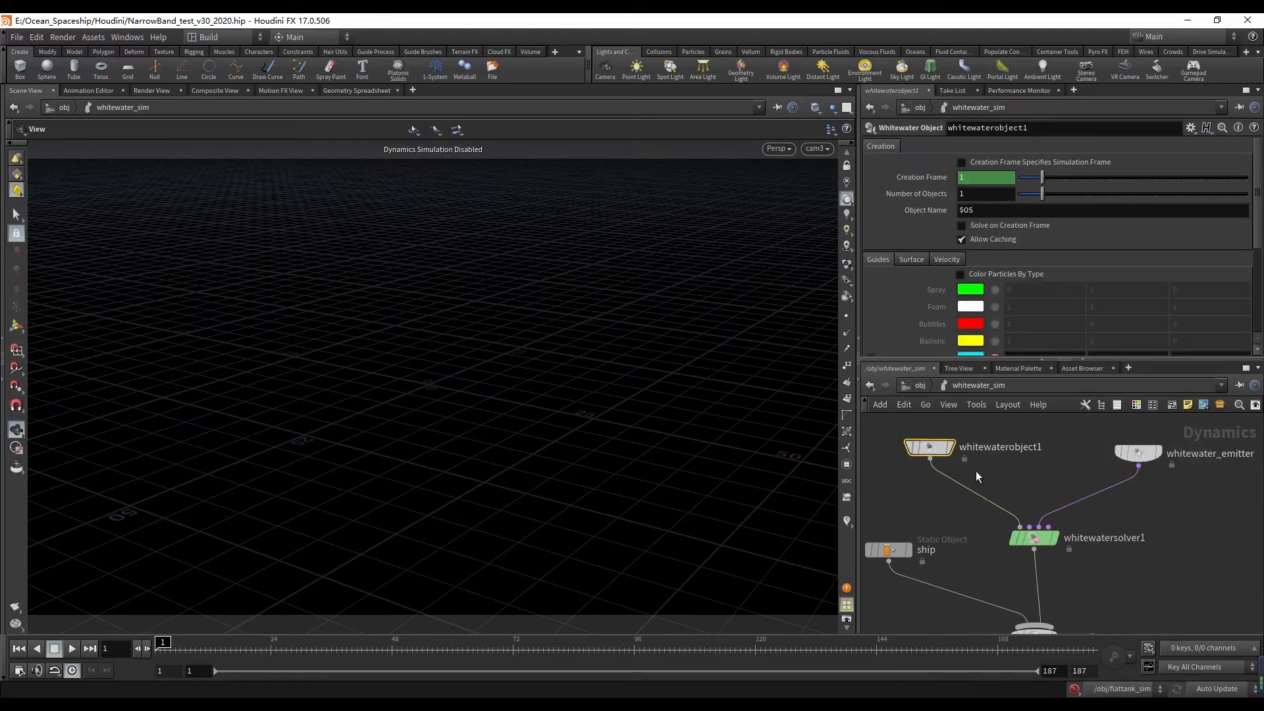
{"action": "left_click_drag", "start_coordinate": [1211, 514], "coordinate": [929, 529]}
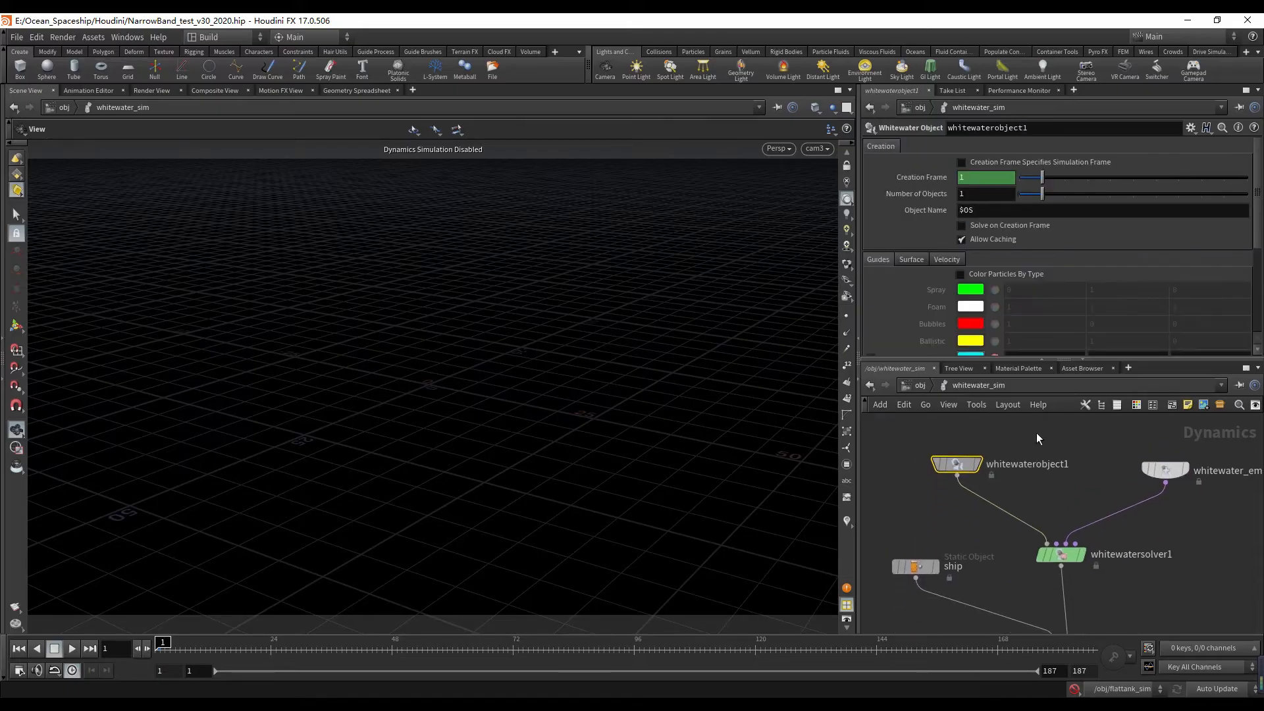
- Select whitewatersolver1 and review its spray, bubbles and solver settings, ending back on the foam settings
{"action": "left_click", "coordinate": [1058, 554]}
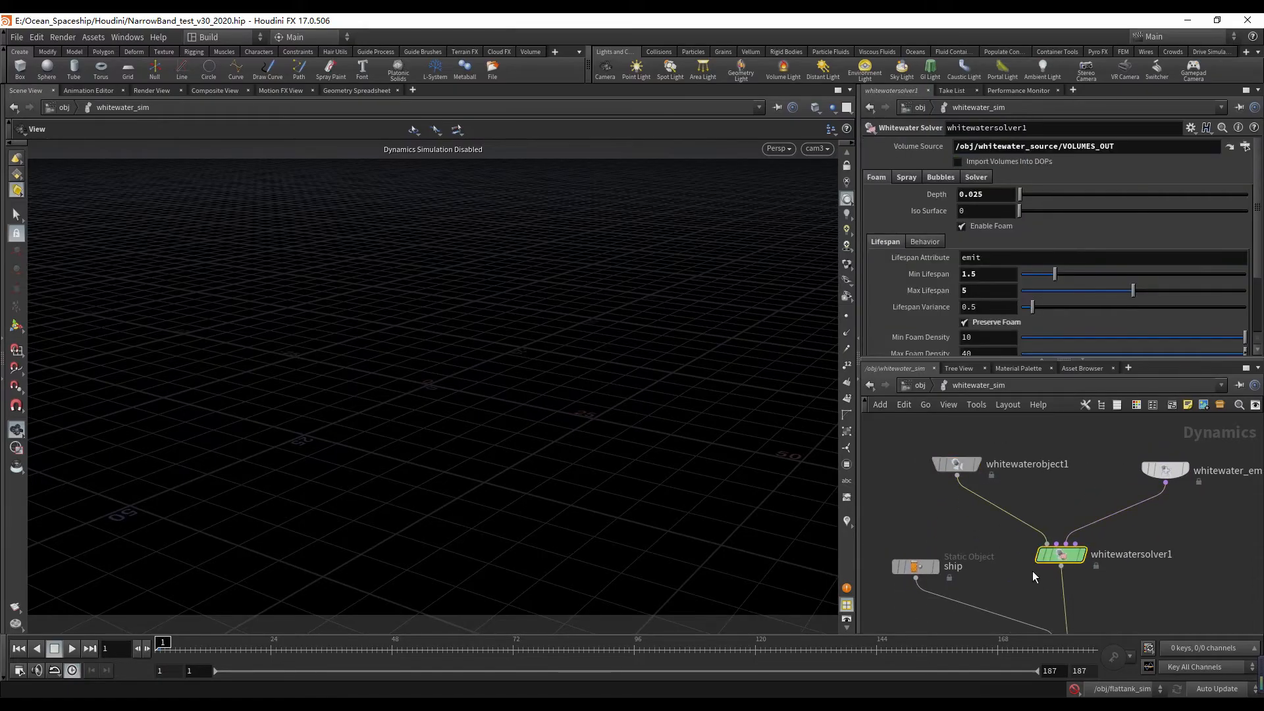
{"action": "left_click", "coordinate": [907, 179]}
{"action": "left_click", "coordinate": [939, 178]}
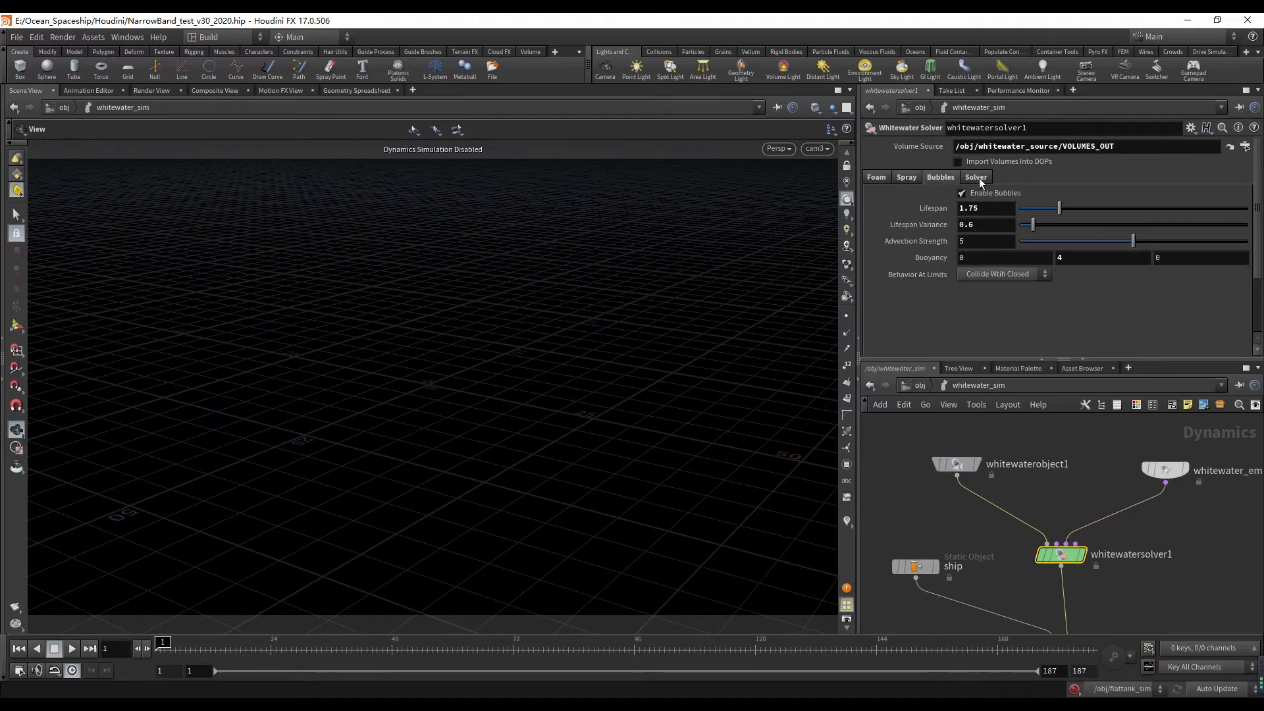
{"action": "left_click", "coordinate": [976, 178]}
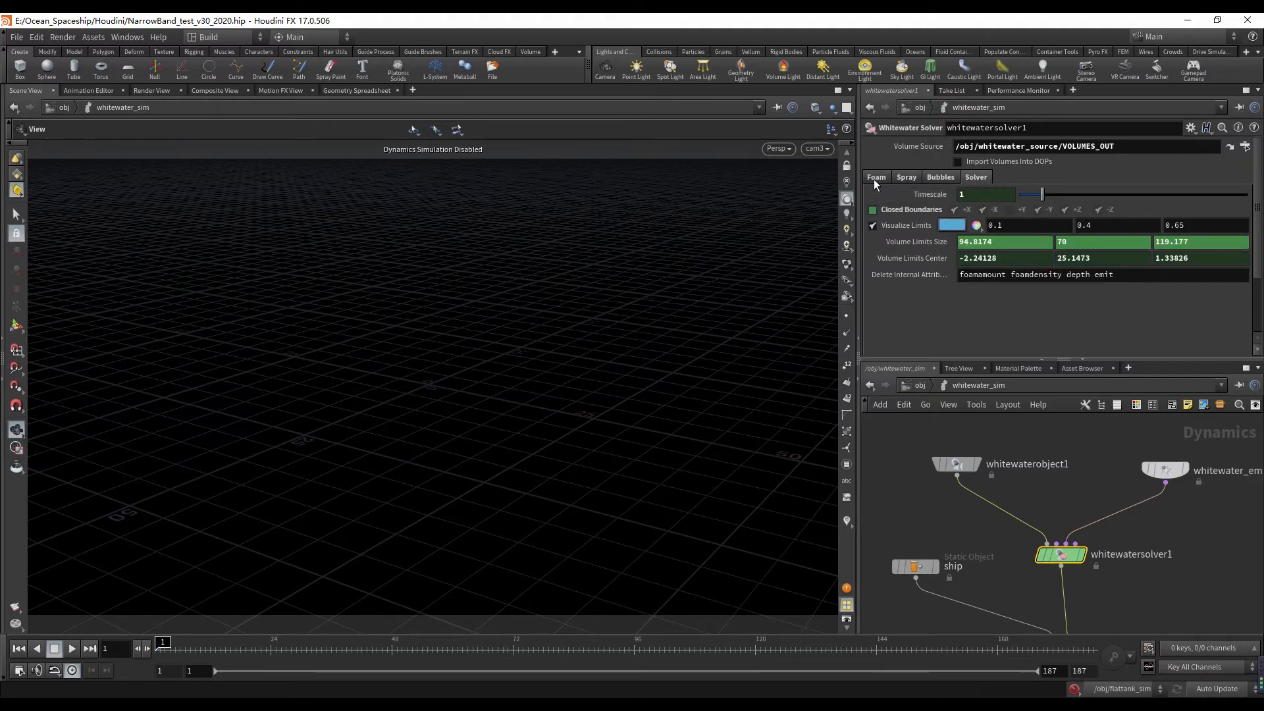
{"action": "left_click", "coordinate": [875, 179]}
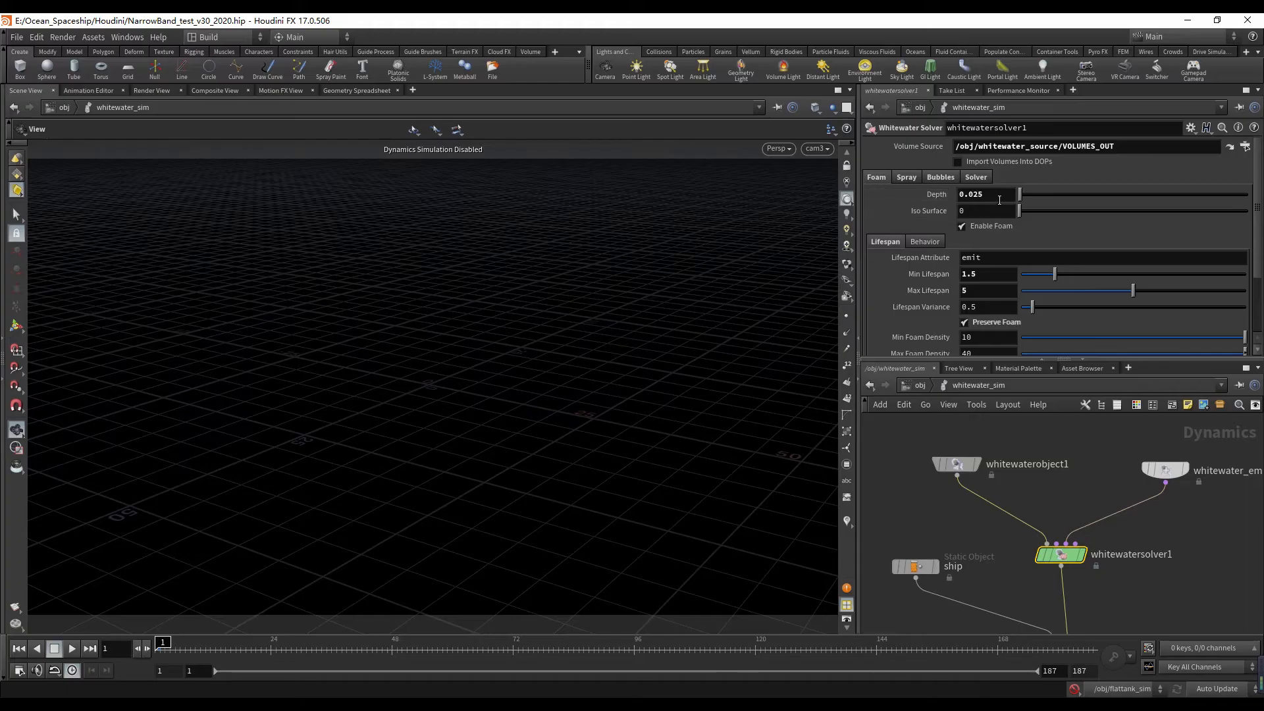
- Review the spray and bubbles settings of whitewatersolver1, ending back on its foam settings
{"action": "left_click", "coordinate": [907, 177]}
{"action": "left_click", "coordinate": [942, 177]}
{"action": "left_click", "coordinate": [917, 178]}
{"action": "left_click", "coordinate": [873, 178]}
- Revert the foam Depth of whitewatersolver1 to its default and set it back to 0.025
{"action": "middle_click", "coordinate": [934, 195], "text": "ctrl"}
{"action": "double_click", "coordinate": [981, 195]}
{"action": "type", "text": "0.025"}
{"action": "key", "text": "Return"}
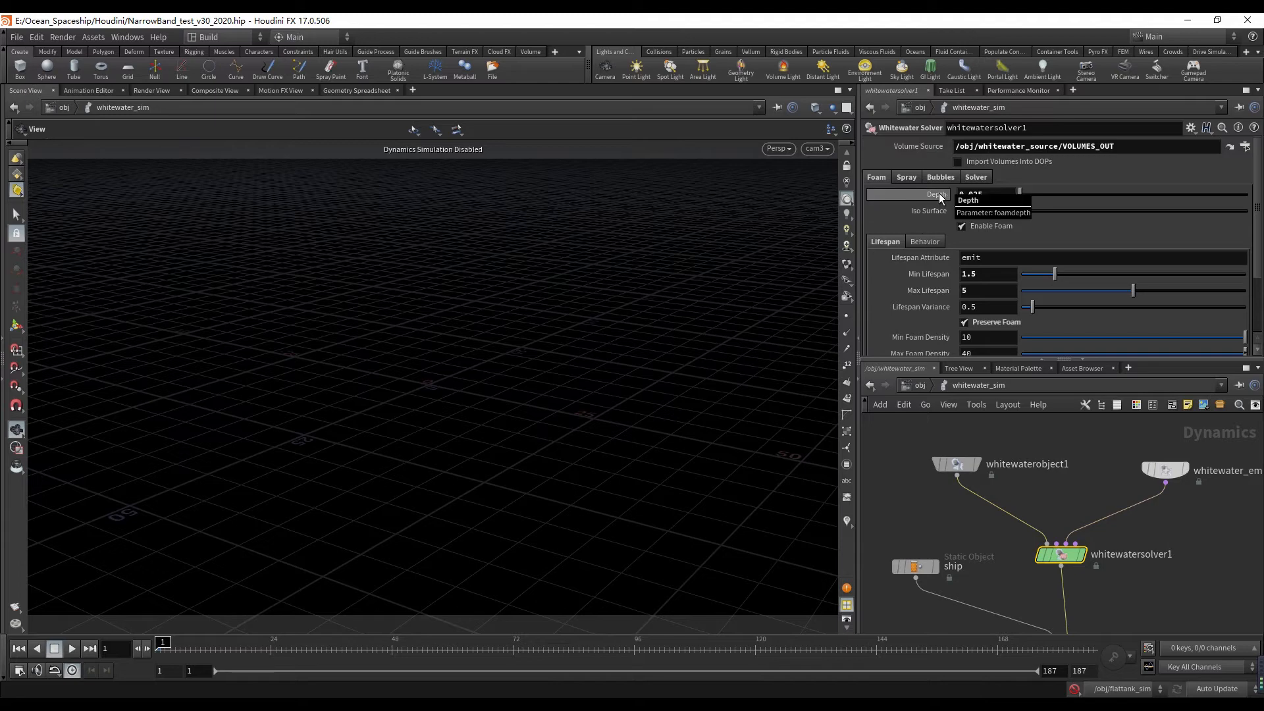
- Revert the foam Min Lifespan and Max Lifespan to their defaults and undo both reverts
{"action": "middle_click", "coordinate": [926, 277], "text": "ctrl"}
{"action": "middle_click", "coordinate": [929, 291], "text": "ctrl"}
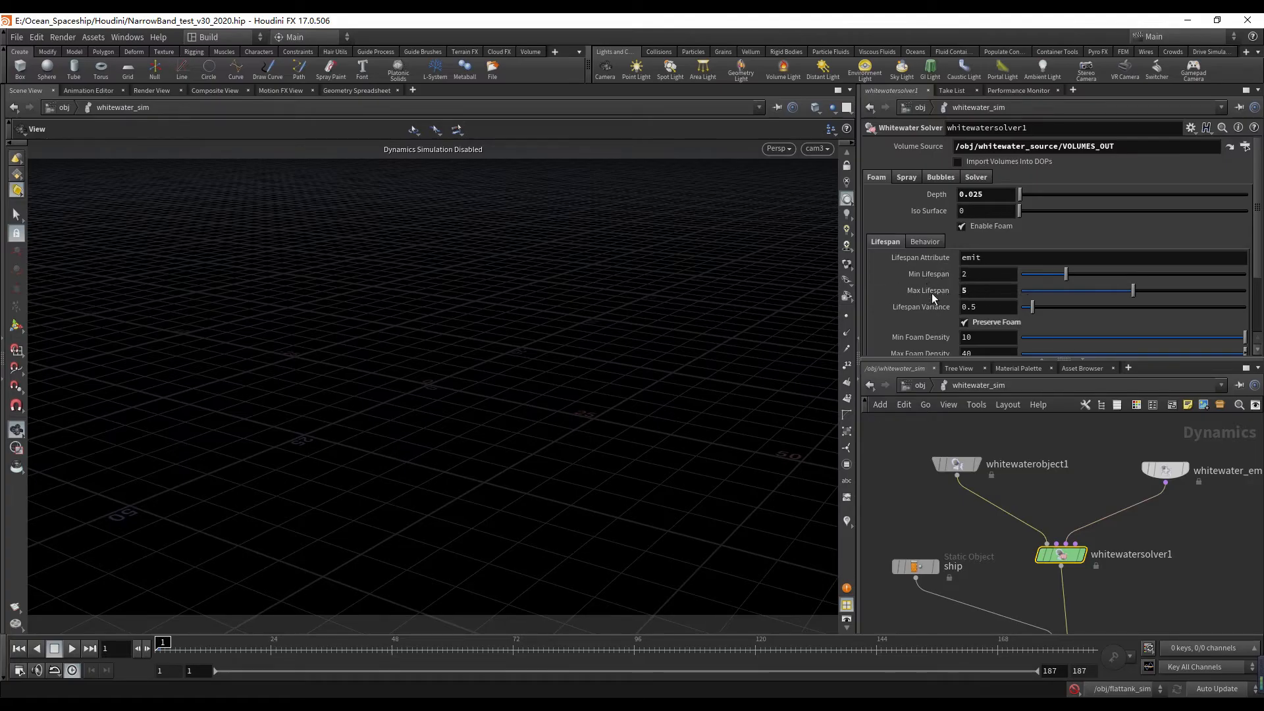
{"action": "key", "text": "ctrl+z"}
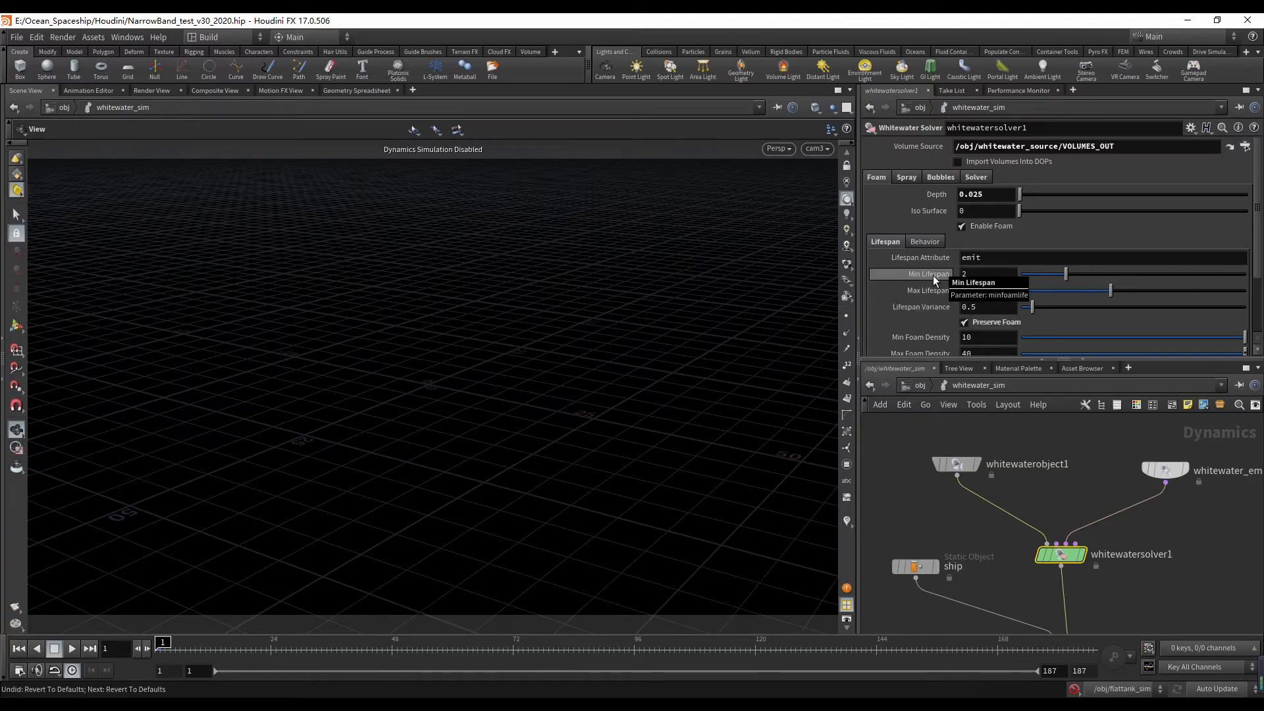
{"action": "key", "text": "ctrl+z"}
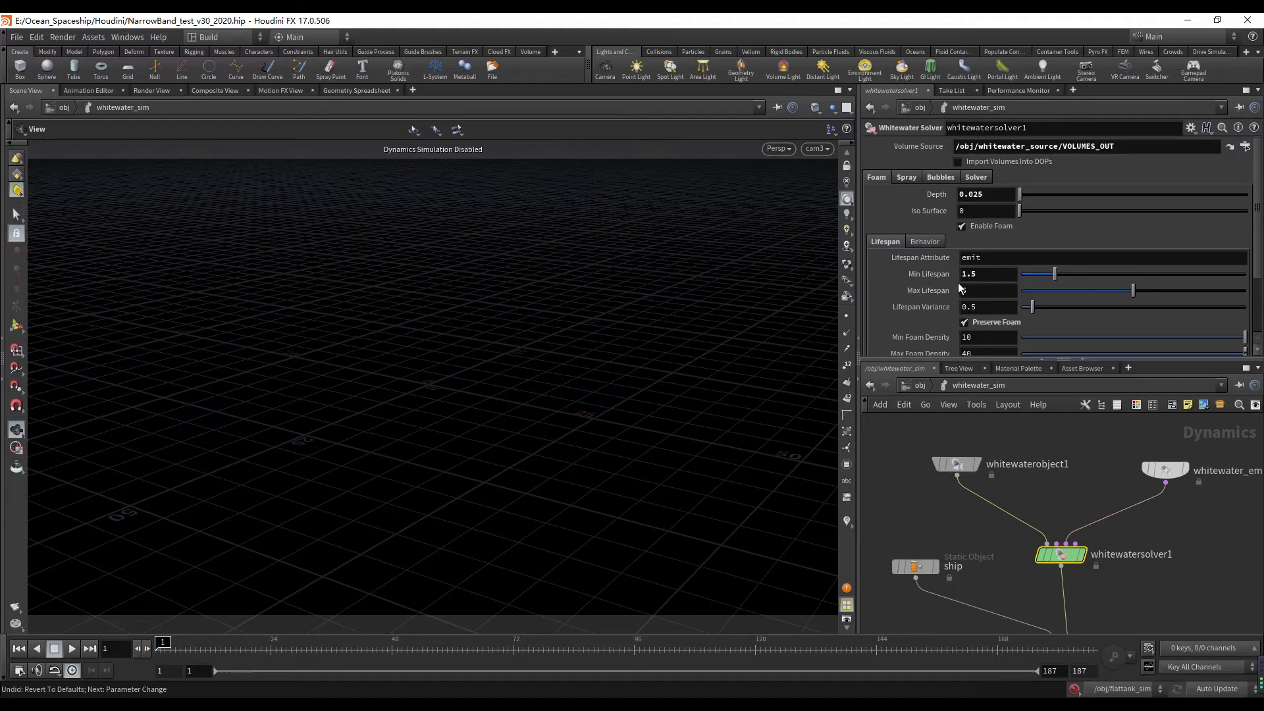
- Examine the foam lifespan and Preserve Foam settings, including the foam densities, Preservation Rate and Reduction Rate
{"action": "scroll", "coordinate": [958, 286], "scroll_direction": "down", "scroll_amount": 3}
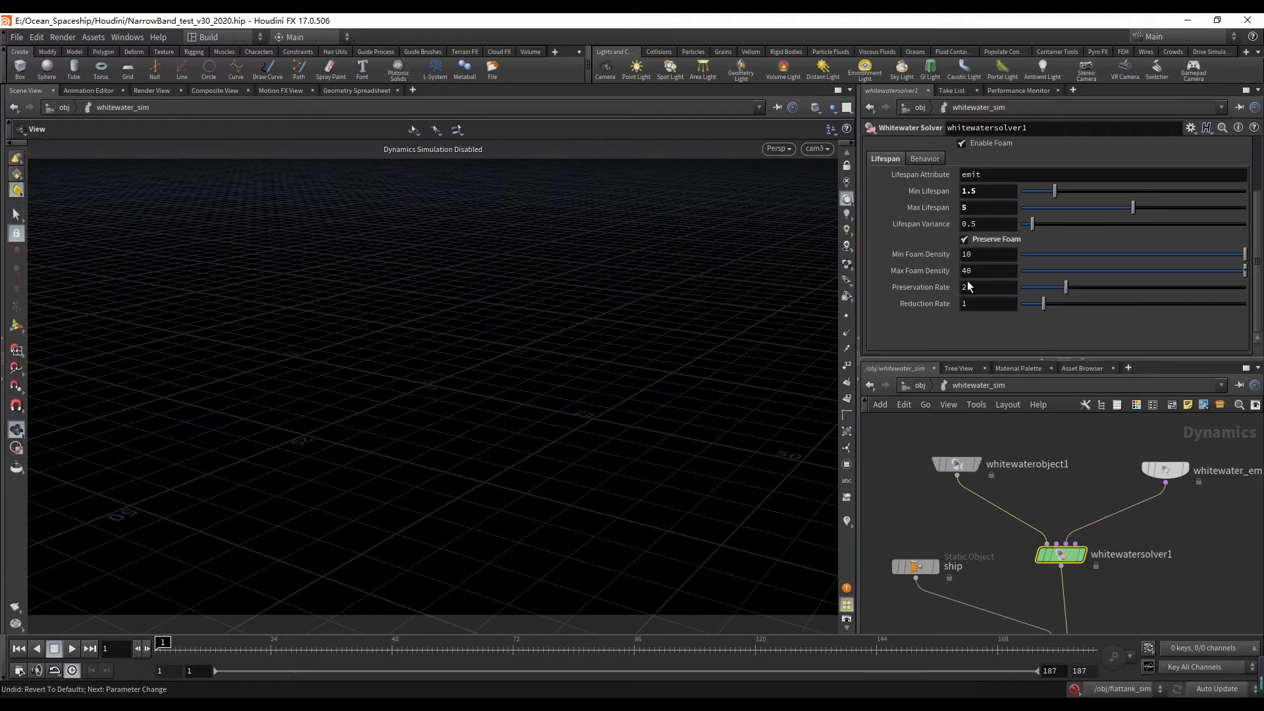
{"action": "scroll", "coordinate": [911, 302], "scroll_direction": "up", "scroll_amount": 1}
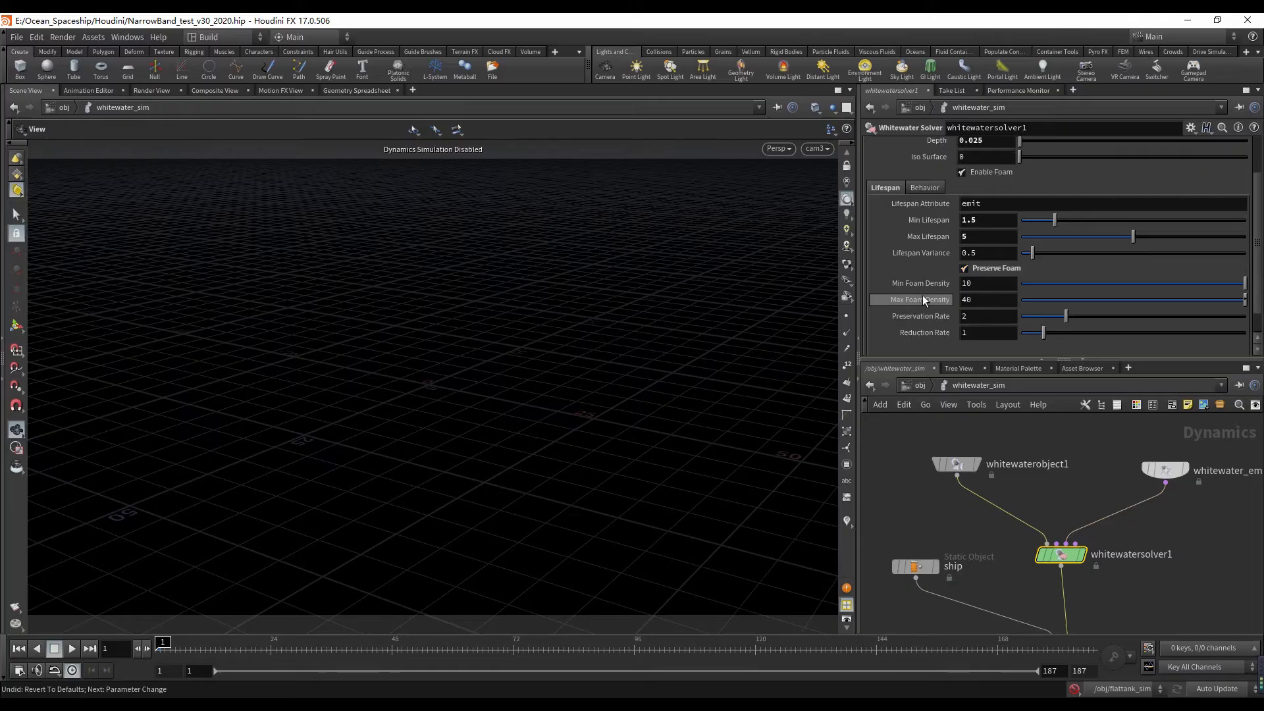
{"action": "scroll", "coordinate": [923, 314], "scroll_direction": "up", "scroll_amount": 2}
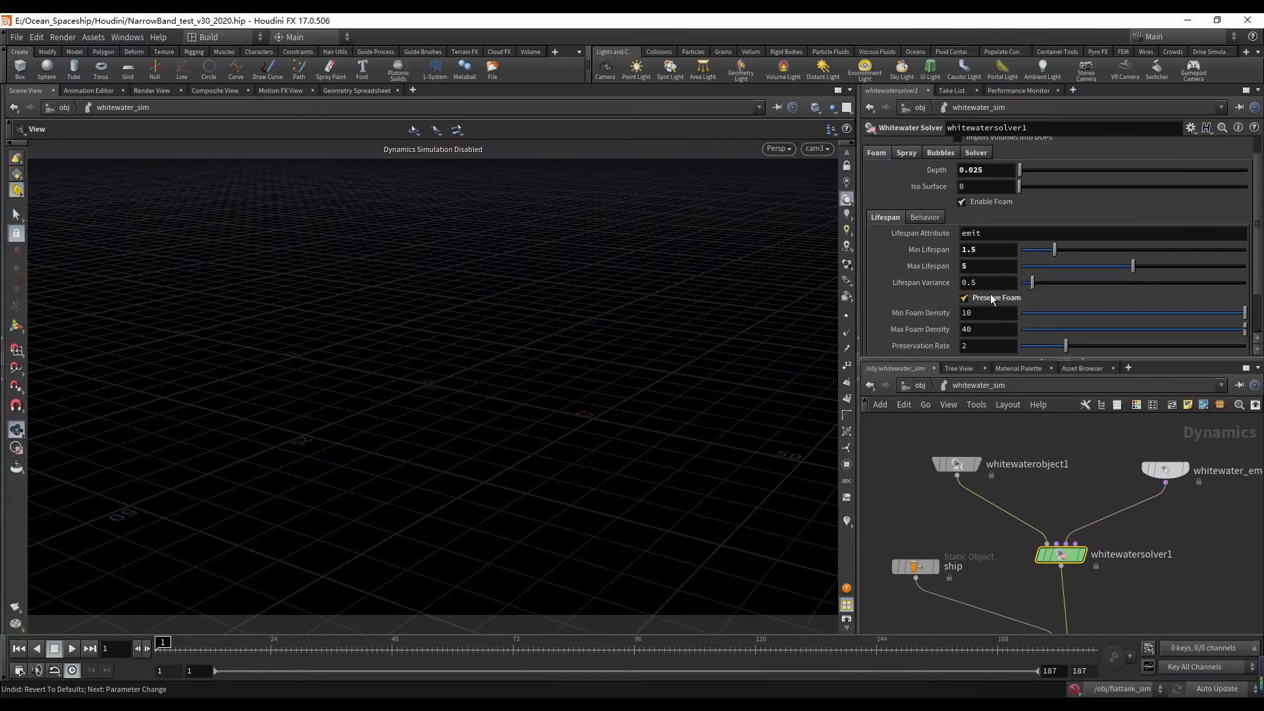
{"action": "scroll", "coordinate": [914, 300], "scroll_direction": "down", "scroll_amount": 3}
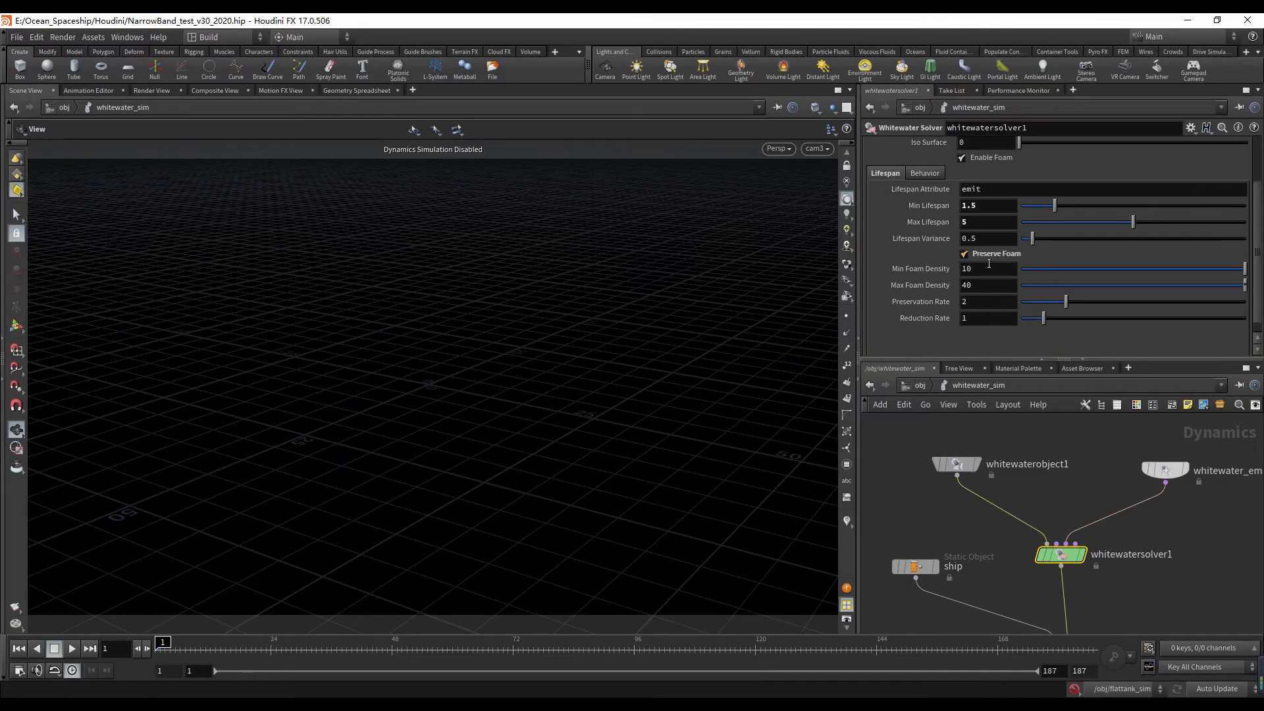
{"action": "scroll", "coordinate": [897, 342], "scroll_direction": "up", "scroll_amount": 3}
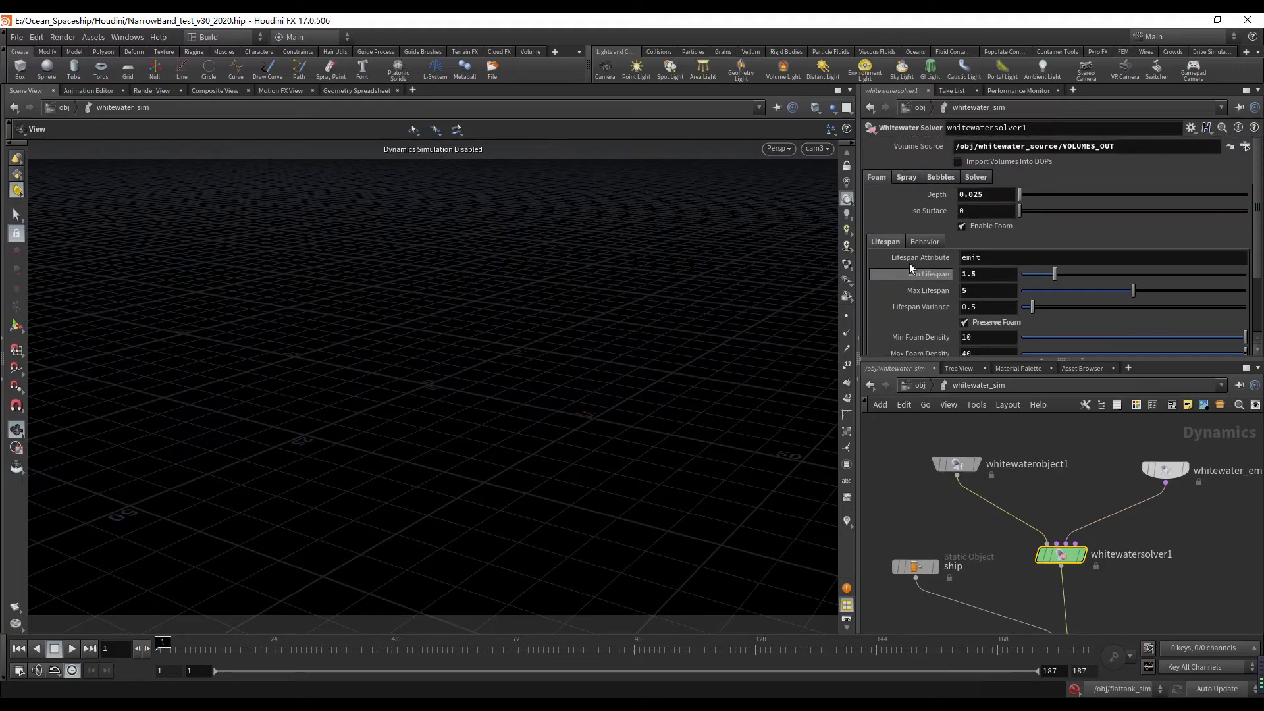
{"action": "scroll", "coordinate": [909, 263], "scroll_direction": "down", "scroll_amount": 2}
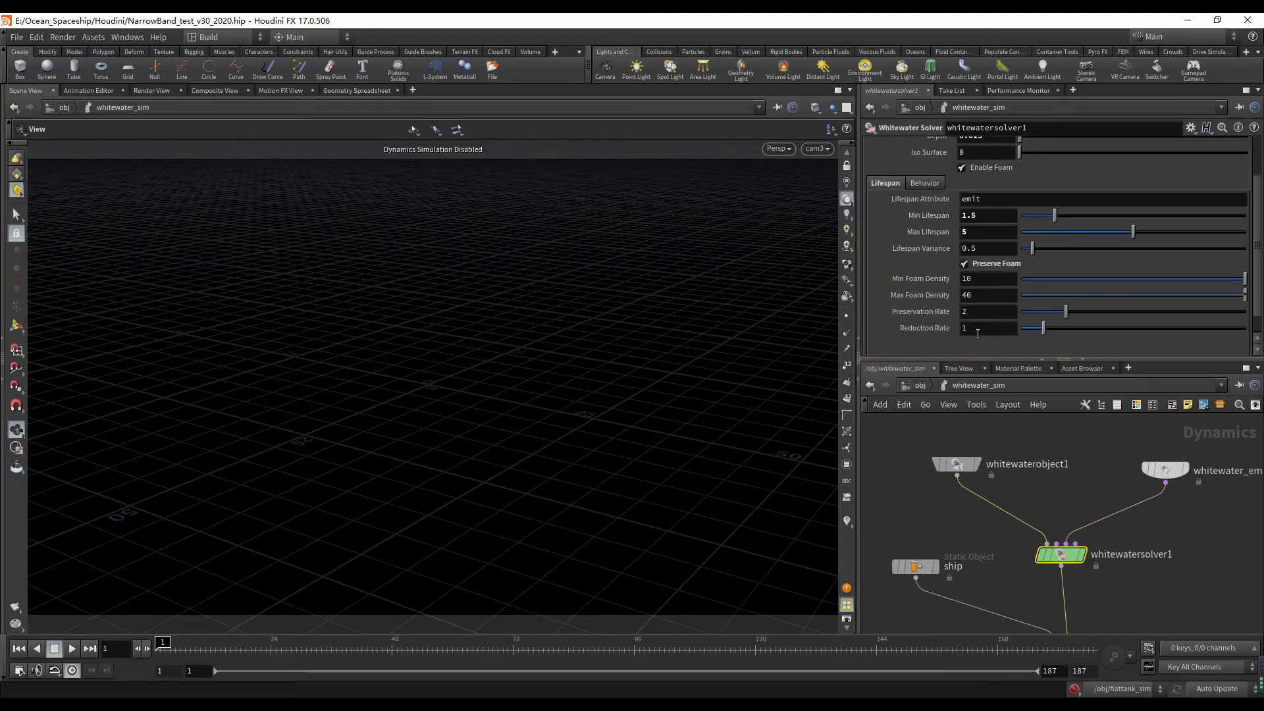
{"action": "scroll", "coordinate": [909, 346], "scroll_direction": "up", "scroll_amount": 1}
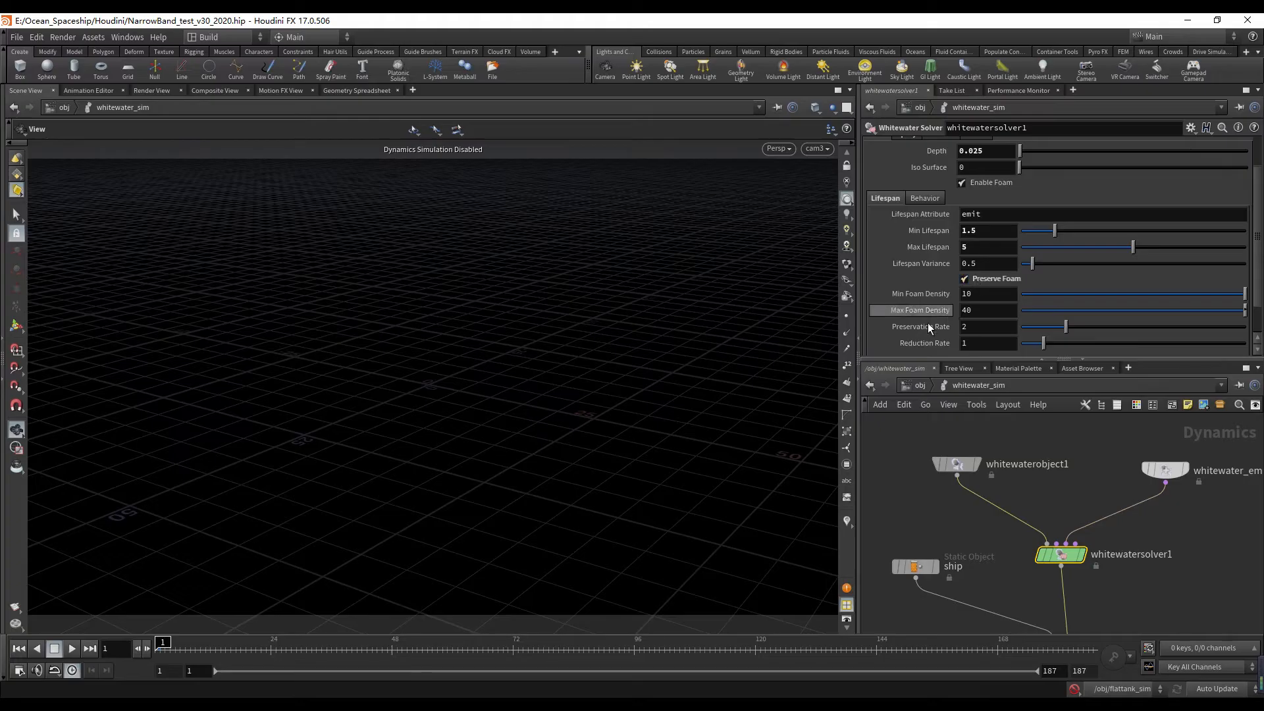
{"action": "scroll", "coordinate": [921, 326], "scroll_direction": "up", "scroll_amount": 3}
{"action": "scroll", "coordinate": [907, 325], "scroll_direction": "down", "scroll_amount": 2}
- Return to the object level, open the whitewater_import network and select its import_whitewater node
{"action": "left_click", "coordinate": [920, 385]}
{"action": "scroll", "coordinate": [1073, 526], "scroll_direction": "down", "scroll_amount": 3}
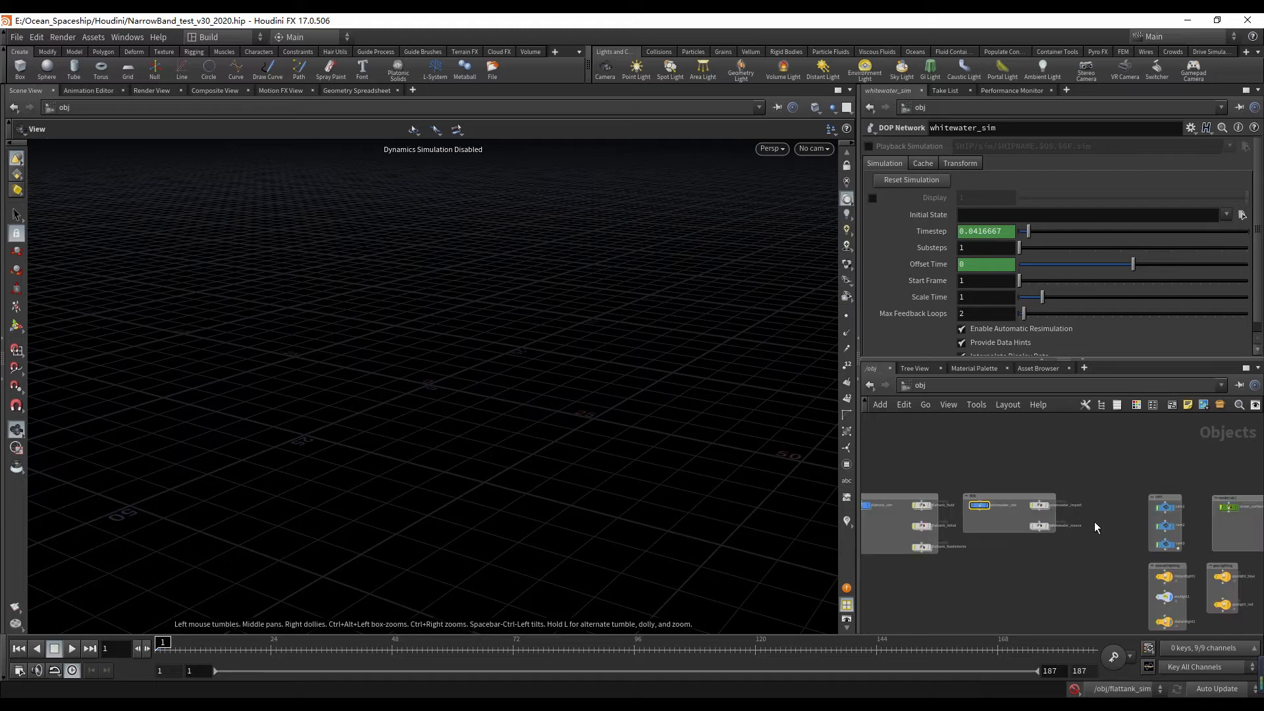
{"action": "scroll", "coordinate": [1021, 522], "scroll_direction": "up", "scroll_amount": 5}
{"action": "double_click", "coordinate": [1046, 485]}
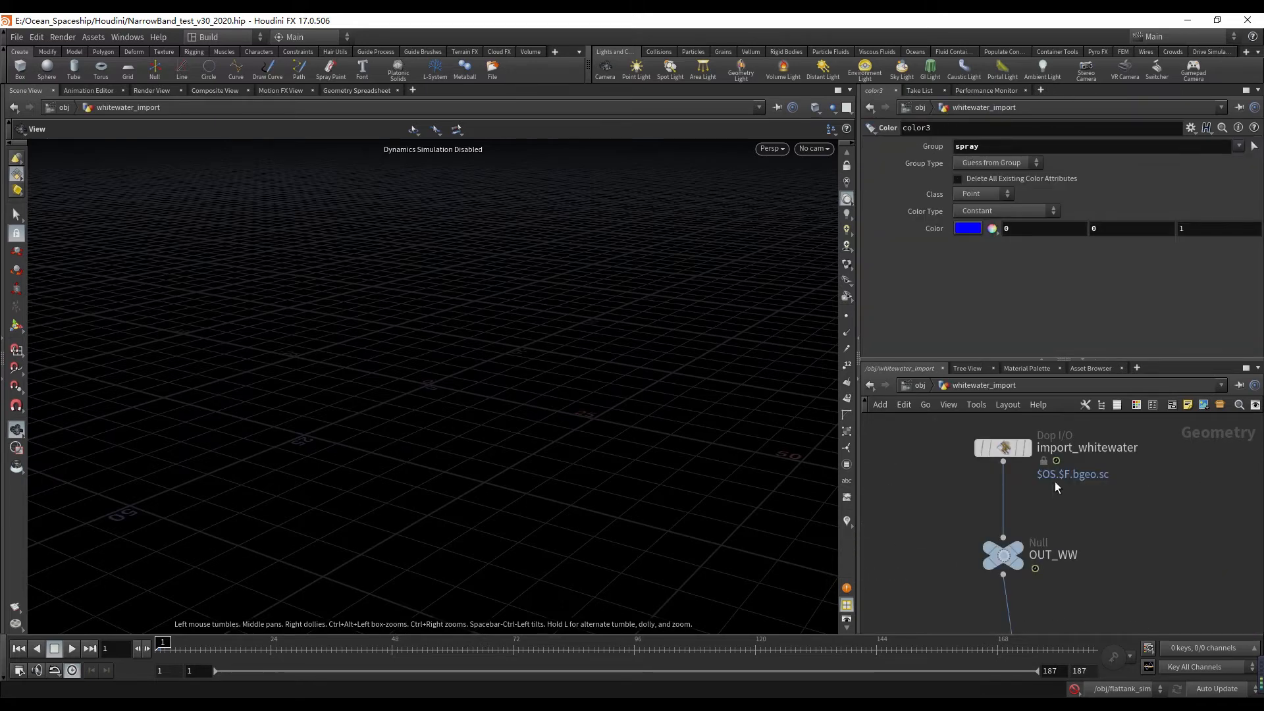
{"action": "left_click", "coordinate": [1054, 487]}
- Look through cam3 in the whitewater_import viewport and move the timeline to frame 42
{"action": "scroll", "coordinate": [1103, 487], "scroll_direction": "down", "scroll_amount": 3}
{"action": "scroll", "coordinate": [1064, 489], "scroll_direction": "up", "scroll_amount": 3}
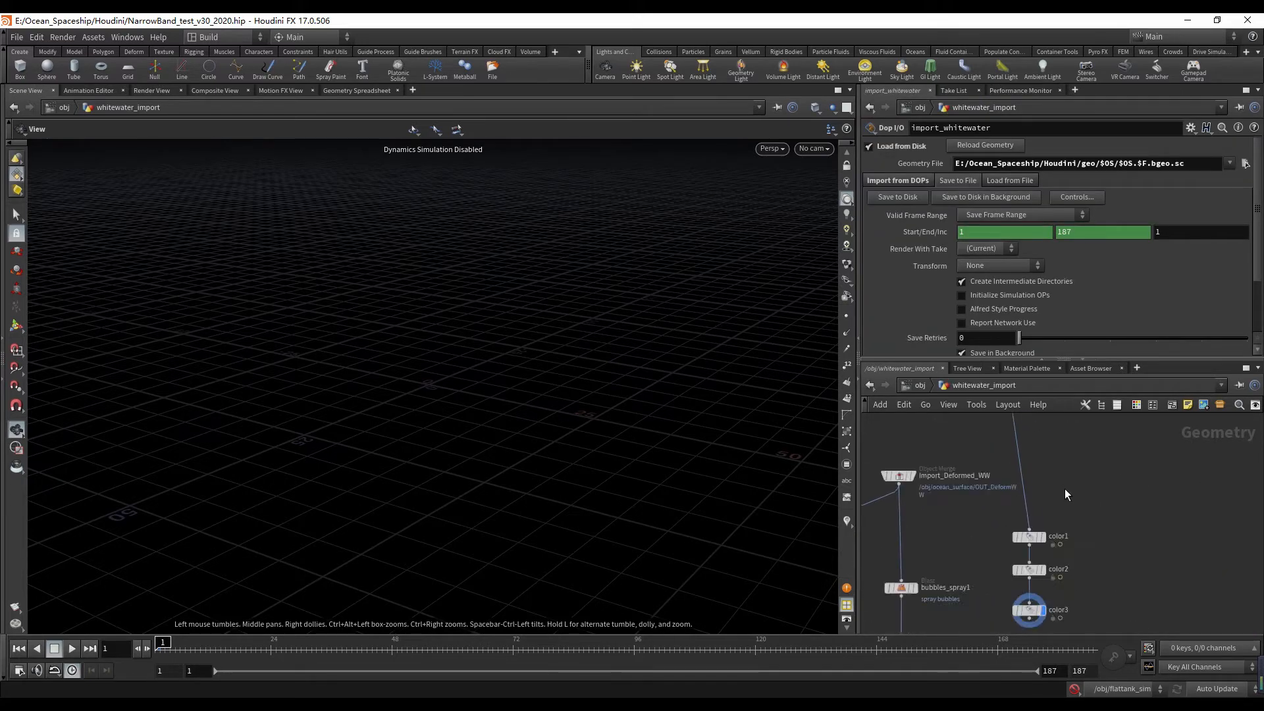
{"action": "scroll", "coordinate": [1064, 489], "scroll_direction": "up", "scroll_amount": 2}
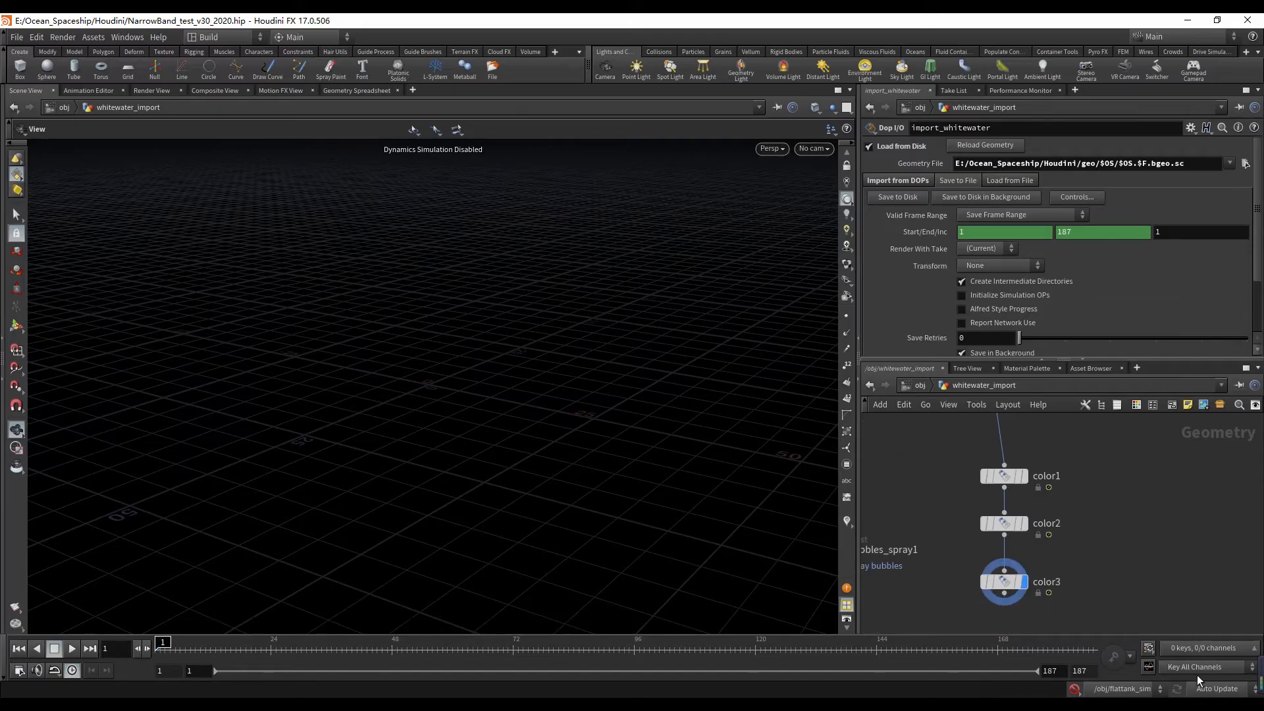
{"action": "left_click", "coordinate": [814, 148]}
{"action": "left_click", "coordinate": [817, 227]}
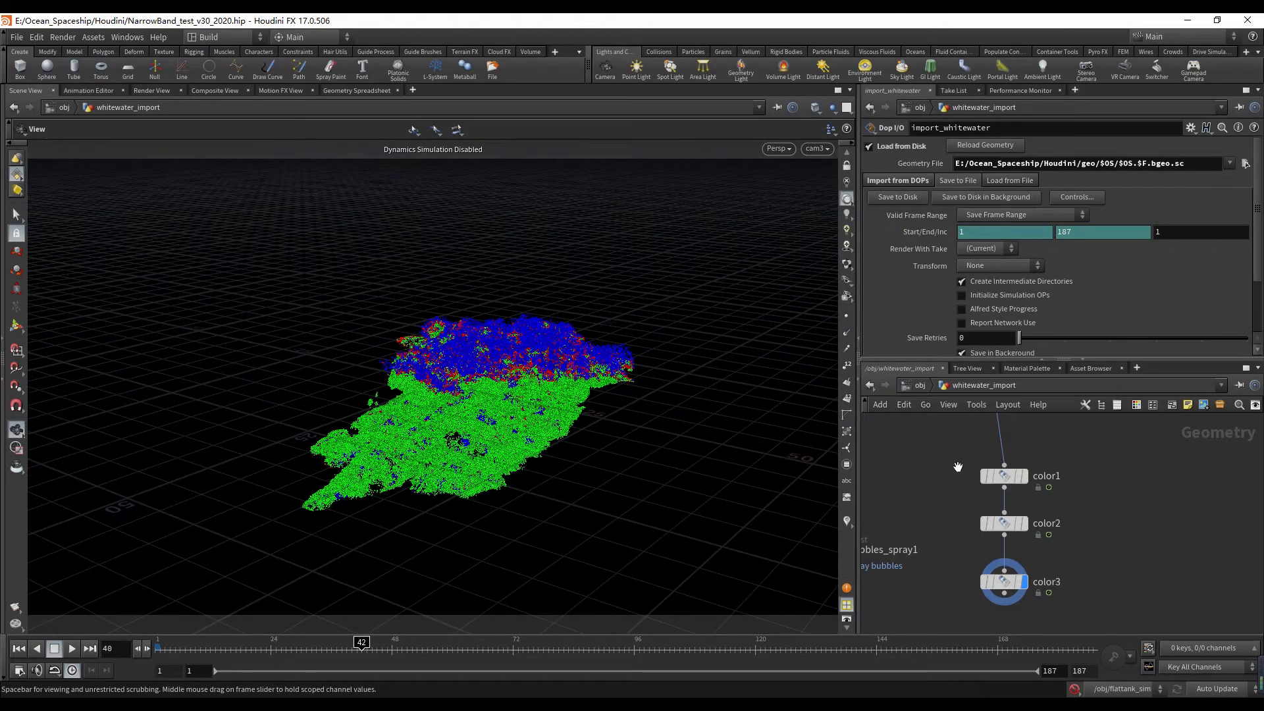
{"action": "scroll", "coordinate": [932, 501], "scroll_direction": "down", "scroll_amount": 3}
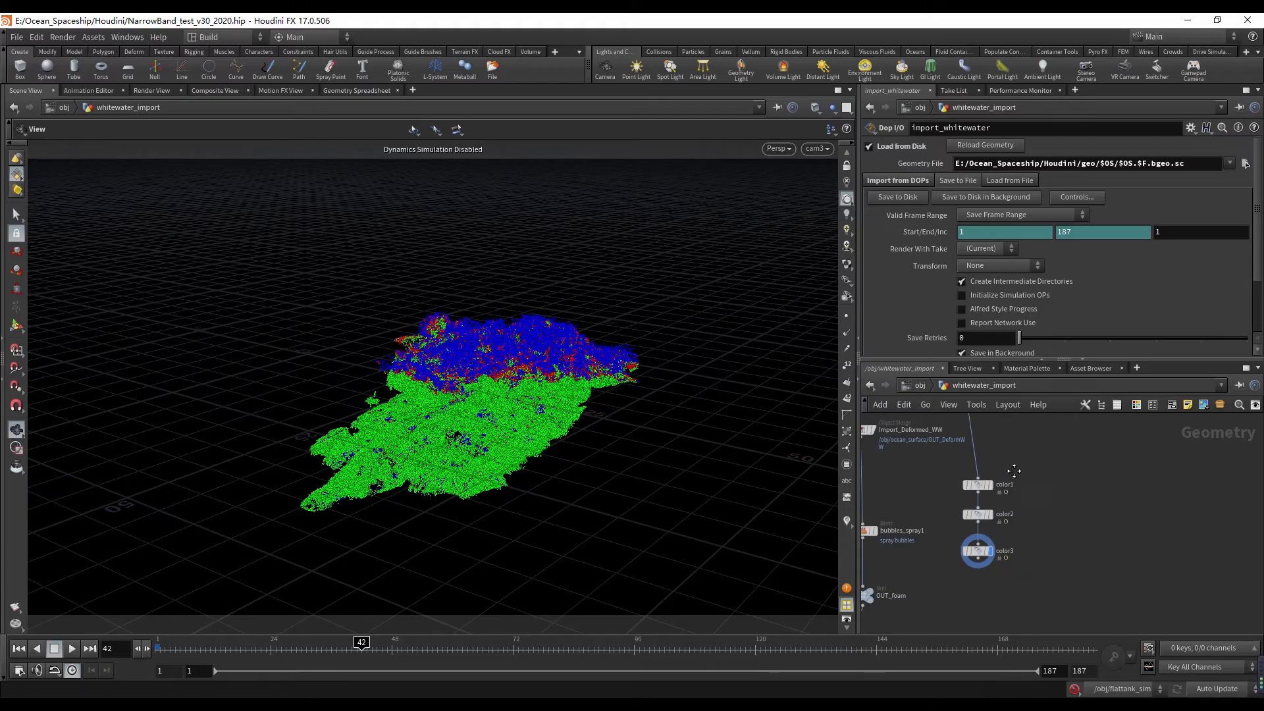
- Select the OUT_WW null and display its uncolored whitewater particles in the viewport
{"action": "scroll", "coordinate": [1007, 560], "scroll_direction": "up", "scroll_amount": 3}
{"action": "middle_click_drag", "start_coordinate": [1013, 471], "coordinate": [1007, 411]}
{"action": "scroll", "coordinate": [967, 520], "scroll_direction": "up", "scroll_amount": 4}
{"action": "left_click", "coordinate": [982, 532]}
{"action": "left_click", "coordinate": [962, 537]}
{"action": "scroll", "coordinate": [1019, 565], "scroll_direction": "up", "scroll_amount": 3}
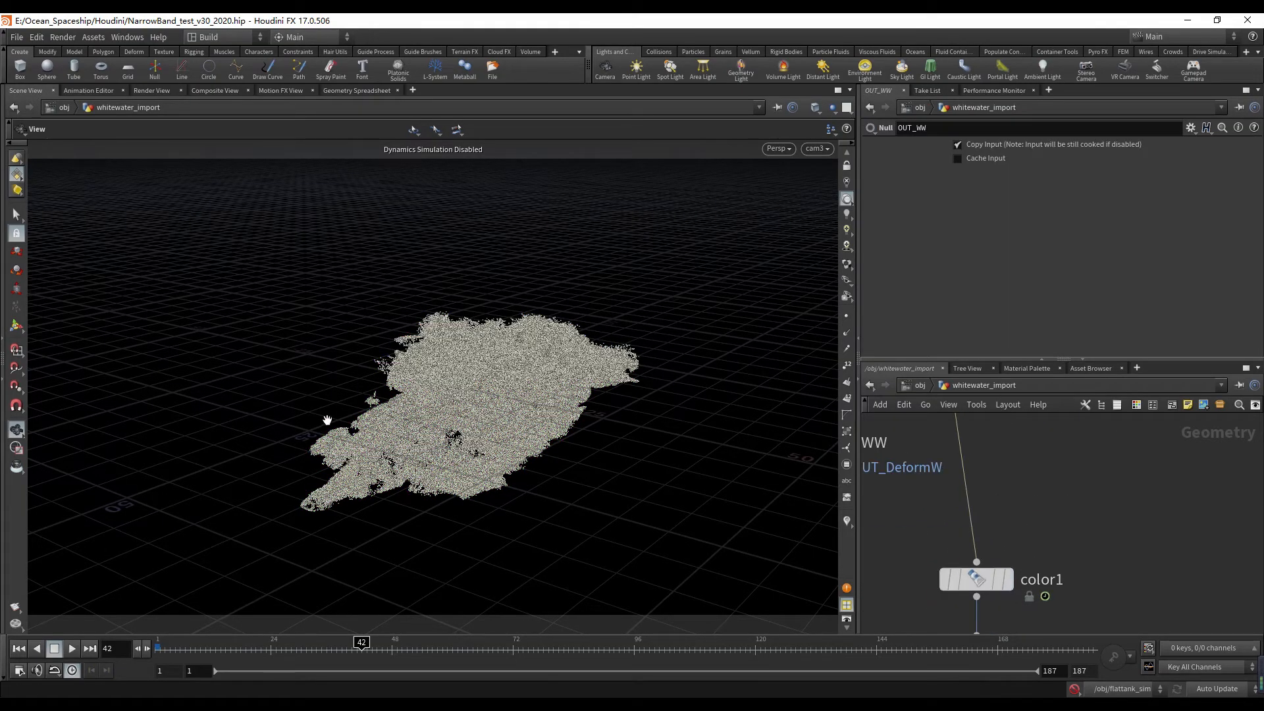
- Select and display the color1 node to inspect the foam group's red particles
{"action": "left_click", "coordinate": [1008, 570]}
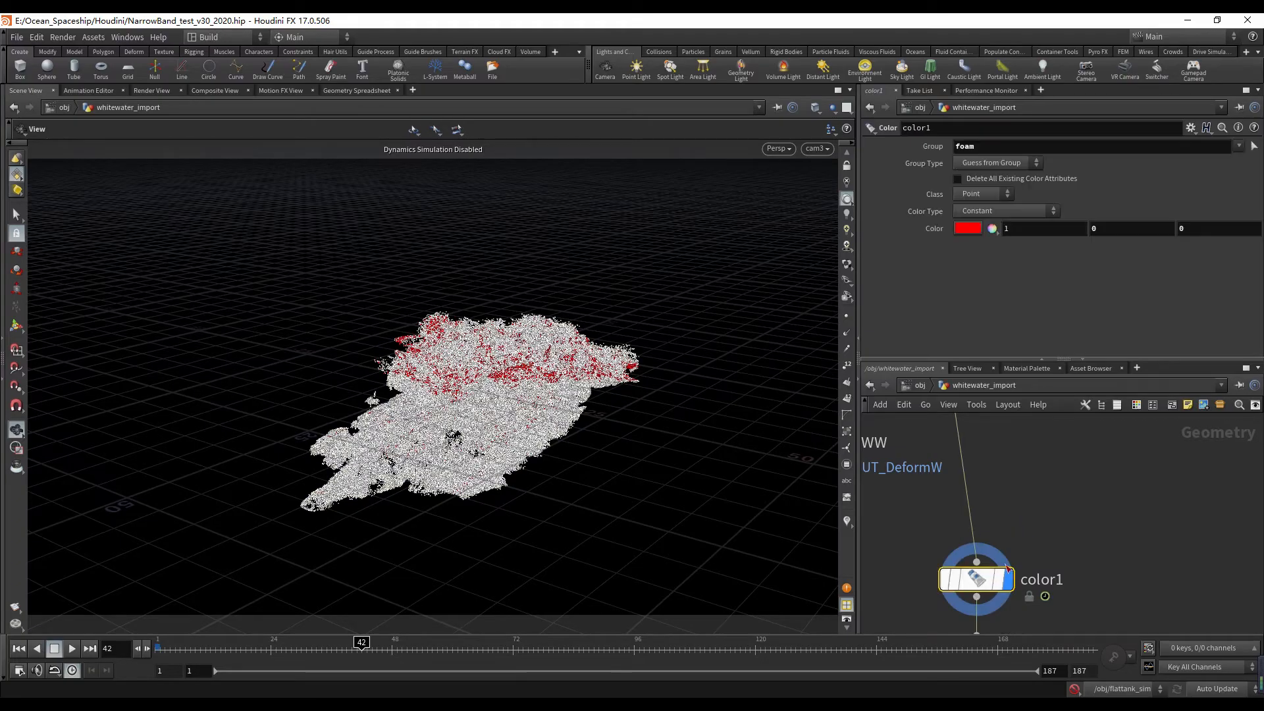
{"action": "middle_click_drag", "start_coordinate": [1007, 568], "coordinate": [1002, 502]}
{"action": "left_click", "coordinate": [967, 469]}
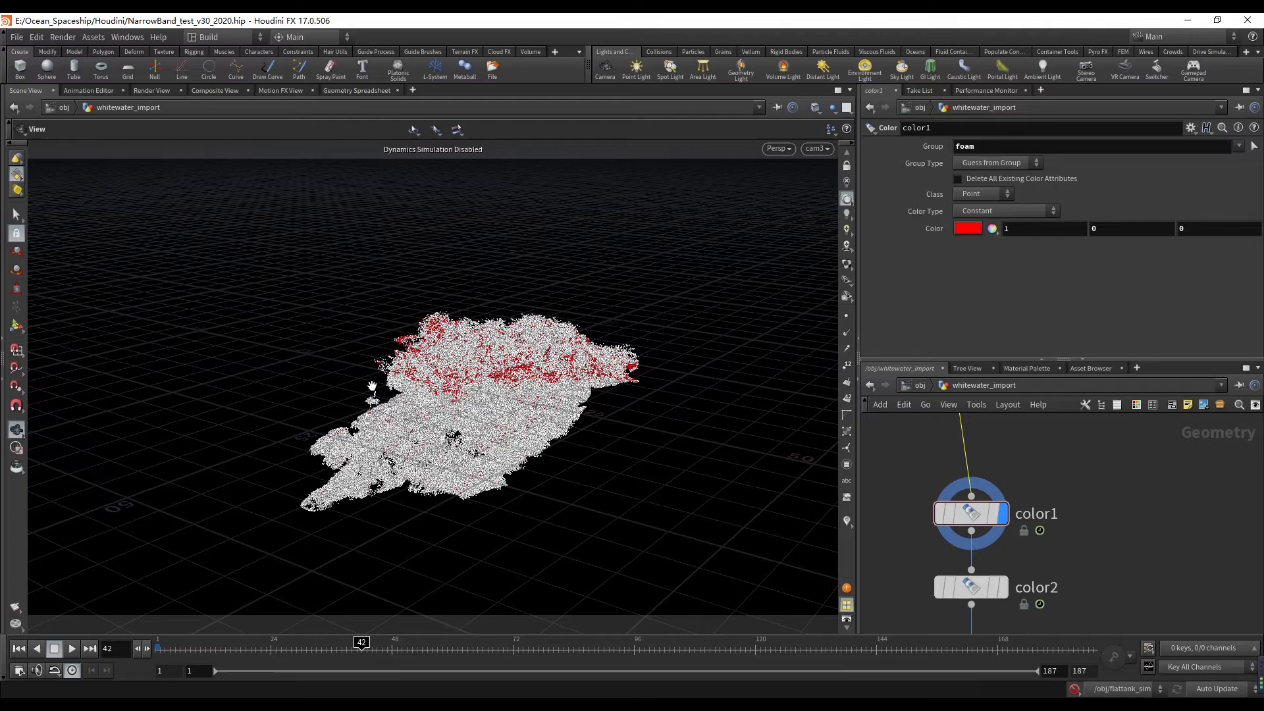
{"action": "scroll", "coordinate": [956, 463], "scroll_direction": "down", "scroll_amount": 3}
{"action": "scroll", "coordinate": [1029, 541], "scroll_direction": "up", "scroll_amount": 2}
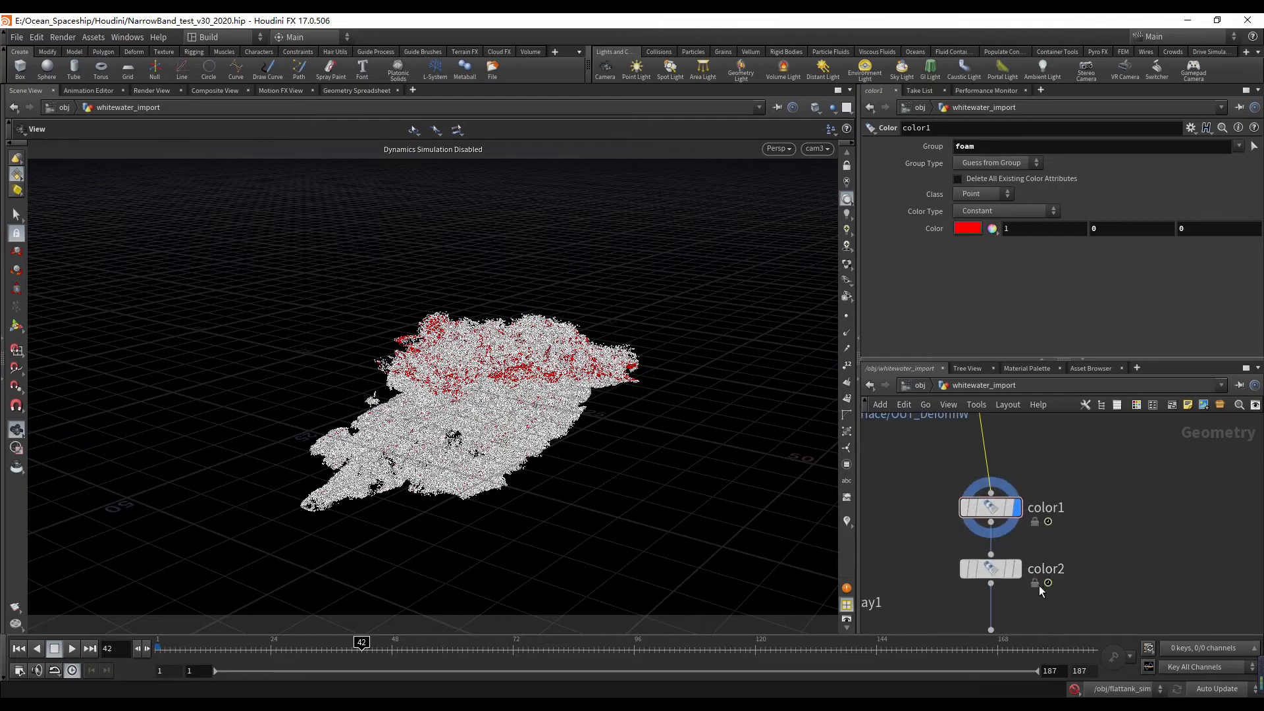
- Display and select color2 and color3 in turn to inspect the green bubbles and blue spray particles
{"action": "left_click", "coordinate": [1017, 569]}
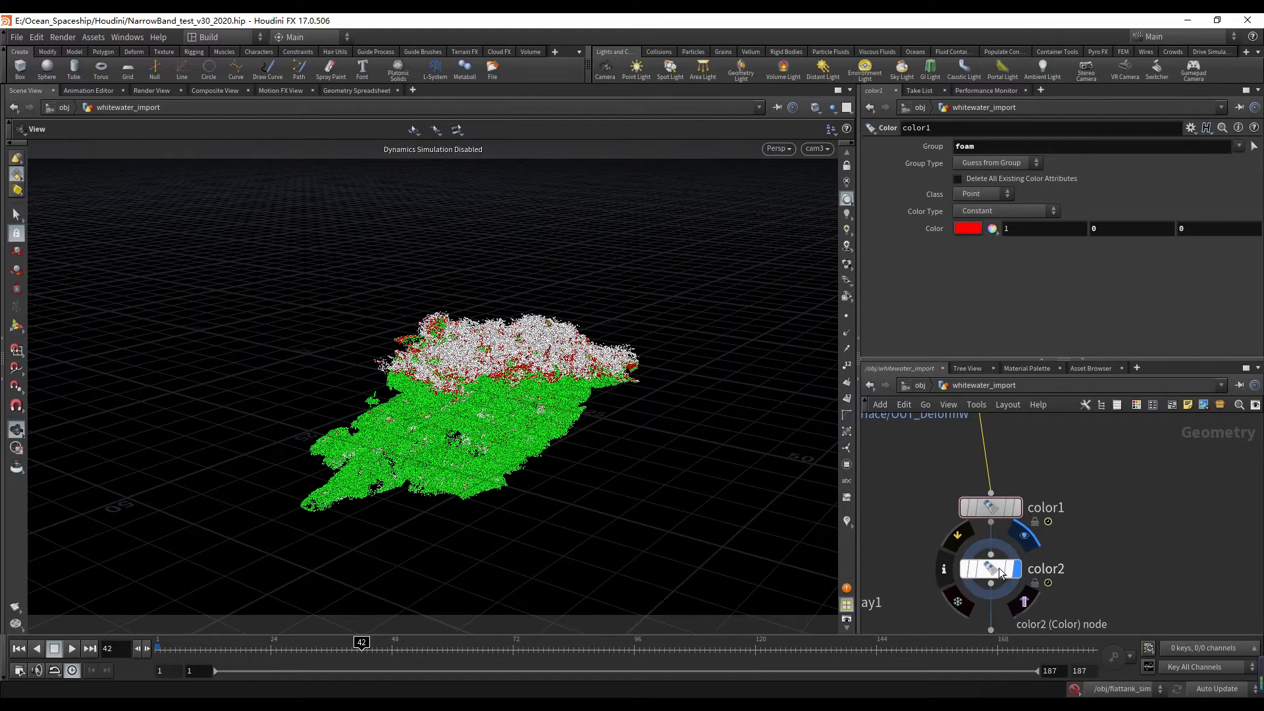
{"action": "left_click", "coordinate": [997, 567]}
{"action": "middle_click_drag", "start_coordinate": [1039, 601], "coordinate": [1013, 503]}
{"action": "scroll", "coordinate": [975, 491], "scroll_direction": "up", "scroll_amount": 1}
{"action": "left_click", "coordinate": [996, 558]}
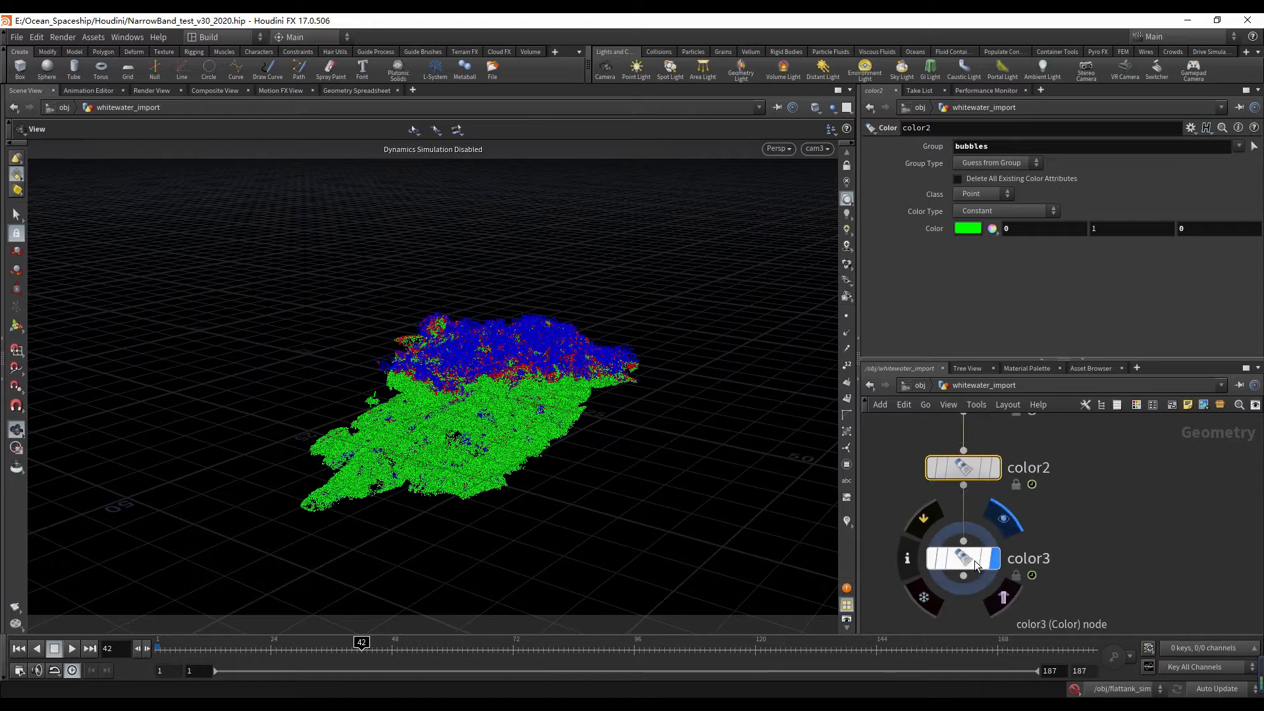
{"action": "left_click", "coordinate": [974, 560]}
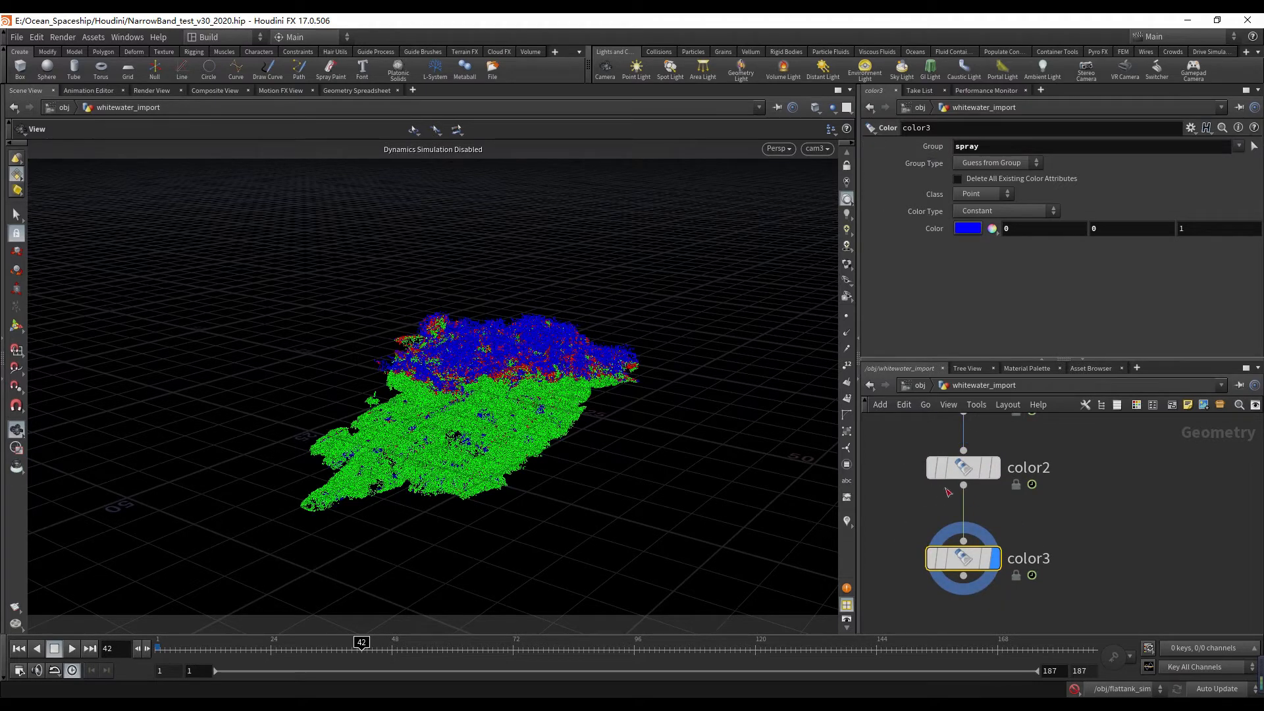
- Inspect the color3 node information, including point counts and groups, at frames 66 and 14
{"action": "mouse_move", "coordinate": [1037, 512]}
{"action": "left_mouse_down"}
{"action": "mouse_move", "coordinate": [905, 453]}
{"action": "mouse_move", "coordinate": [924, 570]}
{"action": "left_mouse_up"}
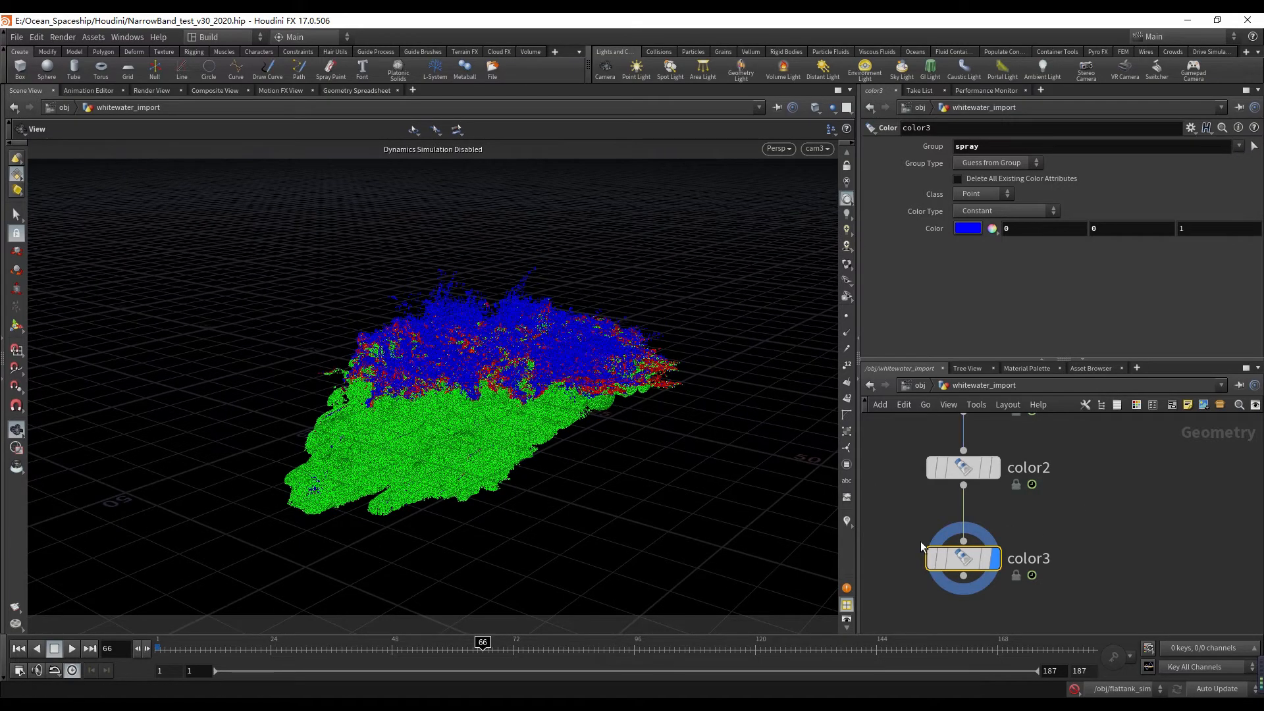
{"action": "middle_click", "coordinate": [950, 559]}
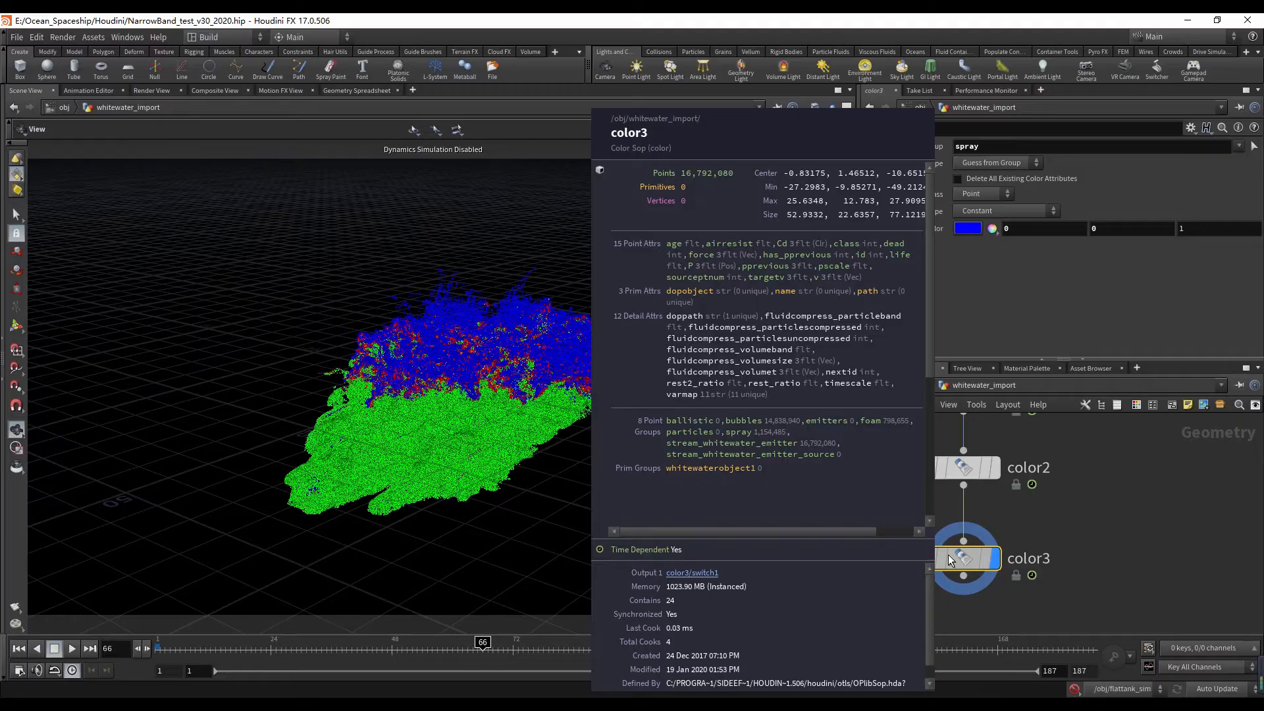
{"action": "left_click_drag", "start_coordinate": [159, 649], "coordinate": [221, 652]}
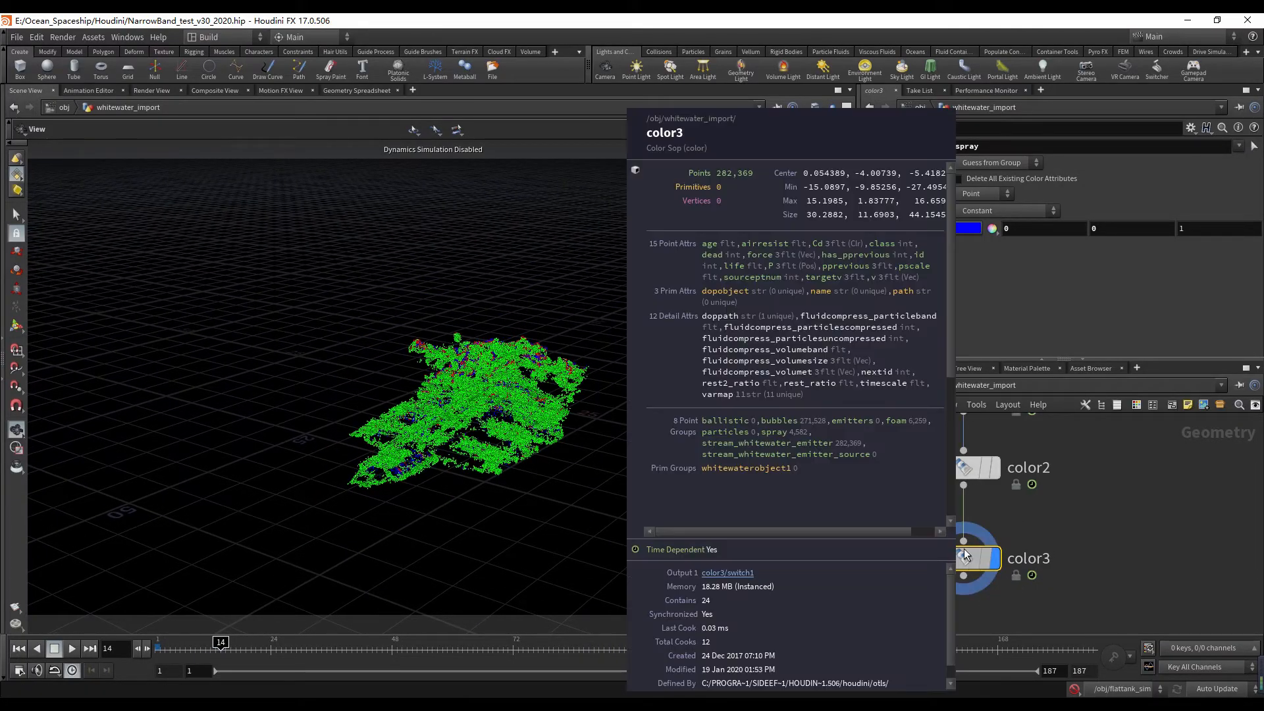
{"action": "middle_click", "coordinate": [962, 558]}
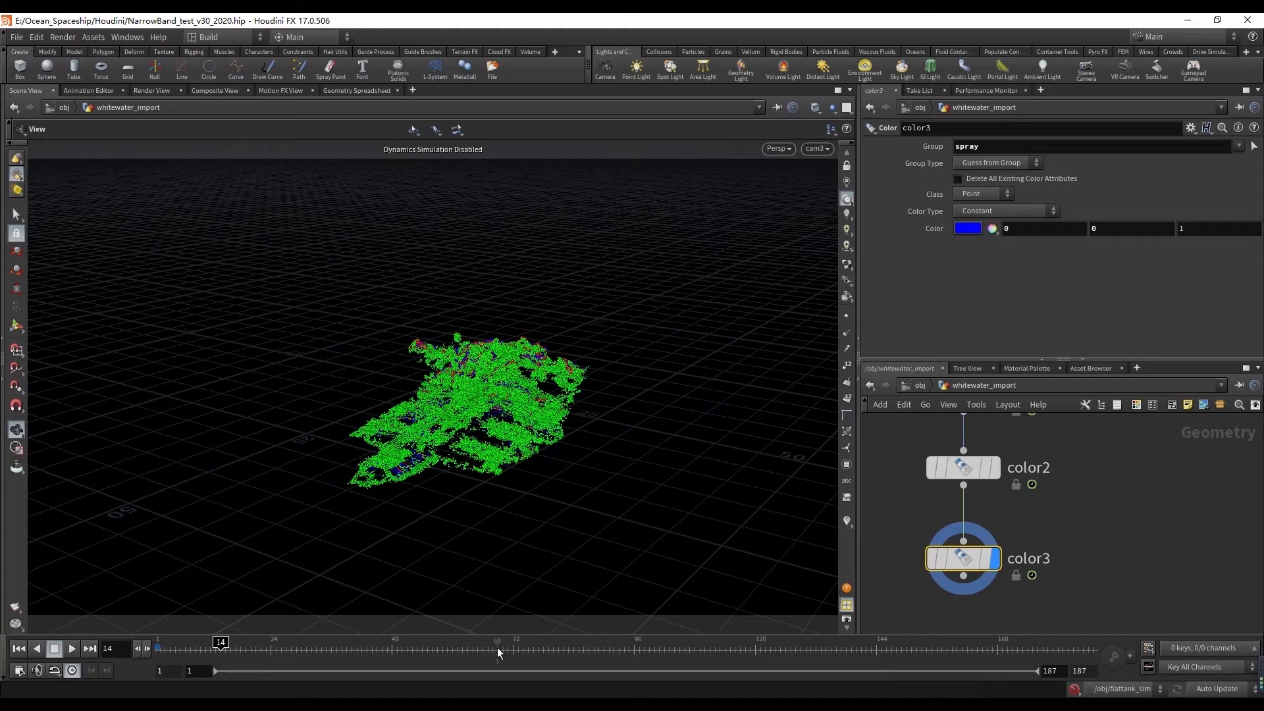
- Check the color3 node information at frame 77 and at the final frame, 187
{"action": "left_click", "coordinate": [522, 648]}
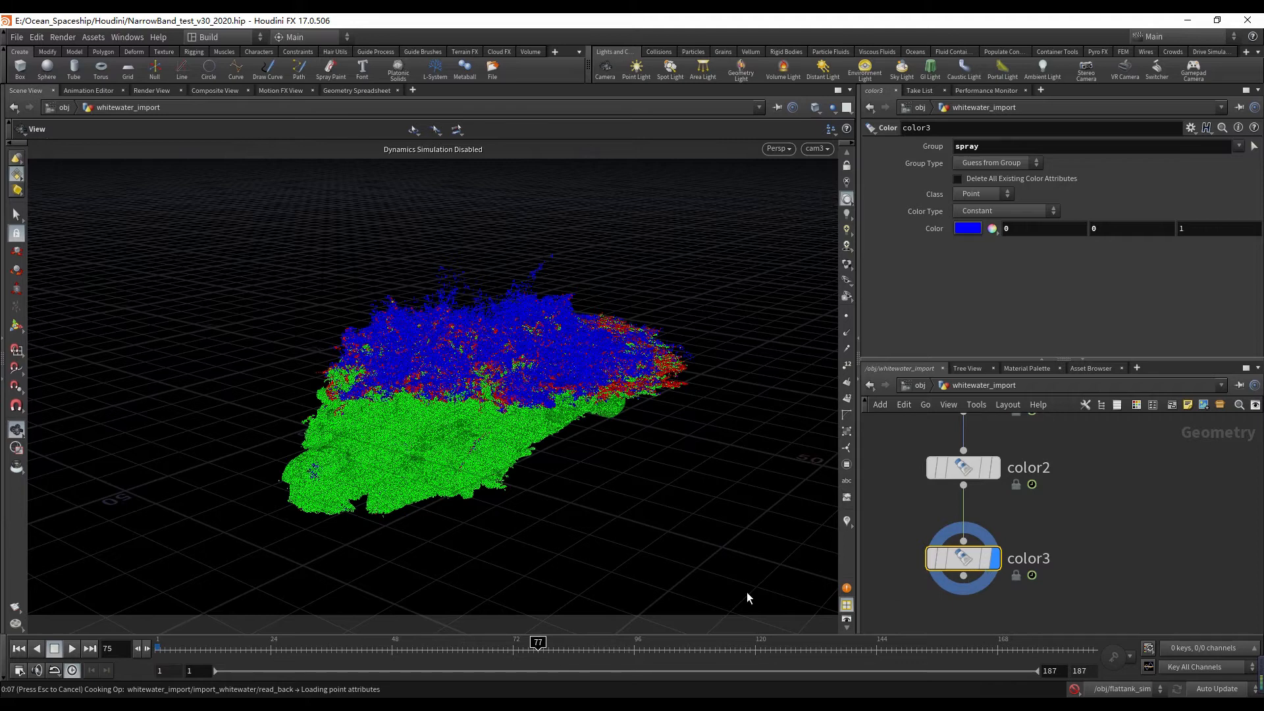
{"action": "middle_click", "coordinate": [964, 566]}
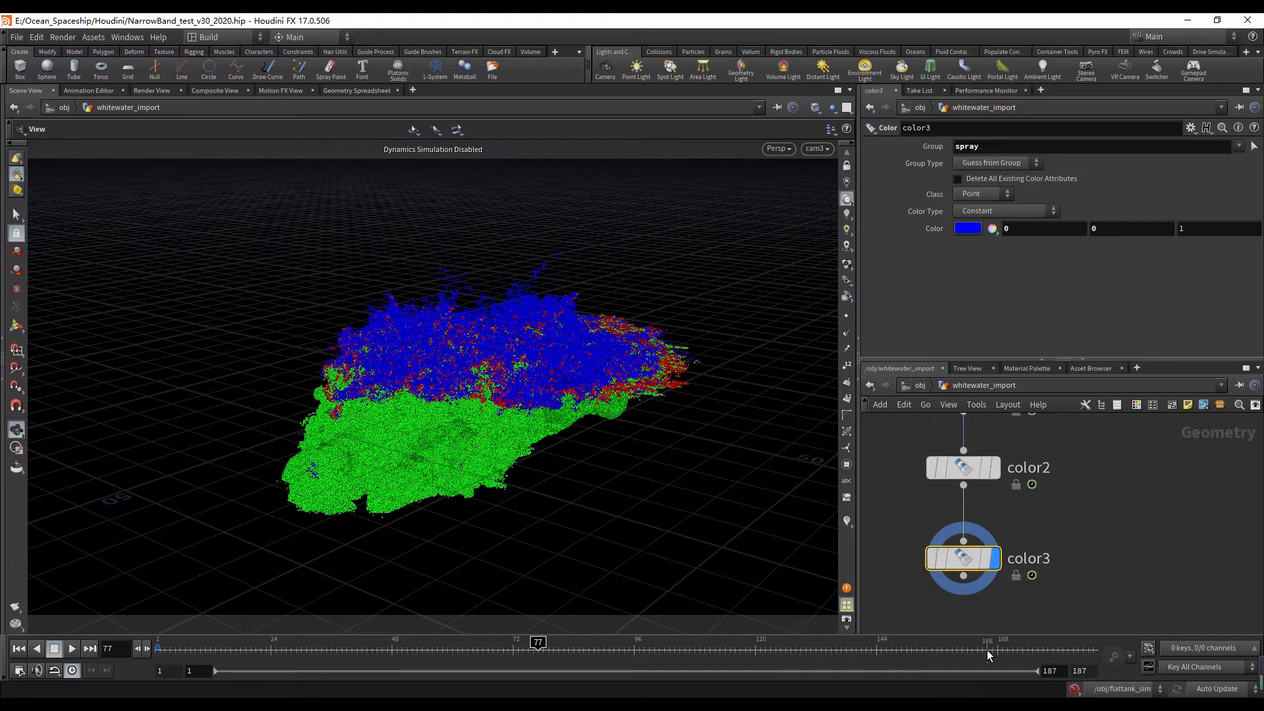
{"action": "left_click", "coordinate": [986, 650]}
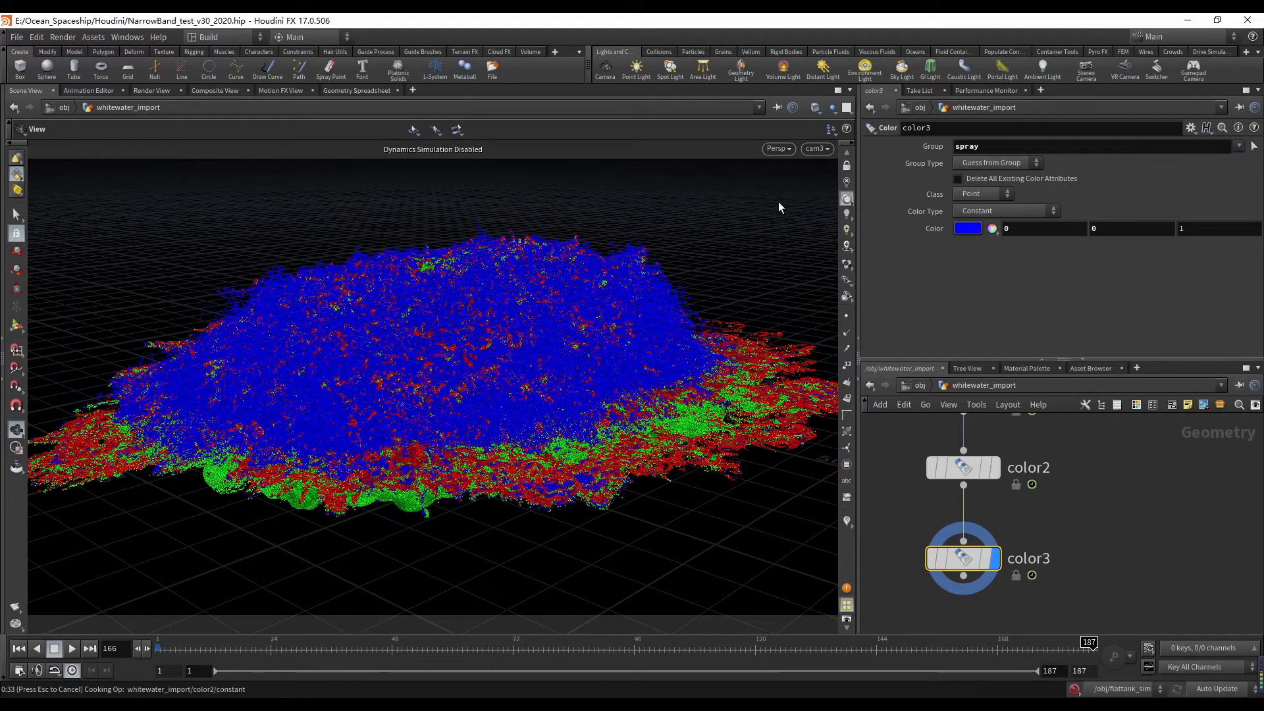
{"action": "middle_click", "coordinate": [964, 565]}
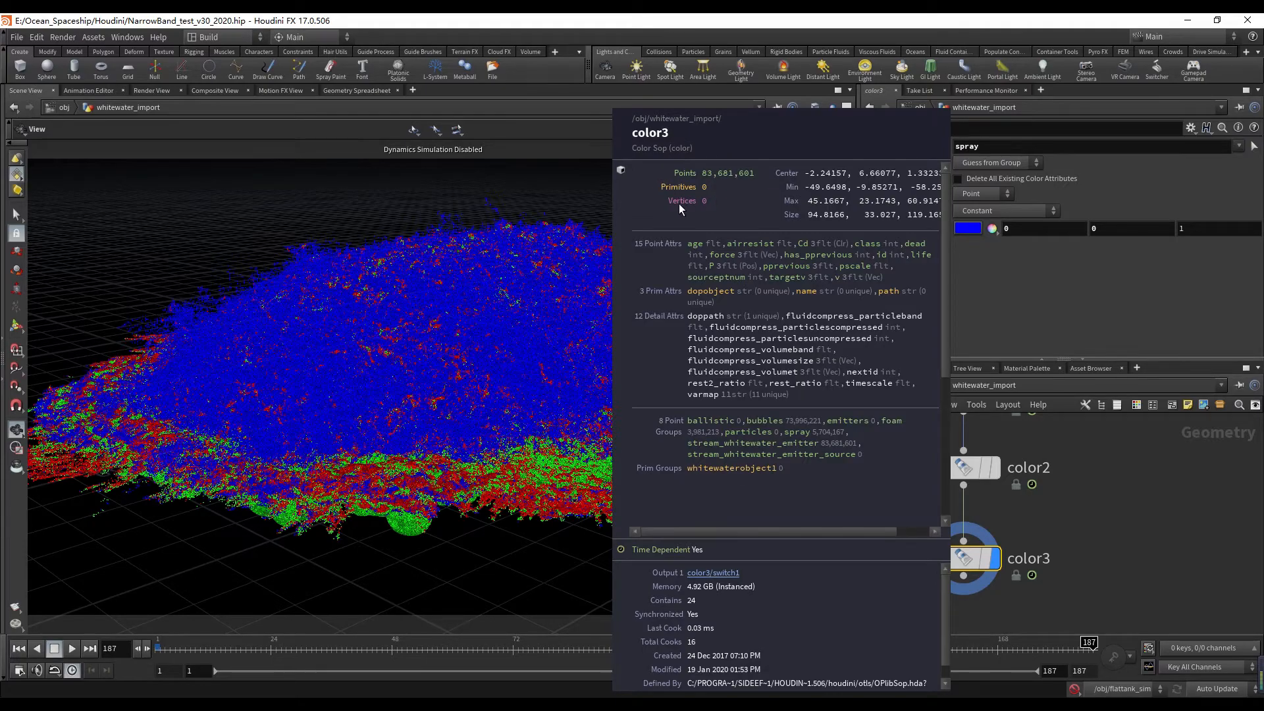
- Return the timeline to frame 1 and reopen the whitewater_sim network from the object level
{"action": "left_click", "coordinate": [20, 651]}
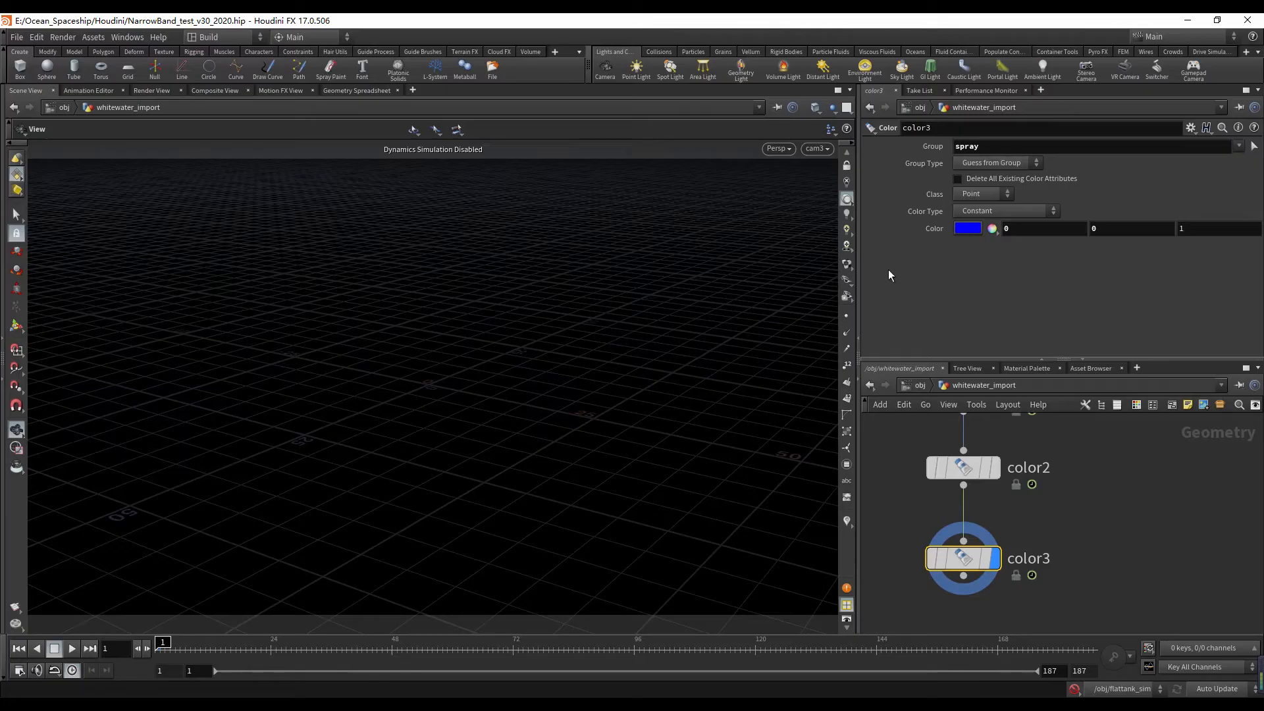
{"action": "left_click", "coordinate": [915, 384]}
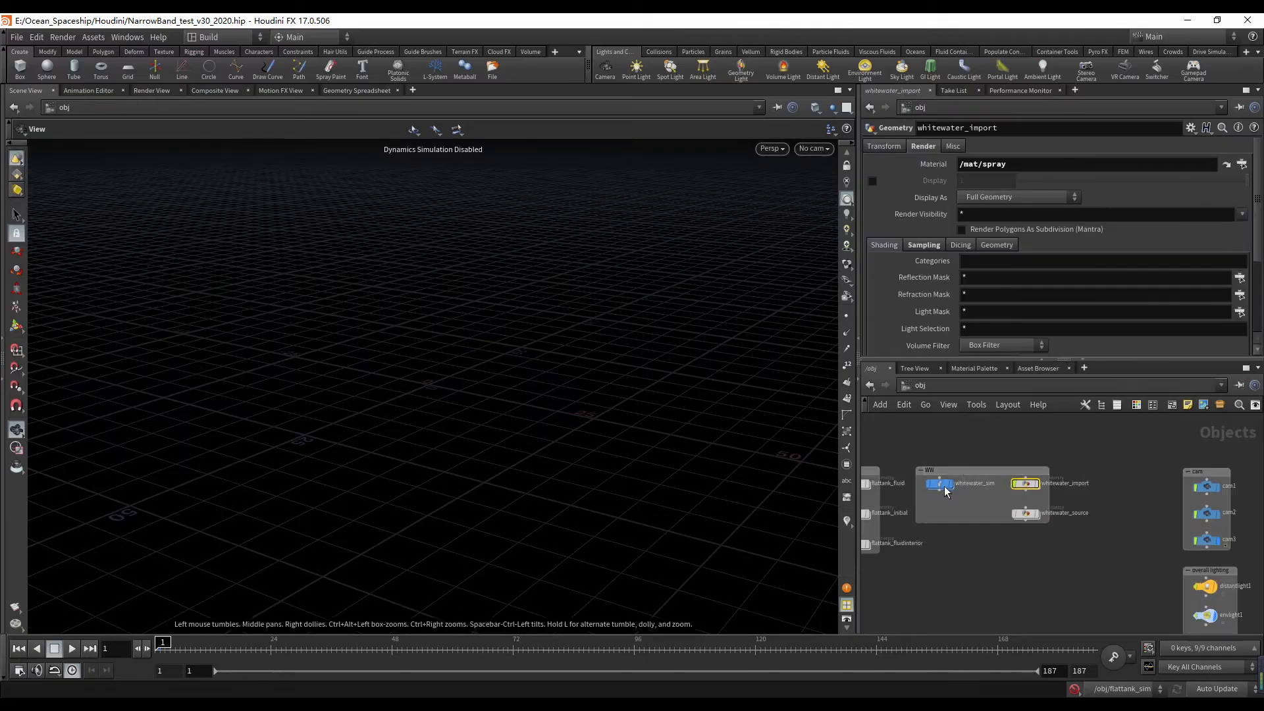
{"action": "double_click", "coordinate": [960, 513]}
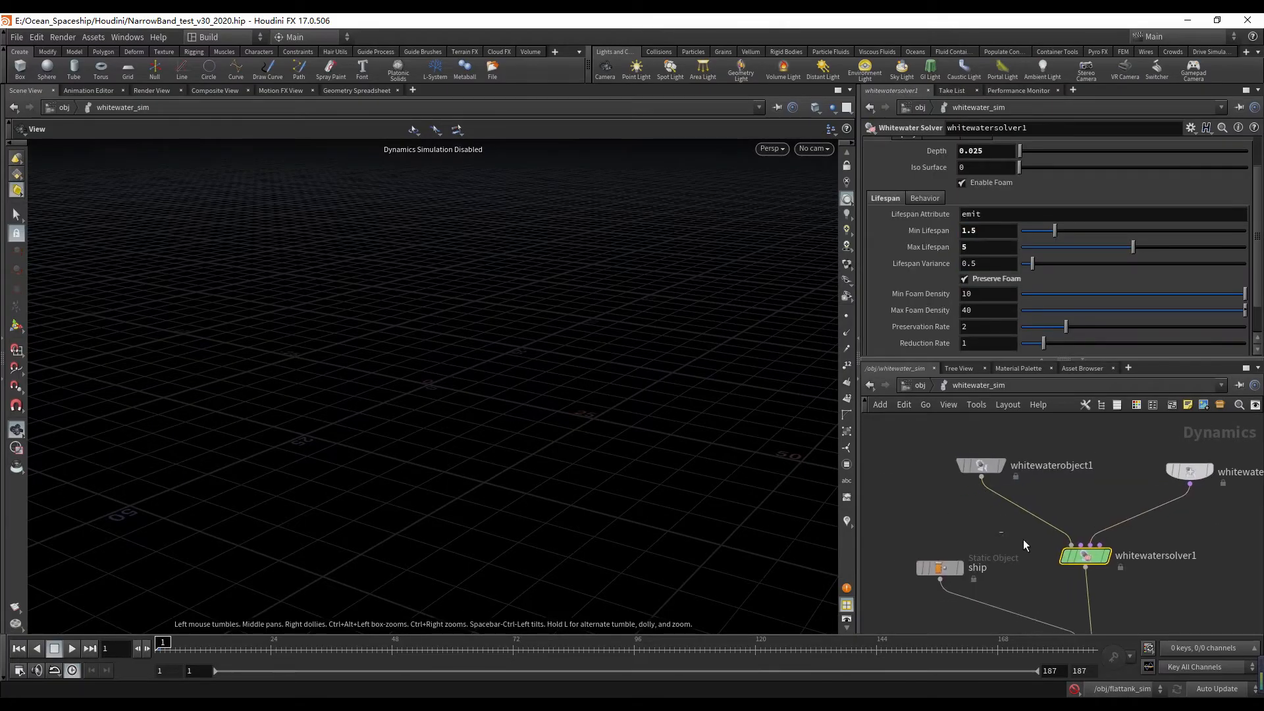
- Inspect the birth settings of whitewater_emitter and the foam settings of whitewatersolver1
{"action": "left_click", "coordinate": [1152, 471]}
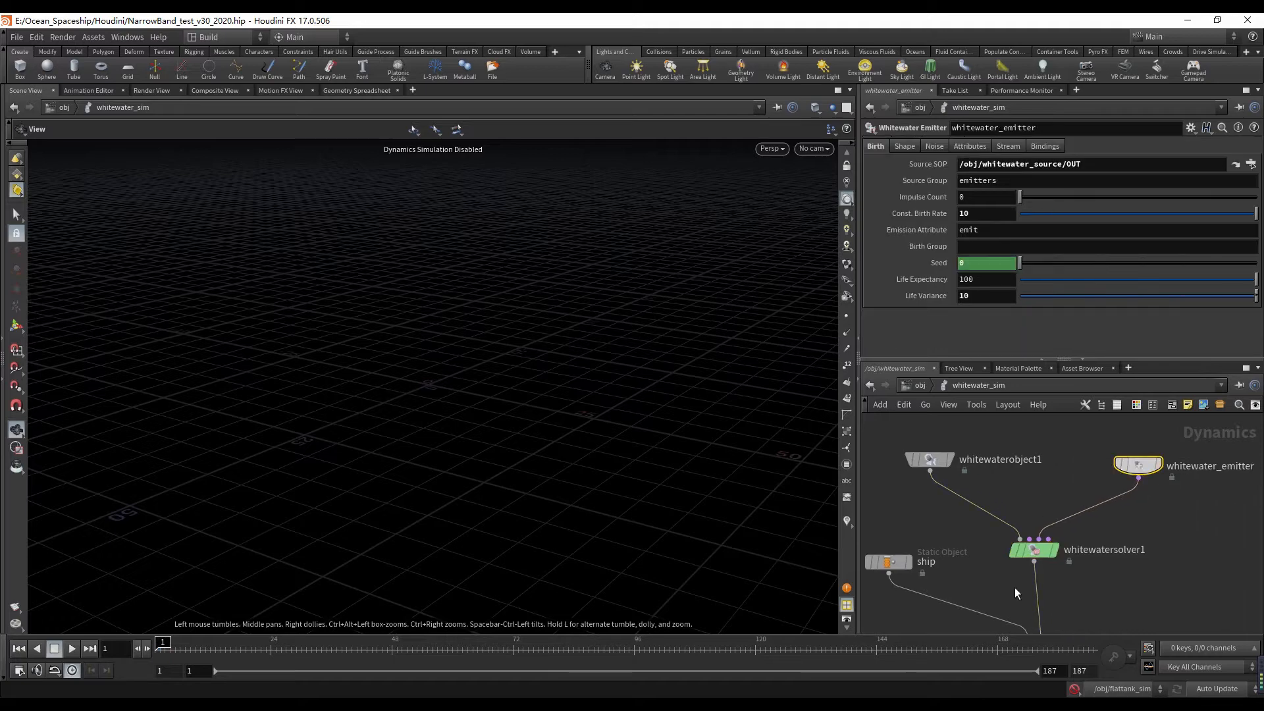
{"action": "left_click", "coordinate": [1033, 550]}
{"action": "scroll", "coordinate": [899, 171], "scroll_direction": "up", "scroll_amount": 2}
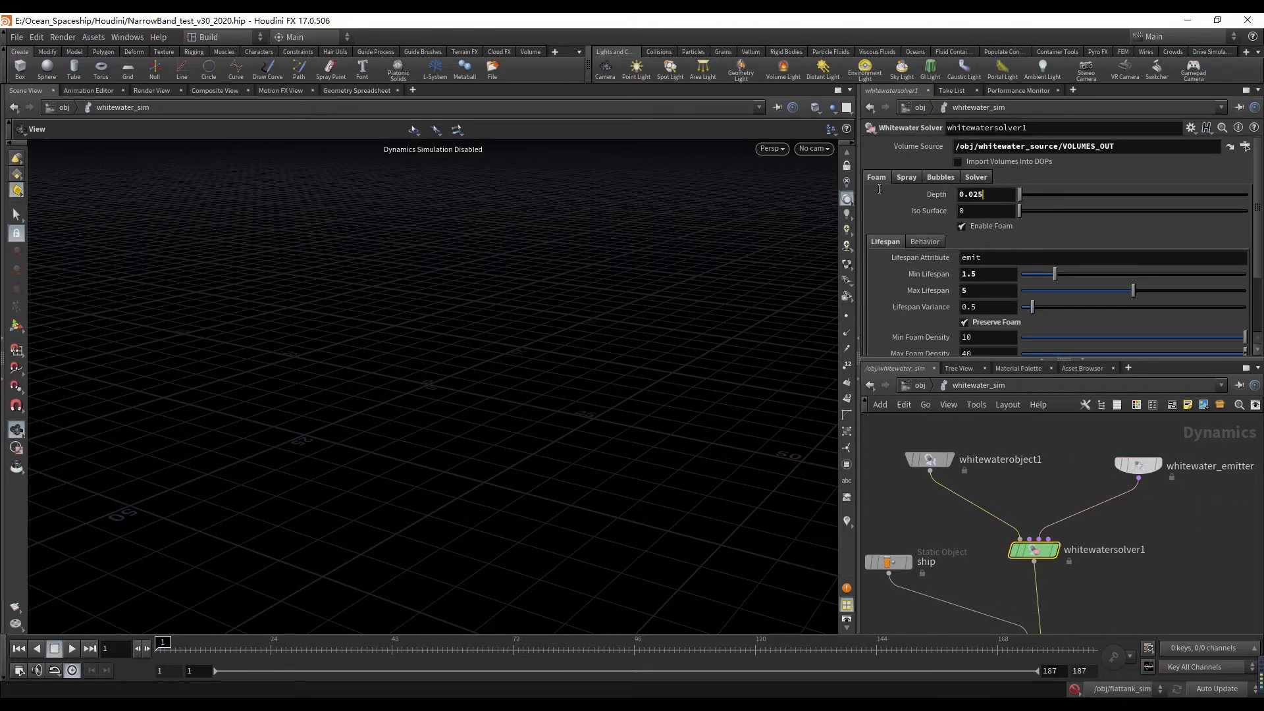
{"action": "left_click_drag", "start_coordinate": [986, 195], "coordinate": [879, 189]}
- Return to the object level and look at the scene through cam3
{"action": "left_click", "coordinate": [920, 386]}
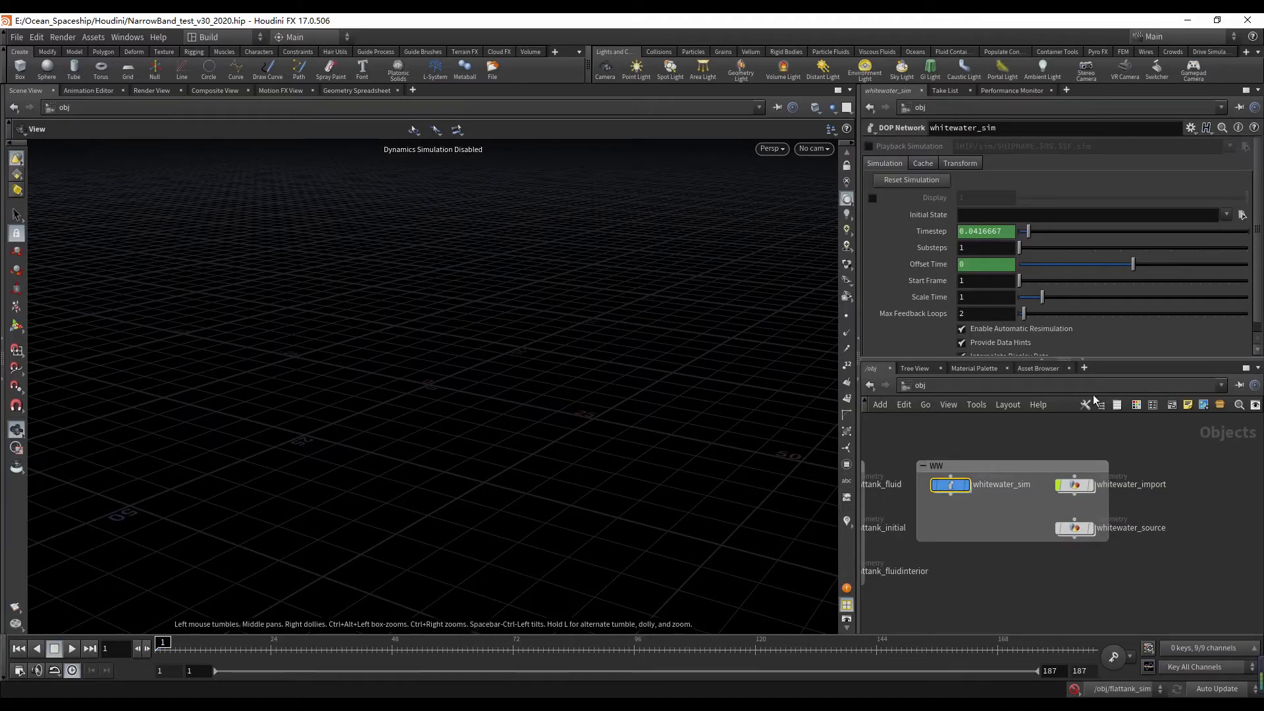
{"action": "left_click", "coordinate": [821, 150]}
{"action": "left_click", "coordinate": [834, 238]}
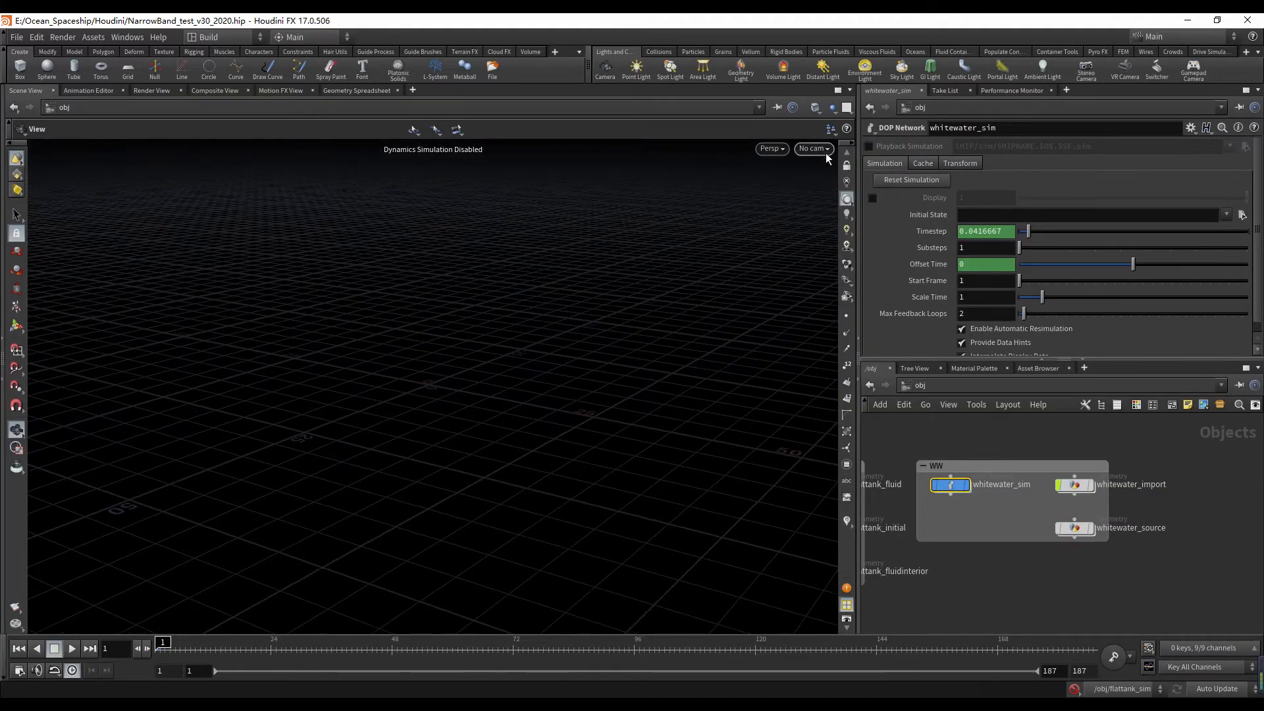
{"action": "left_click", "coordinate": [825, 151]}
{"action": "left_click", "coordinate": [823, 238]}
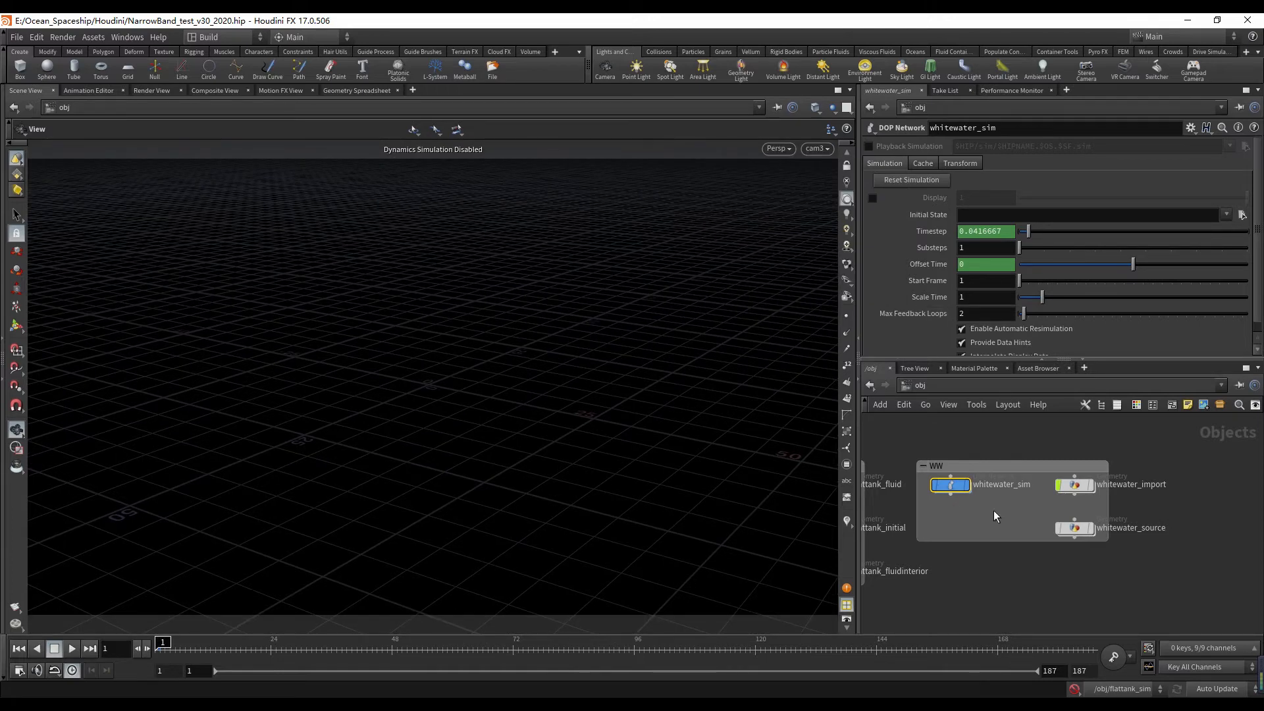
- Bring the camera, render object and lighting groups into view and enlarge the network editor's height
{"action": "scroll", "coordinate": [999, 514], "scroll_direction": "down", "scroll_amount": 5}
{"action": "middle_click_drag", "start_coordinate": [1064, 530], "coordinate": [954, 490]}
{"action": "scroll", "coordinate": [956, 490], "scroll_direction": "up", "scroll_amount": 3}
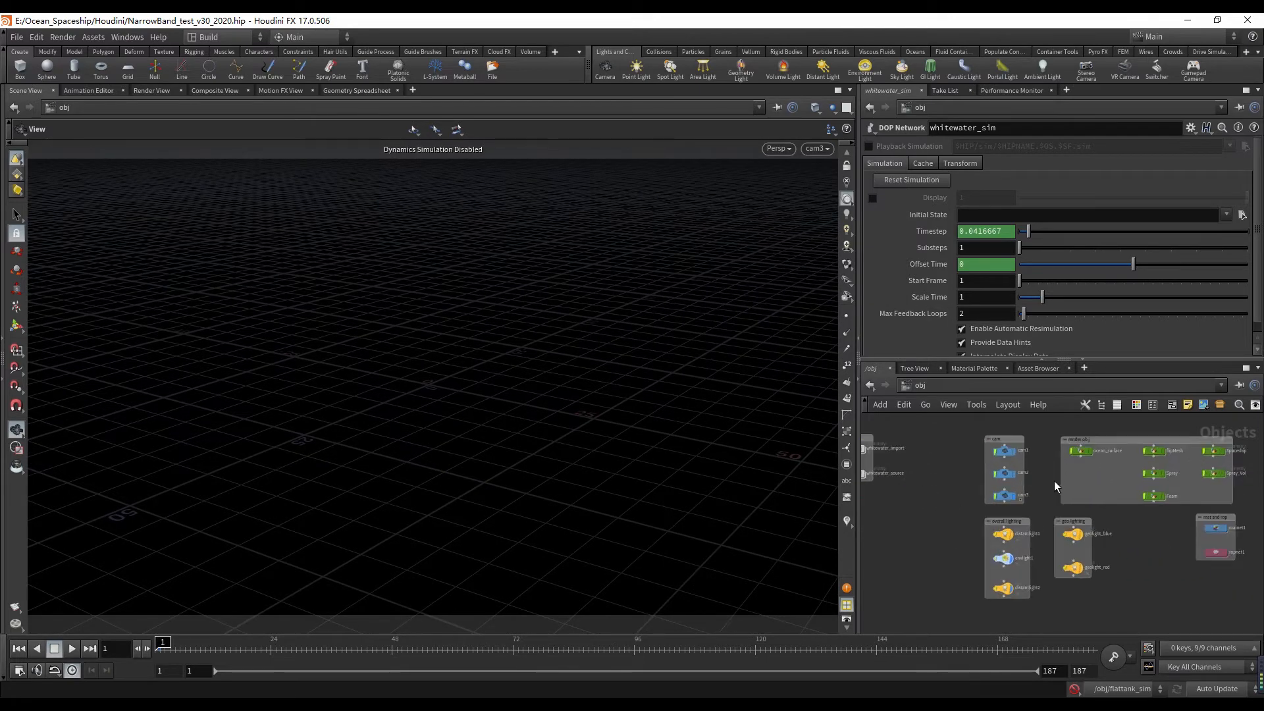
{"action": "middle_click", "coordinate": [1005, 470]}
{"action": "middle_click_drag", "start_coordinate": [1031, 473], "coordinate": [955, 462]}
{"action": "scroll", "coordinate": [1022, 455], "scroll_direction": "up", "scroll_amount": 2}
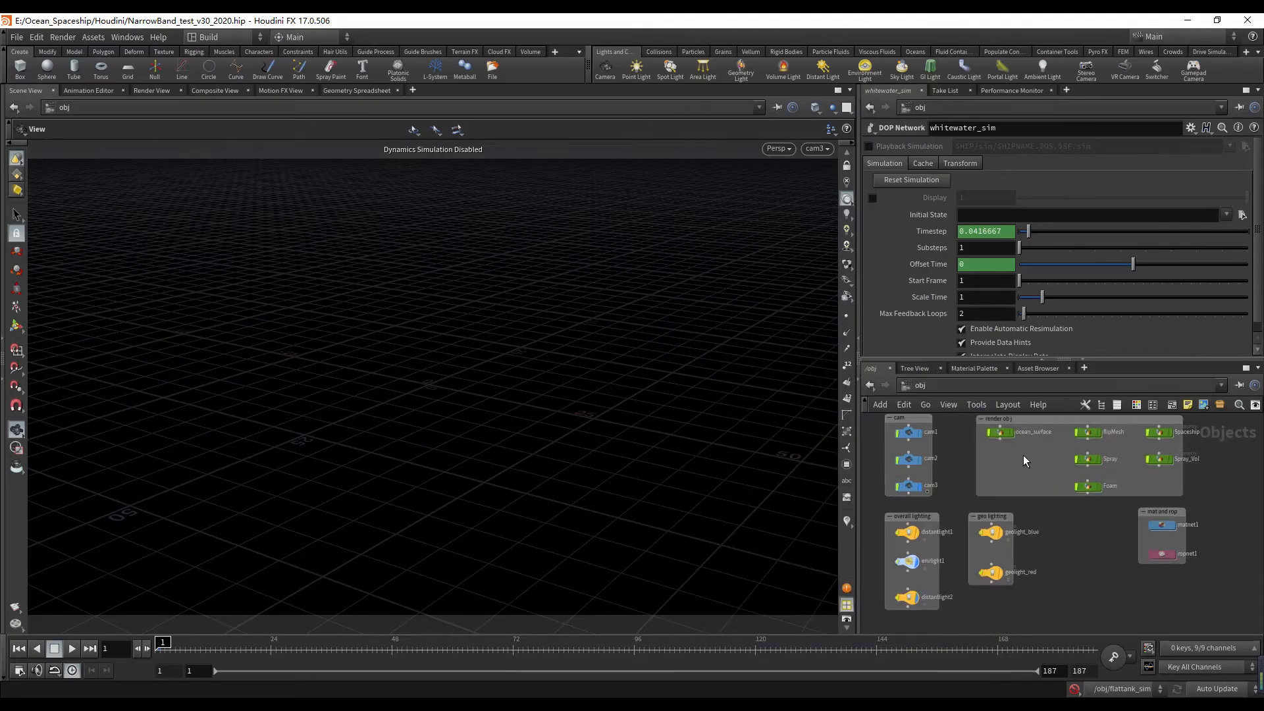
{"action": "left_click", "coordinate": [908, 366]}
{"action": "left_click", "coordinate": [866, 369]}
{"action": "left_click_drag", "start_coordinate": [916, 359], "coordinate": [928, 321]}
- Review the WW and flip network boxes and the objects they contain
{"action": "scroll", "coordinate": [1047, 440], "scroll_direction": "down", "scroll_amount": 3}
{"action": "middle_click_drag", "start_coordinate": [889, 429], "coordinate": [1010, 428]}
{"action": "scroll", "coordinate": [1003, 425], "scroll_direction": "up", "scroll_amount": 2}
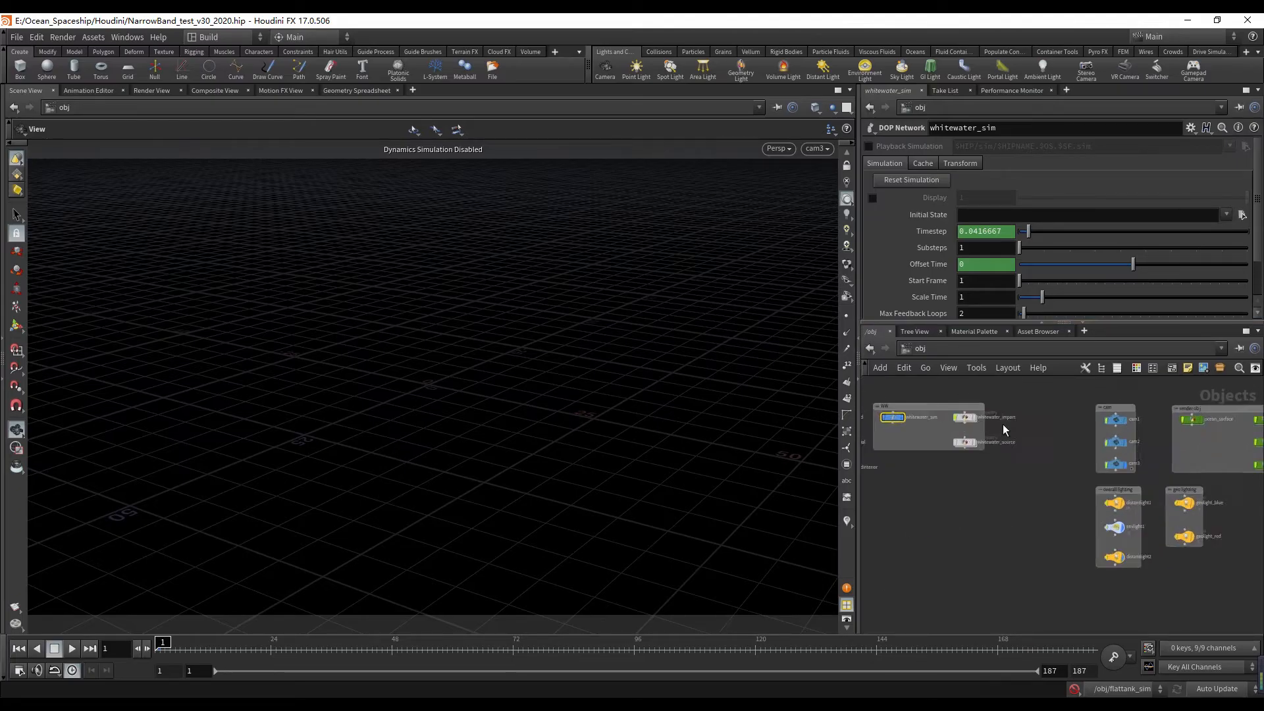
{"action": "scroll", "coordinate": [1003, 429], "scroll_direction": "up", "scroll_amount": 3}
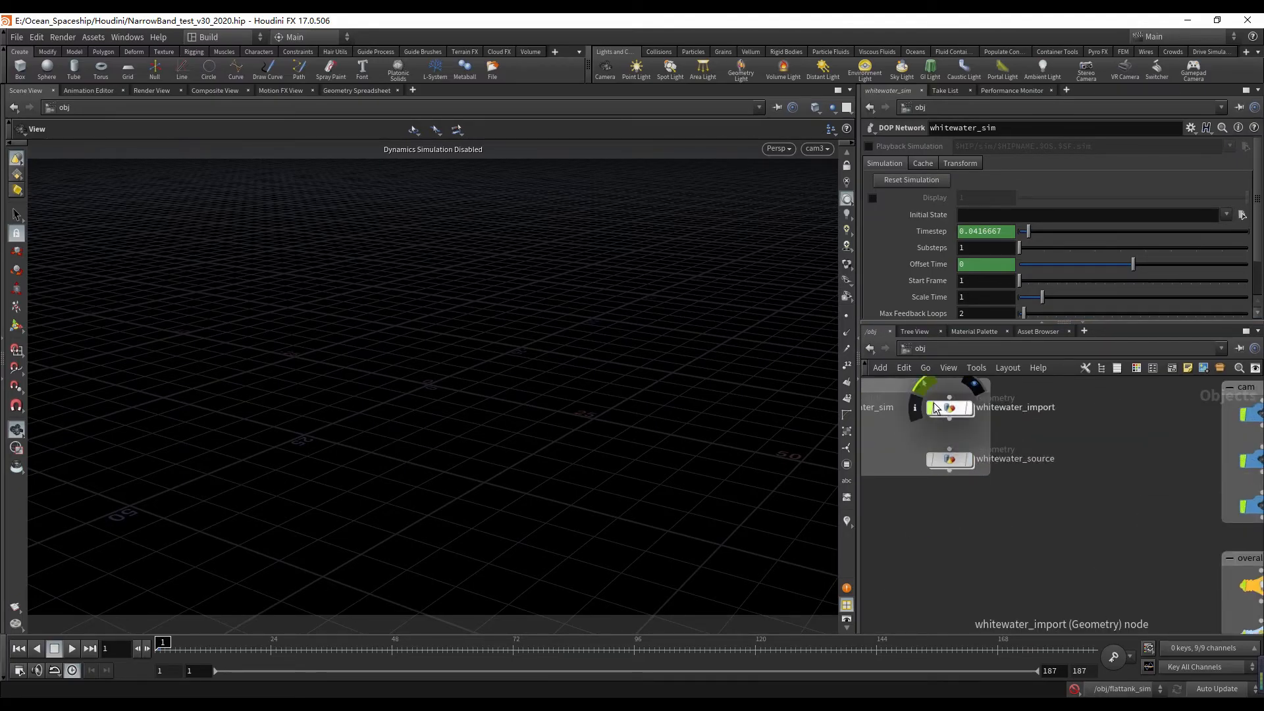
{"action": "scroll", "coordinate": [954, 516], "scroll_direction": "down", "scroll_amount": 5}
{"action": "scroll", "coordinate": [1024, 469], "scroll_direction": "up", "scroll_amount": 4}
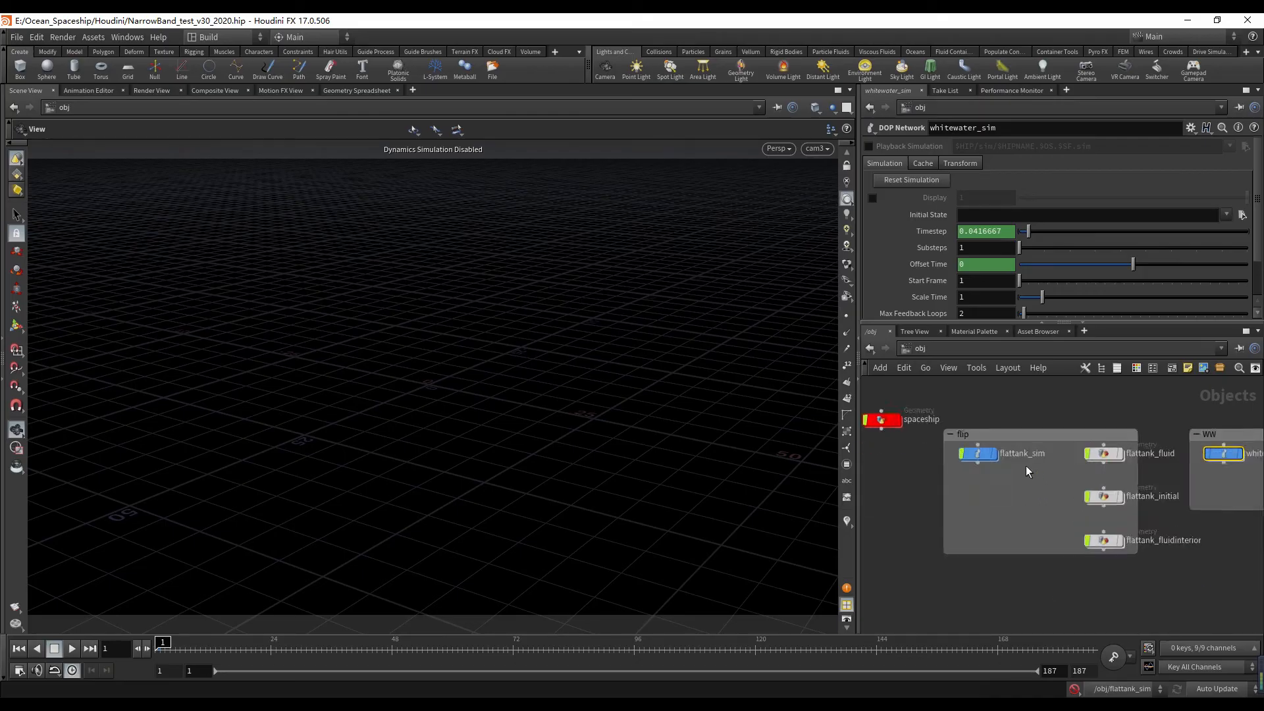
{"action": "scroll", "coordinate": [1017, 469], "scroll_direction": "up", "scroll_amount": 1}
{"action": "middle_click_drag", "start_coordinate": [1090, 525], "coordinate": [1018, 522]}
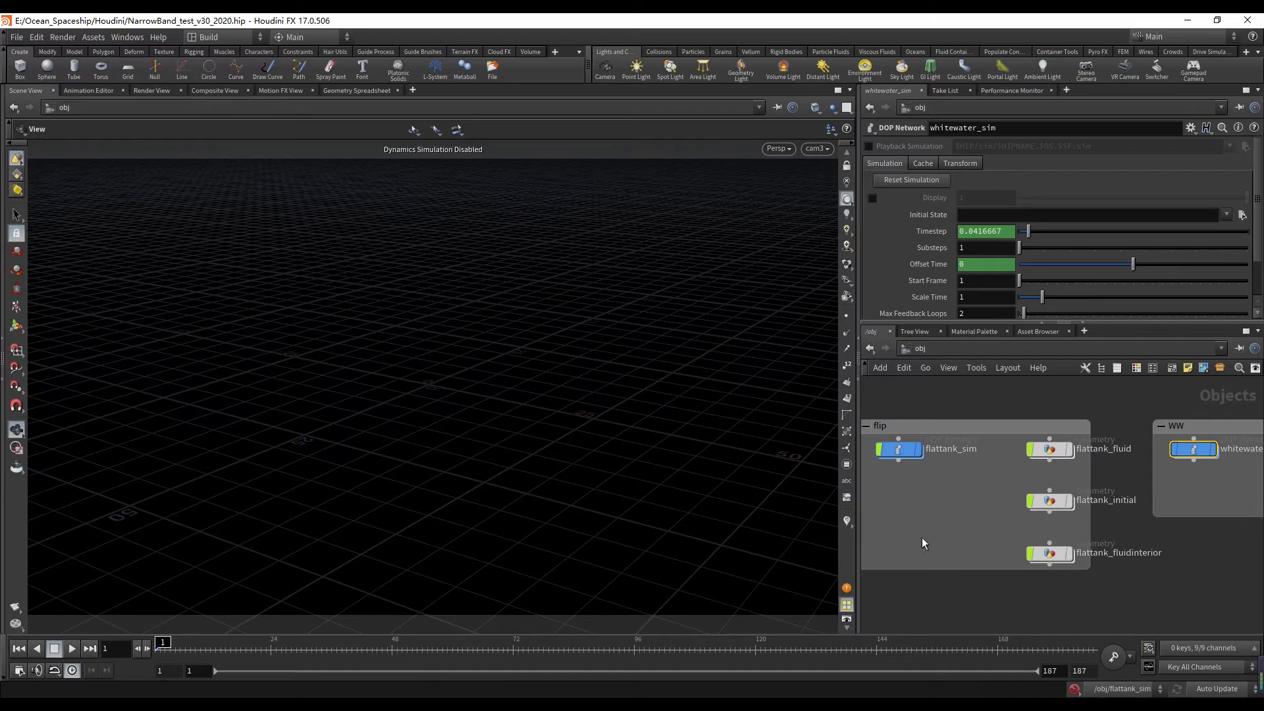
- Display the ocean_surface object from the render obj group
{"action": "scroll", "coordinate": [923, 543], "scroll_direction": "down", "scroll_amount": 5}
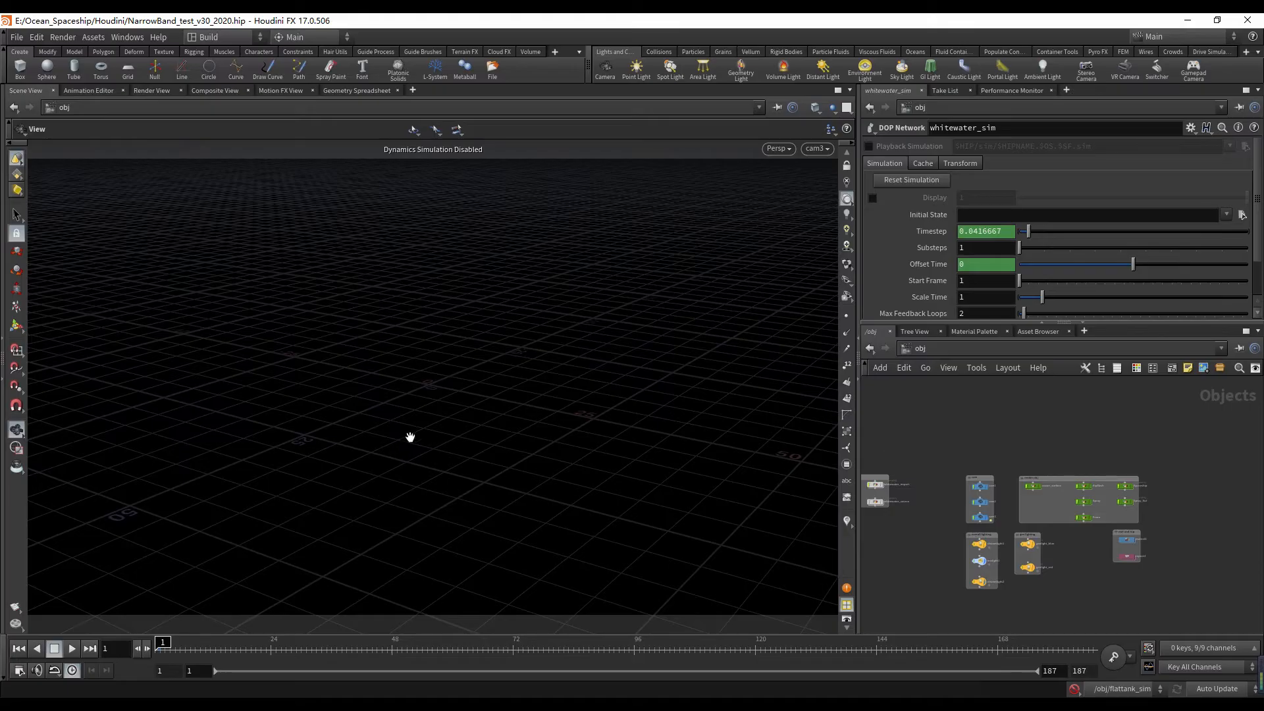
{"action": "scroll", "coordinate": [1043, 501], "scroll_direction": "up", "scroll_amount": 5}
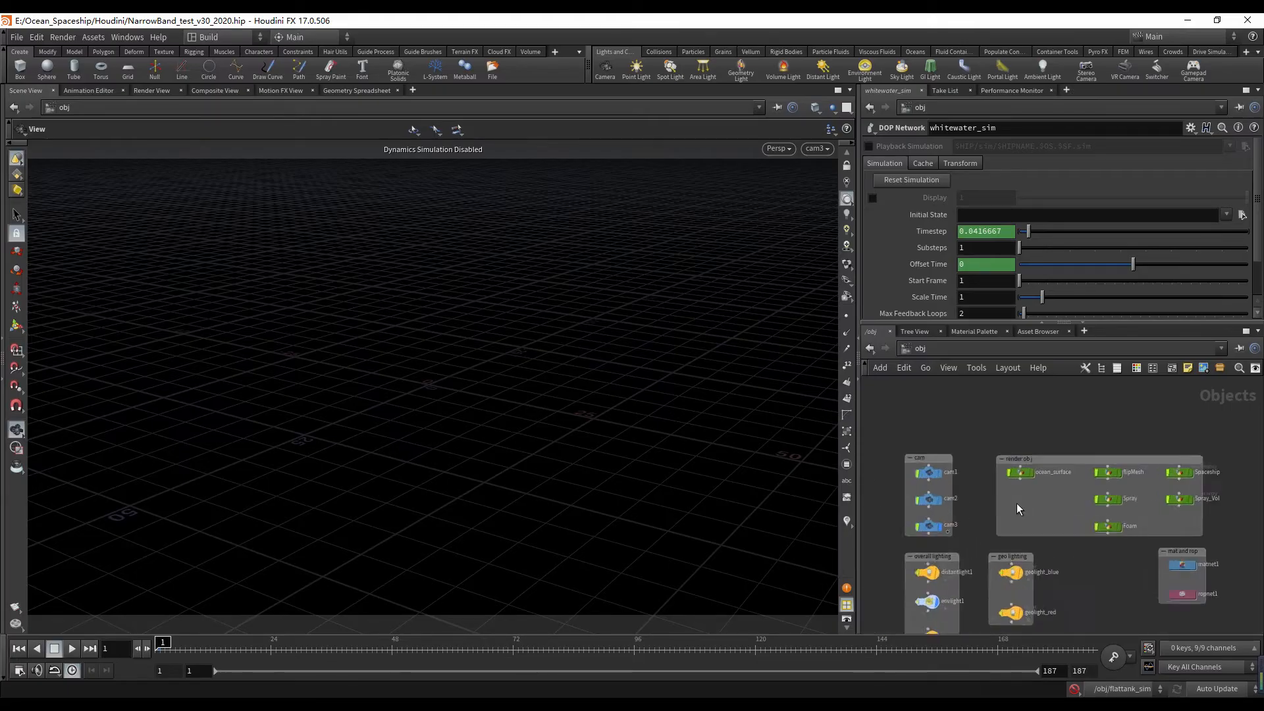
{"action": "scroll", "coordinate": [1004, 454], "scroll_direction": "up", "scroll_amount": 3}
{"action": "left_click", "coordinate": [1005, 450]}
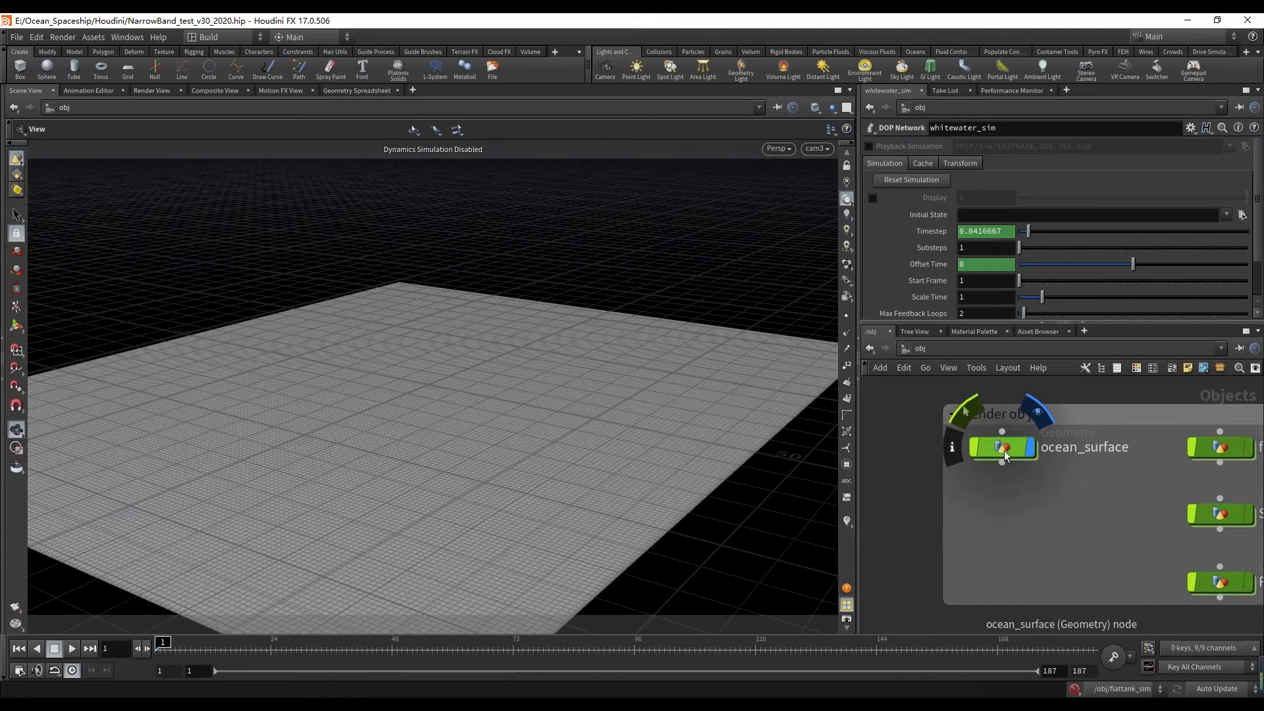
- Open the ocean_surface network and place the grid1 node directly above null1
{"action": "scroll", "coordinate": [997, 481], "scroll_direction": "down", "scroll_amount": 4}
{"action": "middle_click_drag", "start_coordinate": [959, 515], "coordinate": [975, 486]}
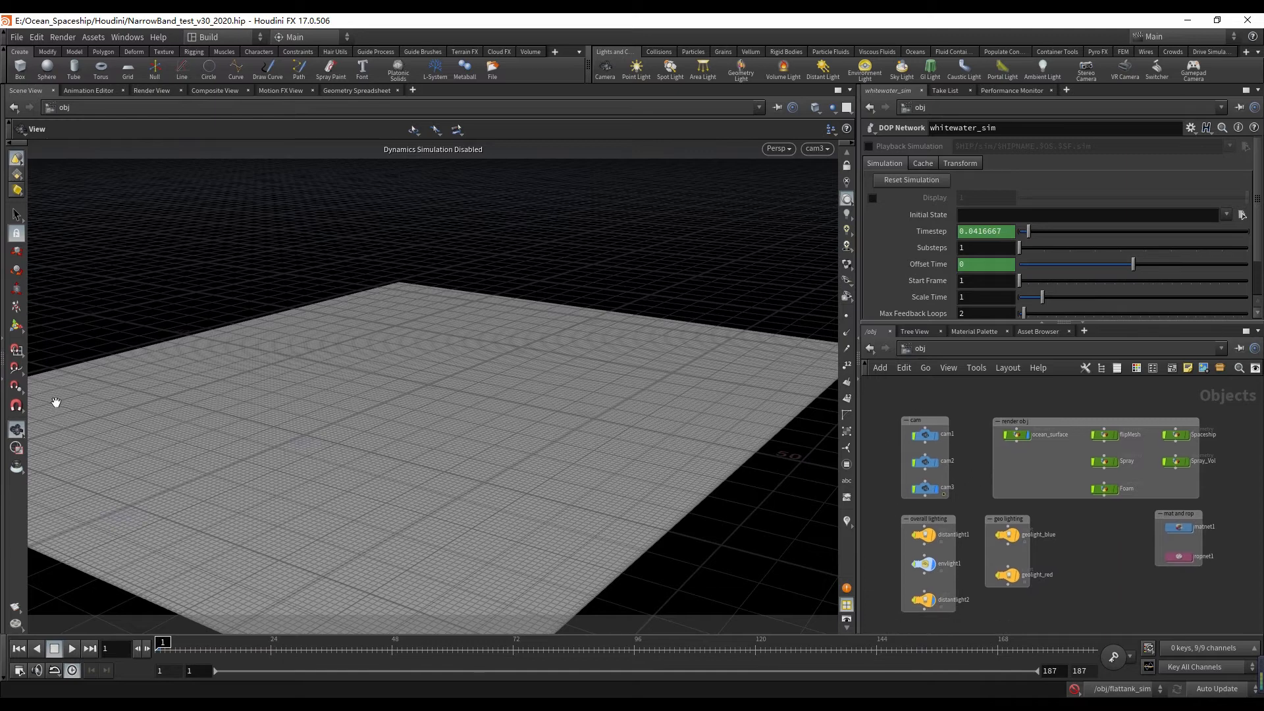
{"action": "scroll", "coordinate": [883, 450], "scroll_direction": "down", "scroll_amount": 3}
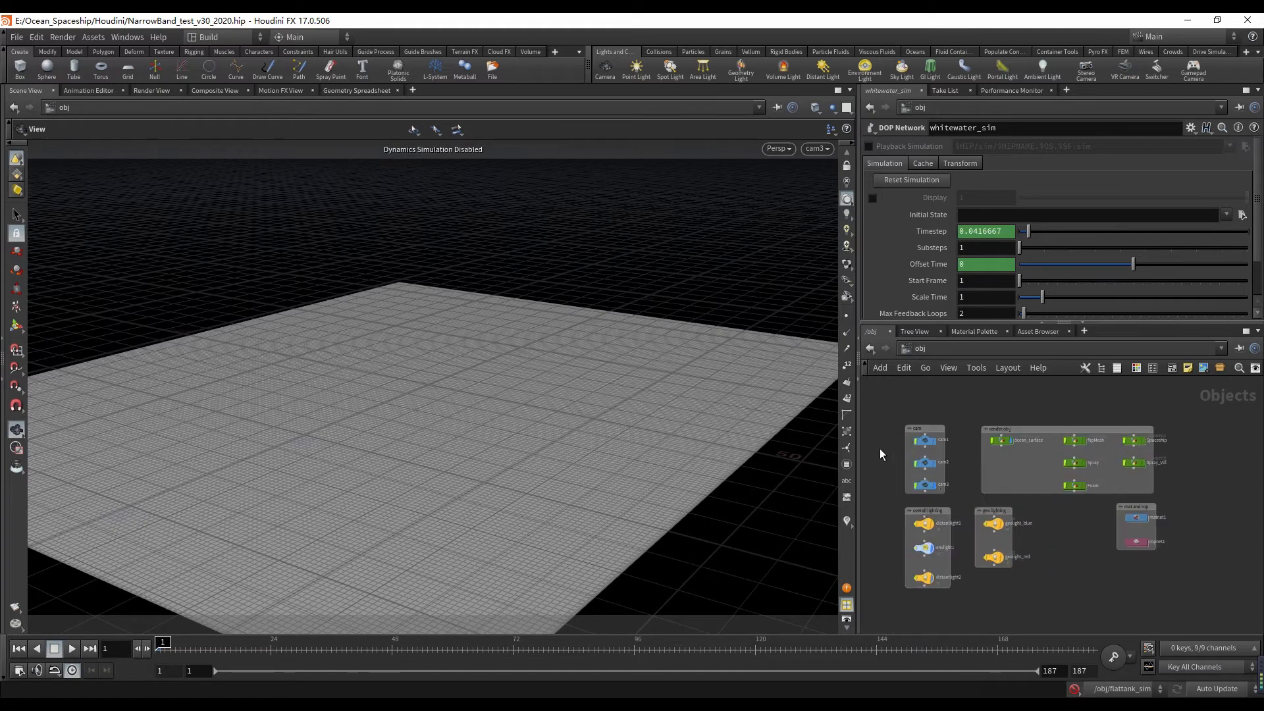
{"action": "middle_click_drag", "start_coordinate": [878, 448], "coordinate": [906, 448]}
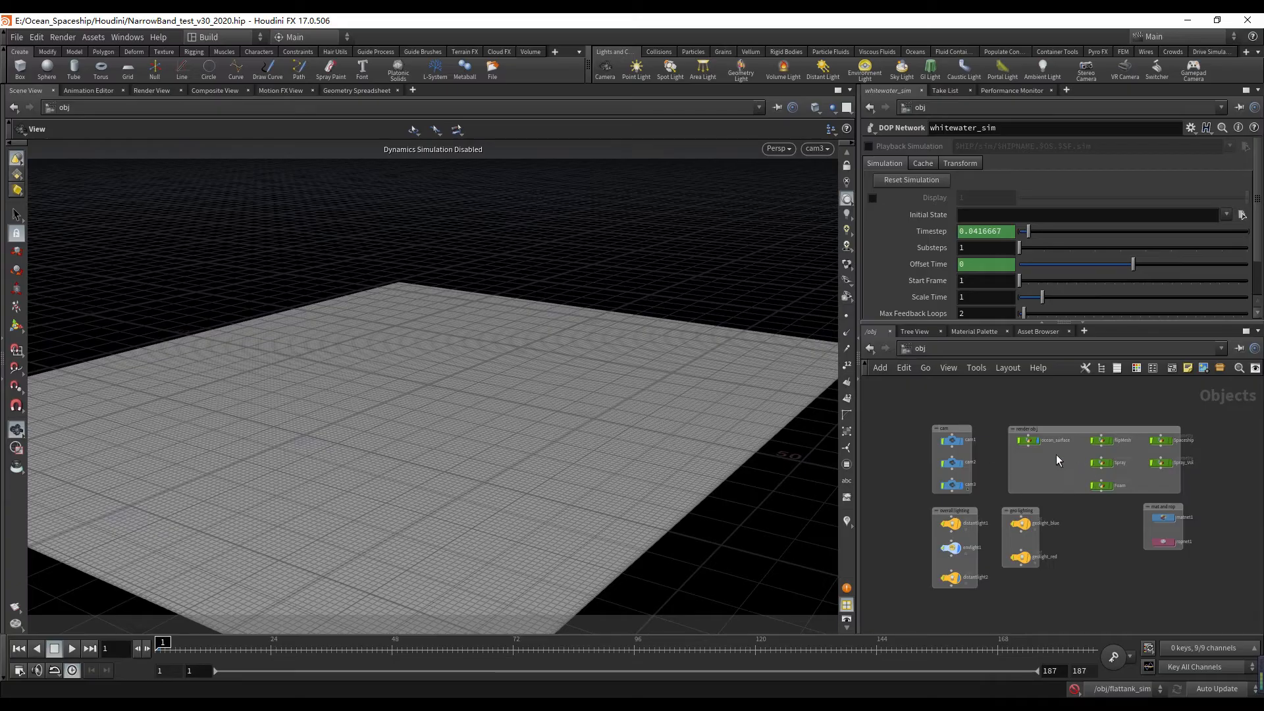
{"action": "scroll", "coordinate": [966, 463], "scroll_direction": "up", "scroll_amount": 5}
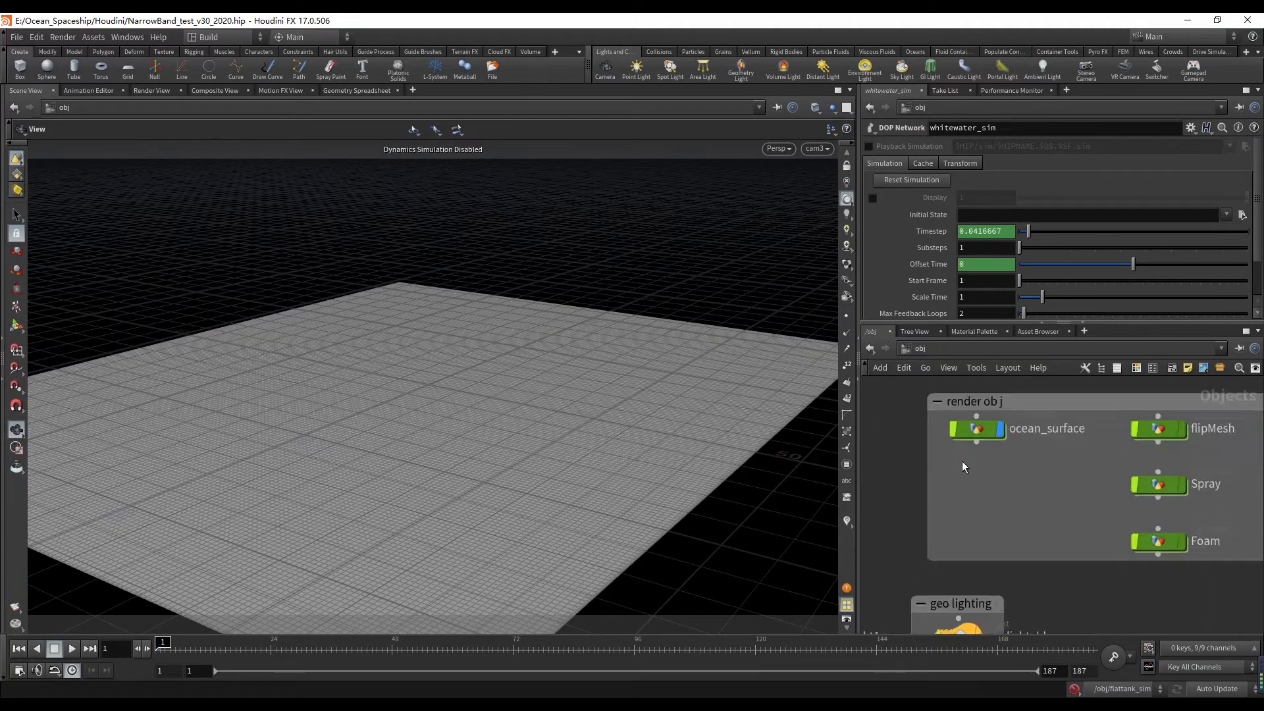
{"action": "scroll", "coordinate": [969, 452], "scroll_direction": "up", "scroll_amount": 1}
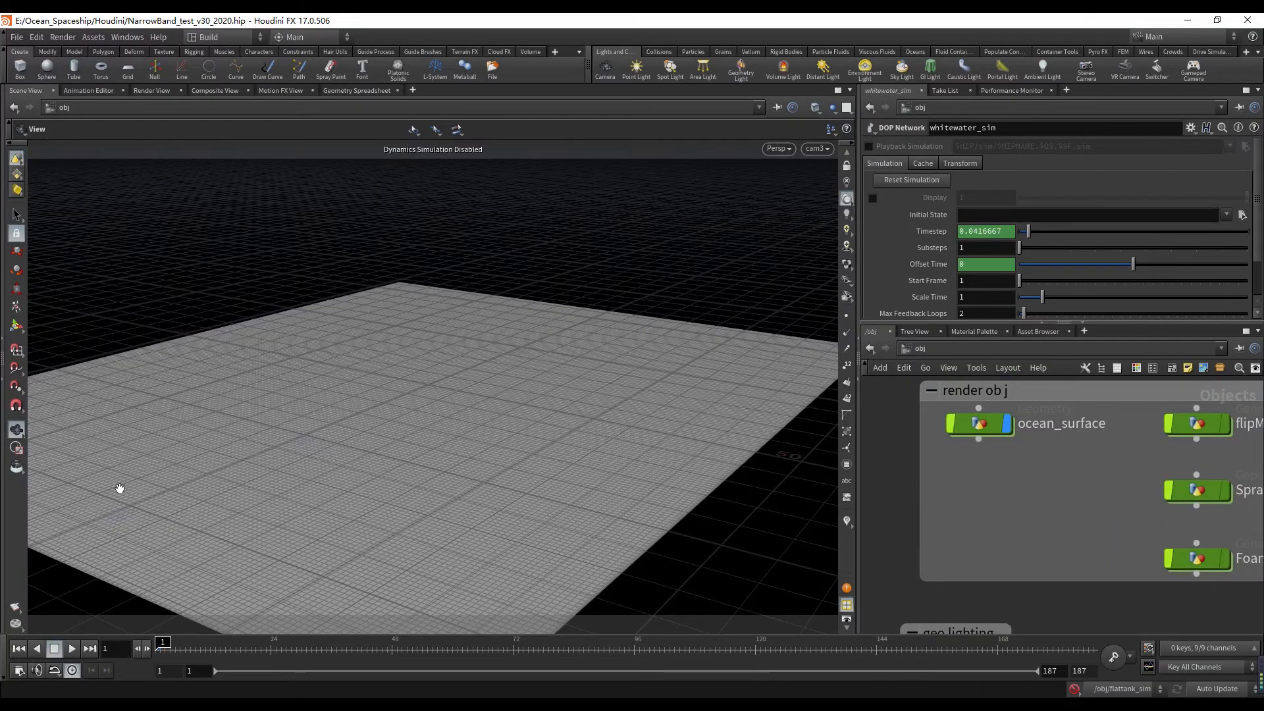
{"action": "double_click", "coordinate": [981, 425]}
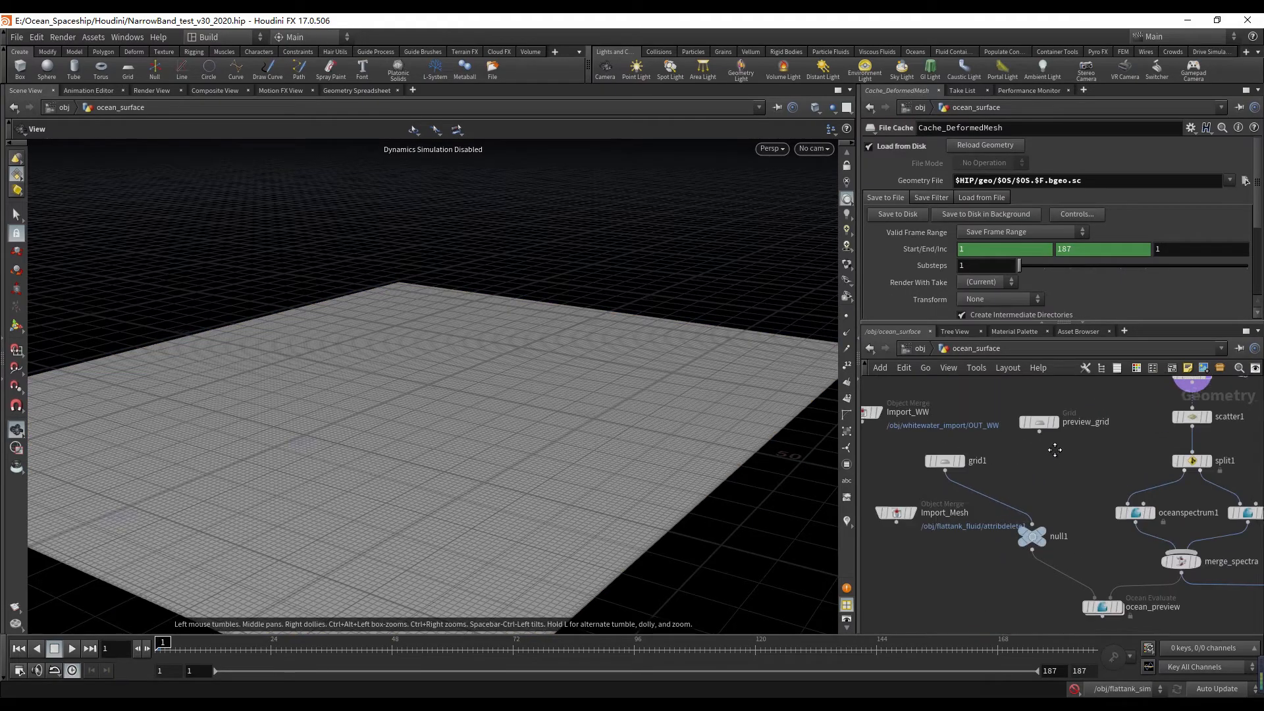
{"action": "middle_click_drag", "start_coordinate": [1054, 450], "coordinate": [1050, 453]}
{"action": "left_click_drag", "start_coordinate": [937, 467], "coordinate": [1025, 502]}
{"action": "middle_click_drag", "start_coordinate": [1081, 540], "coordinate": [1069, 417]}
- Display the ocean_preview node and look at it through cam3
{"action": "scroll", "coordinate": [1070, 417], "scroll_direction": "down", "scroll_amount": 2}
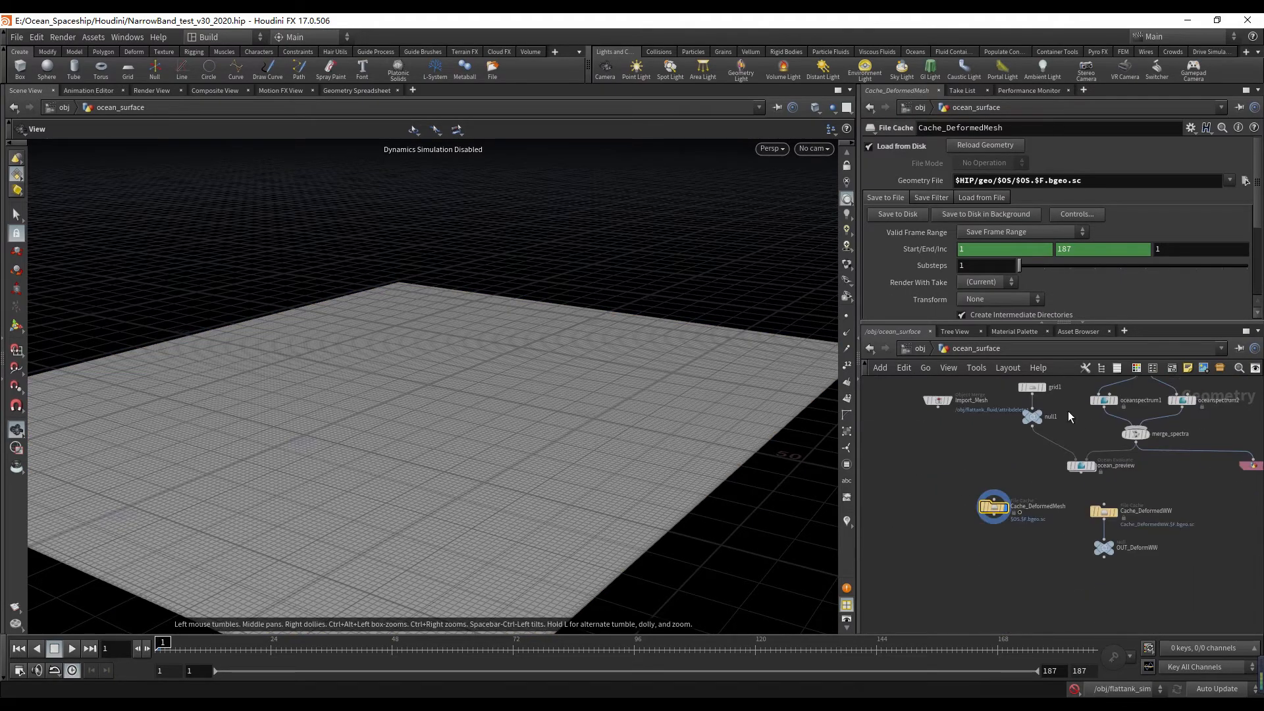
{"action": "scroll", "coordinate": [1079, 448], "scroll_direction": "up", "scroll_amount": 3}
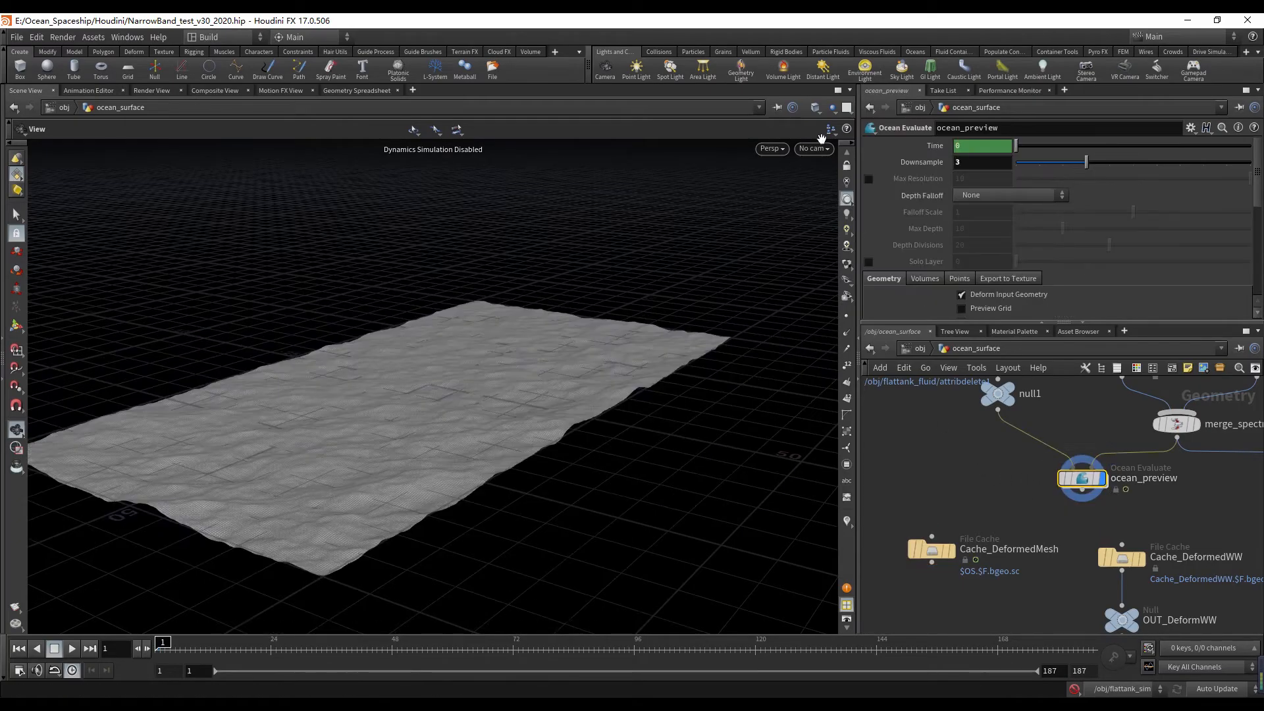
{"action": "left_click", "coordinate": [815, 148]}
{"action": "left_click", "coordinate": [849, 237]}
- Go up to the object level, look over the network boxes and reopen ocean_surface
{"action": "key", "text": "u"}
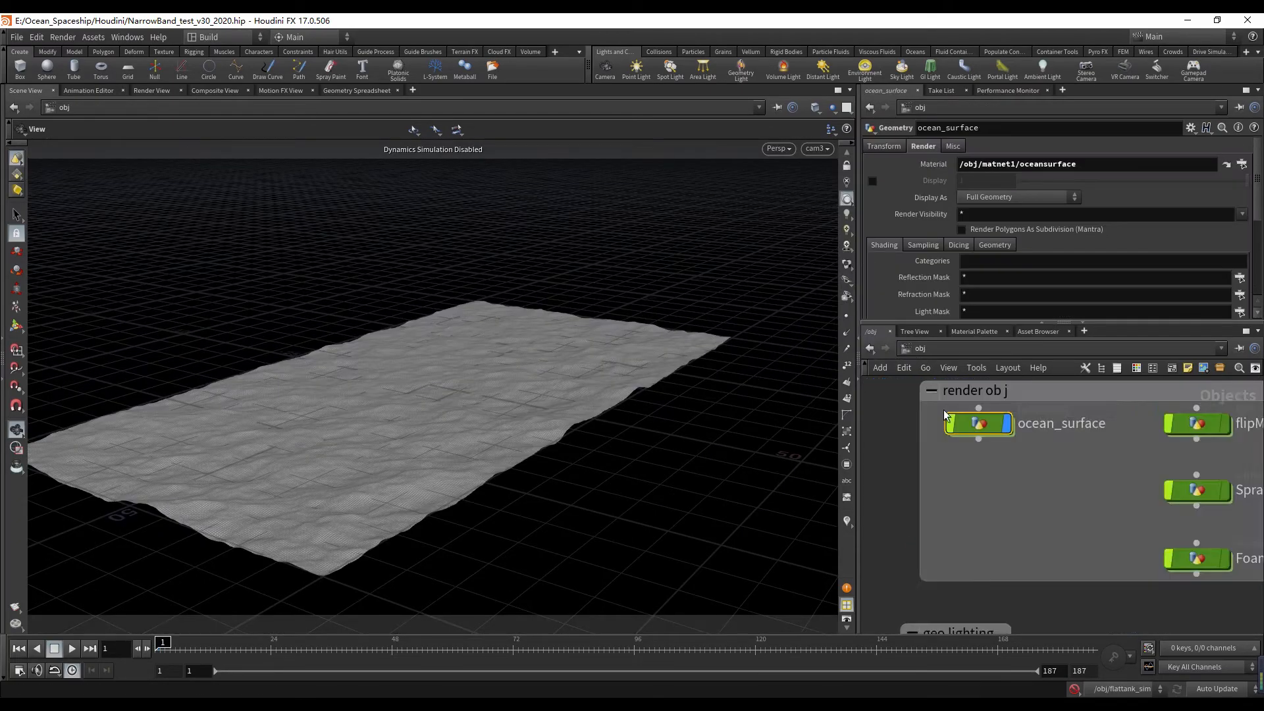
{"action": "scroll", "coordinate": [953, 435], "scroll_direction": "down", "scroll_amount": 5}
{"action": "middle_click_drag", "start_coordinate": [931, 474], "coordinate": [1231, 461]}
{"action": "middle_click_drag", "start_coordinate": [943, 506], "coordinate": [1036, 543]}
{"action": "scroll", "coordinate": [1104, 473], "scroll_direction": "down", "scroll_amount": 3}
{"action": "middle_click_drag", "start_coordinate": [1096, 506], "coordinate": [894, 494]}
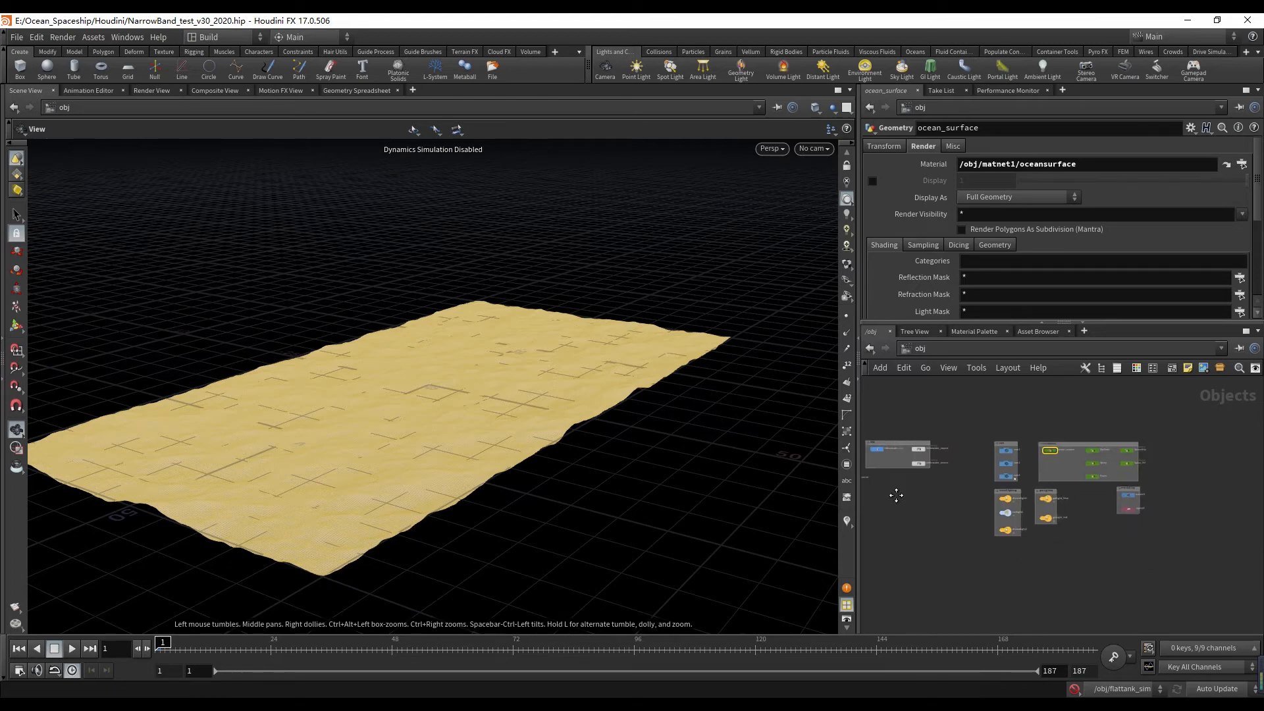
{"action": "middle_click_drag", "start_coordinate": [1004, 480], "coordinate": [922, 483]}
{"action": "scroll", "coordinate": [933, 466], "scroll_direction": "up", "scroll_amount": 7}
{"action": "double_click", "coordinate": [1007, 440]}
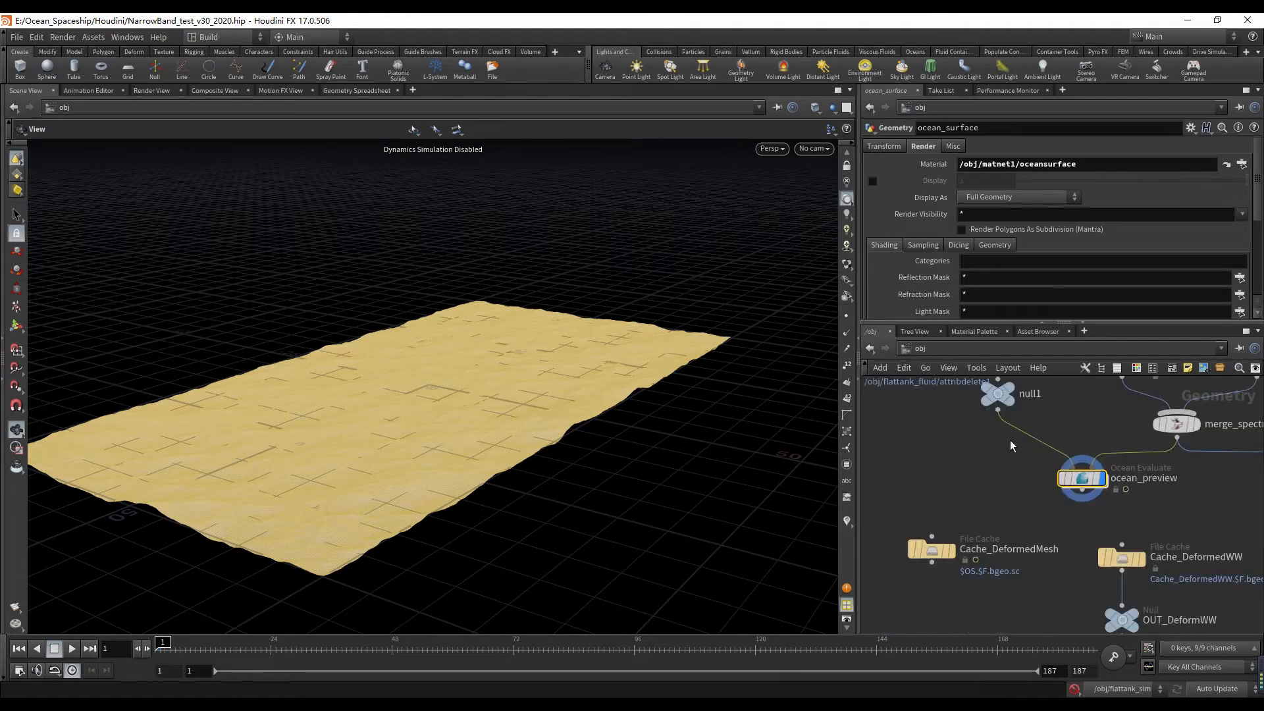
- Set the viewport to look through cam3 again at the ocean preview
{"action": "scroll", "coordinate": [1001, 444], "scroll_direction": "down", "scroll_amount": 3}
{"action": "left_click", "coordinate": [814, 150]}
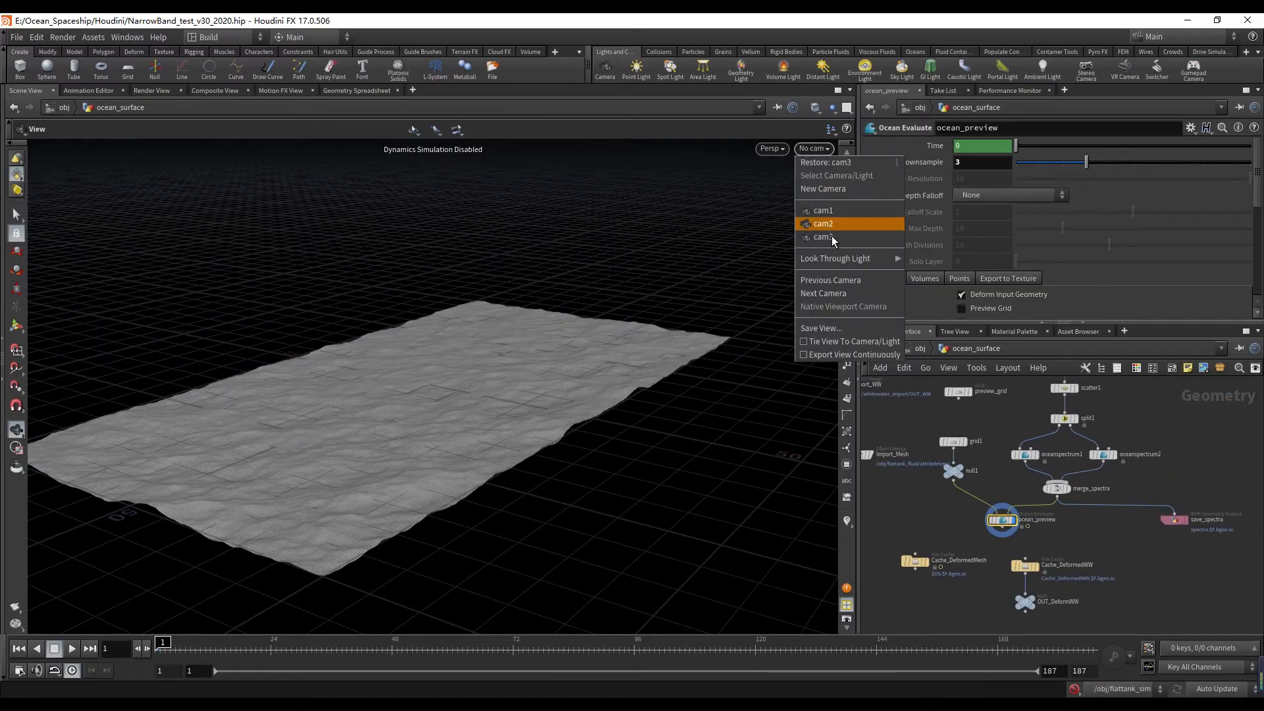
{"action": "left_click", "coordinate": [826, 224]}
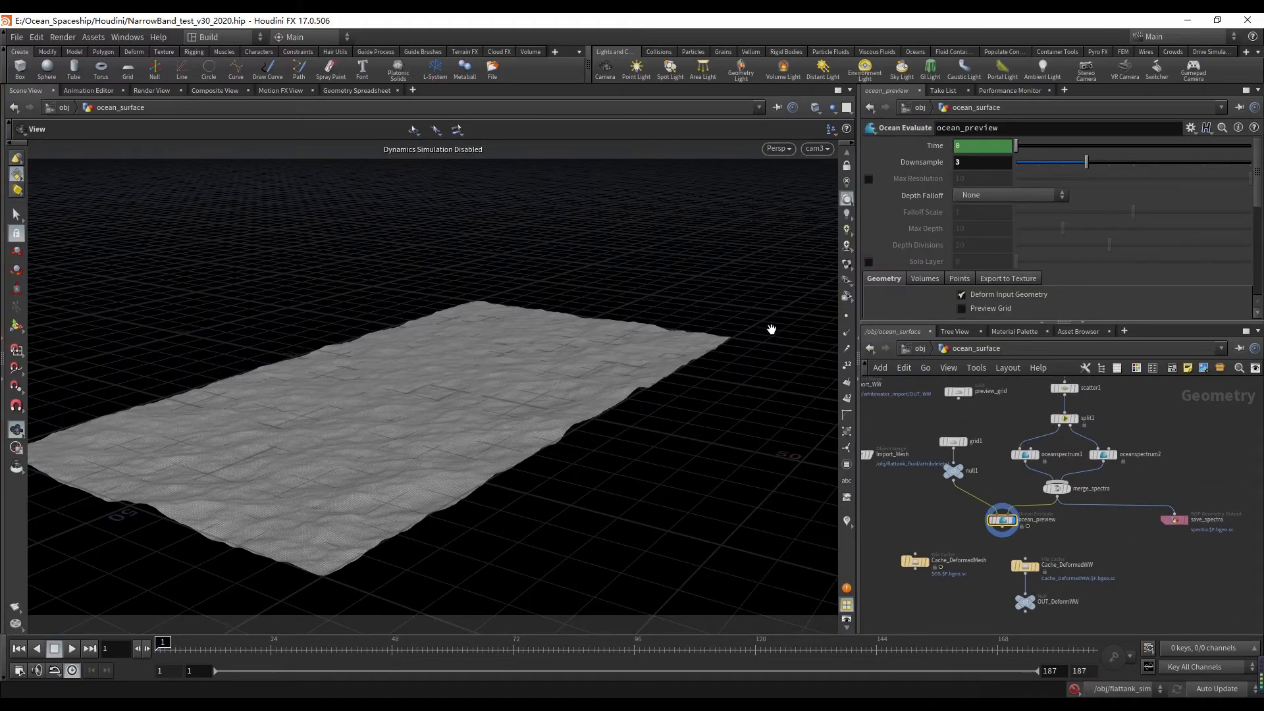
- Select and display the render_grid node at the head of the ocean spectrum chain to examine its settings
{"action": "scroll", "coordinate": [1014, 413], "scroll_direction": "up", "scroll_amount": 2}
{"action": "middle_click_drag", "start_coordinate": [1064, 385], "coordinate": [1001, 486]}
{"action": "scroll", "coordinate": [1001, 486], "scroll_direction": "up", "scroll_amount": 3}
{"action": "scroll", "coordinate": [996, 487], "scroll_direction": "down", "scroll_amount": 4}
{"action": "scroll", "coordinate": [996, 485], "scroll_direction": "up", "scroll_amount": 5}
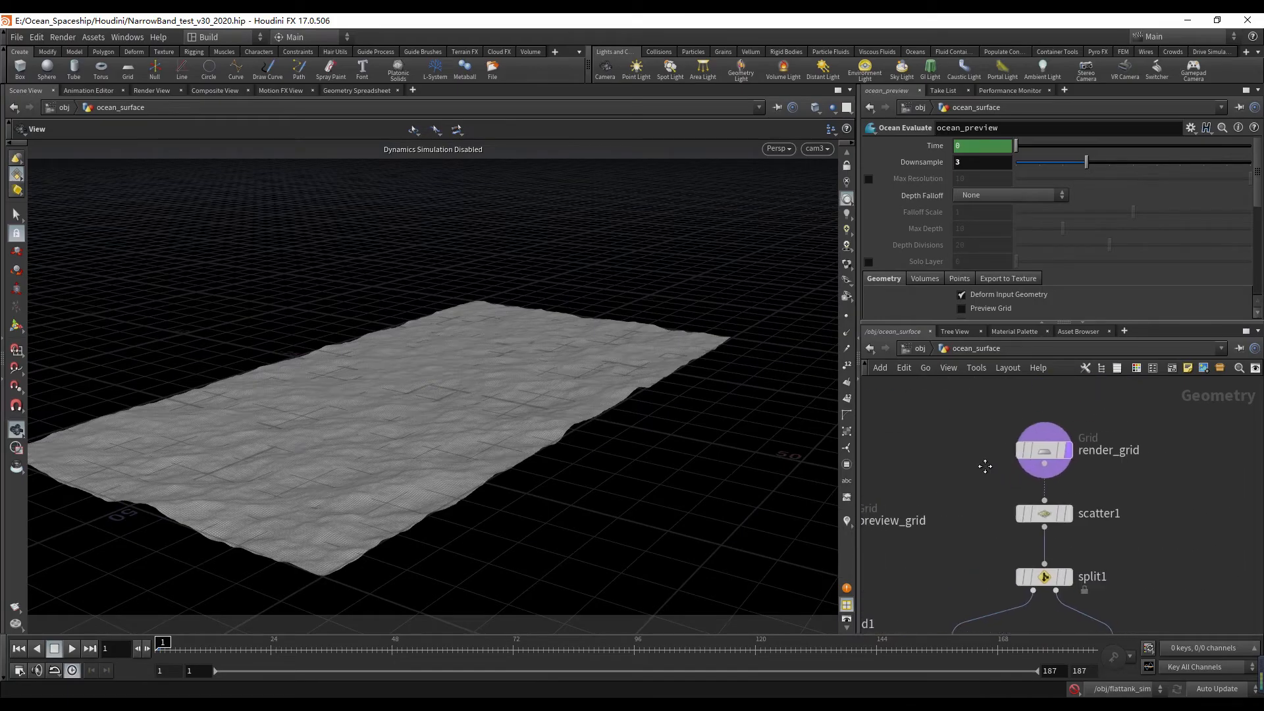
{"action": "key", "text": "r"}
{"action": "left_click", "coordinate": [1055, 452]}
{"action": "left_click", "coordinate": [1055, 452]}
{"action": "middle_click_drag", "start_coordinate": [313, 404], "coordinate": [306, 489]}
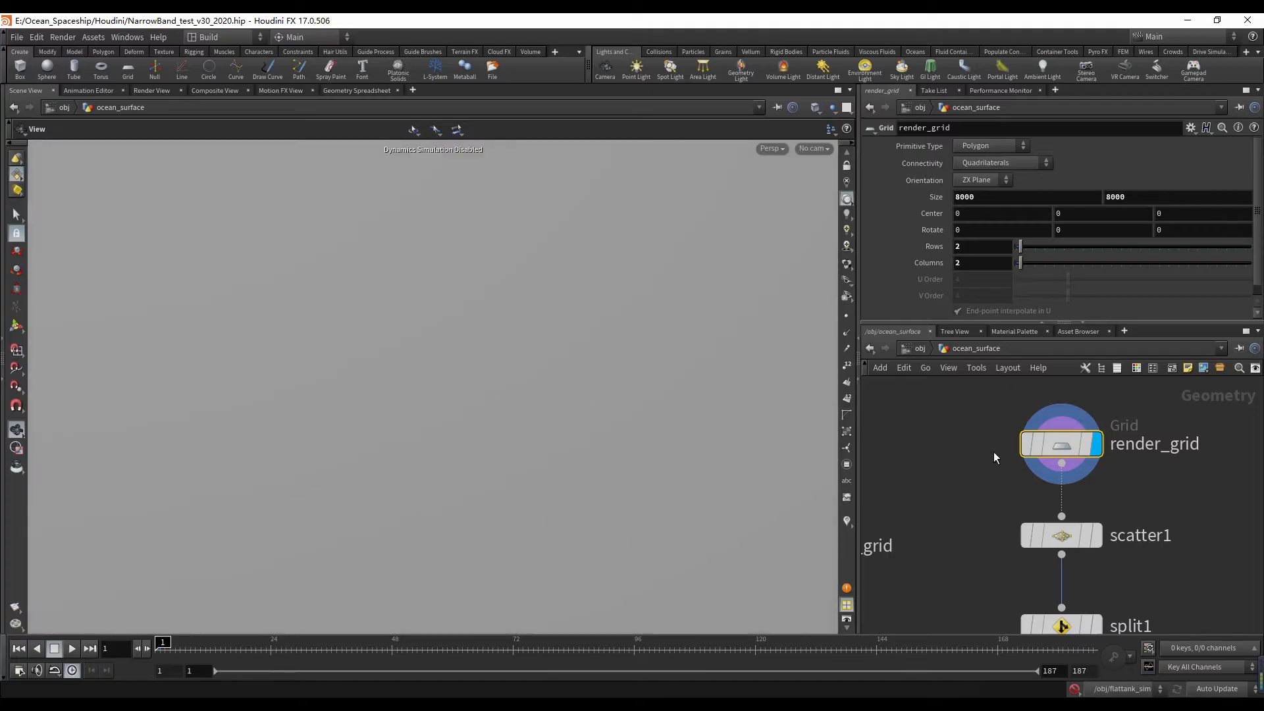
- Display the scatter1 node and put the render flag back on render_grid
{"action": "scroll", "coordinate": [1027, 451], "scroll_direction": "down", "scroll_amount": 3}
{"action": "left_click", "coordinate": [1066, 500]}
{"action": "left_click", "coordinate": [1057, 502]}
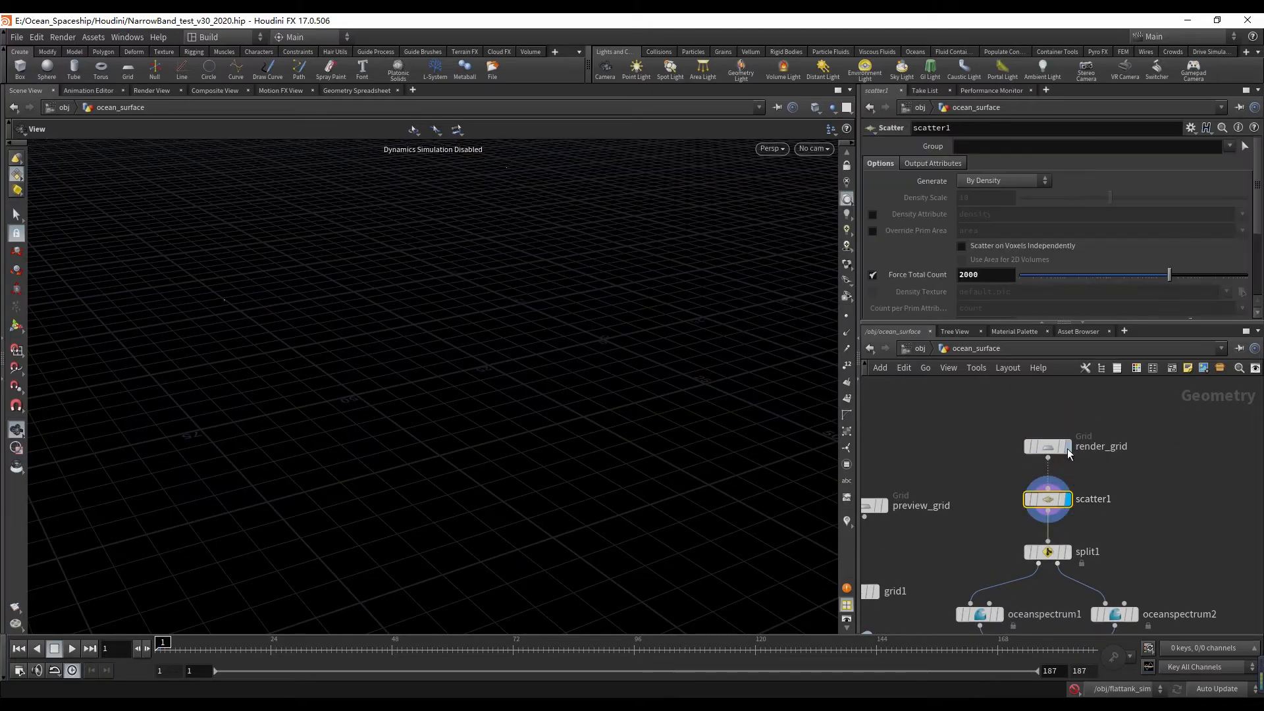
{"action": "left_click", "coordinate": [1062, 450]}
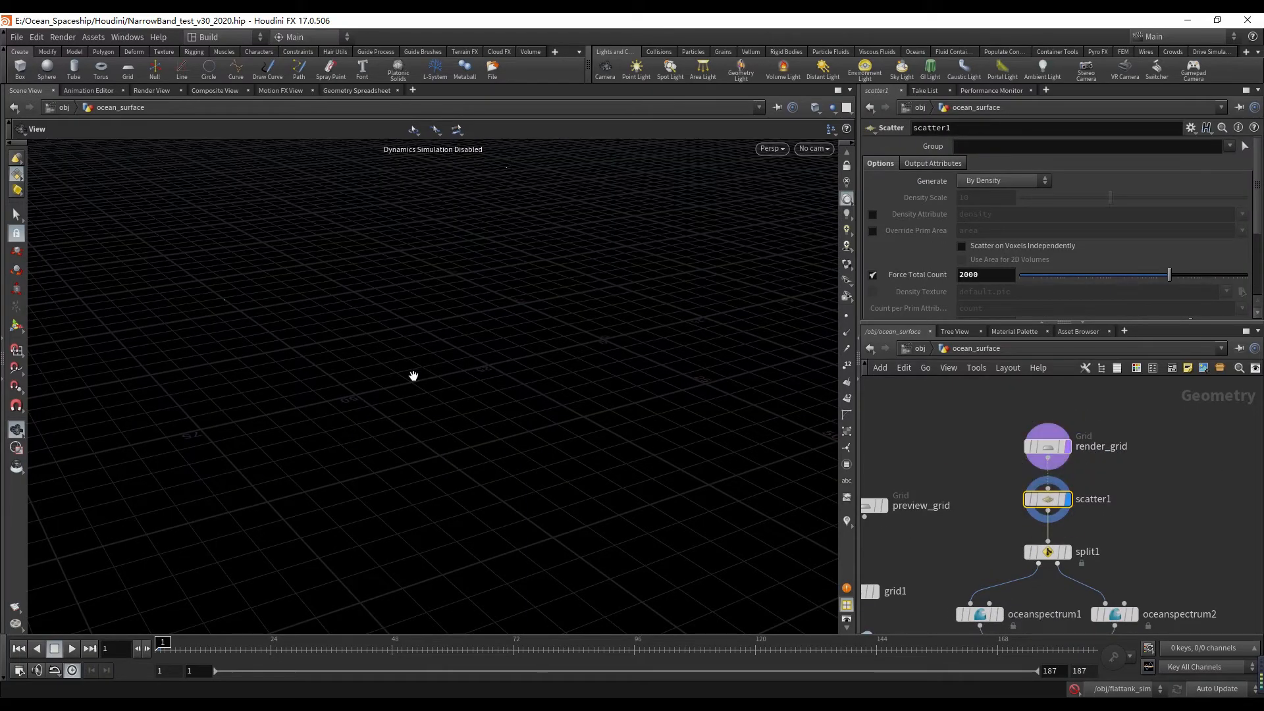
- View the scattered points through cam3, then display render_grid and examine how far the grid extends
{"action": "left_click", "coordinate": [814, 148]}
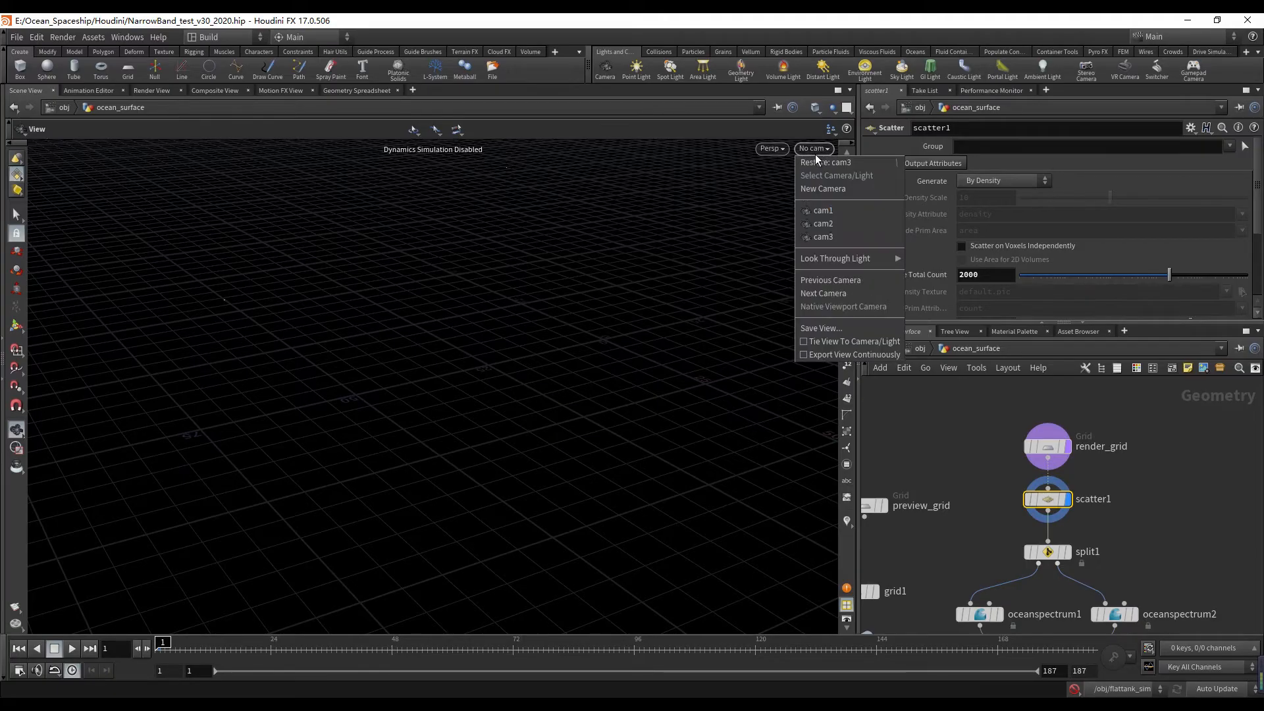
{"action": "left_click", "coordinate": [824, 241]}
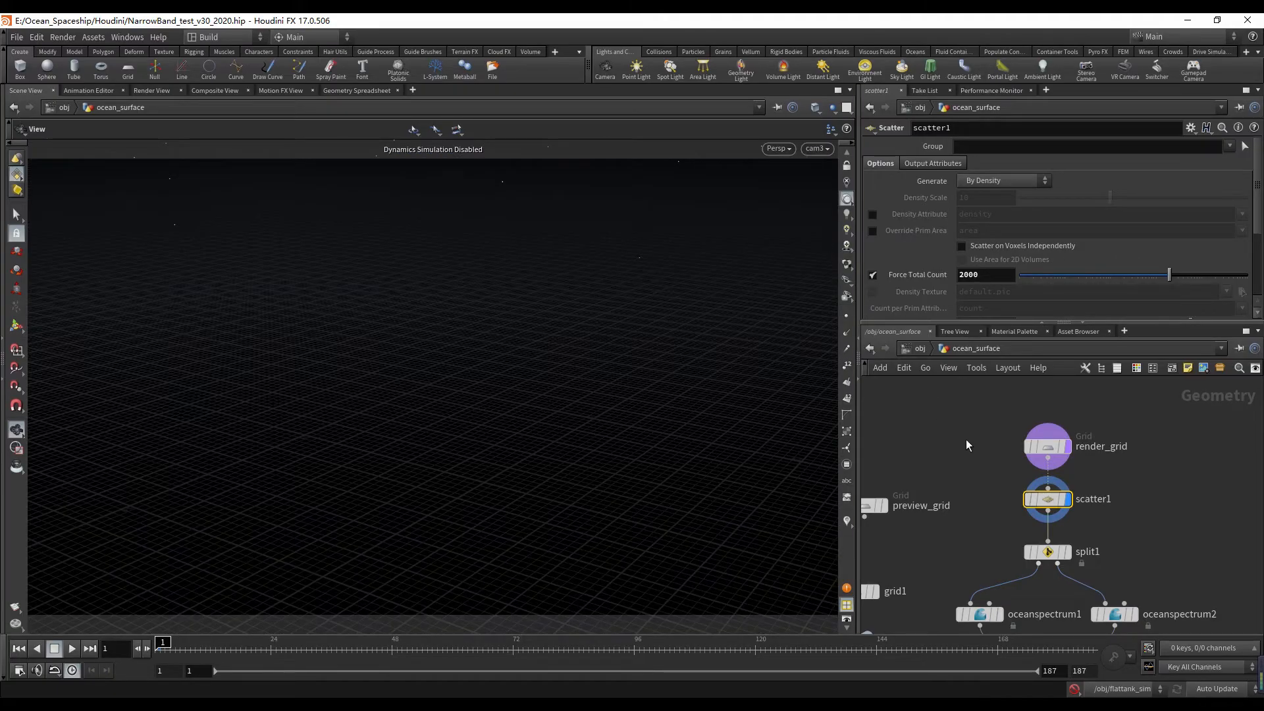
{"action": "middle_click_drag", "start_coordinate": [984, 494], "coordinate": [969, 477]}
{"action": "scroll", "coordinate": [1014, 450], "scroll_direction": "up", "scroll_amount": 2}
{"action": "left_click", "coordinate": [1069, 419]}
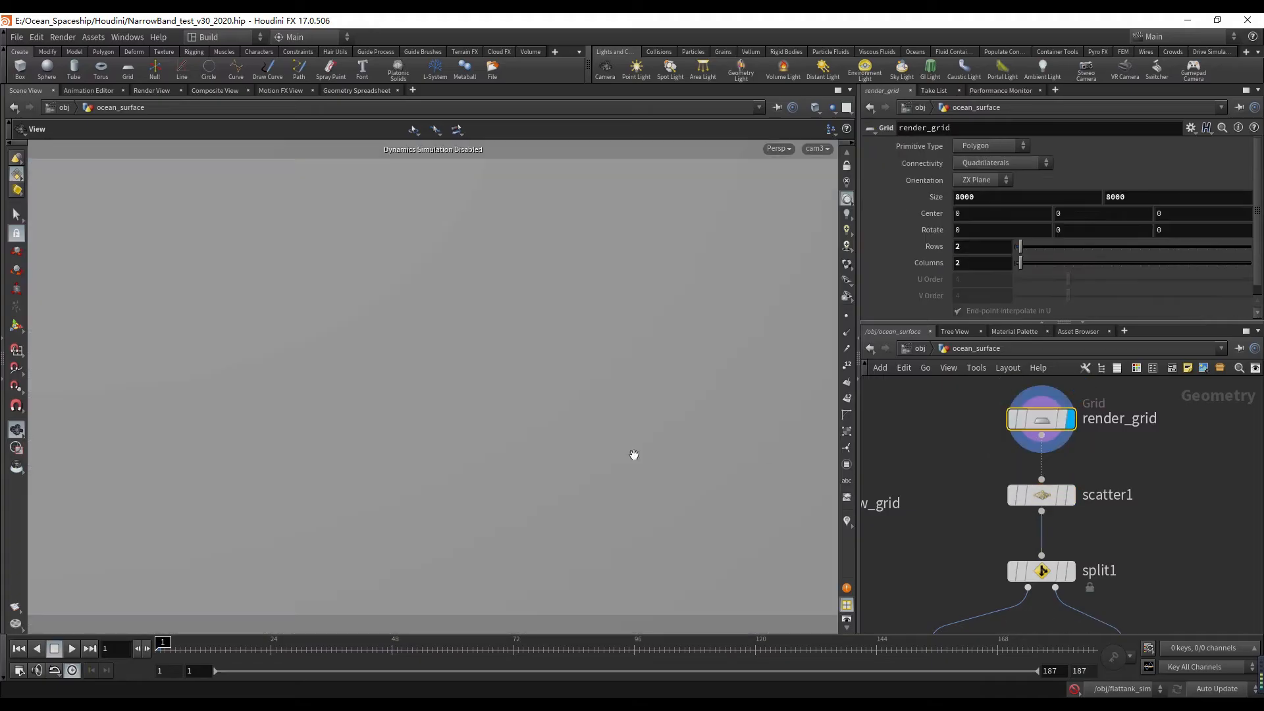
{"action": "left_click_drag", "start_coordinate": [634, 455], "coordinate": [414, 412]}
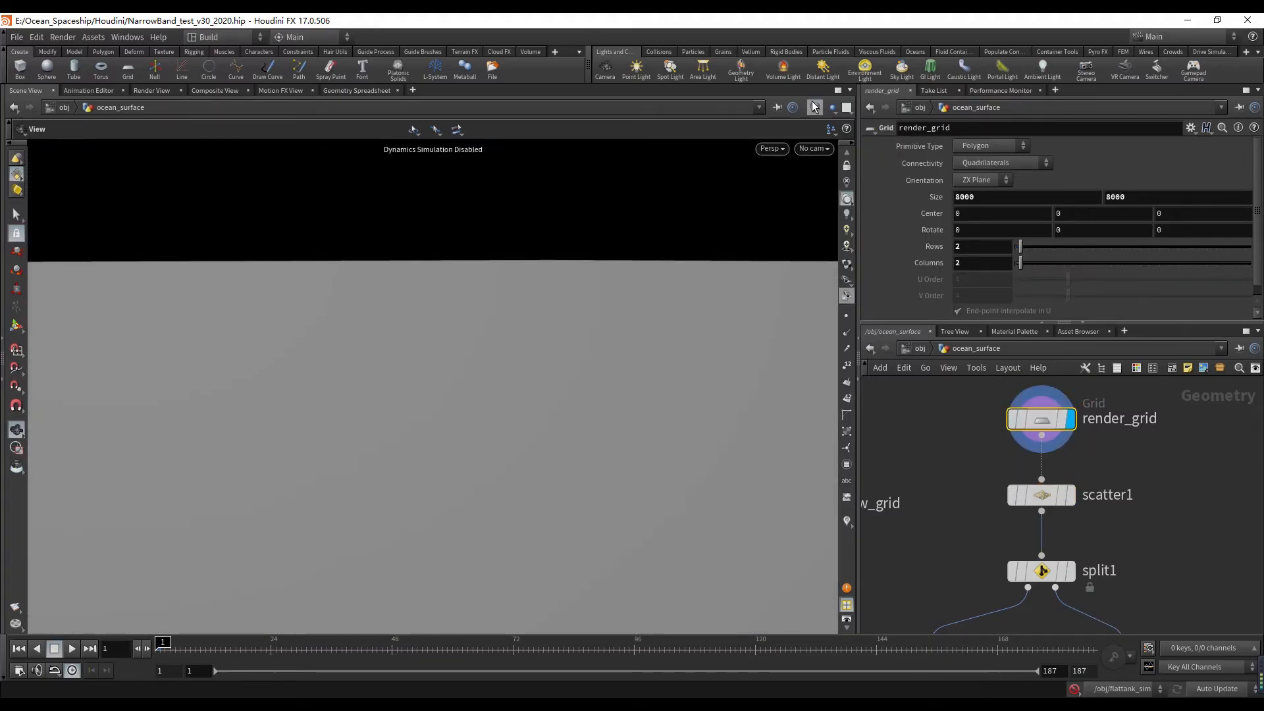
- Read the node info of render_grid and view the displayed grid out to its horizon
{"action": "left_click", "coordinate": [814, 106]}
{"action": "left_click", "coordinate": [826, 216]}
{"action": "left_click", "coordinate": [820, 105]}
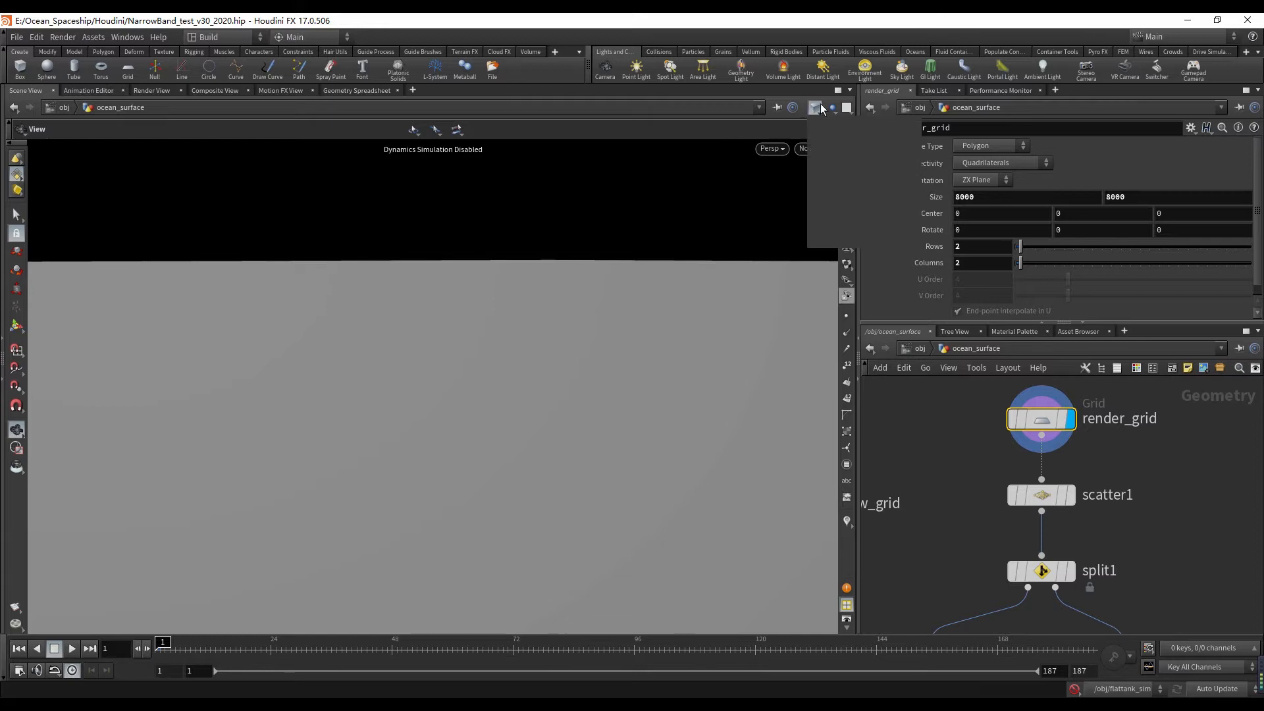
{"action": "left_click", "coordinate": [828, 239]}
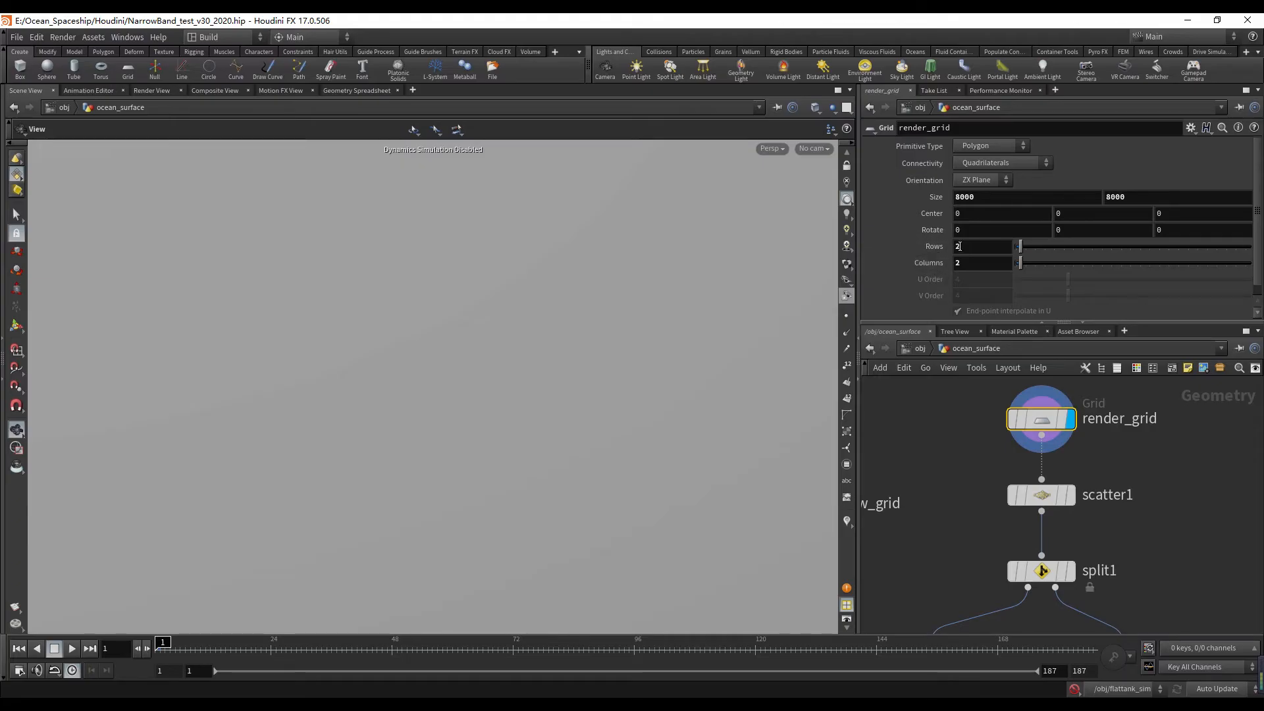
{"action": "middle_click", "coordinate": [1045, 423]}
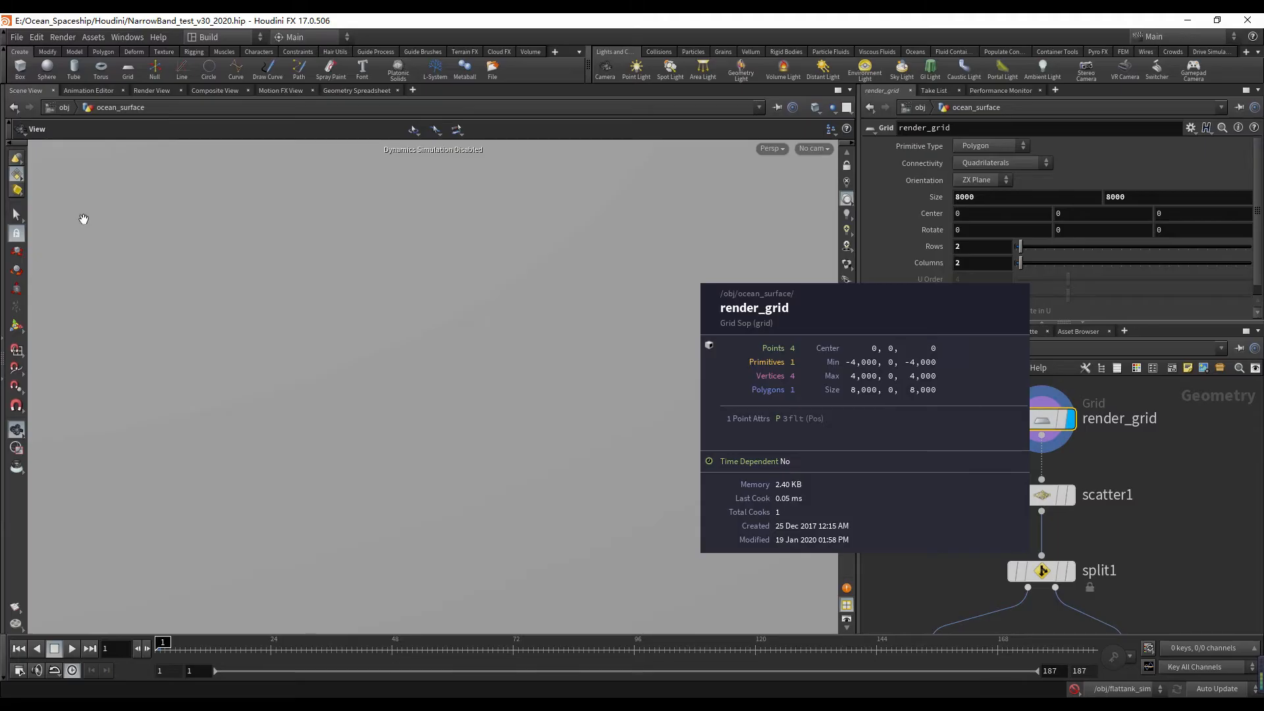
{"action": "left_click_drag", "start_coordinate": [437, 327], "coordinate": [439, 286]}
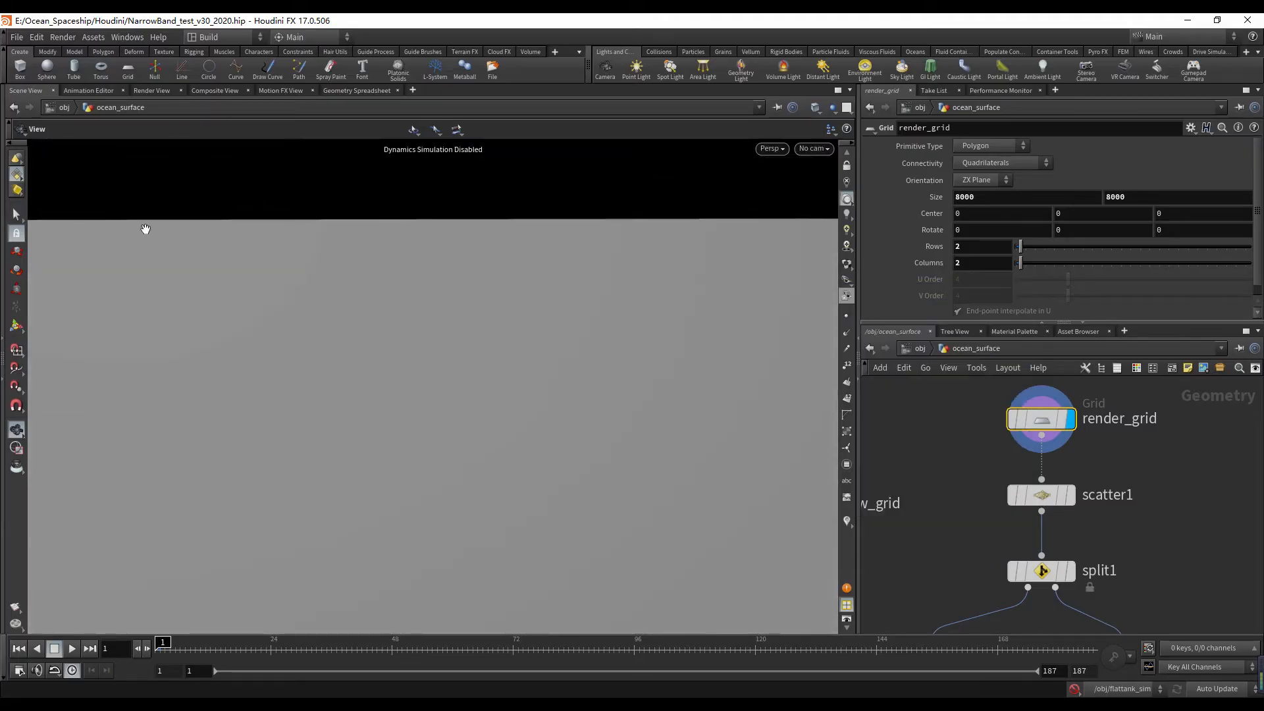
- Display scatter1 while looking through cam3, and put the render flag back on render_grid
{"action": "left_click", "coordinate": [815, 150]}
{"action": "left_click", "coordinate": [840, 239]}
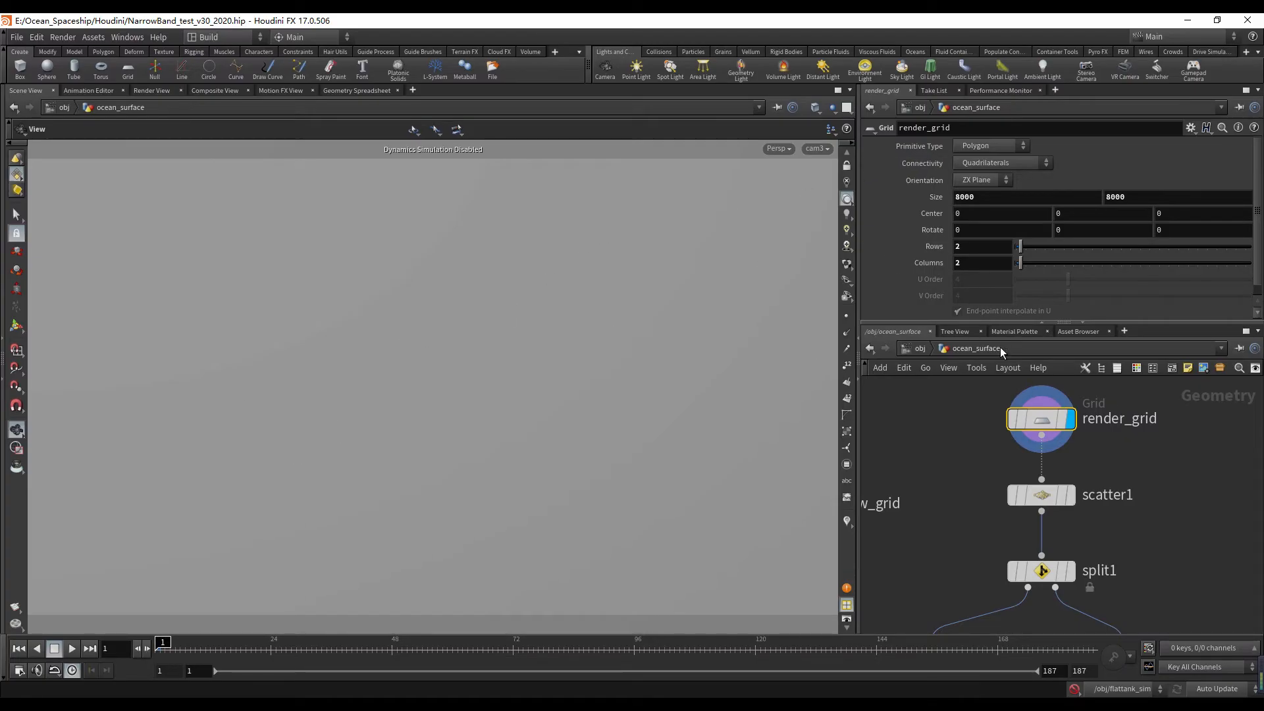
{"action": "mouse_move", "coordinate": [1075, 503]}
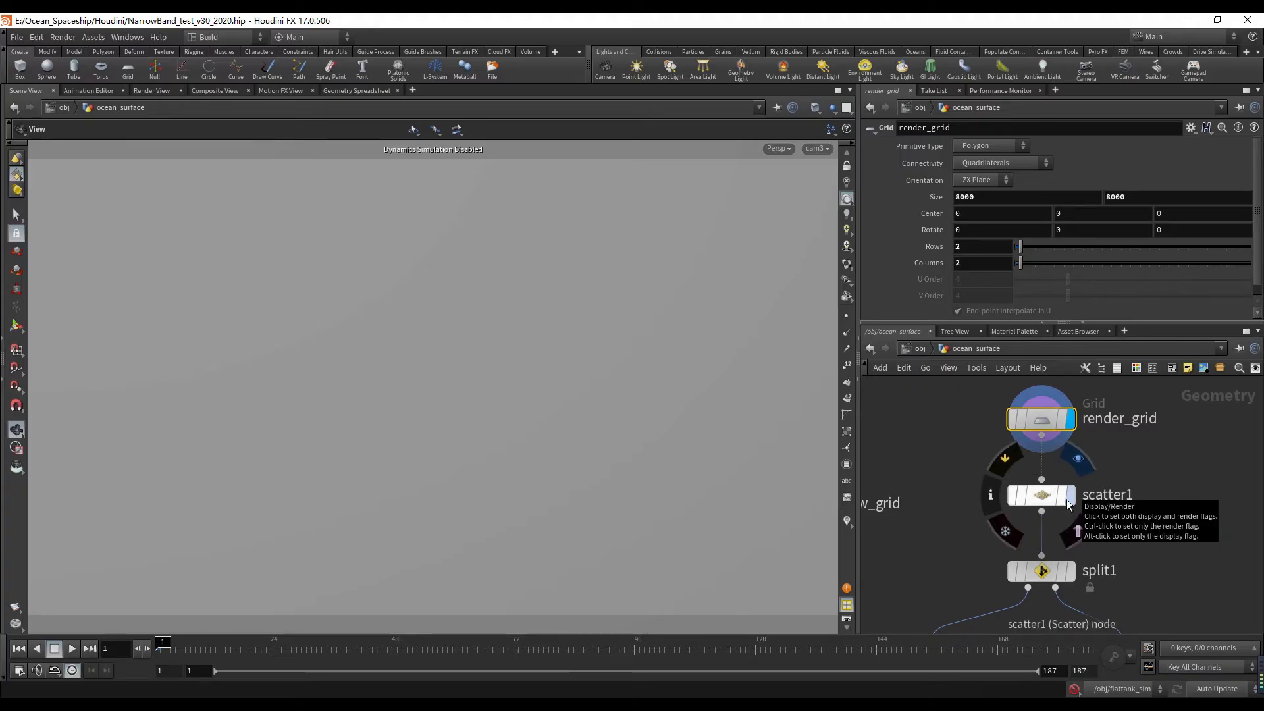
{"action": "left_click", "coordinate": [1068, 495]}
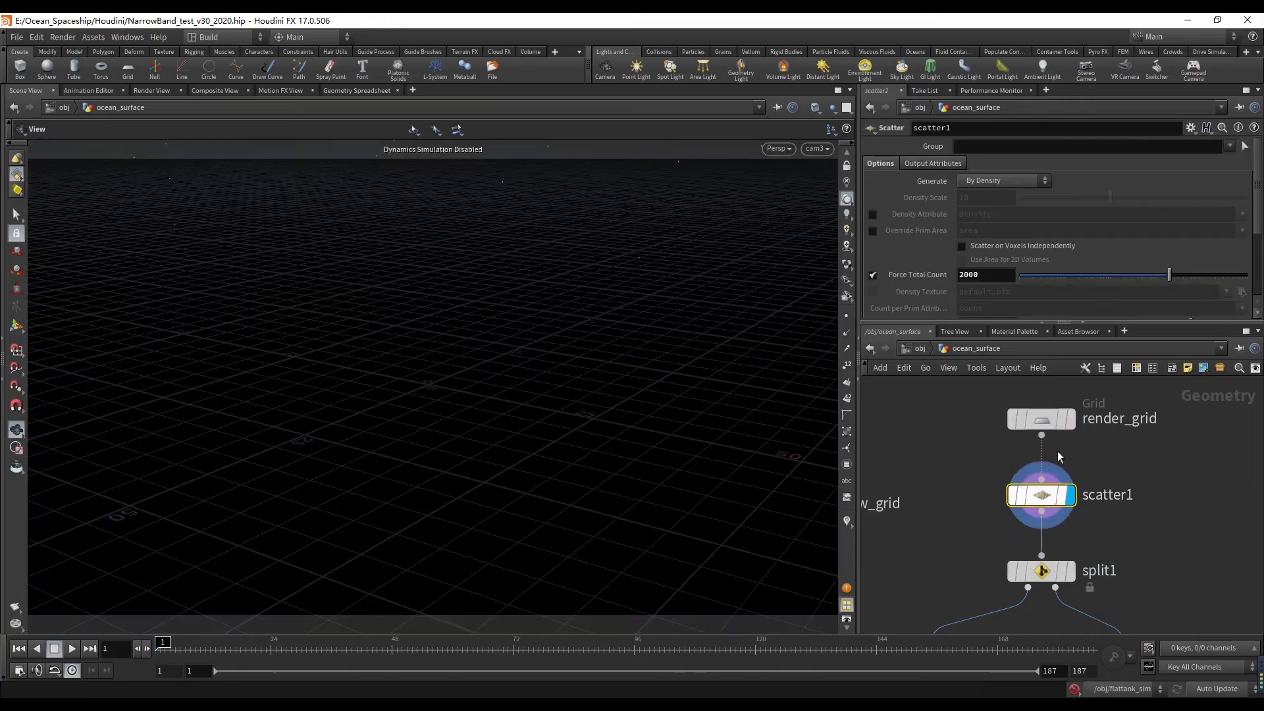
{"action": "left_click", "coordinate": [1044, 420]}
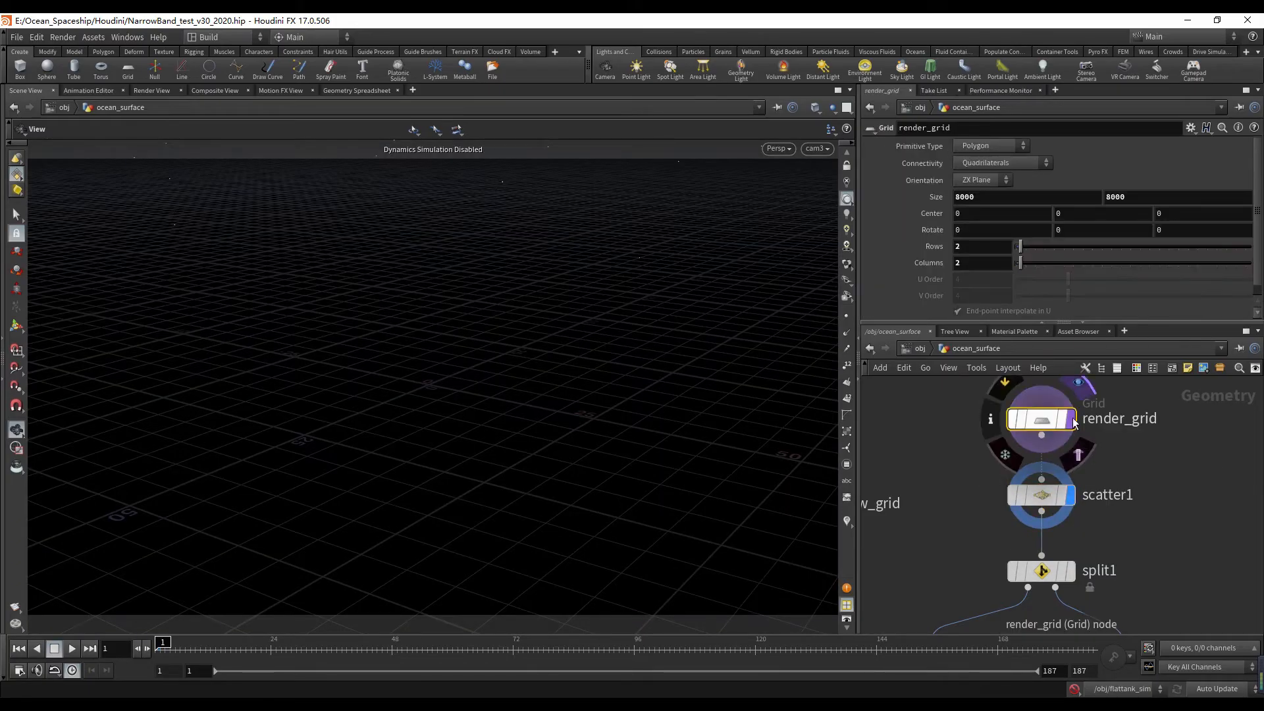
- Select scatter1 to examine its settings and follow the node chain down to the two ocean spectra
{"action": "scroll", "coordinate": [1085, 457], "scroll_direction": "down", "scroll_amount": 2}
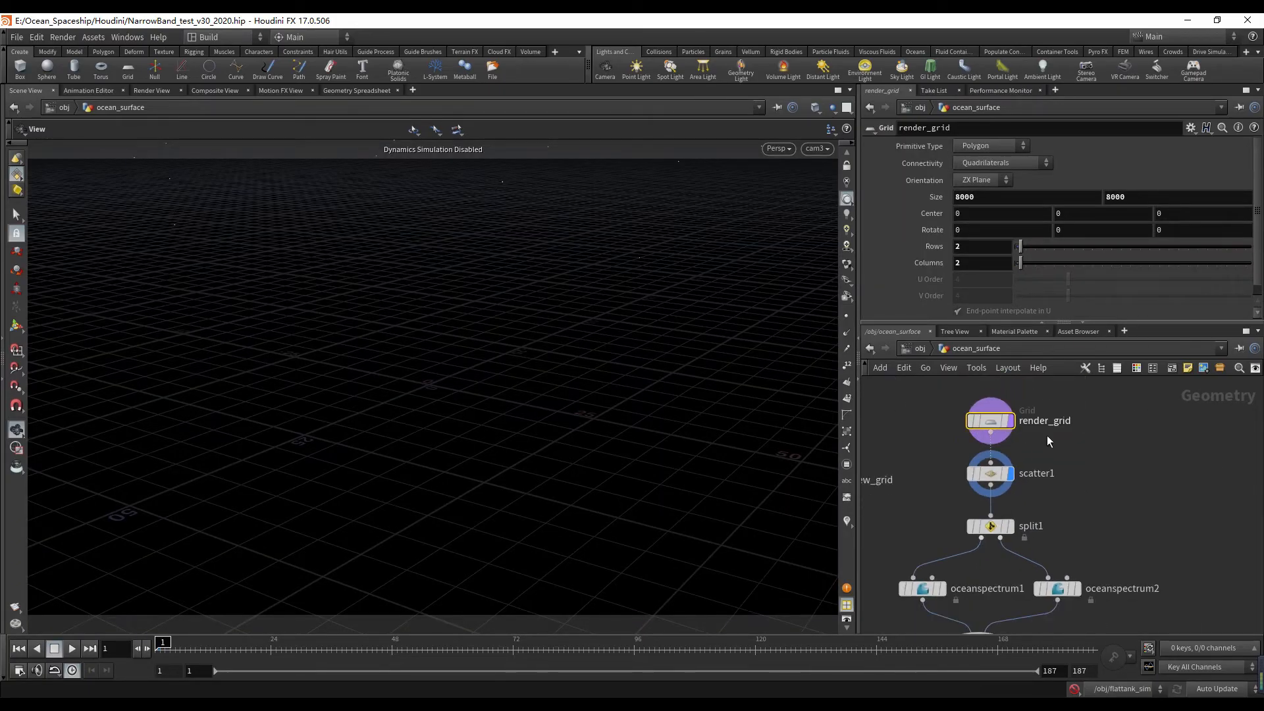
{"action": "scroll", "coordinate": [994, 421], "scroll_direction": "up", "scroll_amount": 3}
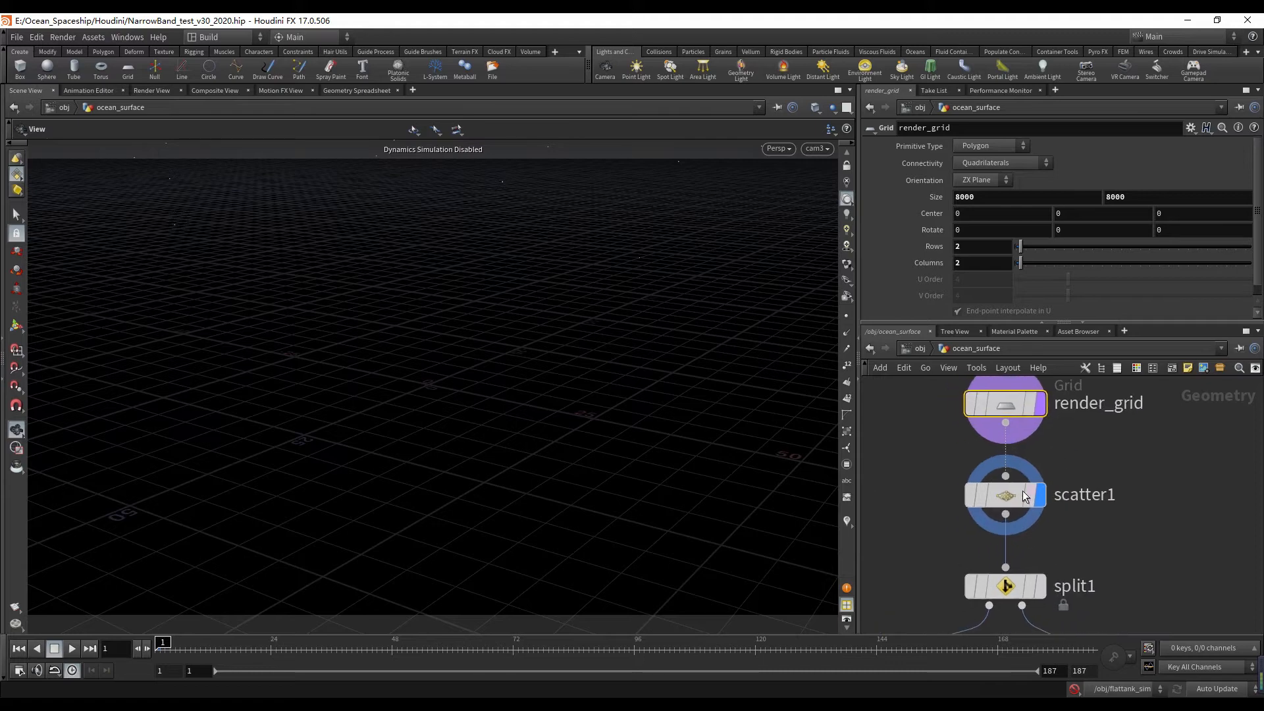
{"action": "left_click_drag", "start_coordinate": [1096, 457], "coordinate": [956, 540]}
{"action": "mouse_move", "coordinate": [1089, 398]}
{"action": "scroll", "coordinate": [1061, 433], "scroll_direction": "down", "scroll_amount": 5}
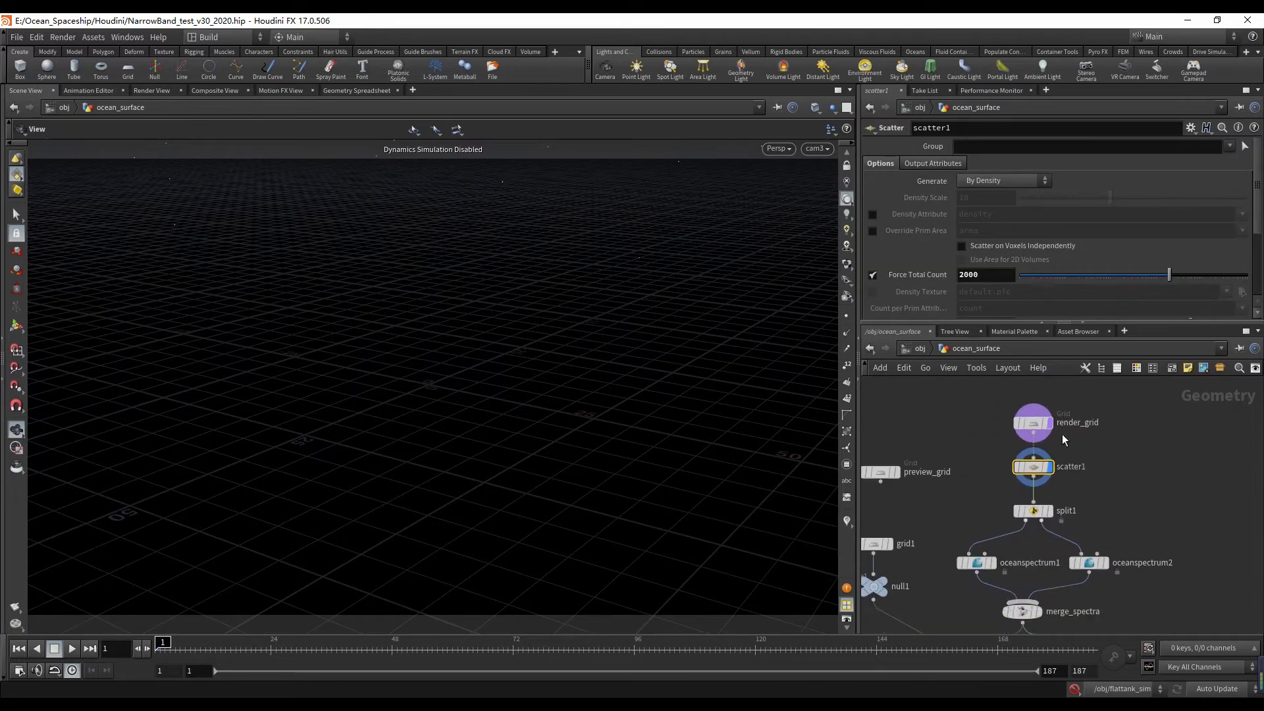
{"action": "scroll", "coordinate": [981, 482], "scroll_direction": "up", "scroll_amount": 3}
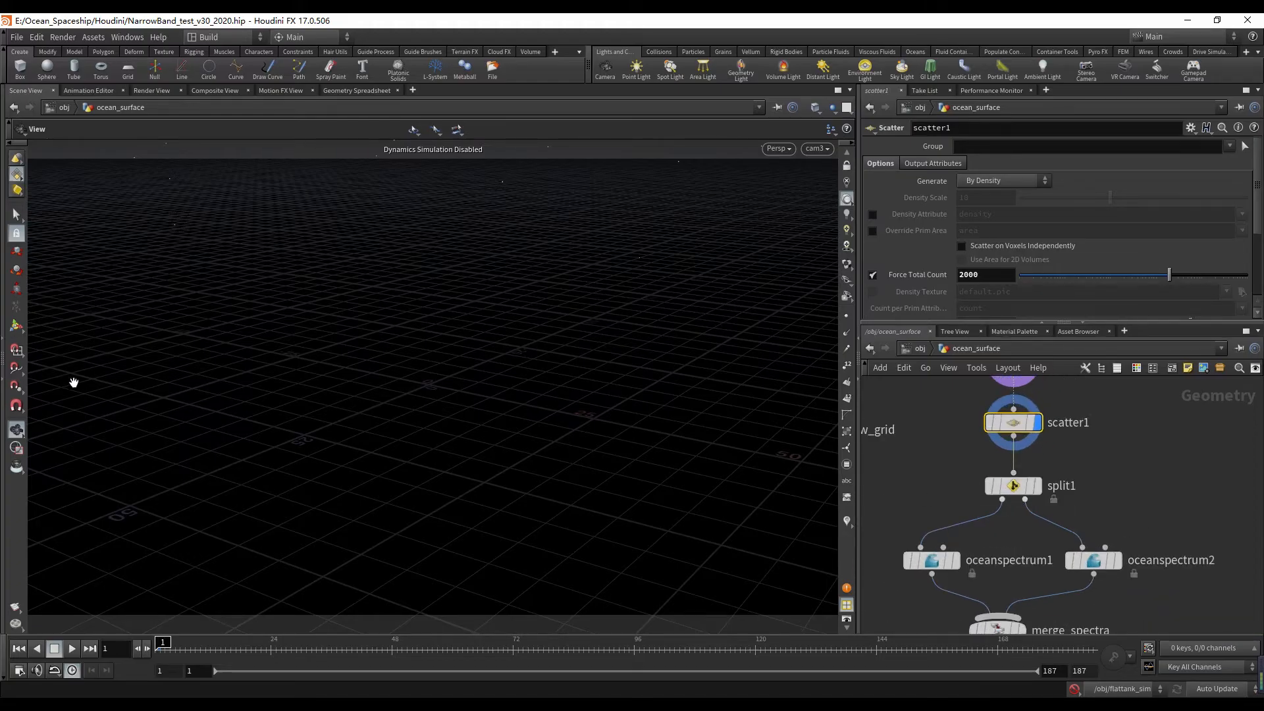
{"action": "scroll", "coordinate": [949, 550], "scroll_direction": "down", "scroll_amount": 5}
{"action": "middle_click_drag", "start_coordinate": [946, 534], "coordinate": [977, 452]}
{"action": "scroll", "coordinate": [977, 452], "scroll_direction": "up", "scroll_amount": 3}
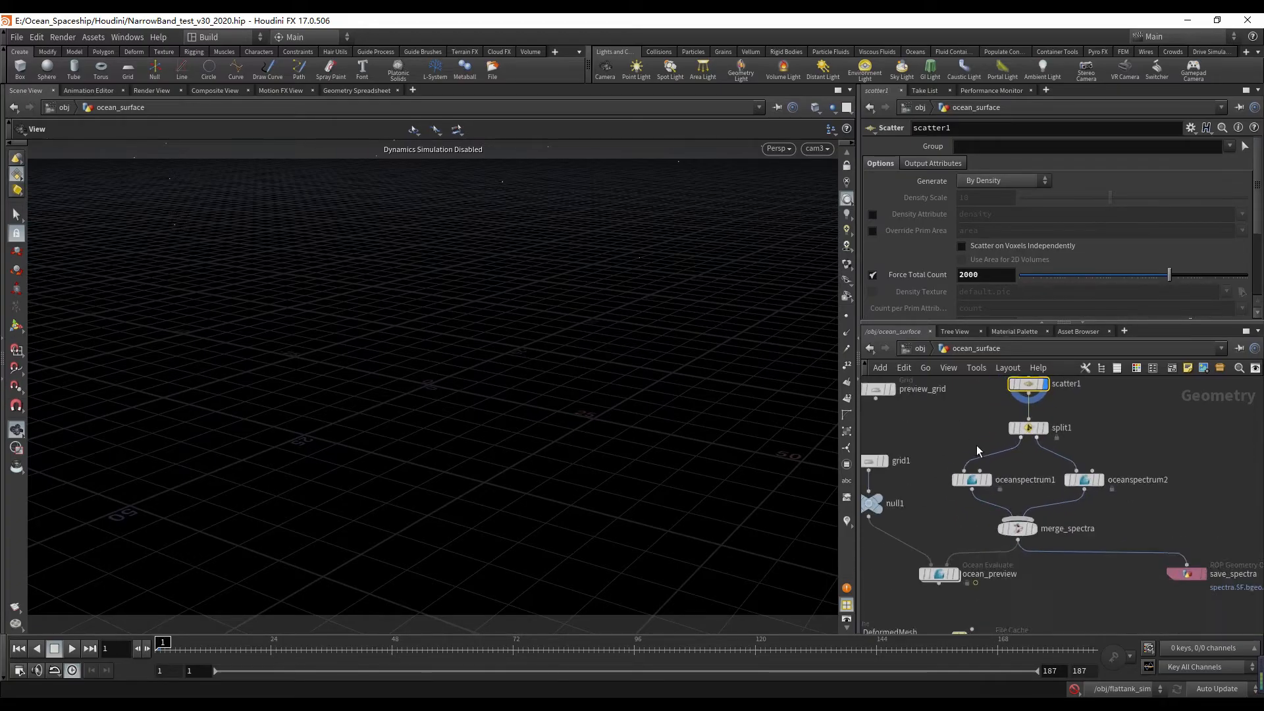
- Display split1 to examine its group expression and switch the display back to scatter1
{"action": "mouse_move", "coordinate": [999, 501]}
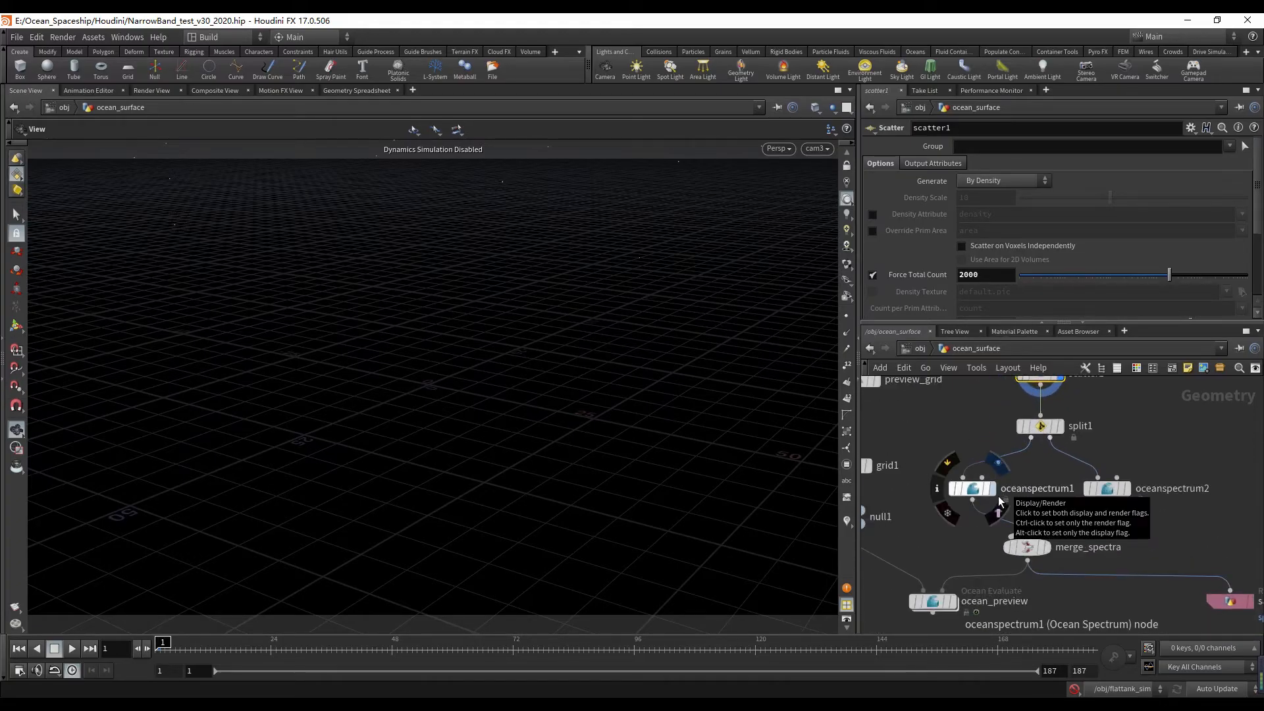
{"action": "left_click", "coordinate": [1047, 427]}
{"action": "scroll", "coordinate": [1049, 428], "scroll_direction": "up", "scroll_amount": 1}
{"action": "middle_click_drag", "start_coordinate": [1049, 428], "coordinate": [1043, 487]}
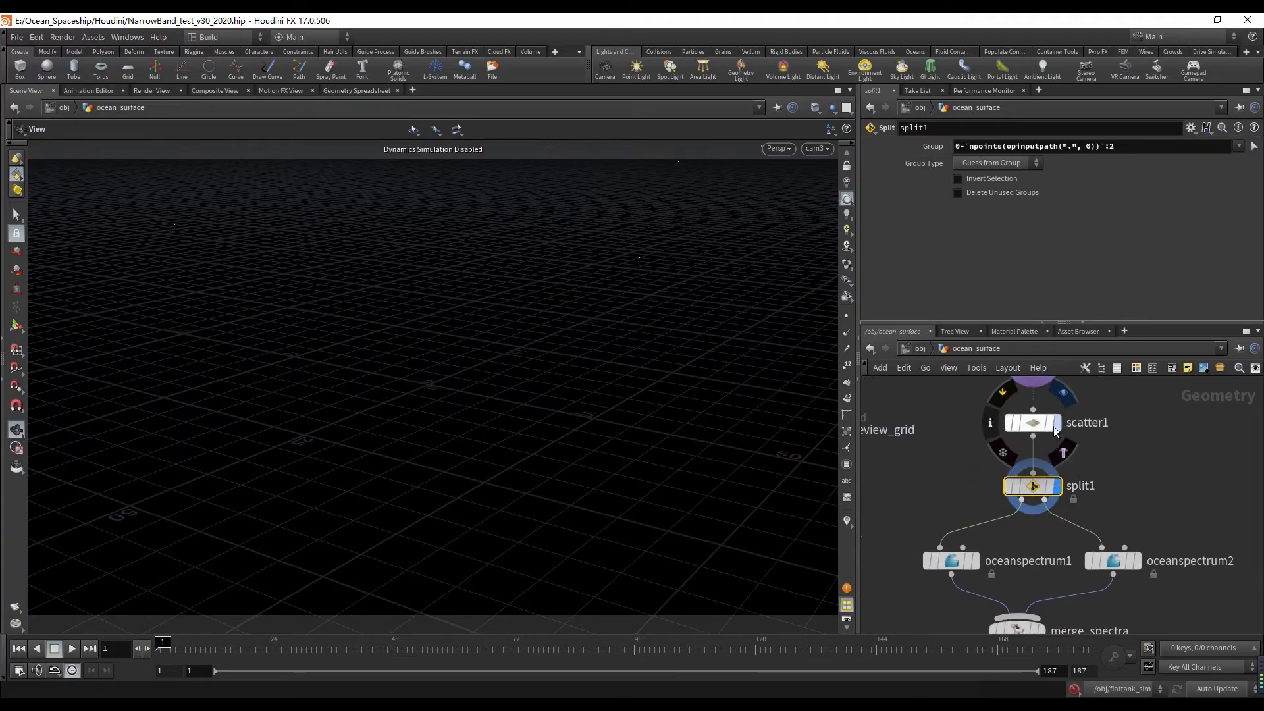
{"action": "left_click", "coordinate": [1055, 423]}
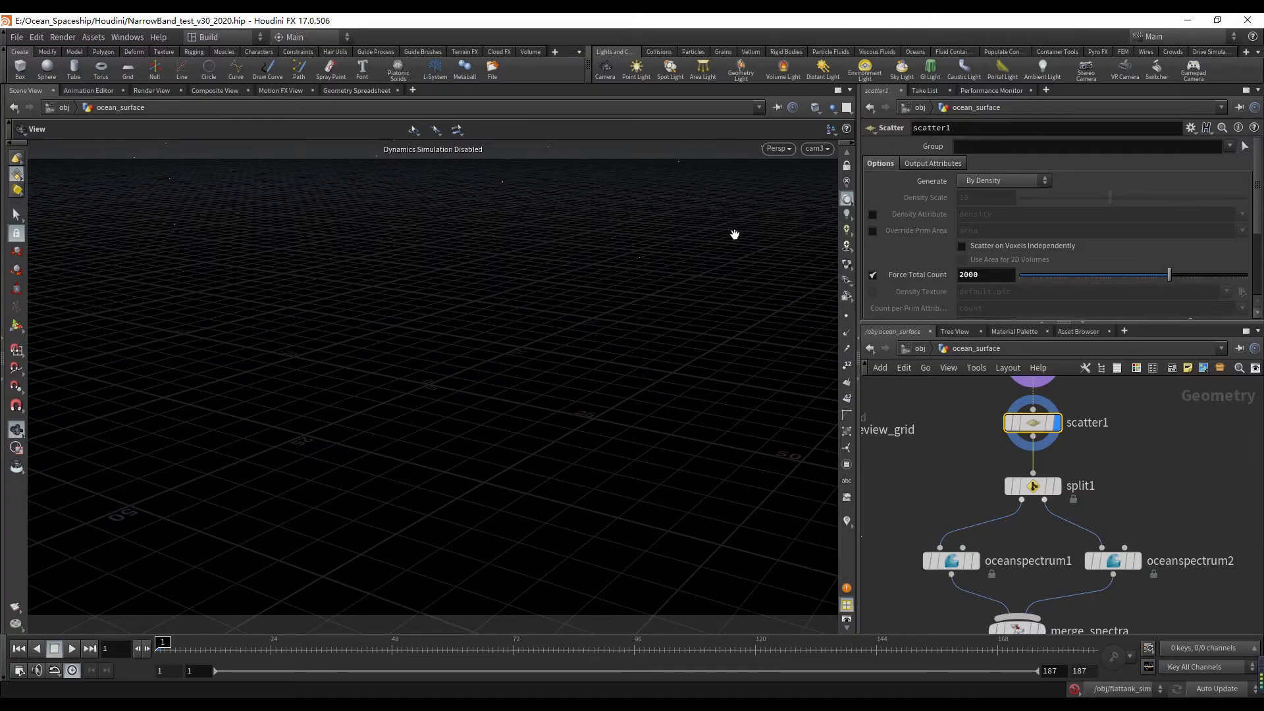
- Select render_grid to check its size and rows, and return to the scatter1 settings
{"action": "middle_click_drag", "start_coordinate": [963, 413], "coordinate": [941, 454]}
{"action": "left_click", "coordinate": [1010, 400]}
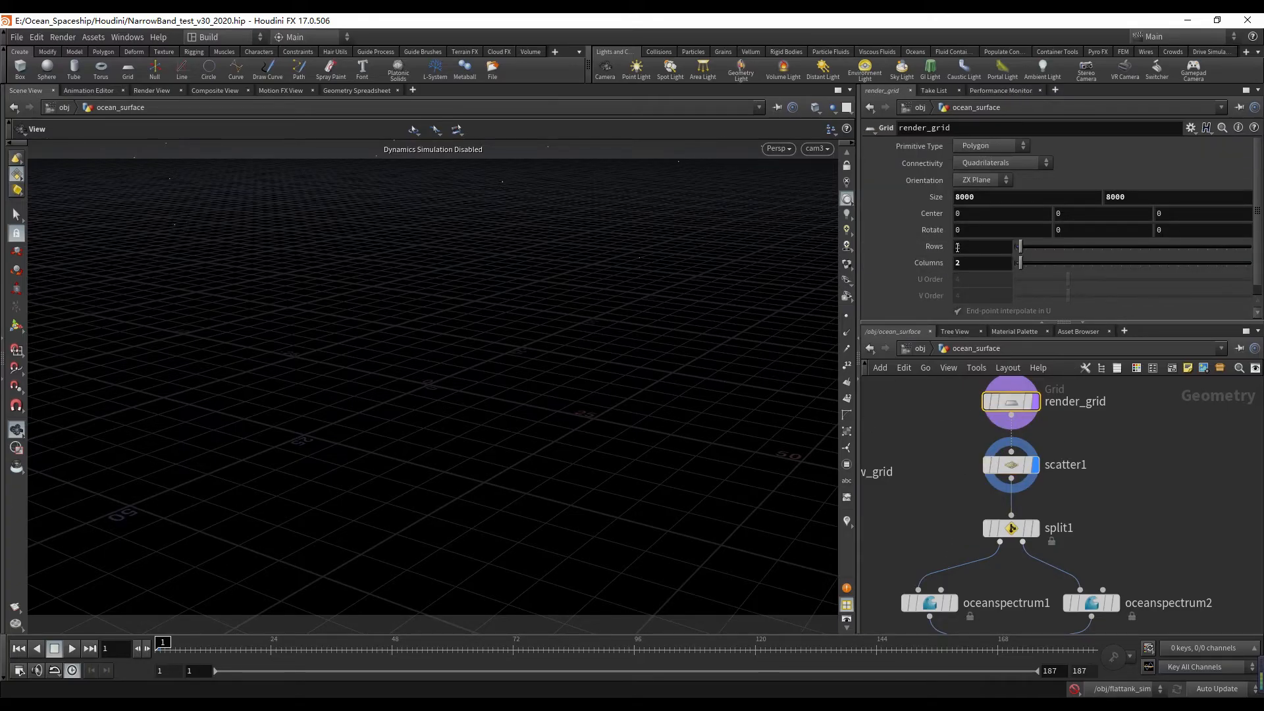
{"action": "left_click", "coordinate": [1011, 465]}
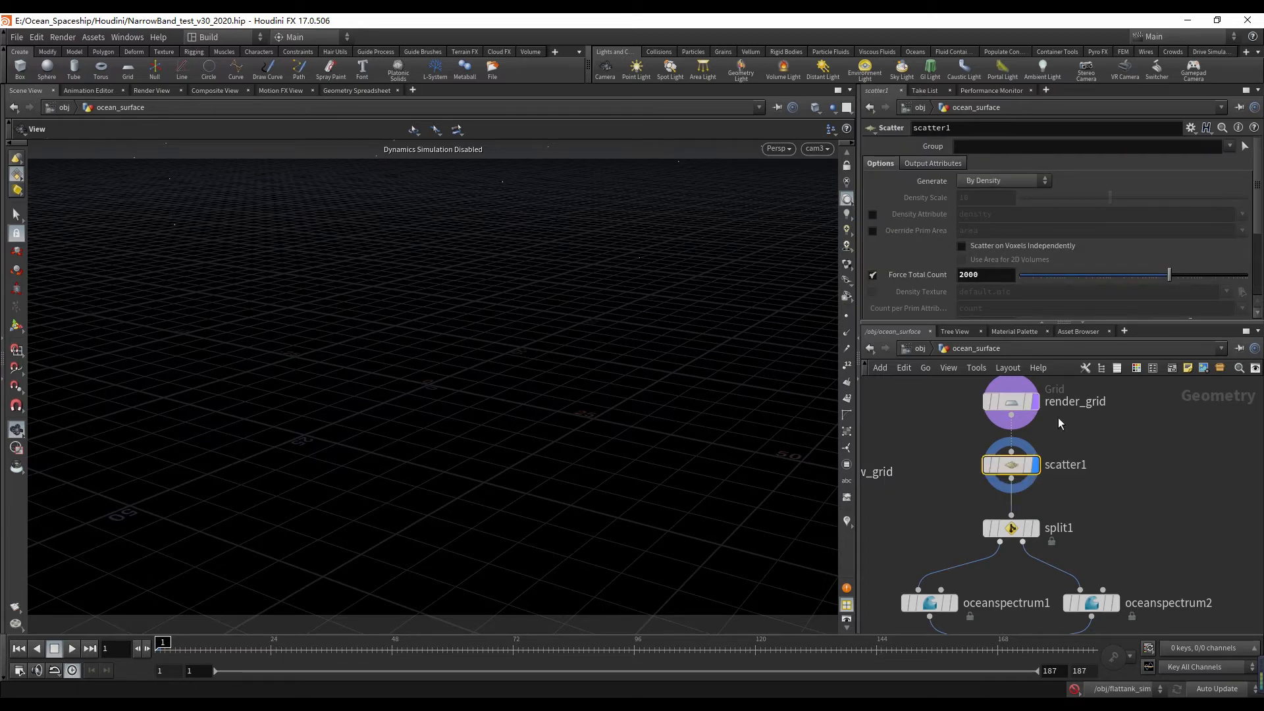
- Display and select merge_spectra to examine its two ocean spectrum inputs
{"action": "middle_click_drag", "start_coordinate": [938, 514], "coordinate": [953, 480]}
{"action": "middle_click_drag", "start_coordinate": [1040, 628], "coordinate": [1035, 588]}
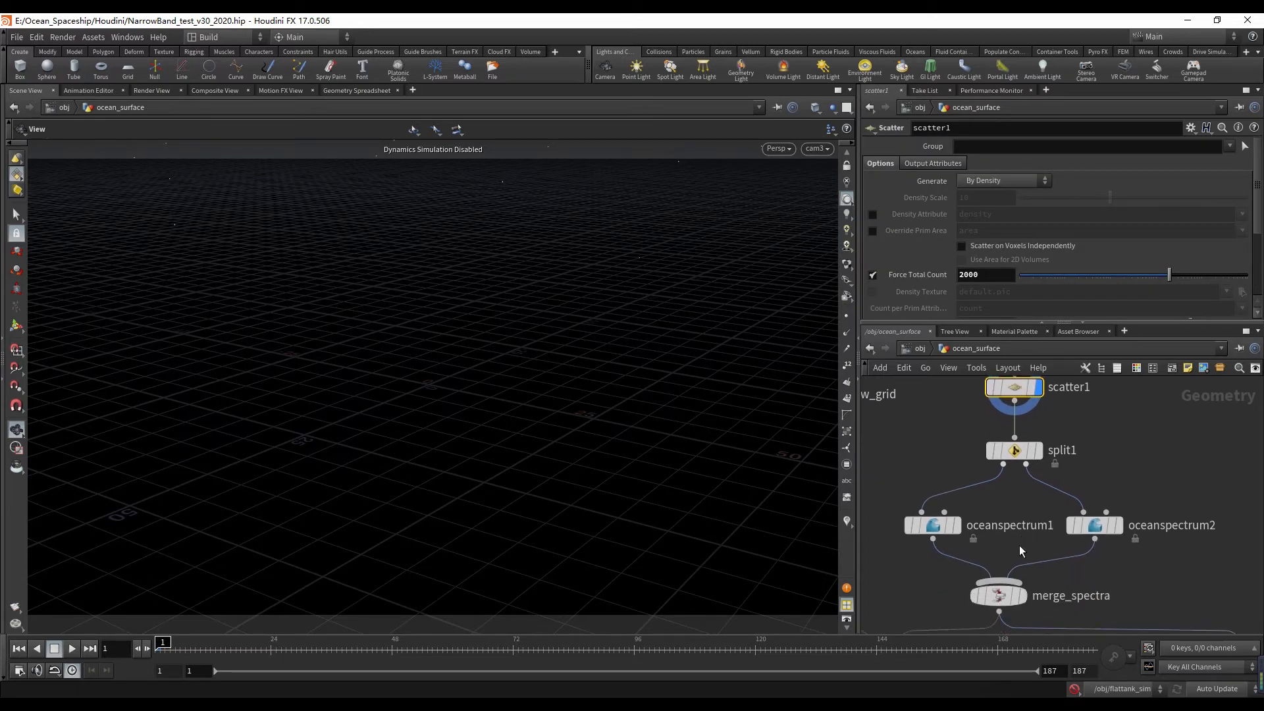
{"action": "left_click", "coordinate": [1025, 590]}
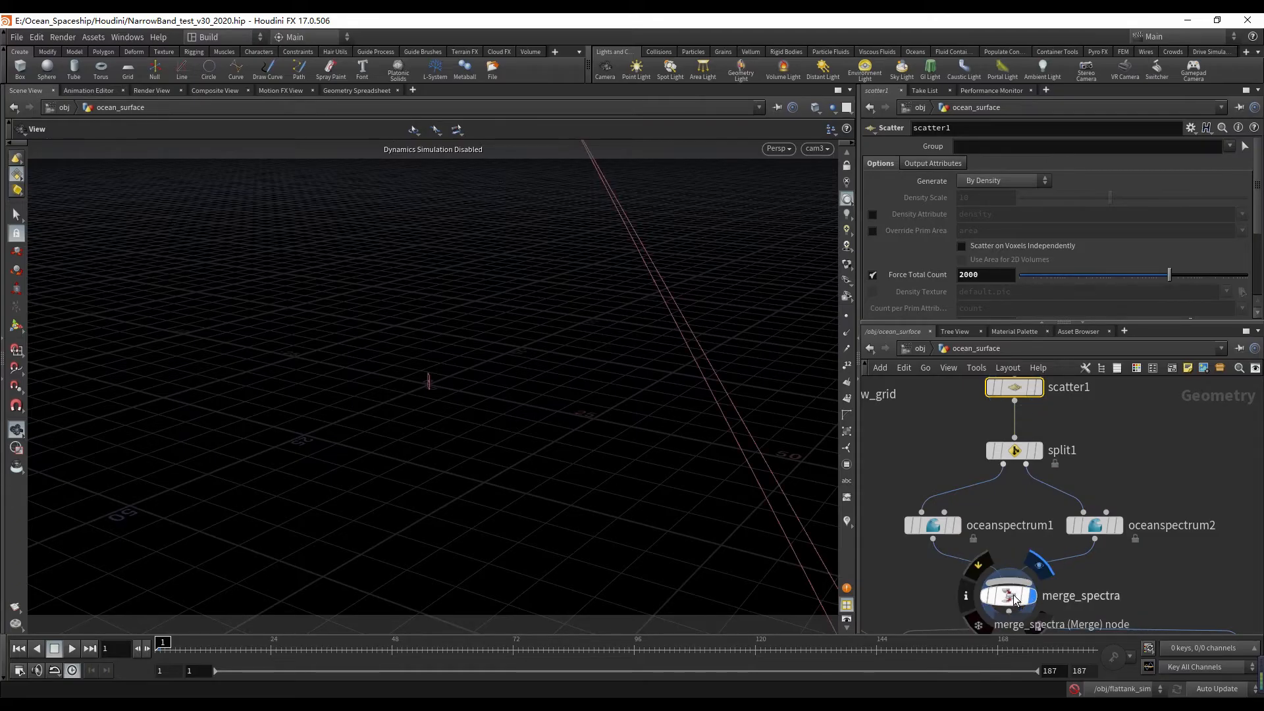
{"action": "left_click_drag", "start_coordinate": [1005, 595], "coordinate": [1053, 607]}
{"action": "left_click", "coordinate": [928, 525]}
{"action": "middle_click_drag", "start_coordinate": [891, 583], "coordinate": [902, 583]}
{"action": "left_click_drag", "start_coordinate": [902, 581], "coordinate": [1210, 605]}
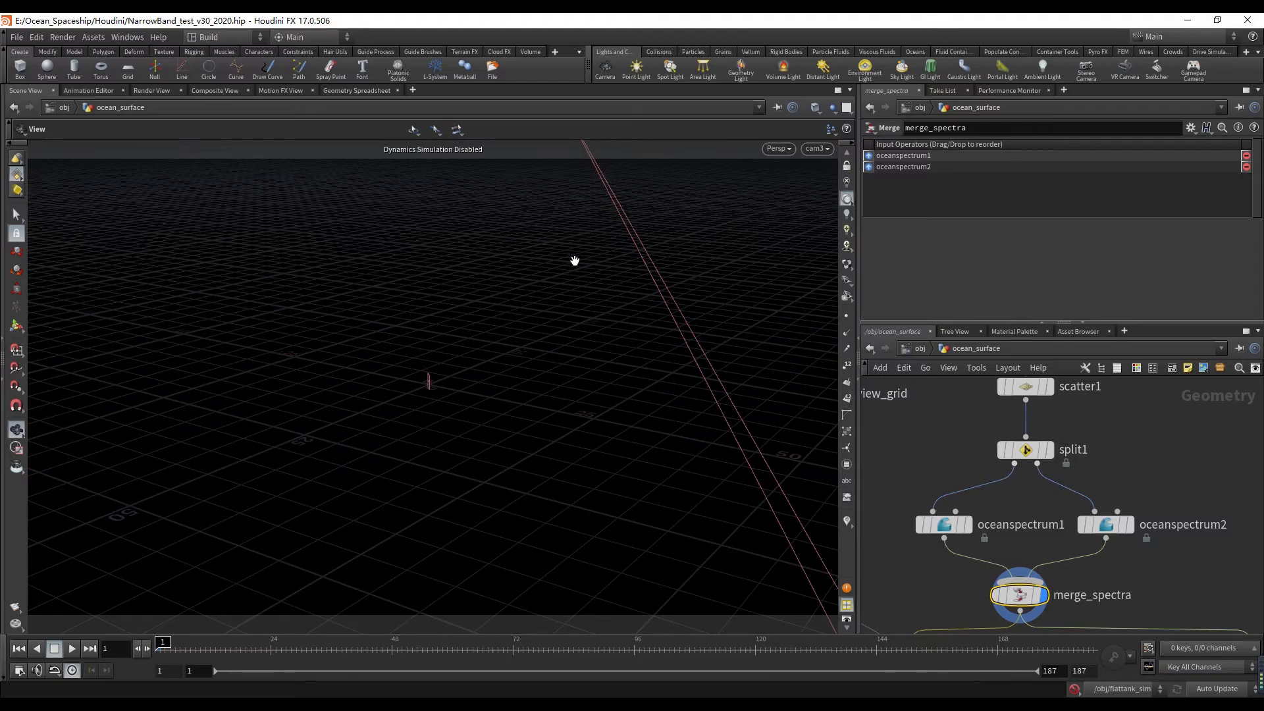
- Display scatter1 and split1 in turn to compare the points before and after the split
{"action": "left_click", "coordinate": [1018, 443]}
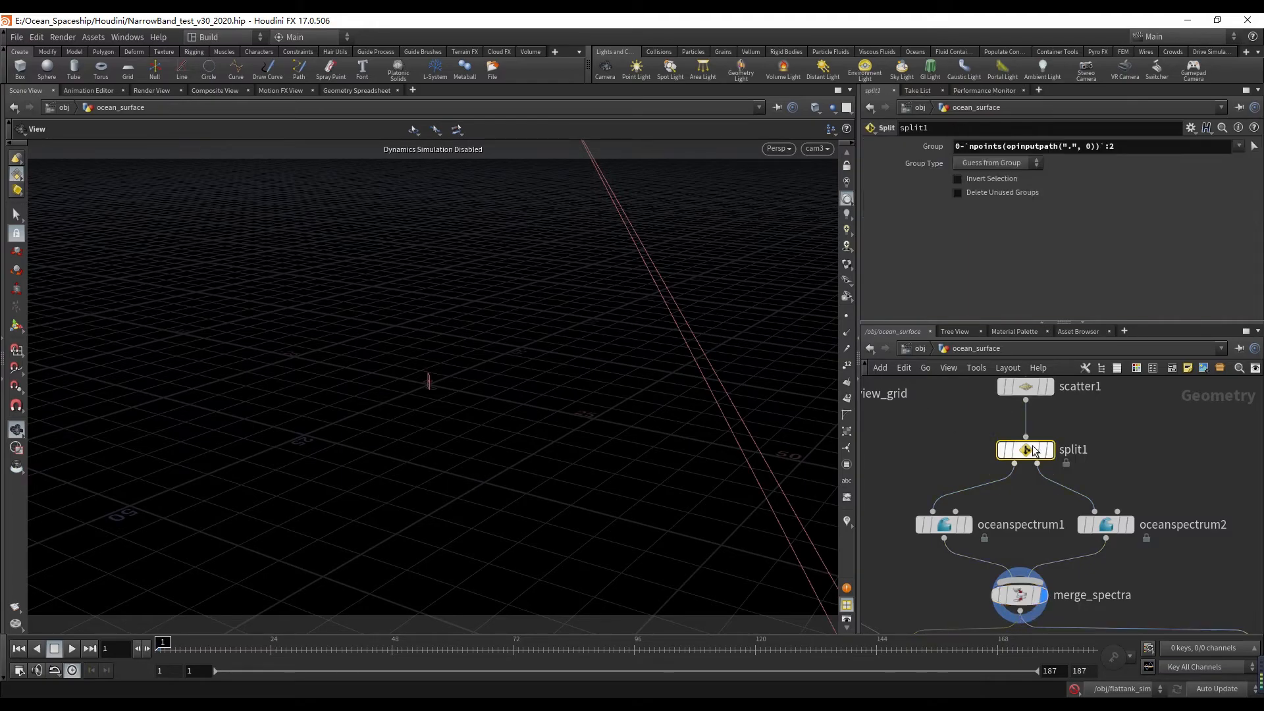
{"action": "left_click", "coordinate": [1050, 388]}
{"action": "left_click", "coordinate": [1023, 387]}
{"action": "mouse_move", "coordinate": [1083, 420]}
{"action": "middle_mouse_down"}
{"action": "mouse_move", "coordinate": [1067, 495]}
{"action": "mouse_move", "coordinate": [1075, 431]}
{"action": "middle_mouse_up"}
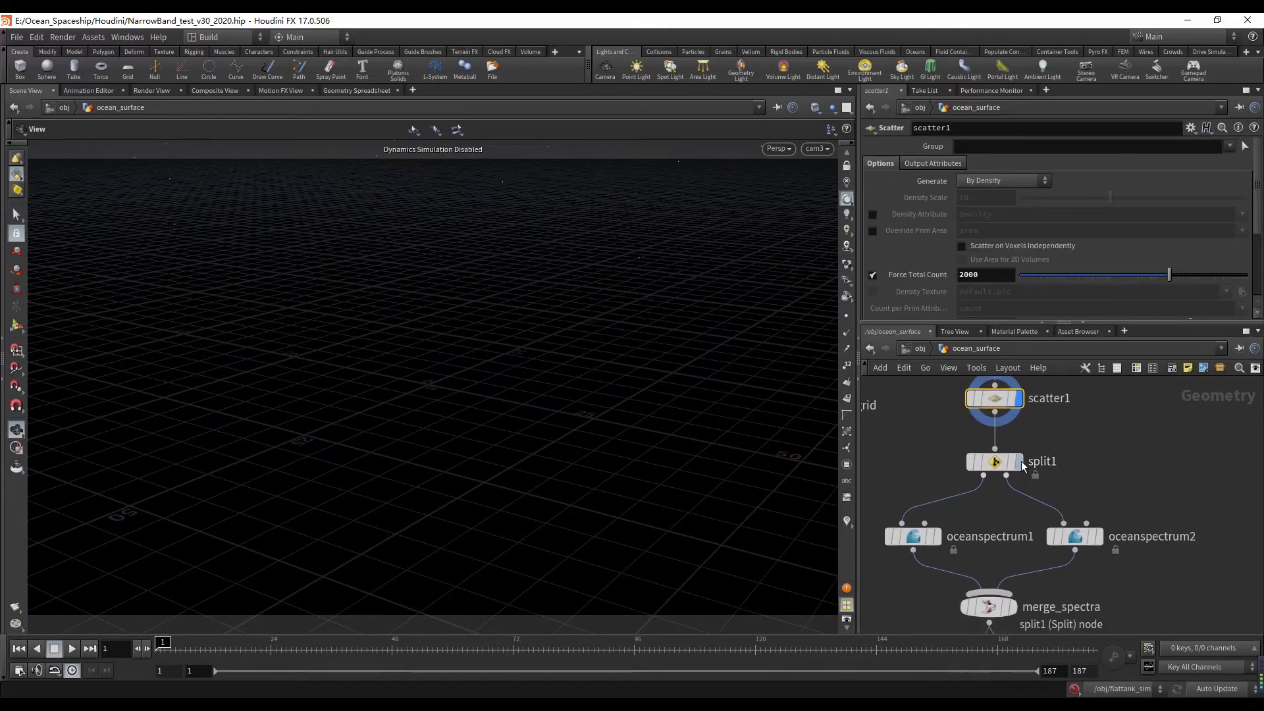
{"action": "left_click", "coordinate": [1019, 461]}
{"action": "left_click_drag", "start_coordinate": [1086, 447], "coordinate": [876, 539]}
{"action": "left_click", "coordinate": [994, 460]}
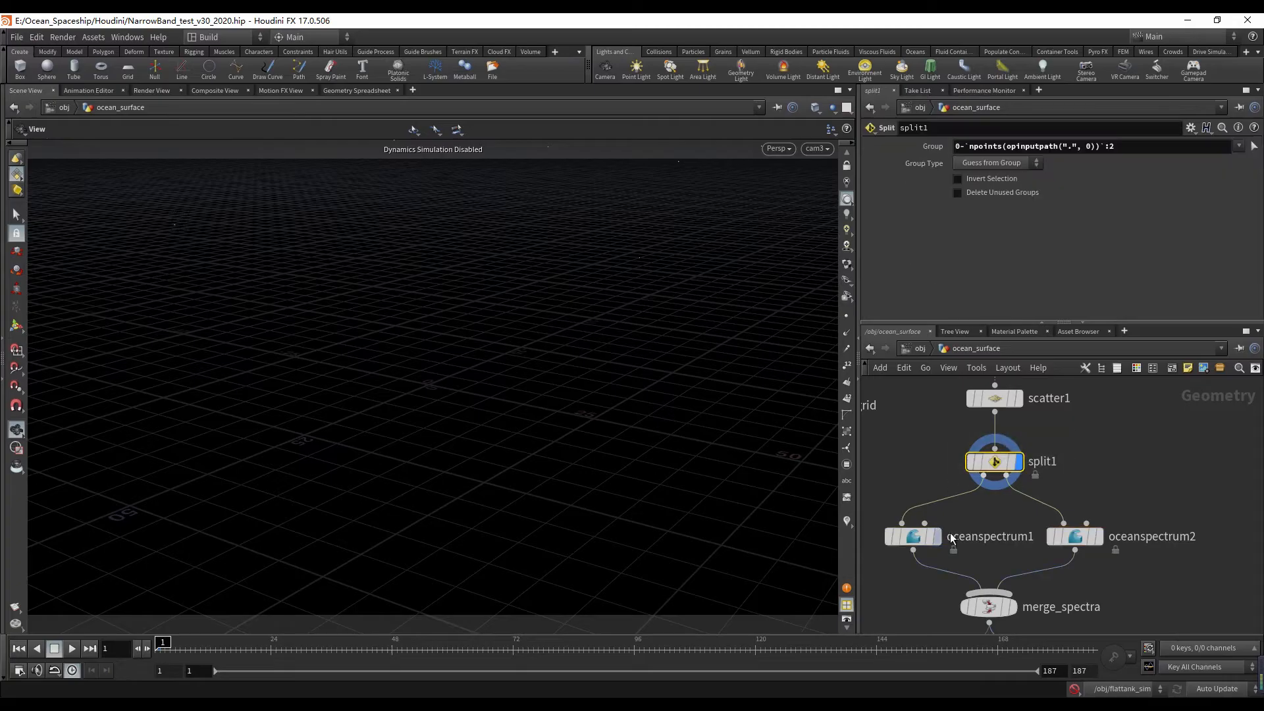
{"action": "middle_click_drag", "start_coordinate": [993, 461], "coordinate": [1039, 451]}
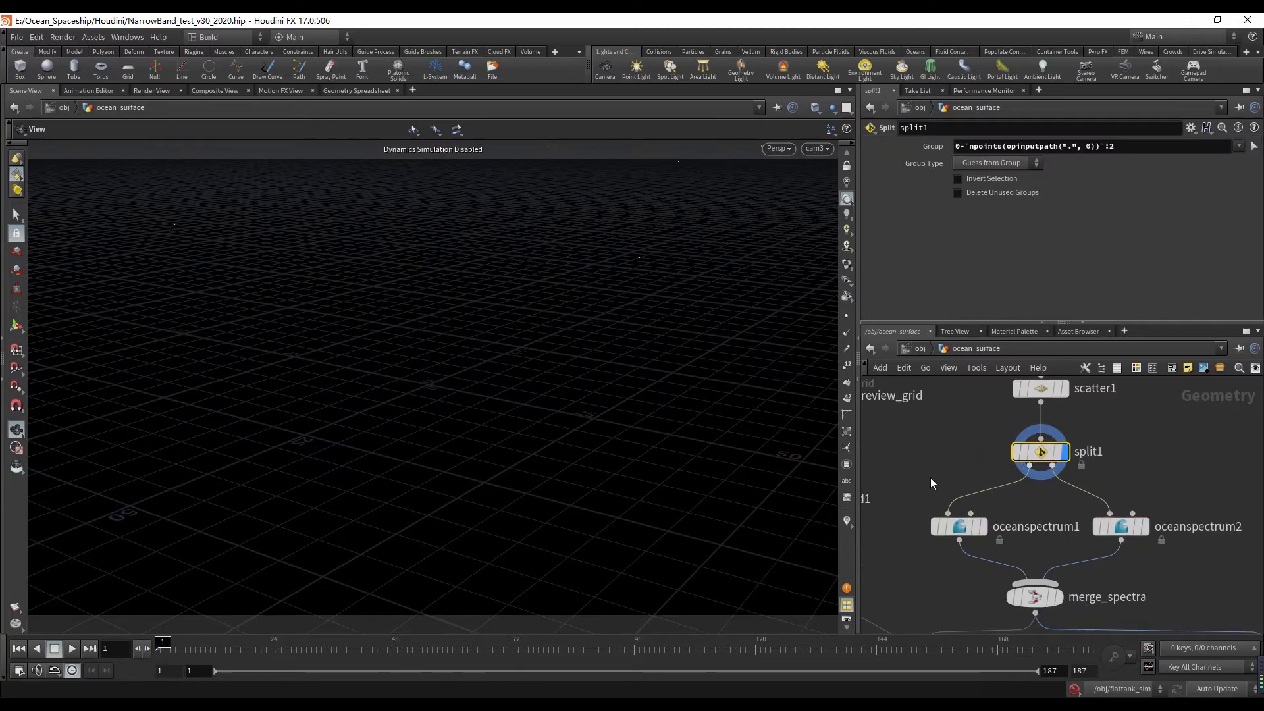
- Display oceanspectrum1, oceanspectrum2 and merge_spectra in turn, and view the merged spectra from a free perspective
{"action": "left_click", "coordinate": [981, 527]}
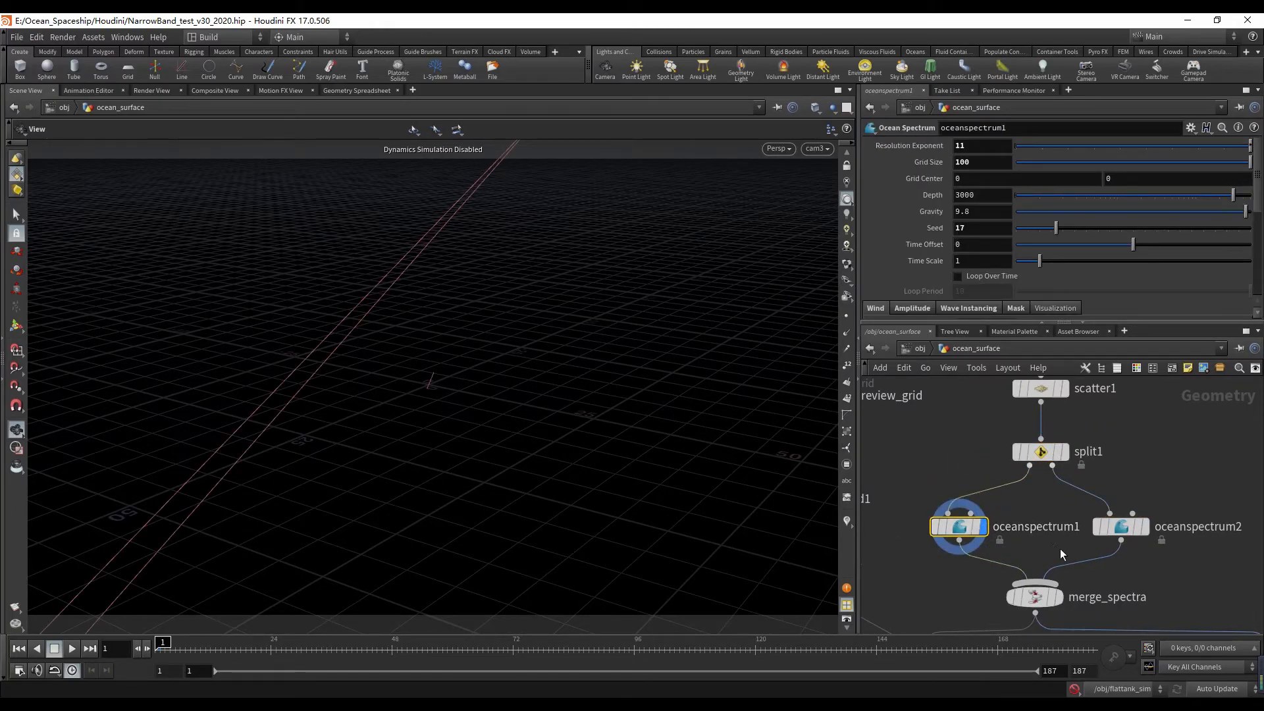
{"action": "middle_click_drag", "start_coordinate": [1060, 549], "coordinate": [1017, 537]}
{"action": "left_click", "coordinate": [1103, 515]}
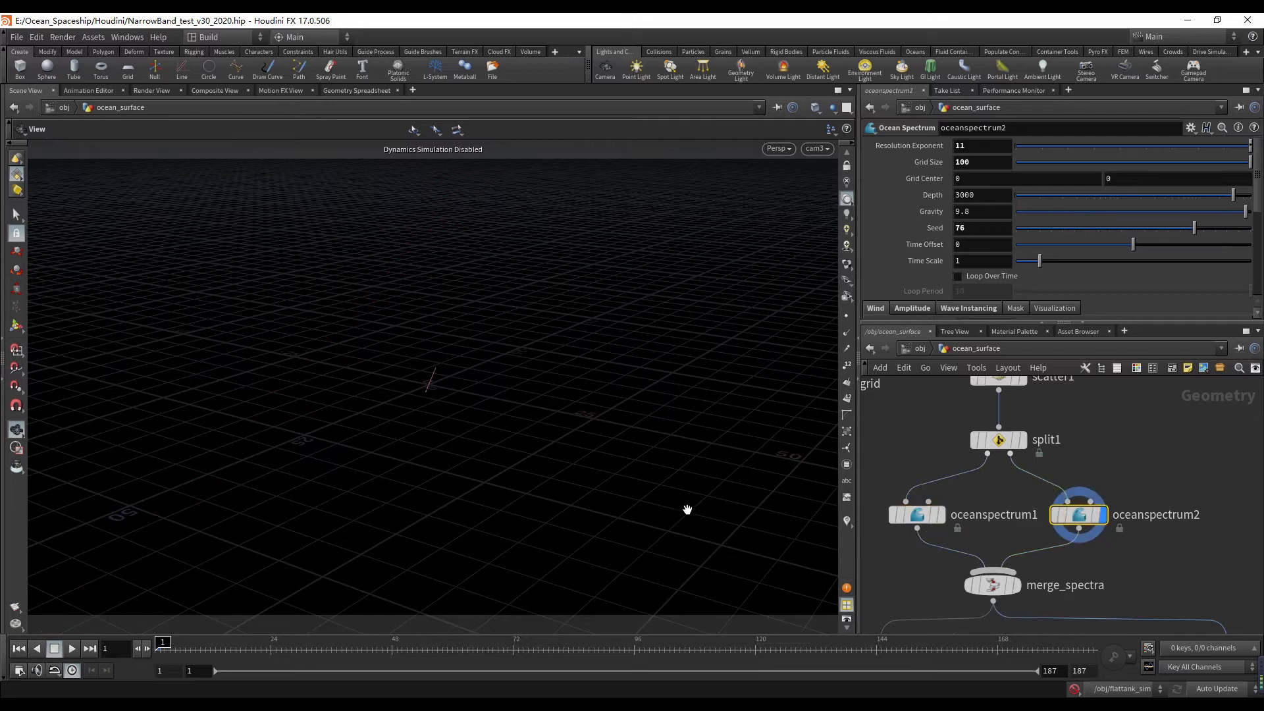
{"action": "left_click", "coordinate": [1012, 583]}
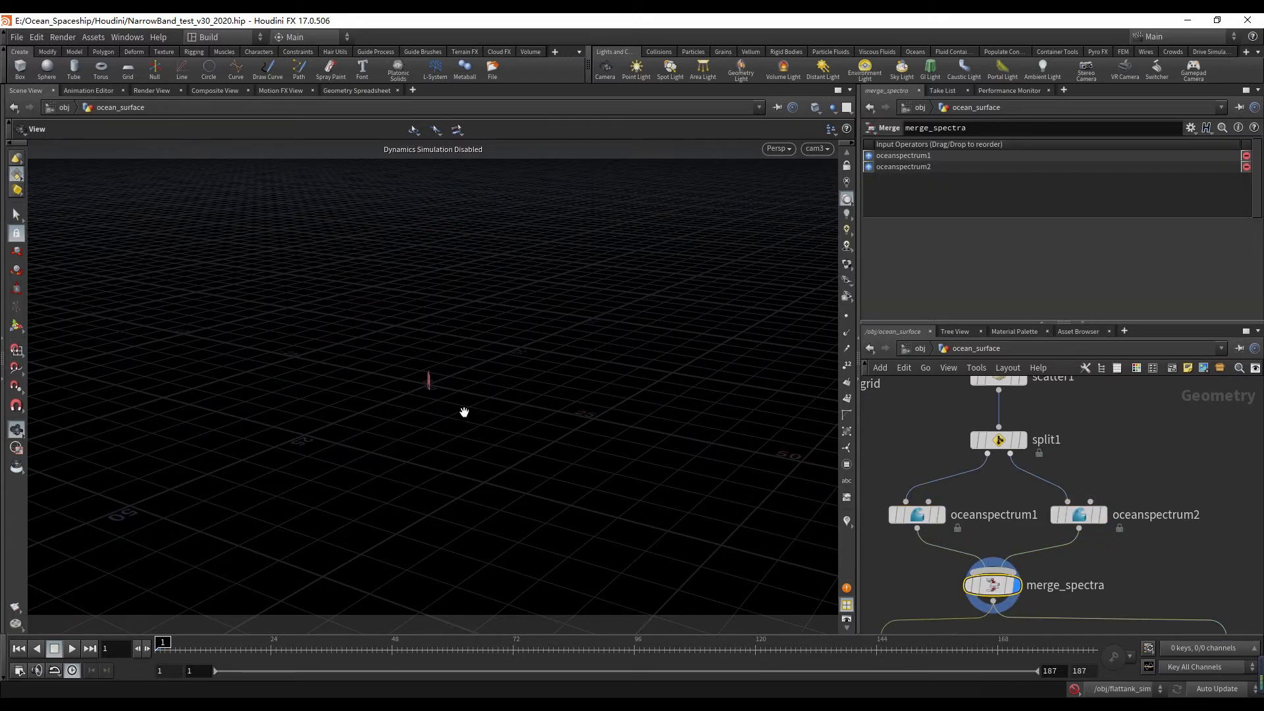
{"action": "left_click_drag", "start_coordinate": [437, 418], "coordinate": [528, 451]}
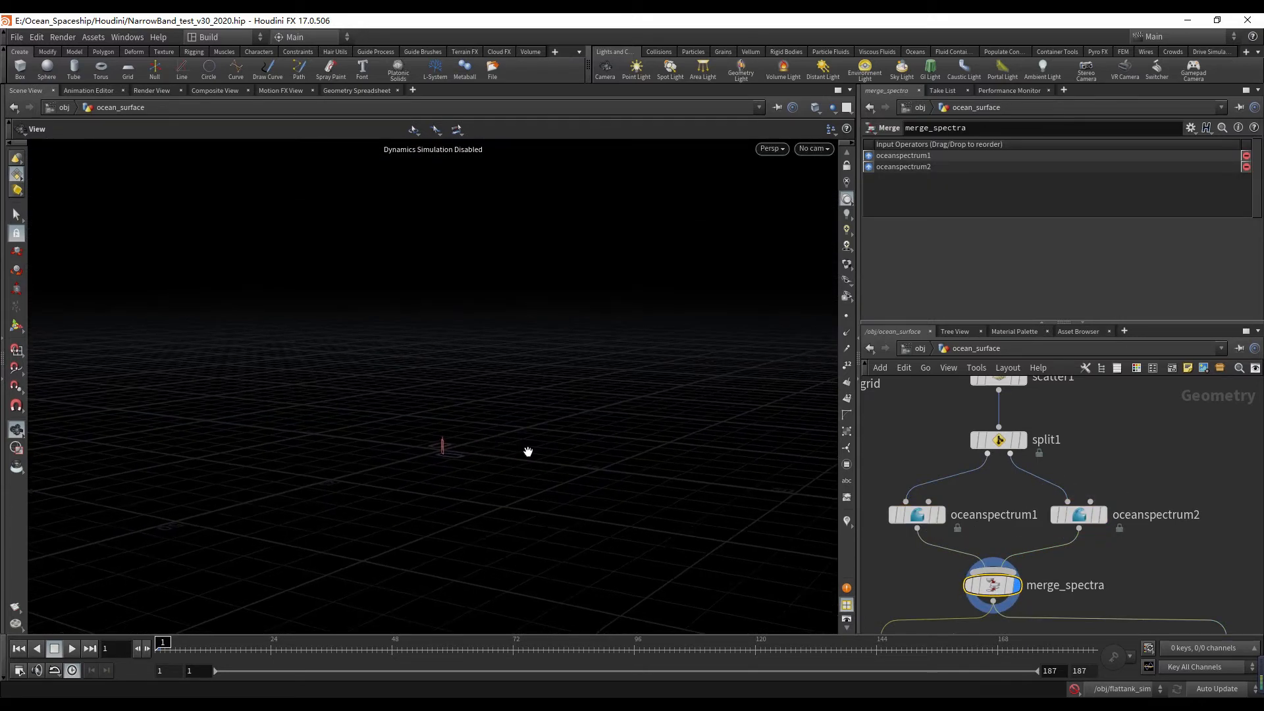
- Examine the wind, amplitude and wave instancing settings of the two ocean spectrum nodes
{"action": "middle_click_drag", "start_coordinate": [1003, 524], "coordinate": [1010, 489]}
{"action": "middle_click_drag", "start_coordinate": [920, 537], "coordinate": [949, 542]}
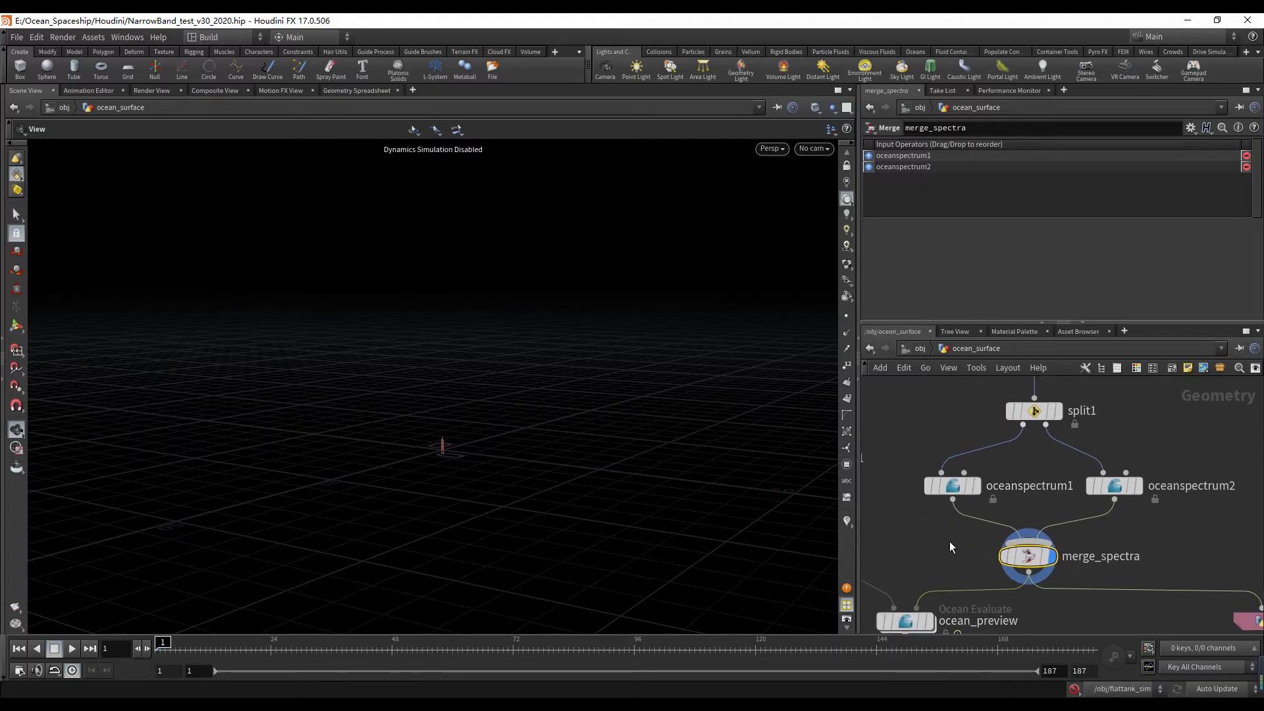
{"action": "scroll", "coordinate": [957, 529], "scroll_direction": "down", "scroll_amount": 2}
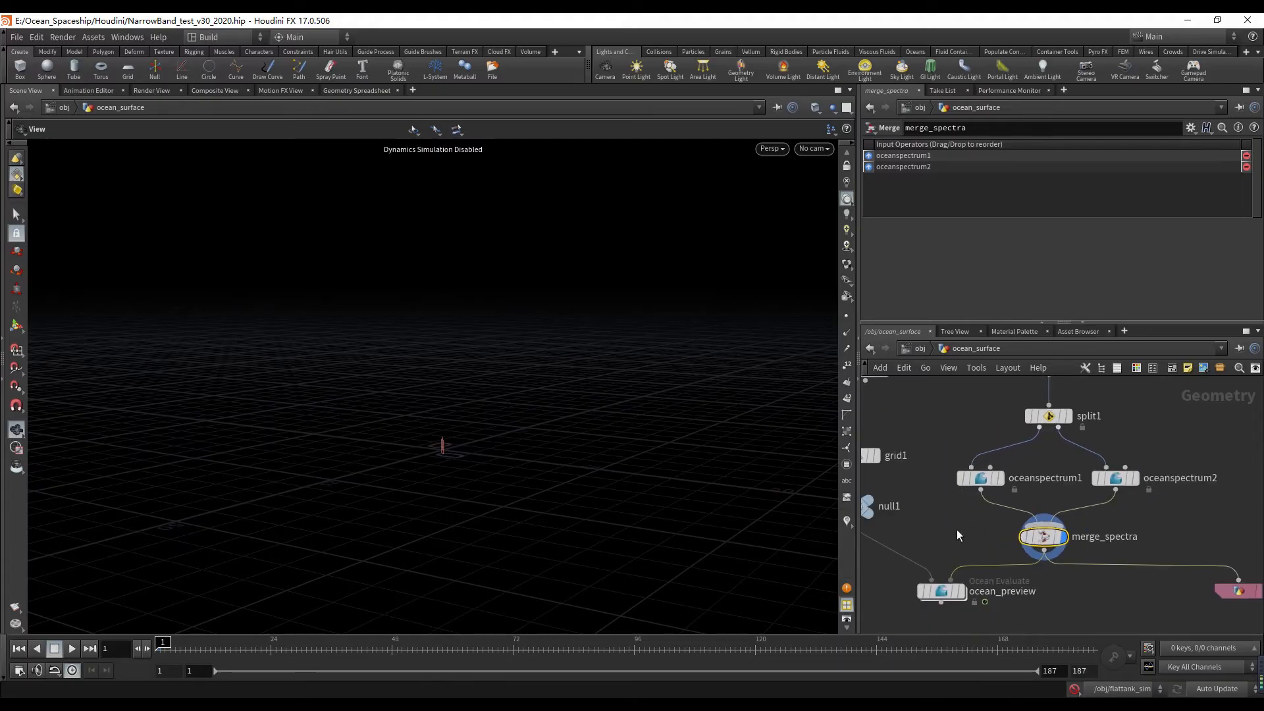
{"action": "left_click", "coordinate": [980, 478]}
{"action": "scroll", "coordinate": [932, 231], "scroll_direction": "down", "scroll_amount": 4}
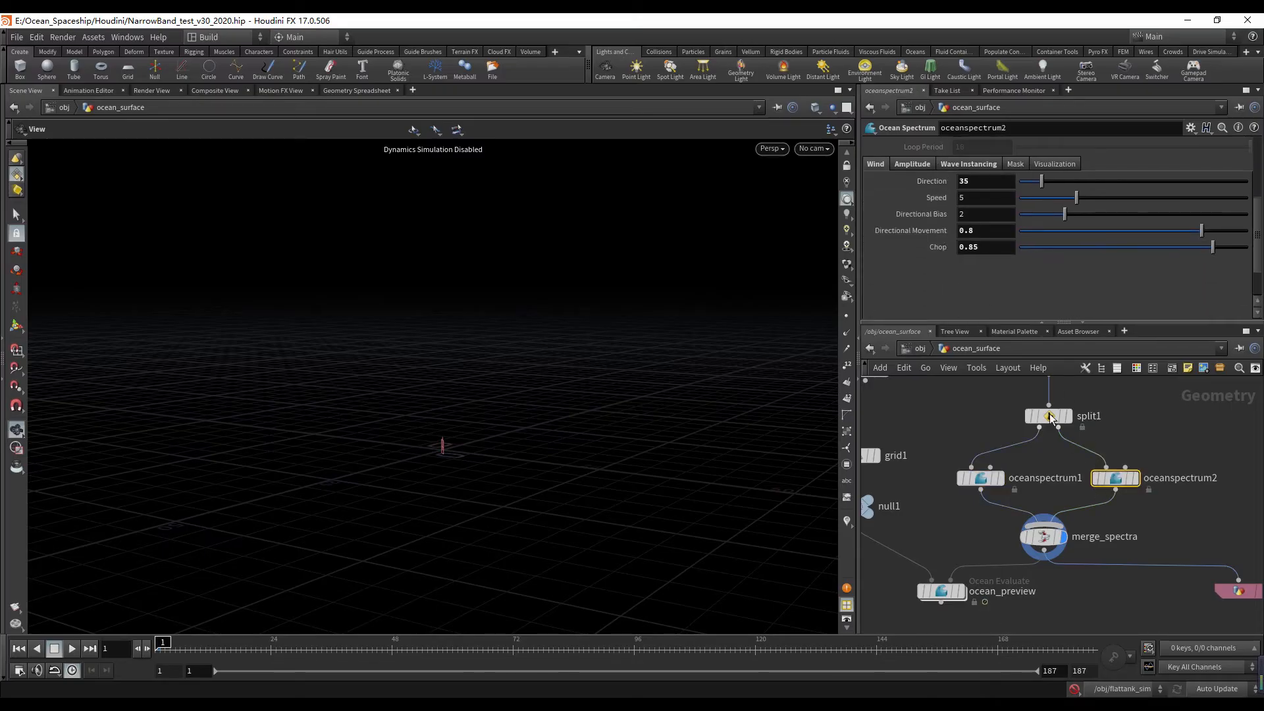
{"action": "left_click_drag", "start_coordinate": [1166, 441], "coordinate": [1127, 490]}
{"action": "left_click", "coordinate": [983, 165]}
{"action": "left_click", "coordinate": [916, 164]}
{"action": "left_click", "coordinate": [977, 163]}
- Compare the wave instancing settings of oceanspectrum1 and oceanspectrum2, and check the amplitude settings of oceanspectrum2
{"action": "left_click_drag", "start_coordinate": [934, 440], "coordinate": [1027, 492]}
{"action": "left_click_drag", "start_coordinate": [1196, 440], "coordinate": [1122, 487]}
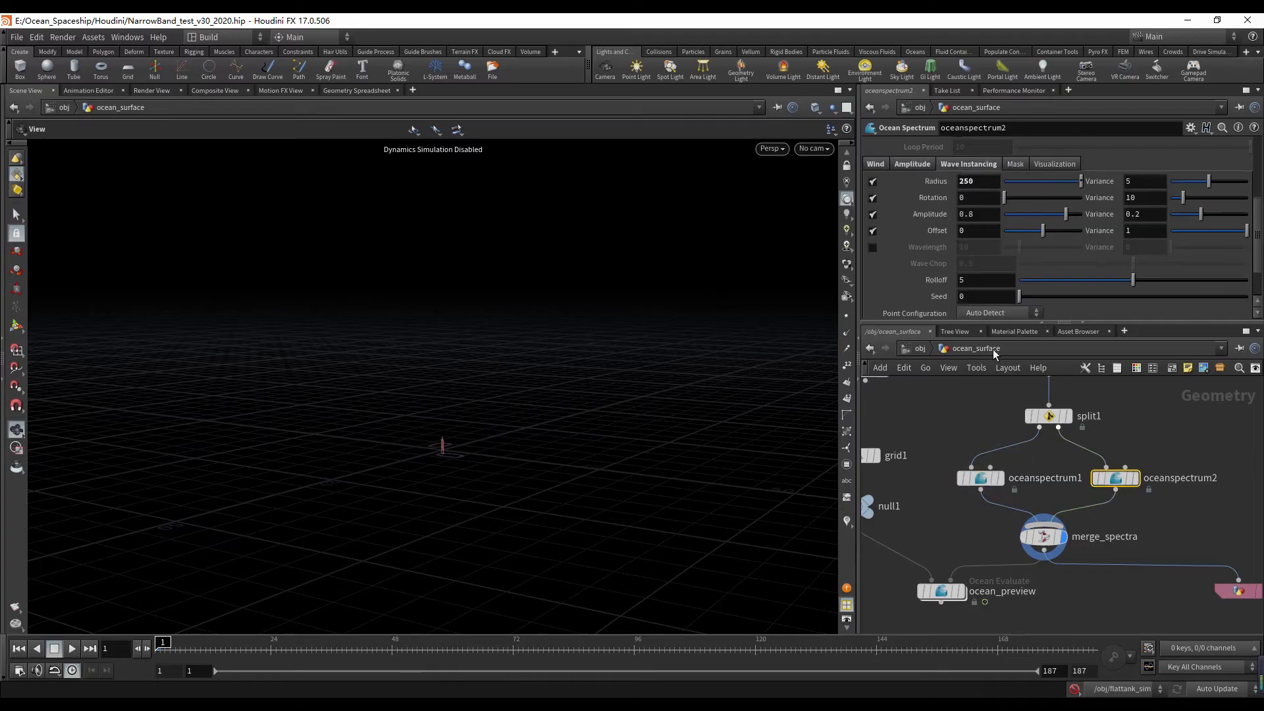
{"action": "left_click_drag", "start_coordinate": [947, 431], "coordinate": [1026, 487]}
{"action": "left_click", "coordinate": [950, 165]}
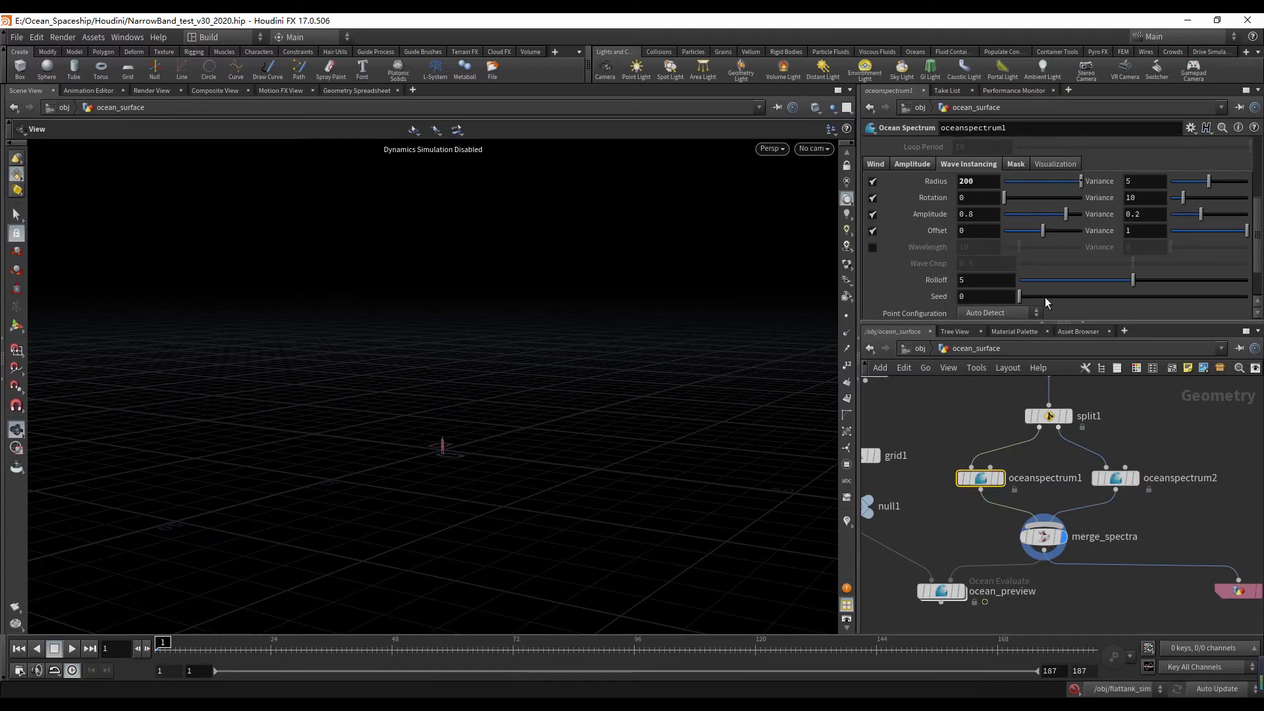
{"action": "left_click_drag", "start_coordinate": [1170, 420], "coordinate": [1115, 499]}
{"action": "left_click", "coordinate": [911, 164]}
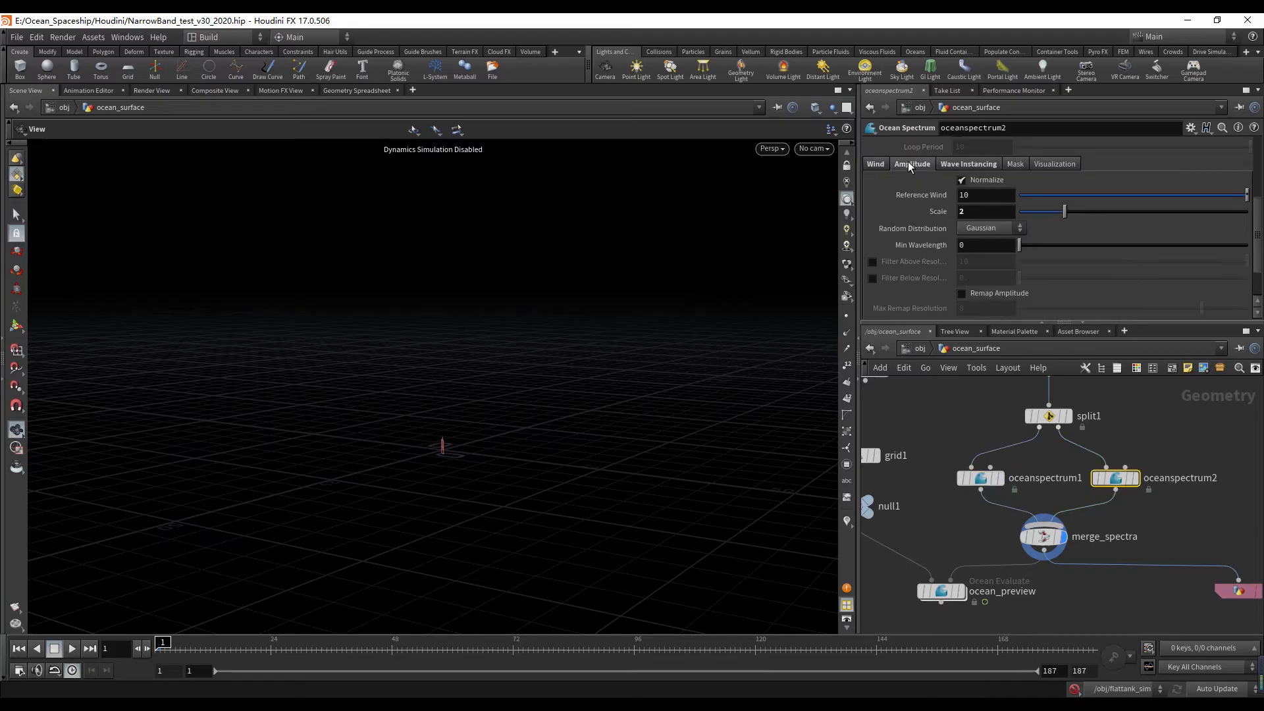
- Compare the mask settings of oceanspectrum1 and oceanspectrum2, and recheck the amplitude settings of oceanspectrum2
{"action": "left_click_drag", "start_coordinate": [966, 435], "coordinate": [995, 494]}
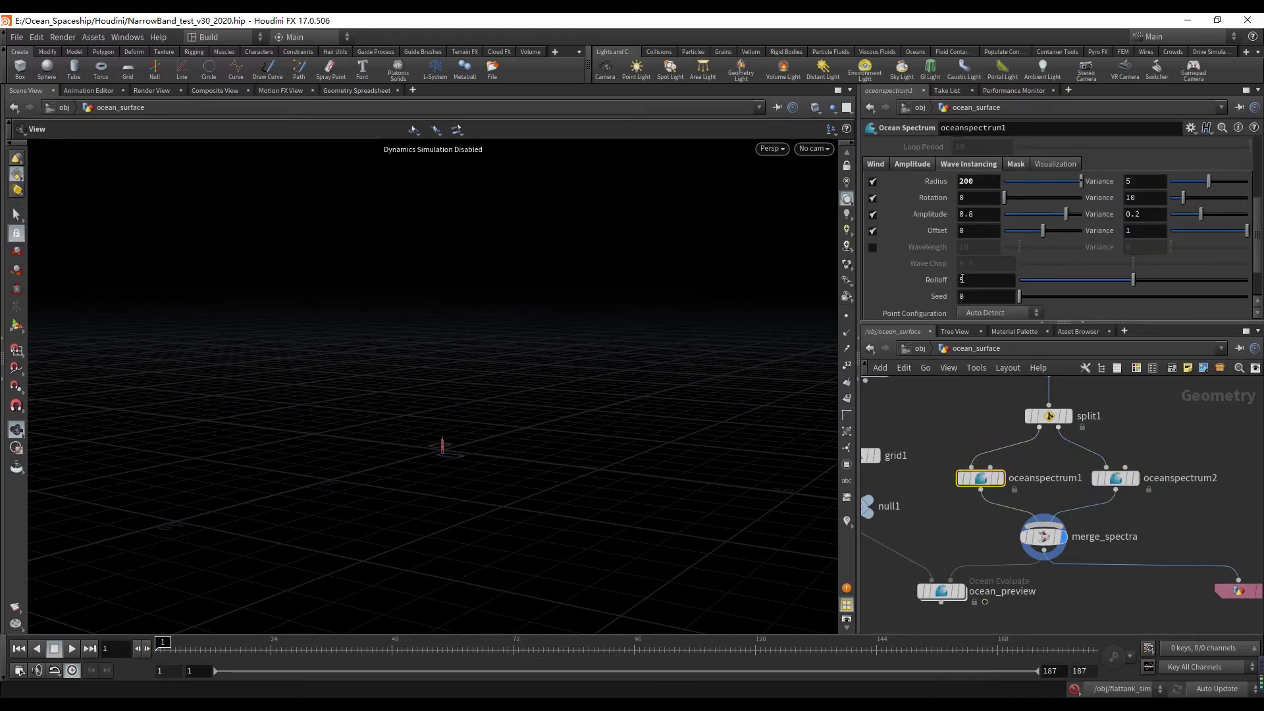
{"action": "left_click", "coordinate": [1018, 163]}
{"action": "left_click", "coordinate": [1159, 474]}
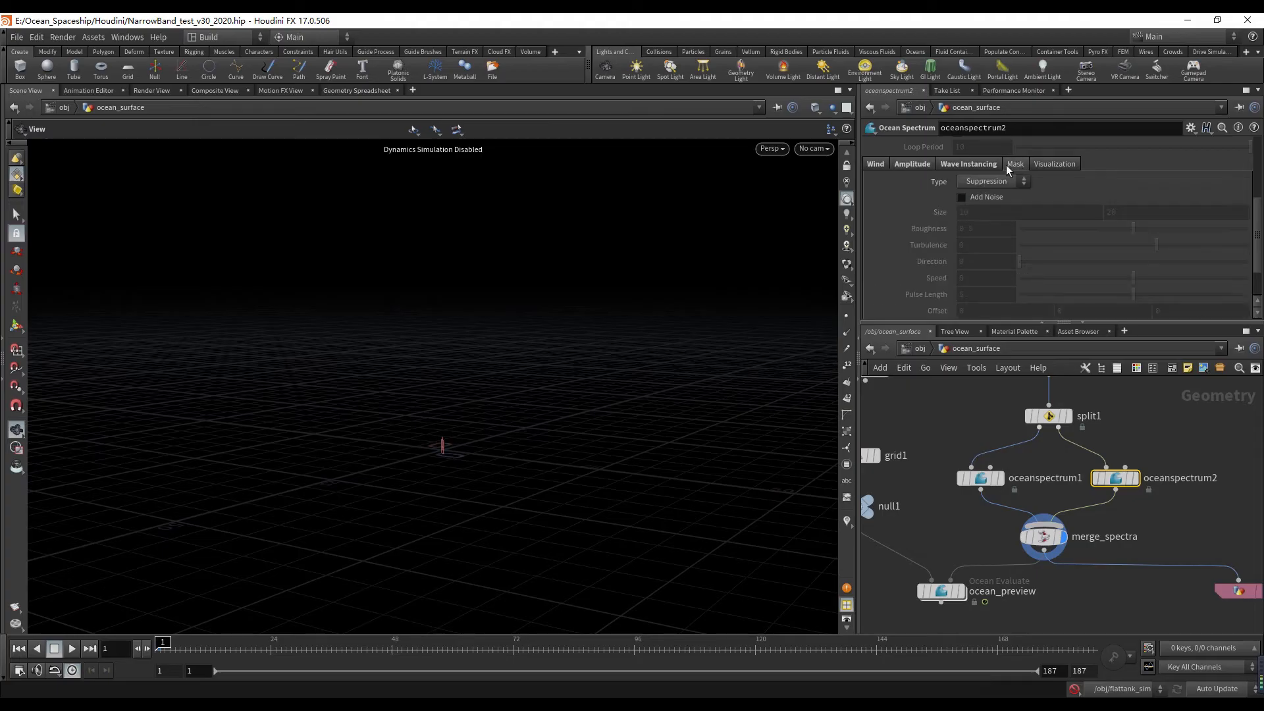
{"action": "left_click", "coordinate": [913, 166]}
{"action": "scroll", "coordinate": [930, 498], "scroll_direction": "down", "scroll_amount": 2}
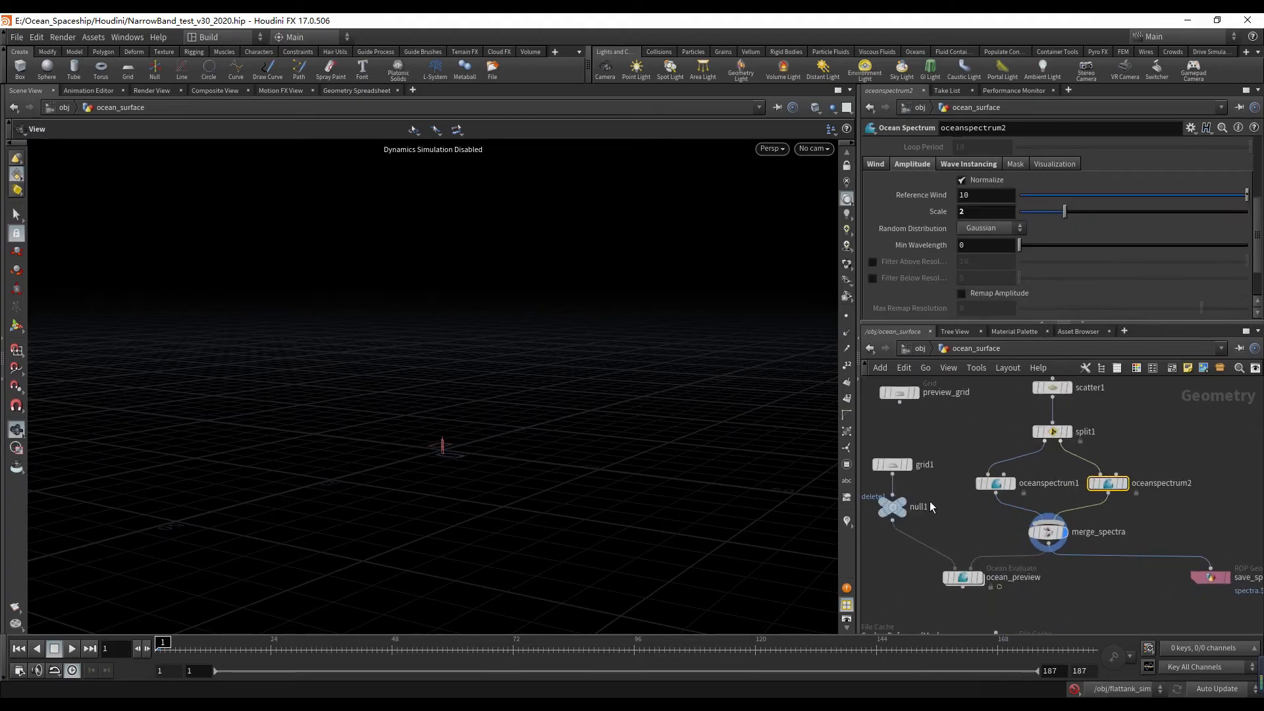
- Display the ocean_preview surface and view it at frame 110 through cam3
{"action": "left_click", "coordinate": [979, 577]}
{"action": "left_click", "coordinate": [963, 578]}
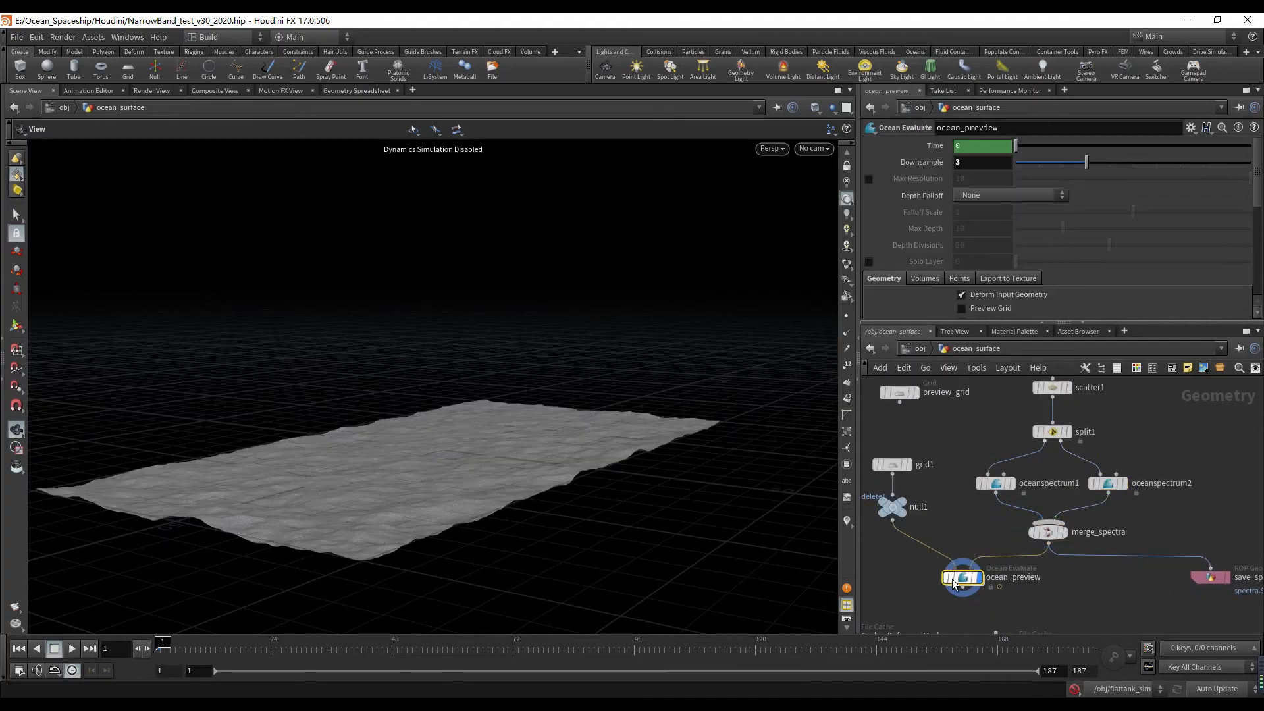
{"action": "left_click_drag", "start_coordinate": [290, 496], "coordinate": [432, 476]}
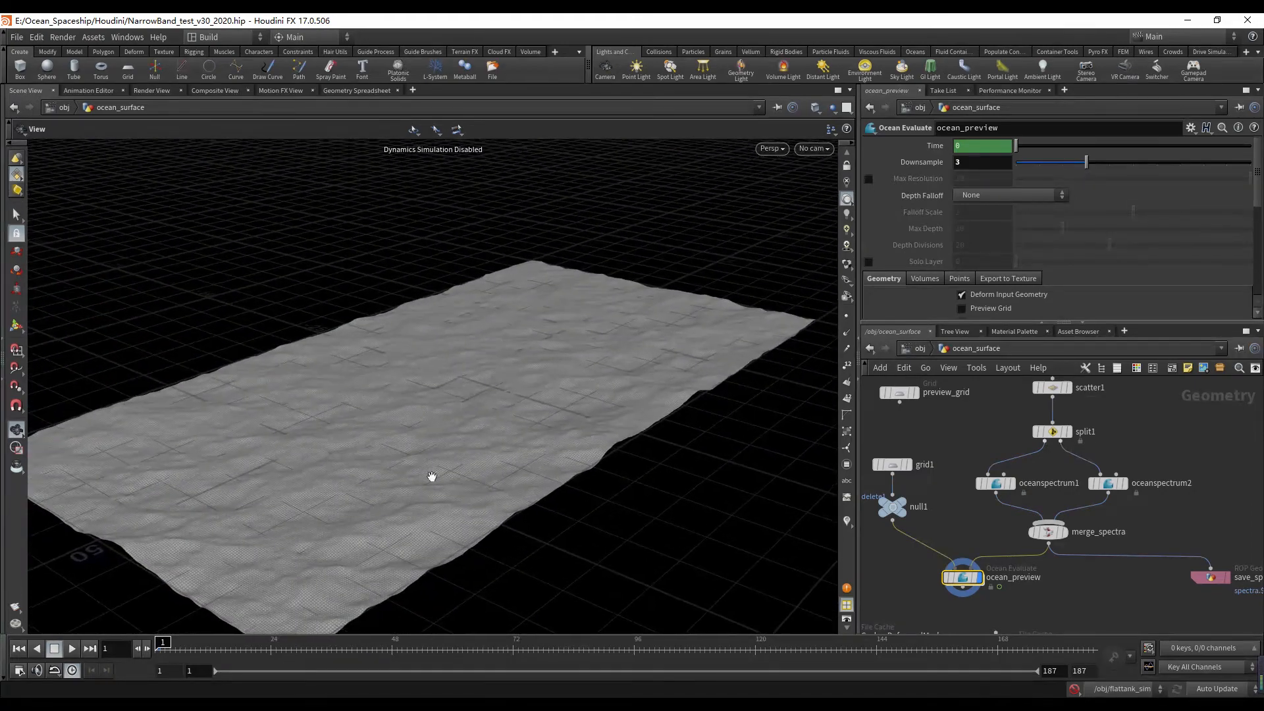
{"action": "left_click_drag", "start_coordinate": [313, 643], "coordinate": [704, 643]}
{"action": "left_click", "coordinate": [816, 149]}
{"action": "left_click", "coordinate": [831, 238]}
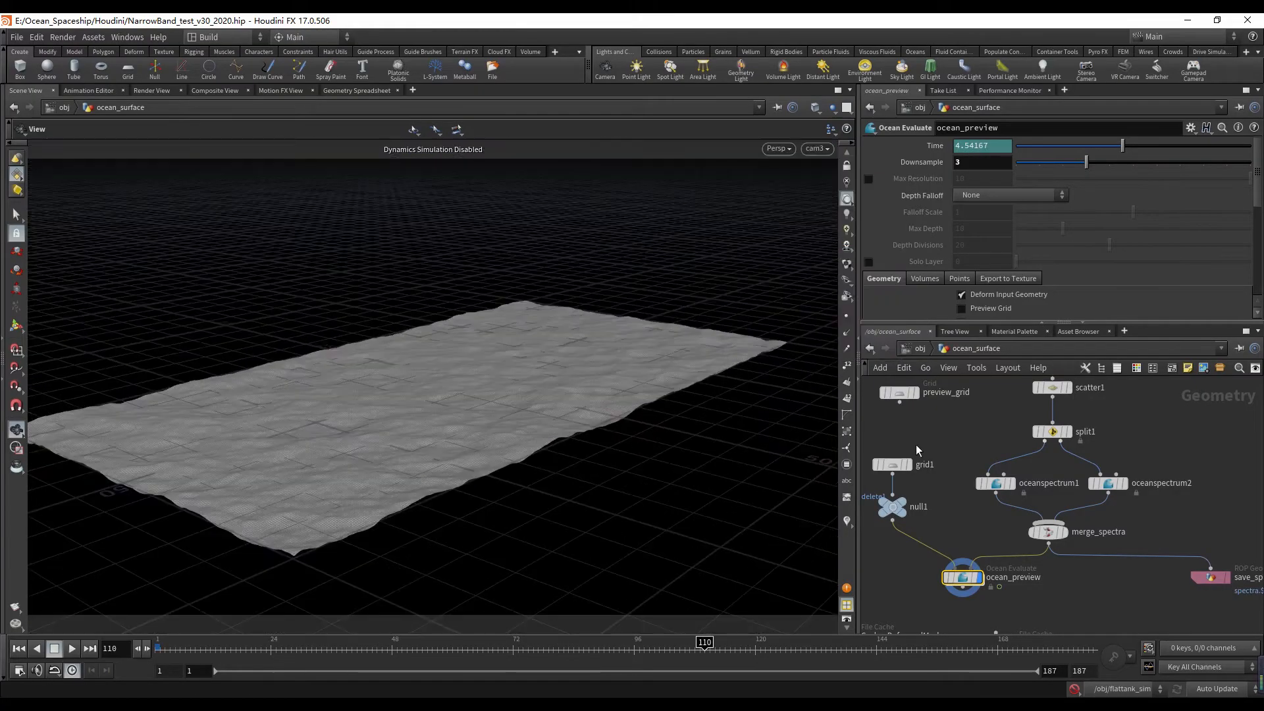
- Display grid1 and examine its size, rows, columns and node information
{"action": "scroll", "coordinate": [907, 442], "scroll_direction": "up", "scroll_amount": 3}
{"action": "left_click", "coordinate": [887, 485]}
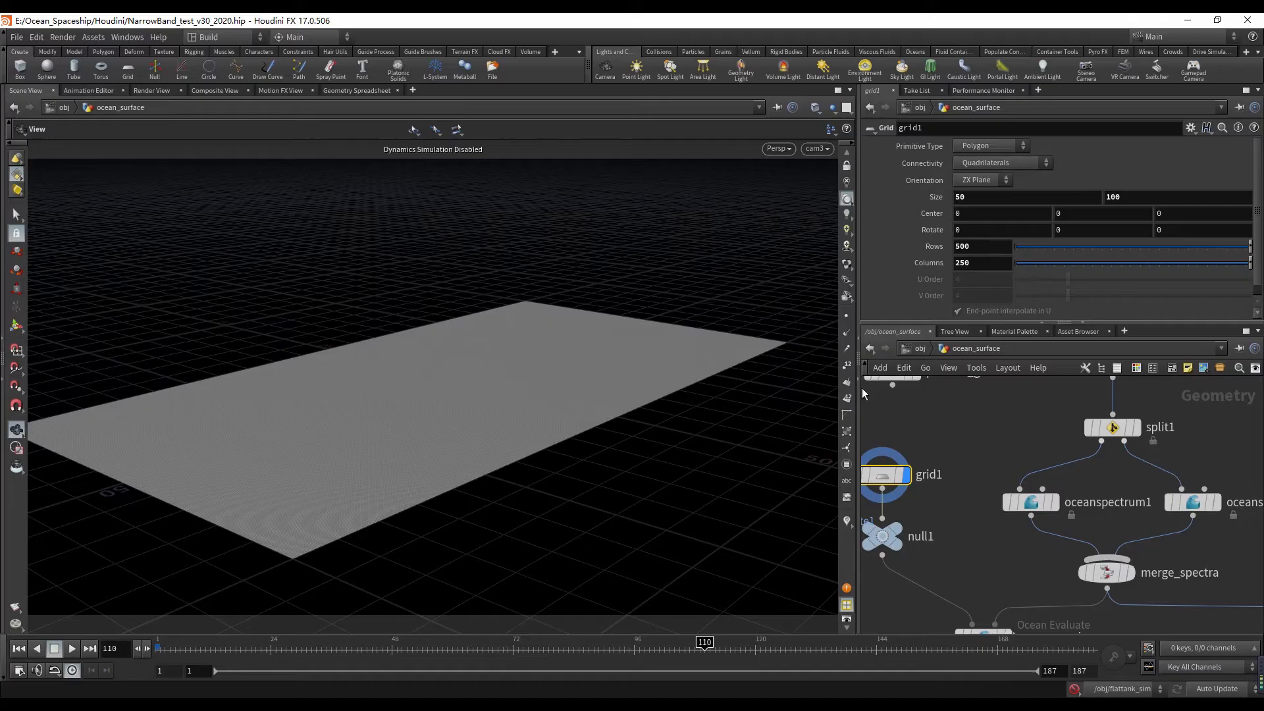
{"action": "middle_click", "coordinate": [884, 488]}
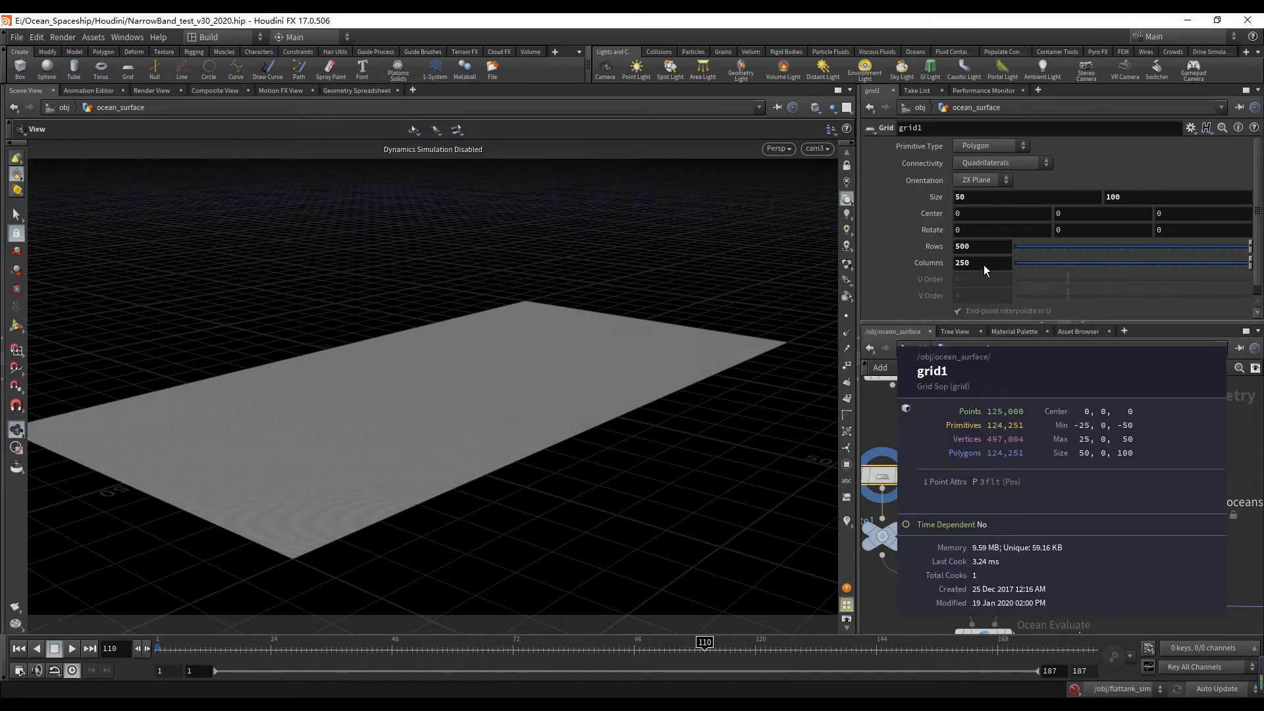
{"action": "middle_click_drag", "start_coordinate": [967, 553], "coordinate": [980, 485]}
{"action": "scroll", "coordinate": [911, 471], "scroll_direction": "up", "scroll_amount": 1}
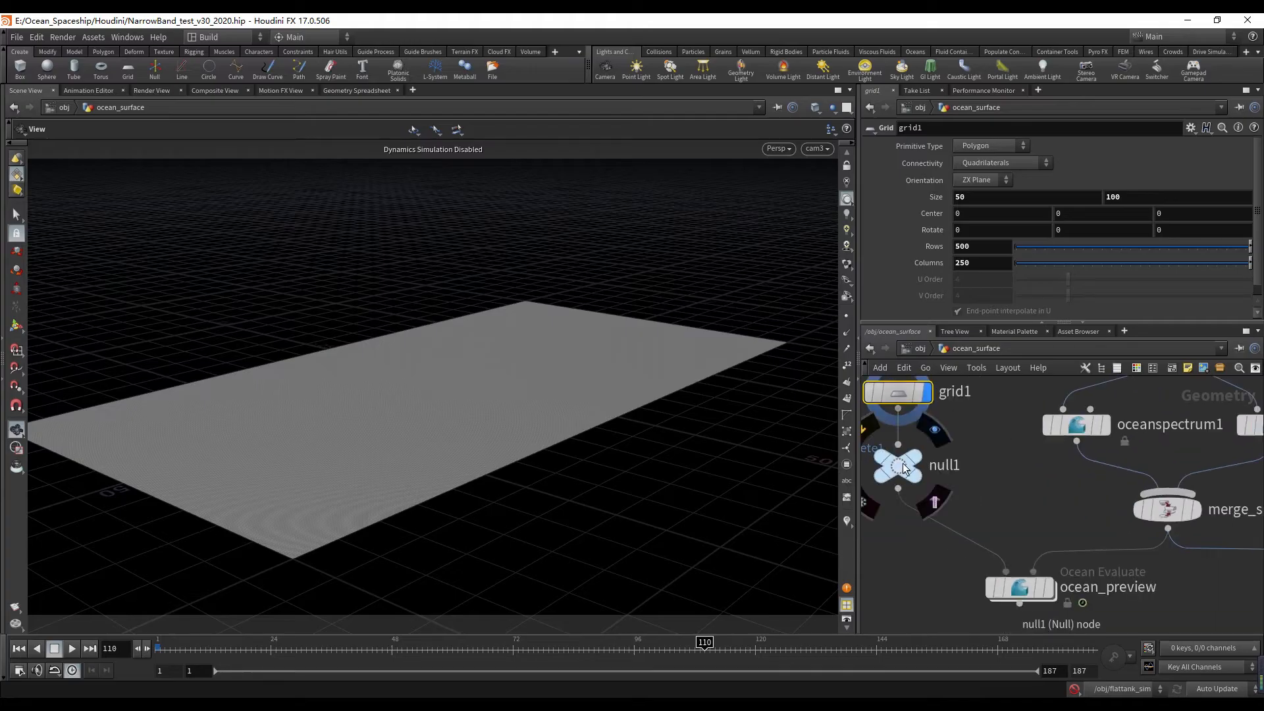
- Display ocean_preview again, inspect its waves up close from a free perspective, and return to cam3
{"action": "left_click", "coordinate": [1047, 588]}
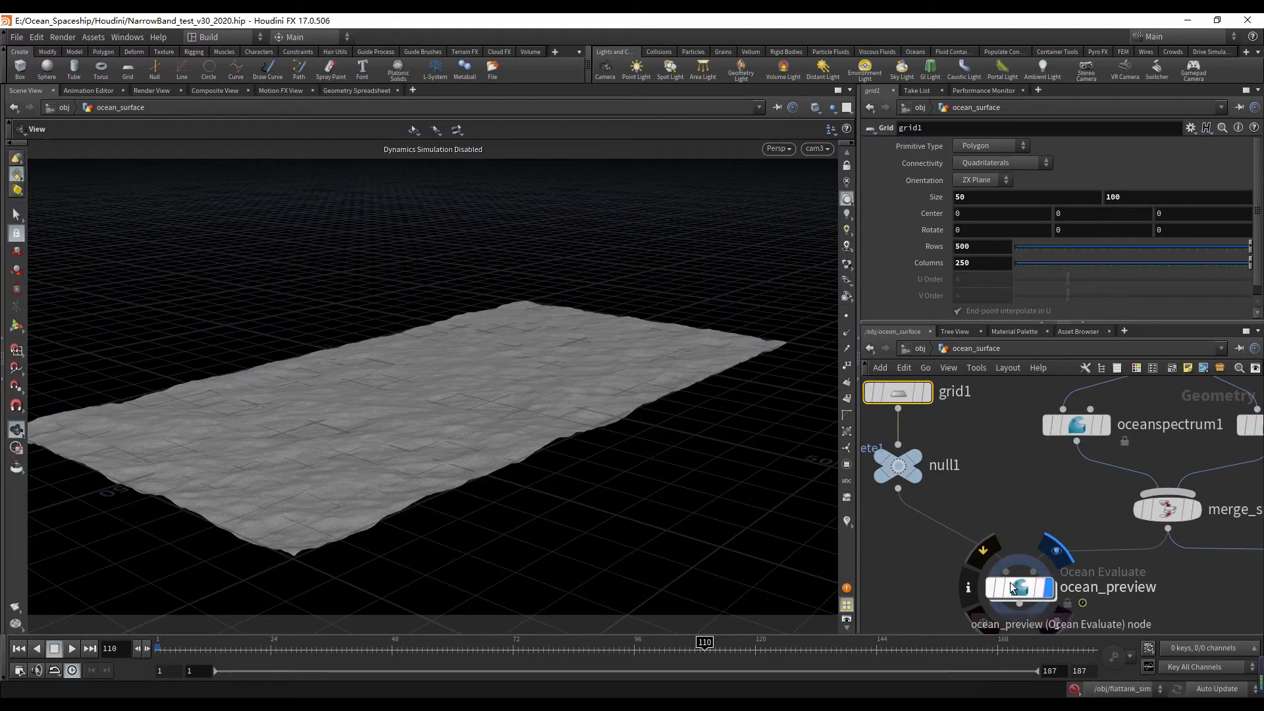
{"action": "left_click", "coordinate": [1019, 588]}
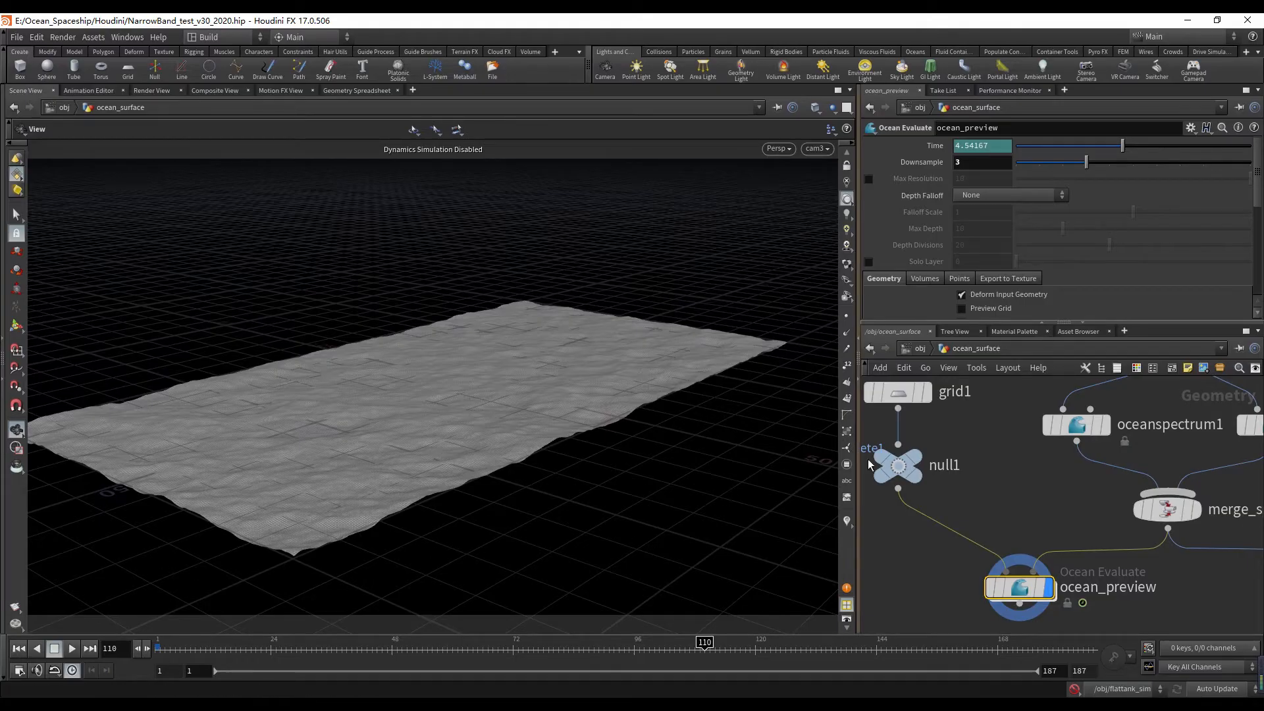
{"action": "scroll", "coordinate": [983, 525], "scroll_direction": "down", "scroll_amount": 3}
{"action": "scroll", "coordinate": [983, 526], "scroll_direction": "up", "scroll_amount": 4}
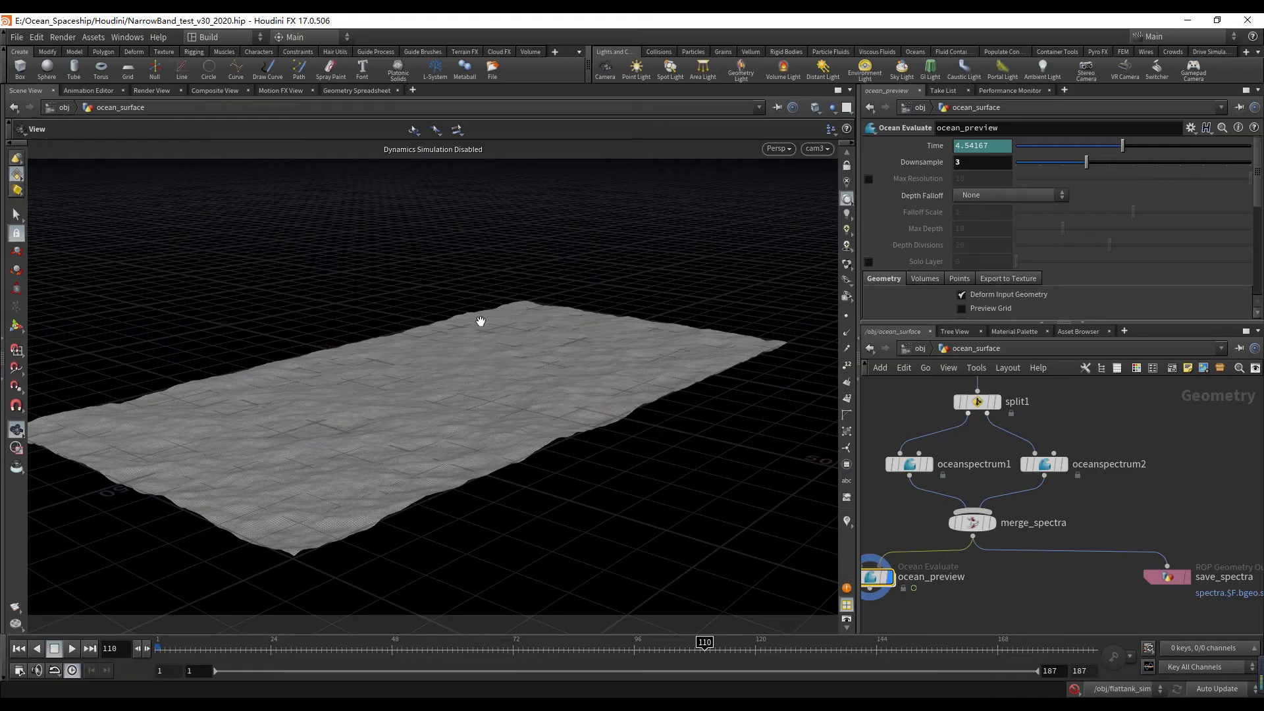
{"action": "left_click_drag", "start_coordinate": [366, 431], "coordinate": [345, 398]}
{"action": "right_click_drag", "start_coordinate": [344, 398], "coordinate": [692, 416]}
{"action": "left_click_drag", "start_coordinate": [457, 448], "coordinate": [468, 361]}
{"action": "left_click", "coordinate": [827, 151]}
{"action": "left_click", "coordinate": [829, 237]}
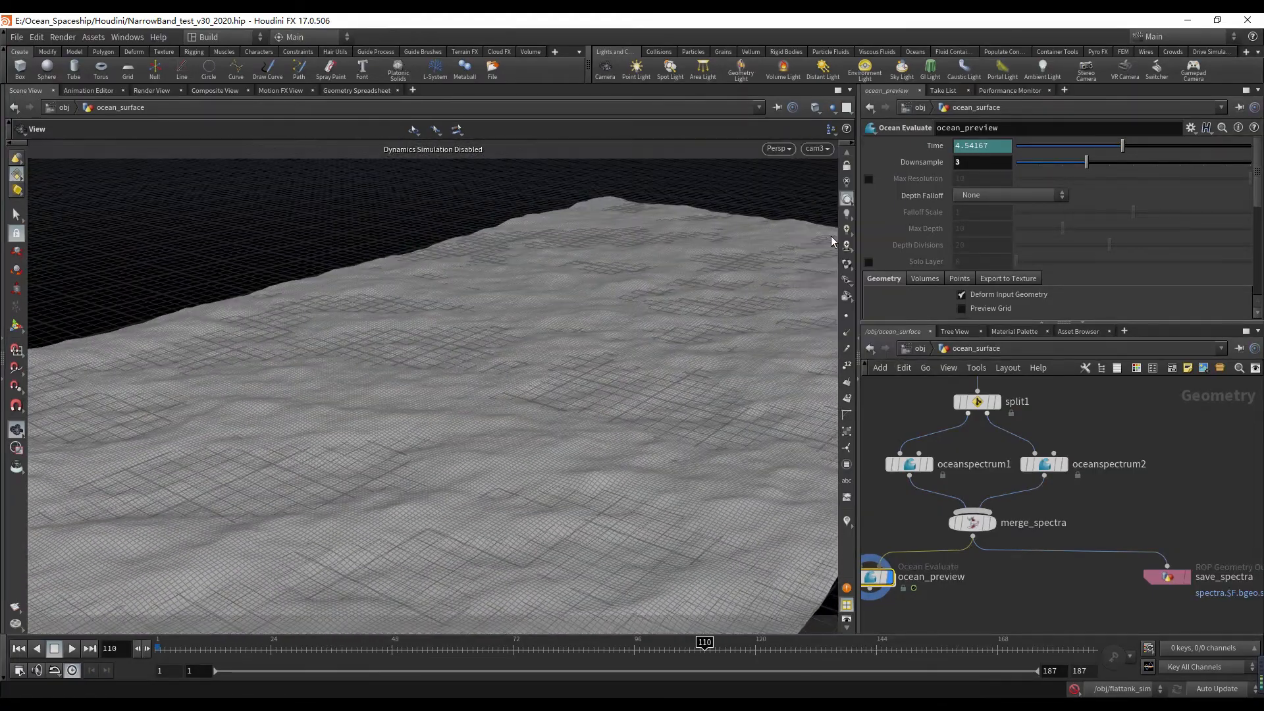
{"action": "middle_click_drag", "start_coordinate": [1060, 506], "coordinate": [1124, 503]}
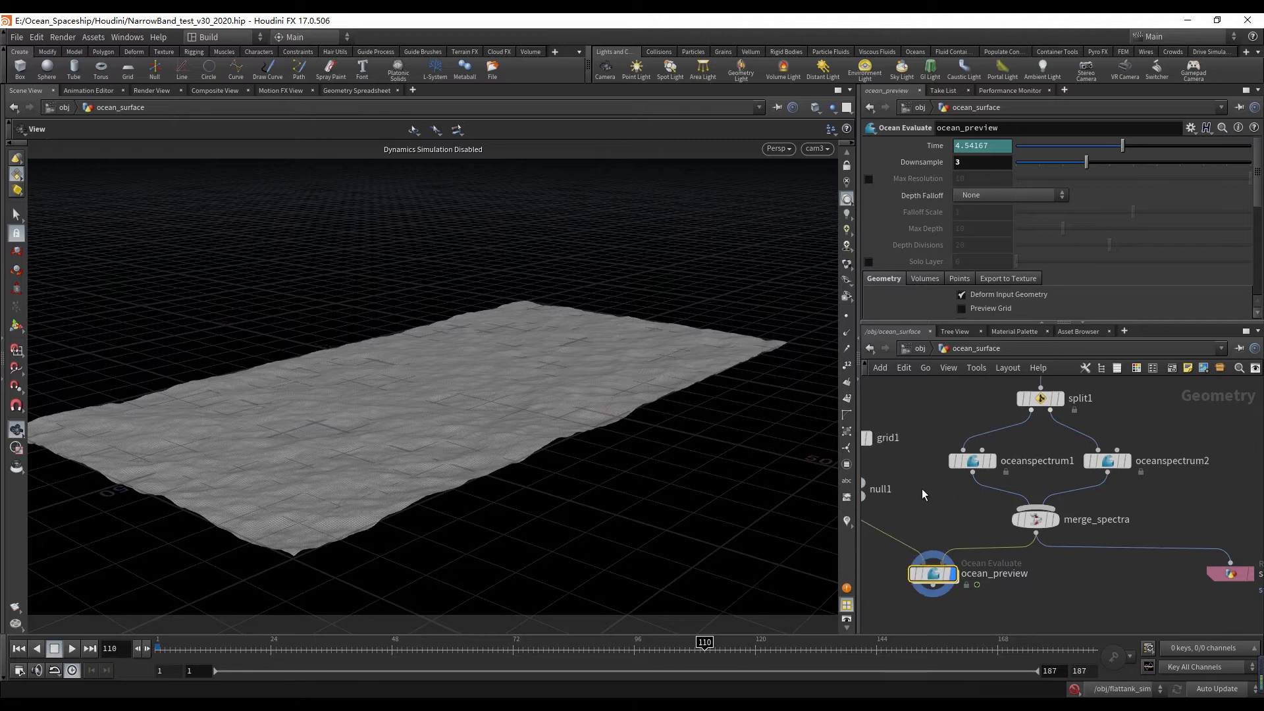
- Select the save_spectra output node and examine its frame range and output file settings
{"action": "middle_click_drag", "start_coordinate": [1201, 524], "coordinate": [1066, 516]}
{"action": "left_click", "coordinate": [1094, 566]}
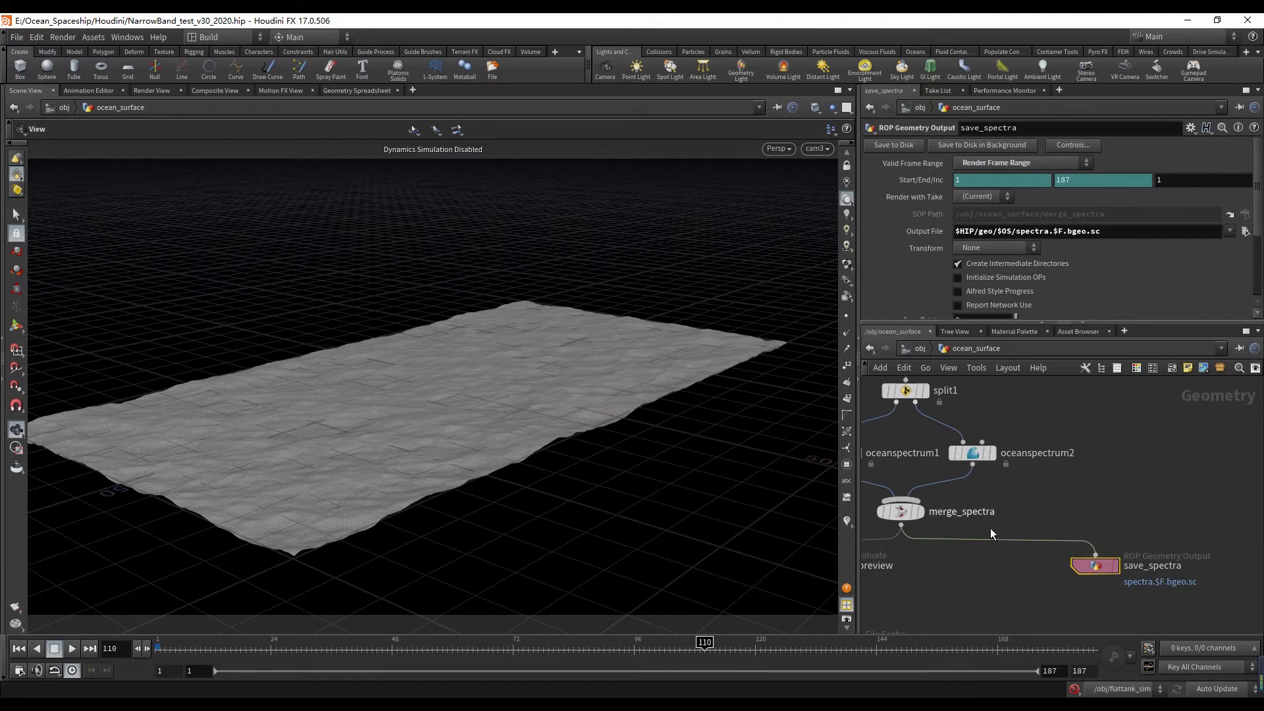
{"action": "middle_click_drag", "start_coordinate": [990, 528], "coordinate": [1058, 522]}
{"action": "left_click_drag", "start_coordinate": [1219, 502], "coordinate": [1099, 608]}
{"action": "scroll", "coordinate": [1095, 582], "scroll_direction": "down", "scroll_amount": 2}
{"action": "mouse_move", "coordinate": [1096, 581]}
{"action": "middle_mouse_down"}
{"action": "mouse_move", "coordinate": [1074, 580]}
{"action": "mouse_move", "coordinate": [1167, 585]}
{"action": "middle_mouse_up"}
- Move the preview_grid and Import_Mesh nodes farther away from the grid1 branch in the ocean_surface network
{"action": "scroll", "coordinate": [1008, 510], "scroll_direction": "up", "scroll_amount": 2}
{"action": "middle_click_drag", "start_coordinate": [1009, 510], "coordinate": [969, 488]}
{"action": "scroll", "coordinate": [949, 508], "scroll_direction": "down", "scroll_amount": 4}
{"action": "scroll", "coordinate": [940, 457], "scroll_direction": "up", "scroll_amount": 2}
{"action": "left_click_drag", "start_coordinate": [948, 455], "coordinate": [891, 466]}
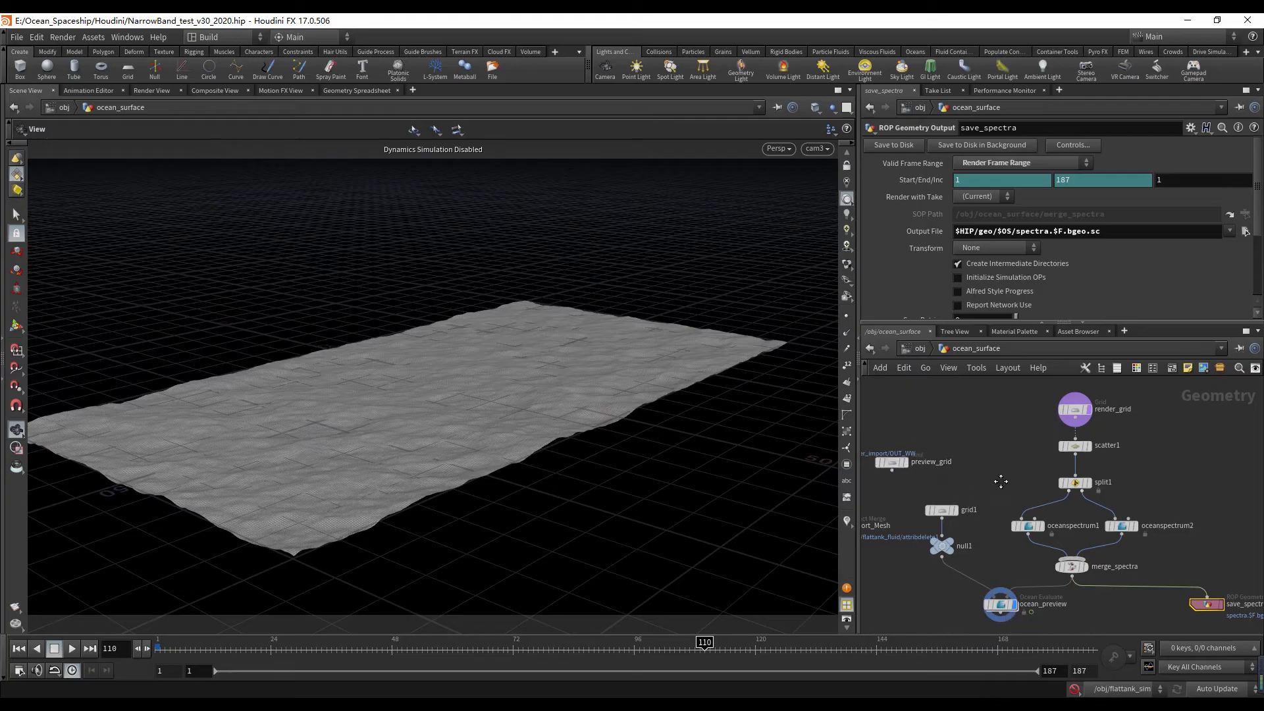
{"action": "middle_click_drag", "start_coordinate": [1000, 481], "coordinate": [1108, 468]}
{"action": "left_click_drag", "start_coordinate": [997, 450], "coordinate": [895, 467]}
{"action": "left_click_drag", "start_coordinate": [934, 510], "coordinate": [878, 510]}
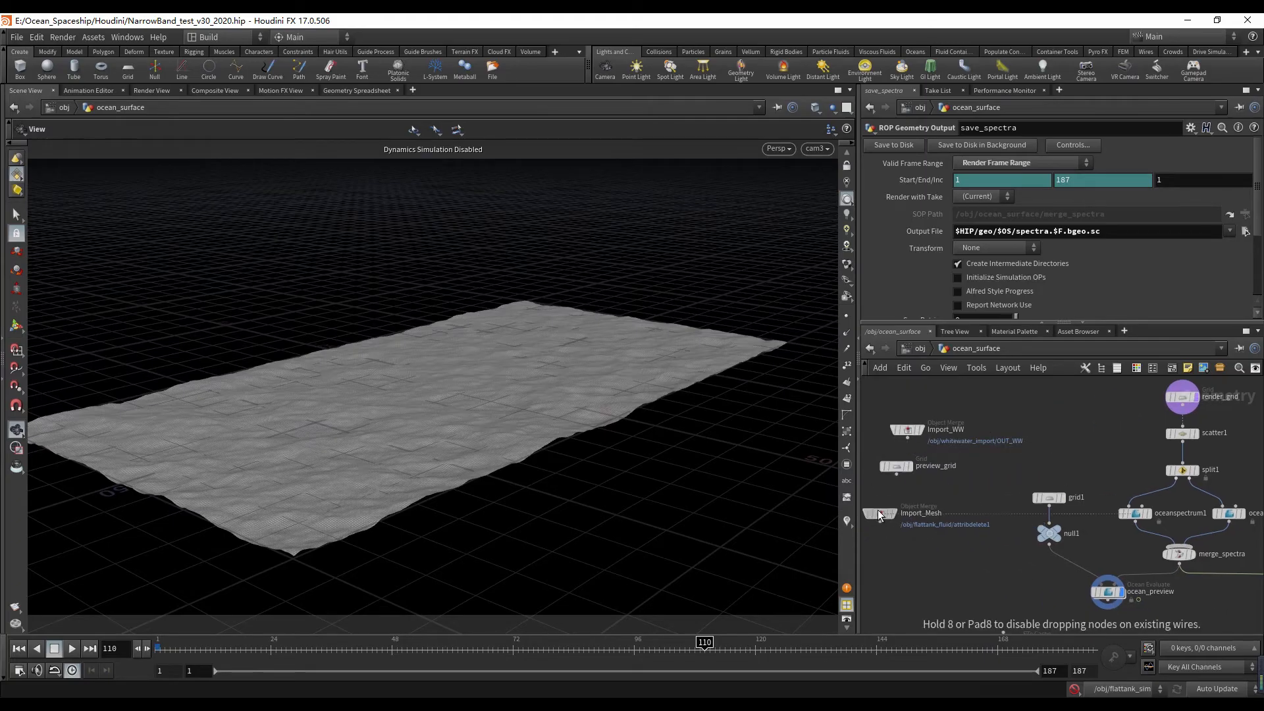
{"action": "scroll", "coordinate": [941, 516], "scroll_direction": "down", "scroll_amount": 3}
{"action": "middle_click_drag", "start_coordinate": [923, 514], "coordinate": [893, 501]}
{"action": "scroll", "coordinate": [953, 531], "scroll_direction": "up", "scroll_amount": 2}
{"action": "scroll", "coordinate": [957, 534], "scroll_direction": "up", "scroll_amount": 1}
{"action": "middle_click_drag", "start_coordinate": [1025, 458], "coordinate": [923, 504]}
{"action": "scroll", "coordinate": [928, 494], "scroll_direction": "down", "scroll_amount": 1}
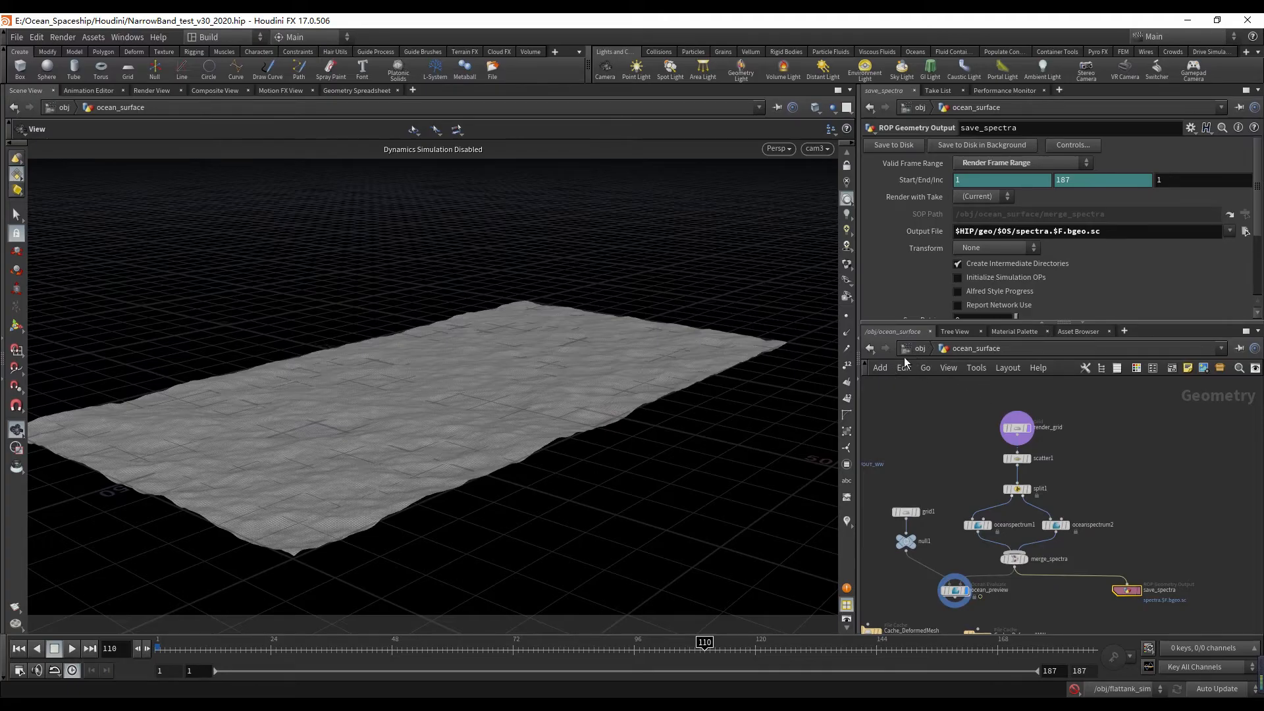
- Go from ocean_surface to the matnet1 material network and select the oceansurface material
{"action": "left_click", "coordinate": [919, 348]}
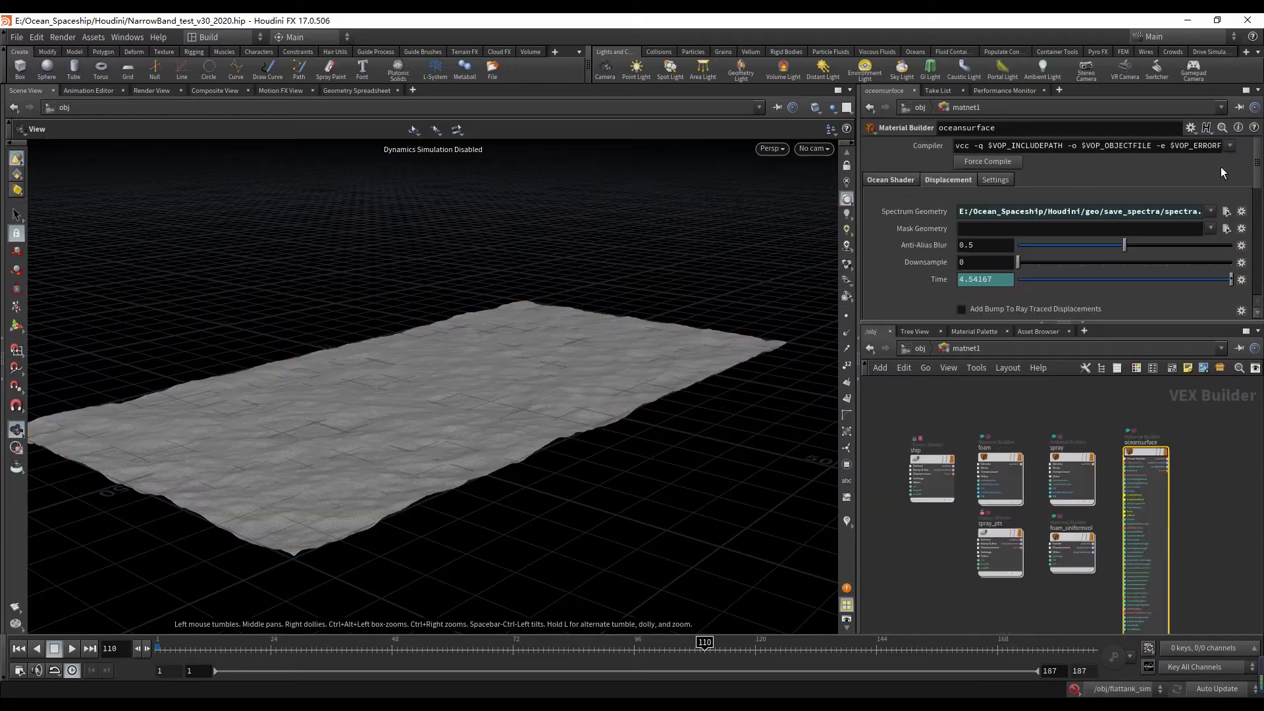
{"action": "scroll", "coordinate": [1181, 474], "scroll_direction": "up", "scroll_amount": 2}
{"action": "middle_click_drag", "start_coordinate": [1181, 474], "coordinate": [1064, 504]}
{"action": "left_click_drag", "start_coordinate": [1064, 504], "coordinate": [921, 493]}
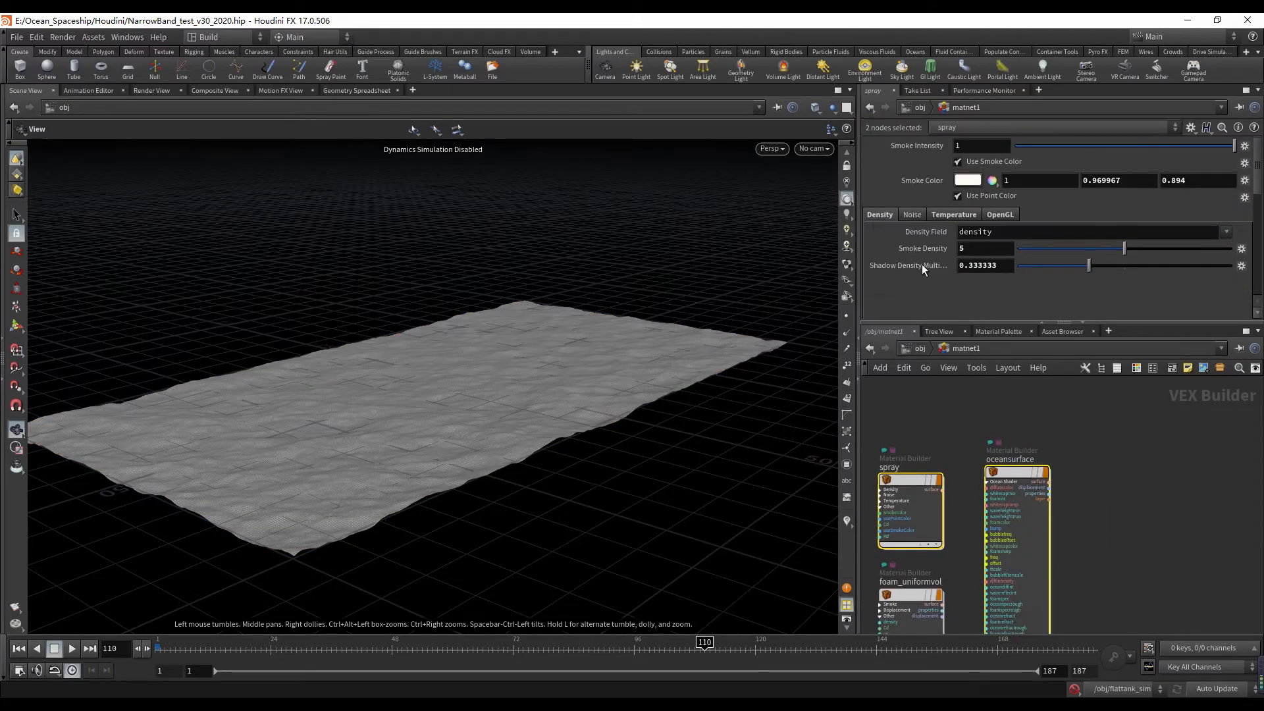
{"action": "left_click", "coordinate": [1017, 474]}
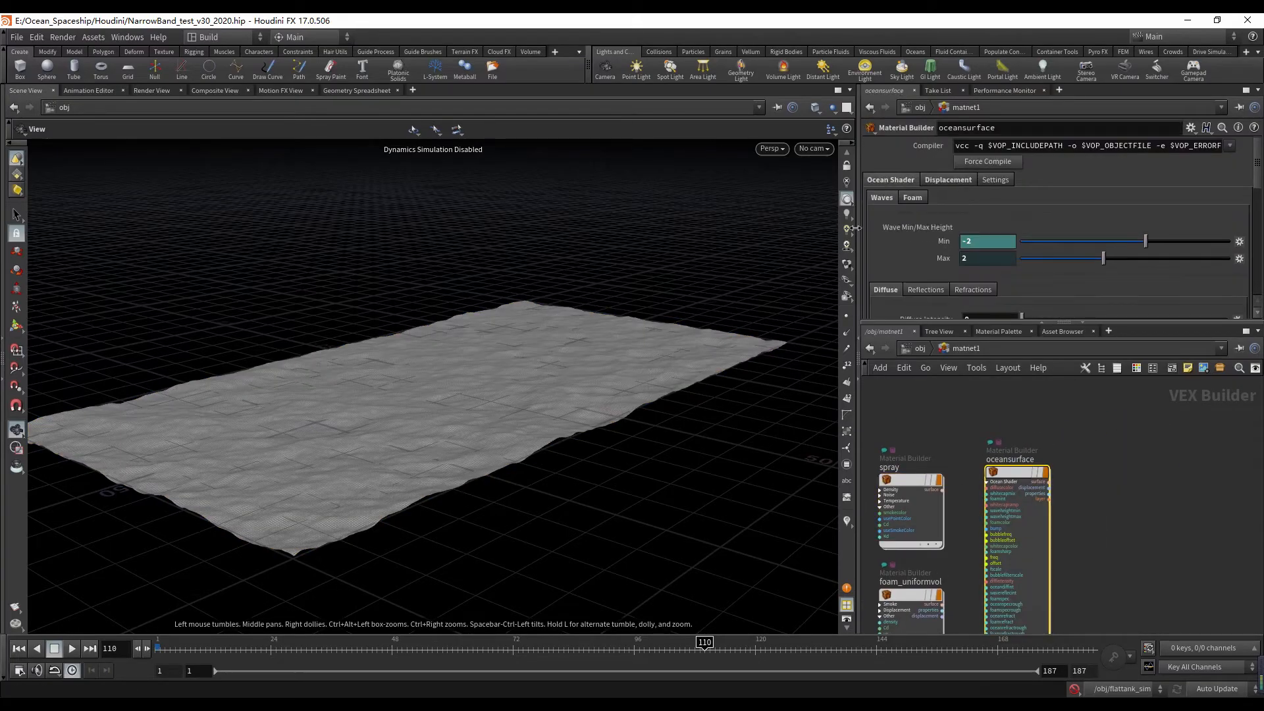
- Show the expression behind the Spectrum Geometry path in the displacement settings of the oceansurface material
{"action": "left_click", "coordinate": [956, 181]}
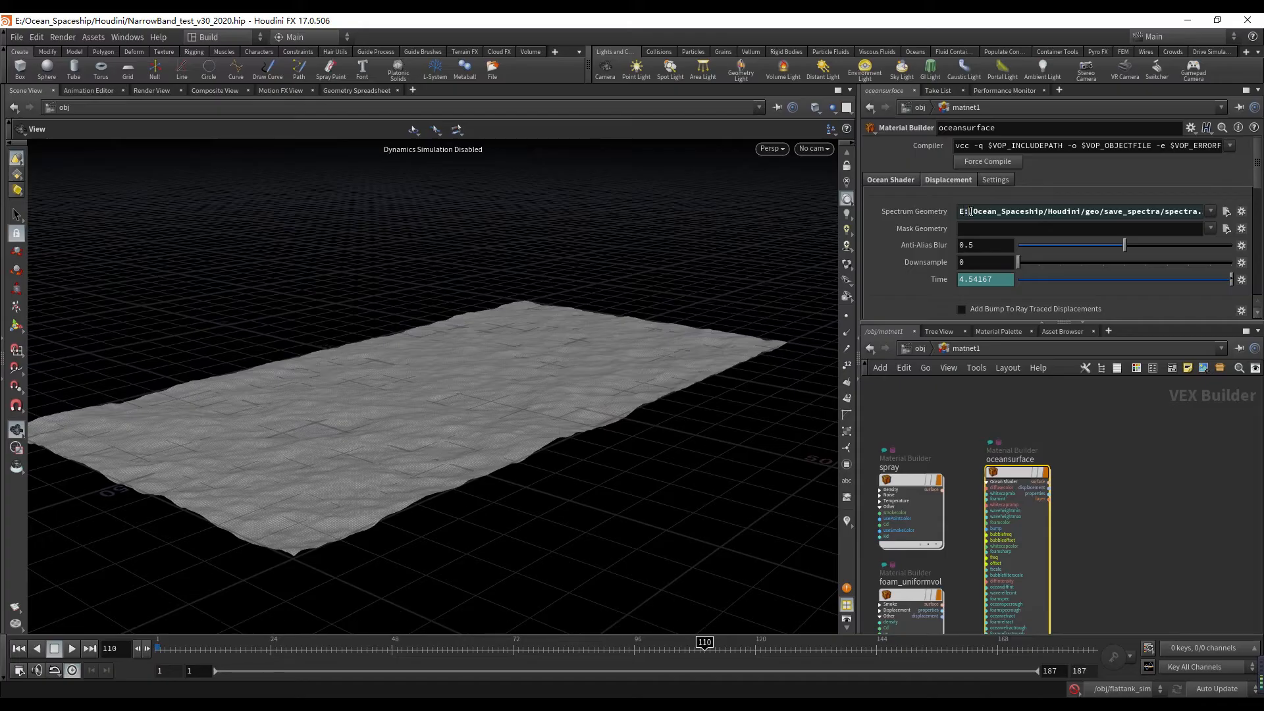
{"action": "left_click", "coordinate": [968, 211]}
{"action": "left_click_drag", "start_coordinate": [1128, 220], "coordinate": [745, 242]}
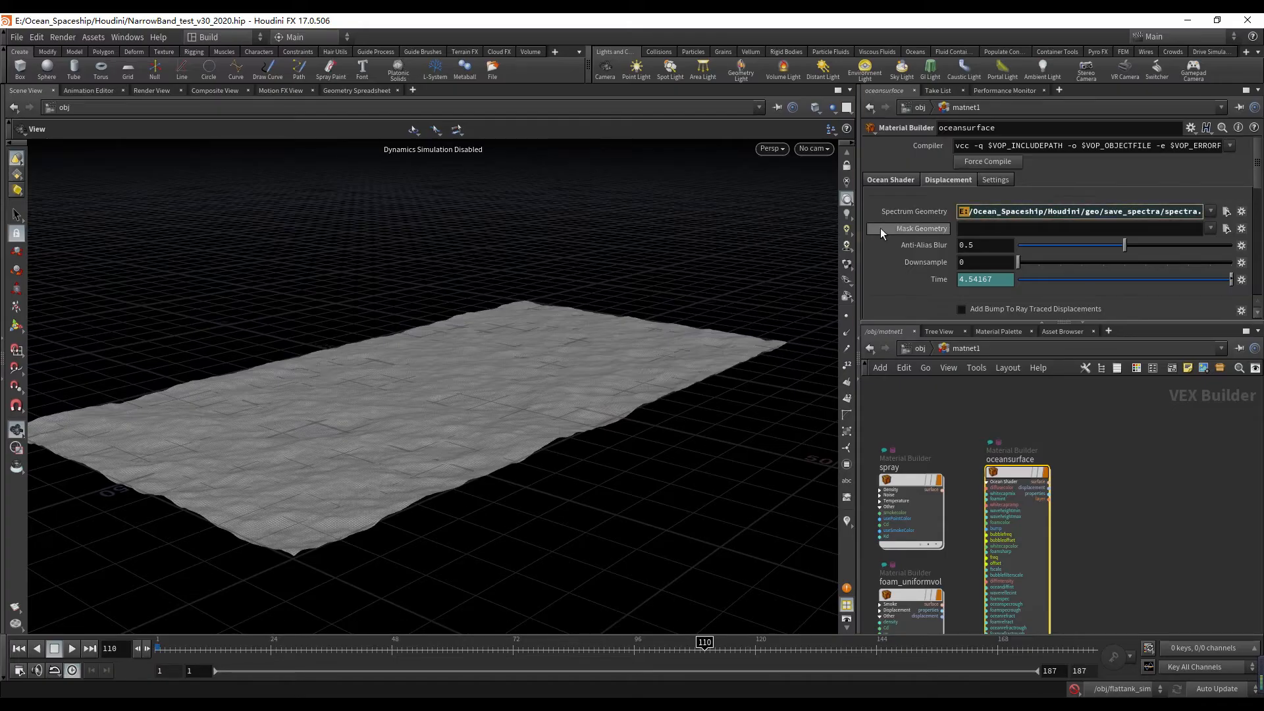
{"action": "left_click", "coordinate": [911, 212]}
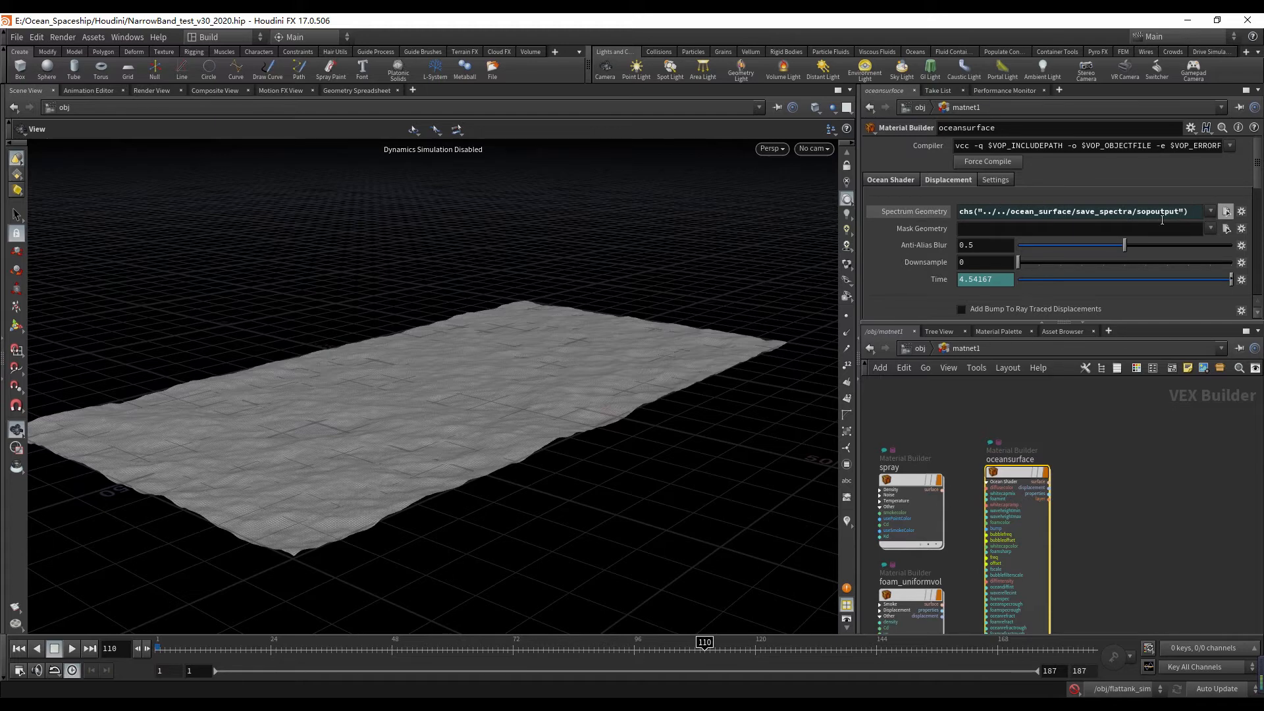
- Examine the wave and foam shader settings of the oceansurface material, including wave heights and foam particles
{"action": "left_click", "coordinate": [900, 180]}
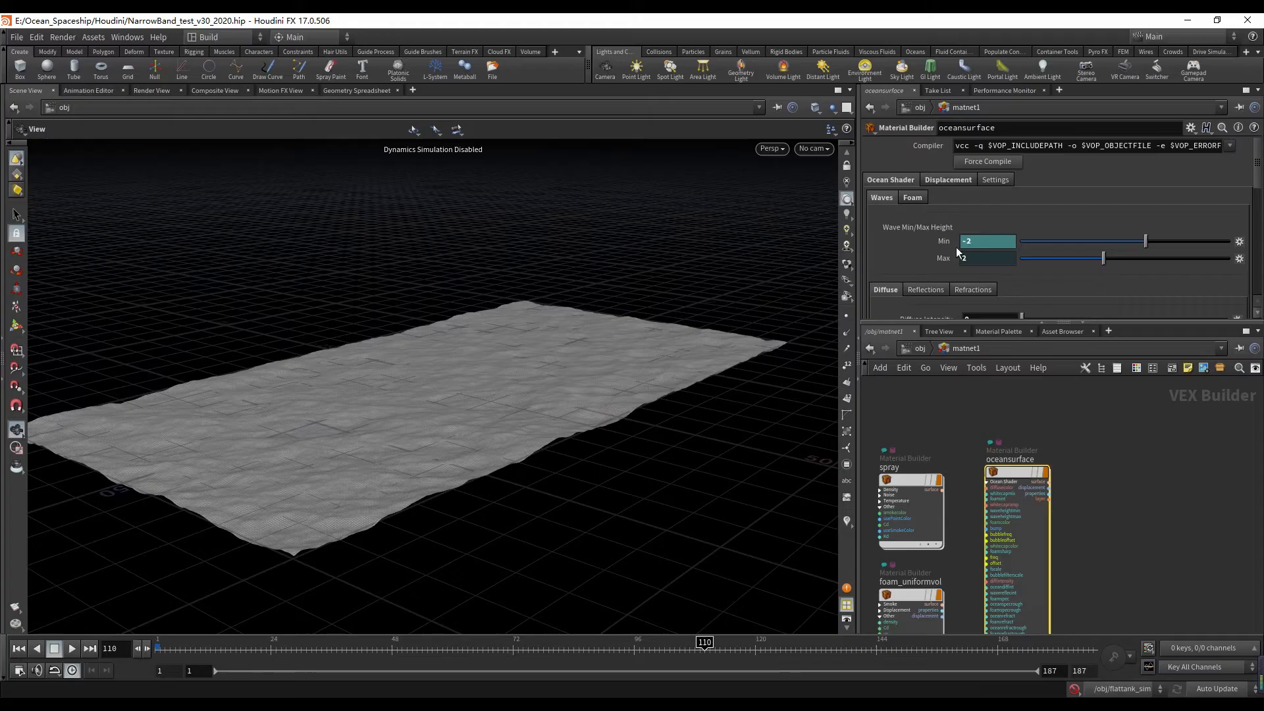
{"action": "scroll", "coordinate": [956, 246], "scroll_direction": "down", "scroll_amount": 3}
{"action": "scroll", "coordinate": [898, 266], "scroll_direction": "up", "scroll_amount": 3}
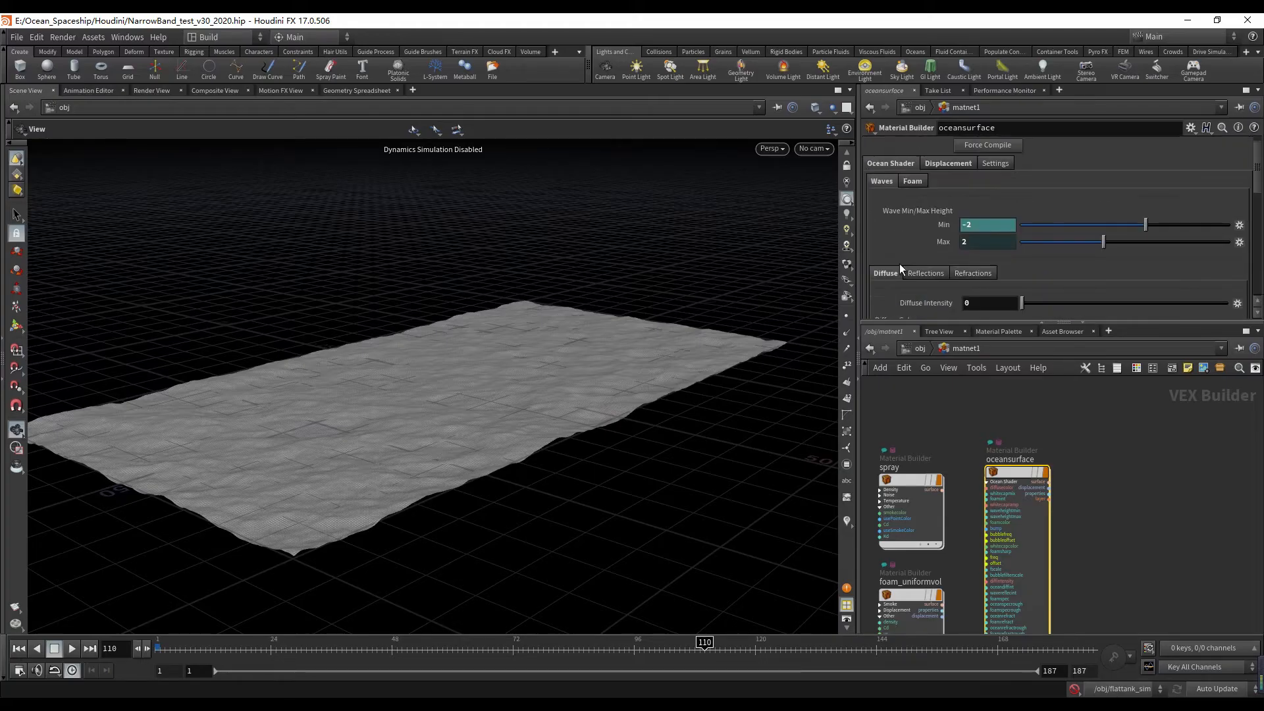
{"action": "left_click", "coordinate": [909, 196]}
{"action": "scroll", "coordinate": [920, 258], "scroll_direction": "down", "scroll_amount": 2}
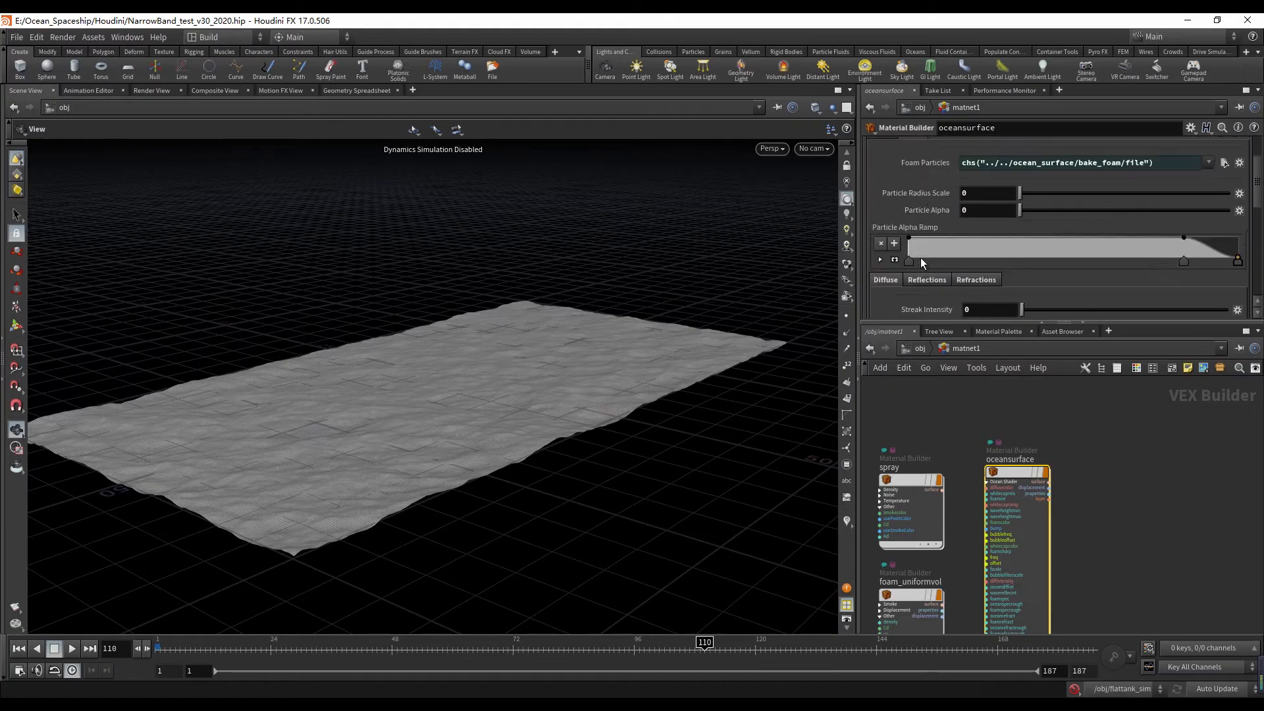
{"action": "scroll", "coordinate": [920, 258], "scroll_direction": "up", "scroll_amount": 2}
{"action": "left_click", "coordinate": [882, 198]}
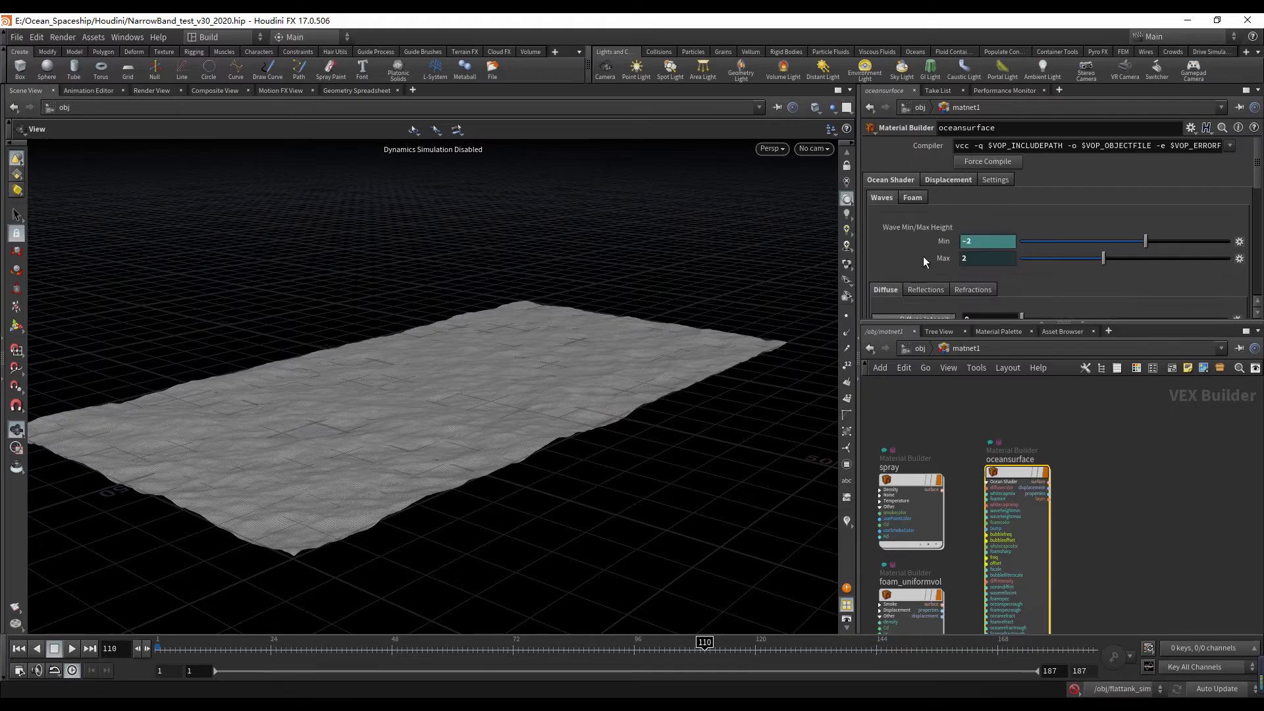
{"action": "scroll", "coordinate": [927, 224], "scroll_direction": "down", "scroll_amount": 2}
{"action": "scroll", "coordinate": [926, 224], "scroll_direction": "up", "scroll_amount": 1}
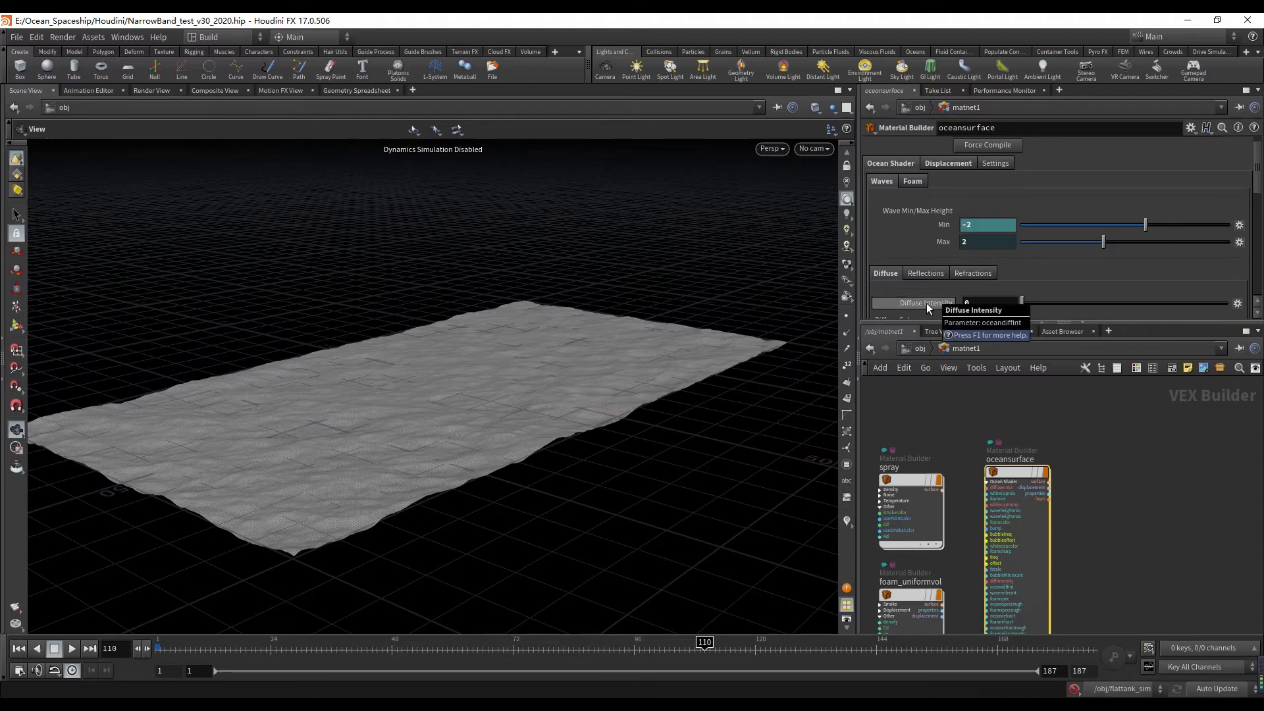
- Set the waves' Diffuse Intensity to 0 in the oceansurface material, and check its reflection and foam settings
{"action": "scroll", "coordinate": [933, 303], "scroll_direction": "down", "scroll_amount": 1}
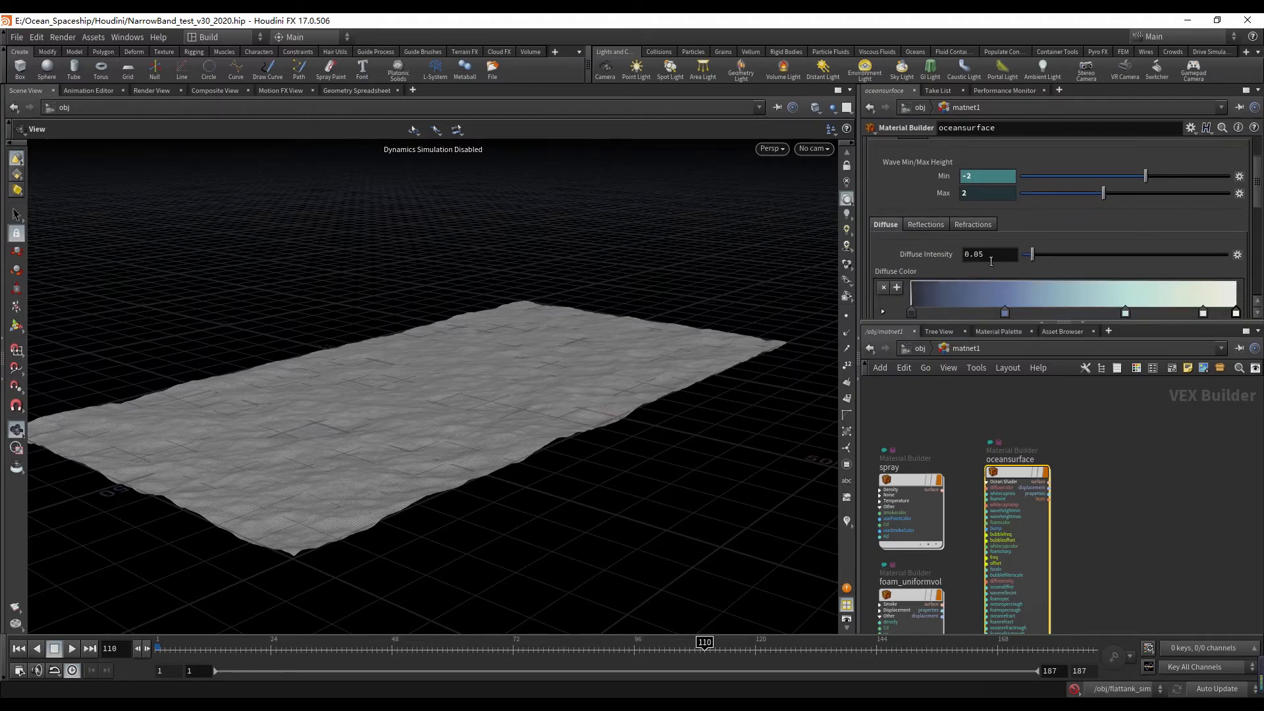
{"action": "left_click", "coordinate": [991, 255]}
{"action": "type", "text": "0"}
{"action": "key", "text": "Return"}
{"action": "left_click", "coordinate": [921, 225]}
{"action": "scroll", "coordinate": [922, 256], "scroll_direction": "up", "scroll_amount": 2}
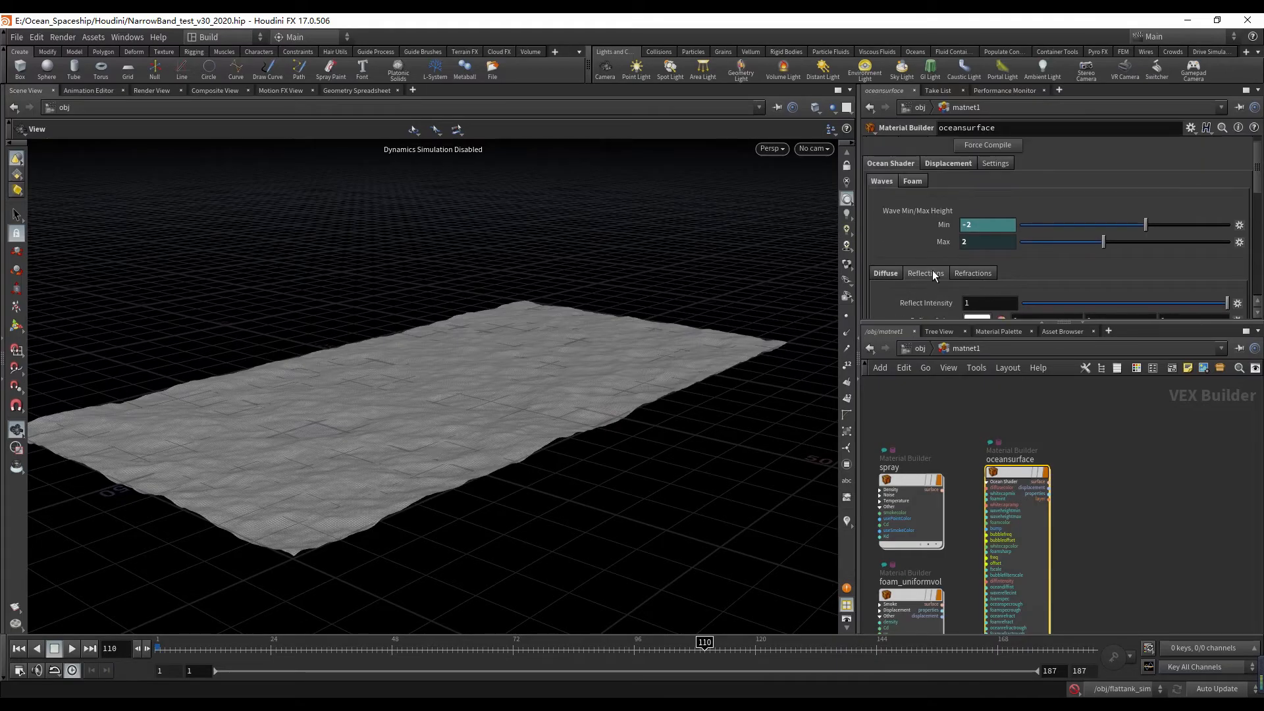
{"action": "left_click", "coordinate": [910, 183]}
{"action": "left_click", "coordinate": [882, 181]}
- Return to the object-level network and view the ocean surface through cam3
{"action": "left_click", "coordinate": [920, 348]}
{"action": "scroll", "coordinate": [995, 435], "scroll_direction": "up", "scroll_amount": 5}
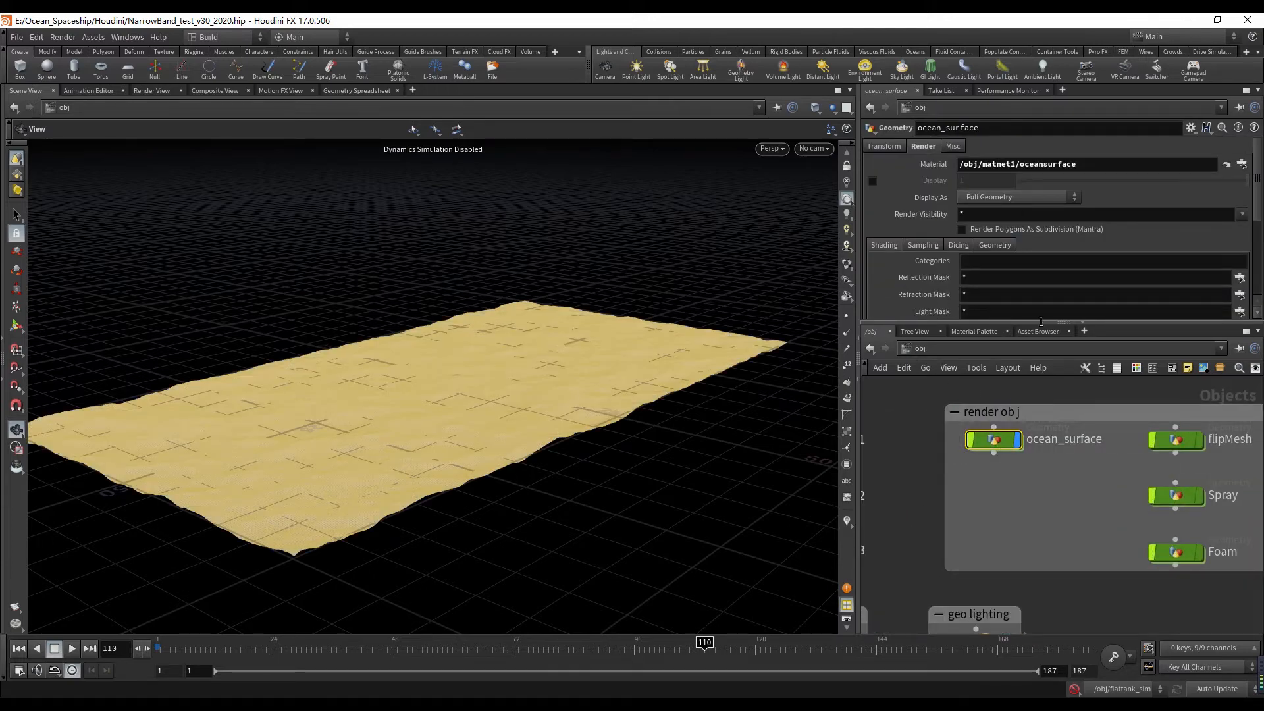
{"action": "left_click", "coordinate": [813, 150]}
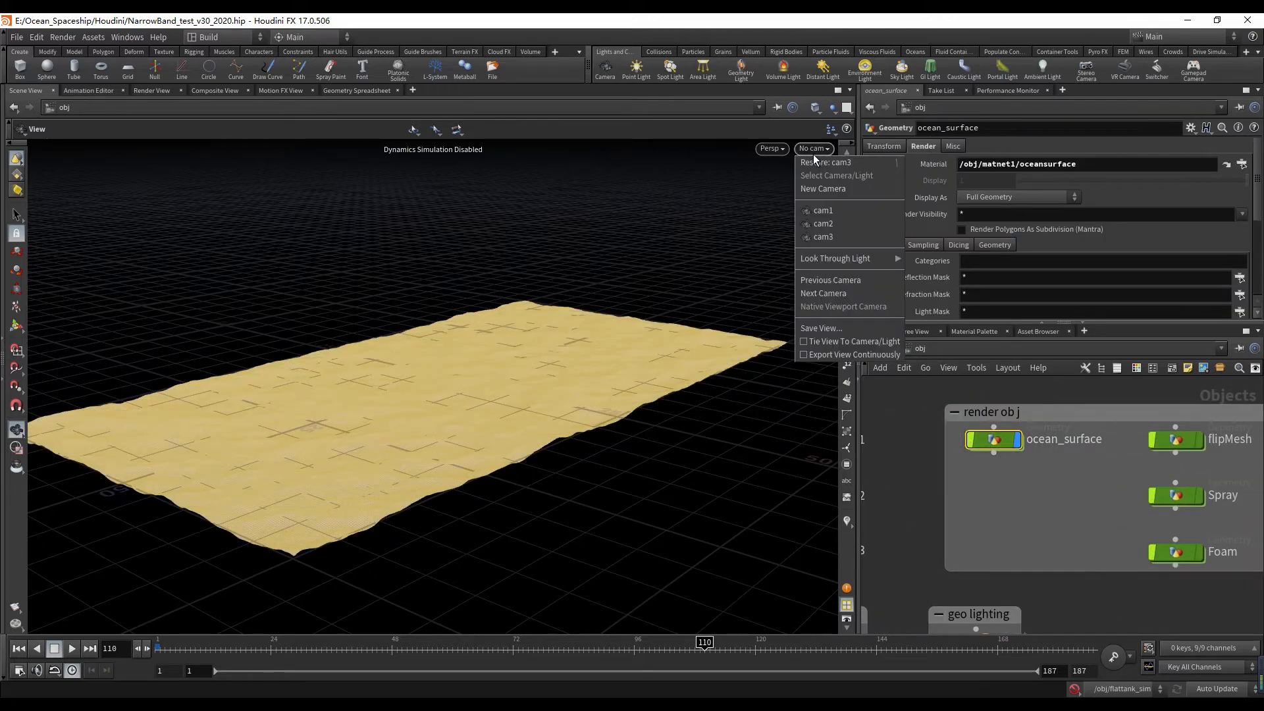
{"action": "left_click", "coordinate": [822, 236]}
{"action": "scroll", "coordinate": [973, 514], "scroll_direction": "down", "scroll_amount": 2}
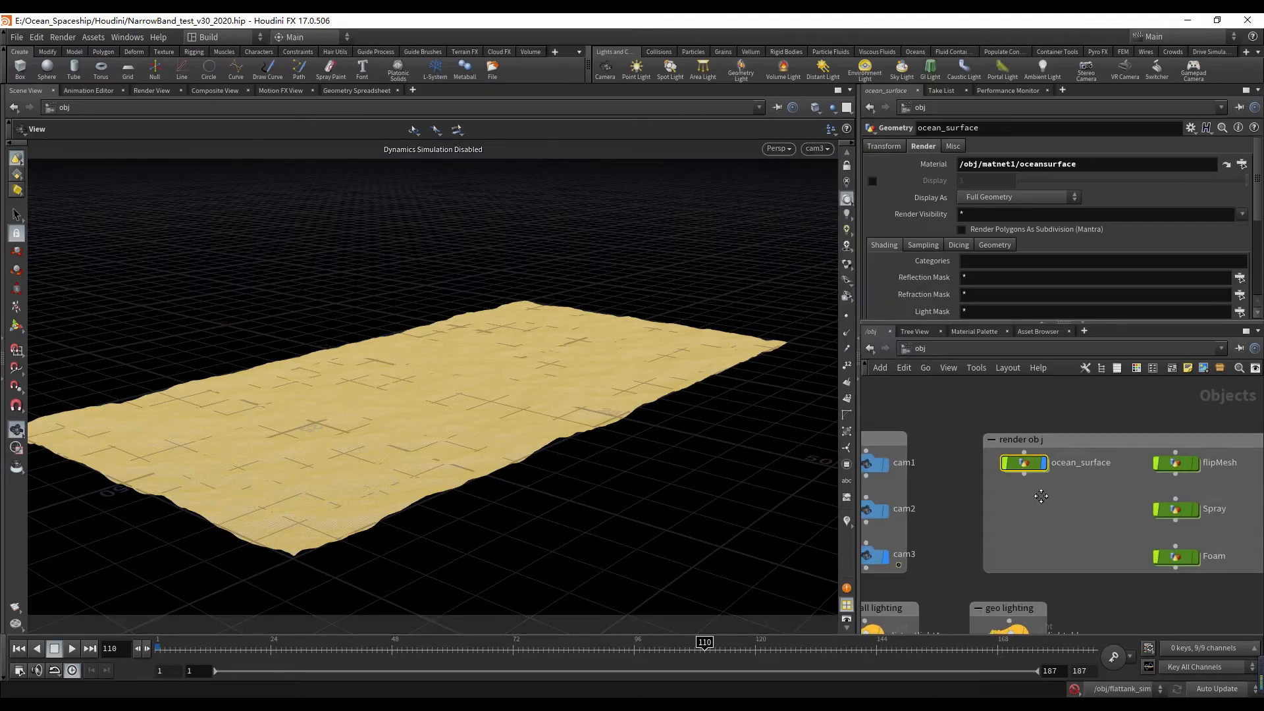
{"action": "left_click", "coordinate": [912, 348]}
{"action": "left_click", "coordinate": [1064, 399]}
{"action": "scroll", "coordinate": [1073, 399], "scroll_direction": "down", "scroll_amount": 4}
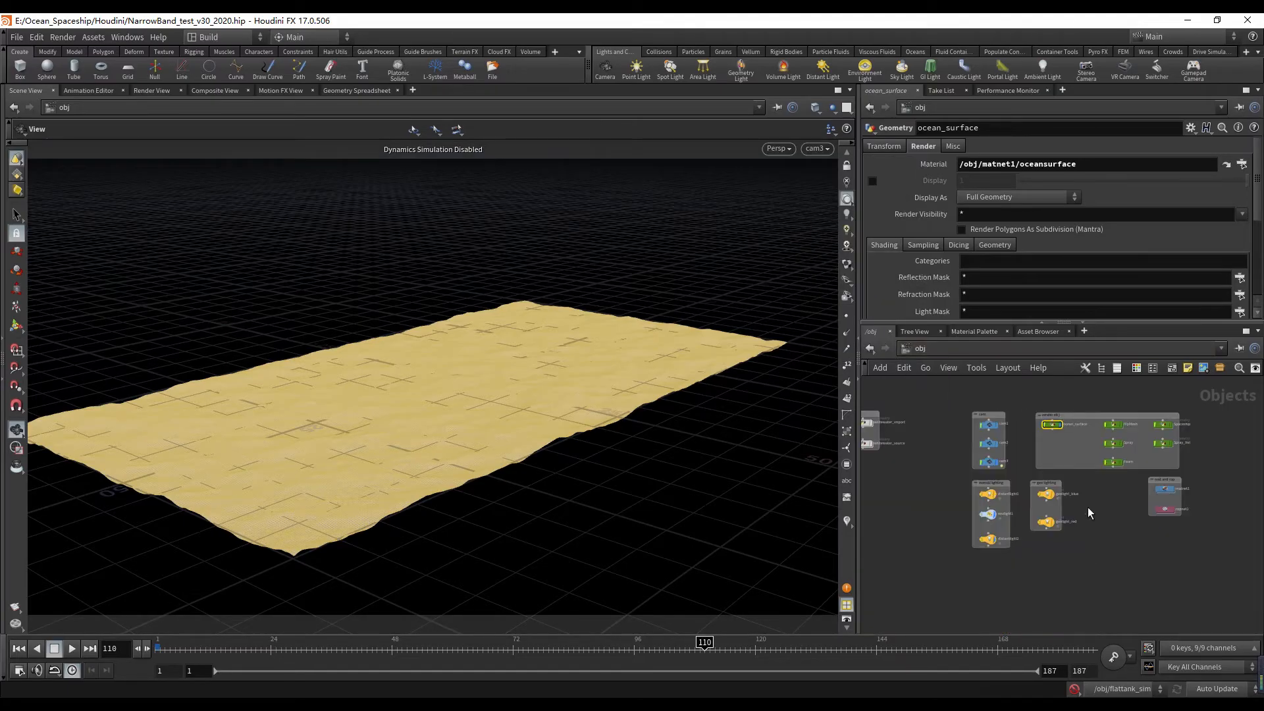
- Open the ropnet1 render network and show which objects the mantra_UnlimitedOcean node is set to render
{"action": "scroll", "coordinate": [1128, 510], "scroll_direction": "up", "scroll_amount": 4}
{"action": "double_click", "coordinate": [1214, 503]}
{"action": "scroll", "coordinate": [1062, 494], "scroll_direction": "up", "scroll_amount": 2}
{"action": "scroll", "coordinate": [1059, 461], "scroll_direction": "up", "scroll_amount": 3}
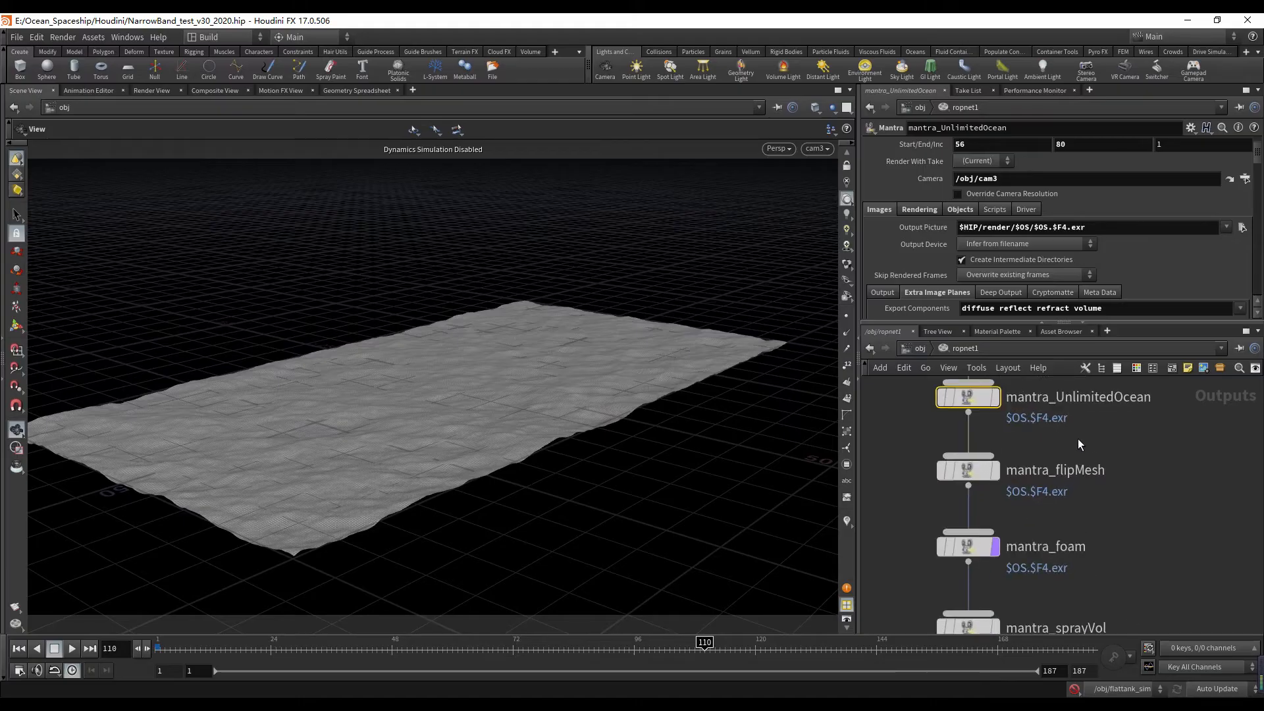
{"action": "left_click", "coordinate": [959, 209]}
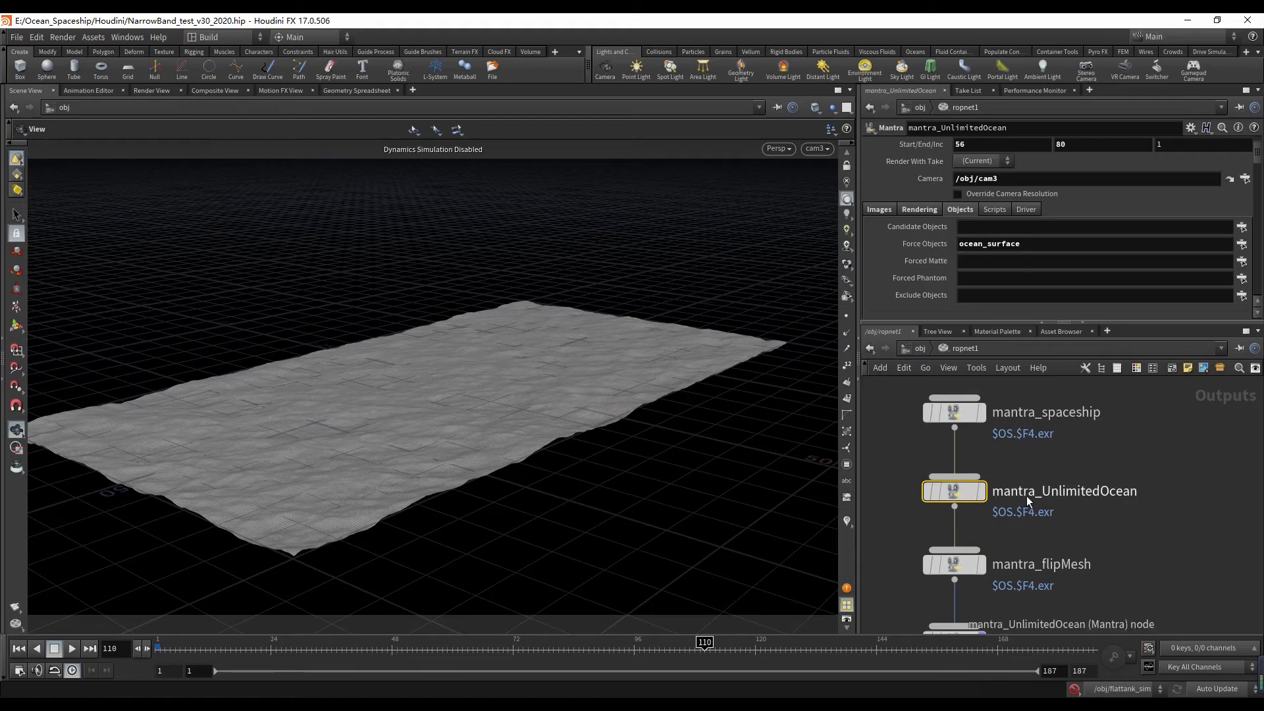
{"action": "left_click_drag", "start_coordinate": [1053, 469], "coordinate": [841, 514]}
- Check the rendering engine and motion blur settings of the mantra_UnlimitedOcean node
{"action": "left_click", "coordinate": [919, 210]}
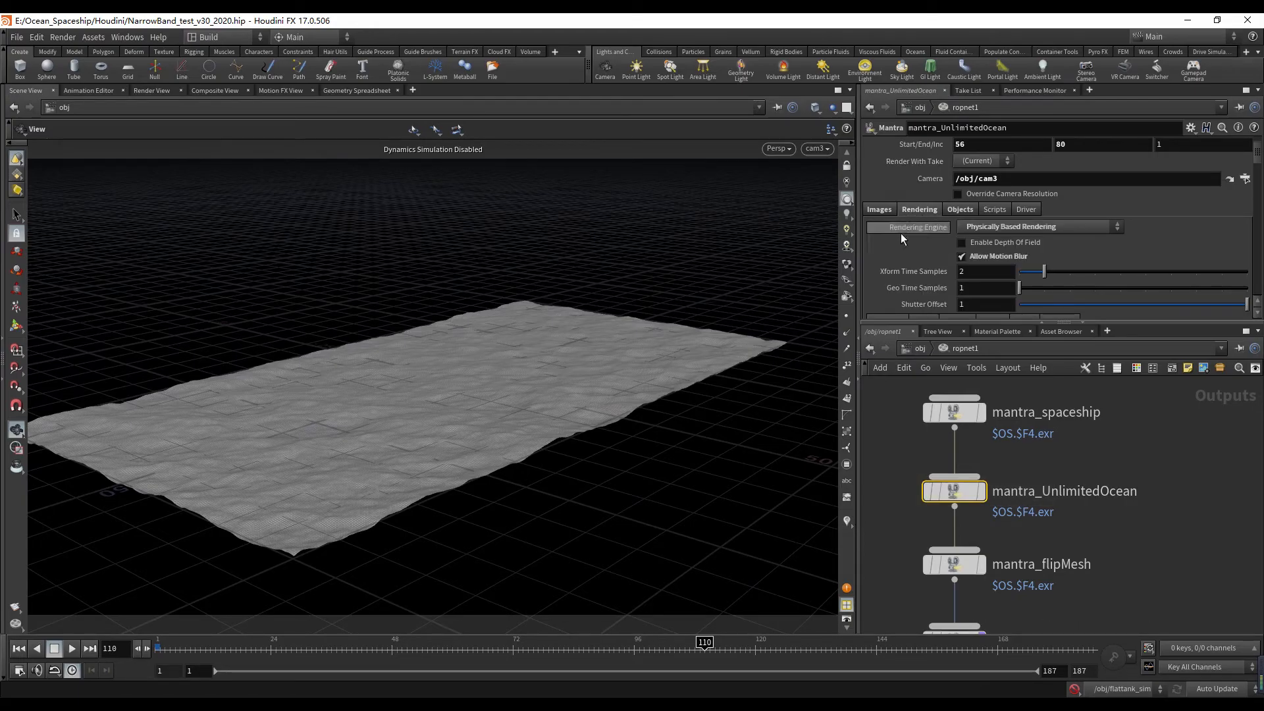
{"action": "scroll", "coordinate": [905, 233], "scroll_direction": "down", "scroll_amount": 3}
{"action": "scroll", "coordinate": [910, 235], "scroll_direction": "down", "scroll_amount": 1}
{"action": "scroll", "coordinate": [910, 234], "scroll_direction": "up", "scroll_amount": 3}
- Examine the image output settings of mantra_UnlimitedOcean, including the output picture, export components and extra image planes
{"action": "left_click", "coordinate": [879, 230]}
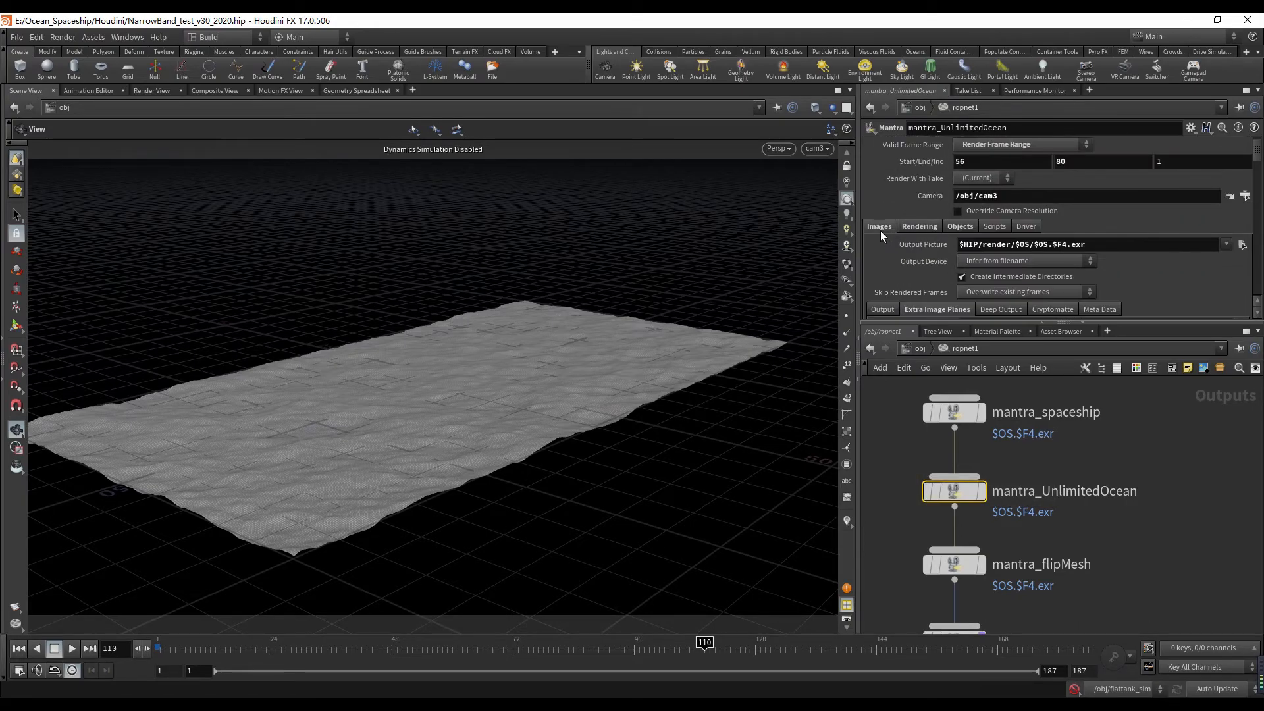
{"action": "scroll", "coordinate": [886, 234], "scroll_direction": "down", "scroll_amount": 3}
{"action": "scroll", "coordinate": [887, 234], "scroll_direction": "up", "scroll_amount": 4}
{"action": "scroll", "coordinate": [887, 235], "scroll_direction": "down", "scroll_amount": 2}
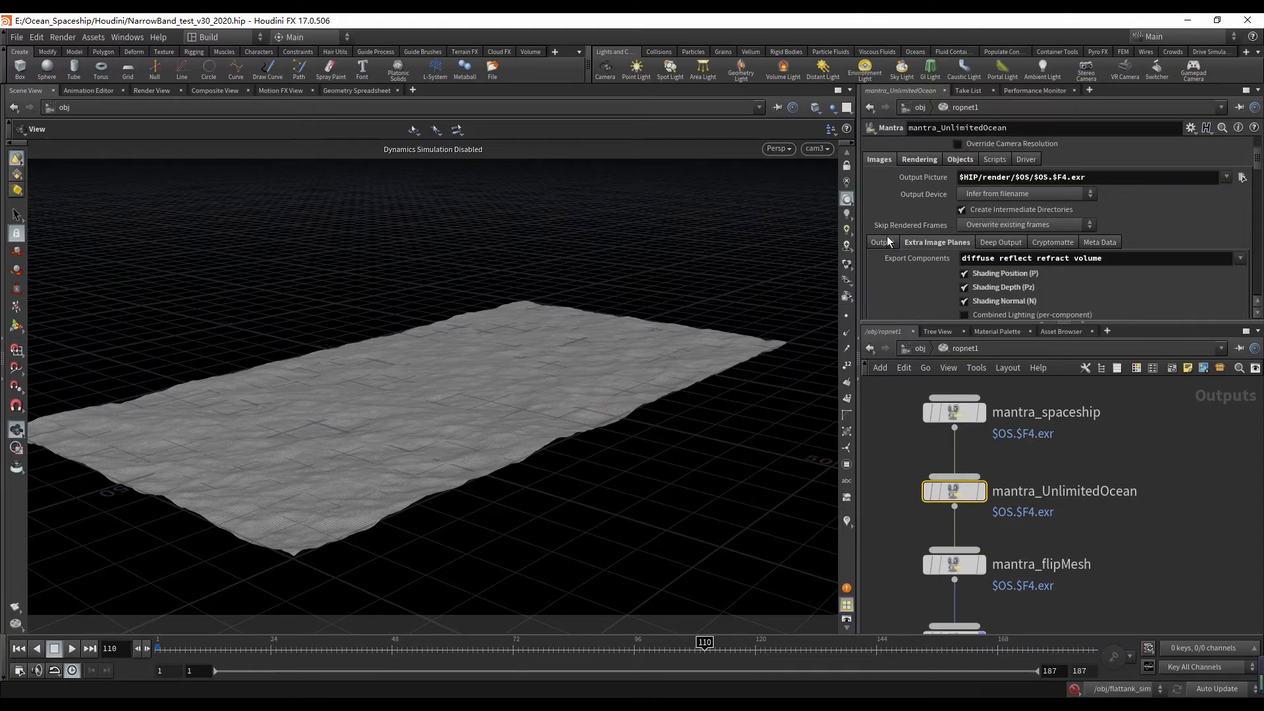
{"action": "scroll", "coordinate": [889, 235], "scroll_direction": "down", "scroll_amount": 5}
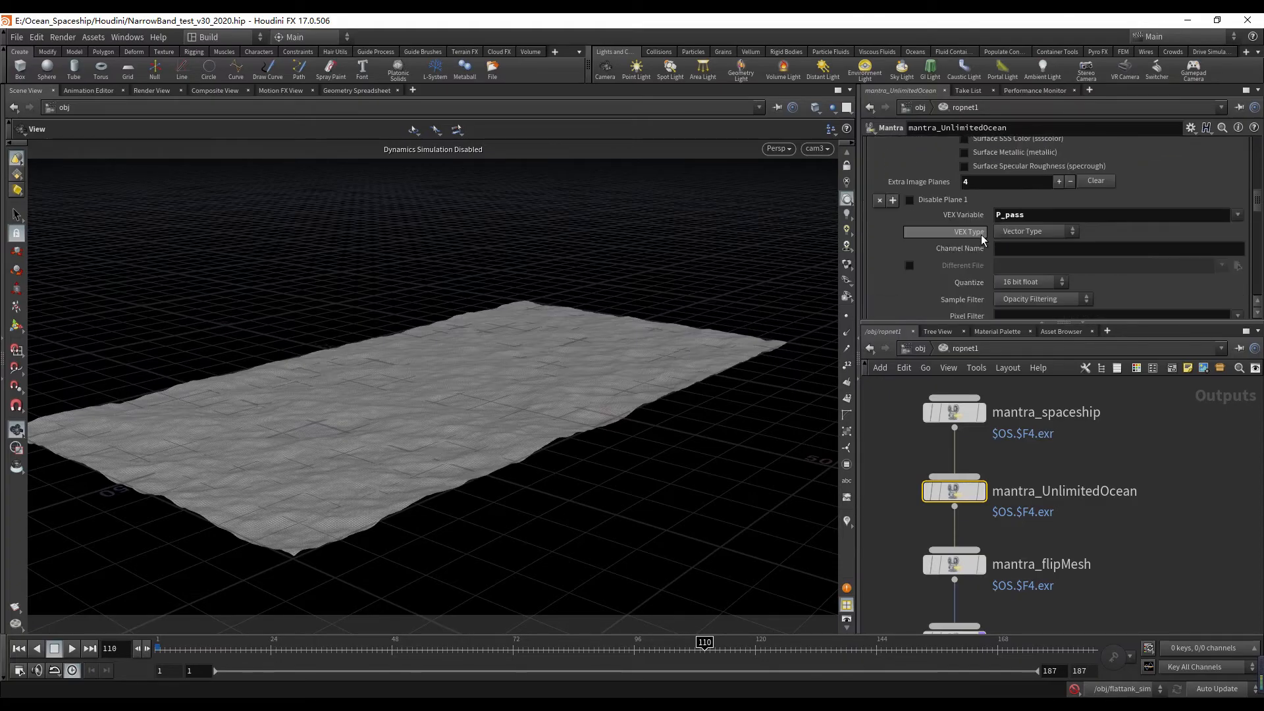
{"action": "scroll", "coordinate": [974, 245], "scroll_direction": "up", "scroll_amount": 3}
{"action": "scroll", "coordinate": [970, 254], "scroll_direction": "up", "scroll_amount": 3}
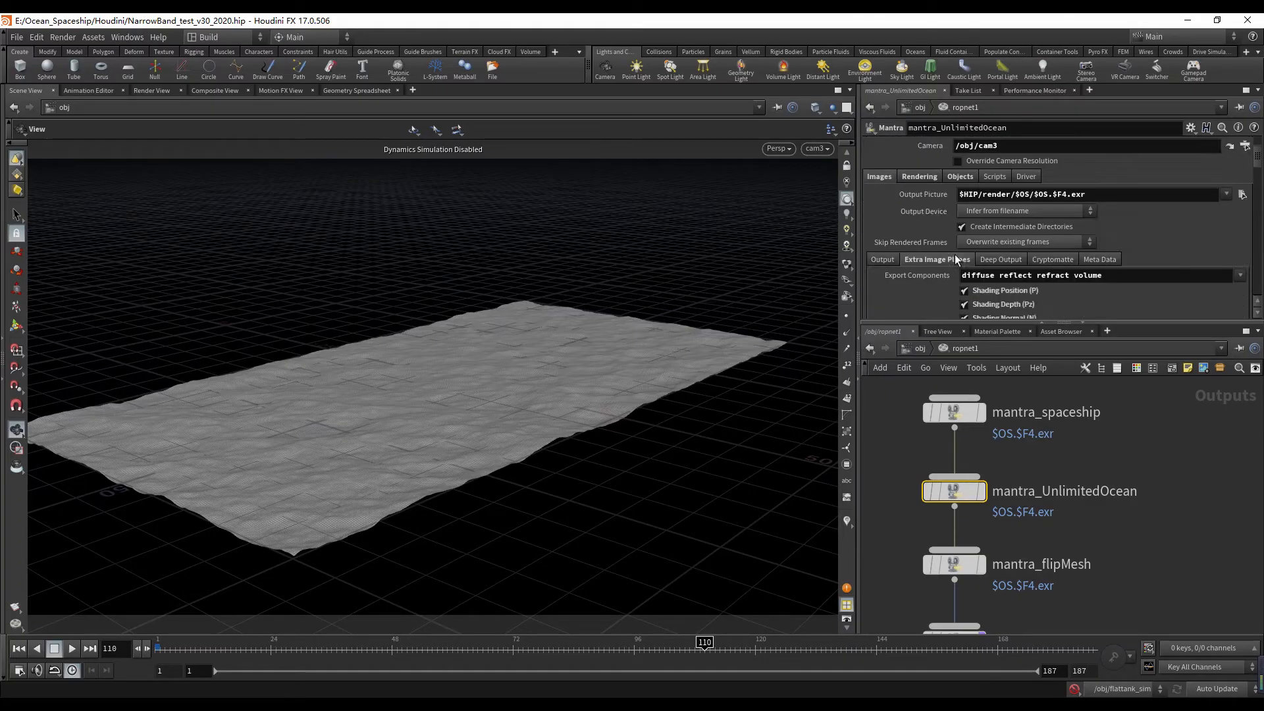
{"action": "scroll", "coordinate": [929, 427], "scroll_direction": "down", "scroll_amount": 2}
- Return to the object-level network and bring the overall lighting and geo lighting groups into view
{"action": "left_click", "coordinate": [919, 348]}
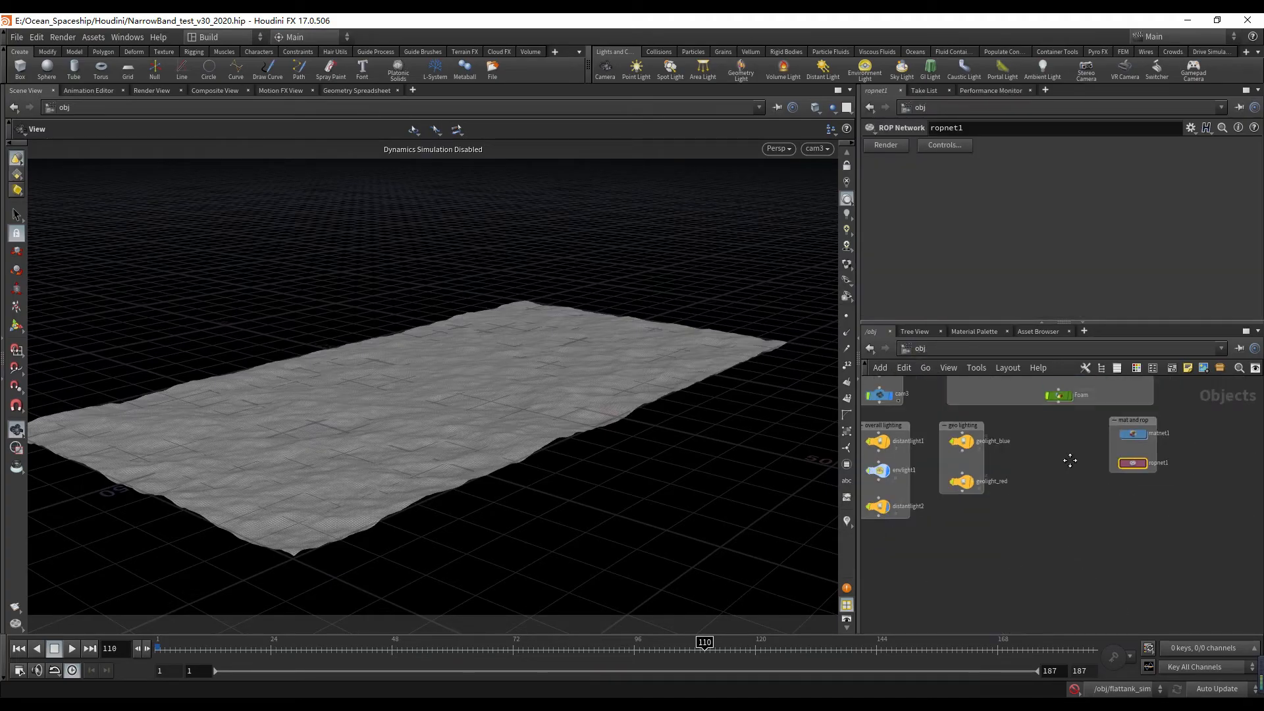
{"action": "middle_click_drag", "start_coordinate": [957, 510], "coordinate": [1061, 503]}
{"action": "scroll", "coordinate": [1052, 502], "scroll_direction": "up", "scroll_amount": 4}
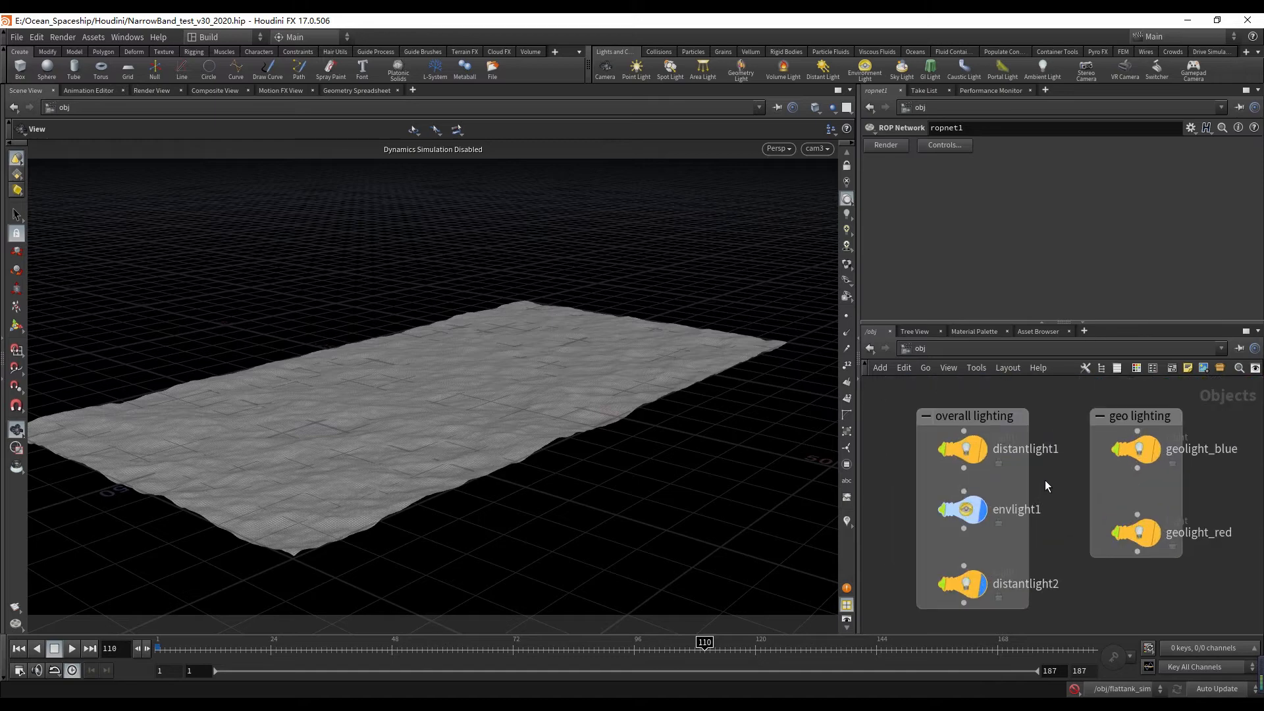
- Examine the light settings of distantlight1, envlight1 and distantlight2 in the overall lighting group
{"action": "scroll", "coordinate": [1045, 480], "scroll_direction": "down", "scroll_amount": 1}
{"action": "left_click_drag", "start_coordinate": [1056, 454], "coordinate": [952, 464]}
{"action": "left_click", "coordinate": [954, 462]}
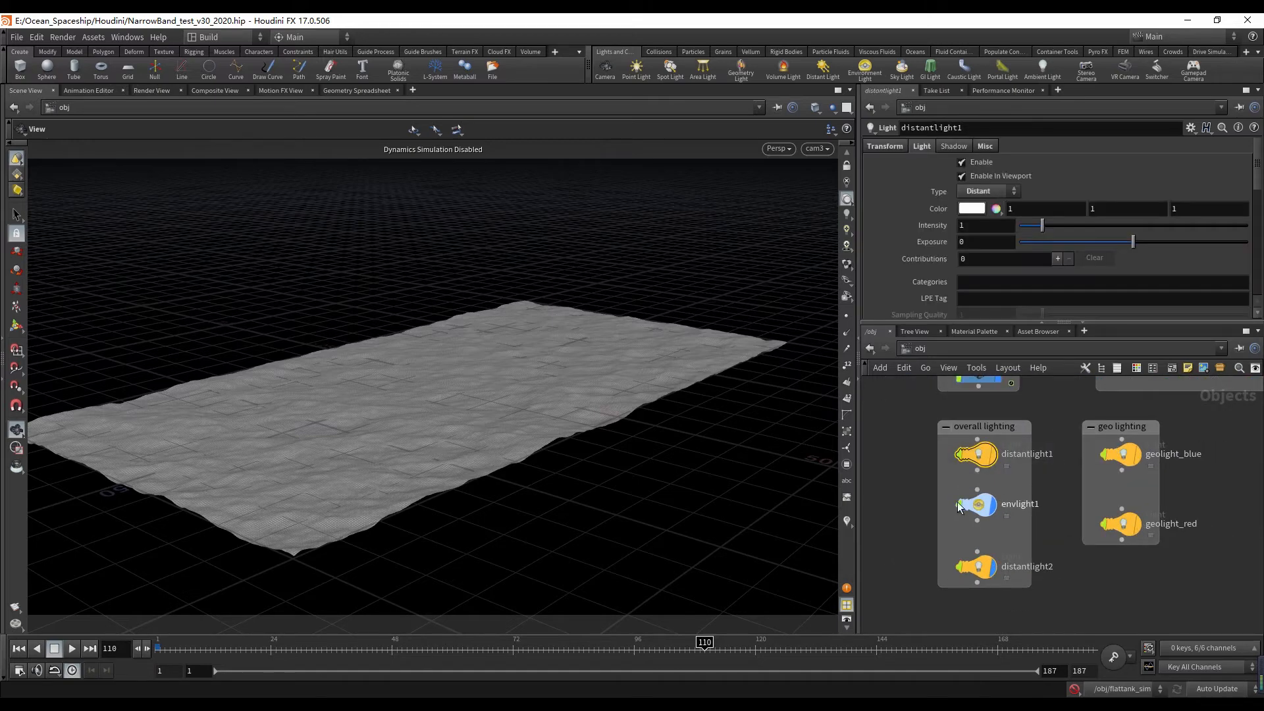
{"action": "left_click", "coordinate": [976, 504]}
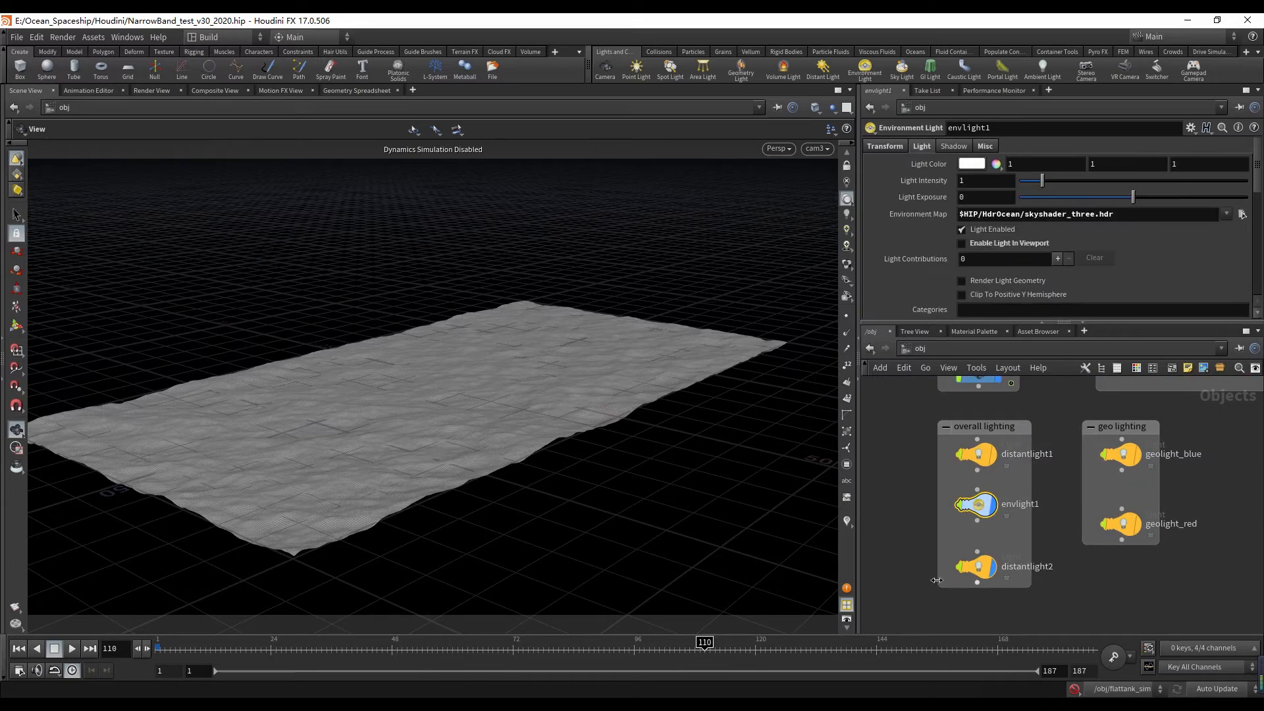
{"action": "left_click", "coordinate": [976, 566]}
{"action": "scroll", "coordinate": [1001, 547], "scroll_direction": "up", "scroll_amount": 3}
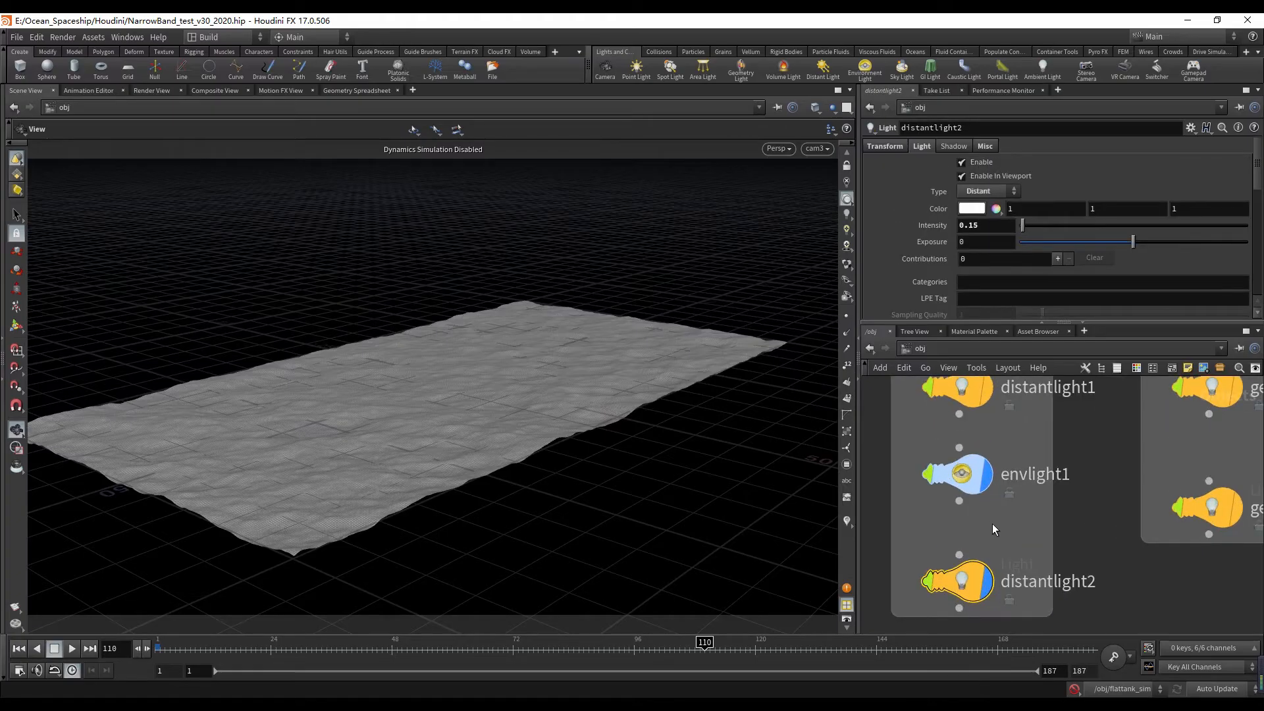
{"action": "left_click", "coordinate": [963, 395]}
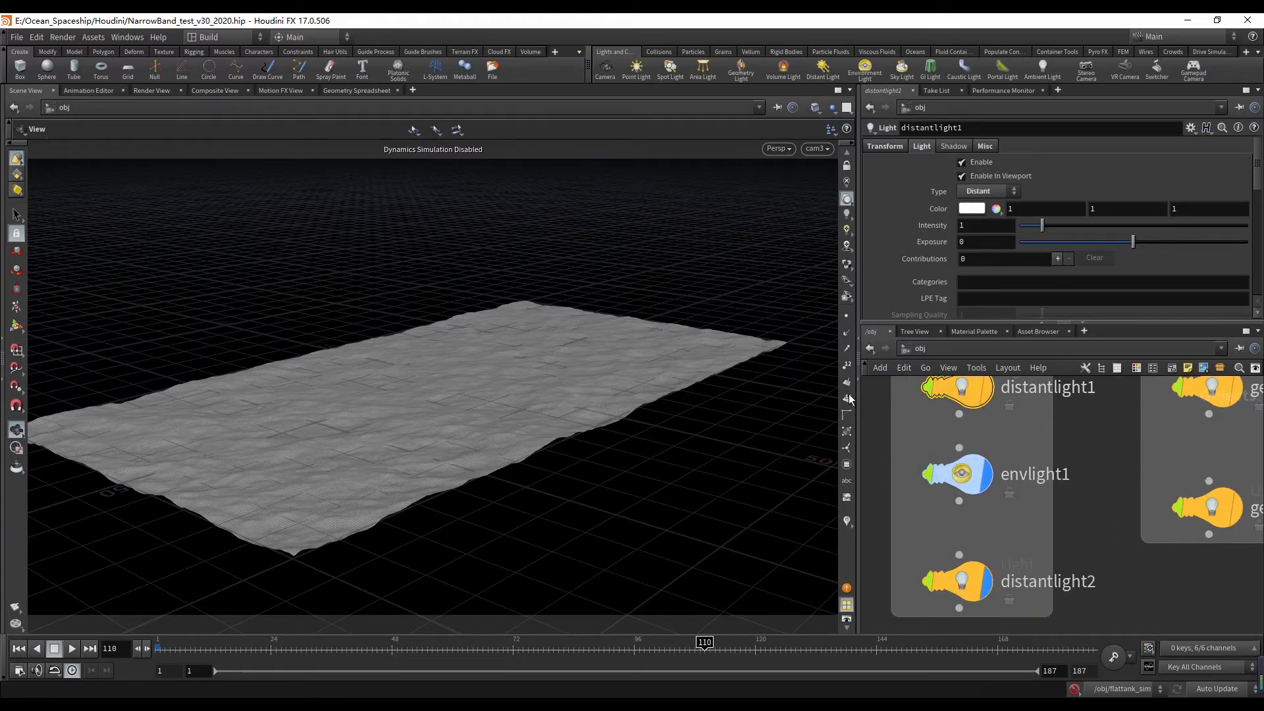
{"action": "scroll", "coordinate": [902, 433], "scroll_direction": "down", "scroll_amount": 3}
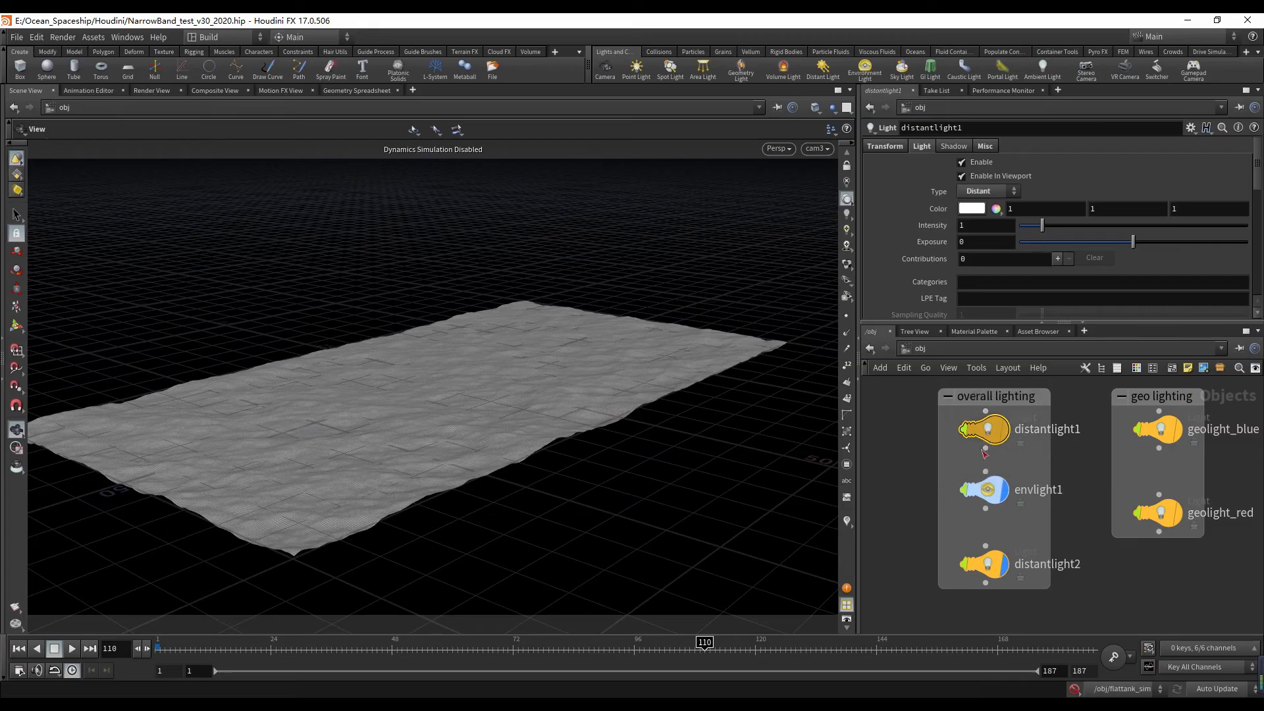
{"action": "left_click_drag", "start_coordinate": [990, 505], "coordinate": [992, 514]}
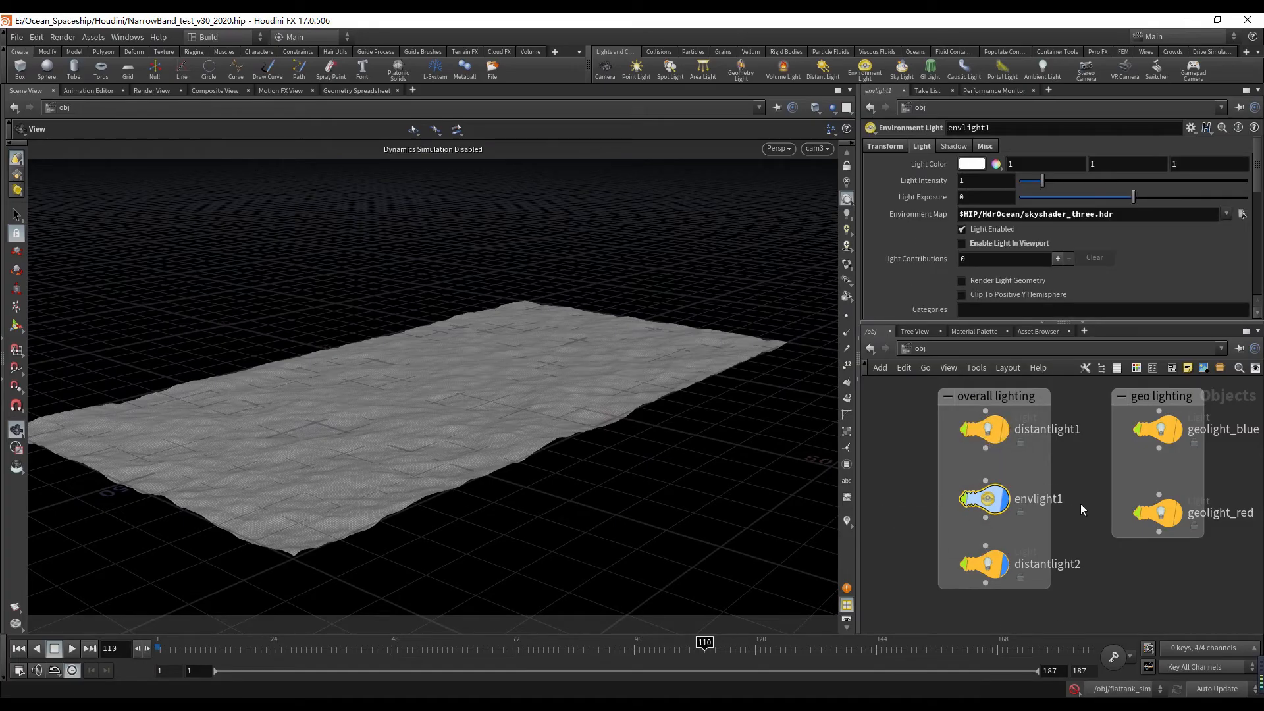
{"action": "left_click", "coordinate": [992, 429]}
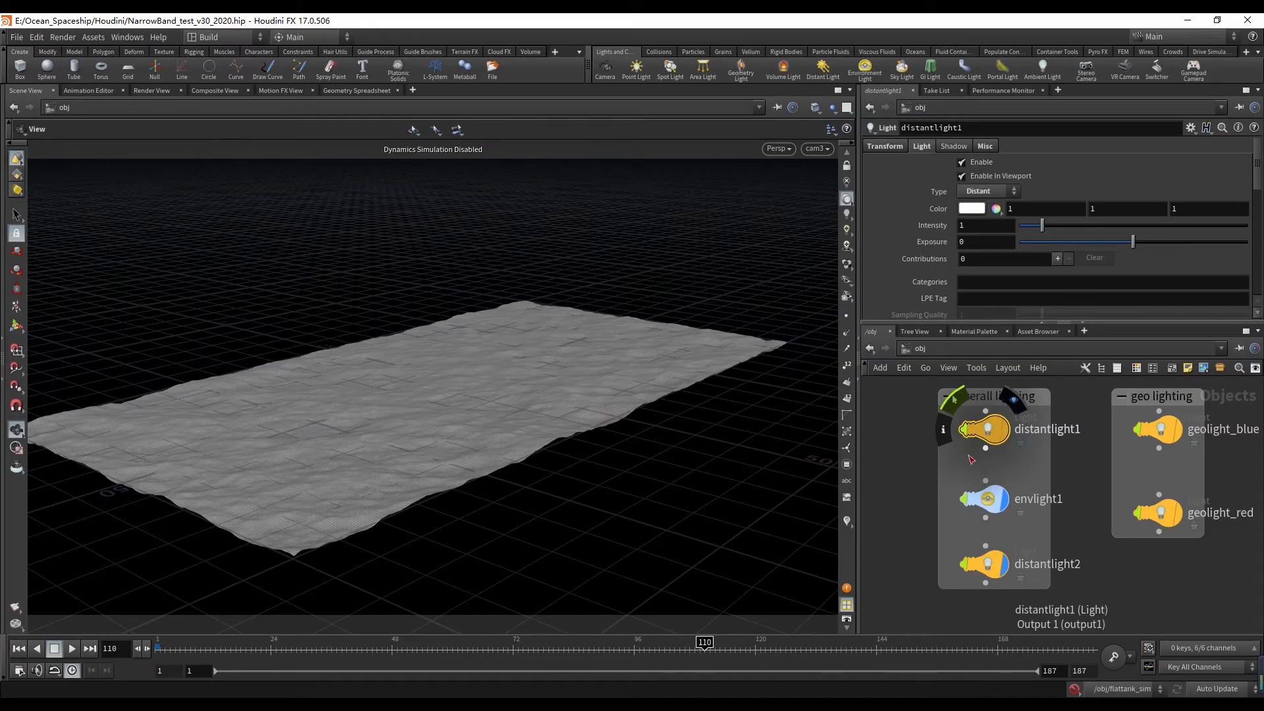
{"action": "left_click", "coordinate": [987, 498]}
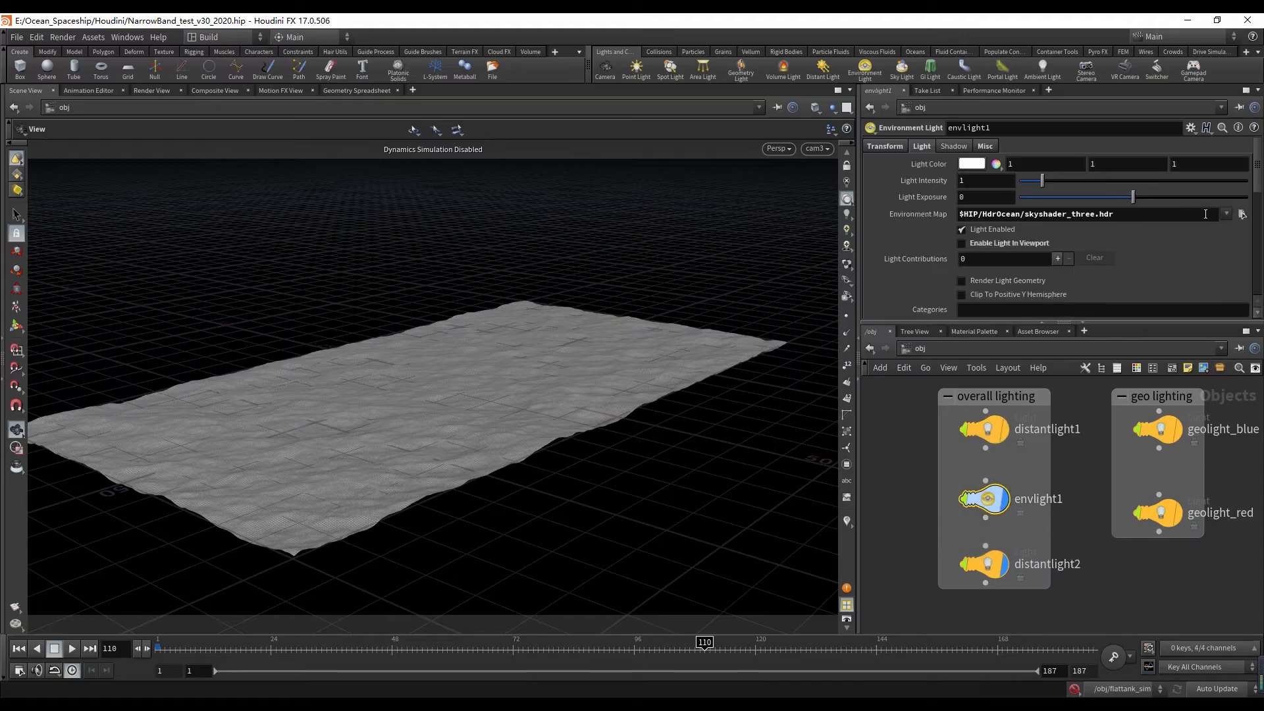
- Browse the image files available for envlight1's environment map, keeping the assigned map
{"action": "left_click", "coordinate": [1242, 214]}
{"action": "left_click_drag", "start_coordinate": [1046, 65], "coordinate": [538, 219]}
{"action": "left_click", "coordinate": [714, 215]}
- Start a preview render of mantra_UnlimitedOcean through cam3
{"action": "left_click", "coordinate": [149, 90]}
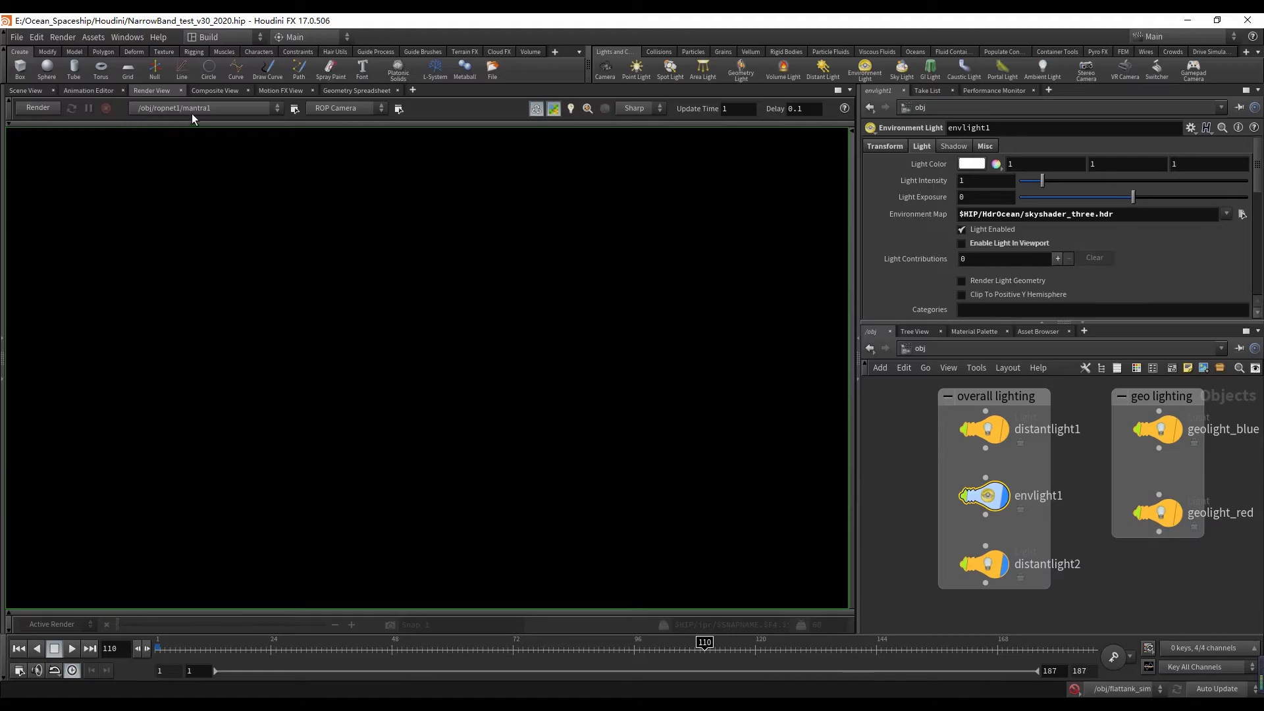
{"action": "left_click", "coordinate": [197, 109]}
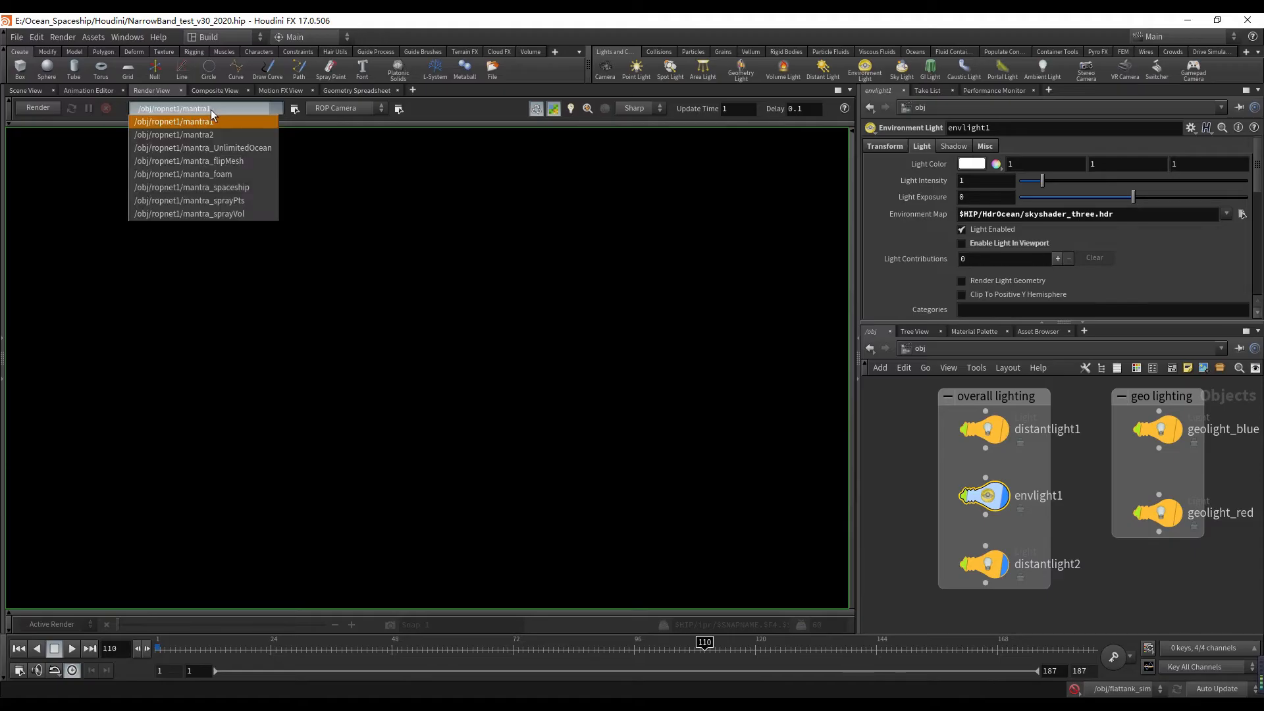
{"action": "left_click", "coordinate": [237, 148]}
{"action": "left_click", "coordinate": [341, 109]}
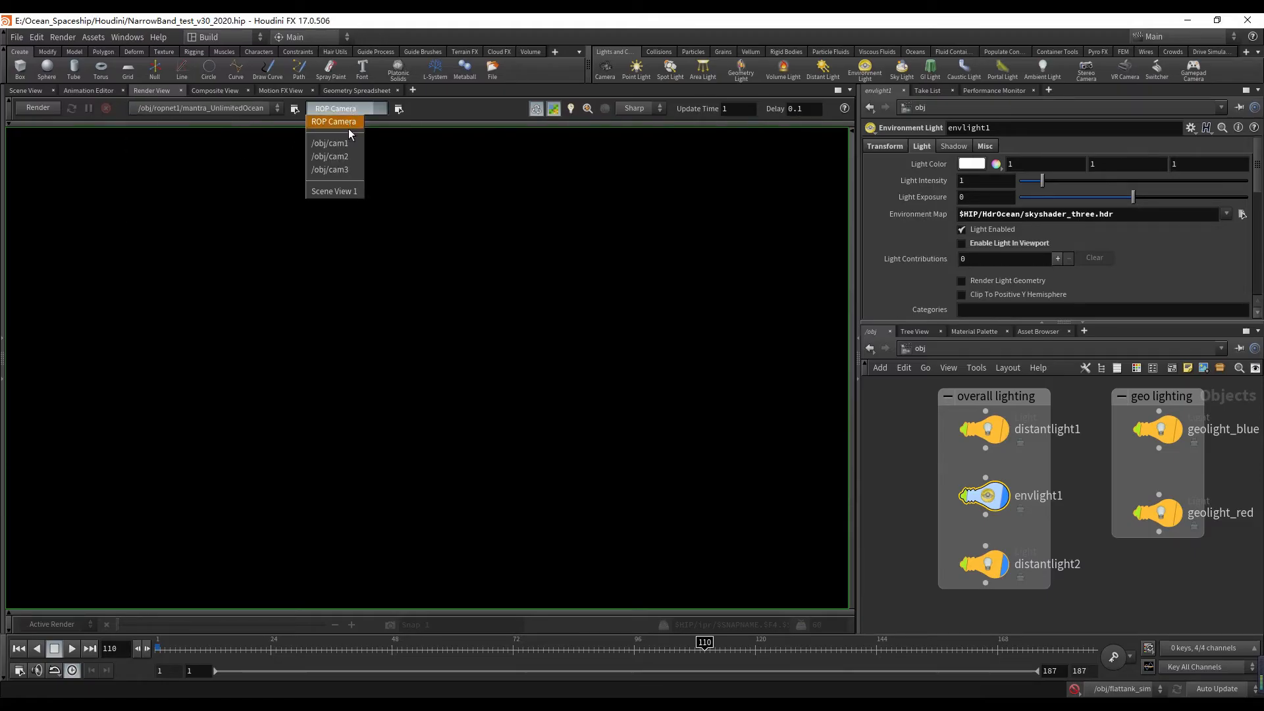
{"action": "left_click", "coordinate": [345, 170]}
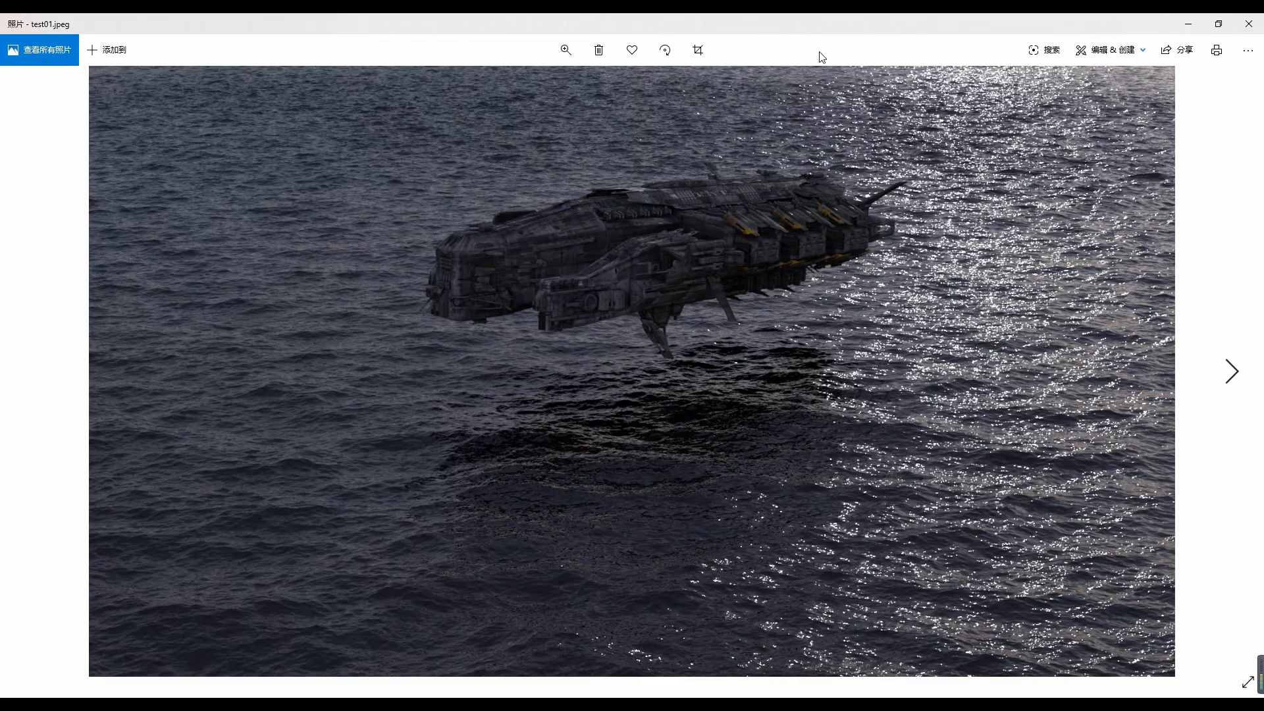
- Place the photo viewer showing test01.jpeg beside the running ocean render and compare the two
{"action": "left_click_drag", "start_coordinate": [882, 19], "coordinate": [774, 51]}
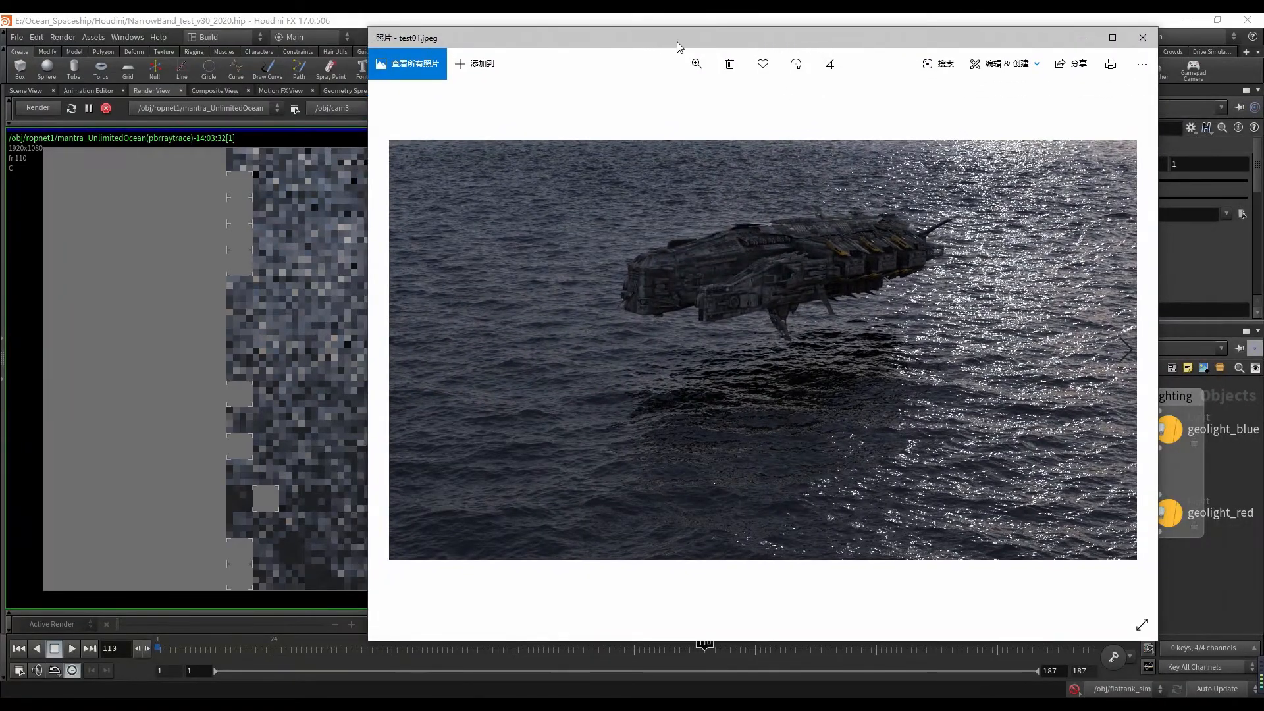
{"action": "left_click_drag", "start_coordinate": [676, 43], "coordinate": [766, 69]}
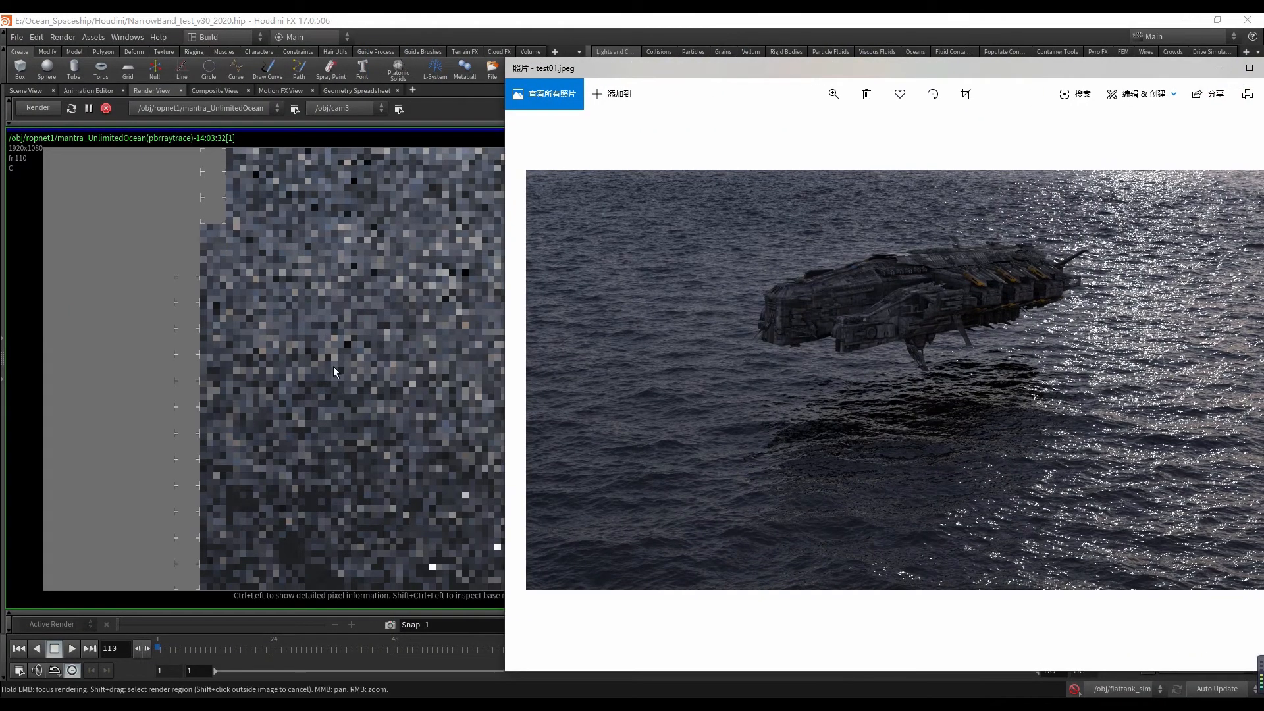
{"action": "left_click", "coordinate": [179, 499]}
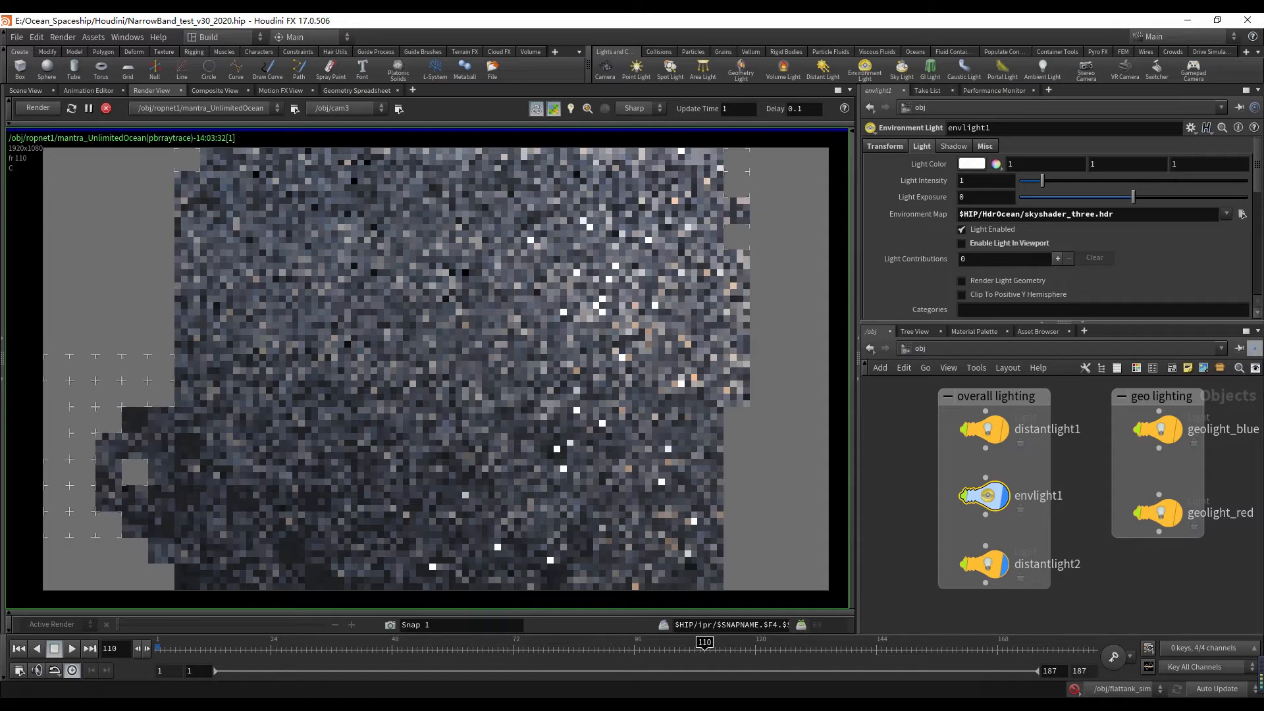
- Return to the photo viewer, show test02.jpeg and restore its window to a smaller size over the render
{"action": "key", "text": "alt+Tab"}
{"action": "key", "text": "Right"}
{"action": "left_click_drag", "start_coordinate": [699, 68], "coordinate": [574, 60]}
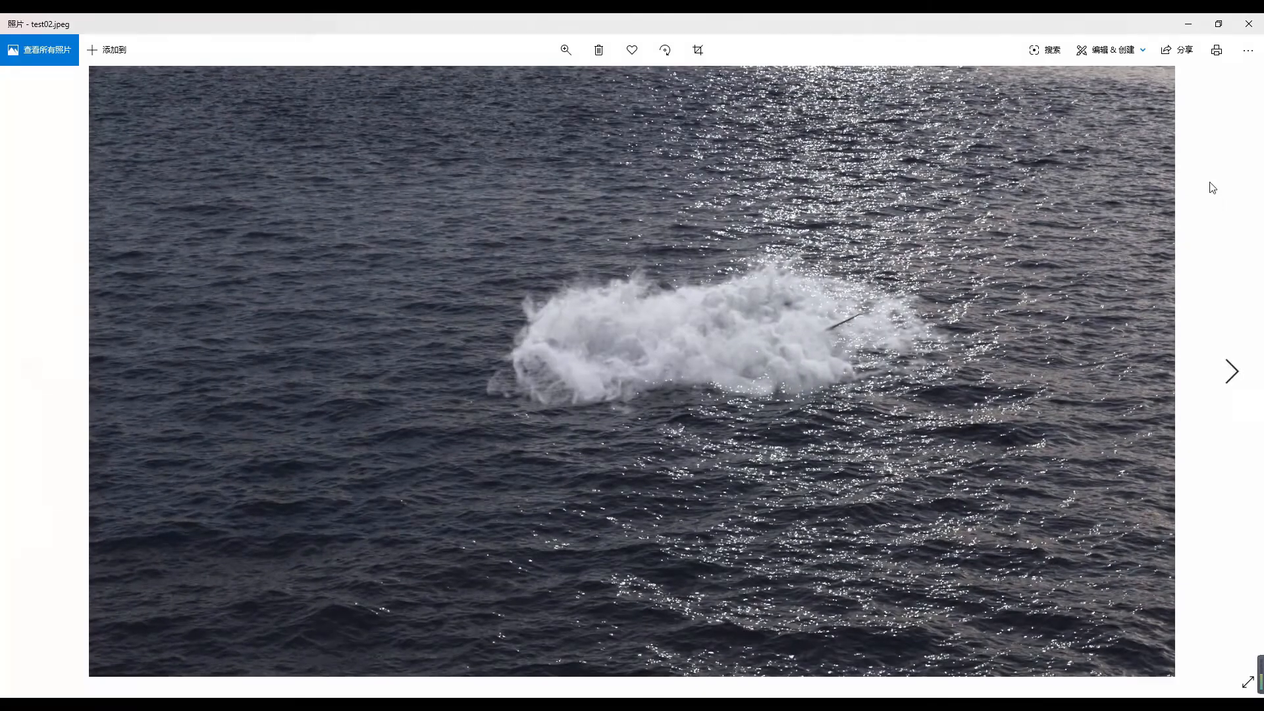
{"action": "left_click", "coordinate": [1247, 50]}
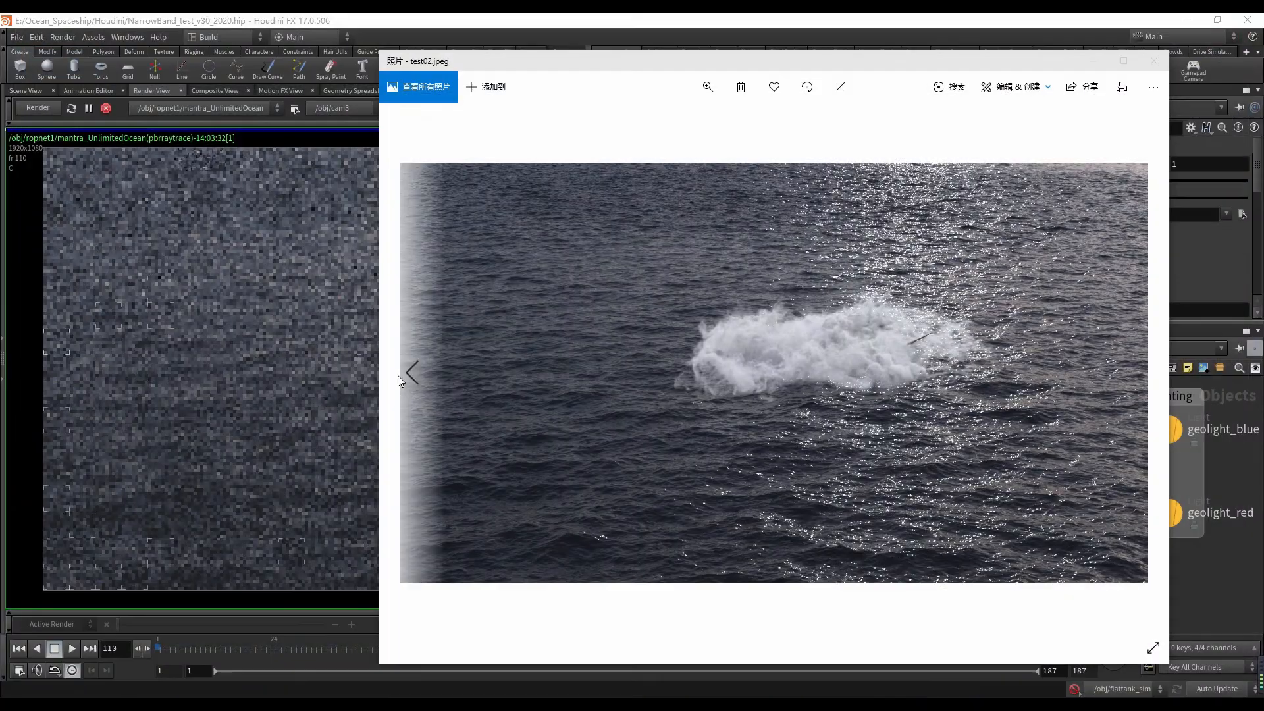
- Browse back and forth through the reference images test01.jpeg to test04.jpeg to compare ocean, splash and lighting looks
{"action": "left_click", "coordinate": [399, 375]}
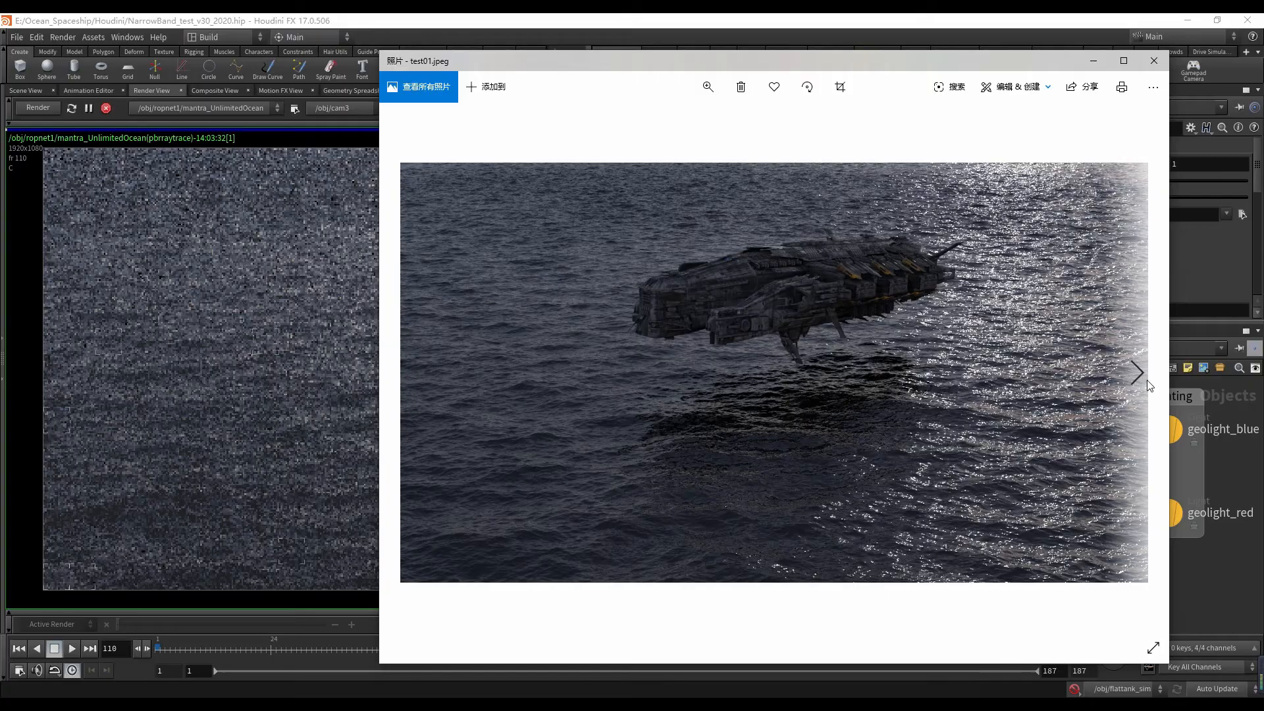
{"action": "left_click", "coordinate": [1146, 381]}
{"action": "left_click", "coordinate": [1147, 381]}
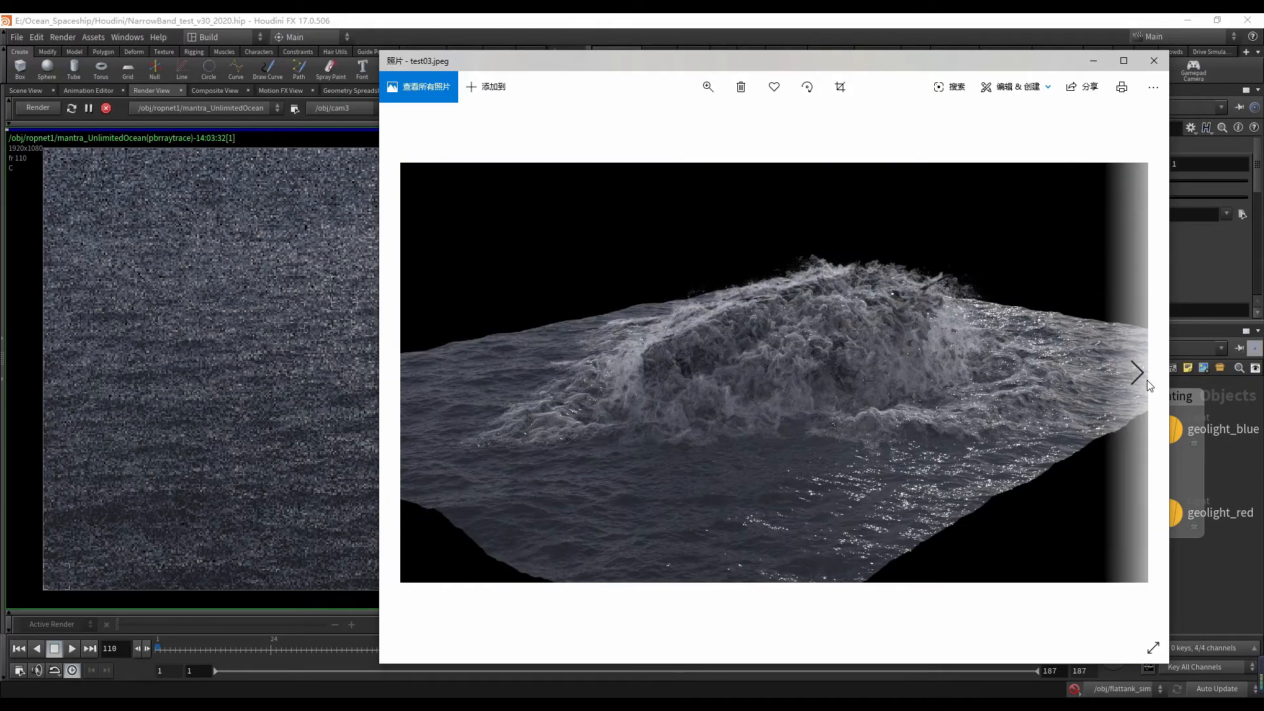
{"action": "left_click", "coordinate": [1136, 374]}
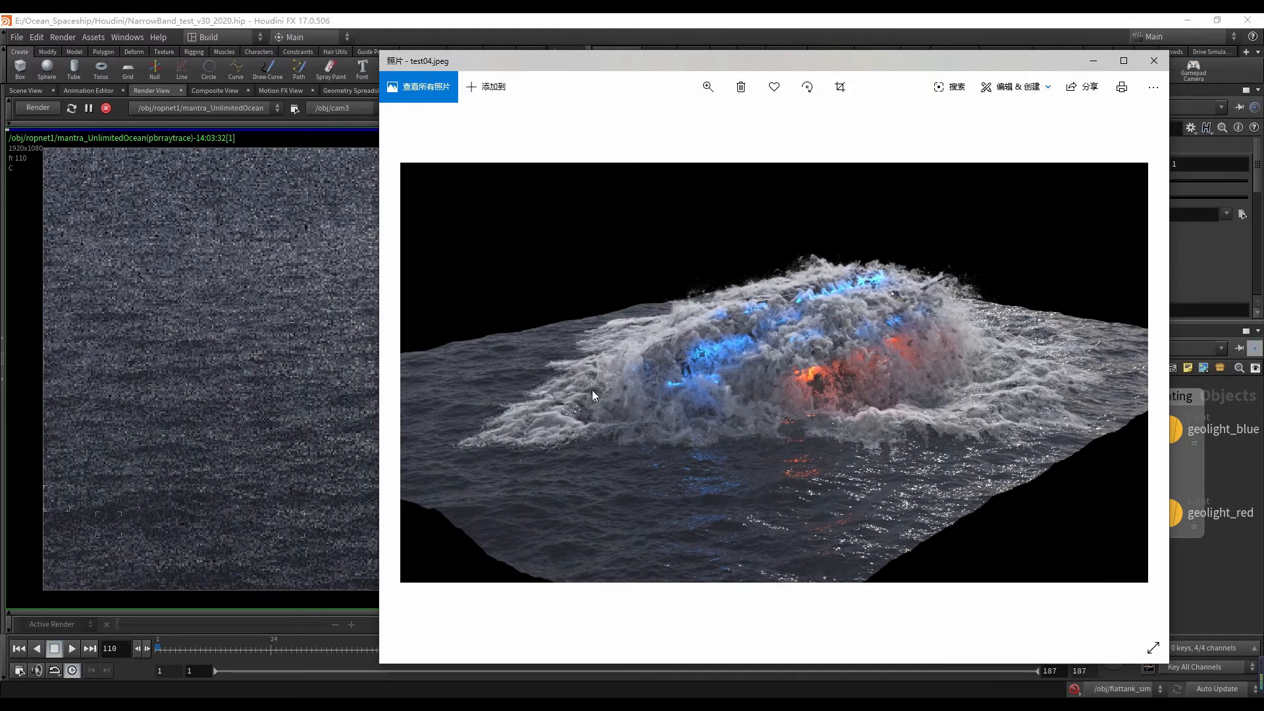
{"action": "left_click", "coordinate": [417, 376]}
{"action": "left_click", "coordinate": [417, 375]}
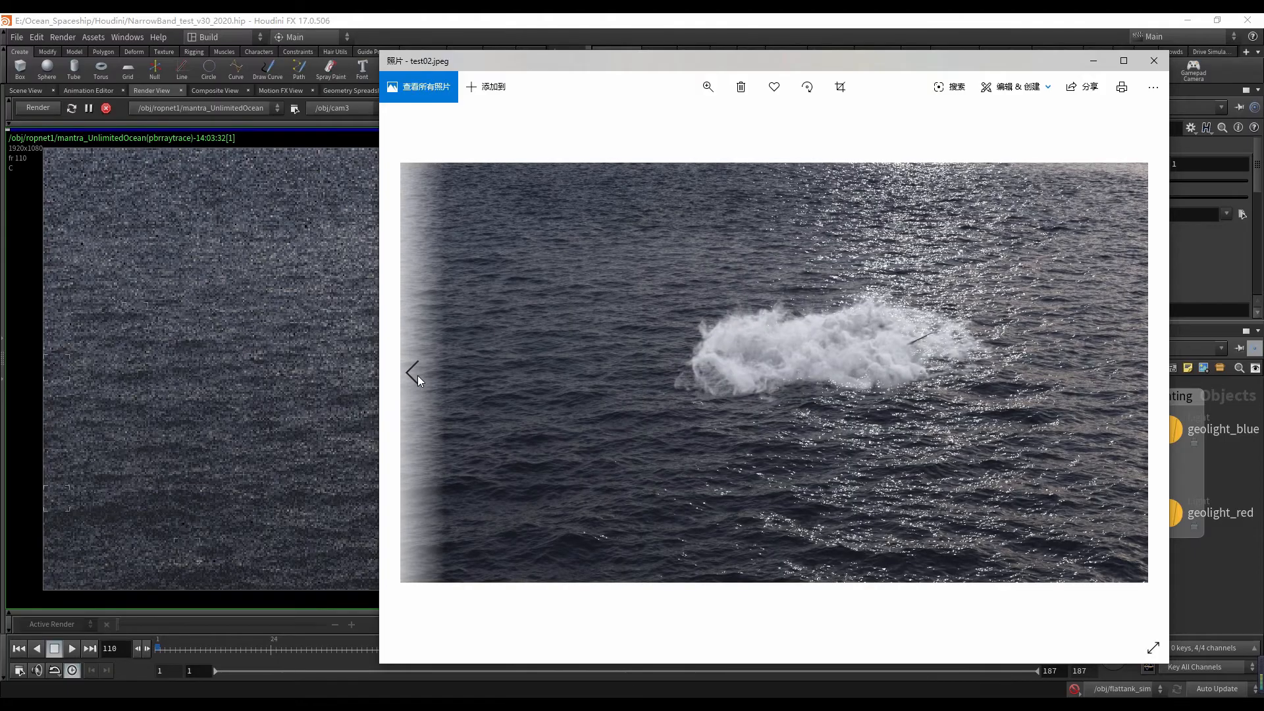
{"action": "left_click", "coordinate": [418, 375]}
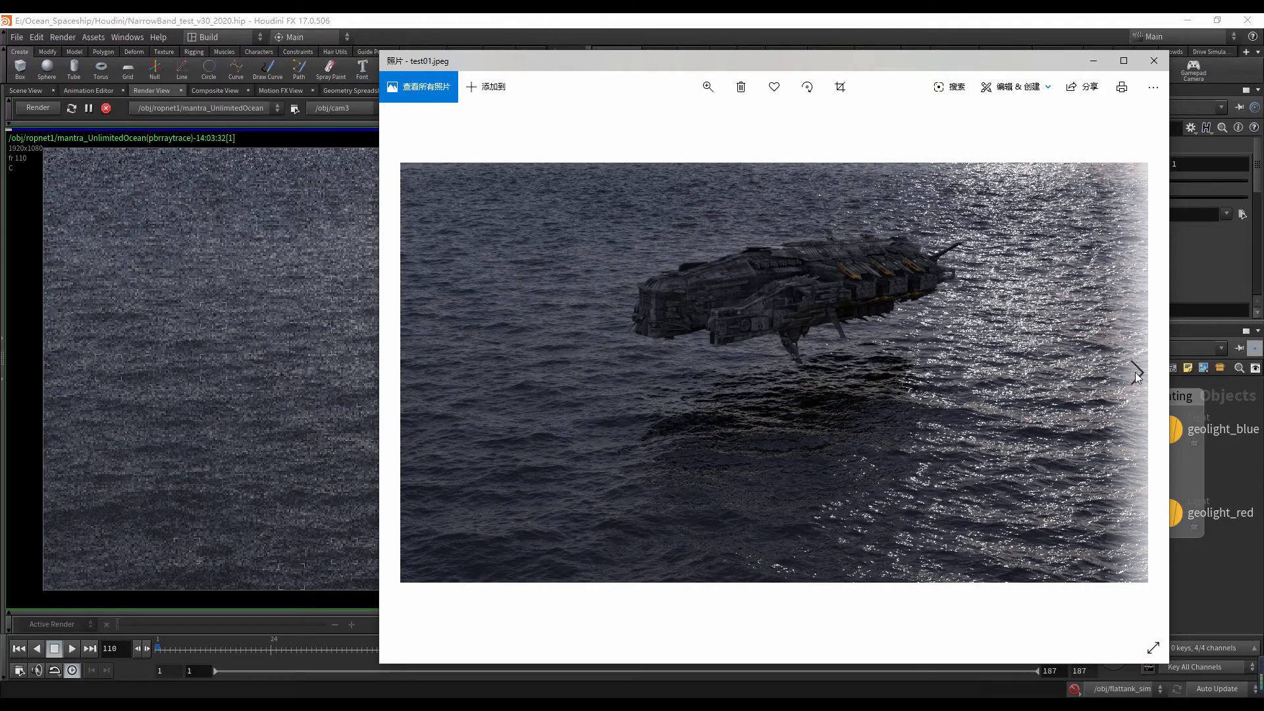
{"action": "left_click", "coordinate": [1135, 373]}
{"action": "left_click", "coordinate": [1136, 373]}
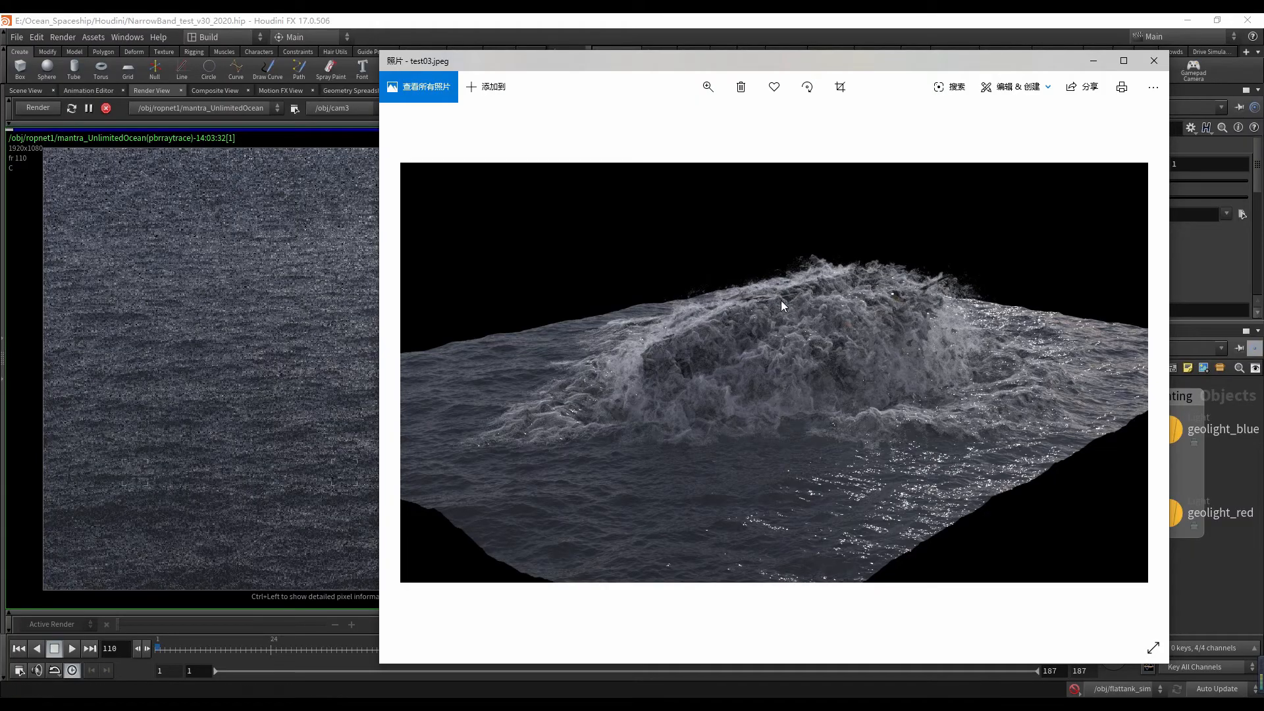
- Compare test02.jpeg and test03.jpeg beside the ocean render, and move the photo viewer out of the way
{"action": "left_click_drag", "start_coordinate": [552, 60], "coordinate": [643, 71]}
{"action": "left_click", "coordinate": [501, 387]}
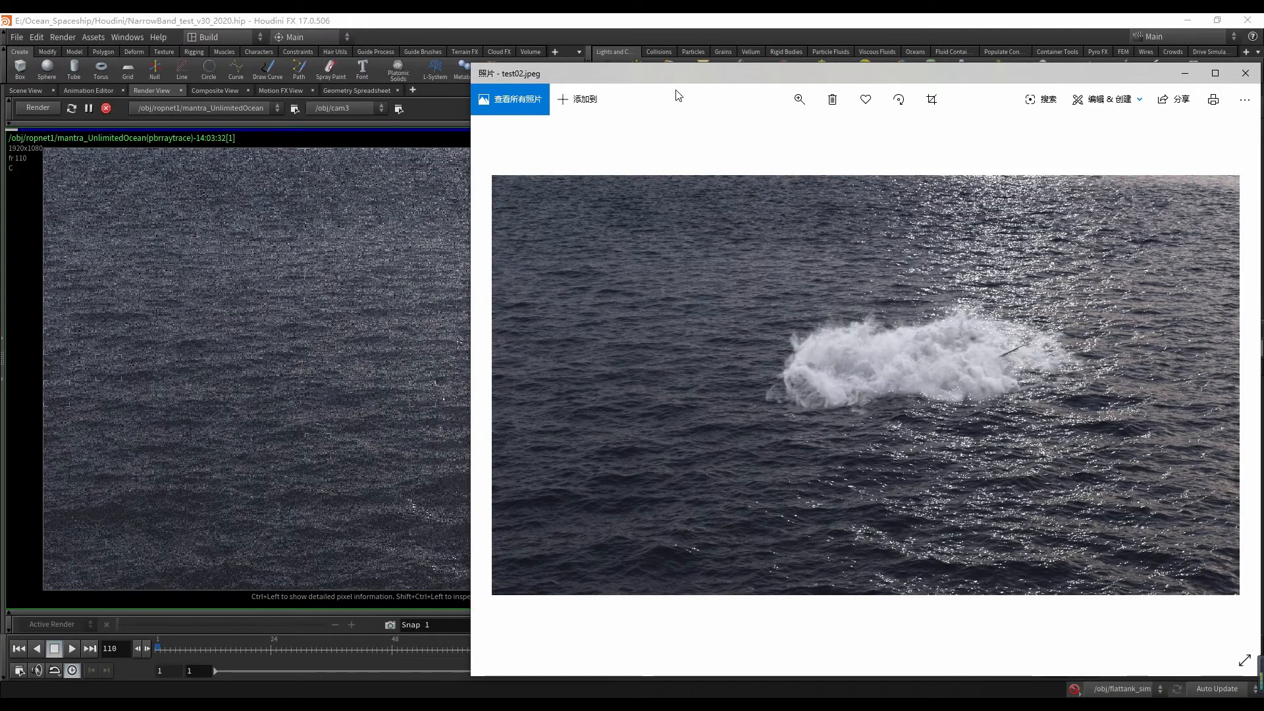
{"action": "left_click", "coordinate": [1230, 387]}
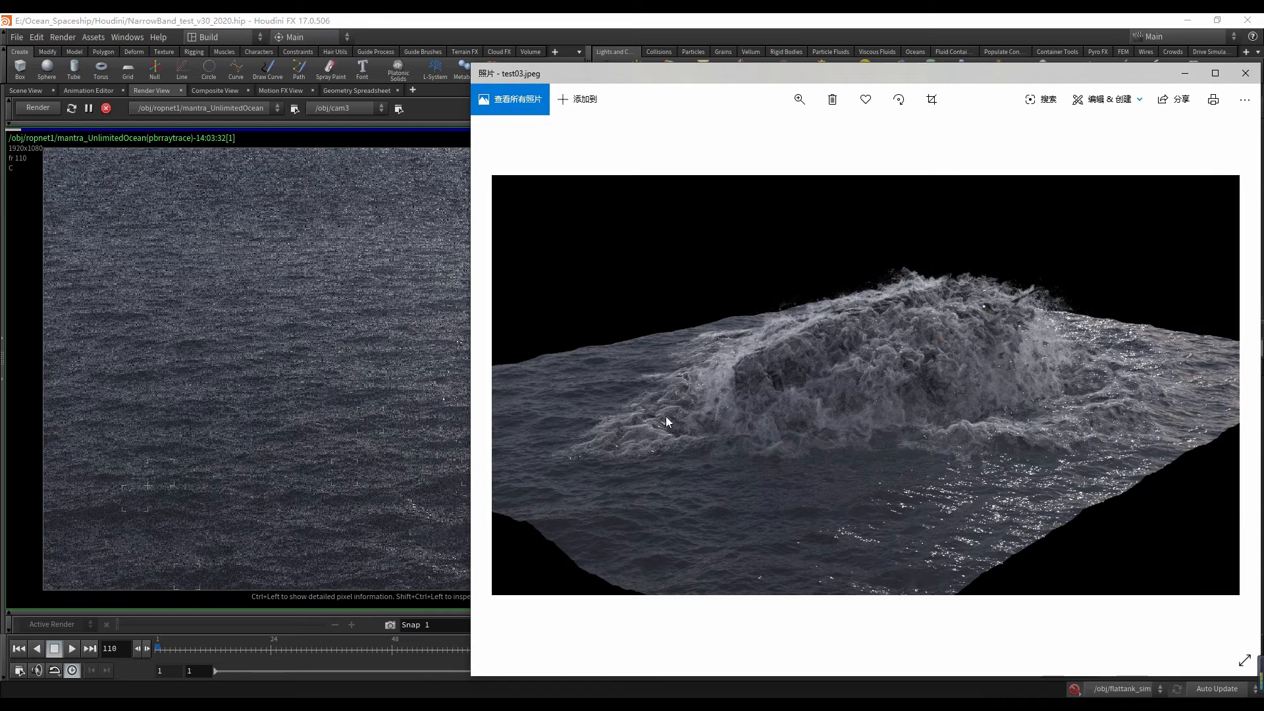
{"action": "left_click", "coordinate": [502, 380]}
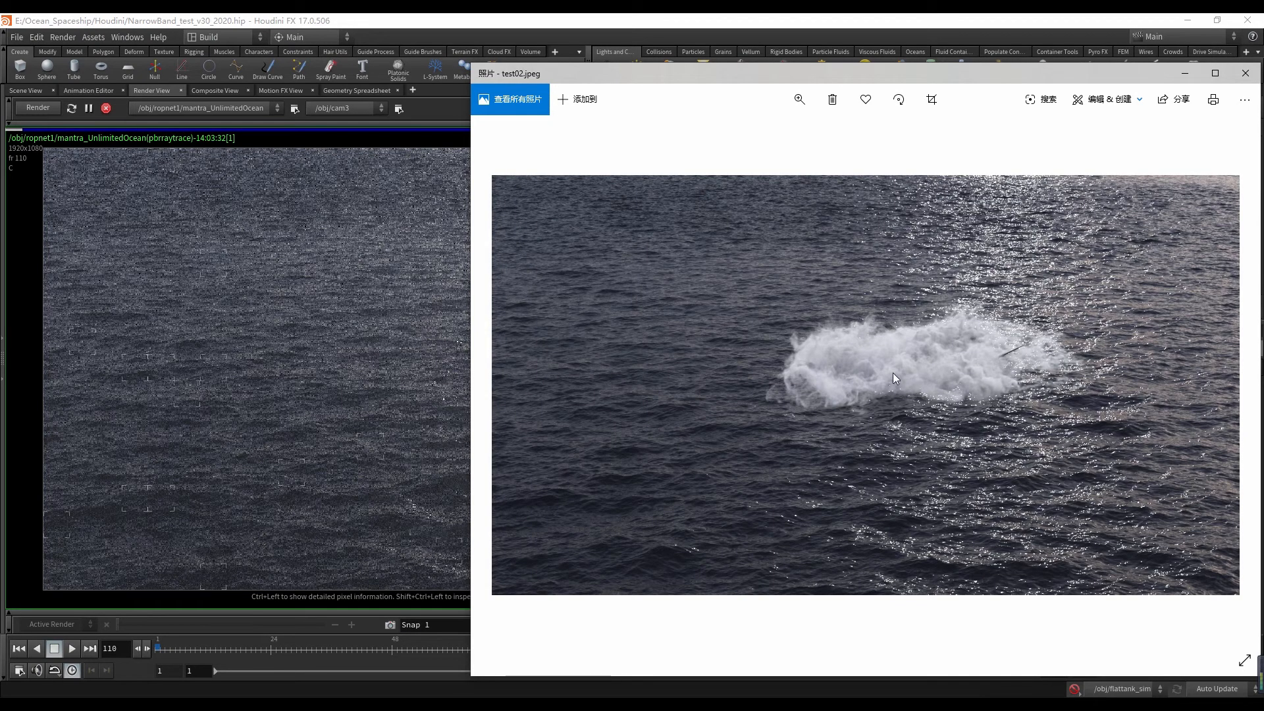
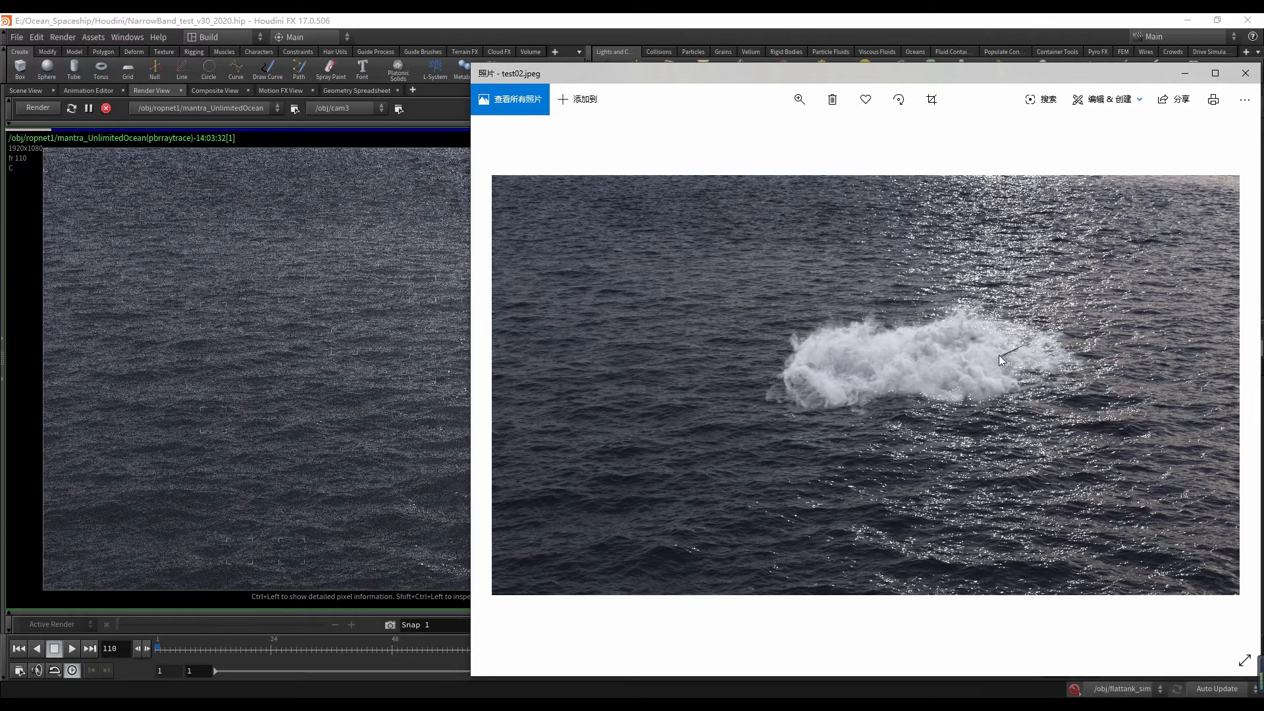
{"action": "left_click_drag", "start_coordinate": [757, 77], "coordinate": [1263, 79]}
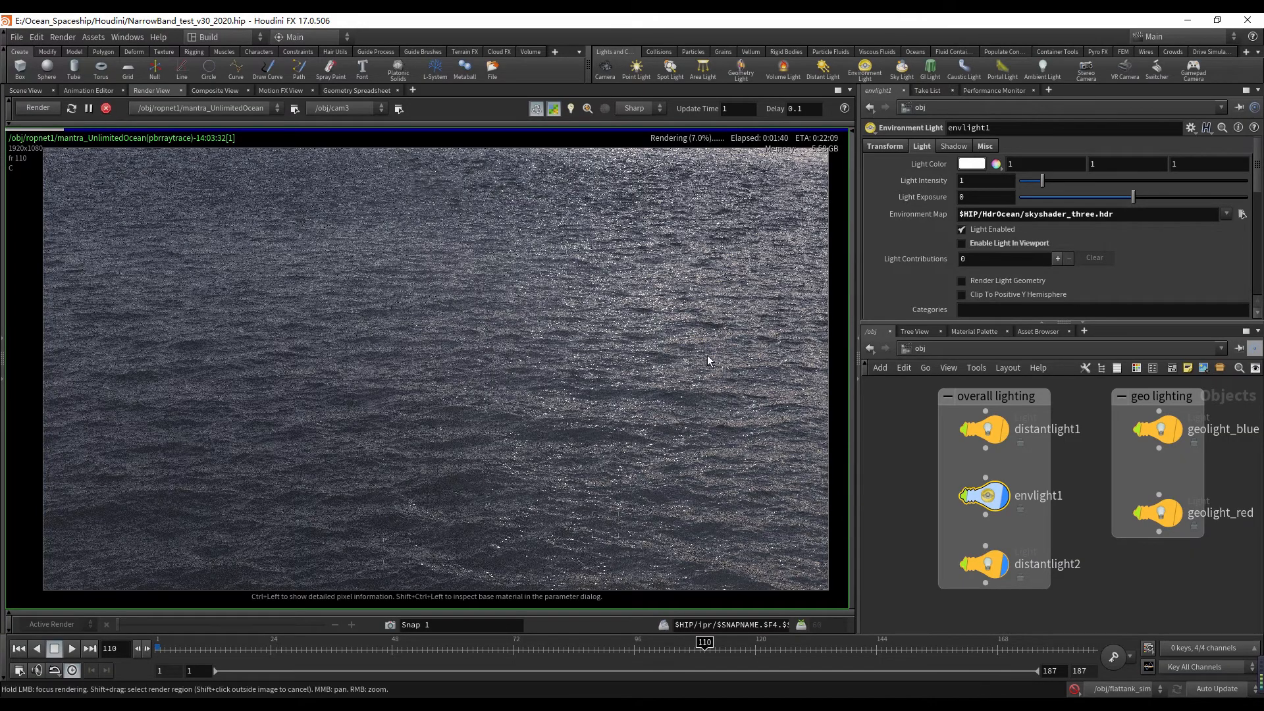
- Stop the ocean render and return to the 3D scene view
{"action": "left_click", "coordinate": [106, 109]}
{"action": "left_click", "coordinate": [26, 90]}
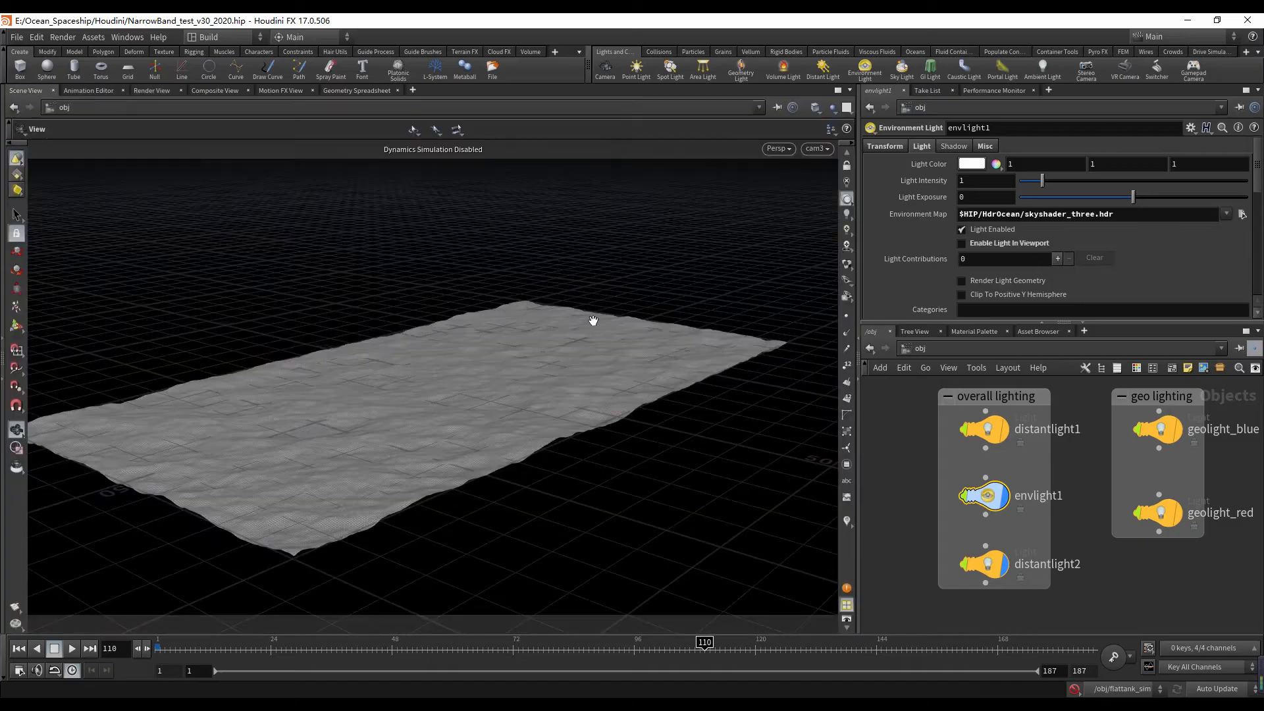
- Open the ocean_surface network and examine the ocean_preview node's evaluation settings
{"action": "scroll", "coordinate": [1016, 572], "scroll_direction": "down", "scroll_amount": 5}
{"action": "scroll", "coordinate": [1029, 375], "scroll_direction": "up", "scroll_amount": 3}
{"action": "double_click", "coordinate": [1068, 432]}
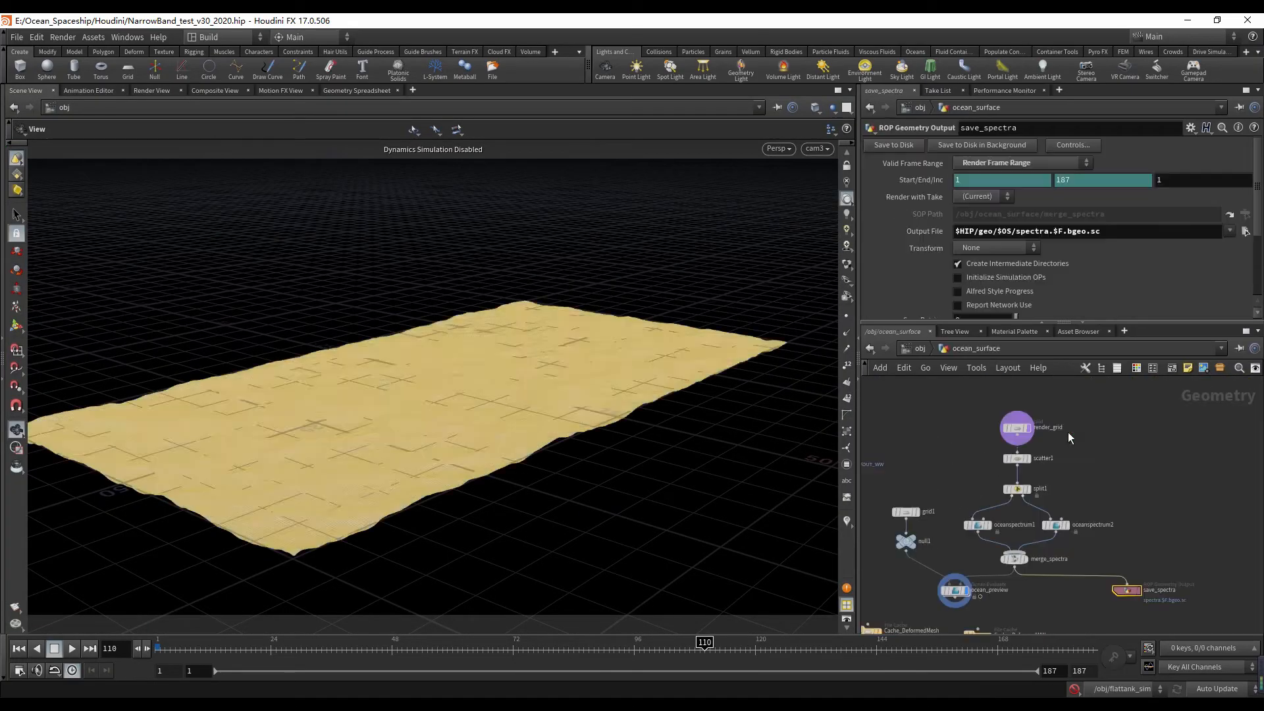
{"action": "left_click", "coordinate": [916, 602]}
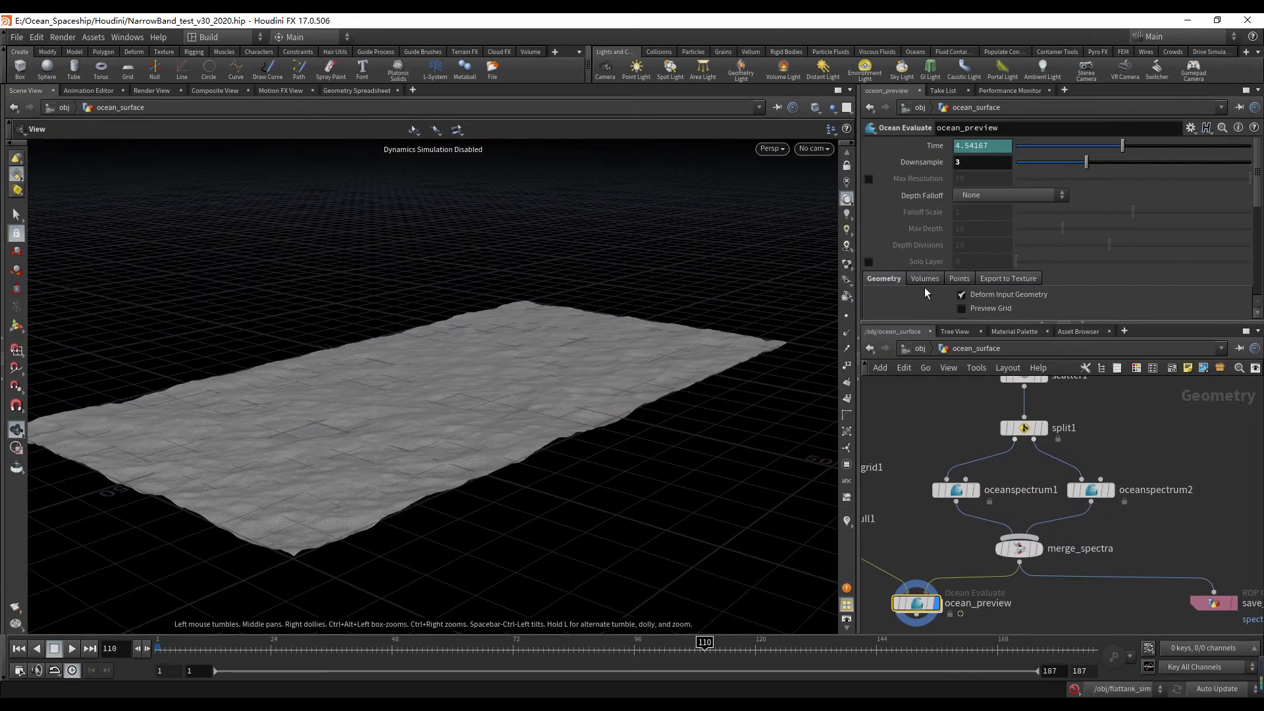
{"action": "scroll", "coordinate": [938, 259], "scroll_direction": "down", "scroll_amount": 3}
{"action": "scroll", "coordinate": [938, 259], "scroll_direction": "up", "scroll_amount": 2}
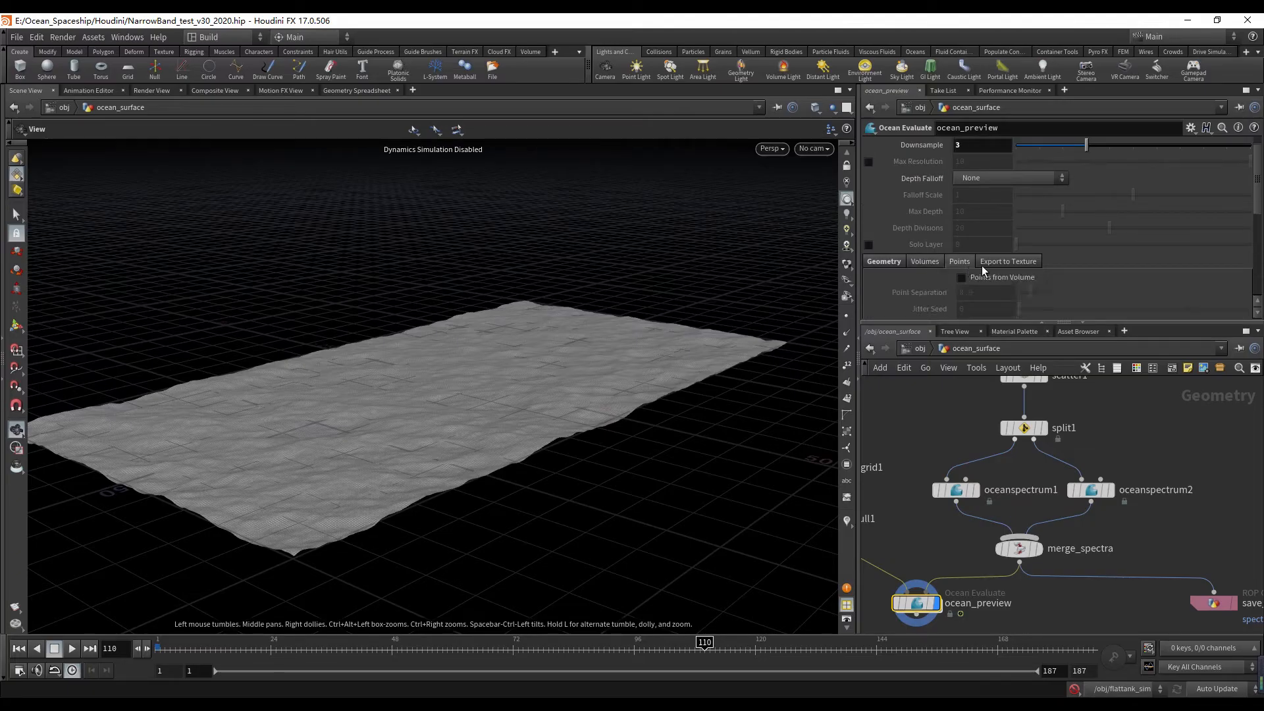
- Examine oceanspectrum1's amplitude and wave instancing settings
{"action": "middle_click_drag", "start_coordinate": [1038, 470], "coordinate": [1056, 473]}
{"action": "left_click", "coordinate": [973, 494]}
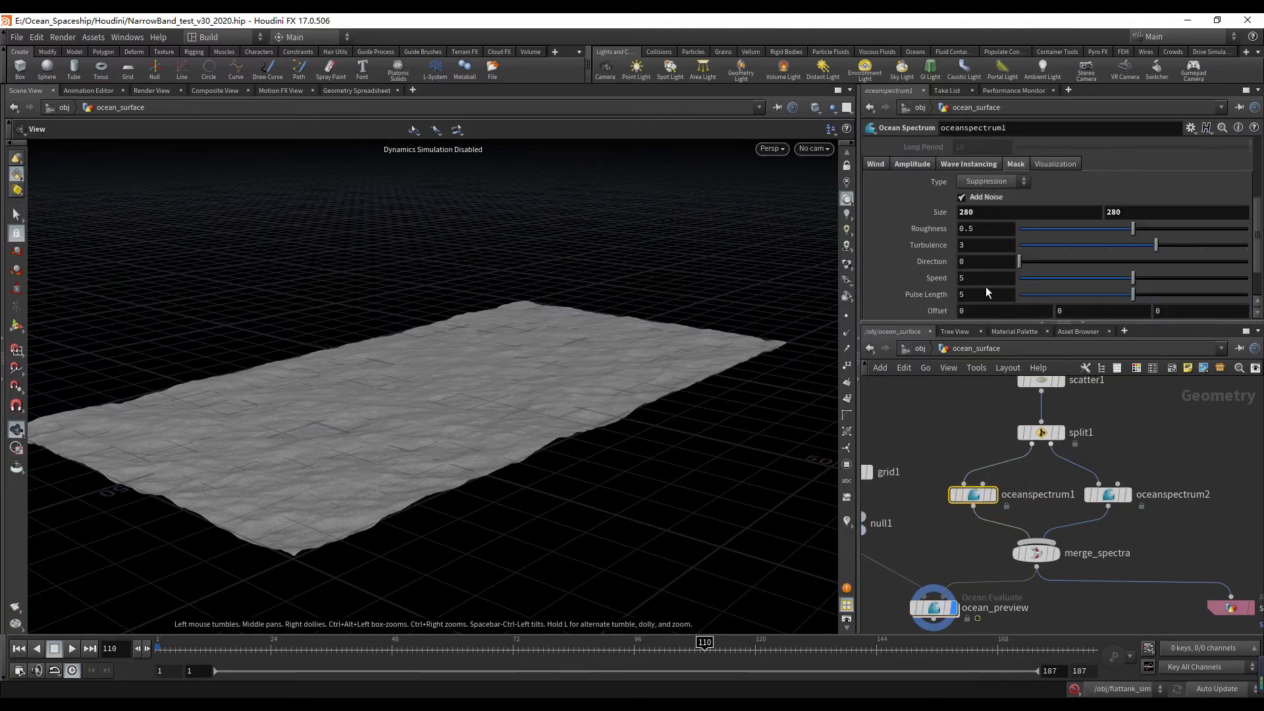
{"action": "left_click", "coordinate": [916, 165]}
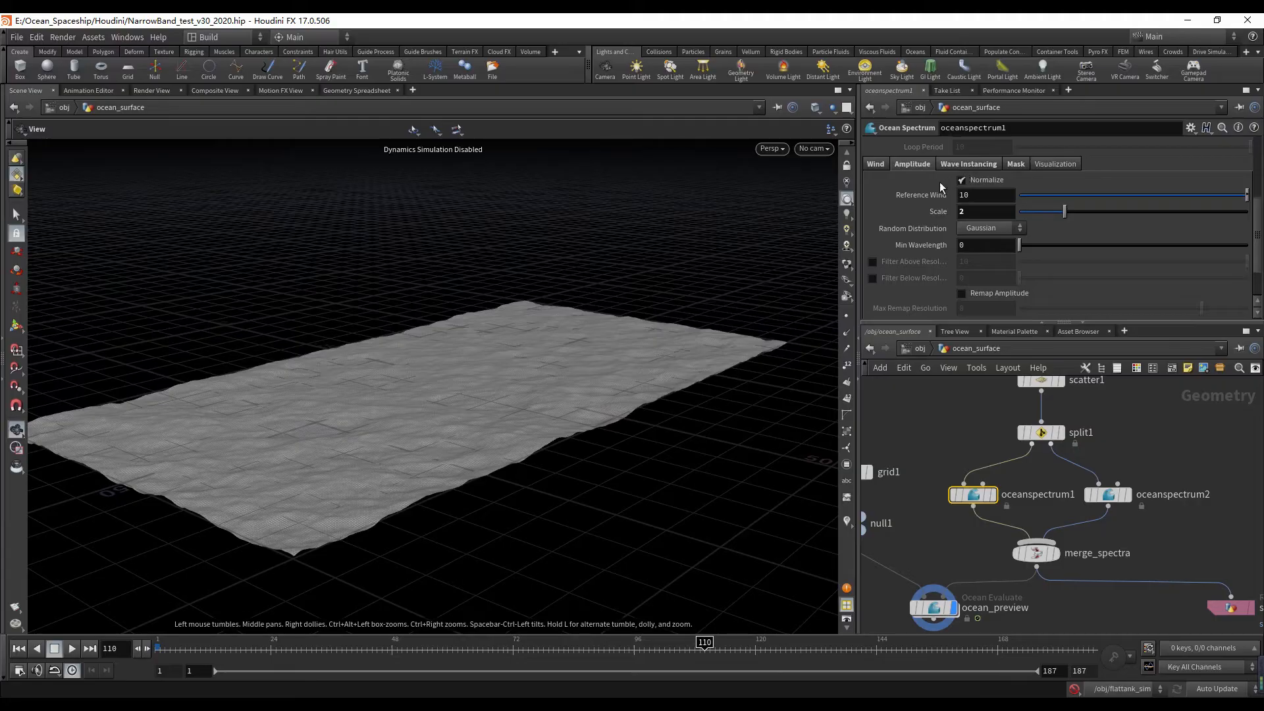
{"action": "left_click", "coordinate": [969, 165]}
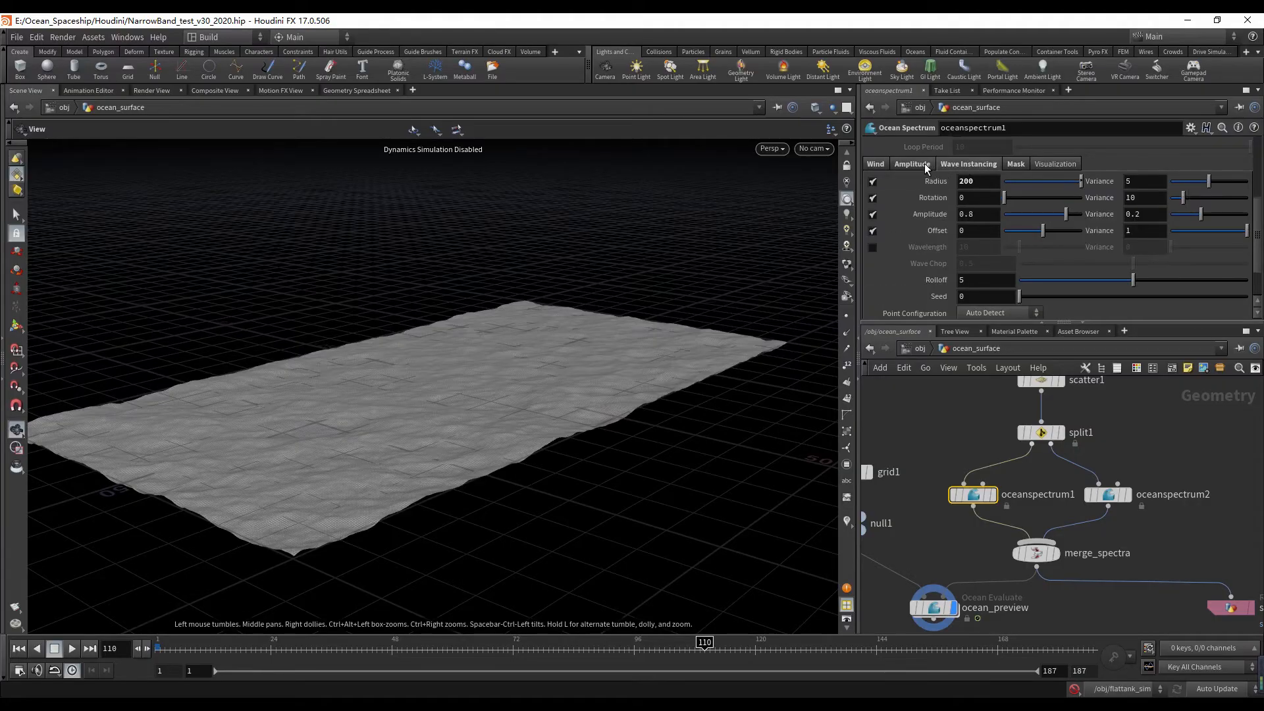
- Compare the wave instancing settings of oceanspectrum1 and oceanspectrum2, and examine oceanspectrum1's mask settings
{"action": "left_click", "coordinate": [913, 164]}
{"action": "left_click", "coordinate": [969, 164]}
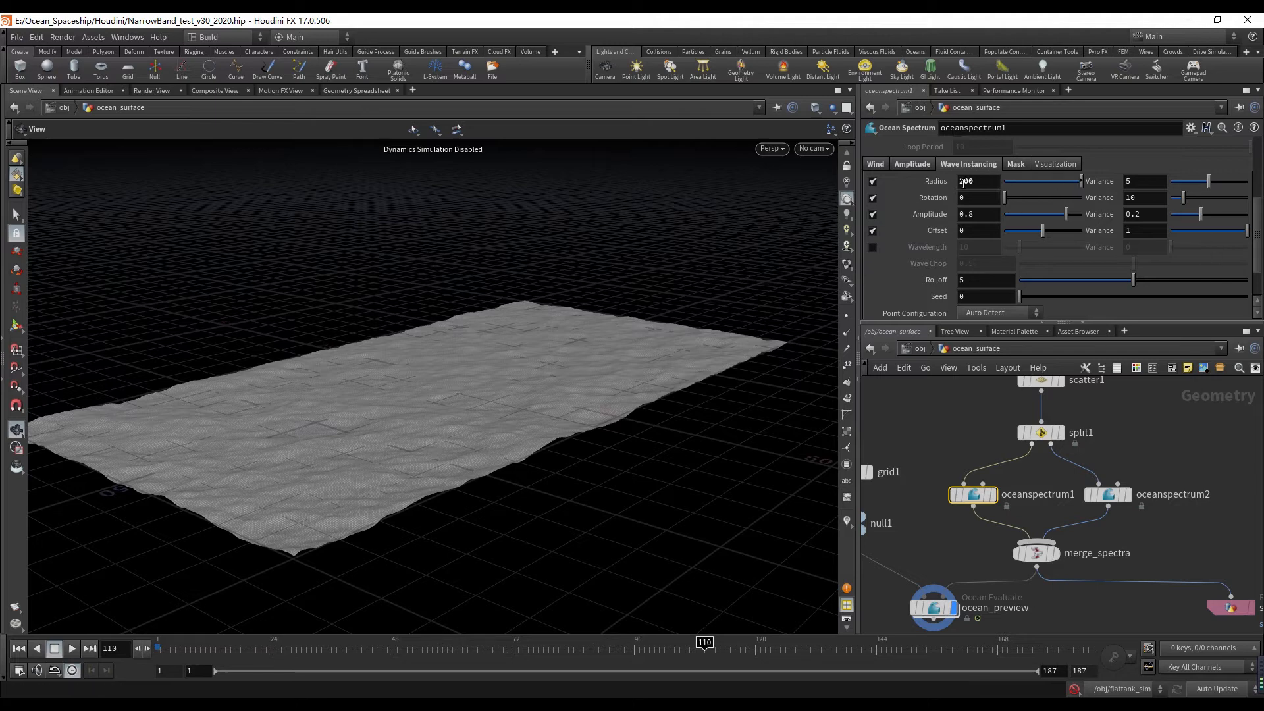
{"action": "scroll", "coordinate": [954, 167], "scroll_direction": "up", "scroll_amount": 3}
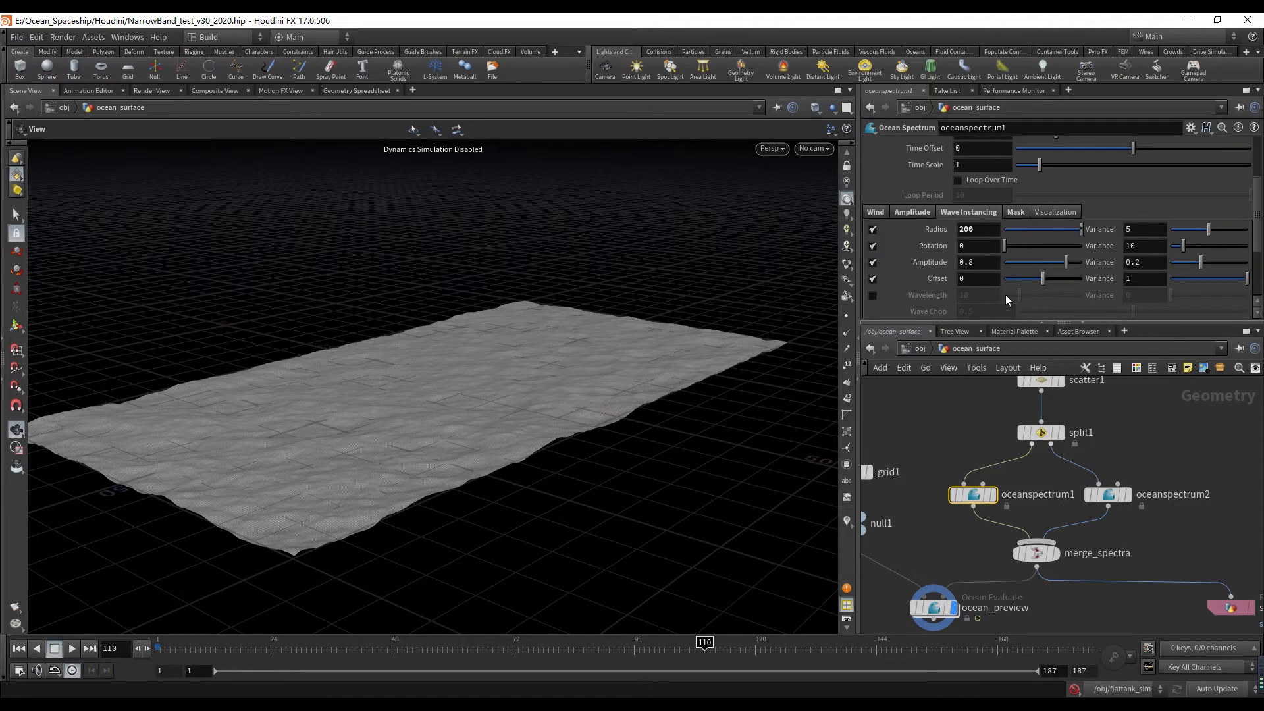
{"action": "left_click", "coordinate": [1108, 495]}
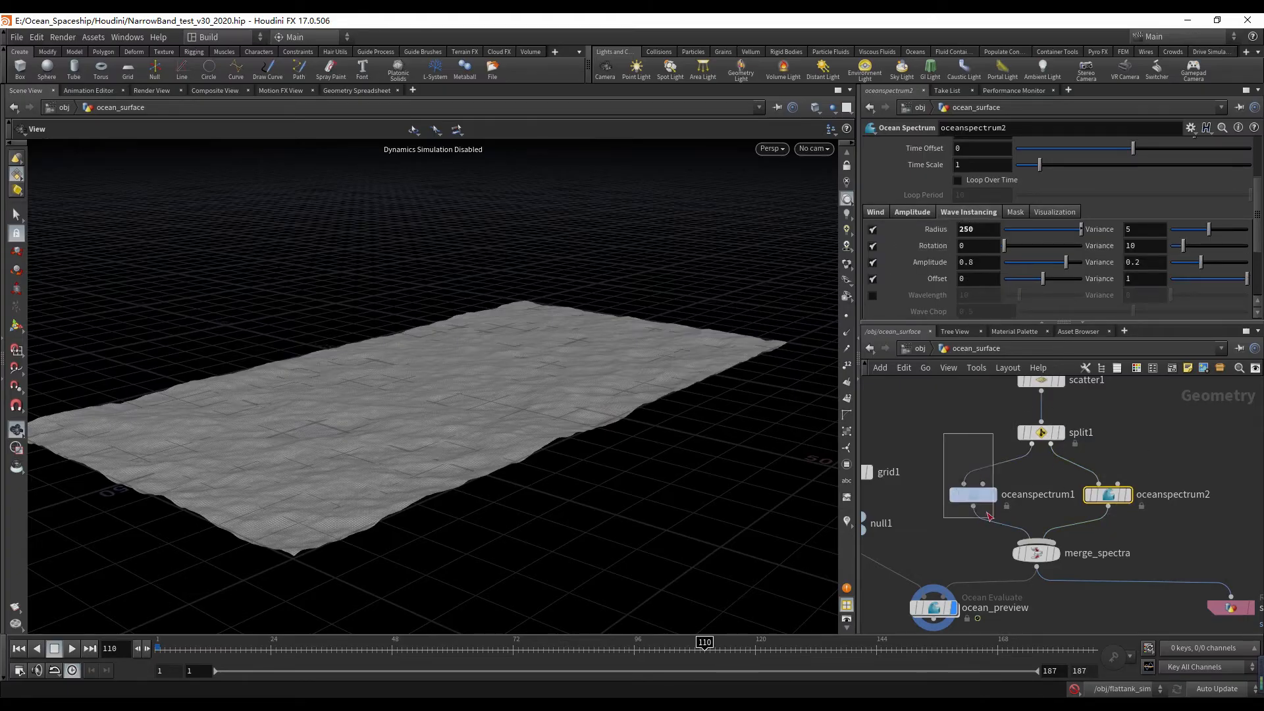
{"action": "left_click", "coordinate": [973, 494]}
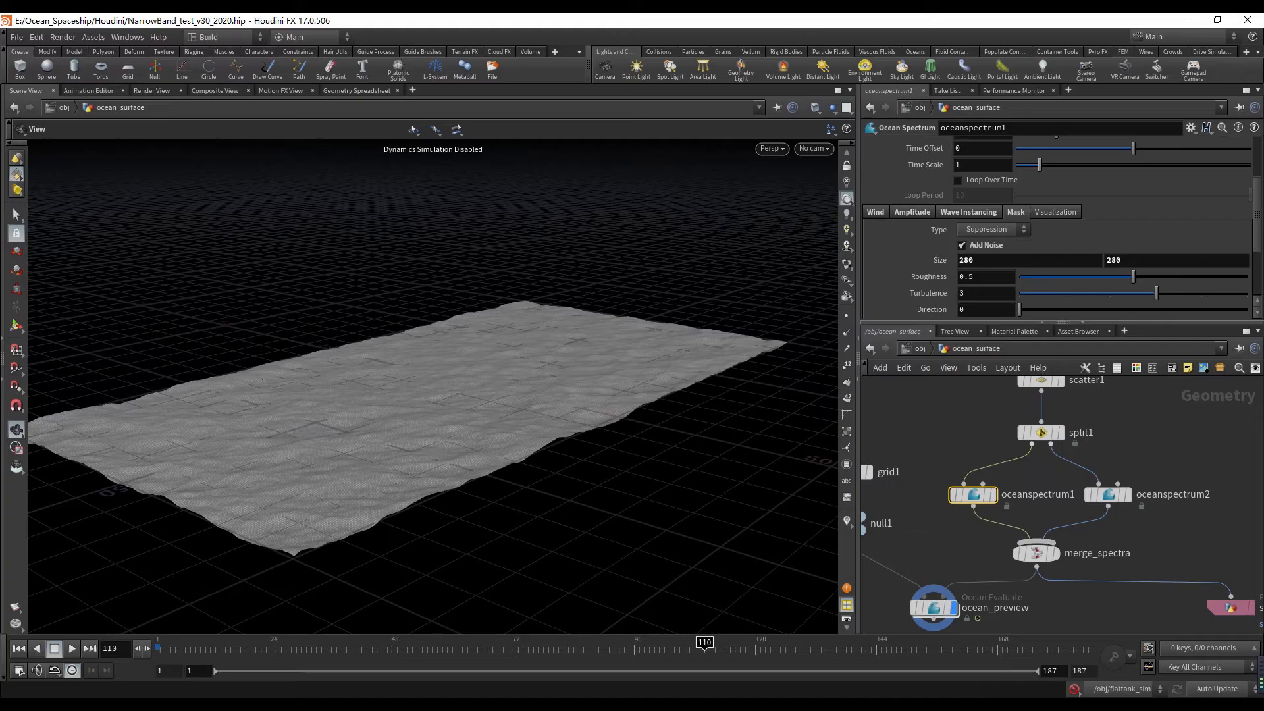
- Examine oceanspectrum1's wind and amplitude settings against the test02.jpeg reference image
{"action": "left_click_drag", "start_coordinate": [1263, 191], "coordinate": [597, 164]}
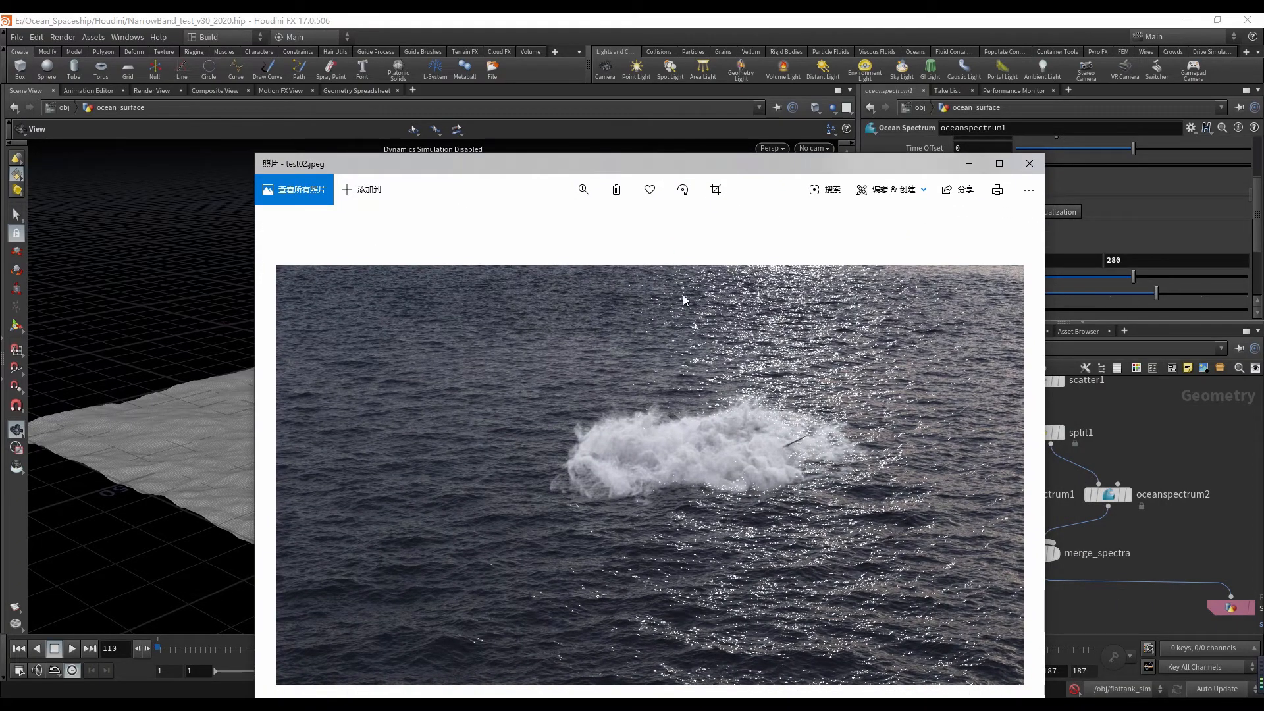
{"action": "left_click_drag", "start_coordinate": [517, 166], "coordinate": [1263, 178]}
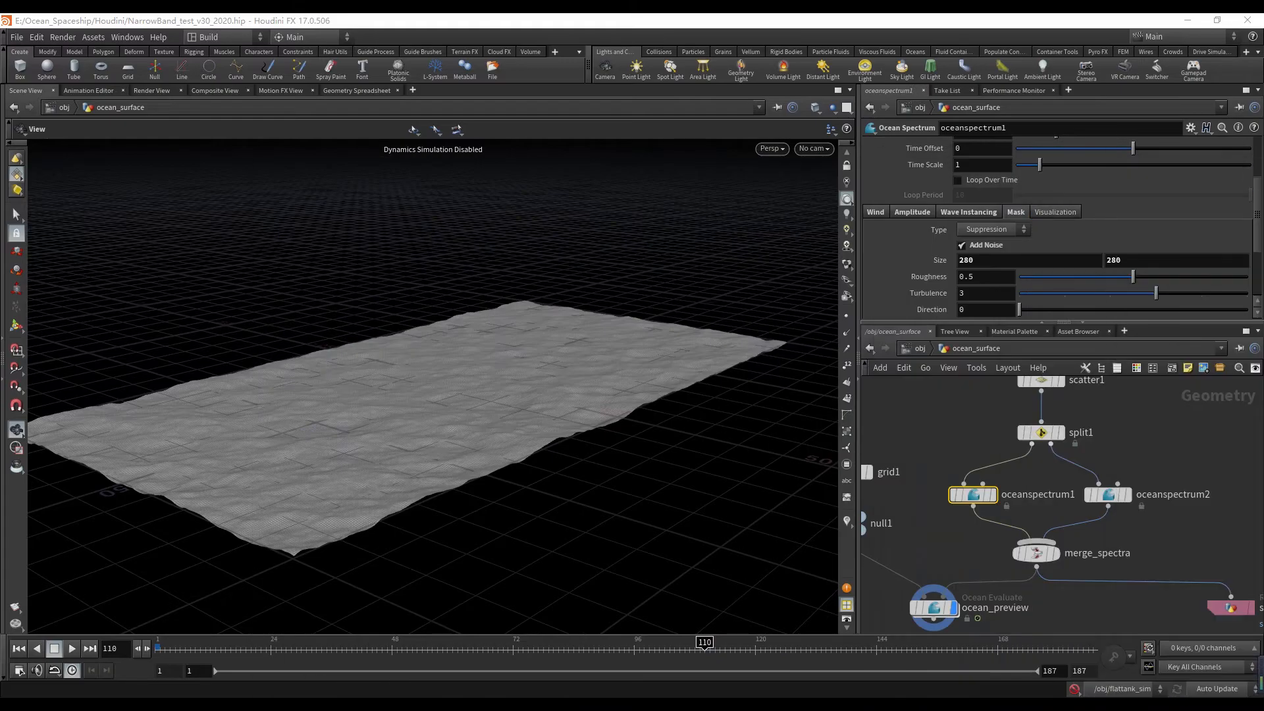
{"action": "left_click", "coordinate": [876, 212]}
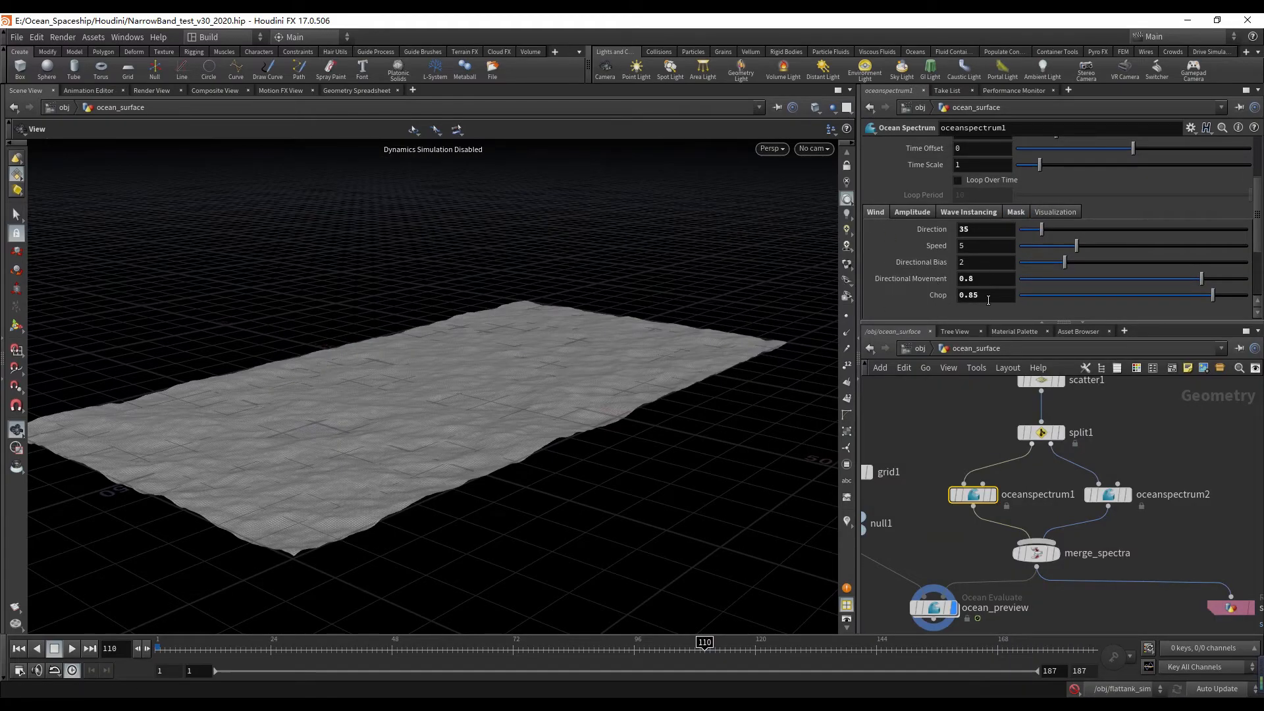
{"action": "middle_click", "coordinate": [935, 297], "text": "ctrl"}
{"action": "key", "text": "ctrl+z"}
{"action": "left_click_drag", "start_coordinate": [1263, 191], "coordinate": [516, 131]}
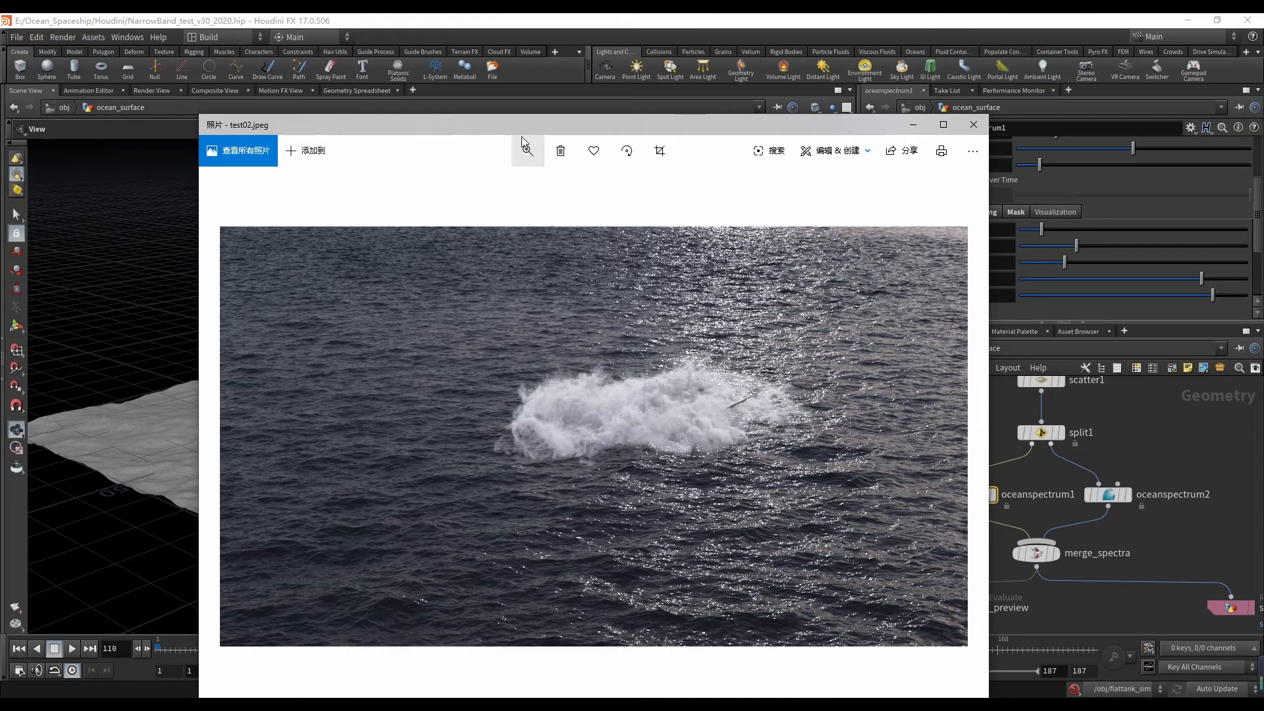
{"action": "left_click_drag", "start_coordinate": [488, 126], "coordinate": [1263, 191]}
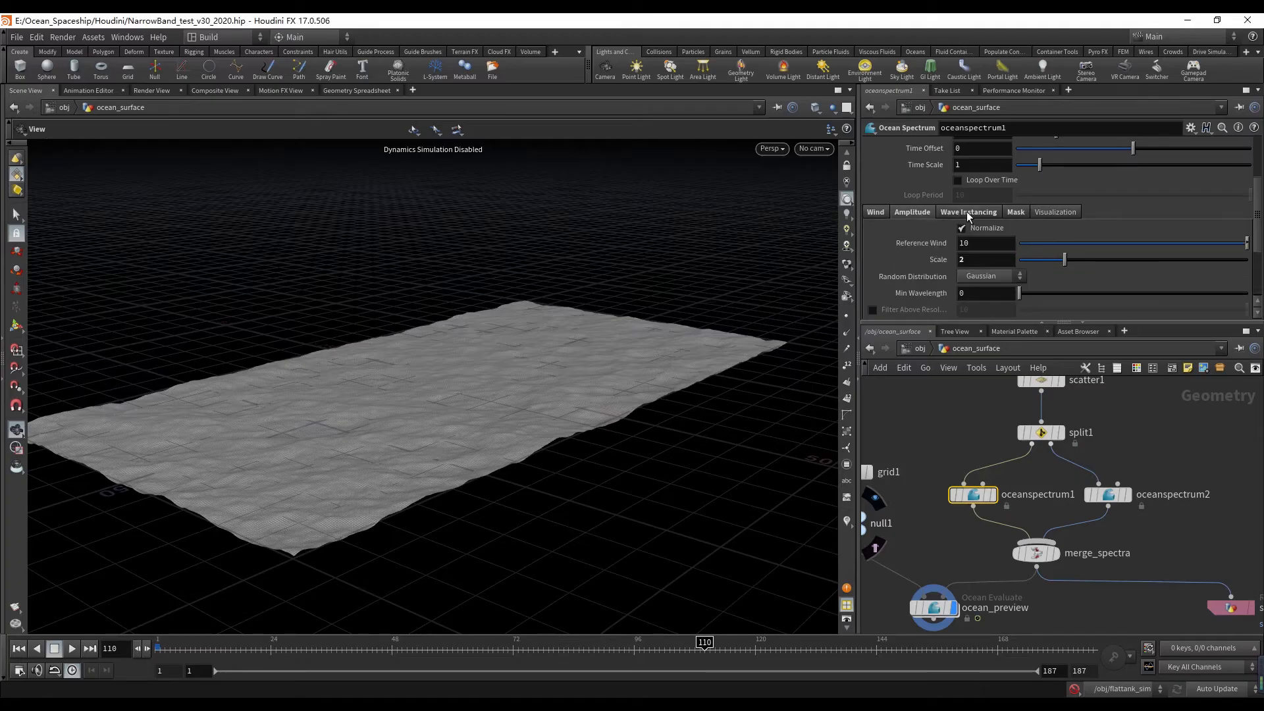
{"action": "scroll", "coordinate": [1001, 527], "scroll_direction": "down", "scroll_amount": 4}
{"action": "scroll", "coordinate": [1005, 530], "scroll_direction": "up", "scroll_amount": 3}
- Move Import_Mesh closer to grid1 and display its geometry in the viewport
{"action": "mouse_move", "coordinate": [1110, 597]}
{"action": "middle_mouse_down"}
{"action": "mouse_move", "coordinate": [1094, 556]}
{"action": "mouse_move", "coordinate": [1096, 584]}
{"action": "mouse_move", "coordinate": [1124, 615]}
{"action": "middle_mouse_up"}
{"action": "middle_click_drag", "start_coordinate": [873, 422], "coordinate": [906, 458]}
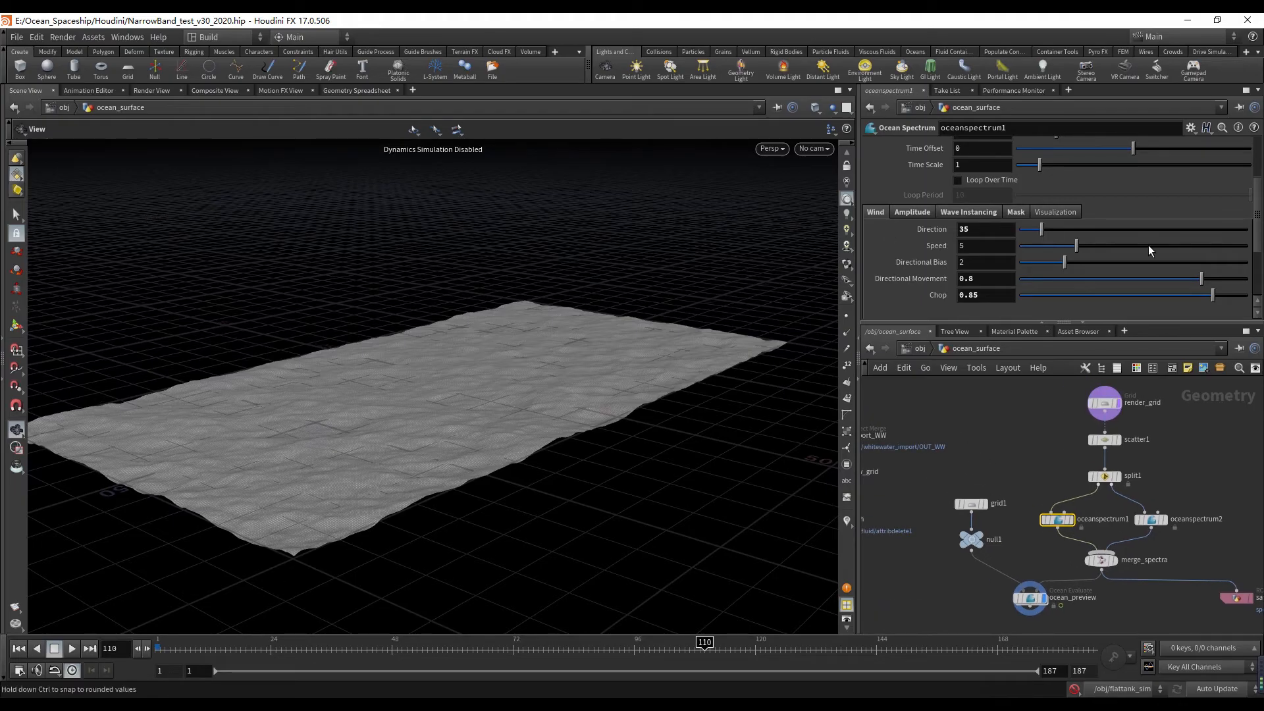
{"action": "middle_click_drag", "start_coordinate": [941, 514], "coordinate": [1019, 523]}
{"action": "scroll", "coordinate": [900, 496], "scroll_direction": "up", "scroll_amount": 2}
{"action": "mouse_move", "coordinate": [925, 458]}
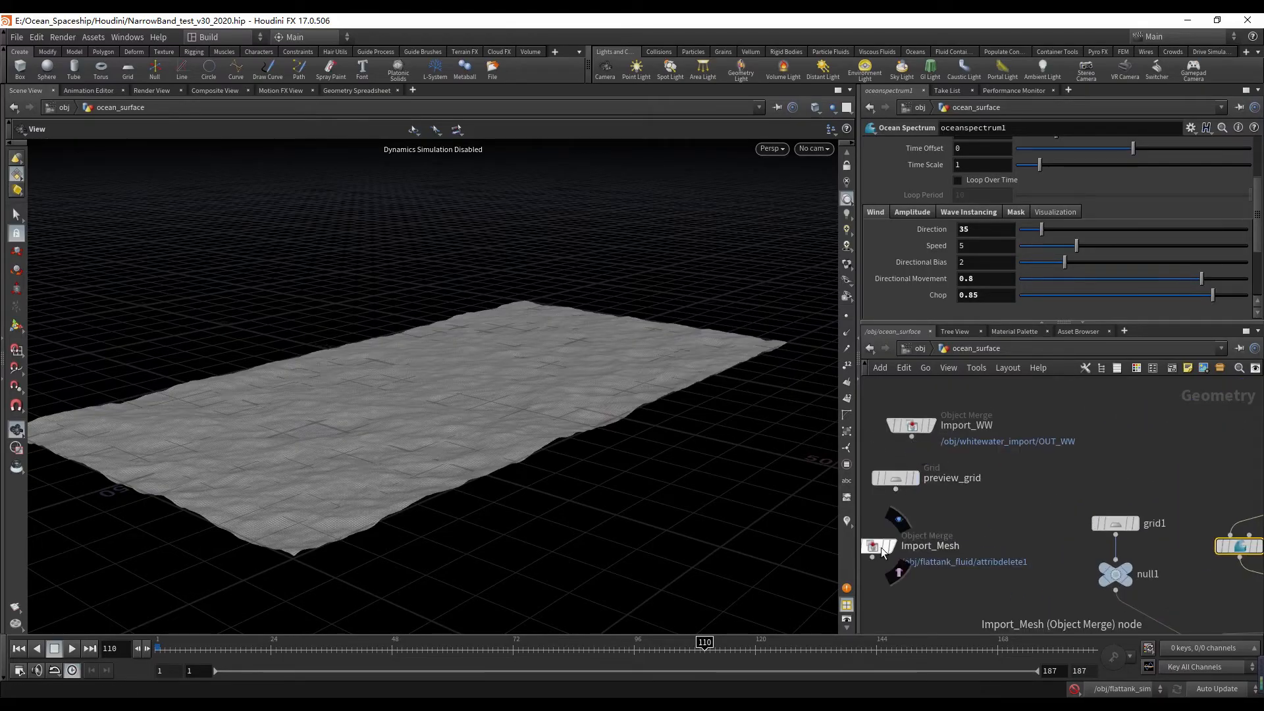
{"action": "left_click_drag", "start_coordinate": [889, 550], "coordinate": [1031, 498]}
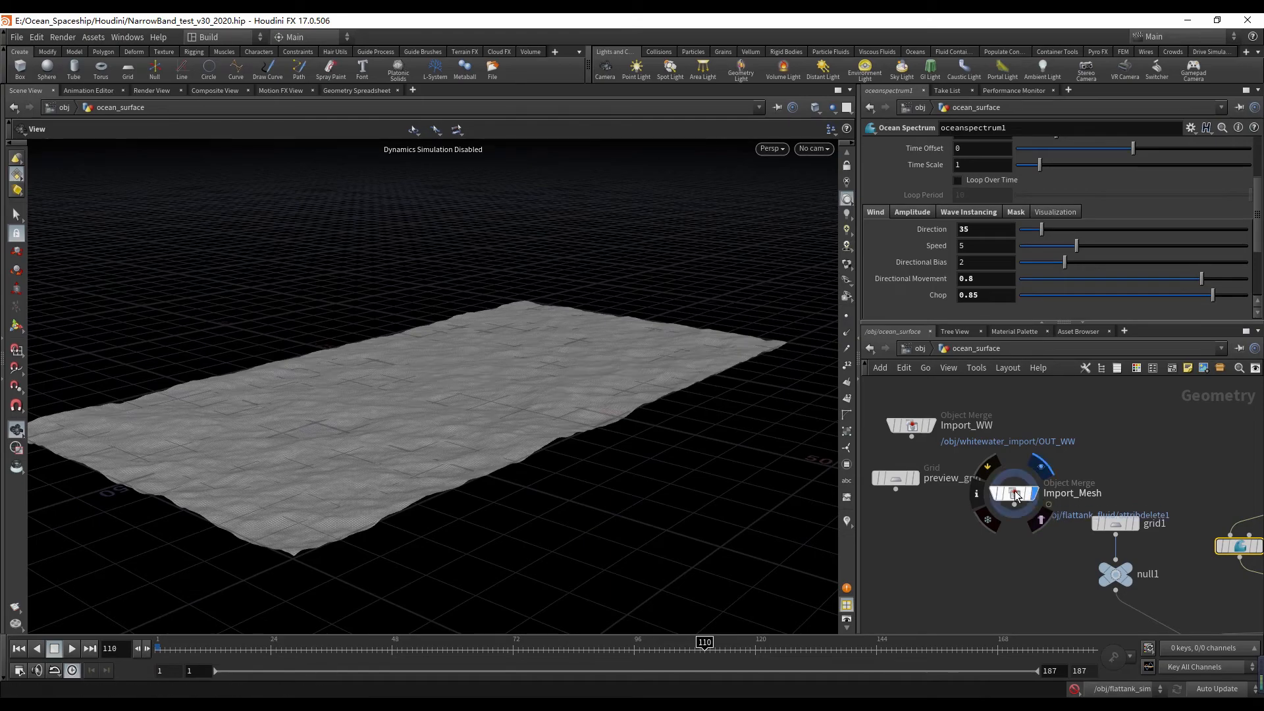
{"action": "key", "text": "r"}
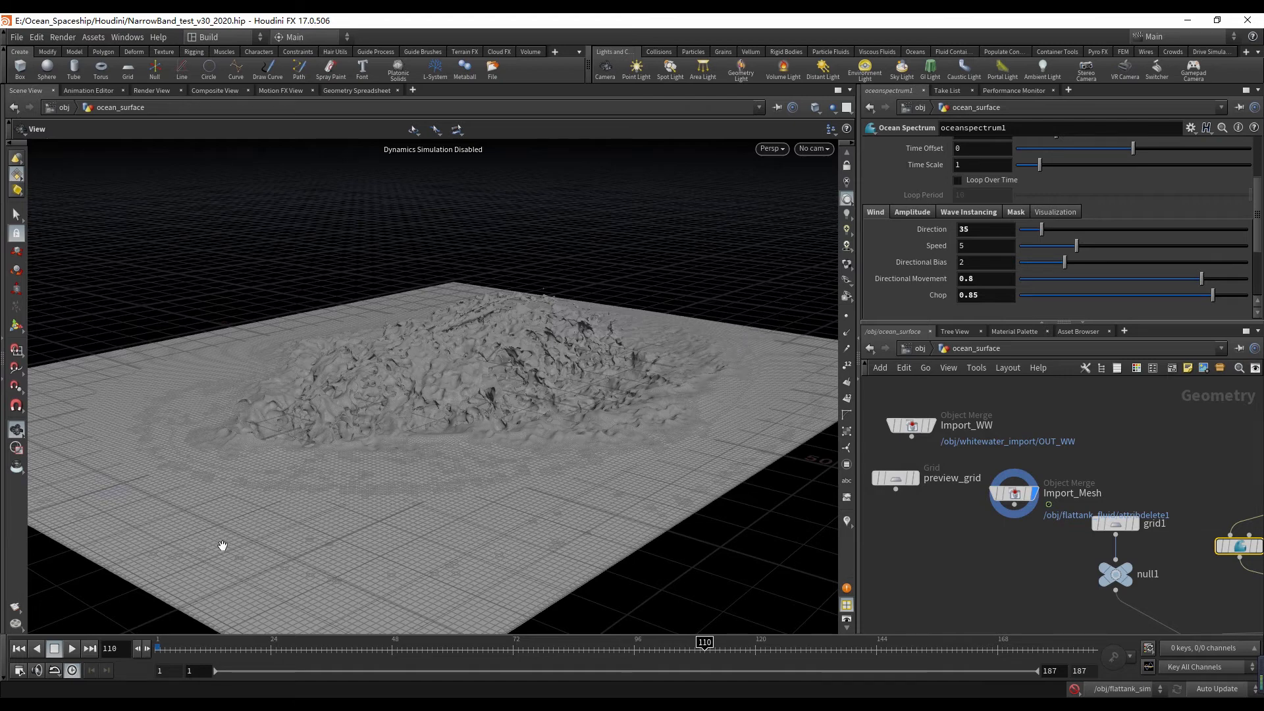
- Disconnect grid1 from null1 and wire Import_Mesh into null1 instead
{"action": "middle_click_drag", "start_coordinate": [1053, 522], "coordinate": [1009, 519]}
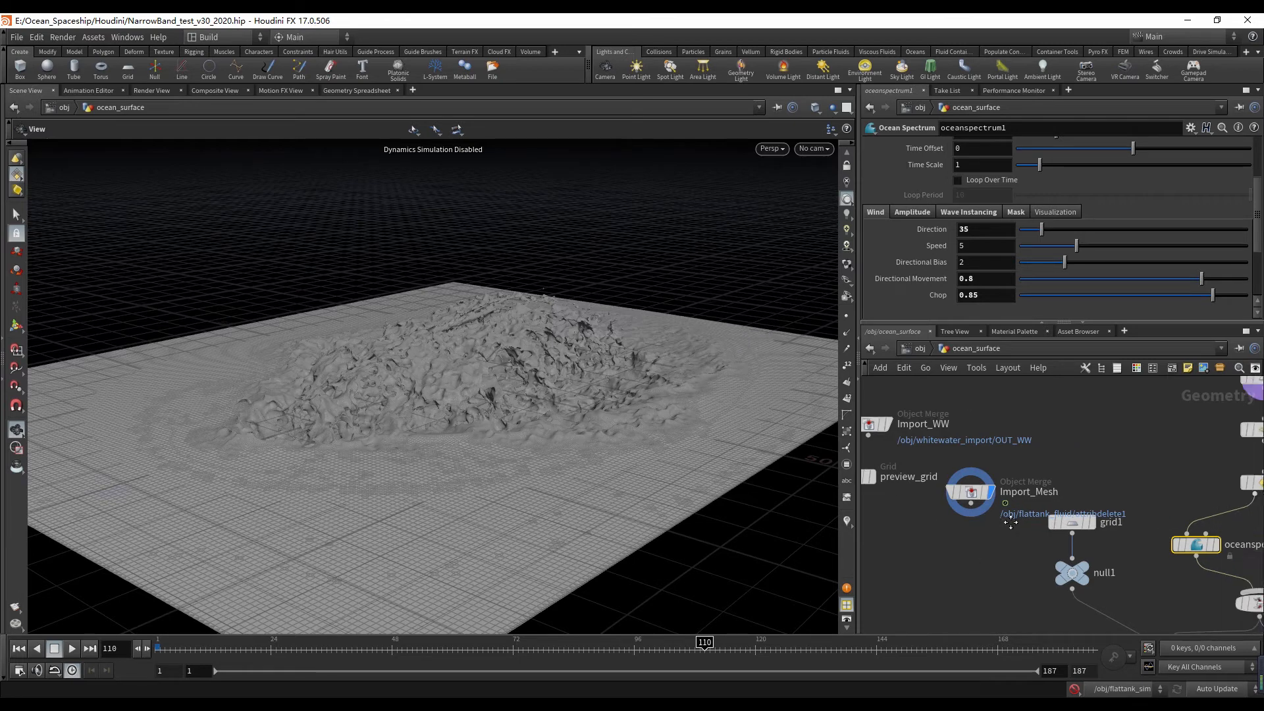
{"action": "scroll", "coordinate": [1009, 519], "scroll_direction": "up", "scroll_amount": 2}
{"action": "left_click_drag", "start_coordinate": [1077, 523], "coordinate": [1084, 470]}
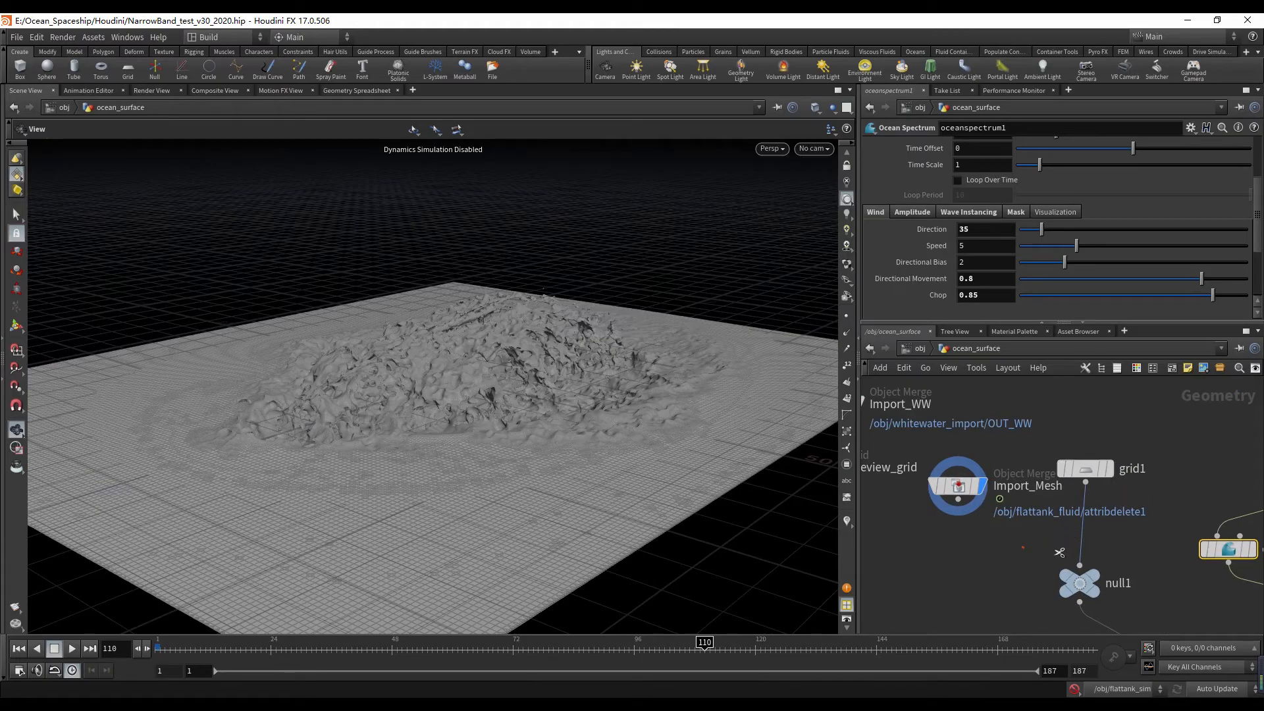
{"action": "scroll", "coordinate": [1053, 524], "scroll_direction": "down", "scroll_amount": 1}
{"action": "left_click", "coordinate": [941, 507]}
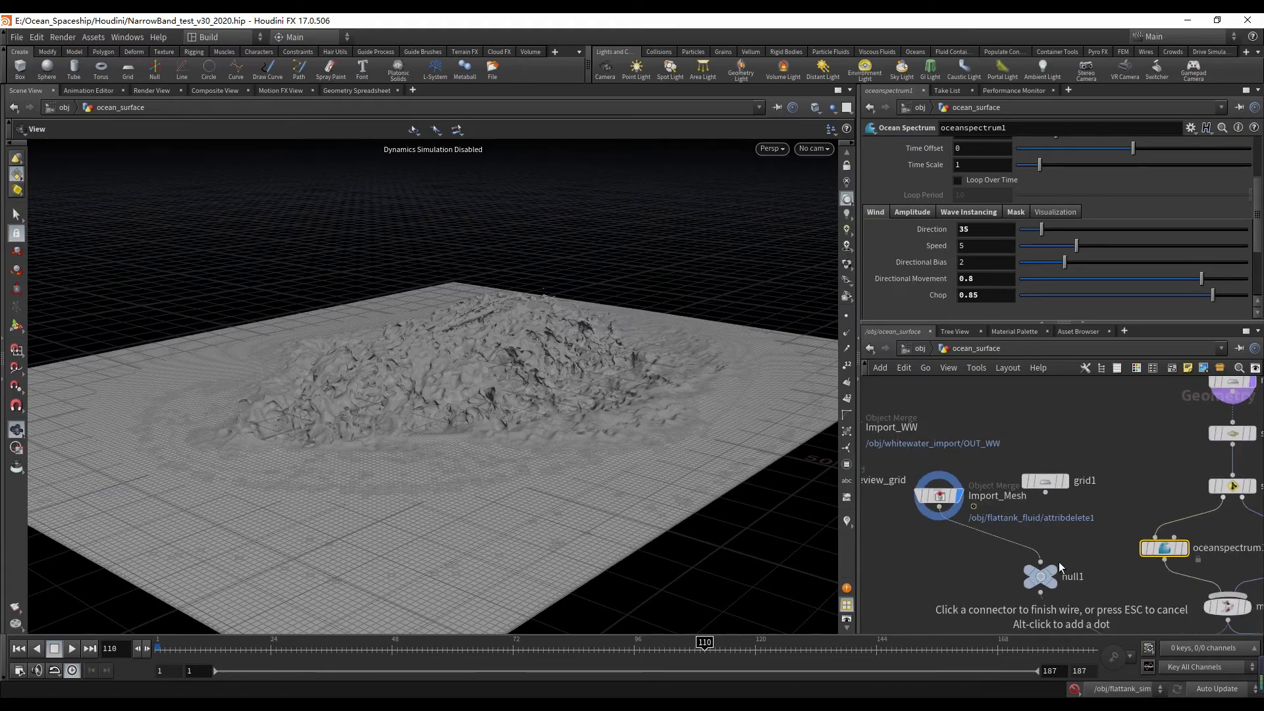
{"action": "left_click", "coordinate": [1040, 562]}
- Rearrange the network so Import_Mesh sits directly above null1
{"action": "left_click_drag", "start_coordinate": [940, 497], "coordinate": [921, 535]}
{"action": "middle_click_drag", "start_coordinate": [1046, 508], "coordinate": [1014, 501]}
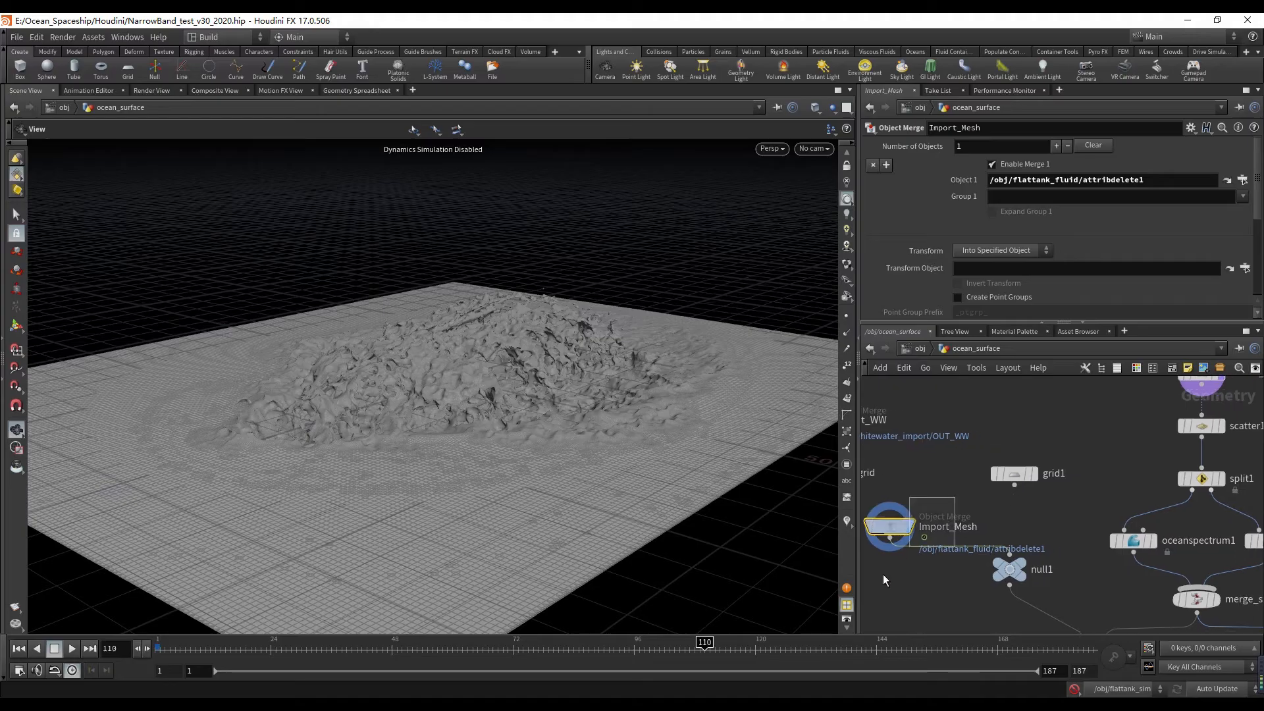
{"action": "middle_click_drag", "start_coordinate": [947, 590], "coordinate": [896, 514]}
{"action": "scroll", "coordinate": [978, 538], "scroll_direction": "up", "scroll_amount": 2}
{"action": "middle_click_drag", "start_coordinate": [981, 539], "coordinate": [1044, 562]}
{"action": "left_click_drag", "start_coordinate": [876, 465], "coordinate": [1011, 457]}
{"action": "middle_click_drag", "start_coordinate": [1020, 548], "coordinate": [938, 532]}
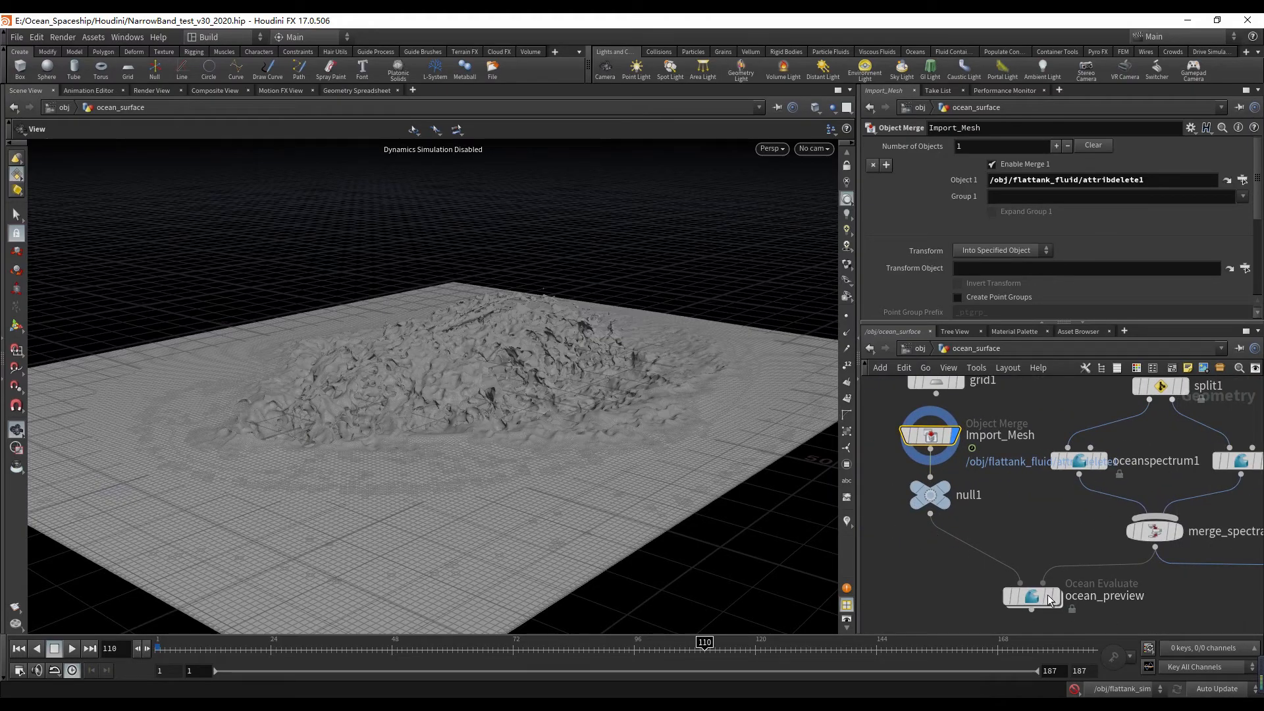
- Display ocean_preview, compare its deformed surface with the Import_Mesh geometry, and check its geometry output options
{"action": "mouse_move", "coordinate": [1047, 599]}
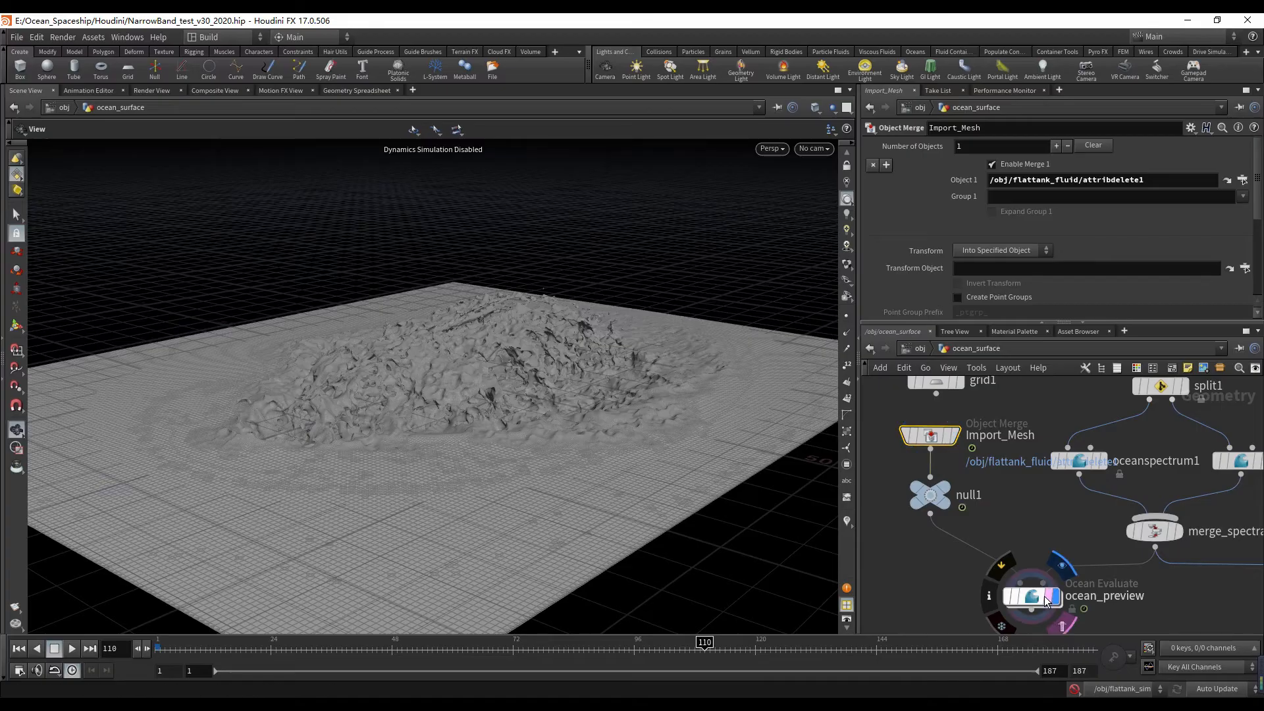
{"action": "left_click", "coordinate": [1047, 600]}
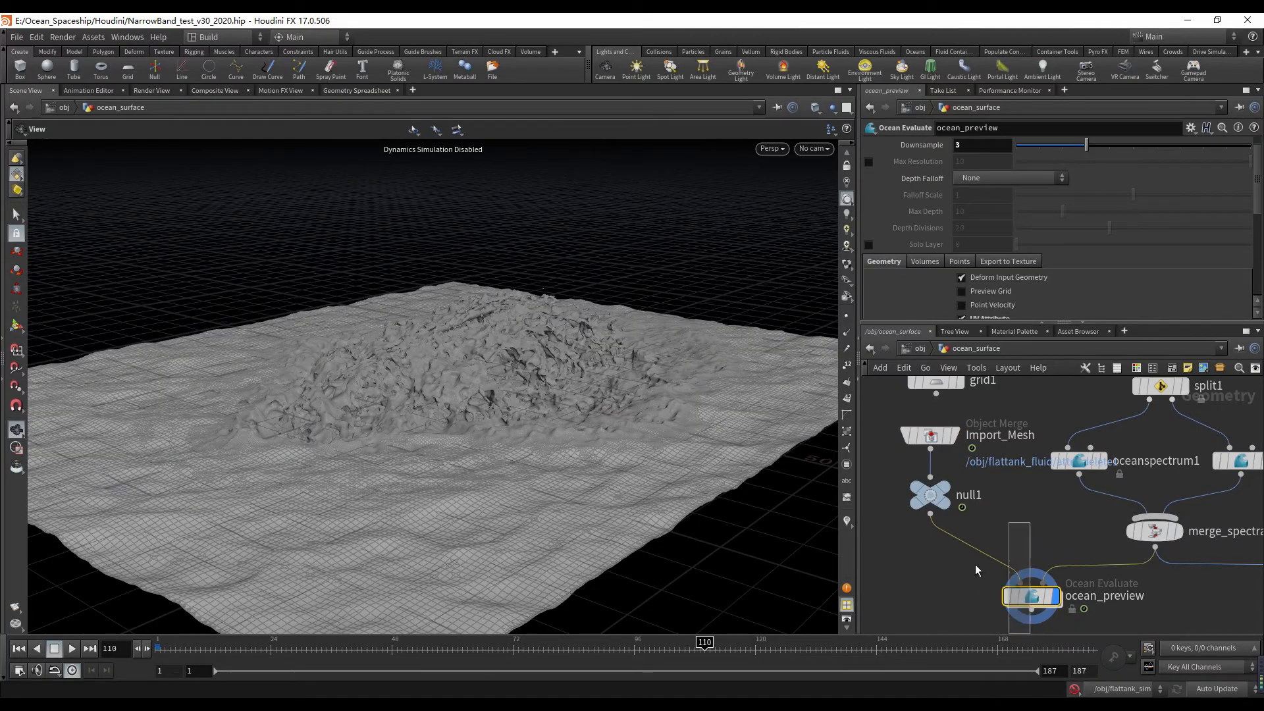
{"action": "scroll", "coordinate": [946, 240], "scroll_direction": "down", "scroll_amount": 4}
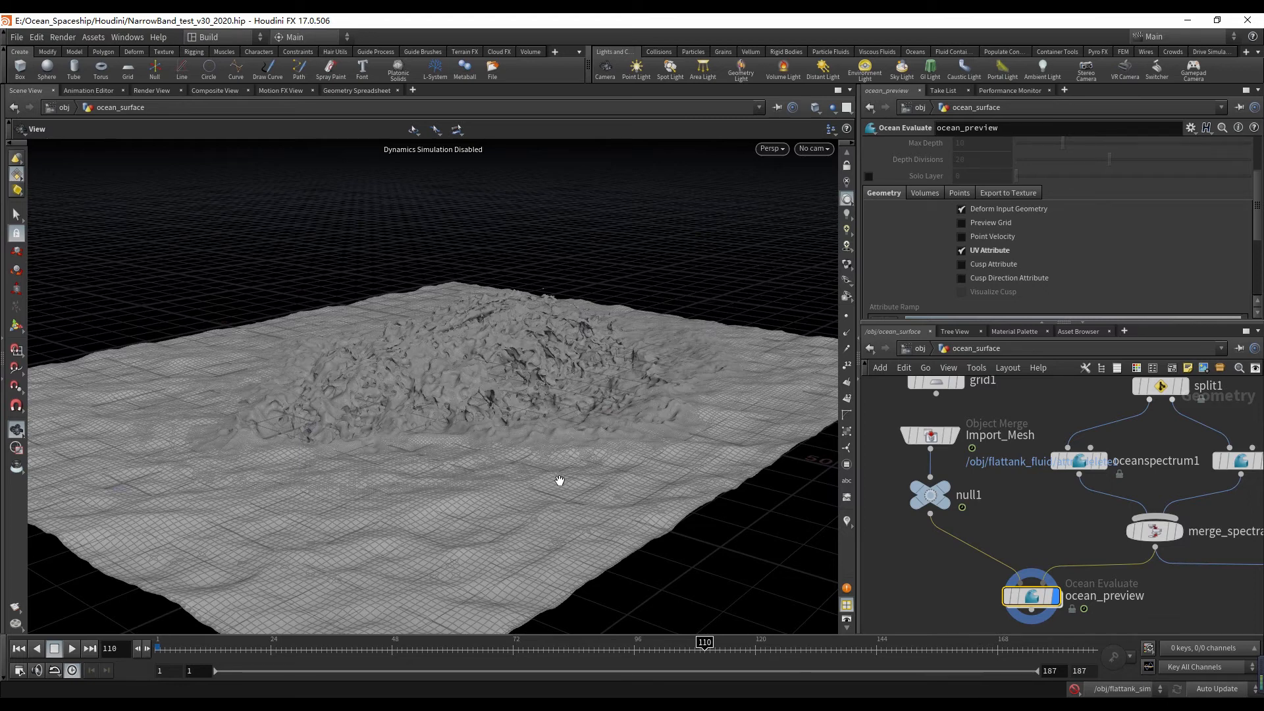
{"action": "mouse_move", "coordinate": [930, 495]}
{"action": "mouse_move", "coordinate": [933, 439]}
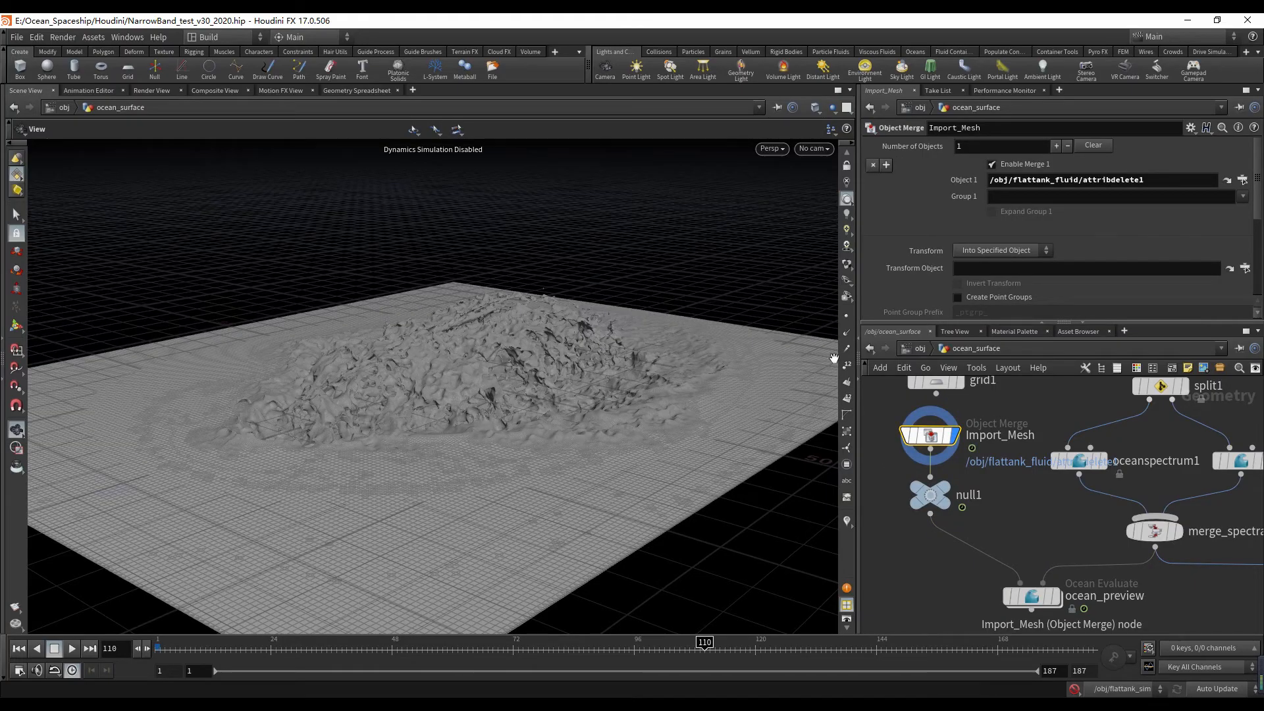
{"action": "left_click", "coordinate": [1057, 603]}
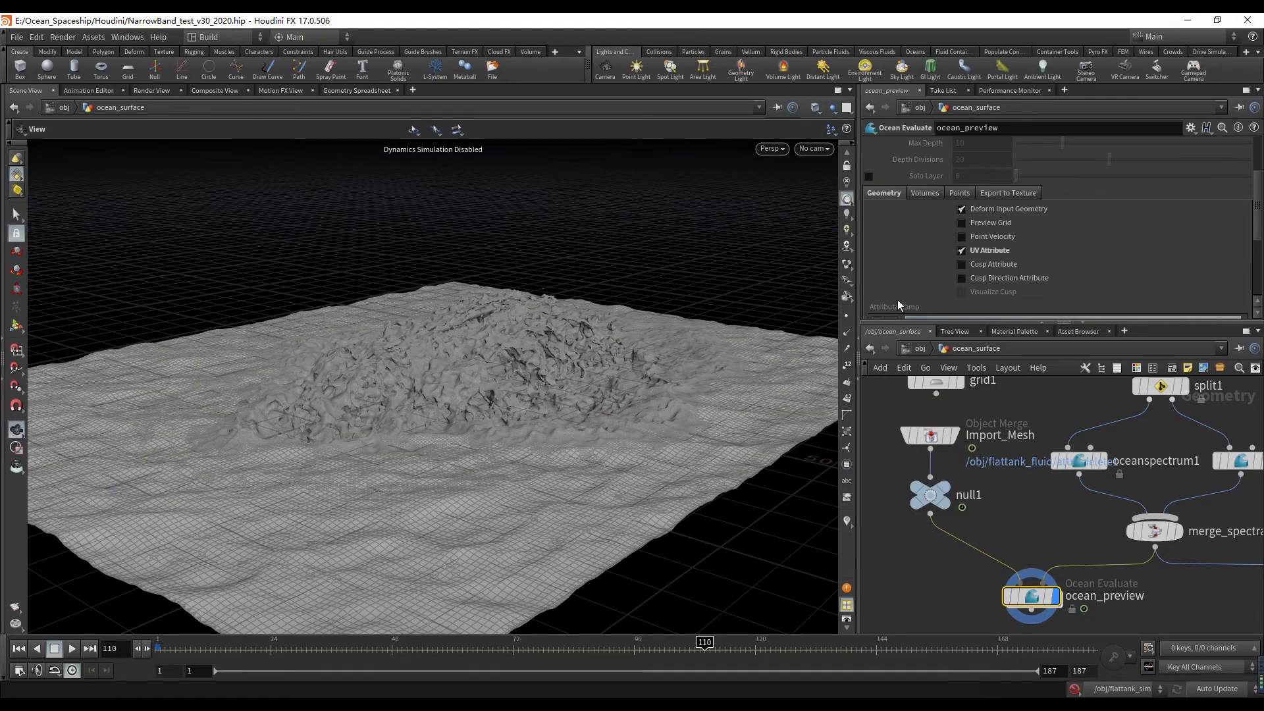
{"action": "mouse_move", "coordinate": [984, 252]}
- Move Import_Mesh aside and wire grid1 back into null1 to preview the plain grid
{"action": "middle_click_drag", "start_coordinate": [1055, 504], "coordinate": [1092, 525]}
{"action": "left_click_drag", "start_coordinate": [976, 465], "coordinate": [893, 459]}
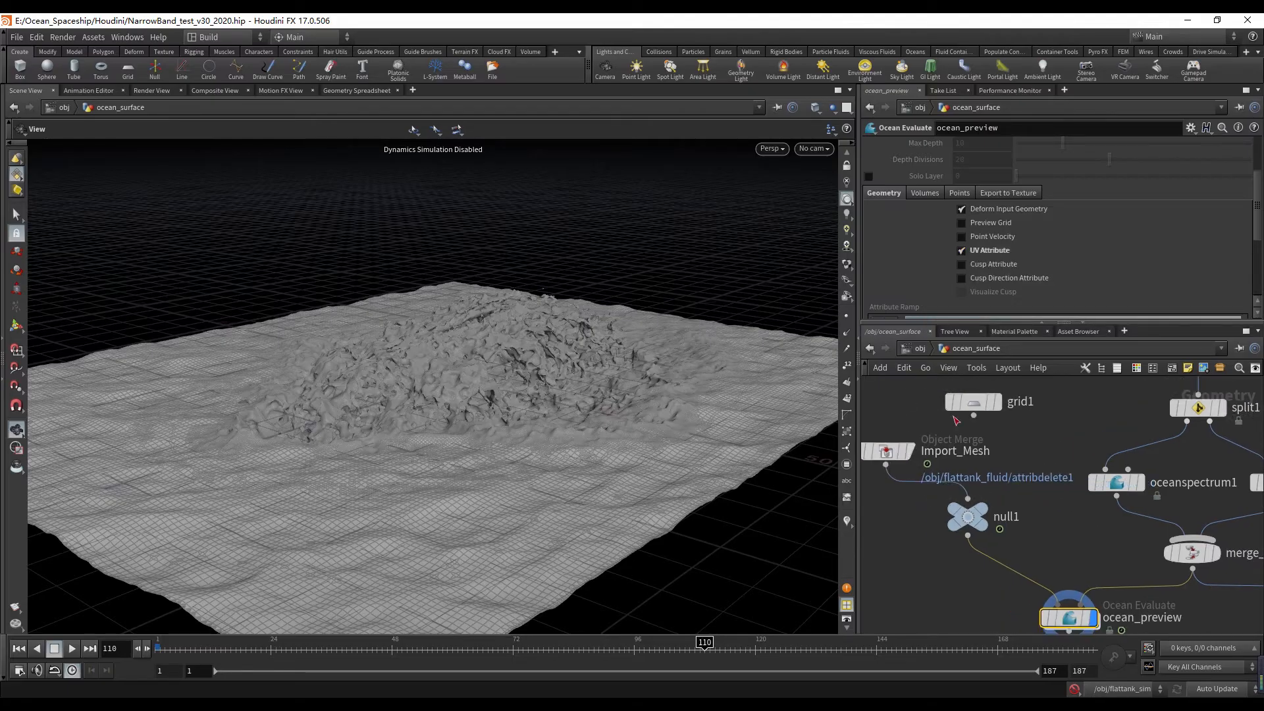
{"action": "left_click", "coordinate": [973, 416]}
{"action": "left_click", "coordinate": [968, 503]}
{"action": "mouse_move", "coordinate": [990, 406]}
{"action": "left_mouse_down"}
{"action": "mouse_move", "coordinate": [974, 455]}
{"action": "mouse_move", "coordinate": [999, 412]}
{"action": "mouse_move", "coordinate": [983, 414]}
{"action": "left_mouse_up"}
{"action": "middle_click_drag", "start_coordinate": [1060, 562], "coordinate": [1036, 519]}
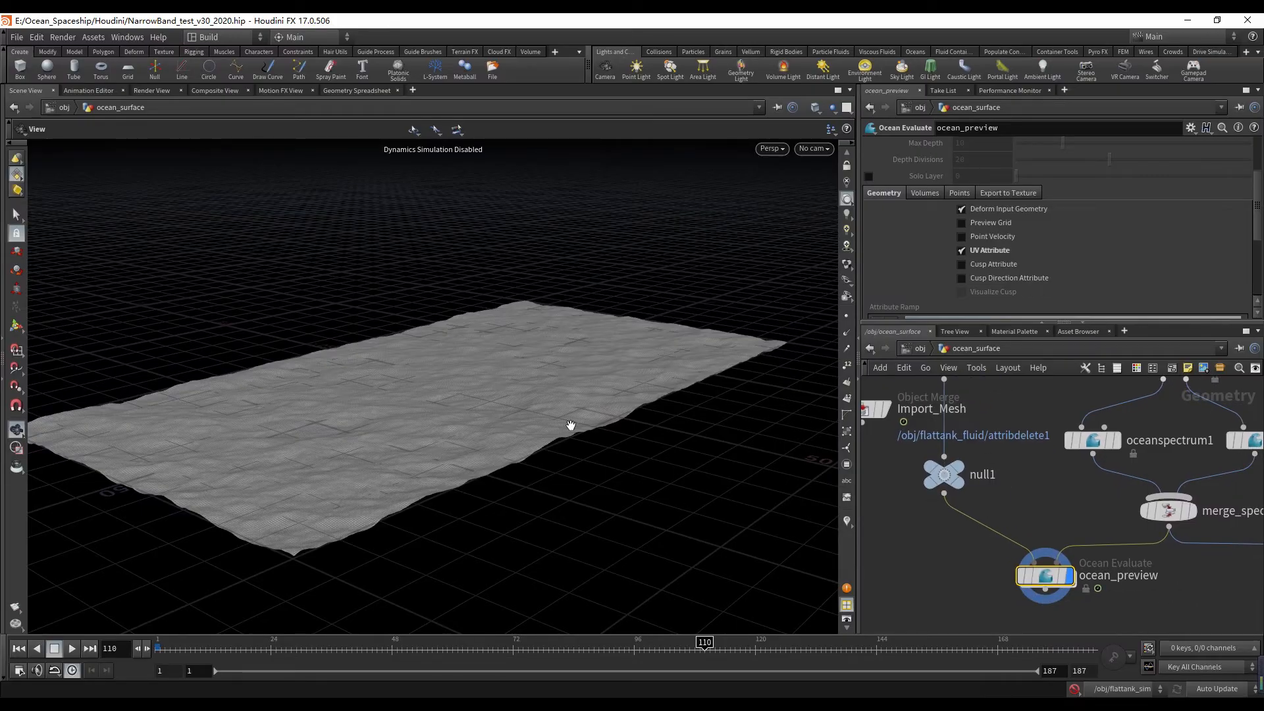
- Inspect the UV layout of ocean_preview in the UV view with grid1 as the input
{"action": "key", "text": "space+5"}
{"action": "middle_click_drag", "start_coordinate": [1042, 472], "coordinate": [1061, 526]}
{"action": "left_click", "coordinate": [997, 460]}
{"action": "left_click", "coordinate": [980, 462]}
{"action": "left_click", "coordinate": [1077, 595]}
{"action": "left_click", "coordinate": [1066, 598]}
{"action": "left_click", "coordinate": [1048, 598]}
- Reconnect Import_Mesh to null1 and compare the UVs of null1 and ocean_preview
{"action": "left_click", "coordinate": [923, 469]}
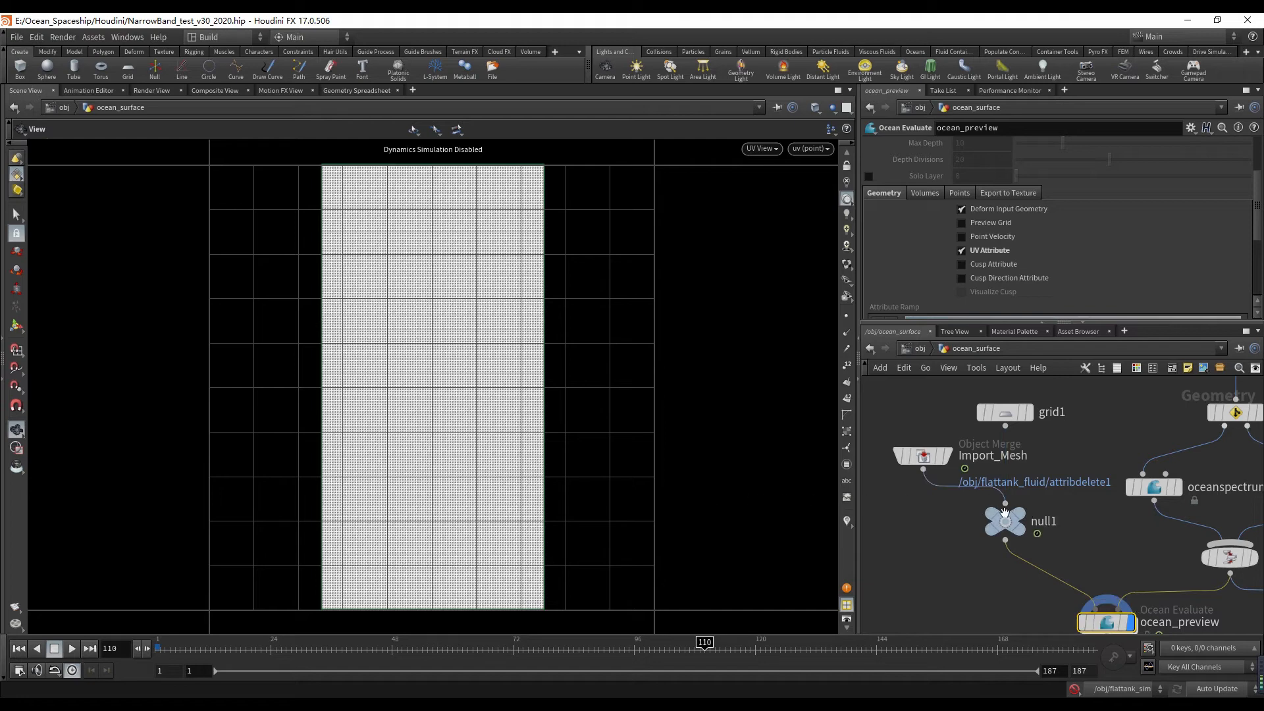
{"action": "left_click", "coordinate": [1005, 508]}
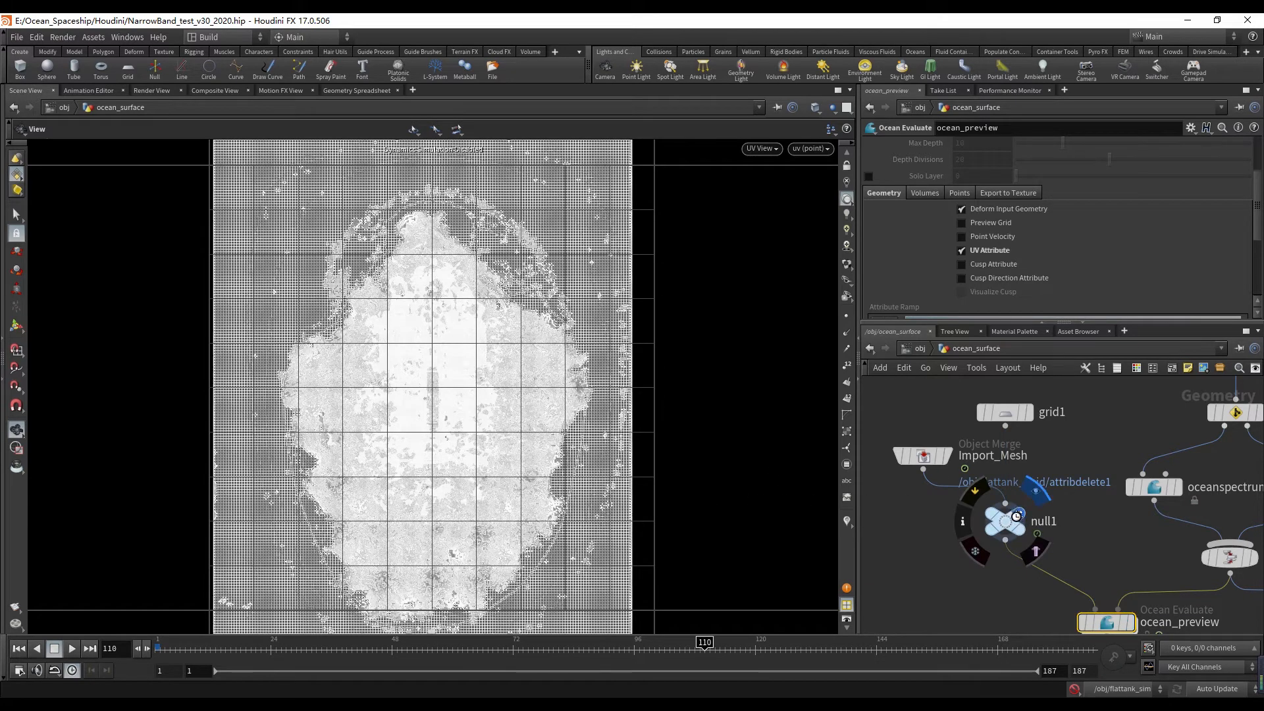
{"action": "left_click", "coordinate": [1018, 516]}
{"action": "middle_click_drag", "start_coordinate": [1116, 584], "coordinate": [1058, 516]}
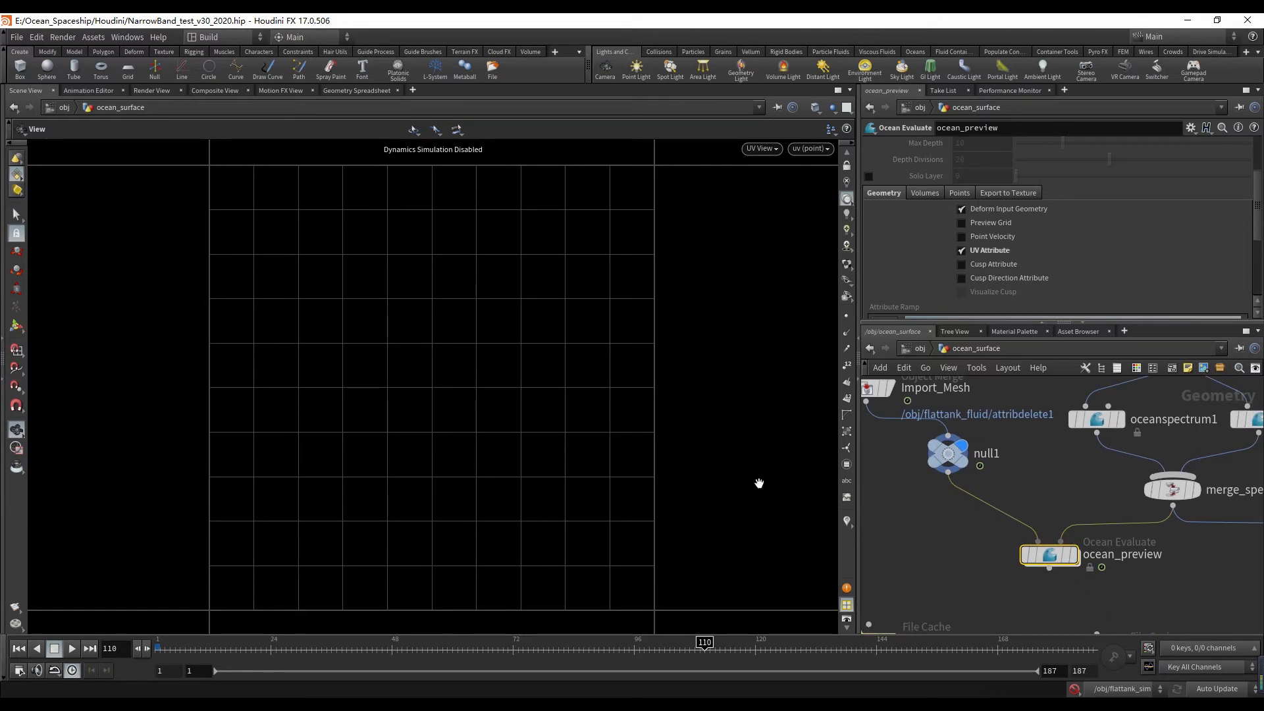
{"action": "left_click", "coordinate": [1071, 554]}
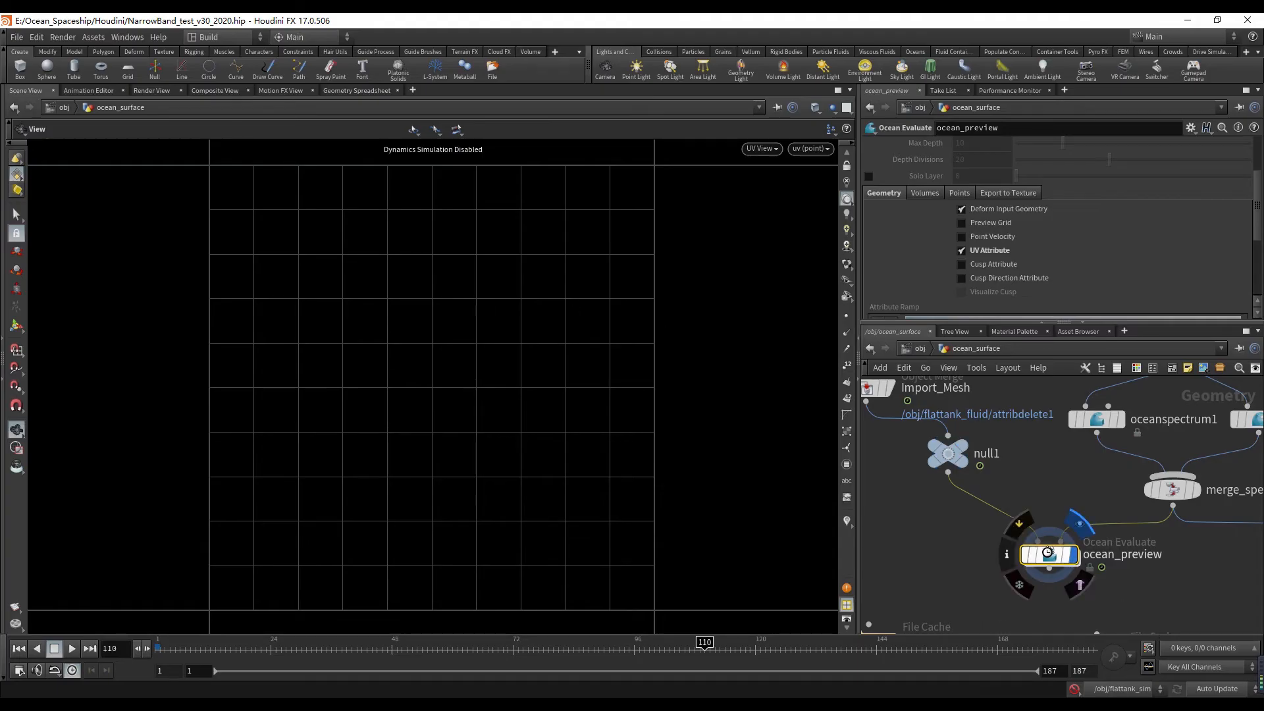
- Return to the perspective view and look through cam3
{"action": "key", "text": "space+1"}
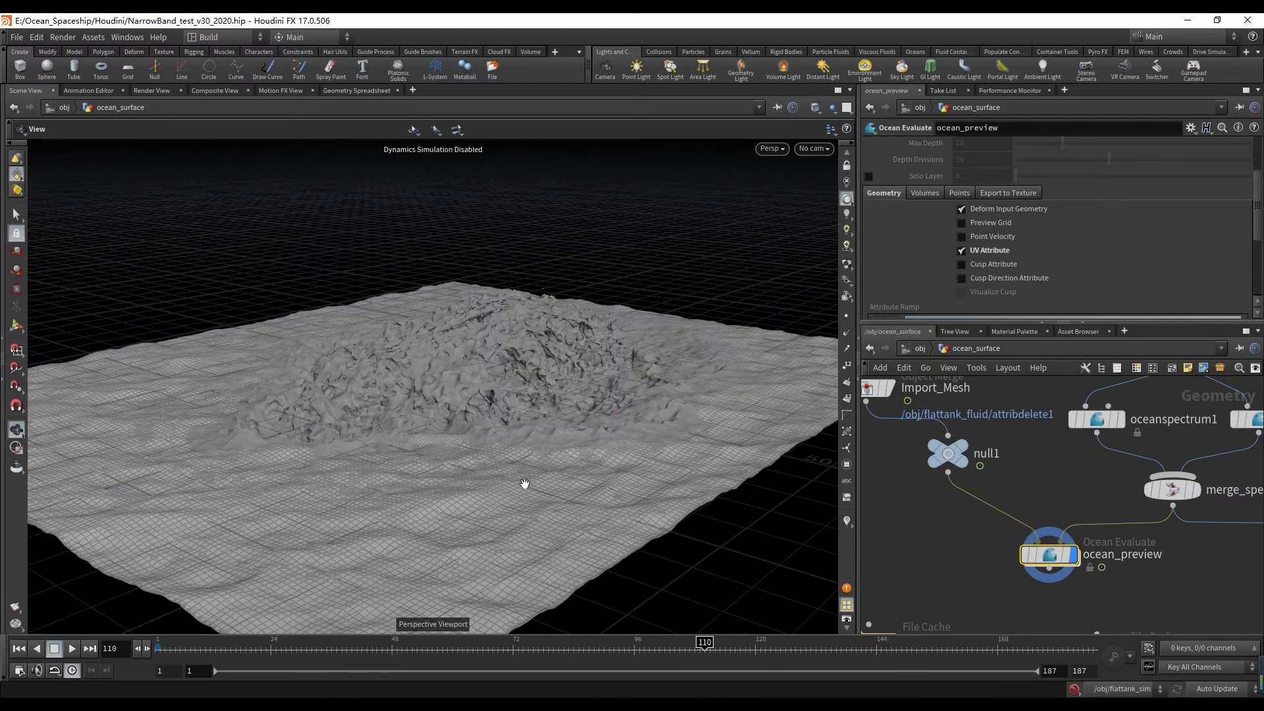
{"action": "left_click_drag", "start_coordinate": [522, 485], "coordinate": [595, 419]}
{"action": "left_click", "coordinate": [806, 150]}
{"action": "left_click", "coordinate": [816, 230]}
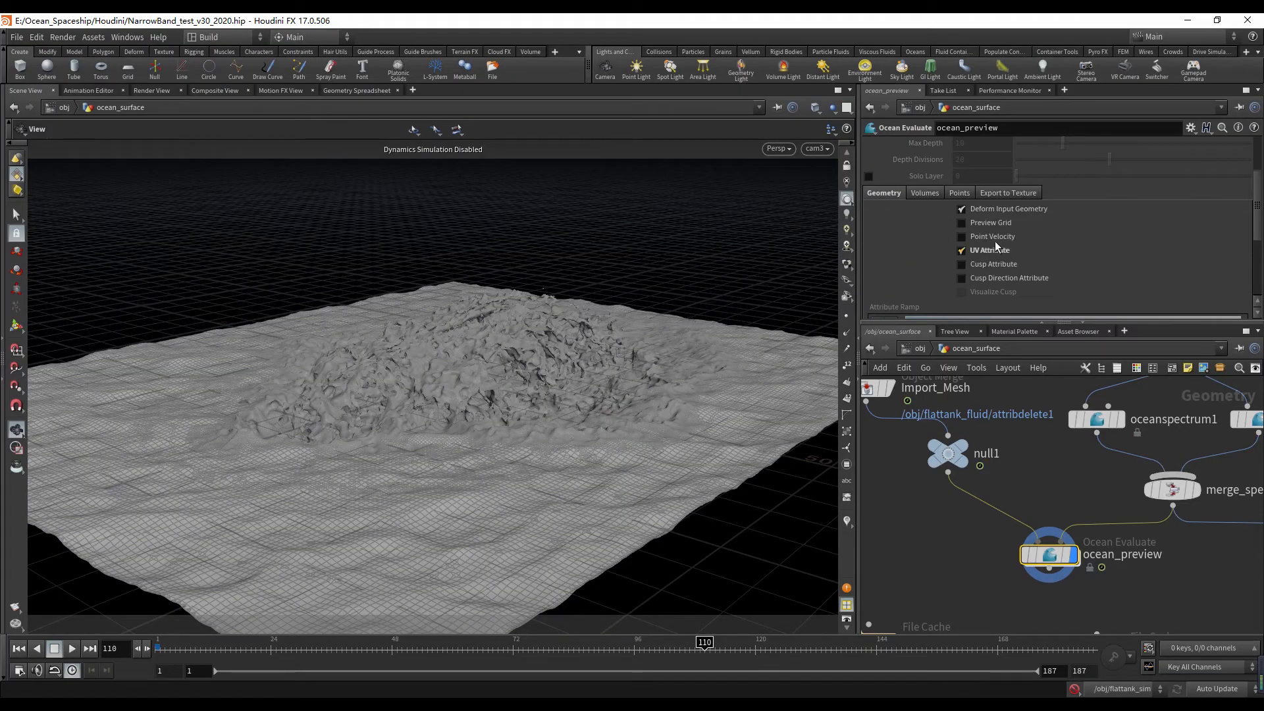
- Turn off Deform Input Geometry on ocean_preview
{"action": "left_click", "coordinate": [983, 209]}
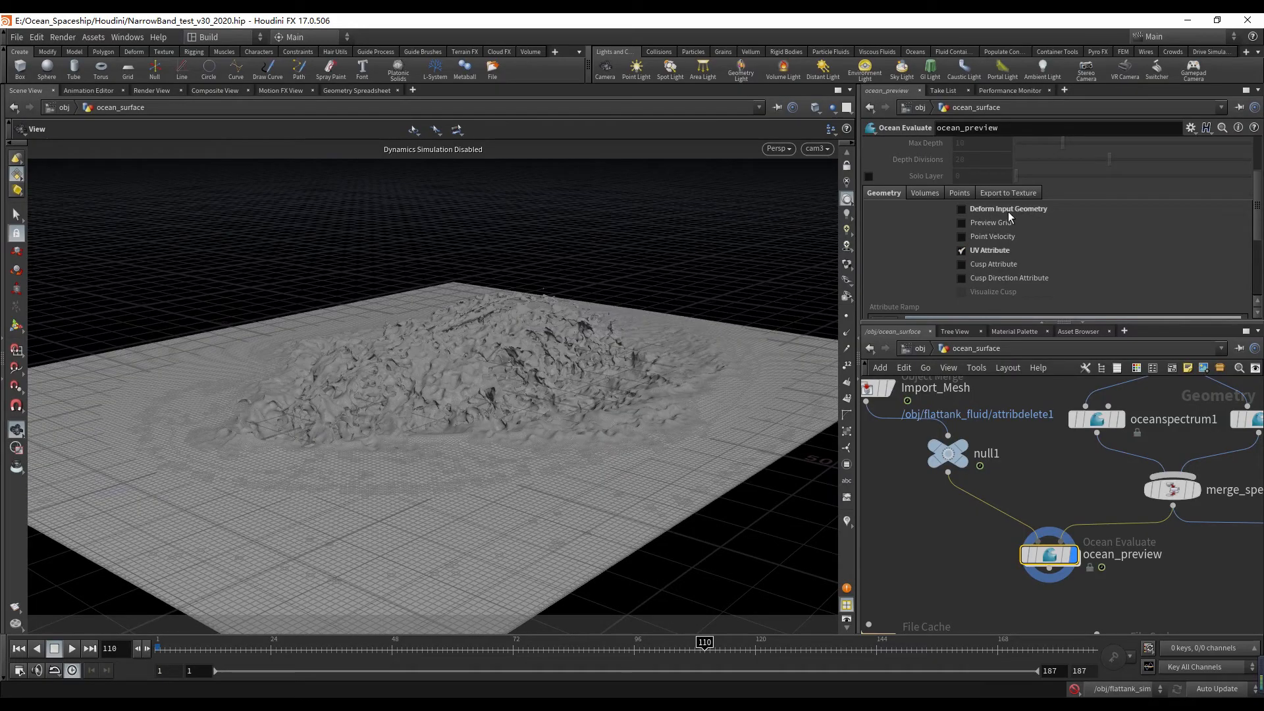
{"action": "middle_click_drag", "start_coordinate": [964, 569], "coordinate": [972, 574]}
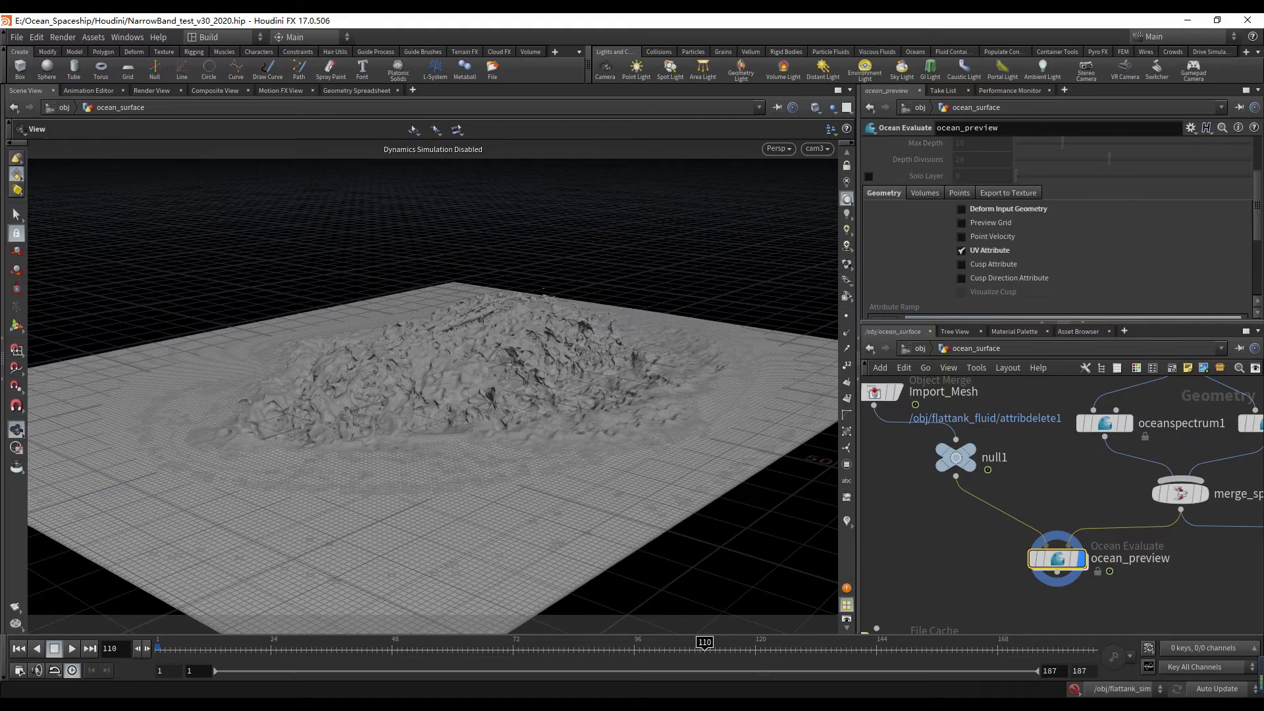
{"action": "mouse_move", "coordinate": [1263, 168]}
{"action": "left_mouse_down"}
{"action": "mouse_move", "coordinate": [687, 166]}
{"action": "mouse_move", "coordinate": [476, 147]}
{"action": "mouse_move", "coordinate": [1263, 147]}
{"action": "left_mouse_up"}
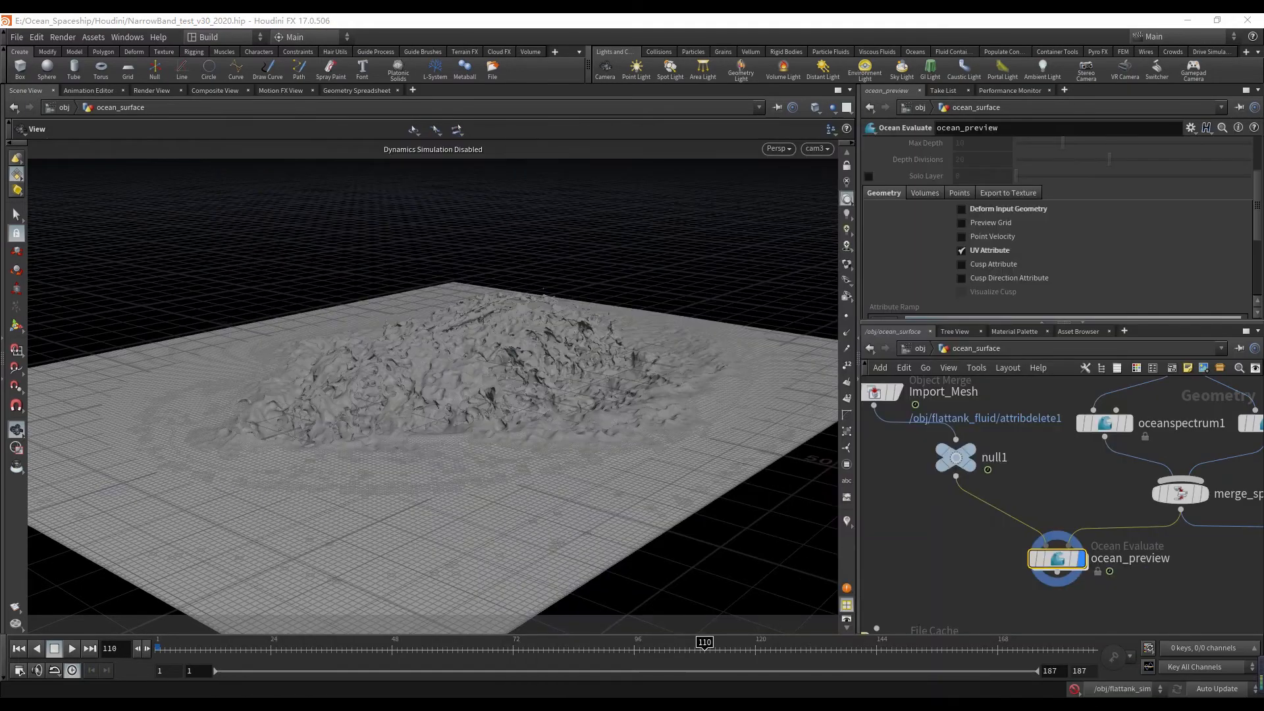
- Connect ocean_preview's output to the Cache_DeformedMesh file cache and reselect ocean_preview
{"action": "scroll", "coordinate": [943, 502], "scroll_direction": "down", "scroll_amount": 1}
{"action": "mouse_move", "coordinate": [969, 534]}
{"action": "middle_mouse_down"}
{"action": "mouse_move", "coordinate": [942, 501]}
{"action": "mouse_move", "coordinate": [922, 516]}
{"action": "mouse_move", "coordinate": [934, 567]}
{"action": "mouse_move", "coordinate": [943, 507]}
{"action": "mouse_move", "coordinate": [960, 532]}
{"action": "mouse_move", "coordinate": [1039, 527]}
{"action": "middle_mouse_up"}
{"action": "left_click", "coordinate": [903, 447]}
{"action": "scroll", "coordinate": [943, 507], "scroll_direction": "down", "scroll_amount": 1}
{"action": "left_click_drag", "start_coordinate": [1081, 506], "coordinate": [958, 539]}
{"action": "middle_click_drag", "start_coordinate": [991, 489], "coordinate": [922, 496]}
{"action": "left_click", "coordinate": [1012, 504]}
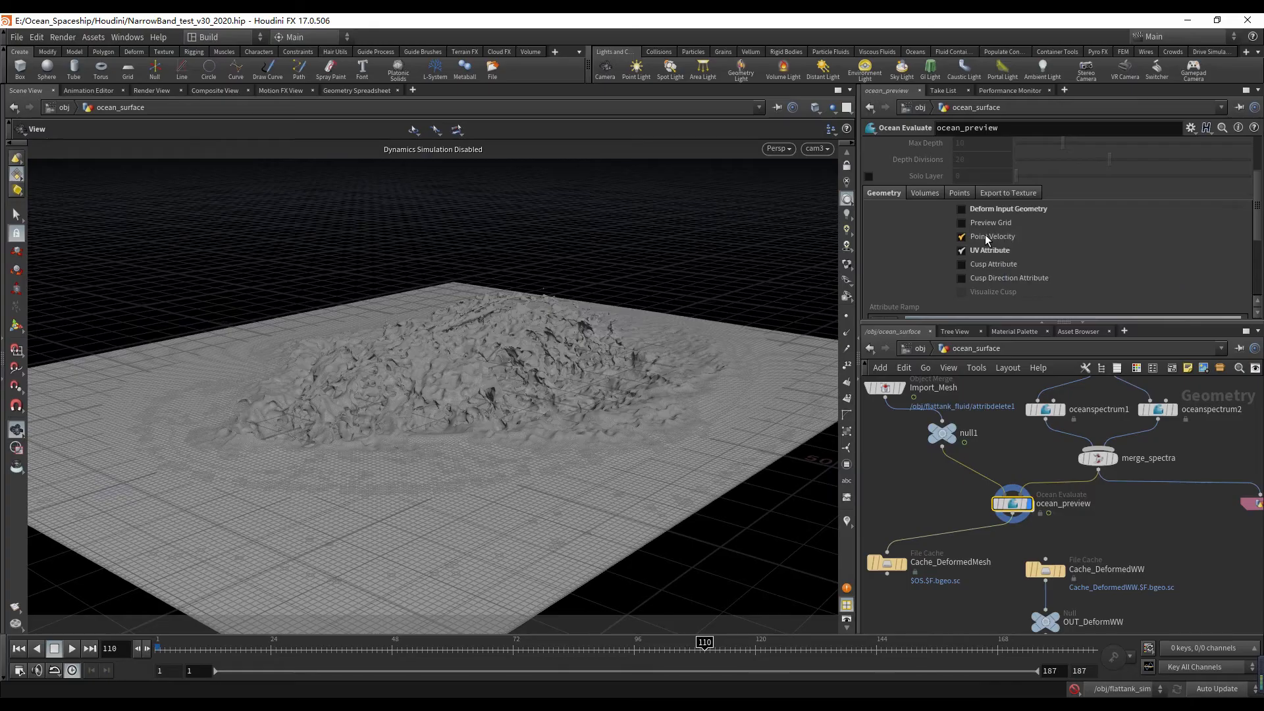
- Display the point trails and compare ocean_preview's velocities with Point Velocity turned on and off
{"action": "left_click", "coordinate": [985, 240]}
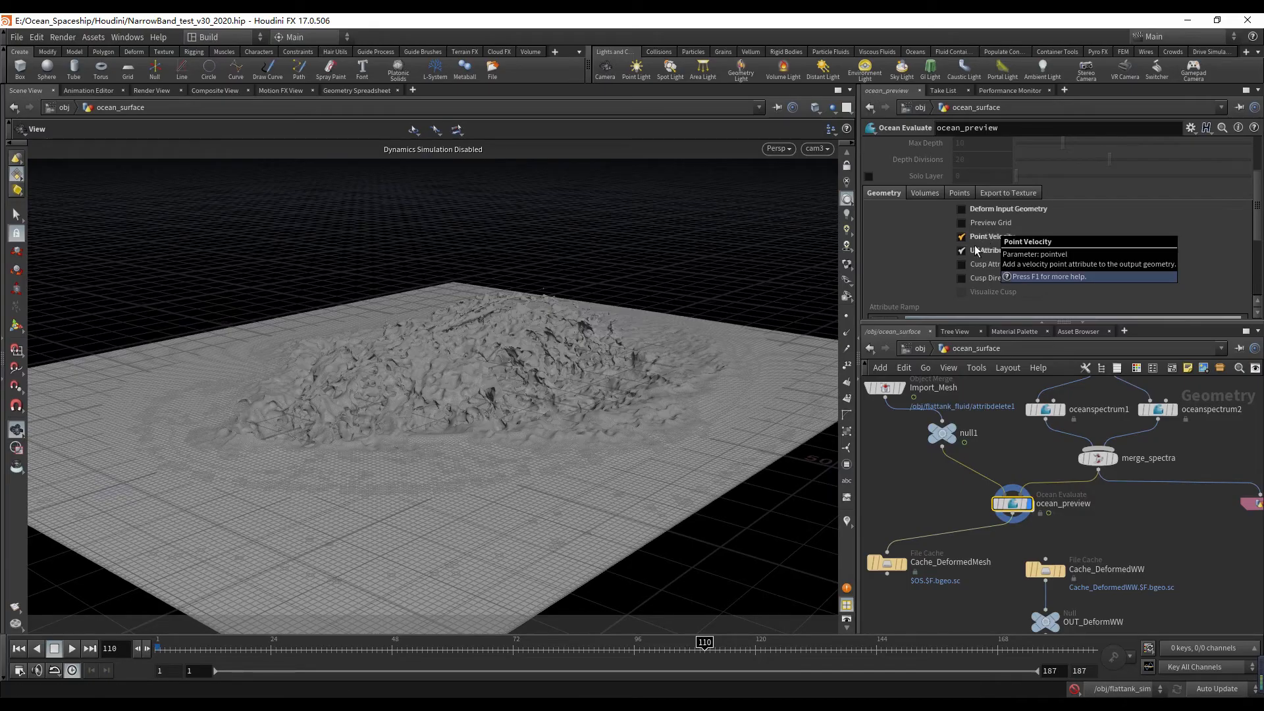
{"action": "left_click", "coordinate": [847, 521]}
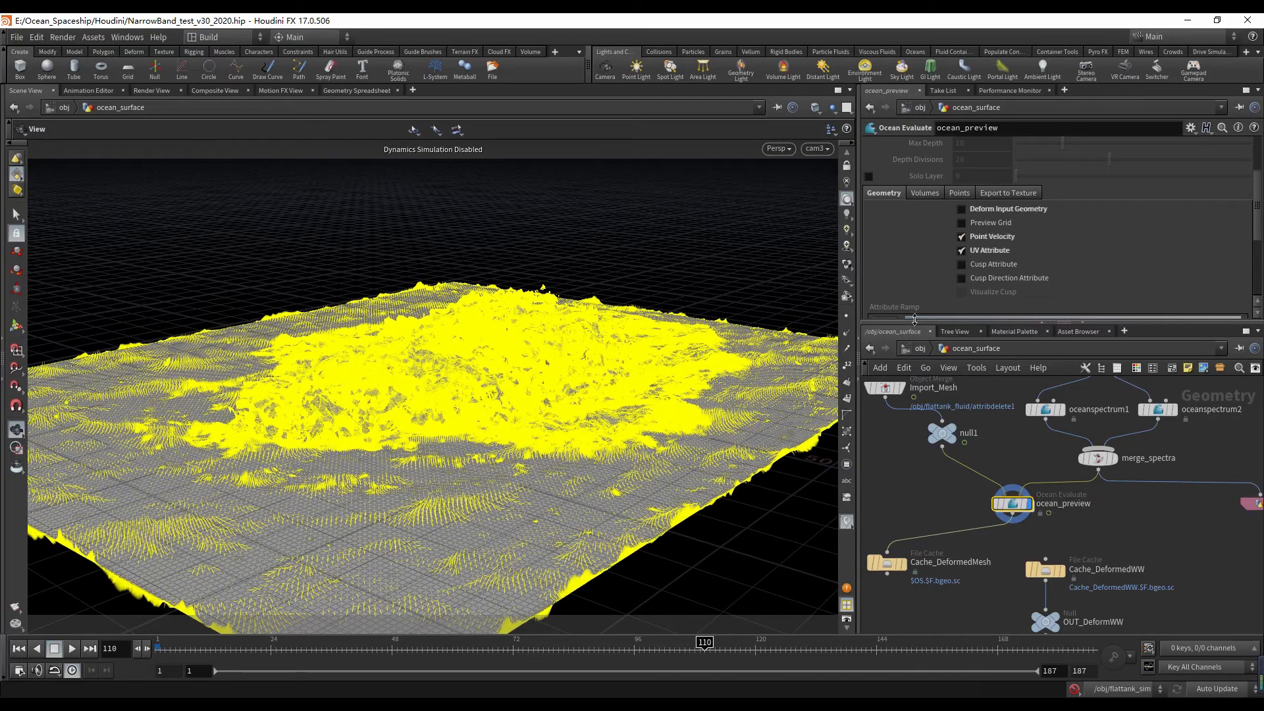
{"action": "left_click", "coordinate": [989, 238]}
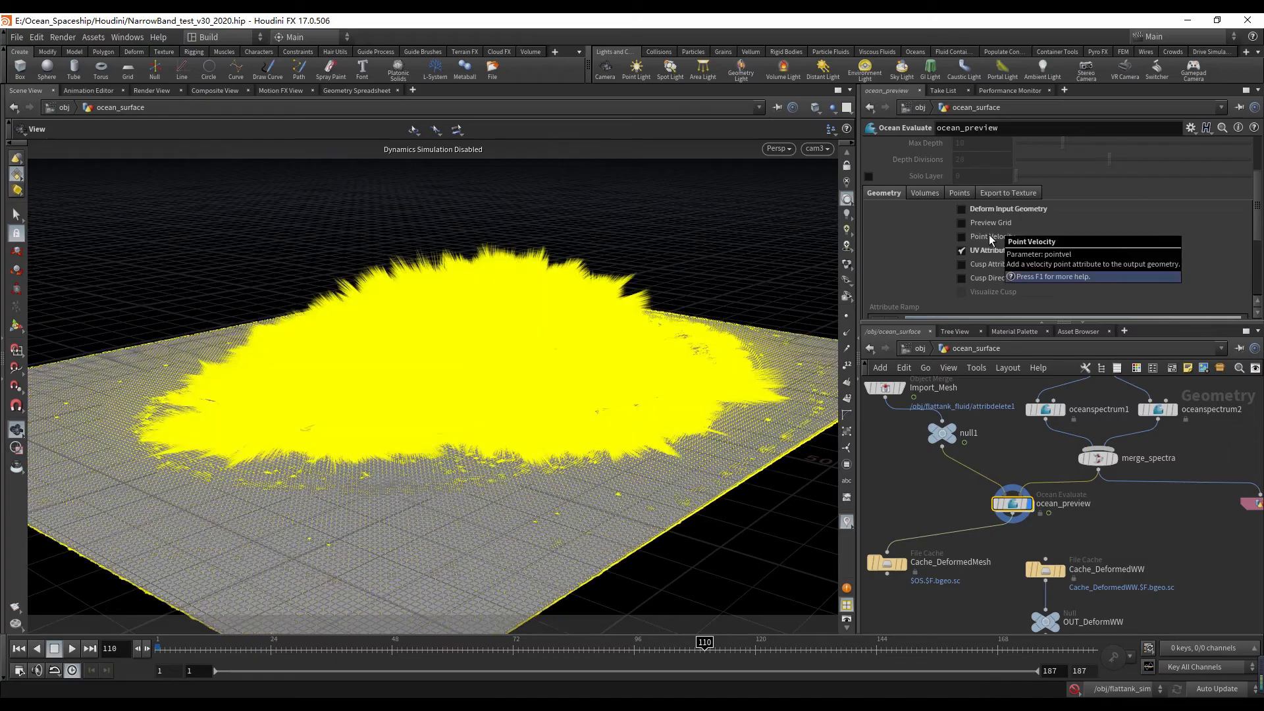
{"action": "left_click", "coordinate": [988, 236]}
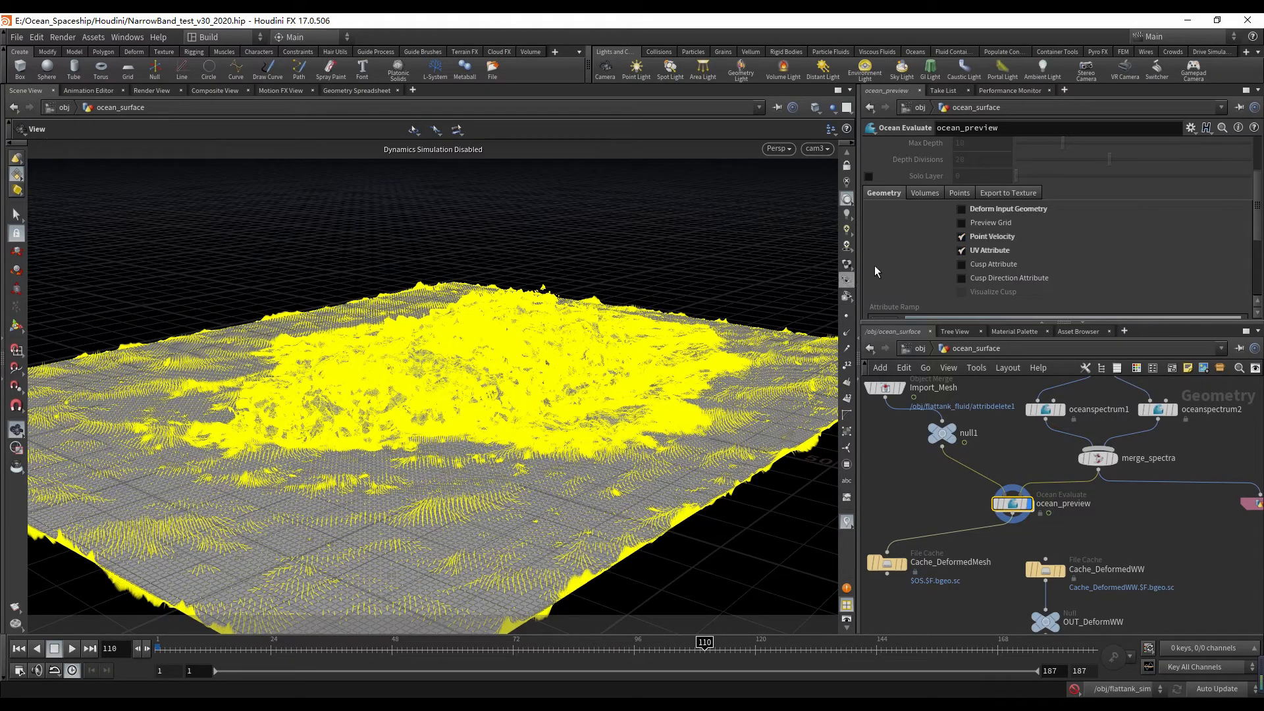
{"action": "left_click", "coordinate": [961, 236]}
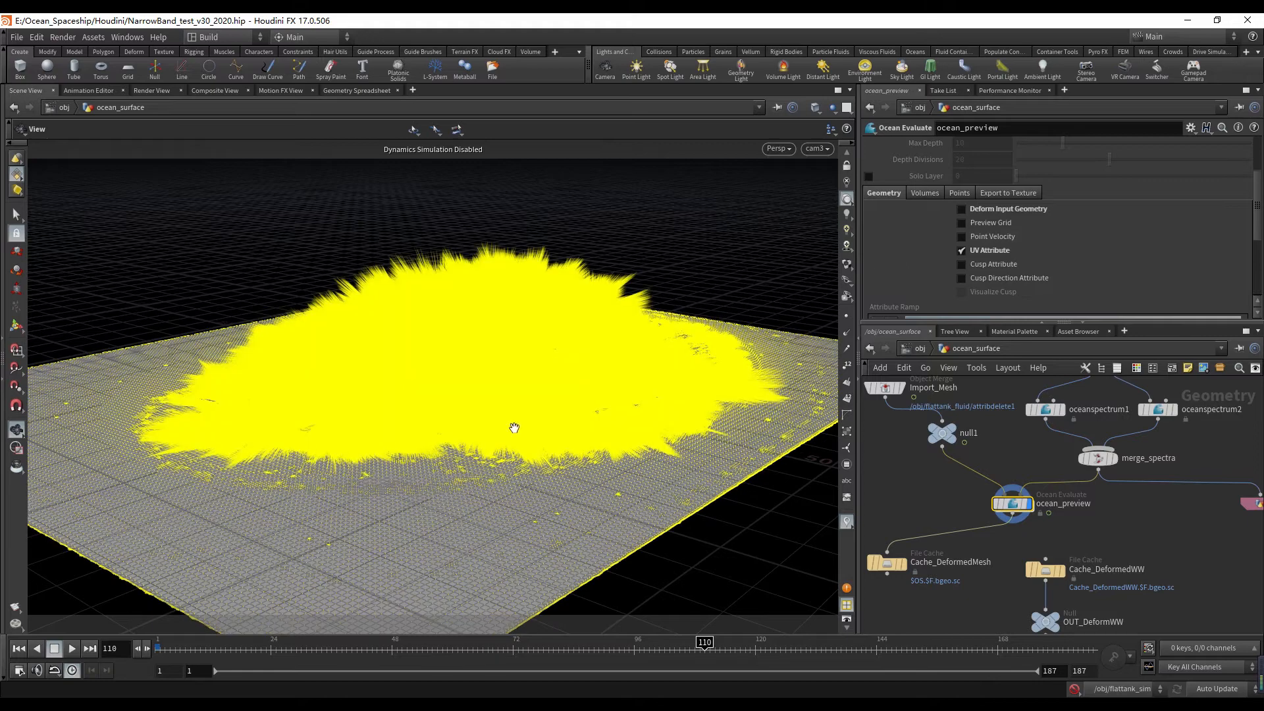
{"action": "left_click", "coordinate": [994, 238]}
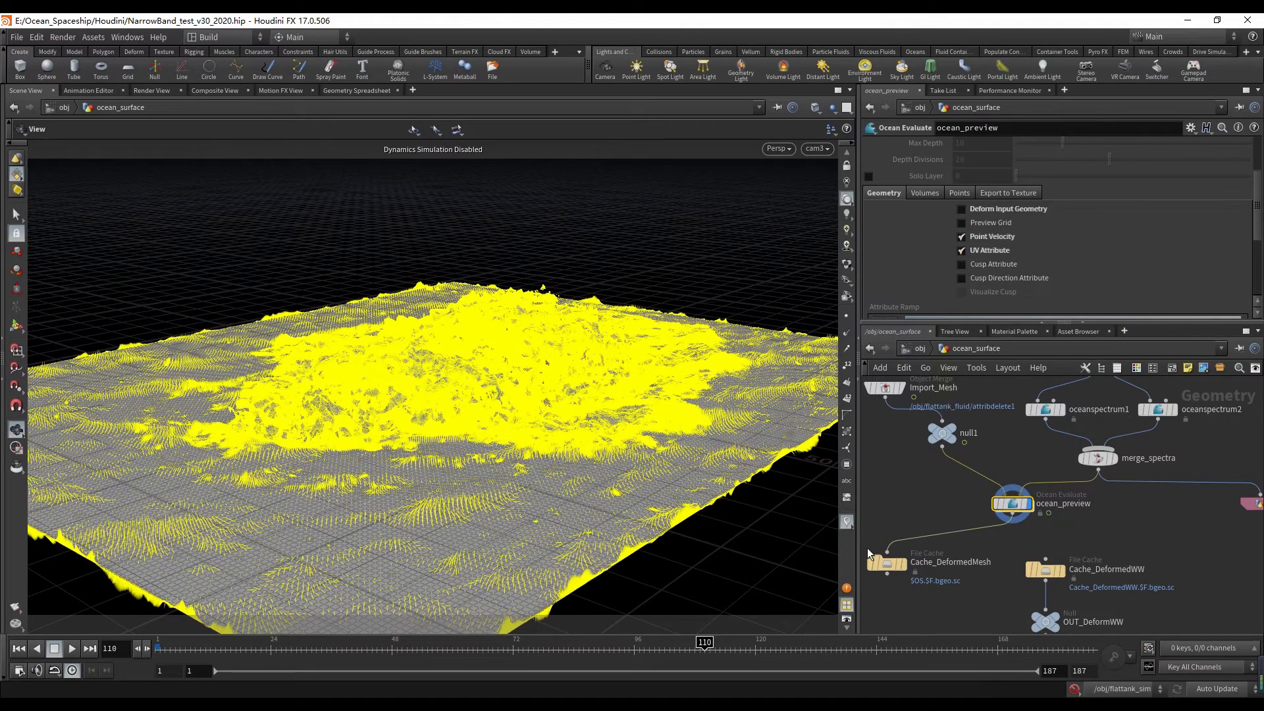
- Leave Point Velocity and Preview Grid off on ocean_preview and hide the point trails
{"action": "scroll", "coordinate": [869, 553], "scroll_direction": "up", "scroll_amount": 2}
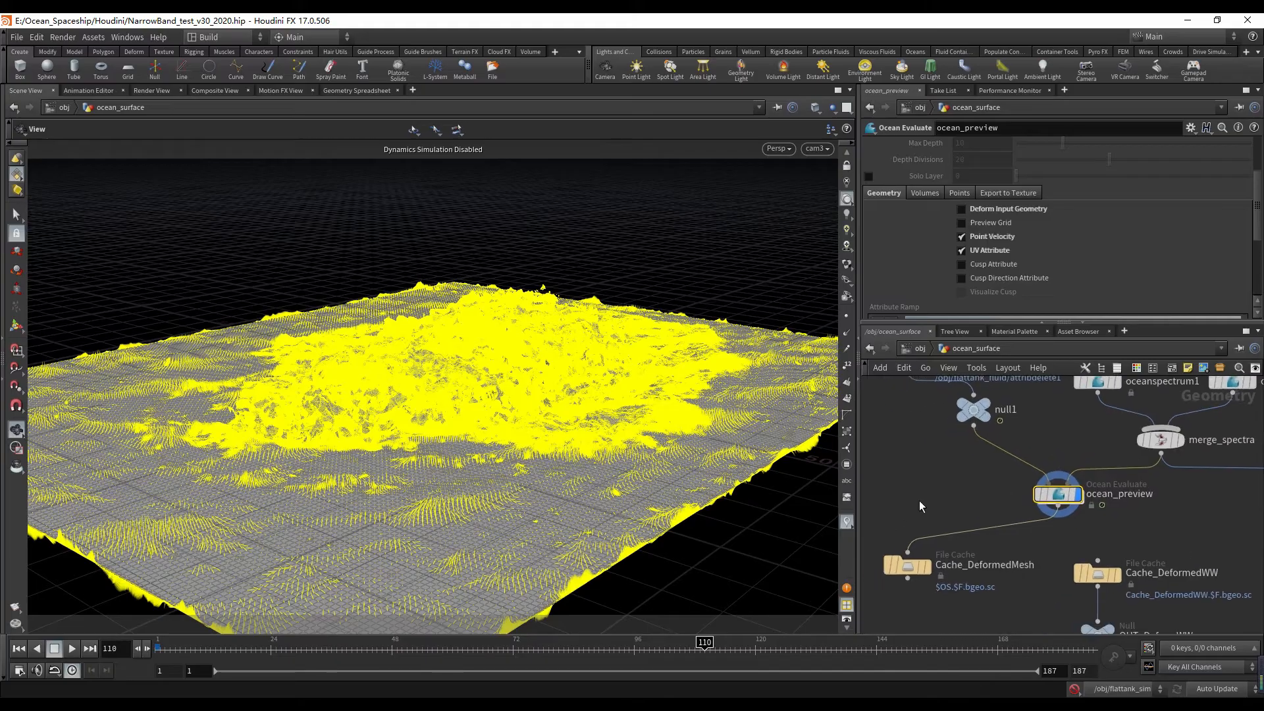
{"action": "left_click", "coordinate": [997, 238]}
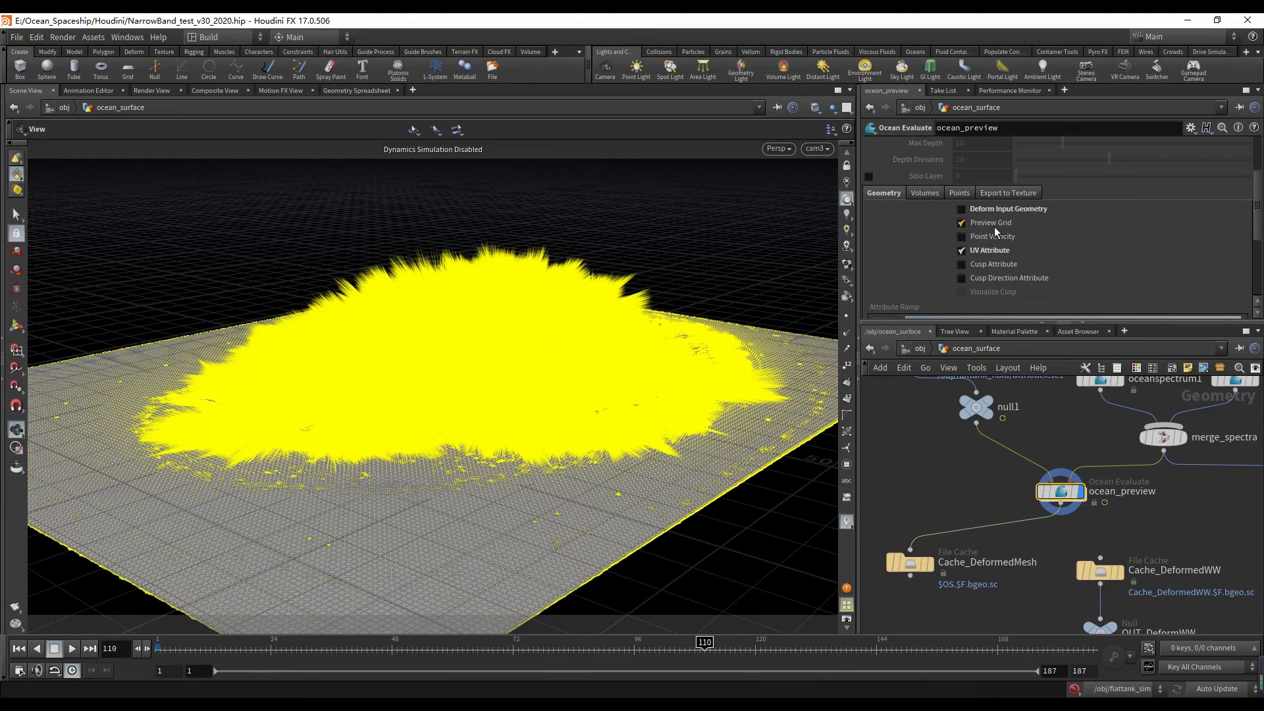
{"action": "left_click", "coordinate": [965, 224]}
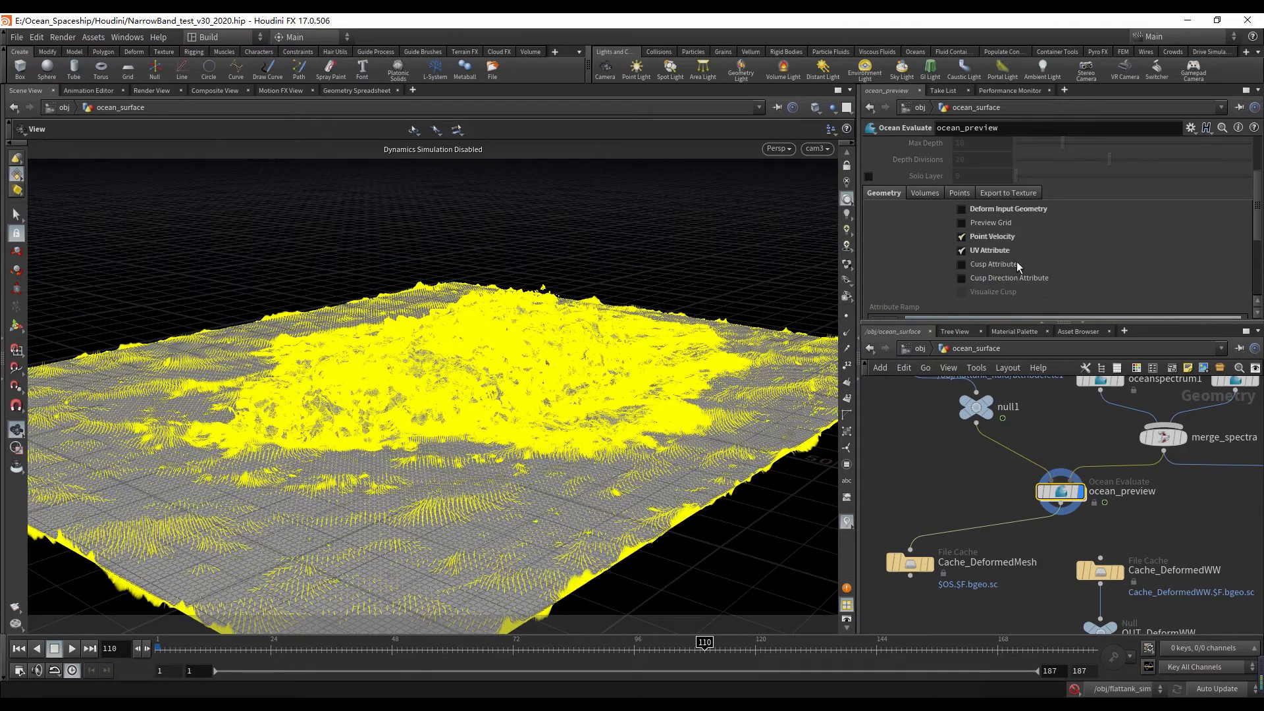
{"action": "left_click", "coordinate": [990, 239]}
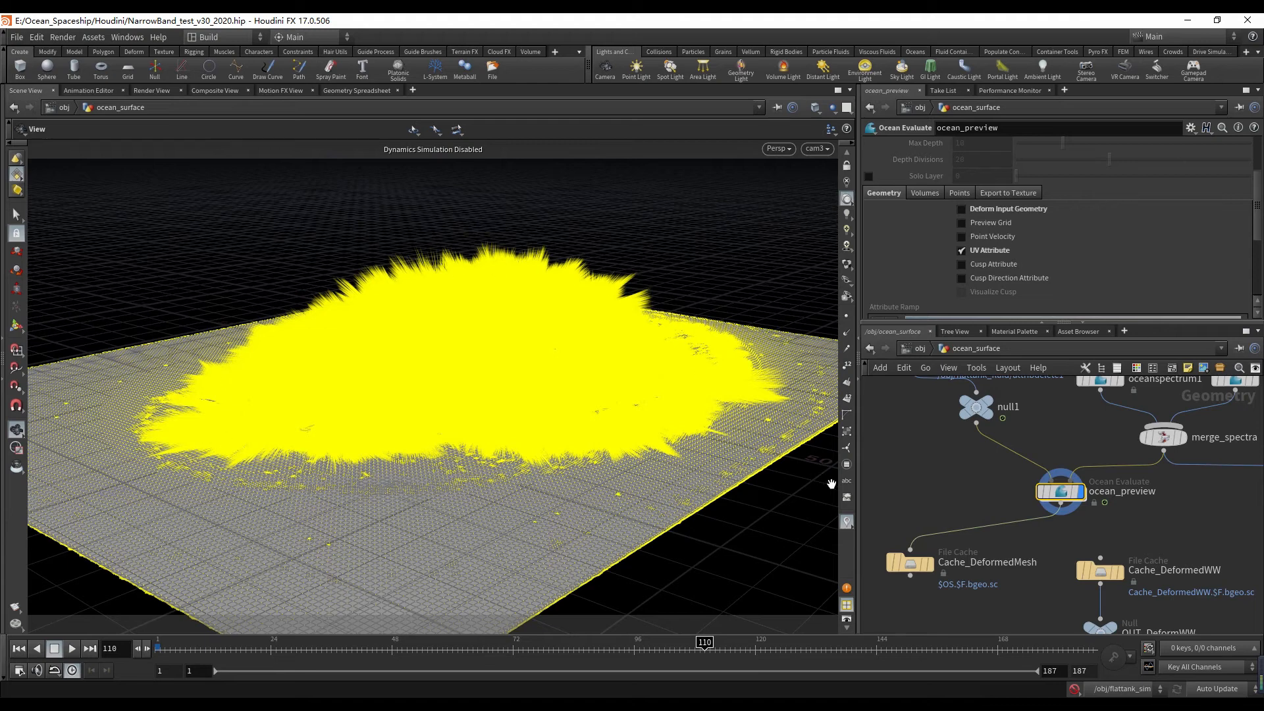
{"action": "left_click", "coordinate": [846, 522]}
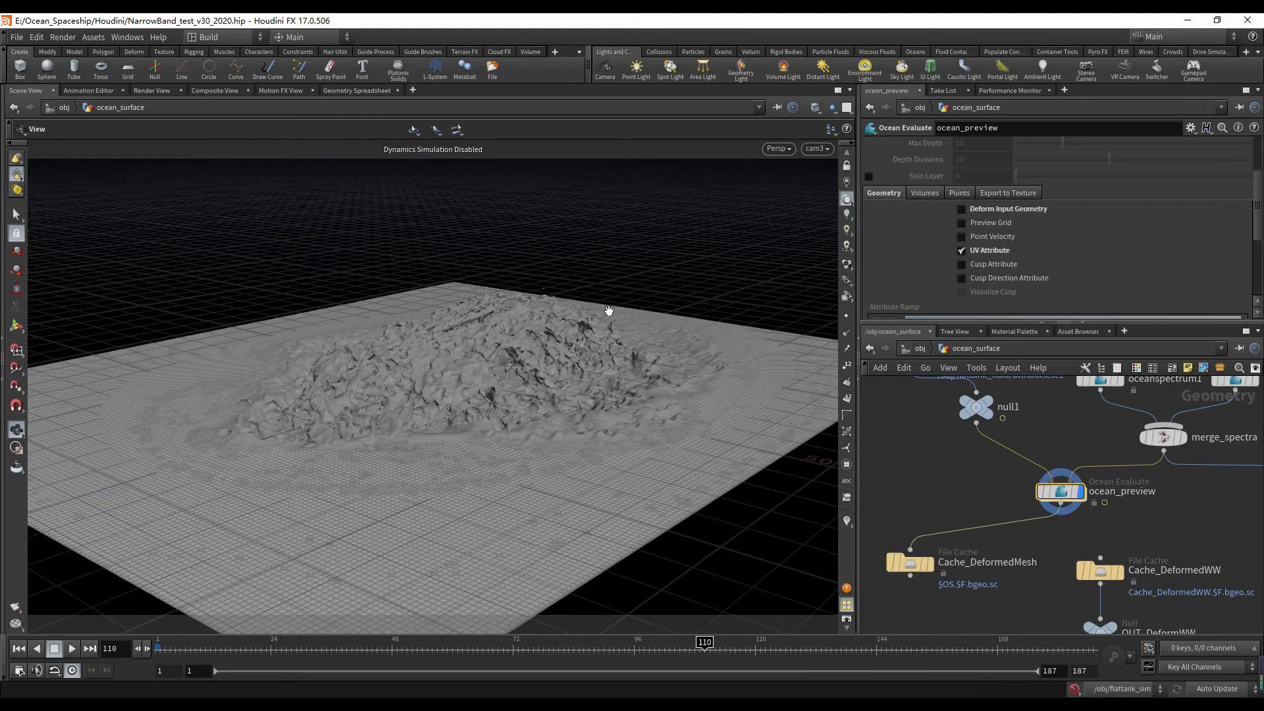
- Inspect the fluid mesh surface up close, and return the view to cam3
{"action": "left_click_drag", "start_coordinate": [425, 412], "coordinate": [437, 437]}
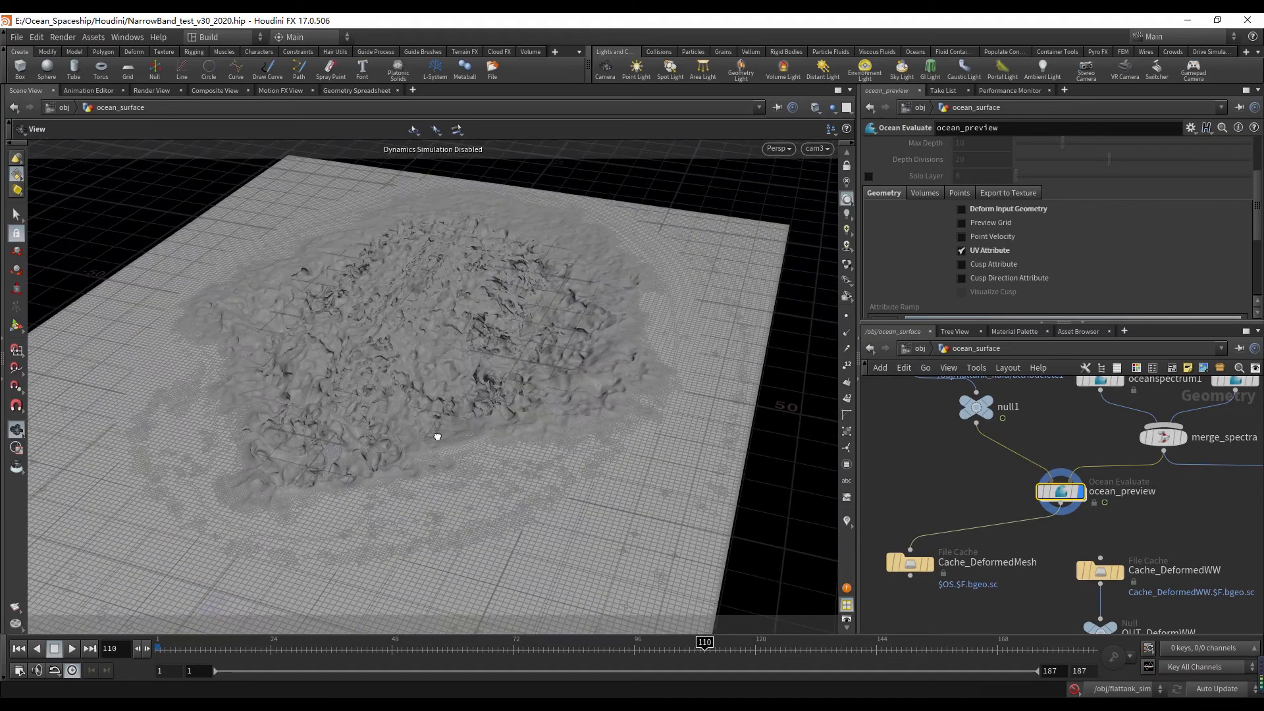
{"action": "right_click_drag", "start_coordinate": [437, 437], "coordinate": [638, 370]}
{"action": "left_click_drag", "start_coordinate": [638, 369], "coordinate": [516, 338]}
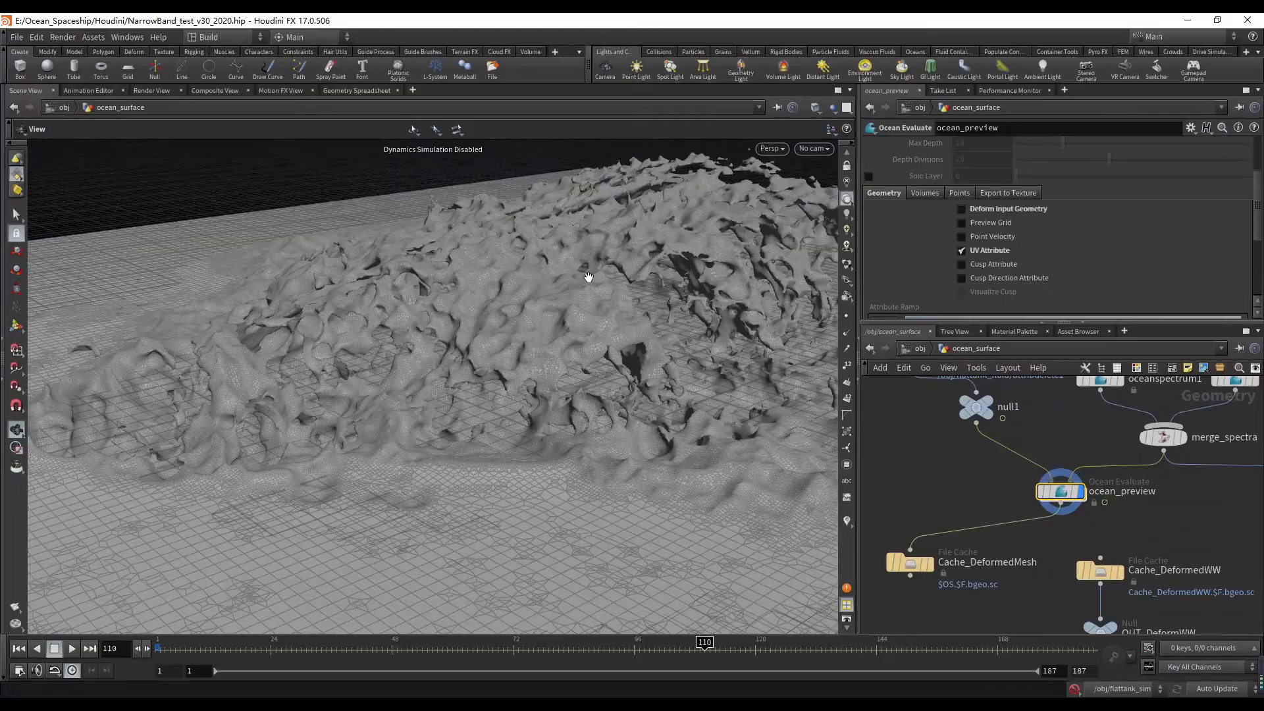
{"action": "left_click", "coordinate": [814, 148]}
{"action": "left_click", "coordinate": [849, 211]}
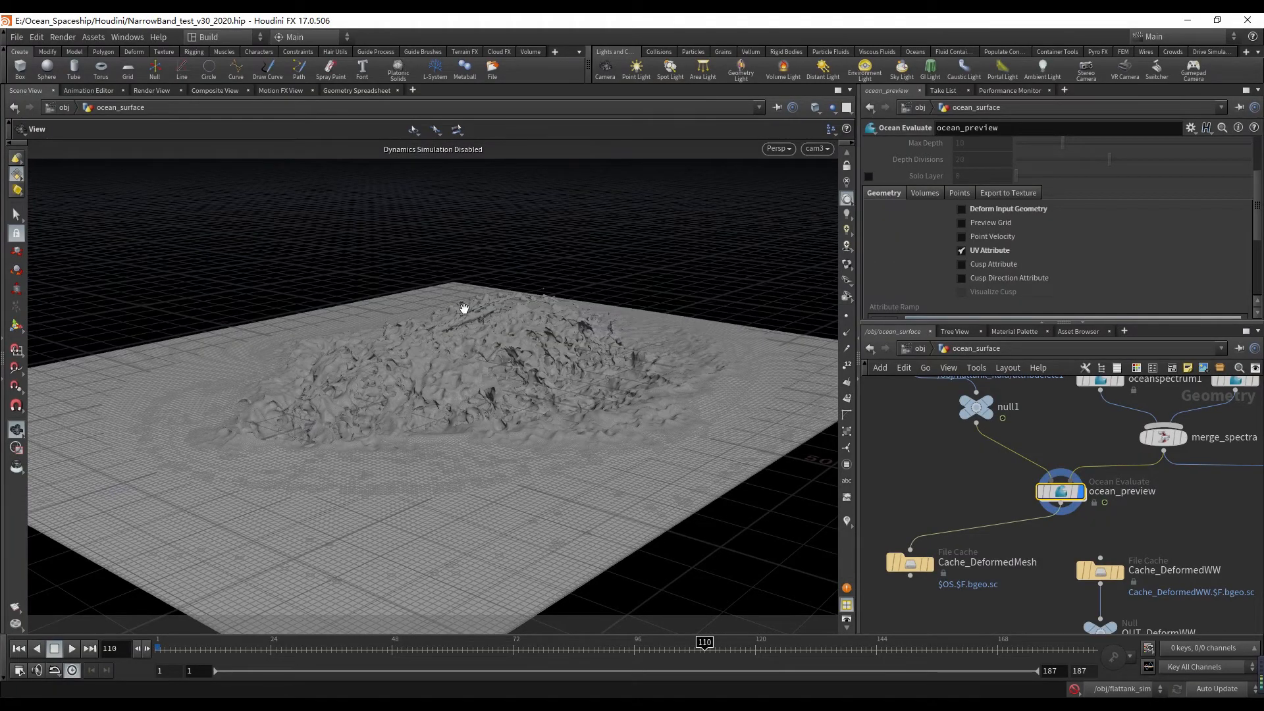
- Display Cache_DeformedMesh and review the mesh chain from Import_Mesh through null1 and ocean_preview to the cache
{"action": "mouse_move", "coordinate": [930, 563]}
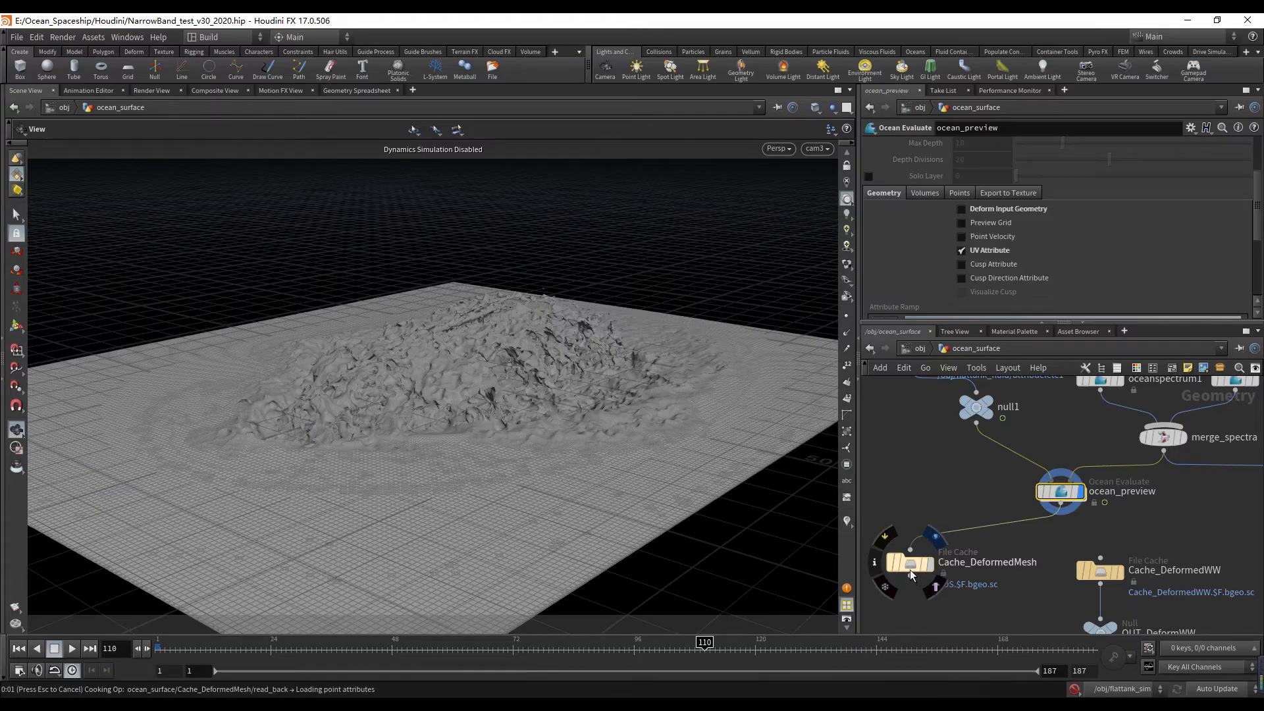
{"action": "left_click", "coordinate": [910, 570]}
{"action": "middle_click_drag", "start_coordinate": [909, 494], "coordinate": [870, 506]}
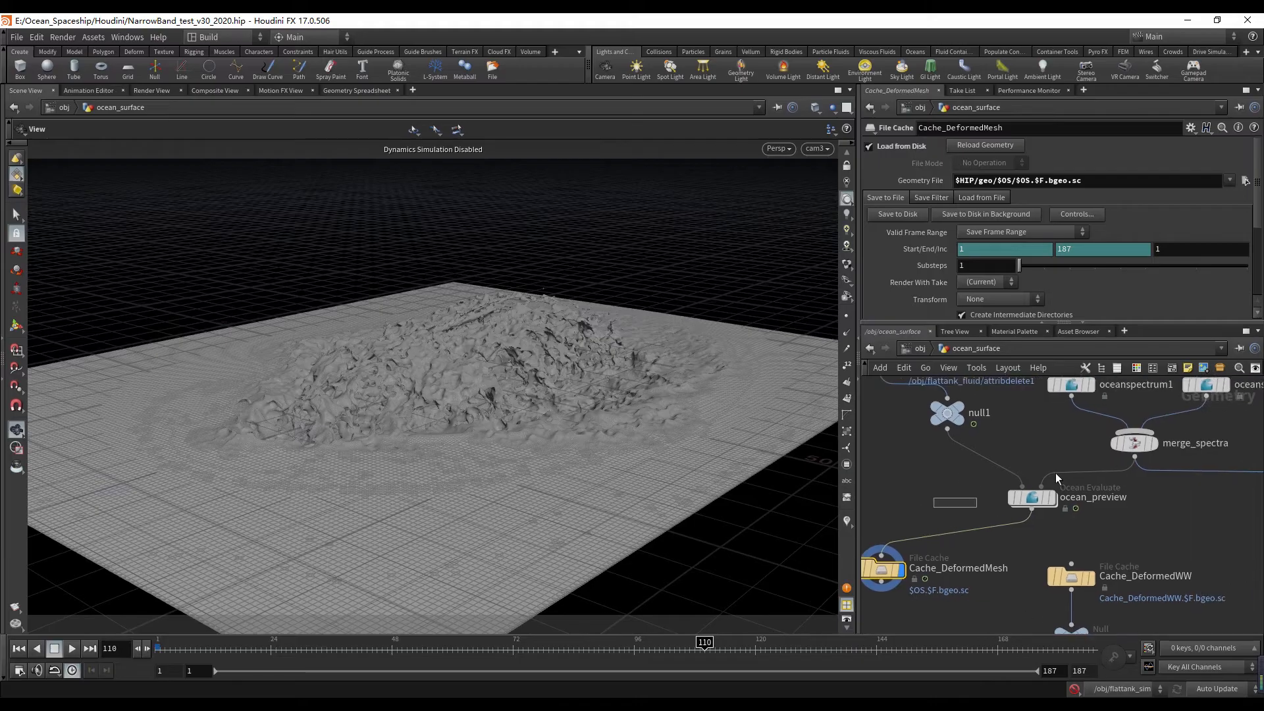
{"action": "left_click", "coordinate": [1031, 497]}
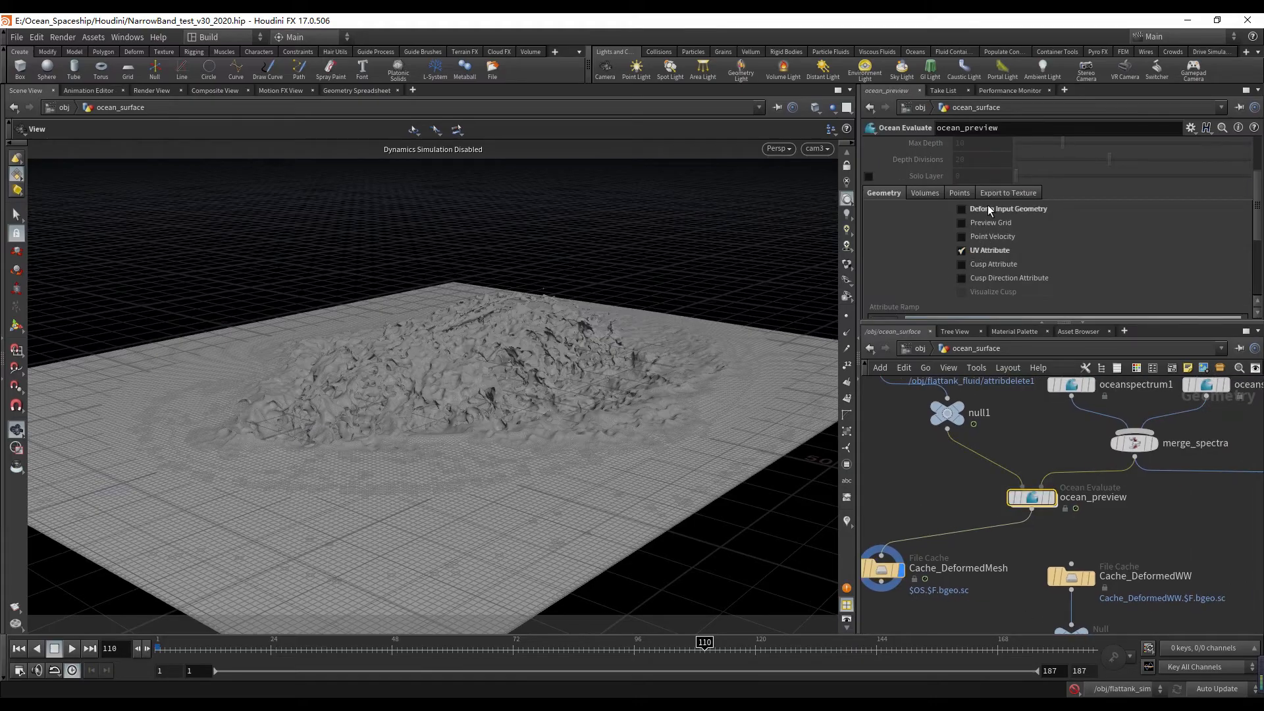
{"action": "middle_click_drag", "start_coordinate": [911, 511], "coordinate": [944, 485]}
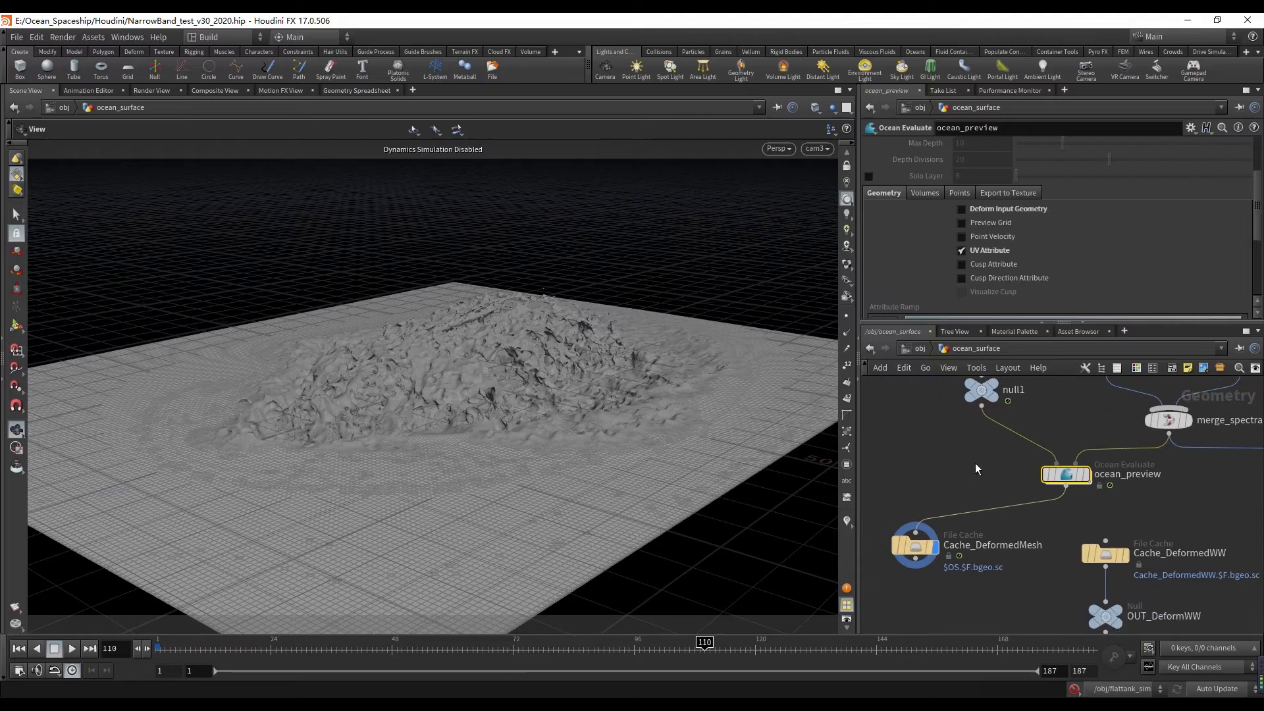
{"action": "left_click", "coordinate": [916, 545]}
{"action": "scroll", "coordinate": [941, 490], "scroll_direction": "down", "scroll_amount": 4}
{"action": "scroll", "coordinate": [933, 495], "scroll_direction": "up", "scroll_amount": 4}
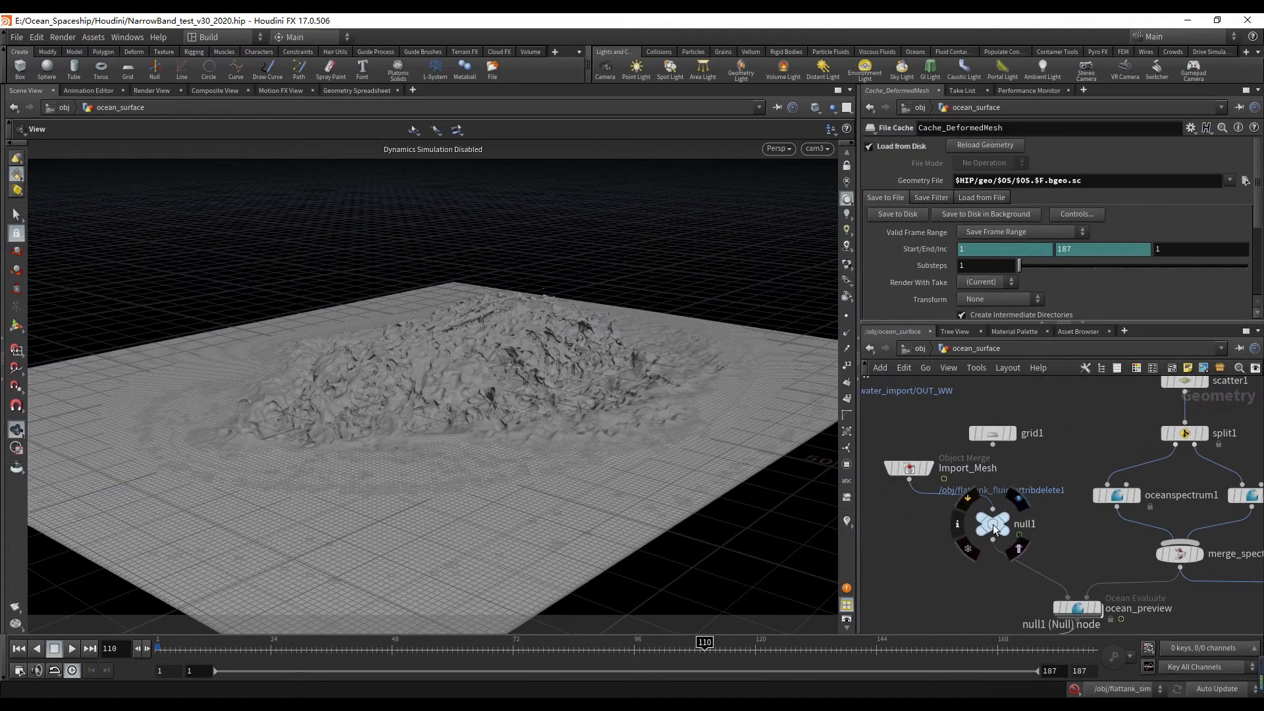
{"action": "scroll", "coordinate": [1005, 555], "scroll_direction": "down", "scroll_amount": 2}
{"action": "middle_click_drag", "start_coordinate": [1009, 538], "coordinate": [1013, 491]}
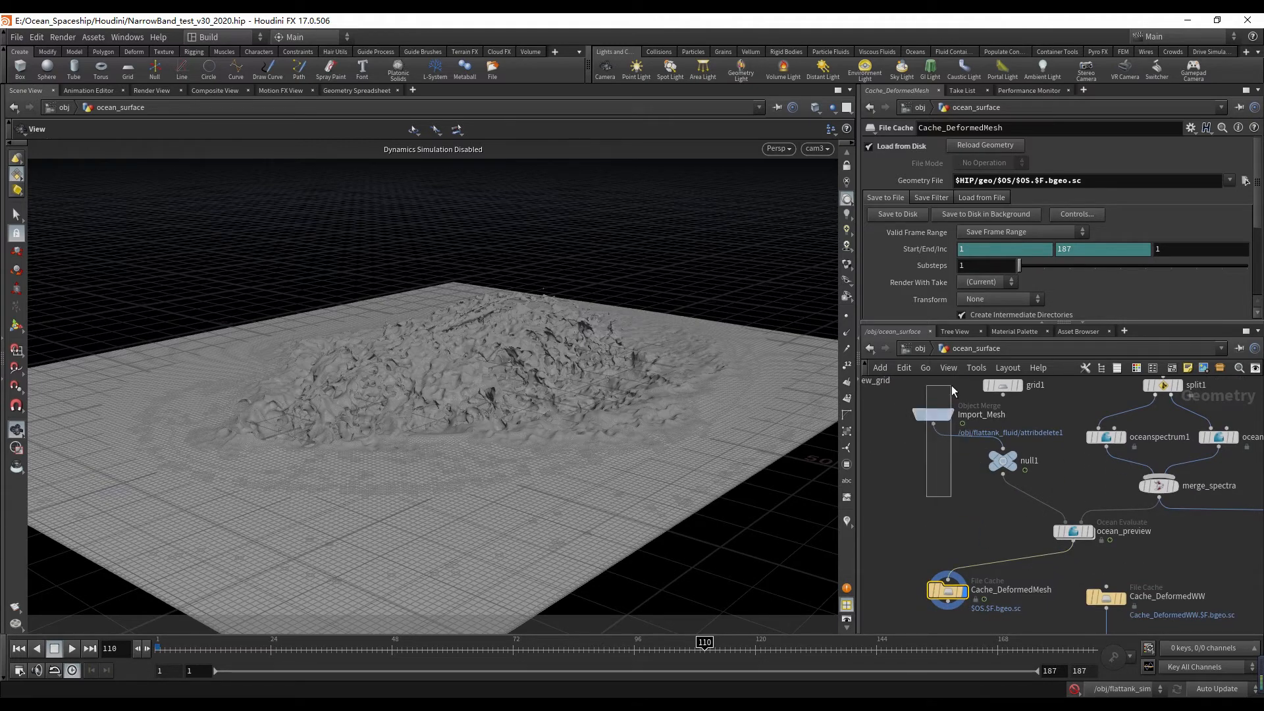
{"action": "left_click", "coordinate": [933, 414]}
{"action": "left_click_drag", "start_coordinate": [1001, 508], "coordinate": [1105, 558]}
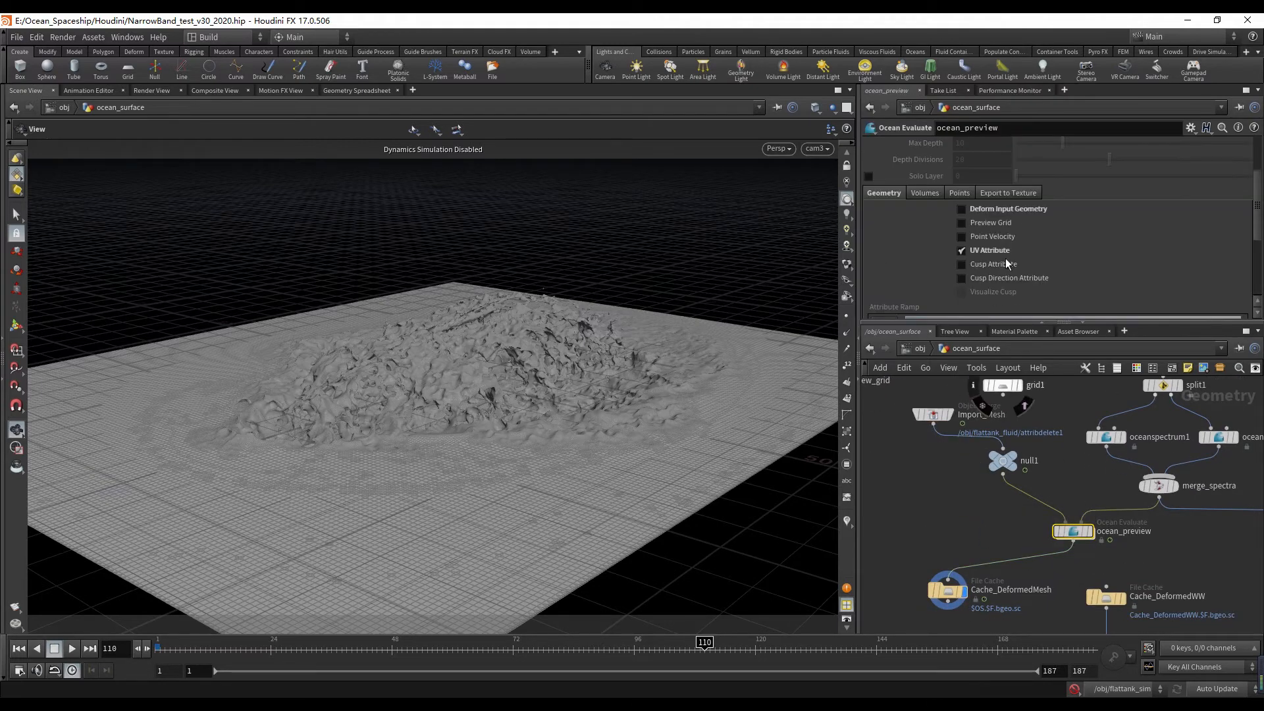
- Cut the wire between Import_Mesh and null1
{"action": "middle_click_drag", "start_coordinate": [1007, 554], "coordinate": [1083, 627]}
{"action": "left_click_drag", "start_coordinate": [1008, 489], "coordinate": [920, 503]}
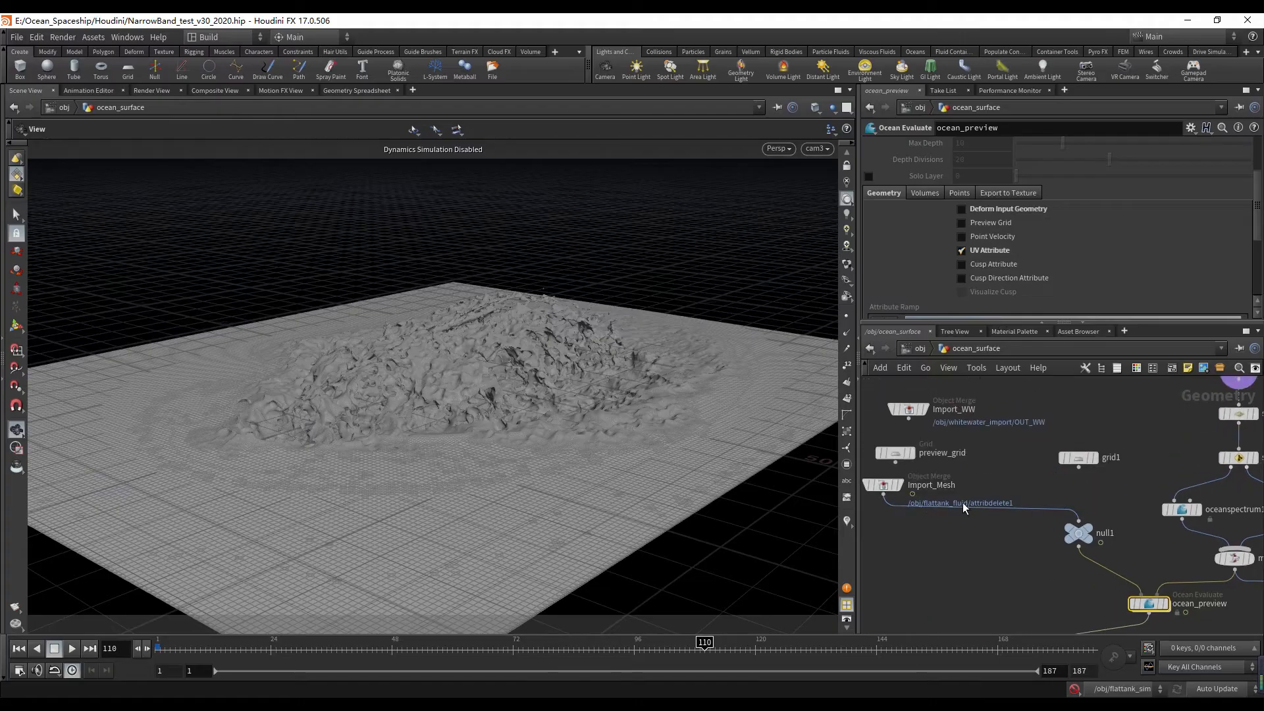
{"action": "key", "text": "y"}
{"action": "left_click_drag", "start_coordinate": [1007, 468], "coordinate": [958, 532]}
{"action": "scroll", "coordinate": [914, 408], "scroll_direction": "up", "scroll_amount": 3}
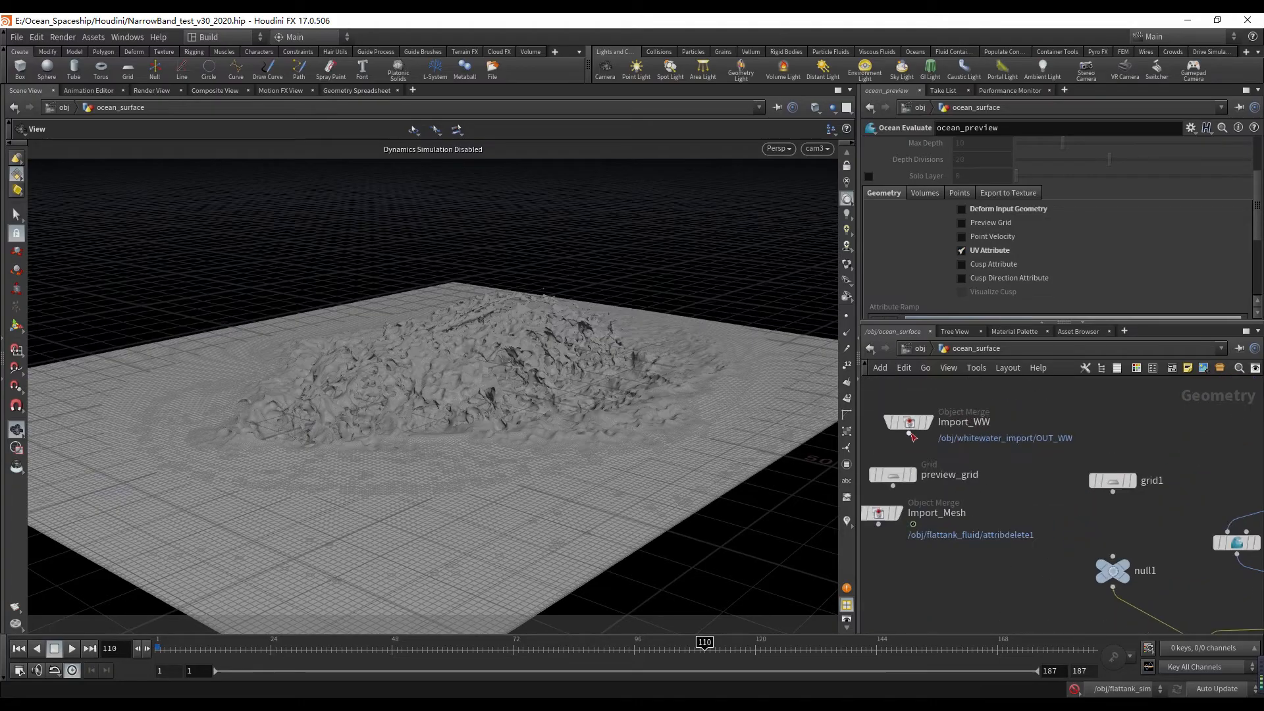
- Move Import_WW next to null1, with its display on, and connect its output to null1
{"action": "left_click_drag", "start_coordinate": [903, 415], "coordinate": [994, 462]}
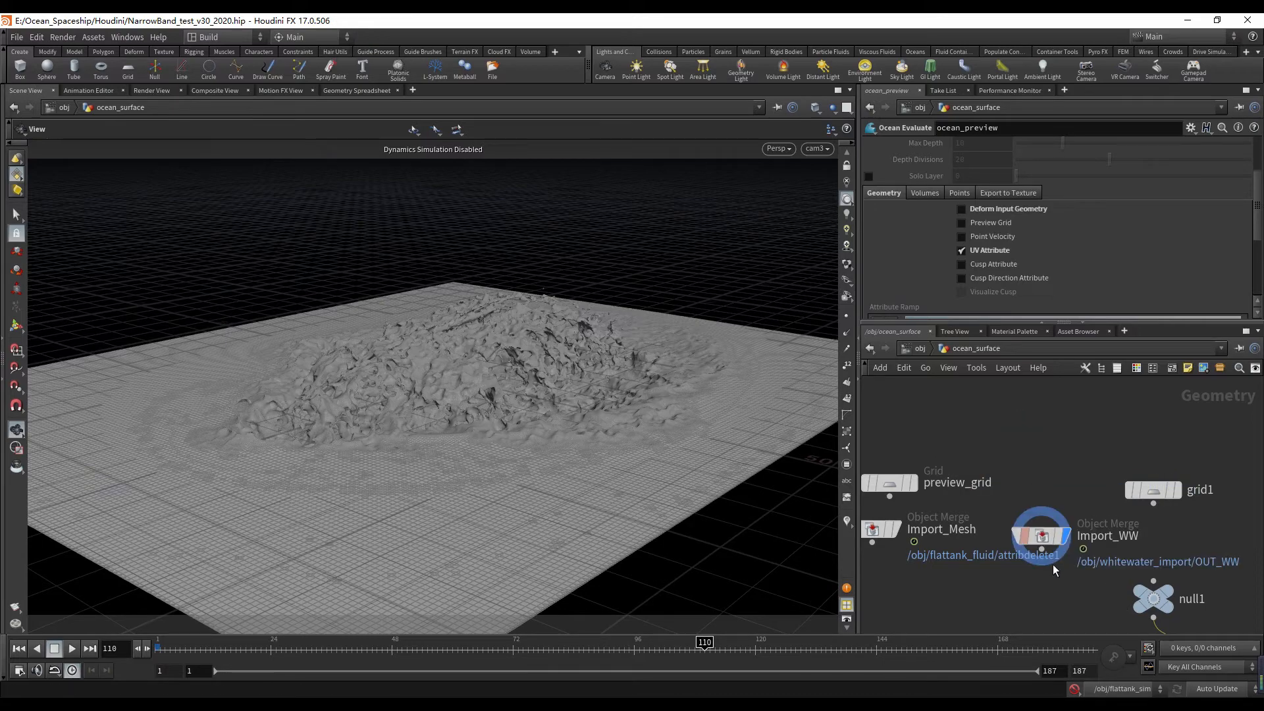
{"action": "left_click_drag", "start_coordinate": [1042, 548], "coordinate": [1152, 581]}
{"action": "scroll", "coordinate": [1083, 595], "scroll_direction": "down", "scroll_amount": 3}
{"action": "middle_click_drag", "start_coordinate": [1083, 595], "coordinate": [839, 533]}
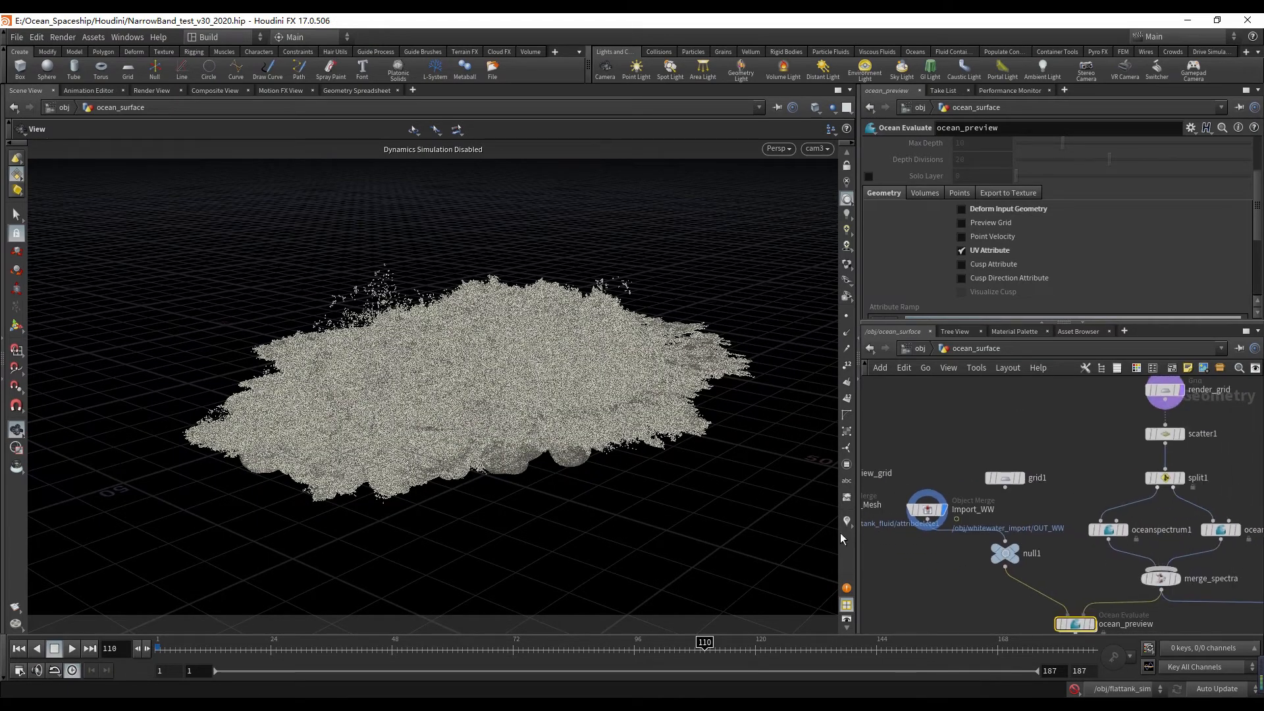
- Examine Import_WW's node information for its points and attributes, and display null1
{"action": "middle_click", "coordinate": [930, 510]}
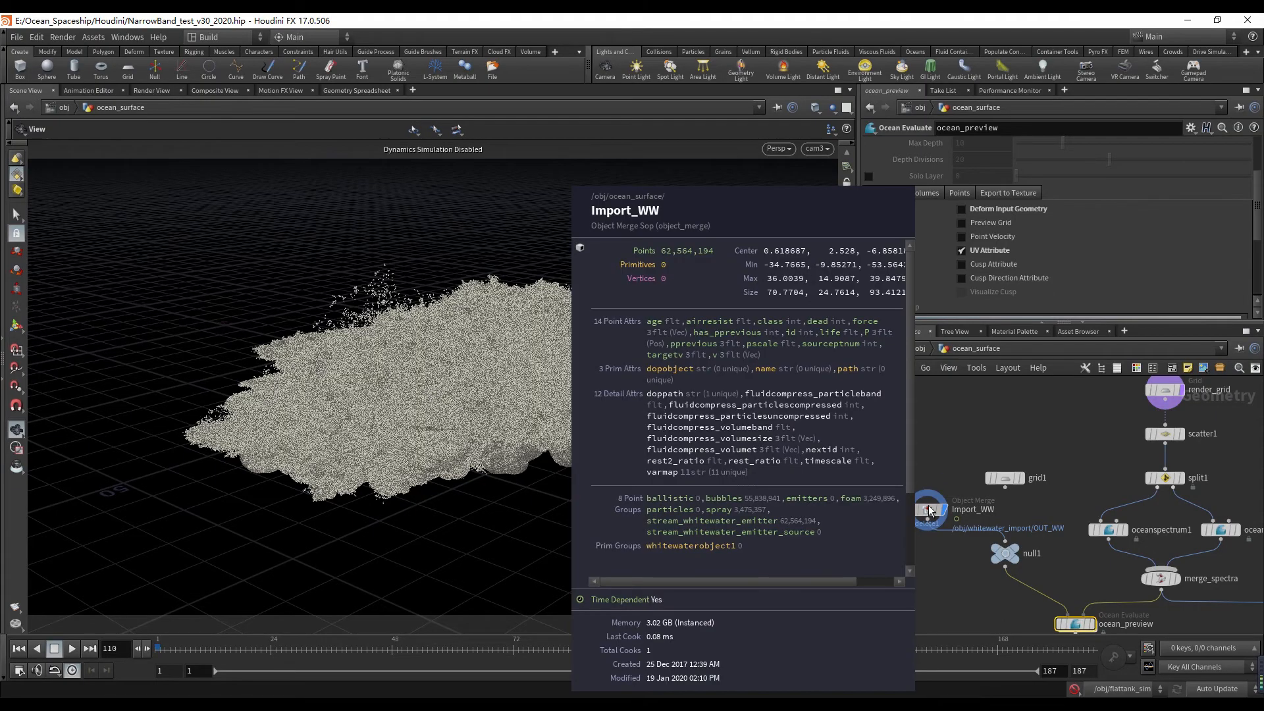
{"action": "scroll", "coordinate": [1083, 586], "scroll_direction": "up", "scroll_amount": 2}
{"action": "middle_click", "coordinate": [906, 499]}
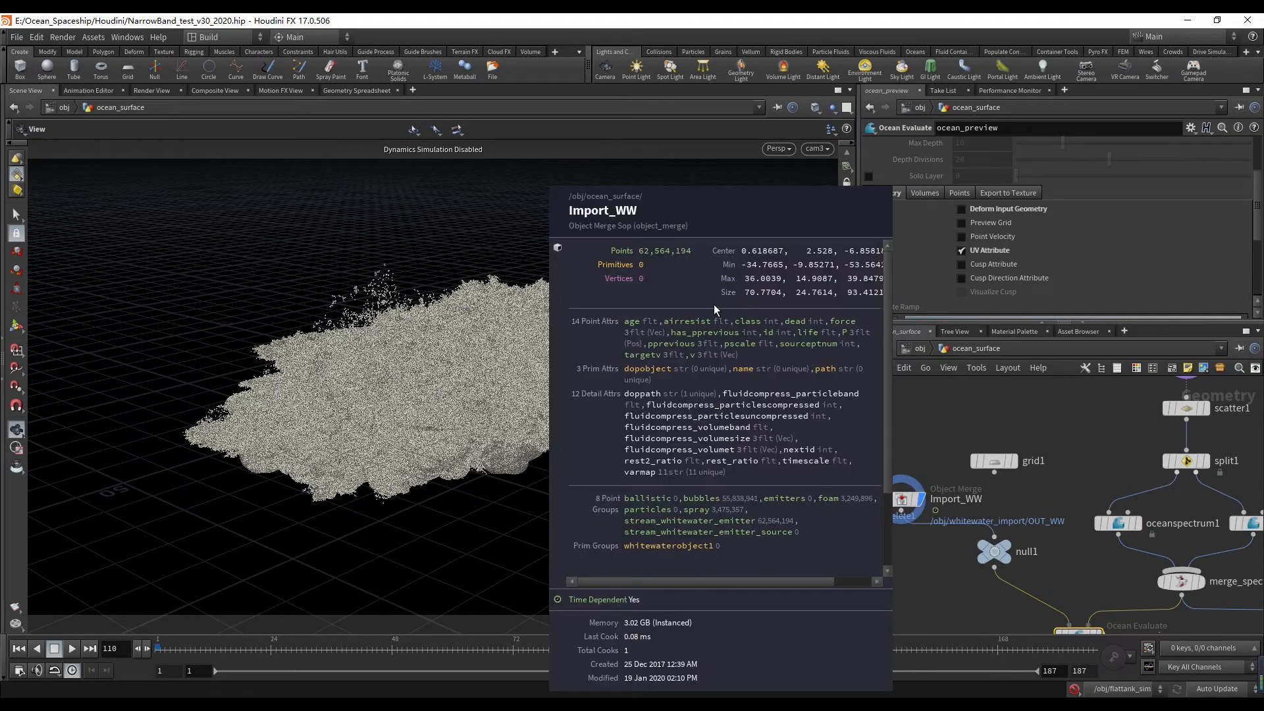
{"action": "middle_click_drag", "start_coordinate": [1061, 567], "coordinate": [1013, 464]}
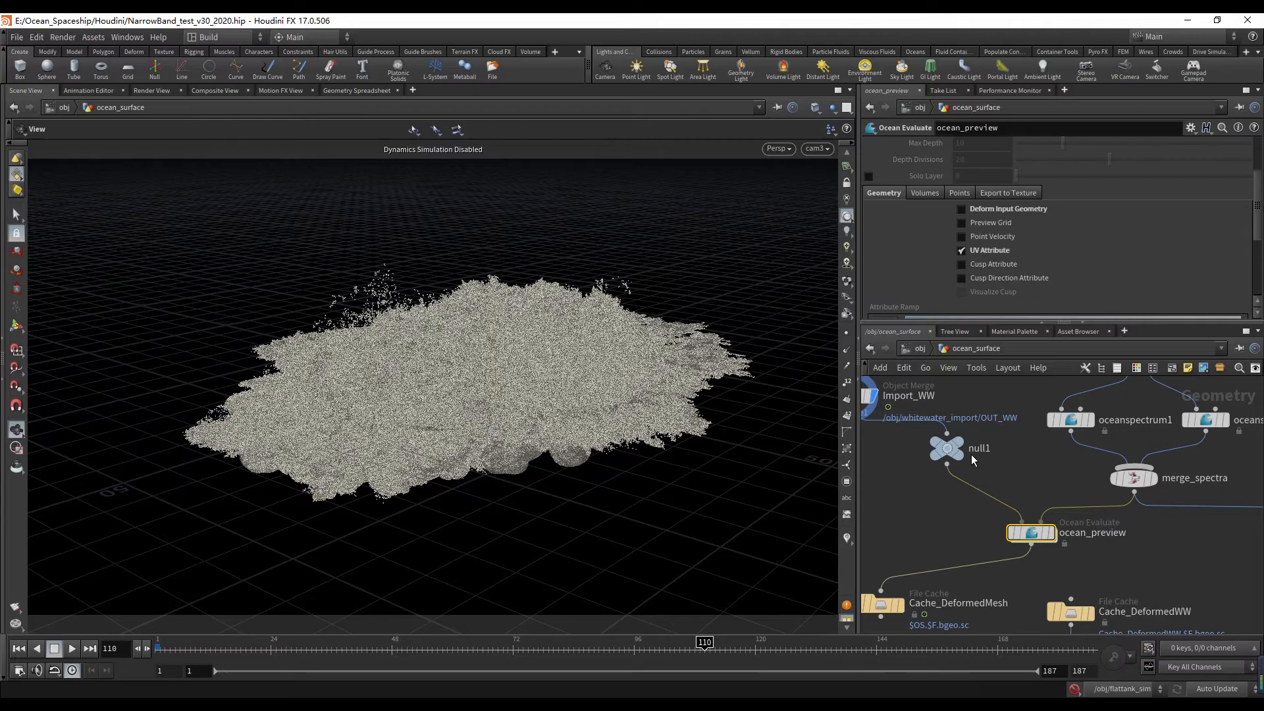
{"action": "scroll", "coordinate": [972, 458], "scroll_direction": "up", "scroll_amount": 3}
{"action": "left_click", "coordinate": [943, 469]}
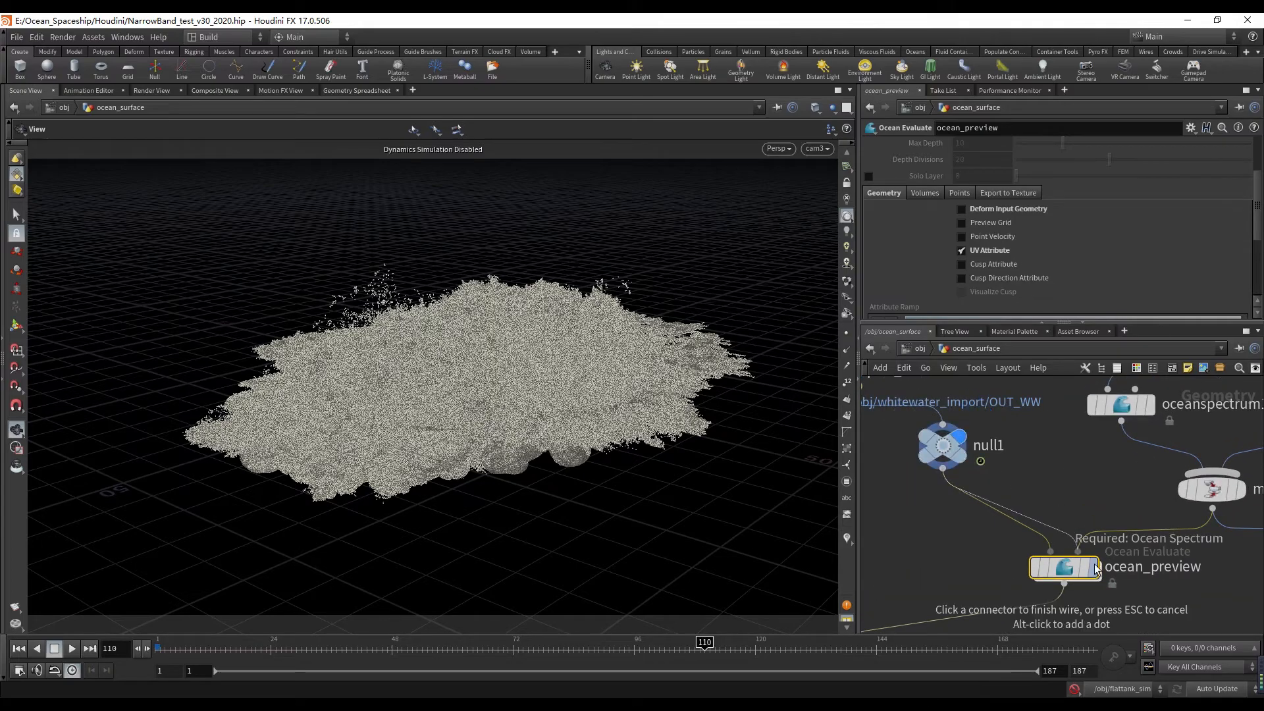
{"action": "key", "text": "Escape"}
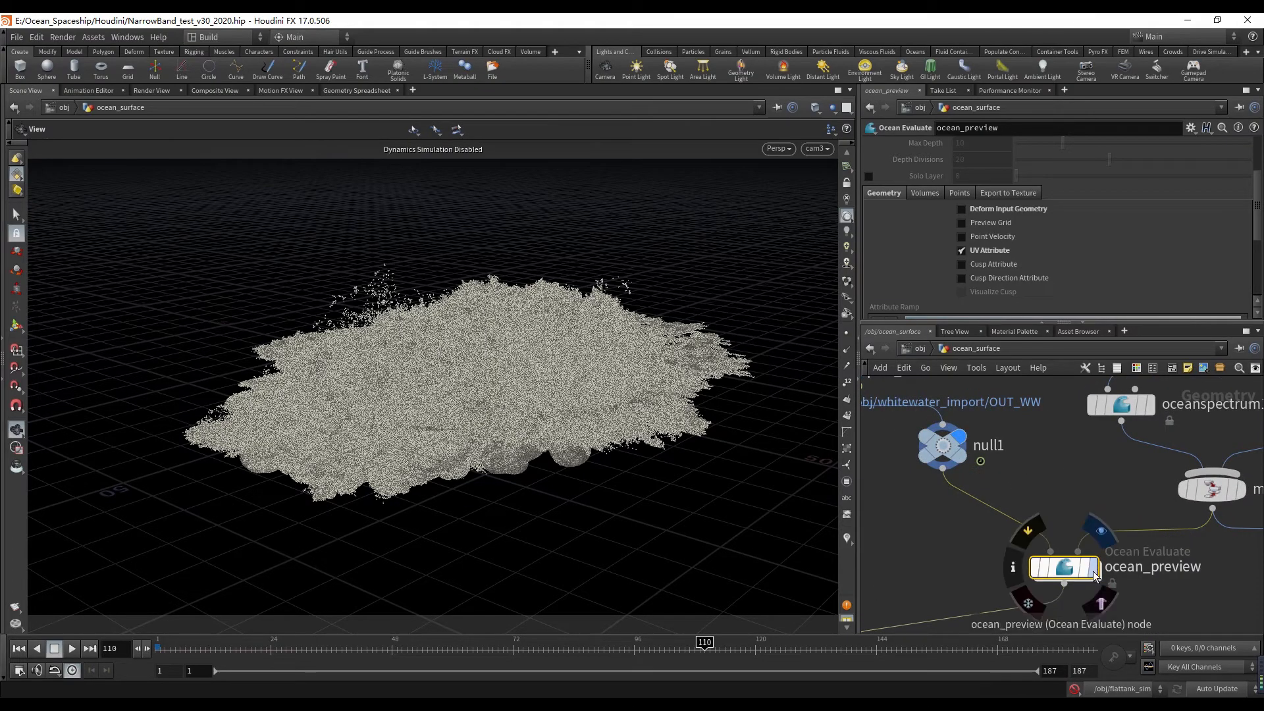
- Display ocean_preview with UV Attribute turned off and Deform Input Geometry turned on
{"action": "left_click", "coordinate": [1094, 570]}
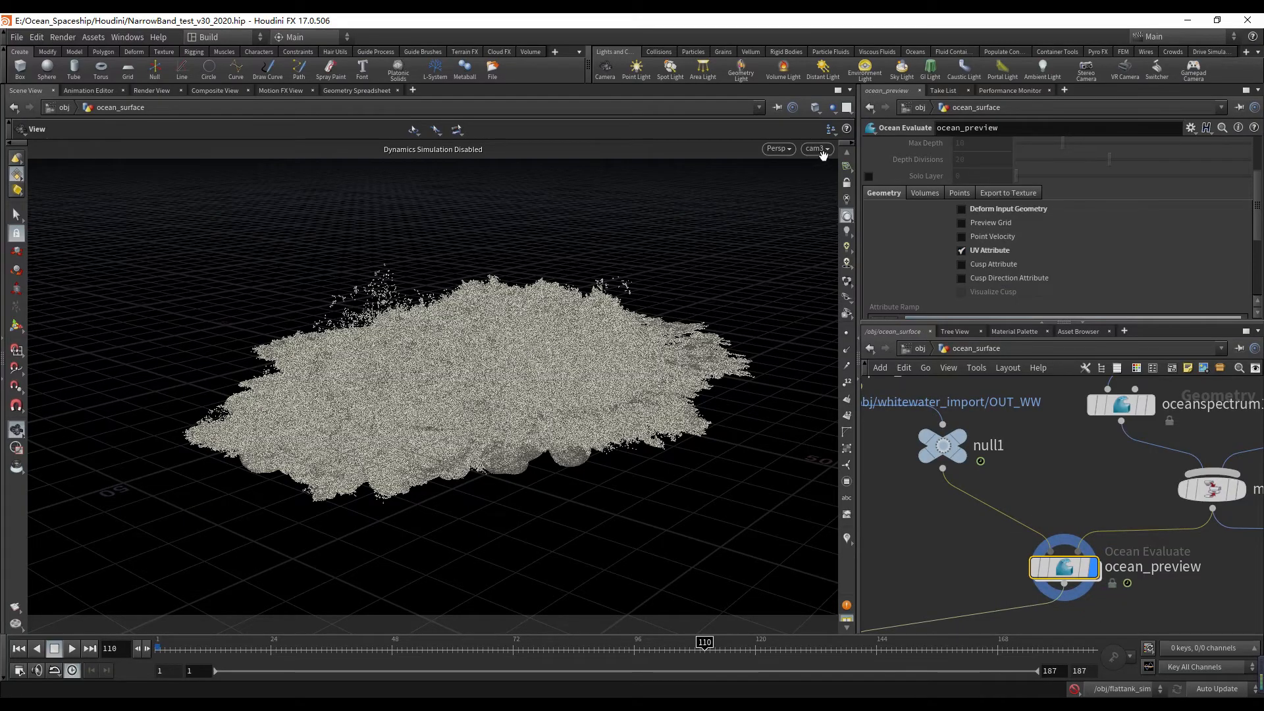
{"action": "left_click", "coordinate": [991, 251]}
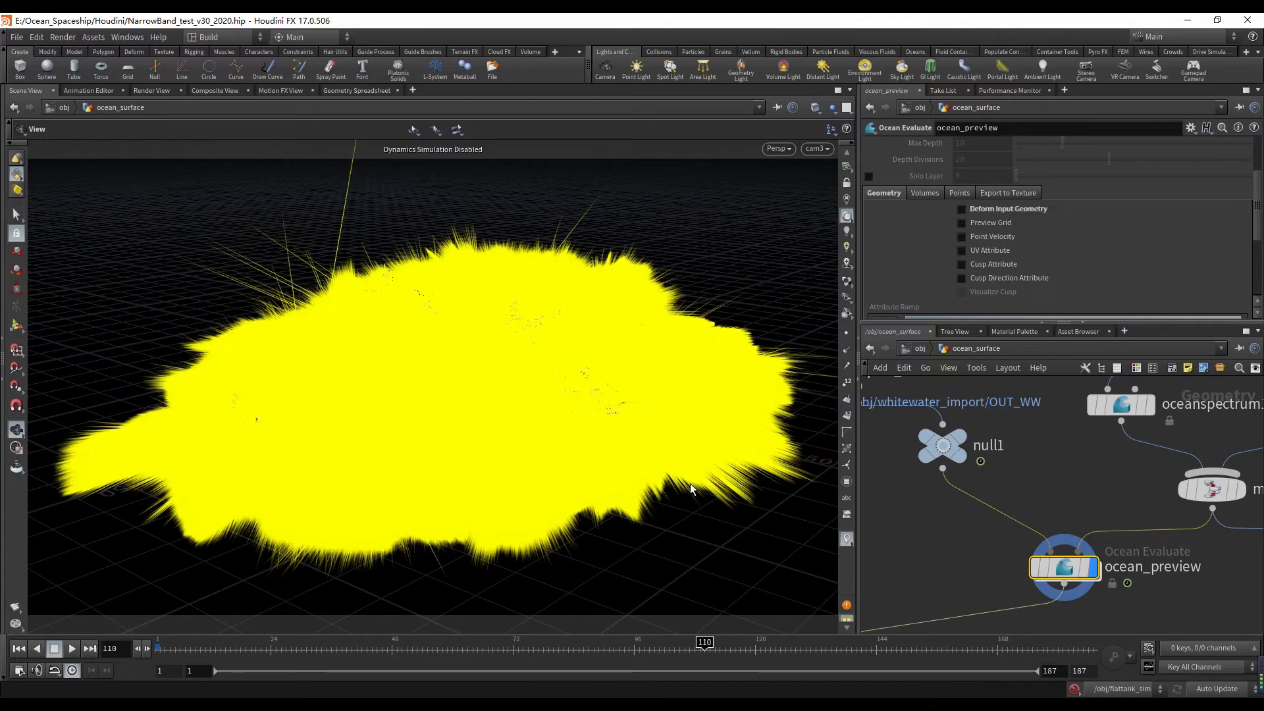
{"action": "key", "text": "shift+v"}
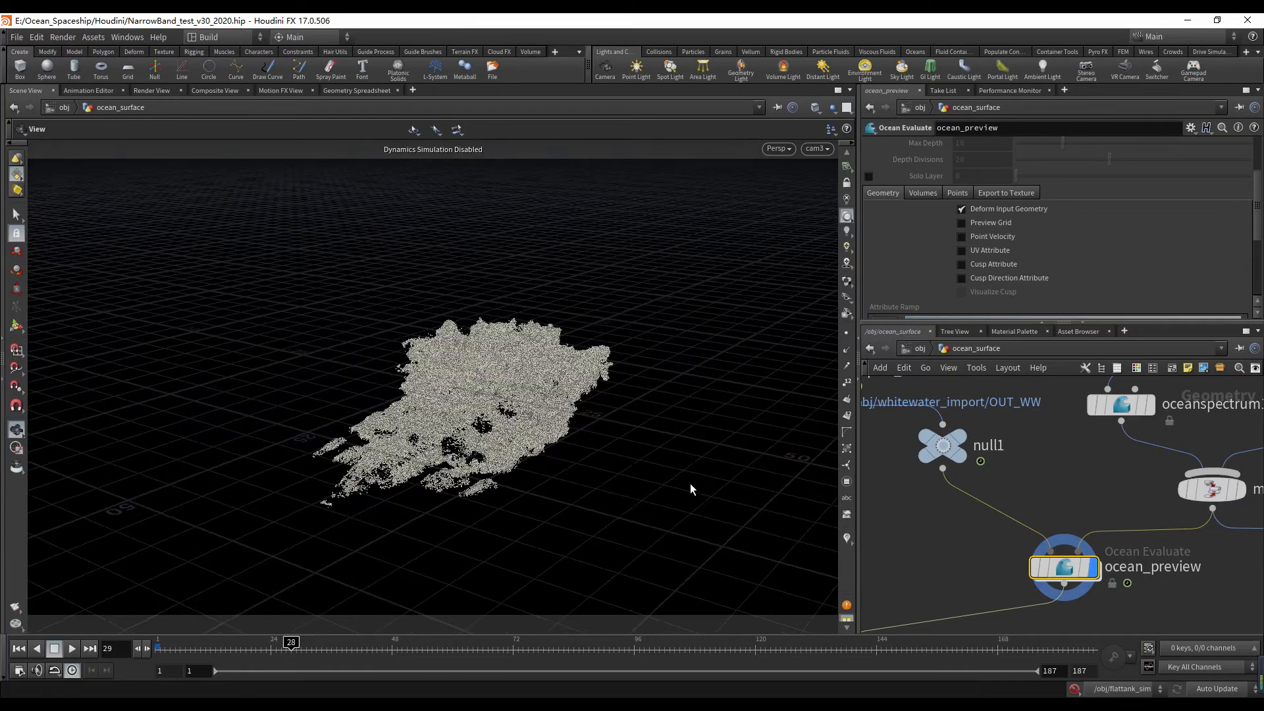
- Connect ocean_preview's output to the Cache_DeformedWW file cache and cut its wire to Cache_DeformedMesh
{"action": "scroll", "coordinate": [984, 508], "scroll_direction": "down", "scroll_amount": 2}
{"action": "middle_click_drag", "start_coordinate": [985, 508], "coordinate": [942, 407]}
{"action": "scroll", "coordinate": [942, 407], "scroll_direction": "up", "scroll_amount": 1}
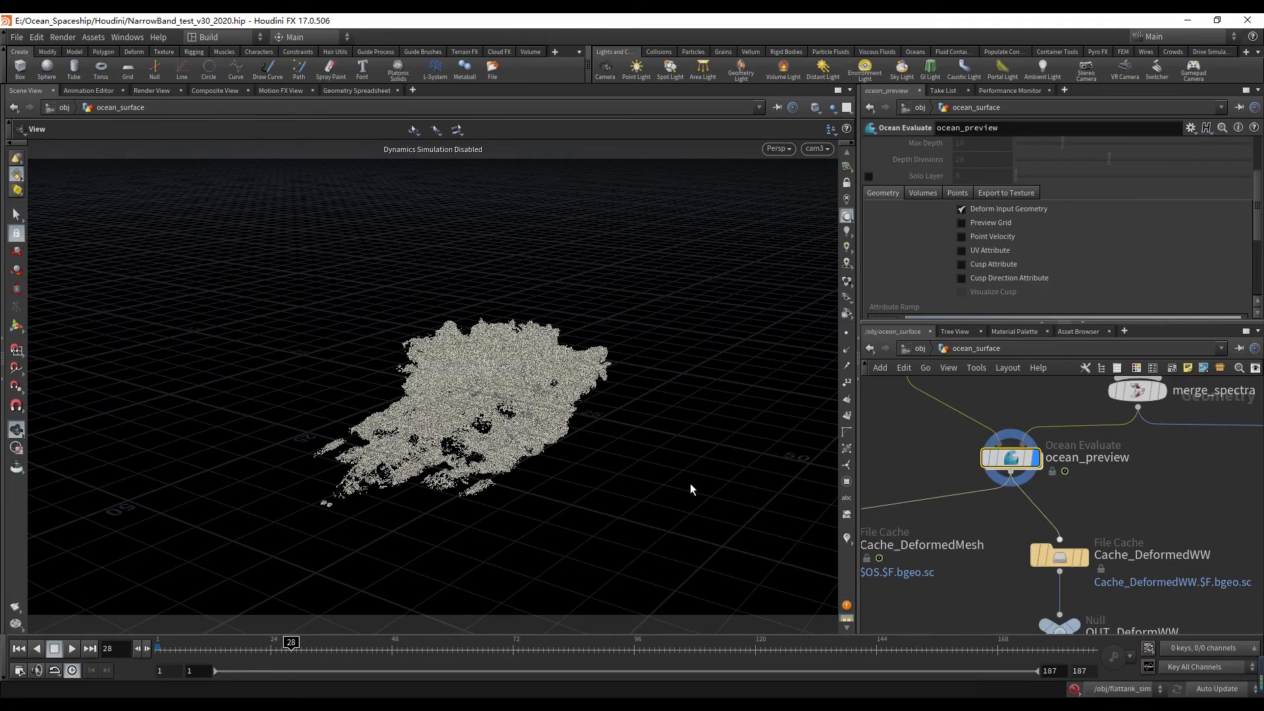
{"action": "middle_click_drag", "start_coordinate": [1007, 527], "coordinate": [1144, 542]}
{"action": "key", "text": "y"}
{"action": "left_click_drag", "start_coordinate": [1073, 491], "coordinate": [1083, 543]}
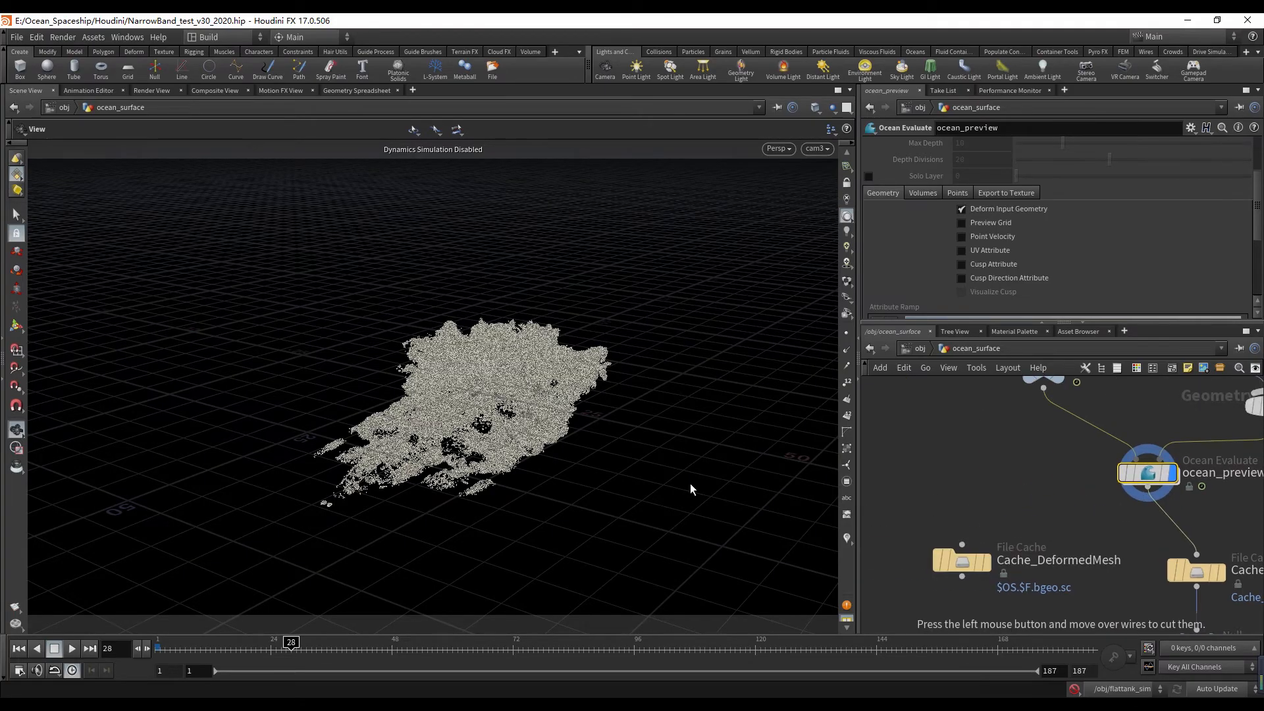
- Disconnect the Cache_DeformedWW file cache from the output of ocean_preview
{"action": "scroll", "coordinate": [1155, 499], "scroll_direction": "down", "scroll_amount": 2}
{"action": "middle_click_drag", "start_coordinate": [1156, 499], "coordinate": [936, 518]}
{"action": "scroll", "coordinate": [1061, 506], "scroll_direction": "up", "scroll_amount": 2}
{"action": "scroll", "coordinate": [1009, 527], "scroll_direction": "up", "scroll_amount": 2}
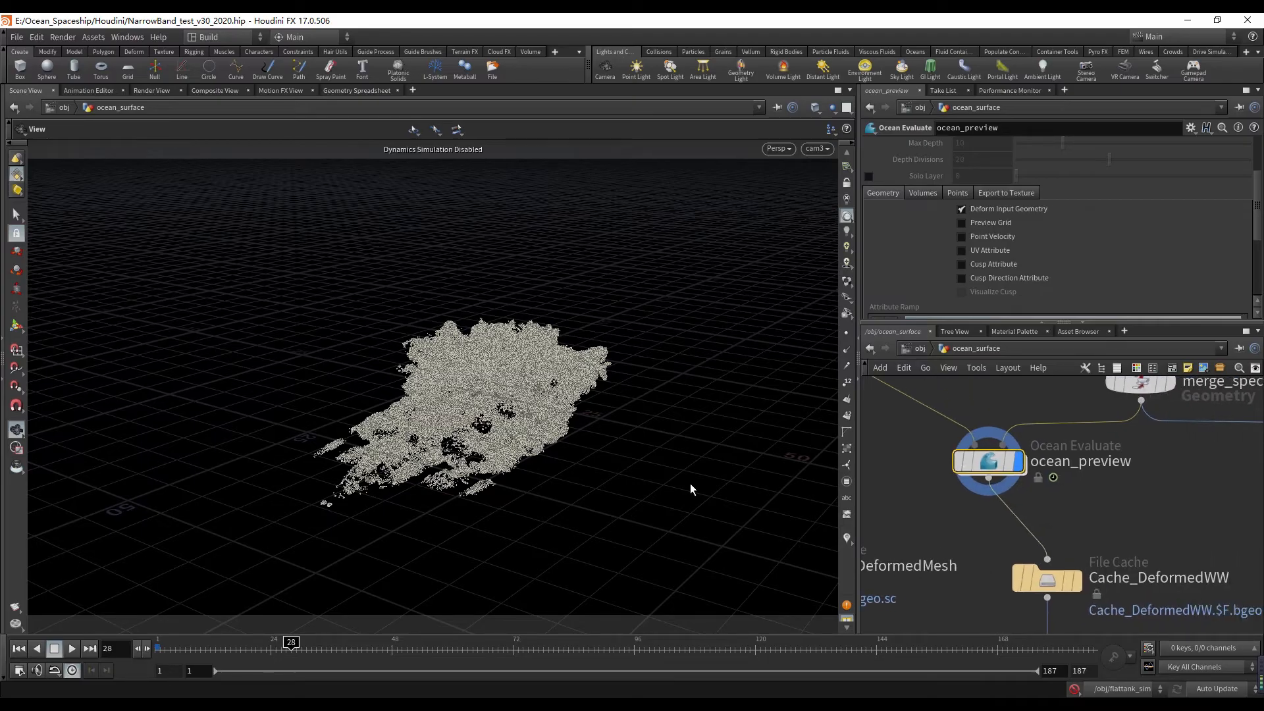
{"action": "key", "text": "y"}
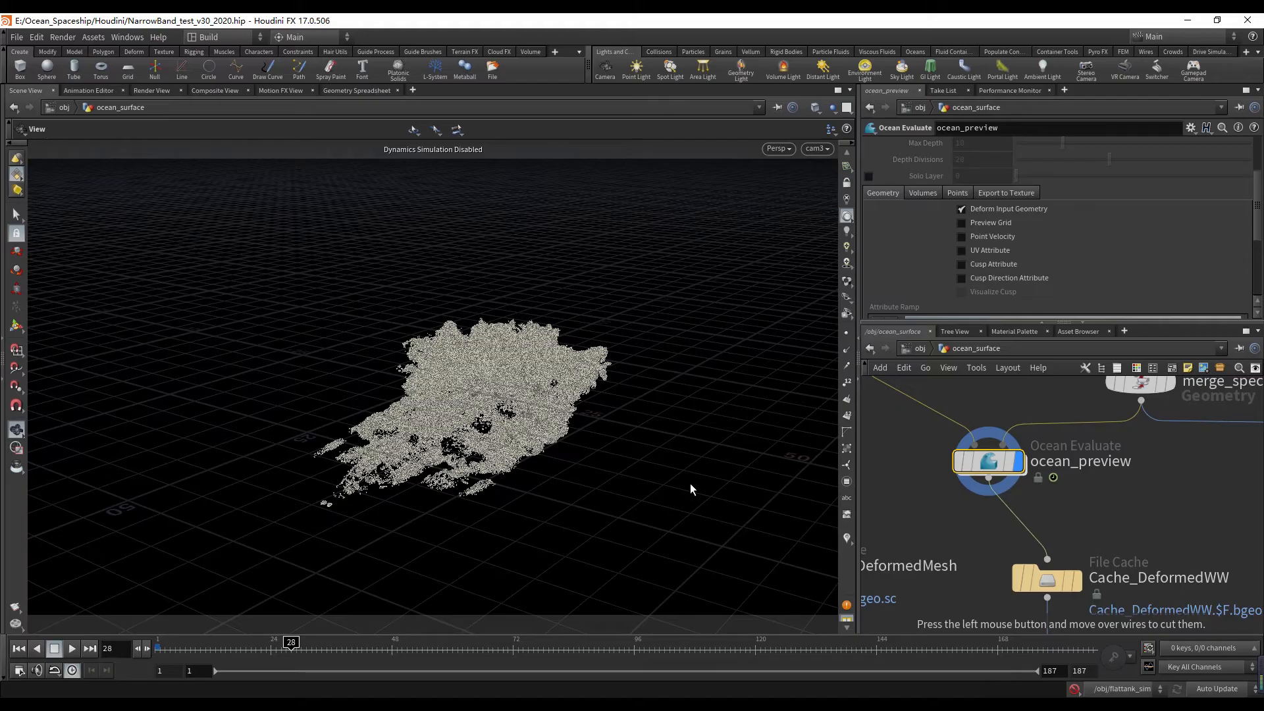
{"action": "left_click_drag", "start_coordinate": [917, 517], "coordinate": [1165, 511]}
{"action": "left_click", "coordinate": [988, 478]}
{"action": "left_click", "coordinate": [1046, 558]}
- Display Cache_DeformedWW, and cut and reconnect its wire to the OUT_DeformWW null
{"action": "scroll", "coordinate": [1098, 512], "scroll_direction": "down", "scroll_amount": 3}
{"action": "scroll", "coordinate": [1061, 515], "scroll_direction": "up", "scroll_amount": 2}
{"action": "middle_click_drag", "start_coordinate": [1098, 512], "coordinate": [1060, 506]}
{"action": "left_click_drag", "start_coordinate": [1072, 507], "coordinate": [971, 603]}
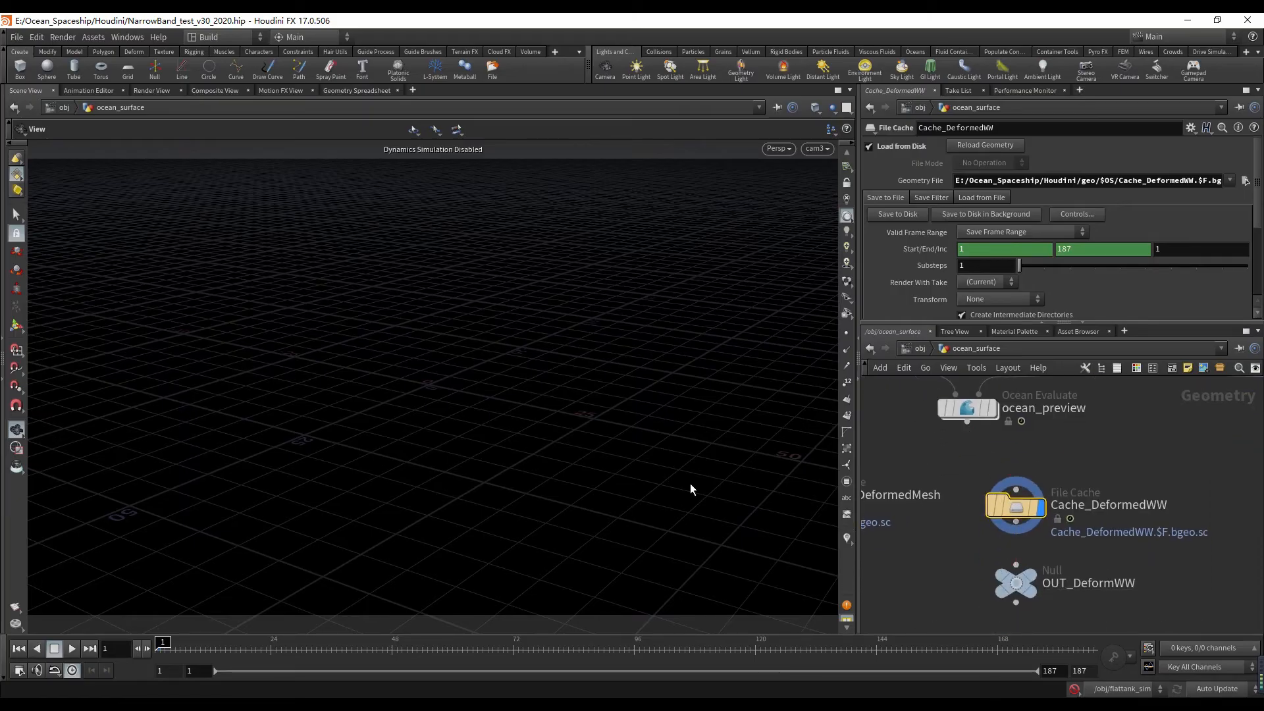
{"action": "left_click_drag", "start_coordinate": [1015, 522], "coordinate": [1015, 564]}
- Review the FLIP solver, mesh and whitewater settings shown in the Final_H264 video, and close the player
{"action": "scroll", "coordinate": [955, 497], "scroll_direction": "down", "scroll_amount": 5}
{"action": "middle_click_drag", "start_coordinate": [954, 497], "coordinate": [1013, 531]}
{"action": "scroll", "coordinate": [1000, 474], "scroll_direction": "up", "scroll_amount": 4}
{"action": "middle_click_drag", "start_coordinate": [908, 415], "coordinate": [957, 466]}
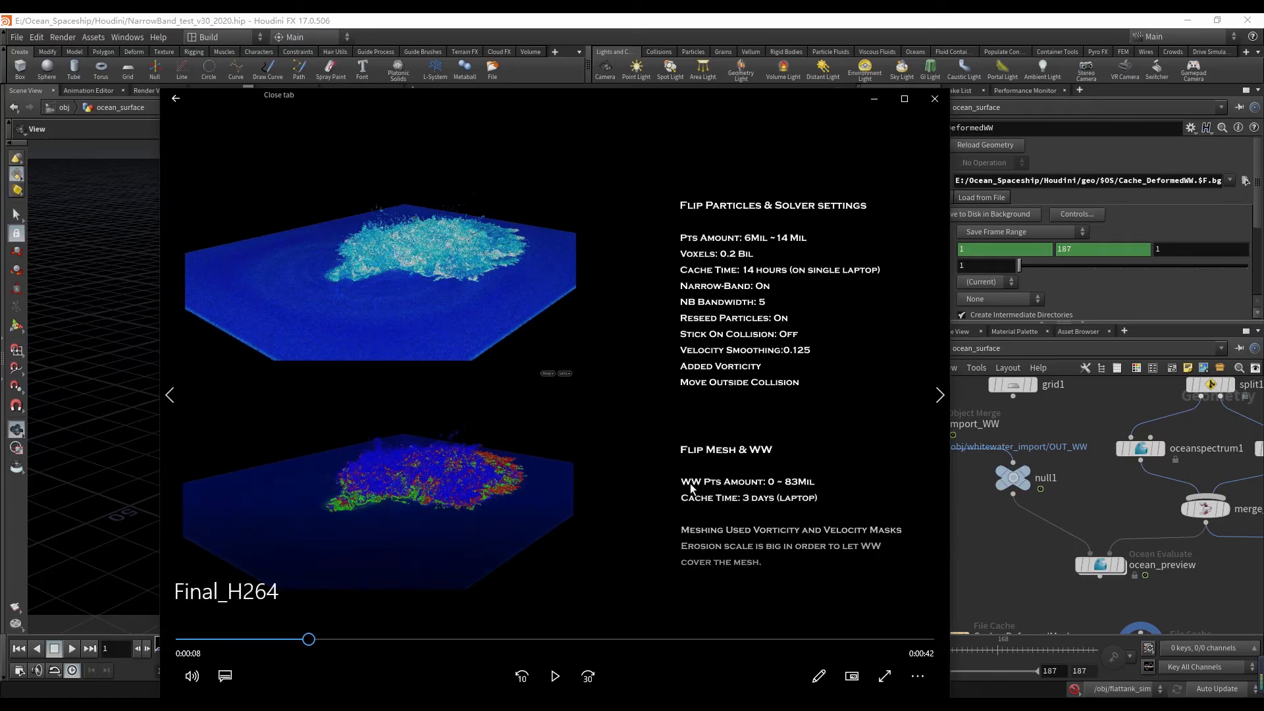
{"action": "left_click_drag", "start_coordinate": [454, 102], "coordinate": [537, 91]}
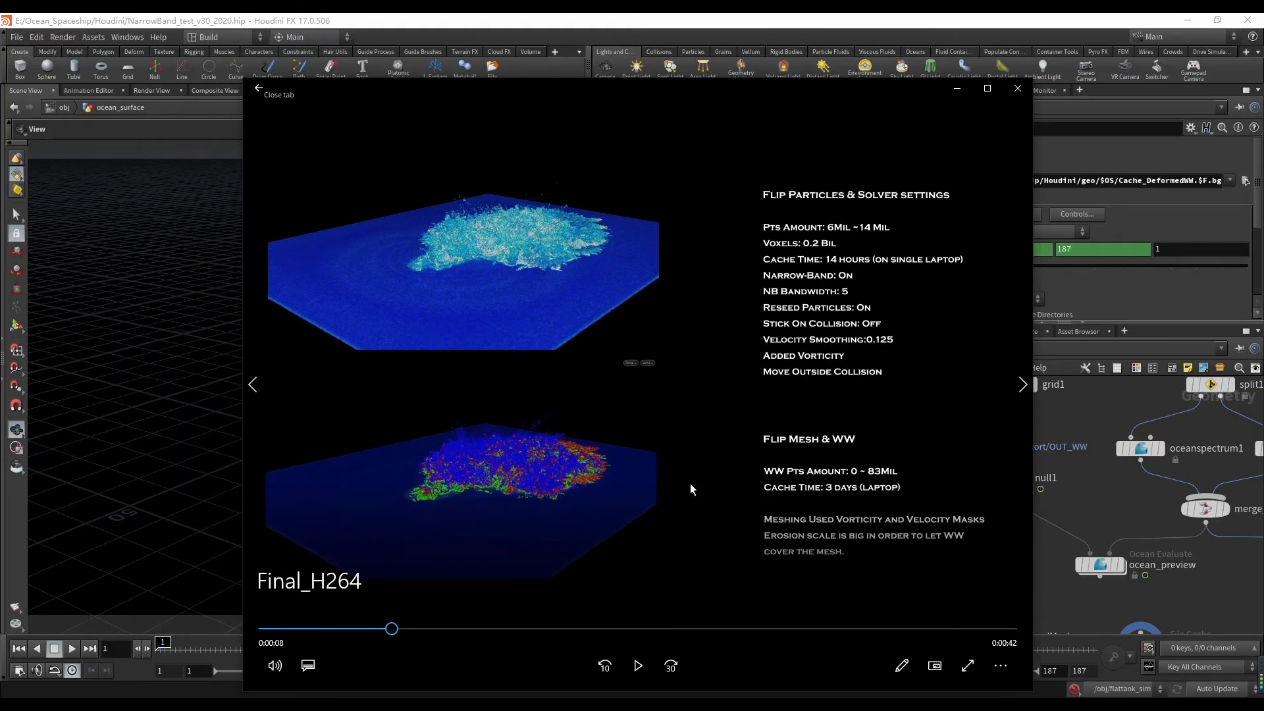
{"action": "left_click_drag", "start_coordinate": [637, 78], "coordinate": [548, 92]}
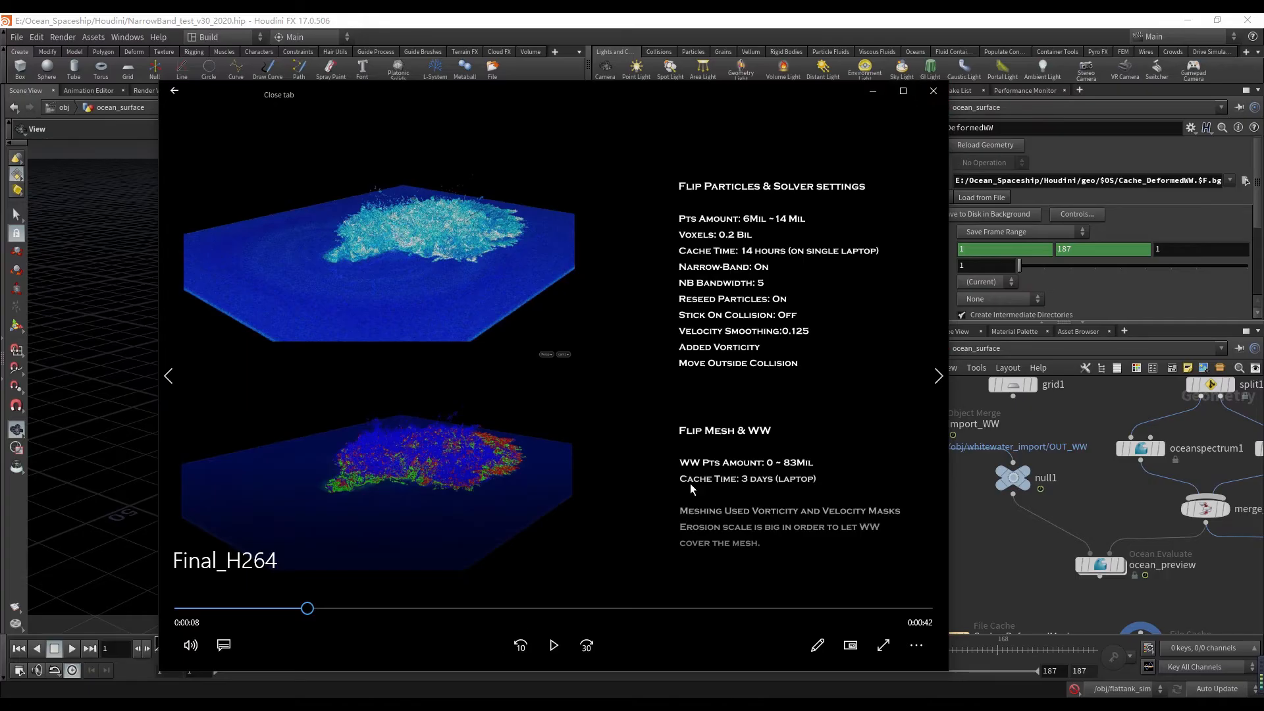
{"action": "left_click", "coordinate": [934, 91]}
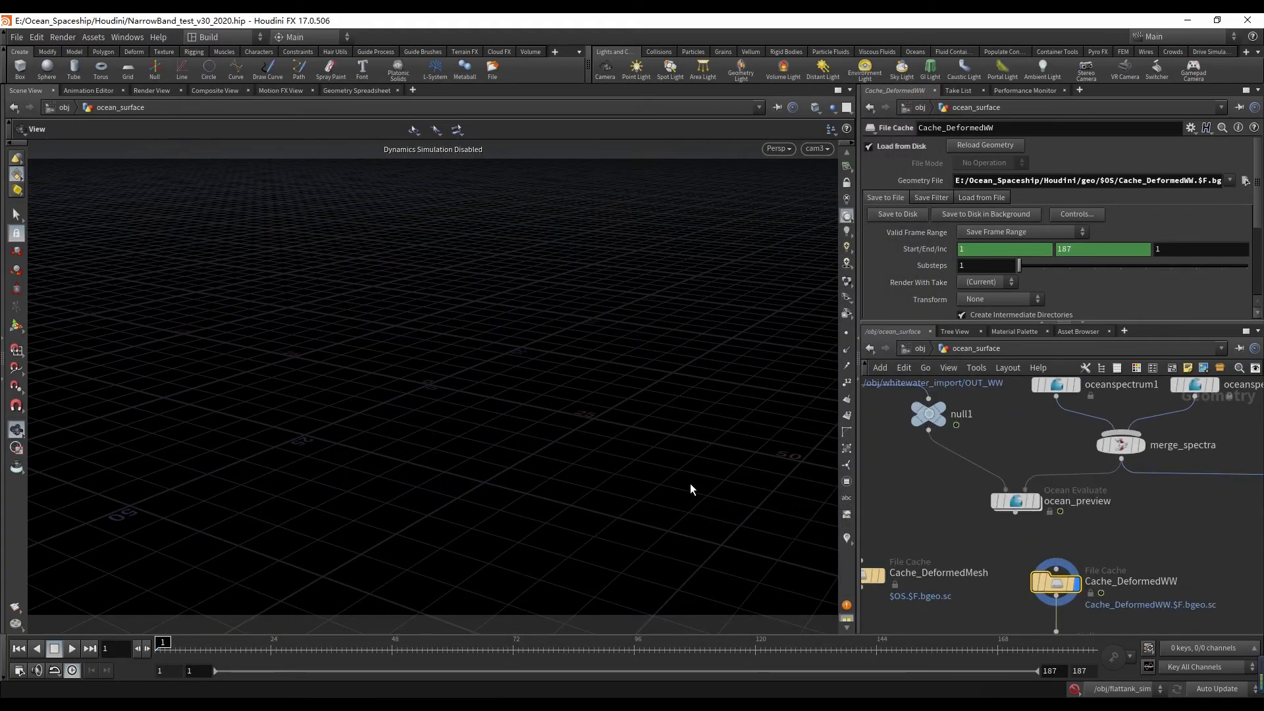
- Feed grid1 into null1 and display ocean_preview
{"action": "scroll", "coordinate": [937, 531], "scroll_direction": "down", "scroll_amount": 3}
{"action": "scroll", "coordinate": [1013, 521], "scroll_direction": "up", "scroll_amount": 3}
{"action": "left_click", "coordinate": [1010, 505]}
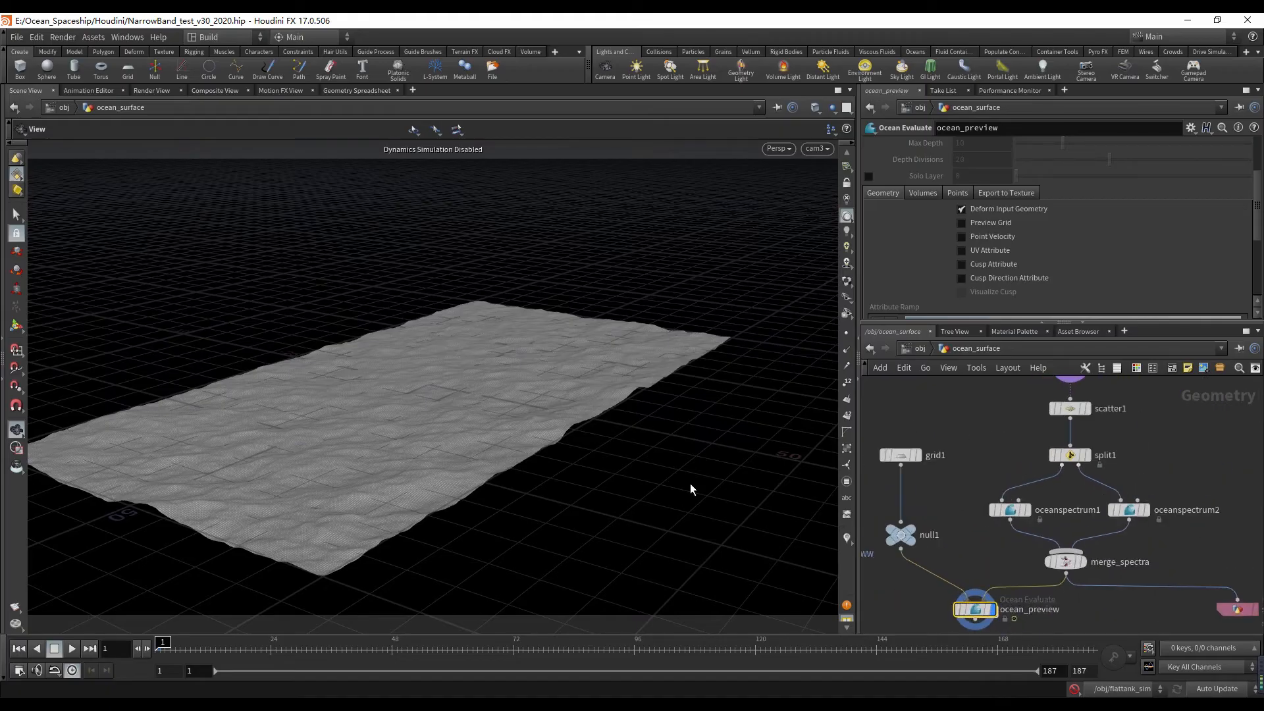
- Return to the object level and view the ocean surface through cam3
{"action": "key", "text": "u"}
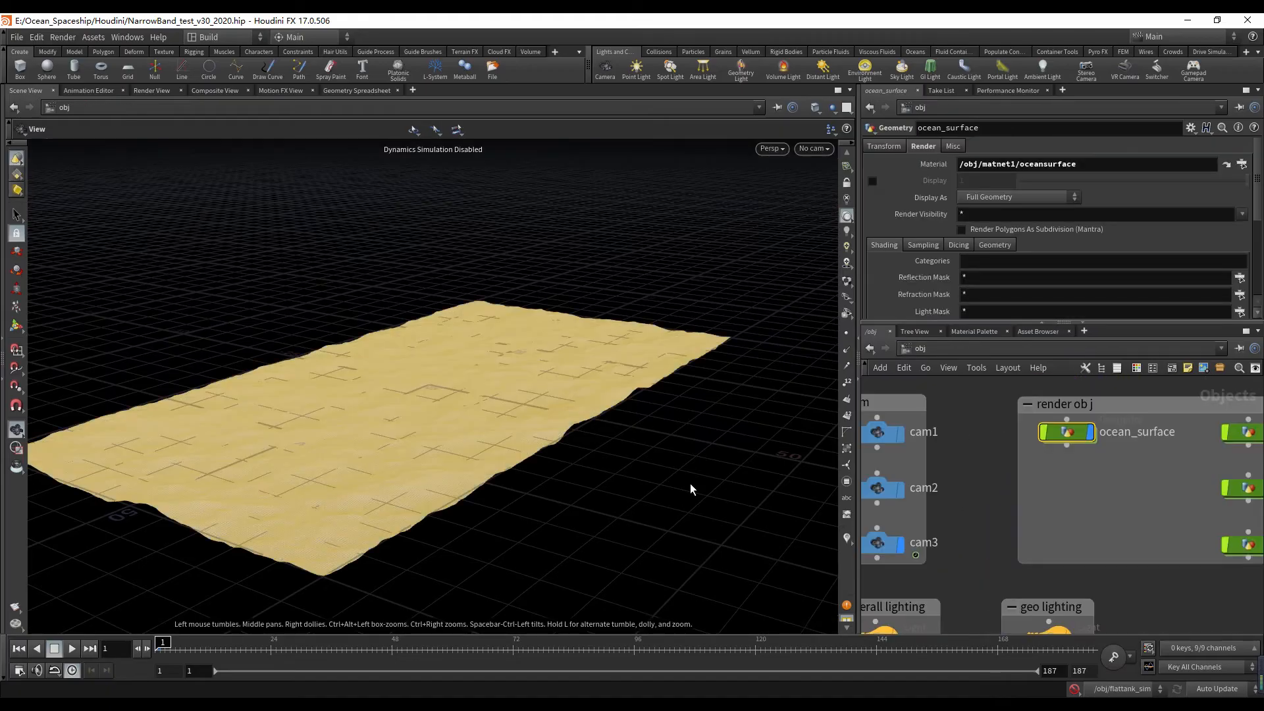
{"action": "left_click", "coordinate": [1046, 484]}
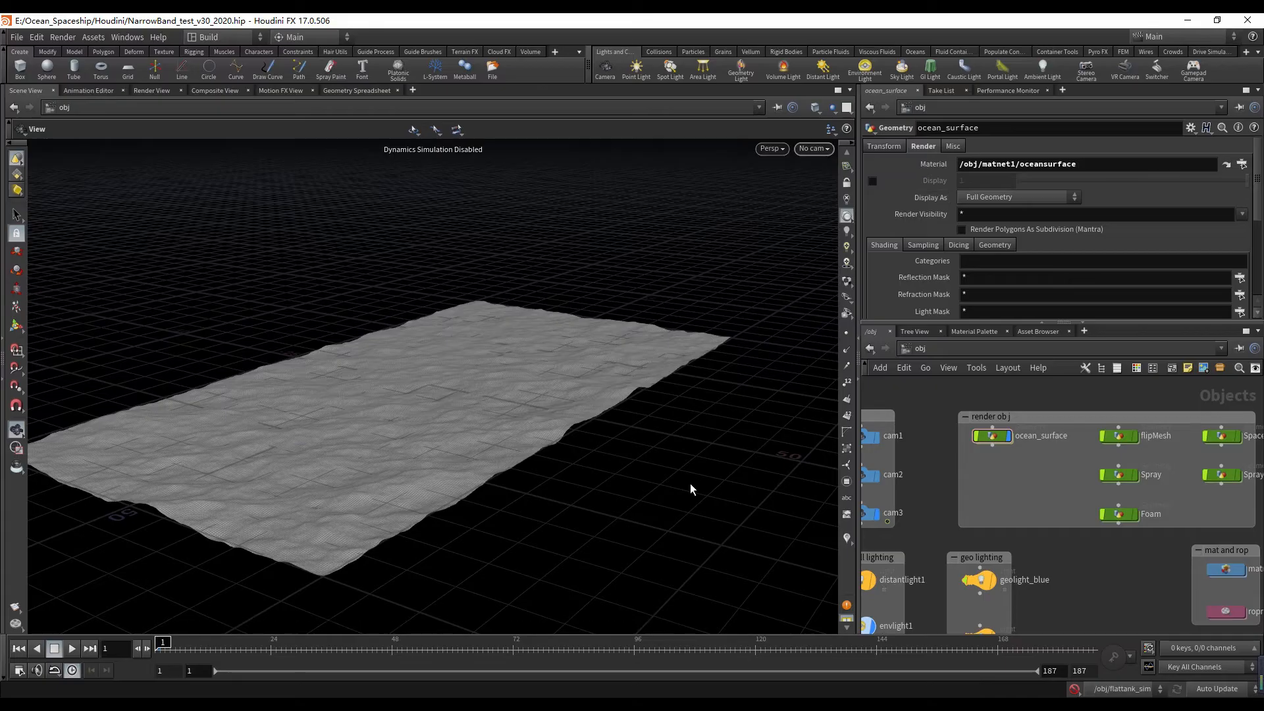
{"action": "left_click", "coordinate": [814, 148]}
{"action": "left_click", "coordinate": [823, 236]}
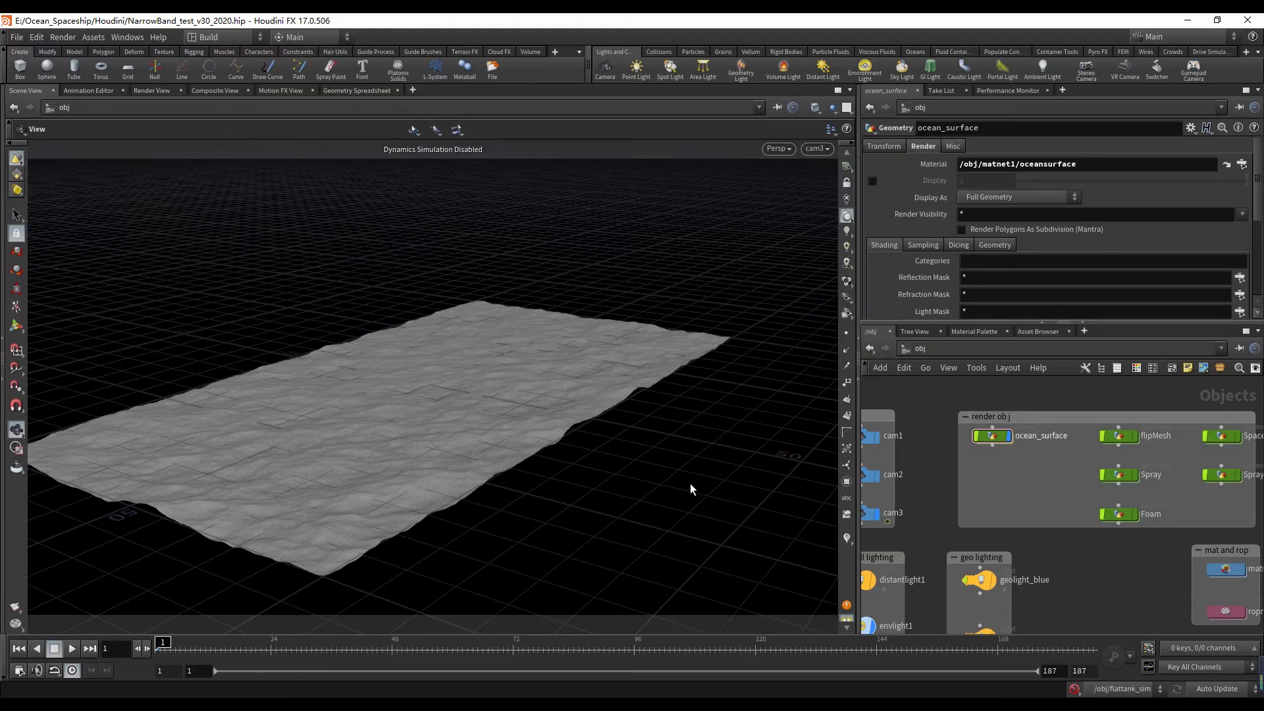
- Open the Spaceship object's network and move the timeline to frame 34
{"action": "middle_click_drag", "start_coordinate": [1013, 458], "coordinate": [875, 472]}
{"action": "scroll", "coordinate": [875, 473], "scroll_direction": "up", "scroll_amount": 1}
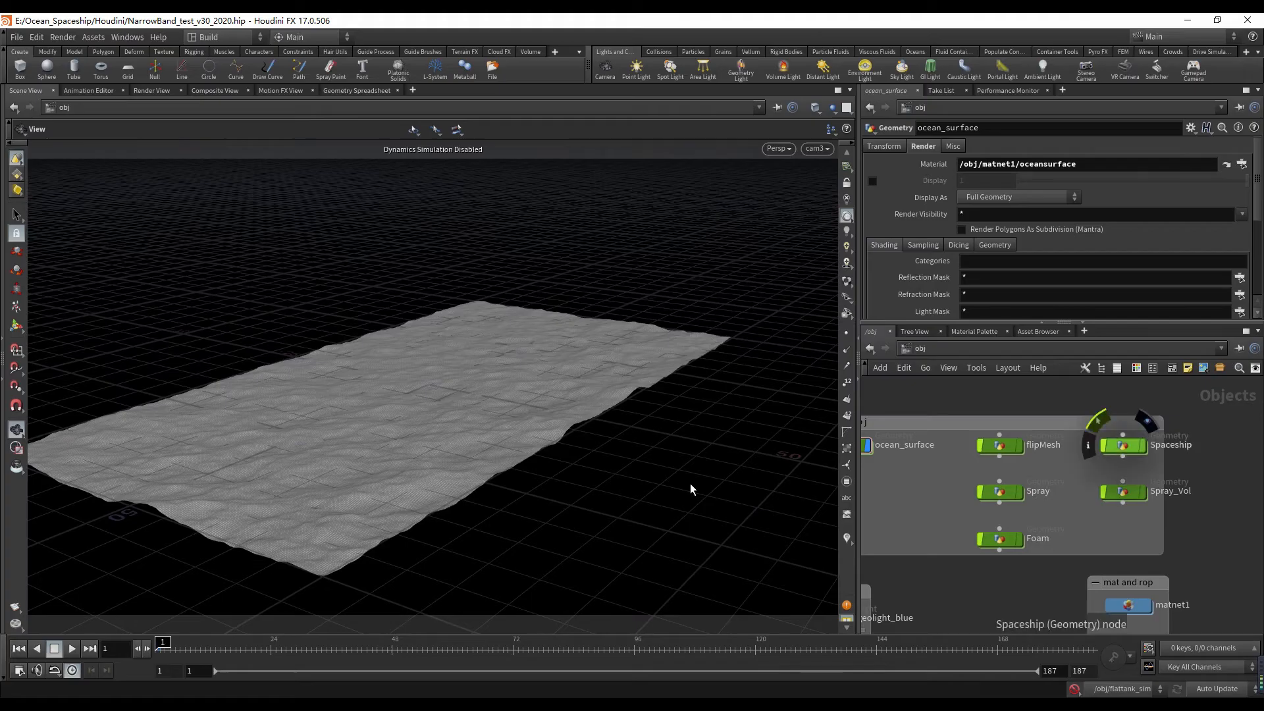
{"action": "double_click", "coordinate": [1123, 446]}
{"action": "scroll", "coordinate": [994, 487], "scroll_direction": "up", "scroll_amount": 3}
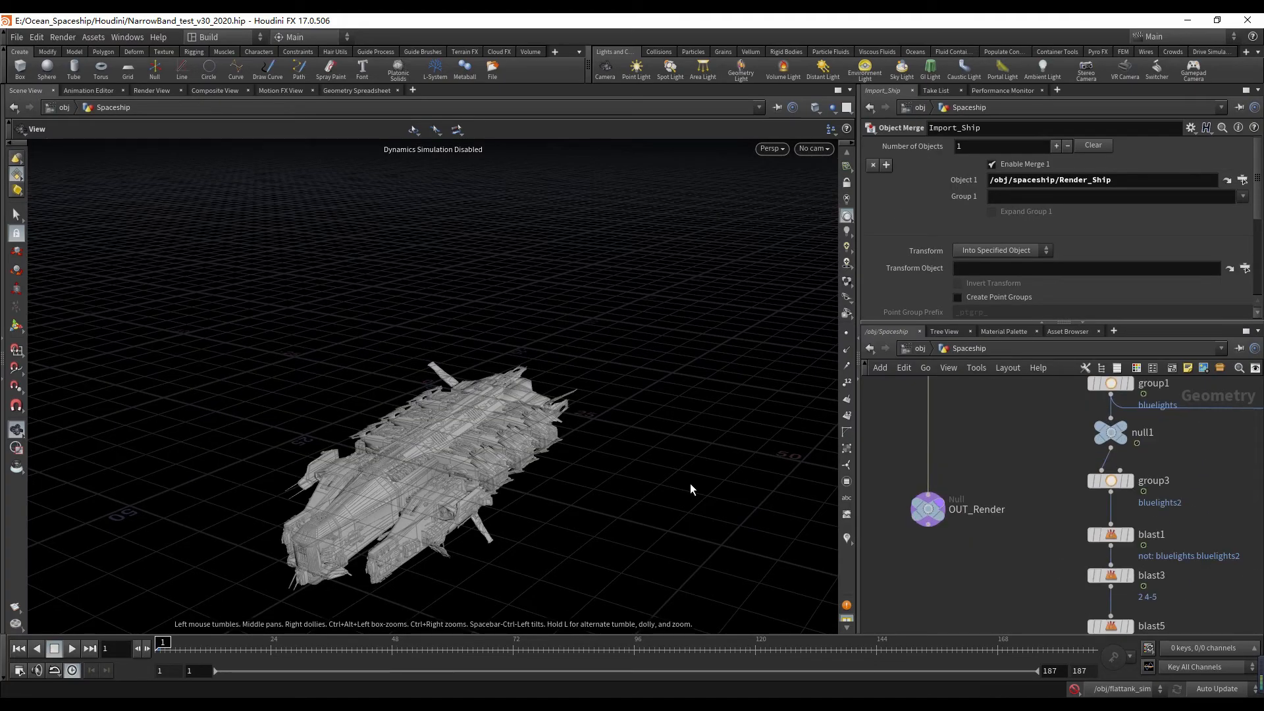
{"action": "middle_click_drag", "start_coordinate": [995, 487], "coordinate": [1008, 543]}
{"action": "mouse_move", "coordinate": [459, 649]}
{"action": "left_mouse_down"}
{"action": "mouse_move", "coordinate": [750, 649]}
{"action": "mouse_move", "coordinate": [321, 649]}
{"action": "left_mouse_up"}
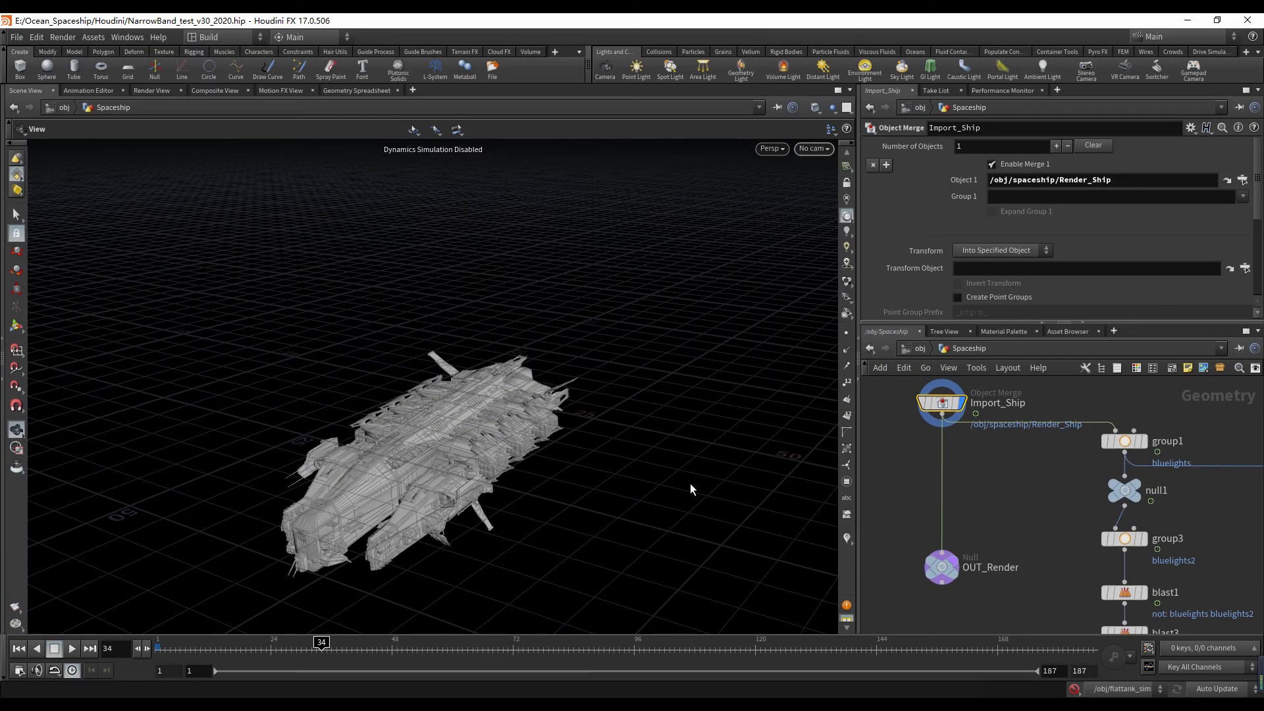
- Look at the imported ship through cam2 and return to the object level
{"action": "left_click", "coordinate": [814, 148]}
{"action": "left_click", "coordinate": [842, 237]}
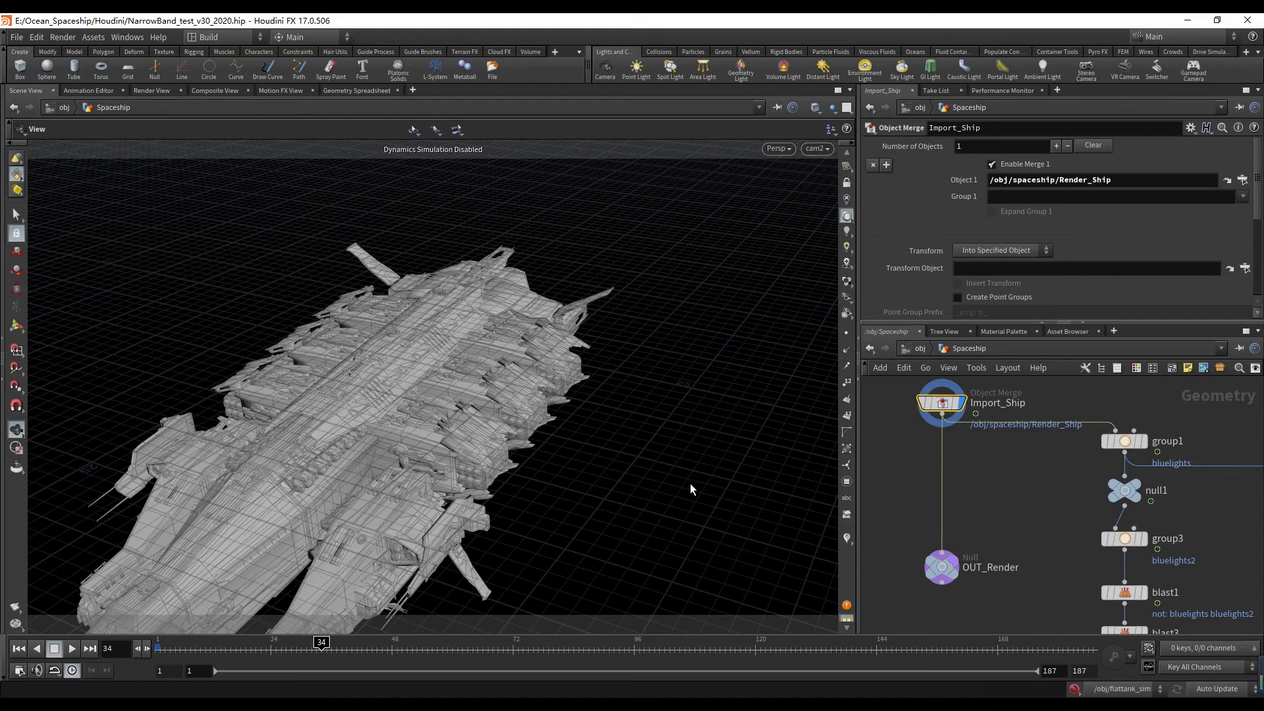
{"action": "left_click", "coordinate": [815, 148]}
{"action": "left_click", "coordinate": [842, 224]}
{"action": "key", "text": "u"}
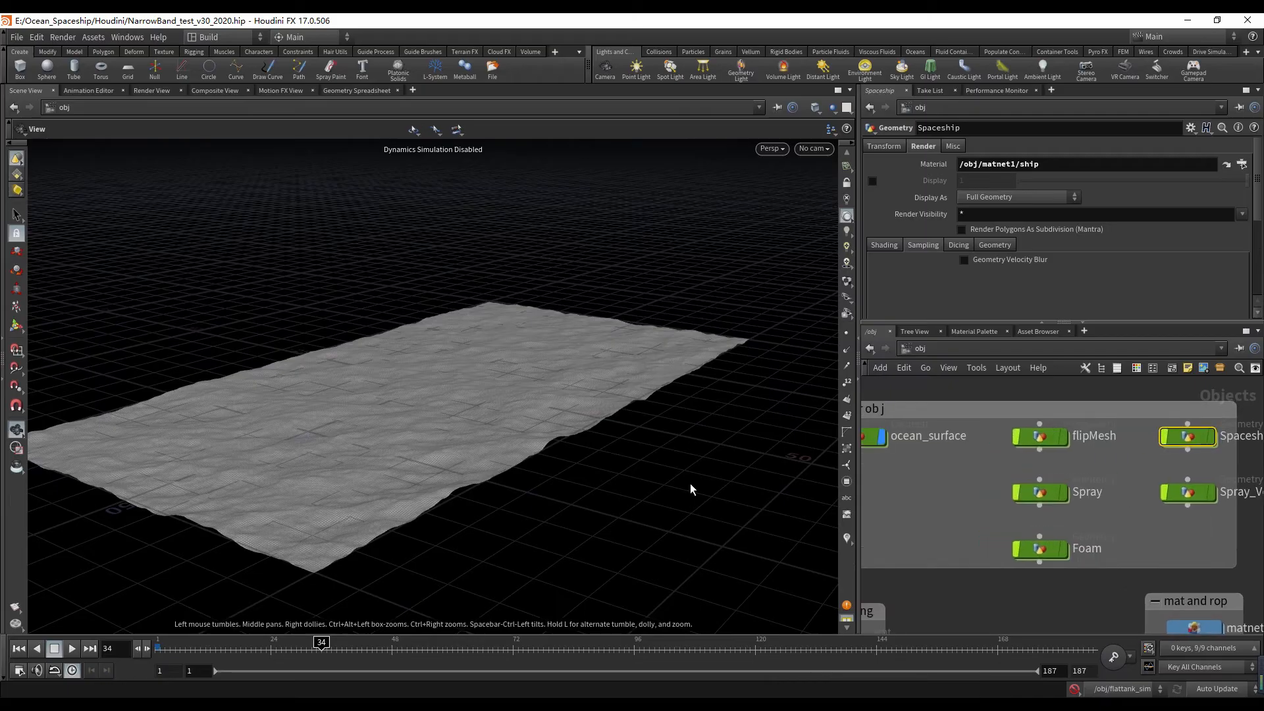
- Examine the render settings of the flipMesh, Spray, Foam and Spray_Vol objects
{"action": "left_click", "coordinate": [1039, 437]}
{"action": "left_click", "coordinate": [1039, 493]}
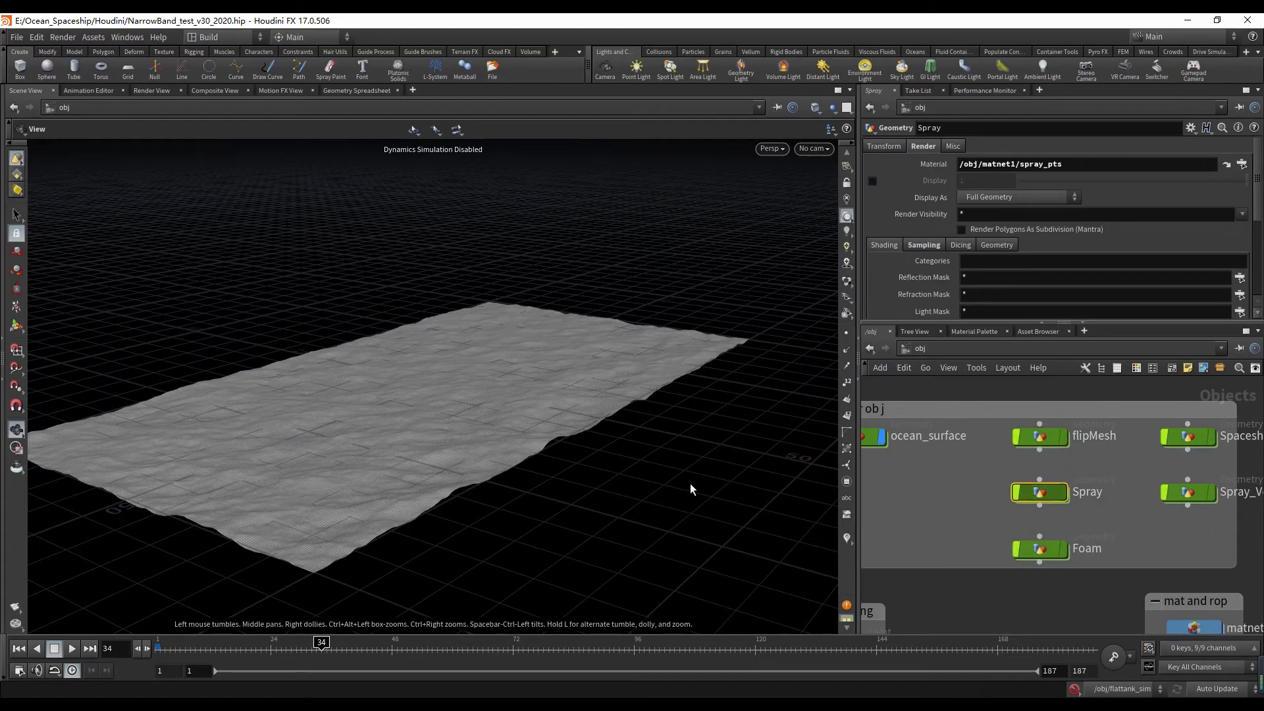
{"action": "left_click", "coordinate": [1039, 562]}
{"action": "middle_click_drag", "start_coordinate": [1142, 526], "coordinate": [1080, 527]}
{"action": "left_click", "coordinate": [1125, 493]}
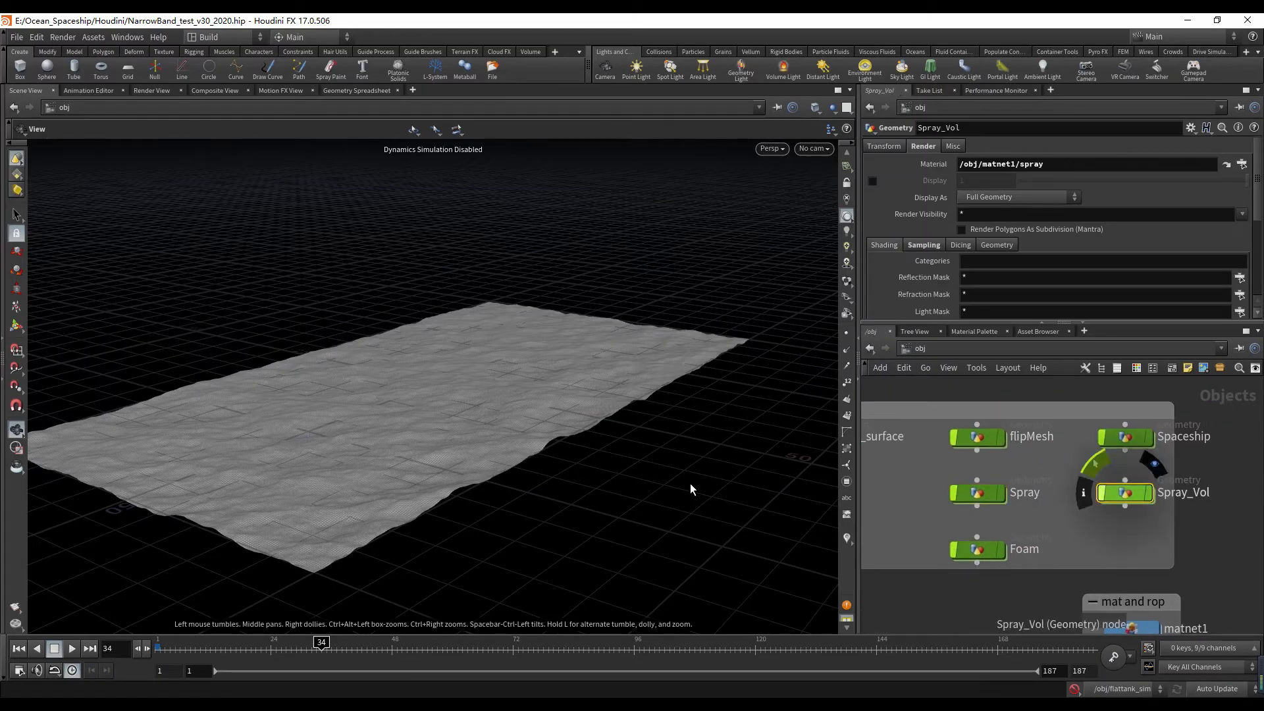
{"action": "left_click", "coordinate": [977, 549]}
{"action": "left_click", "coordinate": [1124, 493]}
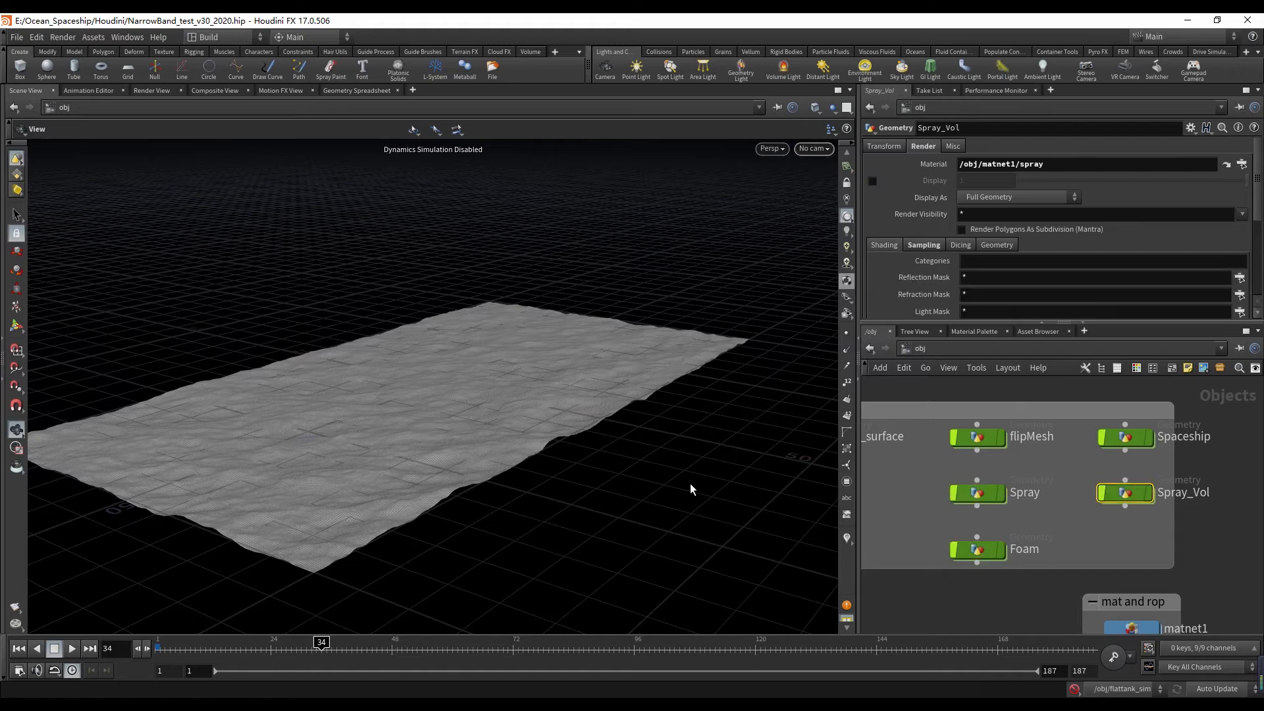
- View the scene through cam3 and select the Spray, Foam and Spray_Vol objects together
{"action": "left_click", "coordinate": [814, 148]}
{"action": "left_click", "coordinate": [826, 224]}
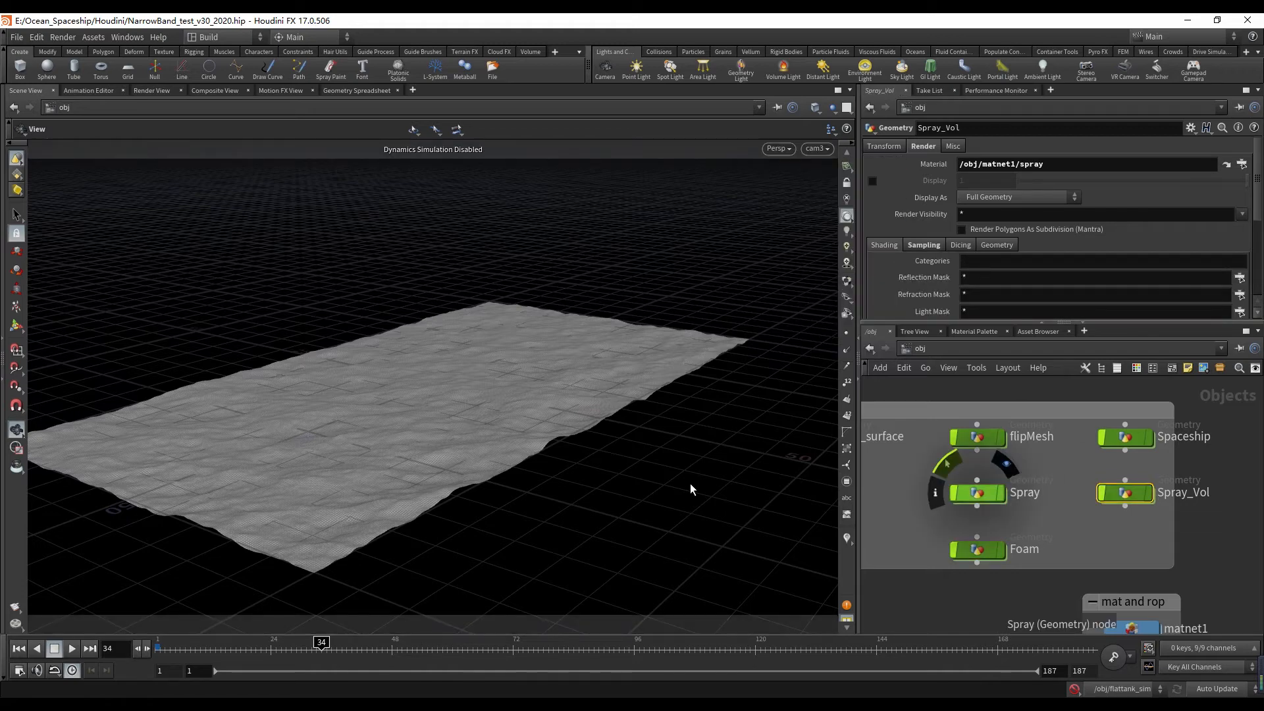
{"action": "scroll", "coordinate": [973, 498], "scroll_direction": "down", "scroll_amount": 2}
{"action": "scroll", "coordinate": [1039, 505], "scroll_direction": "up", "scroll_amount": 2}
{"action": "mouse_move", "coordinate": [1040, 504]}
{"action": "middle_mouse_down"}
{"action": "mouse_move", "coordinate": [1130, 424]}
{"action": "mouse_move", "coordinate": [1039, 505]}
{"action": "middle_mouse_up"}
{"action": "scroll", "coordinate": [1015, 498], "scroll_direction": "up", "scroll_amount": 2}
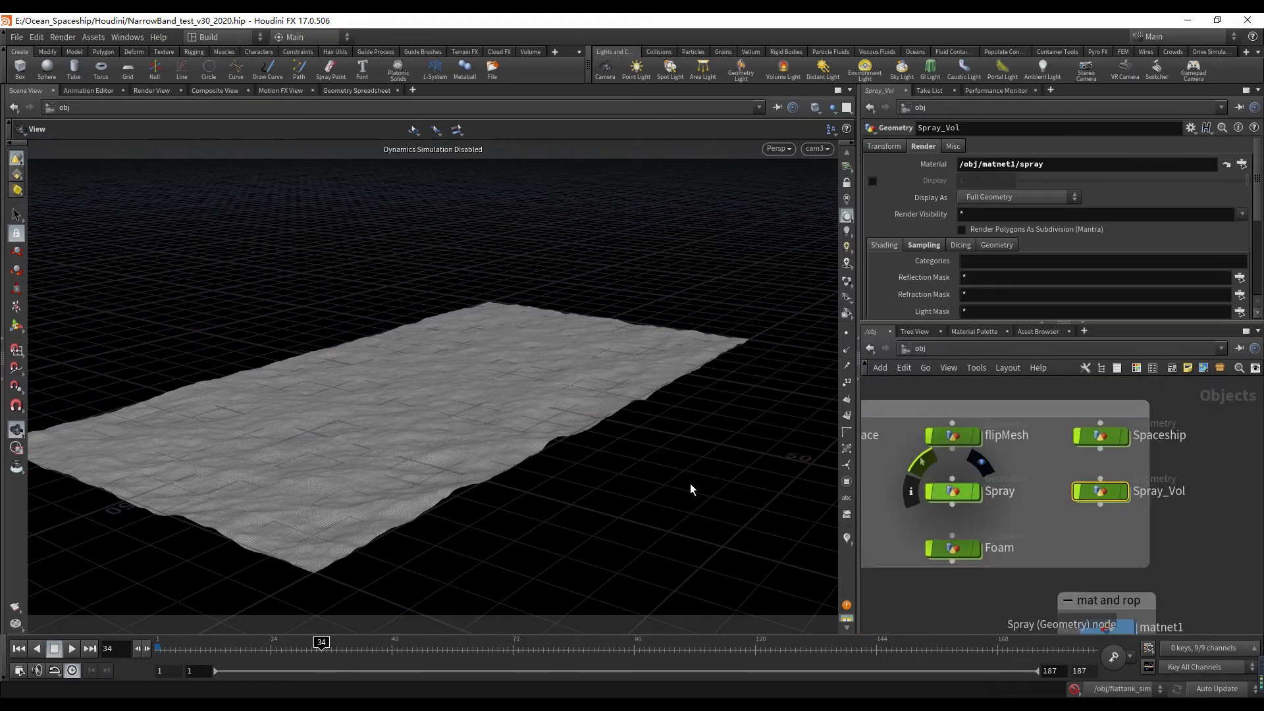
{"action": "left_click", "coordinate": [952, 491]}
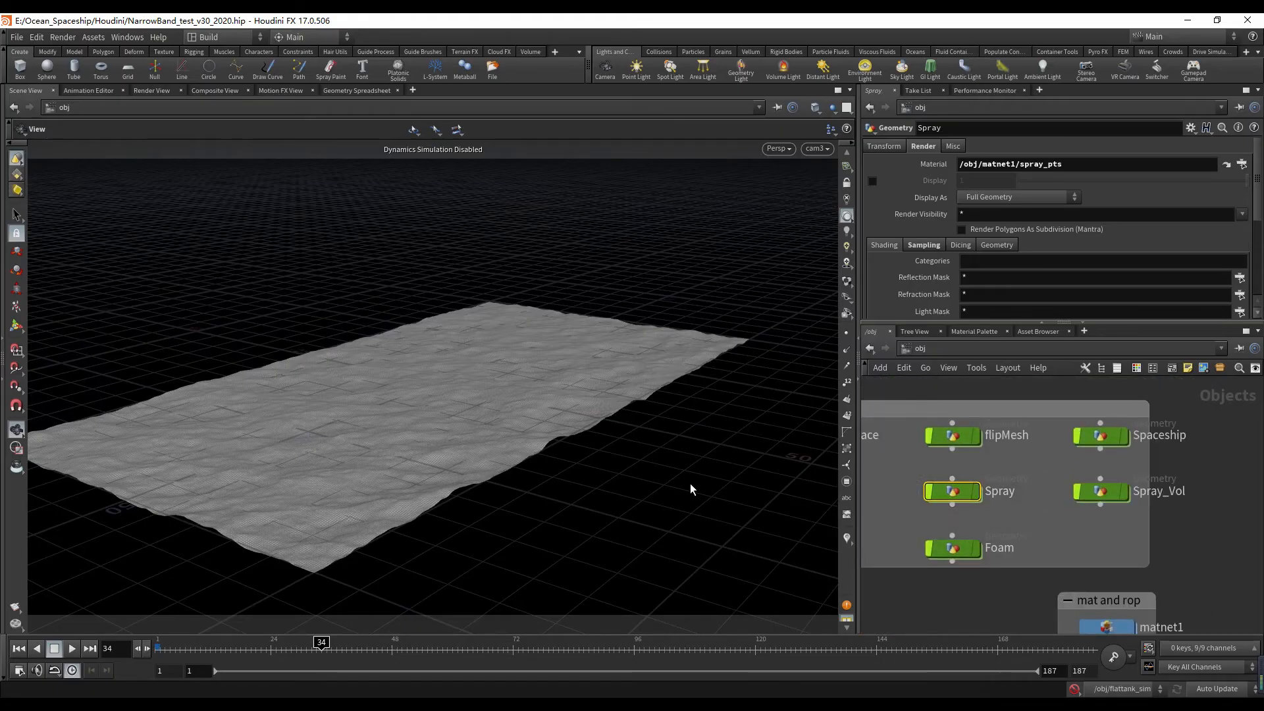
{"action": "mouse_move", "coordinate": [911, 466]}
{"action": "left_mouse_down"}
{"action": "mouse_move", "coordinate": [1128, 511]}
{"action": "mouse_move", "coordinate": [1169, 554]}
{"action": "left_mouse_up"}
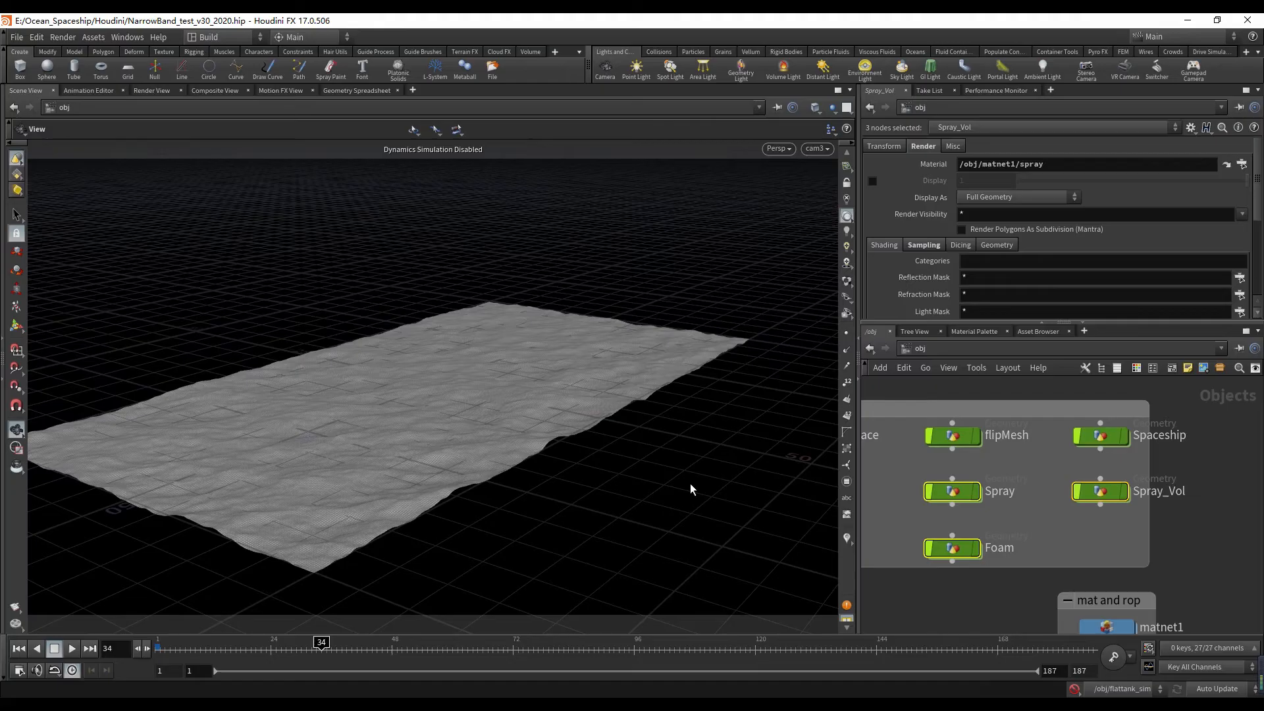
{"action": "left_click_drag", "start_coordinate": [886, 467], "coordinate": [1123, 585]}
- Open the Spray object's network and view its particles through cam3
{"action": "mouse_move", "coordinate": [954, 492]}
{"action": "double_click", "coordinate": [952, 492]}
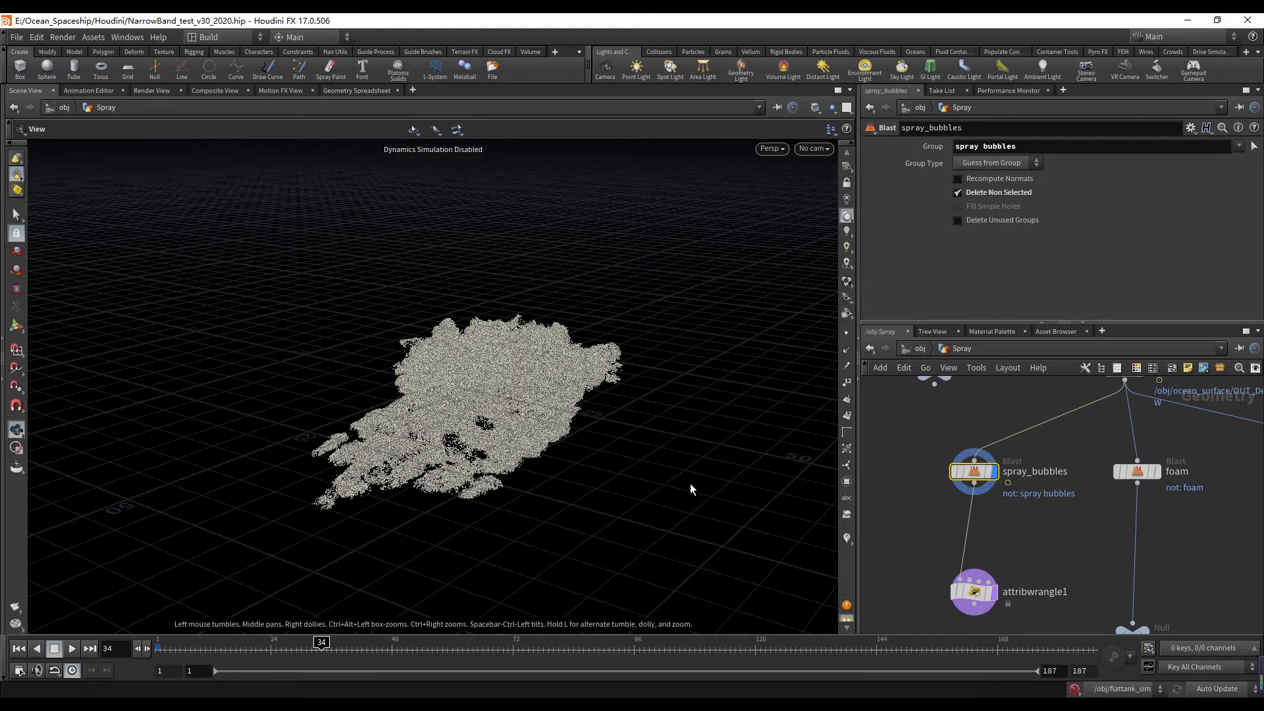
{"action": "left_click", "coordinate": [813, 149]}
{"action": "left_click", "coordinate": [827, 237]}
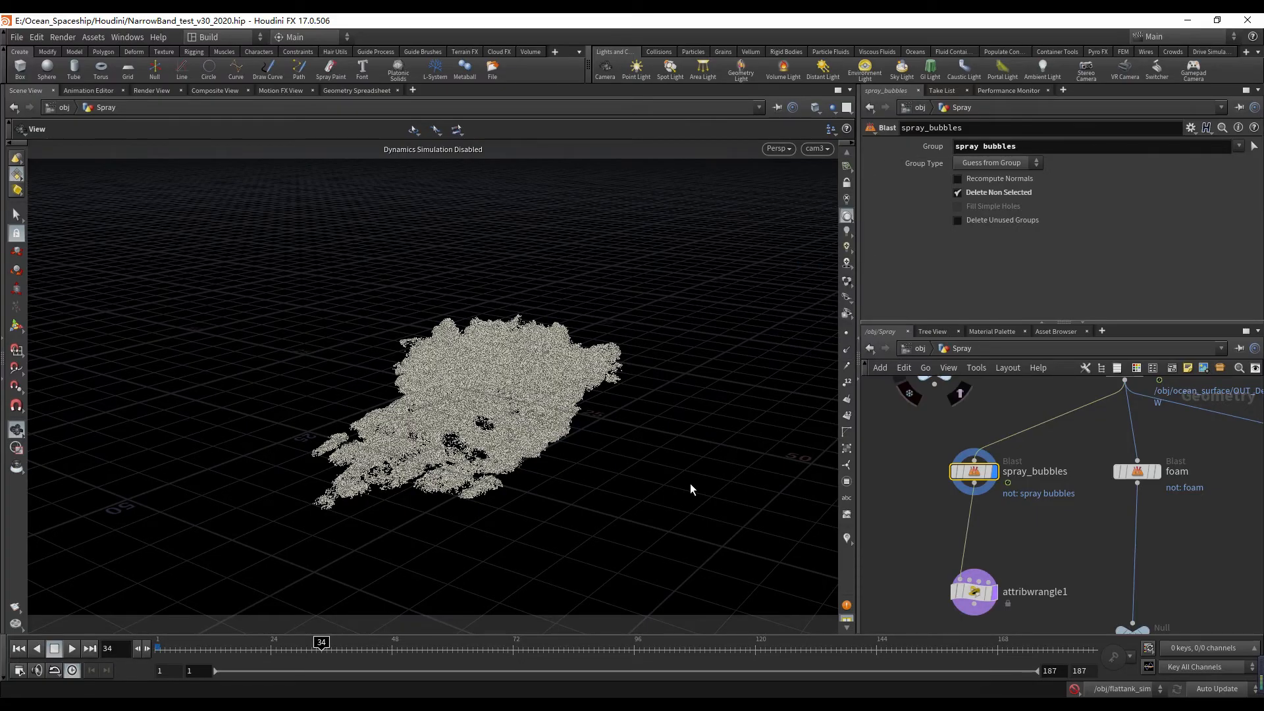
- Open the Foam object's network from the object level and view its particles through cam3 with attribwrangle2 selected
{"action": "left_click", "coordinate": [914, 348]}
{"action": "double_click", "coordinate": [953, 548]}
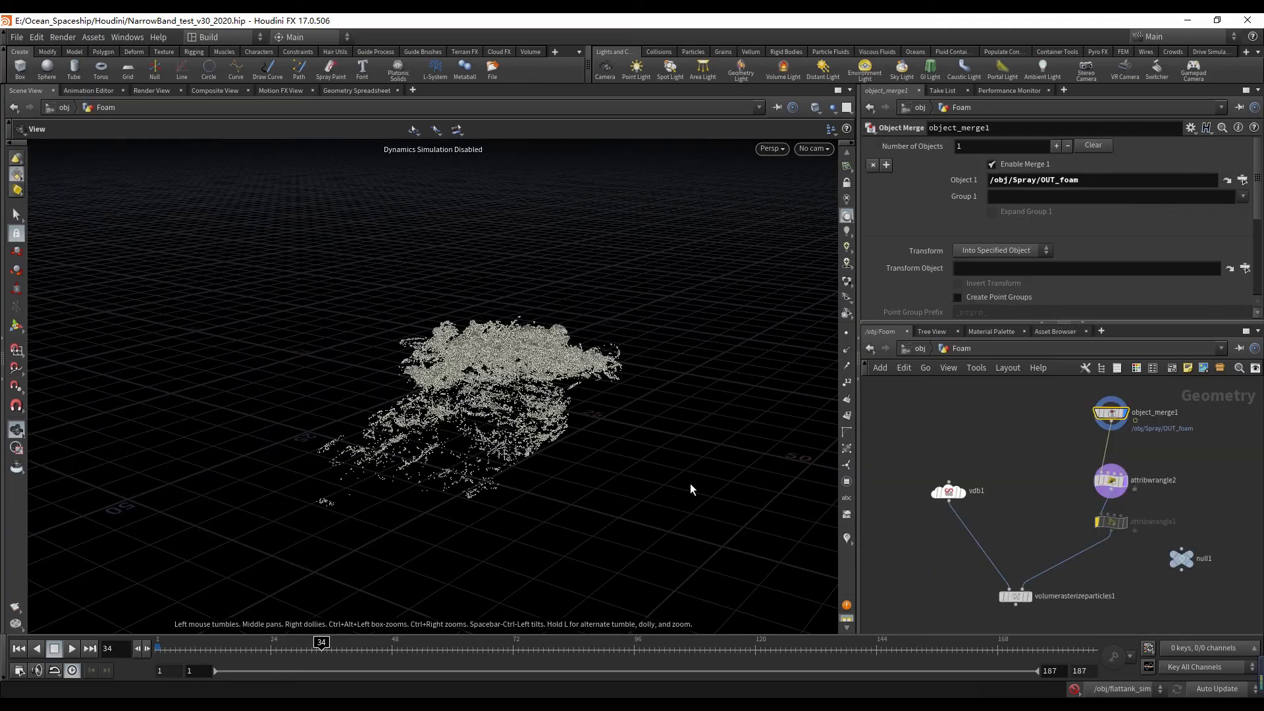
{"action": "scroll", "coordinate": [1080, 487], "scroll_direction": "up", "scroll_amount": 3}
{"action": "middle_click_drag", "start_coordinate": [1080, 487], "coordinate": [1069, 489]}
{"action": "scroll", "coordinate": [1053, 500], "scroll_direction": "down", "scroll_amount": 2}
{"action": "left_click", "coordinate": [1036, 464]}
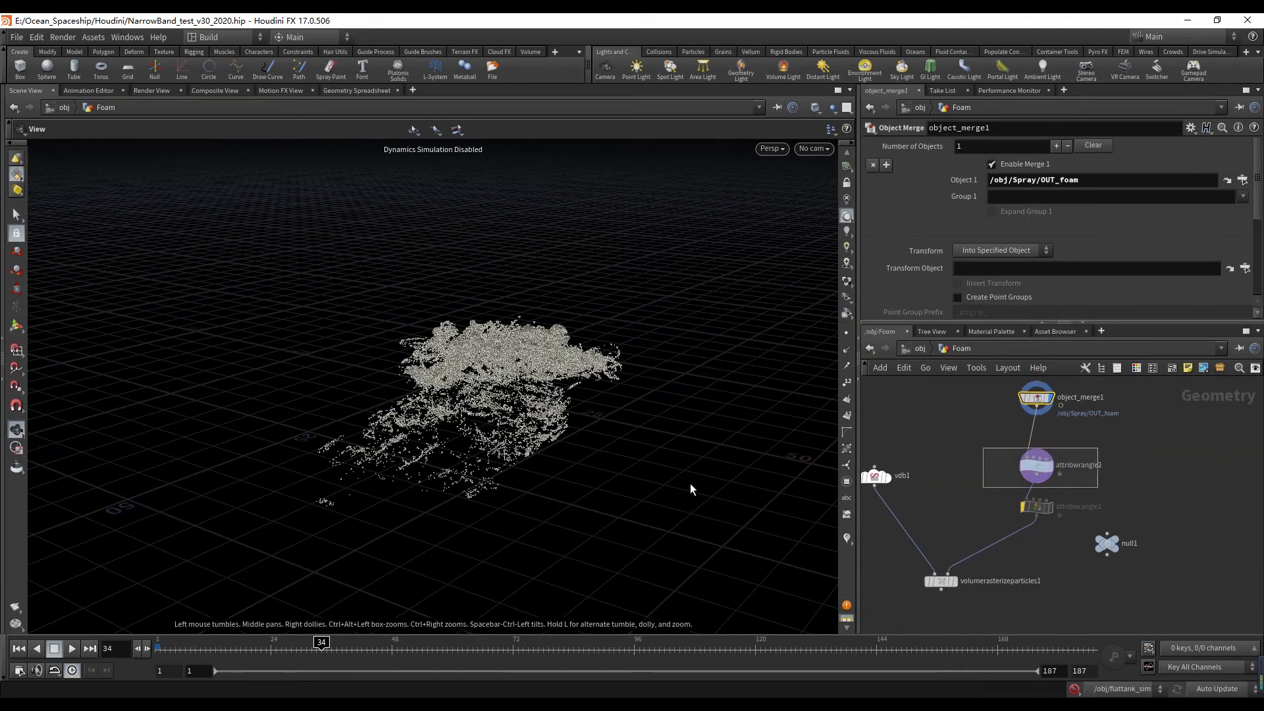
{"action": "left_click", "coordinate": [815, 148]}
{"action": "left_click", "coordinate": [824, 237]}
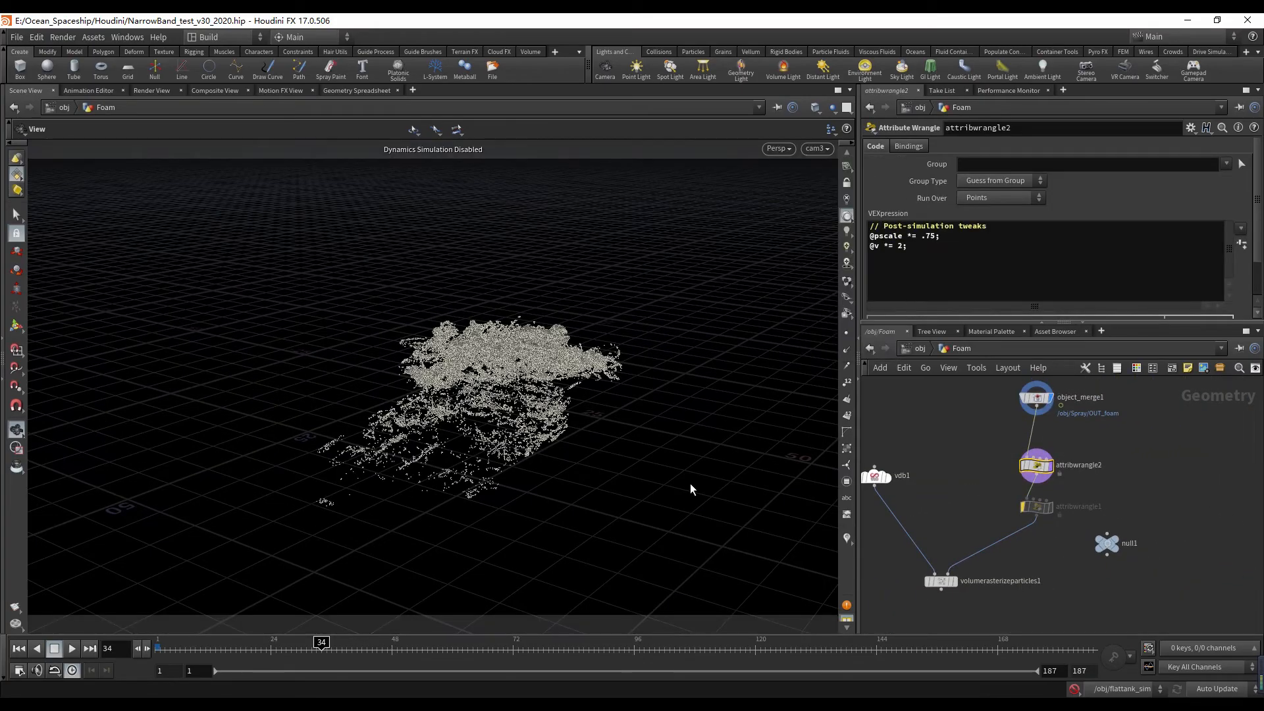
- Check object_merge1's node information in the Foam network and move the timeline to frame 47
{"action": "scroll", "coordinate": [1037, 393], "scroll_direction": "up", "scroll_amount": 3}
{"action": "left_click", "coordinate": [981, 405]}
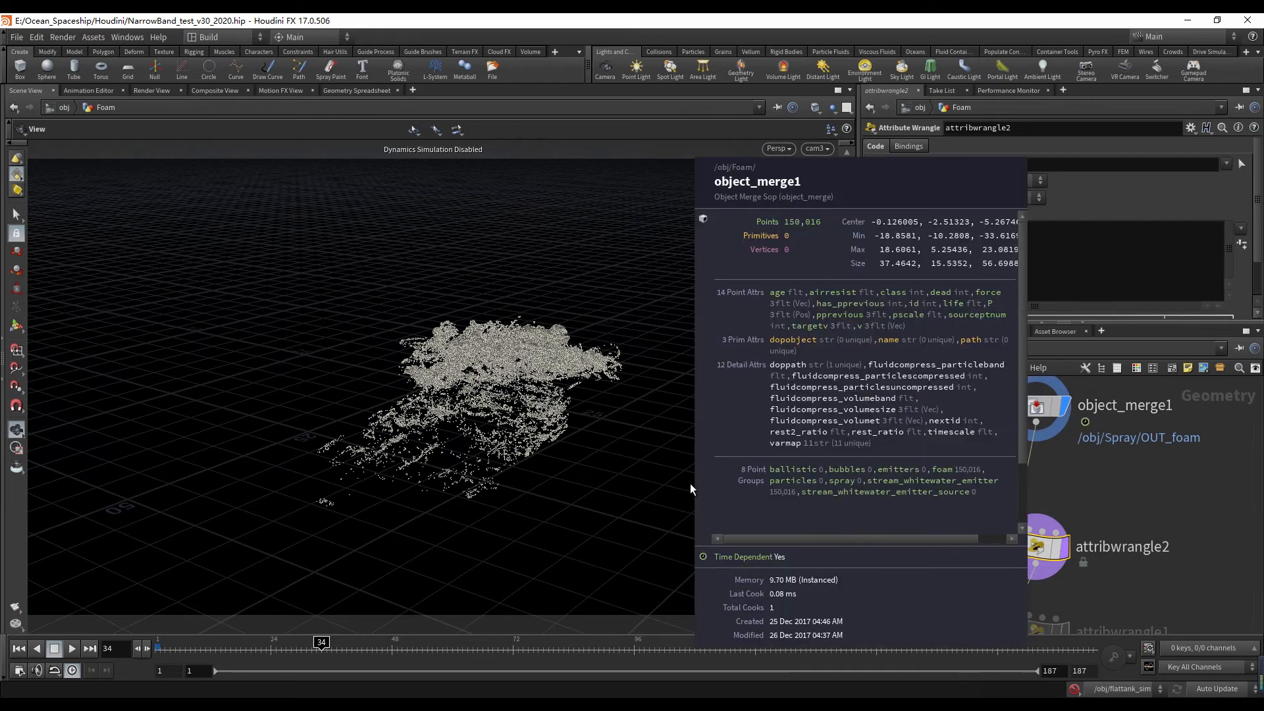
{"action": "scroll", "coordinate": [1036, 405], "scroll_direction": "down", "scroll_amount": 1}
{"action": "left_click", "coordinate": [347, 648]}
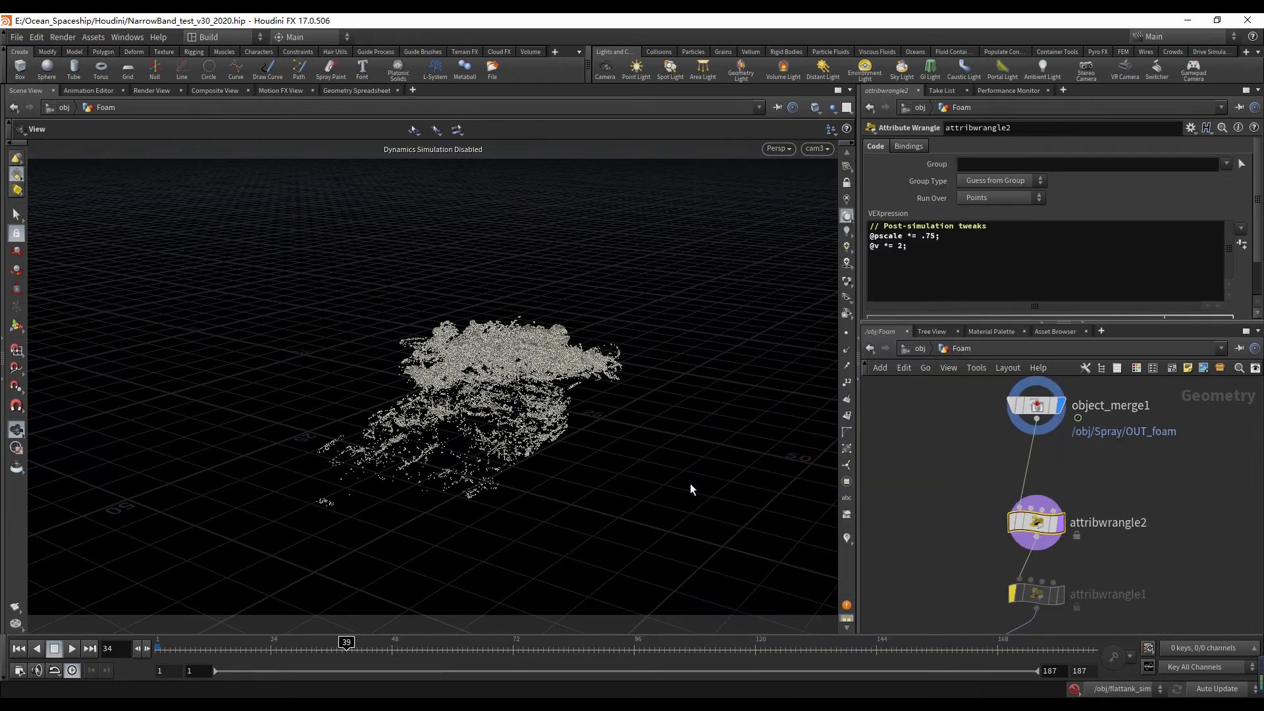
{"action": "left_click_drag", "start_coordinate": [347, 648], "coordinate": [387, 648]}
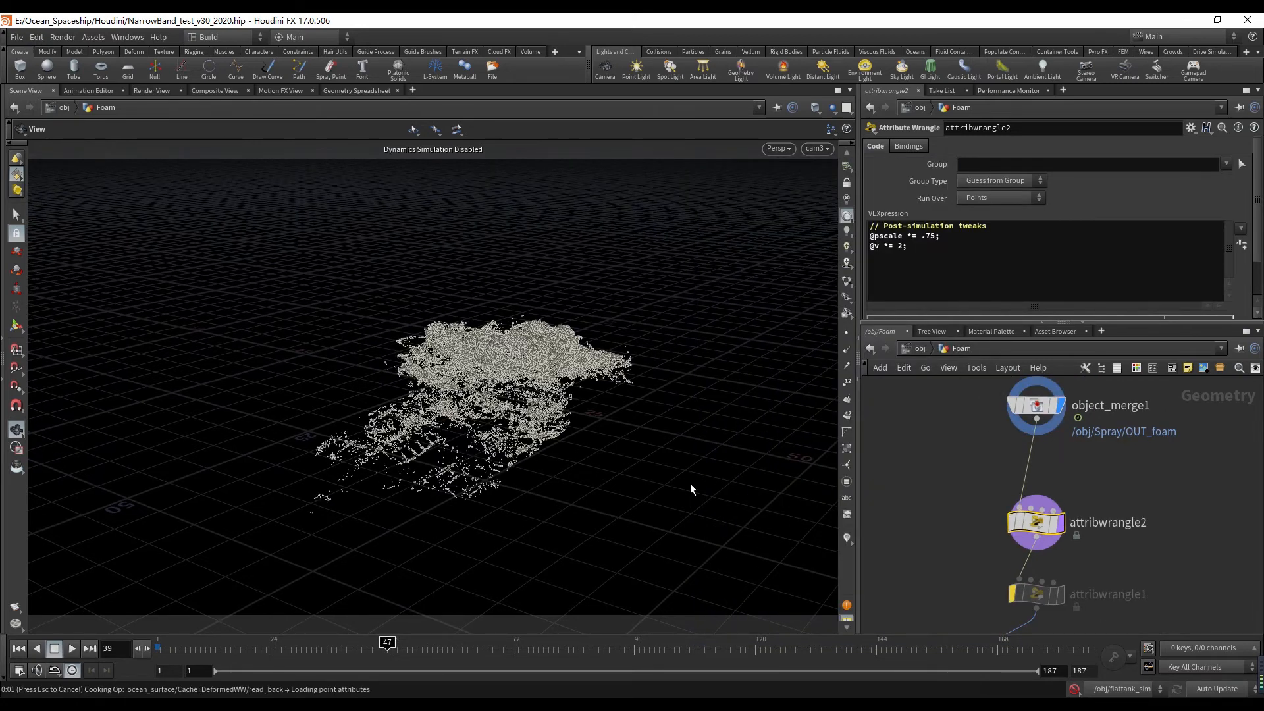
- Select object_merge1 and examine its node information at frame 47
{"action": "scroll", "coordinate": [897, 514], "scroll_direction": "down", "scroll_amount": 3}
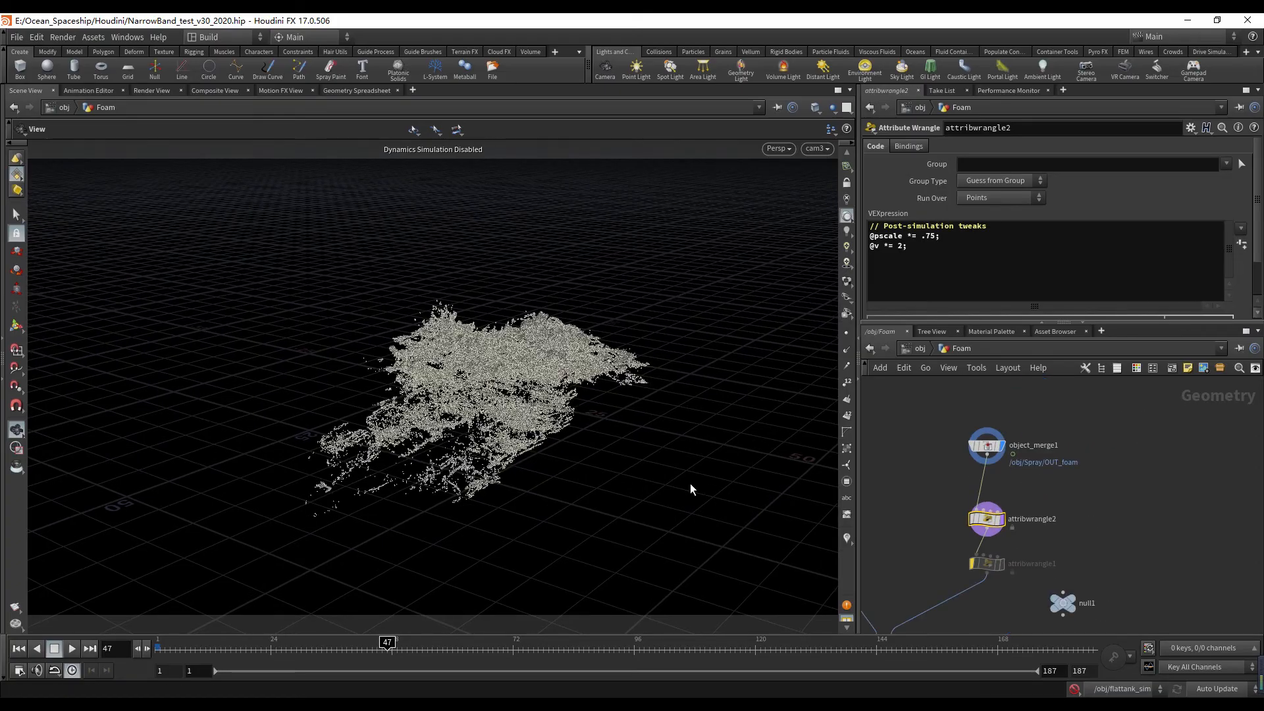
{"action": "scroll", "coordinate": [897, 515], "scroll_direction": "up", "scroll_amount": 1}
{"action": "mouse_move", "coordinate": [897, 515]}
{"action": "middle_mouse_down"}
{"action": "mouse_move", "coordinate": [965, 501]}
{"action": "mouse_move", "coordinate": [978, 473]}
{"action": "mouse_move", "coordinate": [966, 578]}
{"action": "mouse_move", "coordinate": [989, 493]}
{"action": "middle_mouse_up"}
{"action": "left_click", "coordinate": [1071, 419]}
{"action": "scroll", "coordinate": [963, 543], "scroll_direction": "down", "scroll_amount": 1}
{"action": "scroll", "coordinate": [977, 473], "scroll_direction": "up", "scroll_amount": 1}
{"action": "scroll", "coordinate": [1038, 478], "scroll_direction": "up", "scroll_amount": 1}
{"action": "middle_click", "coordinate": [1082, 446]}
{"action": "scroll", "coordinate": [976, 585], "scroll_direction": "down", "scroll_amount": 3}
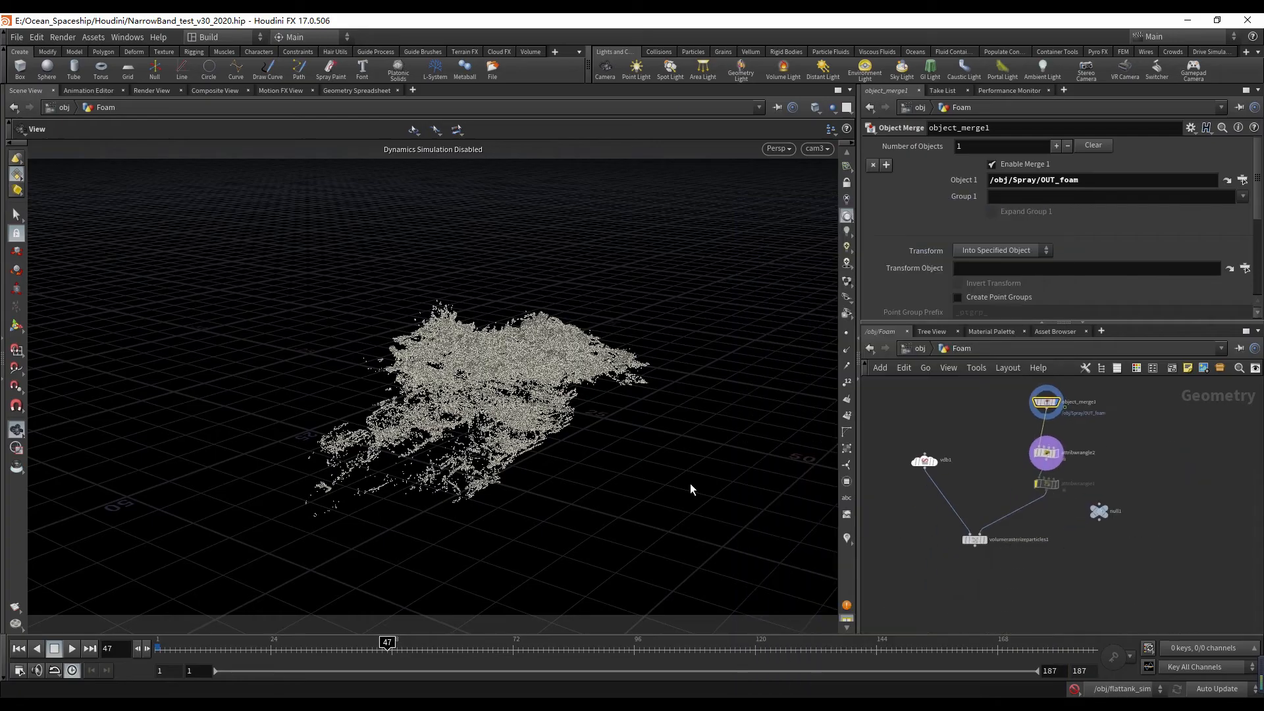
- Examine the parameters of vdb1 and volumerasterizeparticles1 in the Foam network
{"action": "scroll", "coordinate": [990, 493], "scroll_direction": "up", "scroll_amount": 3}
{"action": "middle_click_drag", "start_coordinate": [875, 461], "coordinate": [920, 475]}
{"action": "left_click", "coordinate": [899, 439]}
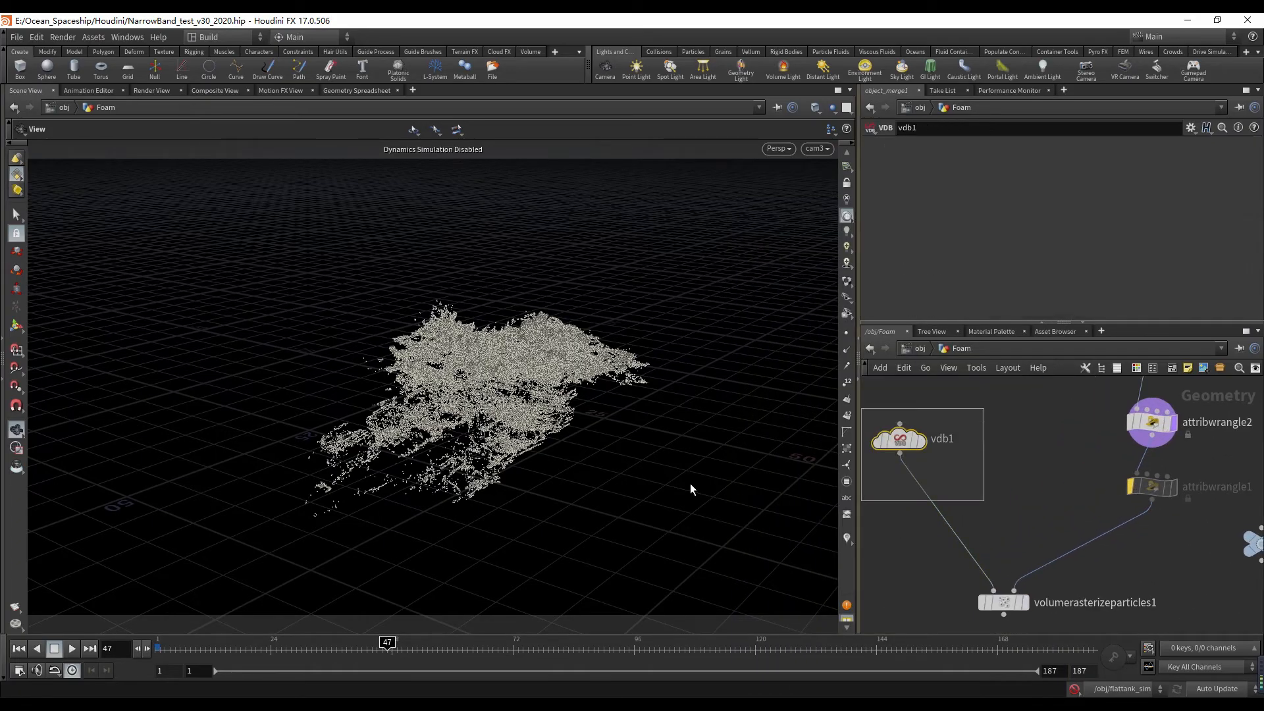
{"action": "left_click", "coordinate": [1003, 602]}
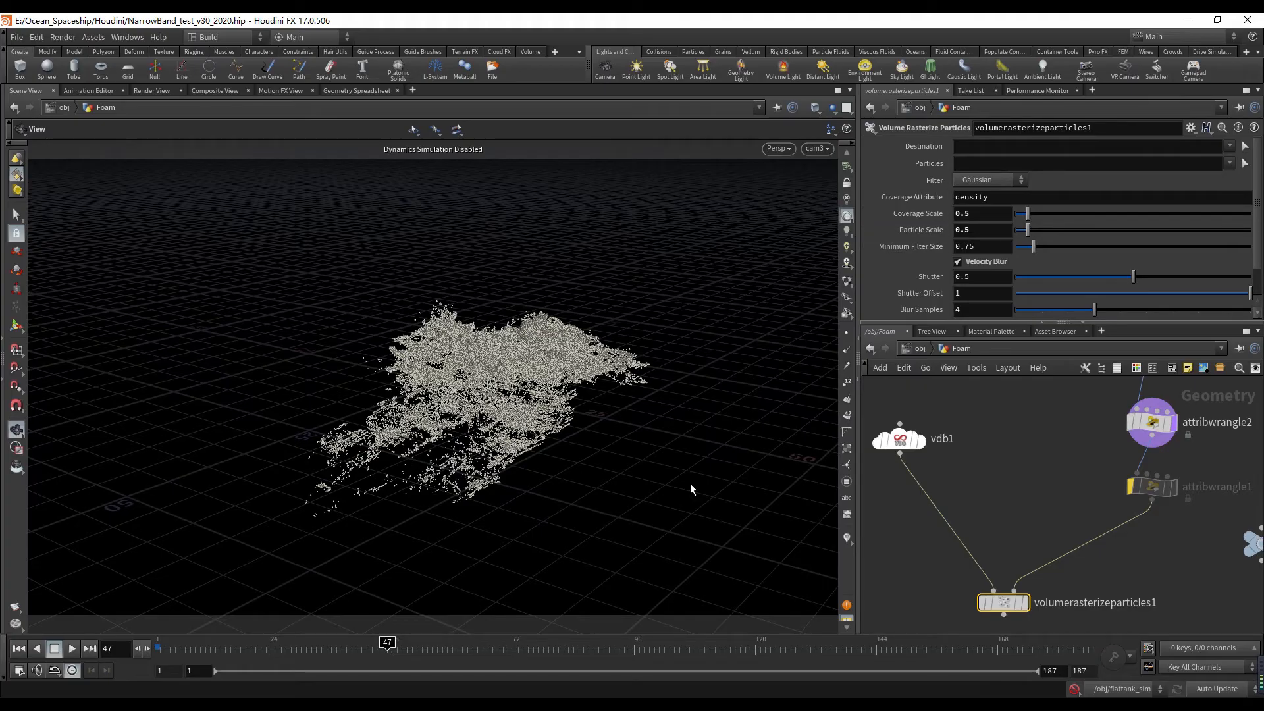
- Check volumerasterizeparticles1's particle scale in the Foam network and display the node's volume output
{"action": "left_click_drag", "start_coordinate": [972, 230], "coordinate": [938, 230]}
{"action": "middle_click_drag", "start_coordinate": [1053, 559], "coordinate": [1050, 490]}
{"action": "scroll", "coordinate": [1050, 490], "scroll_direction": "up", "scroll_amount": 2}
{"action": "mouse_move", "coordinate": [1019, 536]}
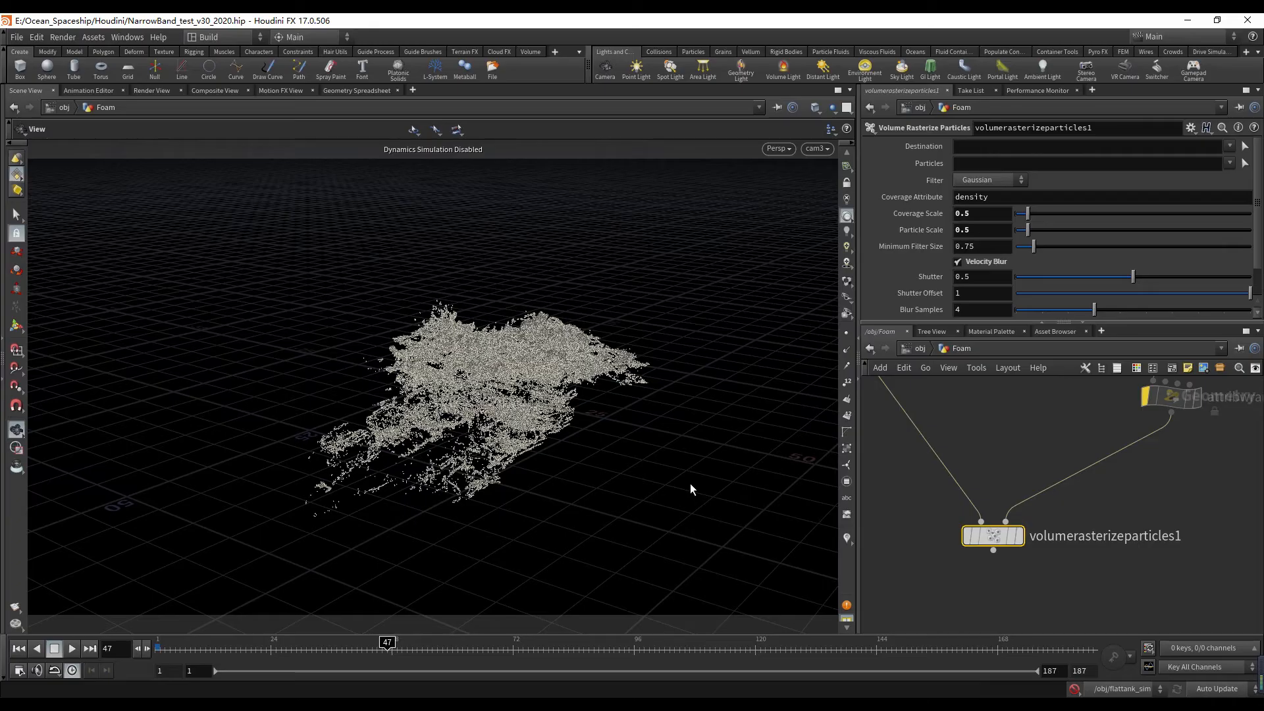
{"action": "left_click", "coordinate": [1020, 535]}
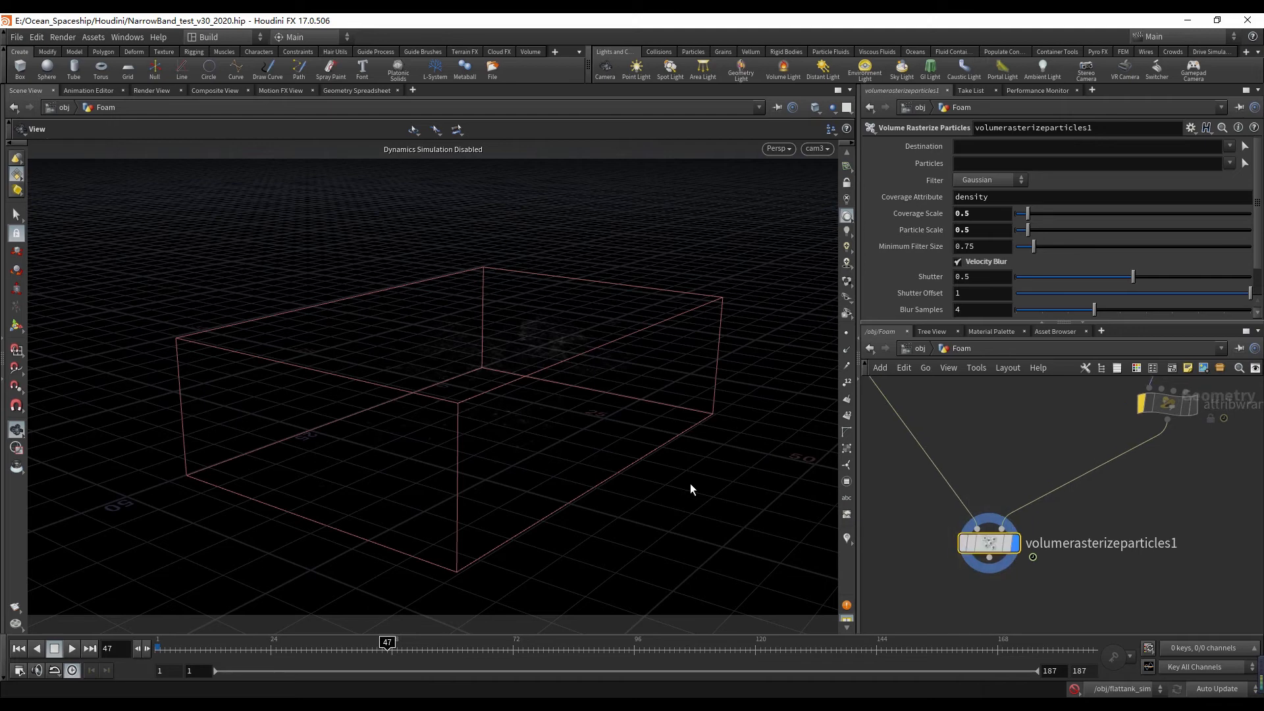
- Display object_merge1's foam particles in the viewport instead of the rasterized volume
{"action": "key", "text": "u"}
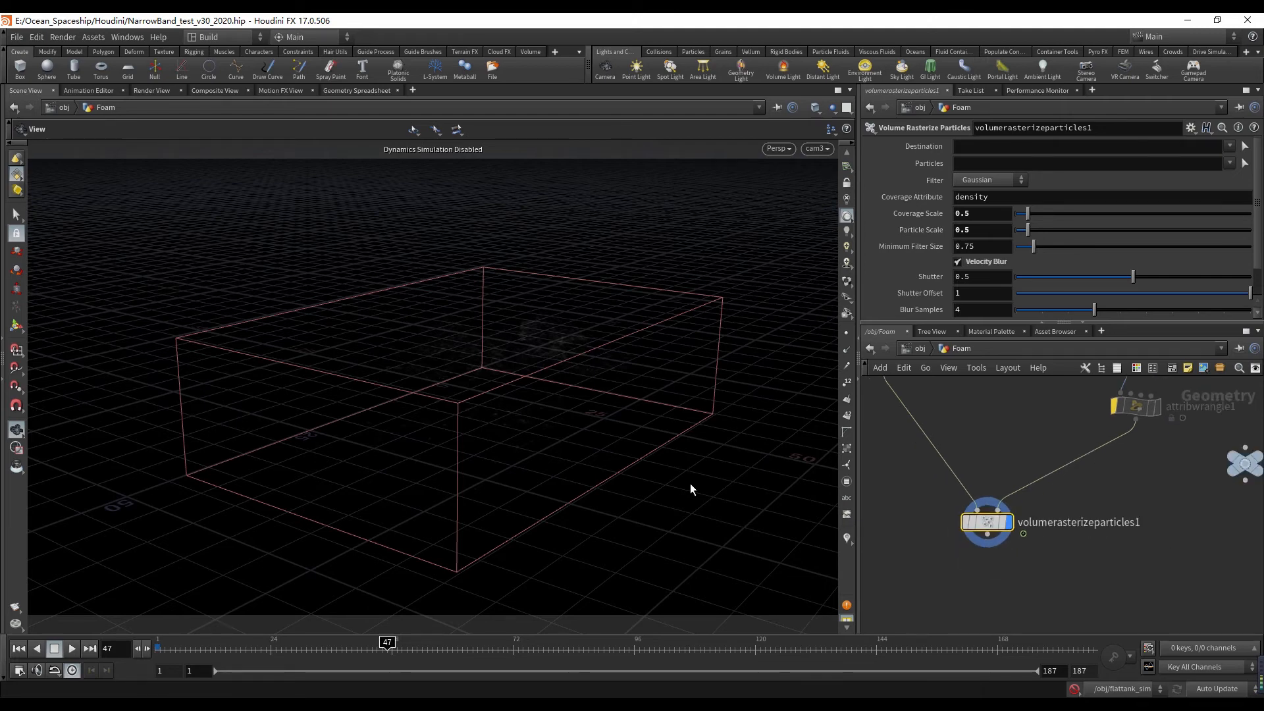
{"action": "key", "text": "i"}
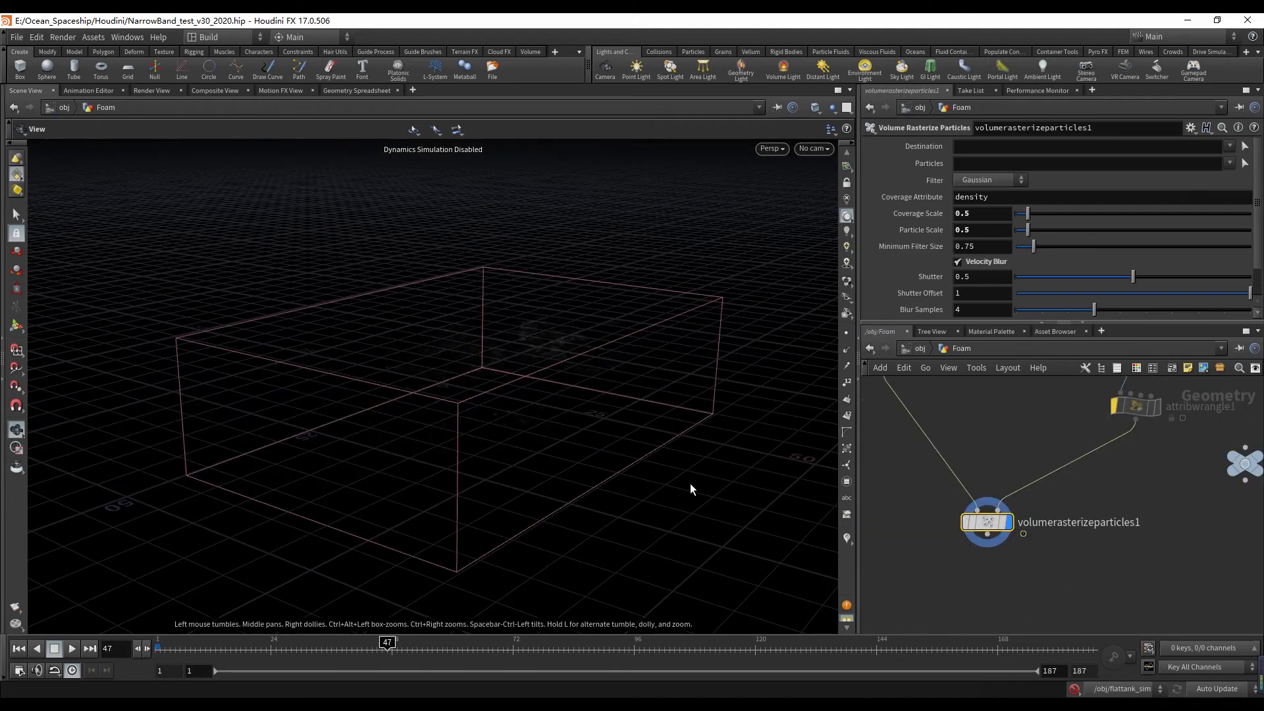
{"action": "scroll", "coordinate": [1099, 442], "scroll_direction": "down", "scroll_amount": 3}
{"action": "middle_click_drag", "start_coordinate": [1093, 448], "coordinate": [1073, 566]}
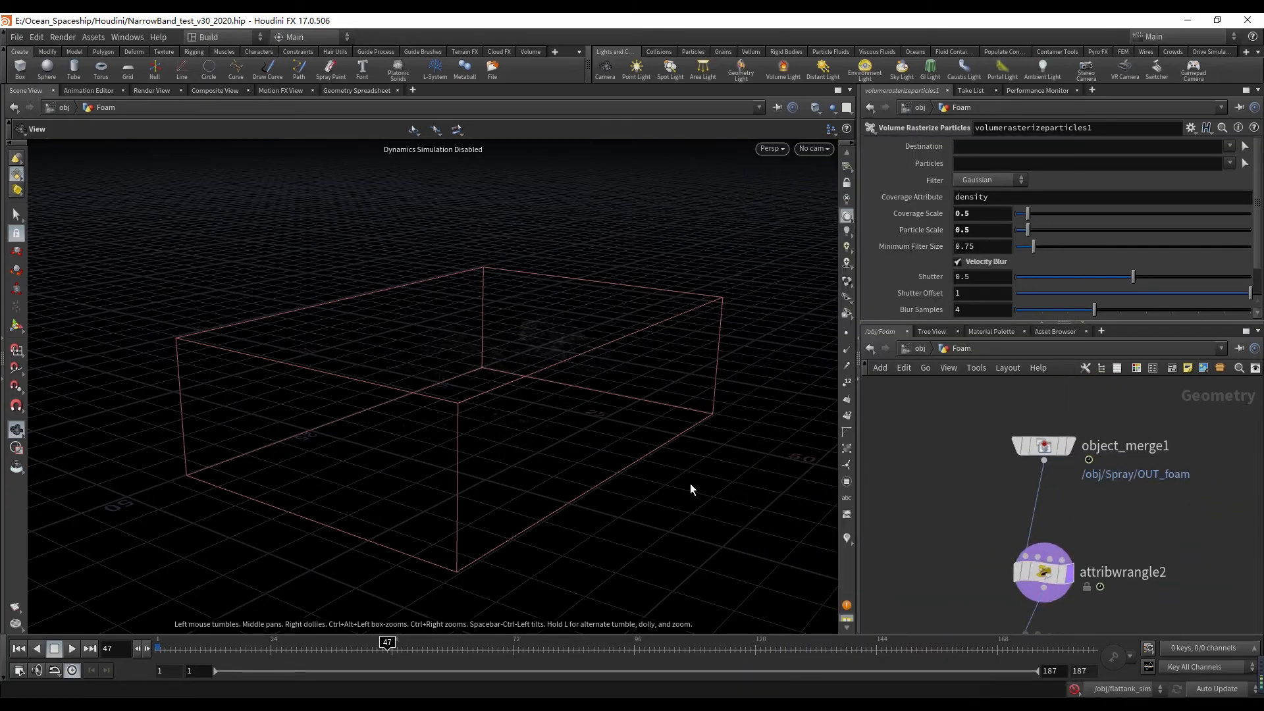
{"action": "left_click", "coordinate": [1071, 445]}
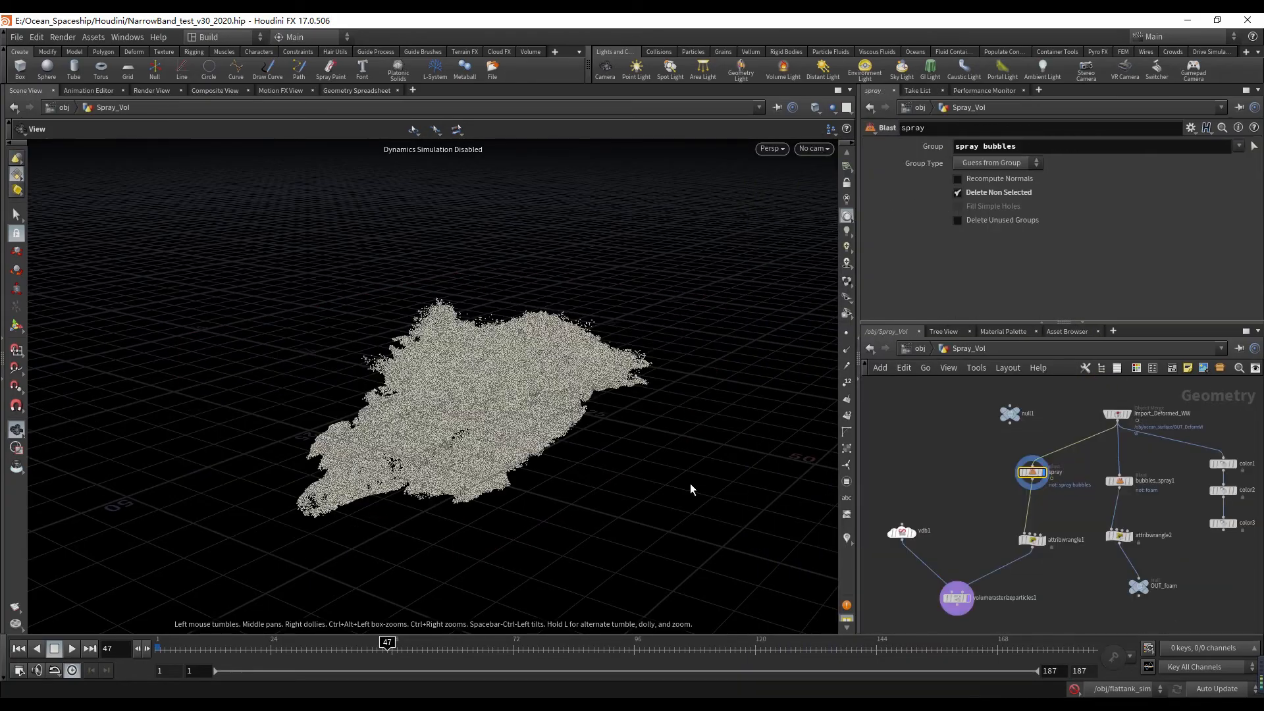
- Examine the parameters of volumerasterizeparticles1 in the Spray_Vol network
{"action": "scroll", "coordinate": [1063, 487], "scroll_direction": "up", "scroll_amount": 5}
{"action": "middle_click_drag", "start_coordinate": [1064, 487], "coordinate": [1120, 378]}
{"action": "left_click_drag", "start_coordinate": [965, 499], "coordinate": [921, 601]}
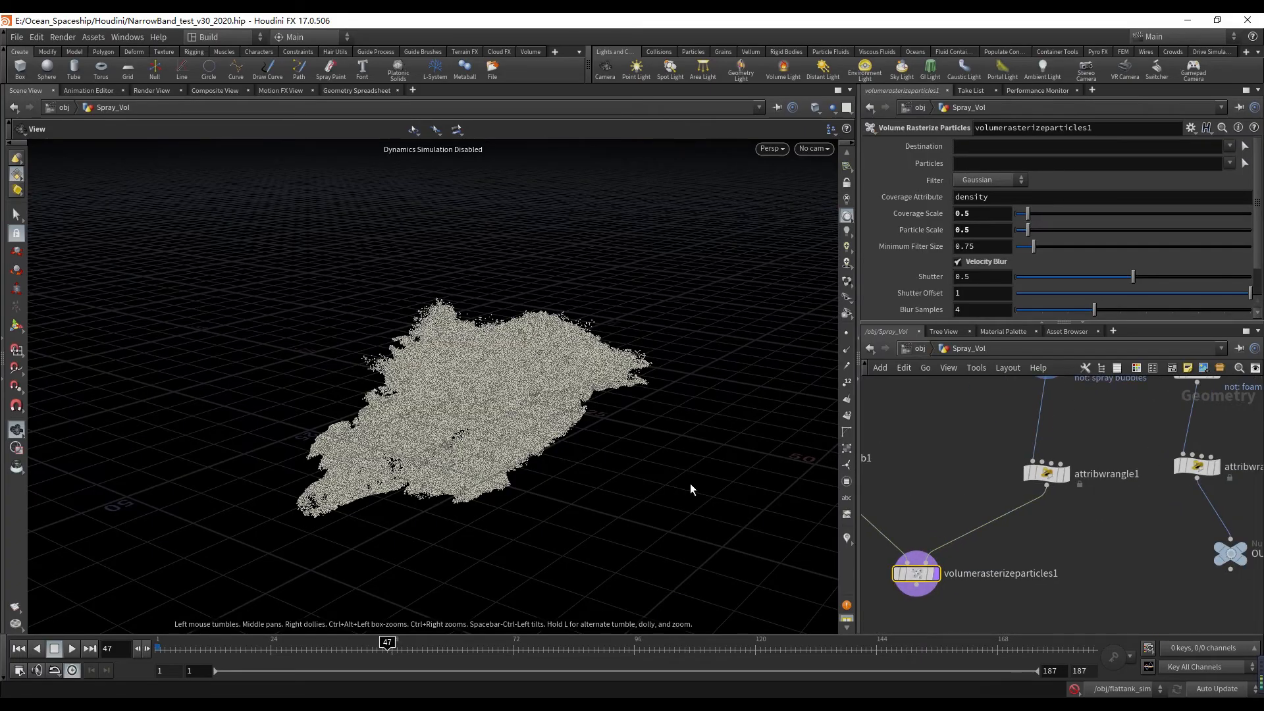
- Return to the Foam network and review object_merge1, attribwrangle2 and volumerasterizeparticles1
{"action": "key", "text": "u"}
{"action": "double_click", "coordinate": [953, 547]}
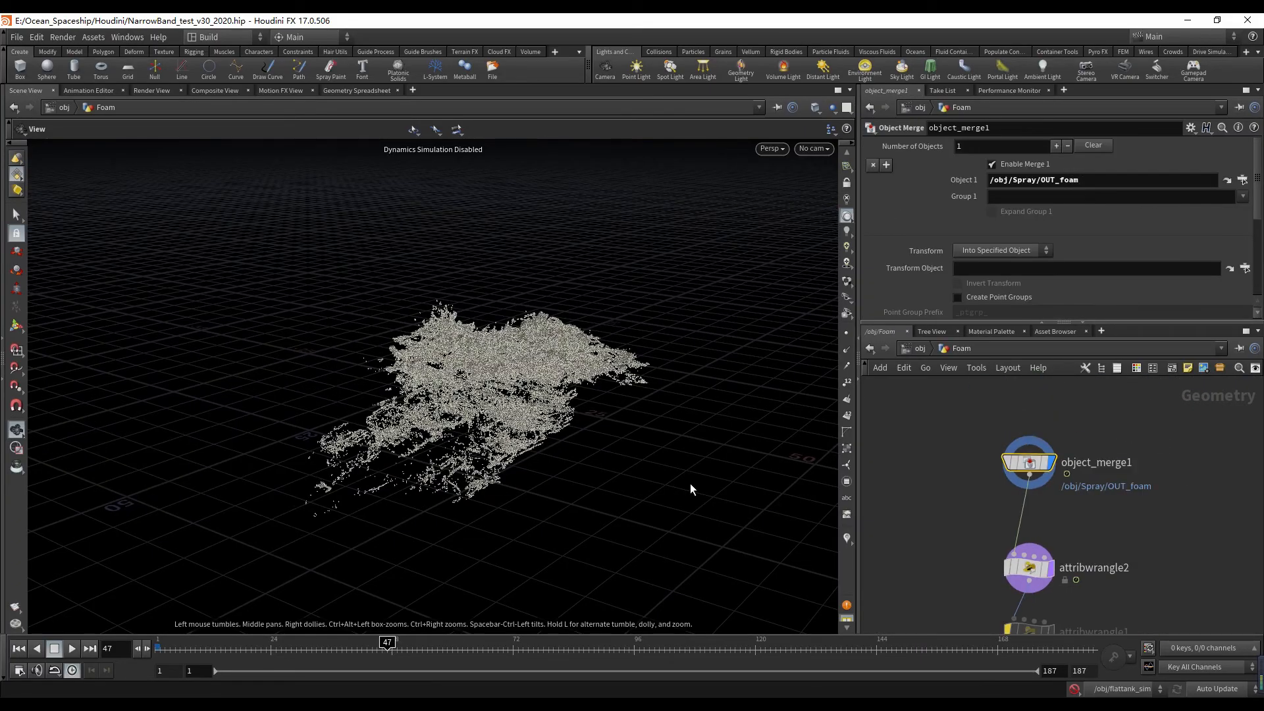
{"action": "scroll", "coordinate": [953, 548], "scroll_direction": "down", "scroll_amount": 3}
{"action": "scroll", "coordinate": [953, 547], "scroll_direction": "up", "scroll_amount": 3}
{"action": "middle_click_drag", "start_coordinate": [953, 548], "coordinate": [918, 546]}
{"action": "left_click_drag", "start_coordinate": [924, 529], "coordinate": [1035, 574]}
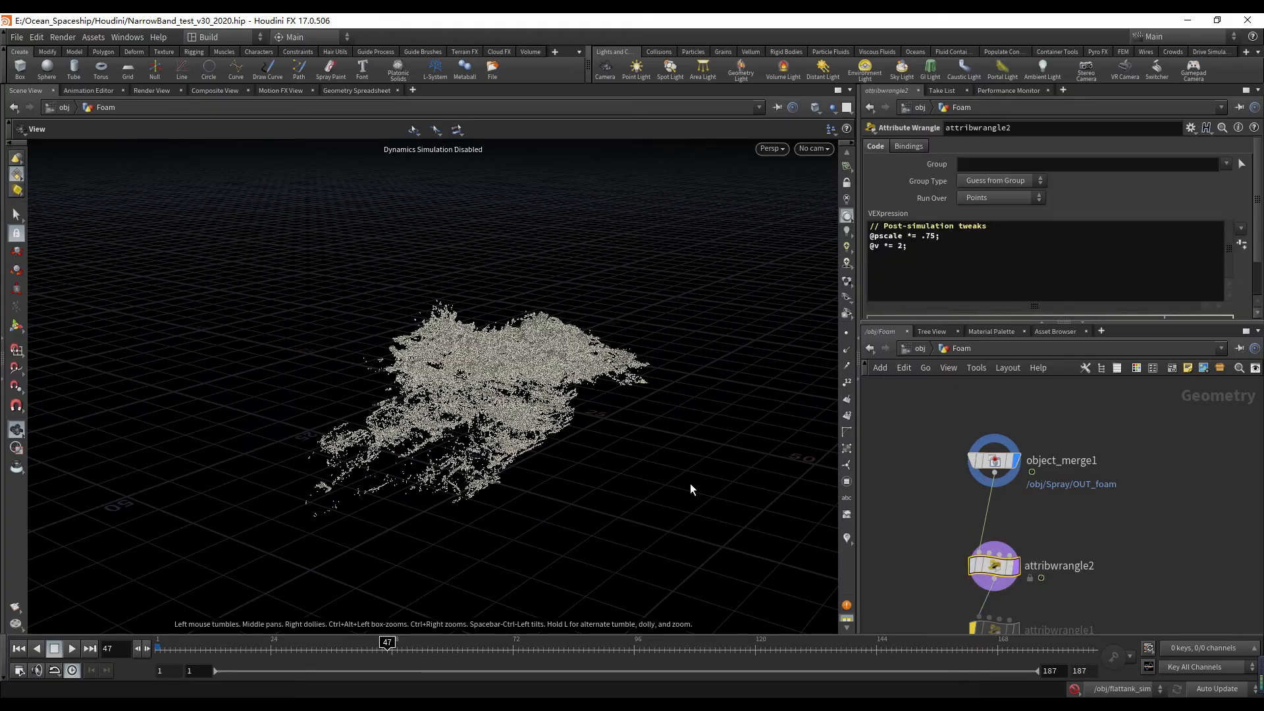
{"action": "left_click", "coordinate": [994, 460]}
{"action": "left_click_drag", "start_coordinate": [930, 524], "coordinate": [1057, 597]}
{"action": "middle_click_drag", "start_coordinate": [928, 566], "coordinate": [1015, 461]}
{"action": "left_click_drag", "start_coordinate": [925, 461], "coordinate": [987, 632]}
{"action": "middle_click_drag", "start_coordinate": [988, 513], "coordinate": [934, 607]}
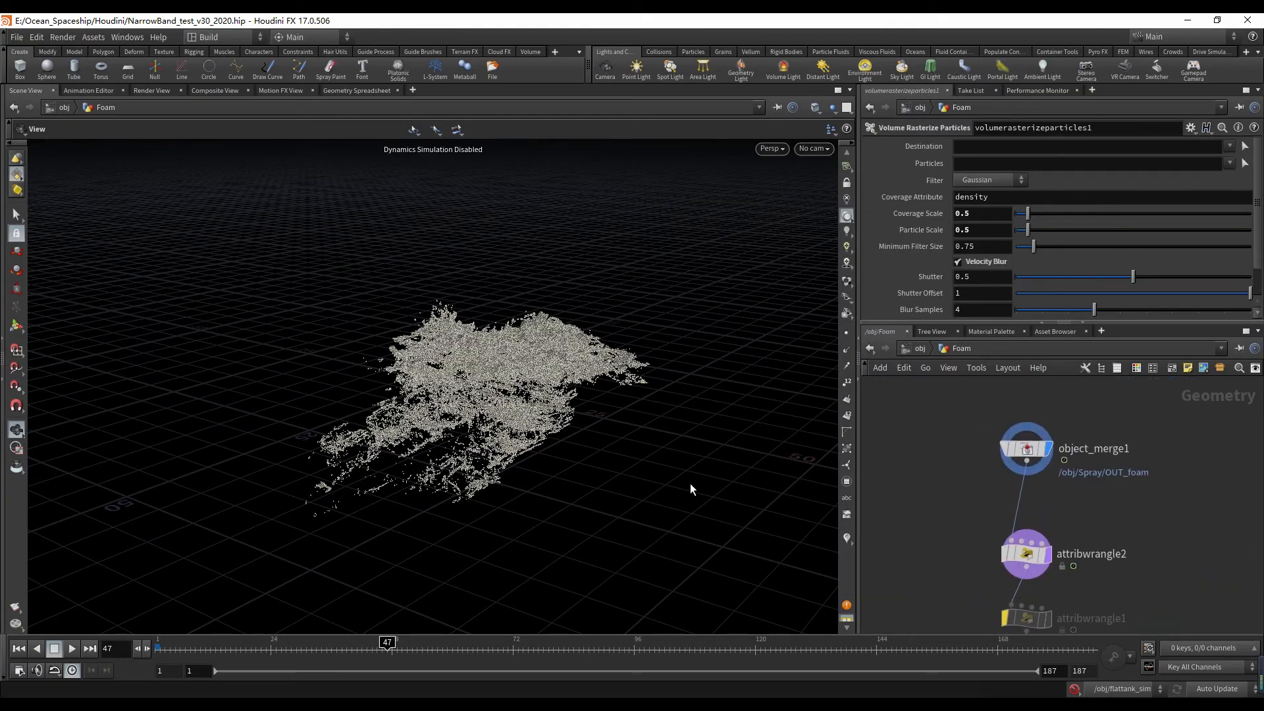
{"action": "left_click_drag", "start_coordinate": [940, 490], "coordinate": [1107, 562]}
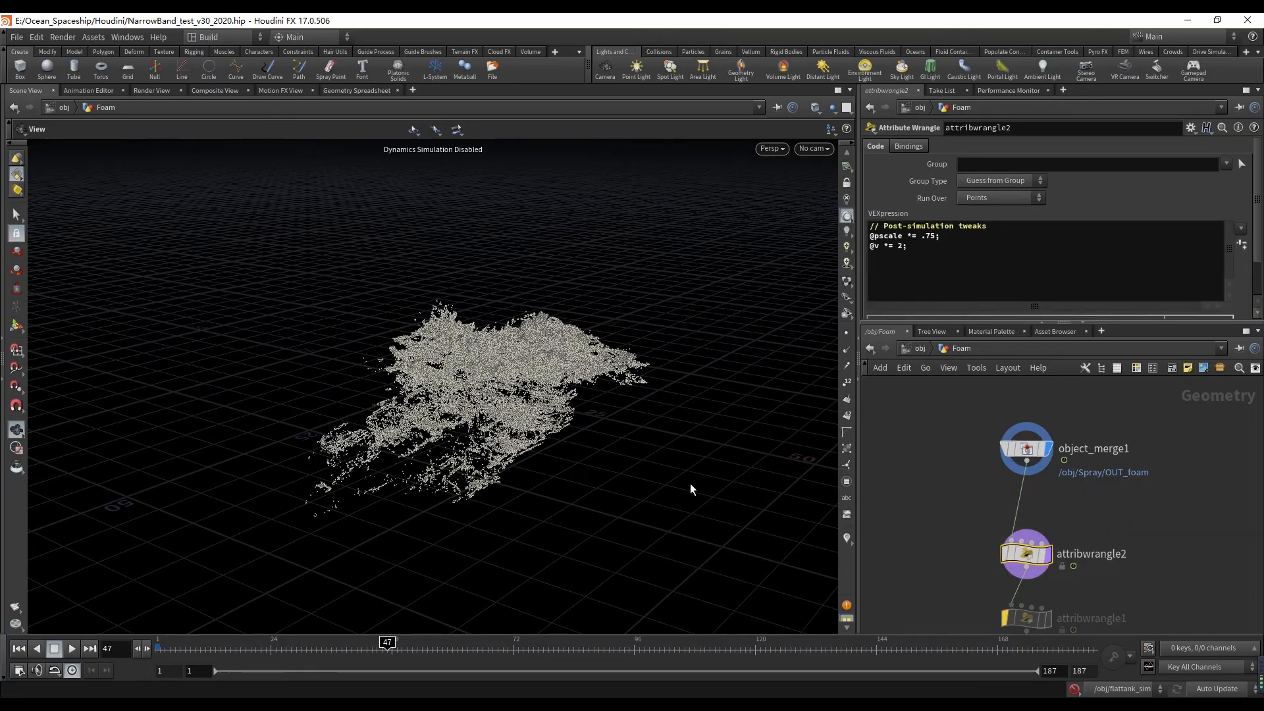
- Check the render materials assigned to the Foam, Spray and Spray_Vol objects, and open Spray_Vol's material in its network
{"action": "key", "text": "u"}
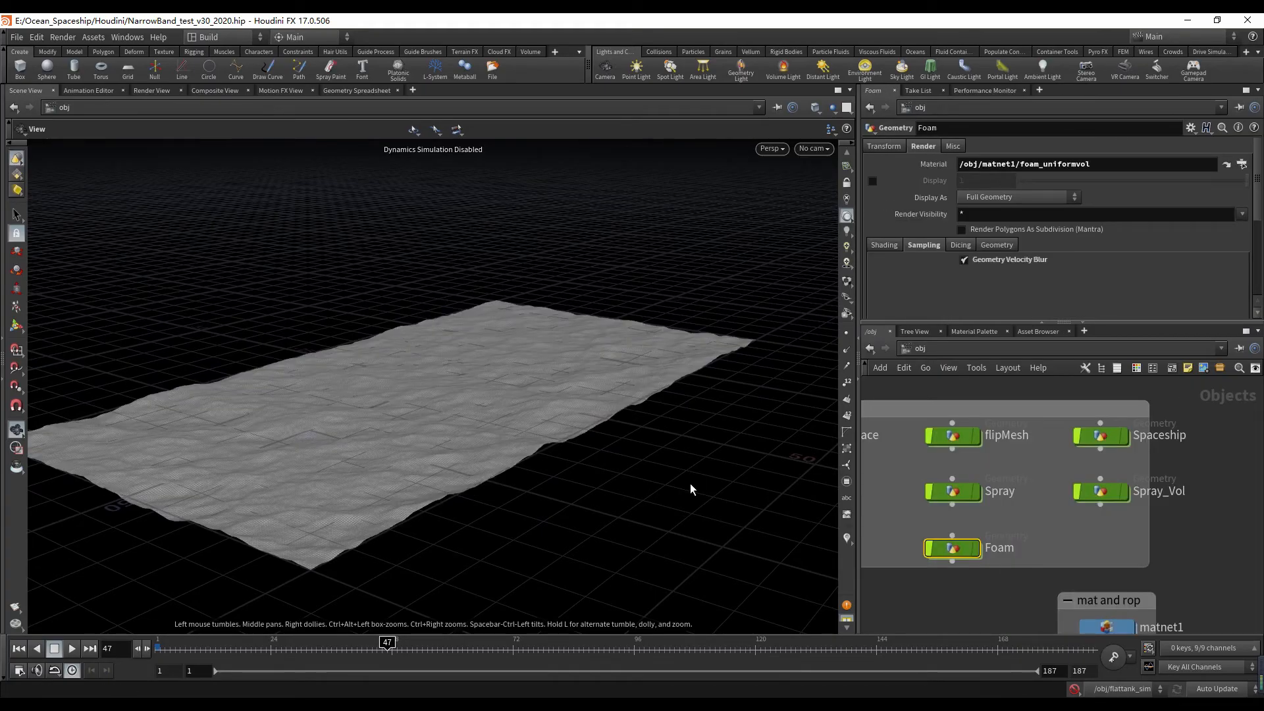
{"action": "left_click_drag", "start_coordinate": [1019, 165], "coordinate": [1090, 164]}
{"action": "left_click", "coordinate": [953, 491]}
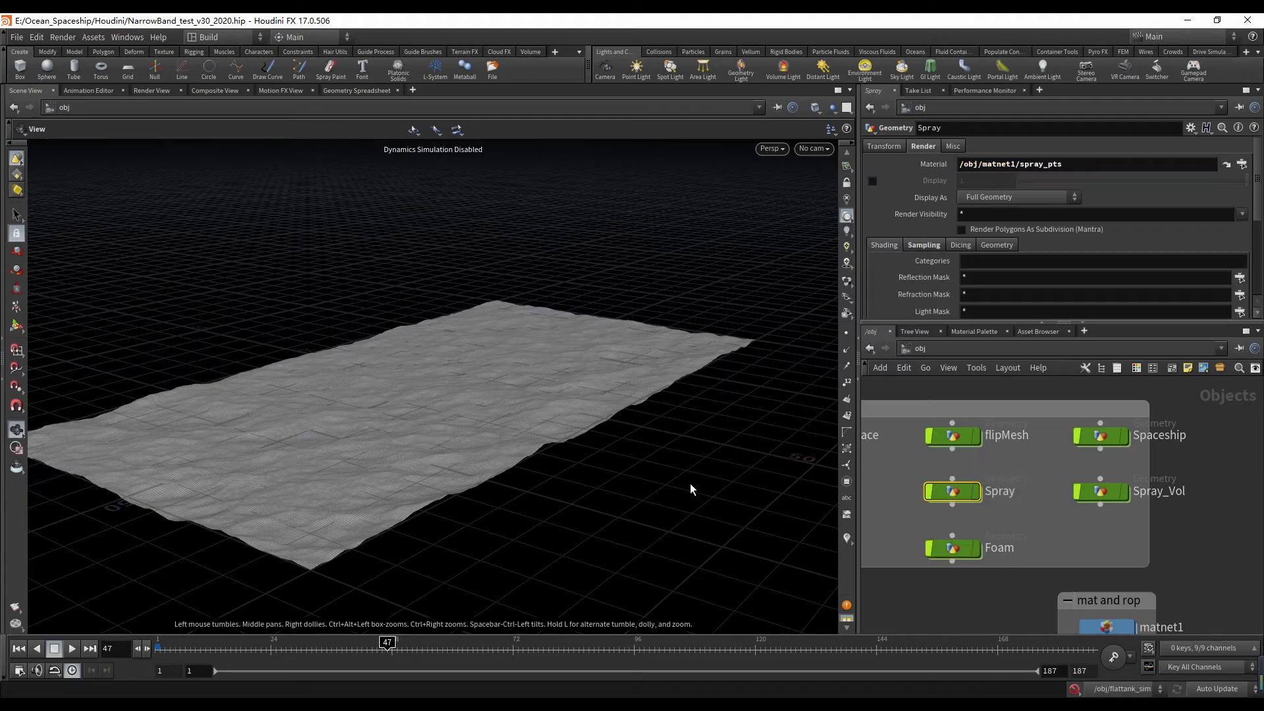
{"action": "mouse_move", "coordinate": [1018, 165]}
{"action": "left_mouse_down"}
{"action": "mouse_move", "coordinate": [1063, 164]}
{"action": "mouse_move", "coordinate": [992, 164]}
{"action": "mouse_move", "coordinate": [1019, 164]}
{"action": "left_mouse_up"}
{"action": "left_click", "coordinate": [1101, 492]}
{"action": "left_click", "coordinate": [1226, 164]}
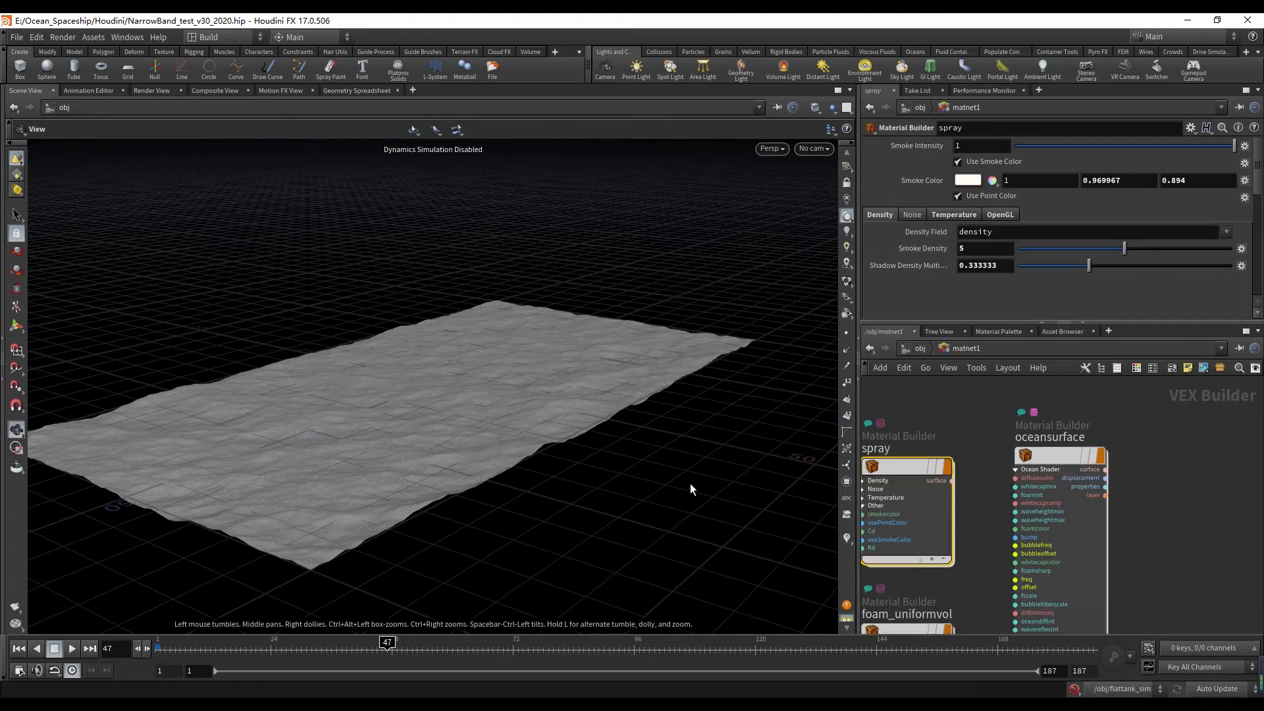
- Set the viewport to cam3 and examine the spray material's temperature, smoke density and shadow density settings
{"action": "left_click", "coordinate": [813, 148]}
{"action": "left_click", "coordinate": [823, 236]}
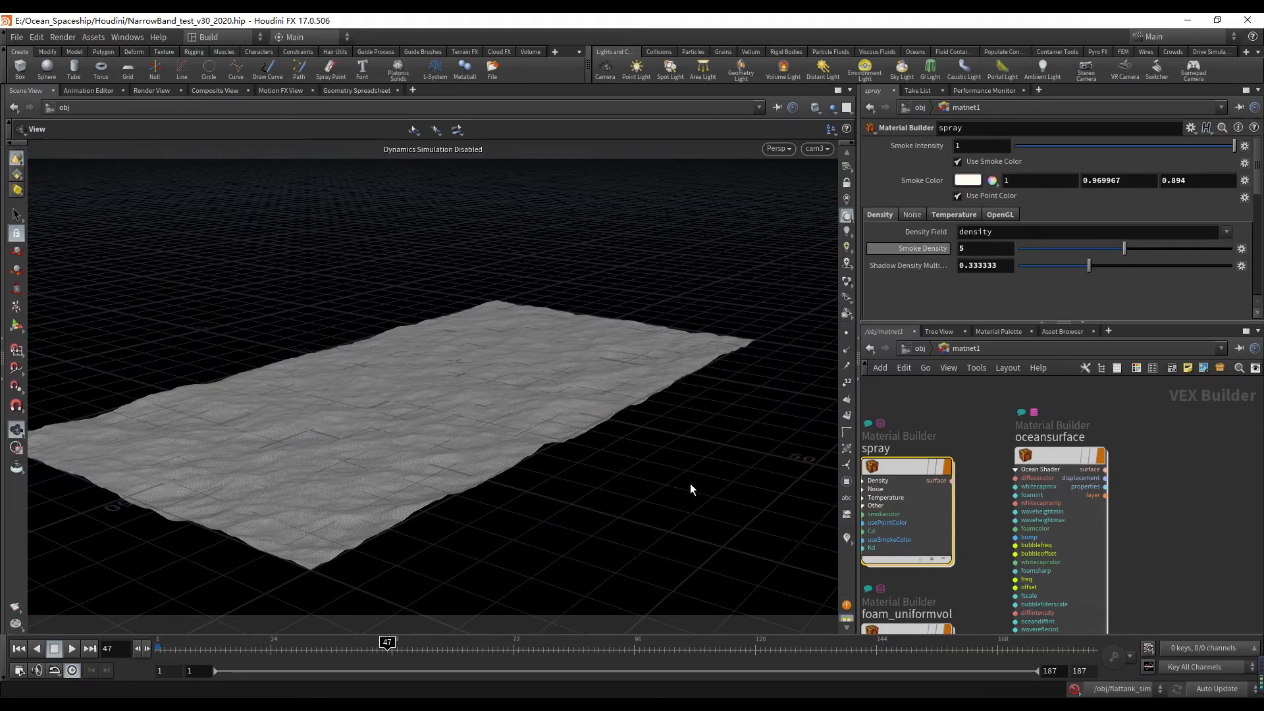
{"action": "left_click", "coordinate": [954, 215]}
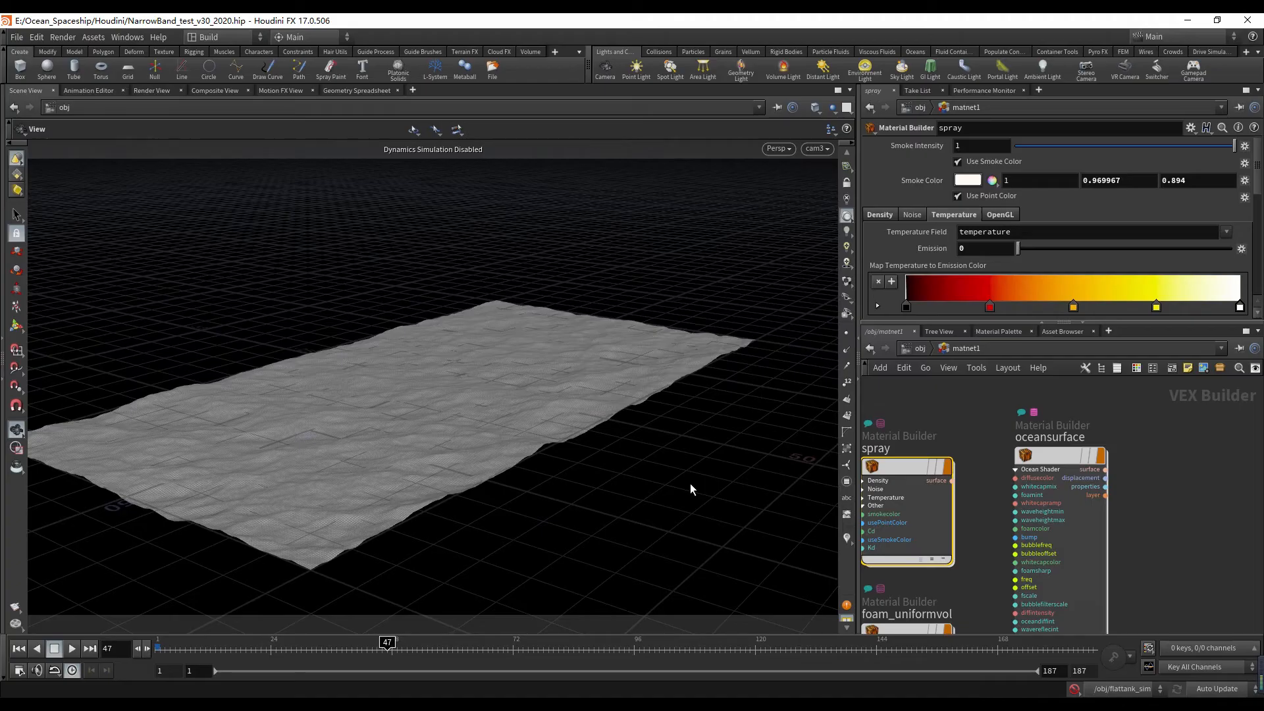
{"action": "left_click", "coordinate": [880, 214]}
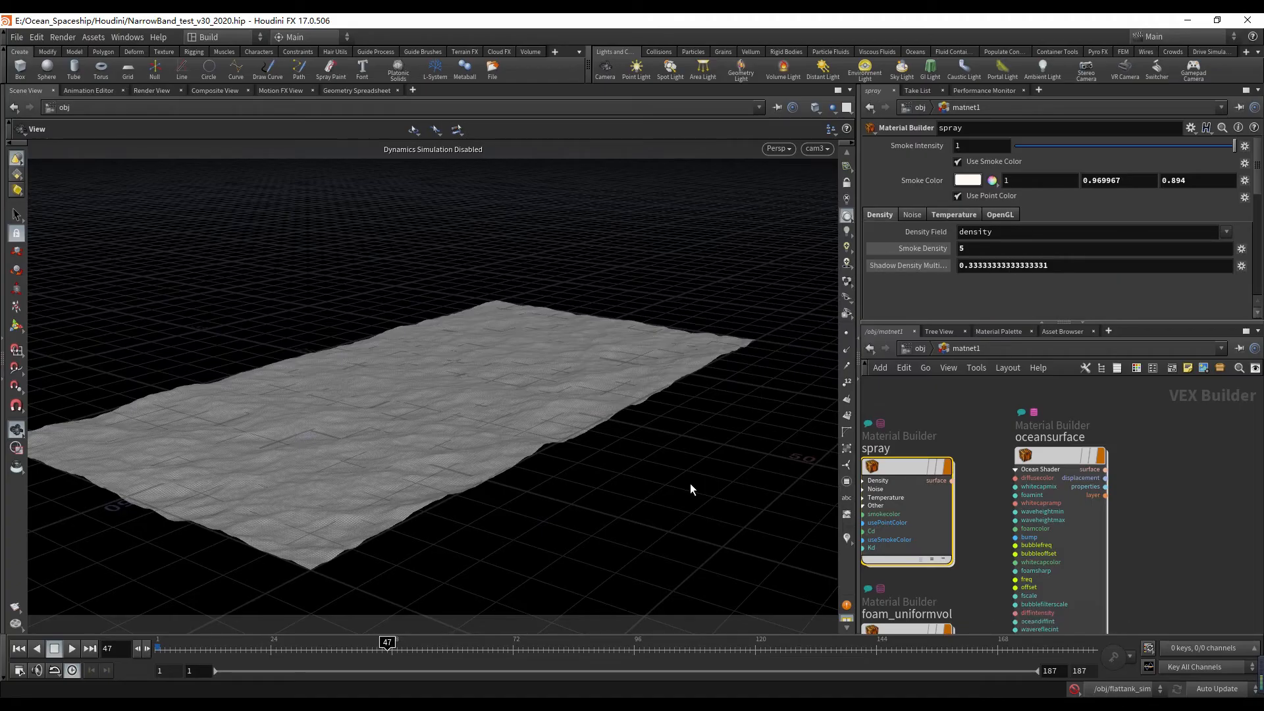
{"action": "left_click", "coordinate": [921, 249]}
{"action": "left_click", "coordinate": [908, 266]}
- Examine the foam_uniformvol material's parameters and browse the gallery in the Material Palette
{"action": "middle_click_drag", "start_coordinate": [987, 527], "coordinate": [1026, 432]}
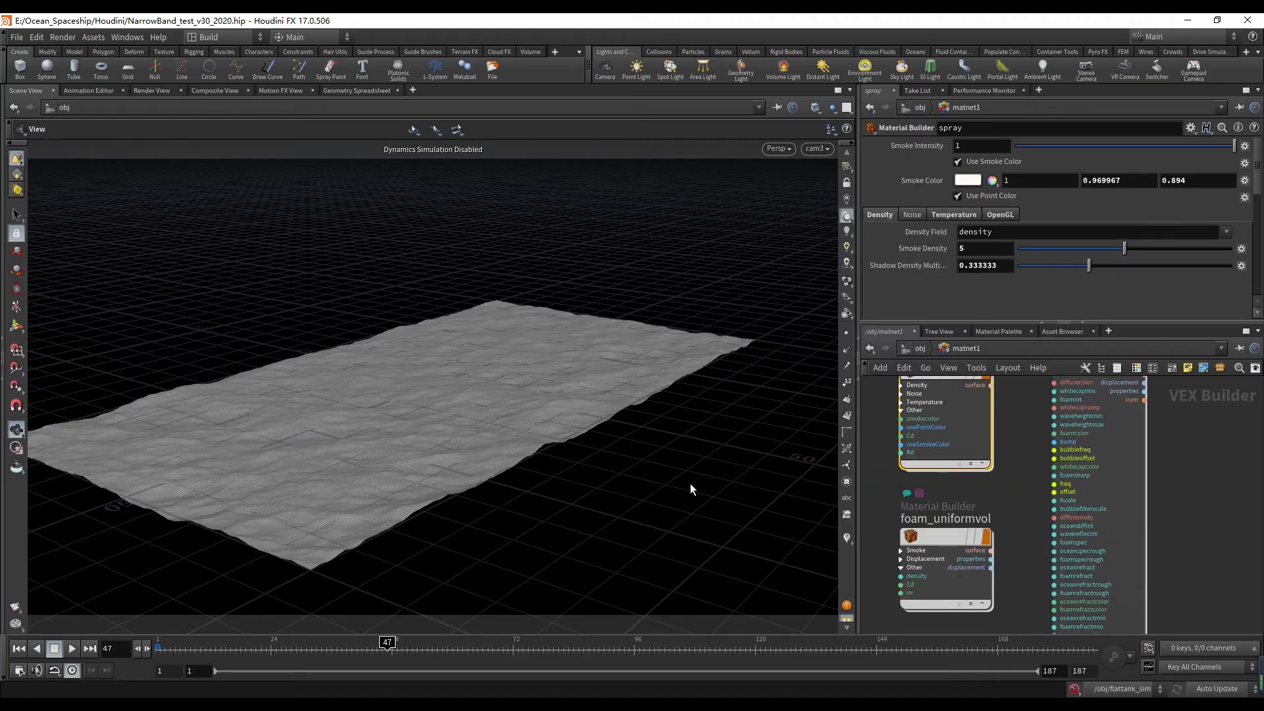
{"action": "left_click", "coordinate": [945, 539]}
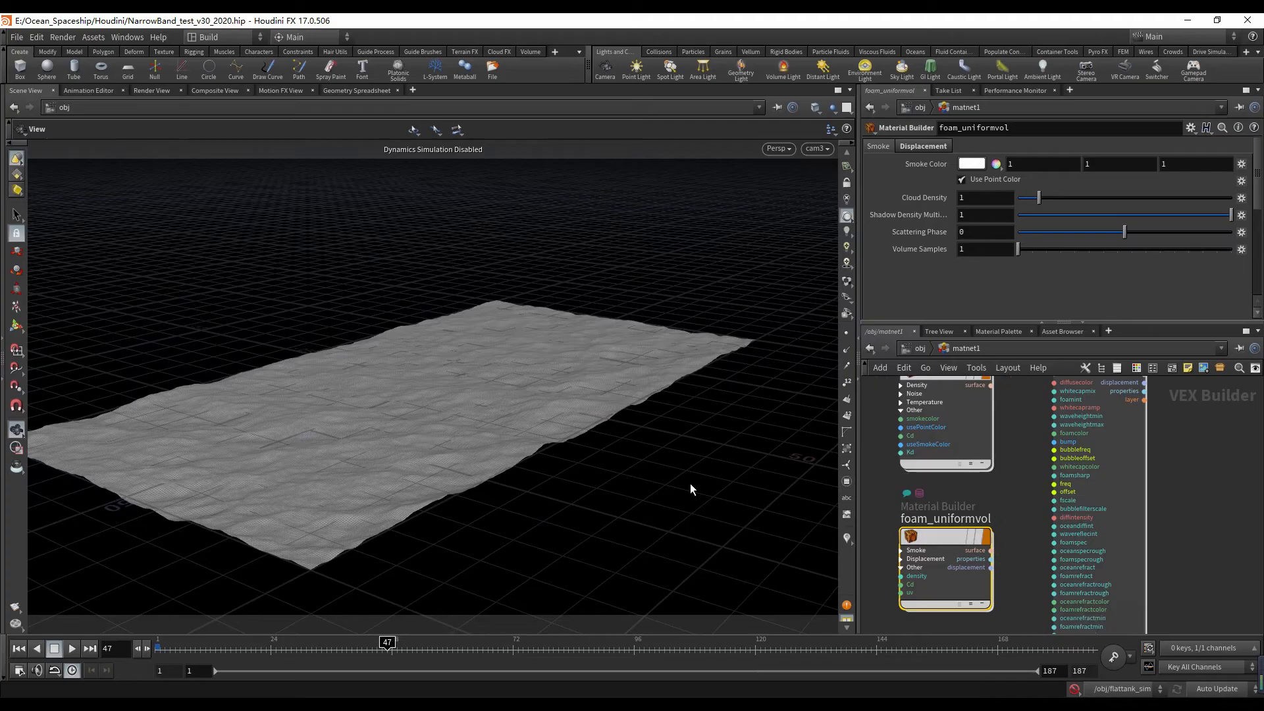
{"action": "left_click", "coordinate": [998, 331]}
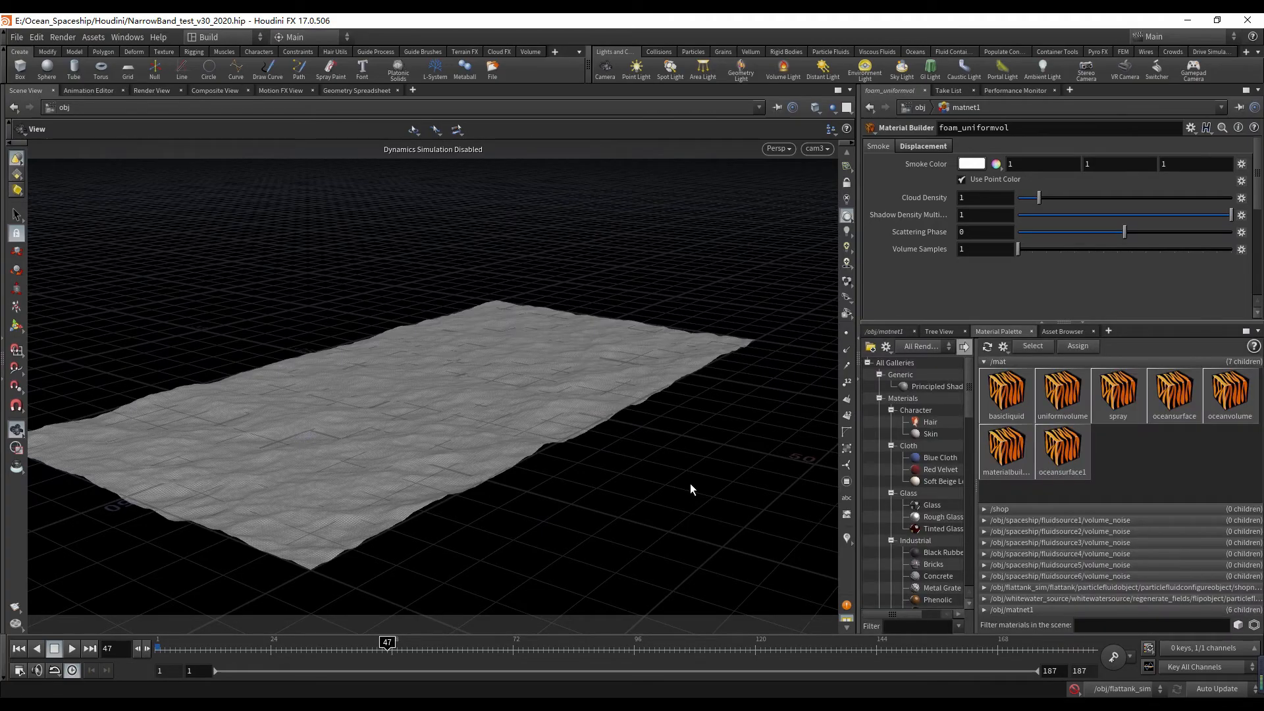
{"action": "scroll", "coordinate": [932, 487], "scroll_direction": "down", "scroll_amount": 12}
{"action": "scroll", "coordinate": [931, 487], "scroll_direction": "down", "scroll_amount": 1}
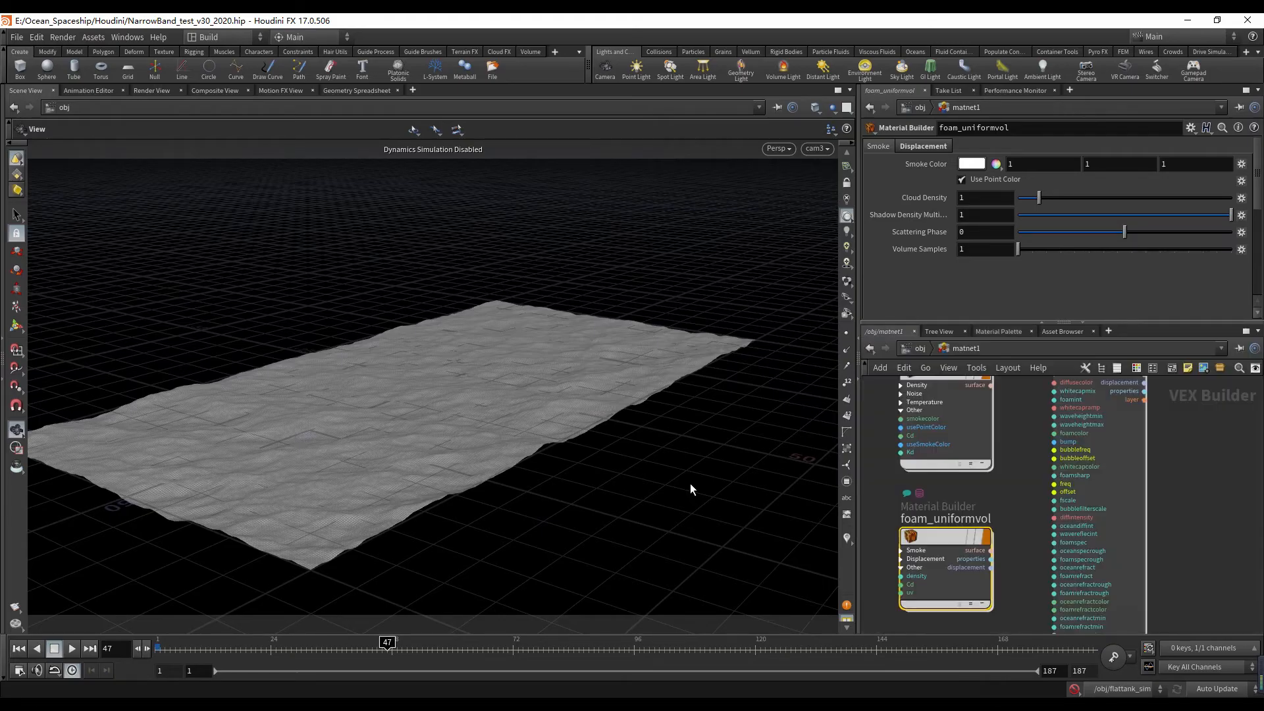
- Return to the matnet1 network and examine the oceansurface material's wave and diffuse settings
{"action": "left_click", "coordinate": [884, 331]}
{"action": "middle_click_drag", "start_coordinate": [1020, 487], "coordinate": [1000, 551]}
{"action": "left_click", "coordinate": [1077, 423]}
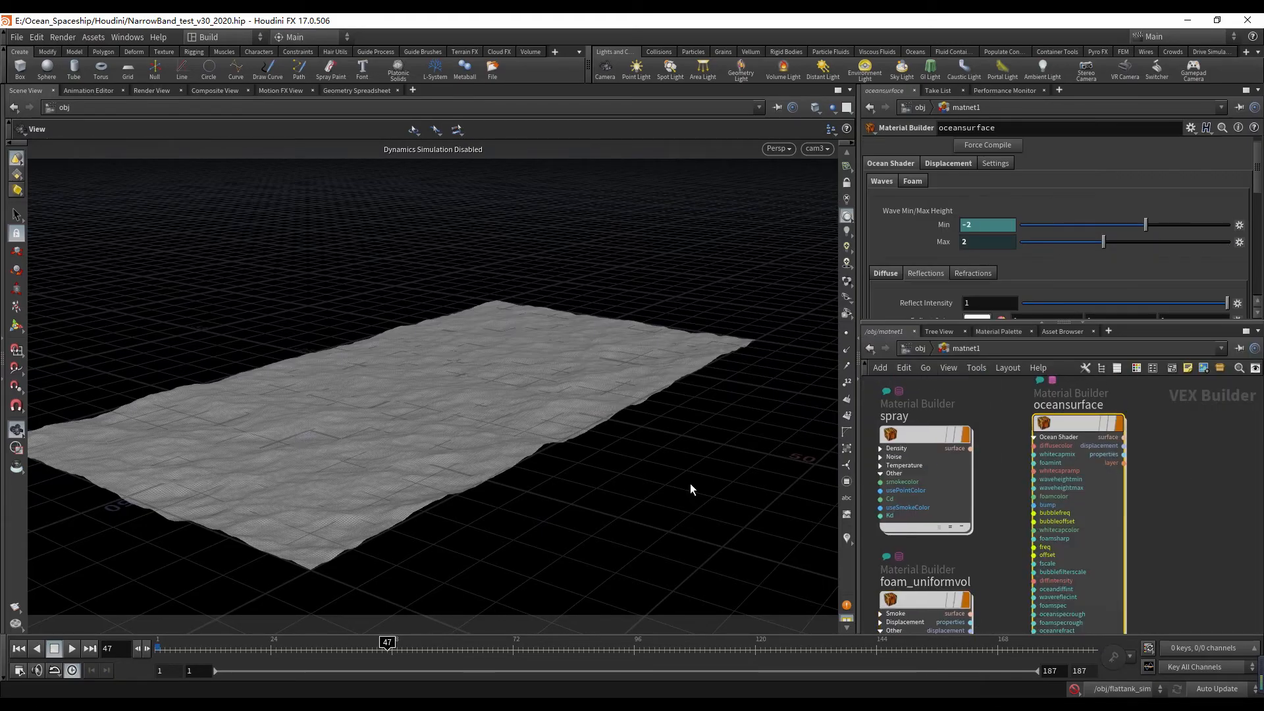
{"action": "scroll", "coordinate": [923, 256], "scroll_direction": "down", "scroll_amount": 5}
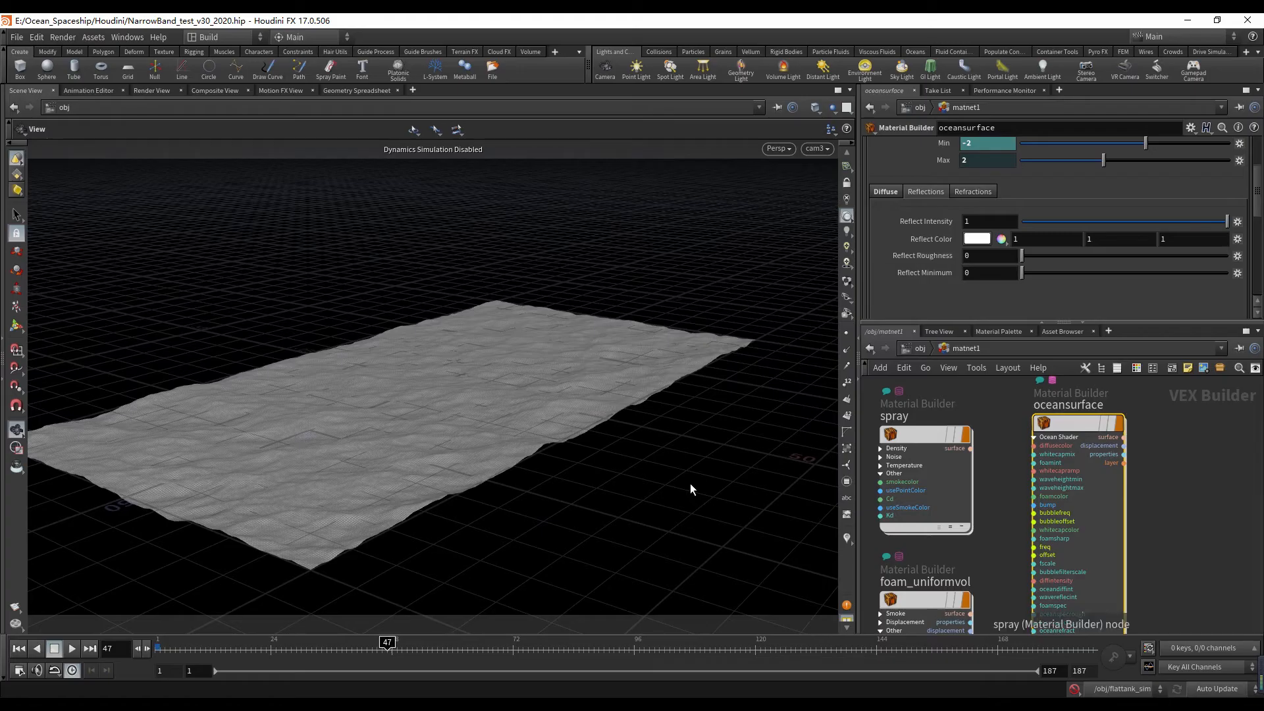
- Examine the diffuse, base reflection and opacity settings of the spray_pts classic shader
{"action": "middle_click_drag", "start_coordinate": [987, 608], "coordinate": [1209, 518]}
{"action": "left_click_drag", "start_coordinate": [932, 464], "coordinate": [1064, 584]}
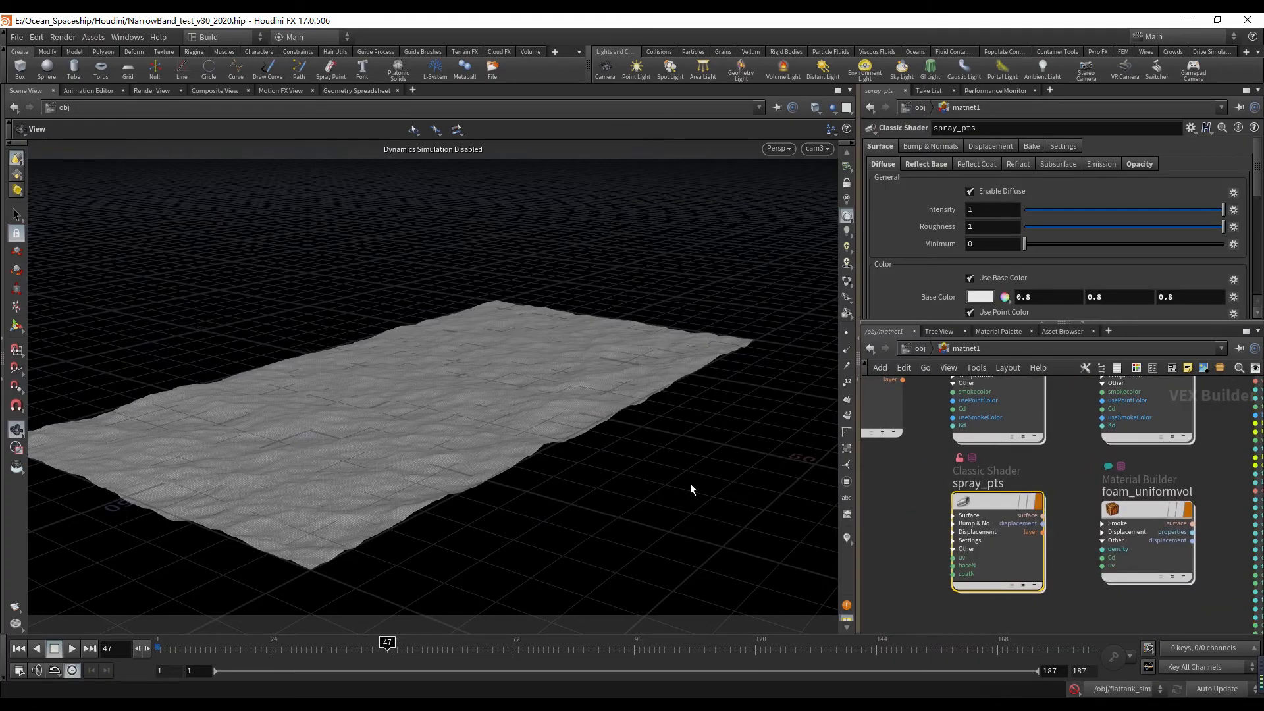
{"action": "scroll", "coordinate": [919, 254], "scroll_direction": "down", "scroll_amount": 1}
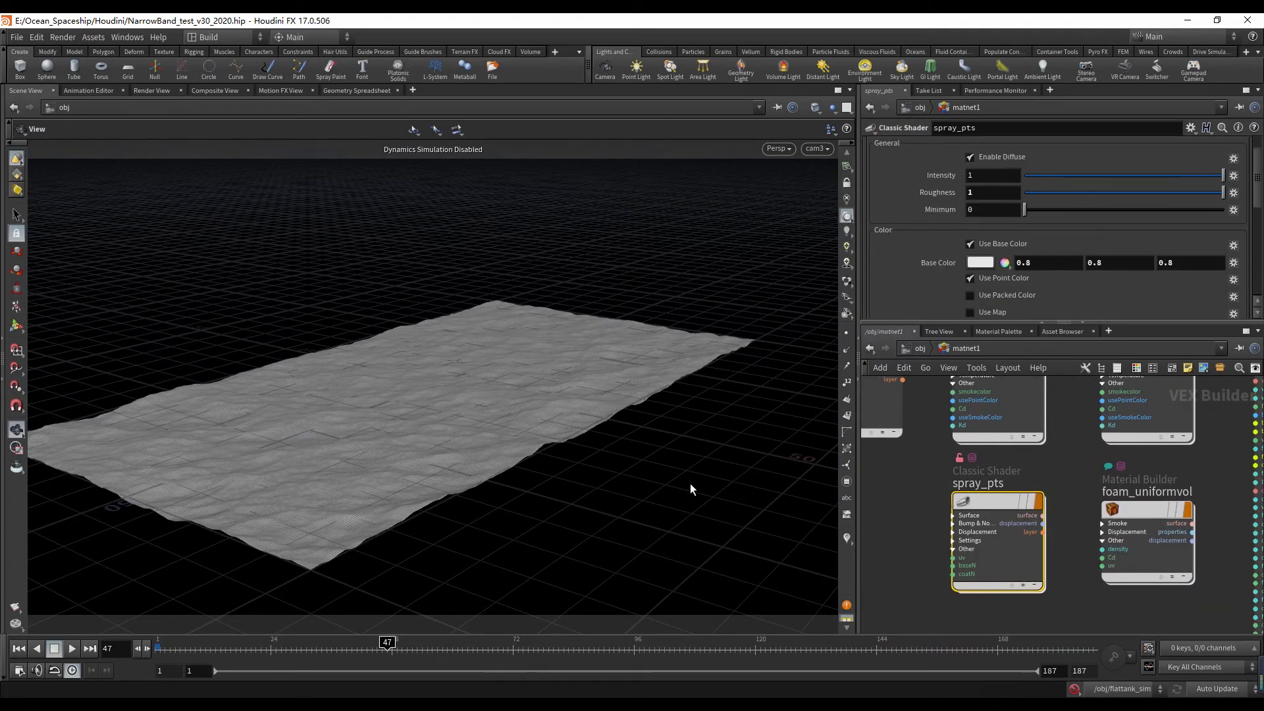
{"action": "scroll", "coordinate": [918, 254], "scroll_direction": "up", "scroll_amount": 1}
{"action": "scroll", "coordinate": [1053, 230], "scroll_direction": "down", "scroll_amount": 1}
{"action": "scroll", "coordinate": [1053, 230], "scroll_direction": "up", "scroll_amount": 1}
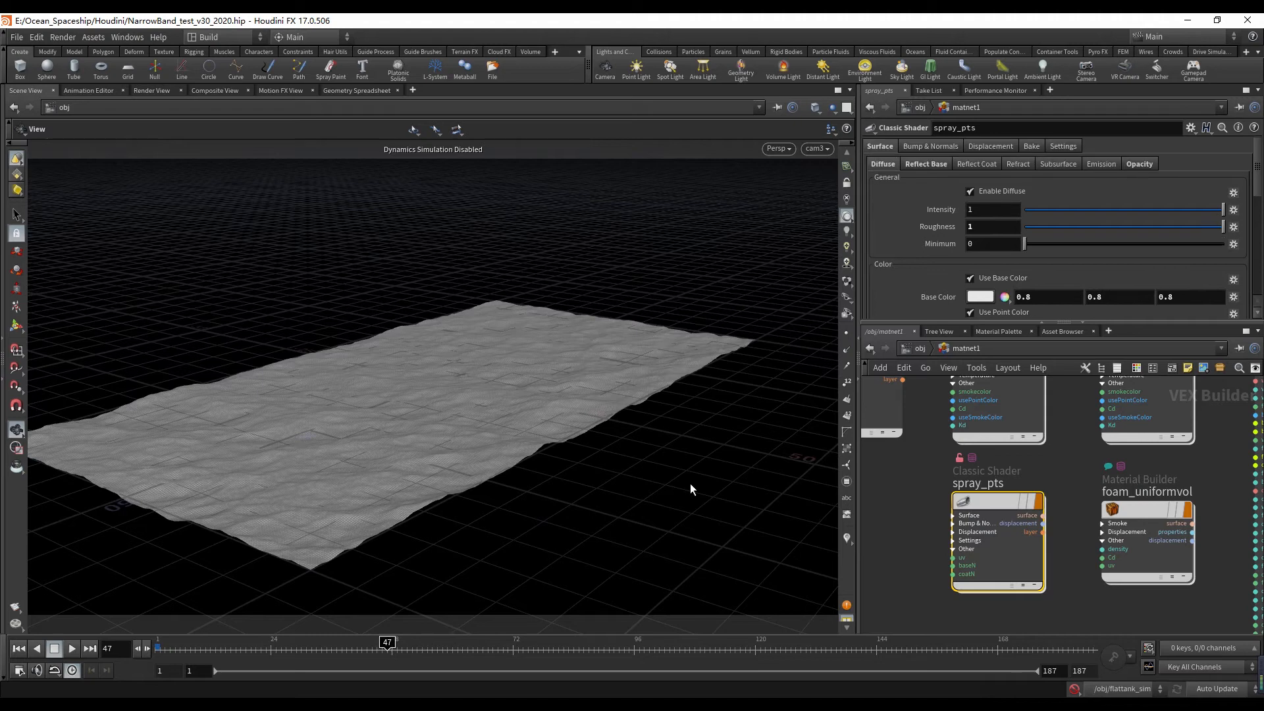
{"action": "left_click", "coordinate": [926, 164]}
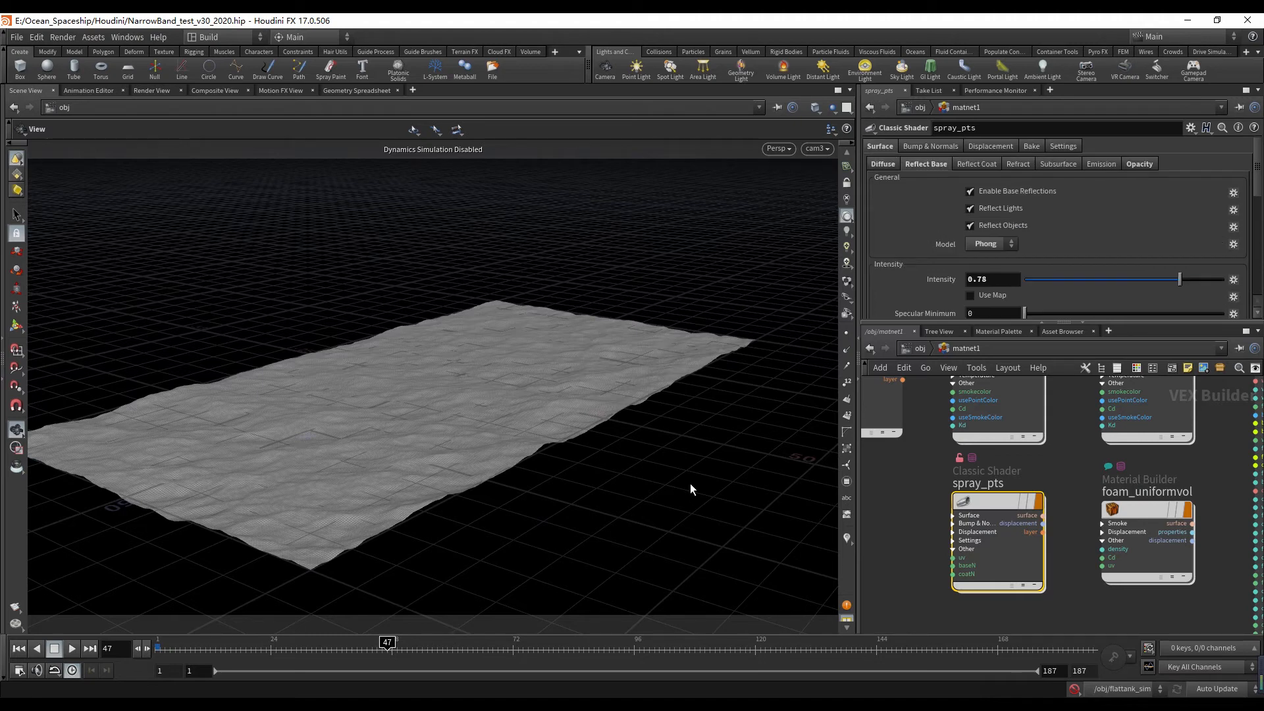
{"action": "left_click", "coordinate": [1139, 163]}
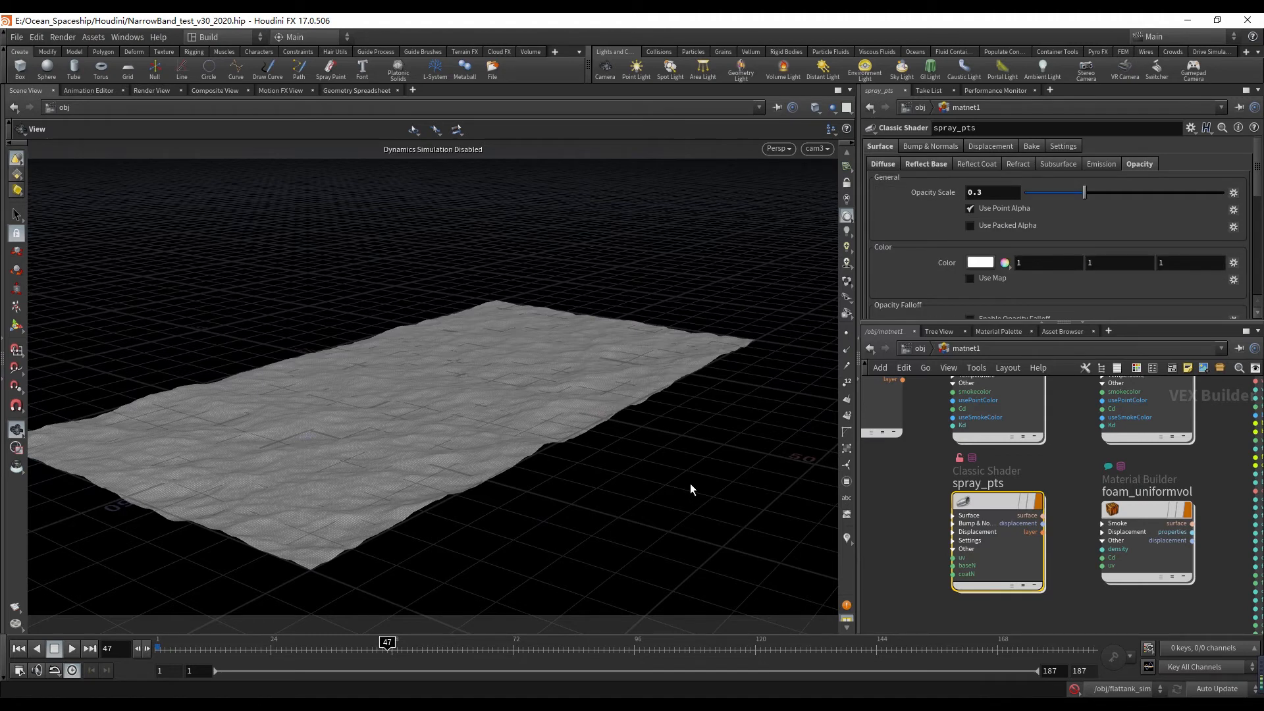
{"action": "left_click", "coordinate": [882, 164]}
{"action": "middle_click_drag", "start_coordinate": [997, 527], "coordinate": [999, 557]}
- Look through the mat and out contexts, and reopen matnet1 from the object level
{"action": "left_click", "coordinate": [920, 348]}
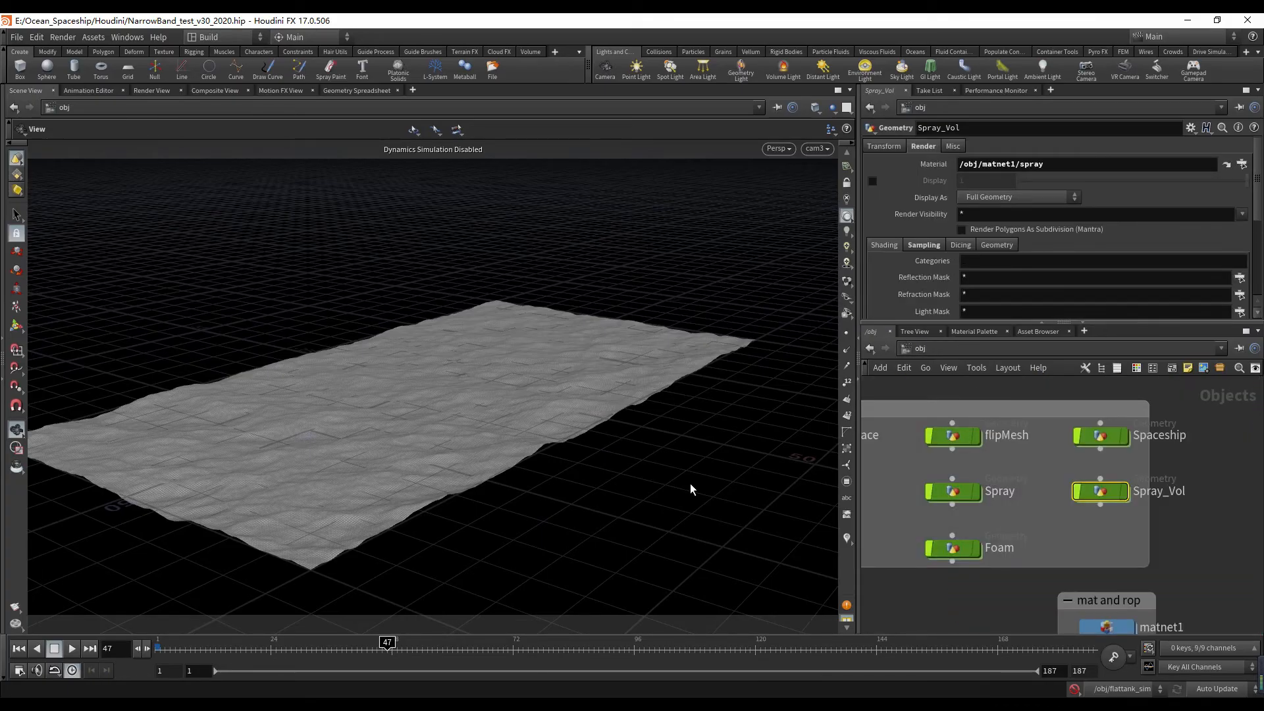
{"action": "left_click", "coordinate": [920, 349]}
{"action": "left_click", "coordinate": [936, 393]}
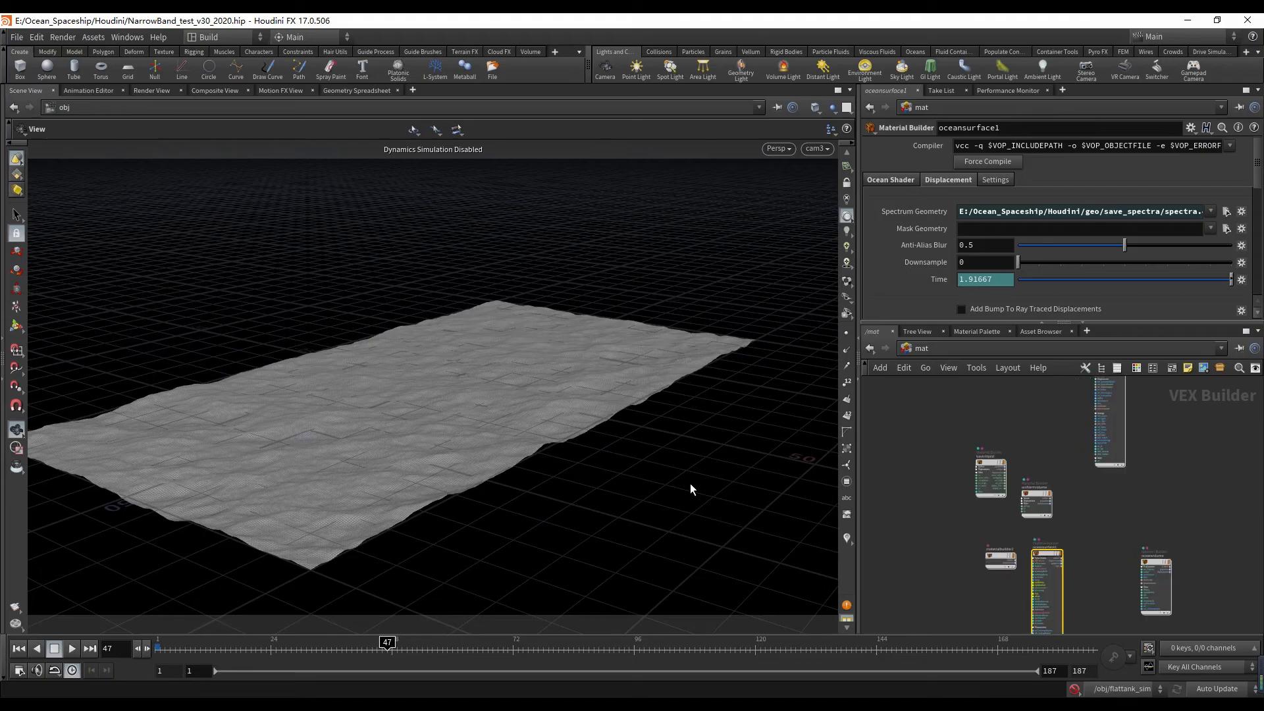
{"action": "left_click", "coordinate": [921, 348]}
{"action": "left_click", "coordinate": [936, 423]}
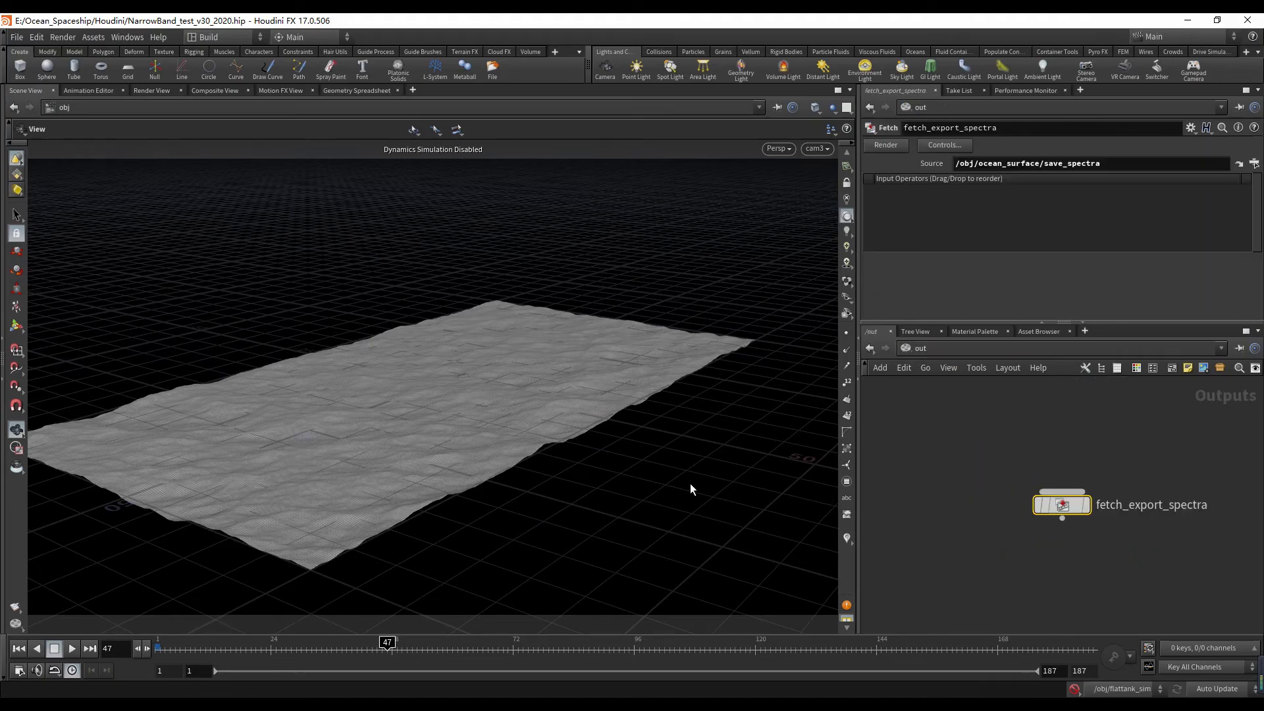
{"action": "left_click", "coordinate": [921, 348]}
{"action": "left_click", "coordinate": [936, 408]}
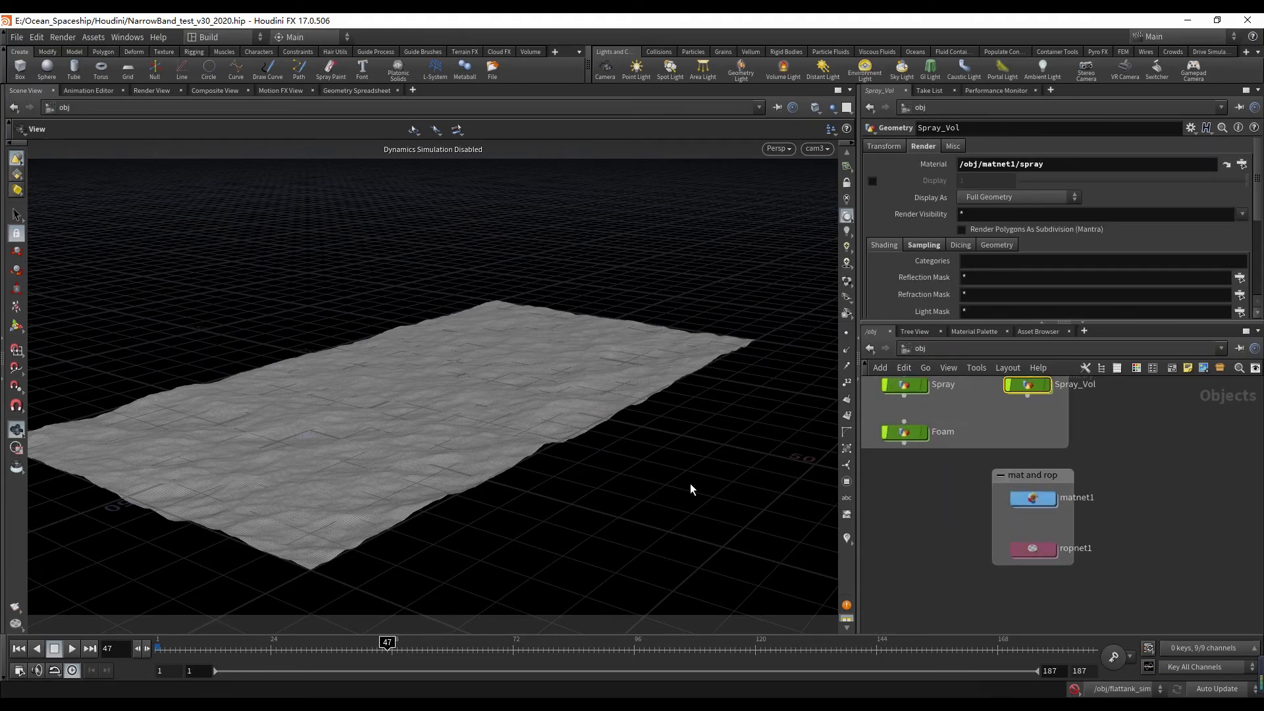
{"action": "double_click", "coordinate": [1033, 498]}
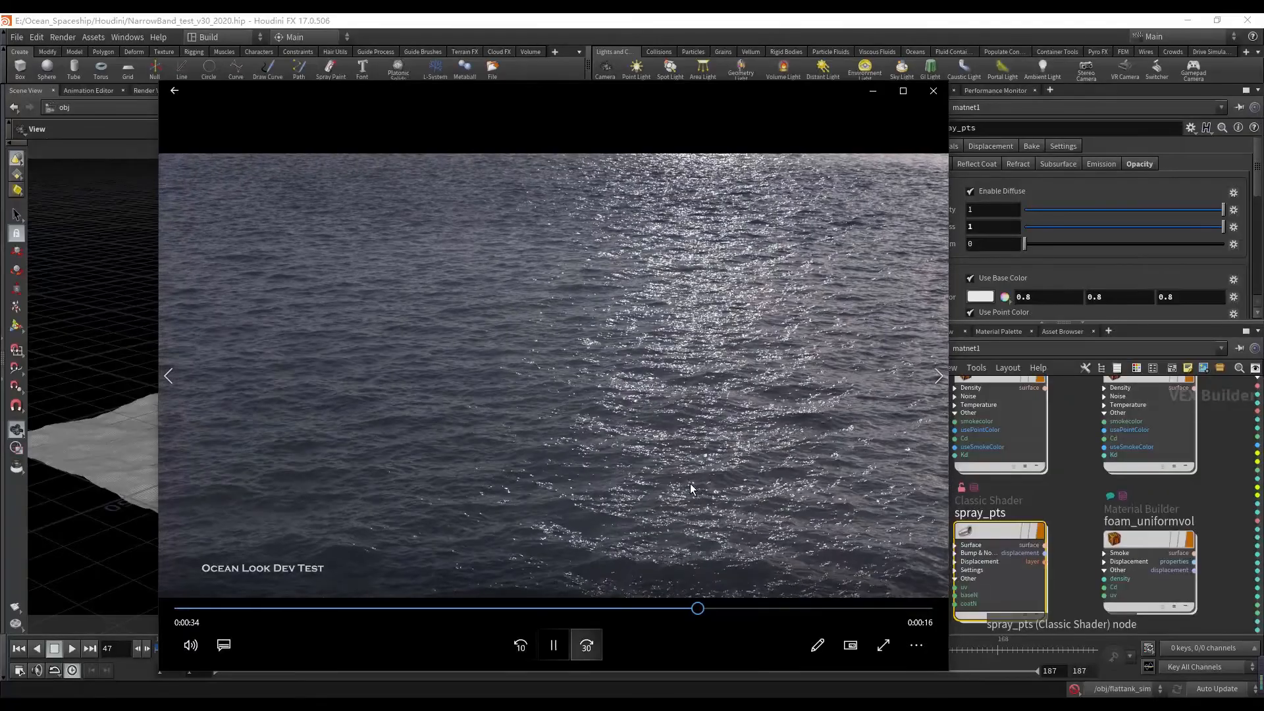
- Pause the Final_H264 video, rewind it to the WW Shader Tests comparison at 0:00:30, and move the player off the shader network
{"action": "key", "text": "space"}
{"action": "left_click_drag", "start_coordinate": [704, 608], "coordinate": [636, 608]}
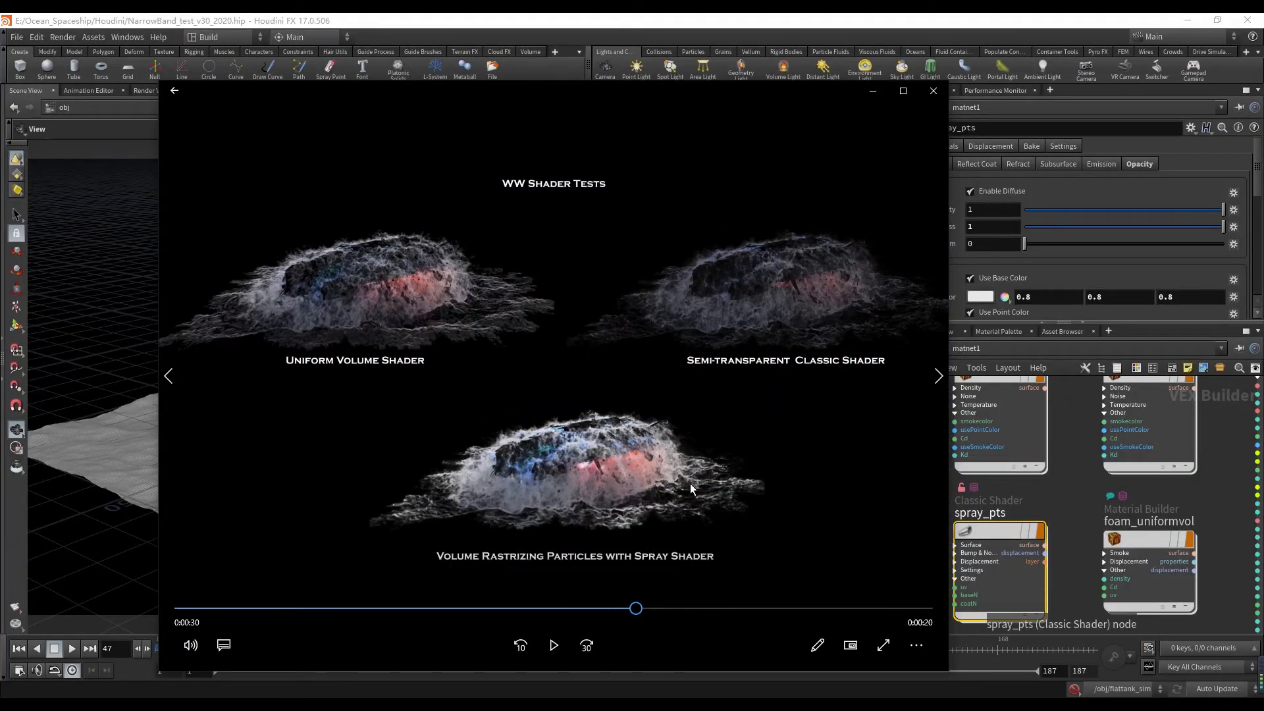
{"action": "left_click_drag", "start_coordinate": [554, 90], "coordinate": [434, 58]}
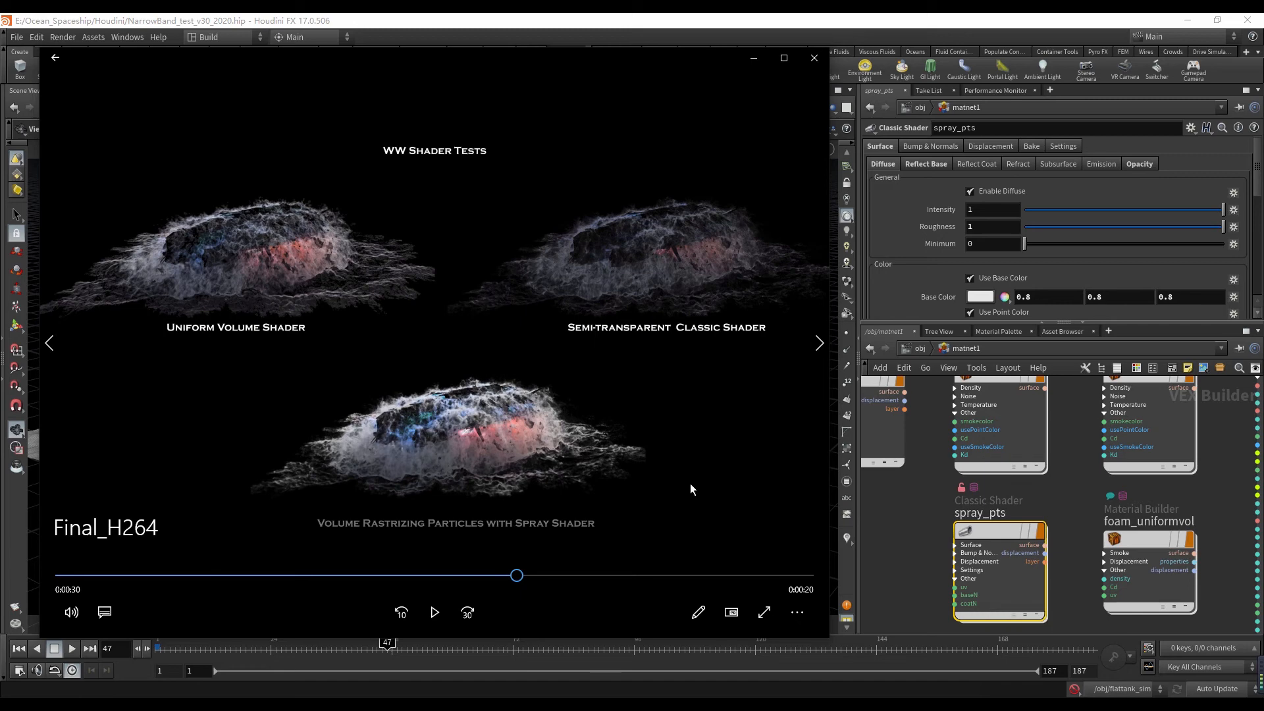
- Bring the WW Shader Tests video back up for comparison with the matnet1 shaders, and close the player
{"action": "scroll", "coordinate": [1021, 484], "scroll_direction": "down", "scroll_amount": 2}
{"action": "middle_click_drag", "start_coordinate": [1053, 490], "coordinate": [1037, 517]}
{"action": "scroll", "coordinate": [1036, 517], "scroll_direction": "up", "scroll_amount": 1}
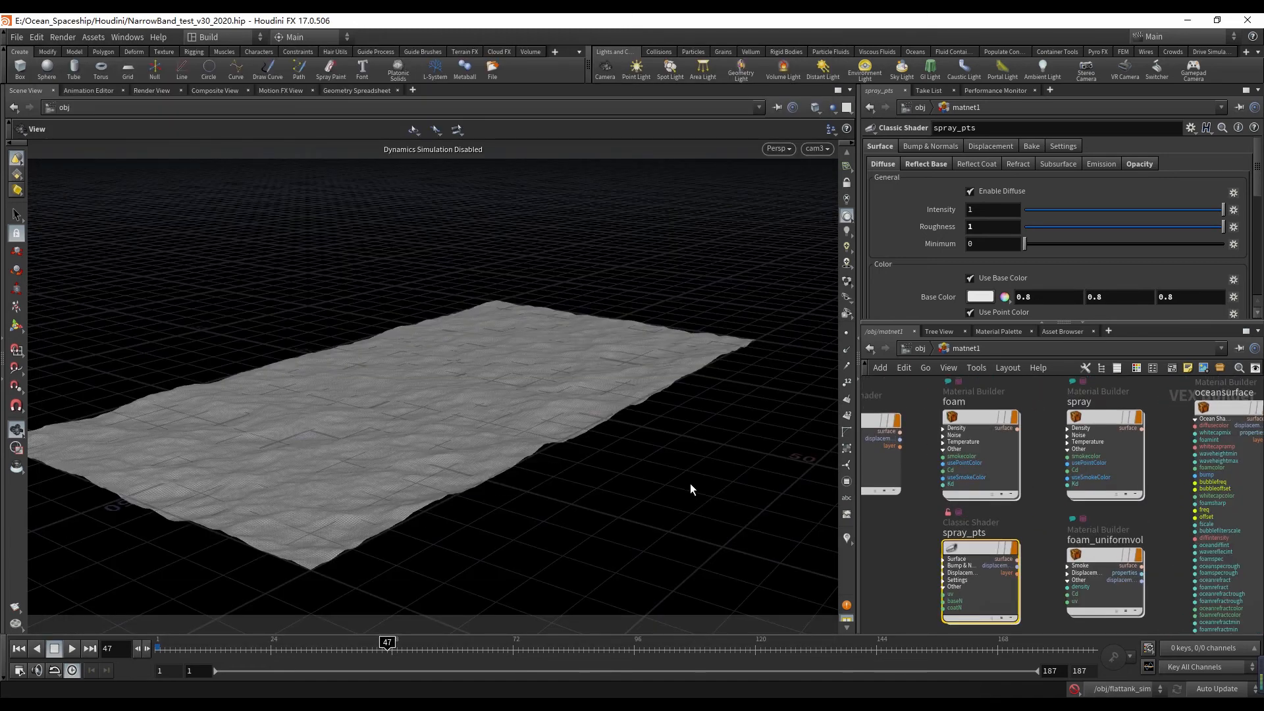
{"action": "key", "text": "alt+Tab"}
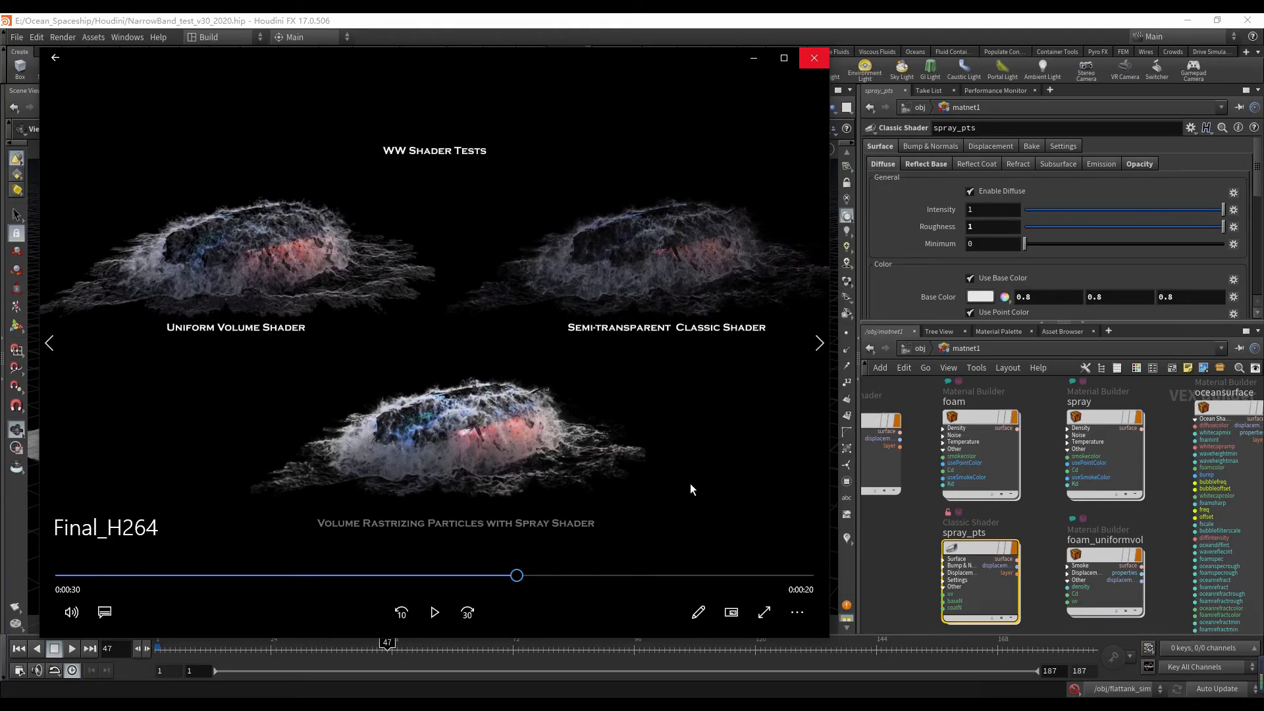
{"action": "left_click", "coordinate": [814, 58]}
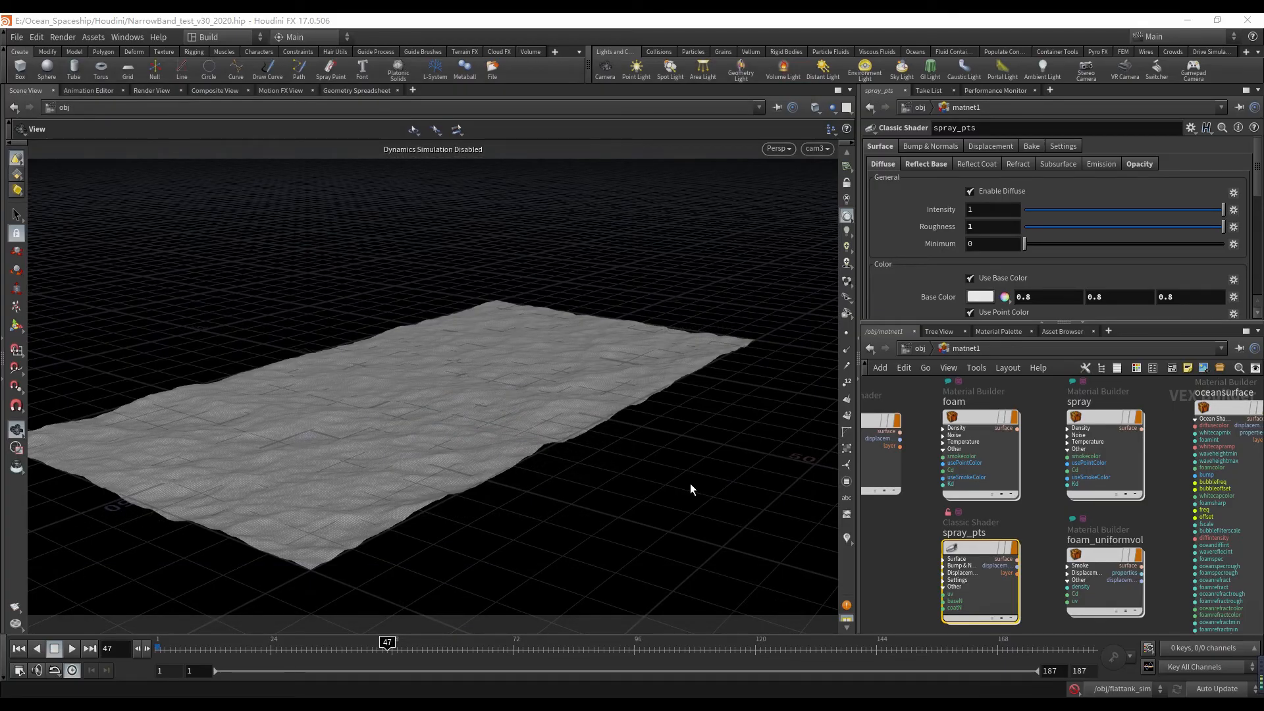
- Return to the object level and select geolight_blue in the geo lighting group
{"action": "left_click", "coordinate": [915, 349]}
{"action": "scroll", "coordinate": [1007, 516], "scroll_direction": "down", "scroll_amount": 2}
{"action": "scroll", "coordinate": [1007, 516], "scroll_direction": "up", "scroll_amount": 3}
{"action": "middle_click_drag", "start_coordinate": [1008, 516], "coordinate": [1230, 504]}
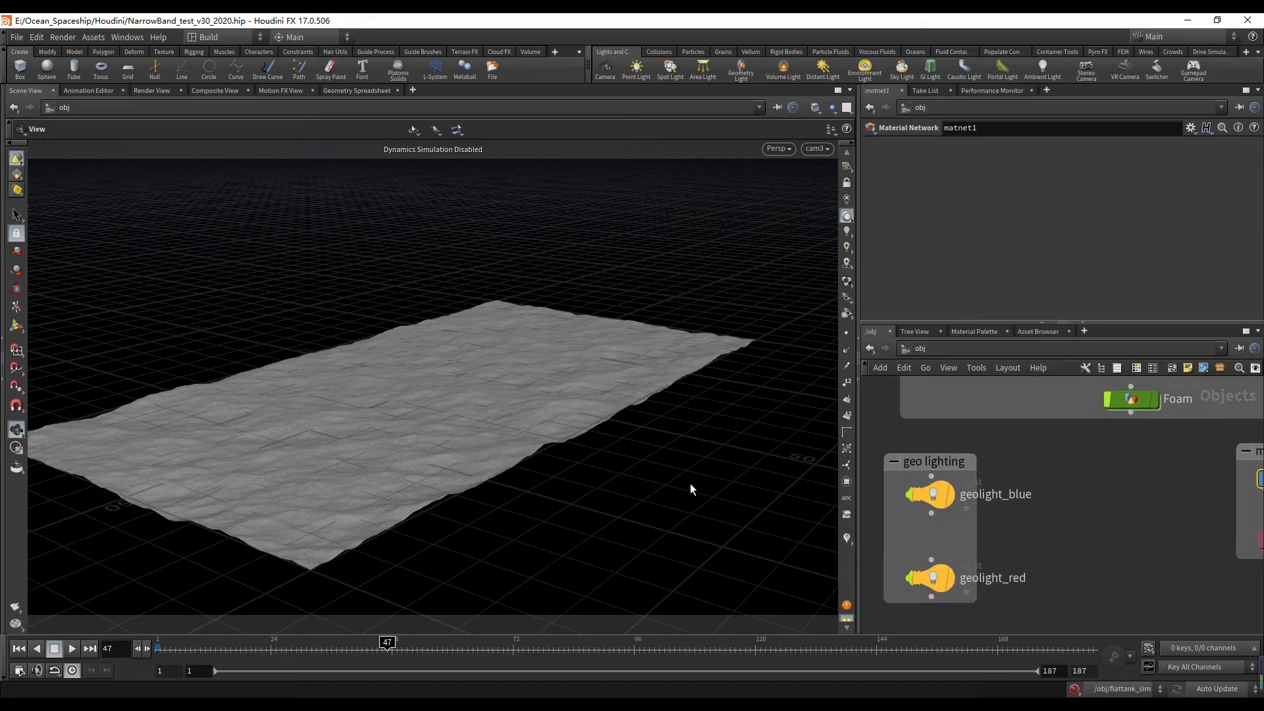
{"action": "middle_click_drag", "start_coordinate": [1069, 462], "coordinate": [1094, 460]}
{"action": "left_click_drag", "start_coordinate": [1095, 460], "coordinate": [942, 528]}
{"action": "scroll", "coordinate": [1077, 494], "scroll_direction": "down", "scroll_amount": 4}
{"action": "scroll", "coordinate": [1053, 564], "scroll_direction": "up", "scroll_amount": 2}
{"action": "mouse_move", "coordinate": [1077, 495]}
{"action": "middle_mouse_down"}
{"action": "mouse_move", "coordinate": [1039, 570]}
{"action": "mouse_move", "coordinate": [1166, 479]}
{"action": "middle_mouse_up"}
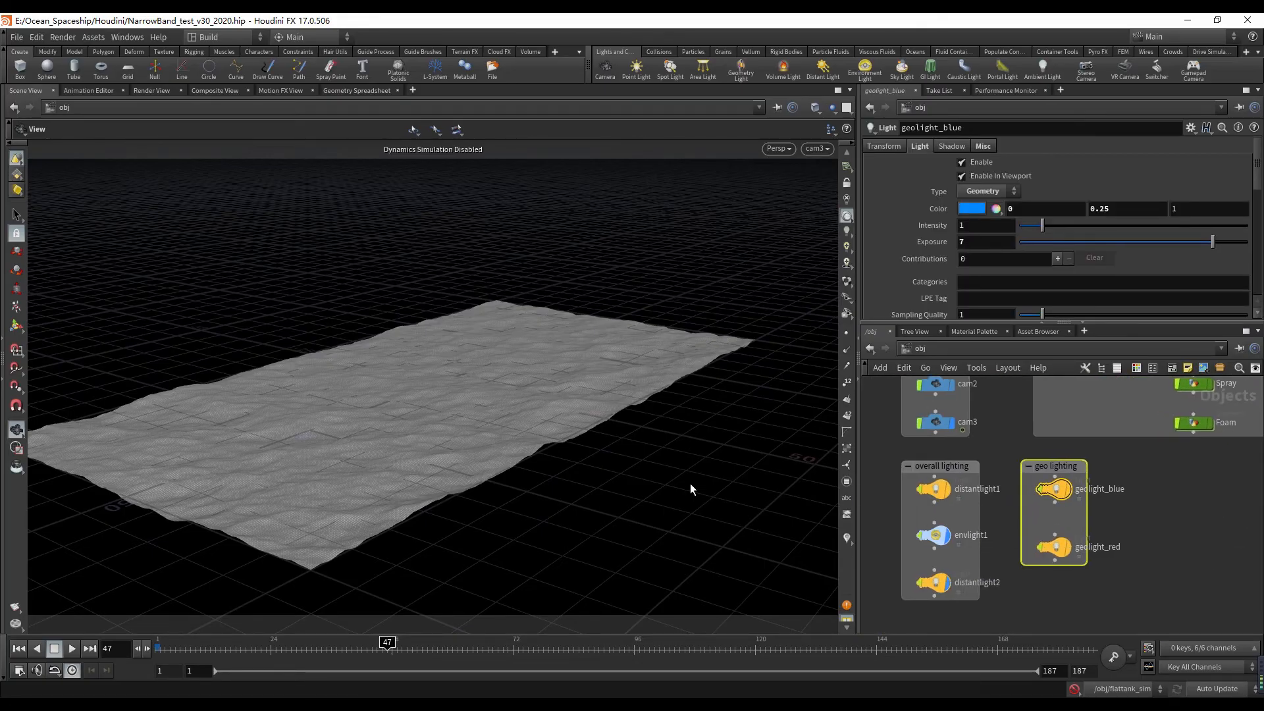
{"action": "left_click", "coordinate": [1055, 489]}
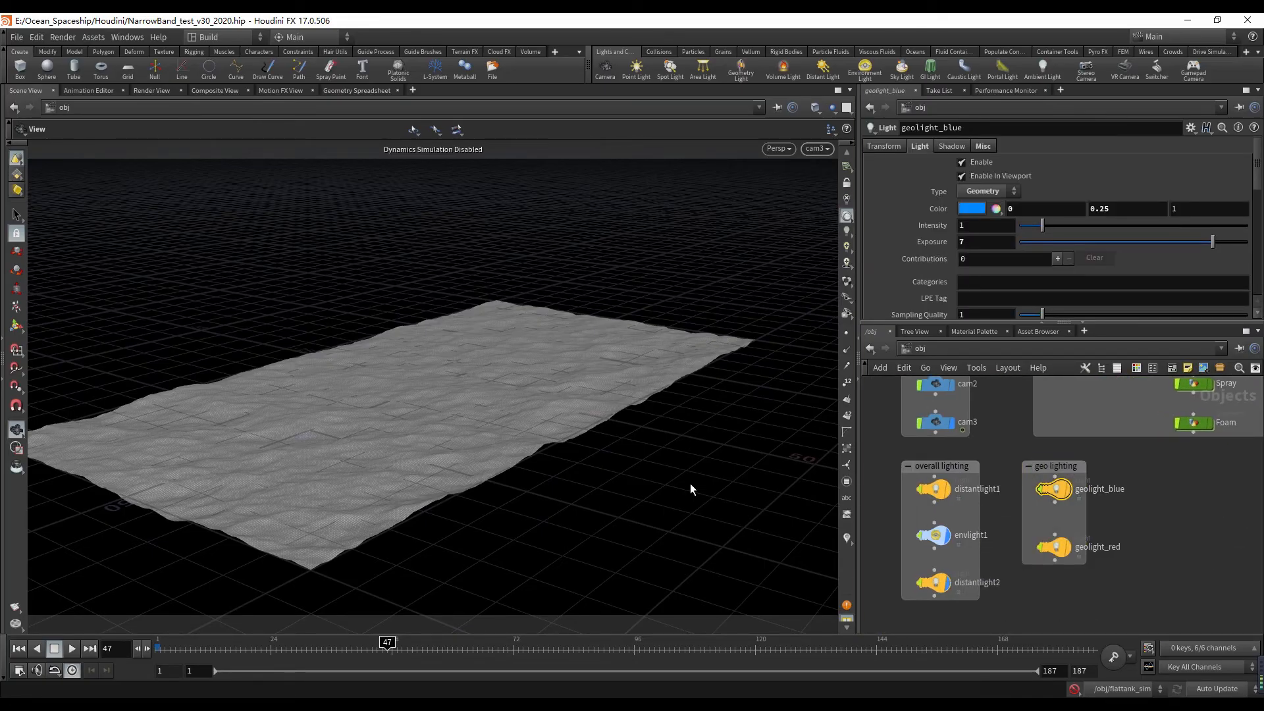
- Examine geolight_blue's area light options and the Geometry Object path it uses
{"action": "scroll", "coordinate": [1112, 483], "scroll_direction": "up", "scroll_amount": 2}
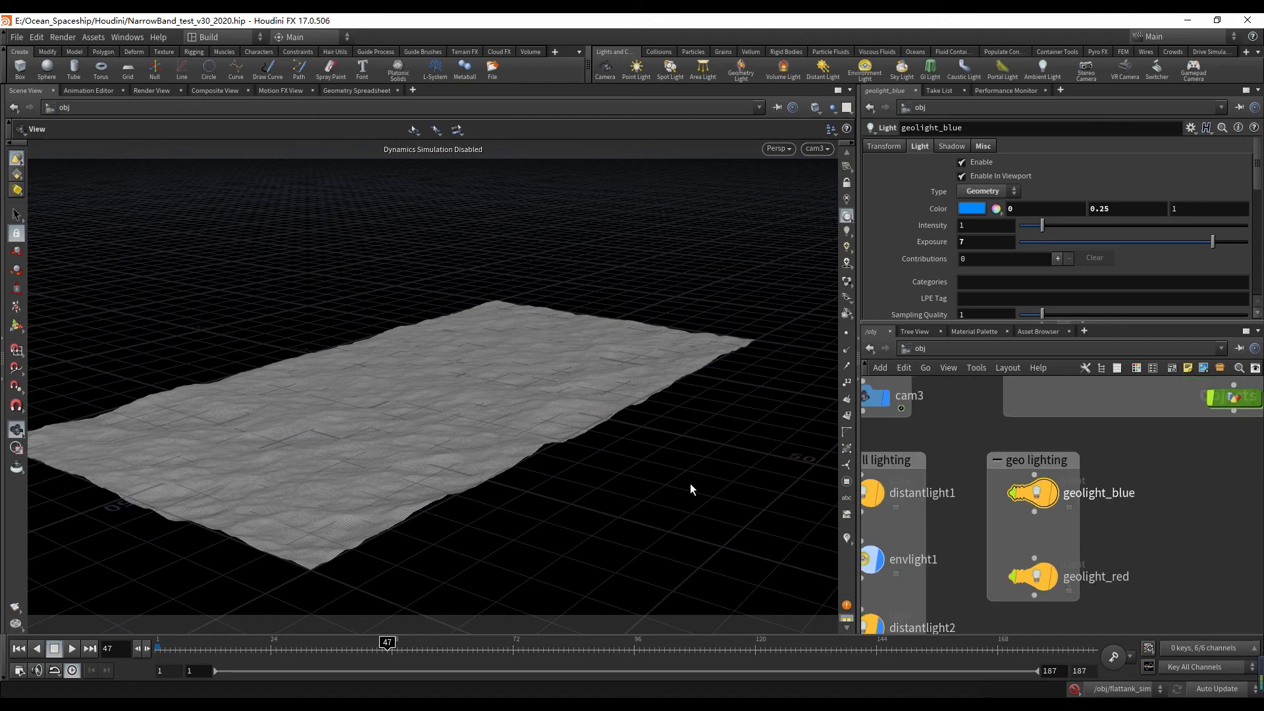
{"action": "scroll", "coordinate": [1057, 231], "scroll_direction": "down", "scroll_amount": 6}
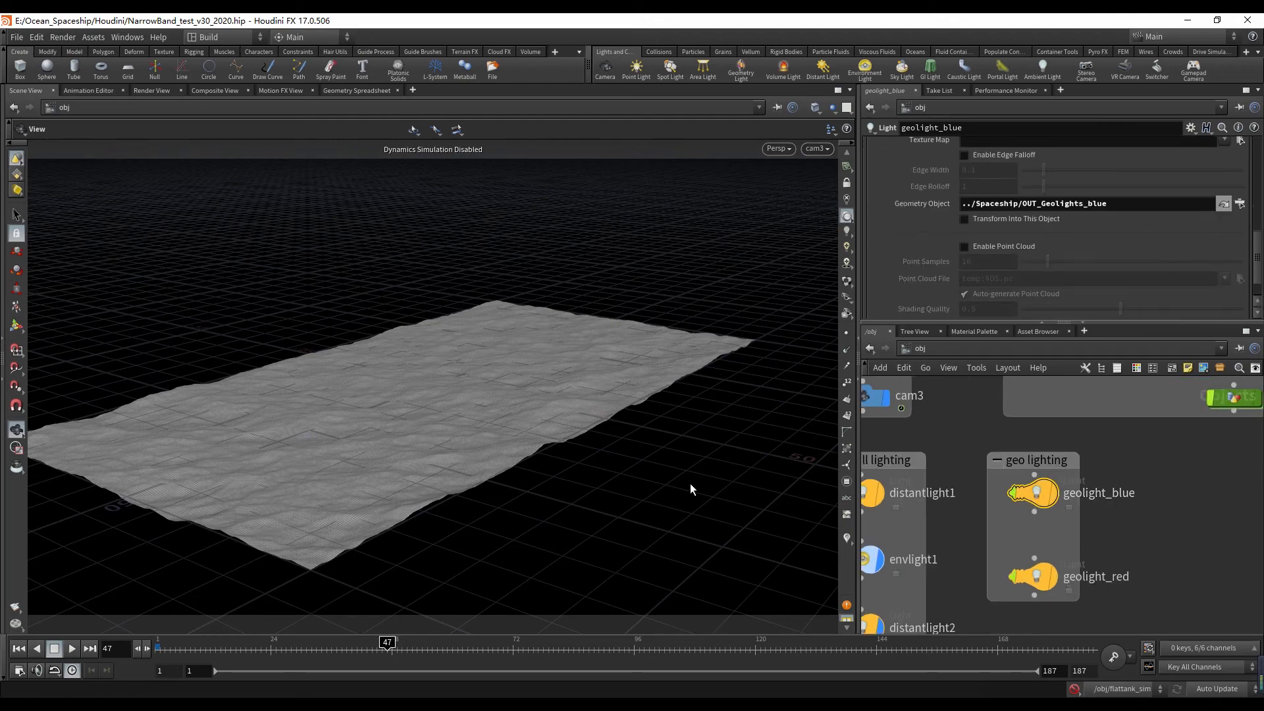
{"action": "scroll", "coordinate": [1056, 230], "scroll_direction": "up", "scroll_amount": 3}
{"action": "scroll", "coordinate": [1056, 230], "scroll_direction": "up", "scroll_amount": 1}
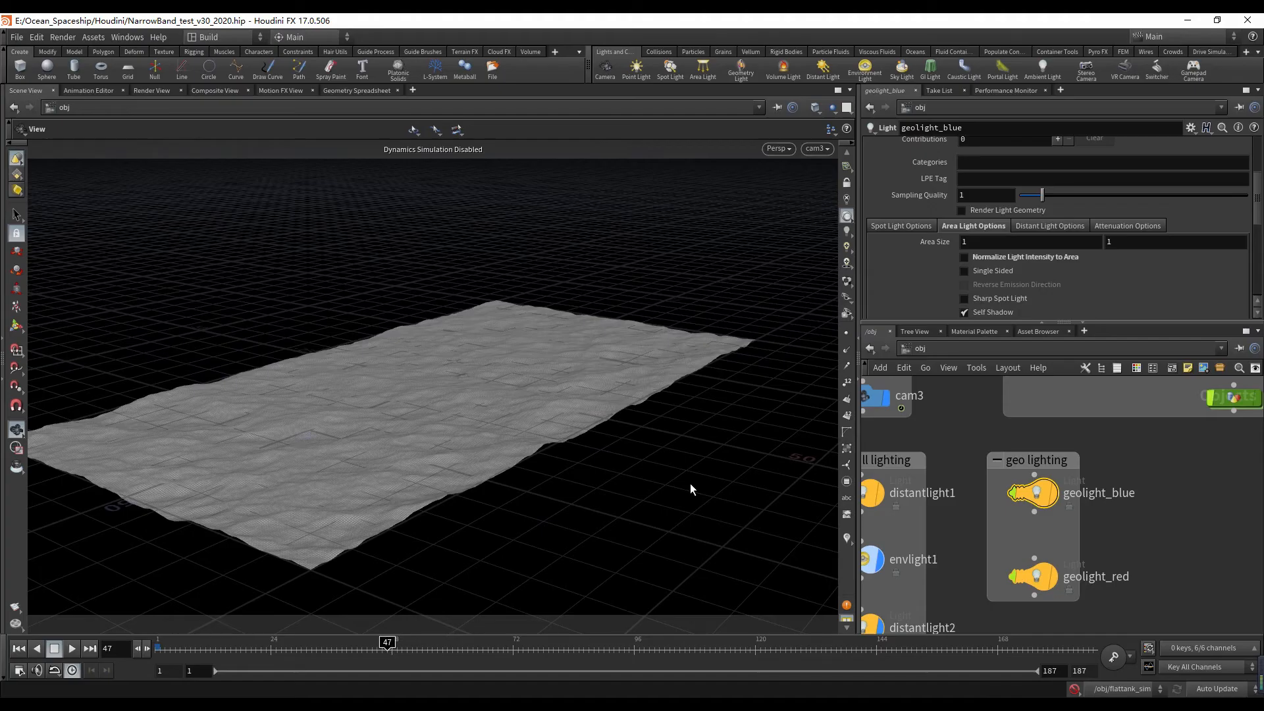
{"action": "scroll", "coordinate": [1058, 227], "scroll_direction": "down", "scroll_amount": 8}
{"action": "scroll", "coordinate": [1057, 227], "scroll_direction": "up", "scroll_amount": 8}
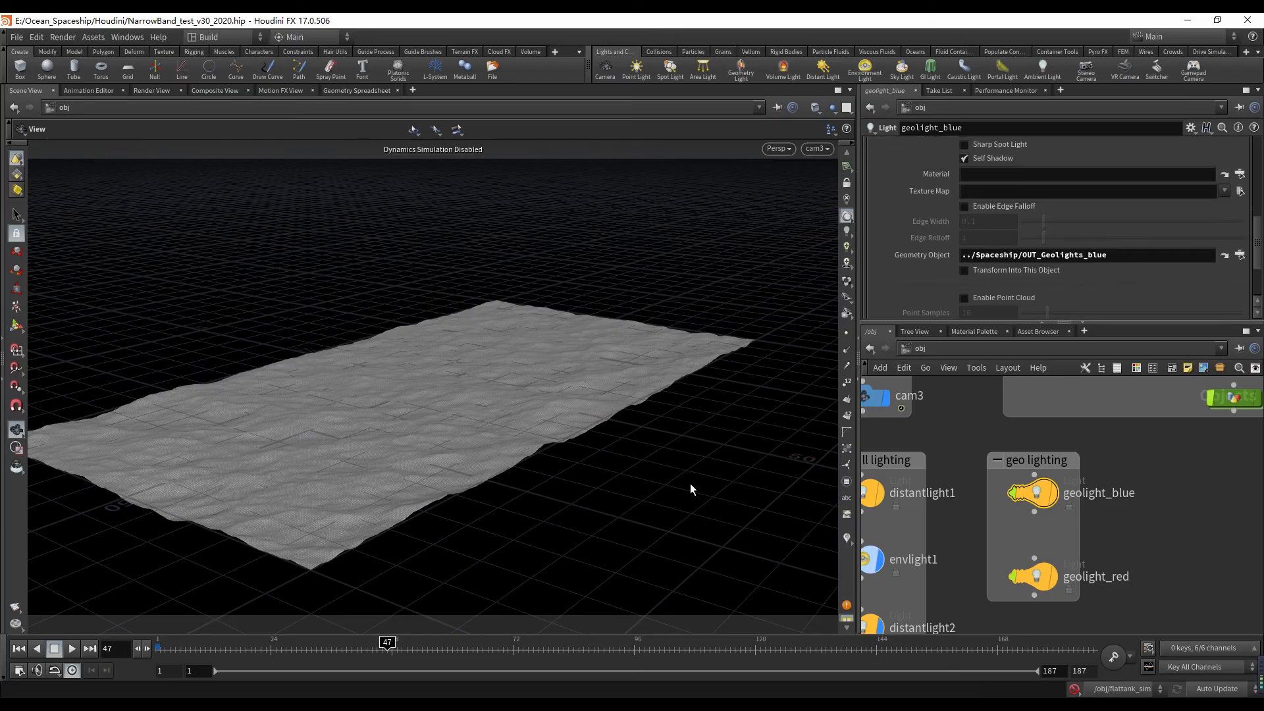
{"action": "scroll", "coordinate": [1057, 227], "scroll_direction": "down", "scroll_amount": 5}
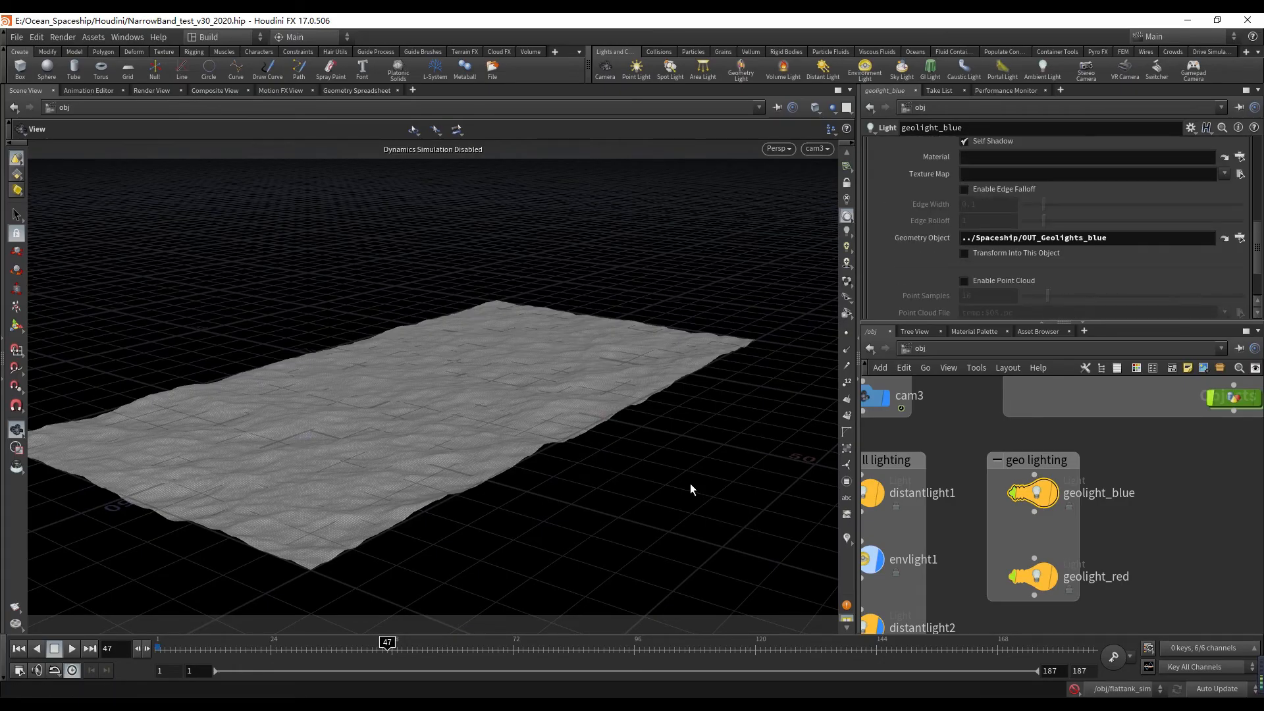
- Jump from geolight_blue's Geometry Object to its OUT_Geolights_blue source and find the start of the blue light branch
{"action": "left_click", "coordinate": [1223, 238]}
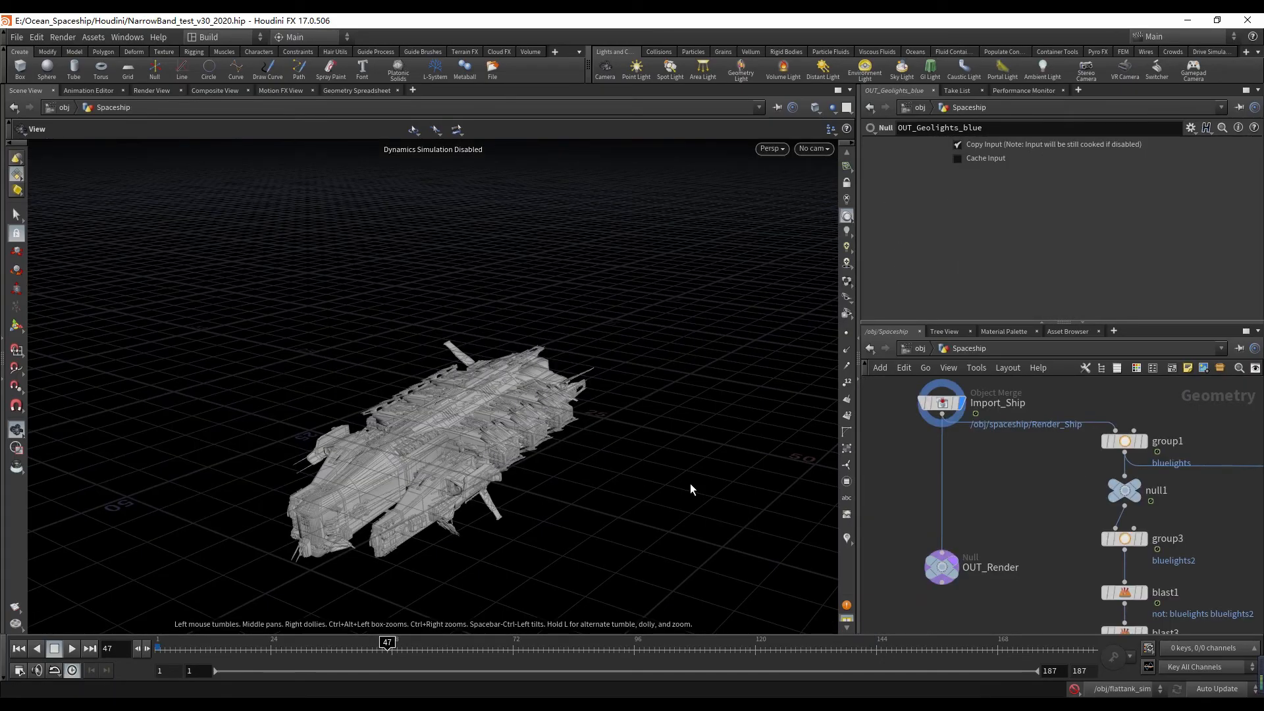
{"action": "scroll", "coordinate": [1009, 485], "scroll_direction": "down", "scroll_amount": 3}
{"action": "middle_click_drag", "start_coordinate": [1009, 485], "coordinate": [977, 438]}
{"action": "scroll", "coordinate": [1073, 441], "scroll_direction": "up", "scroll_amount": 5}
{"action": "middle_click_drag", "start_coordinate": [1073, 441], "coordinate": [1147, 540]}
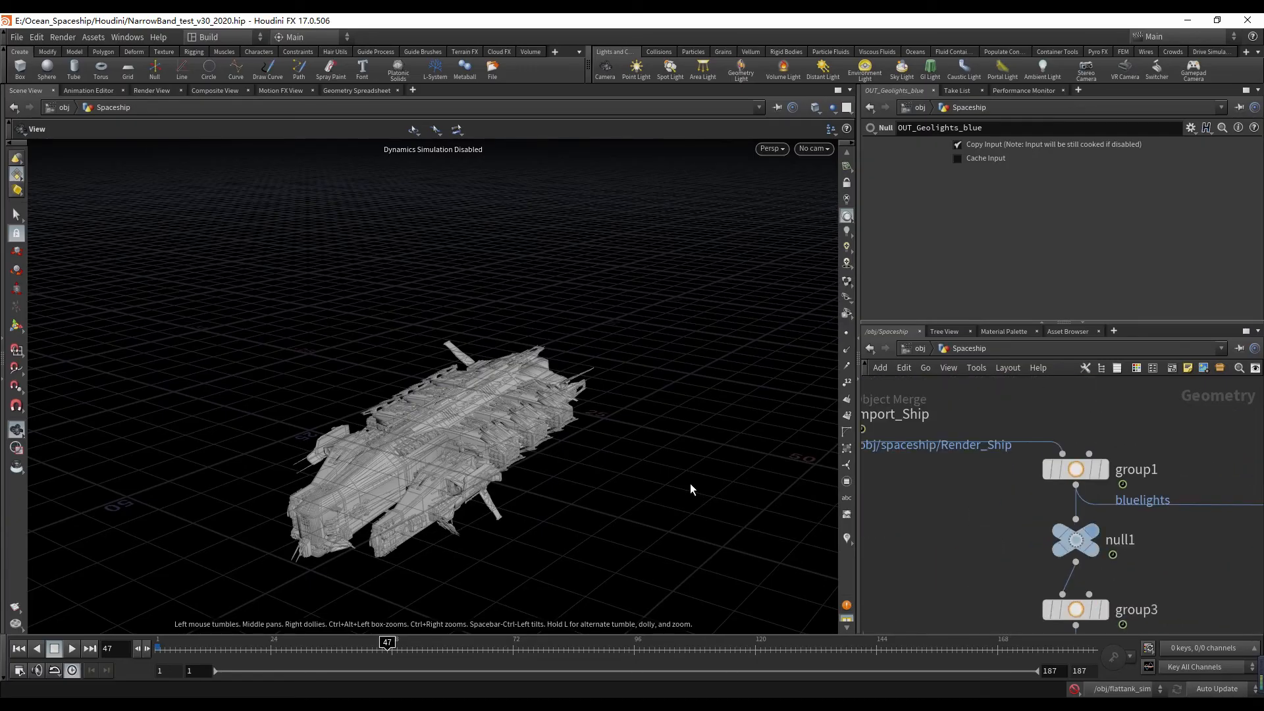
- Display group1 and inspect the bluelights primitives on the spaceship hull up close
{"action": "scroll", "coordinate": [1001, 491], "scroll_direction": "up", "scroll_amount": 2}
{"action": "mouse_move", "coordinate": [1001, 490]}
{"action": "middle_mouse_down"}
{"action": "mouse_move", "coordinate": [1071, 515]}
{"action": "mouse_move", "coordinate": [982, 467]}
{"action": "mouse_move", "coordinate": [953, 491]}
{"action": "middle_mouse_up"}
{"action": "left_click", "coordinate": [1080, 460]}
{"action": "scroll", "coordinate": [990, 508], "scroll_direction": "down", "scroll_amount": 3}
{"action": "mouse_move", "coordinate": [691, 489]}
{"action": "left_mouse_down"}
{"action": "mouse_move", "coordinate": [648, 471]}
{"action": "mouse_move", "coordinate": [632, 441]}
{"action": "mouse_move", "coordinate": [691, 489]}
{"action": "left_mouse_up"}
{"action": "scroll", "coordinate": [632, 441], "scroll_direction": "up", "scroll_amount": 6}
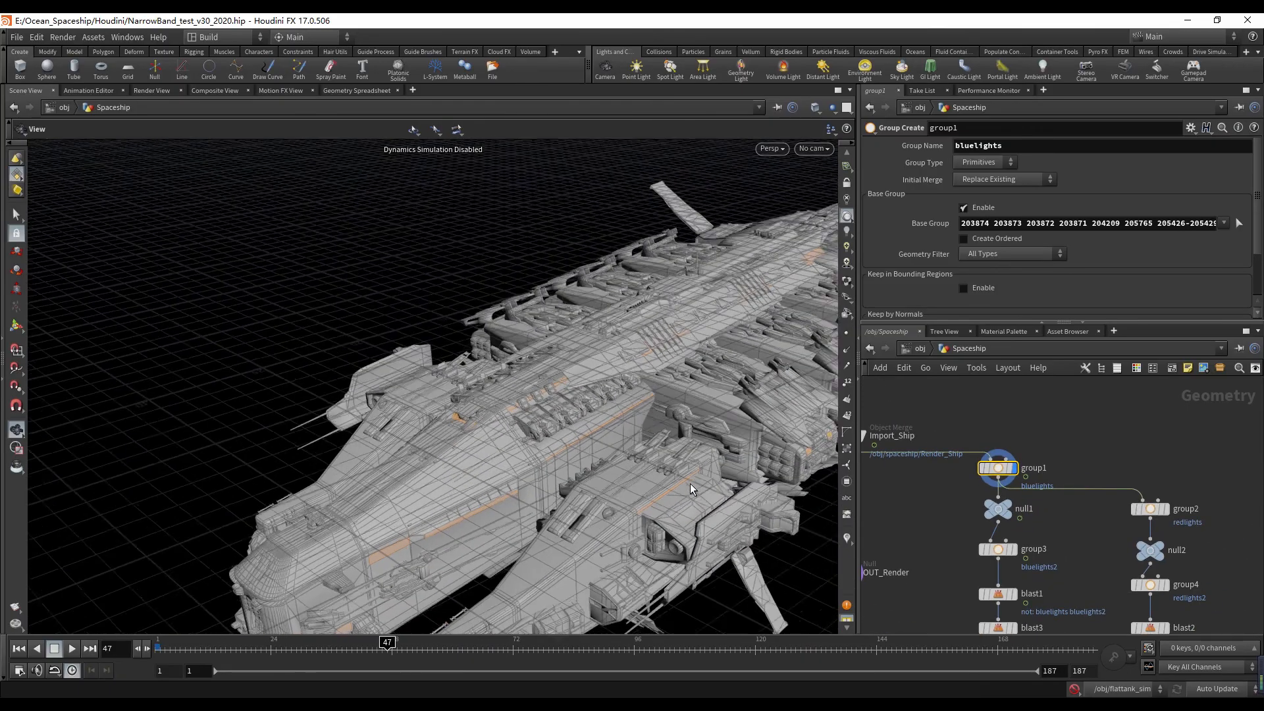
{"action": "scroll", "coordinate": [691, 489], "scroll_direction": "up", "scroll_amount": 6}
{"action": "scroll", "coordinate": [1012, 619], "scroll_direction": "up", "scroll_amount": 3}
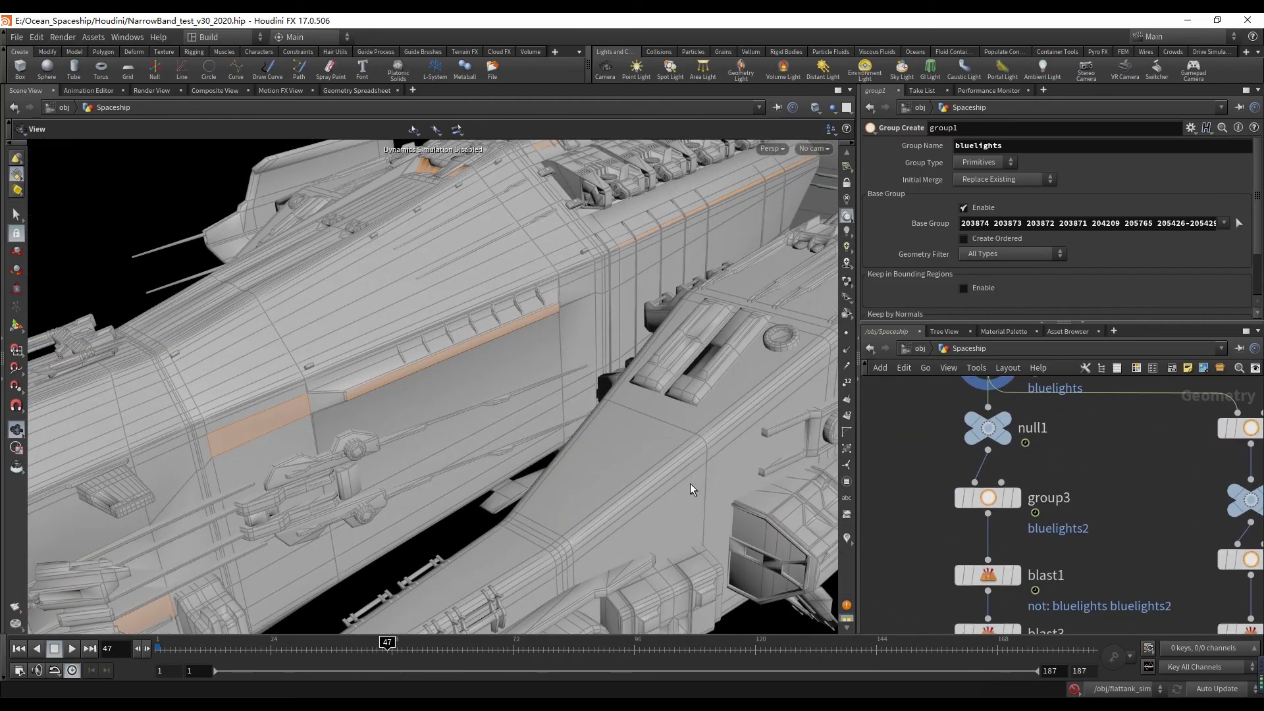
- Display group3 and inspect the bluelights2 primitives around the front of the spaceship
{"action": "left_click", "coordinate": [987, 497]}
{"action": "scroll", "coordinate": [691, 489], "scroll_direction": "down", "scroll_amount": 6}
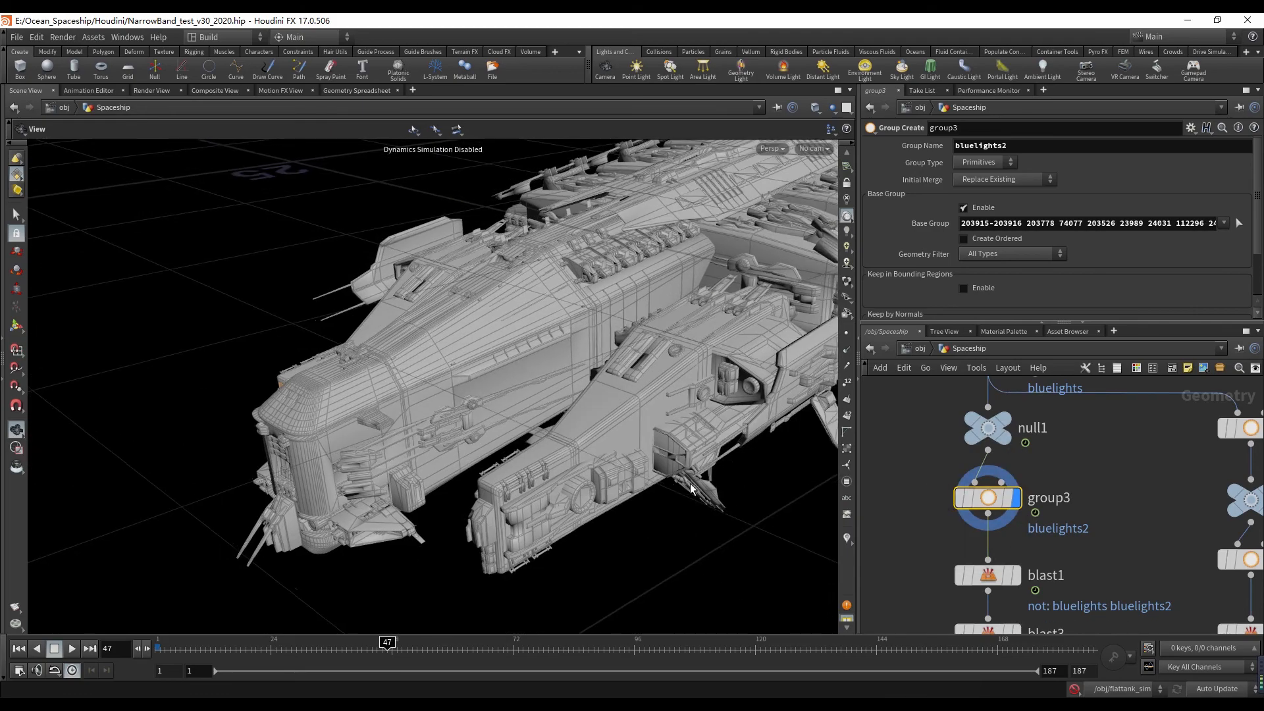
{"action": "mouse_move", "coordinate": [692, 489]}
{"action": "left_mouse_down"}
{"action": "mouse_move", "coordinate": [665, 481]}
{"action": "mouse_move", "coordinate": [691, 489]}
{"action": "left_mouse_up"}
{"action": "left_click_drag", "start_coordinate": [691, 490], "coordinate": [691, 489]}
{"action": "scroll", "coordinate": [1034, 514], "scroll_direction": "up", "scroll_amount": 1}
{"action": "middle_click_drag", "start_coordinate": [1034, 513], "coordinate": [1034, 419]}
- Display blast1 to inspect the isolated bluelights and bluelights2 geometry
{"action": "left_click", "coordinate": [1013, 493]}
{"action": "left_click", "coordinate": [979, 493]}
{"action": "left_click_drag", "start_coordinate": [691, 489], "coordinate": [691, 489]}
{"action": "middle_click_drag", "start_coordinate": [1034, 566], "coordinate": [1037, 490]}
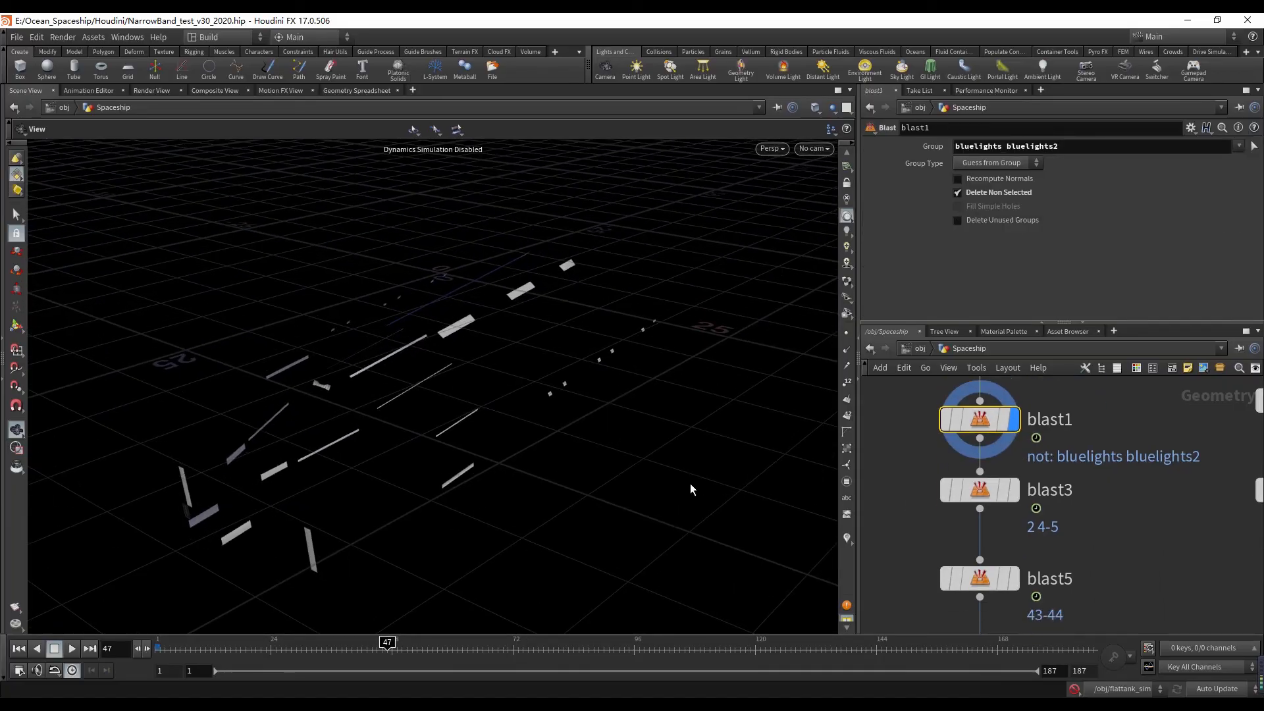
- Display blast3 and check its deleted primitives 2 and 4-5 in the blue light branch
{"action": "left_click", "coordinate": [1014, 487]}
{"action": "left_click", "coordinate": [979, 488]}
{"action": "middle_click_drag", "start_coordinate": [1035, 600], "coordinate": [1015, 478]}
{"action": "scroll", "coordinate": [1014, 478], "scroll_direction": "down", "scroll_amount": 3}
{"action": "middle_click_drag", "start_coordinate": [987, 401], "coordinate": [1052, 593]}
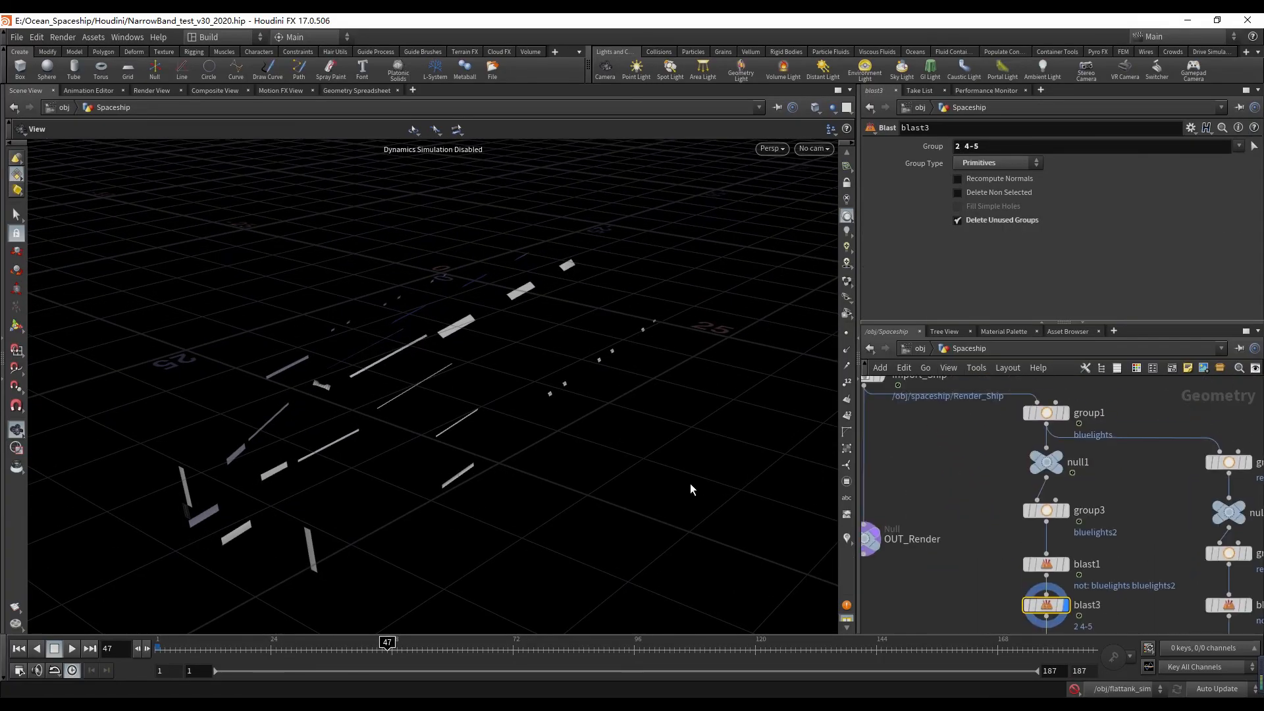
- Show Import_Ship as a template so the full ship appears behind the blue light strips
{"action": "middle_click_drag", "start_coordinate": [902, 394], "coordinate": [950, 495]}
{"action": "scroll", "coordinate": [939, 473], "scroll_direction": "up", "scroll_amount": 2}
{"action": "left_click", "coordinate": [912, 477]}
{"action": "left_click_drag", "start_coordinate": [692, 490], "coordinate": [688, 448]}
{"action": "scroll", "coordinate": [1050, 493], "scroll_direction": "down", "scroll_amount": 3}
{"action": "middle_click_drag", "start_coordinate": [1053, 547], "coordinate": [978, 410]}
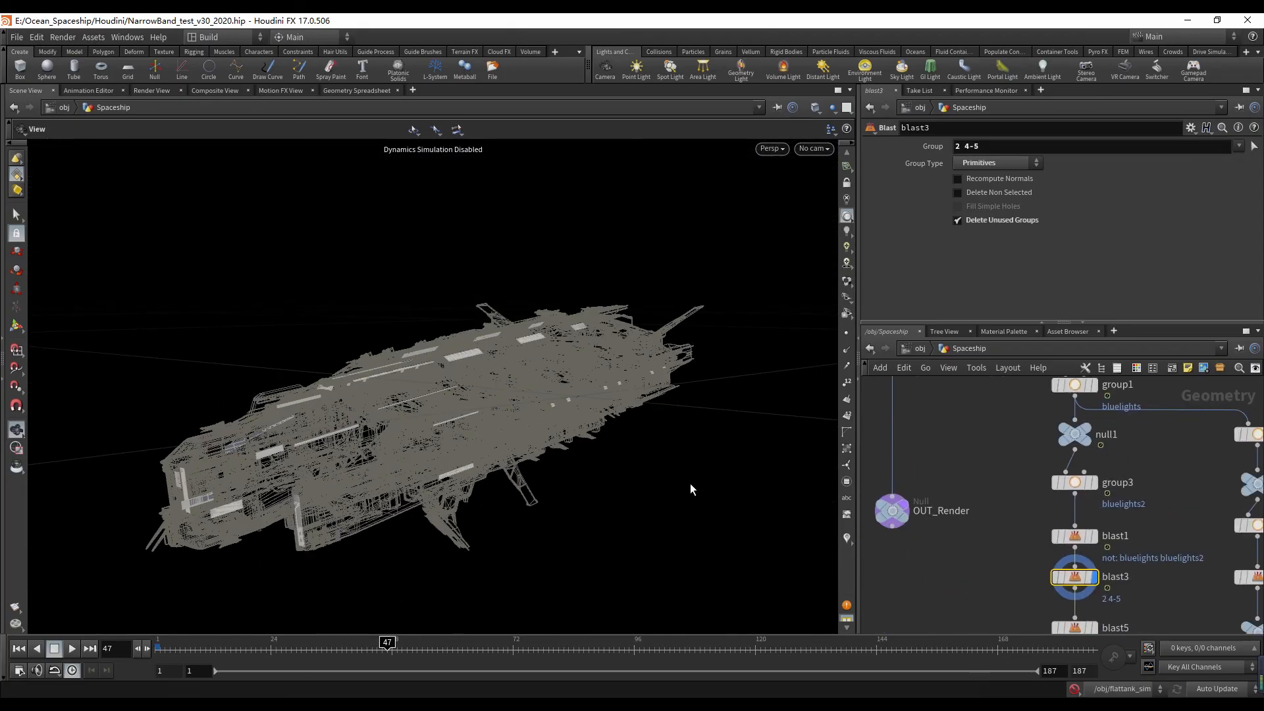
- Display blast5 and then the OUT_Geolights_blue null to check the final blue light geometry
{"action": "middle_click_drag", "start_coordinate": [1050, 600], "coordinate": [972, 435]}
{"action": "scroll", "coordinate": [973, 435], "scroll_direction": "up", "scroll_amount": 3}
{"action": "left_click", "coordinate": [1049, 482]}
{"action": "left_click", "coordinate": [1014, 483]}
{"action": "scroll", "coordinate": [1034, 513], "scroll_direction": "down", "scroll_amount": 4}
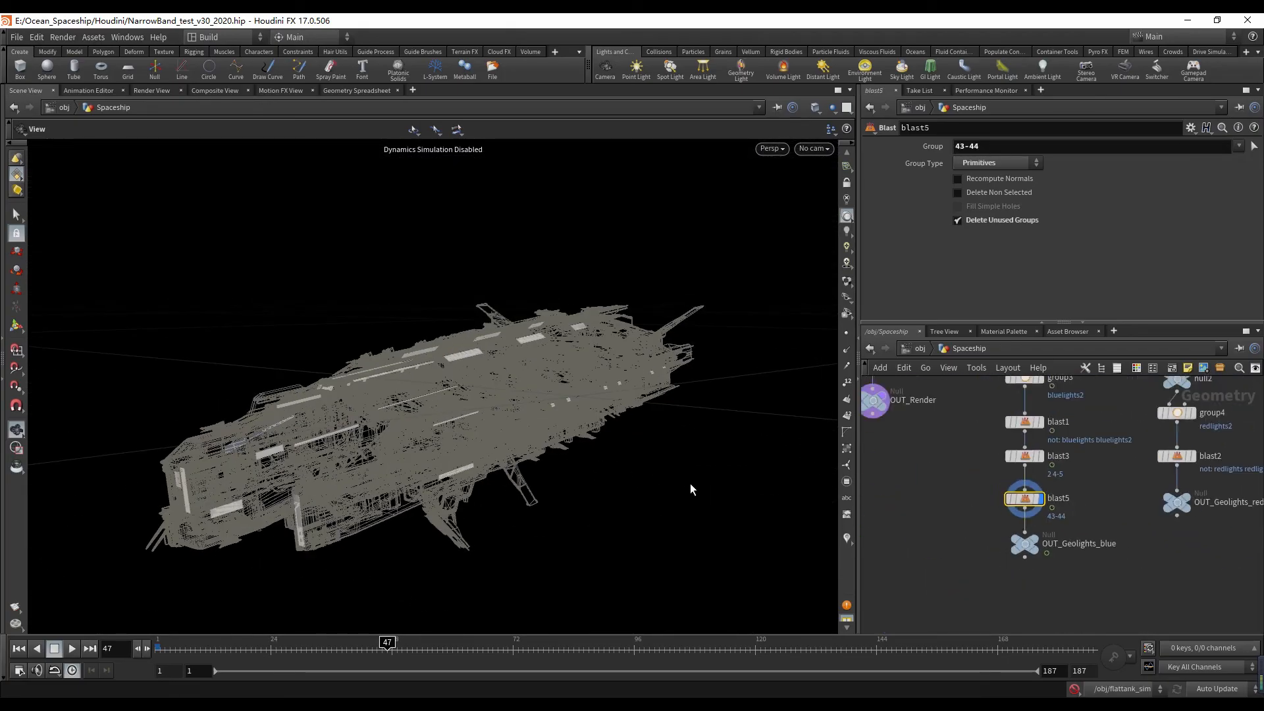
{"action": "scroll", "coordinate": [1089, 480], "scroll_direction": "up", "scroll_amount": 3}
{"action": "left_click", "coordinate": [977, 609]}
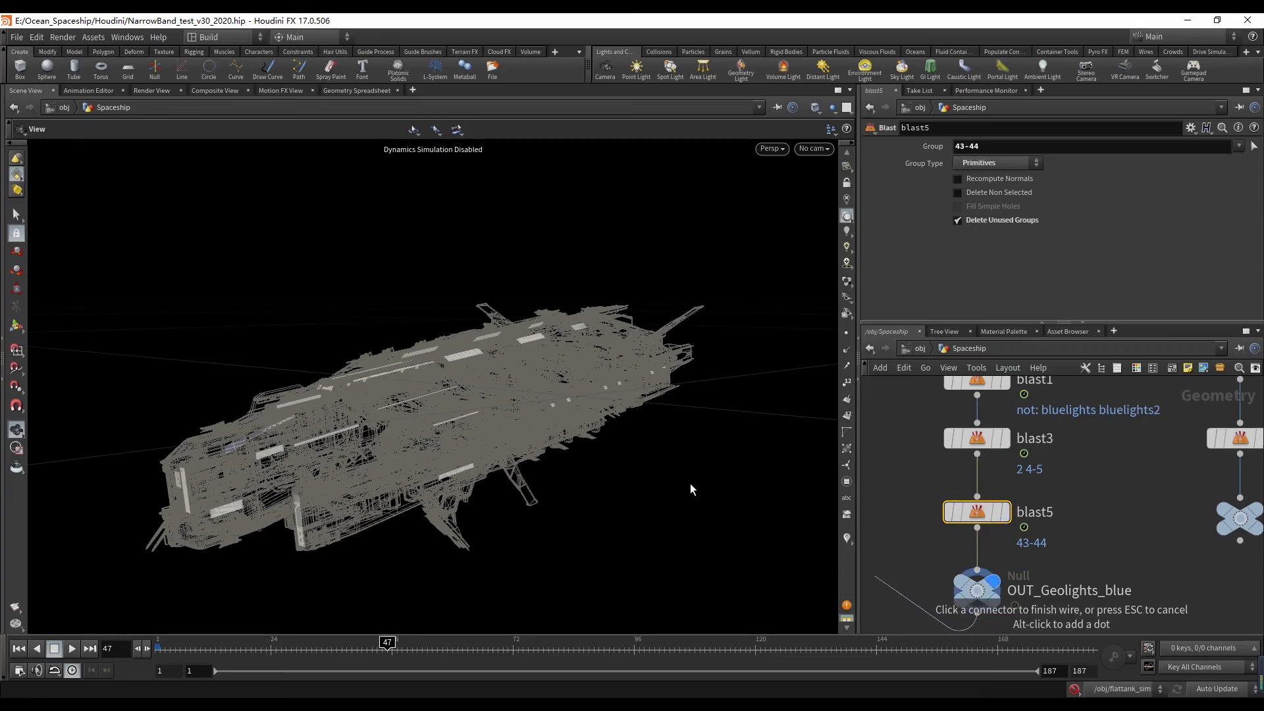
{"action": "key", "text": "Escape"}
- Move to the red light branch and display group2 and null2 to inspect the redlights primitives
{"action": "scroll", "coordinate": [1053, 487], "scroll_direction": "down", "scroll_amount": 3}
{"action": "middle_click_drag", "start_coordinate": [1053, 487], "coordinate": [955, 598]}
{"action": "scroll", "coordinate": [1090, 458], "scroll_direction": "up", "scroll_amount": 3}
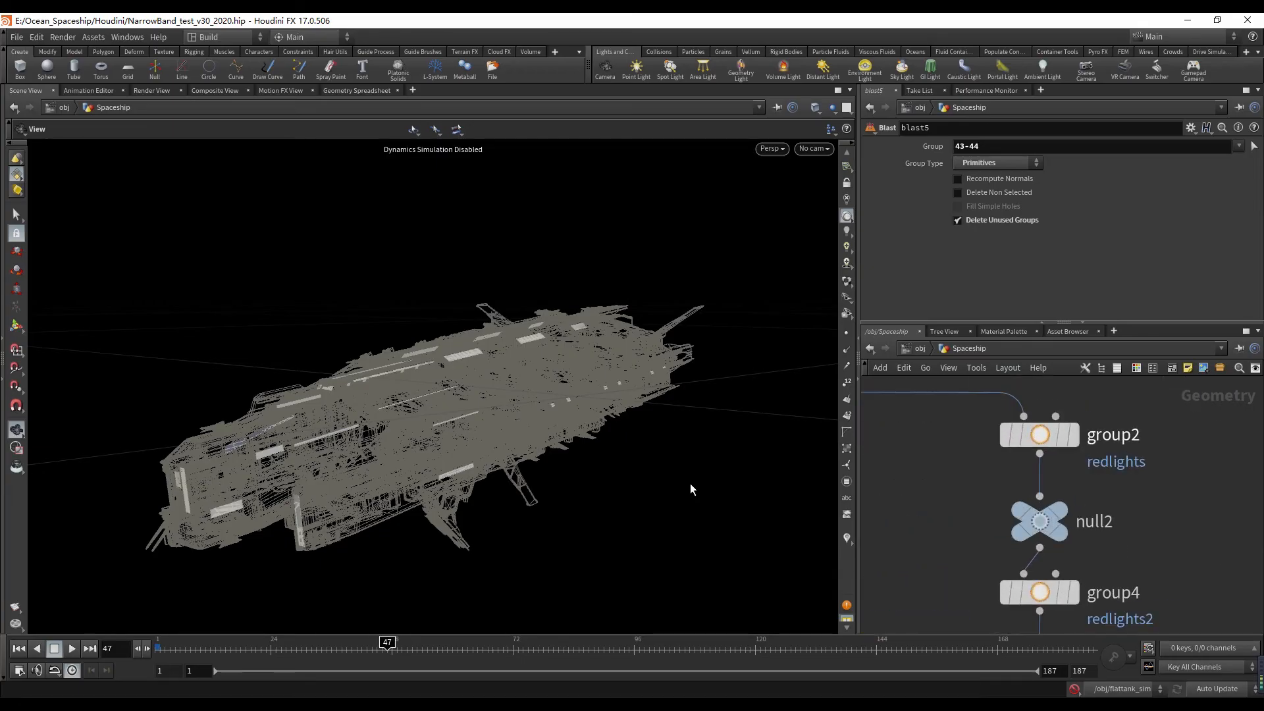
{"action": "left_click", "coordinate": [1074, 435]}
{"action": "middle_click_drag", "start_coordinate": [1039, 522], "coordinate": [1032, 459]}
{"action": "left_click", "coordinate": [1050, 448]}
{"action": "left_click", "coordinate": [1032, 459]}
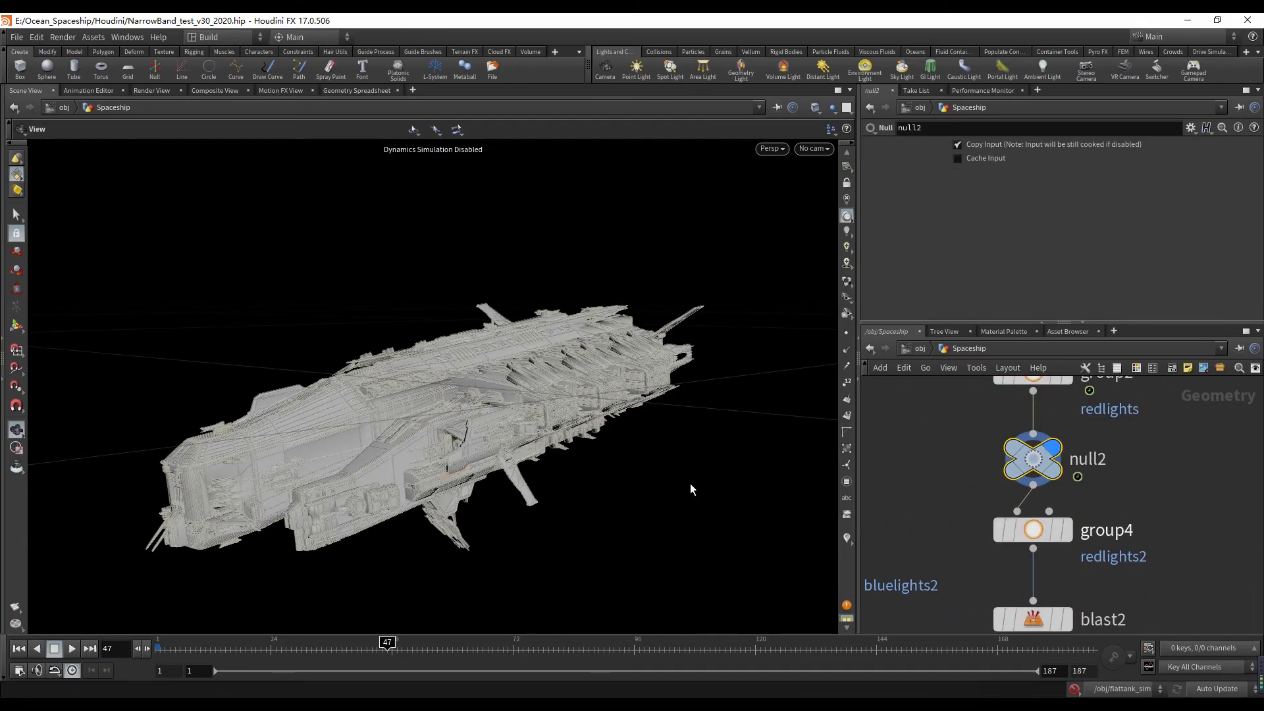
- Display the OUT_Geolights_red null and inspect the red light geometry against the templated ship
{"action": "scroll", "coordinate": [1070, 431], "scroll_direction": "down", "scroll_amount": 1}
{"action": "middle_click_drag", "start_coordinate": [1079, 579], "coordinate": [1068, 415]}
{"action": "left_click", "coordinate": [1061, 495]}
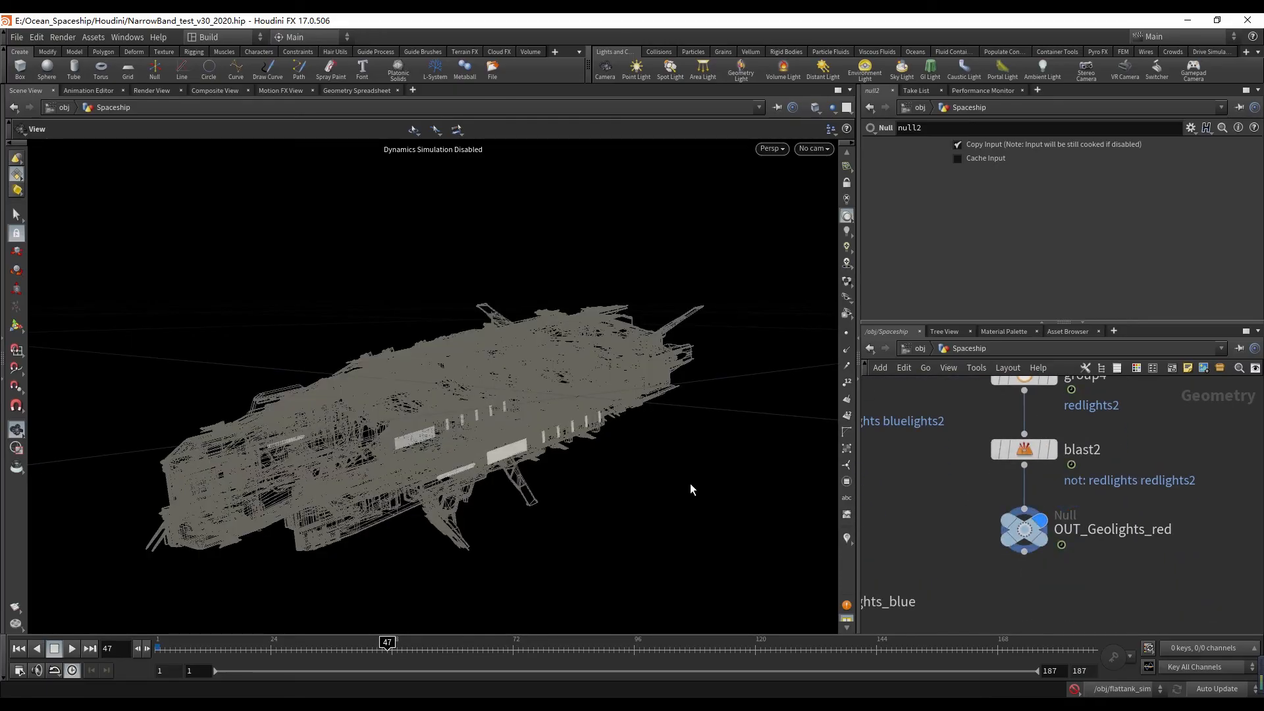
{"action": "left_click", "coordinate": [1023, 530]}
{"action": "mouse_move", "coordinate": [689, 489]}
{"action": "left_mouse_down"}
{"action": "mouse_move", "coordinate": [639, 573]}
{"action": "mouse_move", "coordinate": [699, 523]}
{"action": "mouse_move", "coordinate": [690, 510]}
{"action": "left_mouse_up"}
- Return to the object level and look through cam3
{"action": "key", "text": "u"}
{"action": "scroll", "coordinate": [1067, 580], "scroll_direction": "down", "scroll_amount": 3}
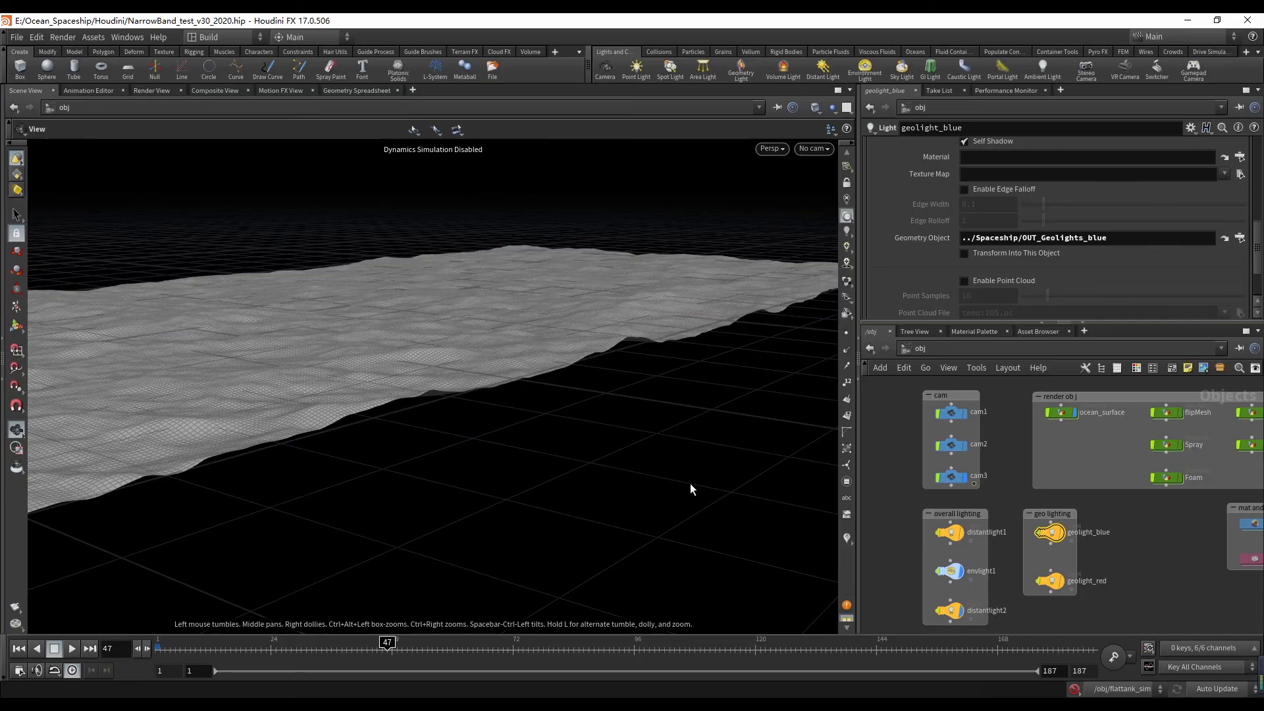
{"action": "scroll", "coordinate": [1126, 615], "scroll_direction": "up", "scroll_amount": 3}
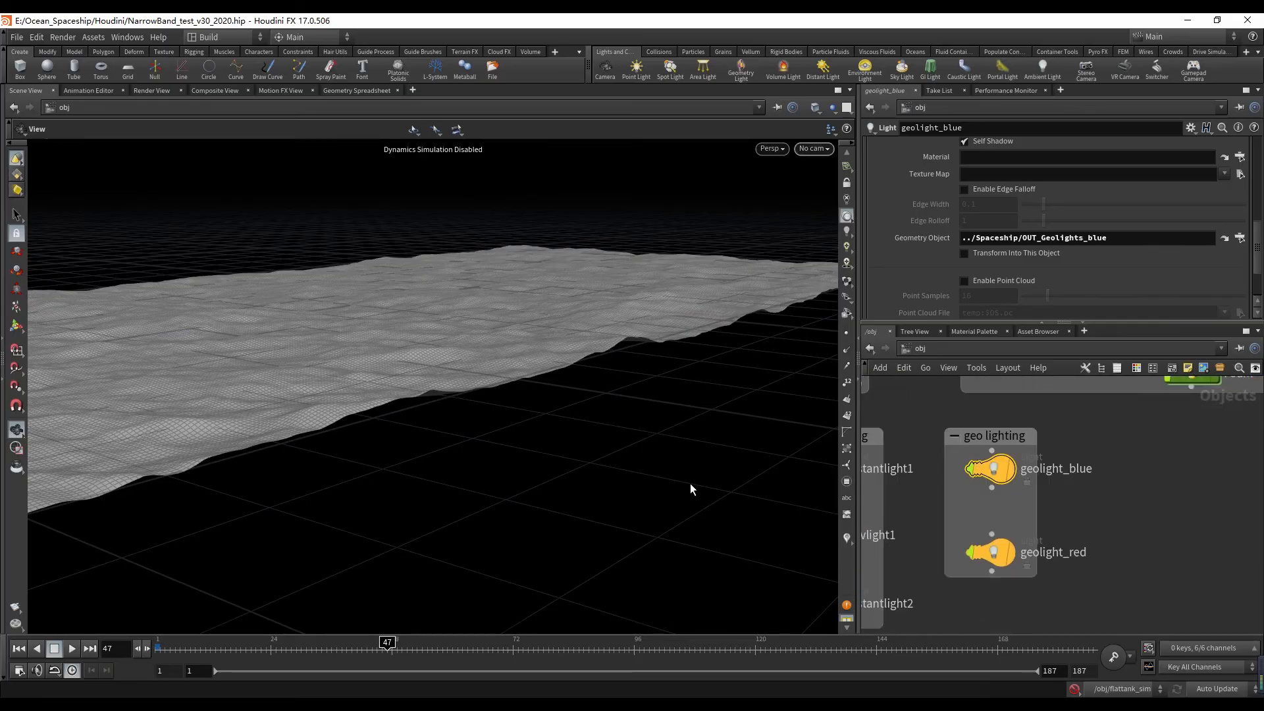
{"action": "left_click", "coordinate": [814, 148]}
{"action": "left_click", "coordinate": [823, 217]}
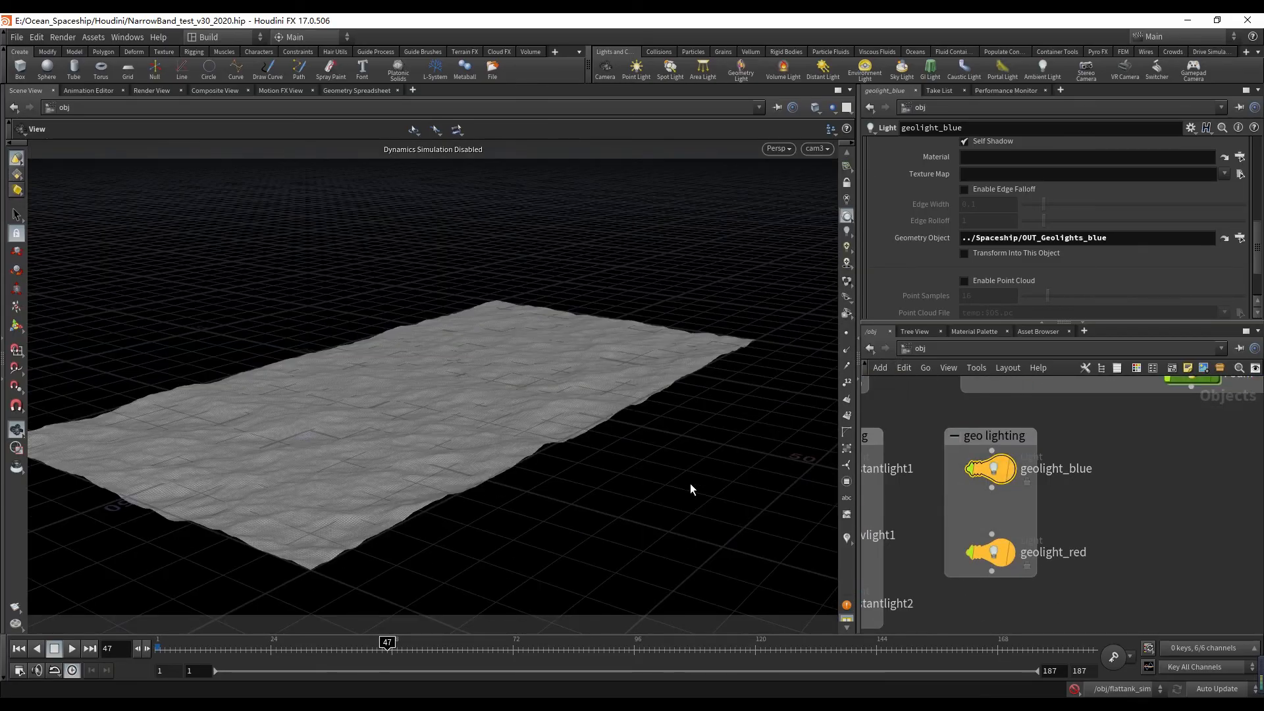
- Check the Geometry Object setting with both geo lights selected, and reselect geolight_blue to view its main light settings
{"action": "left_click", "coordinate": [1145, 237]}
{"action": "left_click_drag", "start_coordinate": [1111, 582], "coordinate": [980, 458]}
{"action": "left_click", "coordinate": [1146, 237]}
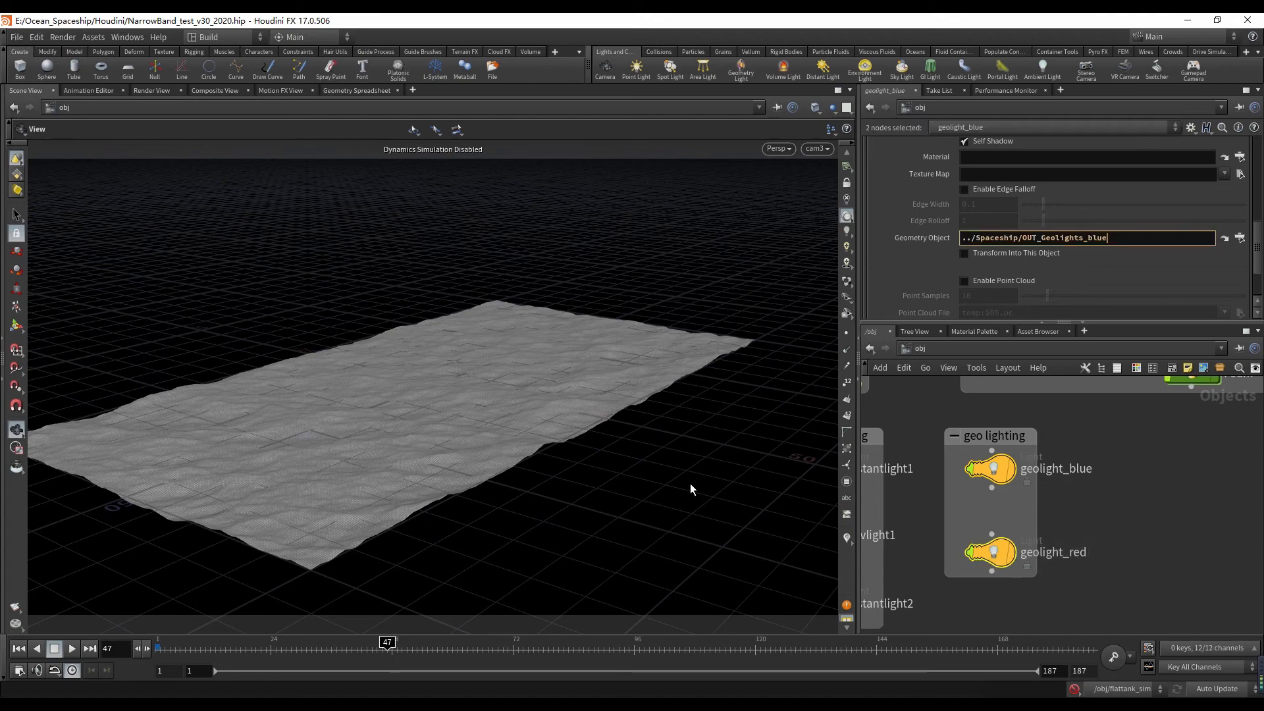
{"action": "left_click", "coordinate": [993, 468]}
{"action": "left_click", "coordinate": [993, 552]}
{"action": "scroll", "coordinate": [1096, 447], "scroll_direction": "up", "scroll_amount": 1}
{"action": "left_click", "coordinate": [972, 473]}
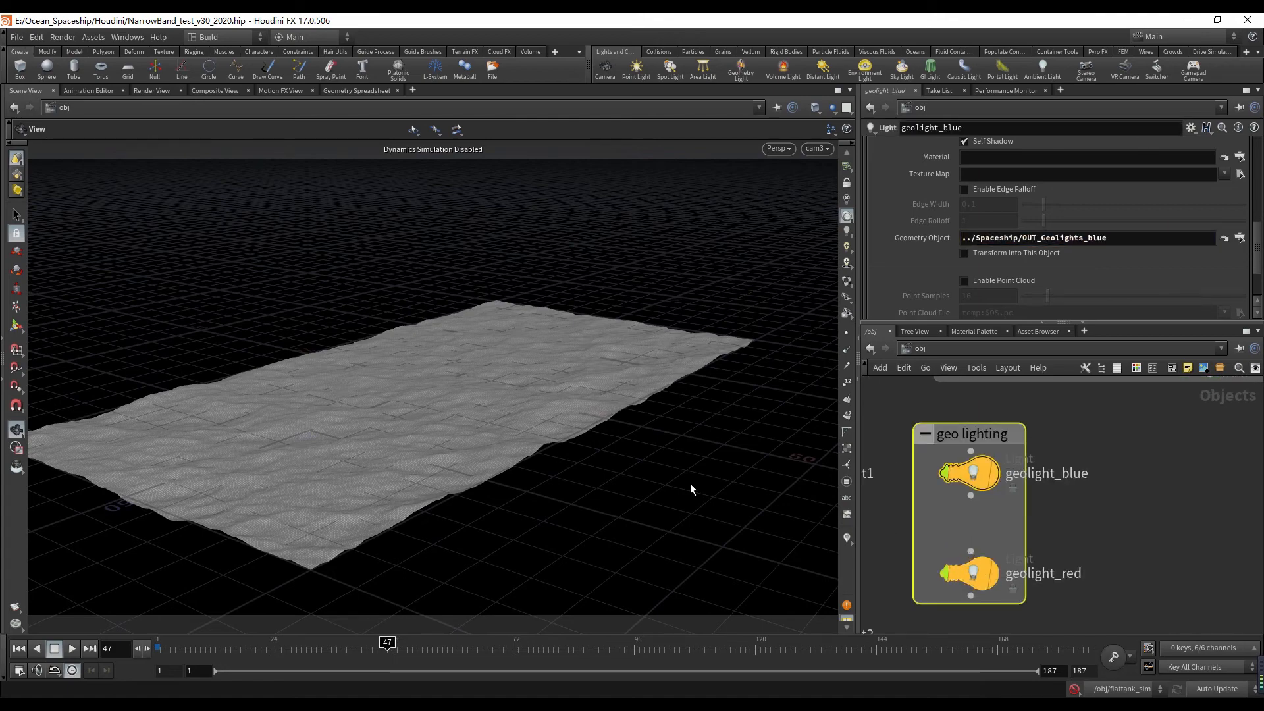
{"action": "scroll", "coordinate": [921, 244], "scroll_direction": "up", "scroll_amount": 8}
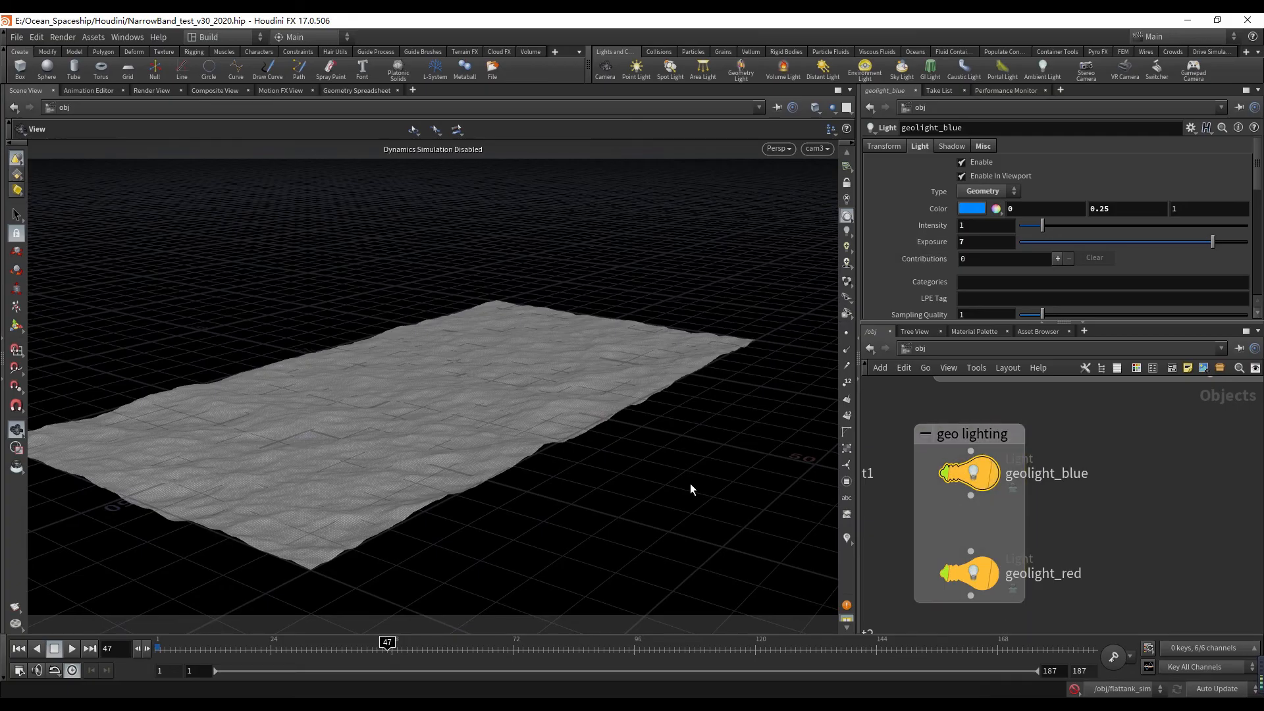
- Compare the color, intensity and exposure settings of geolight_red and geolight_blue
{"action": "left_click", "coordinate": [973, 573]}
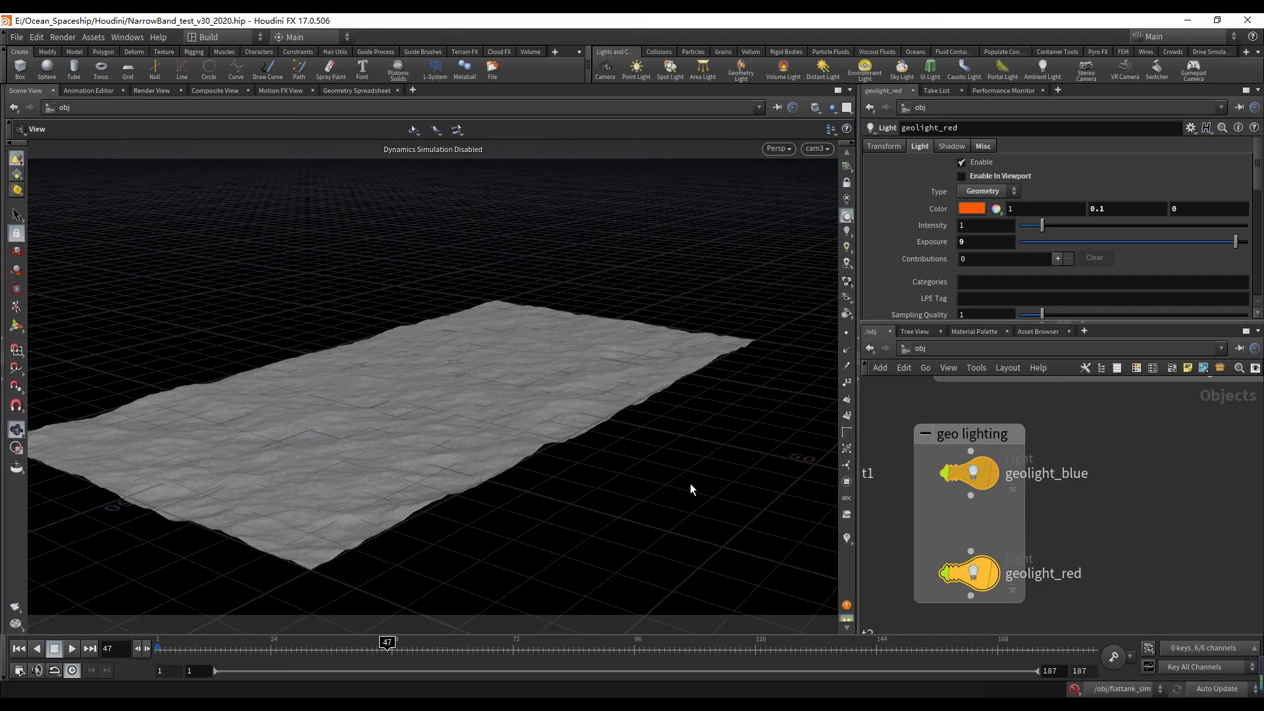
{"action": "left_click", "coordinate": [972, 473]}
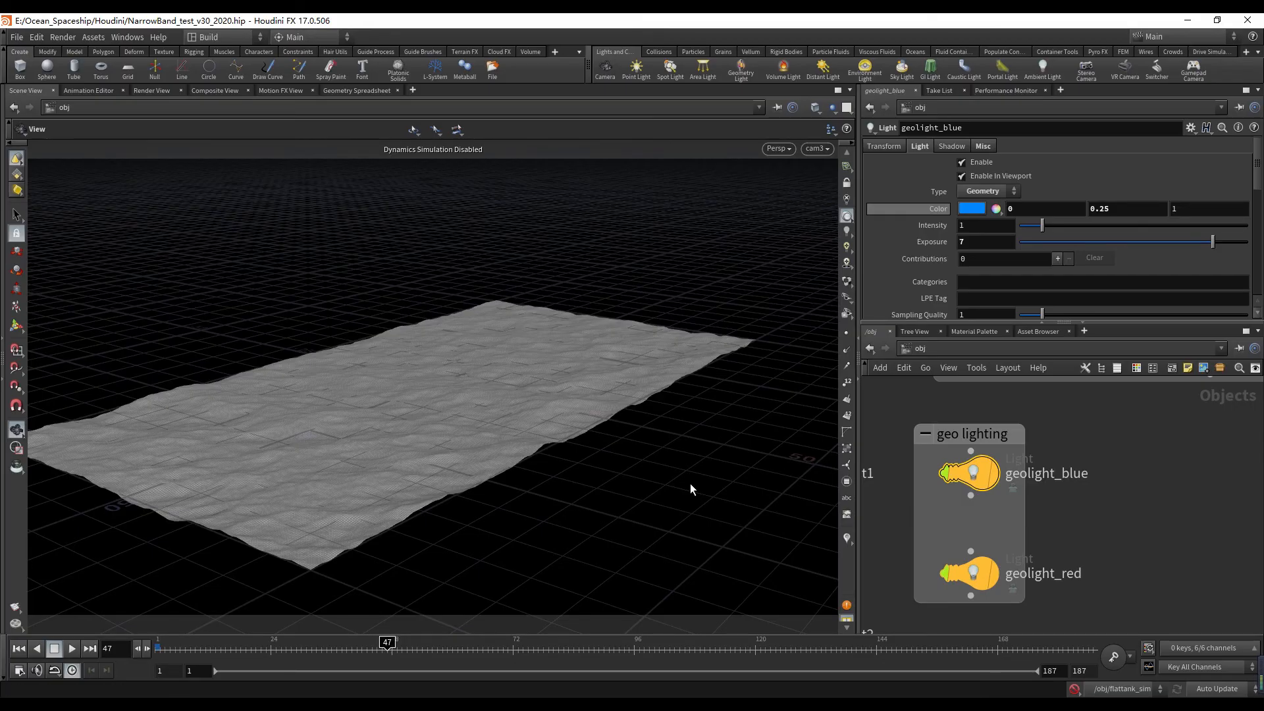
{"action": "key", "text": "Return"}
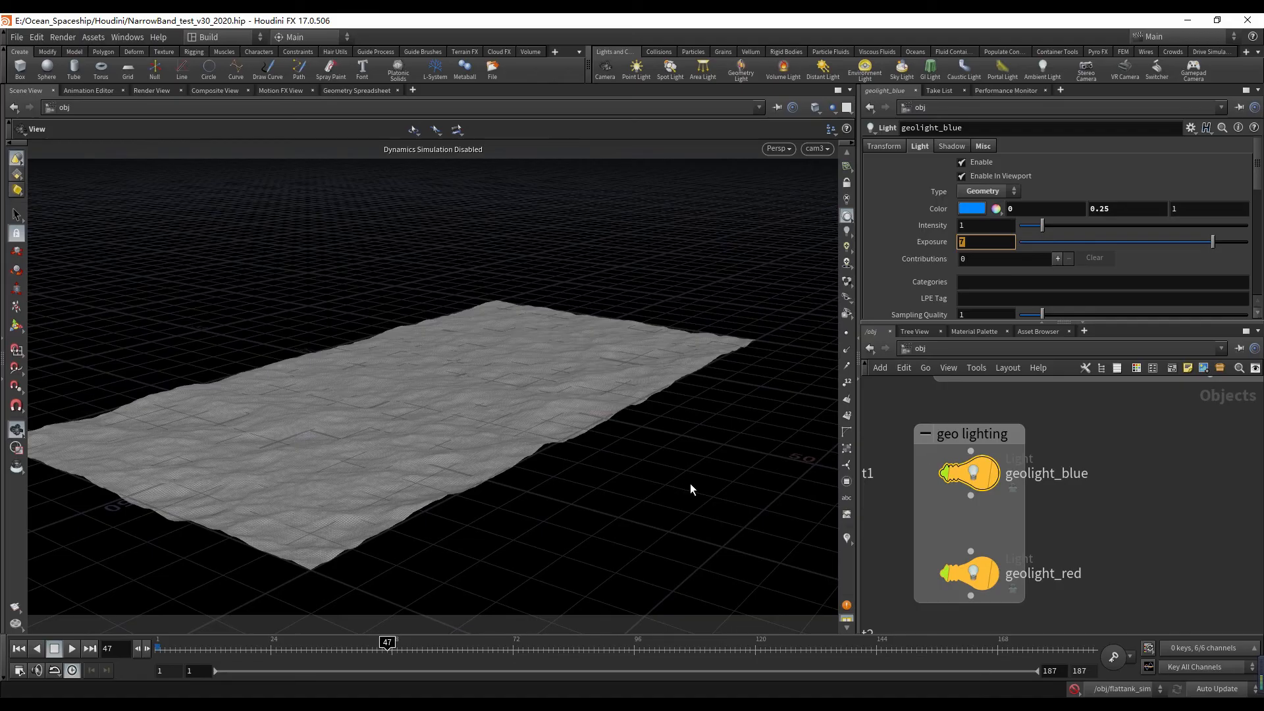
{"action": "scroll", "coordinate": [1057, 245], "scroll_direction": "down", "scroll_amount": 4}
{"action": "scroll", "coordinate": [1057, 230], "scroll_direction": "up", "scroll_amount": 5}
{"action": "left_click", "coordinate": [974, 573]}
- Switch to the Final_H264 video, pause it at about 4 seconds to examine the ship's blue and red lighting, and close the player
{"action": "scroll", "coordinate": [1176, 580], "scroll_direction": "down", "scroll_amount": 5}
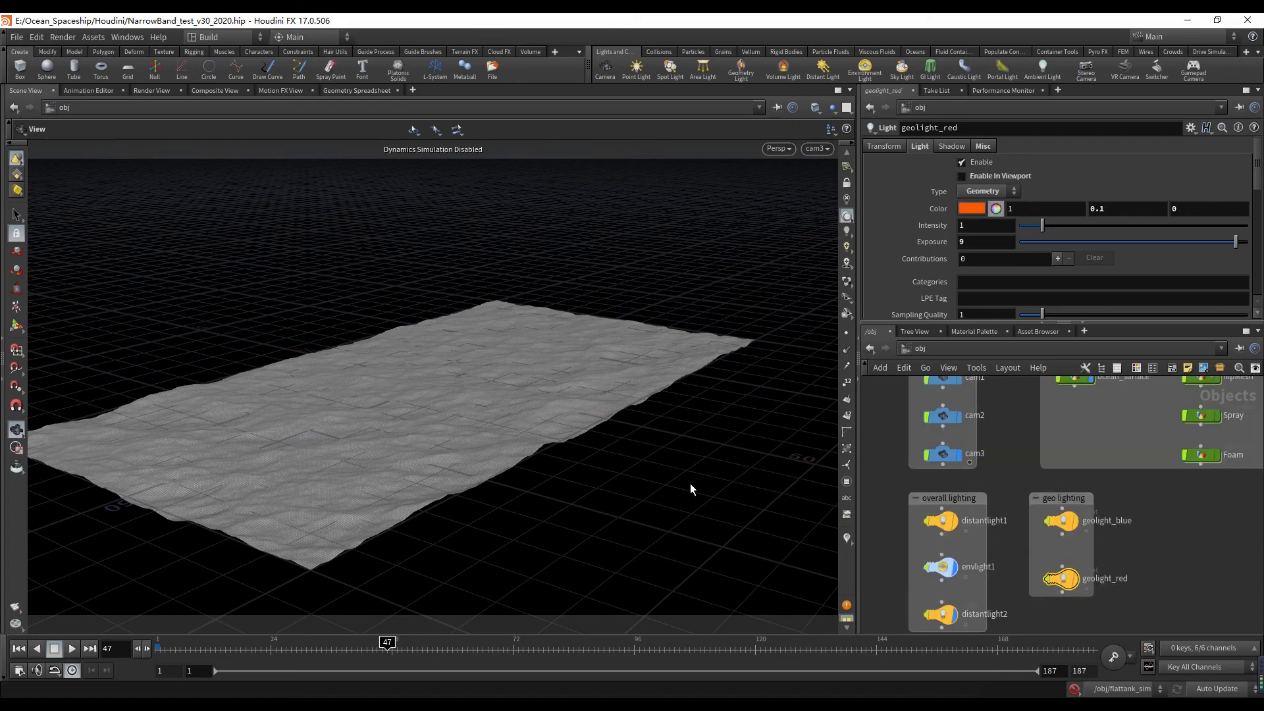
{"action": "key", "text": "alt+Tab"}
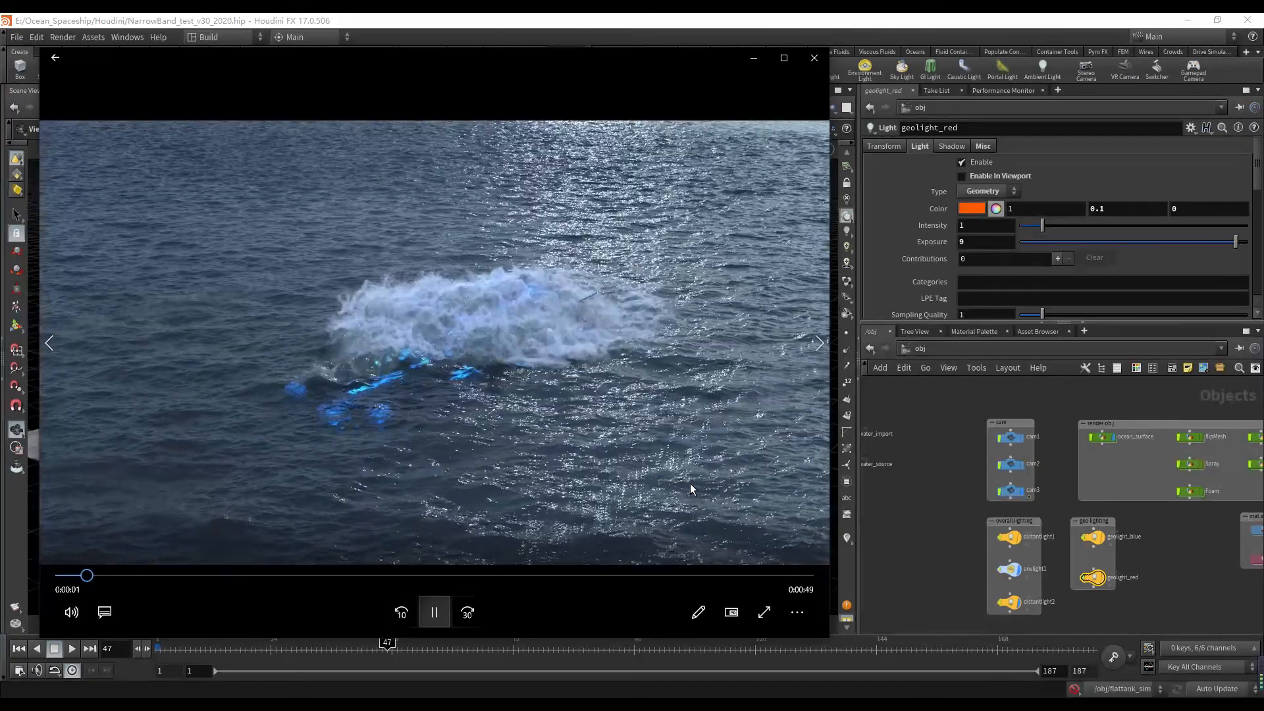
{"action": "key", "text": "space"}
{"action": "left_click_drag", "start_coordinate": [91, 575], "coordinate": [121, 575]}
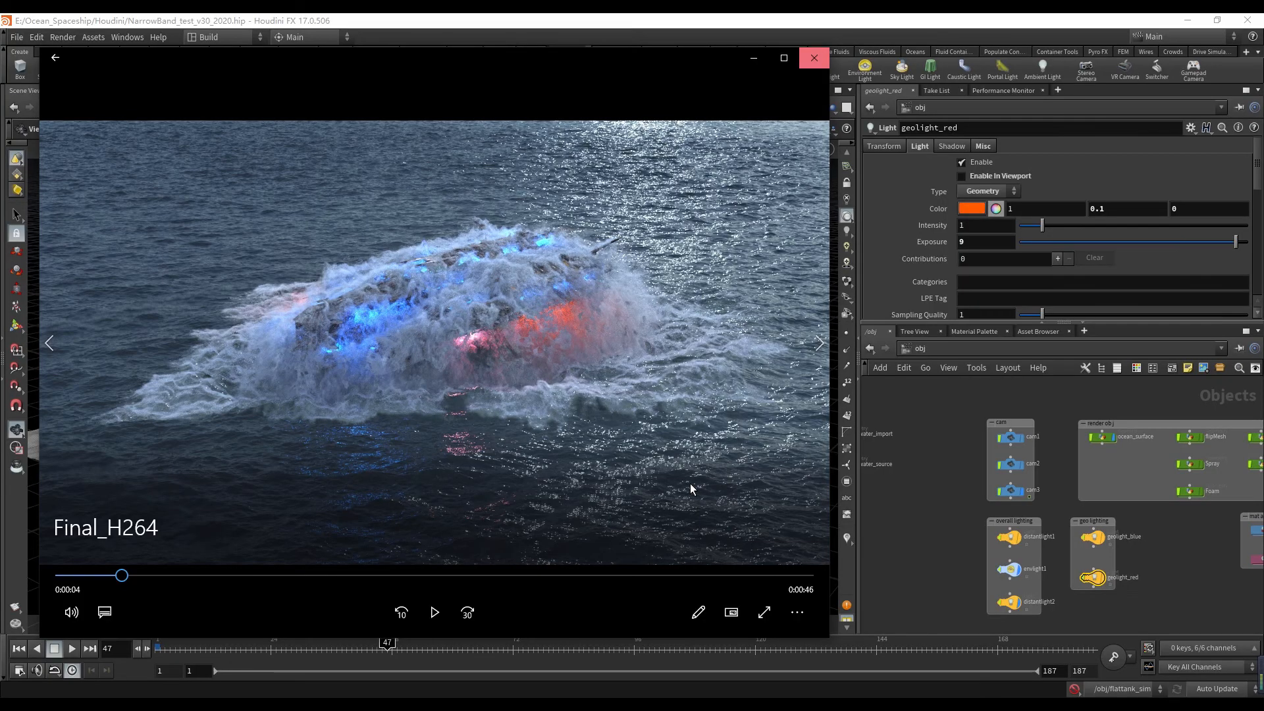
{"action": "left_click", "coordinate": [814, 57]}
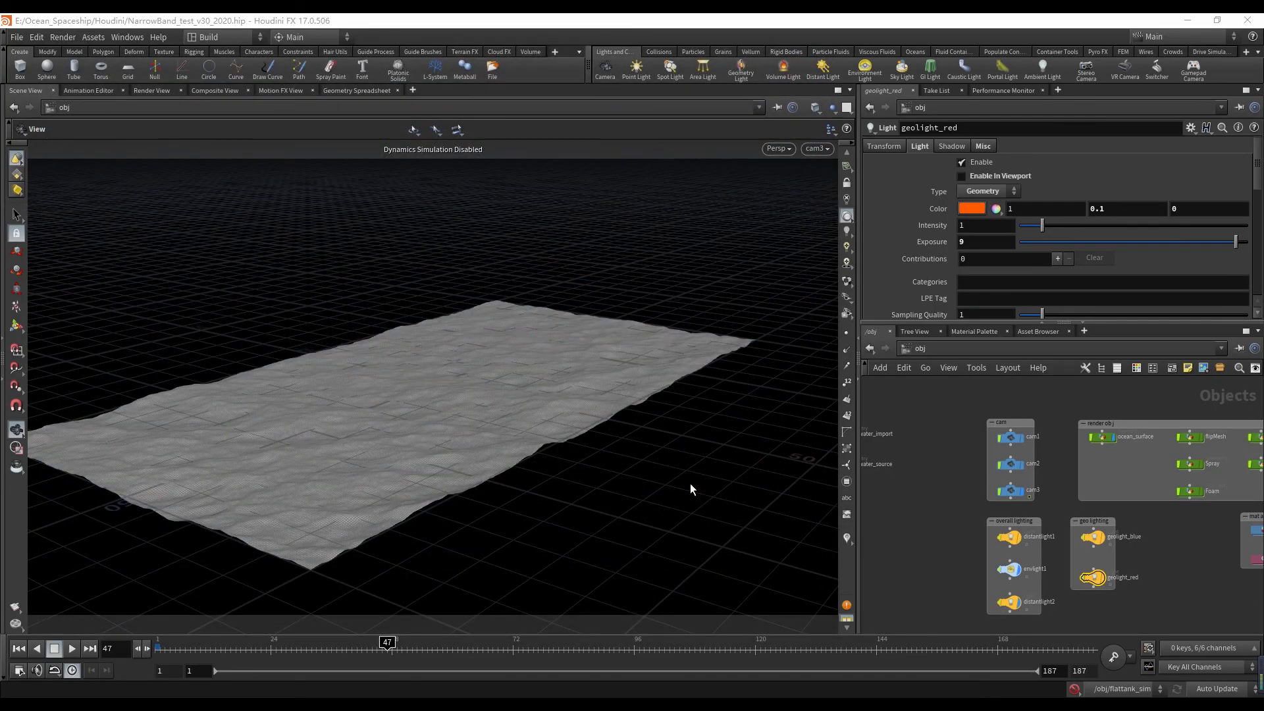
- Select geolight_blue and review its light color, exposure and area light options
{"action": "scroll", "coordinate": [1122, 539], "scroll_direction": "up", "scroll_amount": 1}
{"action": "middle_click_drag", "start_coordinate": [1121, 539], "coordinate": [1025, 528]}
{"action": "middle_click_drag", "start_coordinate": [1072, 493], "coordinate": [1025, 522]}
{"action": "scroll", "coordinate": [957, 443], "scroll_direction": "up", "scroll_amount": 3}
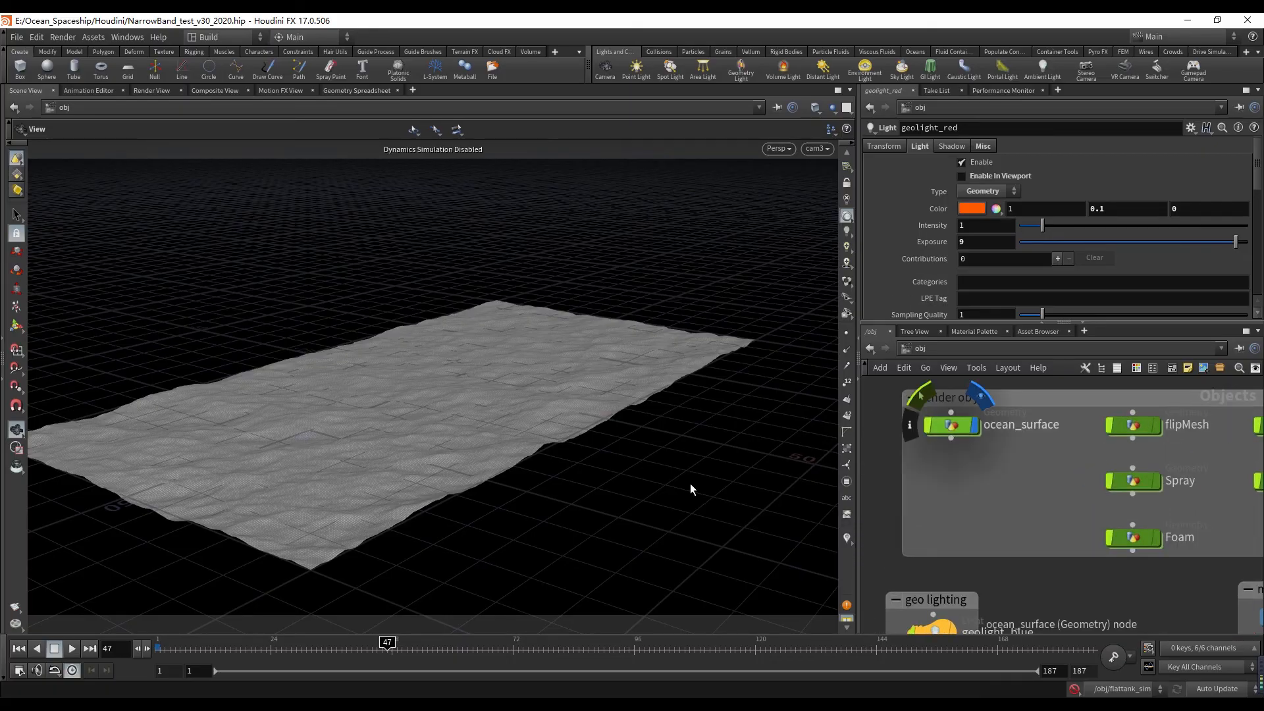
{"action": "scroll", "coordinate": [986, 576], "scroll_direction": "down", "scroll_amount": 1}
{"action": "middle_click_drag", "start_coordinate": [985, 577], "coordinate": [1006, 521]}
{"action": "left_click", "coordinate": [962, 569]}
{"action": "scroll", "coordinate": [1053, 230], "scroll_direction": "down", "scroll_amount": 5}
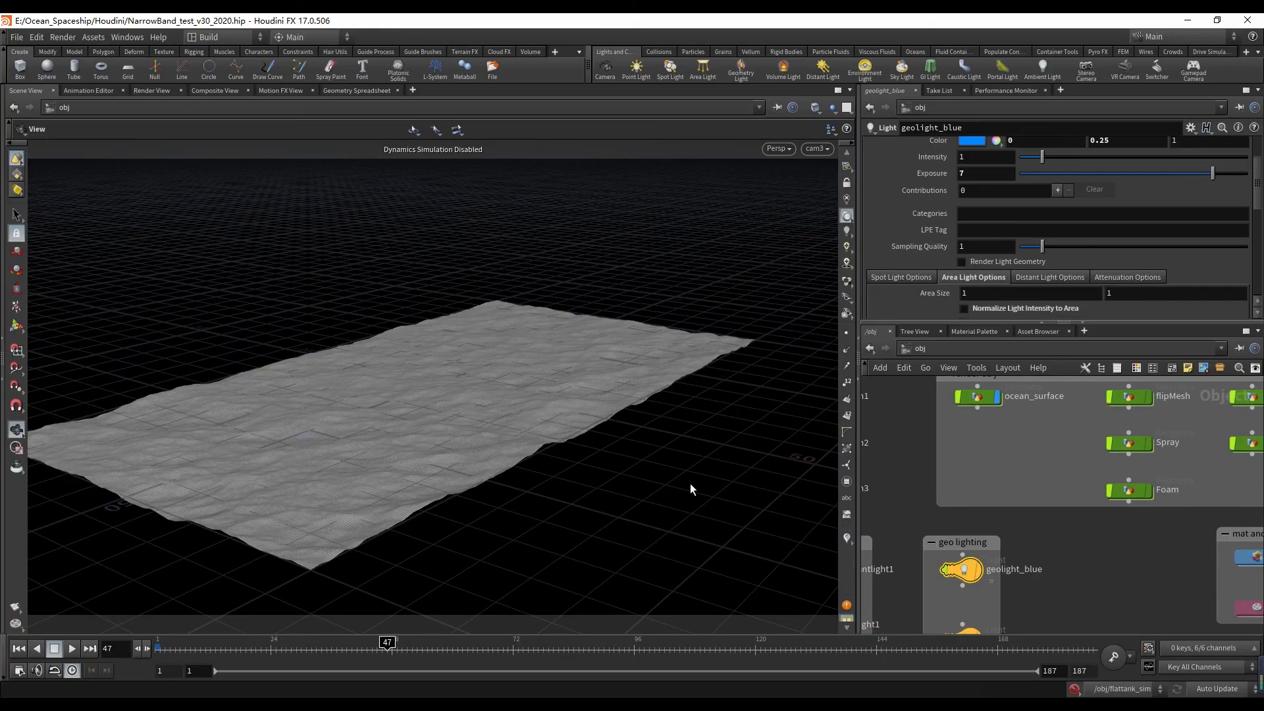
{"action": "scroll", "coordinate": [1053, 231], "scroll_direction": "up", "scroll_amount": 5}
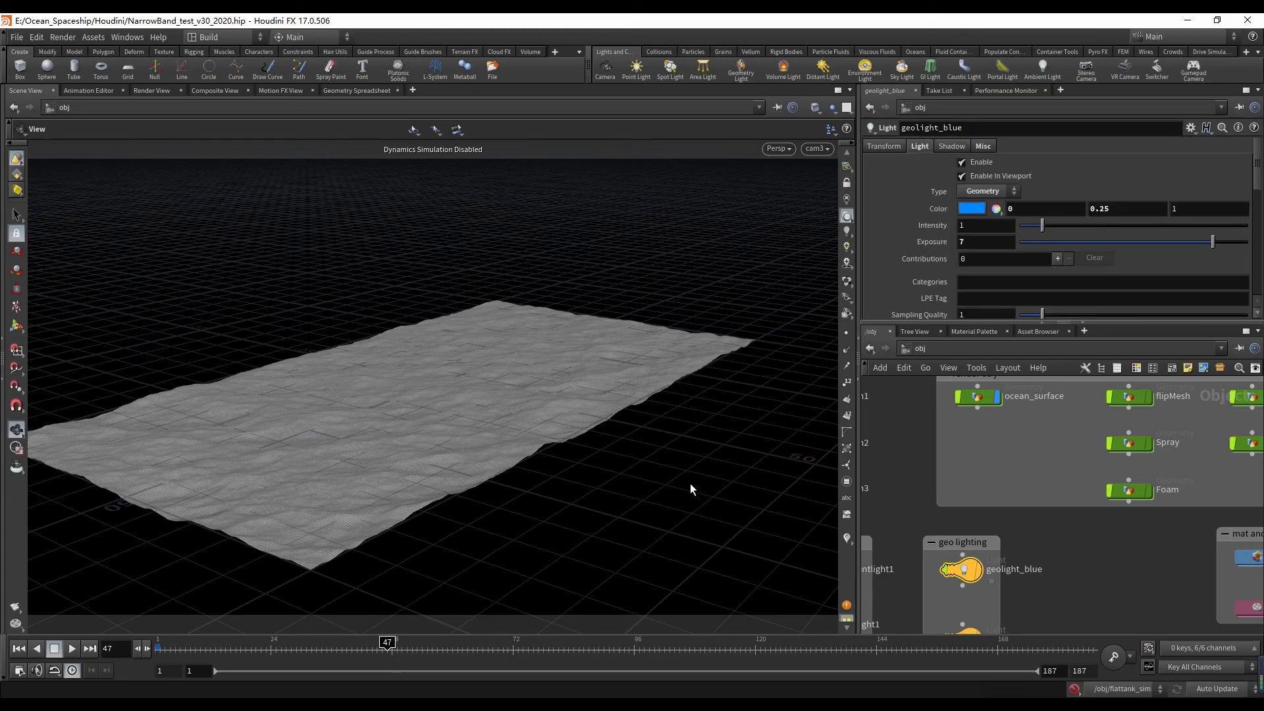
{"action": "left_click", "coordinate": [906, 349]}
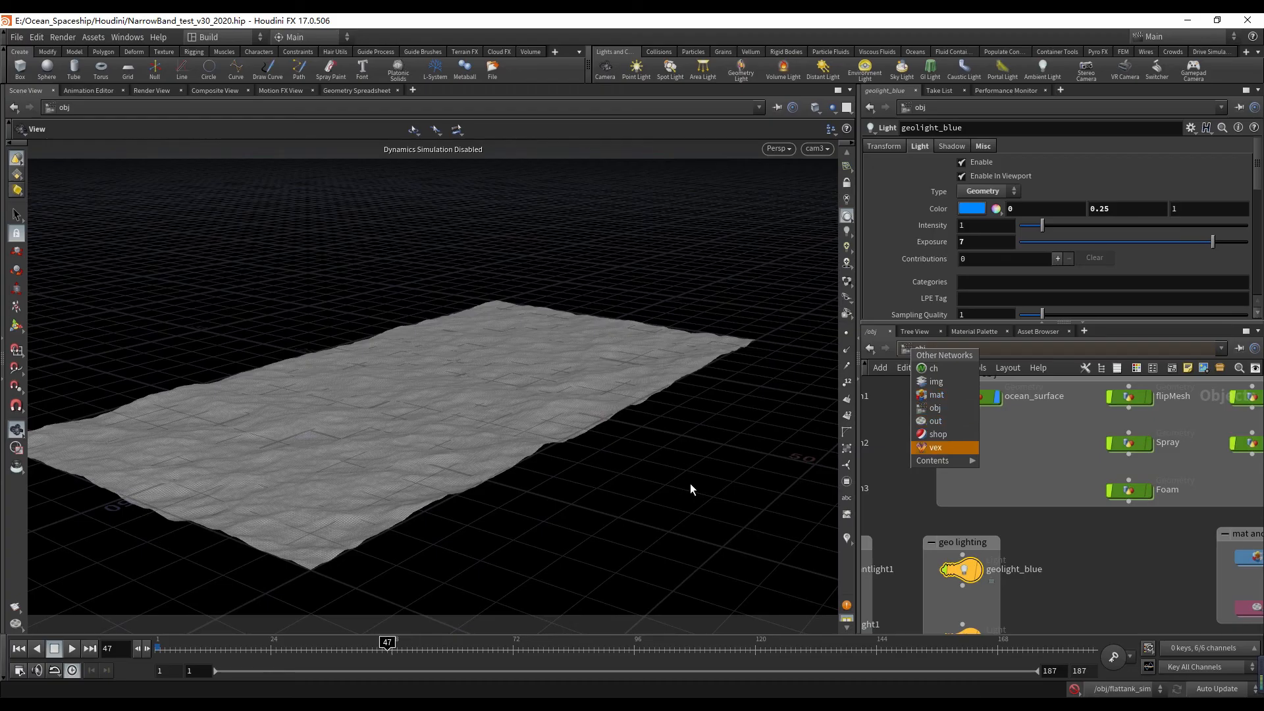
{"action": "key", "text": "Escape"}
{"action": "scroll", "coordinate": [1062, 484], "scroll_direction": "down", "scroll_amount": 4}
{"action": "scroll", "coordinate": [1051, 454], "scroll_direction": "up", "scroll_amount": 4}
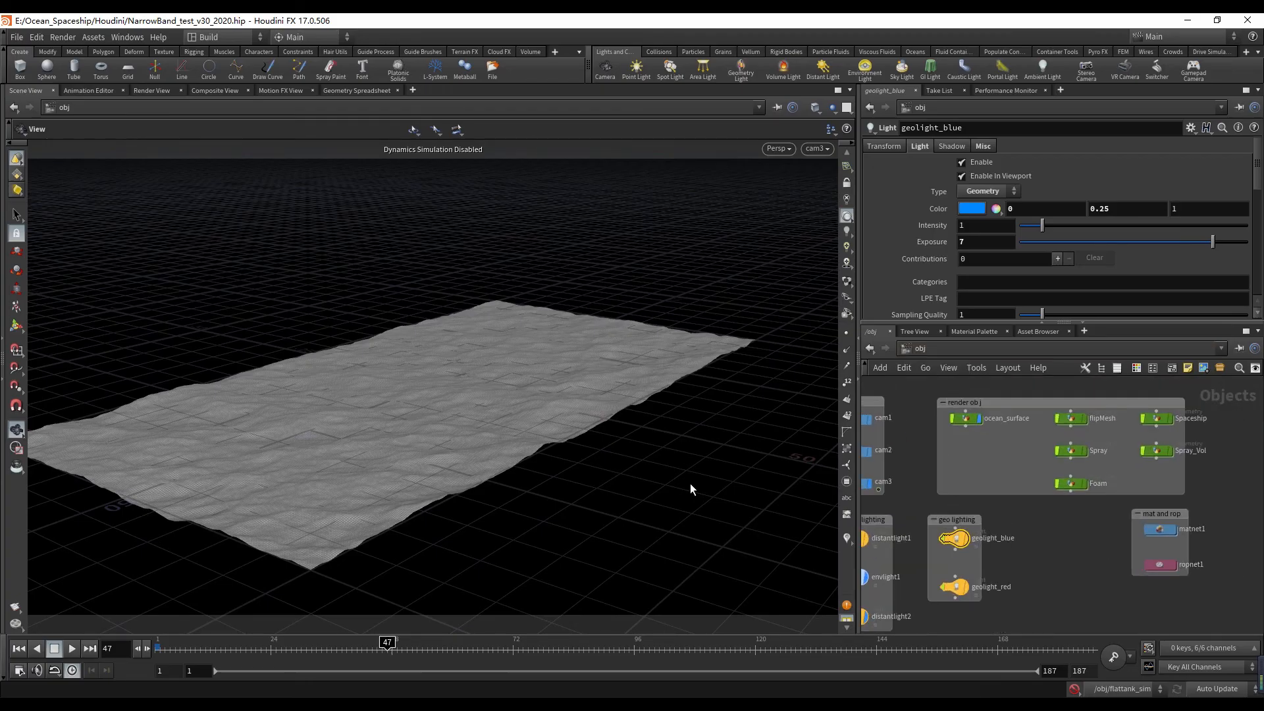
{"action": "middle_click_drag", "start_coordinate": [1052, 454], "coordinate": [1042, 463]}
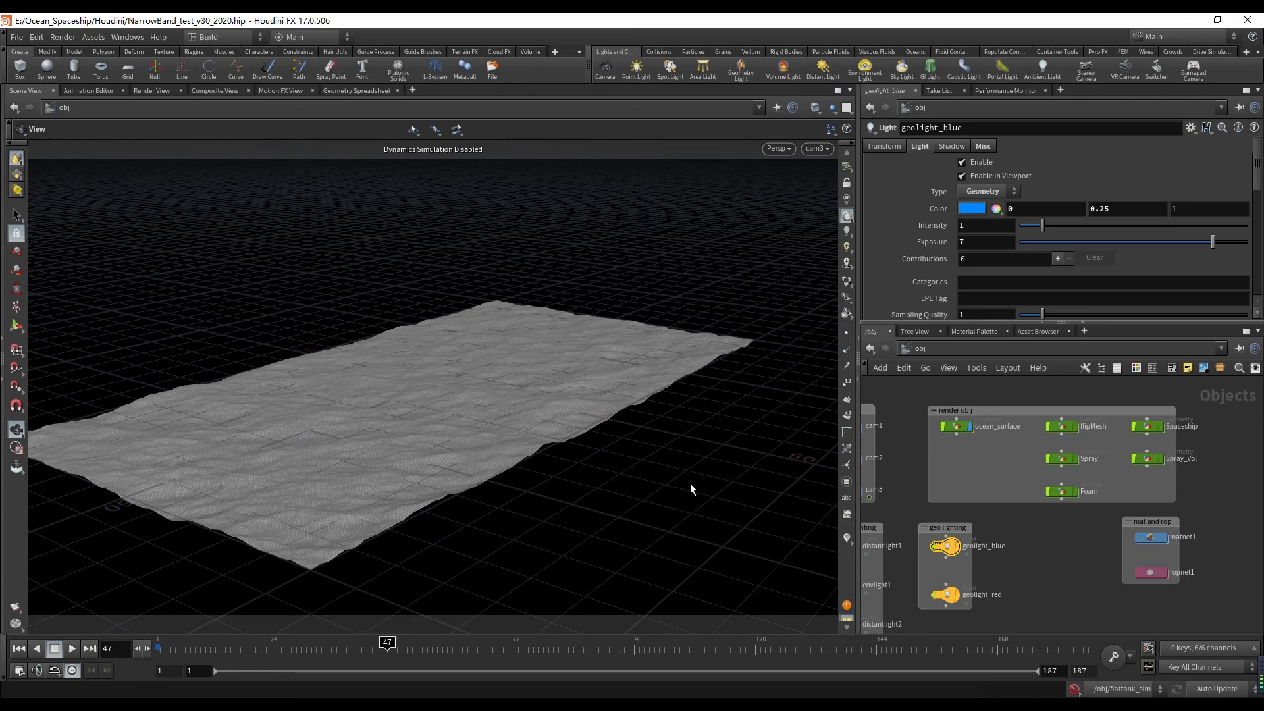
{"action": "scroll", "coordinate": [979, 395], "scroll_direction": "up", "scroll_amount": 4}
{"action": "left_click", "coordinate": [918, 348]}
{"action": "left_click", "coordinate": [914, 347]}
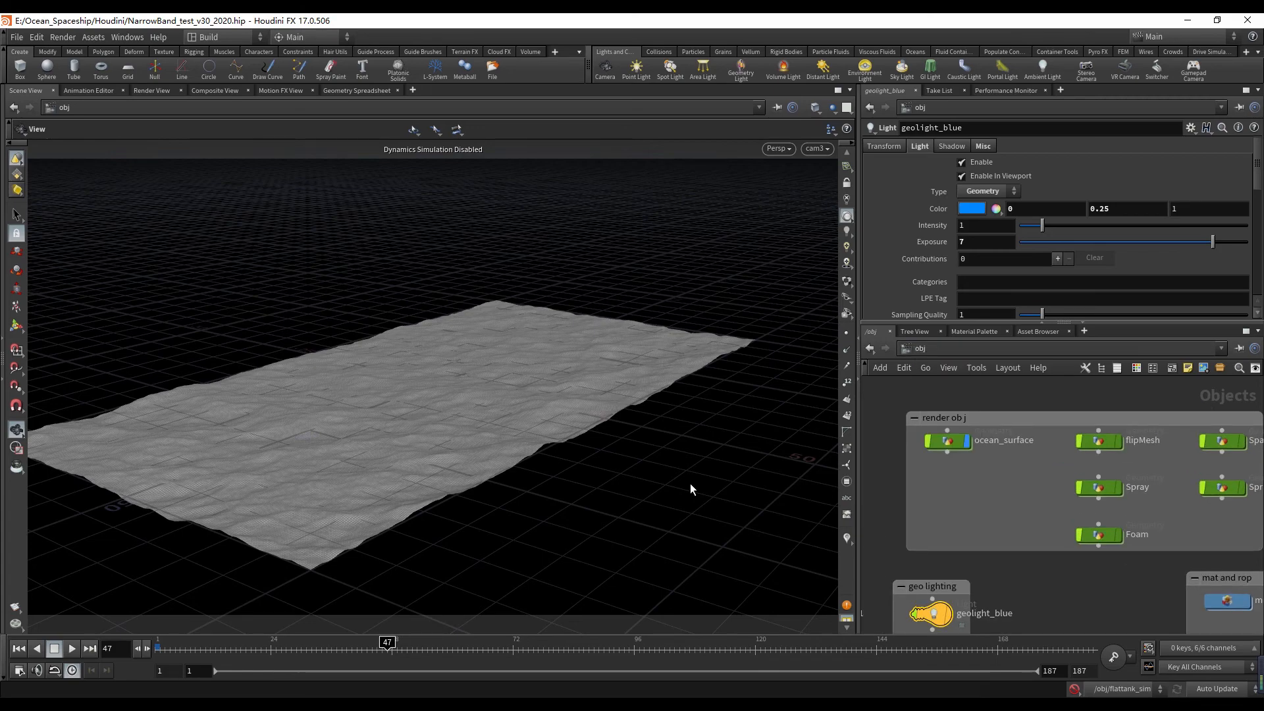
{"action": "left_click", "coordinate": [913, 346]}
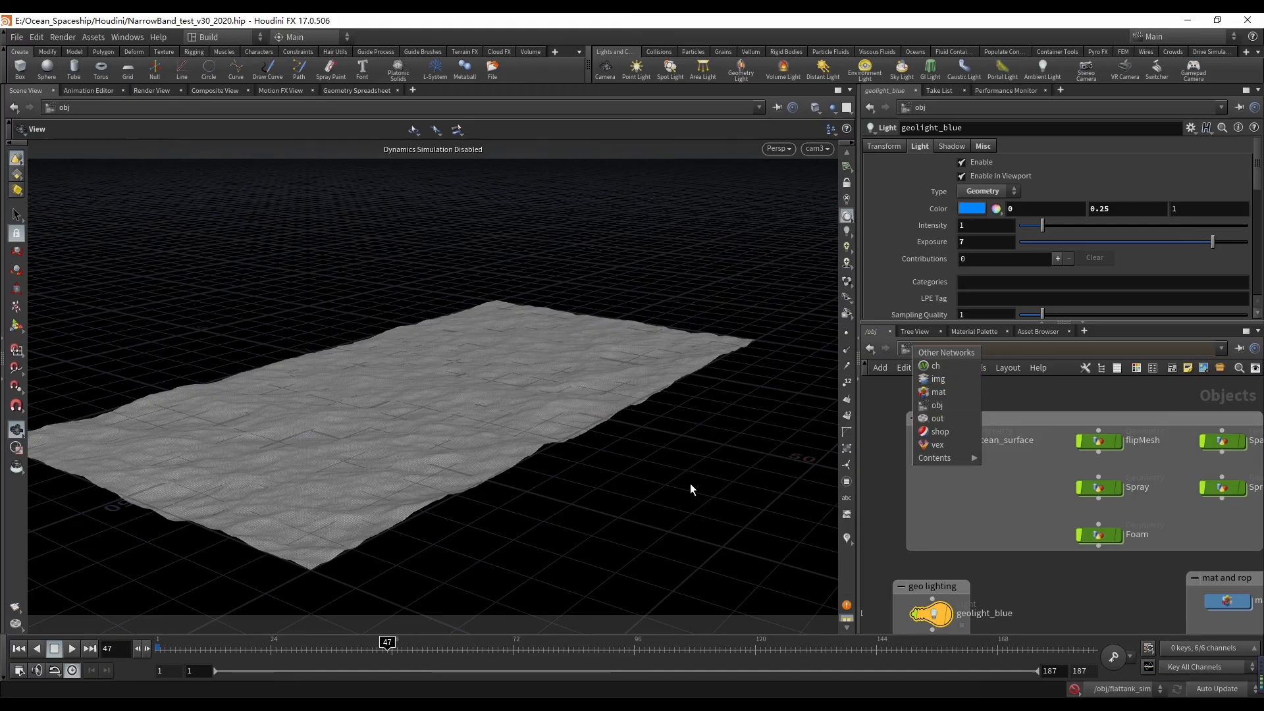
{"action": "left_click", "coordinate": [1132, 566]}
- Enter ropnet1 and examine the Extra Image Planes settings of mantra_spaceship in an enlarged parameter area
{"action": "middle_click_drag", "start_coordinate": [1132, 567], "coordinate": [957, 472]}
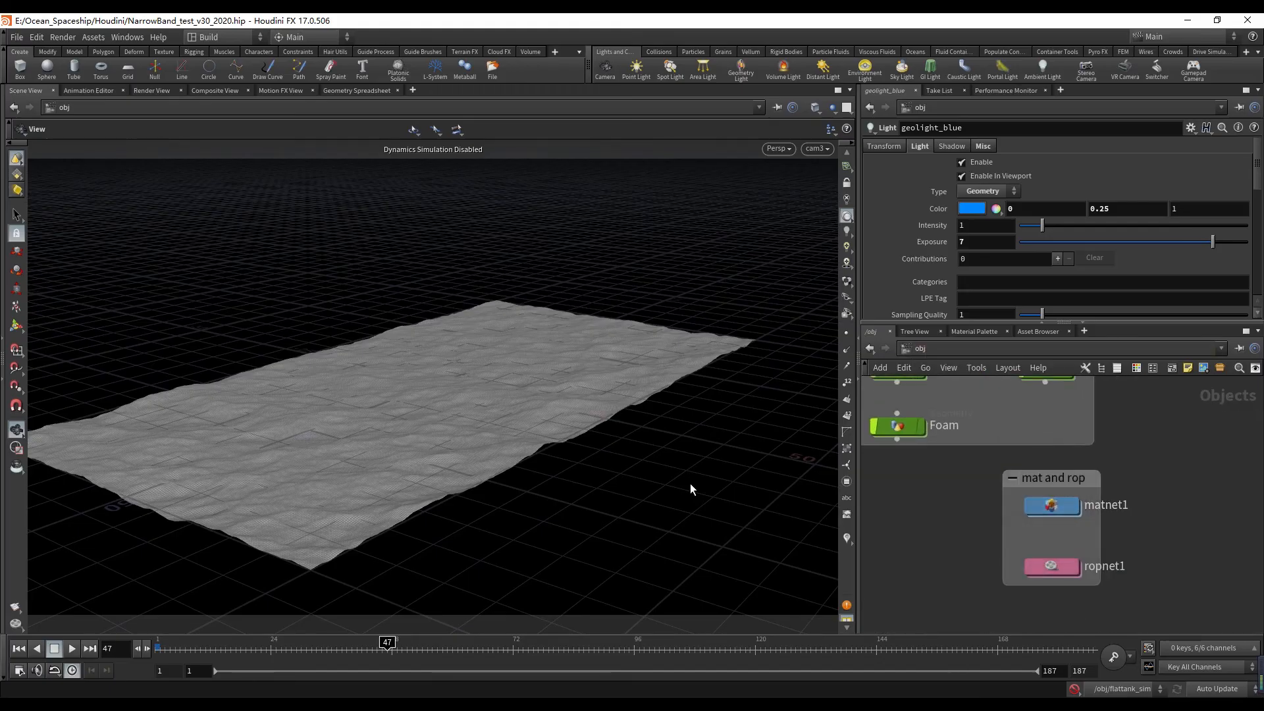
{"action": "double_click", "coordinate": [1052, 557]}
{"action": "left_click", "coordinate": [959, 420]}
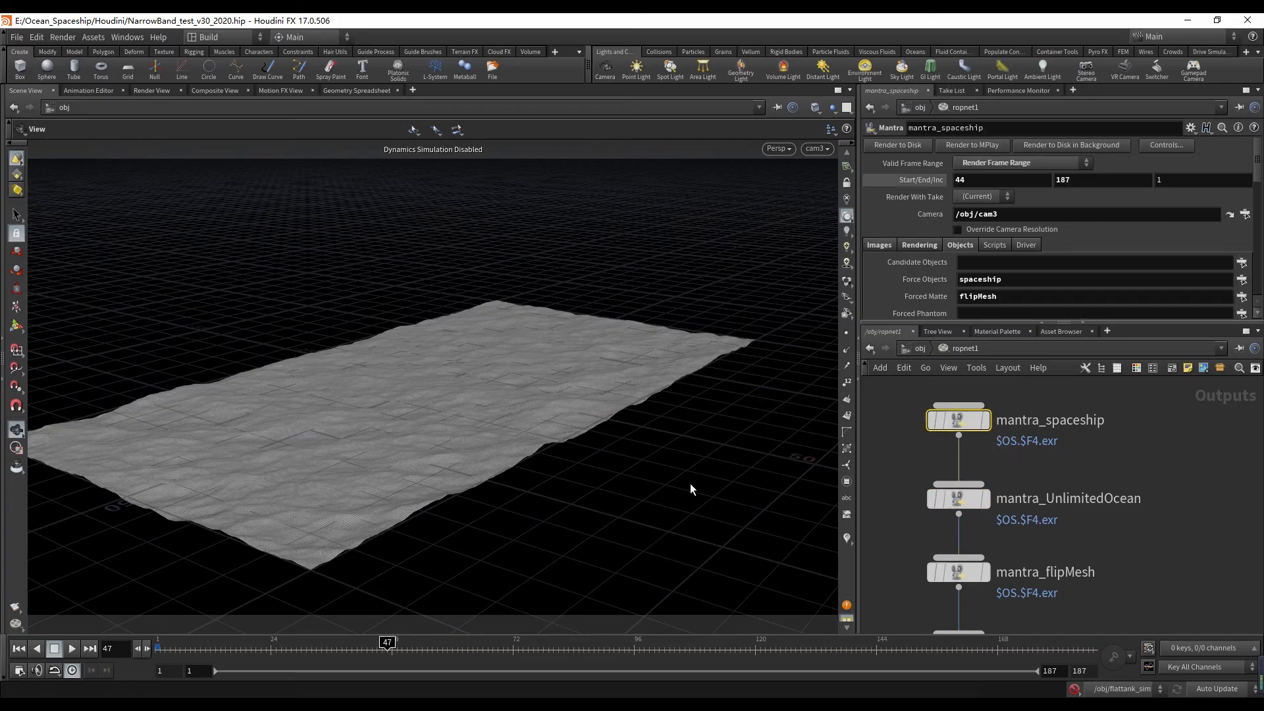
{"action": "scroll", "coordinate": [1059, 228], "scroll_direction": "down", "scroll_amount": 1}
{"action": "left_click", "coordinate": [879, 228]}
{"action": "scroll", "coordinate": [1058, 228], "scroll_direction": "down", "scroll_amount": 6}
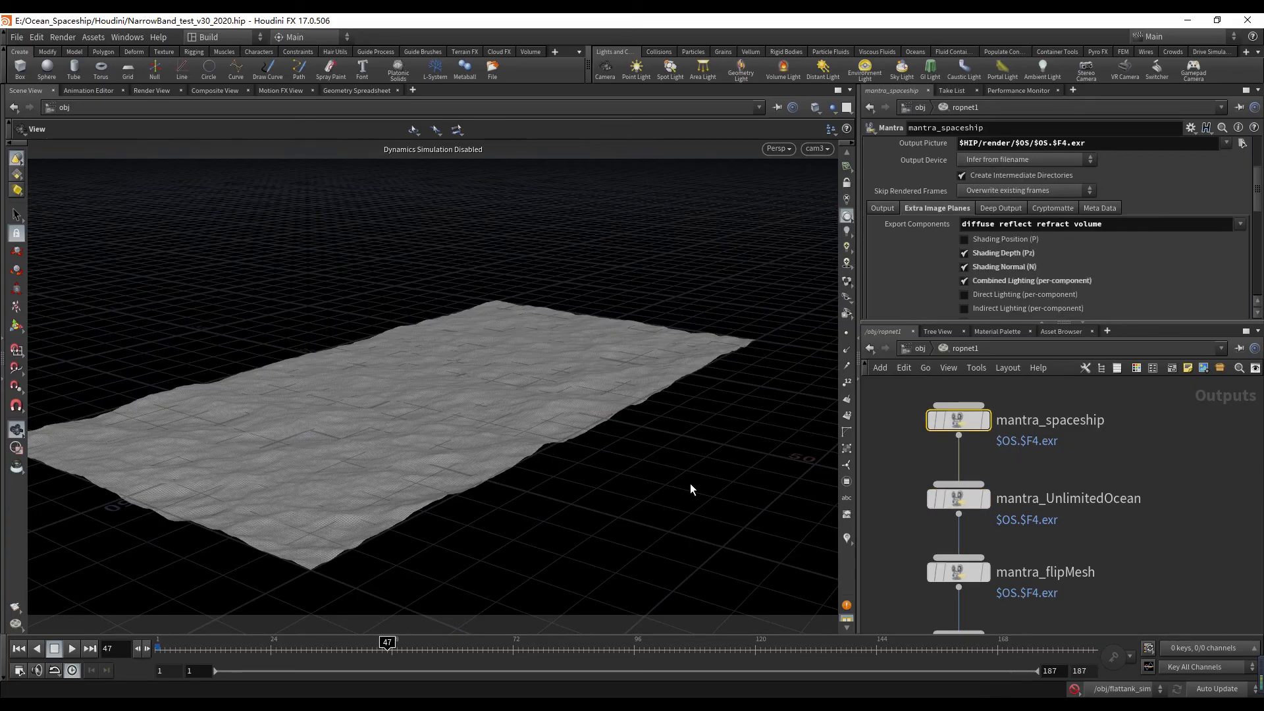
{"action": "mouse_move", "coordinate": [1060, 323]}
{"action": "left_mouse_down"}
{"action": "mouse_move", "coordinate": [1059, 454]}
{"action": "mouse_move", "coordinate": [1060, 382]}
{"action": "left_mouse_up"}
{"action": "scroll", "coordinate": [1024, 497], "scroll_direction": "down", "scroll_amount": 1}
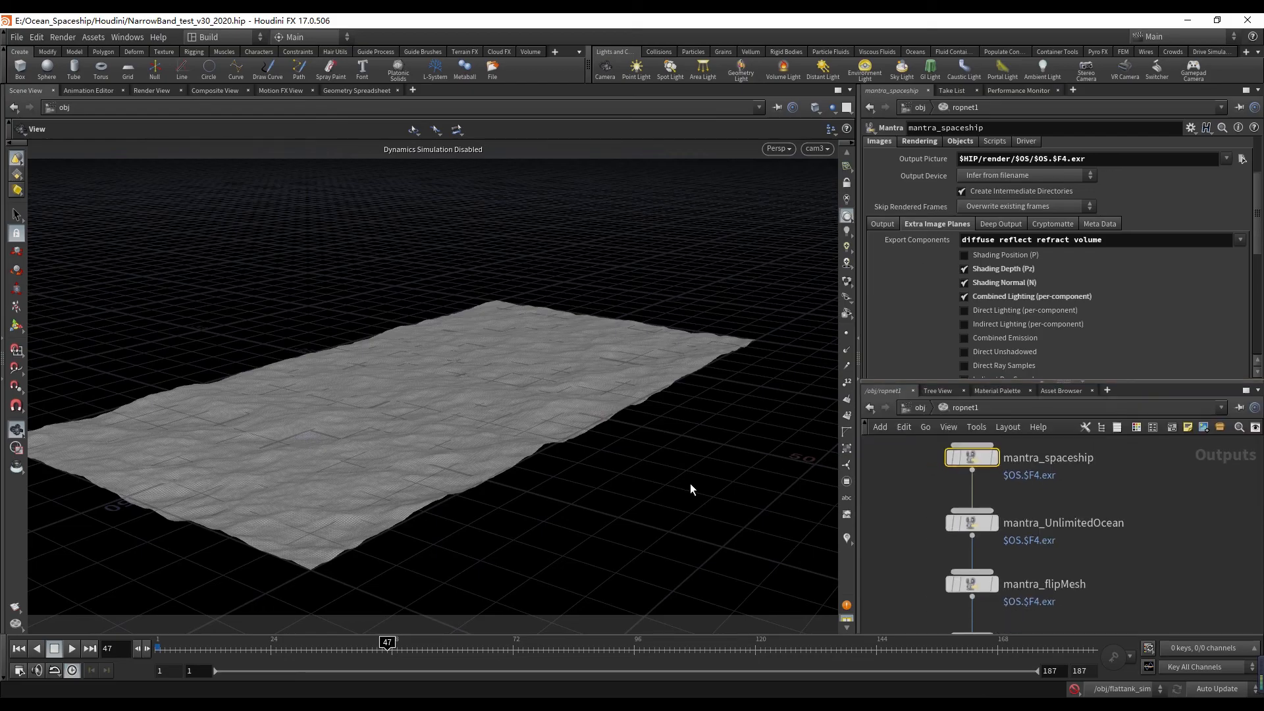
- Compare the image plane exports of mantra_UnlimitedOcean and mantra_flipMesh
{"action": "mouse_move", "coordinate": [1024, 497]}
{"action": "middle_mouse_down"}
{"action": "mouse_move", "coordinate": [996, 493]}
{"action": "mouse_move", "coordinate": [1015, 497]}
{"action": "middle_mouse_up"}
{"action": "left_click", "coordinate": [951, 516]}
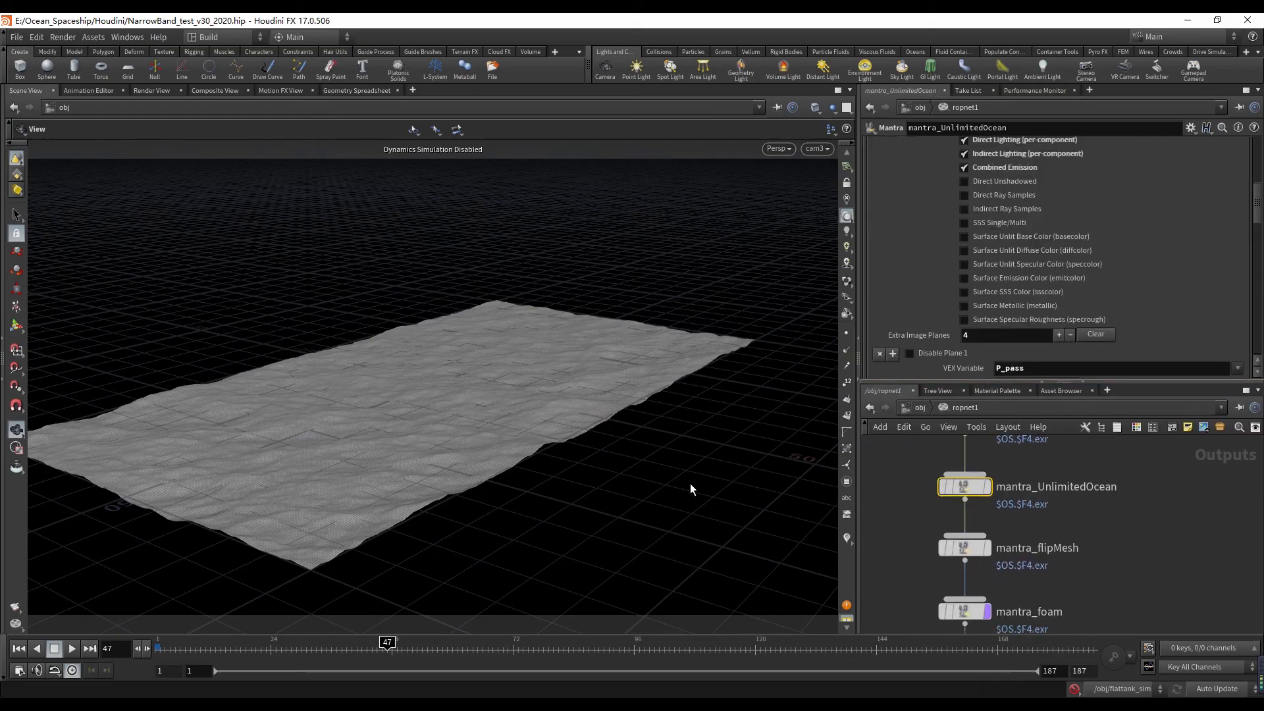
{"action": "left_click", "coordinate": [964, 548]}
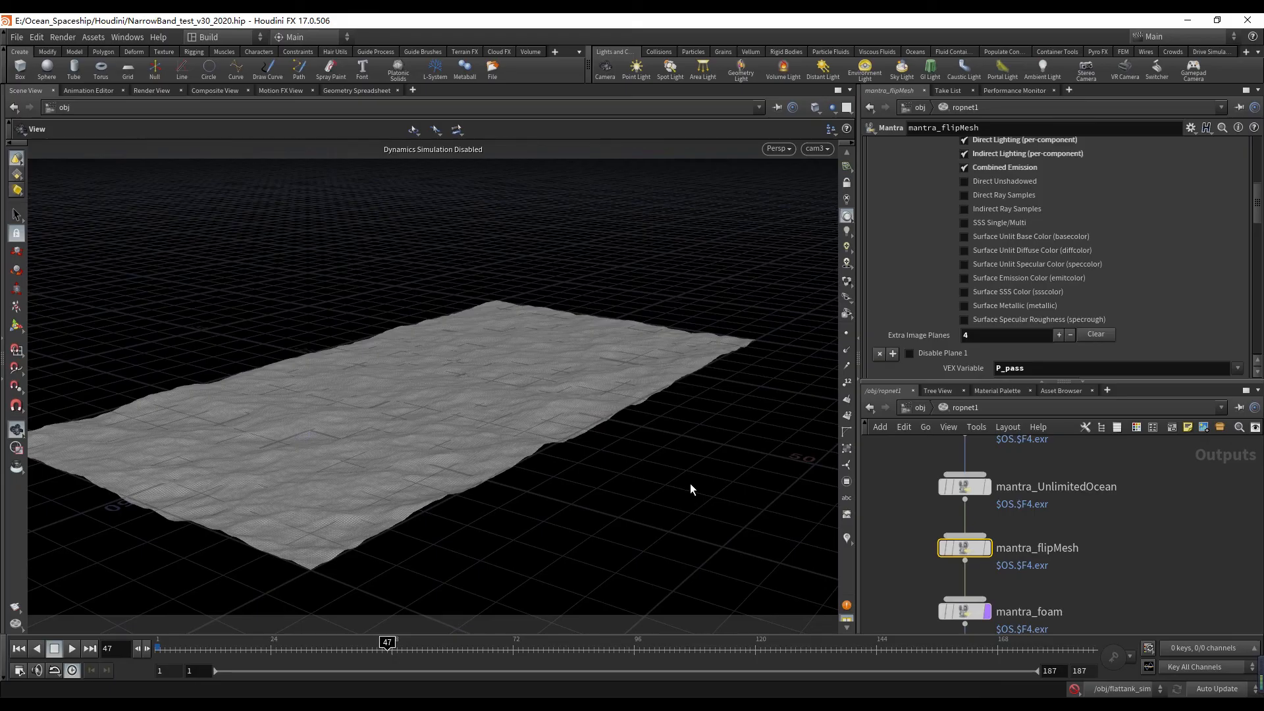
{"action": "left_click", "coordinate": [964, 486]}
{"action": "scroll", "coordinate": [1053, 263], "scroll_direction": "up", "scroll_amount": 5}
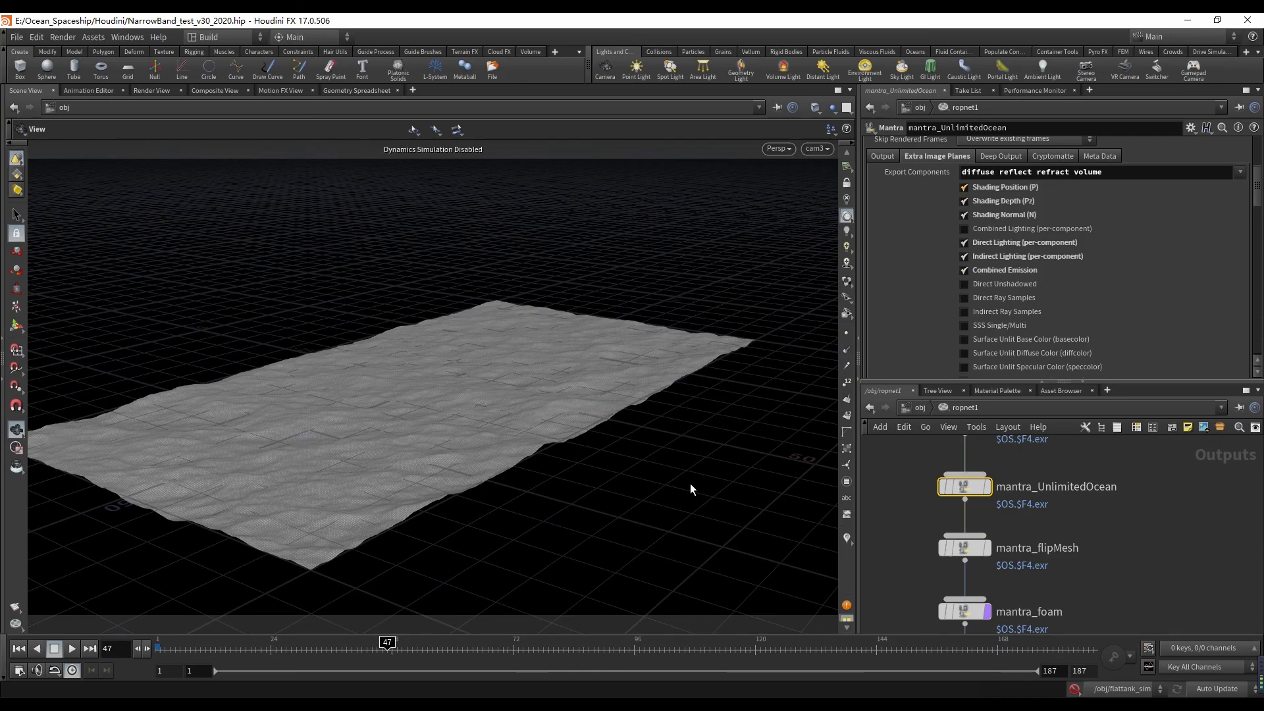
- Inspect the P_pass and v extra image planes of mantra_UnlimitedOcean, including their VEX type and quantize settings
{"action": "scroll", "coordinate": [1053, 263], "scroll_direction": "down", "scroll_amount": 10}
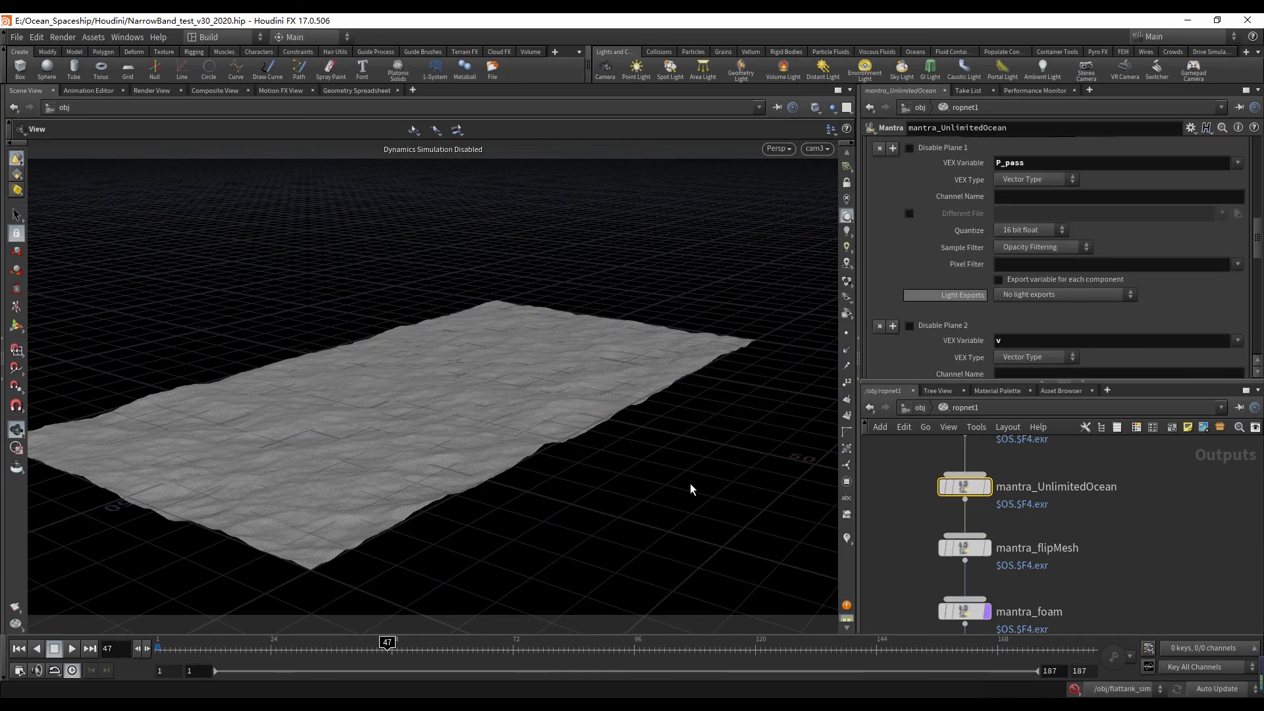
{"action": "scroll", "coordinate": [1053, 264], "scroll_direction": "up", "scroll_amount": 6}
{"action": "scroll", "coordinate": [1053, 264], "scroll_direction": "down", "scroll_amount": 4}
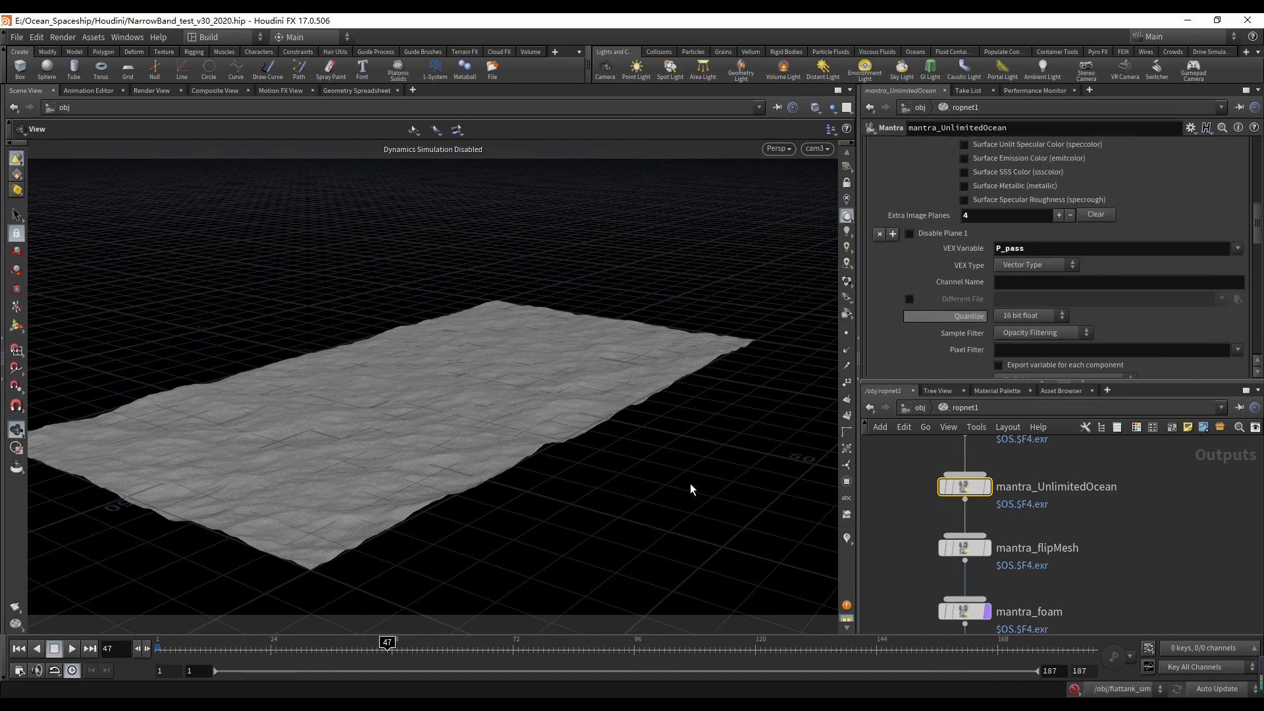
{"action": "scroll", "coordinate": [1053, 263], "scroll_direction": "down", "scroll_amount": 6}
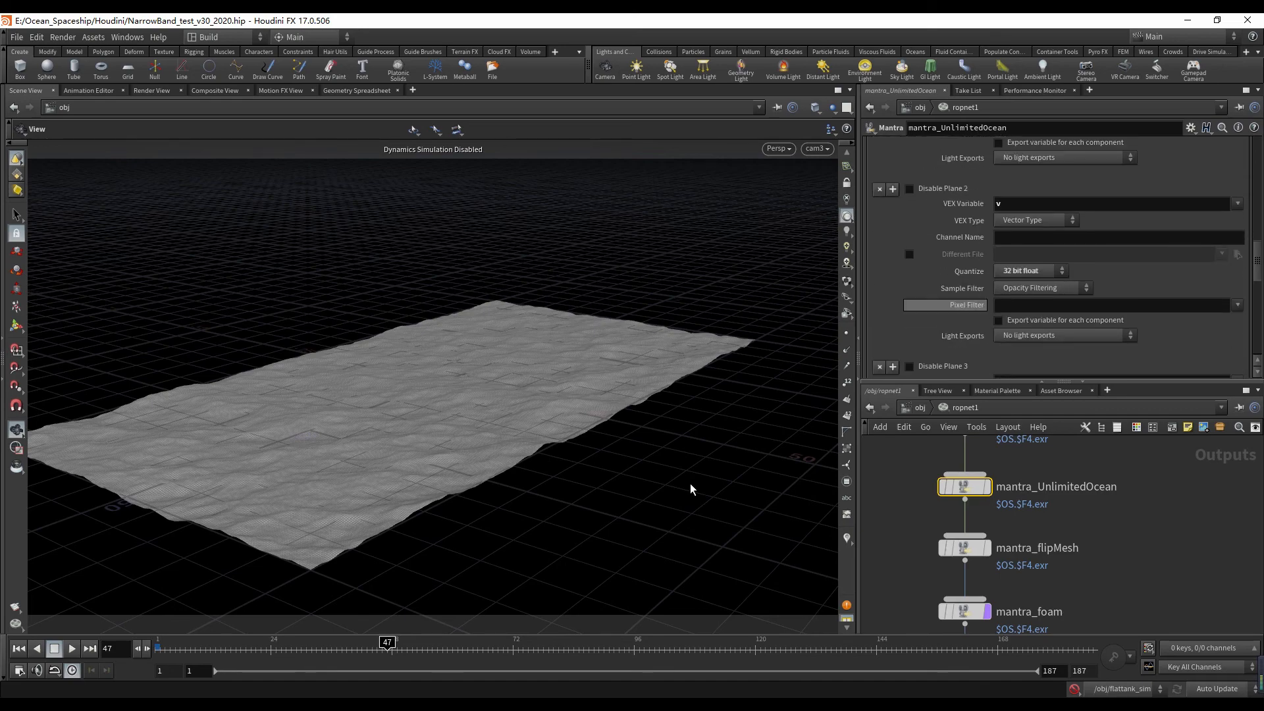
{"action": "scroll", "coordinate": [1053, 263], "scroll_direction": "up", "scroll_amount": 6}
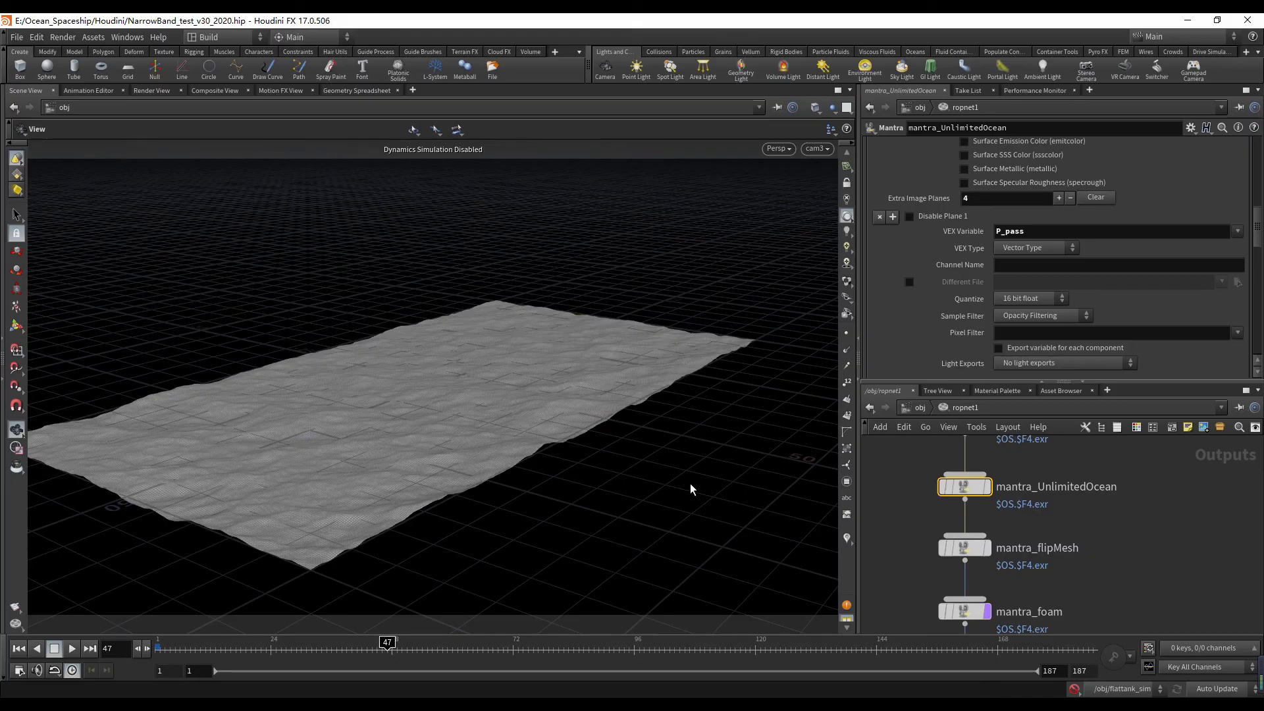
{"action": "scroll", "coordinate": [1053, 263], "scroll_direction": "down", "scroll_amount": 3}
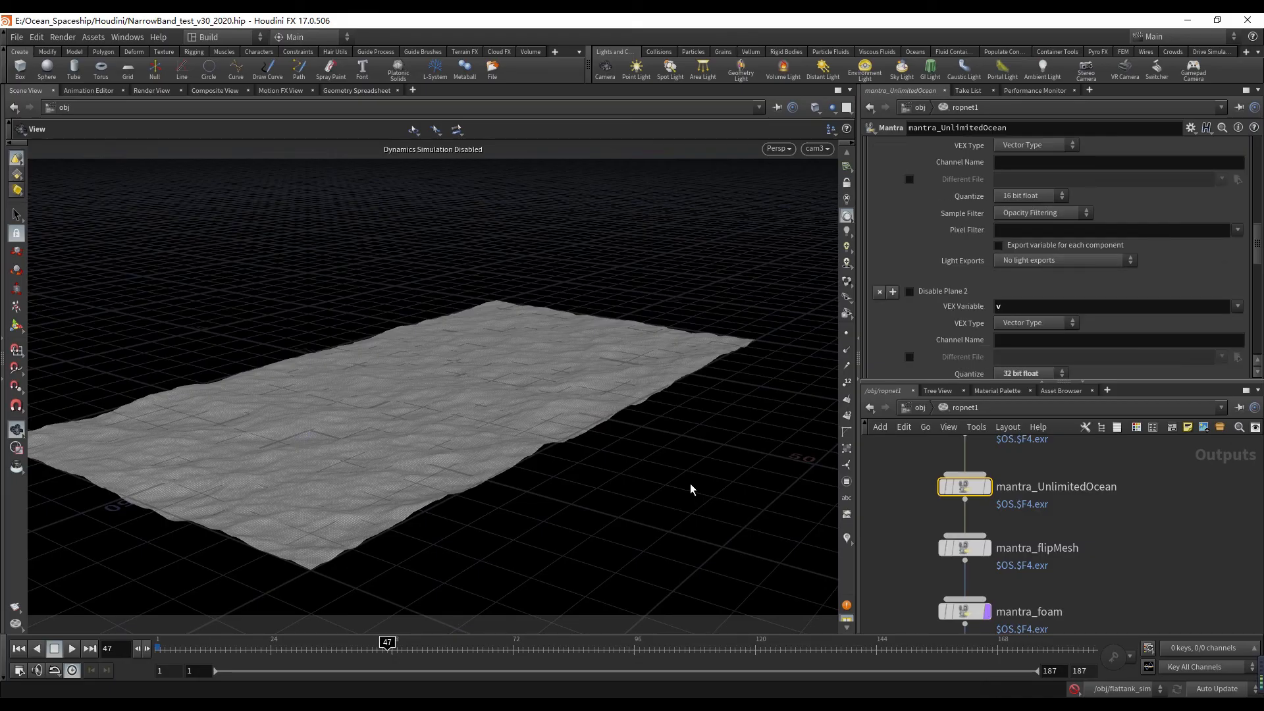
- Look through cam3 again in the viewport
{"action": "scroll", "coordinate": [691, 488], "scroll_direction": "up", "scroll_amount": 3}
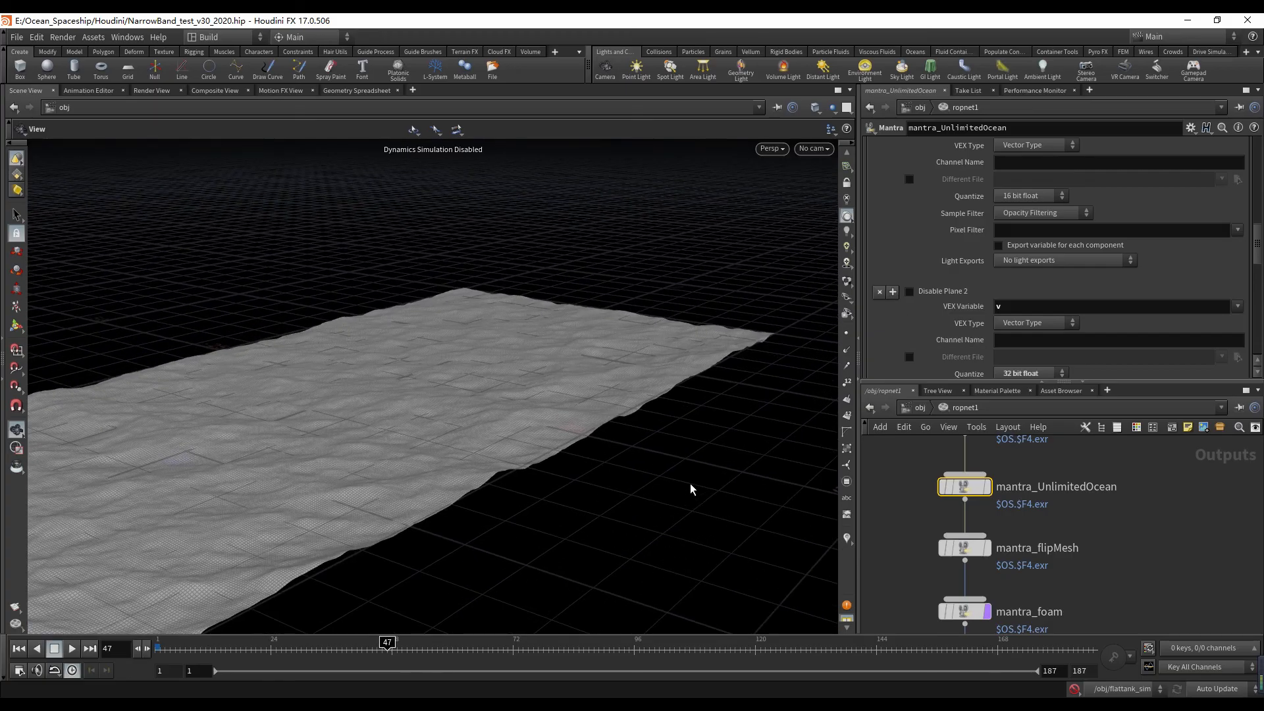
{"action": "left_click", "coordinate": [813, 149]}
{"action": "left_click", "coordinate": [827, 237]}
- Review mantra_UnlimitedOcean's standard lighting exports and custom planes down to vel_pass and vor_pass
{"action": "scroll", "coordinate": [1053, 263], "scroll_direction": "up", "scroll_amount": 8}
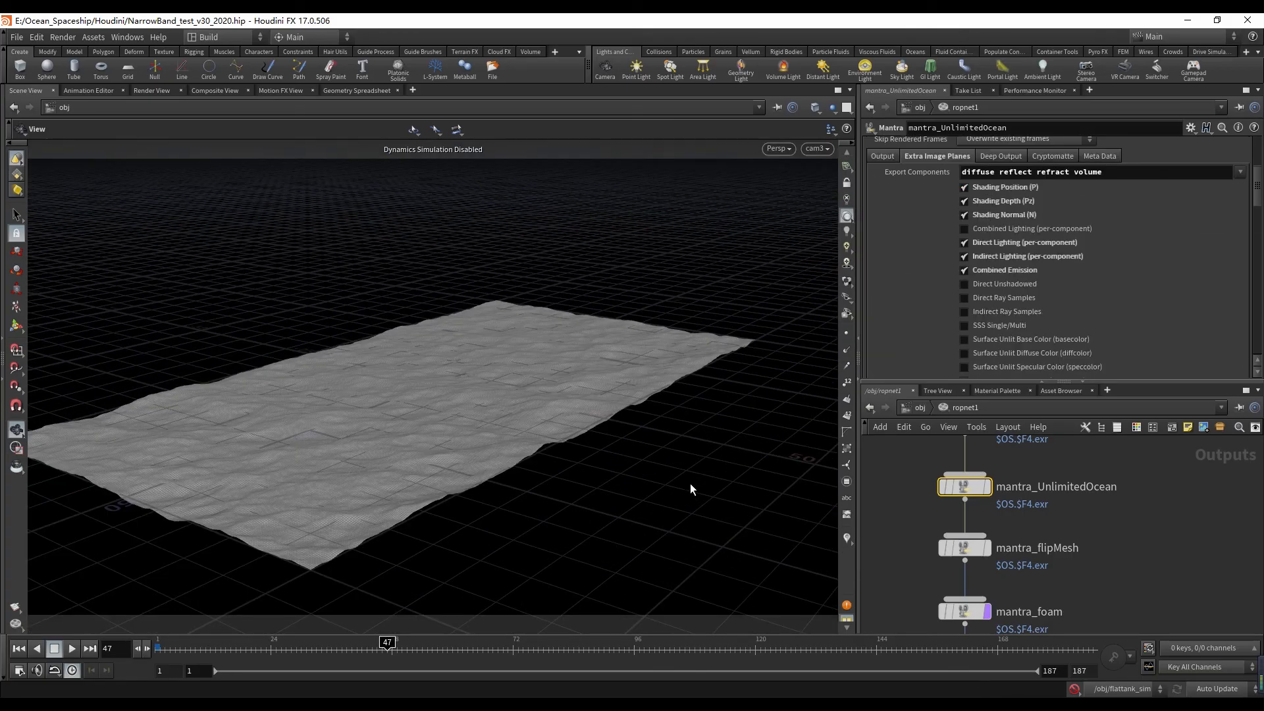
{"action": "scroll", "coordinate": [1054, 263], "scroll_direction": "down", "scroll_amount": 9}
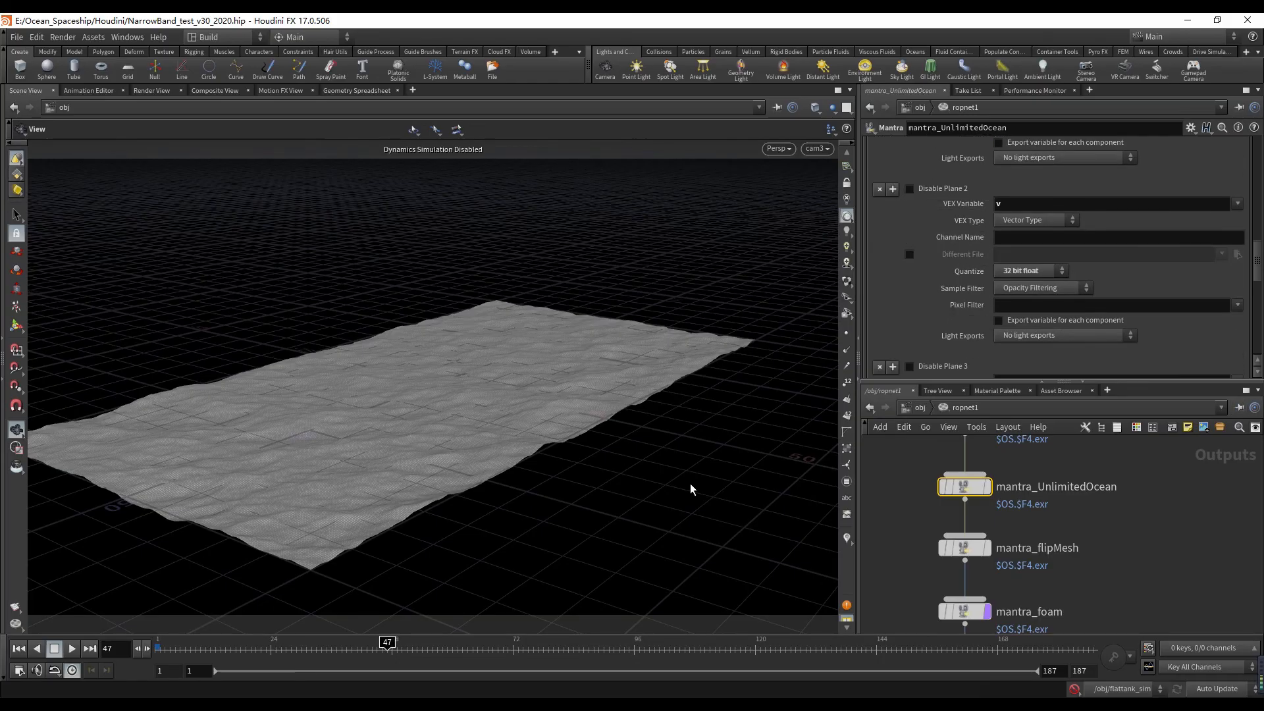
{"action": "scroll", "coordinate": [1060, 258], "scroll_direction": "down", "scroll_amount": 3}
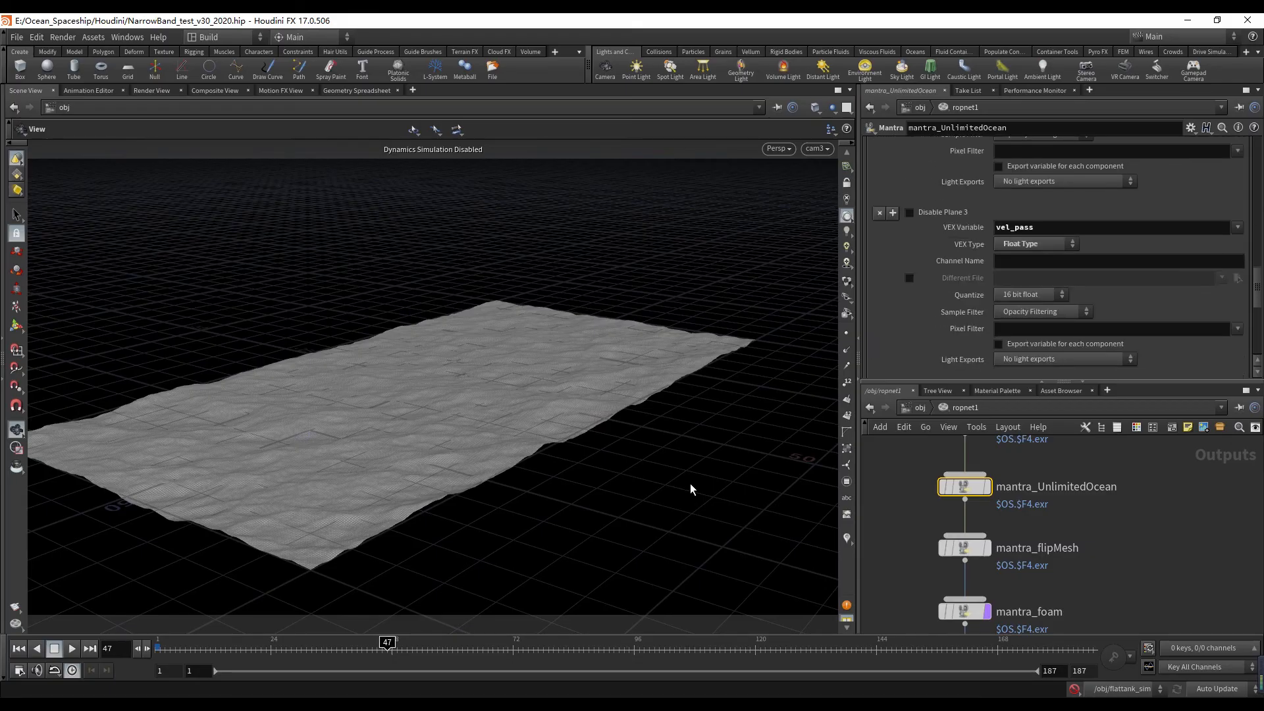
{"action": "scroll", "coordinate": [1059, 258], "scroll_direction": "down", "scroll_amount": 3}
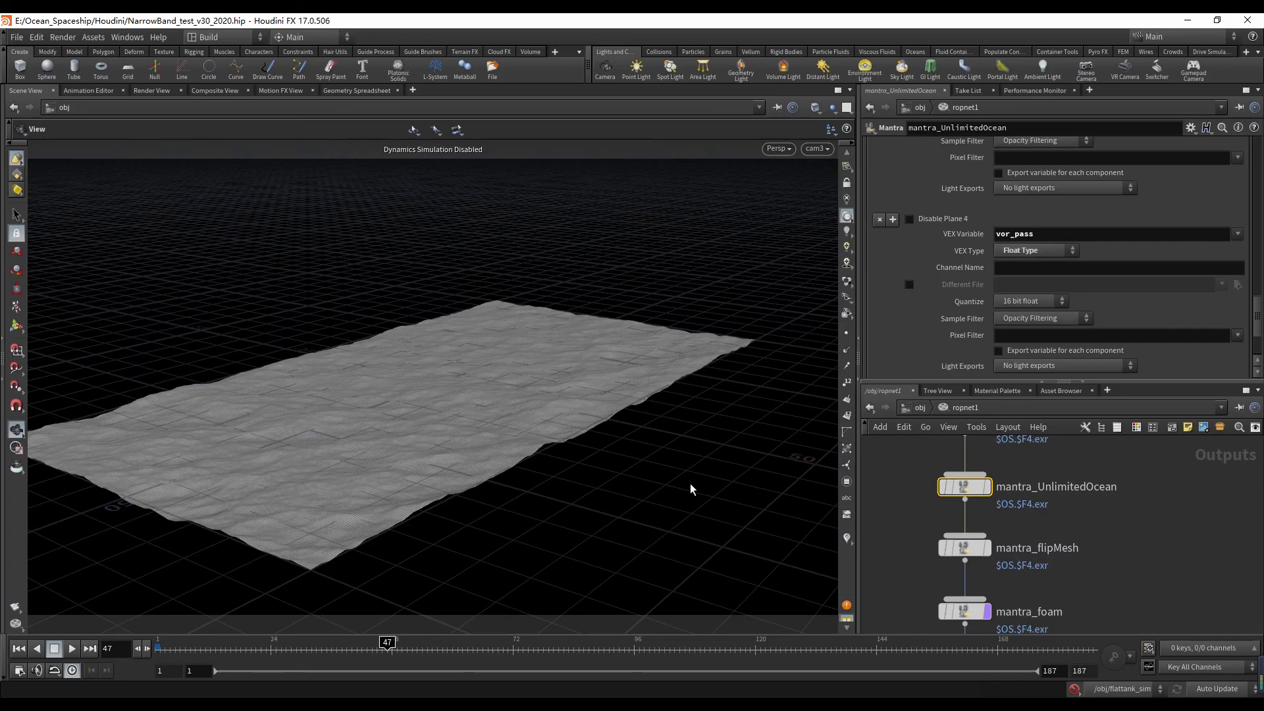
- Switch to comp04_test.nk in NukeX and view the vorticity shuffle node's output
{"action": "key", "text": "alt+Tab"}
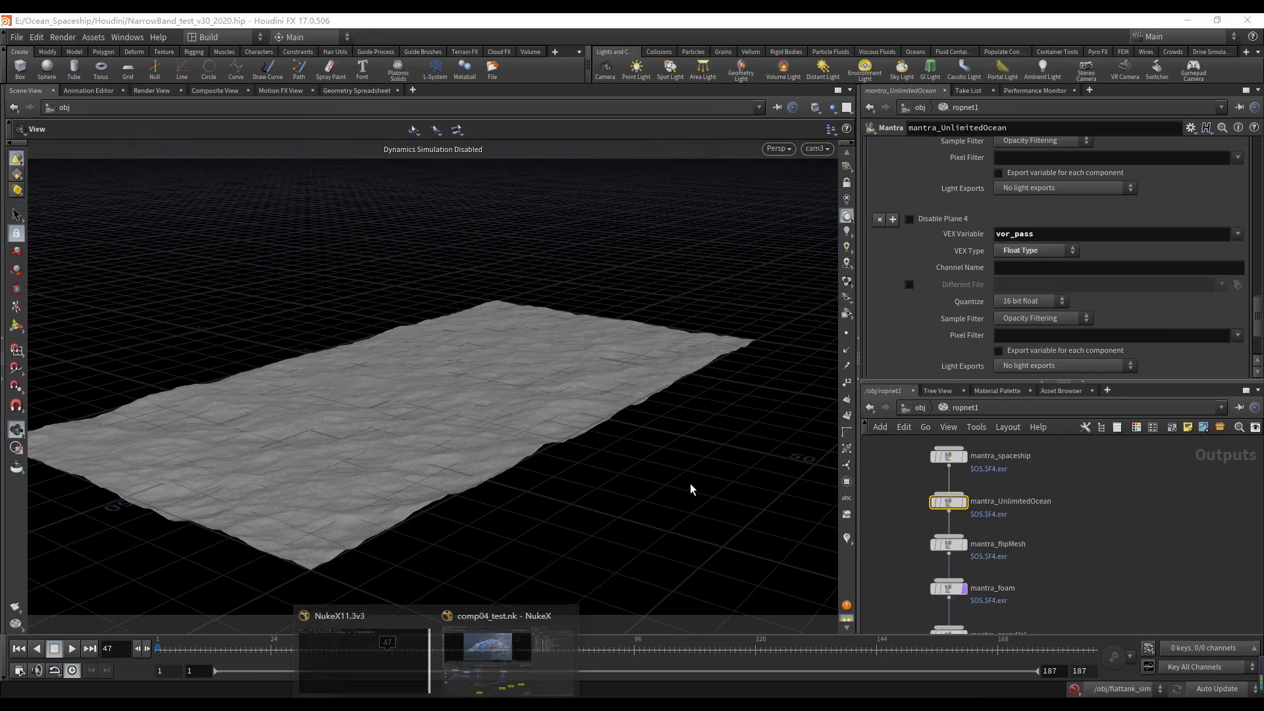
{"action": "scroll", "coordinate": [690, 489], "scroll_direction": "down", "scroll_amount": 5}
{"action": "middle_click_drag", "start_coordinate": [105, 441], "coordinate": [690, 489]}
{"action": "scroll", "coordinate": [350, 483], "scroll_direction": "up", "scroll_amount": 8}
{"action": "left_click", "coordinate": [265, 487]}
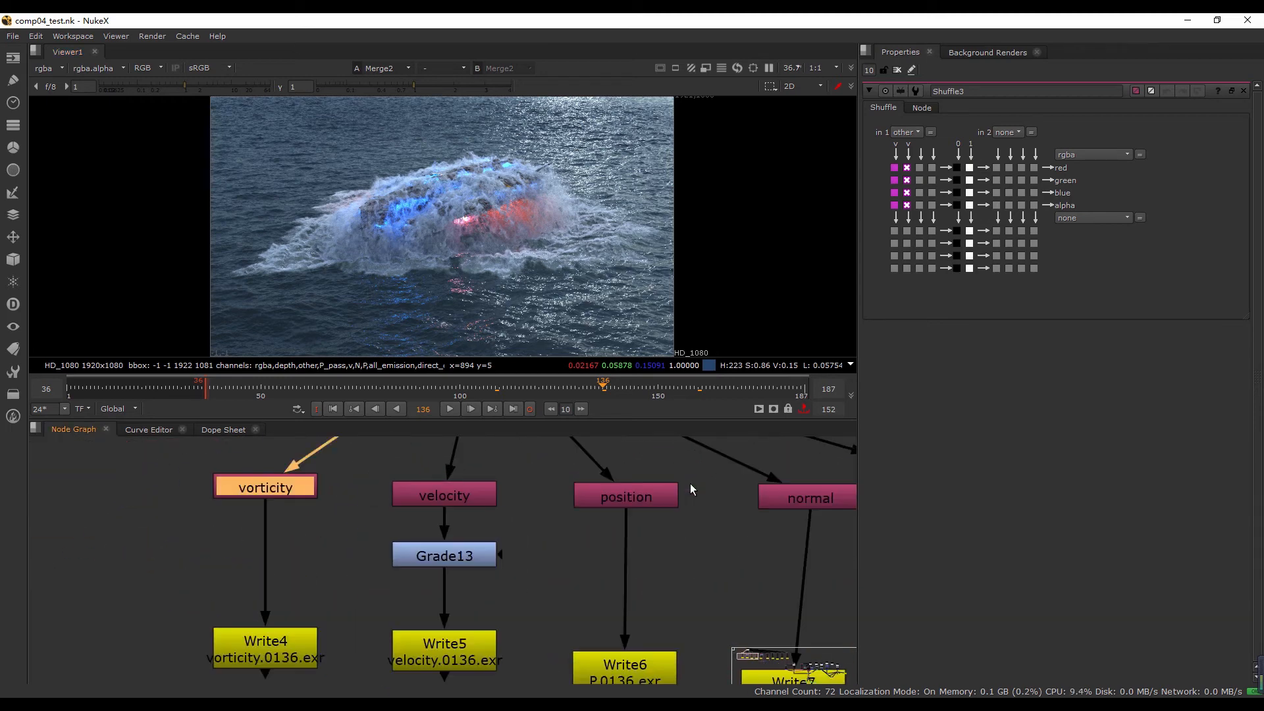
{"action": "key", "text": "1"}
{"action": "middle_click_drag", "start_coordinate": [368, 474], "coordinate": [341, 524]}
{"action": "scroll", "coordinate": [525, 260], "scroll_direction": "up", "scroll_amount": 3}
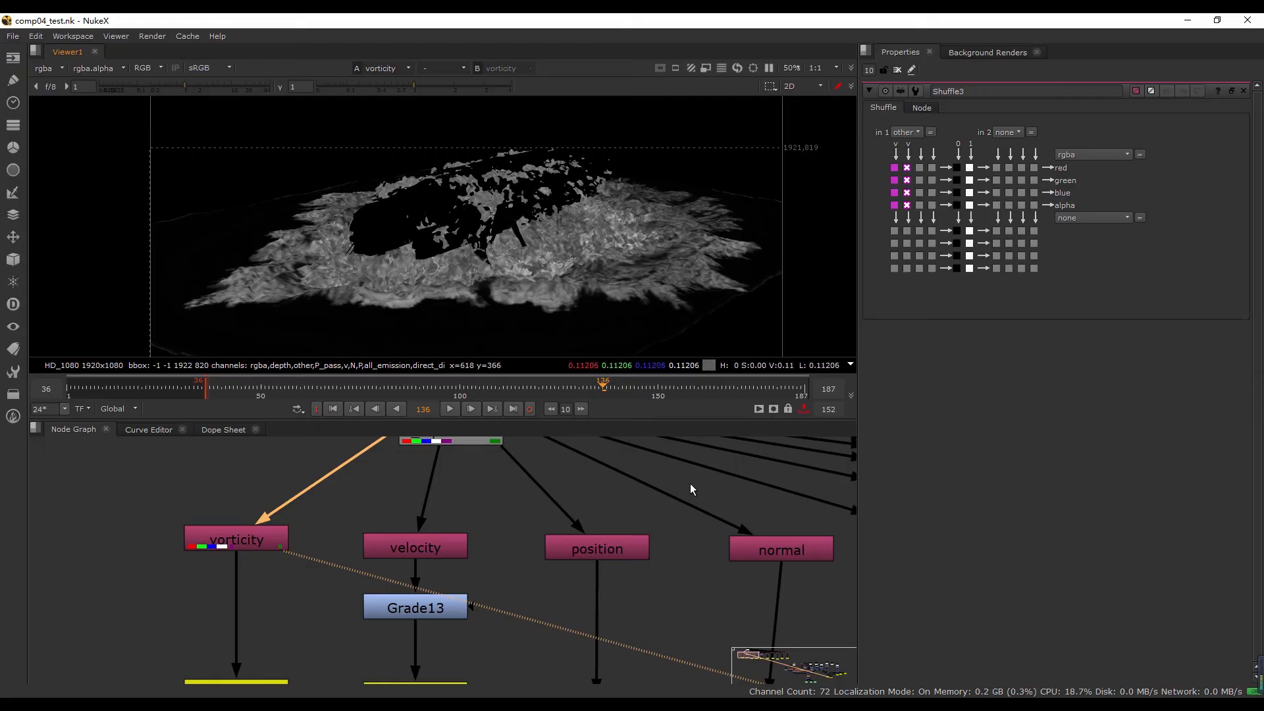
- Compare the velocity pass with its Grade13 output in the viewer, ending on Grade13
{"action": "middle_click_drag", "start_coordinate": [421, 510], "coordinate": [331, 536]}
{"action": "left_click", "coordinate": [398, 545]}
{"action": "key", "text": "1"}
{"action": "left_click", "coordinate": [330, 595]}
{"action": "key", "text": "1"}
{"action": "scroll", "coordinate": [416, 569], "scroll_direction": "up", "scroll_amount": 1}
{"action": "middle_click_drag", "start_coordinate": [417, 568], "coordinate": [372, 558]}
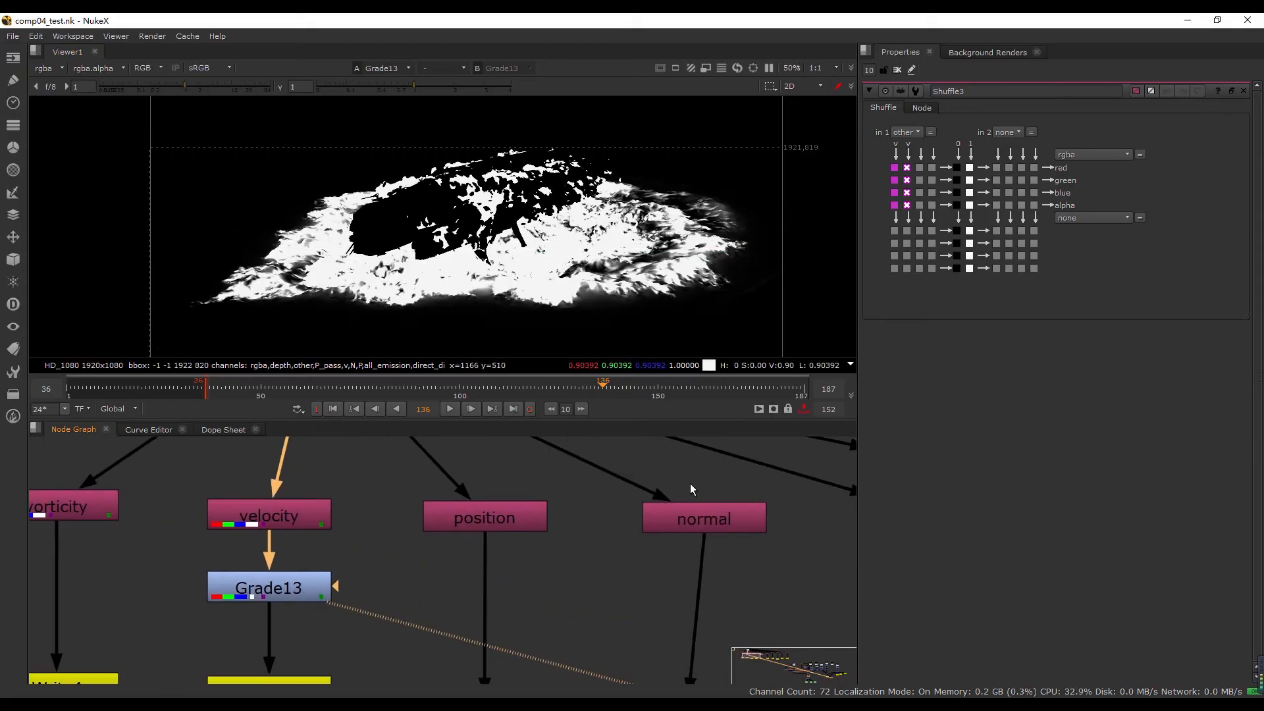
{"action": "left_click", "coordinate": [269, 516]}
{"action": "key", "text": "1"}
{"action": "left_click_drag", "start_coordinate": [268, 588], "coordinate": [266, 584]}
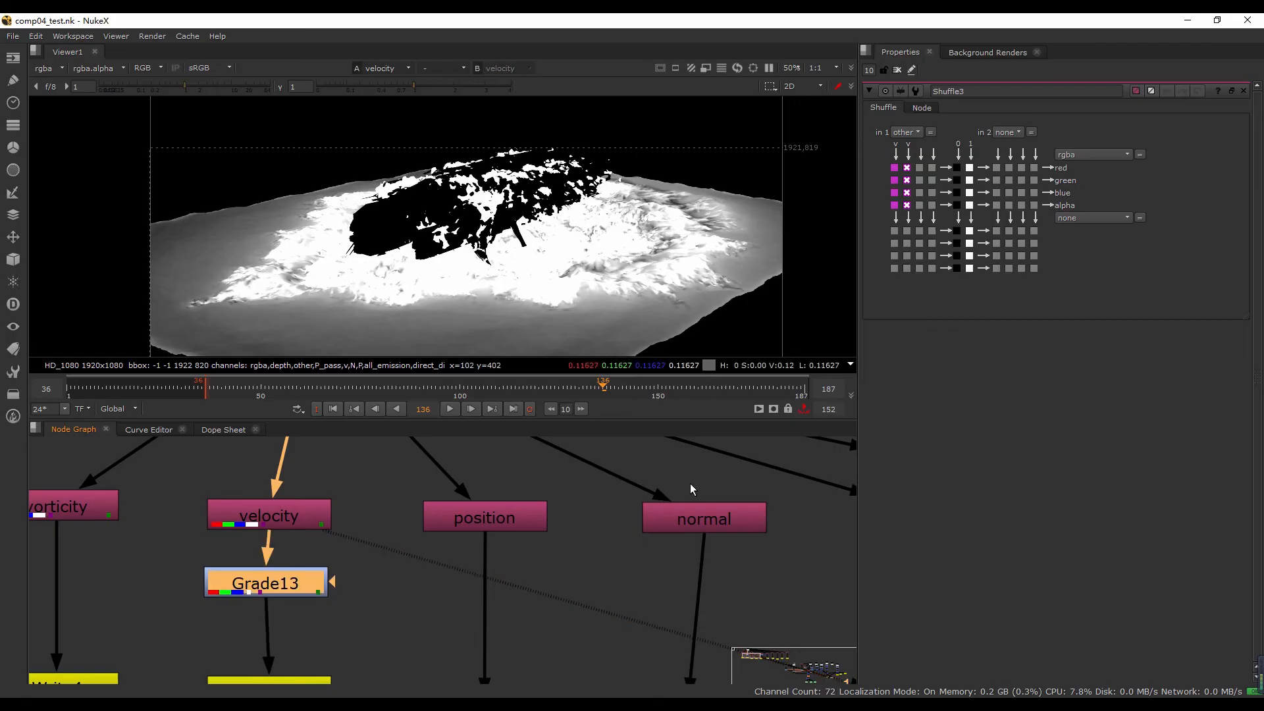
{"action": "key", "text": "1"}
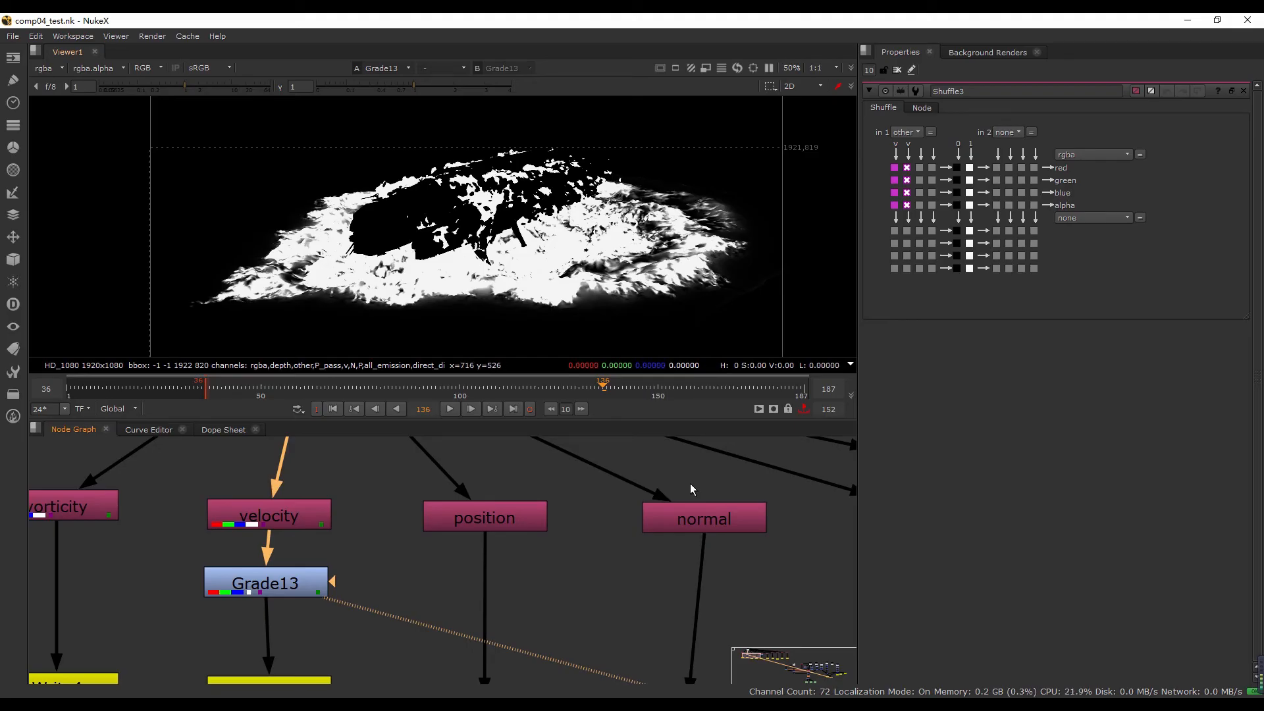
- View the position pass and the normal pass in the viewer, one after the other
{"action": "left_click", "coordinate": [486, 517]}
{"action": "key", "text": "1"}
{"action": "middle_click_drag", "start_coordinate": [485, 556], "coordinate": [334, 550]}
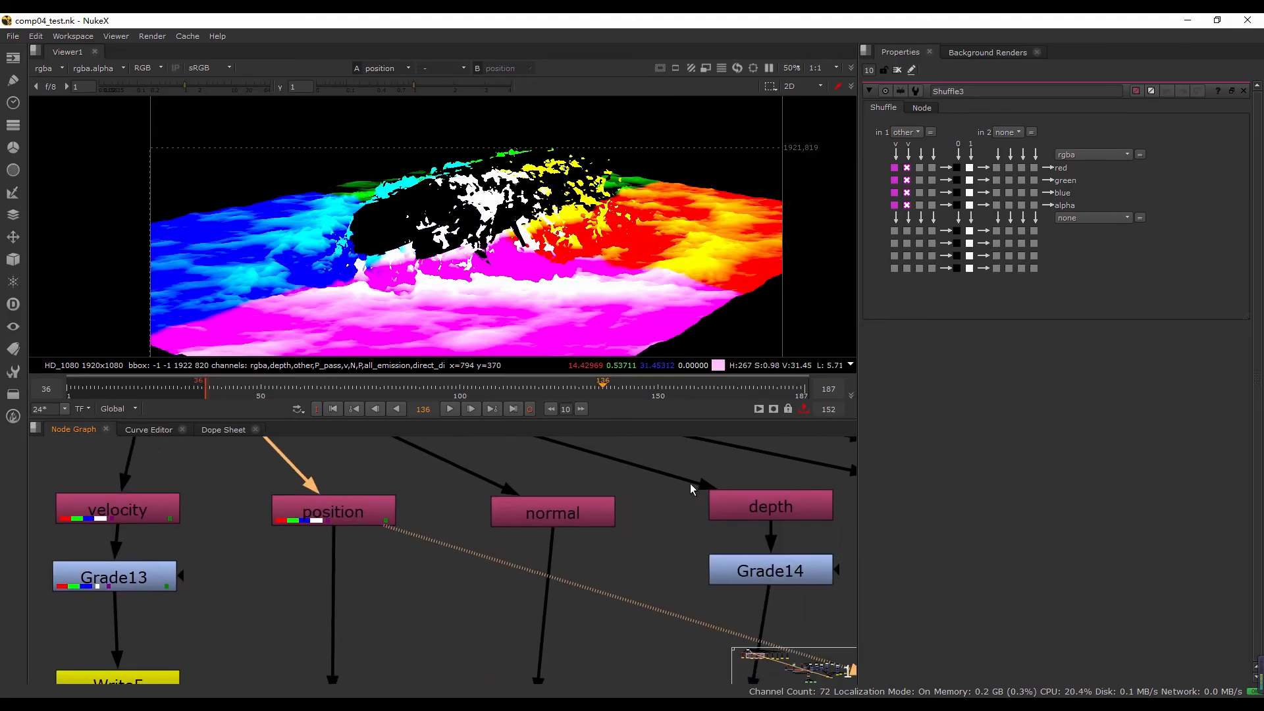
{"action": "scroll", "coordinate": [450, 237], "scroll_direction": "down", "scroll_amount": 1}
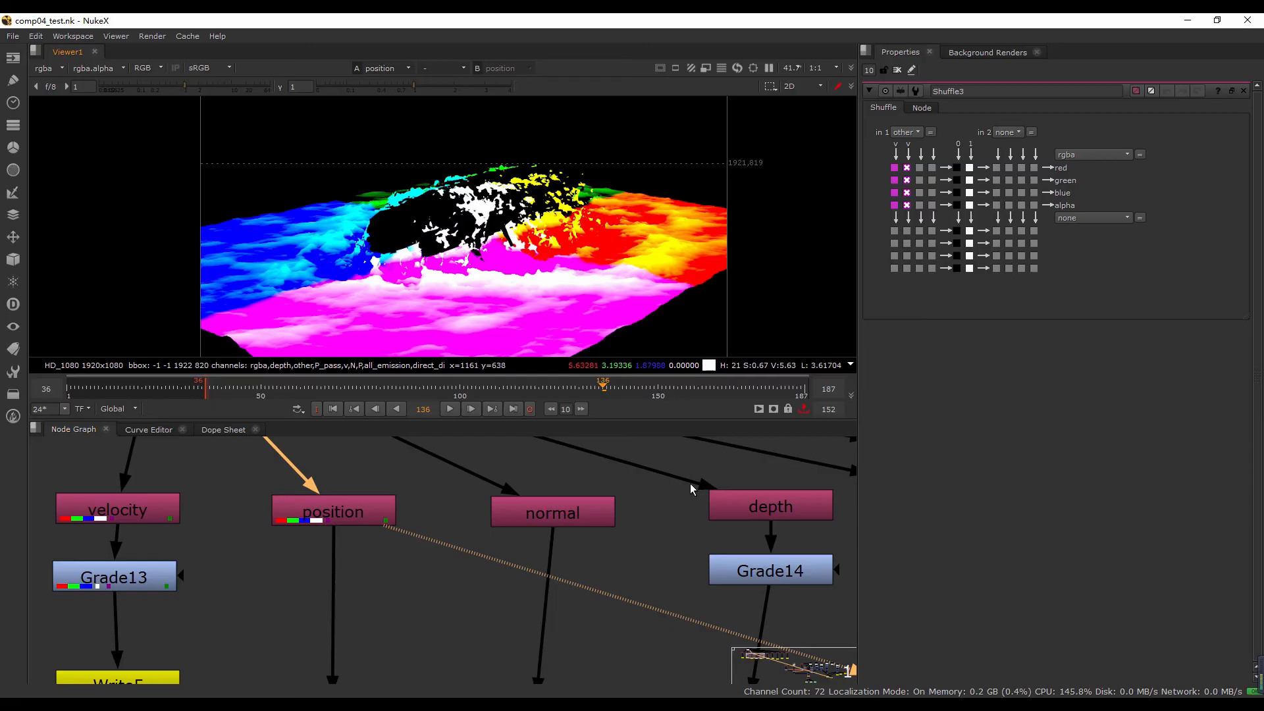
{"action": "left_click", "coordinate": [553, 513]}
{"action": "key", "text": "1"}
{"action": "middle_click_drag", "start_coordinate": [553, 546], "coordinate": [426, 575]}
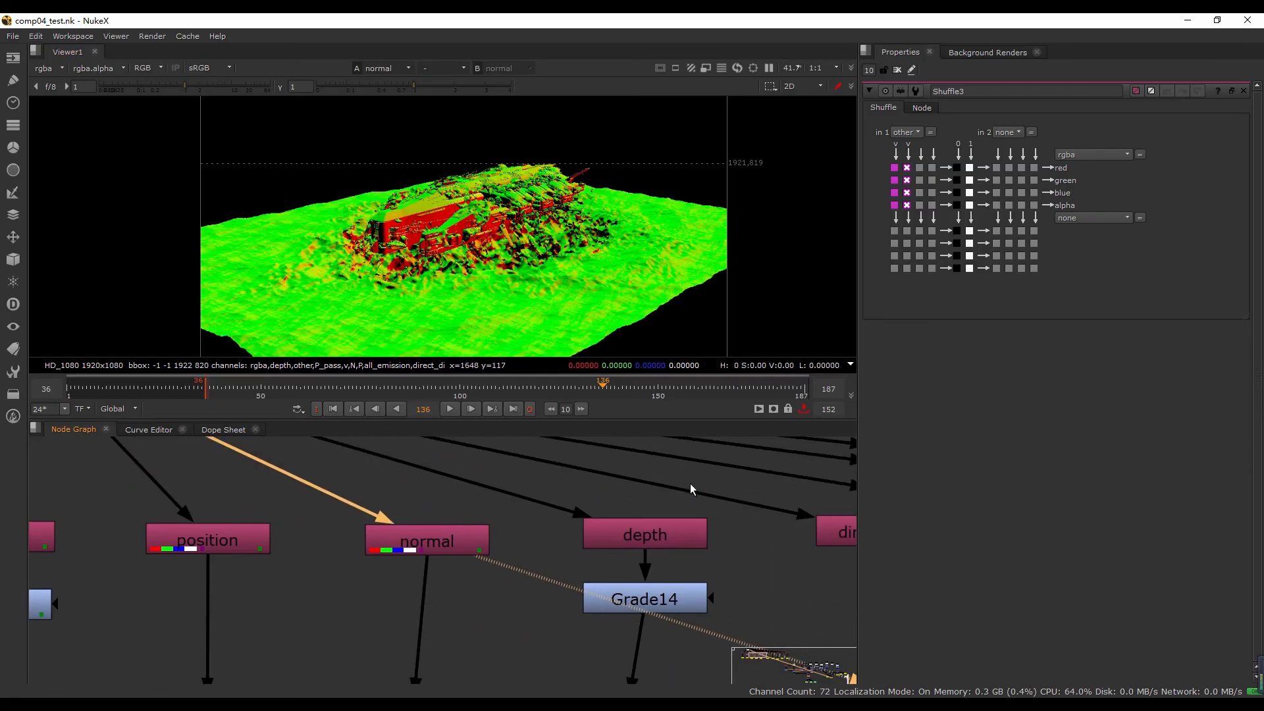
- View the depth pass and its normalised output from Grade14 in the viewer
{"action": "left_click", "coordinate": [645, 534]}
{"action": "key", "text": "1"}
{"action": "middle_click_drag", "start_coordinate": [687, 574], "coordinate": [388, 574]}
{"action": "scroll", "coordinate": [389, 574], "scroll_direction": "down", "scroll_amount": 1}
{"action": "scroll", "coordinate": [389, 574], "scroll_direction": "up", "scroll_amount": 1}
{"action": "left_click", "coordinate": [346, 597]}
{"action": "key", "text": "1"}
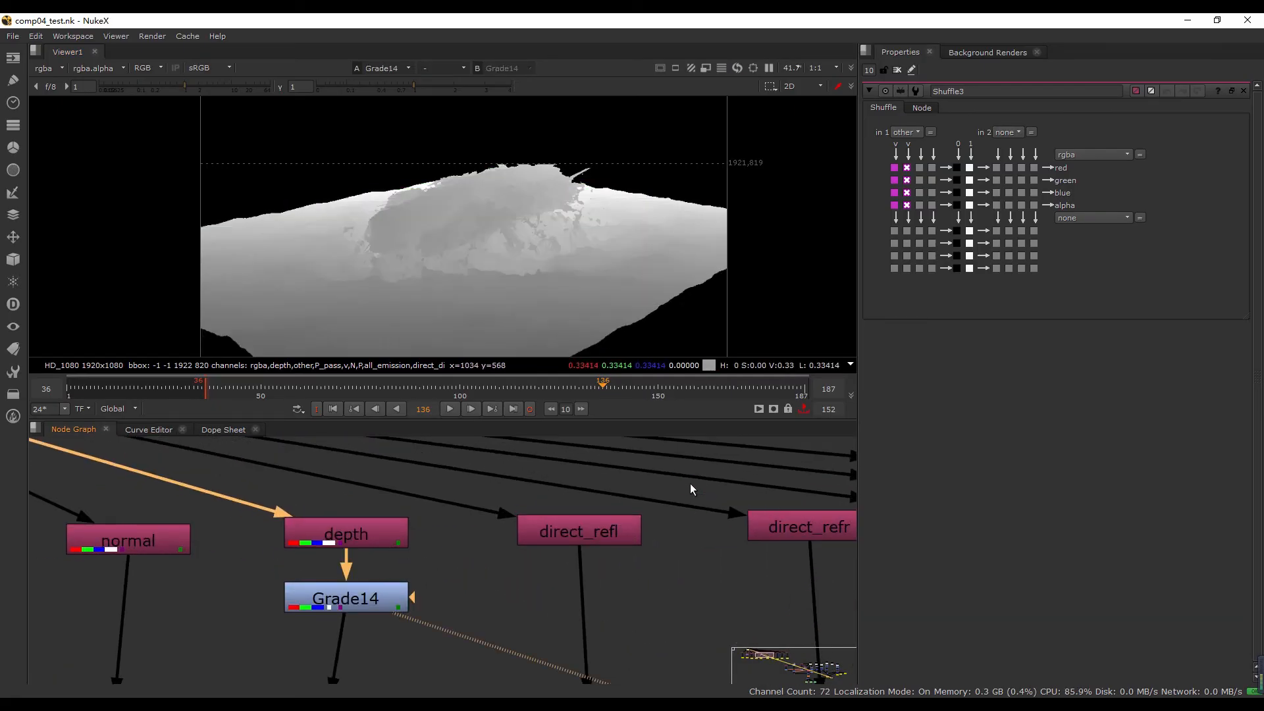
- Compare the depth and normal passes with Grade14's output in the viewer, ending on Grade14
{"action": "key", "text": "1"}
{"action": "key", "text": "2"}
{"action": "key", "text": "3"}
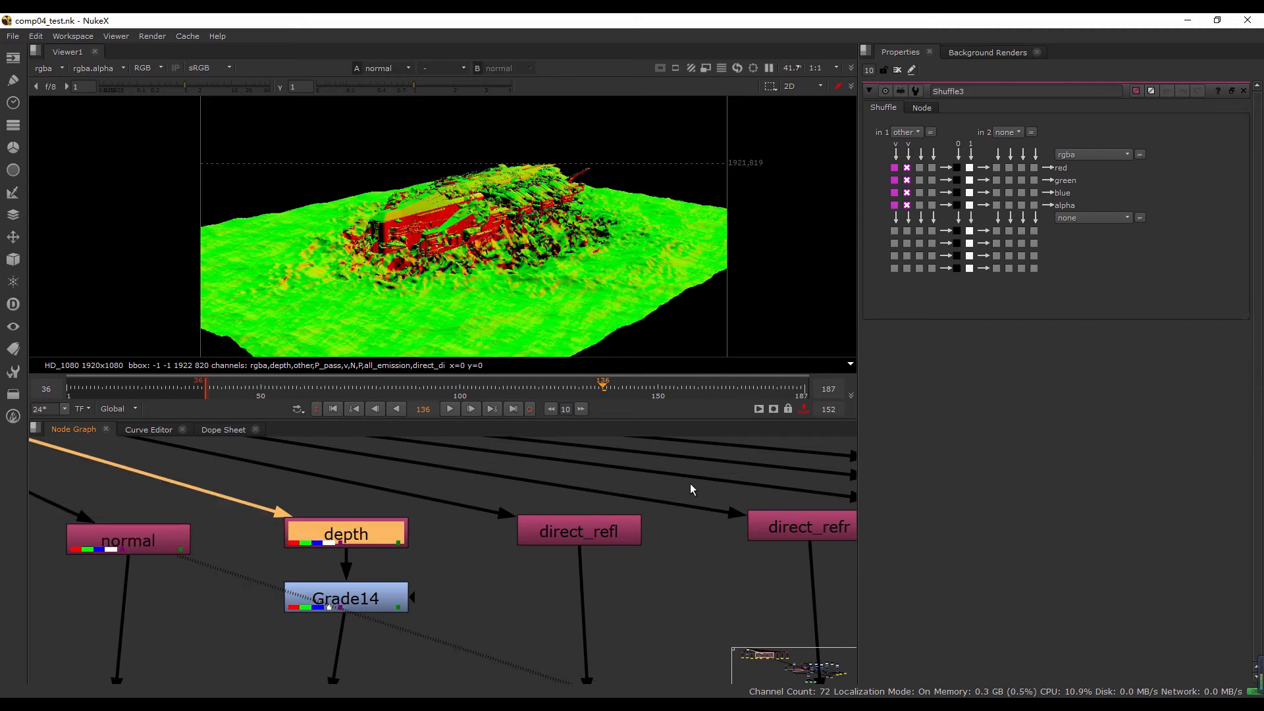
{"action": "key", "text": "4"}
{"action": "middle_click_drag", "start_coordinate": [691, 490], "coordinate": [671, 487]}
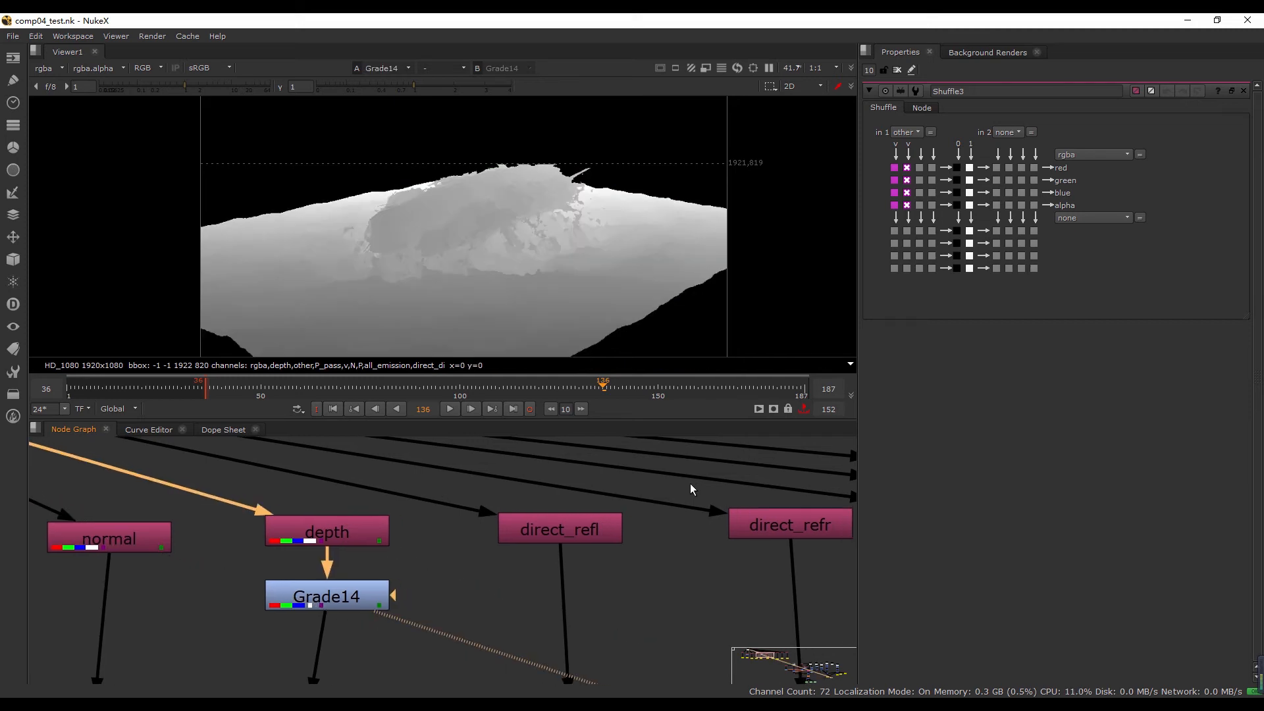
{"action": "scroll", "coordinate": [494, 260], "scroll_direction": "down", "scroll_amount": 1}
{"action": "middle_click_drag", "start_coordinate": [494, 260], "coordinate": [493, 244]}
{"action": "scroll", "coordinate": [493, 245], "scroll_direction": "up", "scroll_amount": 1}
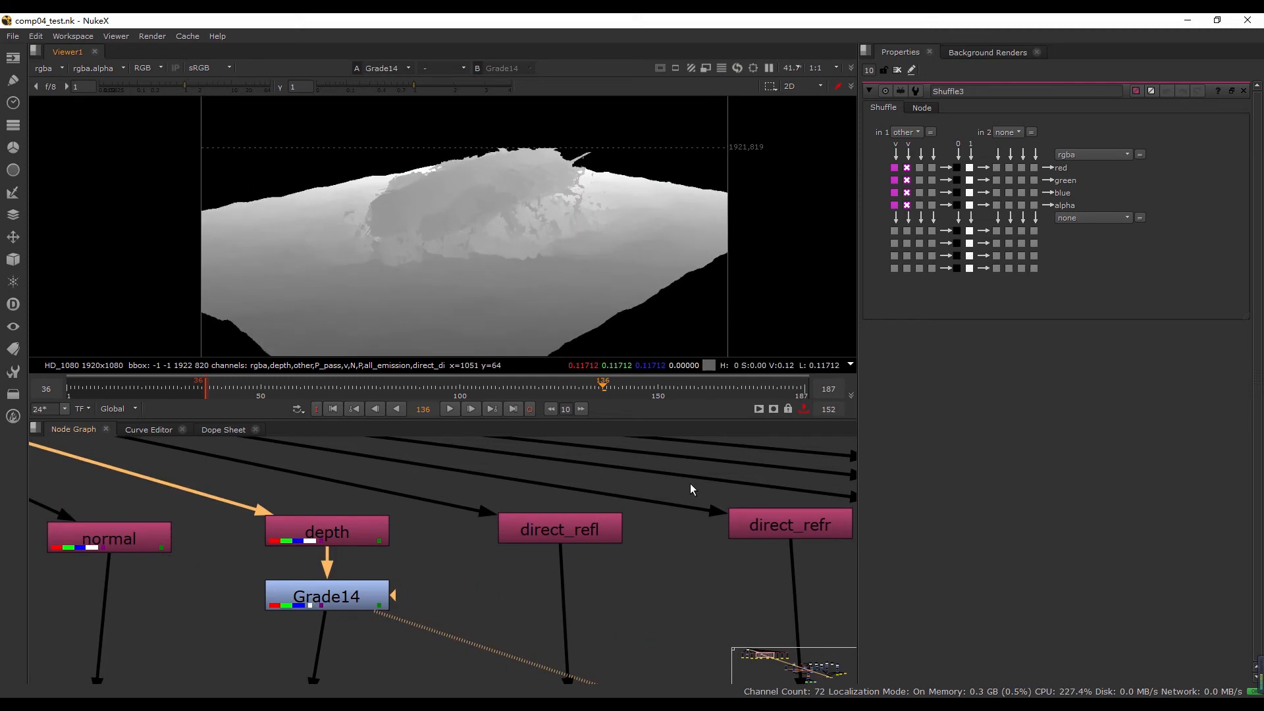
- View the direct_refl and direct_refr passes in the viewer
{"action": "left_click", "coordinate": [560, 529]}
{"action": "key", "text": "1"}
{"action": "middle_click_drag", "start_coordinate": [560, 529], "coordinate": [470, 536]}
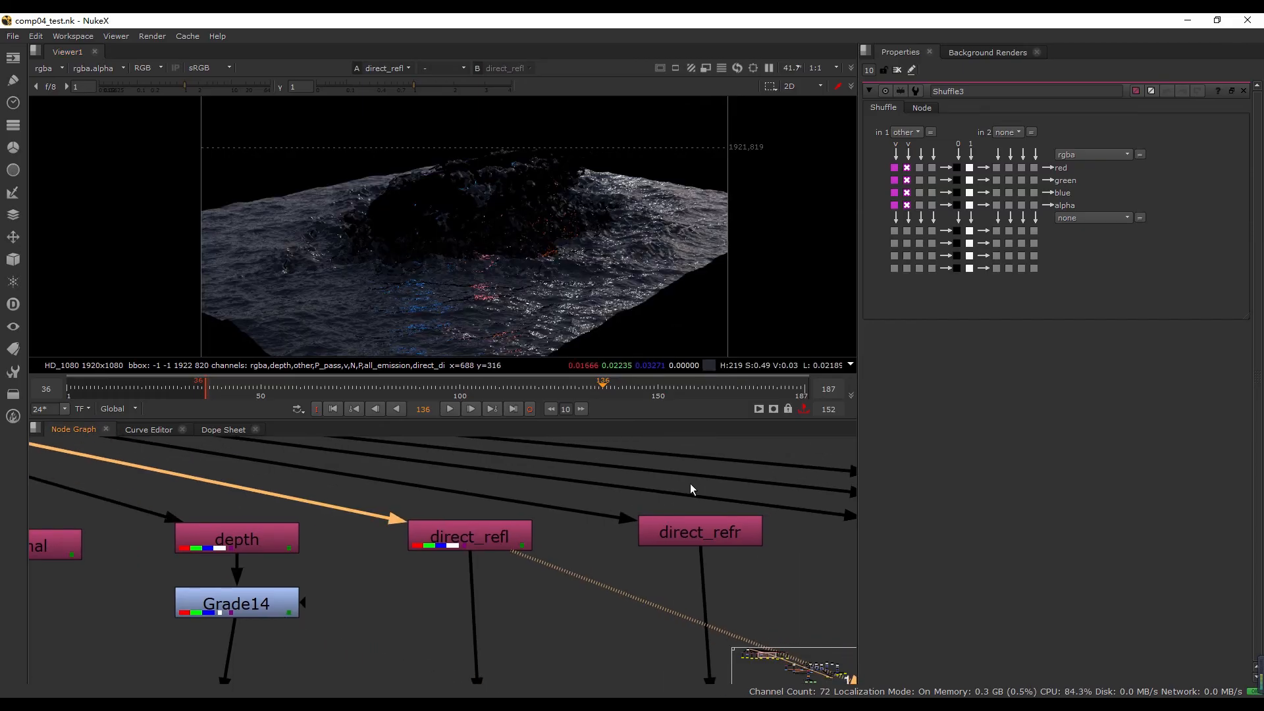
{"action": "left_click", "coordinate": [700, 531]}
{"action": "key", "text": "1"}
{"action": "scroll", "coordinate": [597, 576], "scroll_direction": "down", "scroll_amount": 1}
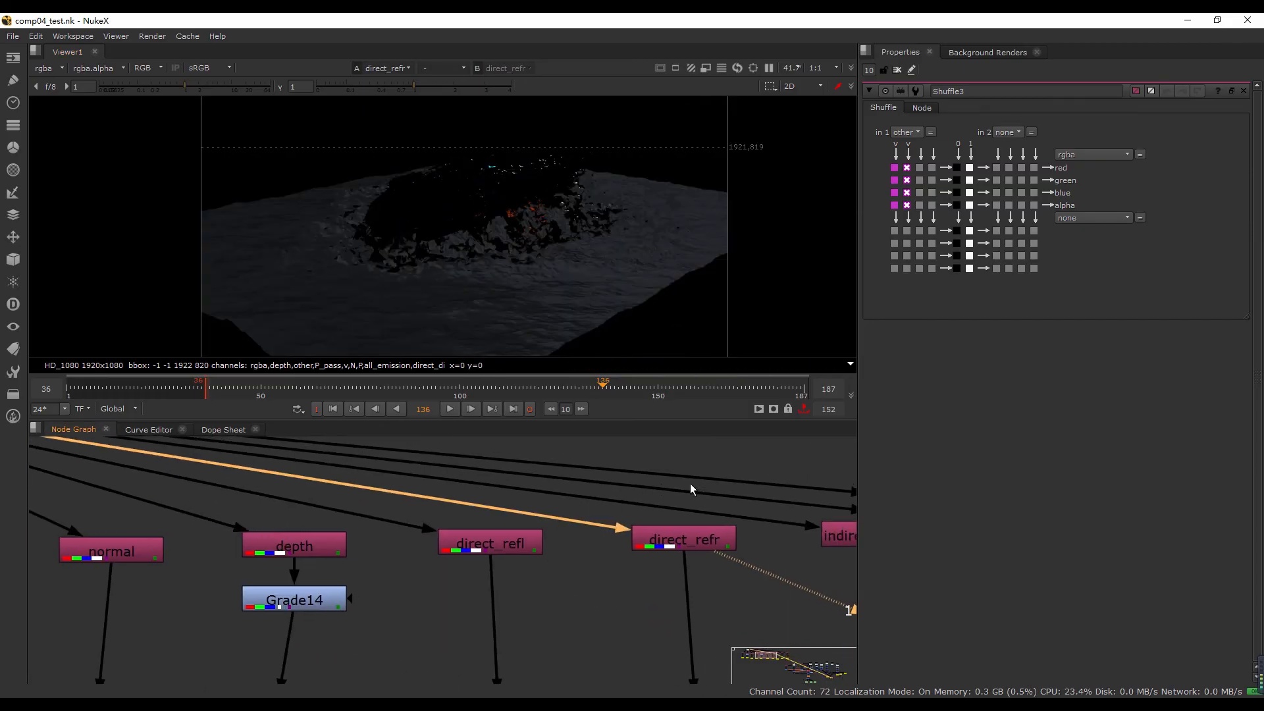
- View the indirect_reflect and indirect_refract passes, framing the whole indirect_refract image in the viewer
{"action": "middle_click_drag", "start_coordinate": [597, 576], "coordinate": [296, 574]}
{"action": "middle_click_drag", "start_coordinate": [691, 490], "coordinate": [585, 505]}
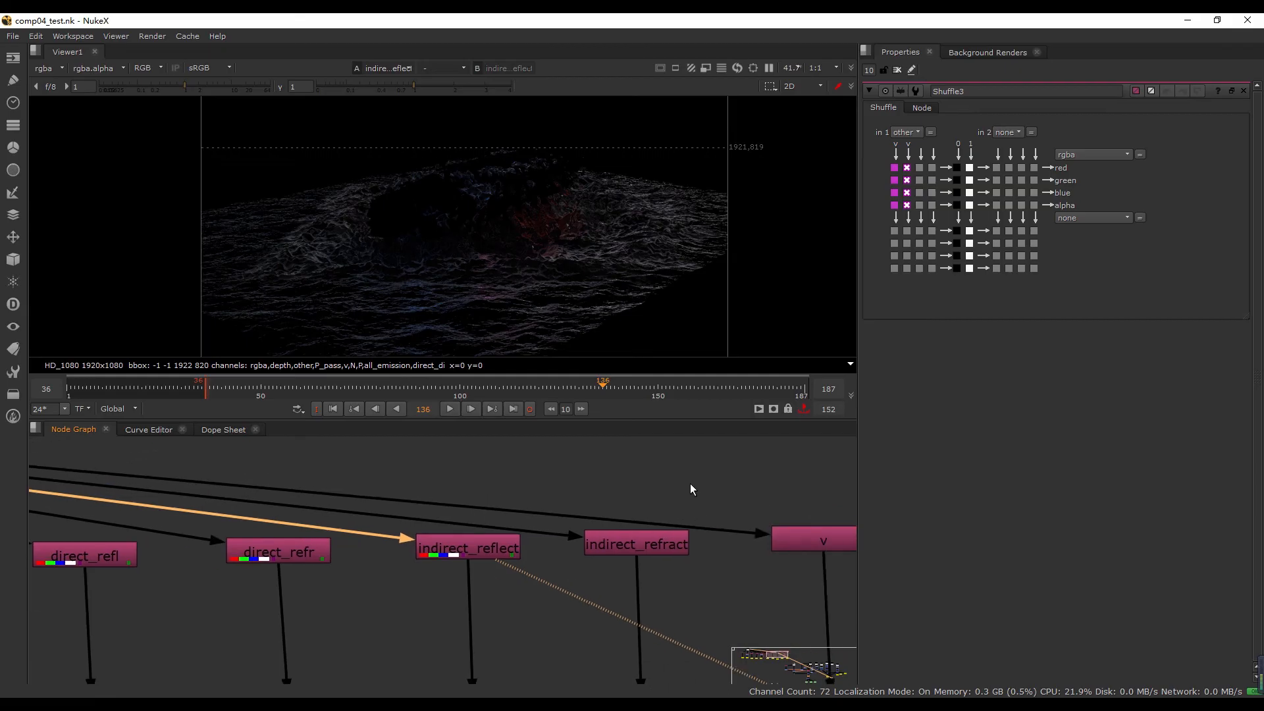
{"action": "scroll", "coordinate": [620, 355], "scroll_direction": "up", "scroll_amount": 1}
{"action": "left_click", "coordinate": [636, 543]}
{"action": "key", "text": "1"}
{"action": "scroll", "coordinate": [529, 592], "scroll_direction": "down", "scroll_amount": 1}
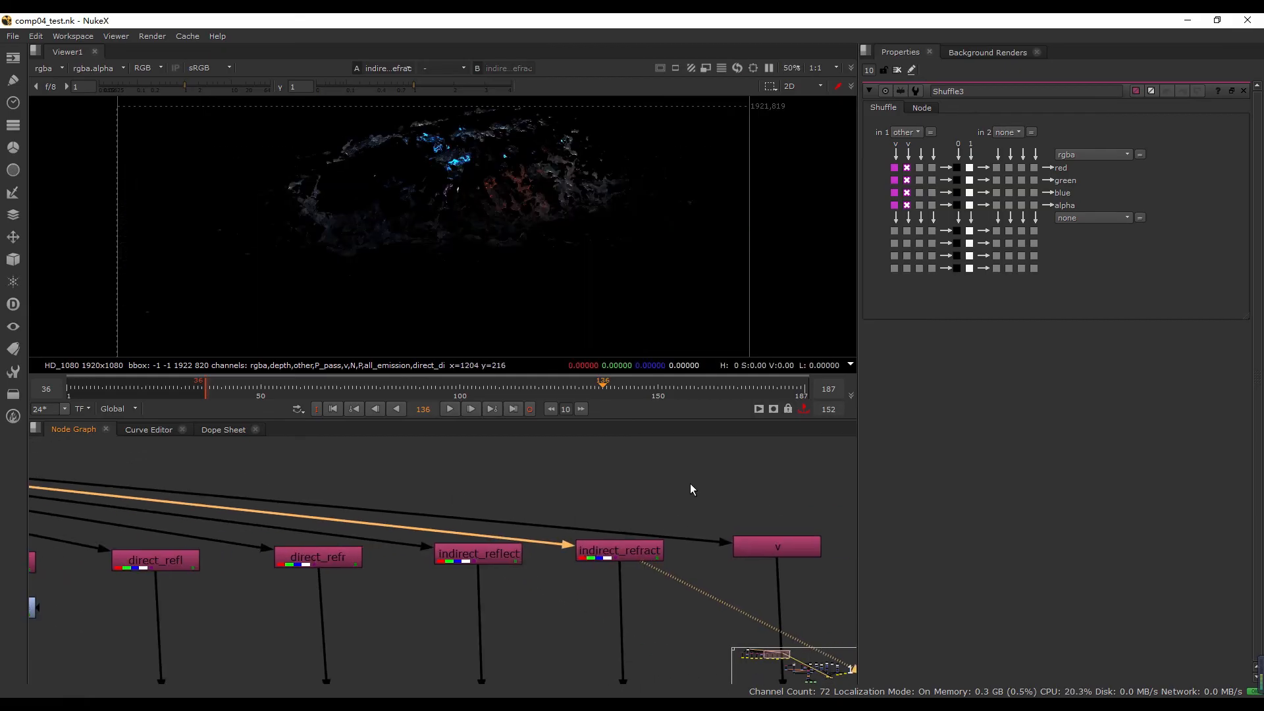
{"action": "scroll", "coordinate": [493, 279], "scroll_direction": "down", "scroll_amount": 1}
{"action": "mouse_move", "coordinate": [494, 279]}
{"action": "middle_mouse_down"}
{"action": "mouse_move", "coordinate": [509, 265]}
{"action": "mouse_move", "coordinate": [520, 288]}
{"action": "mouse_move", "coordinate": [528, 253]}
{"action": "mouse_move", "coordinate": [539, 289]}
{"action": "middle_mouse_up"}
{"action": "scroll", "coordinate": [424, 239], "scroll_direction": "down", "scroll_amount": 1}
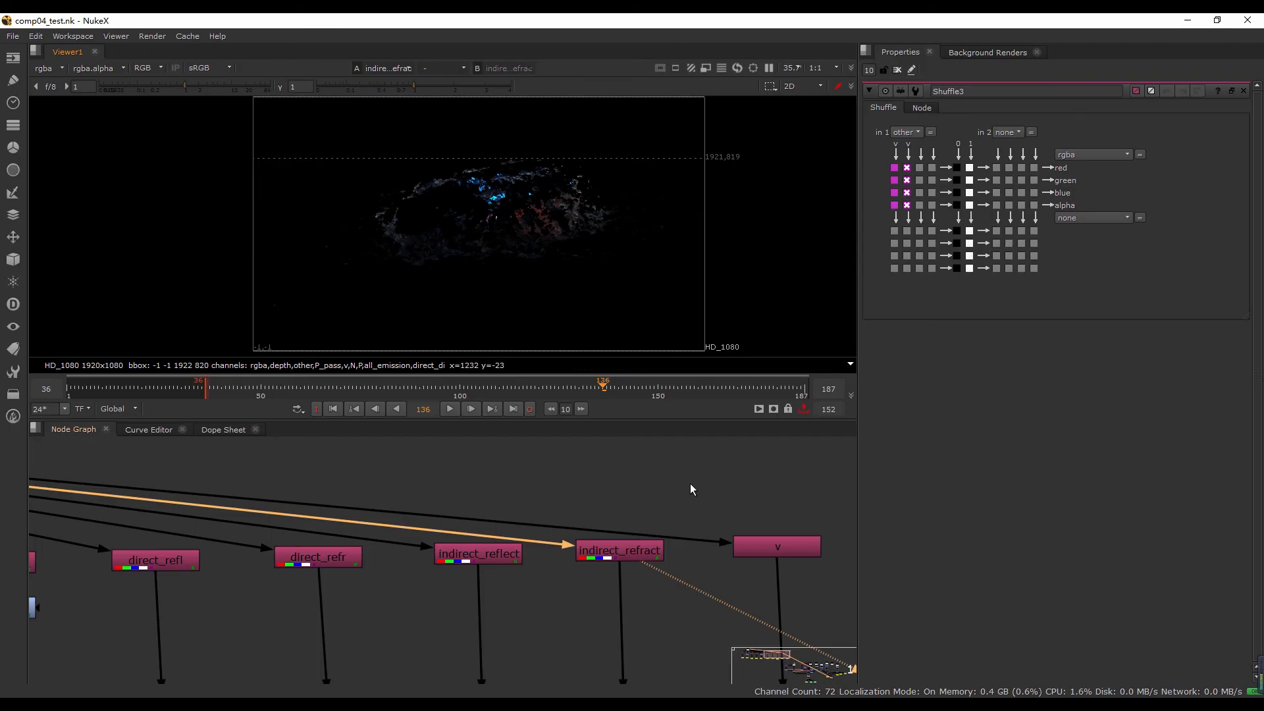
- View the v pass and look over the full row of shuffled passes feeding their Write nodes
{"action": "left_click", "coordinate": [777, 546]}
{"action": "key", "text": "1"}
{"action": "scroll", "coordinate": [691, 490], "scroll_direction": "down", "scroll_amount": 10}
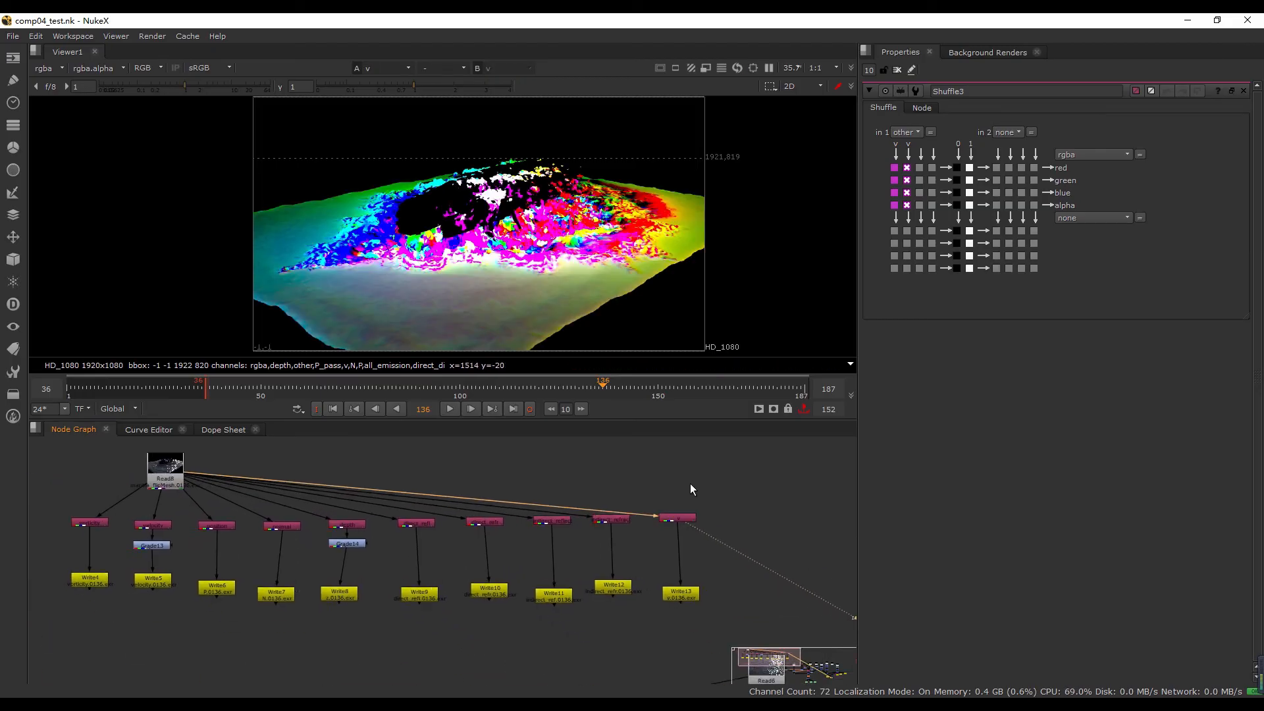
- View the flipMesh render Read4 in the main comp, followed by its Shuffle3, Shuffle1 and Grade4 outputs
{"action": "scroll", "coordinate": [691, 489], "scroll_direction": "up", "scroll_amount": 10}
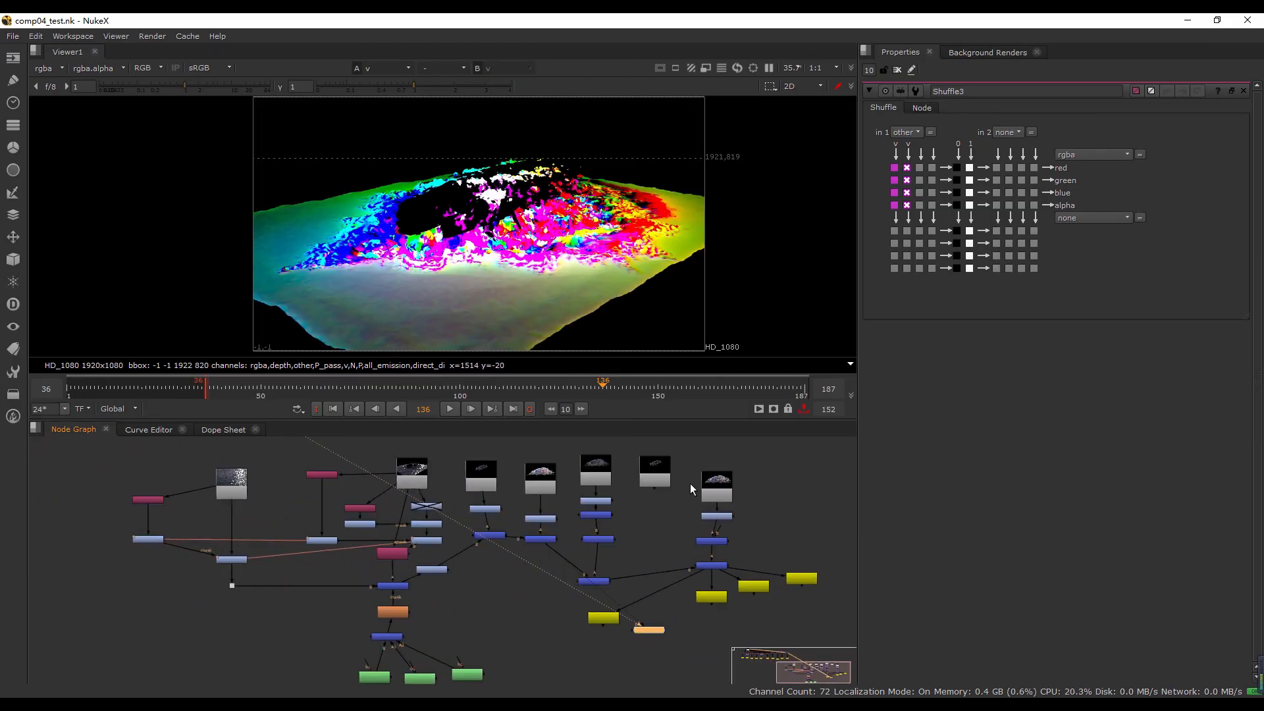
{"action": "scroll", "coordinate": [691, 489], "scroll_direction": "up", "scroll_amount": 5}
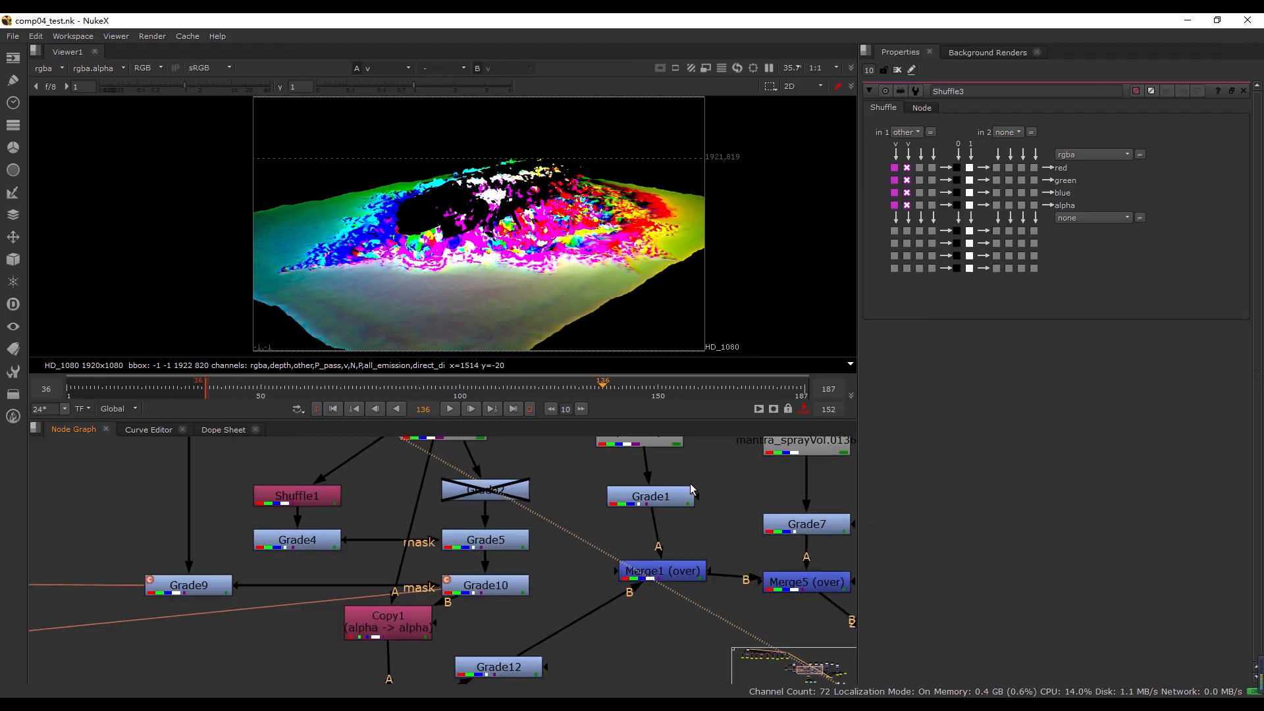
{"action": "key", "text": "1"}
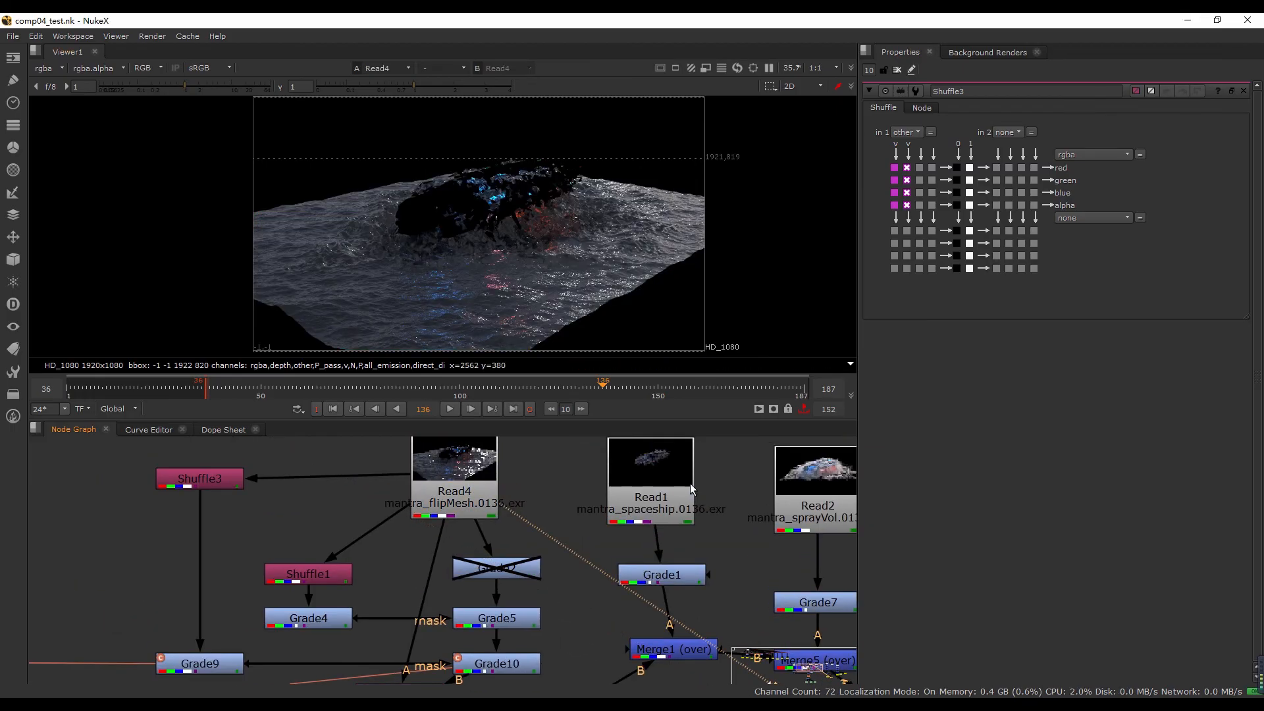
{"action": "left_click", "coordinate": [199, 479], "text": "ctrl+shift"}
{"action": "left_click", "coordinate": [308, 574], "text": "ctrl+shift"}
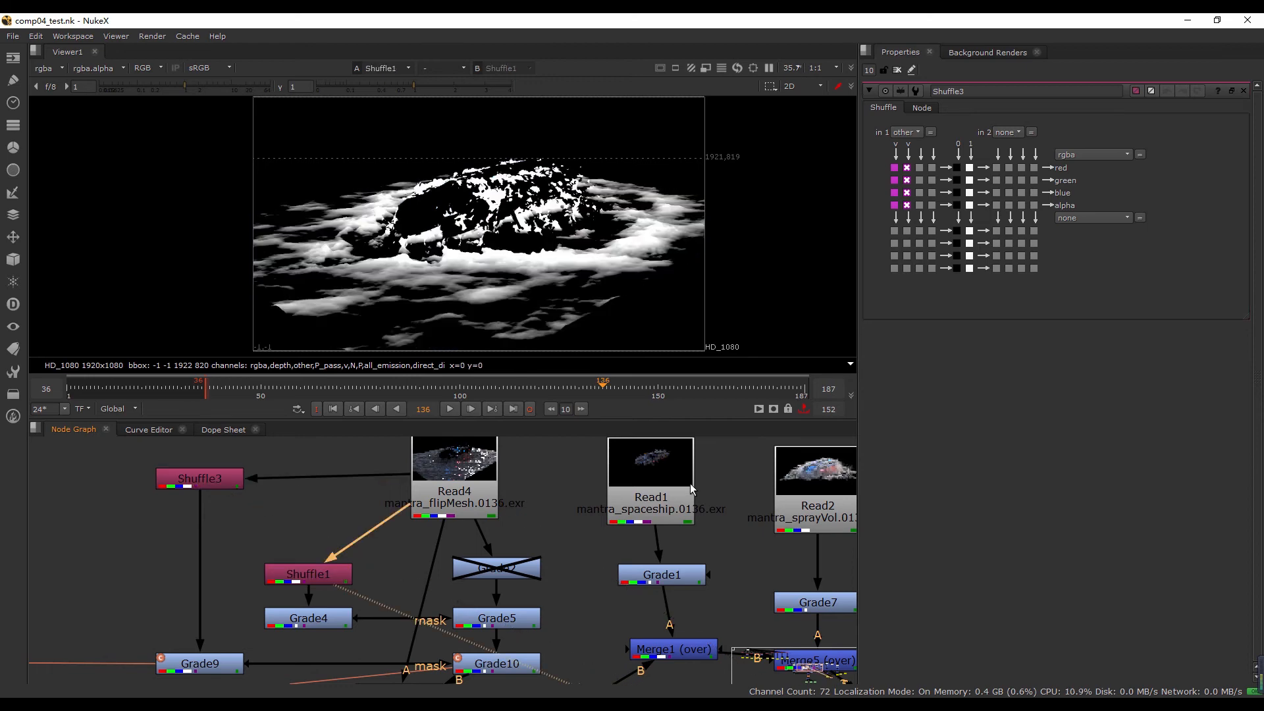
{"action": "left_click", "coordinate": [308, 618], "text": "ctrl+shift"}
- Compare Grade10, Copy1, Grade5 and the Grade4 mask in the viewer, ending on Grade10
{"action": "middle_click_drag", "start_coordinate": [496, 651], "coordinate": [490, 580]}
{"action": "left_click", "coordinate": [491, 593], "text": "ctrl+shift"}
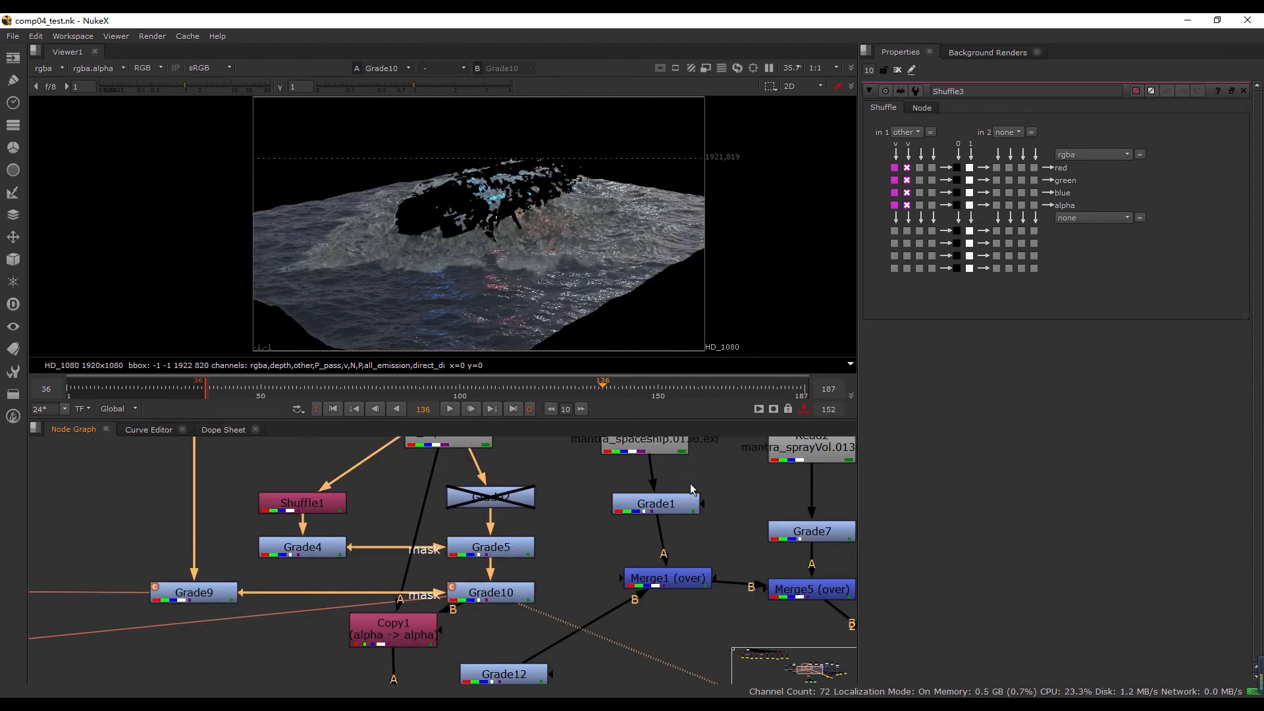
{"action": "left_click", "coordinate": [393, 629], "text": "ctrl+shift"}
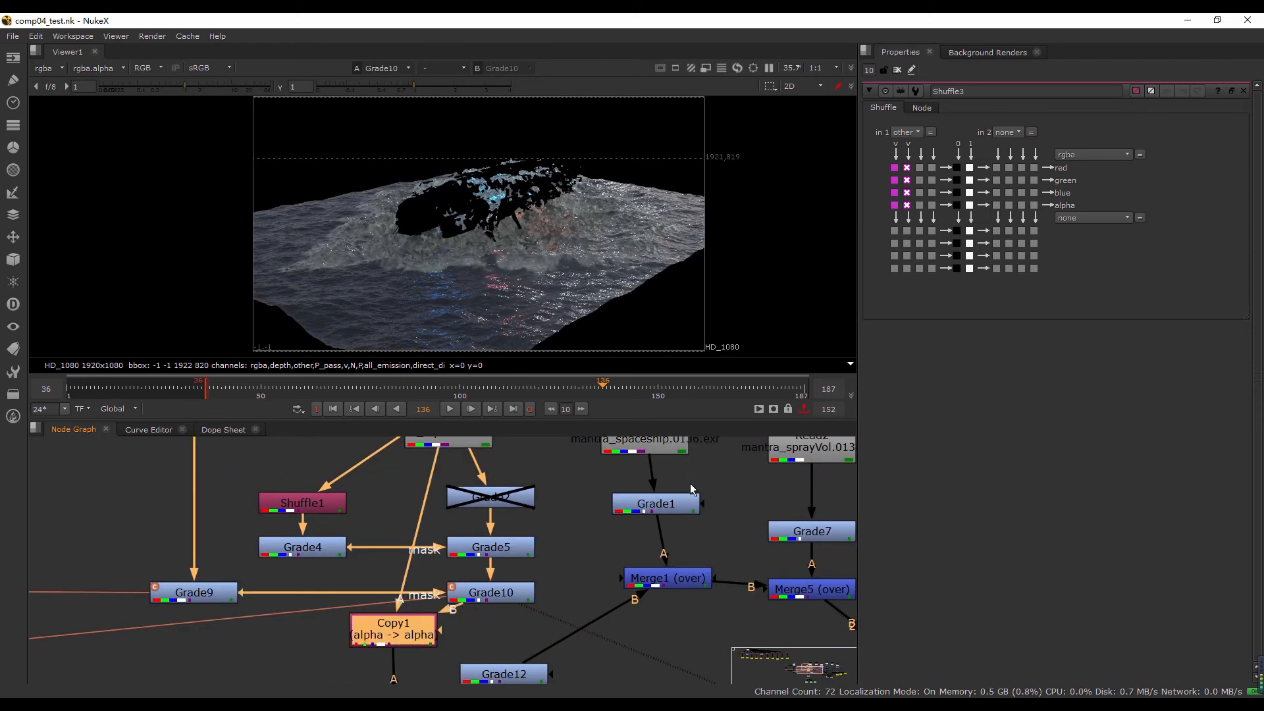
{"action": "left_click", "coordinate": [491, 593], "text": "ctrl+shift"}
{"action": "left_click", "coordinate": [490, 547], "text": "ctrl+shift"}
{"action": "left_click", "coordinate": [302, 547], "text": "ctrl+shift"}
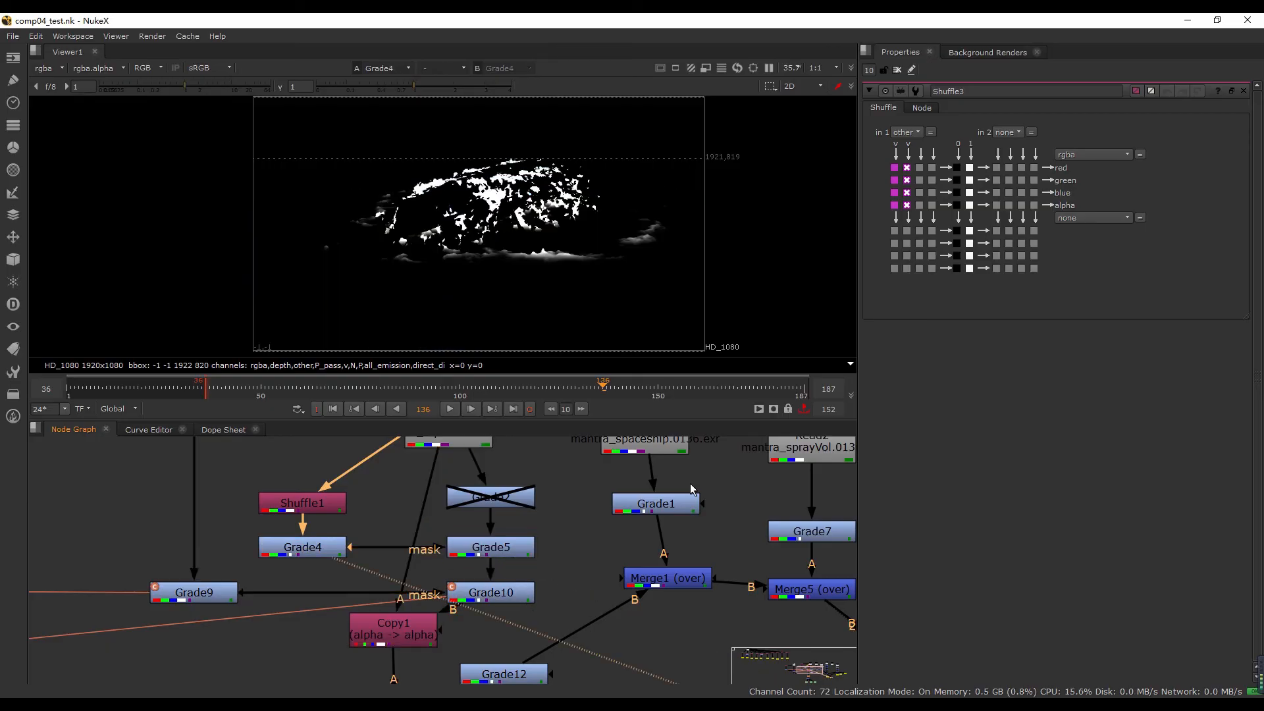
{"action": "left_click", "coordinate": [490, 547], "text": "ctrl+shift"}
{"action": "left_click", "coordinate": [490, 593], "text": "ctrl+shift"}
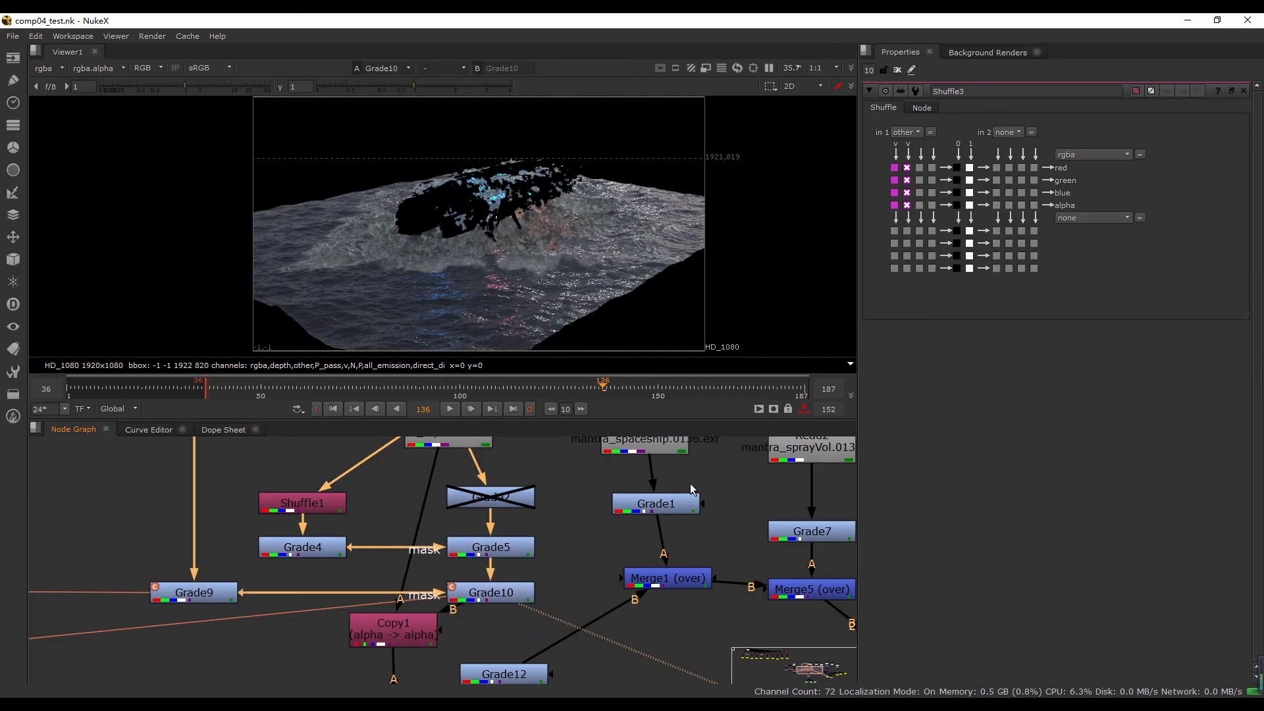
- Check the Grade4 and Grade9 masks and compare the raw Read4 render with Grade10, ending zoomed in on Grade10
{"action": "left_click", "coordinate": [302, 547], "text": "ctrl+shift"}
{"action": "left_click", "coordinate": [194, 592], "text": "ctrl+shift"}
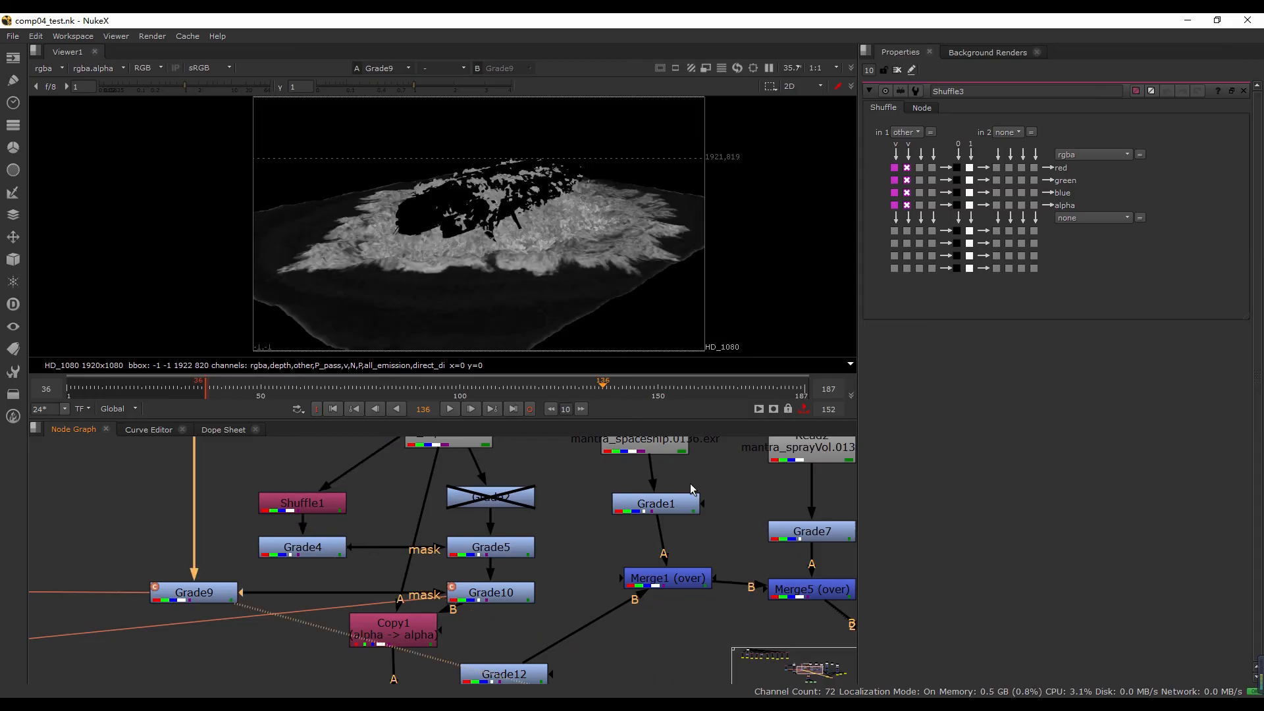
{"action": "left_click", "coordinate": [491, 592], "text": "ctrl+shift"}
{"action": "left_click", "coordinate": [393, 629], "text": "ctrl+shift"}
{"action": "left_click", "coordinate": [449, 442], "text": "ctrl+shift"}
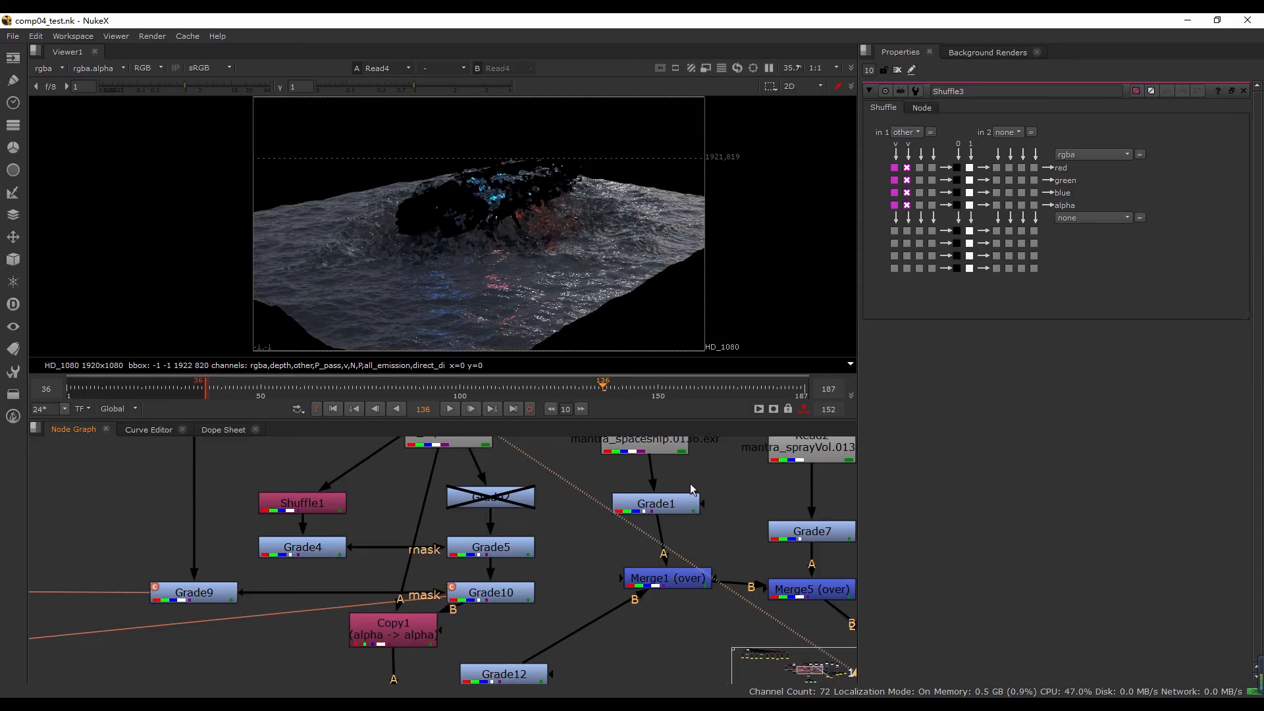
{"action": "left_click", "coordinate": [490, 592], "text": "ctrl+shift"}
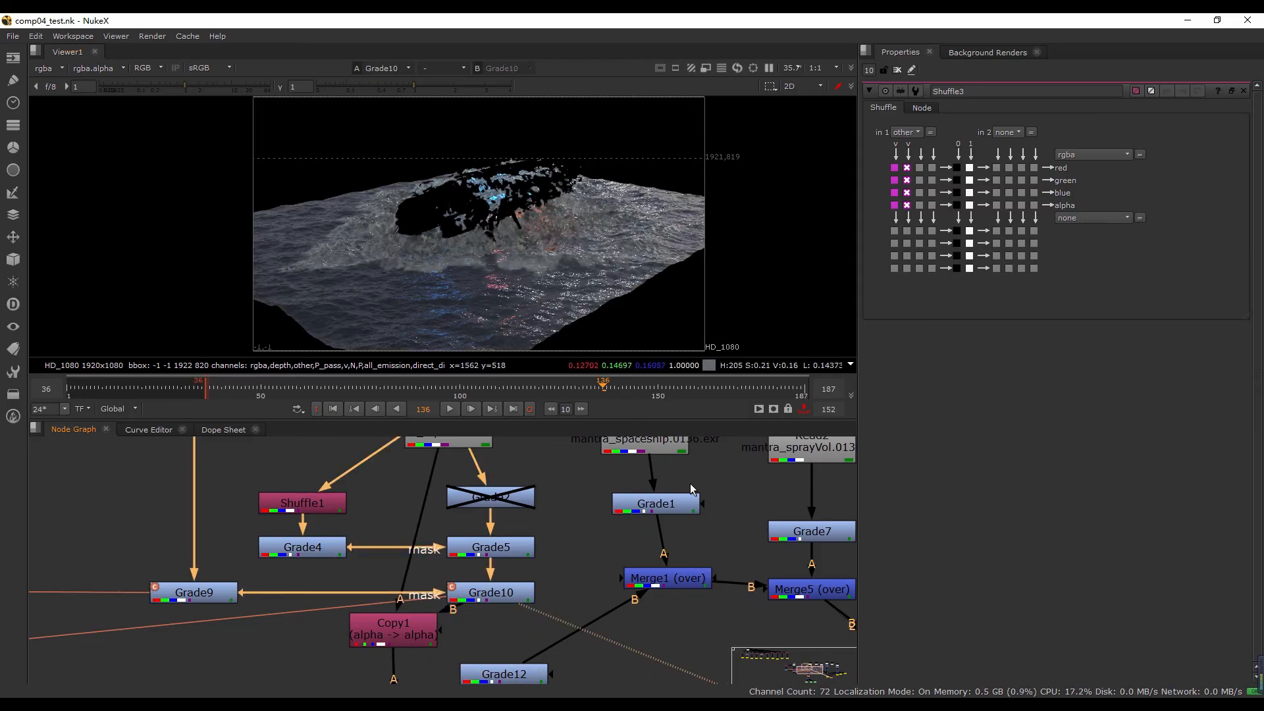
{"action": "middle_click_drag", "start_coordinate": [692, 489], "coordinate": [703, 458]}
{"action": "scroll", "coordinate": [451, 204], "scroll_direction": "up", "scroll_amount": 3}
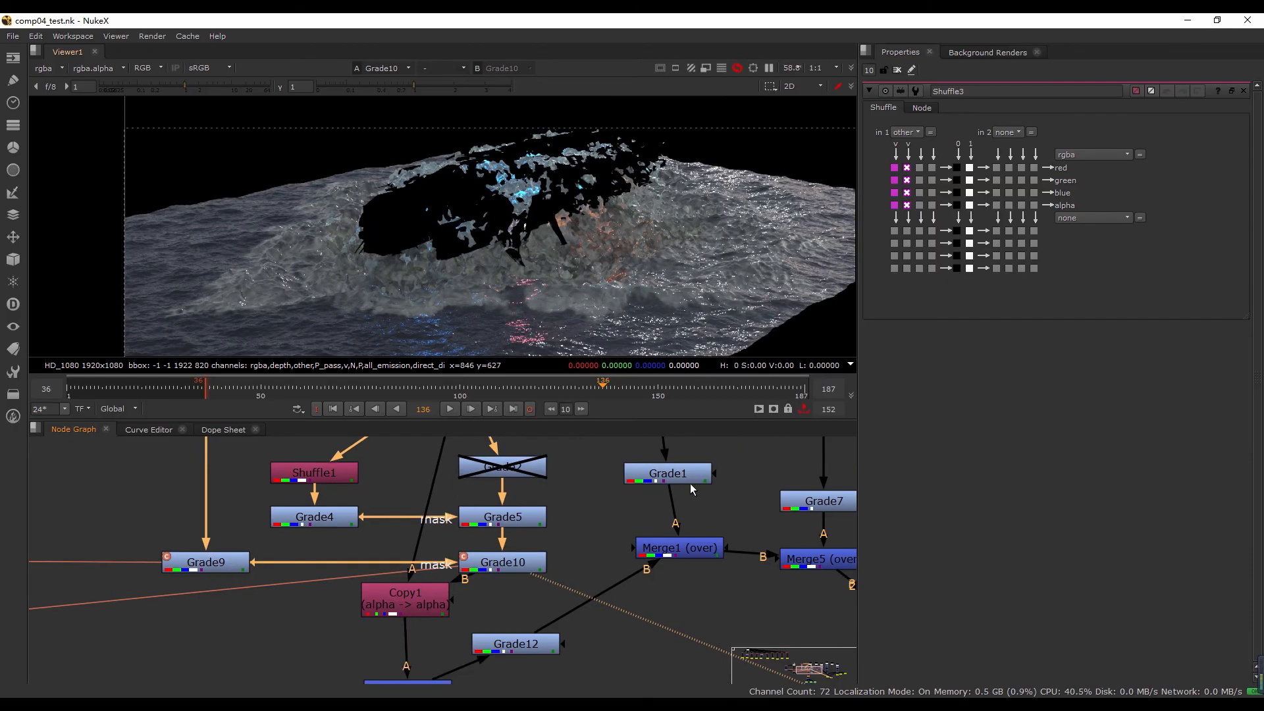
- View Copy1 and the Merge6 output that combines the flip mesh with the ocean, framing the whole image
{"action": "left_click", "coordinate": [405, 599], "text": "ctrl+shift"}
{"action": "scroll", "coordinate": [447, 630], "scroll_direction": "down", "scroll_amount": 1}
{"action": "scroll", "coordinate": [448, 630], "scroll_direction": "up", "scroll_amount": 1}
{"action": "middle_click_drag", "start_coordinate": [448, 630], "coordinate": [456, 574]}
{"action": "left_click", "coordinate": [416, 635], "text": "ctrl+shift"}
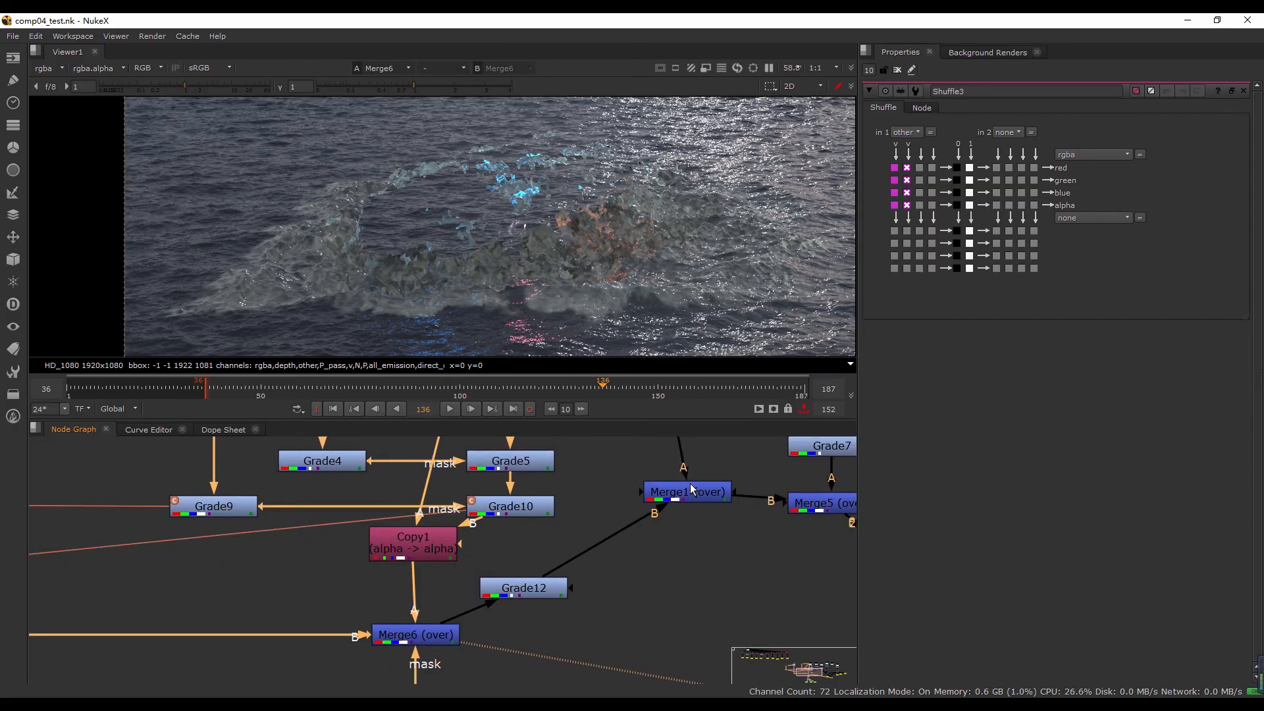
{"action": "scroll", "coordinate": [416, 188], "scroll_direction": "down", "scroll_amount": 4}
{"action": "middle_click_drag", "start_coordinate": [416, 195], "coordinate": [401, 238]}
{"action": "middle_click_drag", "start_coordinate": [428, 553], "coordinate": [458, 583]}
{"action": "scroll", "coordinate": [432, 600], "scroll_direction": "down", "scroll_amount": 4}
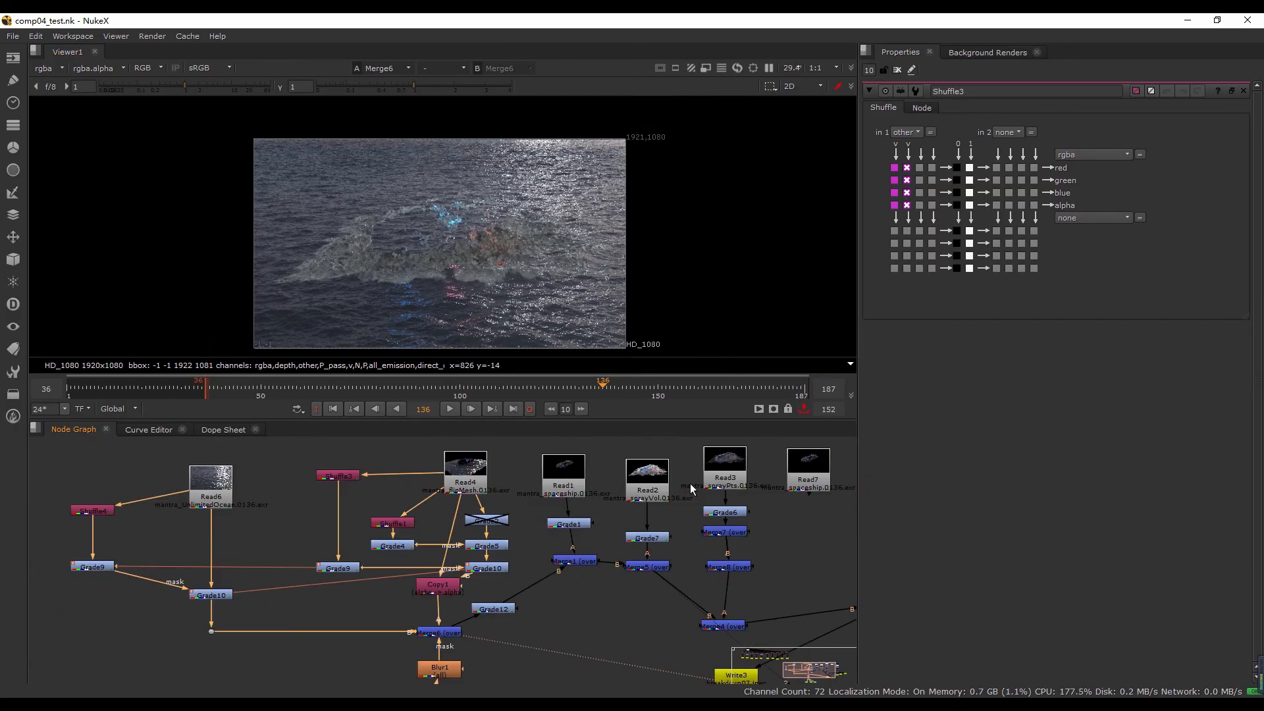
- Compare the flipMesh render Read4 and the ocean render Read6 with their combined Merge6 output
{"action": "left_click", "coordinate": [466, 484], "text": "ctrl+shift"}
{"action": "scroll", "coordinate": [430, 308], "scroll_direction": "up", "scroll_amount": 1}
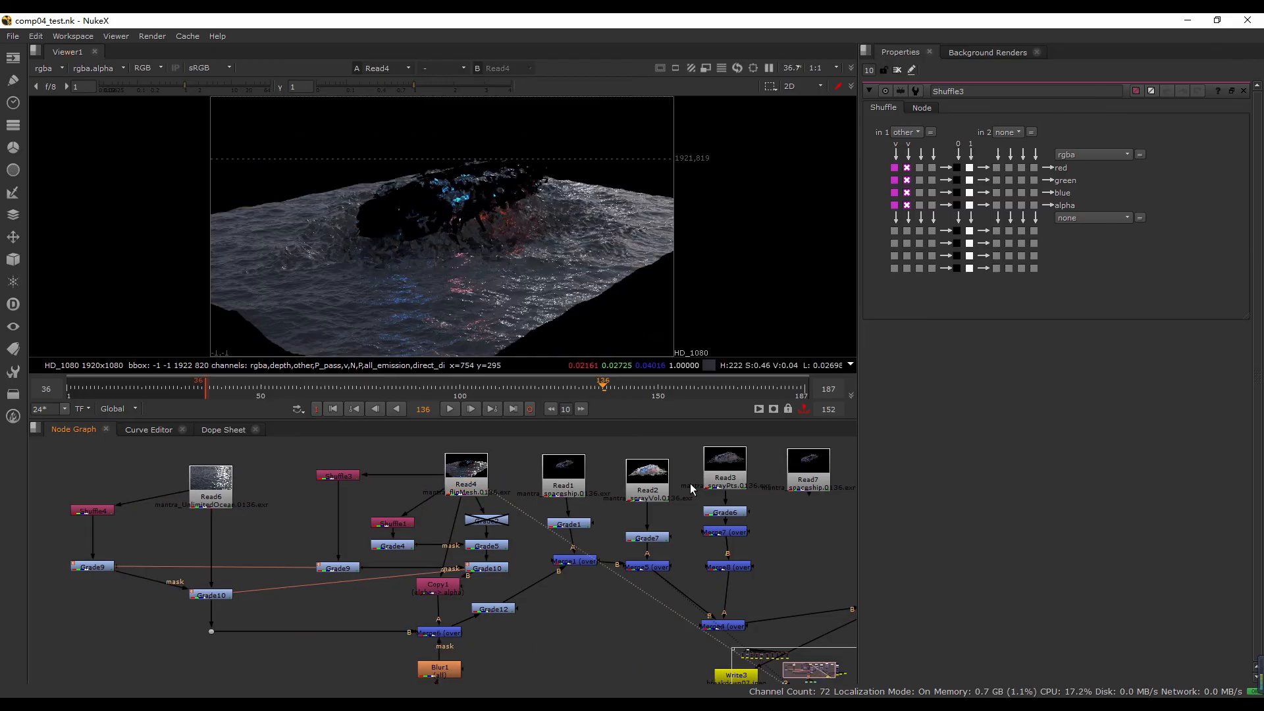
{"action": "left_click", "coordinate": [211, 498], "text": "ctrl+shift"}
{"action": "scroll", "coordinate": [459, 605], "scroll_direction": "up", "scroll_amount": 1}
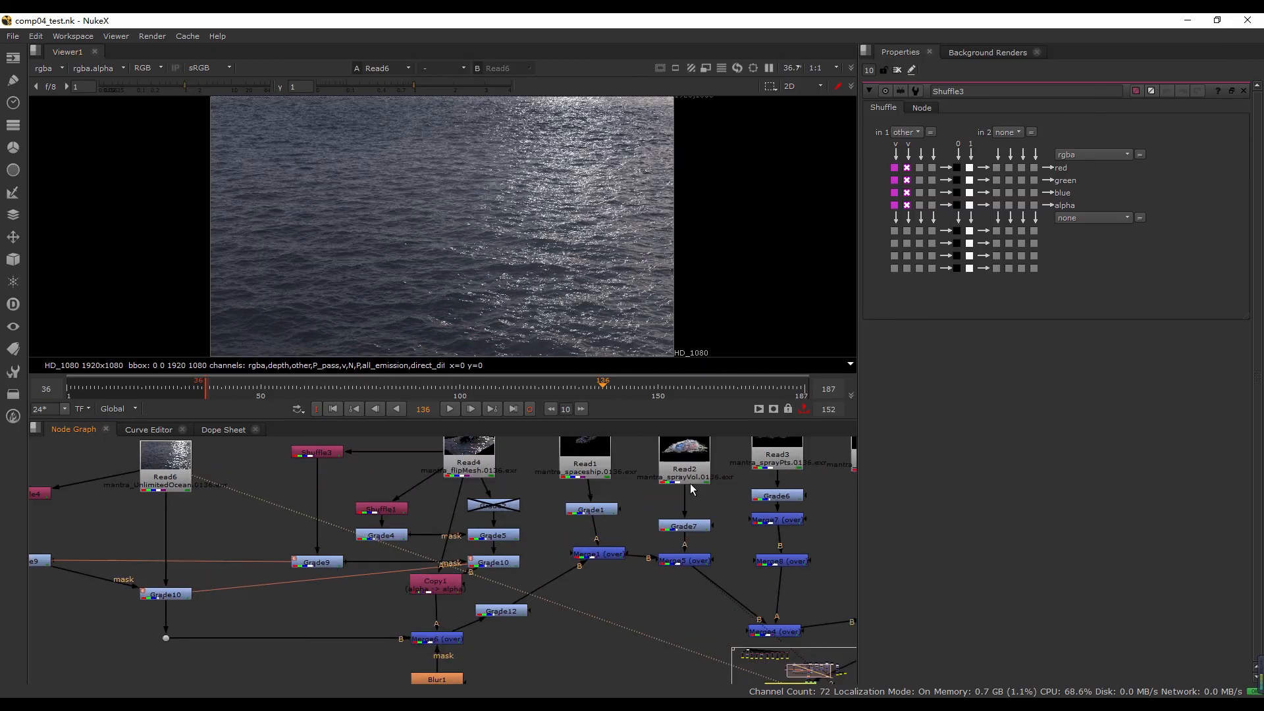
{"action": "scroll", "coordinate": [454, 617], "scroll_direction": "up", "scroll_amount": 1}
{"action": "left_click", "coordinate": [431, 640], "text": "ctrl+shift"}
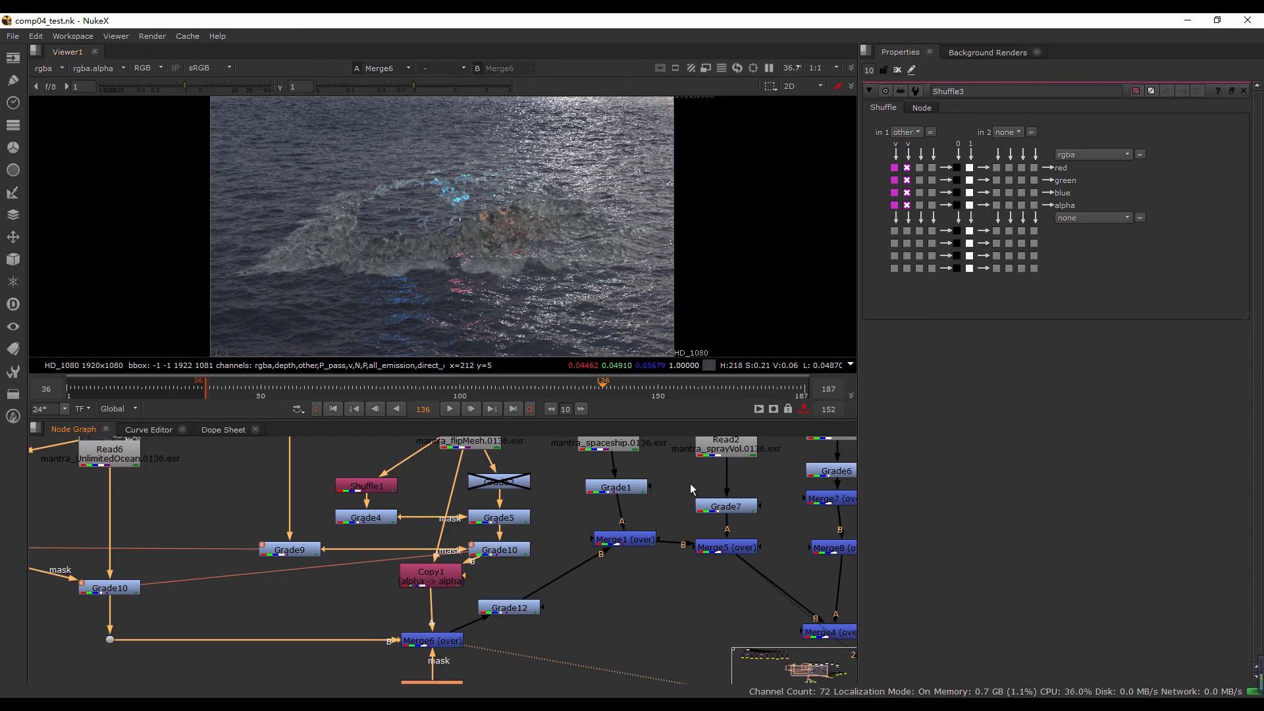
- View the Grade12 colour correction and the Merge1 output that adds the spaceship over the ocean
{"action": "left_click", "coordinate": [508, 608], "text": "ctrl+shift"}
{"action": "mouse_move", "coordinate": [622, 580]}
{"action": "middle_mouse_down"}
{"action": "mouse_move", "coordinate": [515, 611]}
{"action": "mouse_move", "coordinate": [483, 591]}
{"action": "middle_mouse_up"}
{"action": "left_click", "coordinate": [515, 569], "text": "ctrl+shift"}
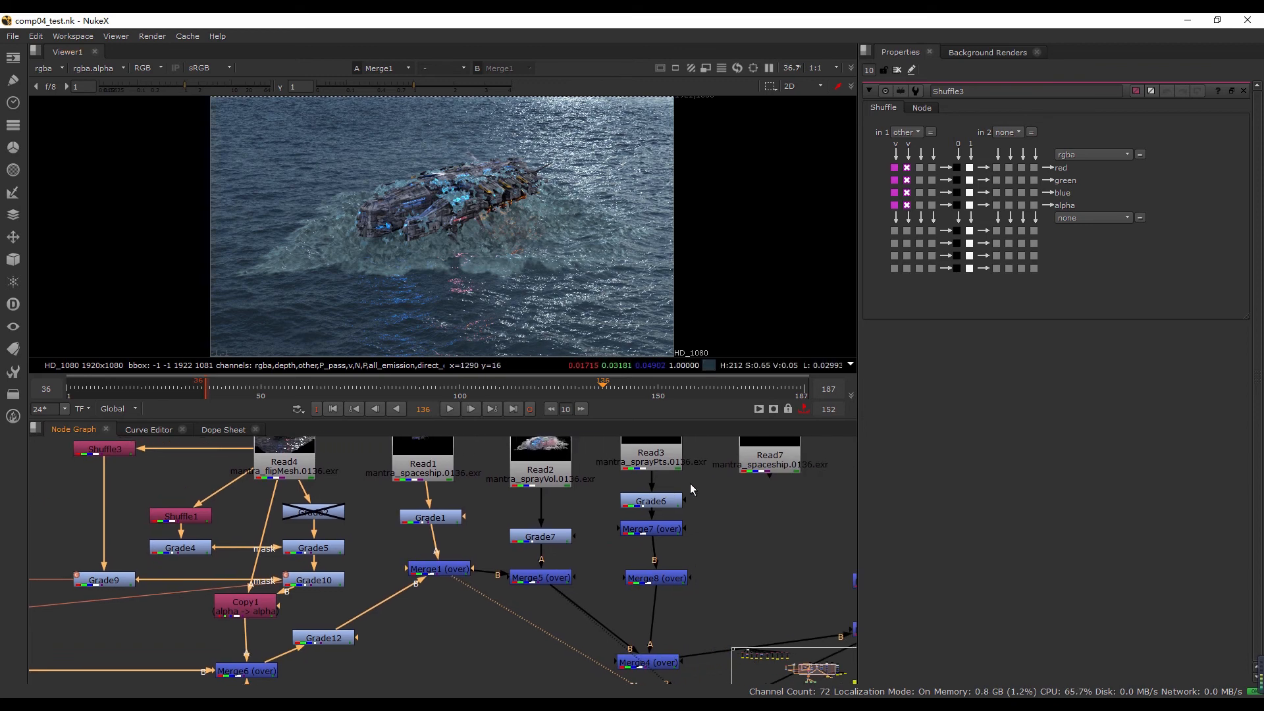
{"action": "left_click", "coordinate": [540, 577]}
{"action": "left_click", "coordinate": [439, 569], "text": "ctrl+shift"}
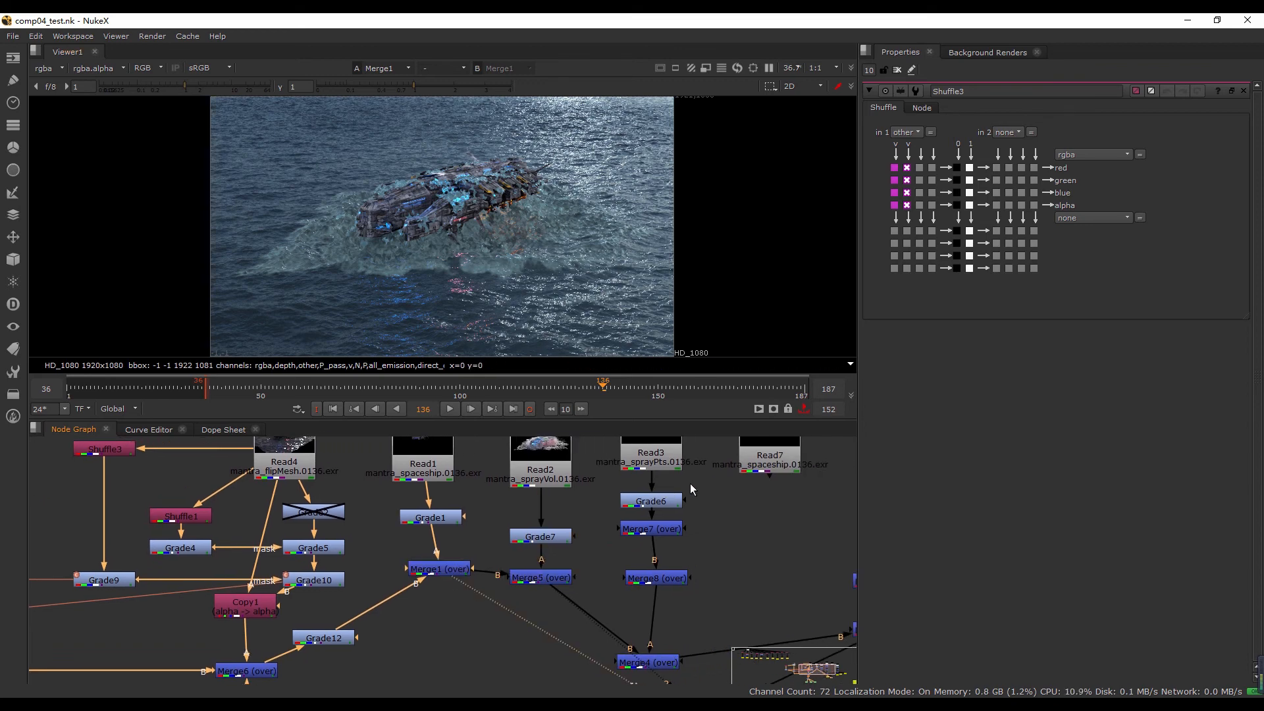
- Step the viewer through Merge5 and Merge4 to the final Merge2 composite
{"action": "left_click", "coordinate": [540, 578], "text": "ctrl+shift"}
{"action": "middle_click_drag", "start_coordinate": [592, 619], "coordinate": [510, 591]}
{"action": "left_click", "coordinate": [564, 634], "text": "ctrl+shift"}
{"action": "scroll", "coordinate": [437, 562], "scroll_direction": "up", "scroll_amount": 1}
{"action": "mouse_move", "coordinate": [631, 592]}
{"action": "middle_mouse_down"}
{"action": "mouse_move", "coordinate": [437, 562]}
{"action": "mouse_move", "coordinate": [506, 529]}
{"action": "mouse_move", "coordinate": [504, 577]}
{"action": "middle_mouse_up"}
{"action": "left_click", "coordinate": [632, 574], "text": "ctrl+shift"}
- Look over the main comp's node tree from the ocean and flip mesh reads to the spray, spaceship and foam branches
{"action": "scroll", "coordinate": [500, 547], "scroll_direction": "down", "scroll_amount": 3}
{"action": "scroll", "coordinate": [464, 514], "scroll_direction": "up", "scroll_amount": 2}
{"action": "scroll", "coordinate": [88, 539], "scroll_direction": "down", "scroll_amount": 4}
{"action": "middle_click_drag", "start_coordinate": [88, 539], "coordinate": [395, 574]}
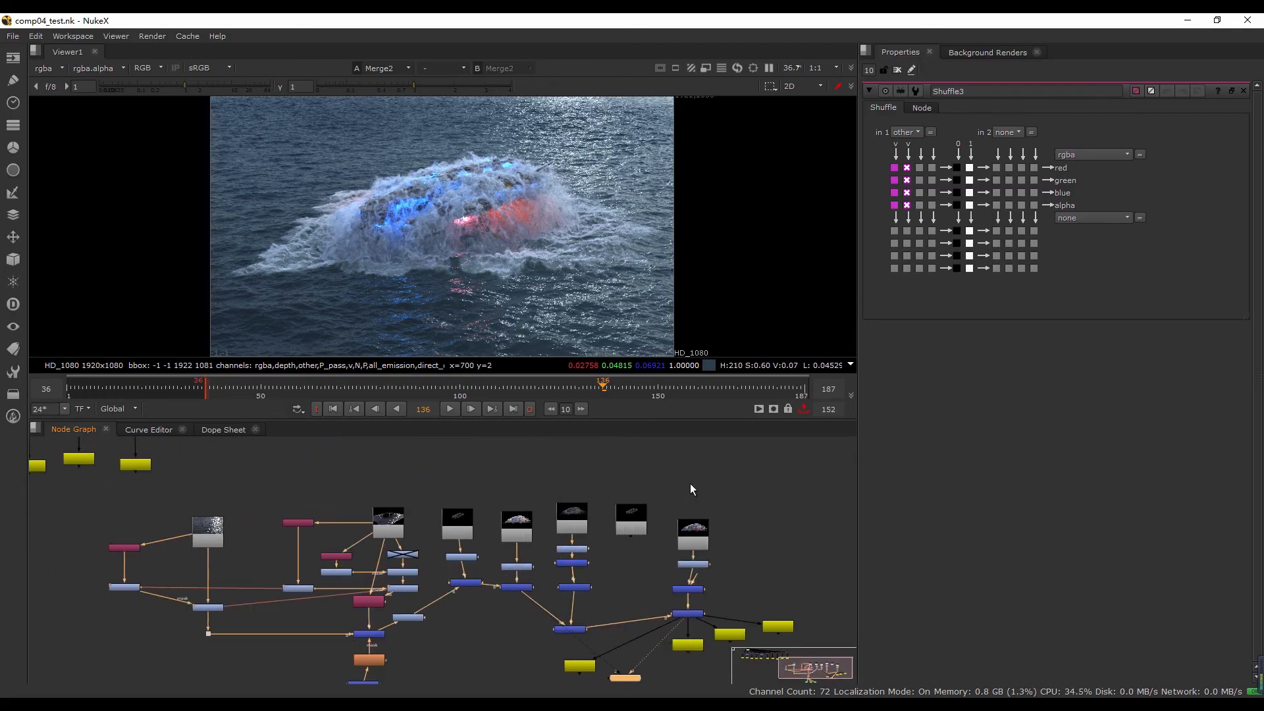
{"action": "scroll", "coordinate": [647, 581], "scroll_direction": "up", "scroll_amount": 3}
{"action": "scroll", "coordinate": [647, 581], "scroll_direction": "down", "scroll_amount": 5}
{"action": "scroll", "coordinate": [647, 582], "scroll_direction": "up", "scroll_amount": 3}
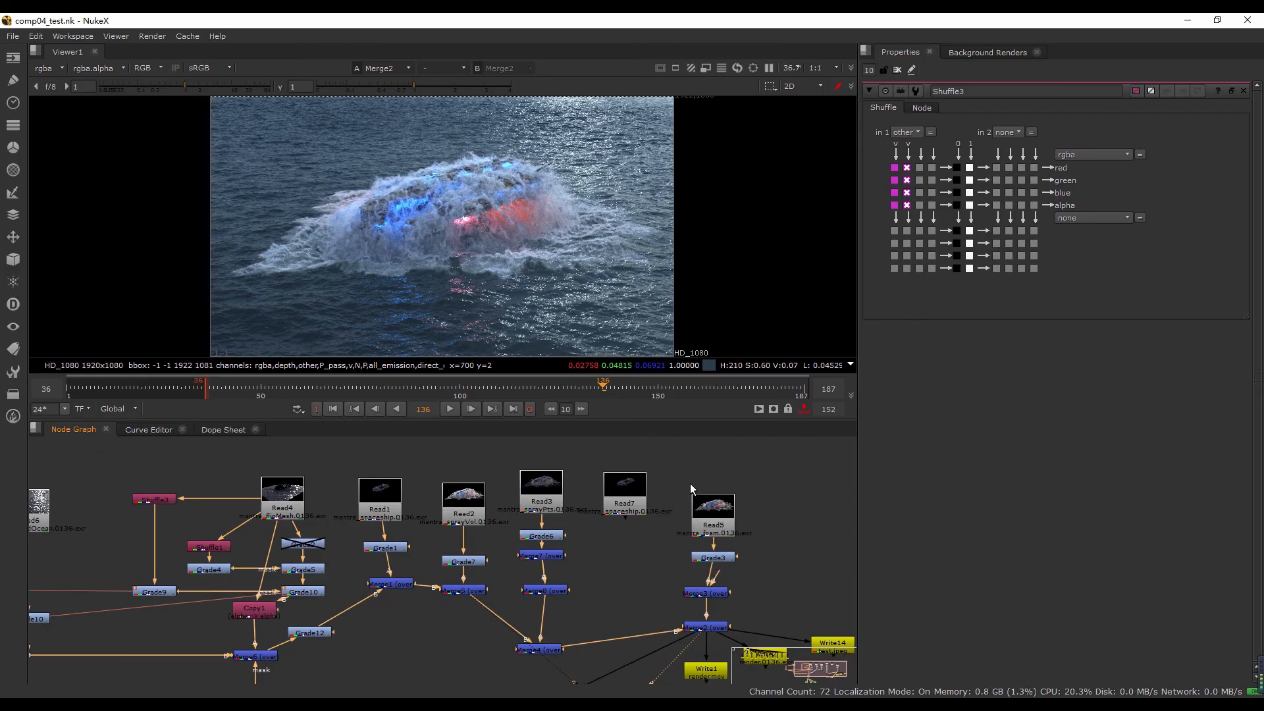
{"action": "scroll", "coordinate": [504, 527], "scroll_direction": "up", "scroll_amount": 2}
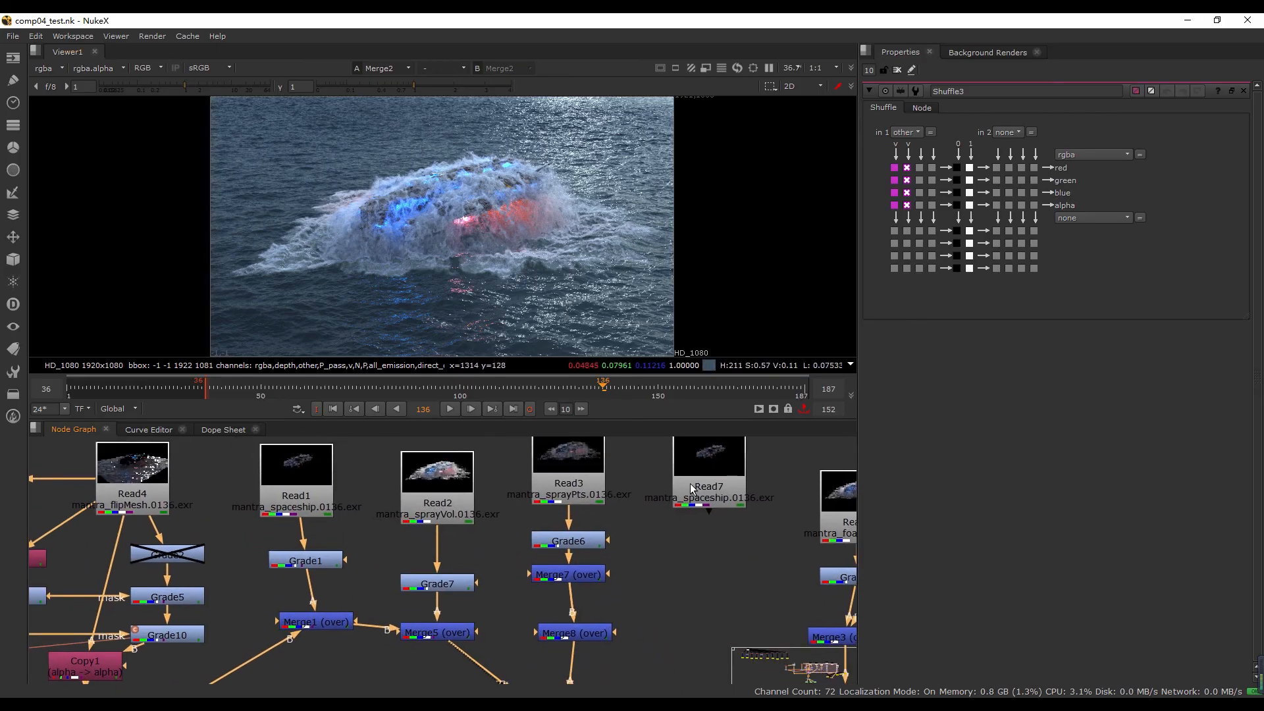
- Switch from Nuke to Houdini and look over the Mantra render nodes in ropnet1
{"action": "scroll", "coordinate": [691, 489], "scroll_direction": "down", "scroll_amount": 3}
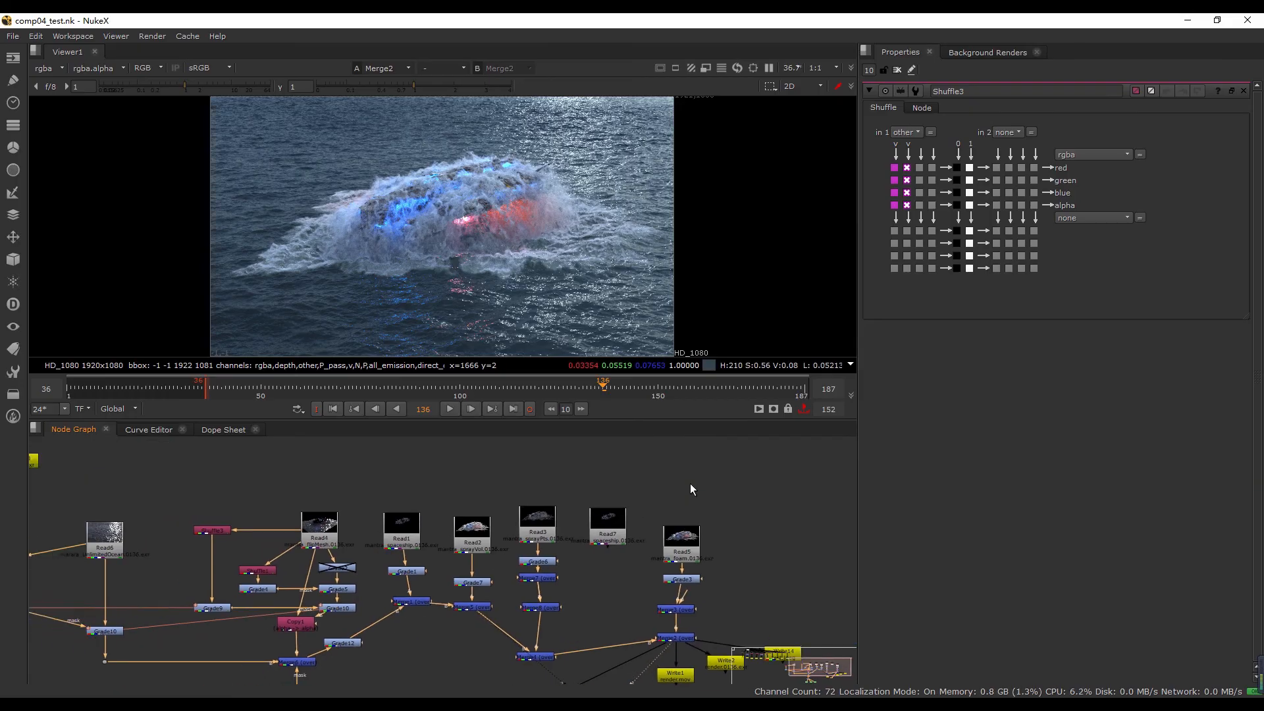
{"action": "scroll", "coordinate": [385, 552], "scroll_direction": "up", "scroll_amount": 1}
{"action": "left_click", "coordinate": [1188, 20]}
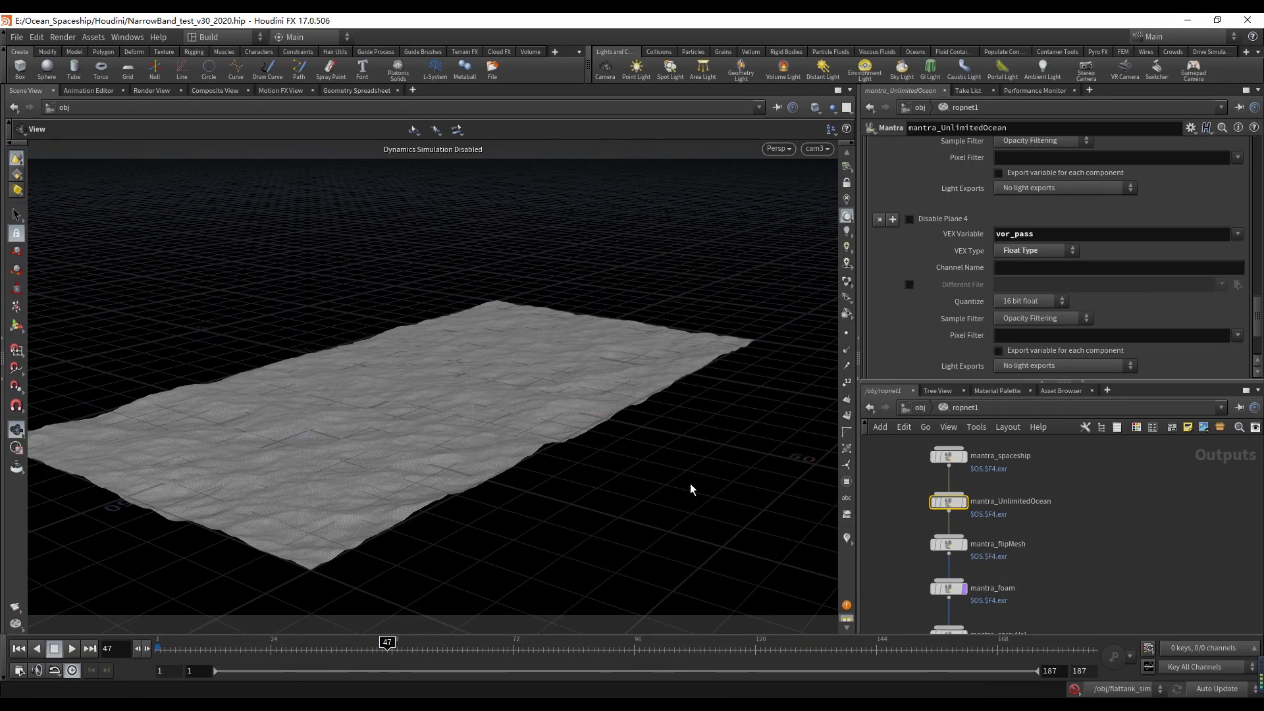
{"action": "left_click", "coordinate": [436, 707]}
{"action": "mouse_move", "coordinate": [507, 651]}
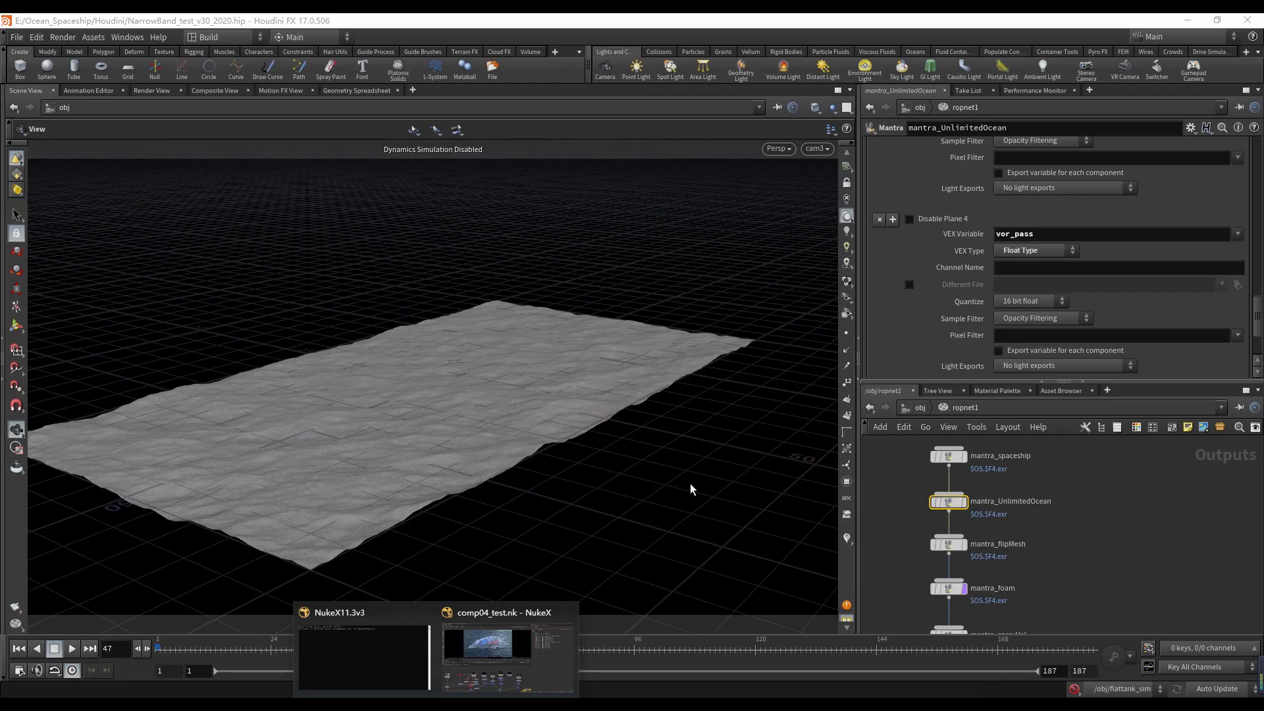
{"action": "left_click", "coordinate": [692, 489]}
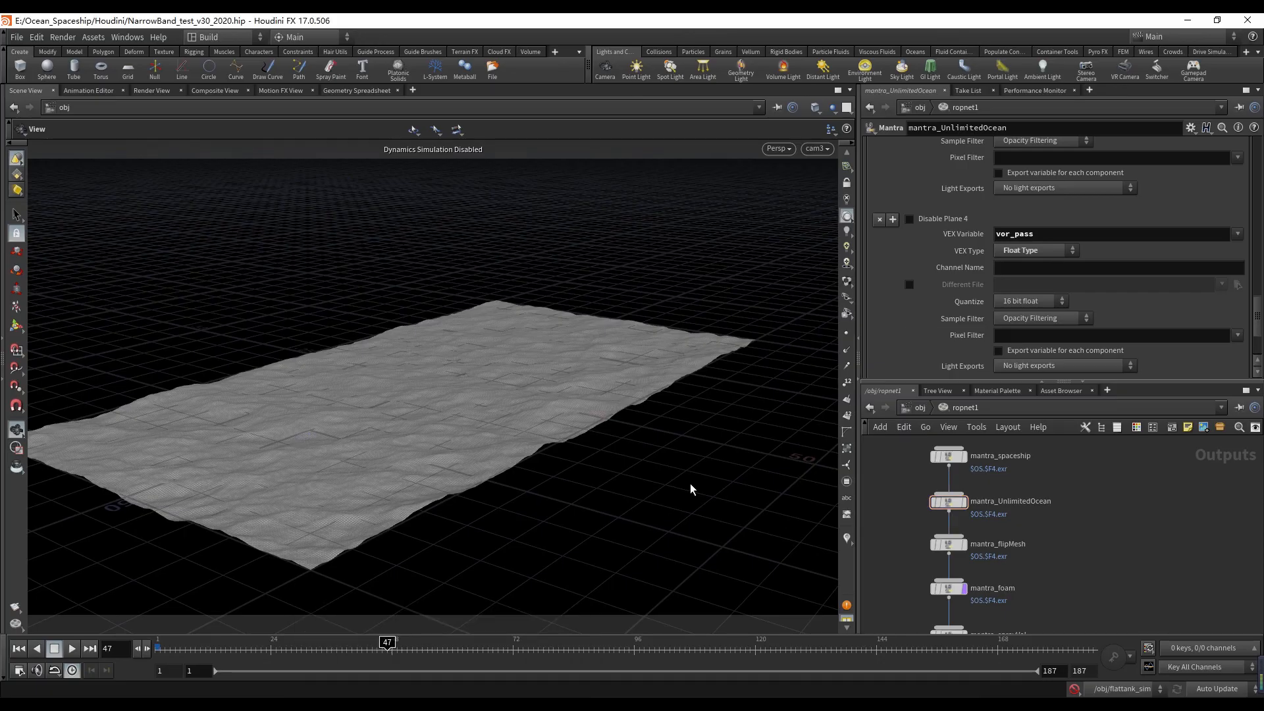
{"action": "scroll", "coordinate": [989, 565], "scroll_direction": "up", "scroll_amount": 2}
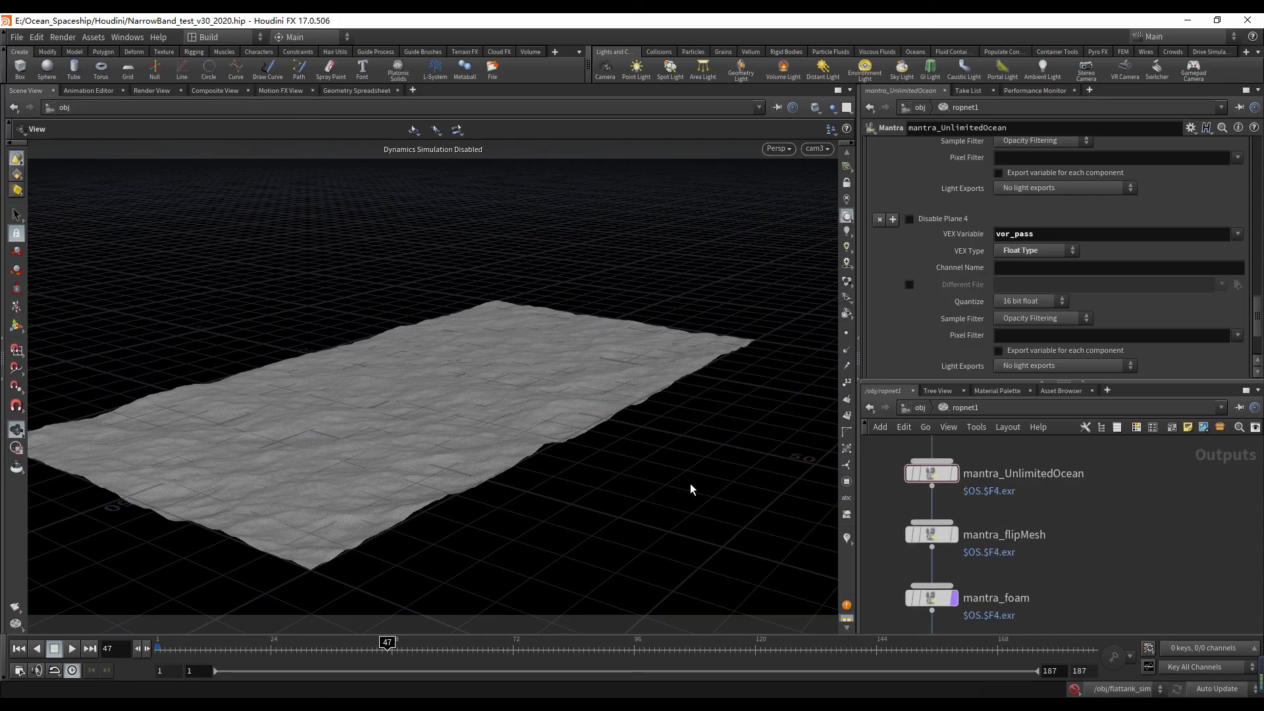
{"action": "scroll", "coordinate": [989, 565], "scroll_direction": "down", "scroll_amount": 1}
{"action": "middle_click_drag", "start_coordinate": [989, 565], "coordinate": [1000, 480]}
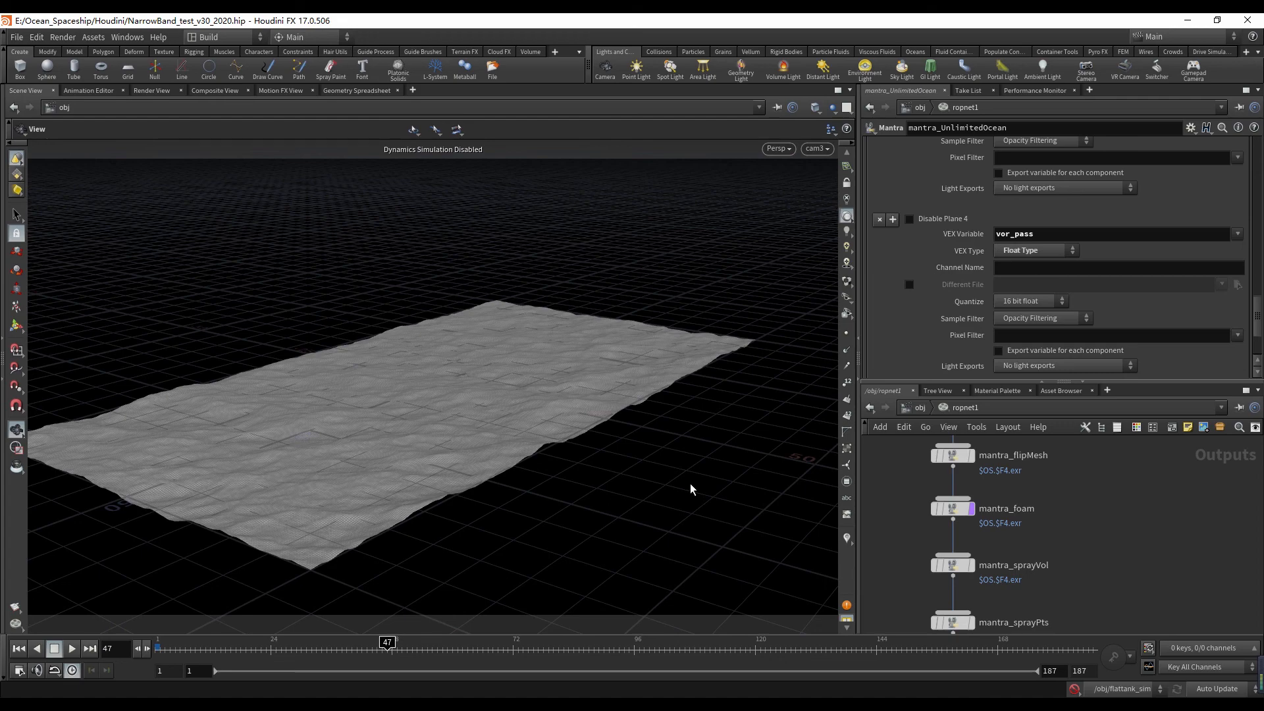
- Go up to the object level, enter matnet1 and look over its materials from ship to oceansurface
{"action": "key", "text": "u"}
{"action": "left_click", "coordinate": [1054, 535]}
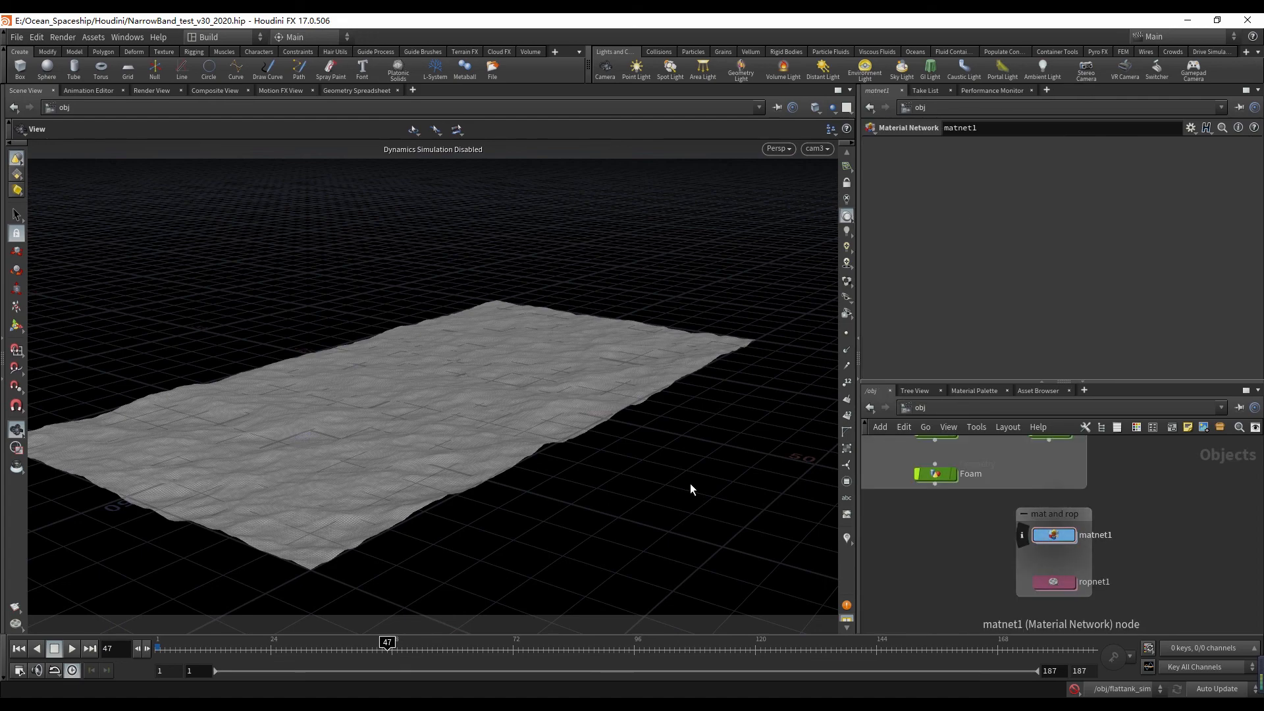
{"action": "key", "text": "i"}
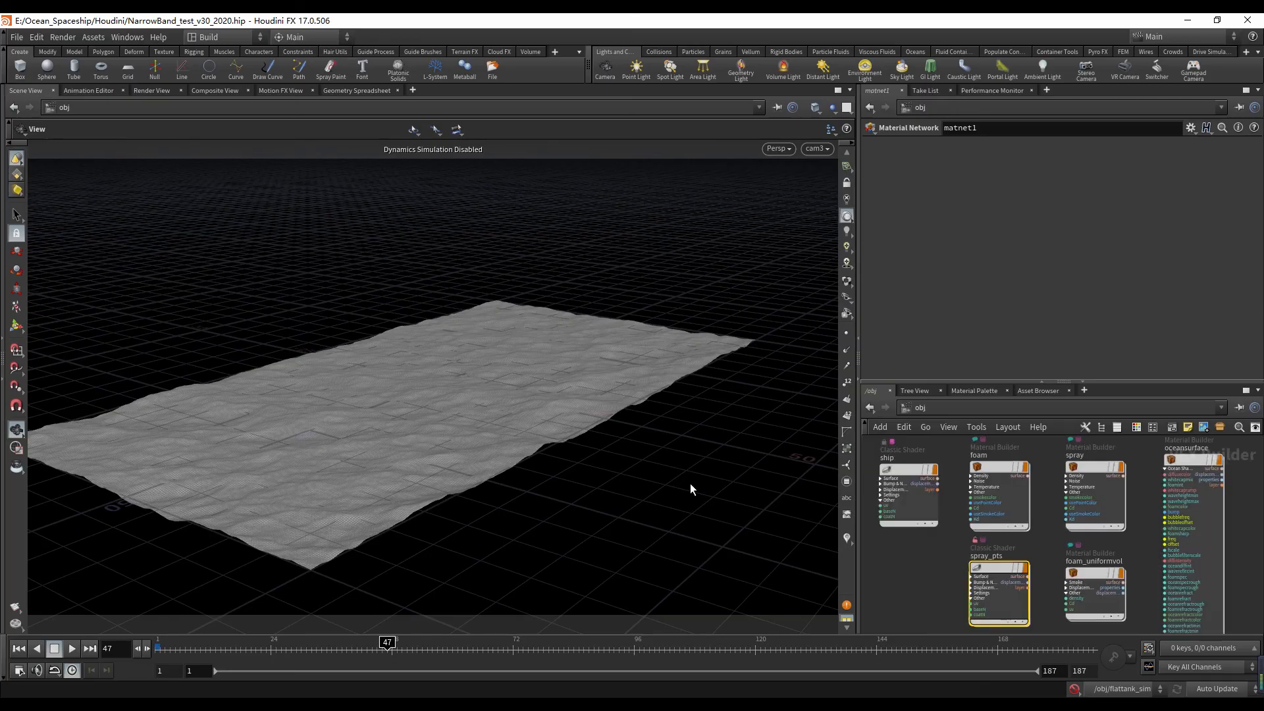
{"action": "middle_click_drag", "start_coordinate": [909, 497], "coordinate": [926, 510]}
{"action": "scroll", "coordinate": [927, 510], "scroll_direction": "up", "scroll_amount": 3}
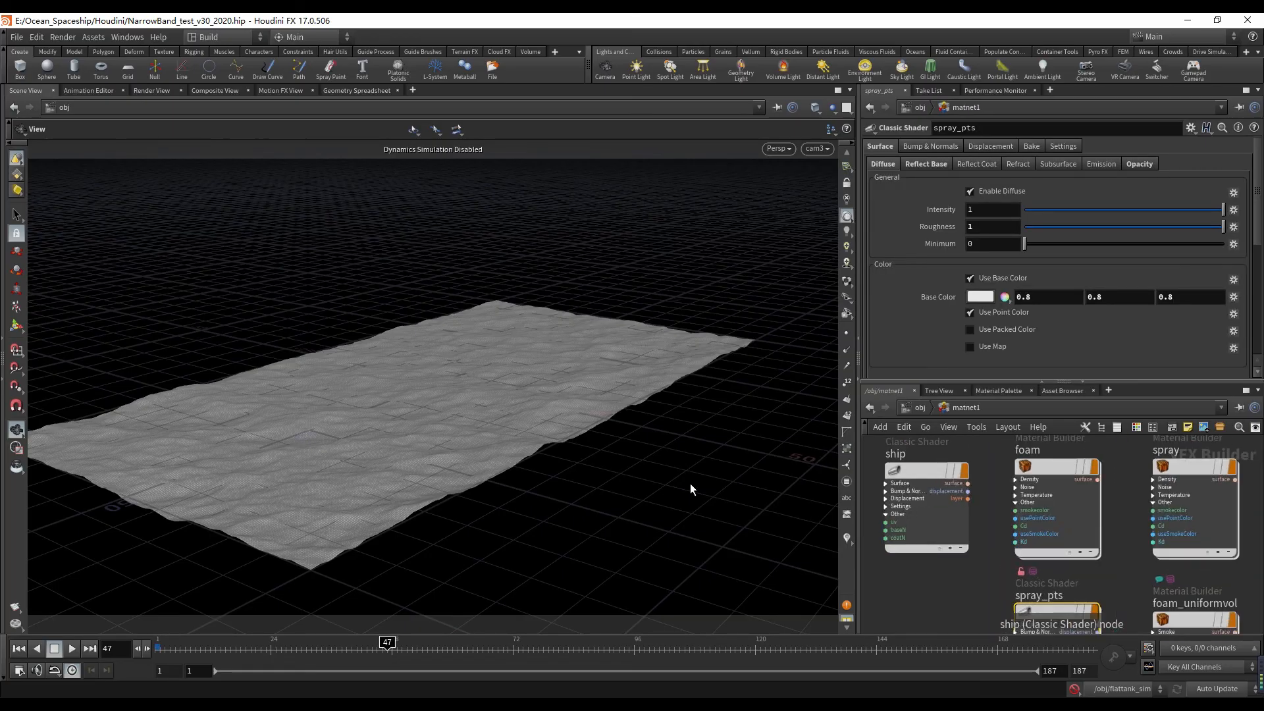
{"action": "scroll", "coordinate": [1014, 559], "scroll_direction": "down", "scroll_amount": 2}
{"action": "middle_click_drag", "start_coordinate": [1015, 560], "coordinate": [930, 553]}
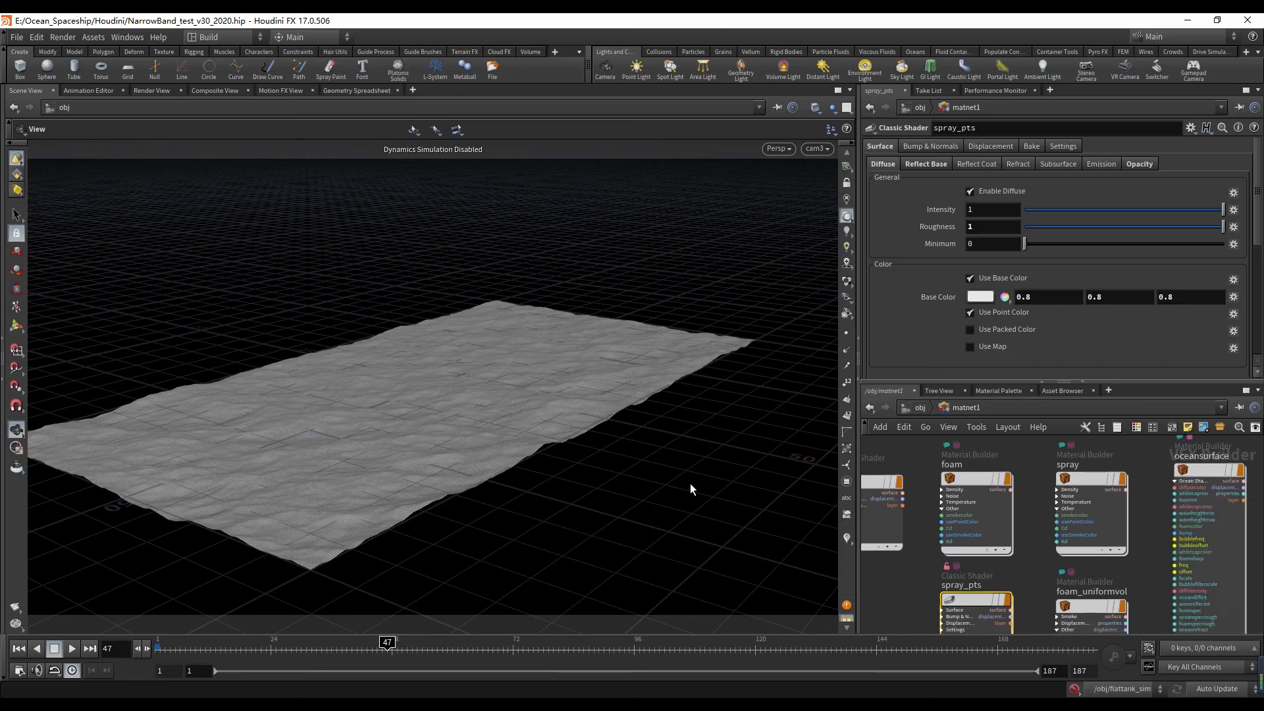
{"action": "middle_click_drag", "start_coordinate": [1207, 479], "coordinate": [1105, 467]}
{"action": "scroll", "coordinate": [1106, 467], "scroll_direction": "up", "scroll_amount": 2}
- Enter the oceansurface material and locate the separate bind node chains for vel_pass and vor_pass
{"action": "key", "text": "i"}
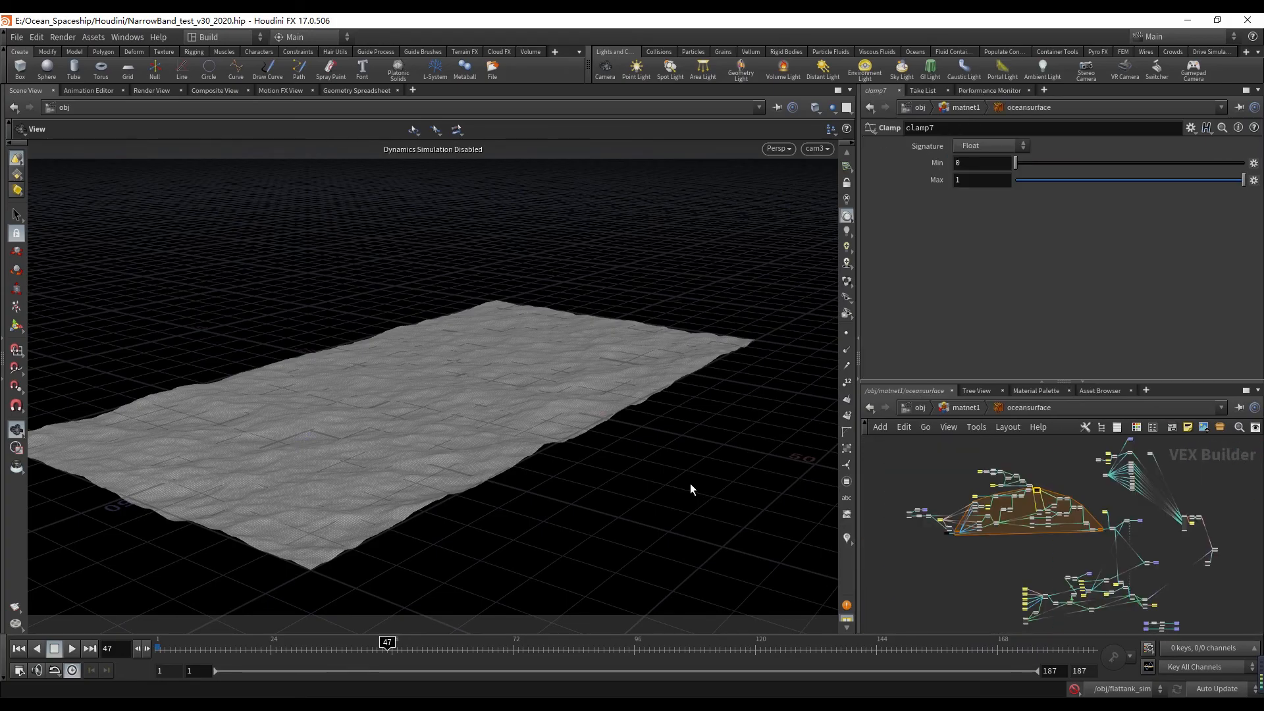
{"action": "scroll", "coordinate": [1190, 601], "scroll_direction": "up", "scroll_amount": 3}
{"action": "middle_click_drag", "start_coordinate": [1172, 601], "coordinate": [1092, 476]}
{"action": "scroll", "coordinate": [1036, 504], "scroll_direction": "up", "scroll_amount": 5}
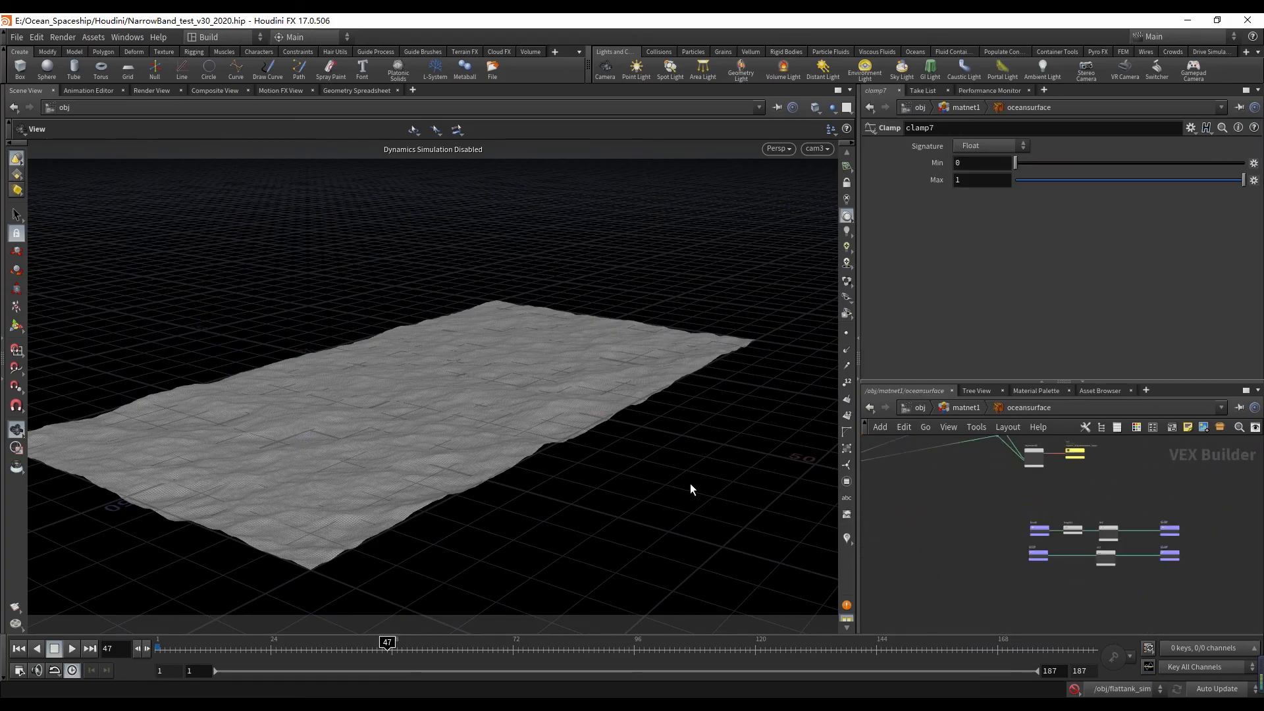
{"action": "scroll", "coordinate": [1126, 542], "scroll_direction": "up", "scroll_amount": 4}
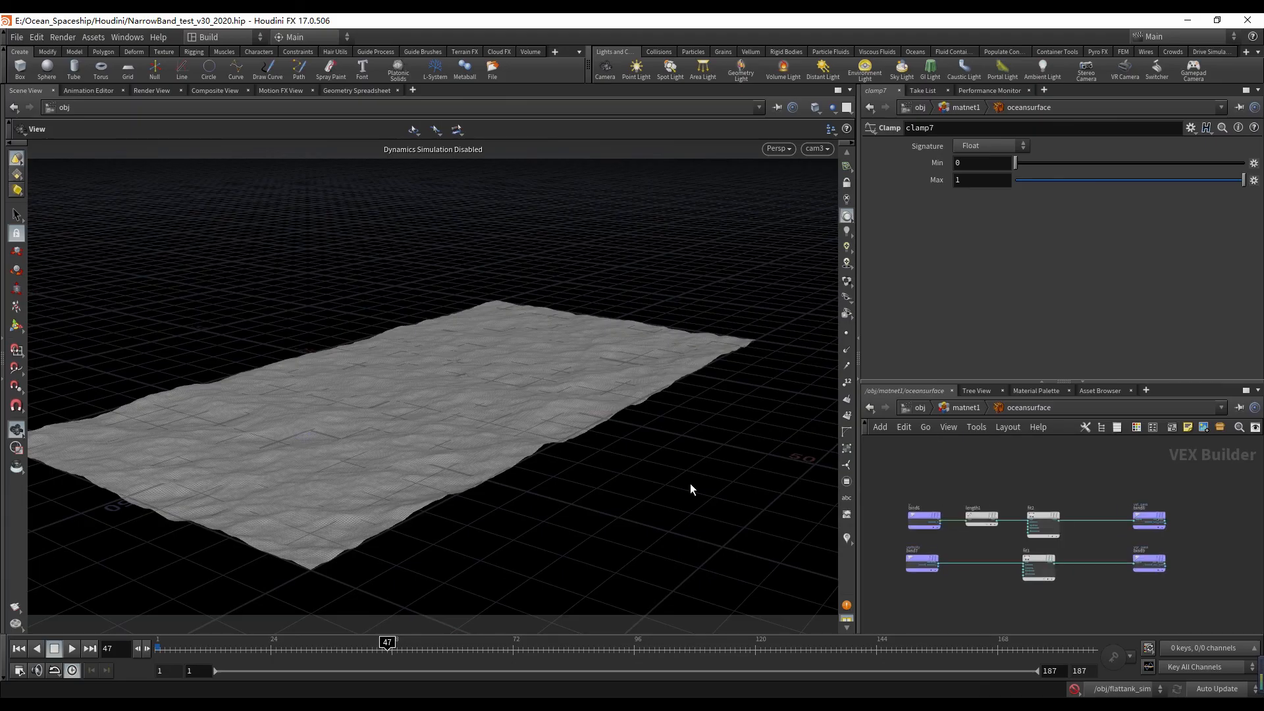
{"action": "scroll", "coordinate": [1116, 514], "scroll_direction": "up", "scroll_amount": 2}
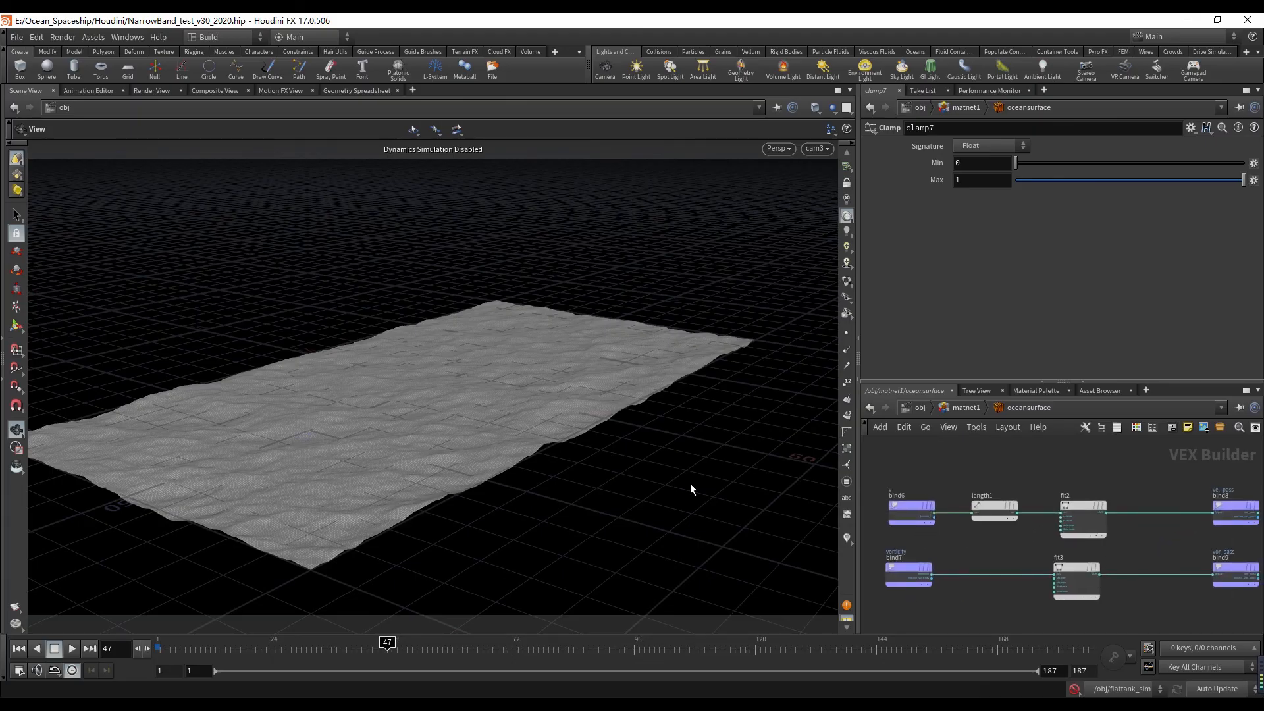
- Return to matnet1 and view the spray and oceansurface material builders
{"action": "key", "text": "u"}
{"action": "right_click", "coordinate": [1094, 459]}
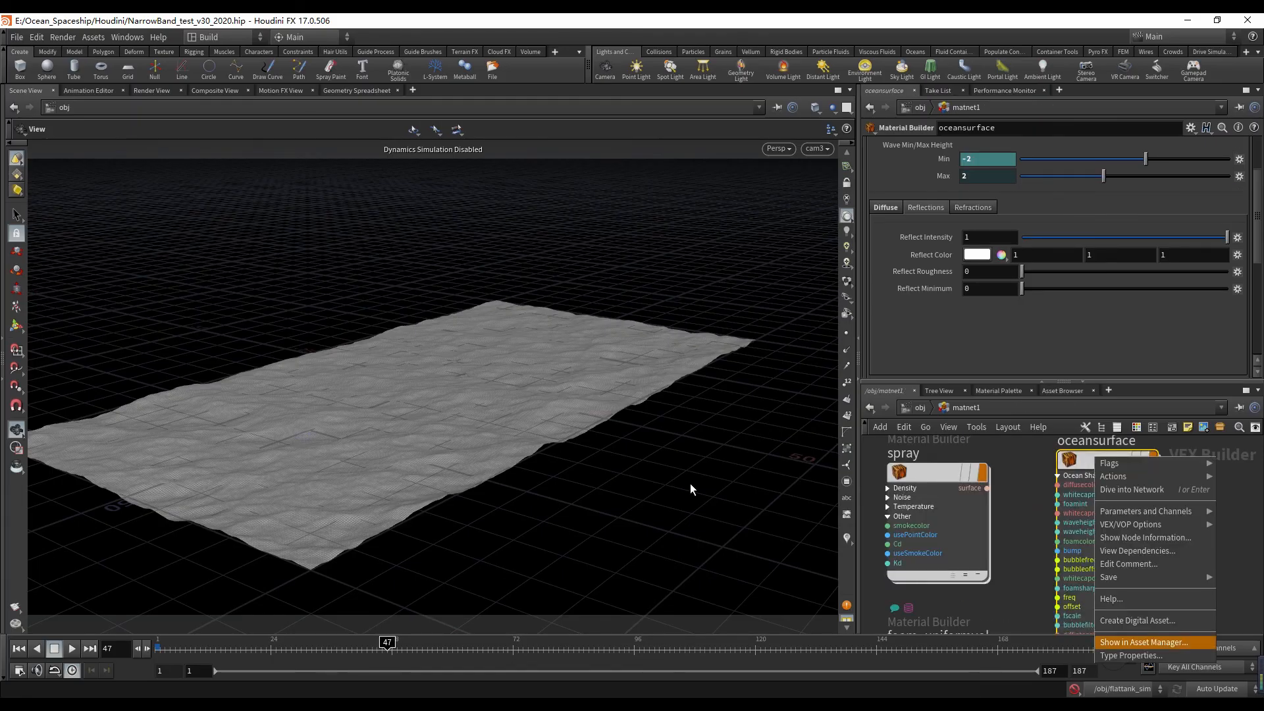
{"action": "left_click", "coordinate": [1030, 579]}
{"action": "middle_click_drag", "start_coordinate": [1172, 553], "coordinate": [1112, 527]}
{"action": "scroll", "coordinate": [1112, 526], "scroll_direction": "down", "scroll_amount": 2}
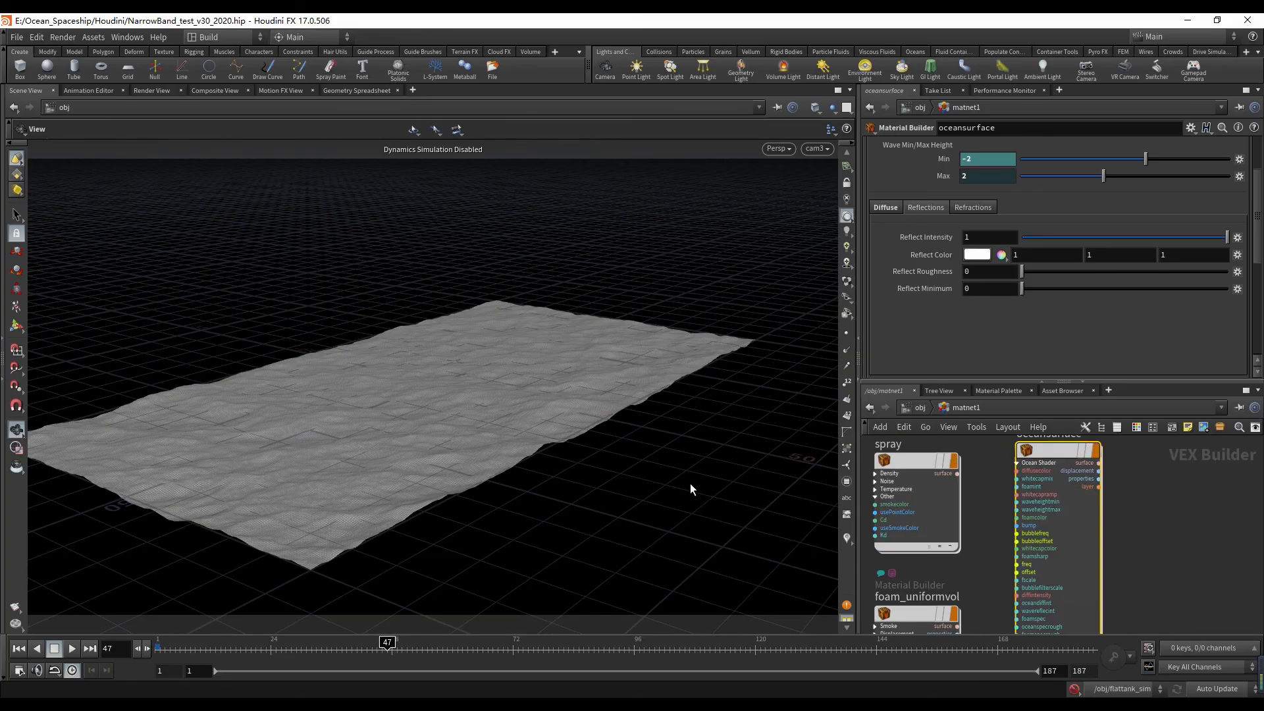
{"action": "middle_click_drag", "start_coordinate": [898, 461], "coordinate": [933, 489]}
{"action": "right_click", "coordinate": [935, 488]}
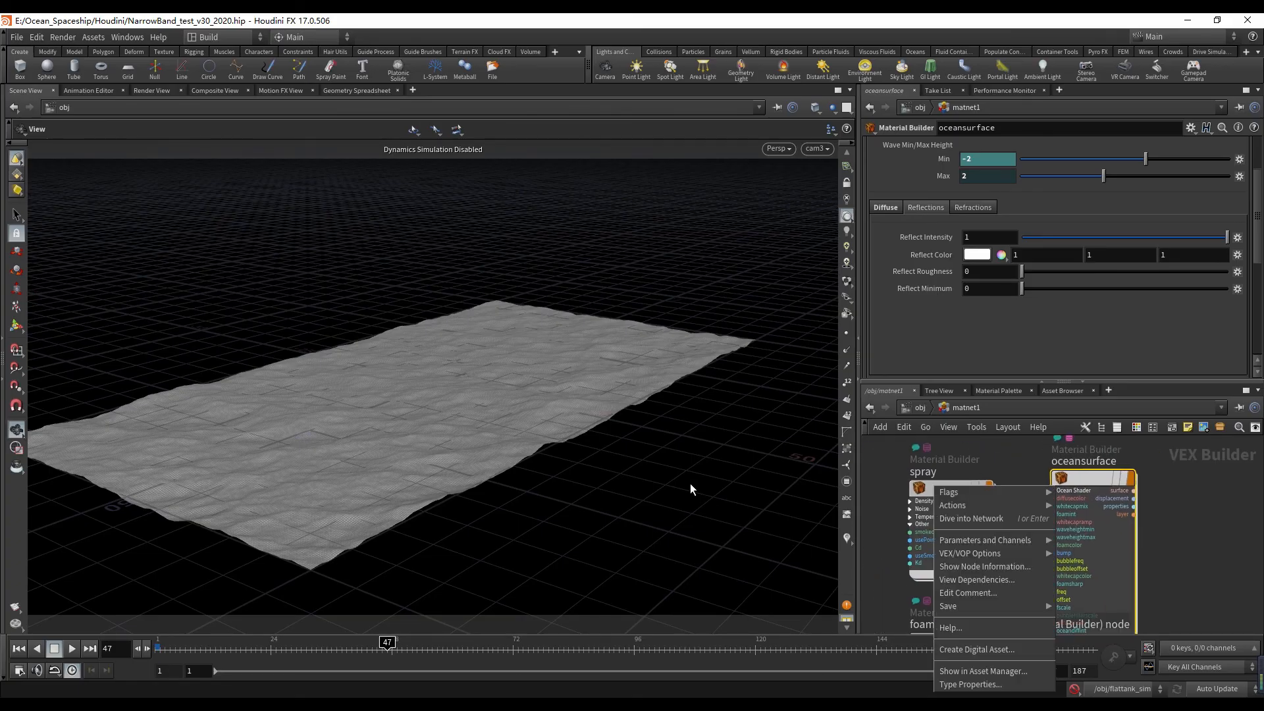
{"action": "left_click", "coordinate": [921, 489]}
- Reopen the oceansurface network, frame all of it and find the two pass export chains below the main shader
{"action": "double_click", "coordinate": [1090, 478]}
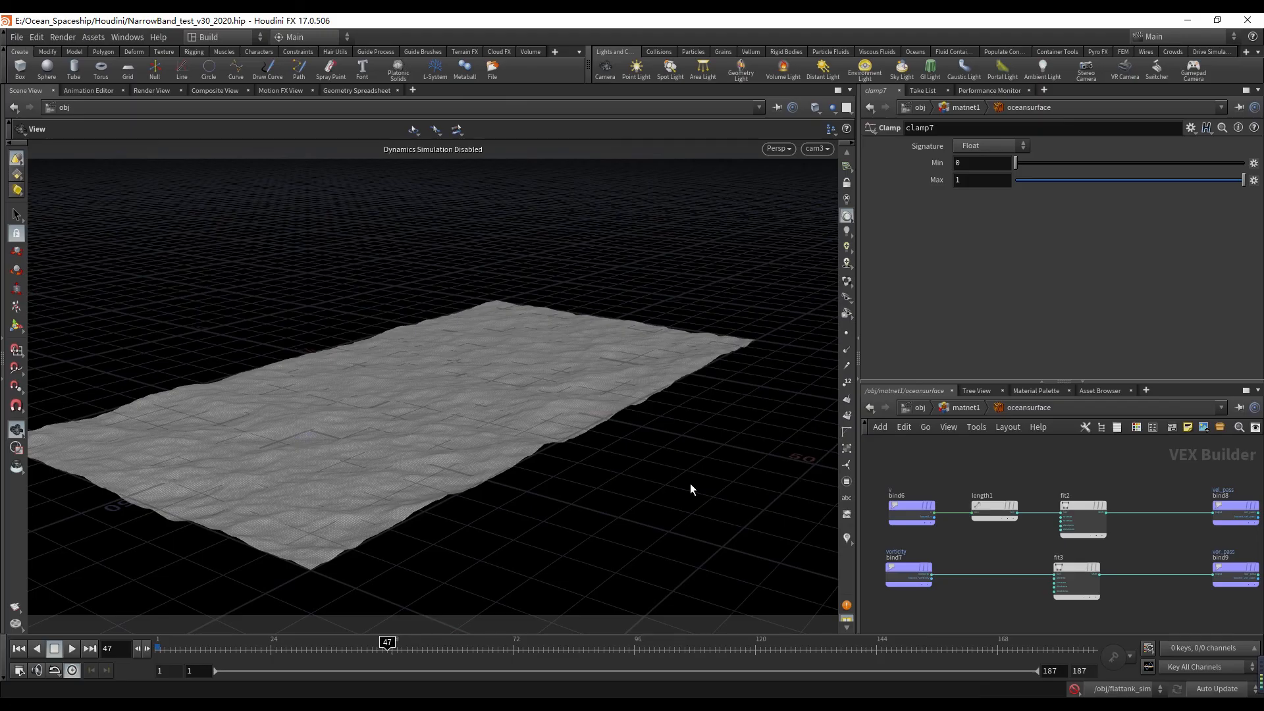
{"action": "key", "text": "h"}
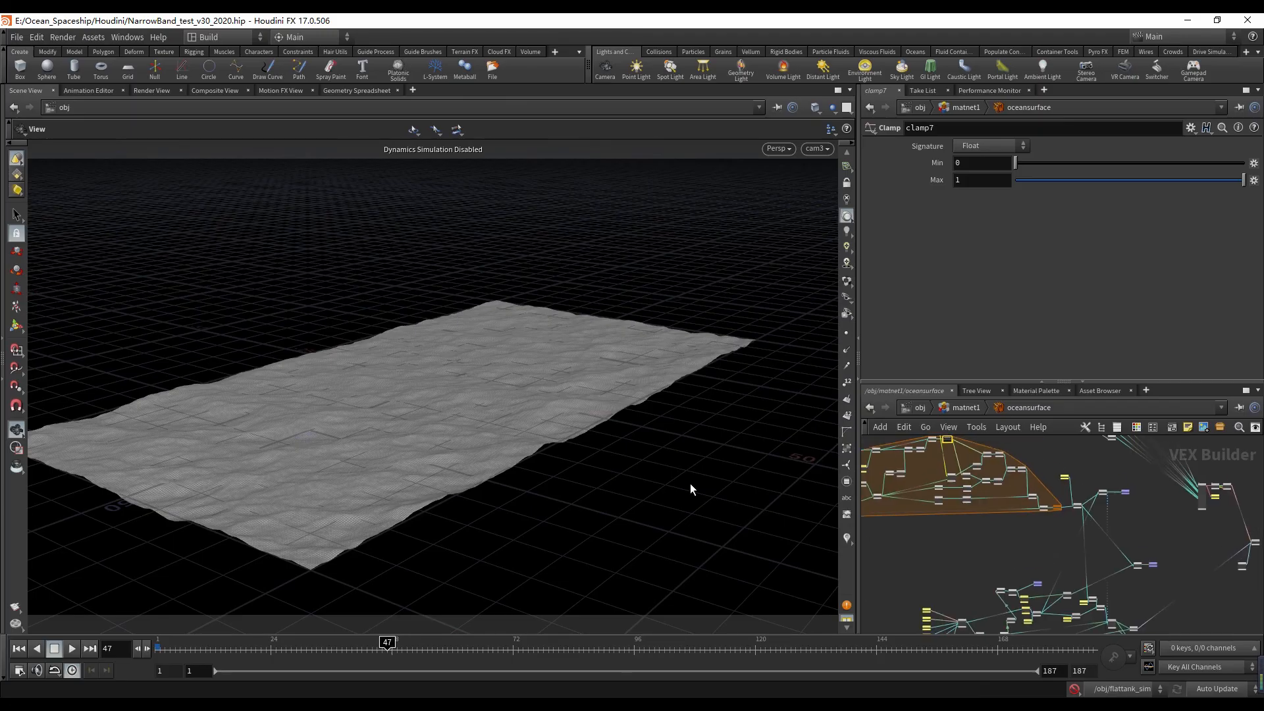
{"action": "middle_click_drag", "start_coordinate": [1080, 592], "coordinate": [1067, 454]}
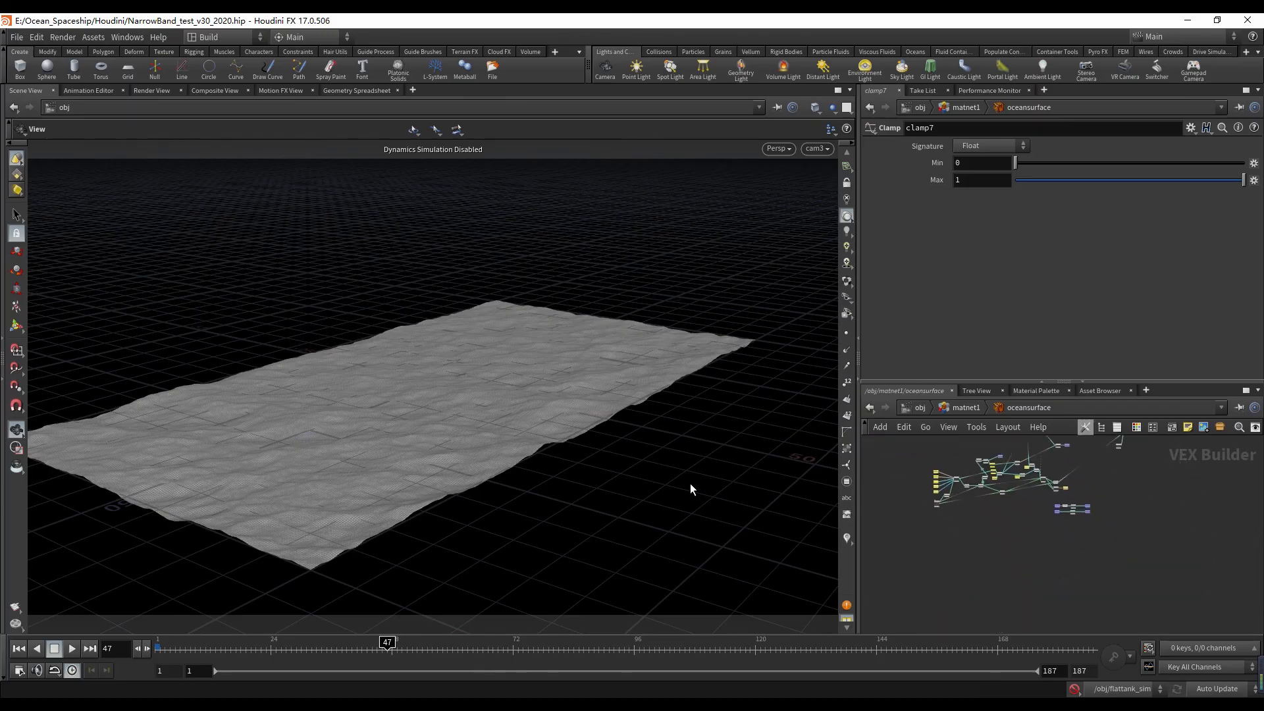
{"action": "scroll", "coordinate": [1074, 505], "scroll_direction": "up", "scroll_amount": 8}
{"action": "scroll", "coordinate": [1119, 478], "scroll_direction": "up", "scroll_amount": 5}
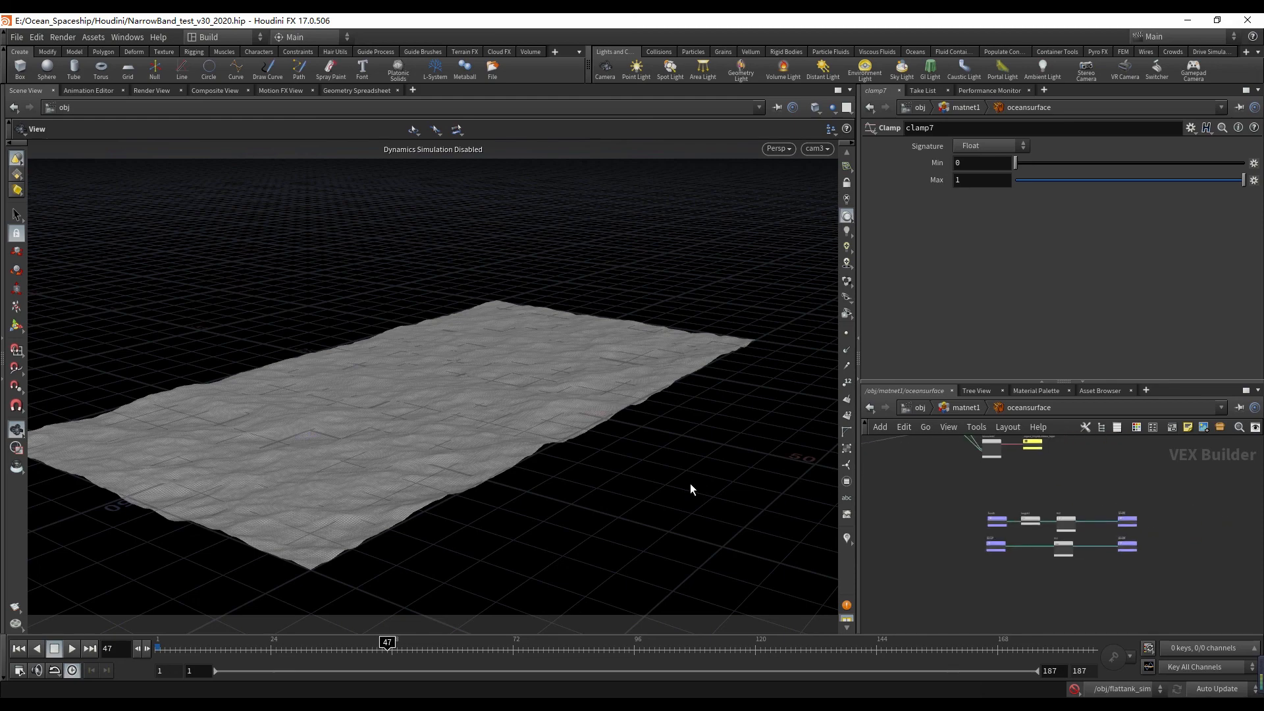
{"action": "middle_click_drag", "start_coordinate": [1053, 540], "coordinate": [993, 494]}
- Inspect the bind6 node that reads the velocity attribute v and the length1 node it feeds
{"action": "left_click_drag", "start_coordinate": [928, 481], "coordinate": [994, 526]}
{"action": "scroll", "coordinate": [974, 520], "scroll_direction": "up", "scroll_amount": 3}
{"action": "scroll", "coordinate": [1053, 513], "scroll_direction": "down", "scroll_amount": 3}
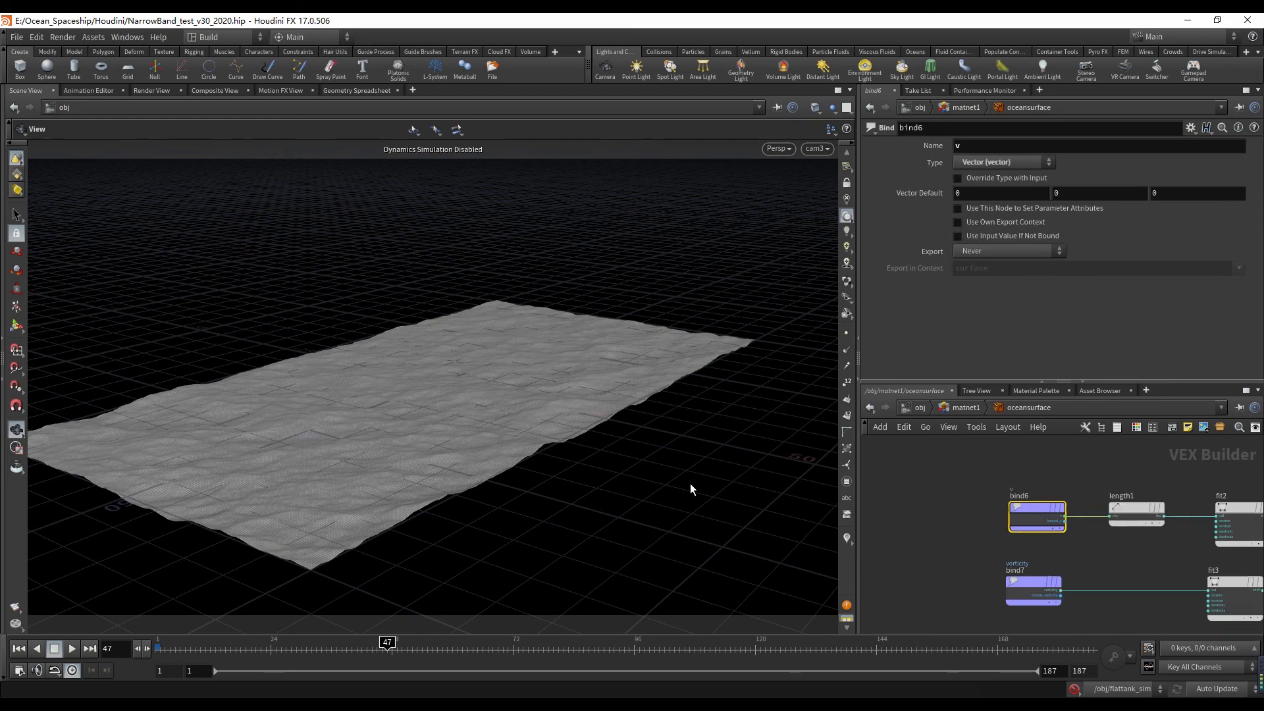
{"action": "middle_click_drag", "start_coordinate": [1053, 514], "coordinate": [1022, 520]}
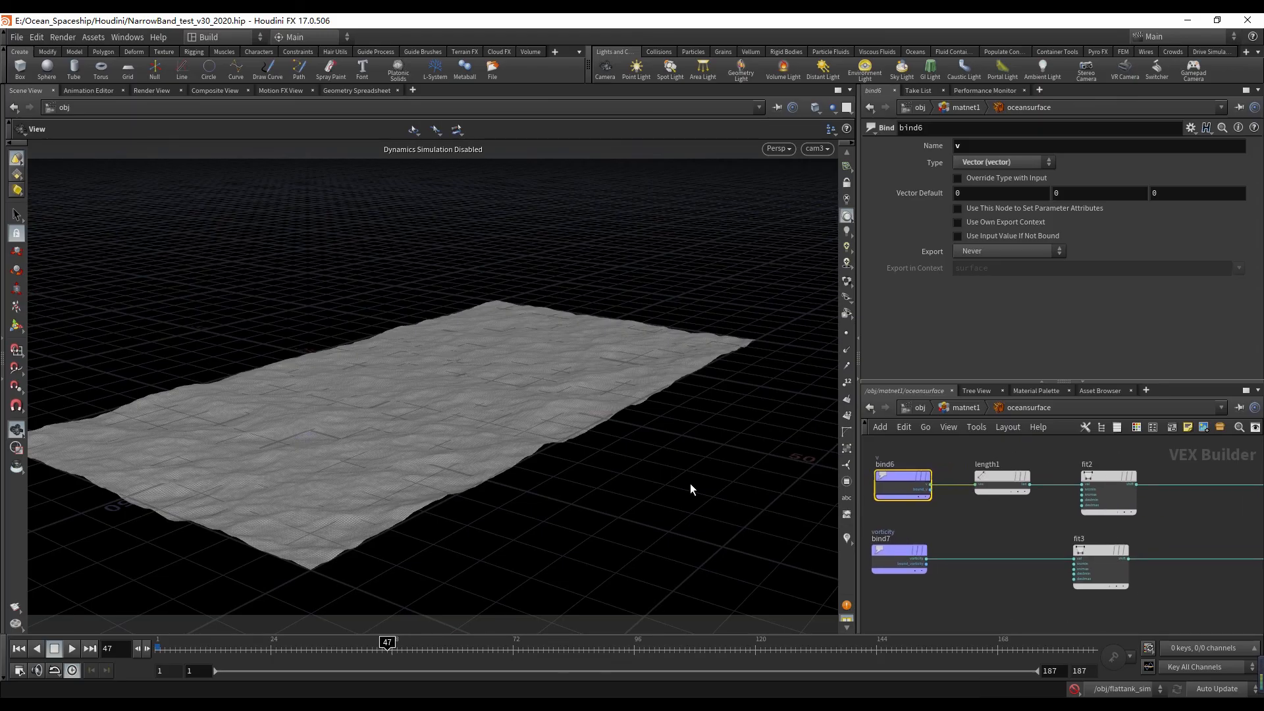
{"action": "left_click", "coordinate": [1003, 484]}
{"action": "scroll", "coordinate": [1038, 533], "scroll_direction": "down", "scroll_amount": 1}
{"action": "middle_click_drag", "start_coordinate": [1109, 525], "coordinate": [1070, 522]}
{"action": "scroll", "coordinate": [1069, 521], "scroll_direction": "up", "scroll_amount": 1}
{"action": "middle_click_drag", "start_coordinate": [988, 520], "coordinate": [1039, 528]}
{"action": "left_click_drag", "start_coordinate": [1021, 521], "coordinate": [908, 487]}
{"action": "left_click_drag", "start_coordinate": [964, 521], "coordinate": [874, 485]}
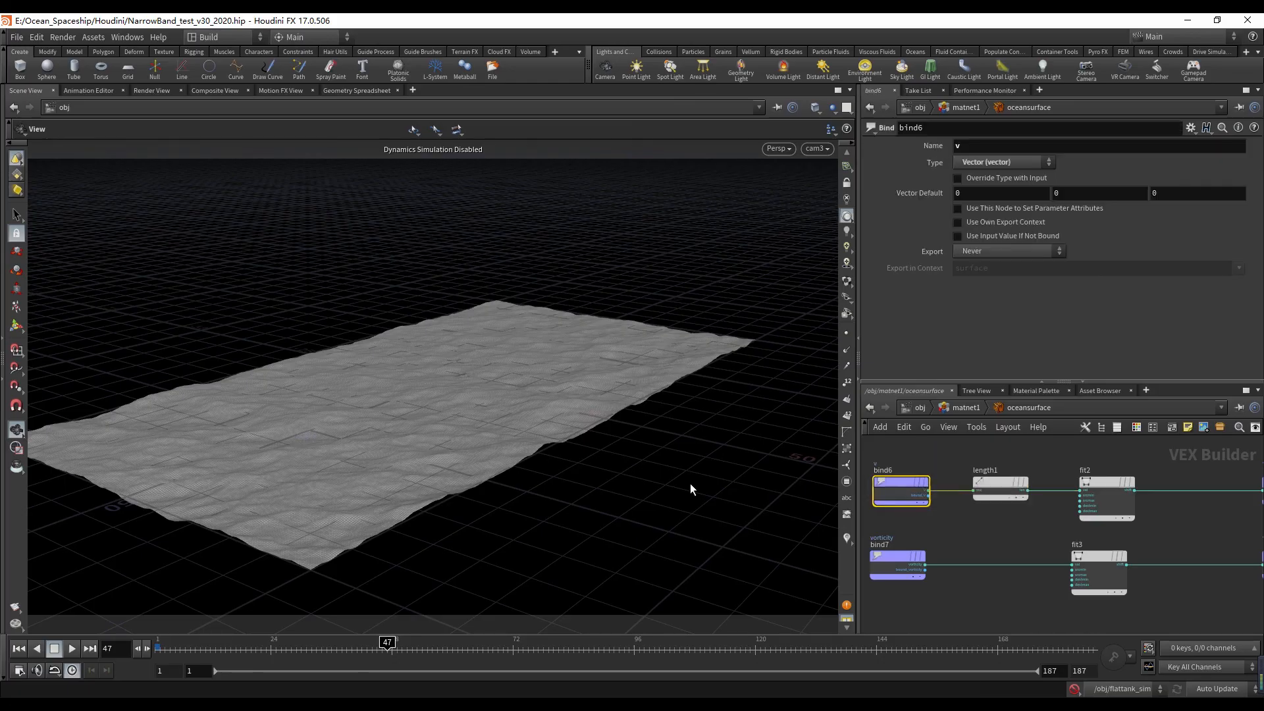
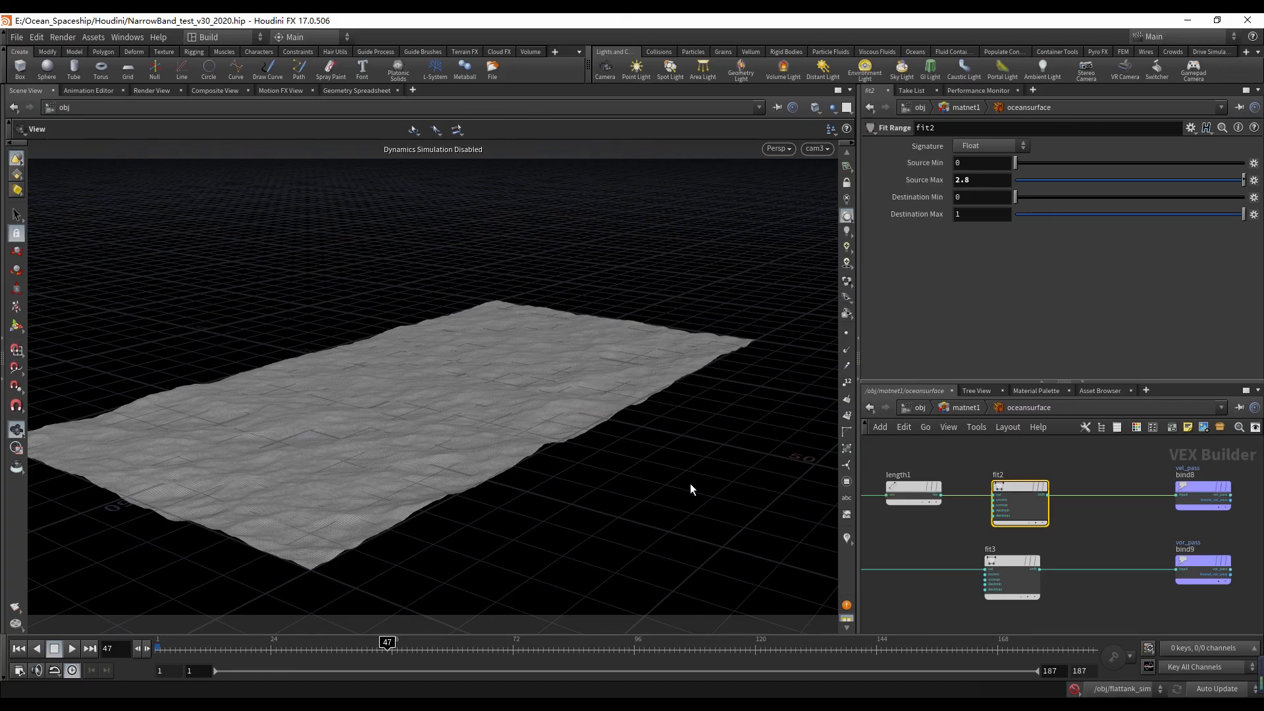
- Examine the Source Max of the fit2 range node and the export settings of the vel_pass bind node
{"action": "middle_click_drag", "start_coordinate": [1053, 540], "coordinate": [1083, 541]}
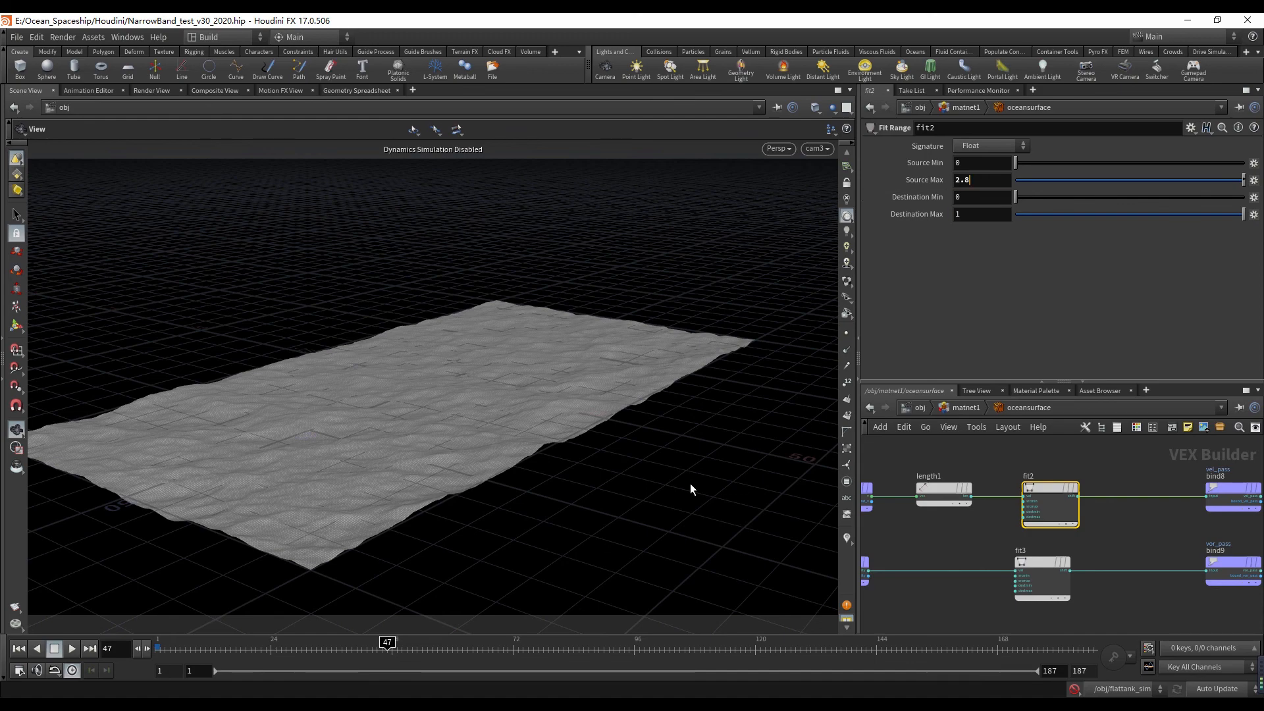
{"action": "left_click_drag", "start_coordinate": [972, 180], "coordinate": [921, 194]}
{"action": "middle_click_drag", "start_coordinate": [1119, 536], "coordinate": [1075, 537]}
{"action": "left_click", "coordinate": [1161, 502]}
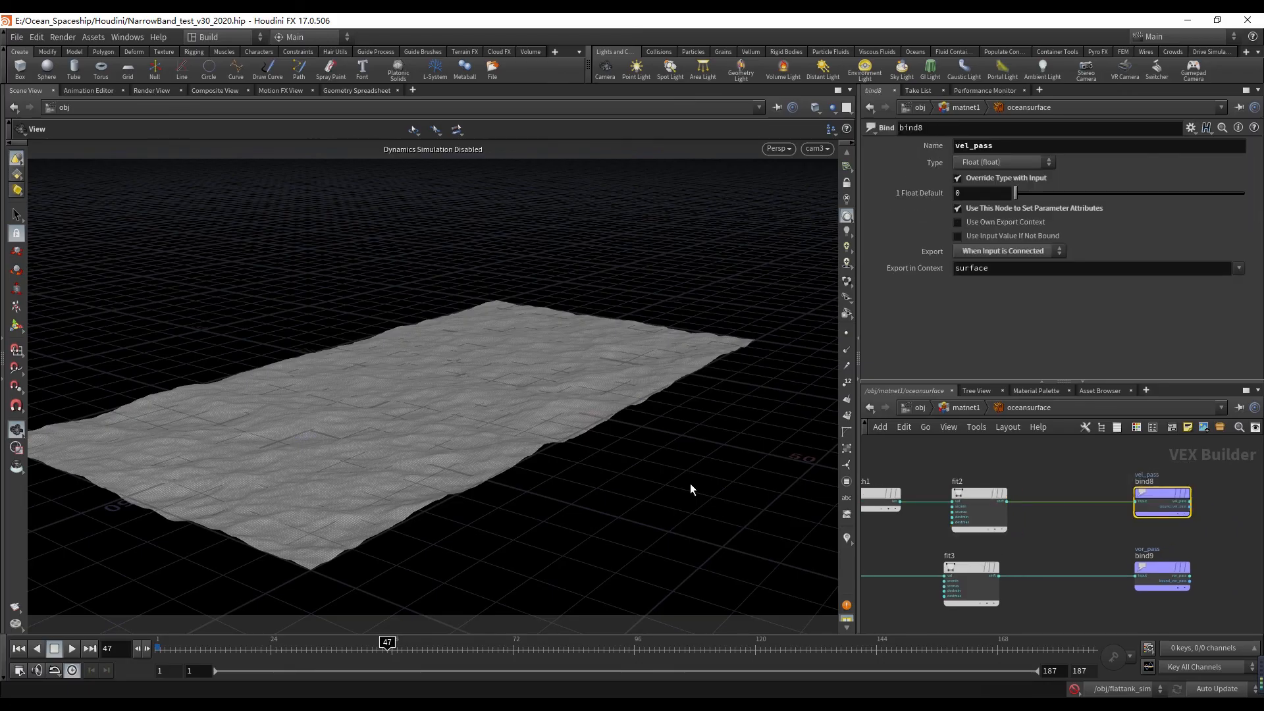
{"action": "scroll", "coordinate": [1041, 463], "scroll_direction": "up", "scroll_amount": 1}
{"action": "middle_click_drag", "start_coordinate": [1041, 463], "coordinate": [1067, 464]}
{"action": "left_click_drag", "start_coordinate": [1077, 466], "coordinate": [1250, 517]}
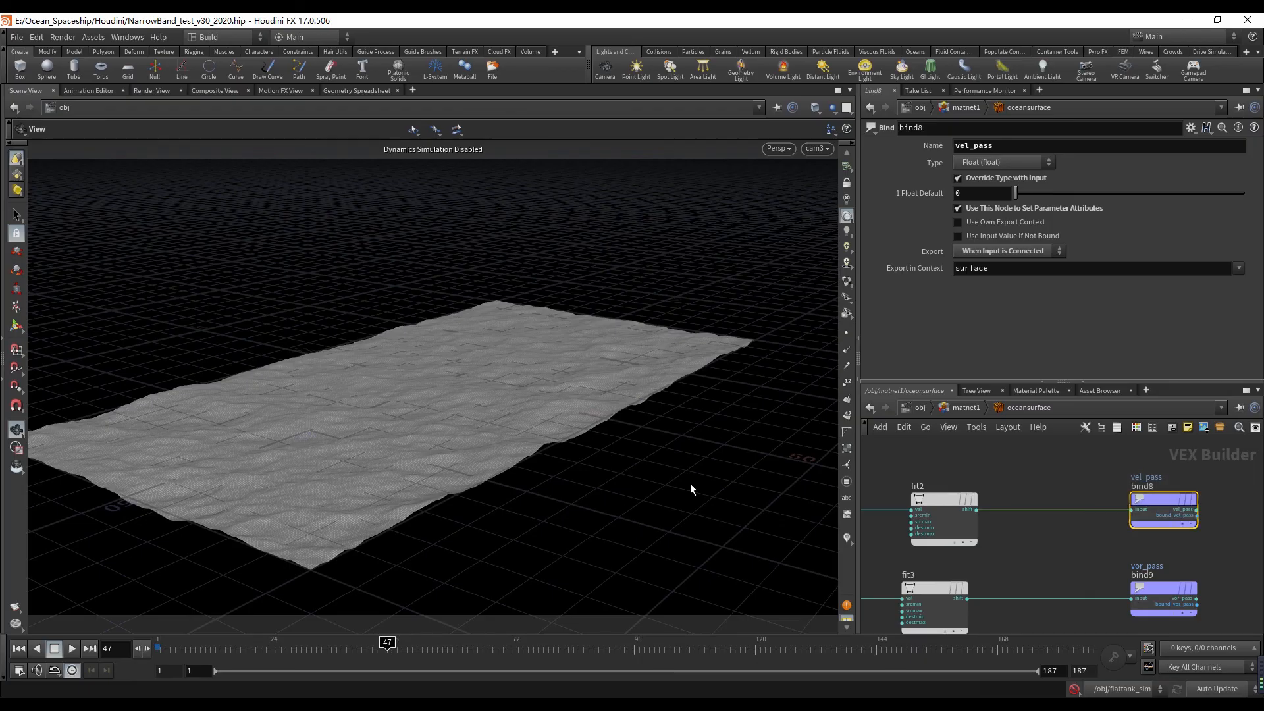
- Inspect the bind7 node that reads the vorticity attribute at the start of the second chain
{"action": "scroll", "coordinate": [1086, 513], "scroll_direction": "down", "scroll_amount": 3}
{"action": "middle_click_drag", "start_coordinate": [1086, 513], "coordinate": [1173, 512]}
{"action": "scroll", "coordinate": [961, 553], "scroll_direction": "up", "scroll_amount": 3}
{"action": "left_click", "coordinate": [933, 568]}
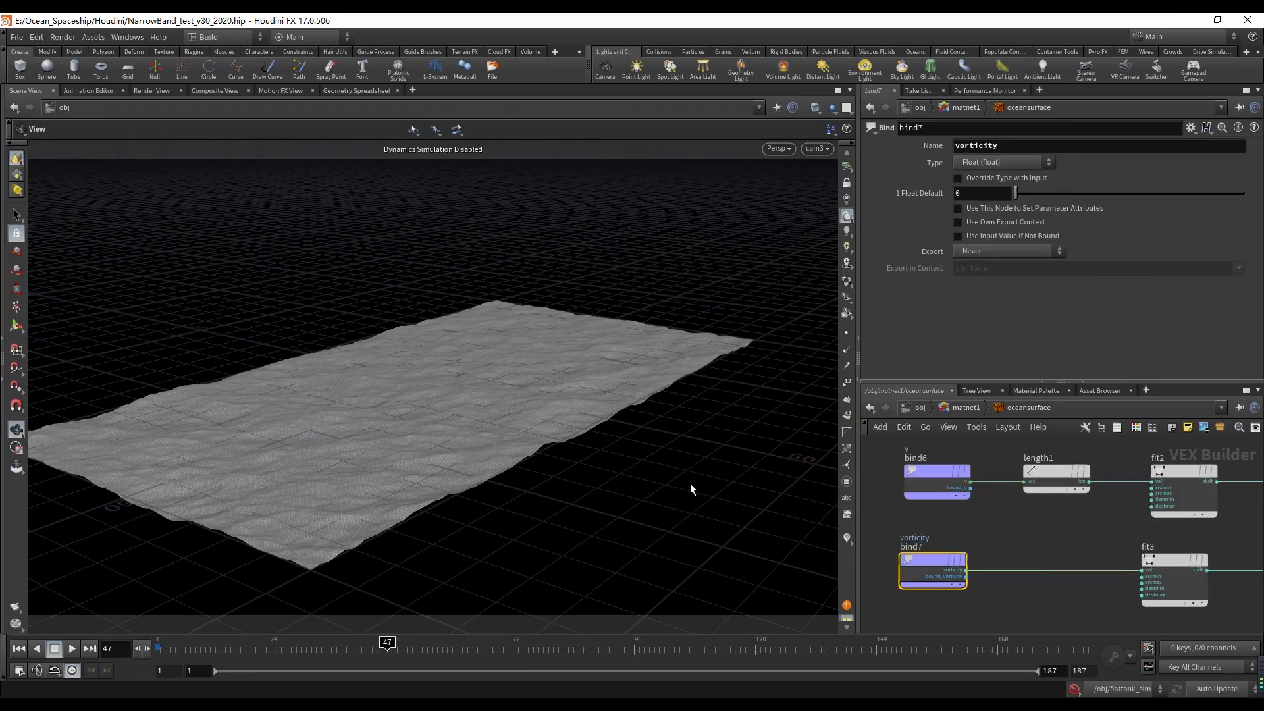
{"action": "scroll", "coordinate": [1047, 524], "scroll_direction": "down", "scroll_amount": 1}
{"action": "middle_click_drag", "start_coordinate": [1046, 524], "coordinate": [971, 527]}
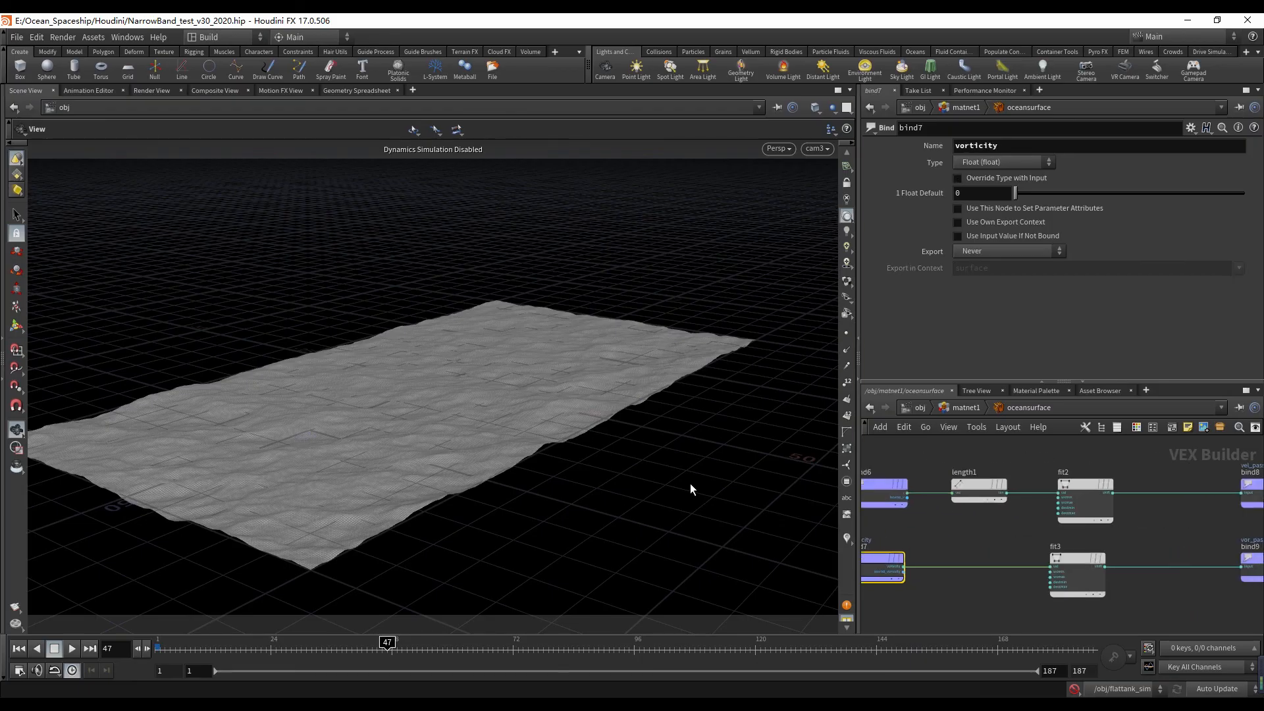
- Examine the range settings of fit3 and the export settings of the vor_pass bind node
{"action": "scroll", "coordinate": [1032, 557], "scroll_direction": "up", "scroll_amount": 2}
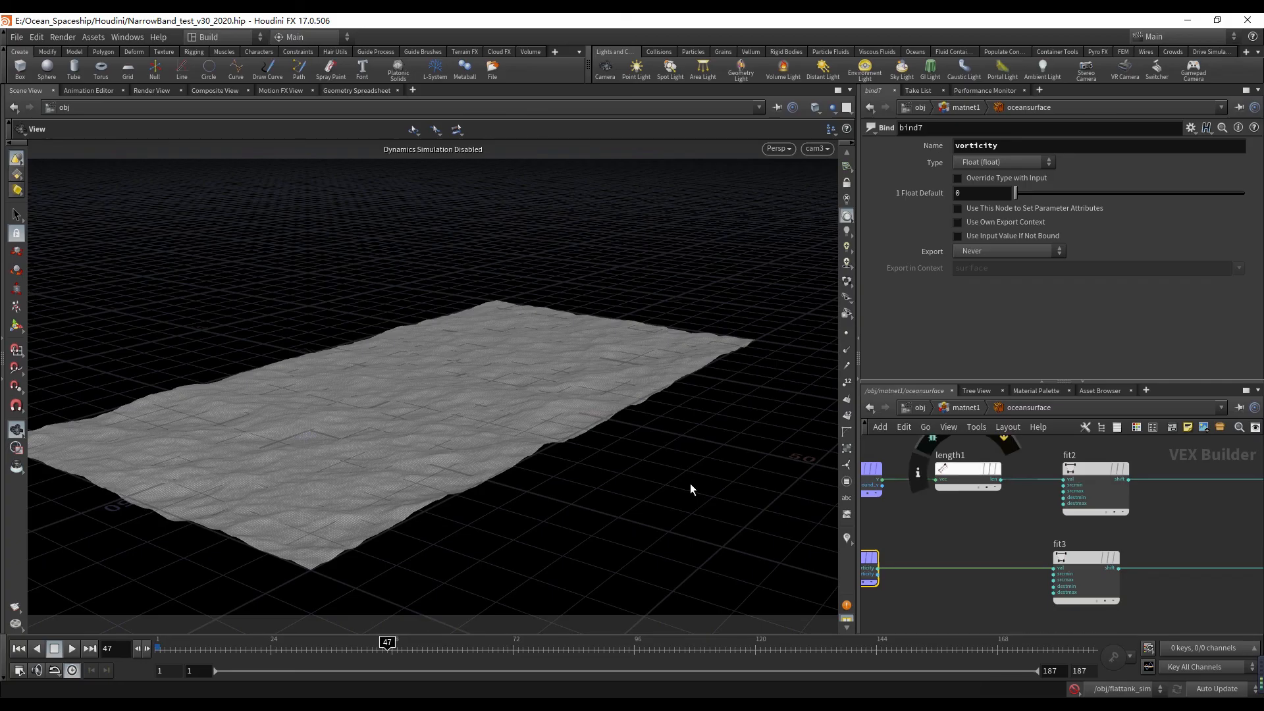
{"action": "middle_click_drag", "start_coordinate": [1020, 520], "coordinate": [1010, 519]}
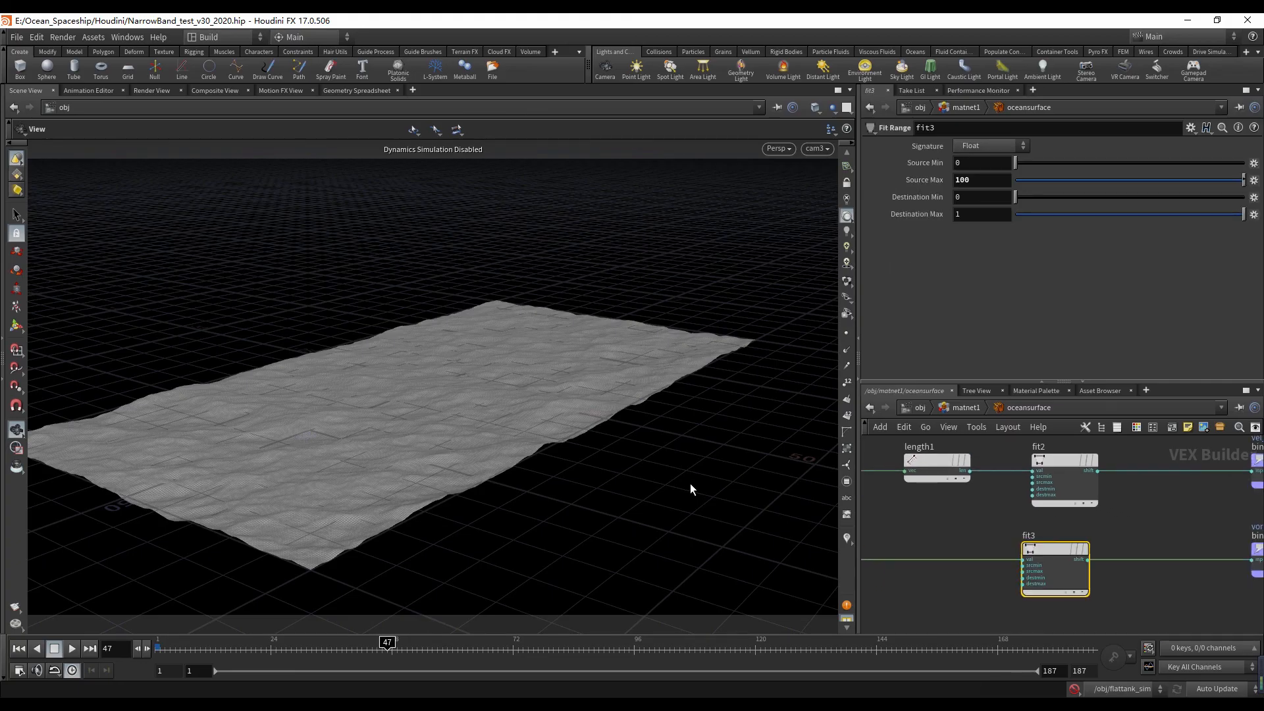
{"action": "mouse_move", "coordinate": [987, 520]}
{"action": "middle_mouse_down"}
{"action": "mouse_move", "coordinate": [1155, 540]}
{"action": "mouse_move", "coordinate": [968, 509]}
{"action": "middle_mouse_up"}
{"action": "left_click", "coordinate": [981, 578]}
{"action": "left_click", "coordinate": [1044, 570]}
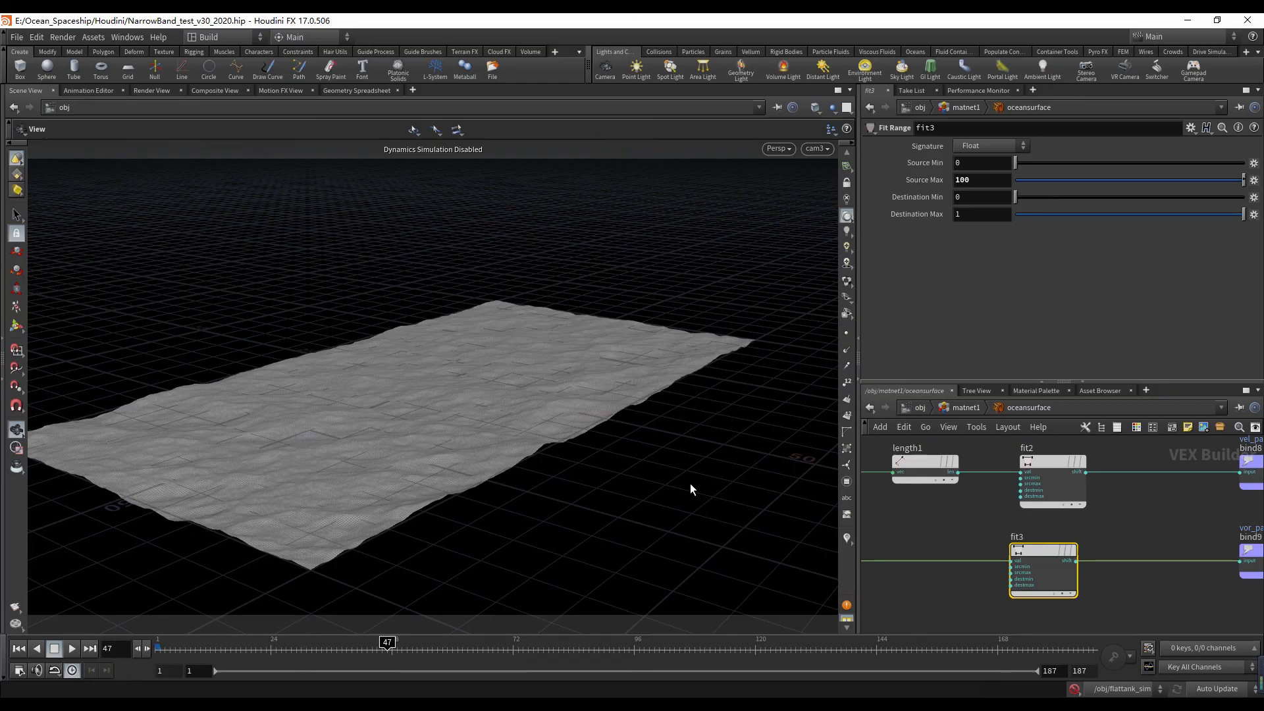
{"action": "middle_click_drag", "start_coordinate": [1119, 527], "coordinate": [1017, 520]}
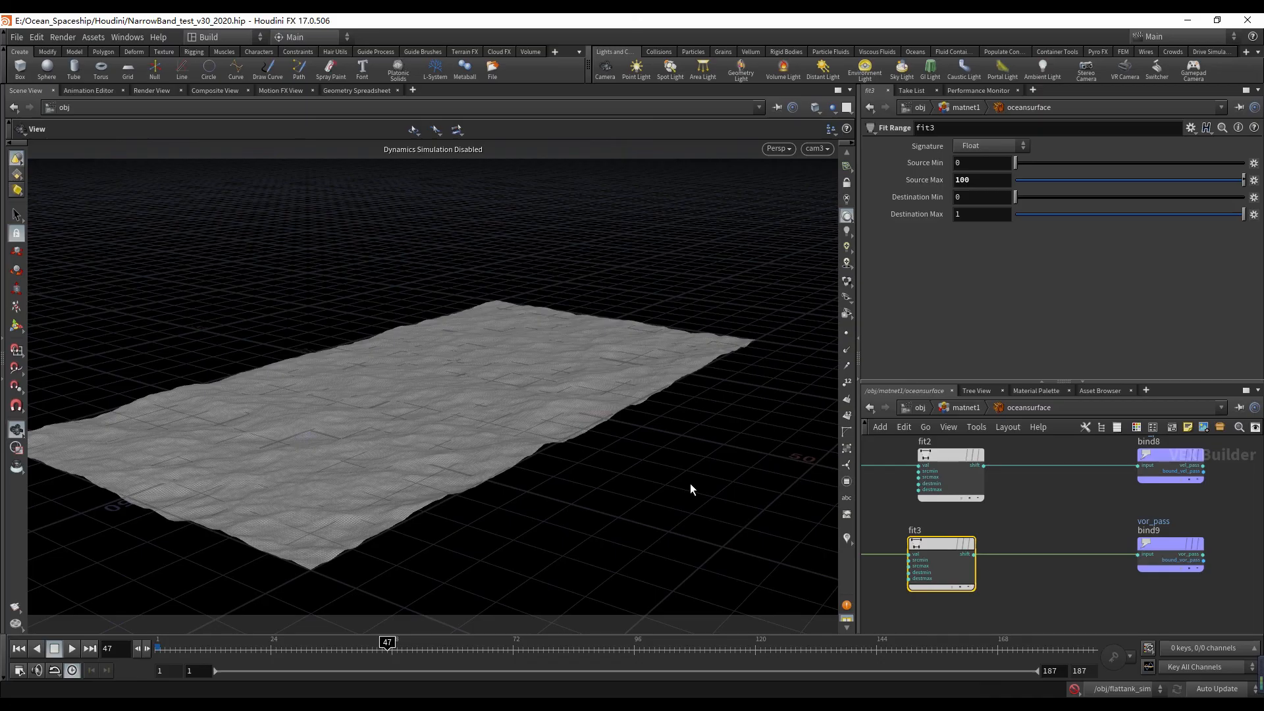
{"action": "left_click", "coordinate": [1171, 553]}
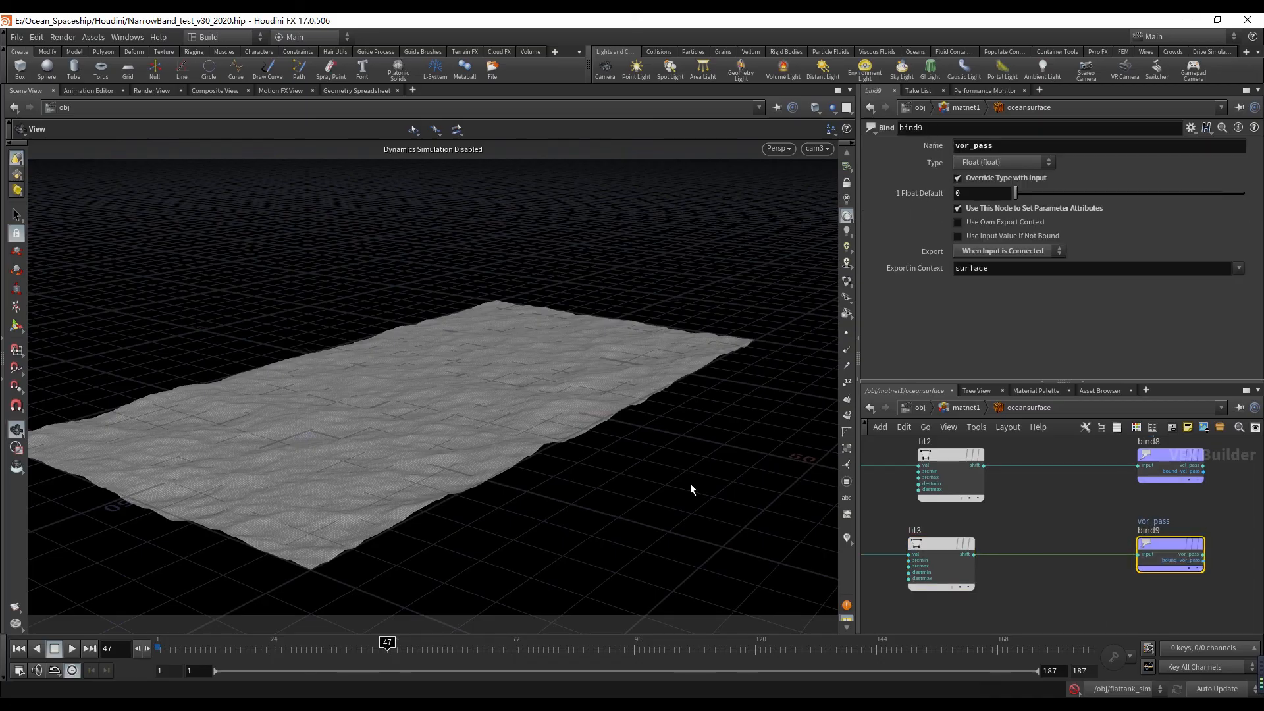
- Leave the oceansurface shader, check the out network, and return to the obj network
{"action": "middle_click_drag", "start_coordinate": [1053, 527], "coordinate": [1142, 545]}
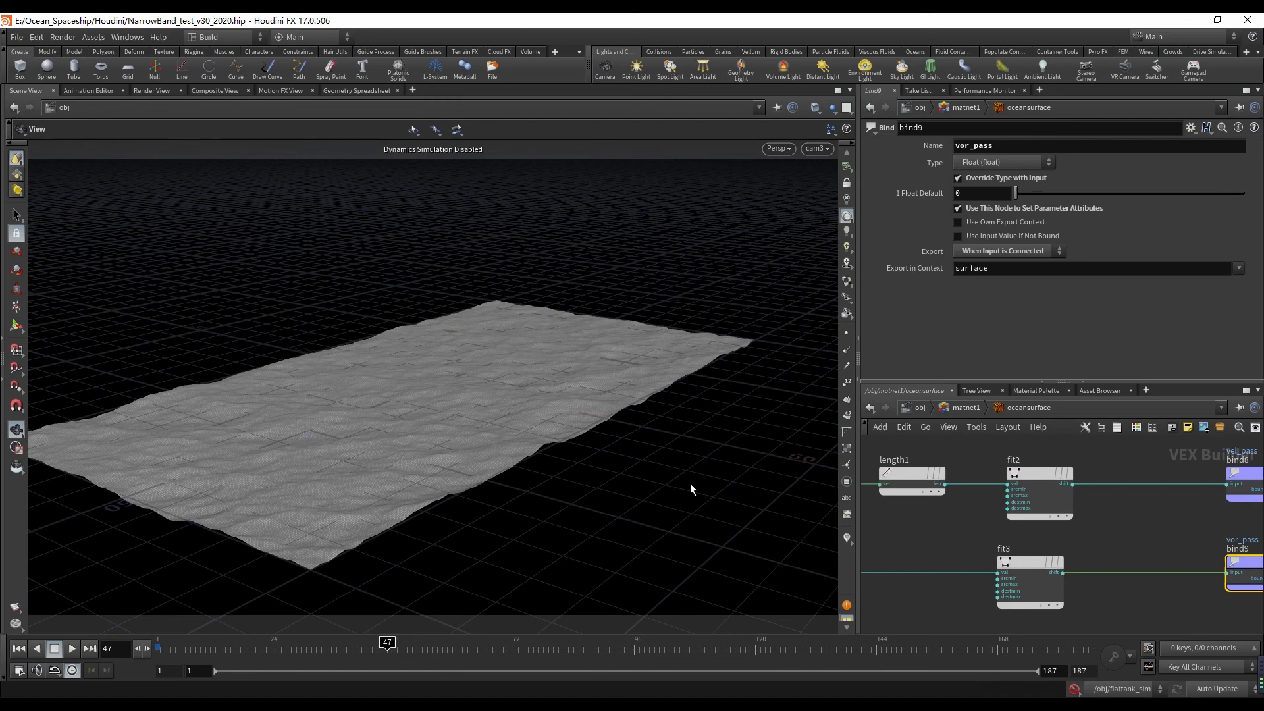
{"action": "key", "text": "u"}
{"action": "key", "text": "u"}
{"action": "left_click", "coordinate": [912, 409]}
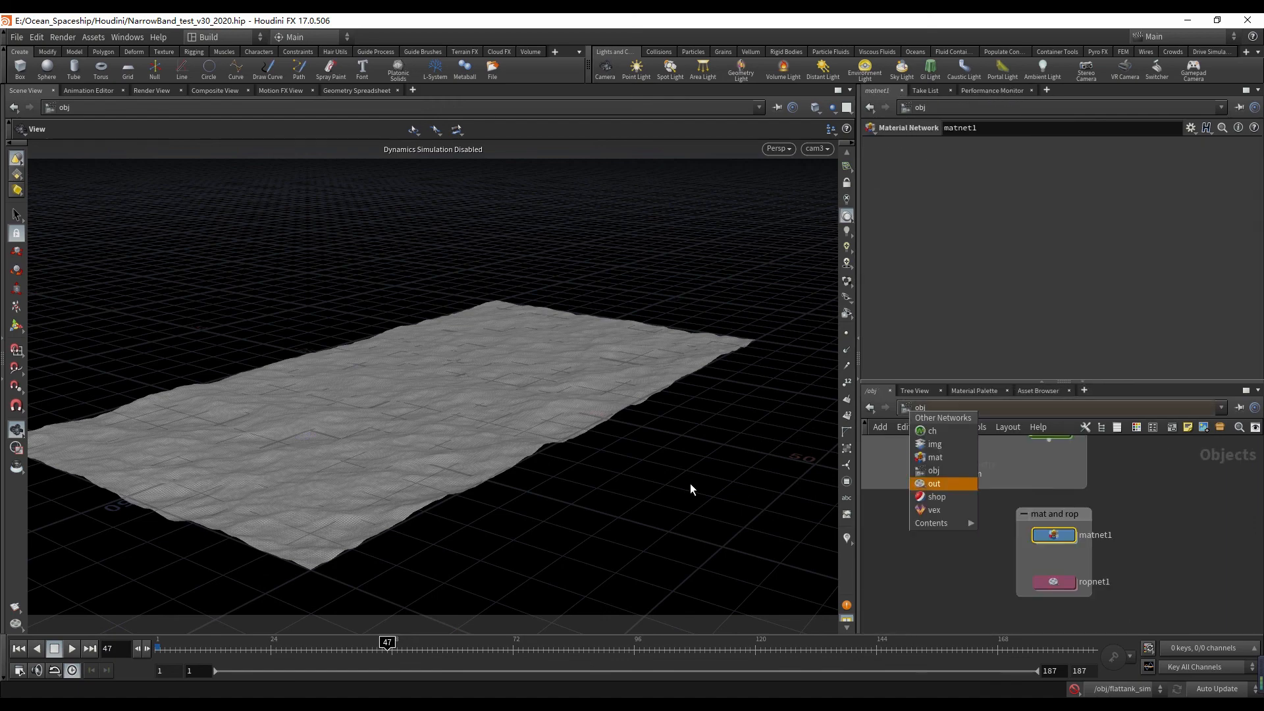
{"action": "left_click", "coordinate": [934, 483]}
{"action": "left_click", "coordinate": [920, 408]}
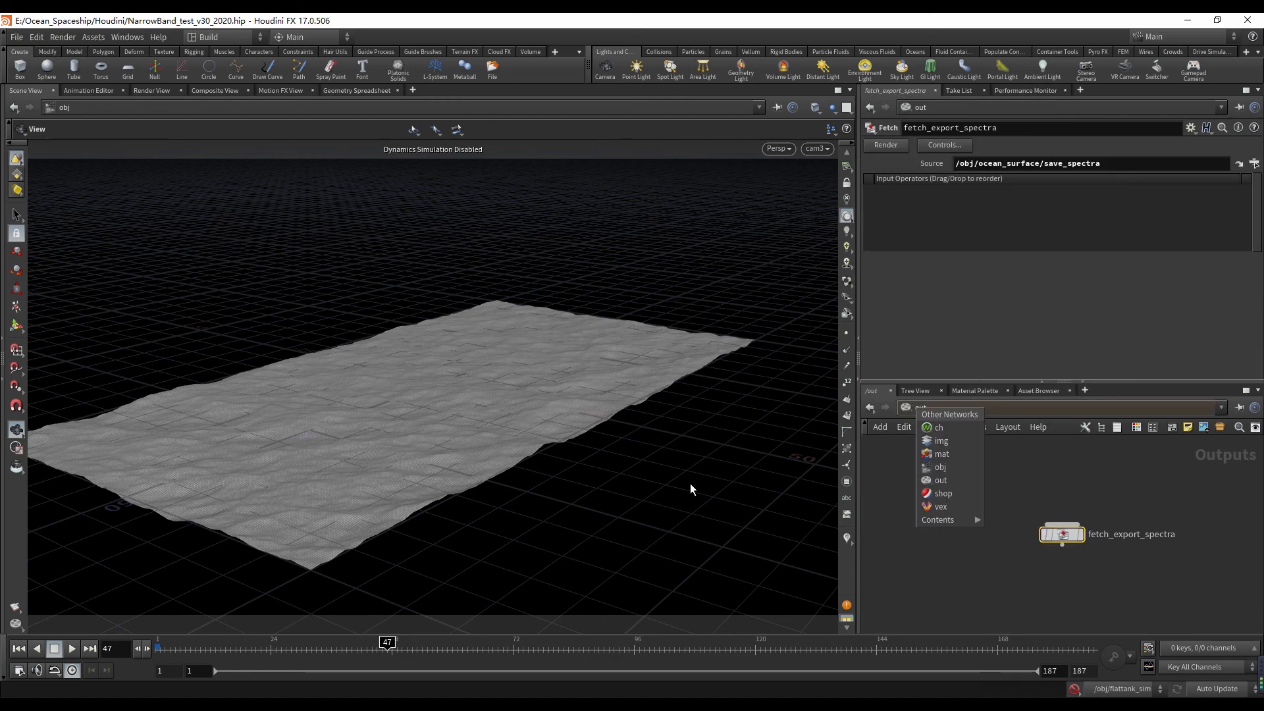
{"action": "left_click", "coordinate": [934, 464]}
- Look inside the ropnet1 render network and view the mantra_foam node's settings
{"action": "scroll", "coordinate": [1044, 553], "scroll_direction": "up", "scroll_amount": 4}
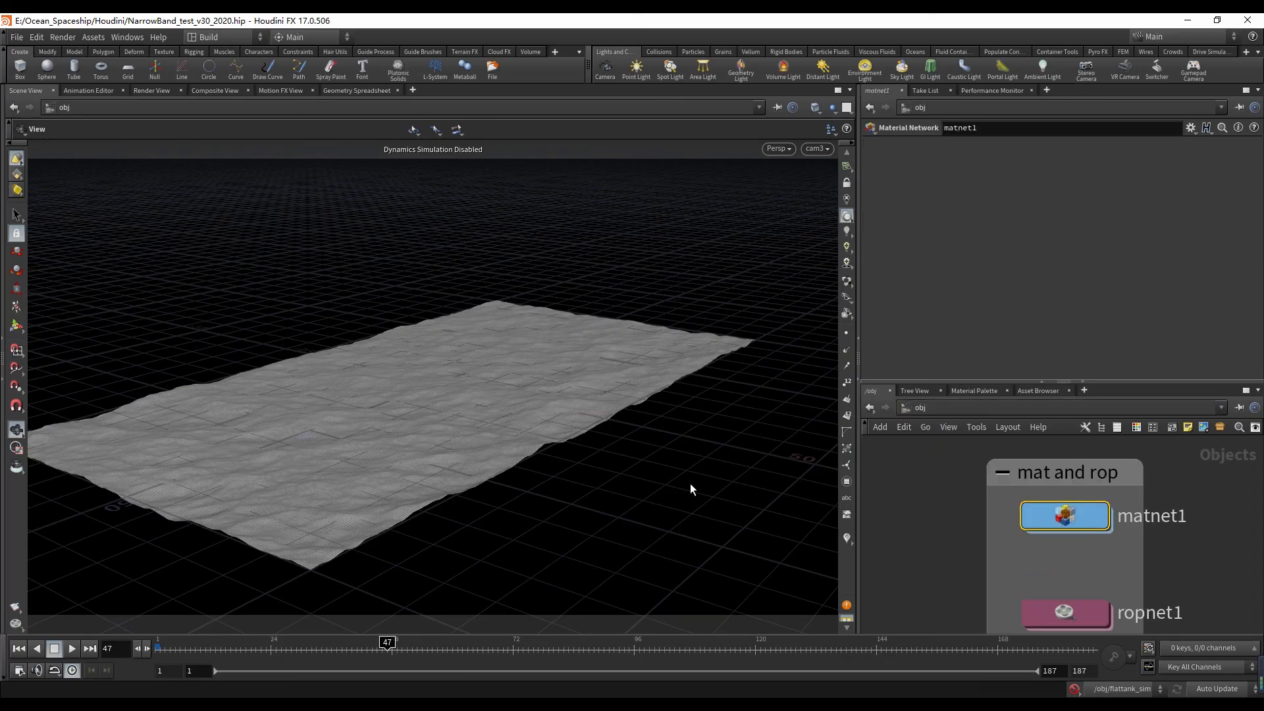
{"action": "double_click", "coordinate": [1061, 611]}
{"action": "scroll", "coordinate": [1049, 580], "scroll_direction": "down", "scroll_amount": 2}
{"action": "scroll", "coordinate": [1045, 487], "scroll_direction": "up", "scroll_amount": 3}
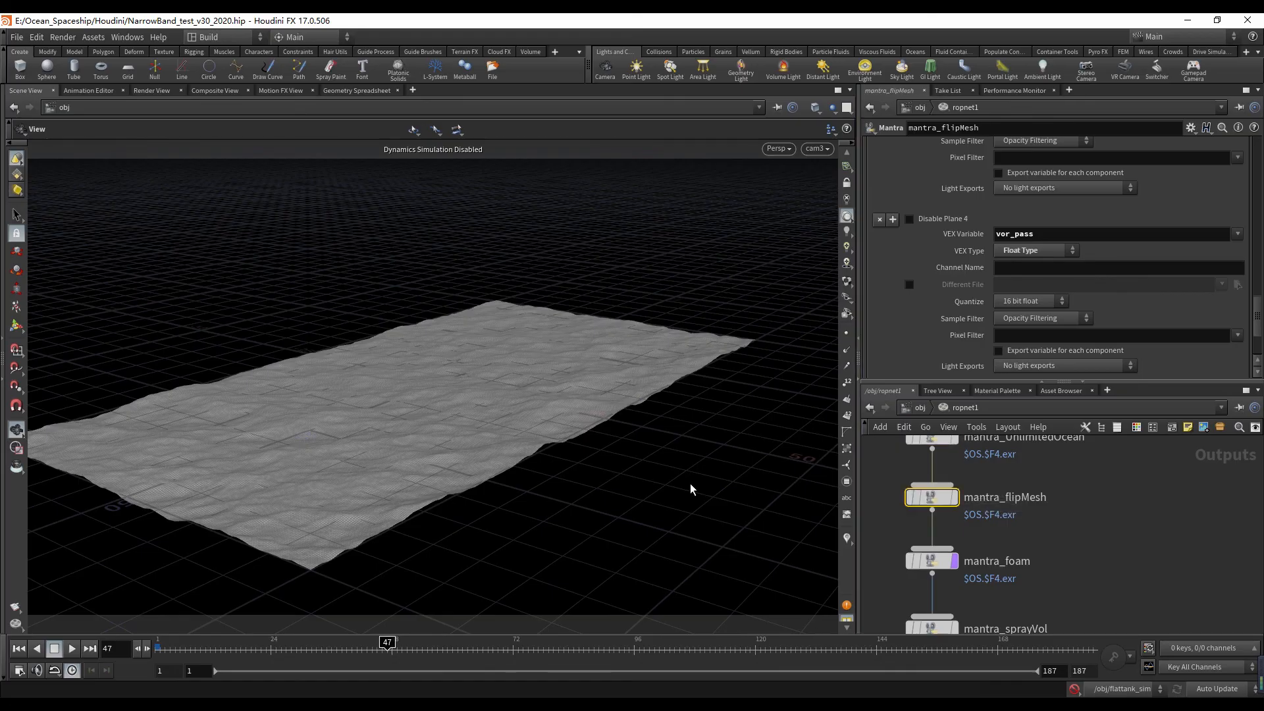
{"action": "left_click", "coordinate": [931, 561]}
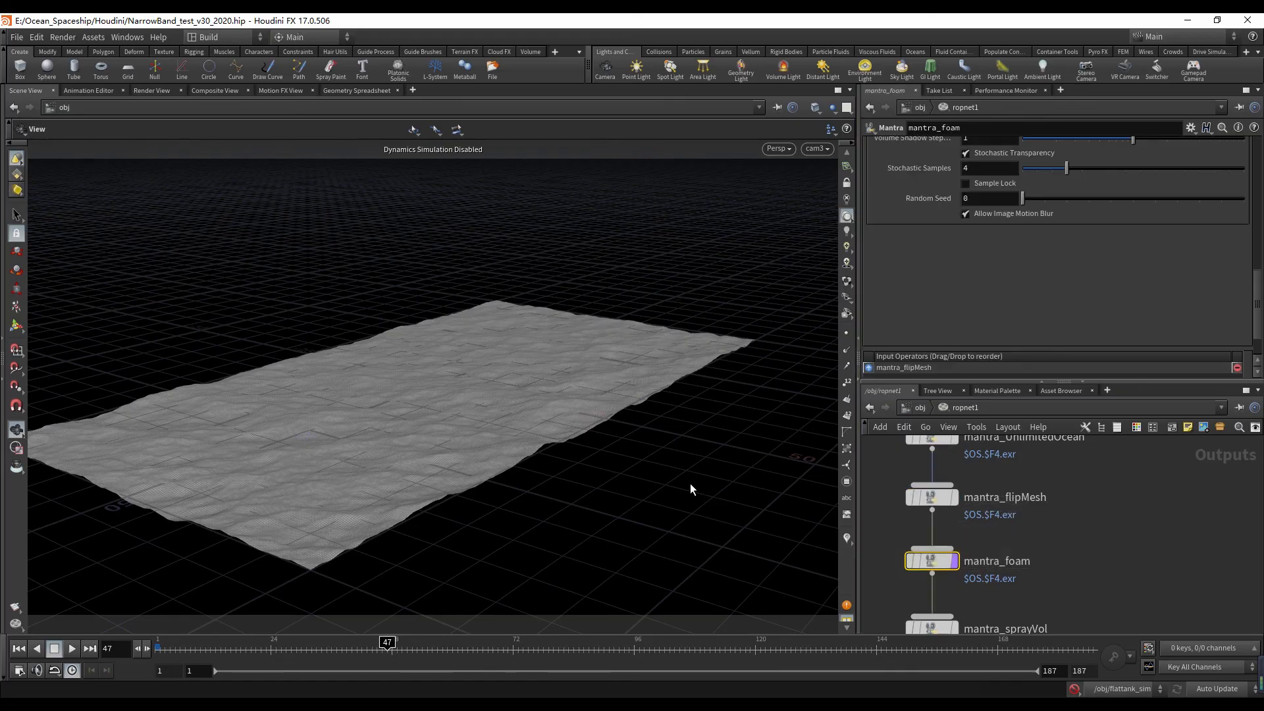
- Examine the extra image planes of mantra_flipMesh, including P_pass, v, vel_pass and vor_pass
{"action": "left_click", "coordinate": [931, 497]}
{"action": "scroll", "coordinate": [1059, 257], "scroll_direction": "up", "scroll_amount": 10}
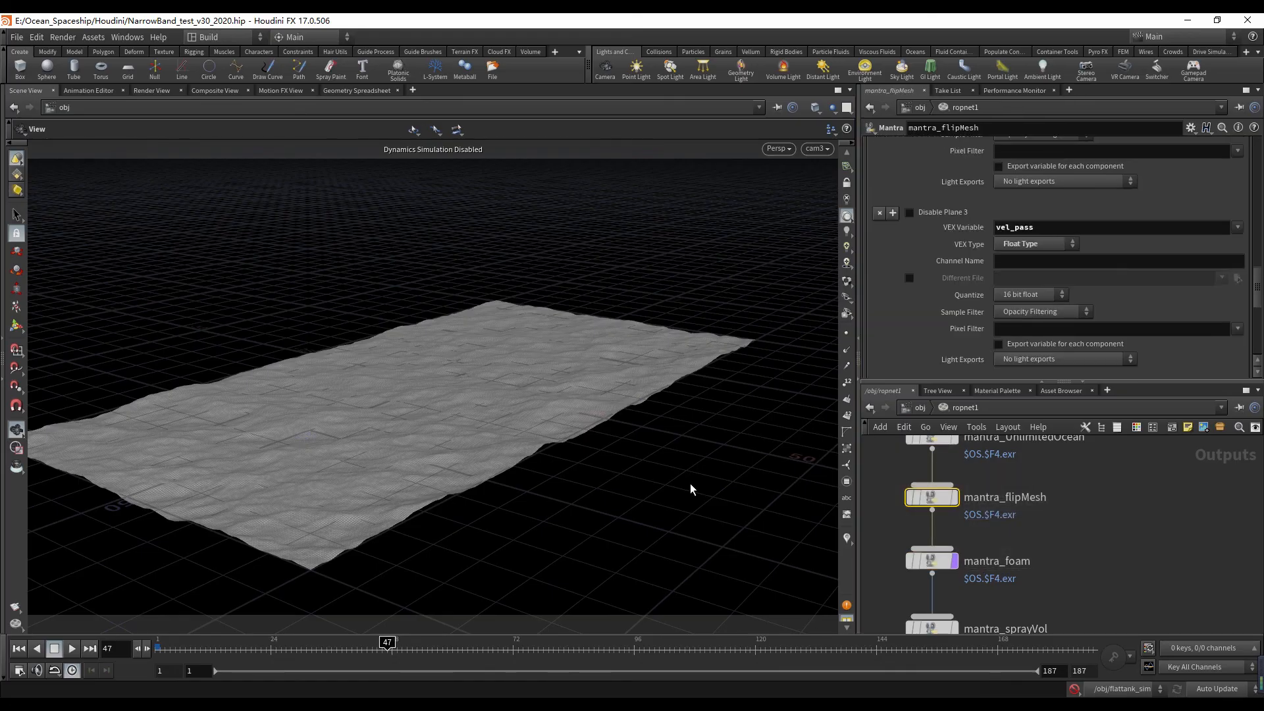
{"action": "scroll", "coordinate": [945, 261], "scroll_direction": "down", "scroll_amount": 8}
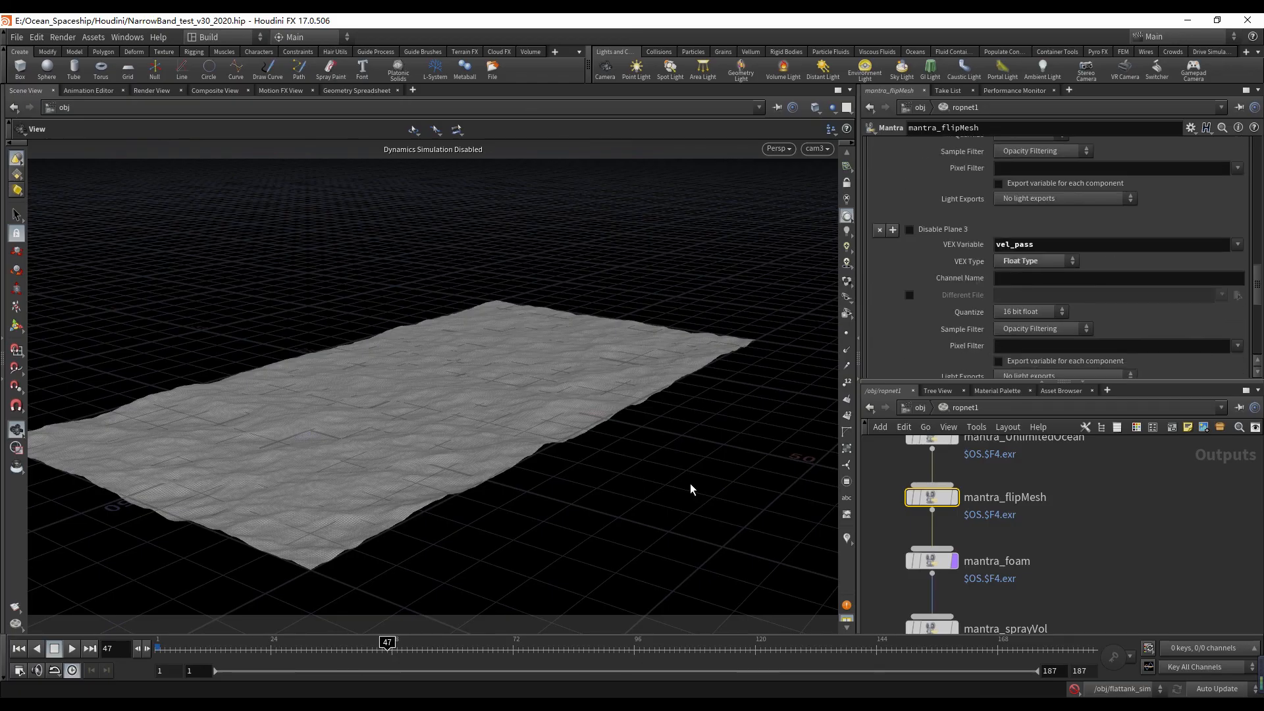
{"action": "scroll", "coordinate": [1053, 257], "scroll_direction": "down", "scroll_amount": 4}
{"action": "scroll", "coordinate": [1060, 256], "scroll_direction": "up", "scroll_amount": 5}
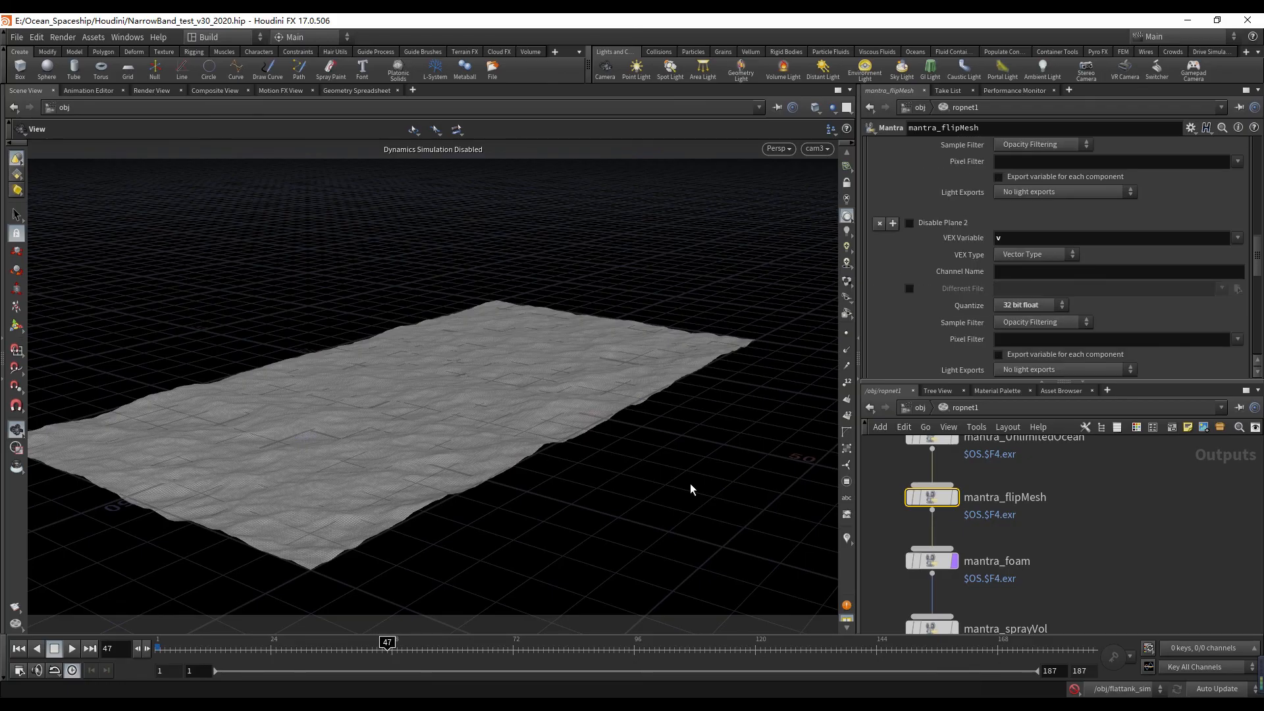
{"action": "scroll", "coordinate": [1060, 257], "scroll_direction": "down", "scroll_amount": 3}
{"action": "scroll", "coordinate": [1059, 257], "scroll_direction": "up", "scroll_amount": 6}
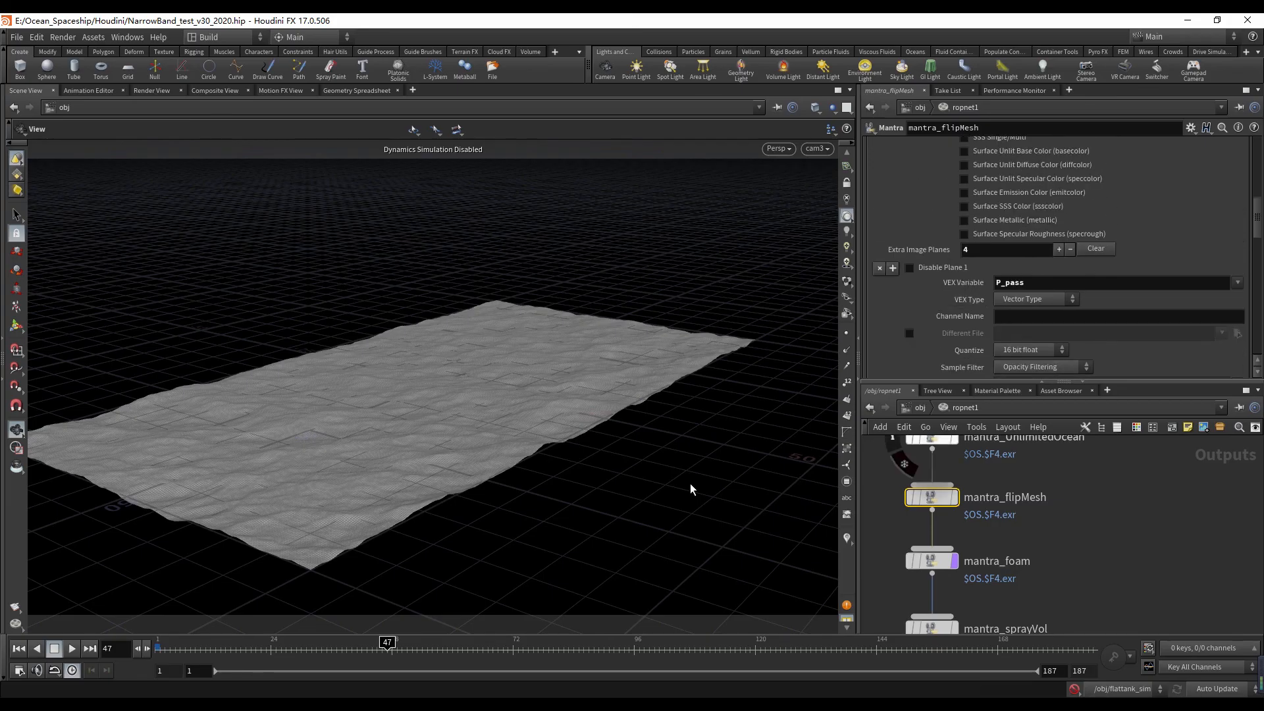
- Return to the obj network and look over its camera, render object, lighting and material groups
{"action": "left_click", "coordinate": [915, 408]}
{"action": "scroll", "coordinate": [978, 512], "scroll_direction": "down", "scroll_amount": 4}
{"action": "middle_click_drag", "start_coordinate": [978, 511], "coordinate": [1049, 594]}
{"action": "middle_click_drag", "start_coordinate": [936, 479], "coordinate": [1042, 500]}
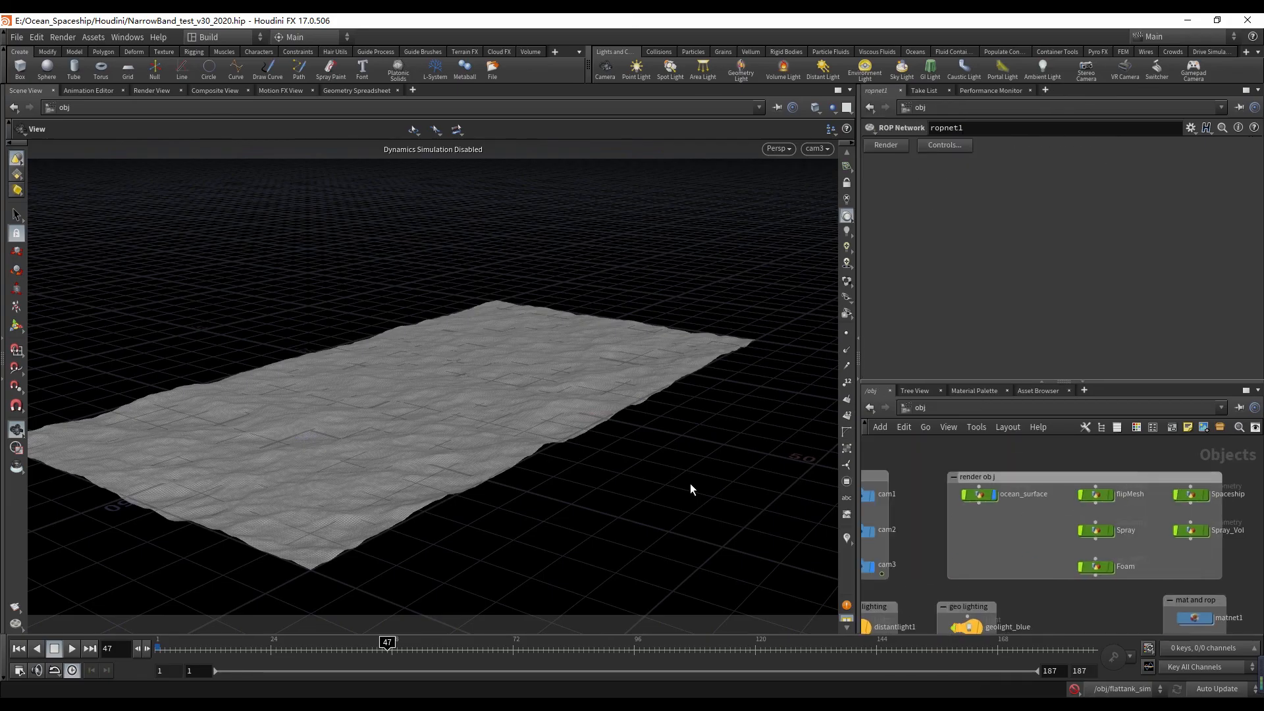
{"action": "scroll", "coordinate": [1043, 500], "scroll_direction": "up", "scroll_amount": 3}
{"action": "scroll", "coordinate": [967, 517], "scroll_direction": "down", "scroll_amount": 3}
{"action": "middle_click_drag", "start_coordinate": [967, 517], "coordinate": [1044, 487]}
{"action": "scroll", "coordinate": [1119, 500], "scroll_direction": "up", "scroll_amount": 2}
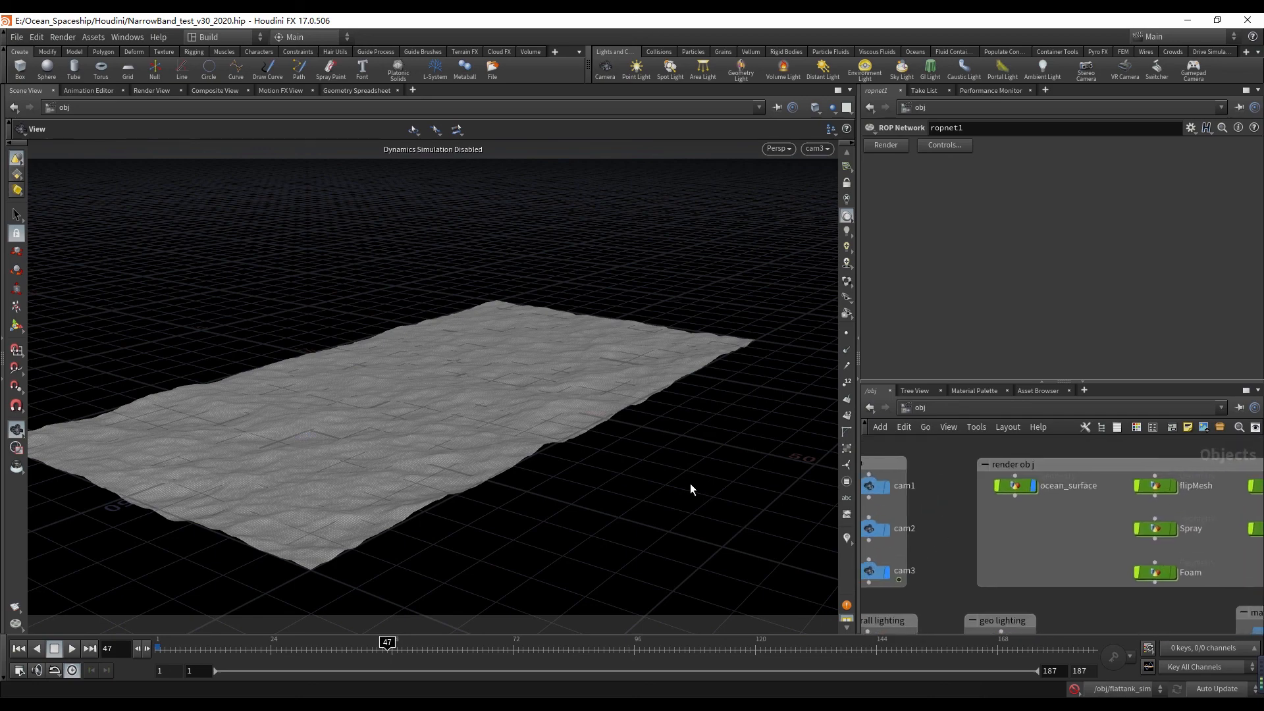
{"action": "scroll", "coordinate": [1009, 525], "scroll_direction": "down", "scroll_amount": 3}
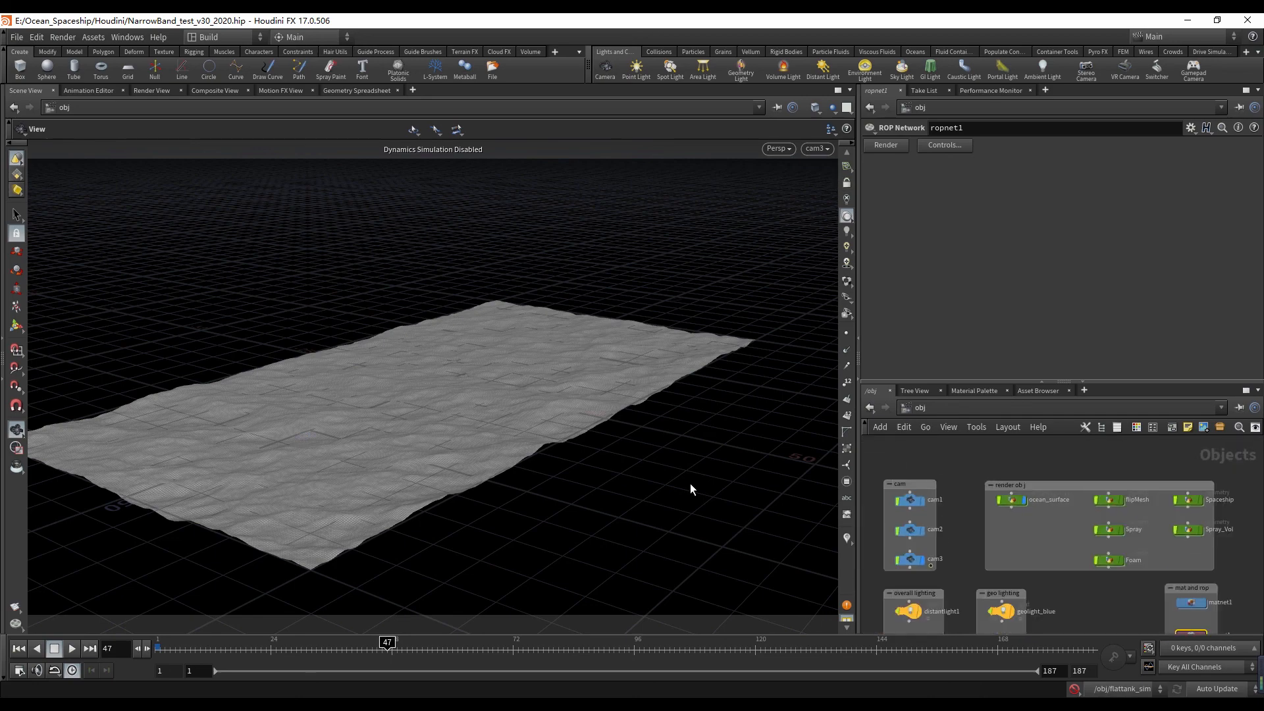
{"action": "middle_click_drag", "start_coordinate": [1009, 526], "coordinate": [922, 509]}
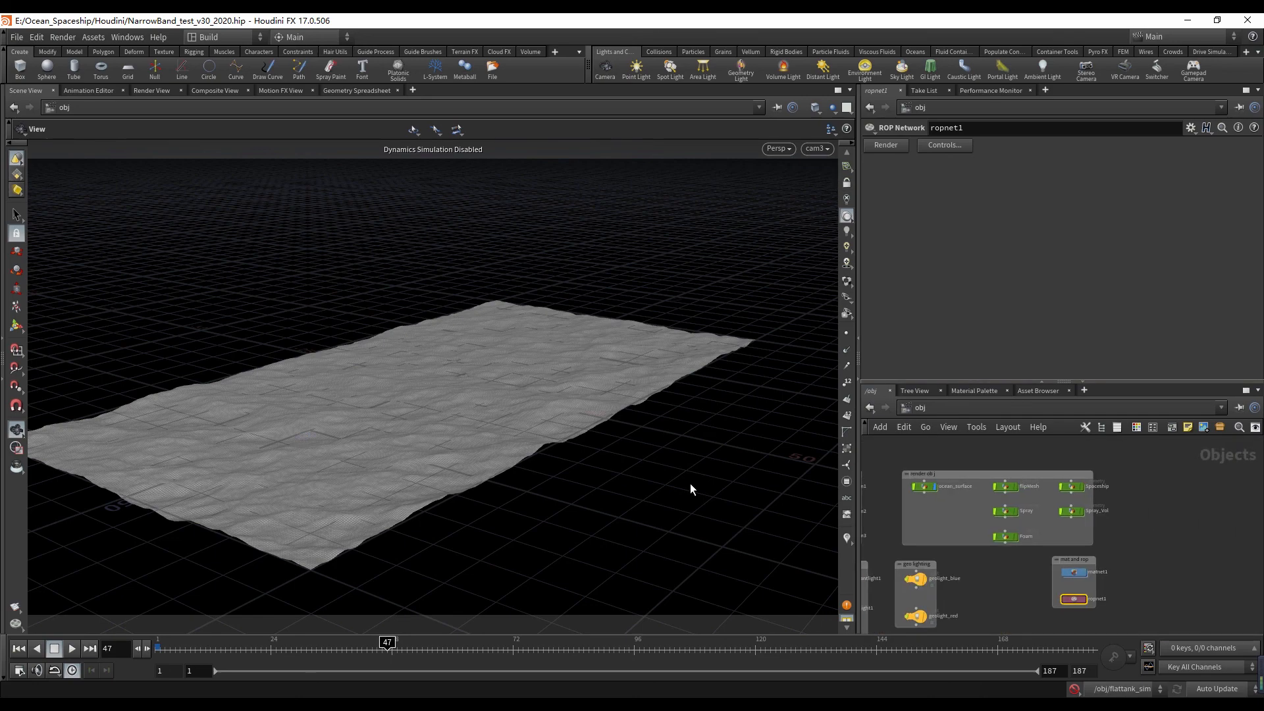
- Enter matnet1 and open the oceansurface material's node network
{"action": "scroll", "coordinate": [1070, 588], "scroll_direction": "up", "scroll_amount": 4}
{"action": "double_click", "coordinate": [1078, 565]}
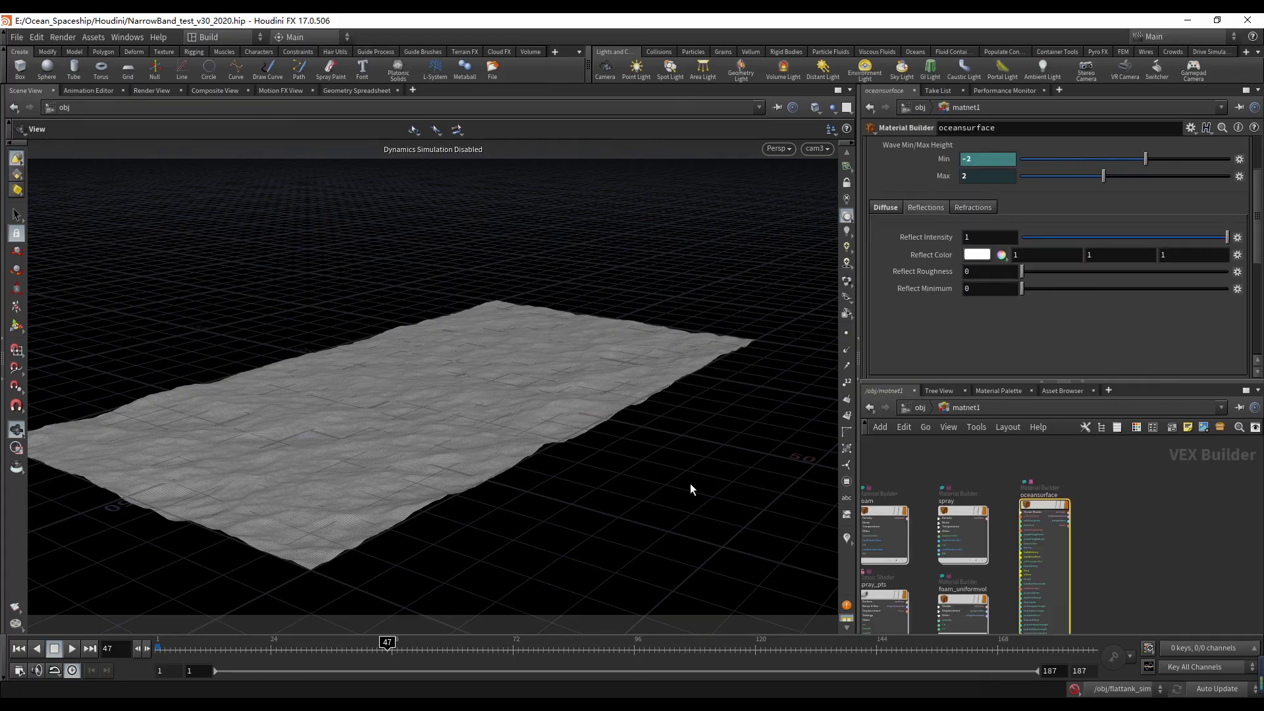
{"action": "scroll", "coordinate": [1040, 497], "scroll_direction": "up", "scroll_amount": 4}
{"action": "double_click", "coordinate": [1042, 502]}
{"action": "scroll", "coordinate": [1059, 596], "scroll_direction": "down", "scroll_amount": 6}
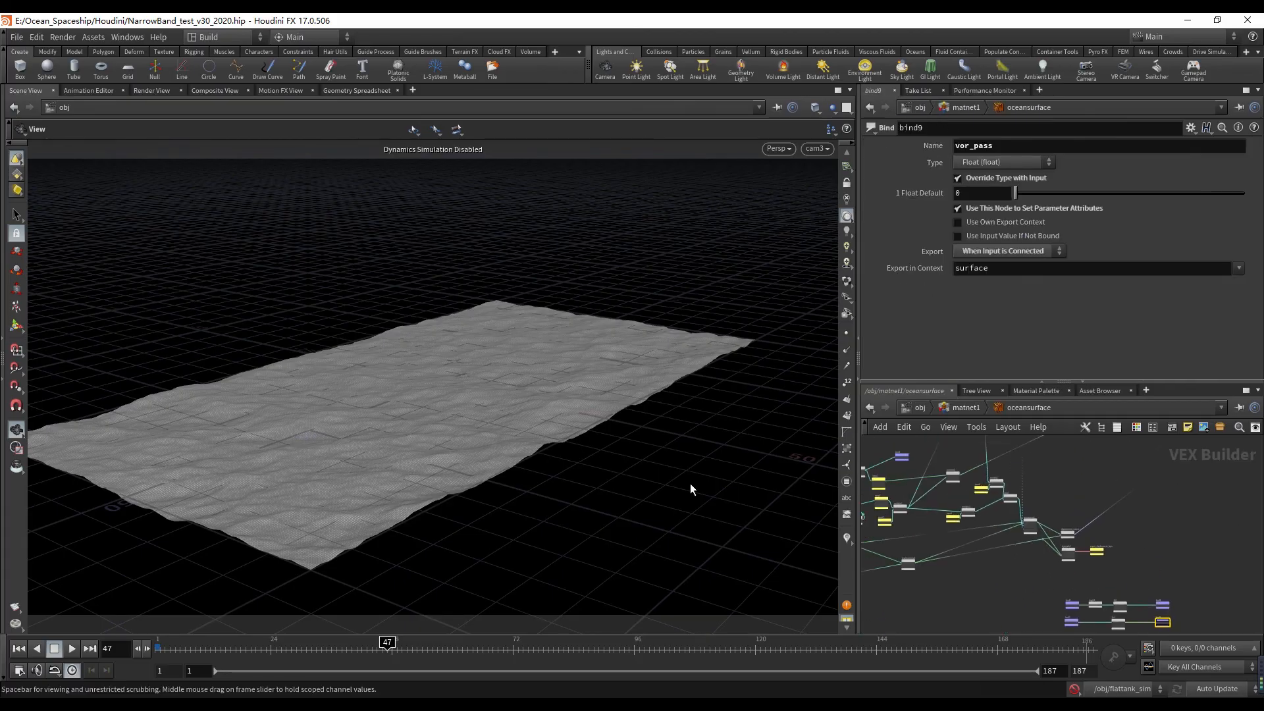
- Look through the oceansurface network, from its input nodes to the classicshadercore1 area, for the position pass export
{"action": "middle_click_drag", "start_coordinate": [1000, 519], "coordinate": [1058, 568]}
{"action": "scroll", "coordinate": [980, 550], "scroll_direction": "up", "scroll_amount": 4}
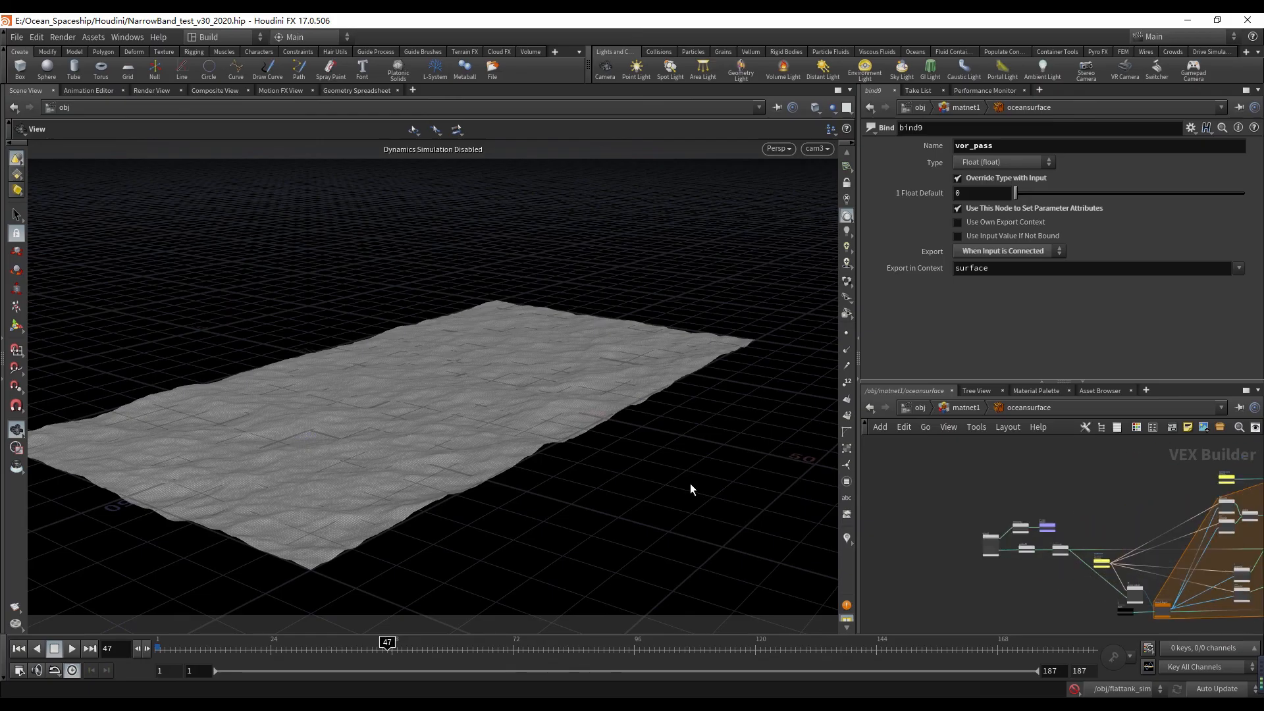
{"action": "scroll", "coordinate": [1007, 526], "scroll_direction": "down", "scroll_amount": 2}
{"action": "middle_click_drag", "start_coordinate": [1178, 619], "coordinate": [994, 448]}
{"action": "scroll", "coordinate": [1141, 549], "scroll_direction": "up", "scroll_amount": 3}
{"action": "scroll", "coordinate": [1141, 548], "scroll_direction": "down", "scroll_amount": 3}
{"action": "middle_click_drag", "start_coordinate": [1250, 513], "coordinate": [1140, 583]}
{"action": "scroll", "coordinate": [1145, 585], "scroll_direction": "down", "scroll_amount": 4}
{"action": "scroll", "coordinate": [1080, 592], "scroll_direction": "up", "scroll_amount": 8}
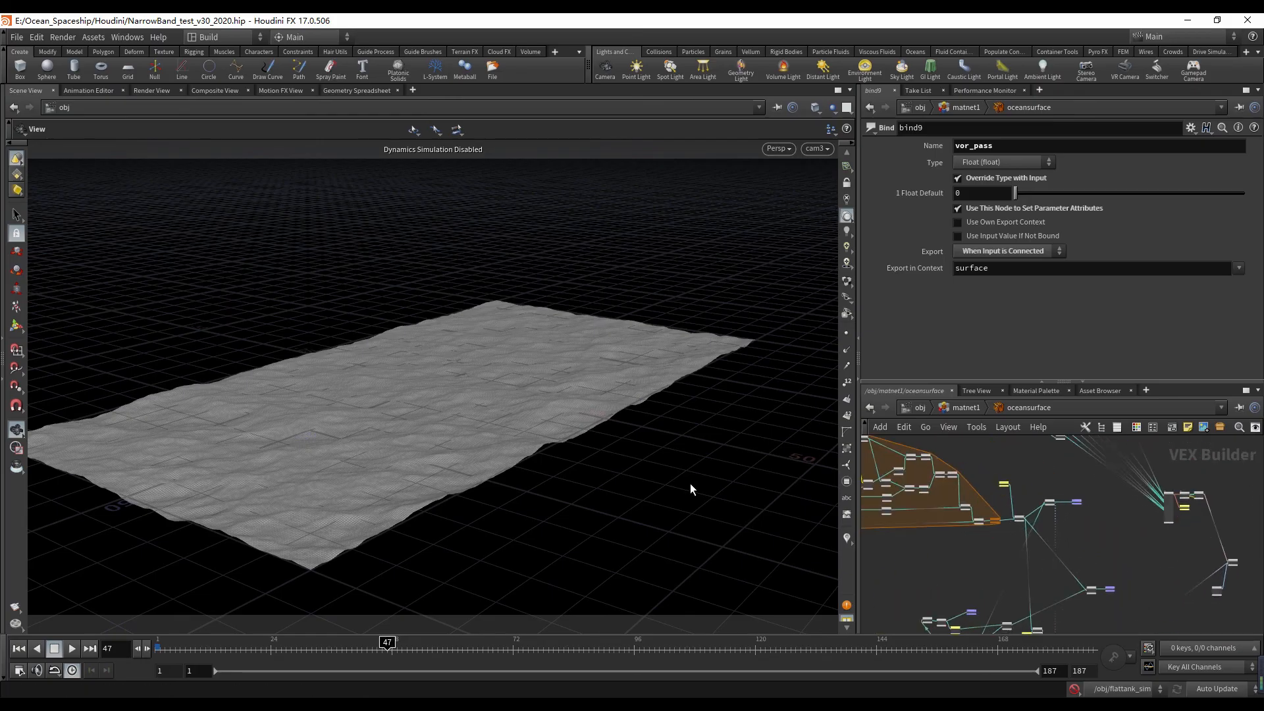
{"action": "scroll", "coordinate": [1110, 559], "scroll_direction": "down", "scroll_amount": 9}
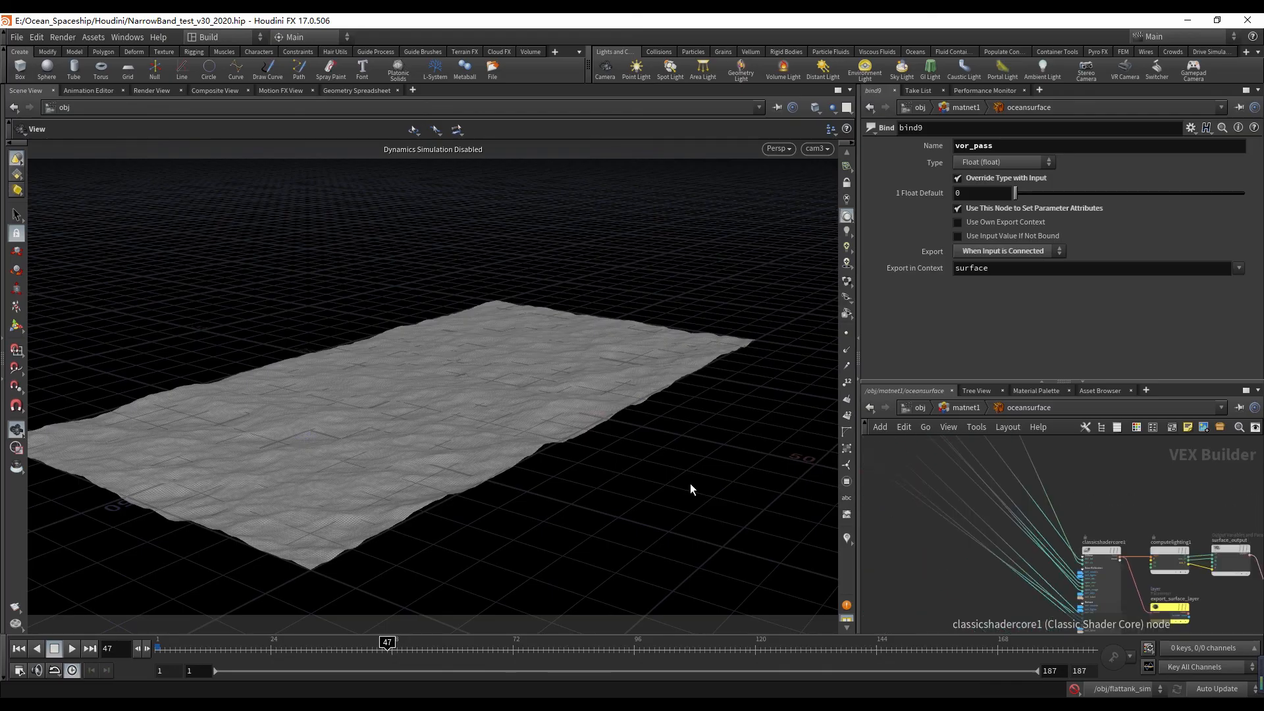
- Examine the oceansurface nodes around ocean_samplelayers1 and transform_to_cur for the position pass export
{"action": "middle_click_drag", "start_coordinate": [1080, 582], "coordinate": [1060, 491]}
{"action": "scroll", "coordinate": [1060, 490], "scroll_direction": "up", "scroll_amount": 1}
{"action": "scroll", "coordinate": [1060, 491], "scroll_direction": "up", "scroll_amount": 8}
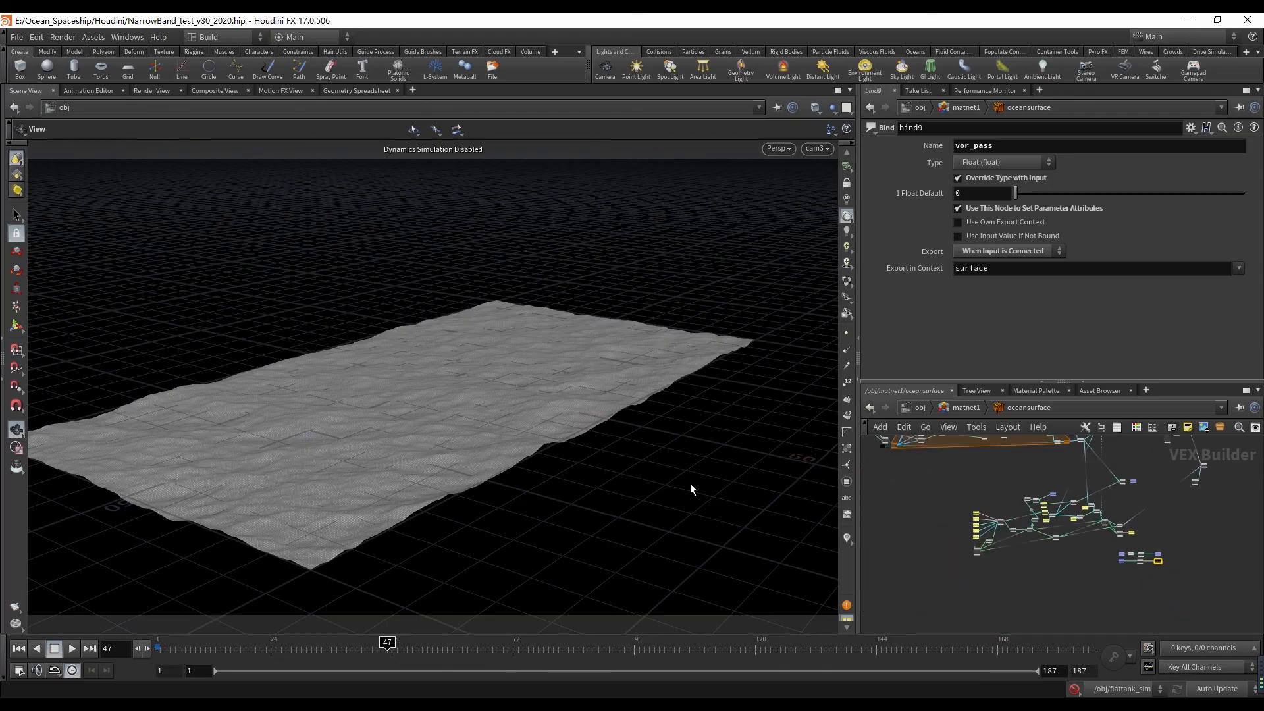
{"action": "middle_click_drag", "start_coordinate": [1007, 533], "coordinate": [995, 555]}
{"action": "scroll", "coordinate": [995, 555], "scroll_direction": "down", "scroll_amount": 4}
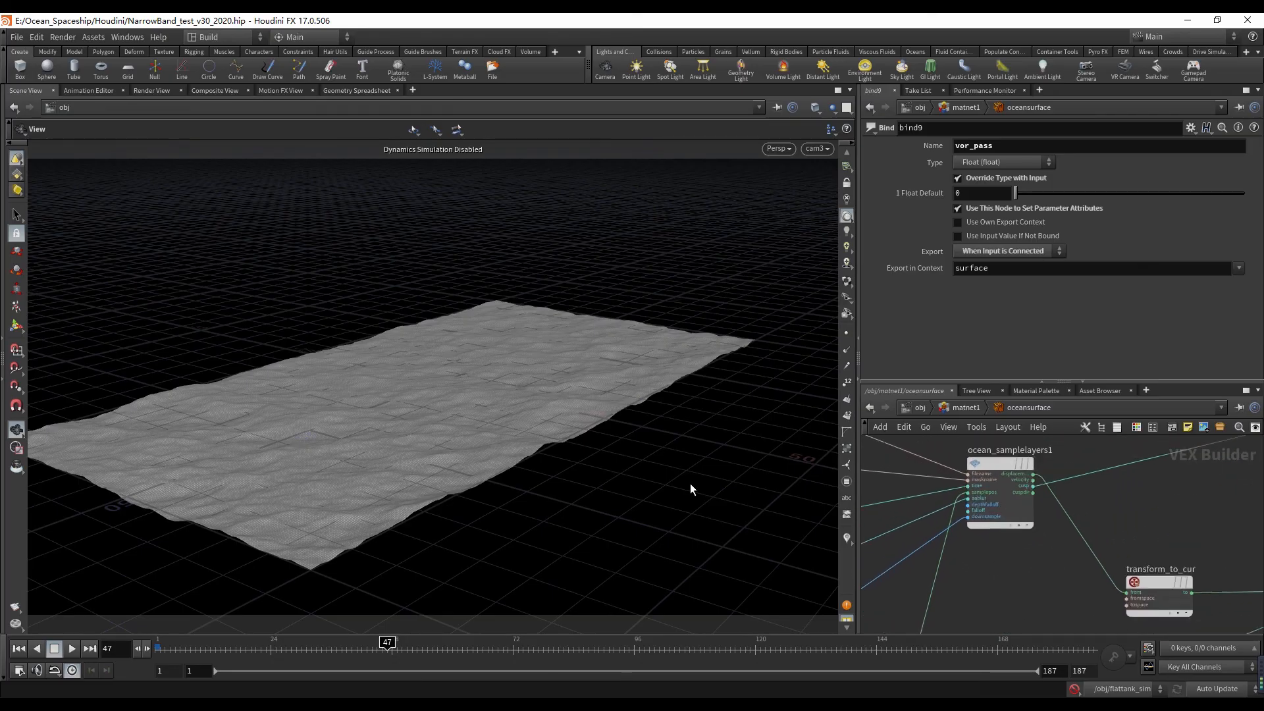
{"action": "mouse_move", "coordinate": [1171, 572]}
{"action": "middle_mouse_down"}
{"action": "mouse_move", "coordinate": [884, 546]}
{"action": "mouse_move", "coordinate": [955, 557]}
{"action": "middle_mouse_up"}
{"action": "middle_click_drag", "start_coordinate": [889, 490], "coordinate": [1106, 550]}
{"action": "scroll", "coordinate": [1009, 537], "scroll_direction": "up", "scroll_amount": 7}
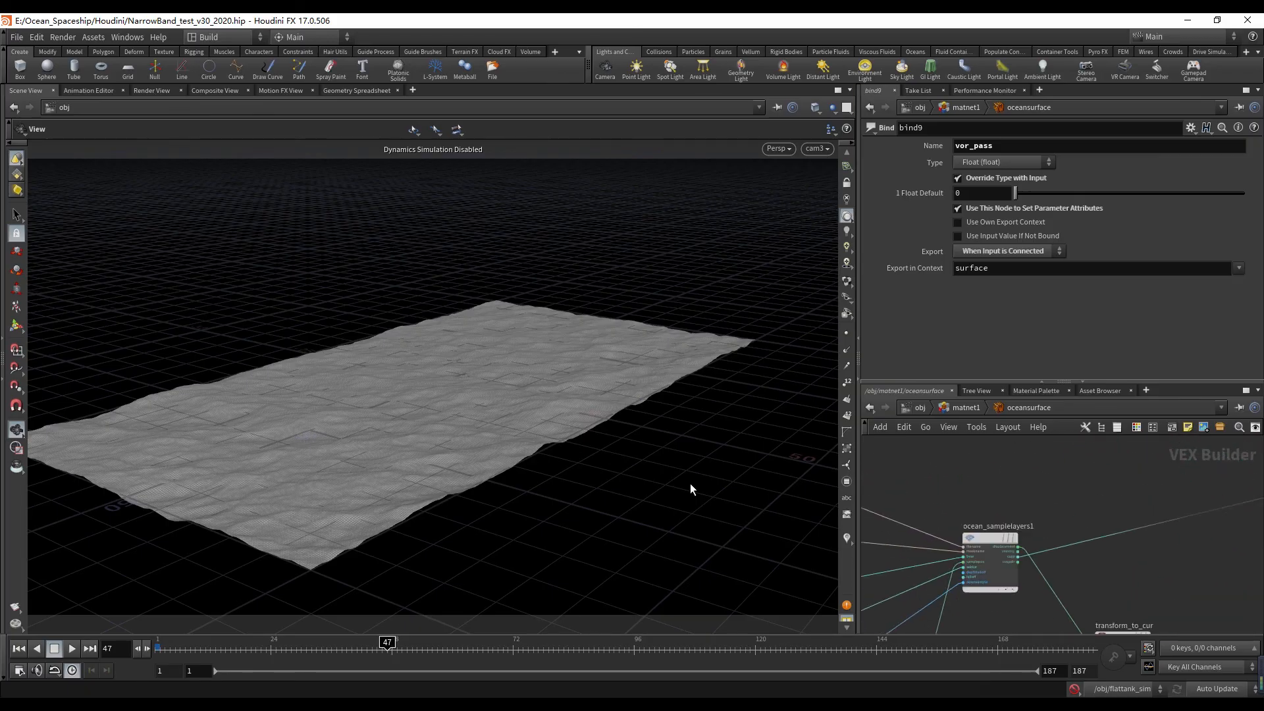
{"action": "scroll", "coordinate": [1009, 544], "scroll_direction": "down", "scroll_amount": 6}
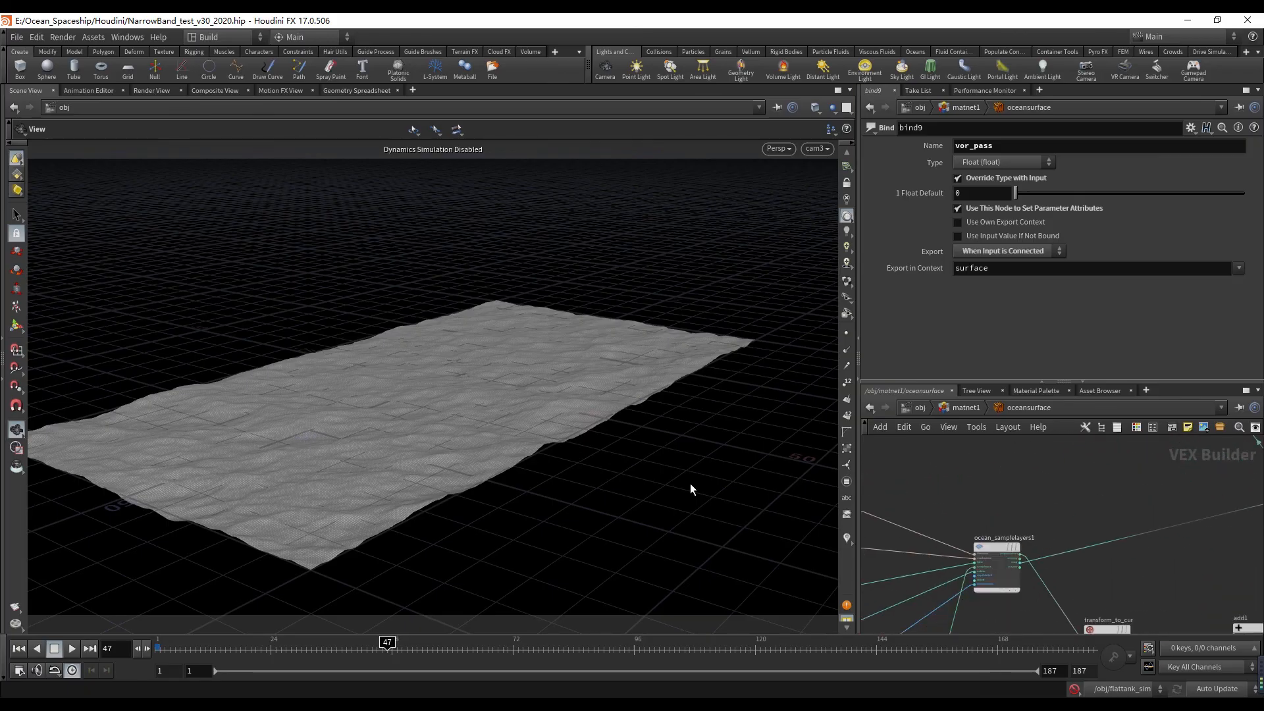
{"action": "key", "text": "space+g"}
- Try to find the position node in the oceansurface network by searching node names for "p"
{"action": "key", "text": "ctrl+f"}
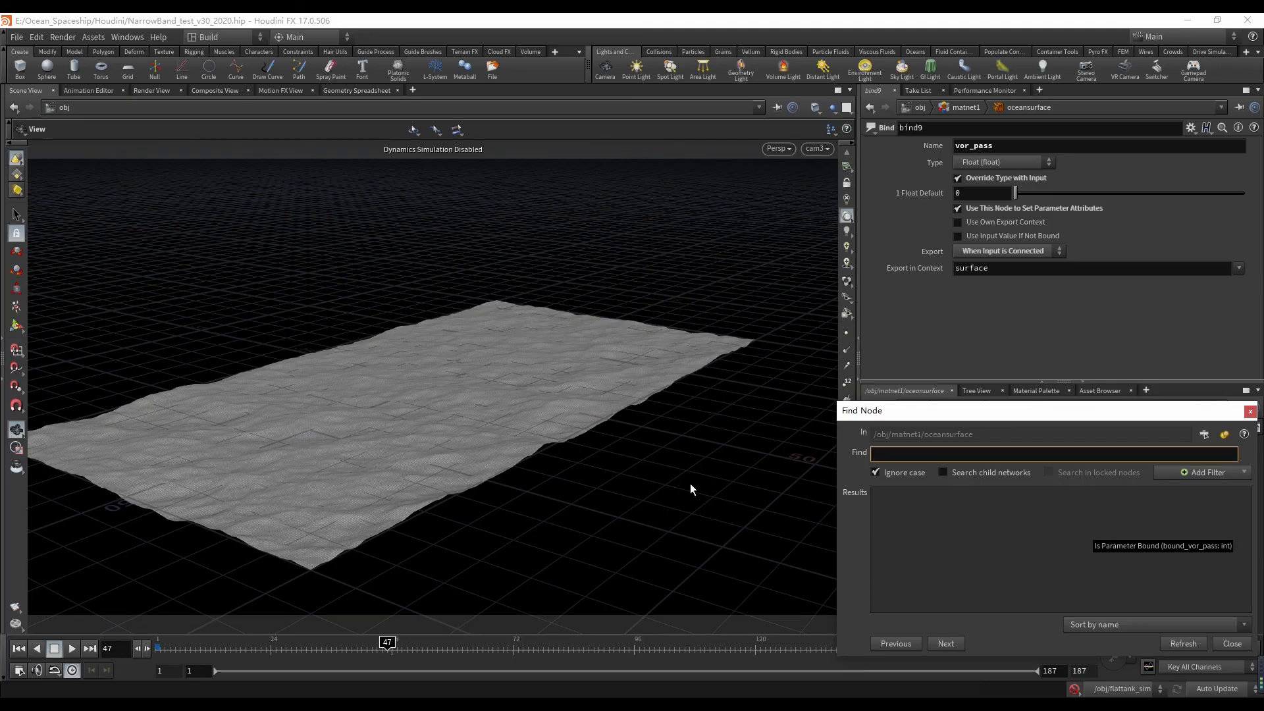
{"action": "type", "text": "posi"}
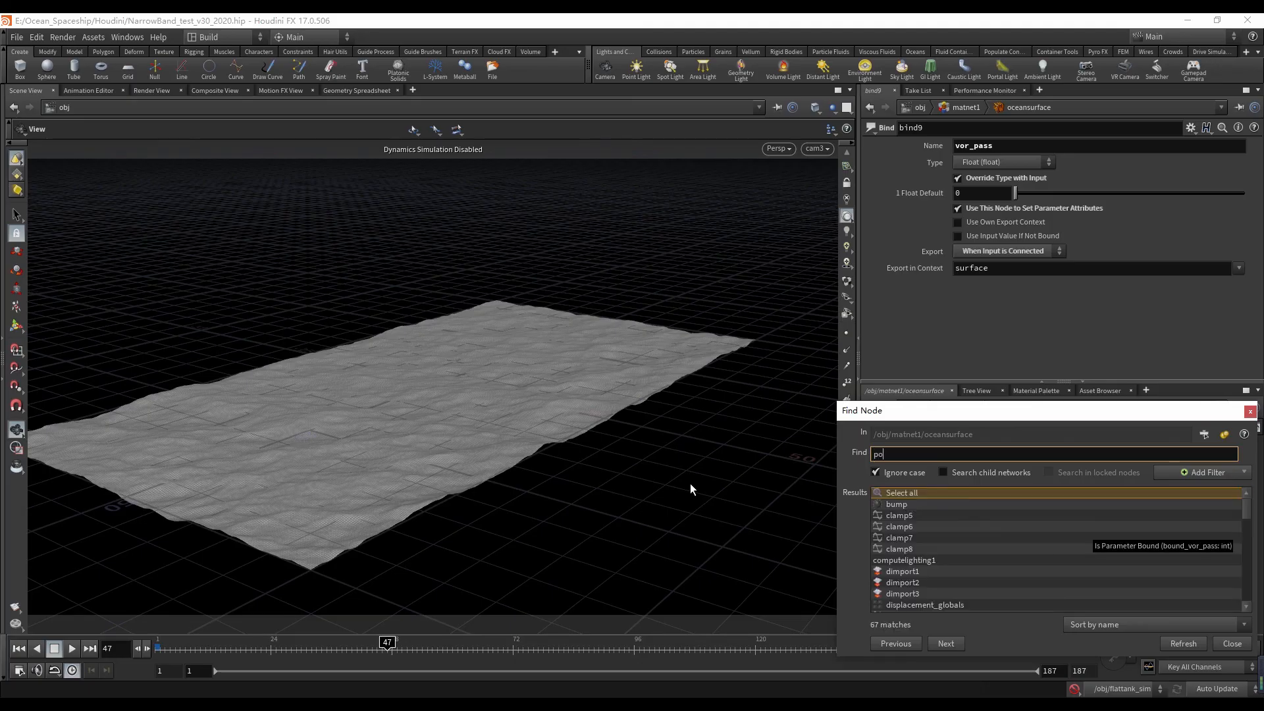
{"action": "key", "text": "BackSpace"}
{"action": "key", "text": "BackSpace"}
{"action": "key", "text": "BackSpace"}
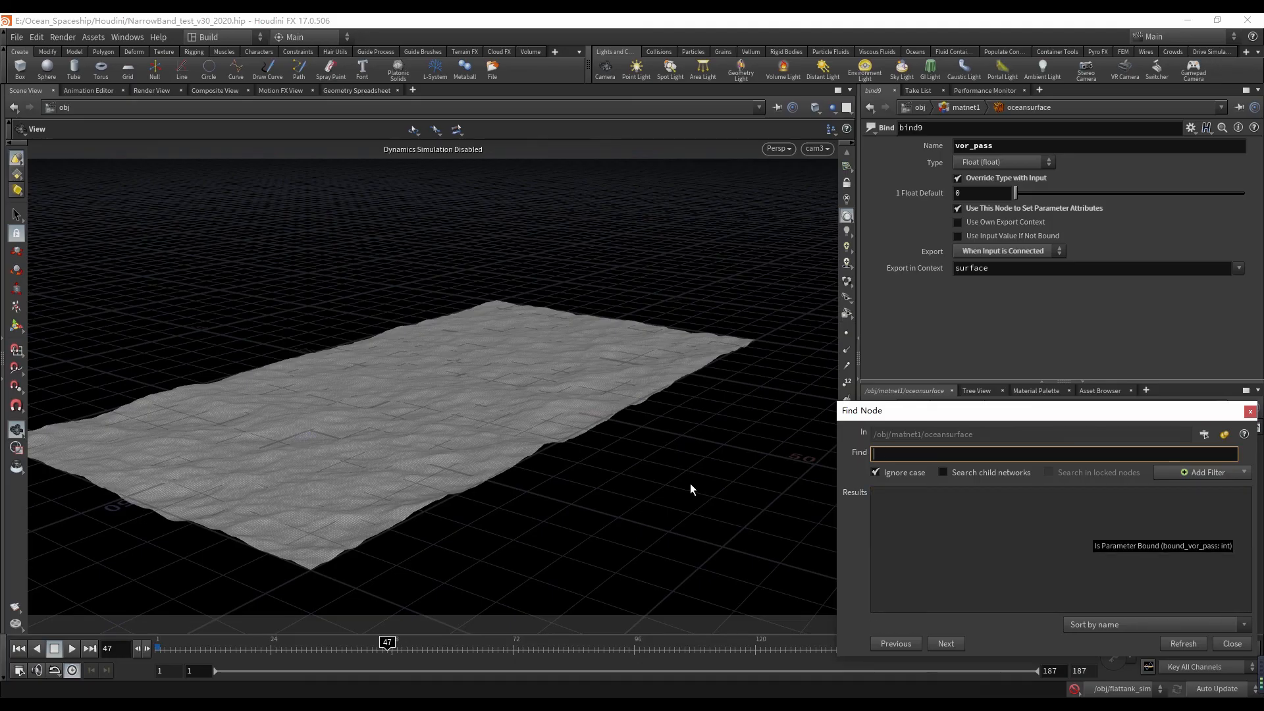
{"action": "type", "text": "p"}
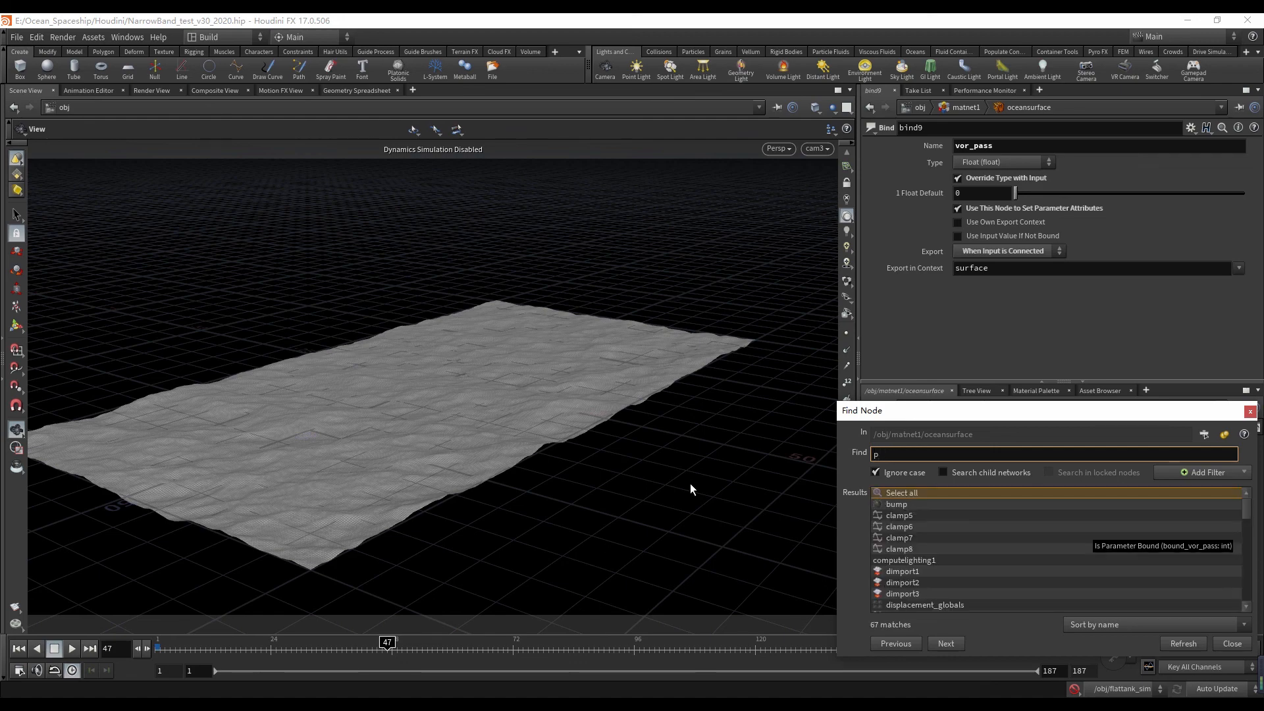
{"action": "key", "text": "BackSpace"}
- Search the oceansurface network for "global" and go to the global1 node
{"action": "type", "text": "global"}
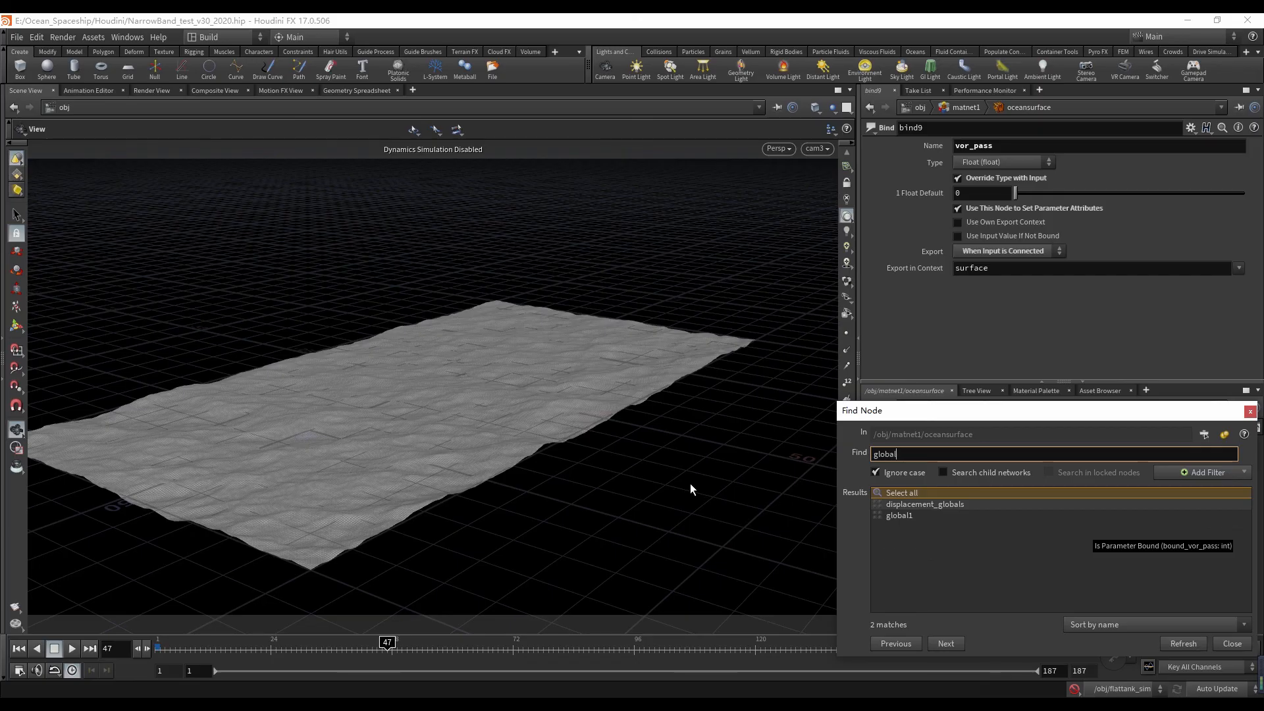
{"action": "key", "text": "Down"}
{"action": "key", "text": "Down"}
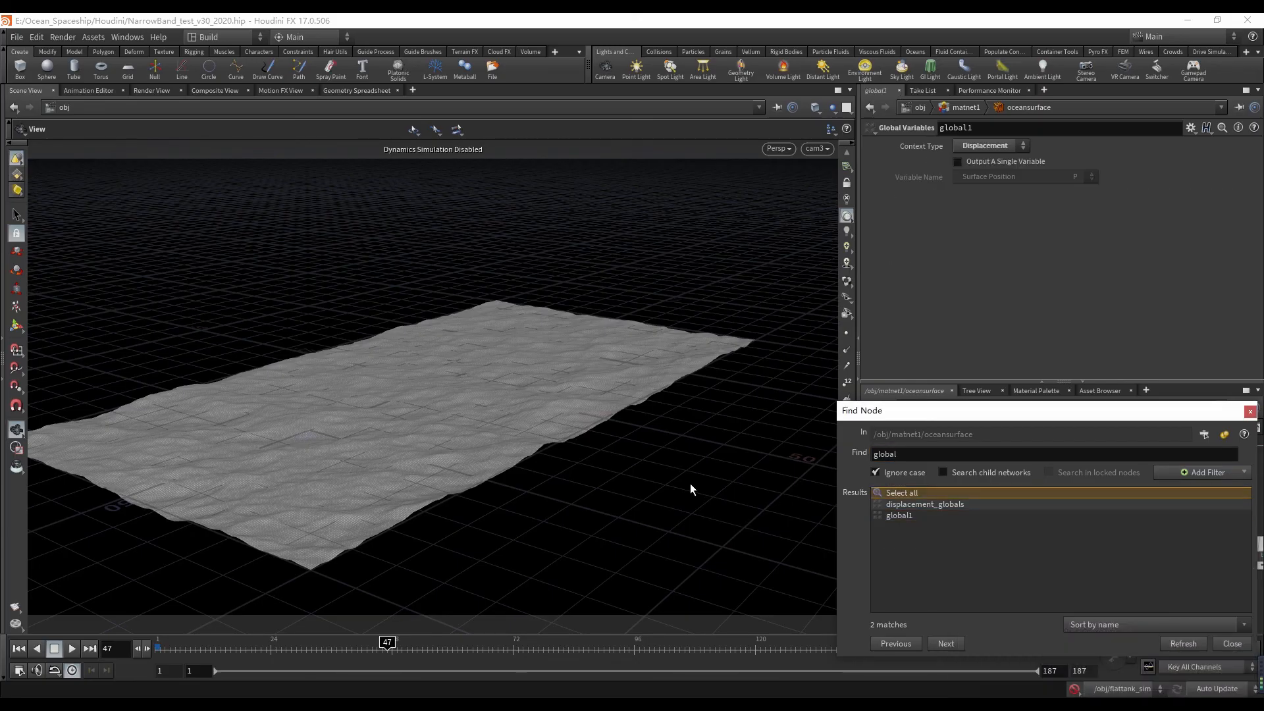
{"action": "key", "text": "Return"}
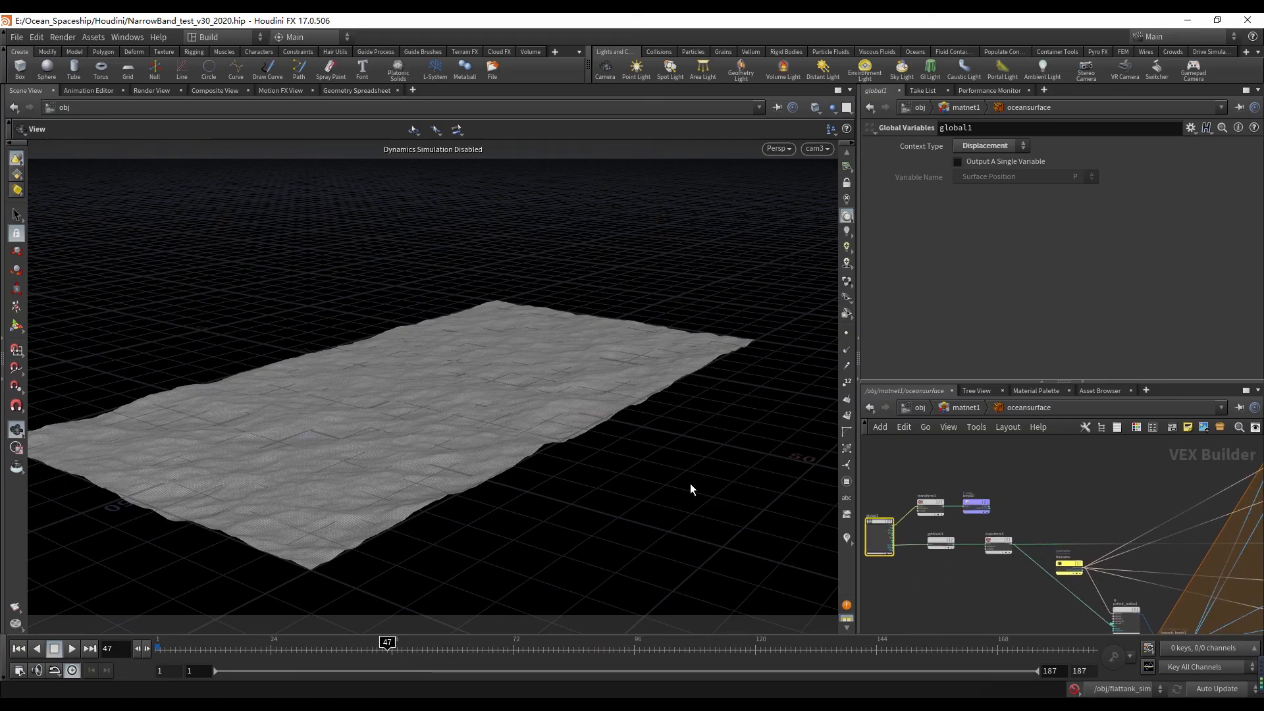
- Locate global1 again with the node search and inspect the P_pass bind node fed through transform1
{"action": "key", "text": "ctrl+f"}
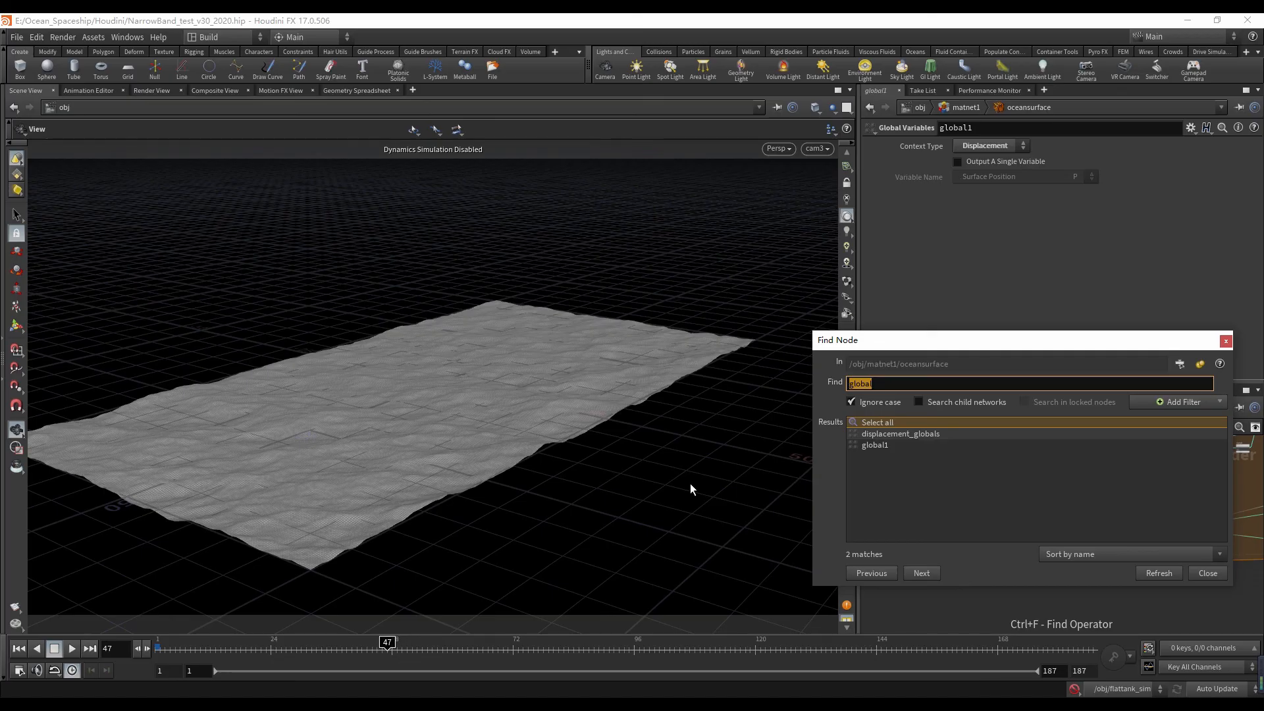
{"action": "left_click_drag", "start_coordinate": [898, 342], "coordinate": [442, 317]}
{"action": "left_click", "coordinate": [434, 359]}
{"action": "left_click", "coordinate": [419, 420]}
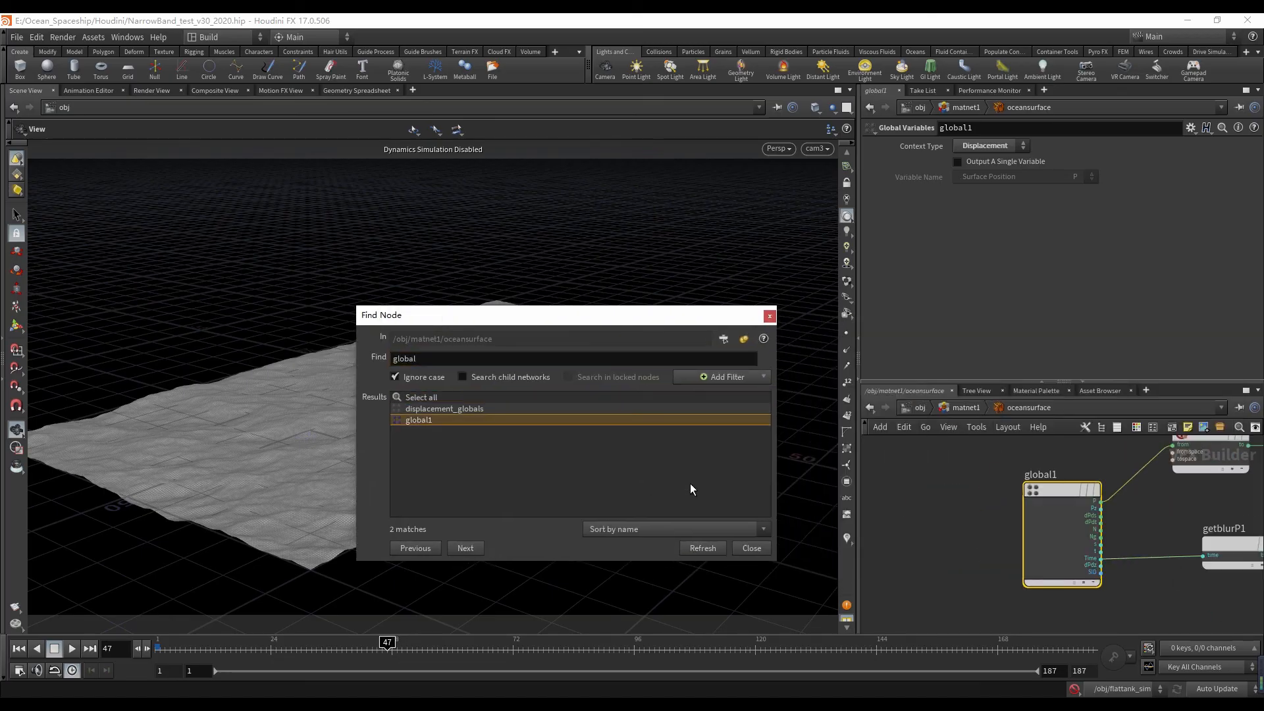
{"action": "key", "text": "Escape"}
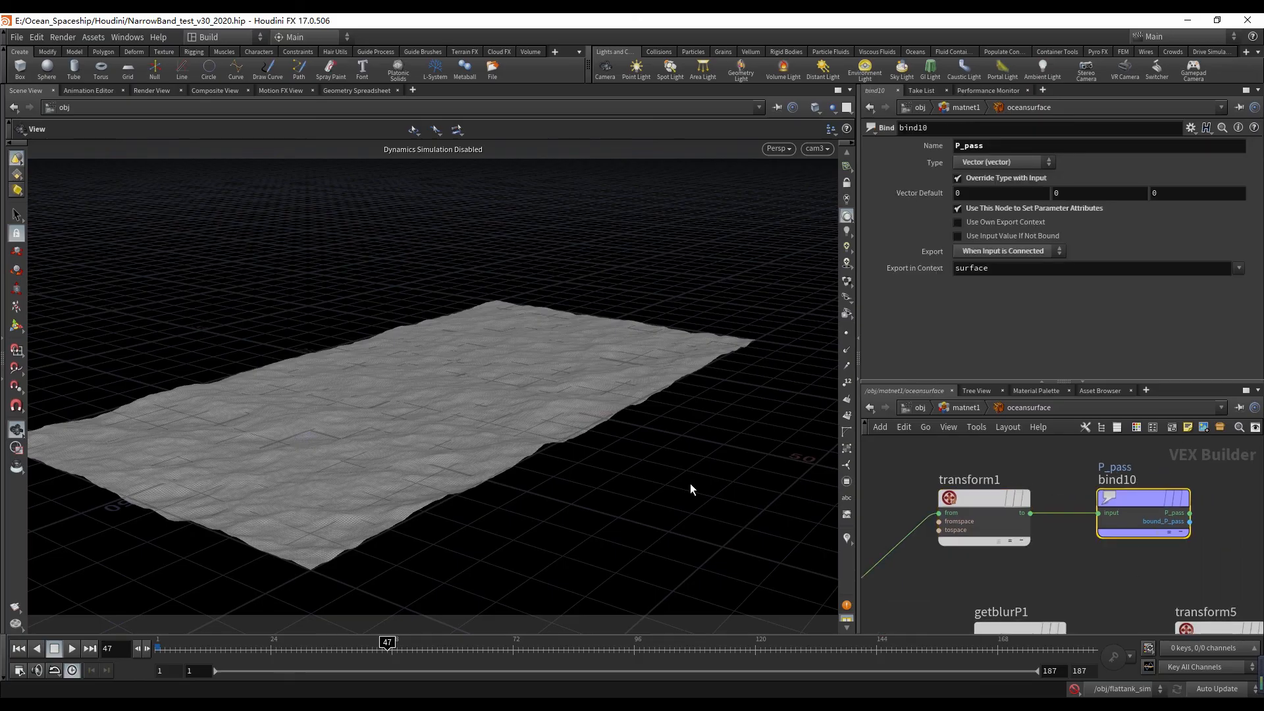
- Return to the obj network, switch to NukeX, and view the comp's node graph with its shuffled render passes
{"action": "key", "text": "u"}
{"action": "key", "text": "u"}
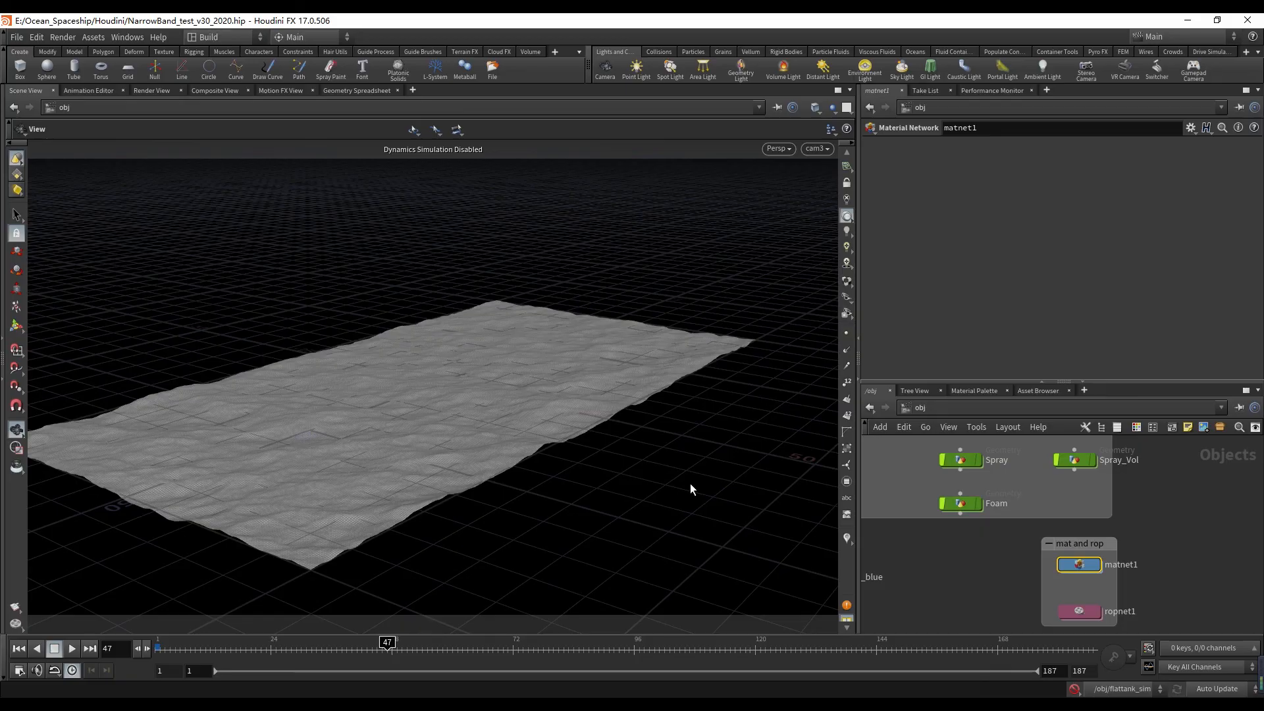
{"action": "key", "text": "alt+Tab"}
{"action": "scroll", "coordinate": [691, 489], "scroll_direction": "down", "scroll_amount": 5}
{"action": "scroll", "coordinate": [690, 489], "scroll_direction": "up", "scroll_amount": 3}
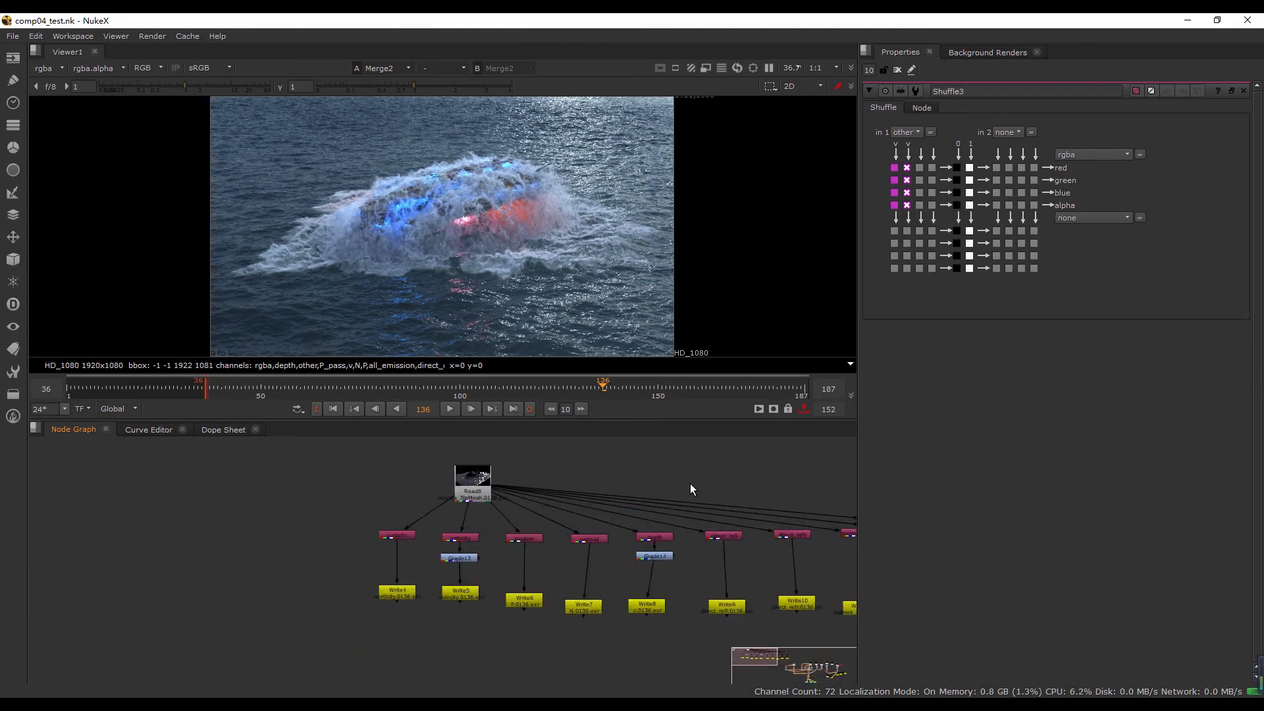
- Show the position shuffle's output in the Nuke viewer and glance over at the Houdini scene before returning to the comp
{"action": "scroll", "coordinate": [690, 489], "scroll_direction": "up", "scroll_amount": 4}
{"action": "key", "text": "1"}
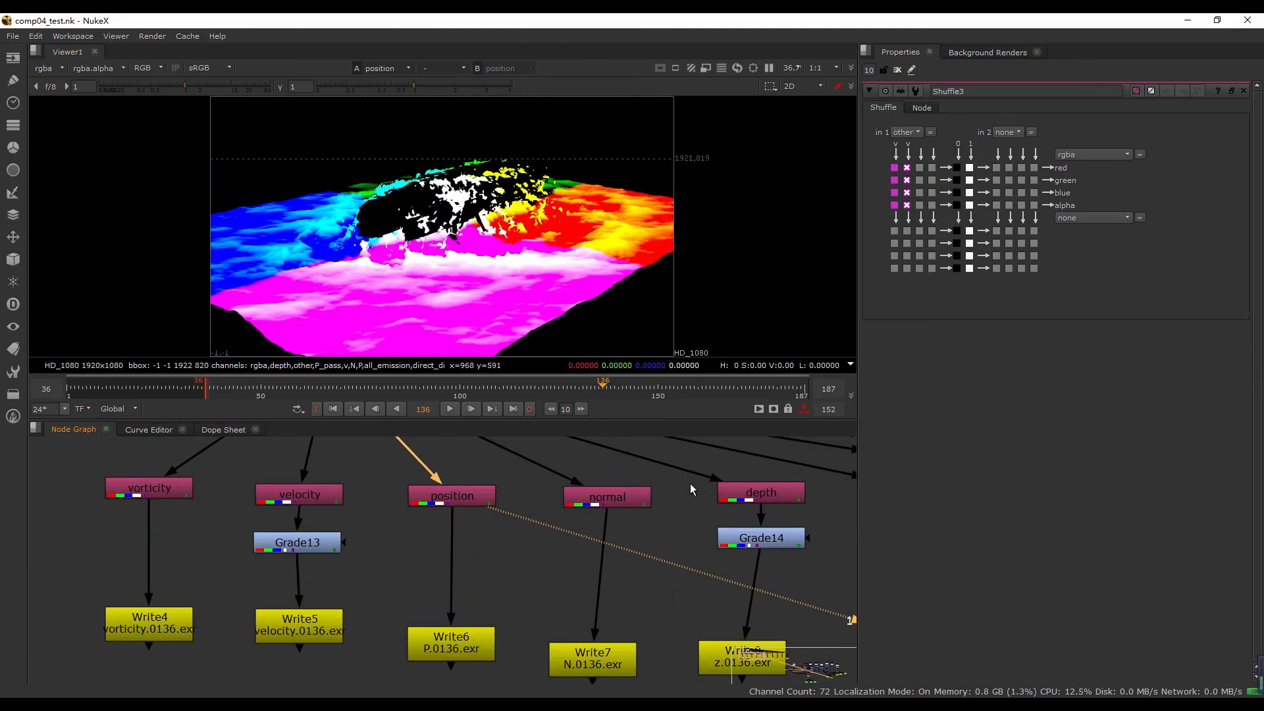
{"action": "key", "text": "alt+Tab"}
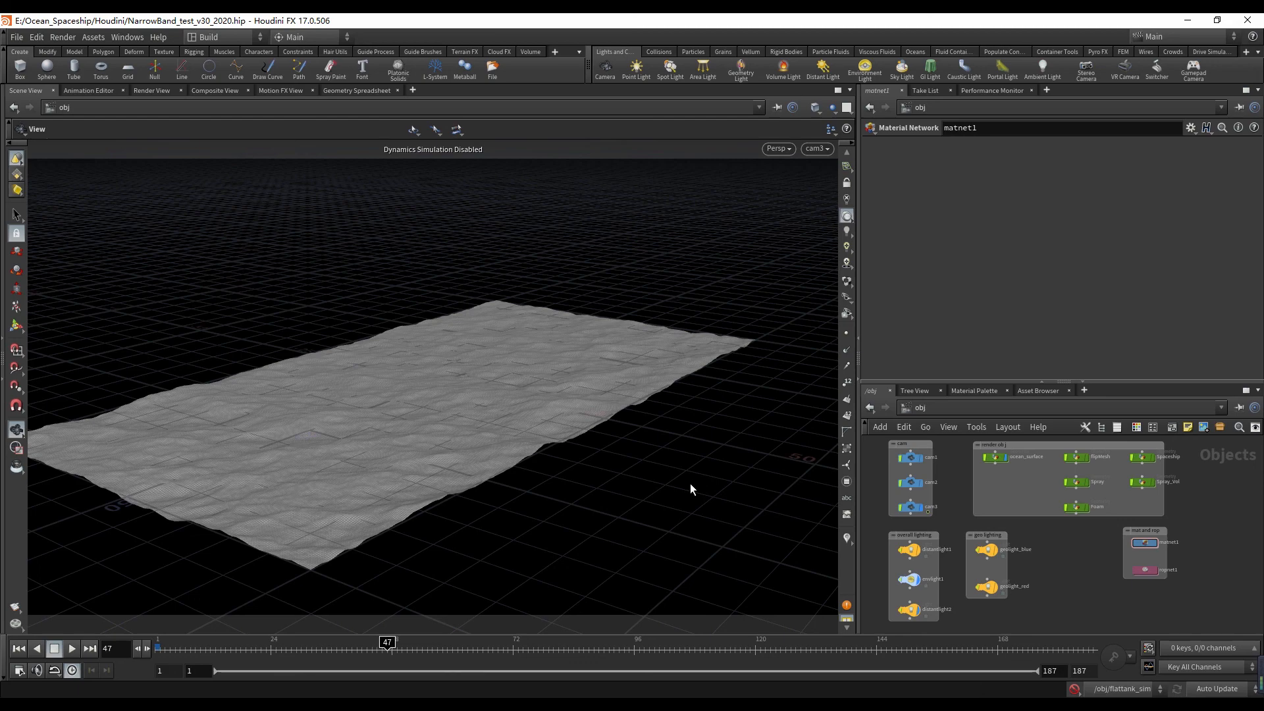
{"action": "key", "text": "alt+Tab"}
- Show the output of the v shuffle, the one feeding Write13, in the viewer
{"action": "key", "text": "f"}
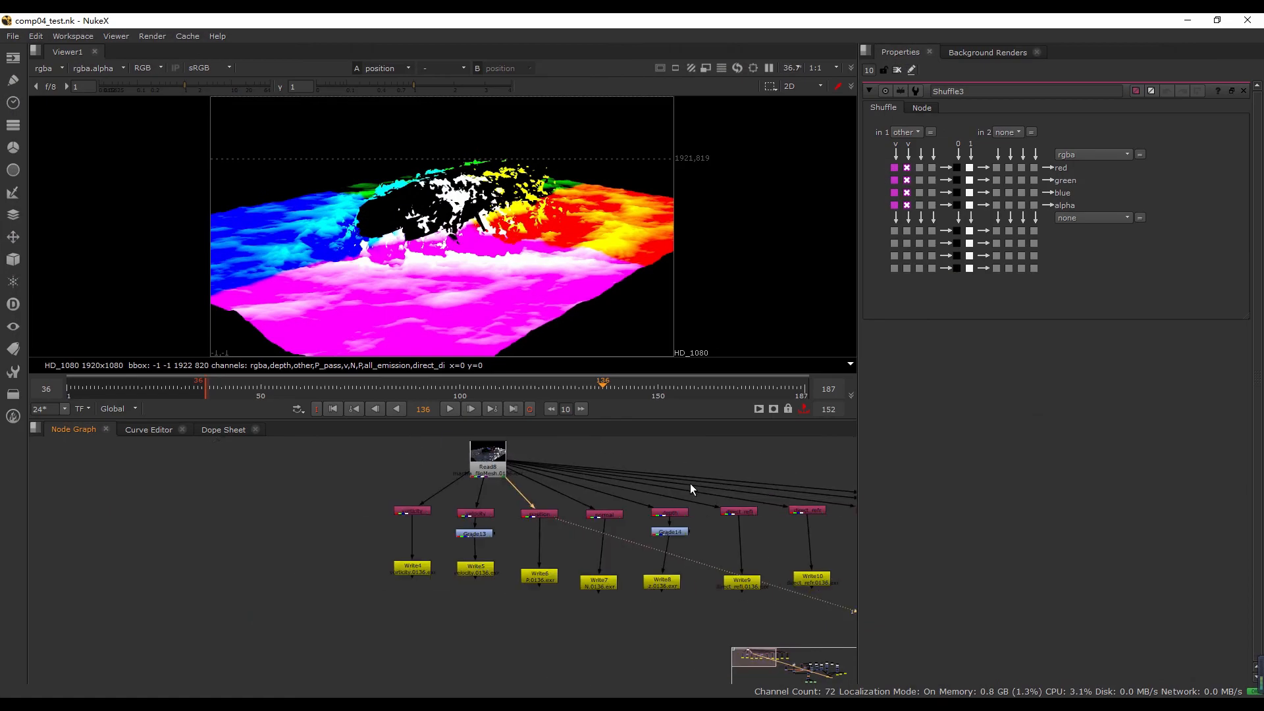
{"action": "scroll", "coordinate": [691, 489], "scroll_direction": "up", "scroll_amount": 1}
{"action": "key", "text": "1"}
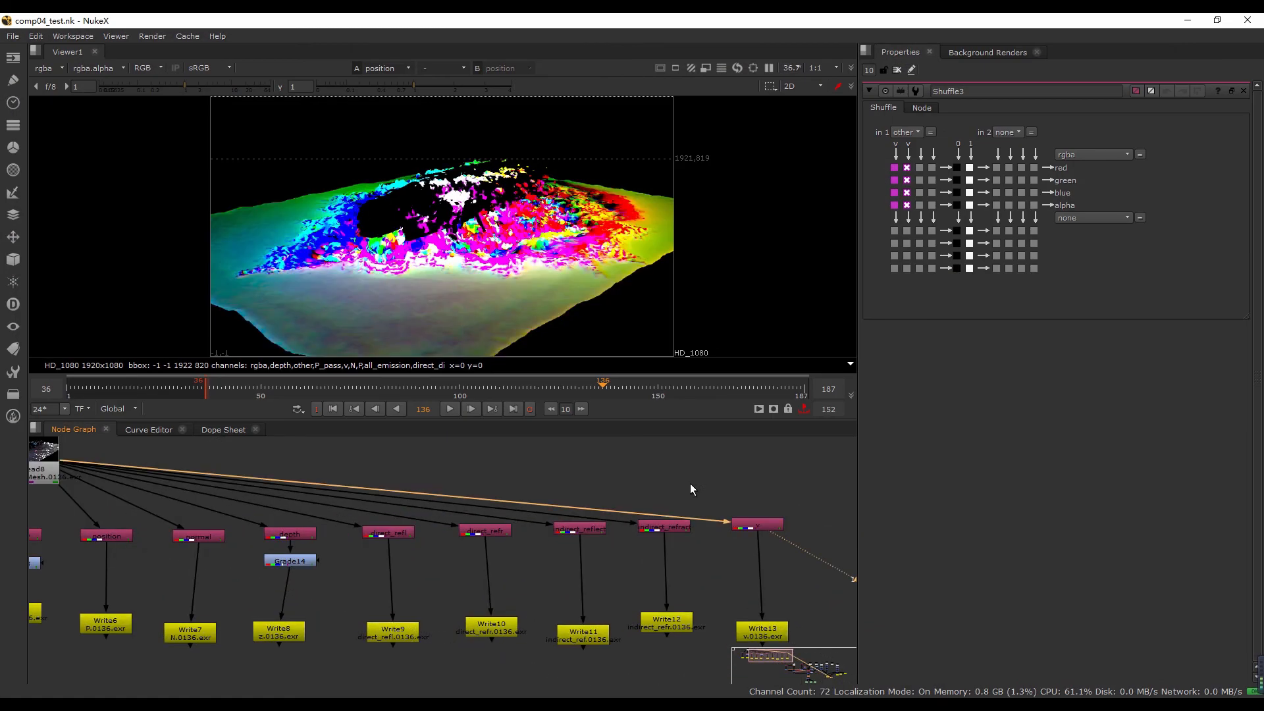
- Bring the final Merge2 composite back into the viewer, inspect it, and switch back to Houdini's obj network
{"action": "scroll", "coordinate": [691, 489], "scroll_direction": "down", "scroll_amount": 5}
{"action": "scroll", "coordinate": [691, 489], "scroll_direction": "up", "scroll_amount": 6}
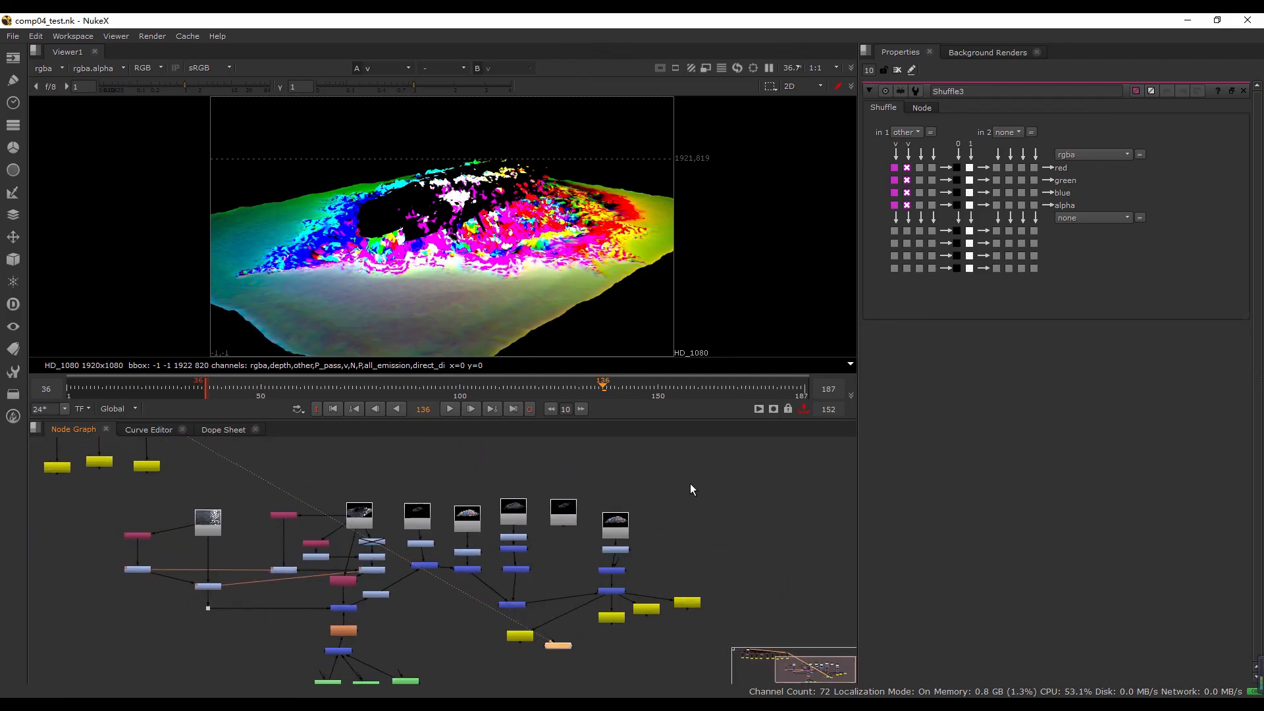
{"action": "key", "text": "2"}
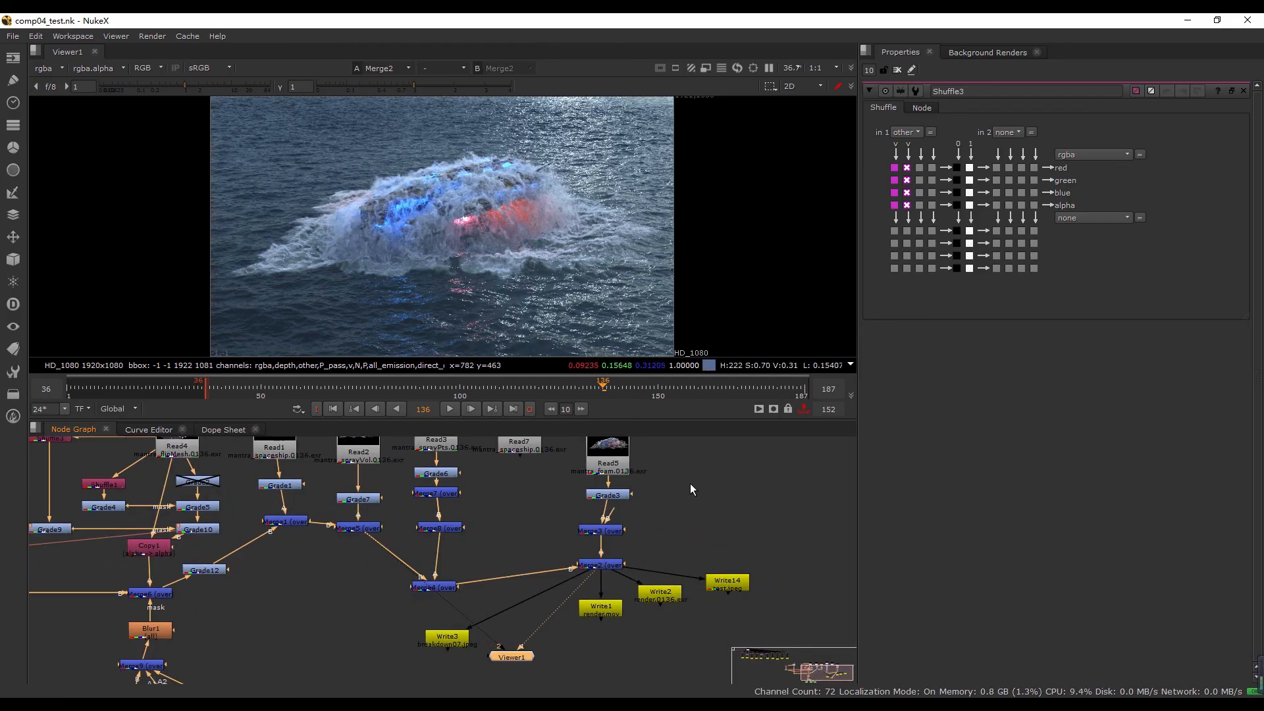
{"action": "key", "text": "space"}
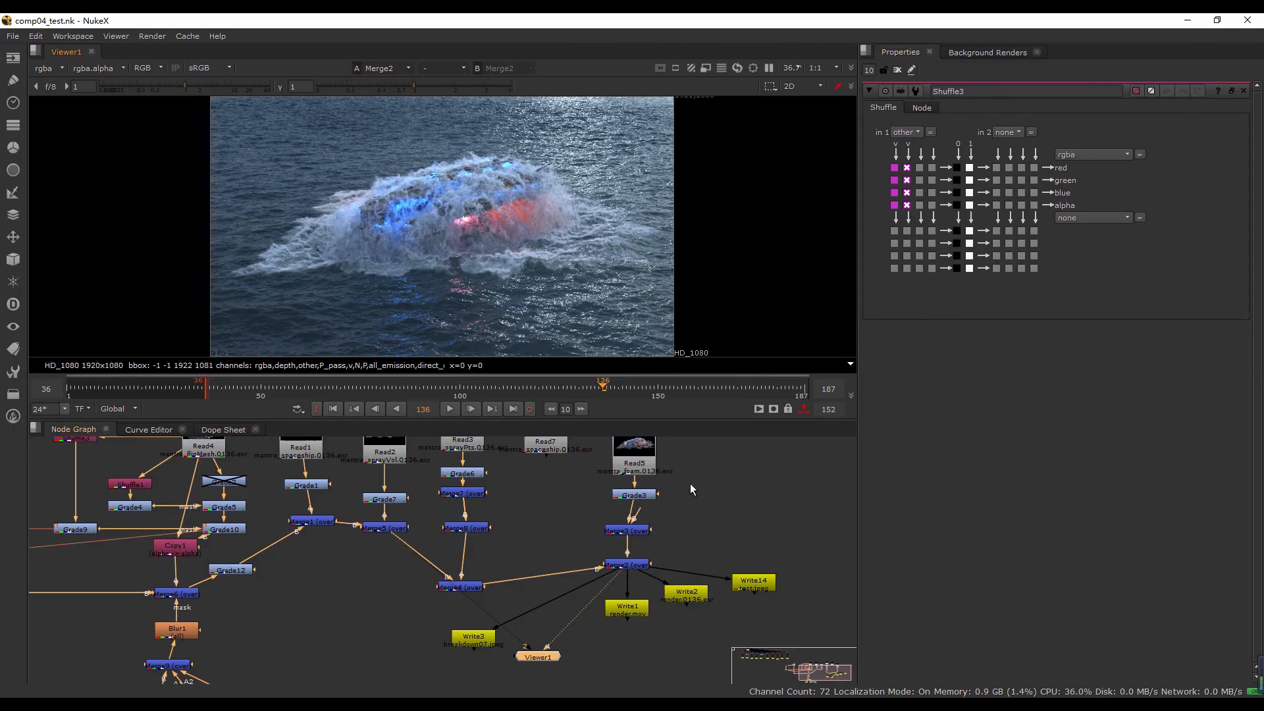
{"action": "key", "text": "space"}
{"action": "left_click", "coordinate": [1187, 20]}
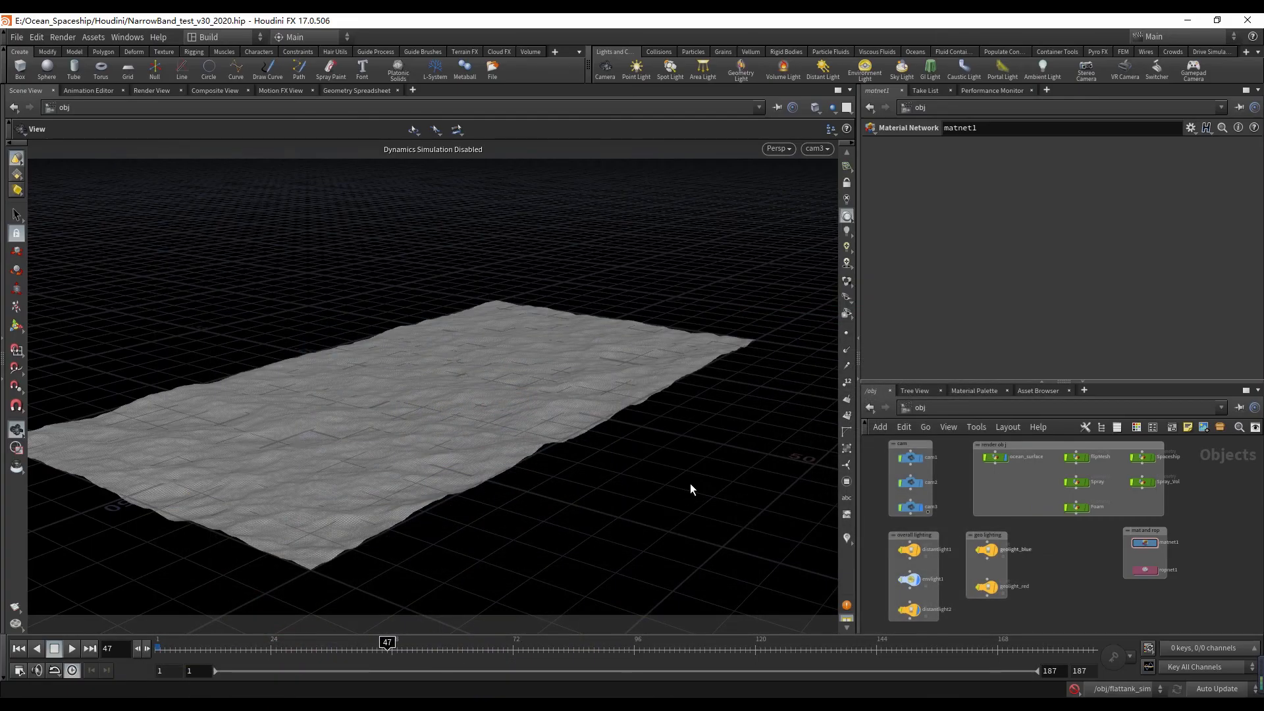
{"action": "scroll", "coordinate": [1090, 566], "scroll_direction": "down", "scroll_amount": 3}
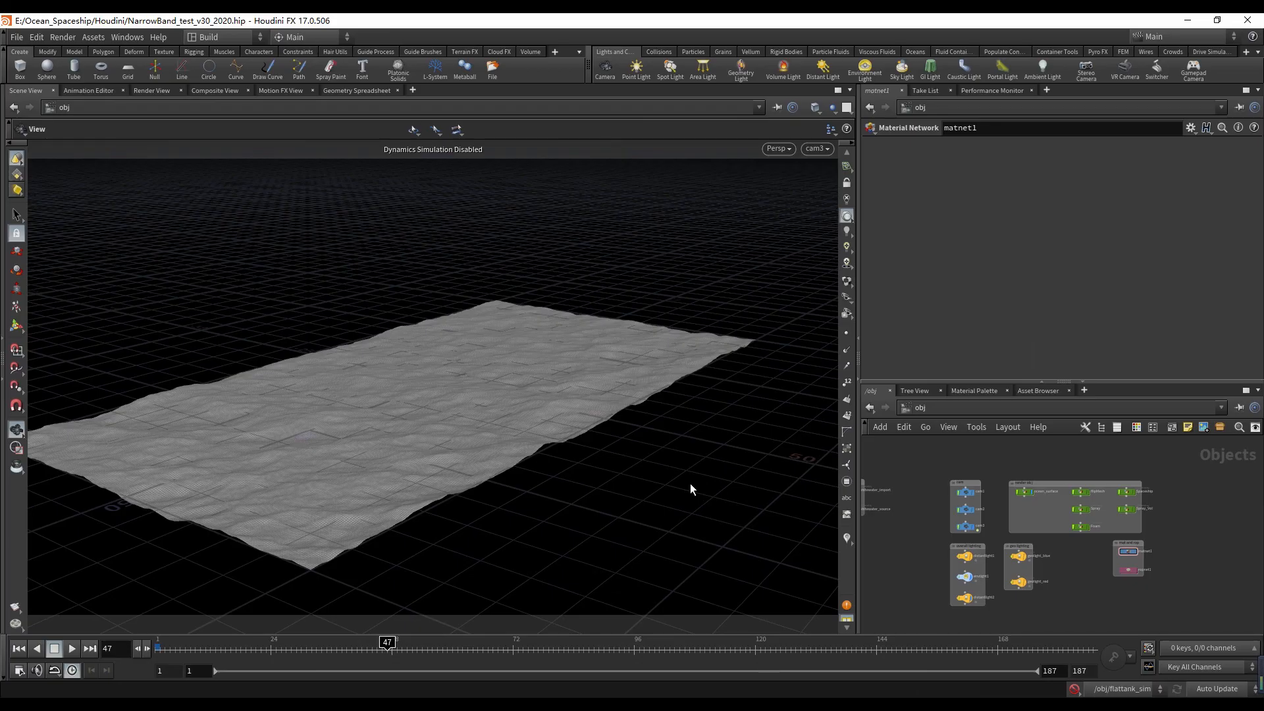
{"action": "scroll", "coordinate": [1007, 560], "scroll_direction": "up", "scroll_amount": 2}
{"action": "scroll", "coordinate": [1048, 501], "scroll_direction": "up", "scroll_amount": 4}
{"action": "scroll", "coordinate": [1048, 500], "scroll_direction": "down", "scroll_amount": 5}
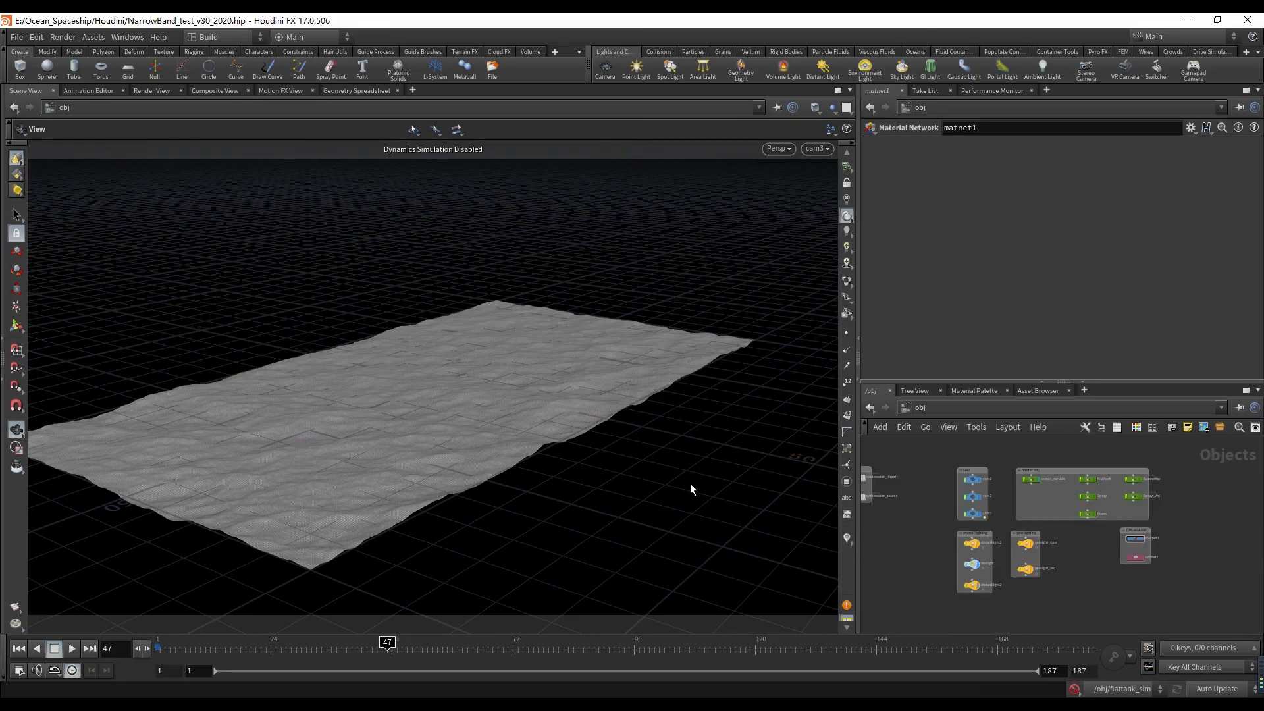
{"action": "mouse_move", "coordinate": [1043, 513]}
{"action": "middle_mouse_down"}
{"action": "mouse_move", "coordinate": [1091, 532]}
{"action": "mouse_move", "coordinate": [1078, 551]}
{"action": "middle_mouse_up"}
{"action": "scroll", "coordinate": [1085, 552], "scroll_direction": "up", "scroll_amount": 2}
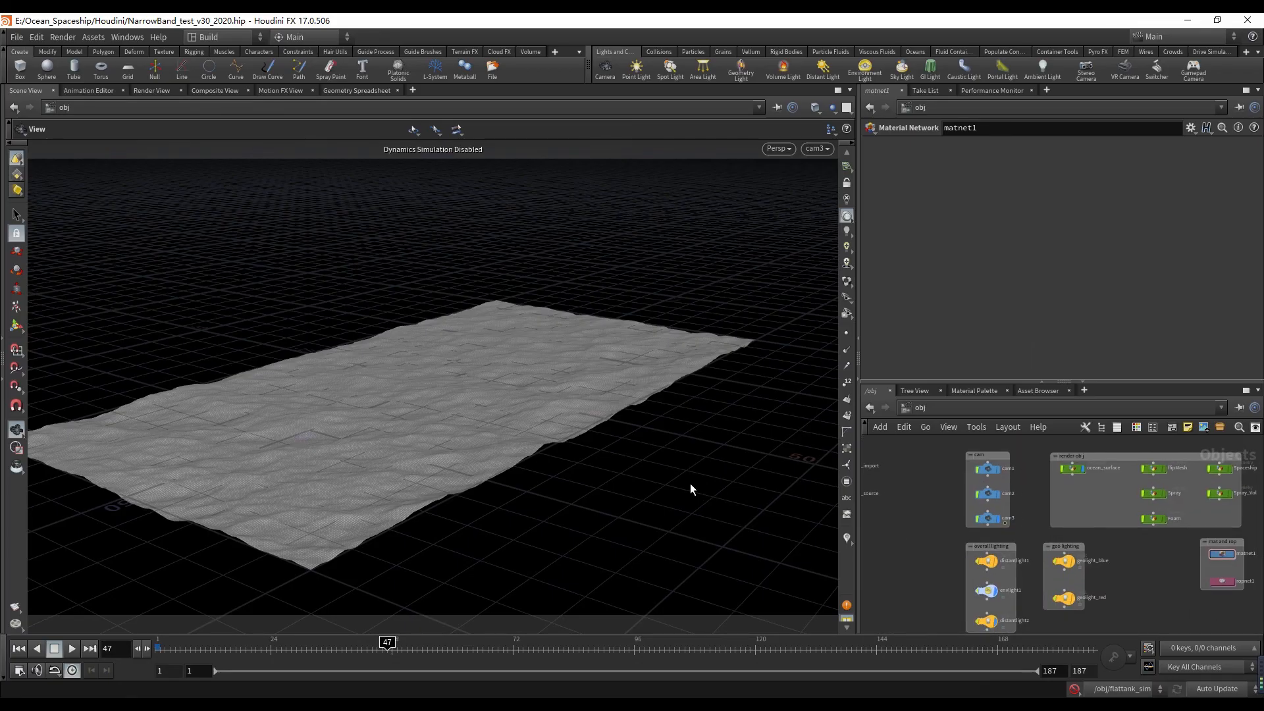